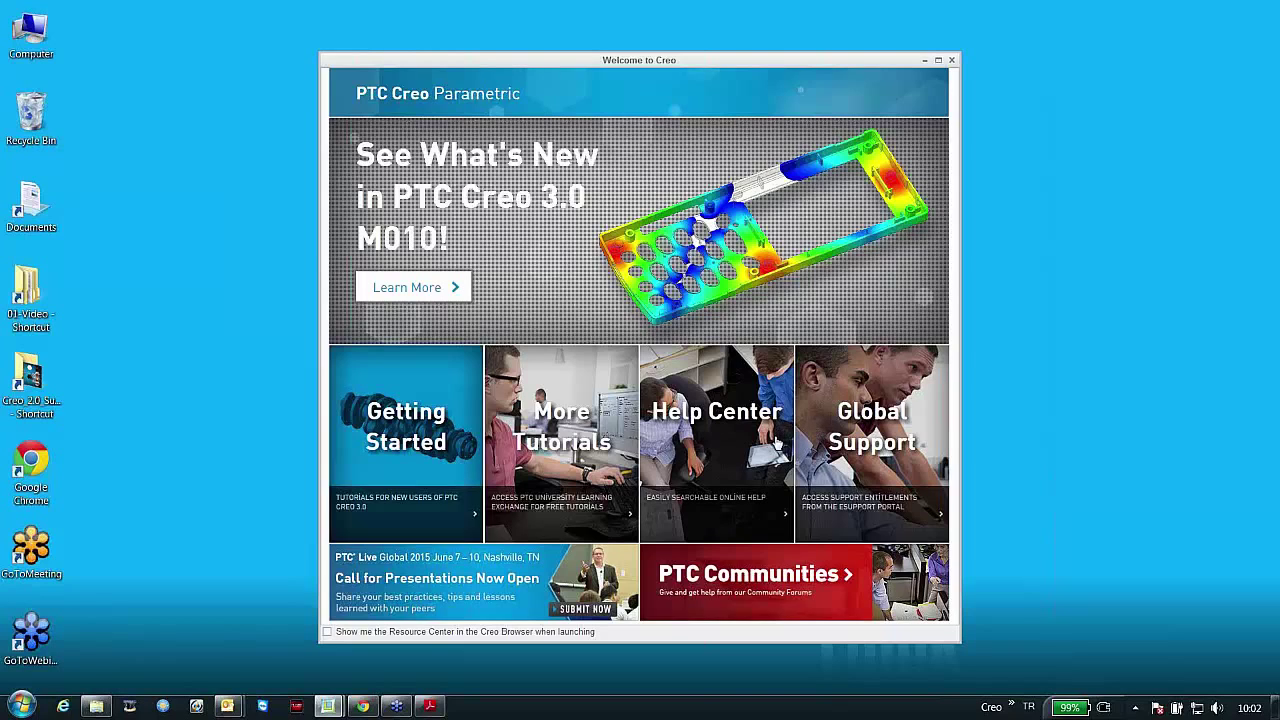
Step: Close the welcome window and switch to the PTC Creo Parametric window
left_click(953, 60)
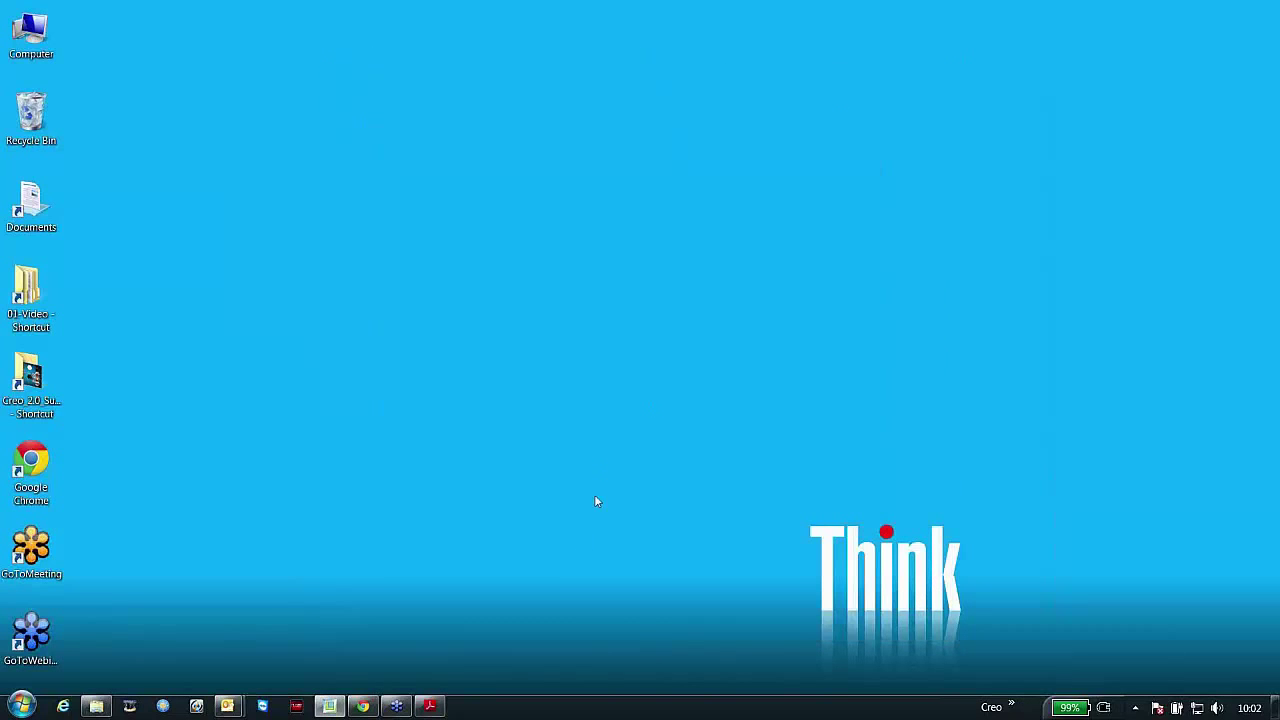
mouse_move(329, 706)
left_click(387, 607)
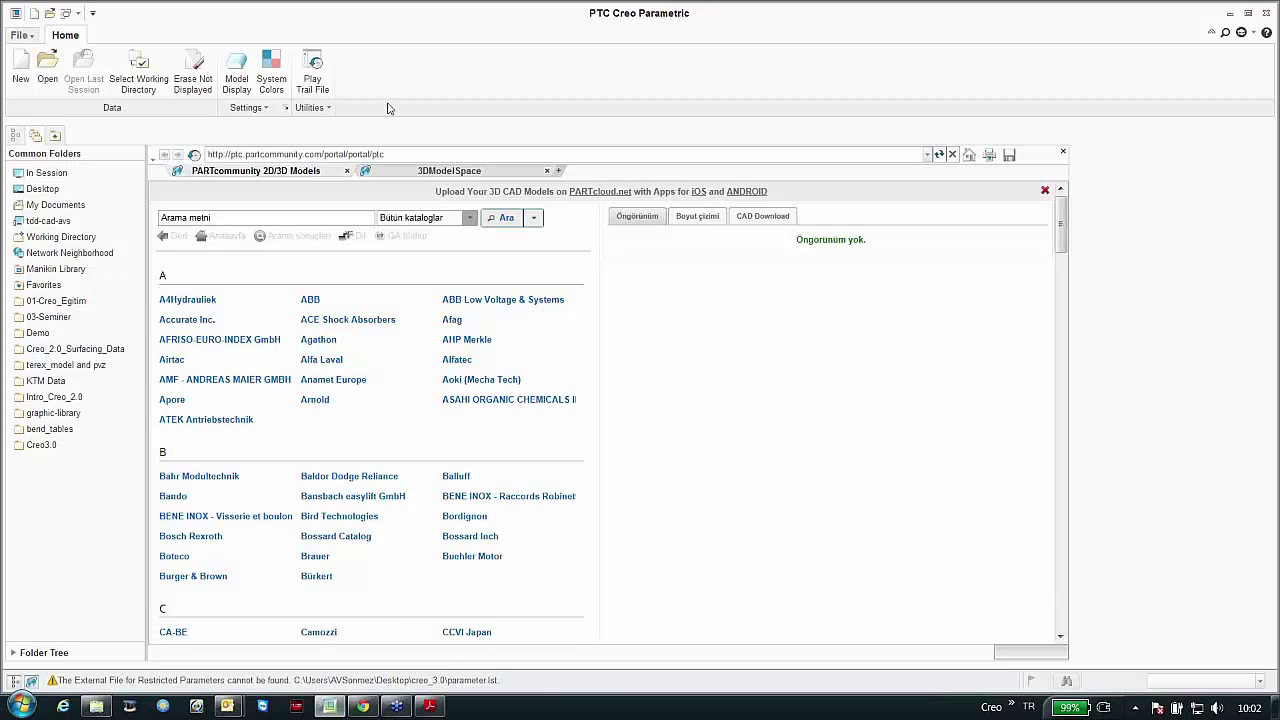
Step: View the 3DModelSpace and PARTcommunity online model catalogs and close the embedded browser
left_click(413, 174)
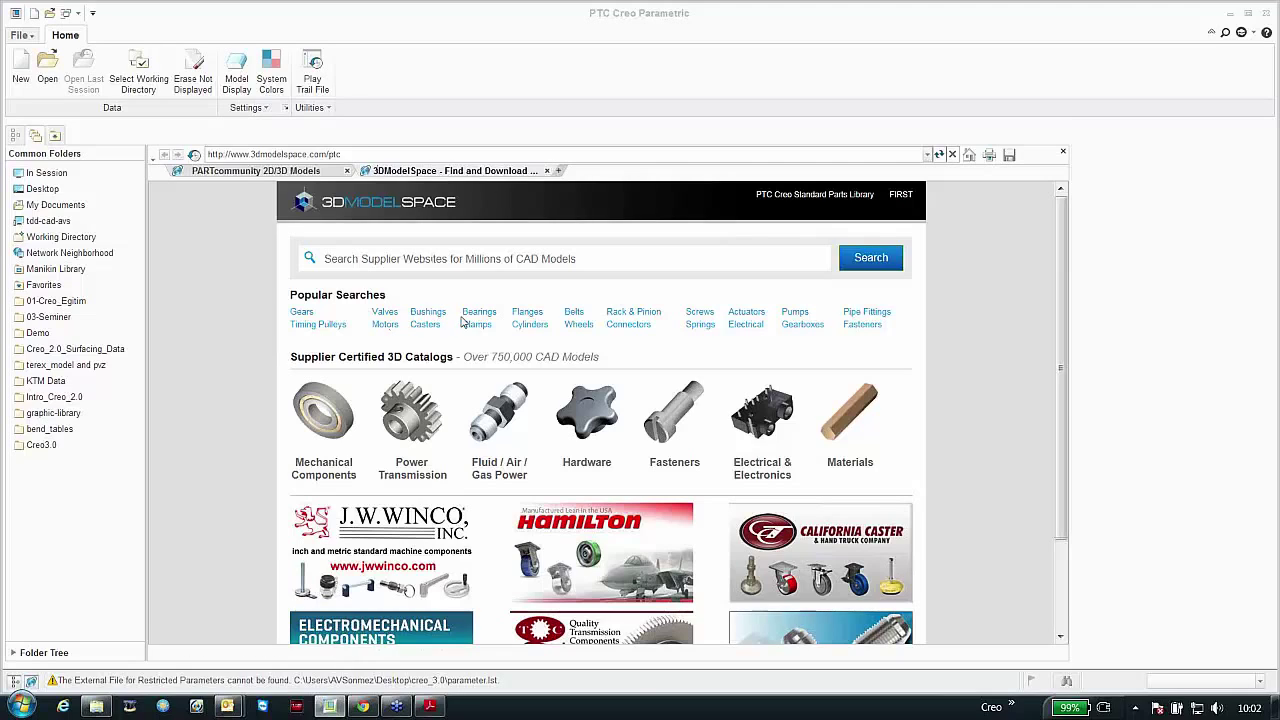
left_click(255, 171)
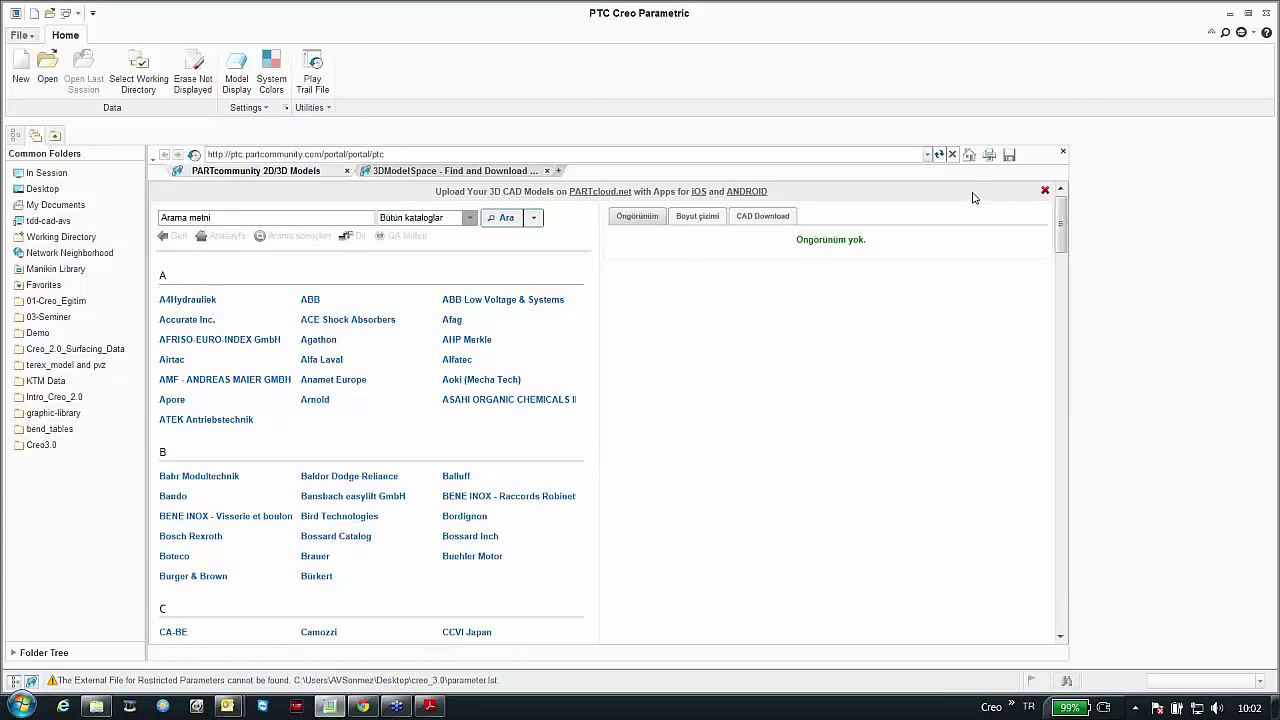
left_click(1063, 154)
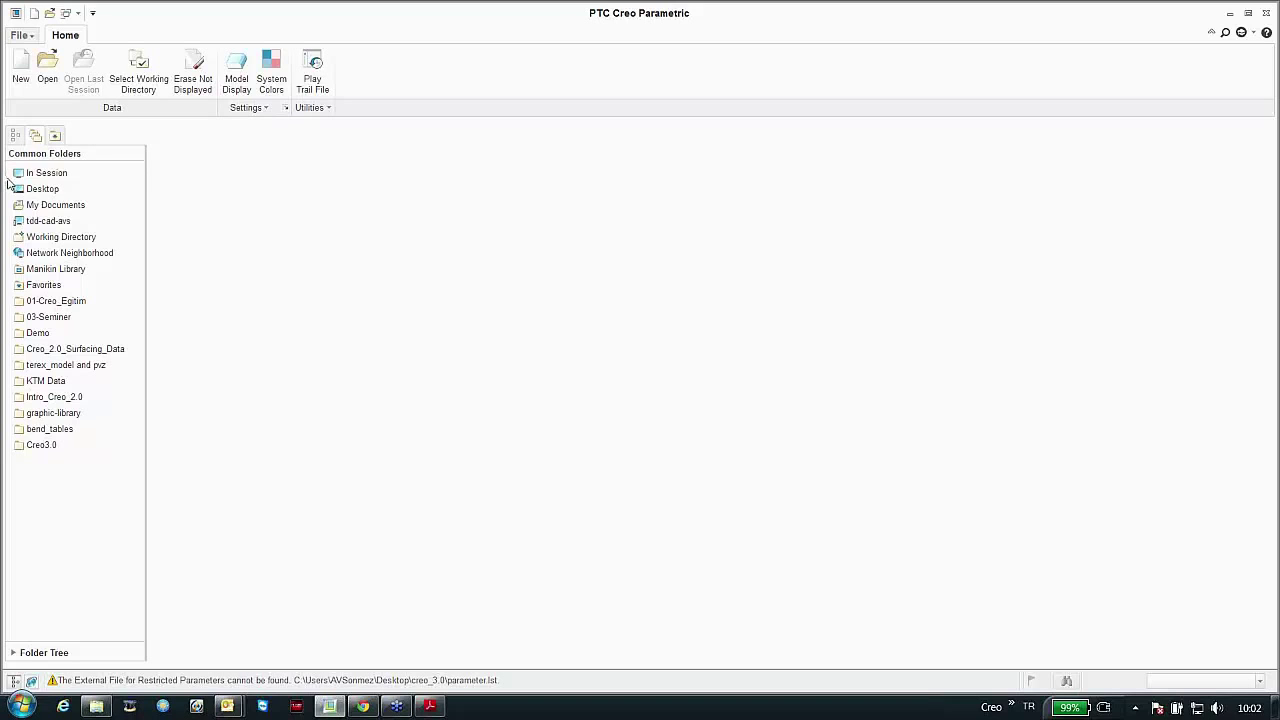
Step: Open the 01-SW_Data folder inside the Creo3.0 folder
left_click(41, 445)
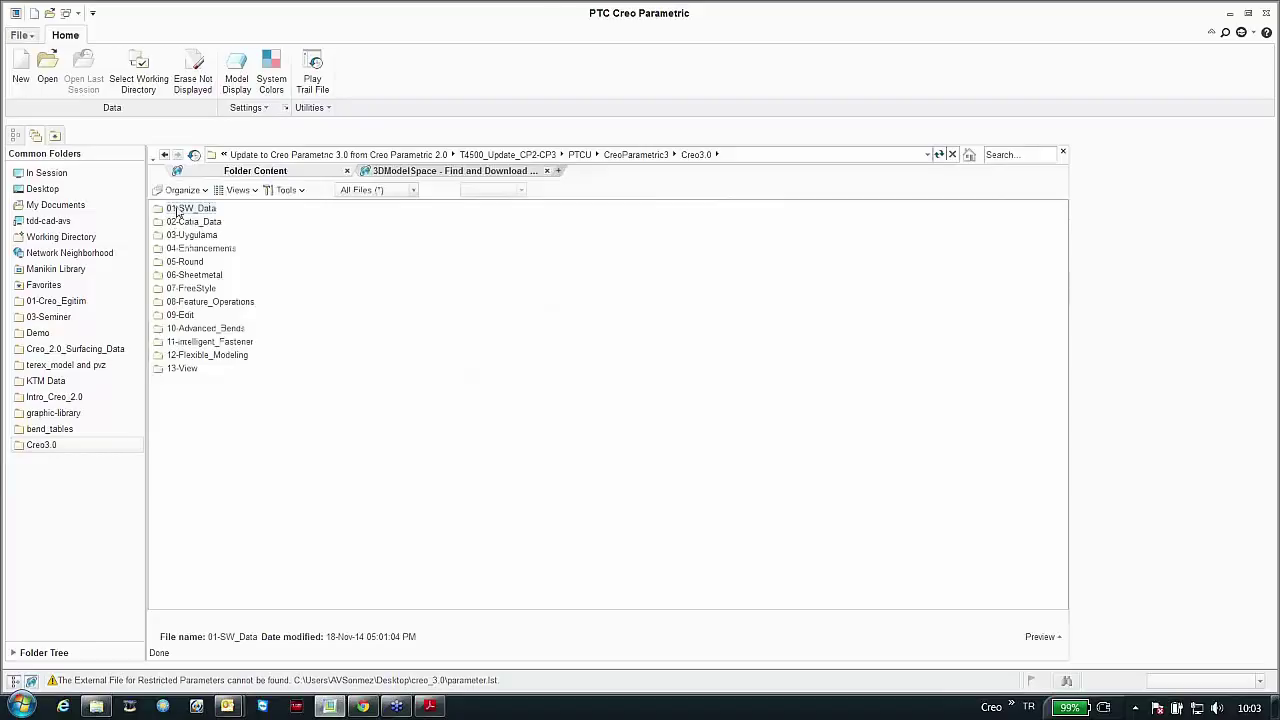
left_click(177, 210)
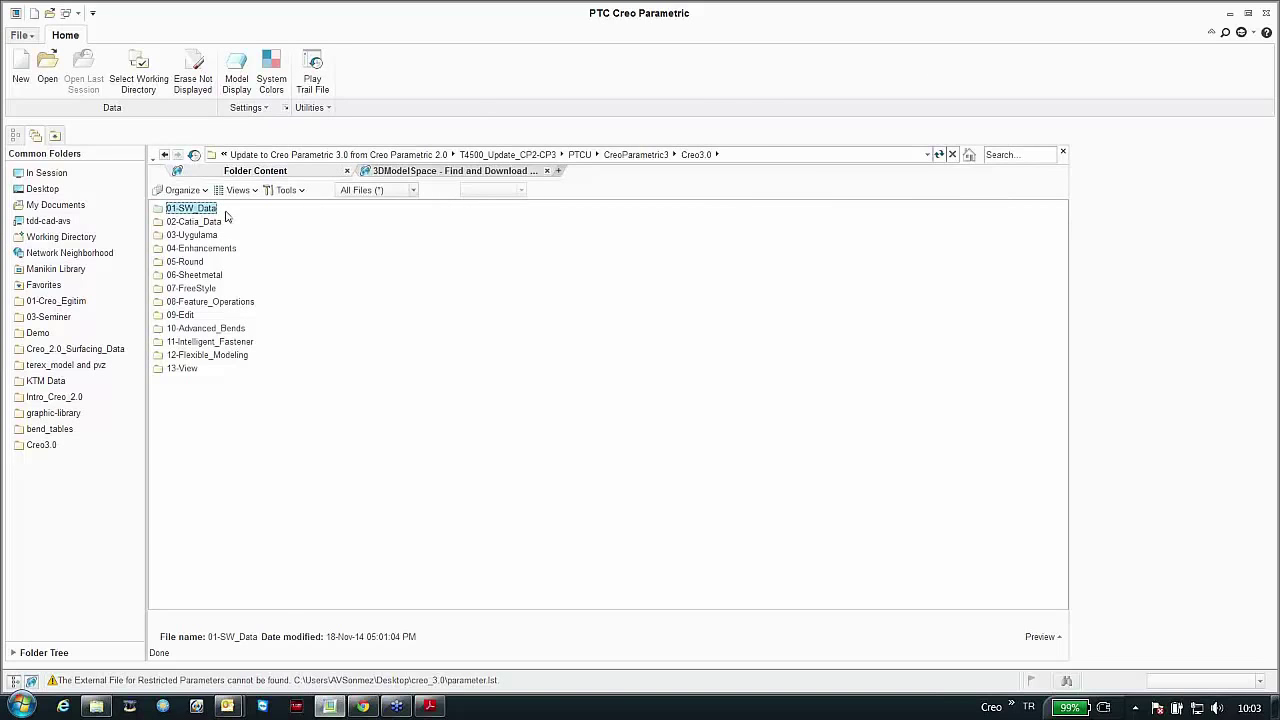
double_click(201, 211)
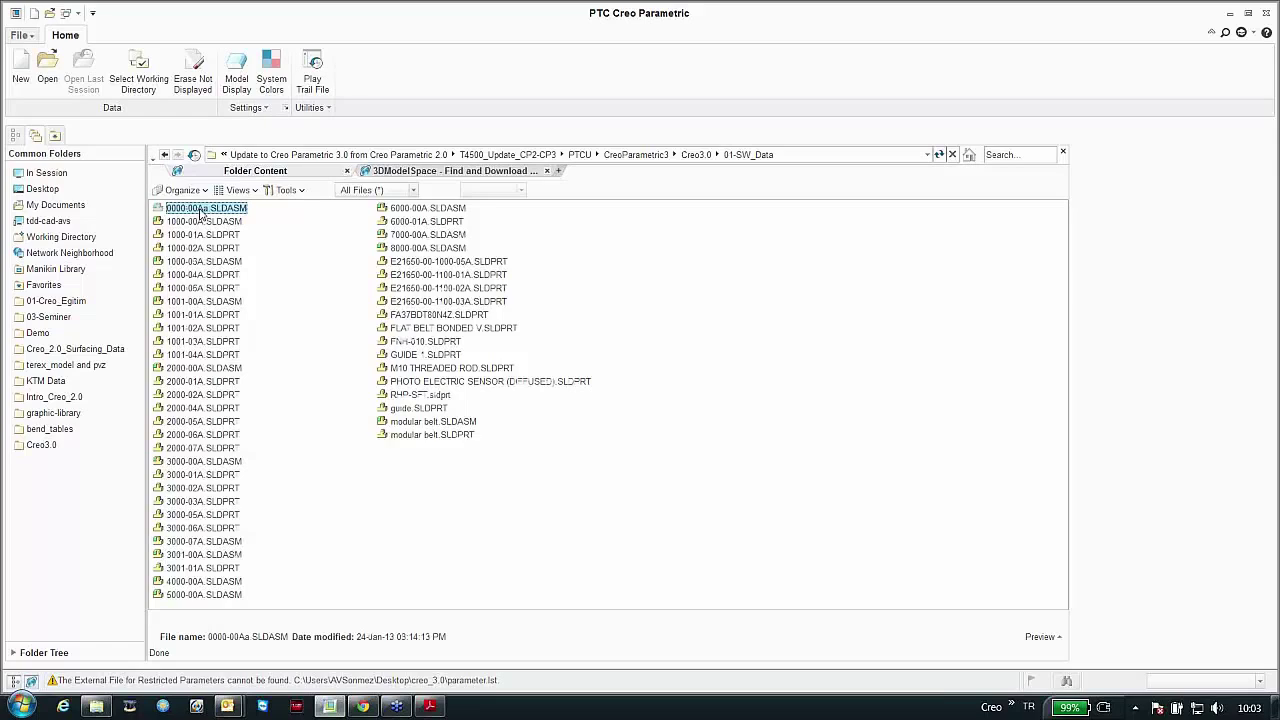
Step: Import the SolidWorks assembly 7000-00A.SLDASM as a new model with templates enabled, keeping the name 7000-00A
left_click(389, 237)
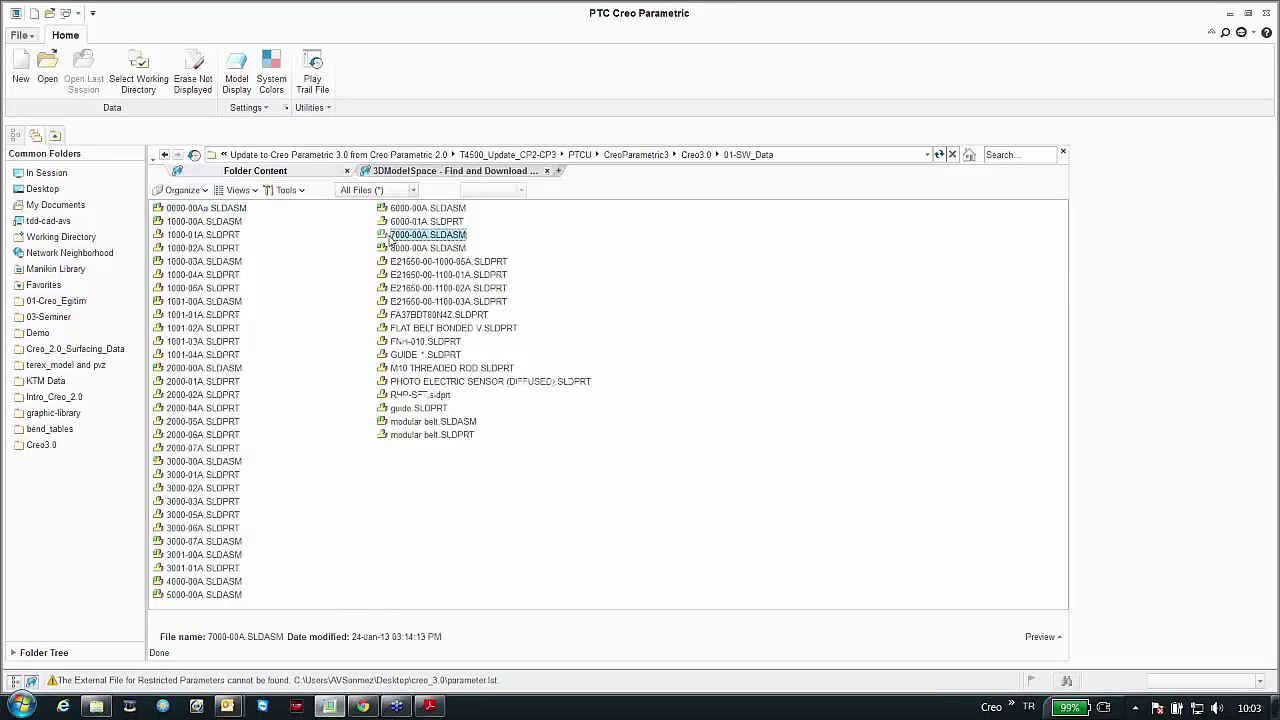
double_click(390, 238)
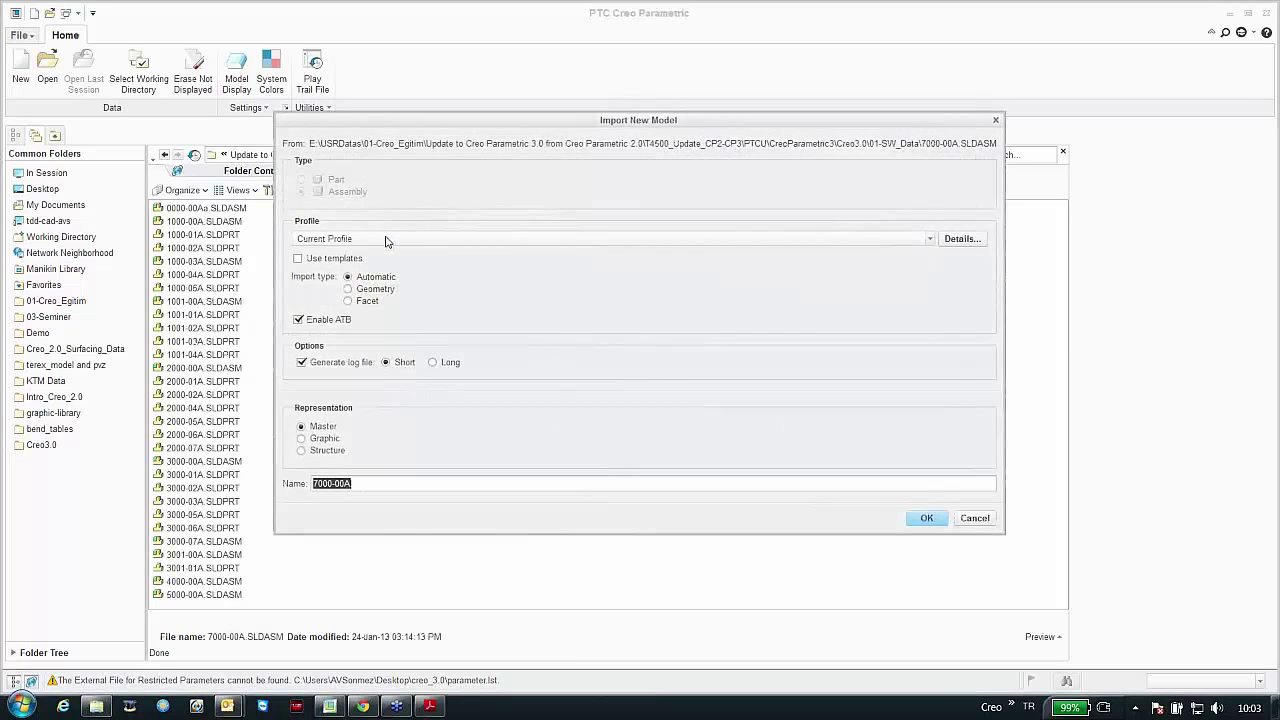
left_click(322, 258)
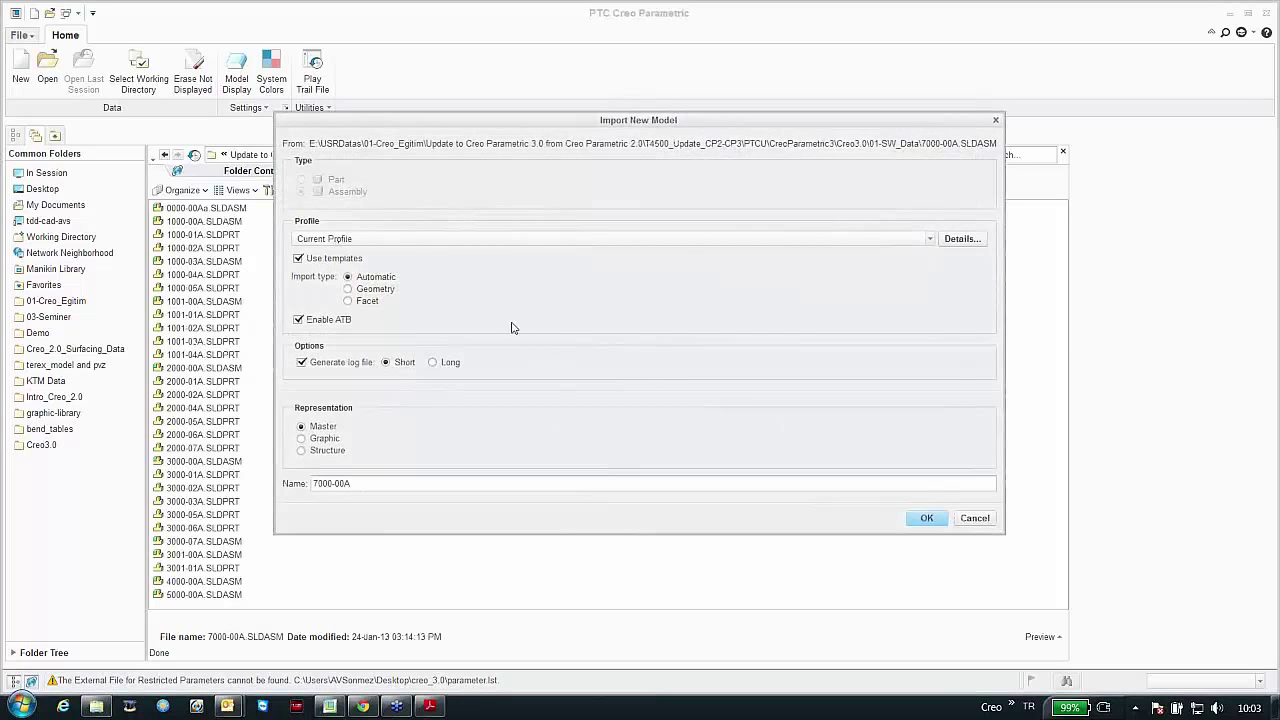
left_click(912, 518)
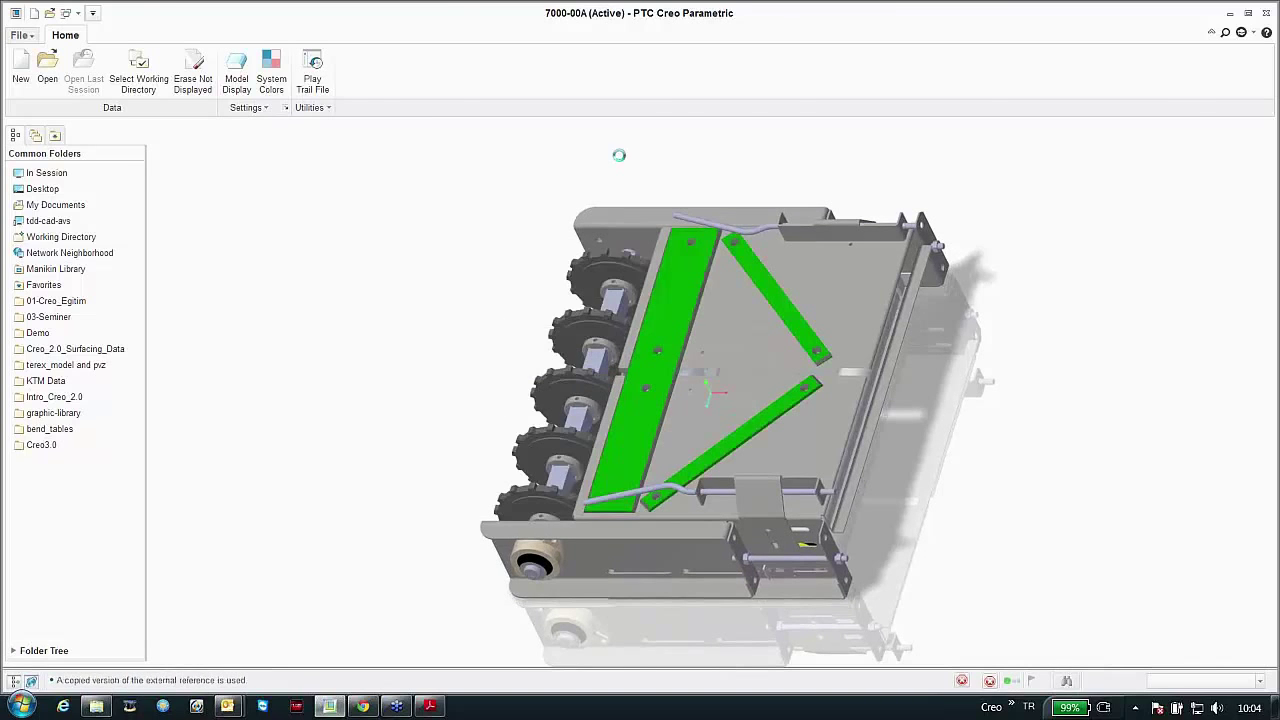
Step: Display the imported assembly in the Shading With Edges style
left_click(700, 131)
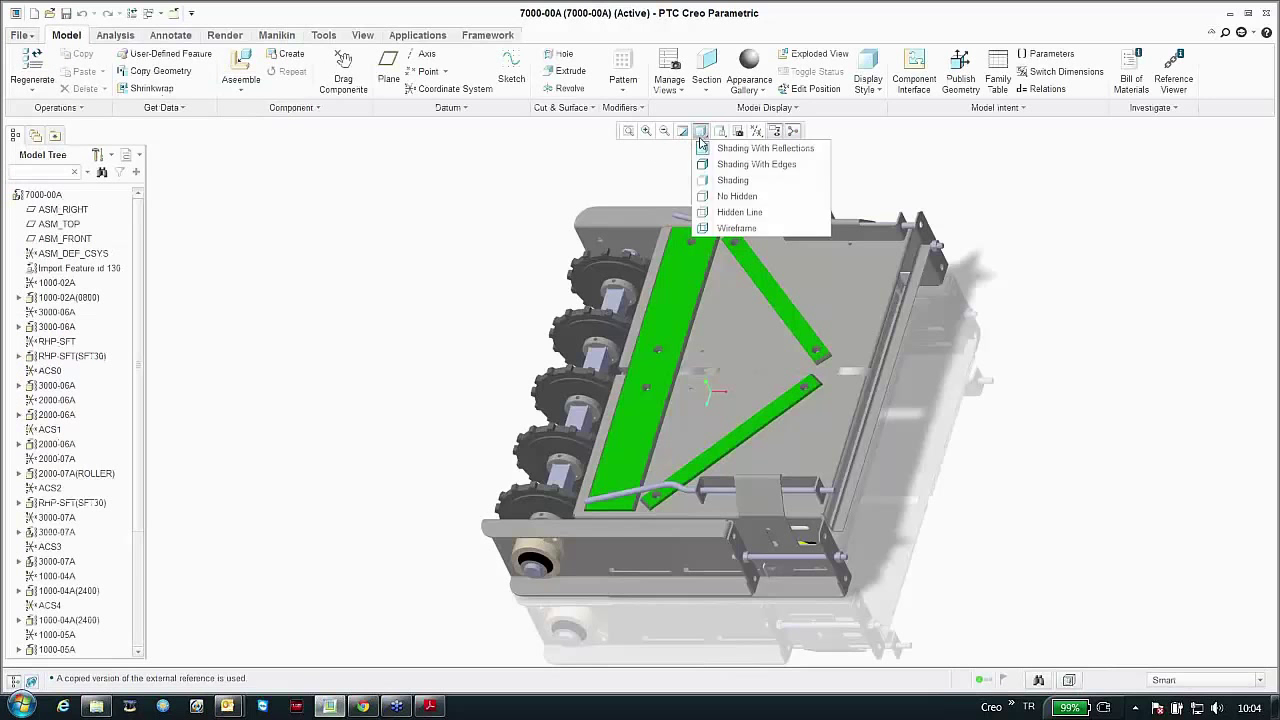
left_click(706, 164)
middle_click_drag(510, 276, 555, 259)
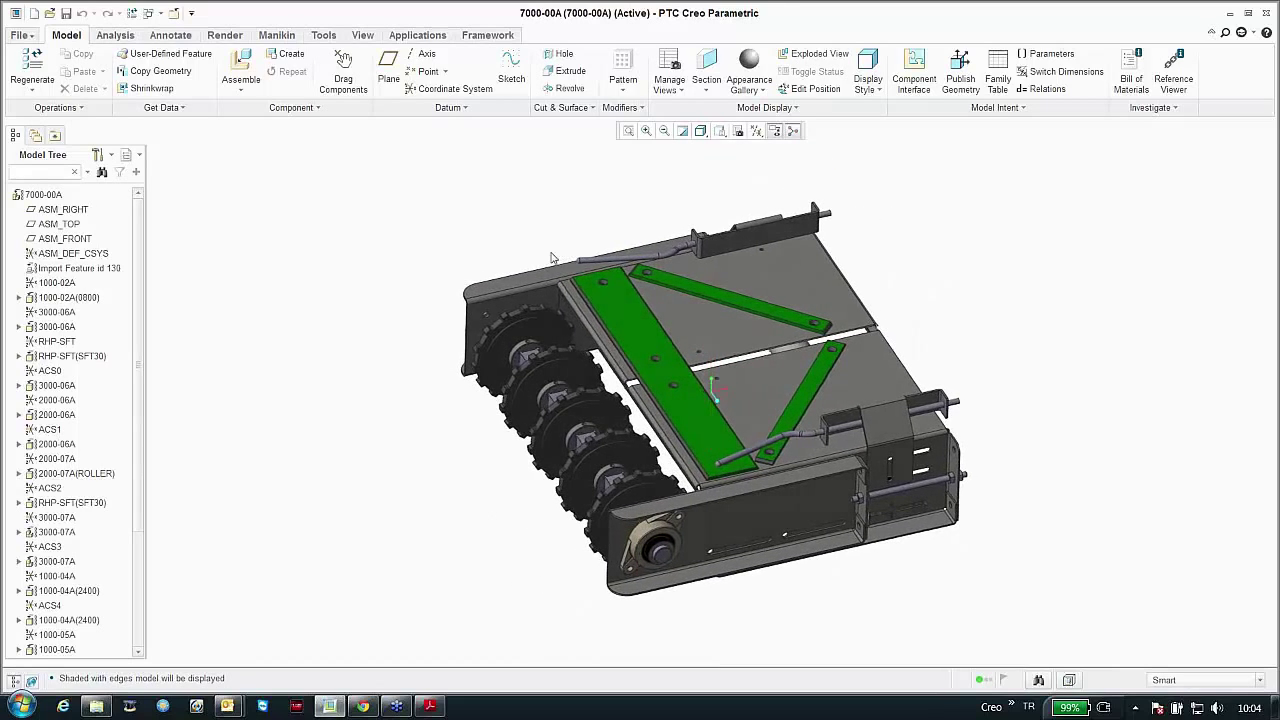
Step: Open the bent bracket component 1000-04A(2400) from the assembly in its own window
left_click(907, 440)
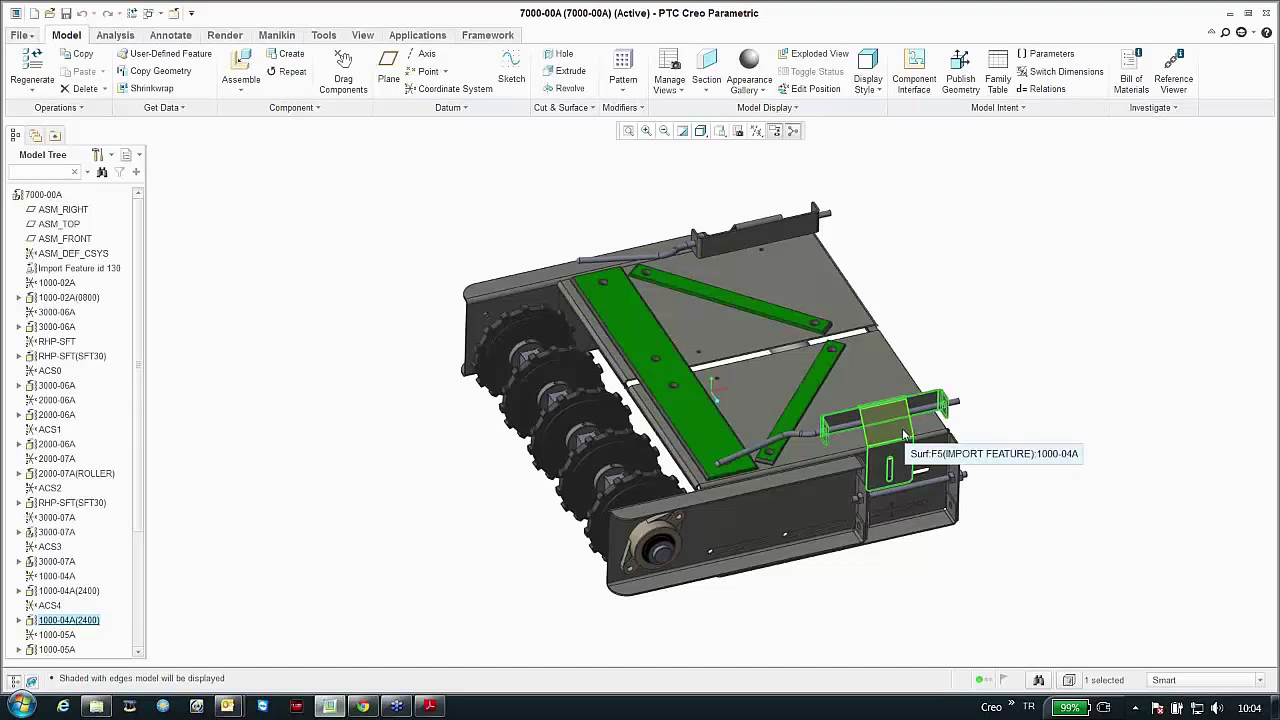
right_click(902, 429)
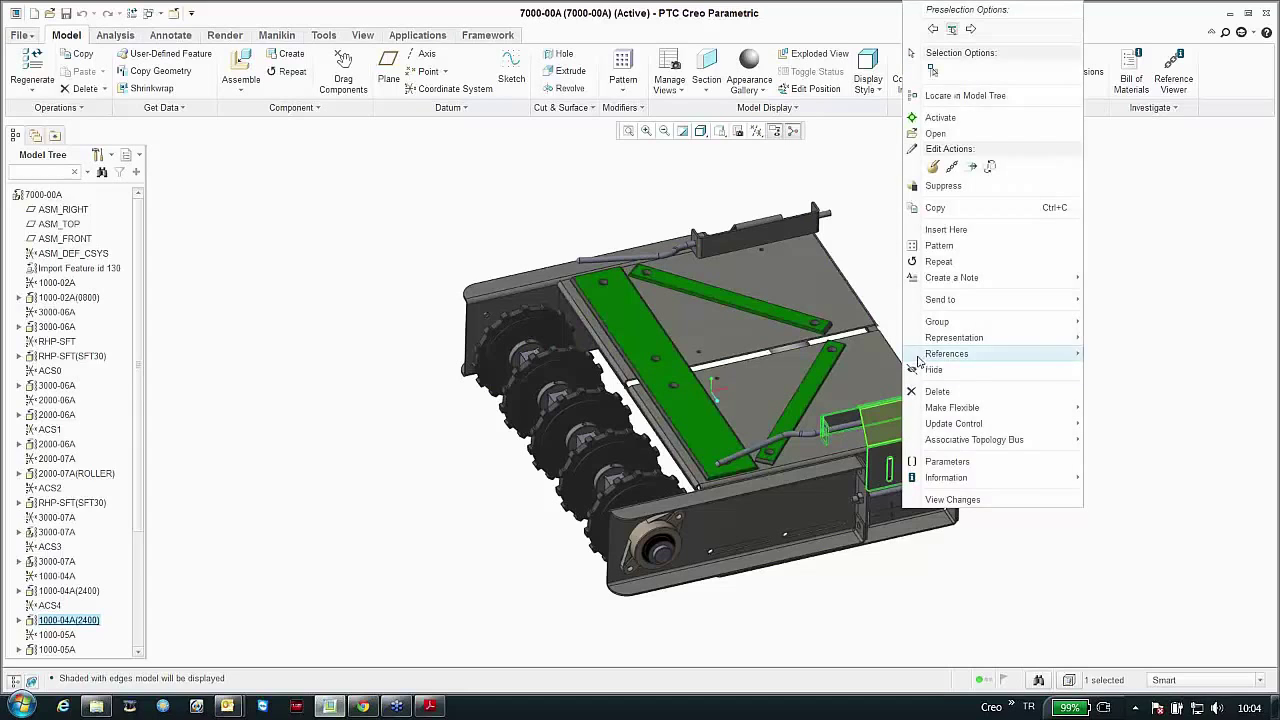
left_click(936, 136)
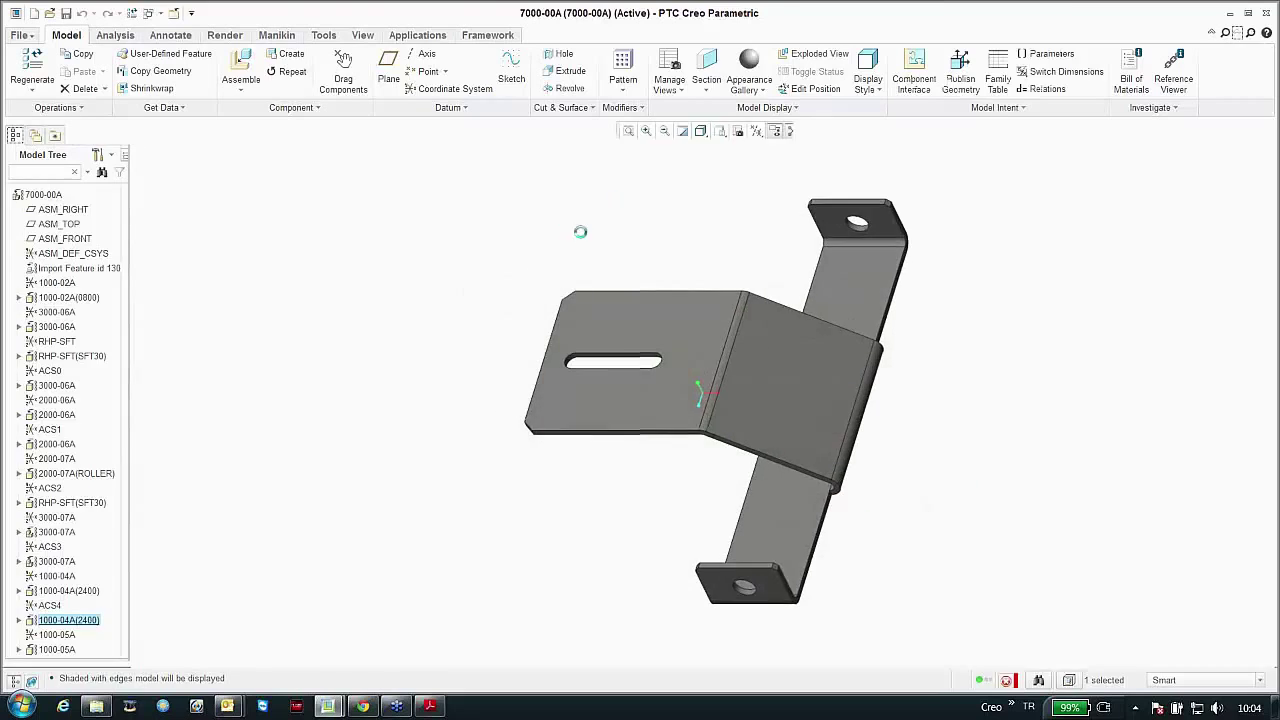
middle_click_drag(677, 403, 700, 398)
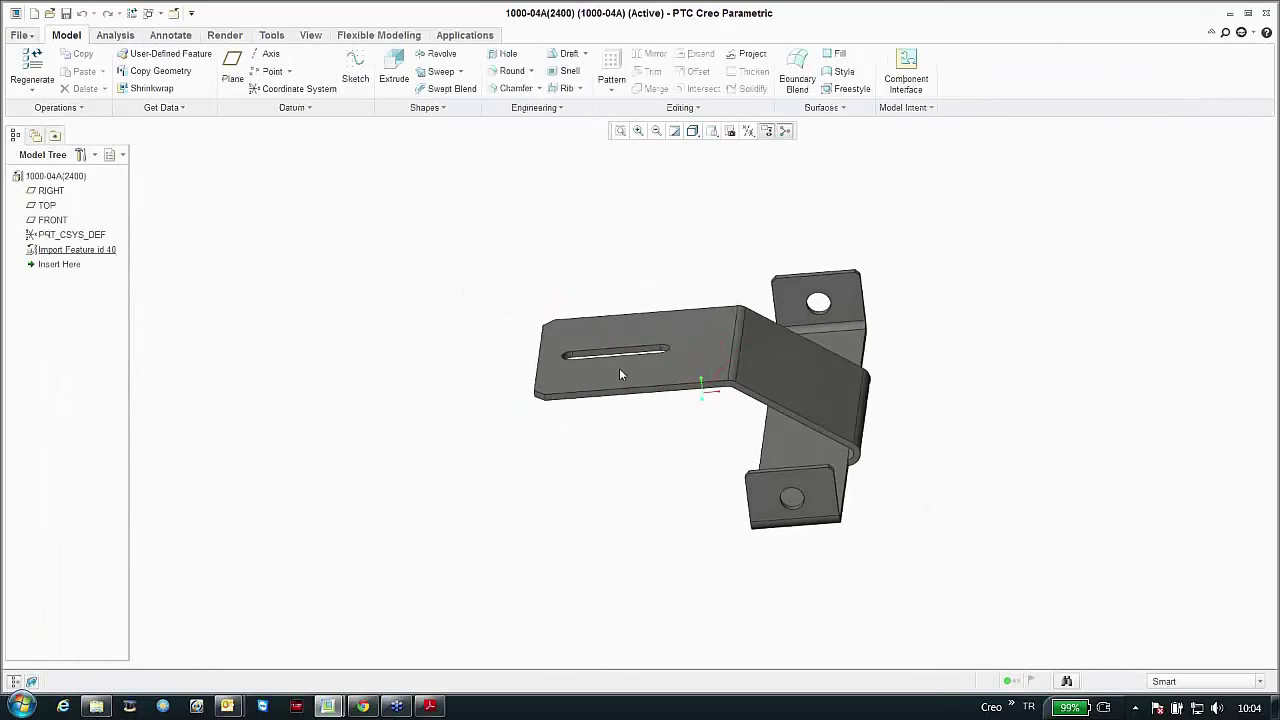
Step: With Flexible Modeling, select the whole slotted bent plate as a boss shape, seeded from the end face of its lower bend
left_click(379, 35)
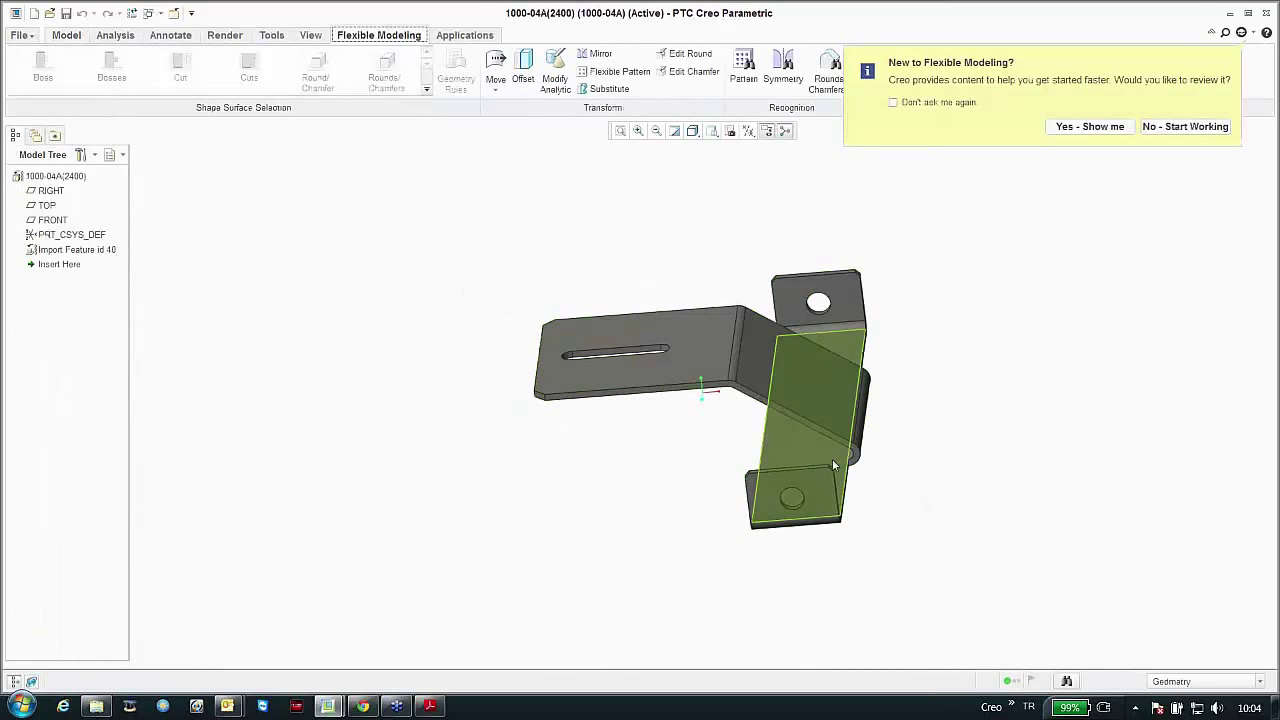
scroll(832, 459, "down", 4)
scroll(866, 459, "down", 2)
left_click(862, 452)
scroll(864, 456, "up", 5)
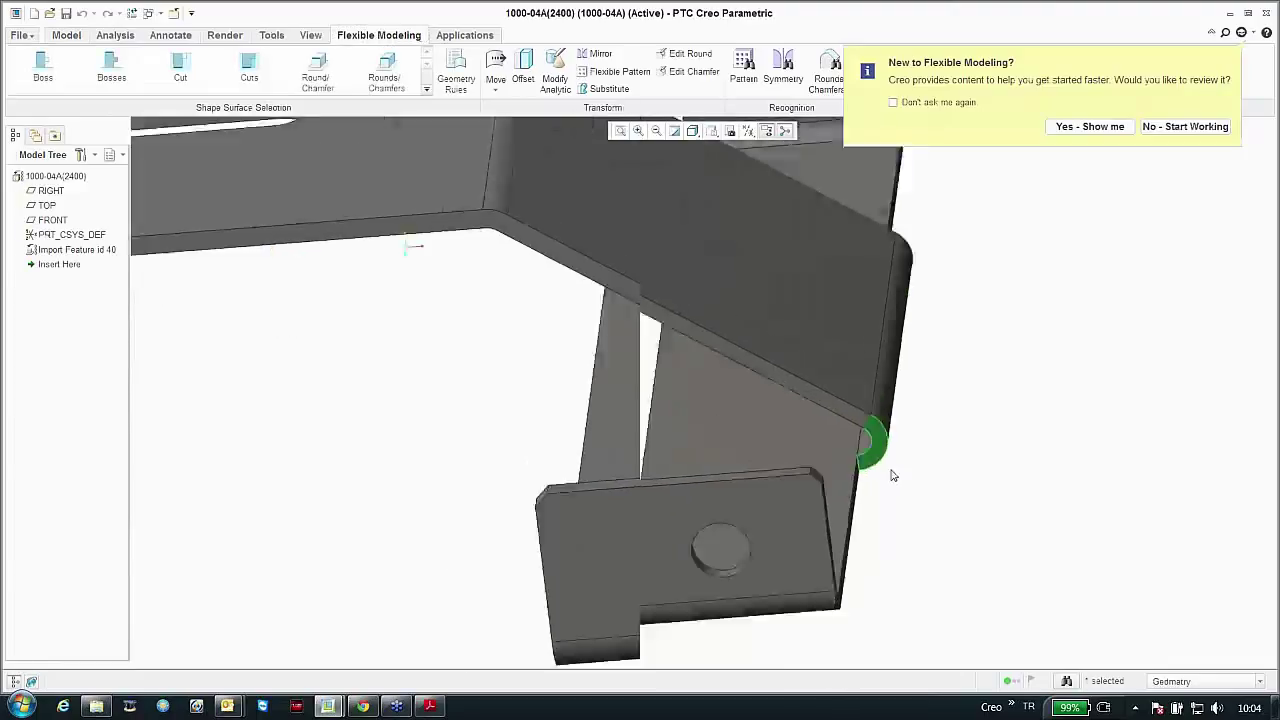
left_click(110, 78)
left_click(31, 78)
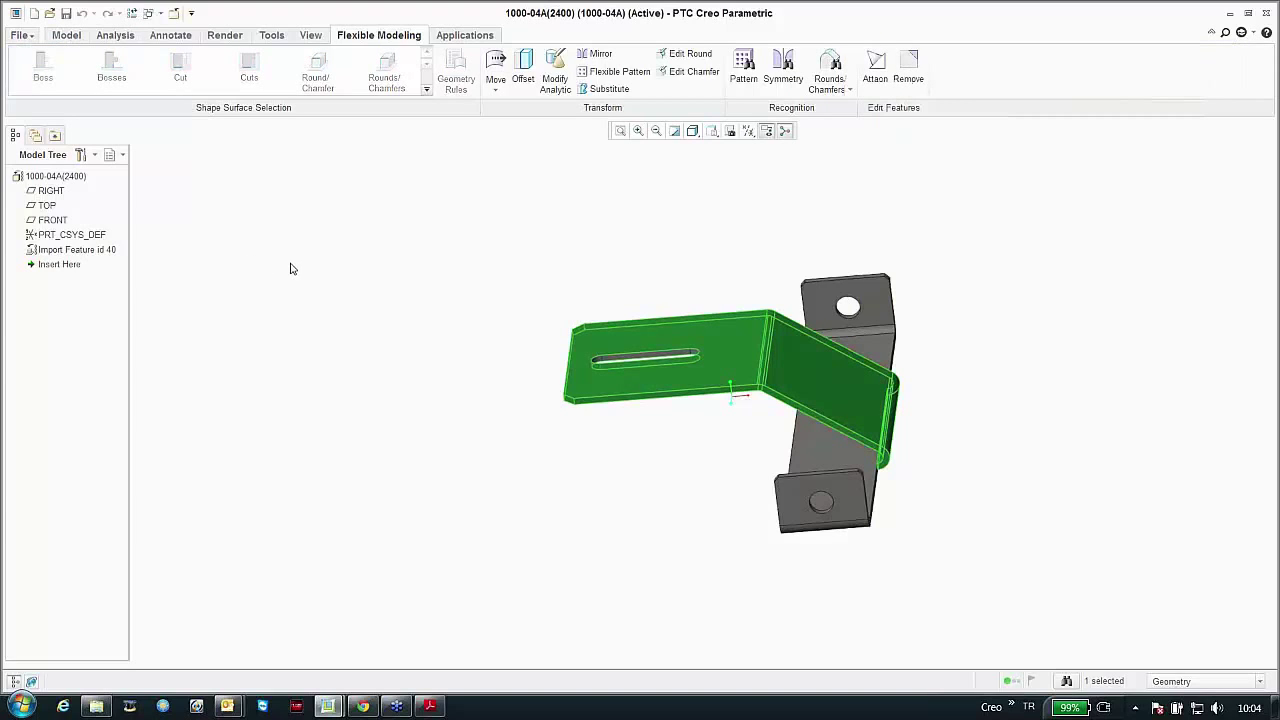
Step: Add the slot's cut surfaces to the selected plate surfaces and start a flexible Move of them
scroll(475, 245, "down", 1)
middle_click_drag(475, 245, 514, 251)
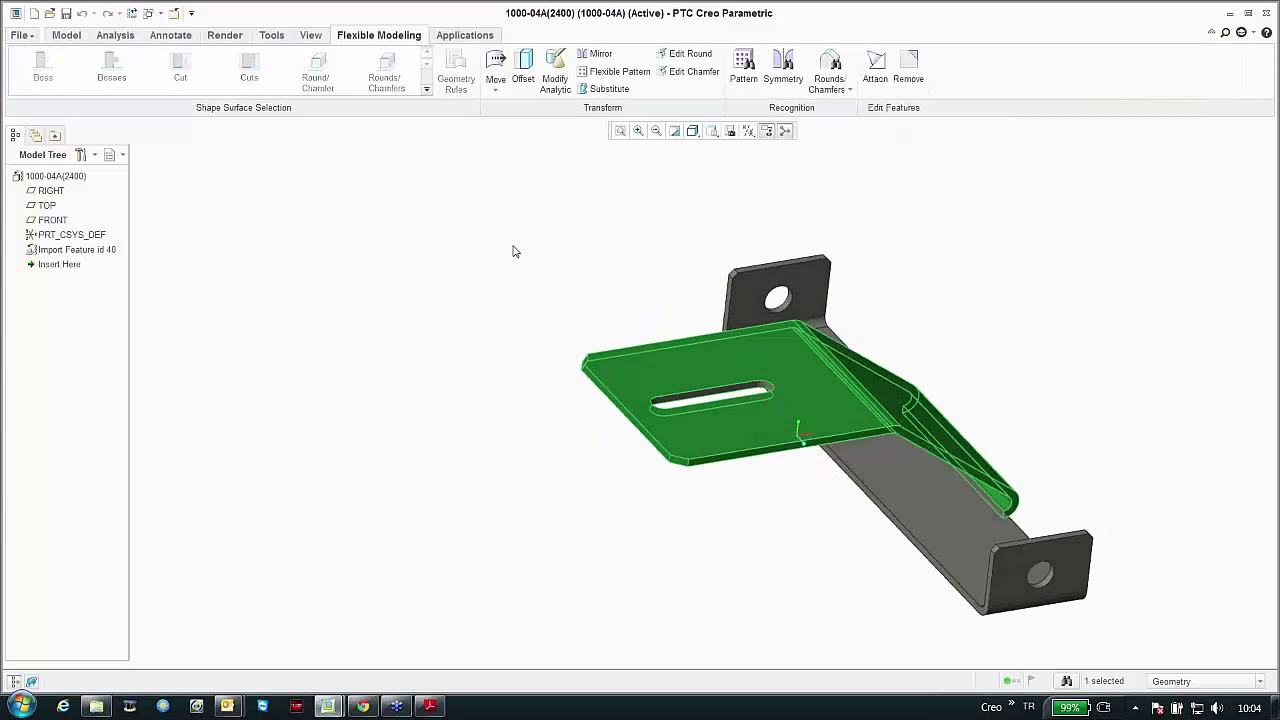
scroll(718, 378, "down", 5)
scroll(720, 412, "up", 1)
scroll(759, 458, "down", 2)
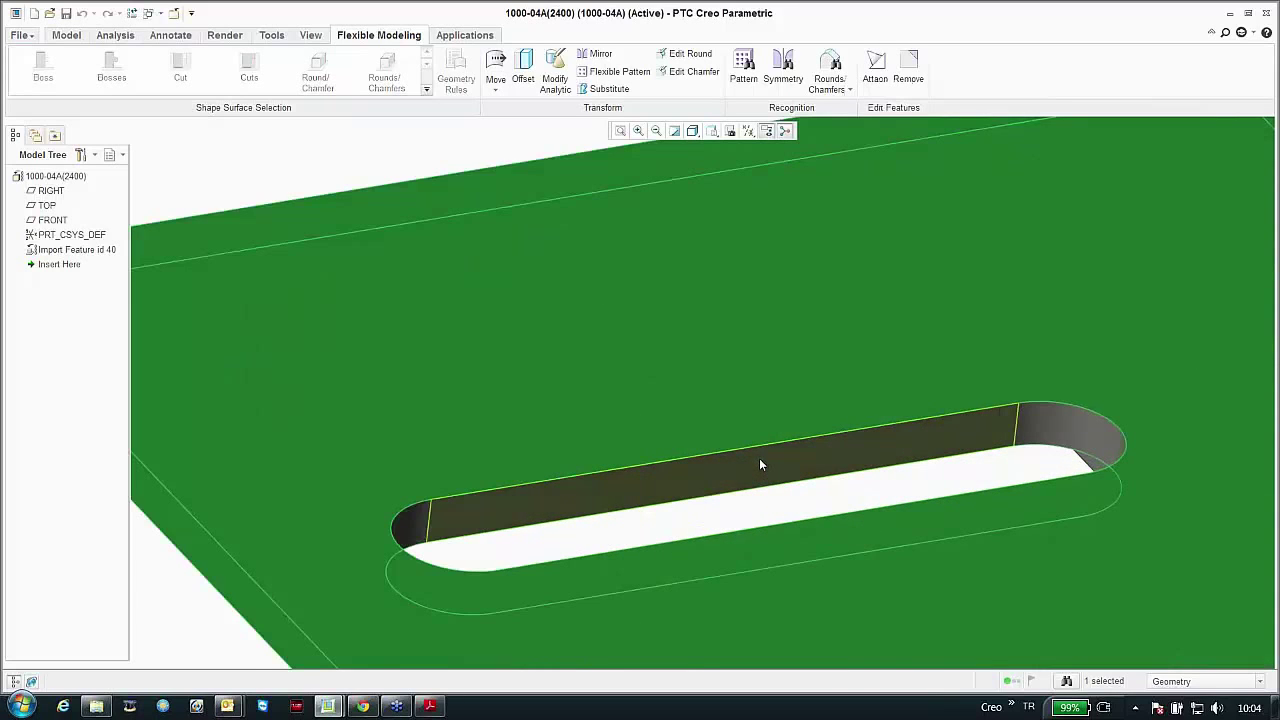
left_click(750, 458, "ctrl")
scroll(510, 285, "up", 2)
scroll(510, 285, "up", 3)
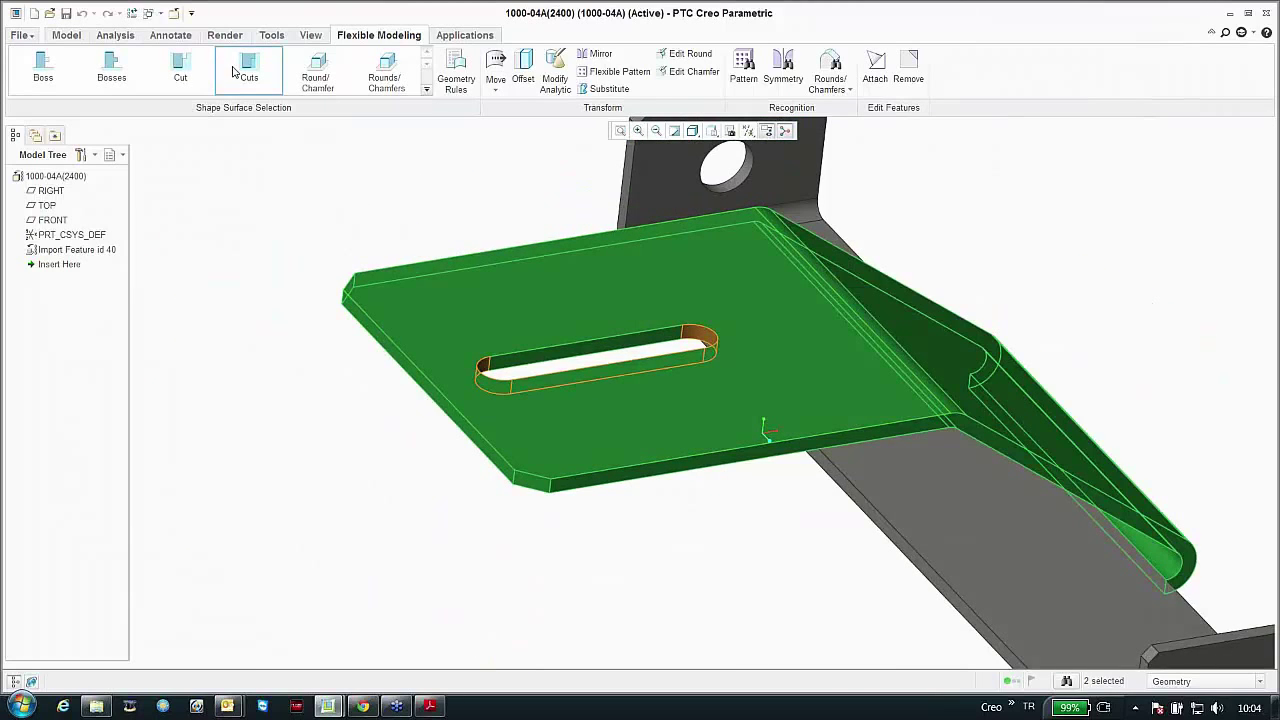
key("ctrl+d")
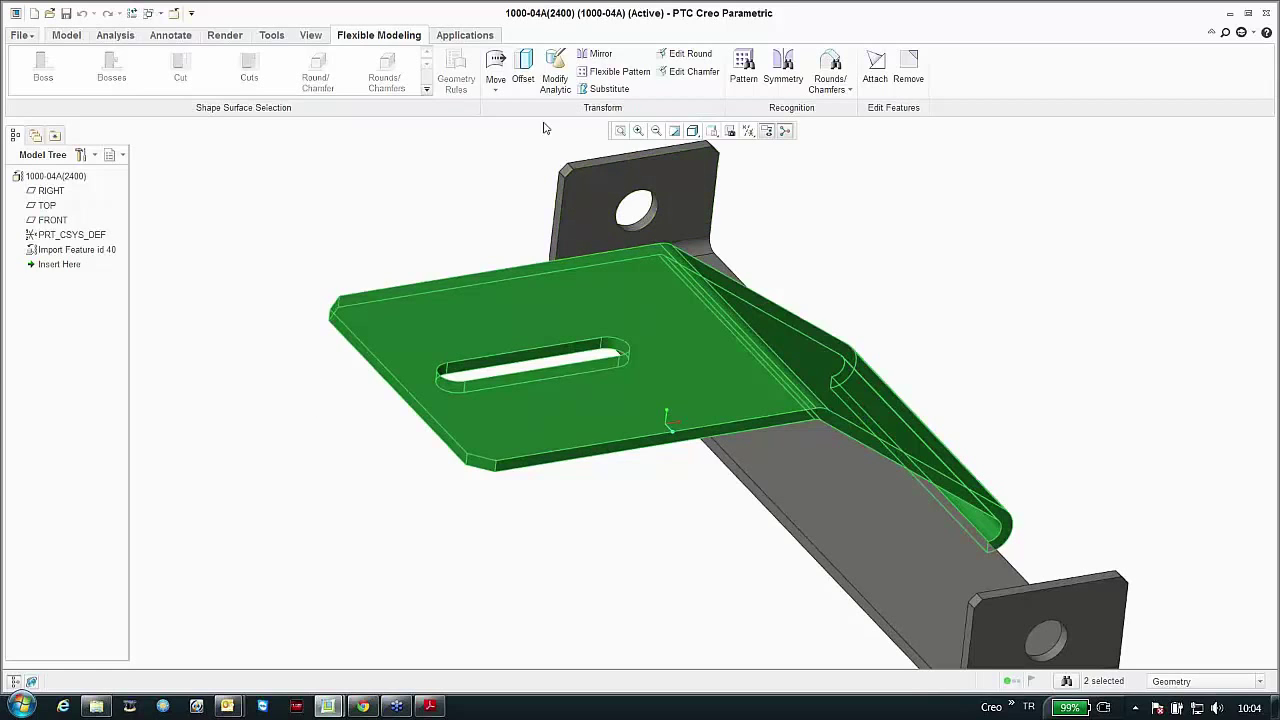
left_click(495, 68)
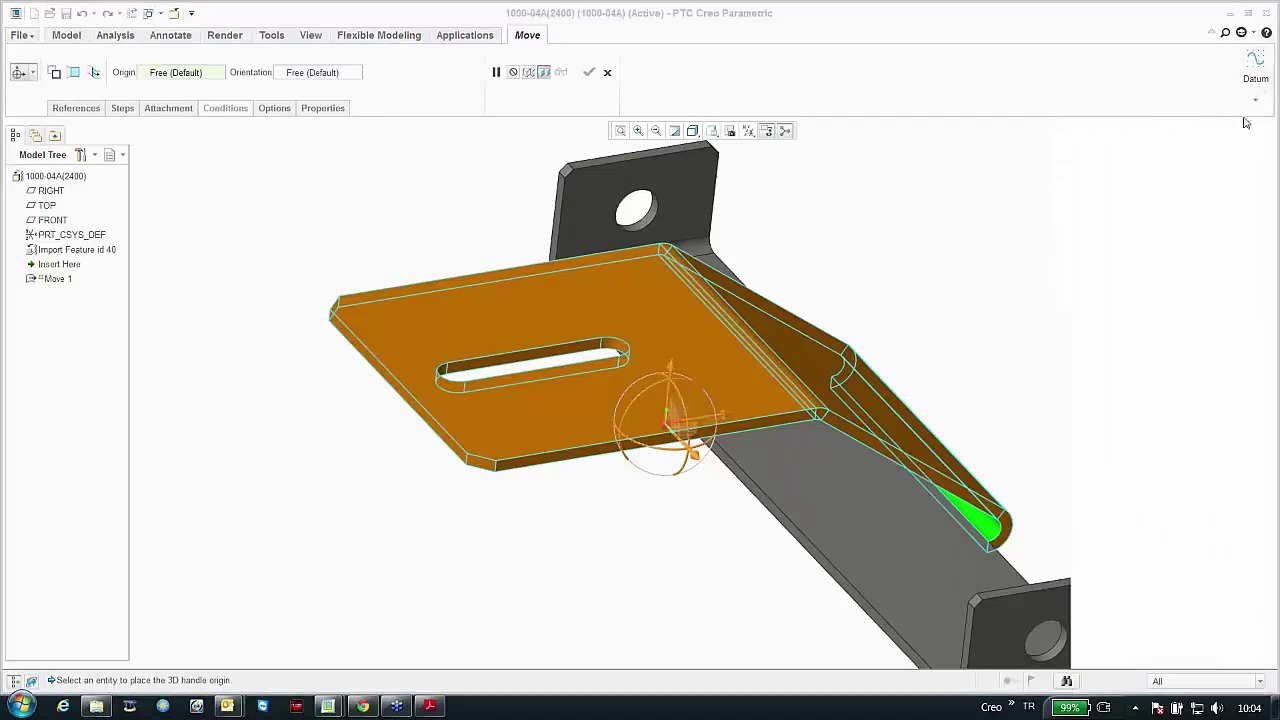
left_click(1263, 97)
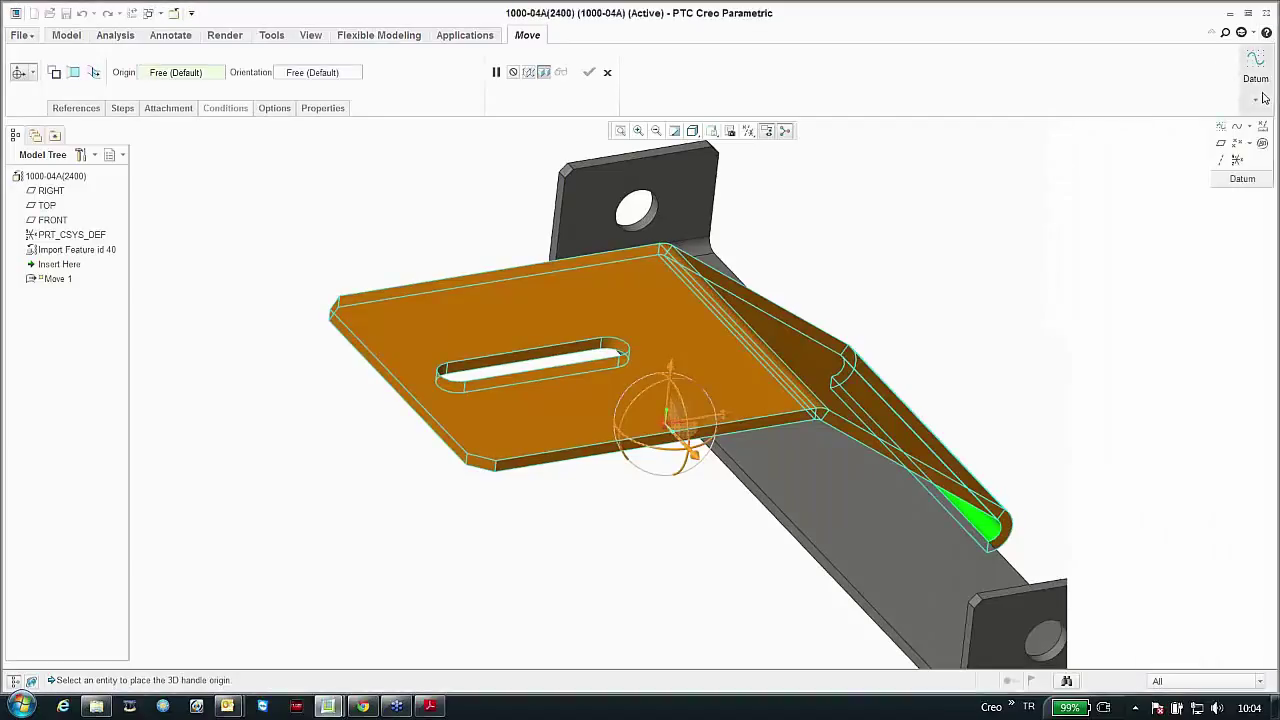
left_click(1230, 150)
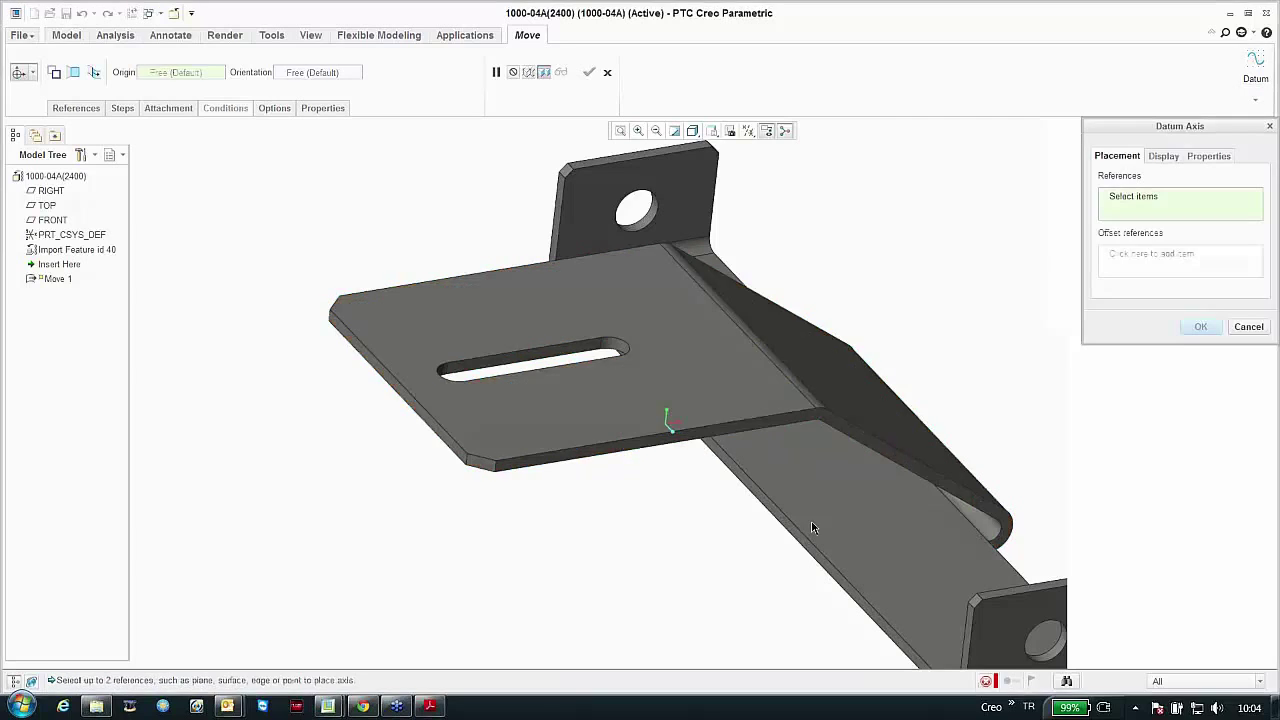
left_click(951, 514)
left_click(497, 73)
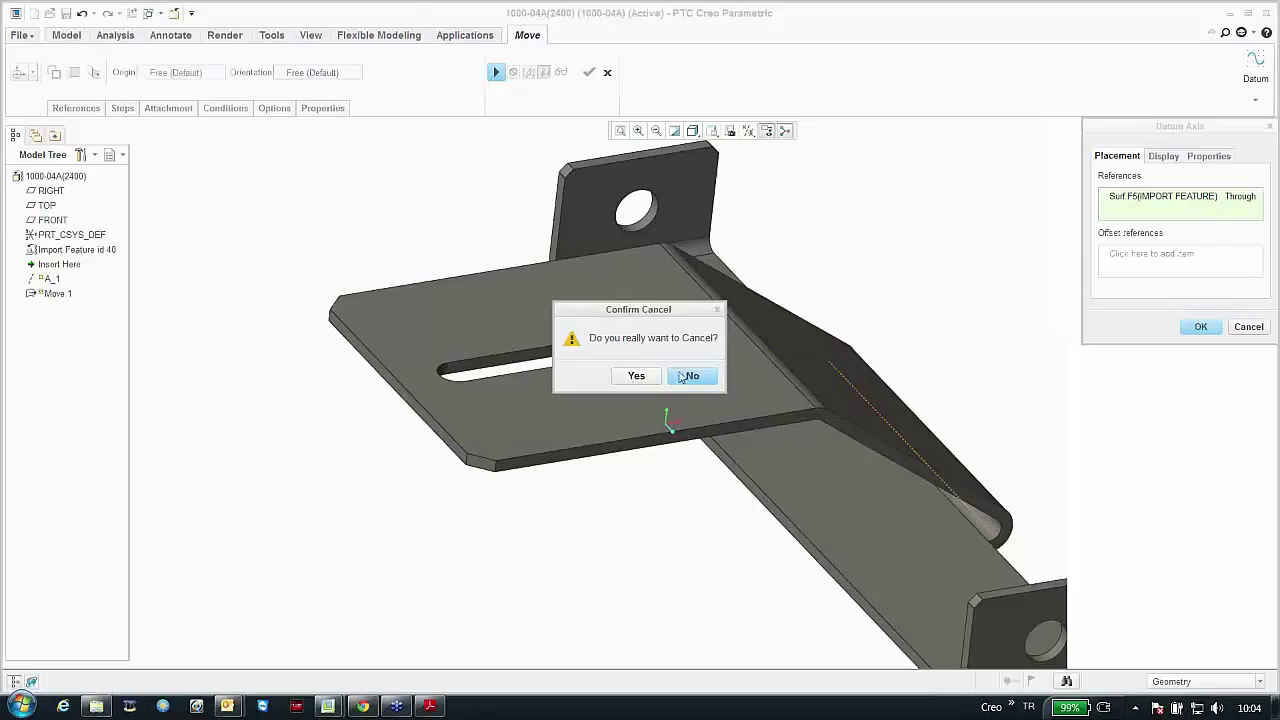
left_click(690, 376)
left_click(498, 72)
left_click(636, 378)
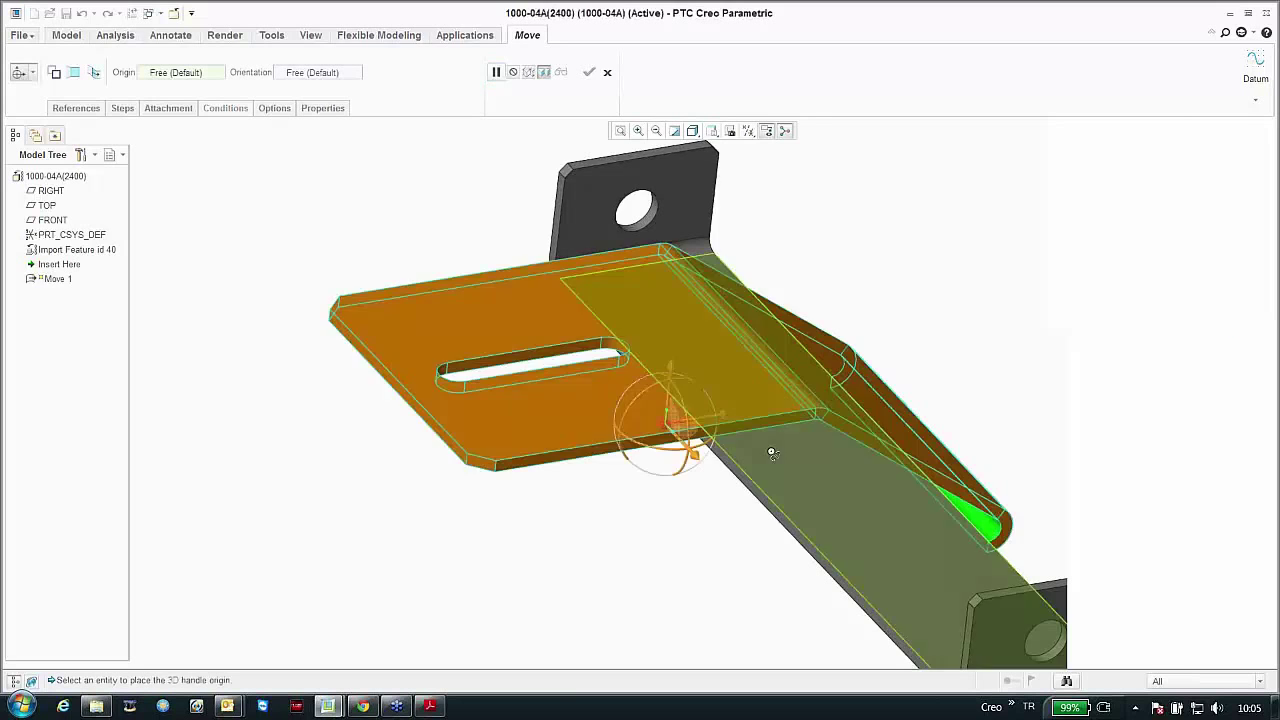
Step: Create a datum axis through the inner cylindrical surface of the lower bend as the Move handle's origin
left_click(1254, 104)
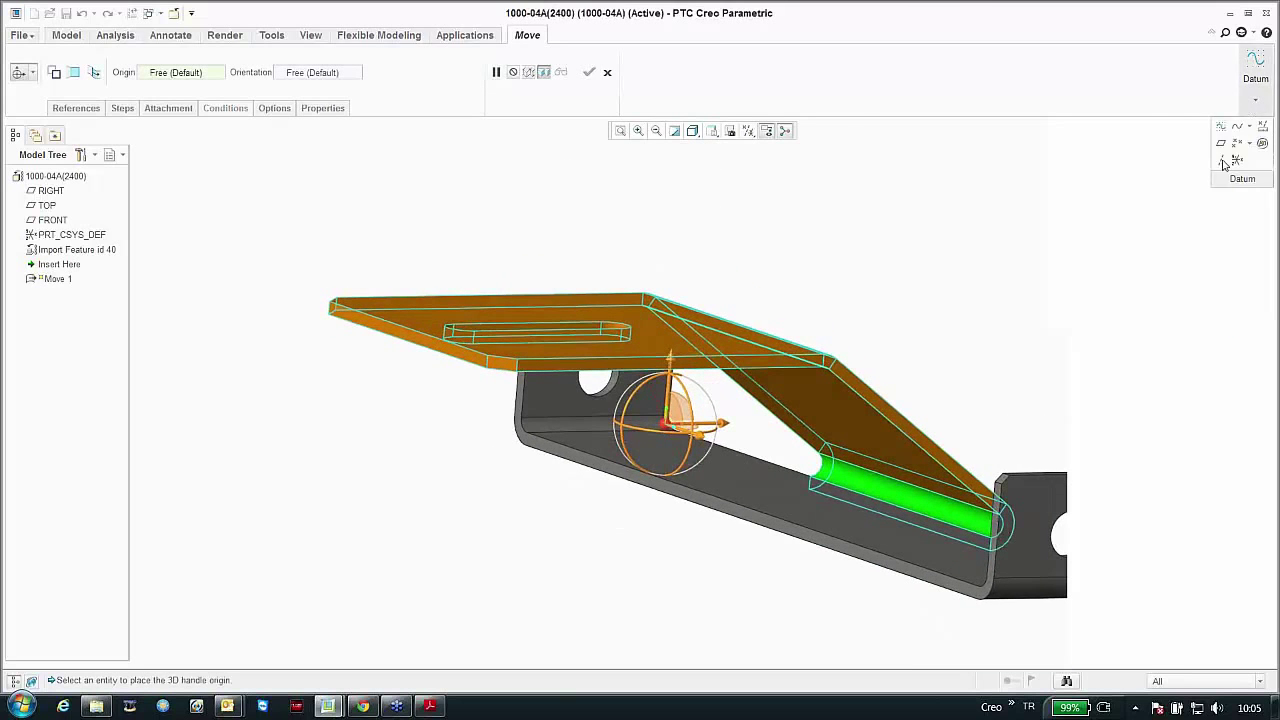
left_click(1225, 172)
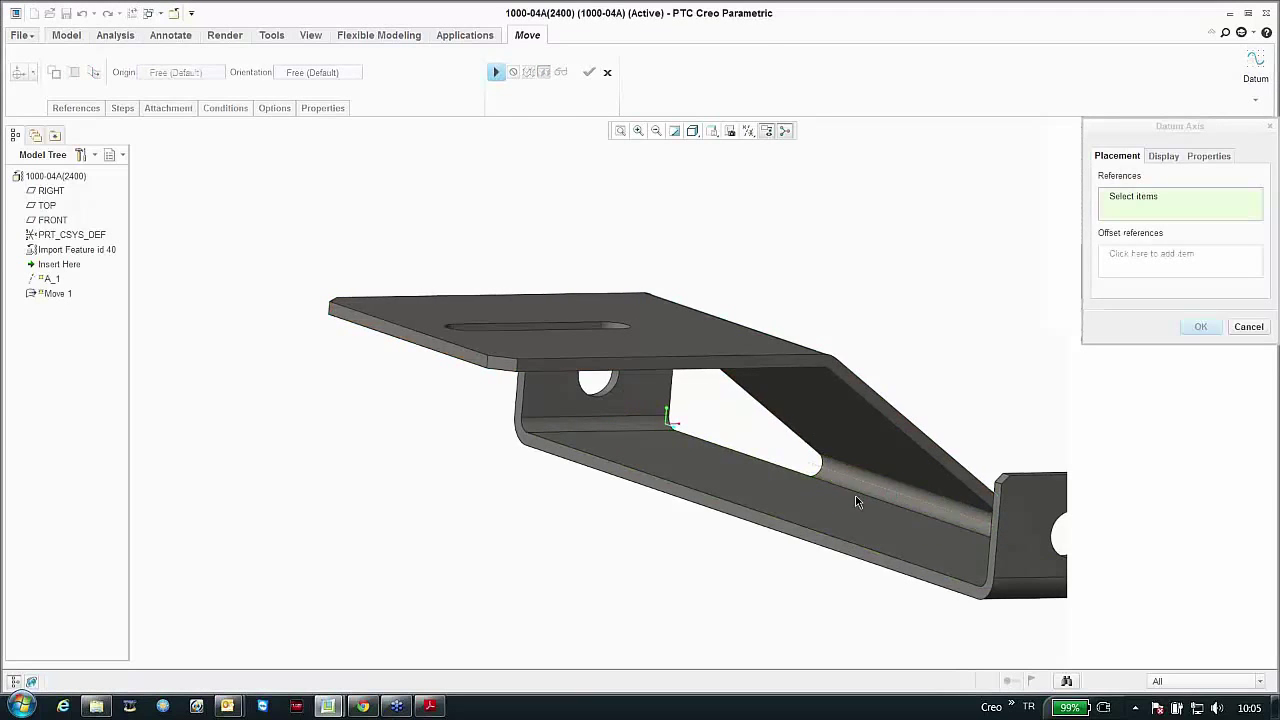
left_click(899, 501)
middle_click(941, 388)
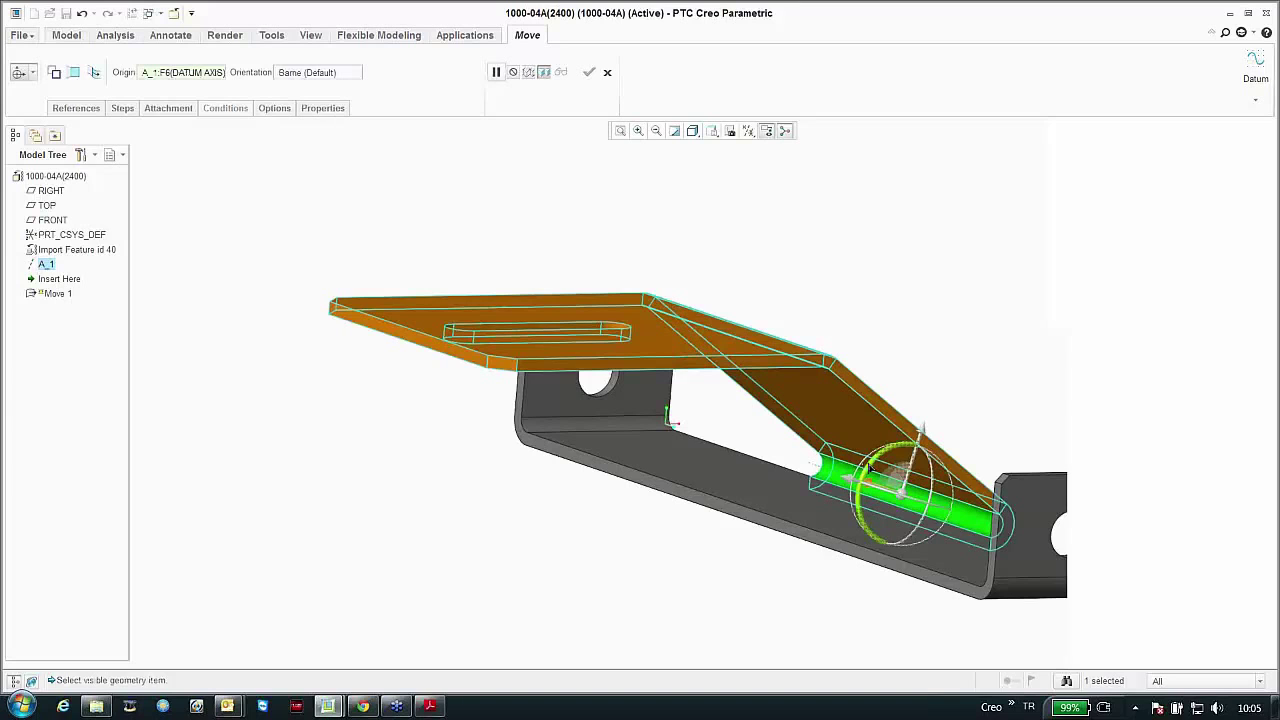
Step: Rotate the selected slotted plate upward by 5 degrees about the lower bend's axis and accept the Move
left_click_drag(870, 470, 841, 441)
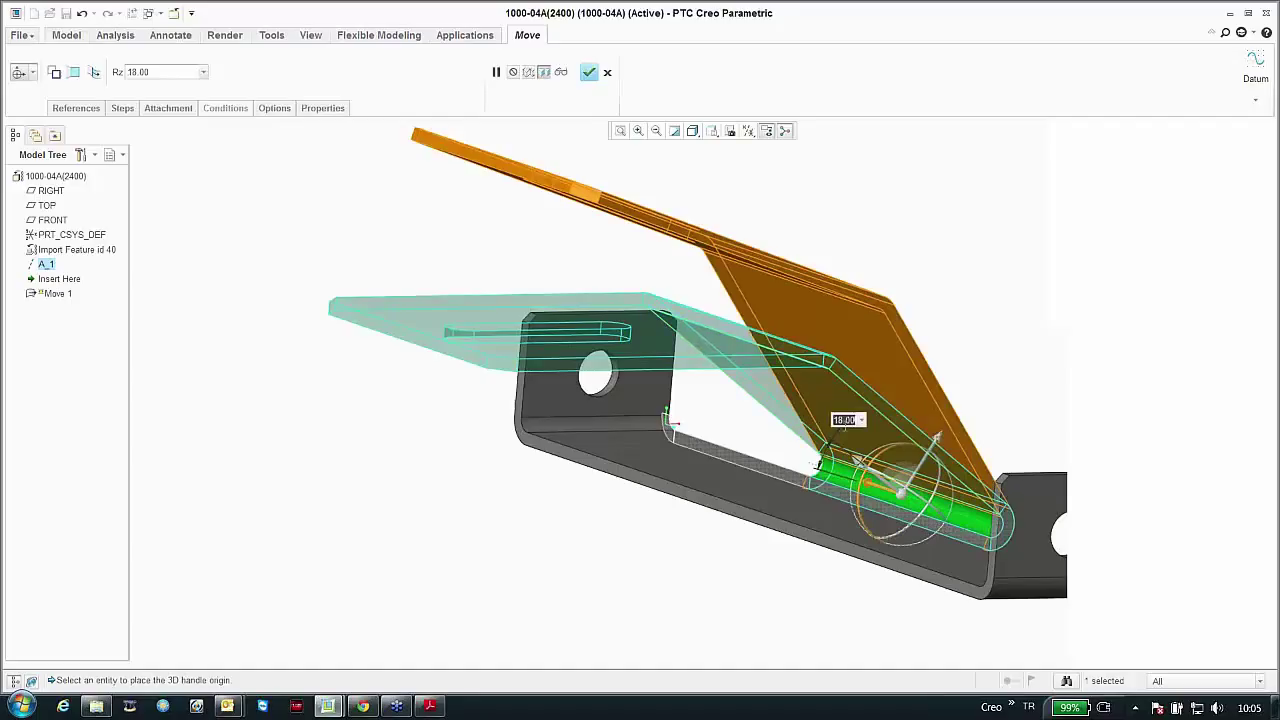
key("Return")
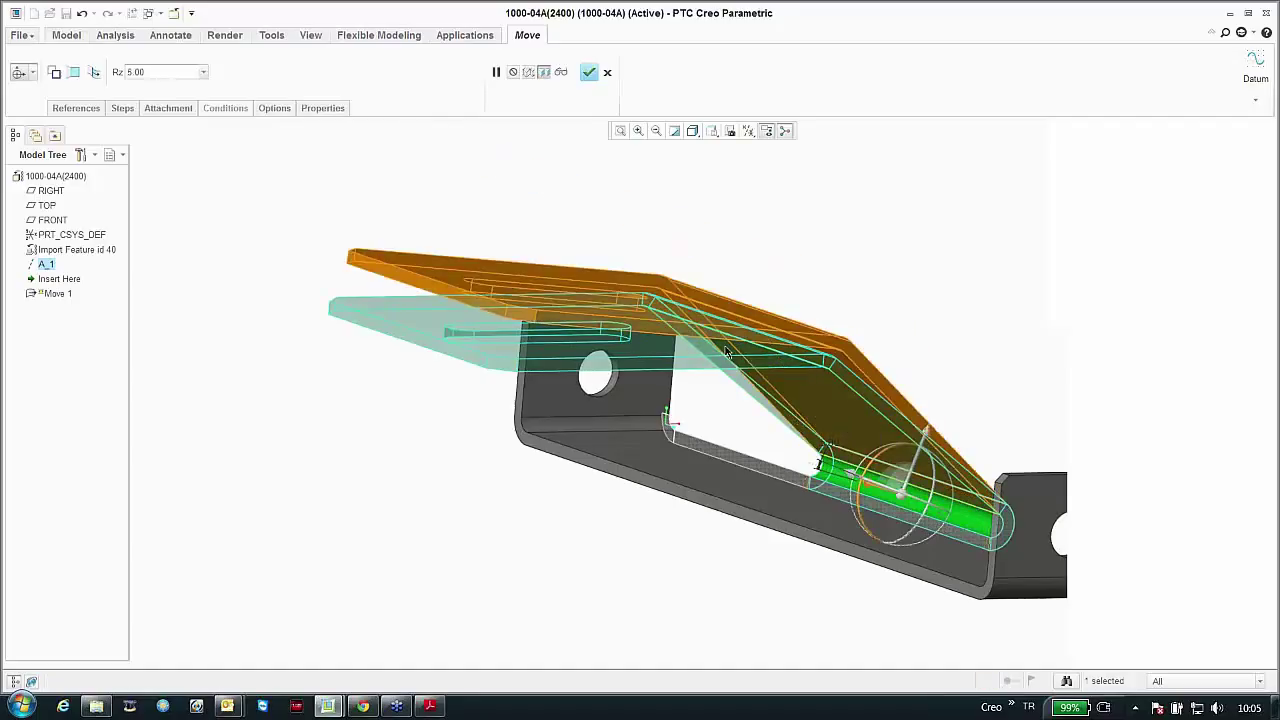
left_click(589, 72)
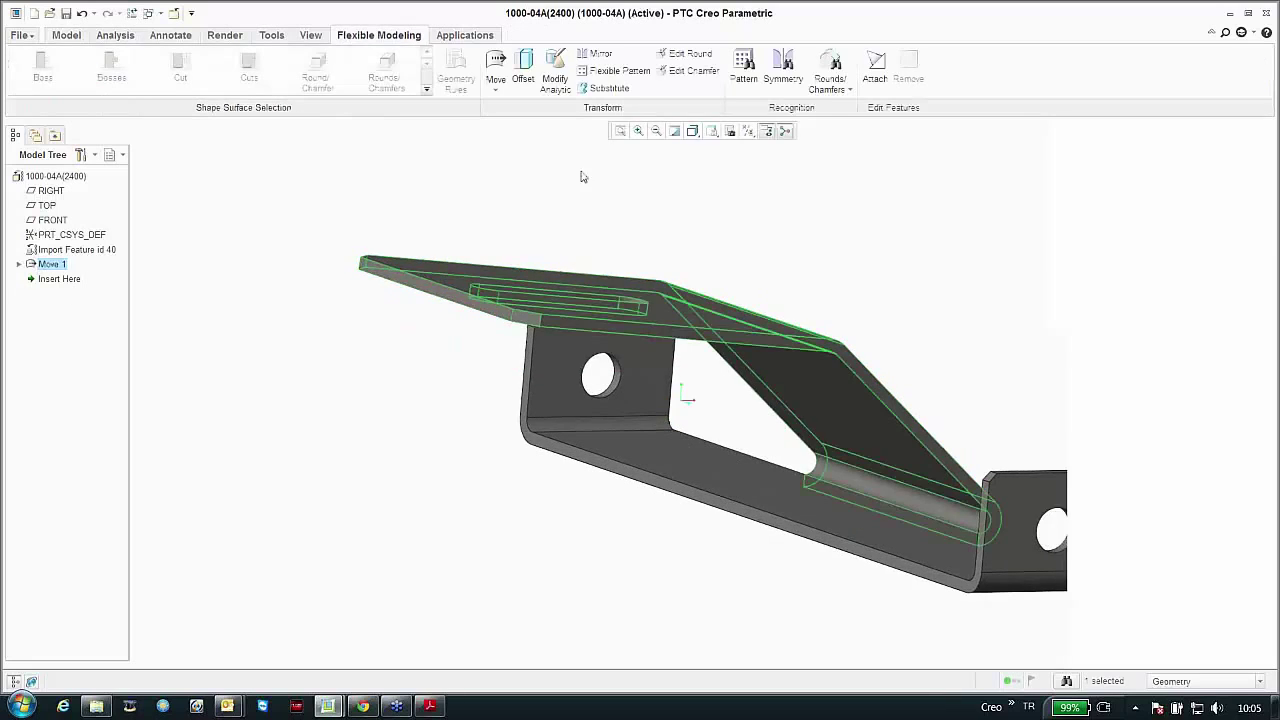
key("ctrl+d")
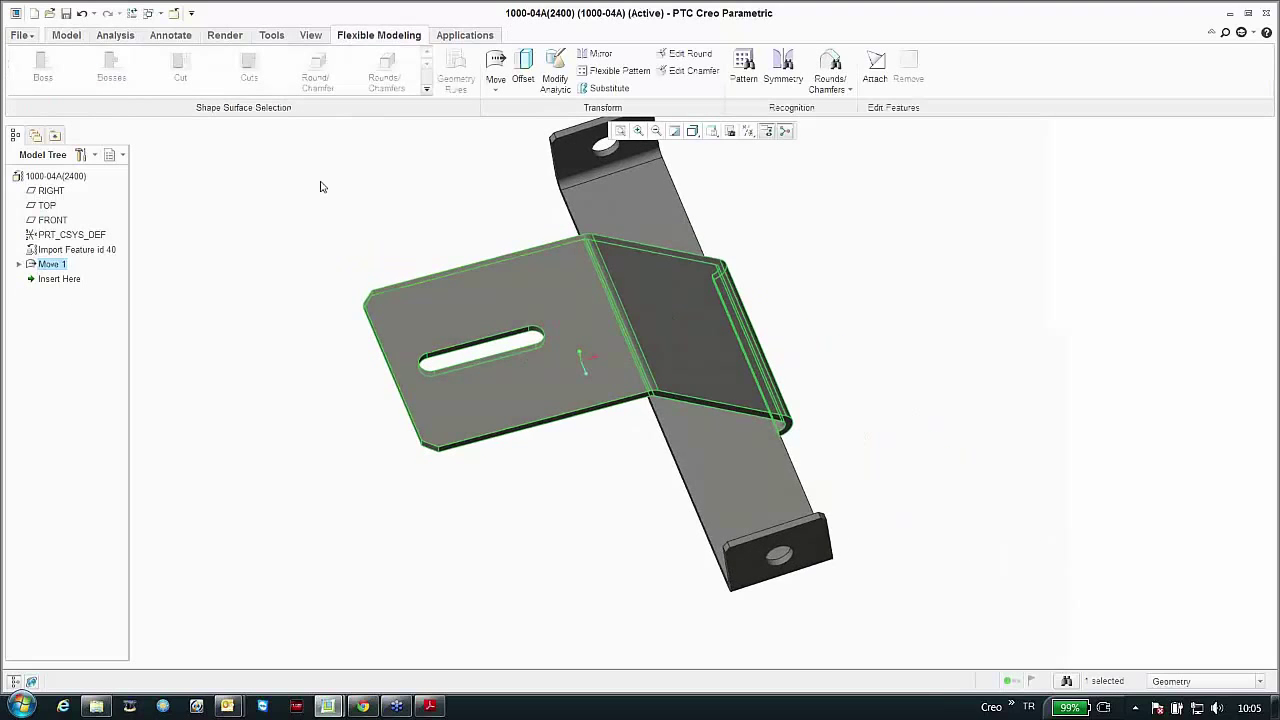
Step: Select the plate's slot as a cut shape and Offset its surfaces outward by about 2.1 to enlarge it
left_click(320, 186)
scroll(450, 350, "down", 6)
left_click(450, 352)
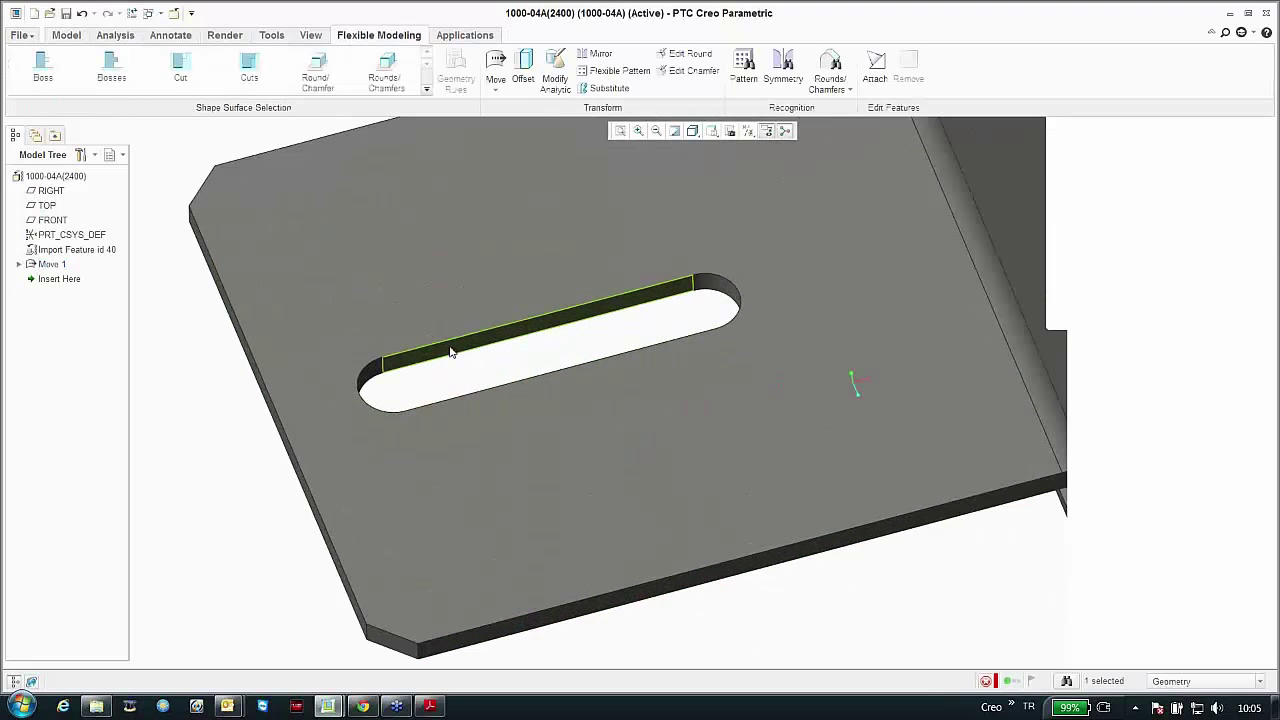
left_click(177, 60)
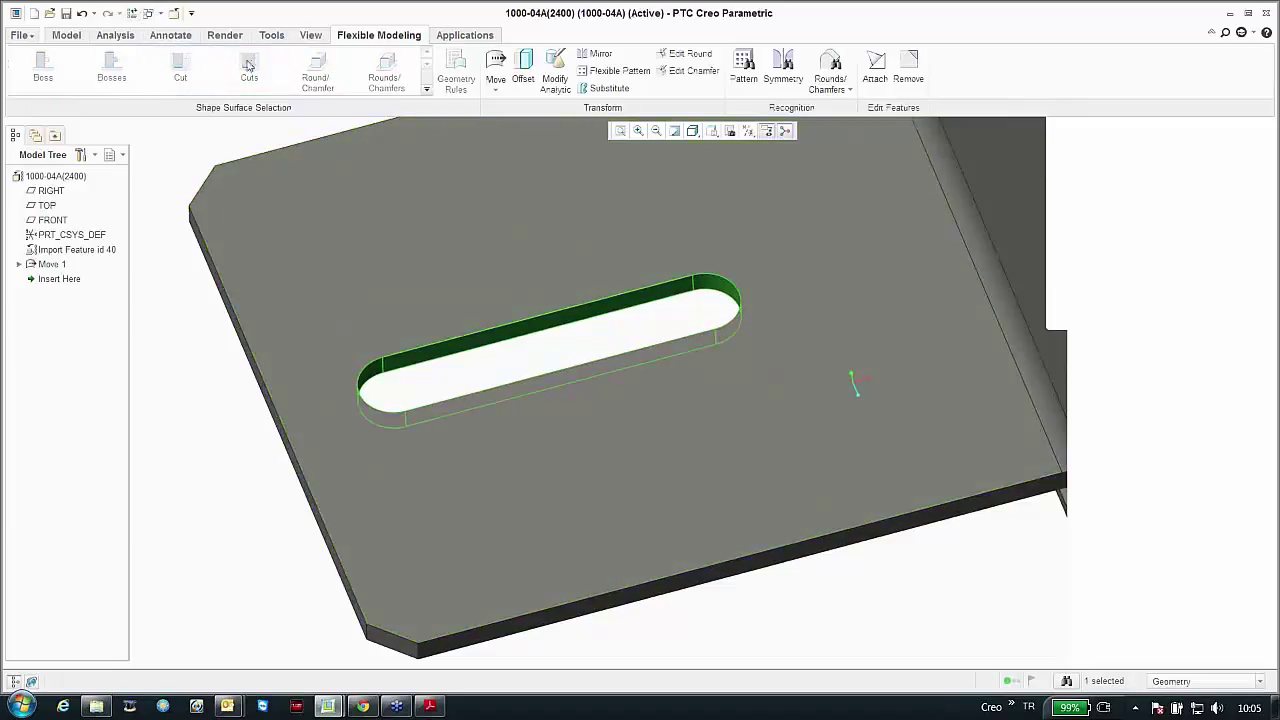
left_click(524, 68)
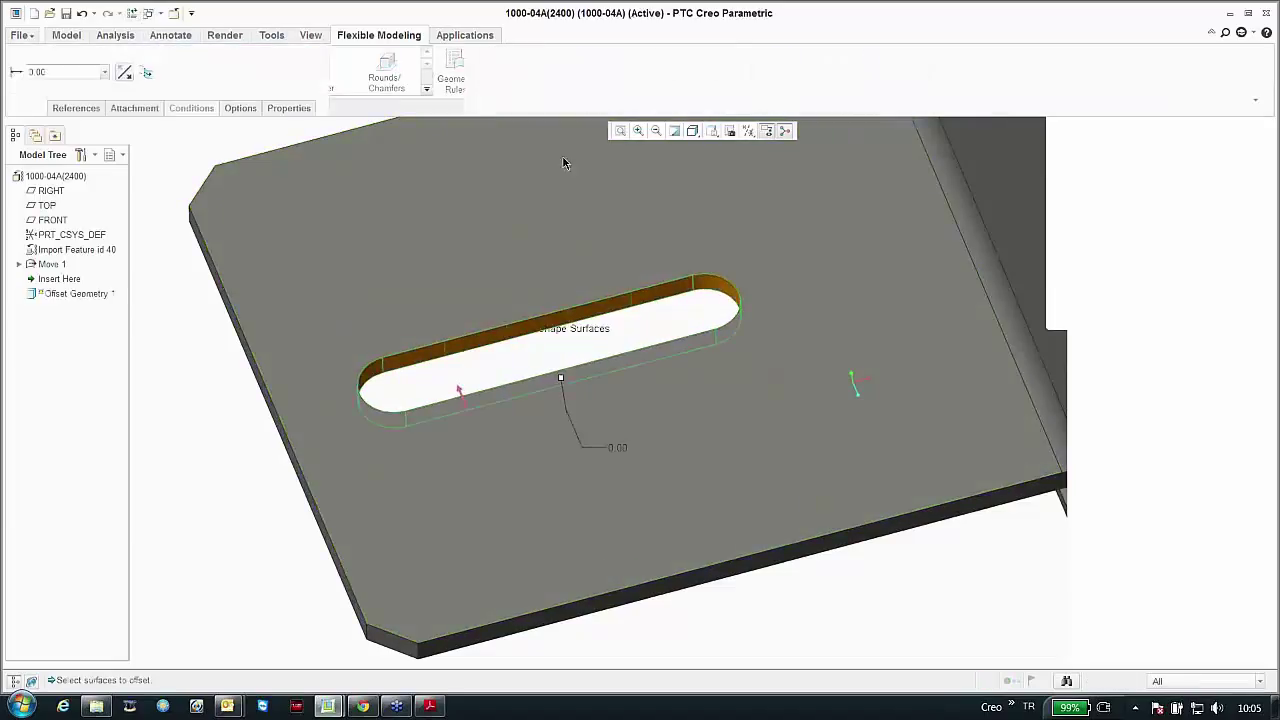
mouse_move(565, 377)
left_mouse_down()
mouse_move(549, 364)
mouse_move(566, 358)
left_mouse_up()
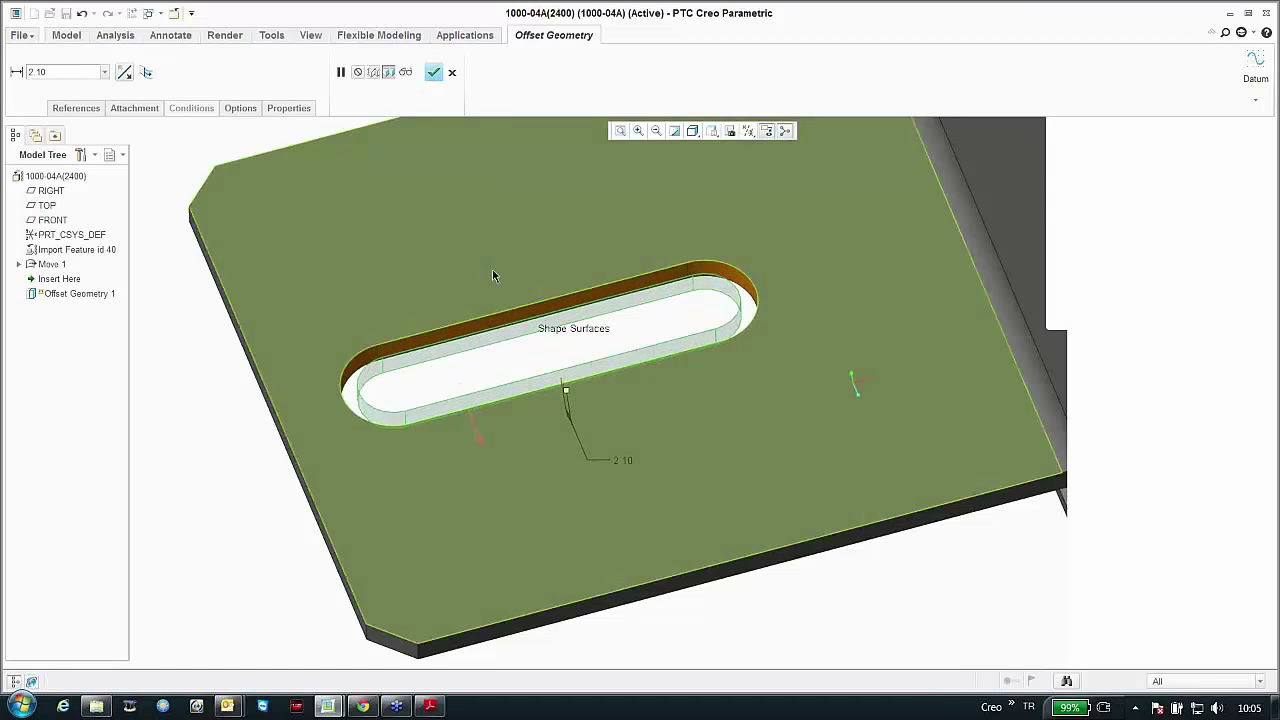
scroll(494, 277, "down", 3)
left_click(436, 74)
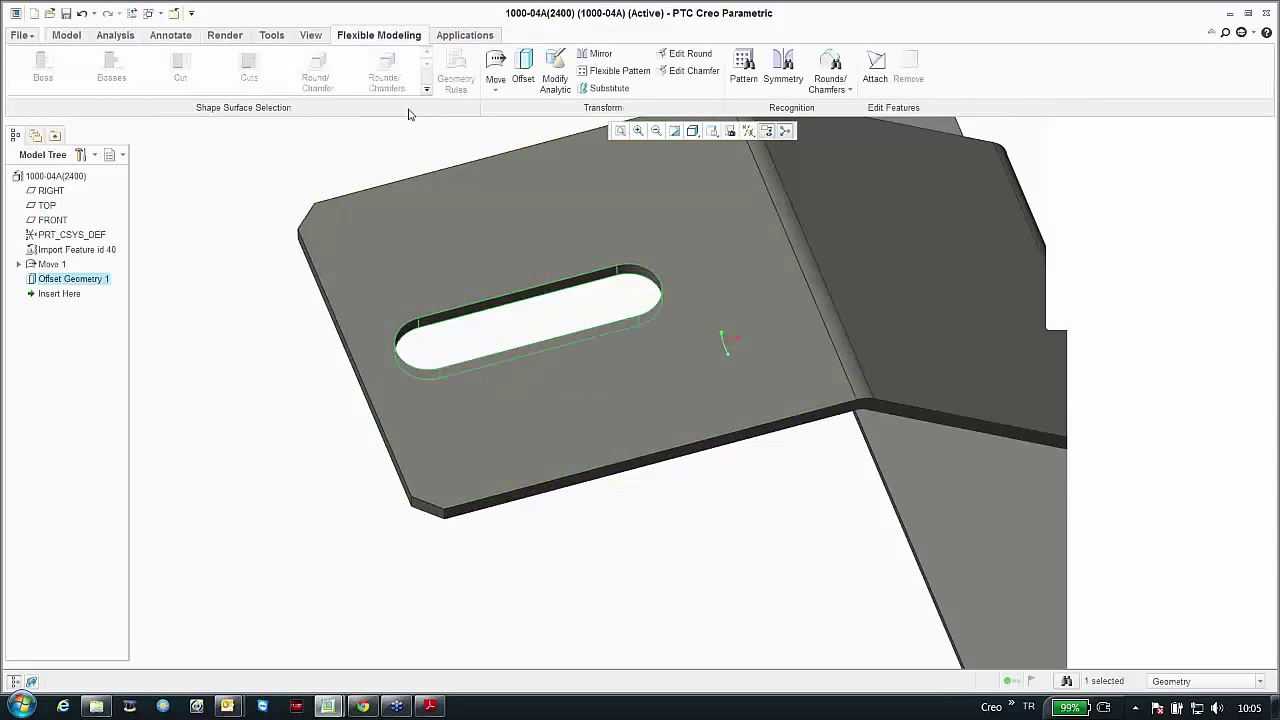
Step: Select the slot's cut surfaces again and Move them about 8.8 along the slot's length toward the upper bend
scroll(480, 304, "up", 5)
left_click(480, 316)
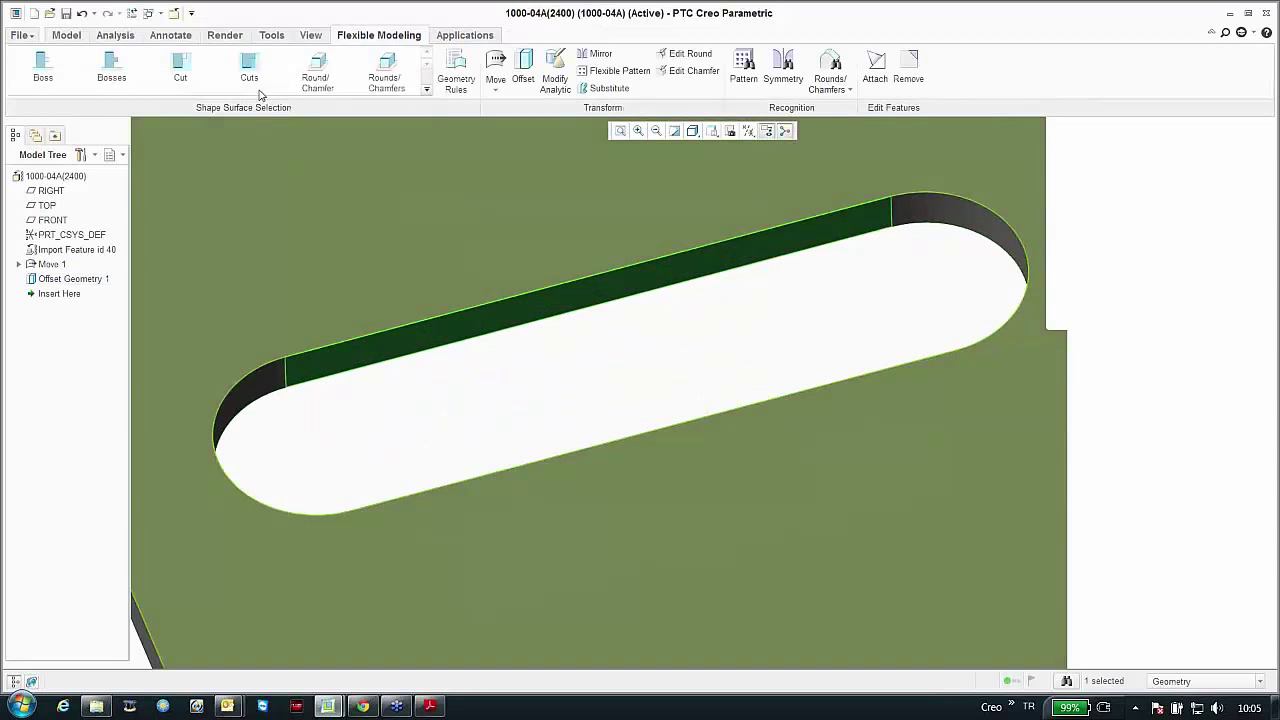
scroll(348, 271, "down", 5)
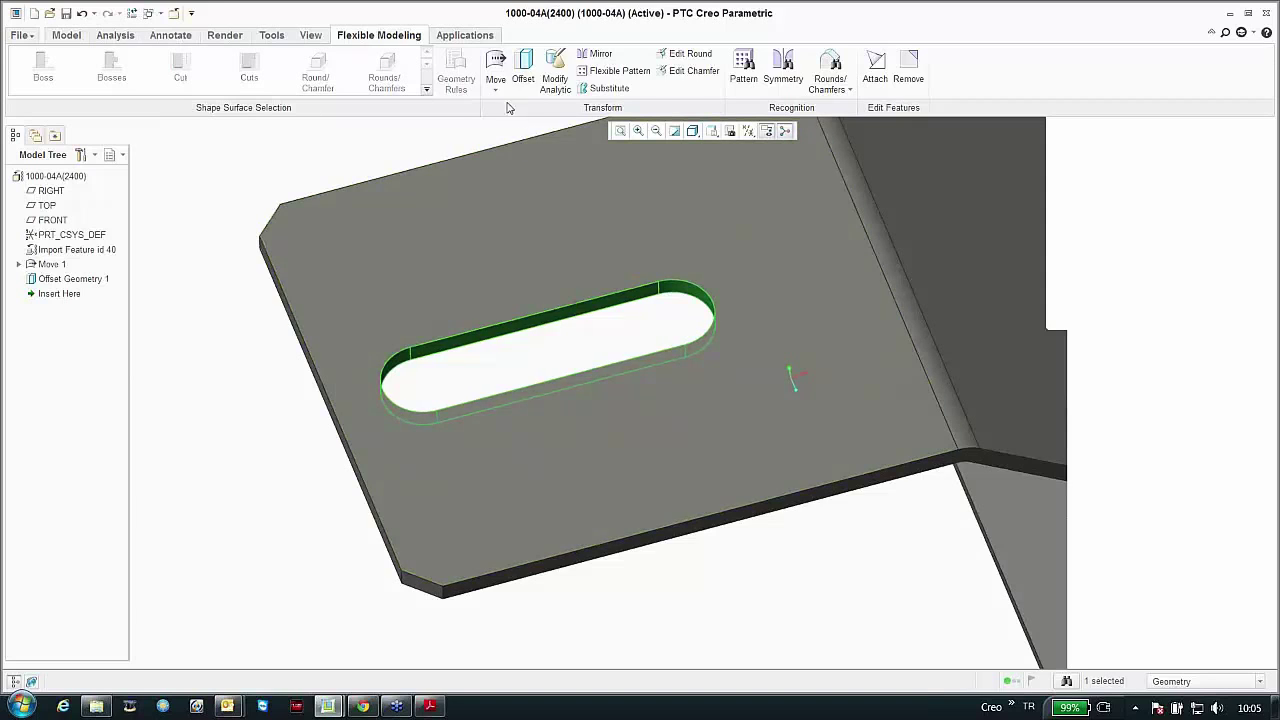
left_click(496, 66)
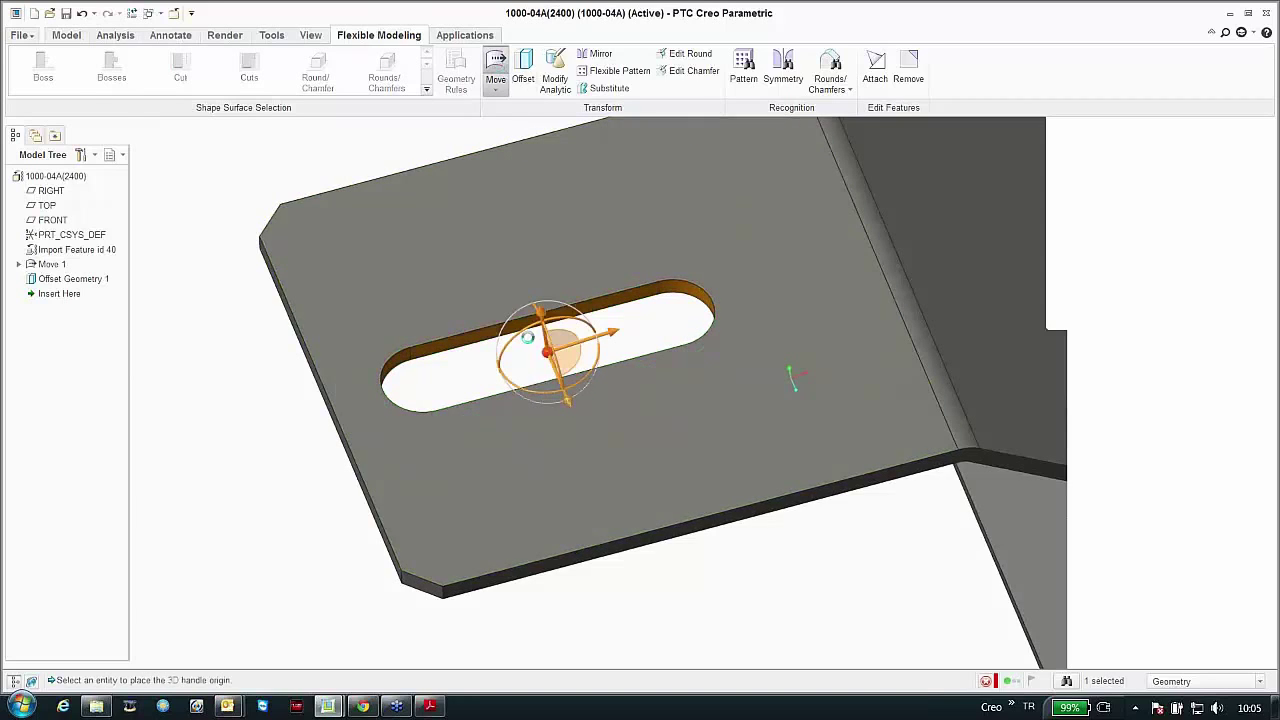
left_click(608, 543)
left_click_drag(570, 556, 630, 536)
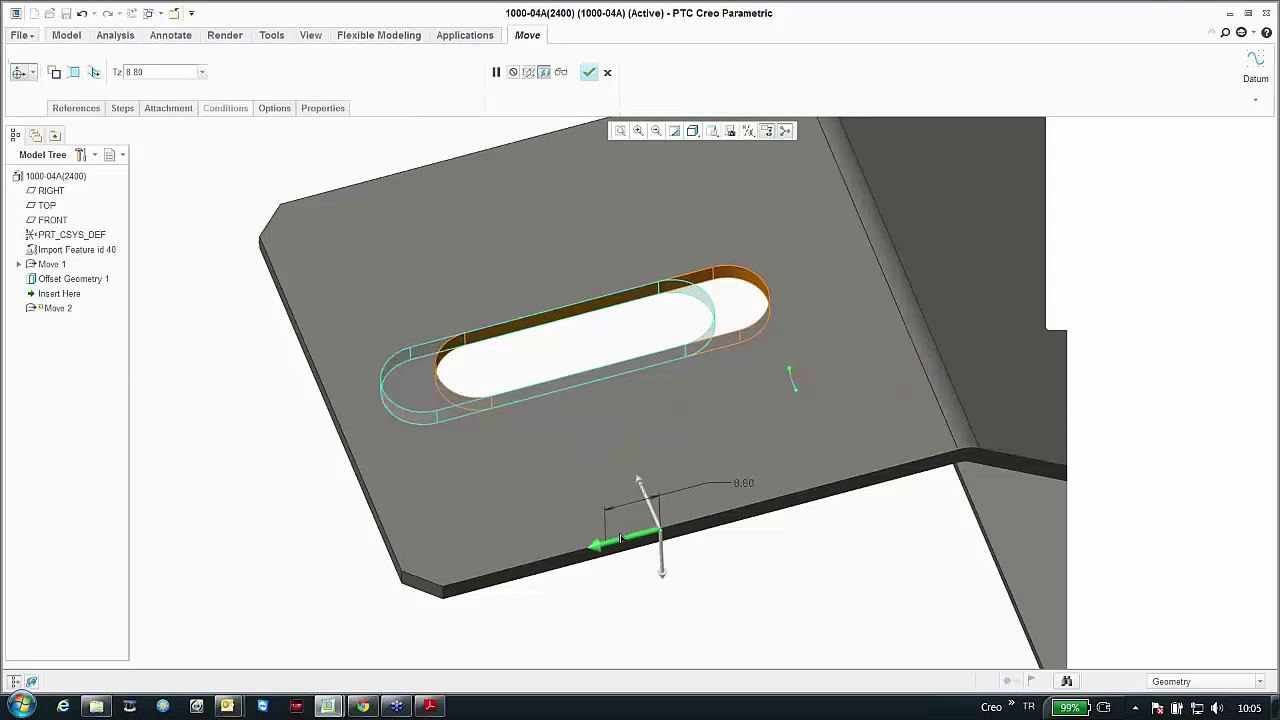
left_click(590, 72)
Step: Select the whole slotted bent plate as a boss shape, seeded from its long side edge face
middle_click_drag(400, 269, 421, 355)
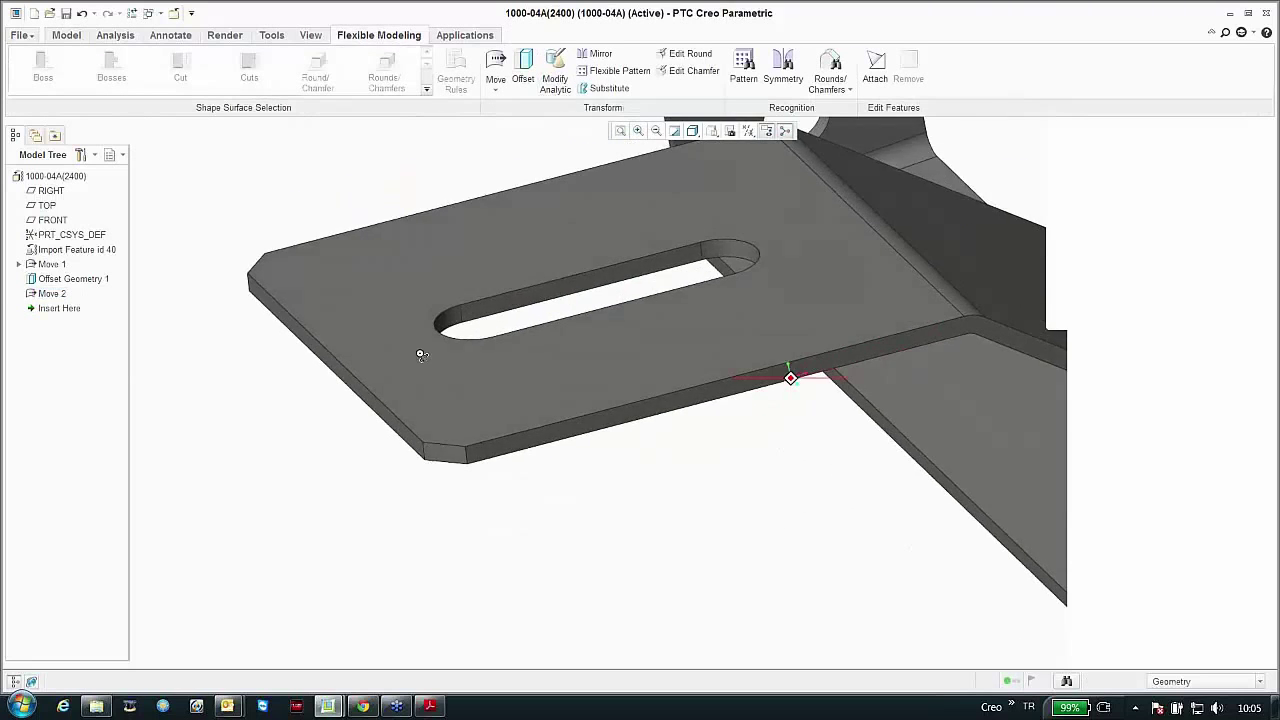
scroll(500, 366, "up", 3)
middle_click_drag(500, 366, 614, 361)
scroll(688, 409, "down", 5)
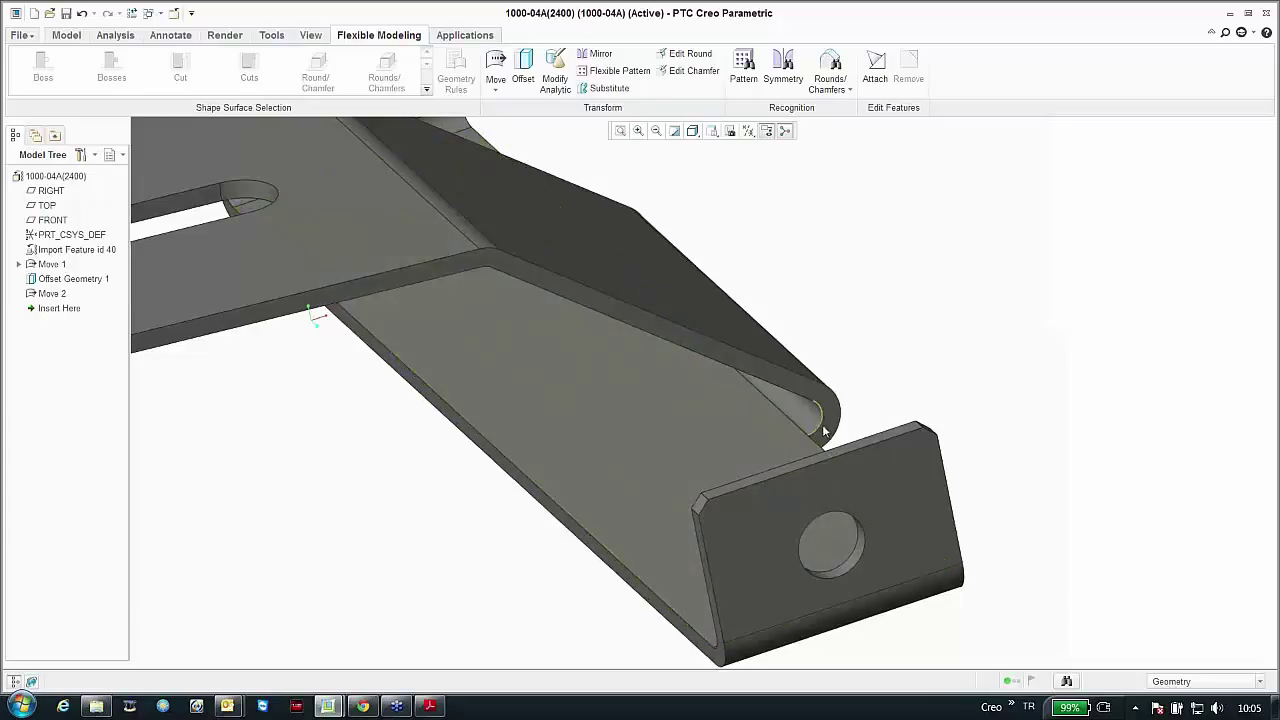
left_click(767, 376)
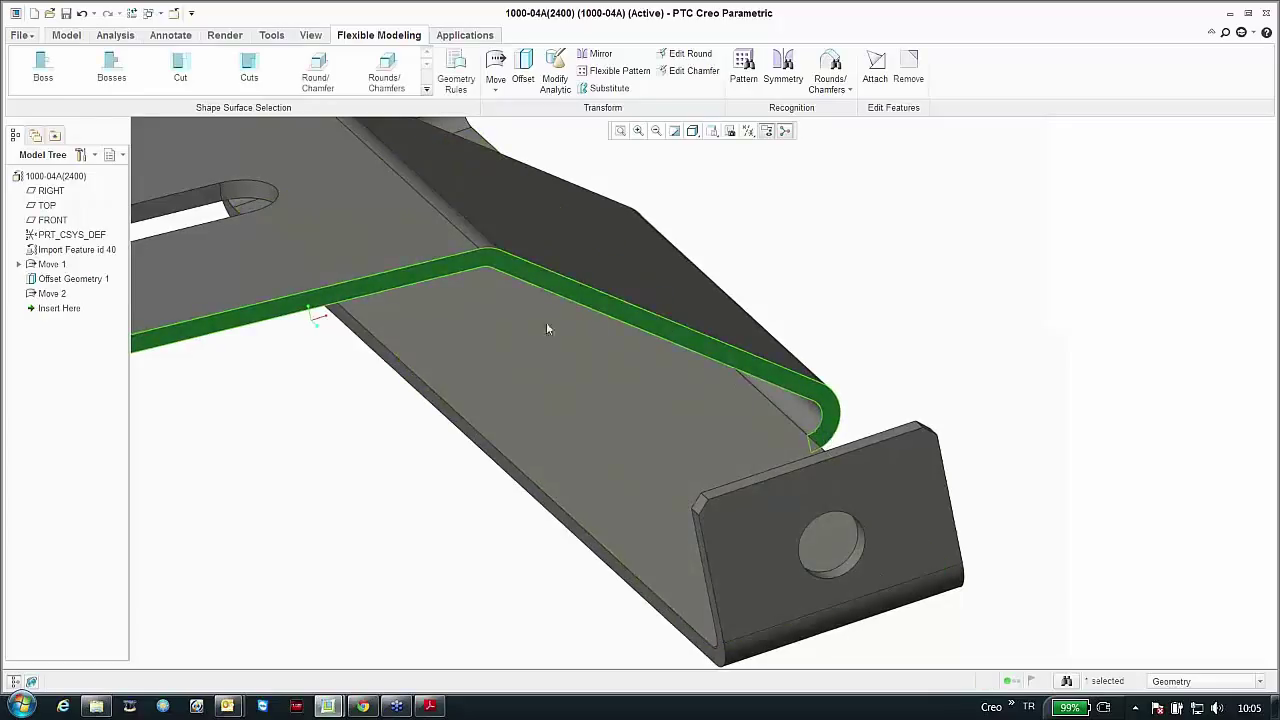
left_click(43, 70)
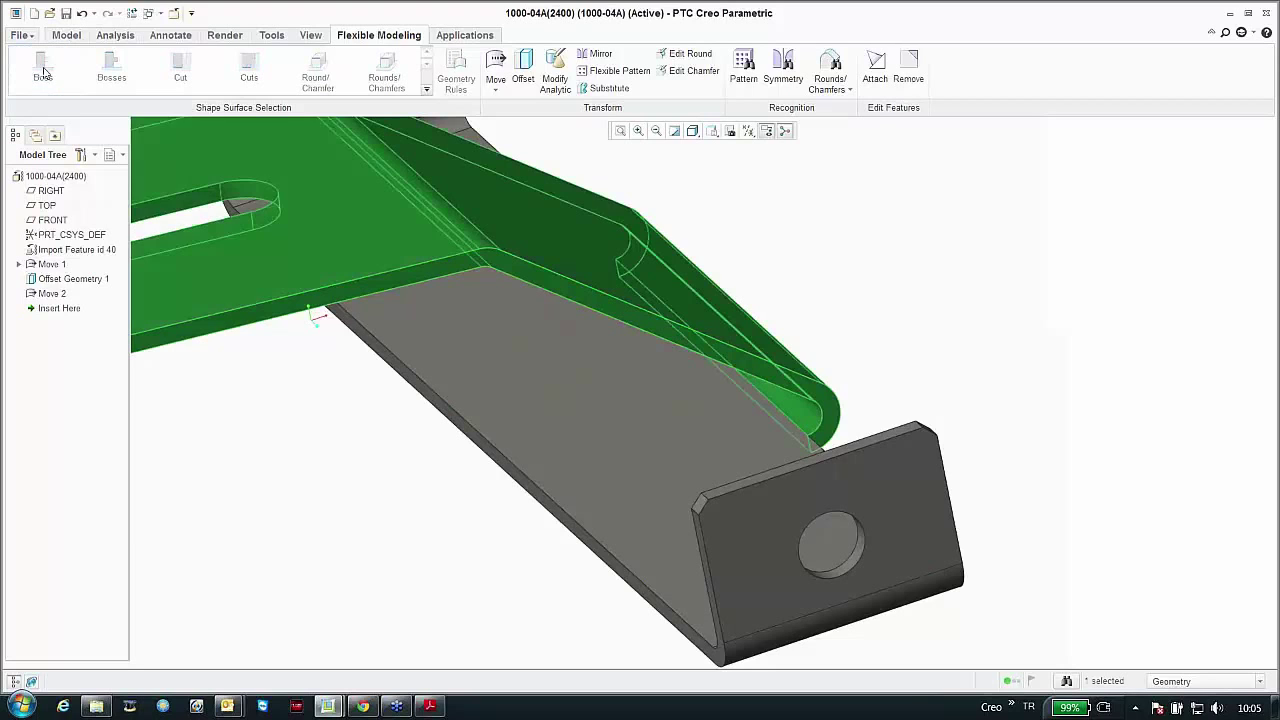
Step: Move the selected plate along the base strip away from the near end flange, with the handle's origin on the lower bend's edge
scroll(455, 358, "up", 5)
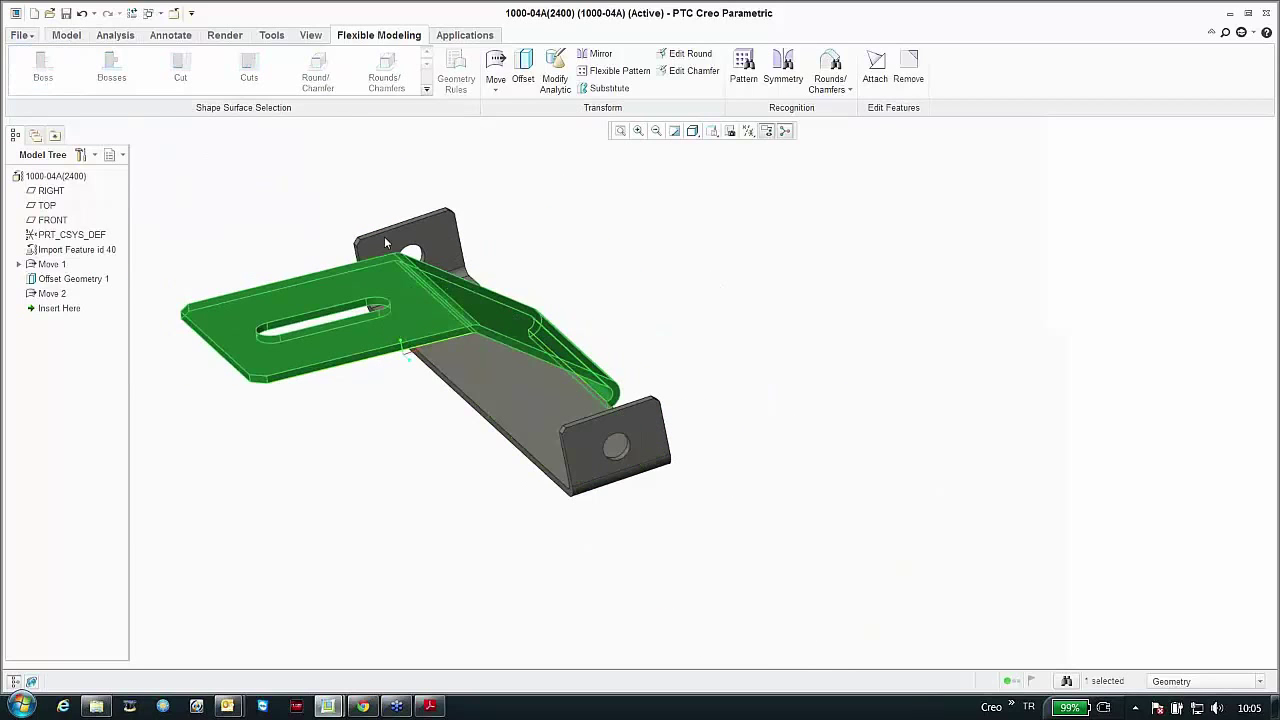
left_click(496, 68)
scroll(640, 405, "down", 5)
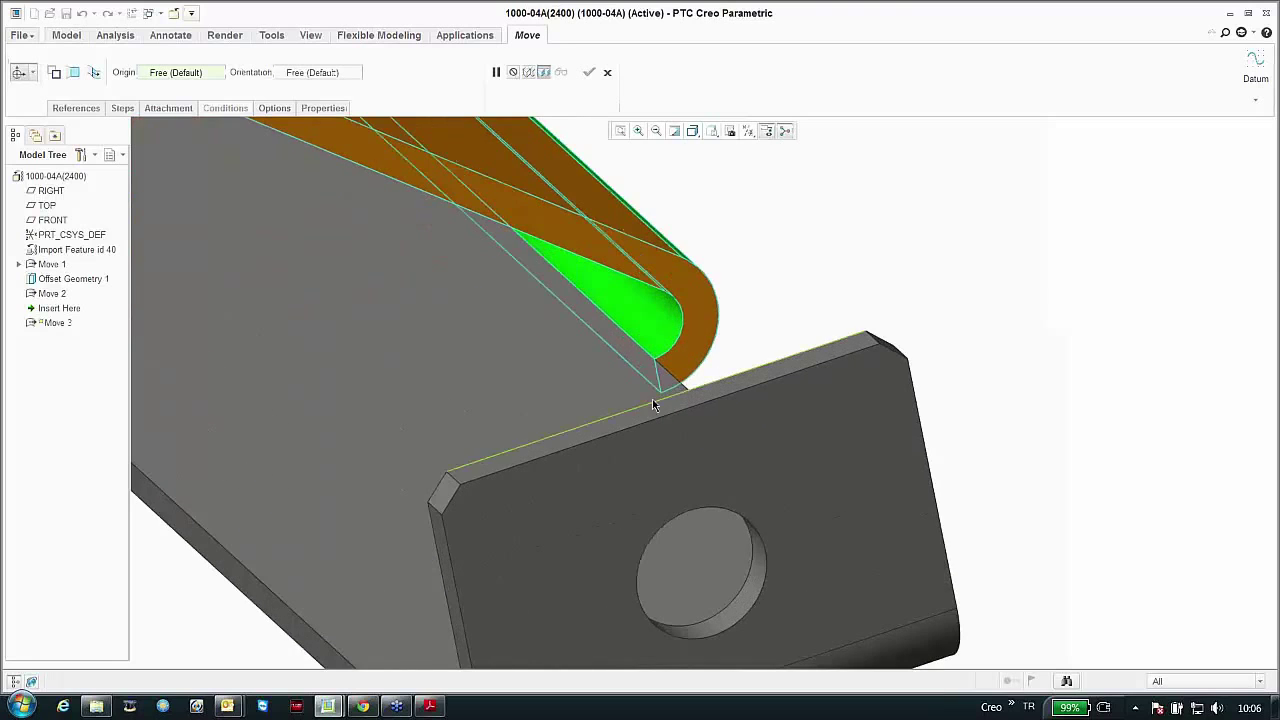
left_click(665, 382)
middle_click_drag(670, 379, 659, 372)
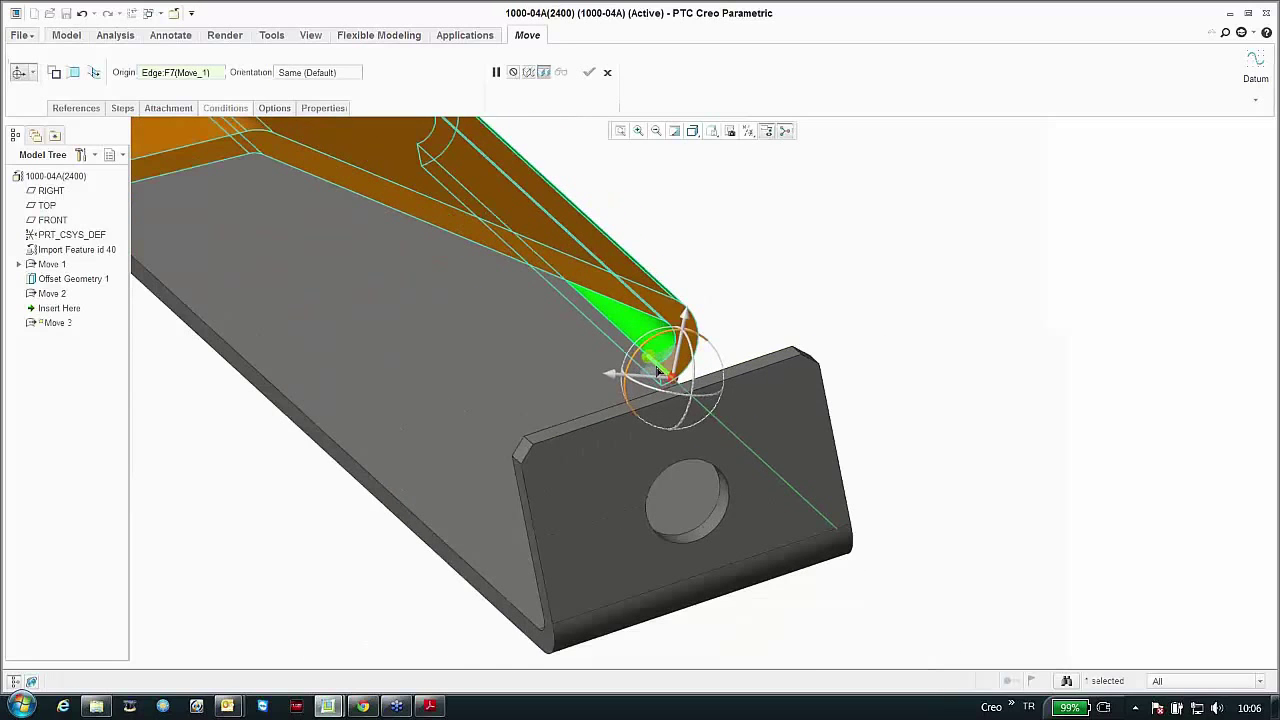
left_click_drag(651, 363, 590, 345)
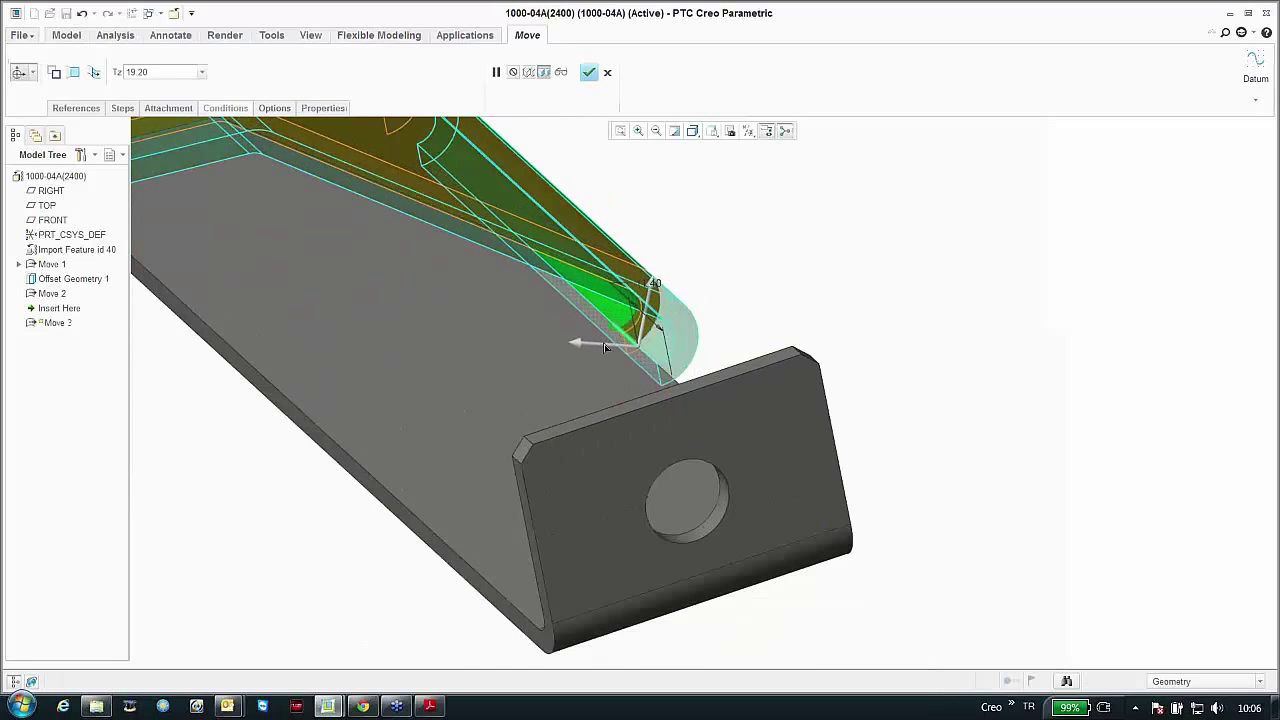
scroll(708, 435, "up", 3)
left_click_drag(669, 391, 611, 356)
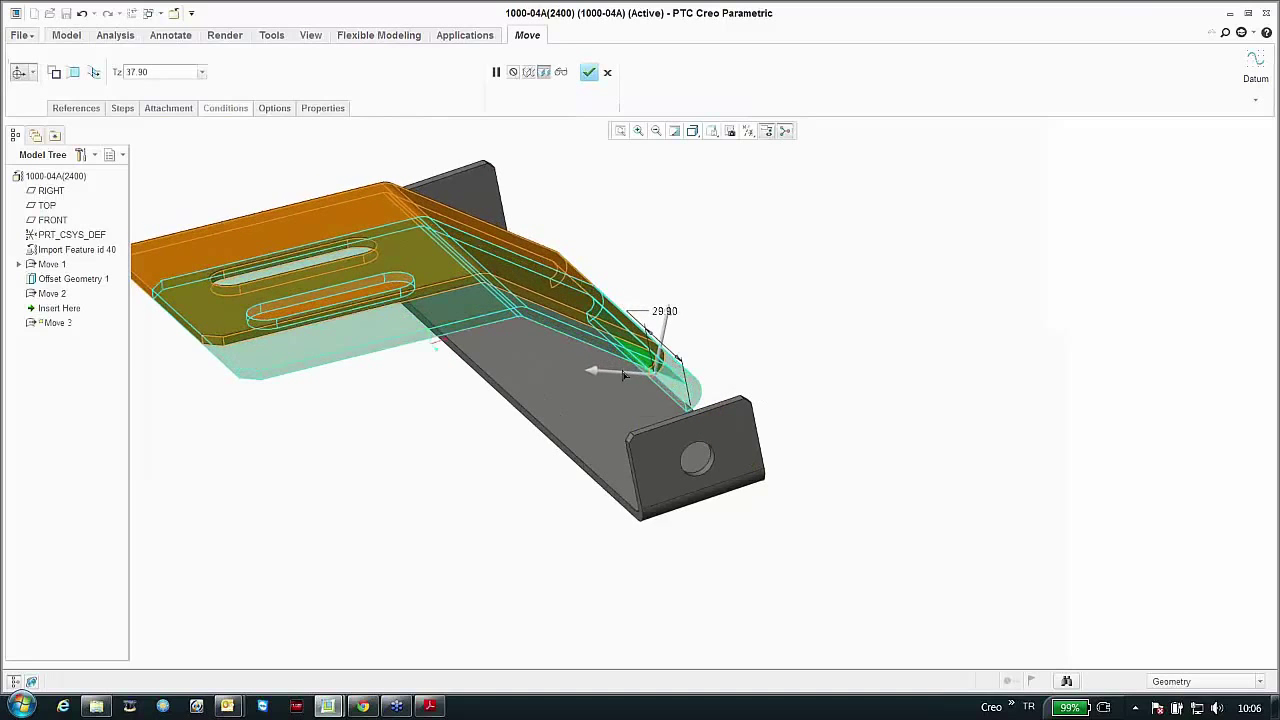
left_click(588, 72)
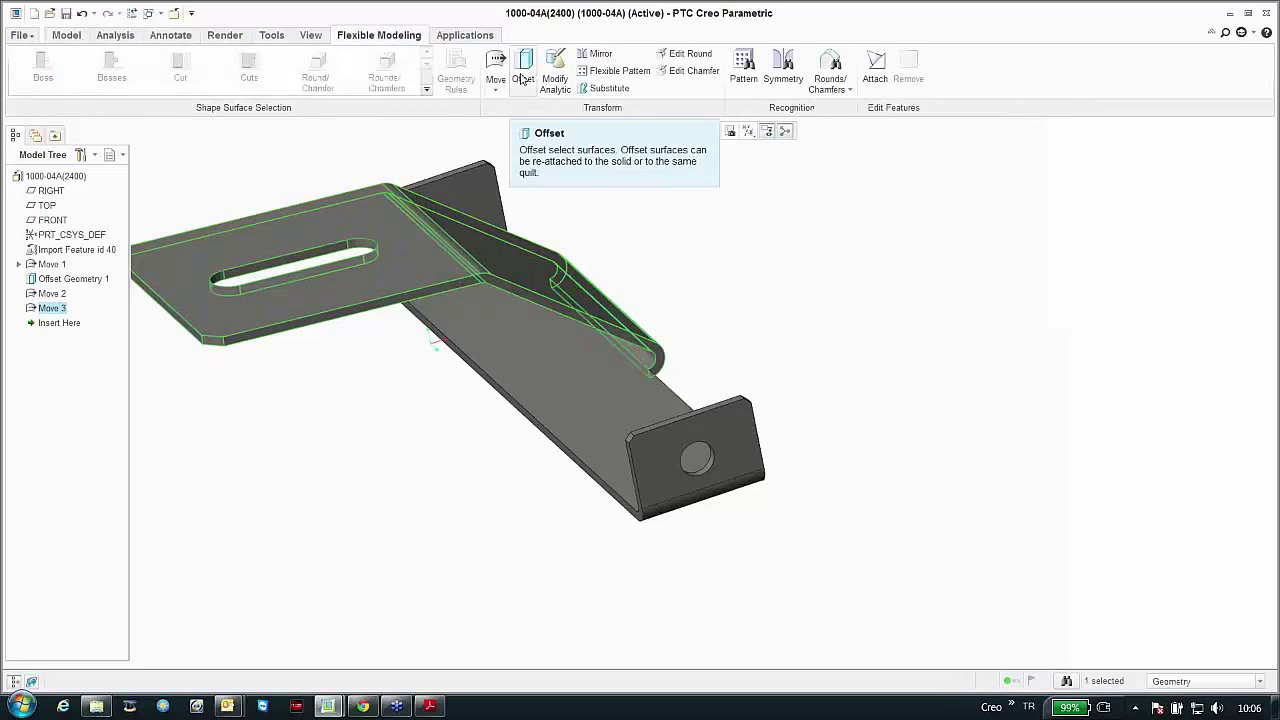
Step: With Modify Analytic, enlarge the round hole in the near end flange to a radius of about 7.9
left_click(556, 70)
scroll(692, 462, "up", 5)
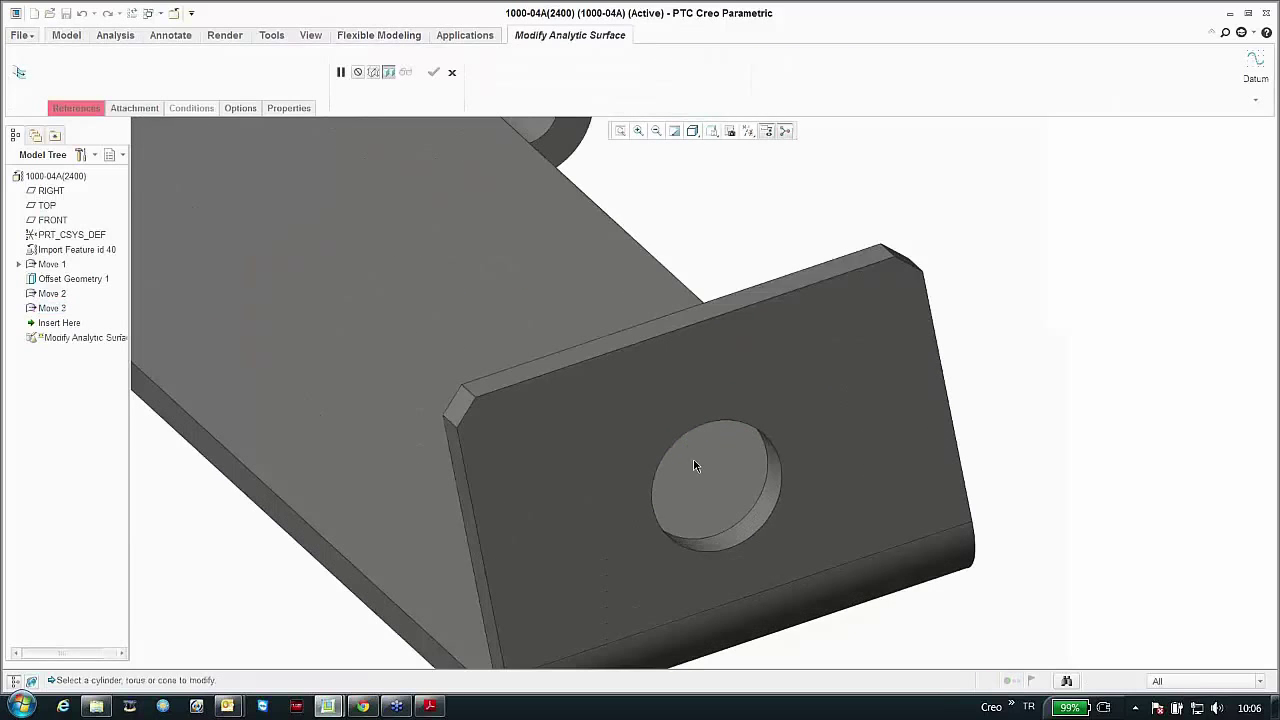
left_click(763, 519)
scroll(740, 524, "down", 4)
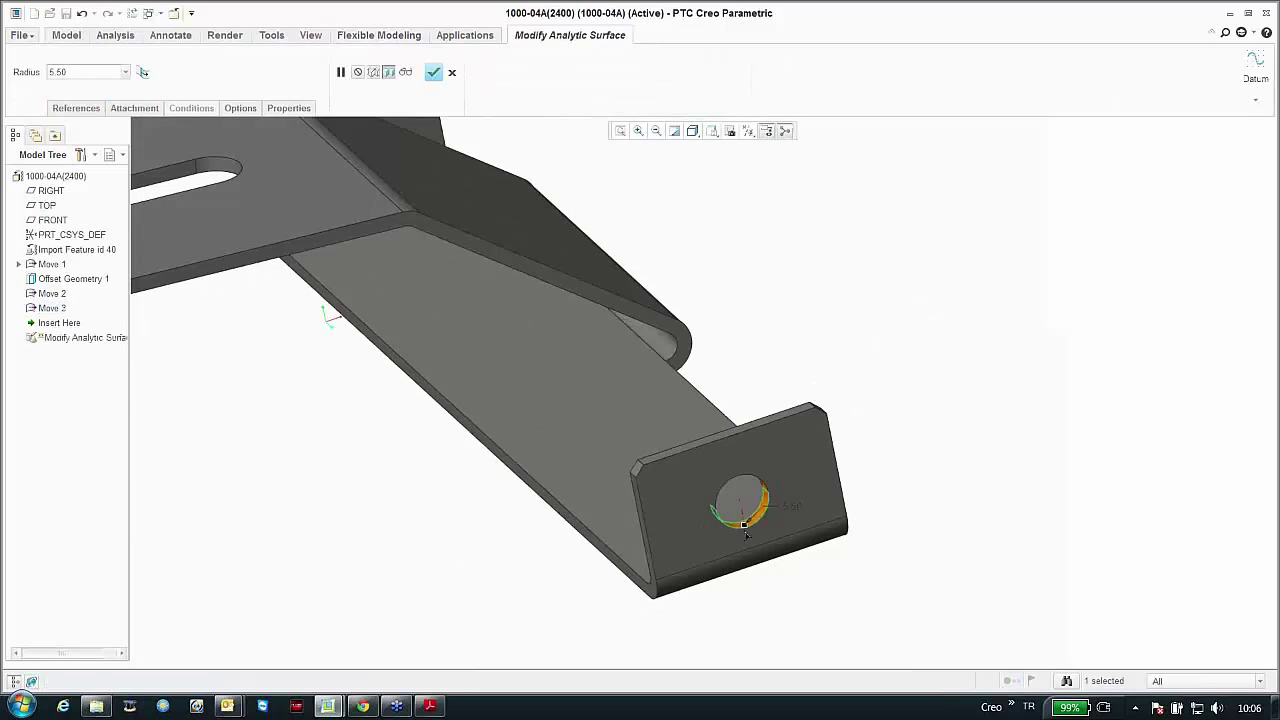
left_click_drag(745, 537, 748, 540)
scroll(705, 375, "down", 3)
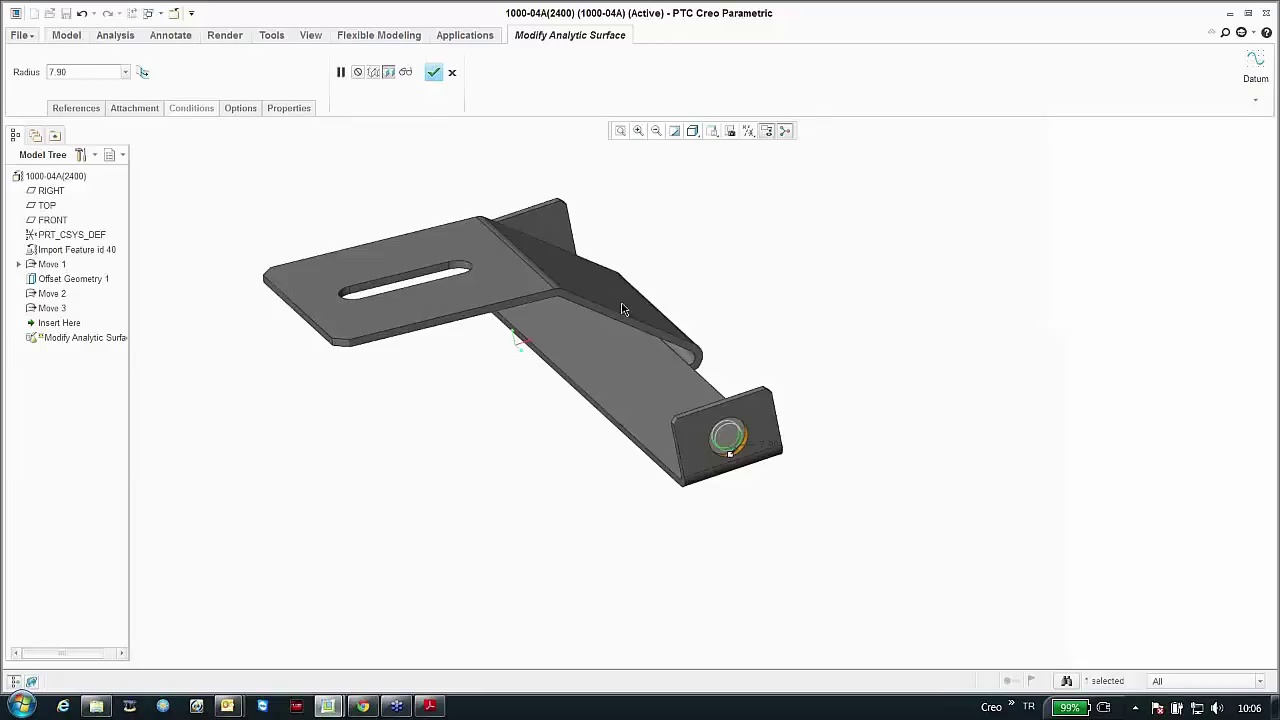
left_click(433, 73)
Step: With Edit Chamfer, enlarge one corner chamfer of the near end flange to about 4.6 as D x D
scroll(700, 460, "up", 6)
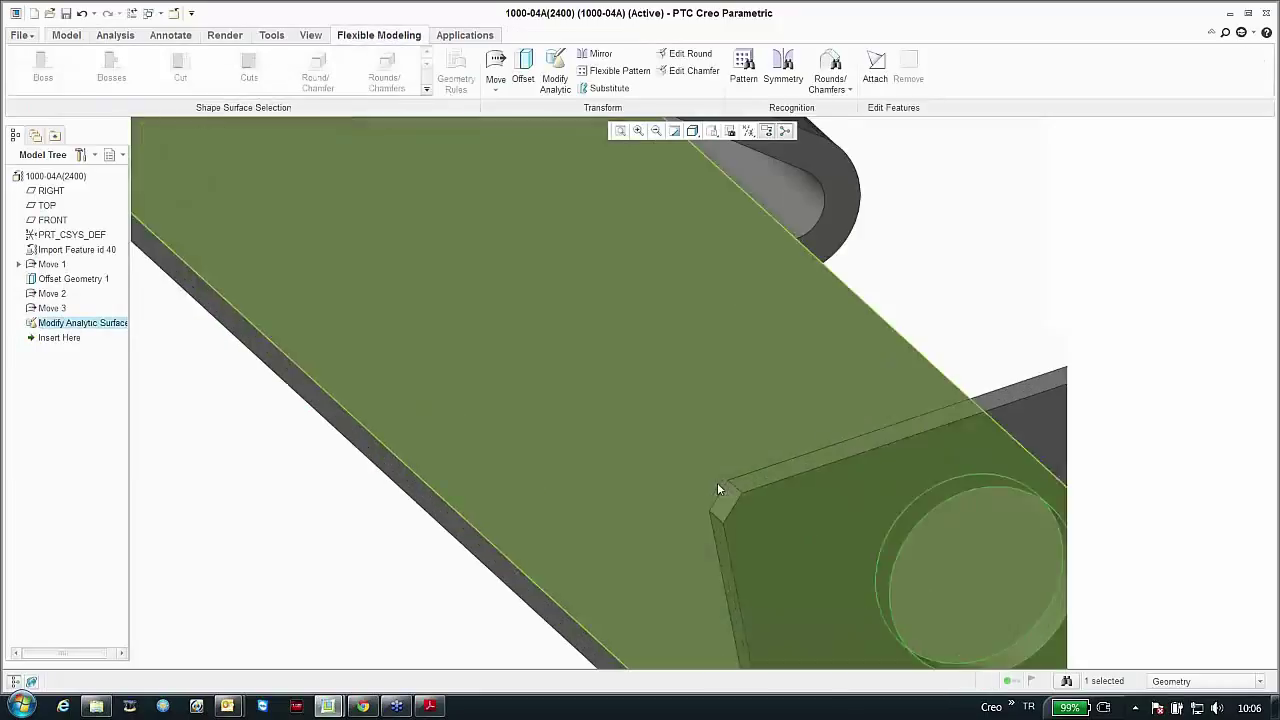
left_click(725, 501)
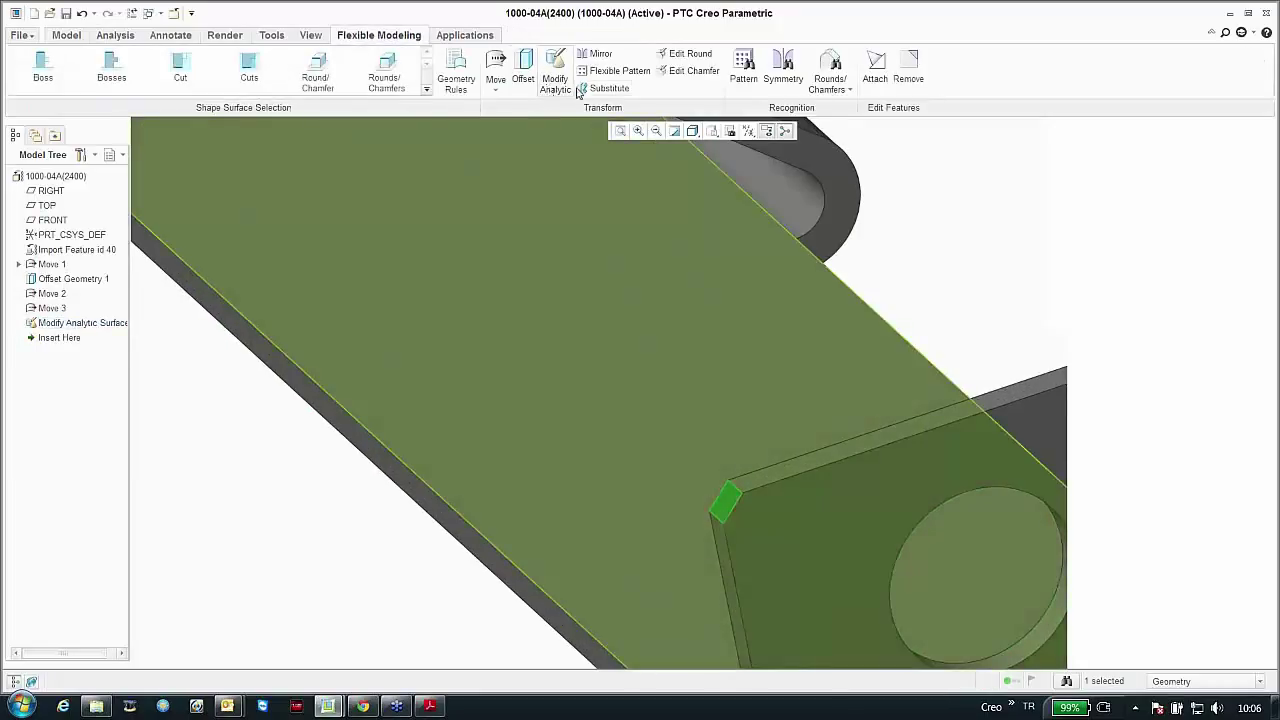
left_click(674, 72)
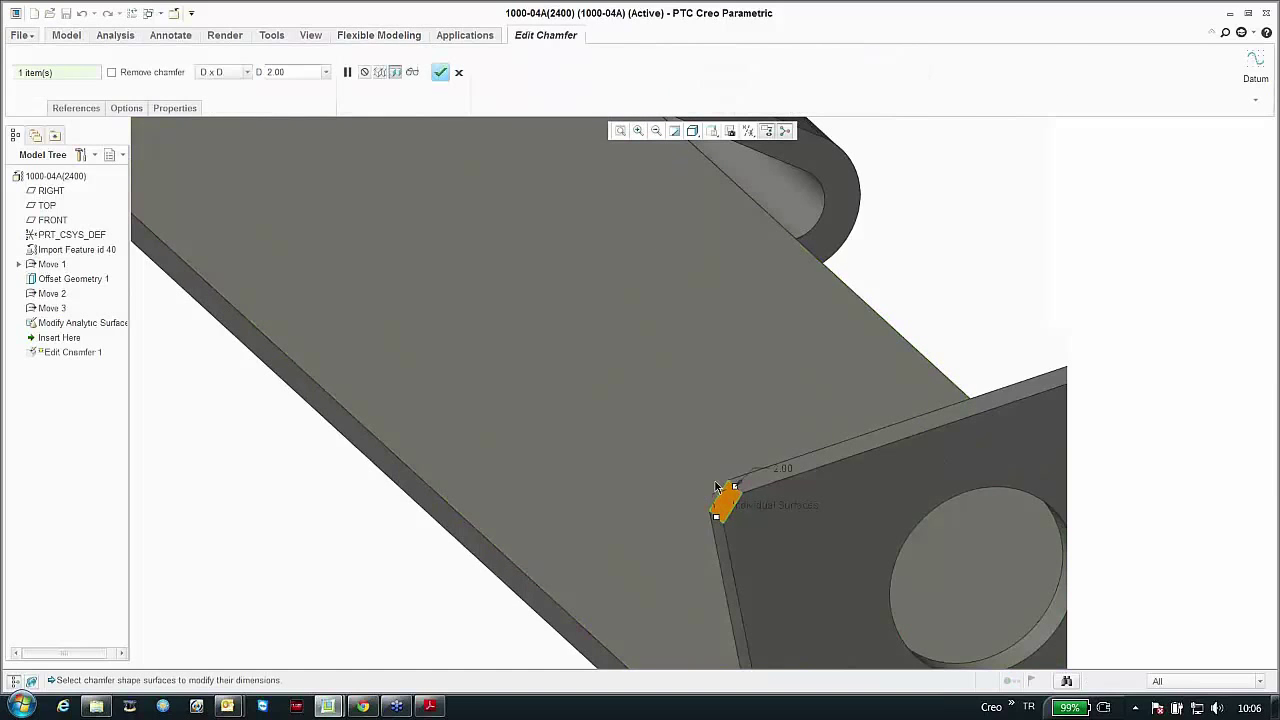
left_click_drag(734, 489, 763, 476)
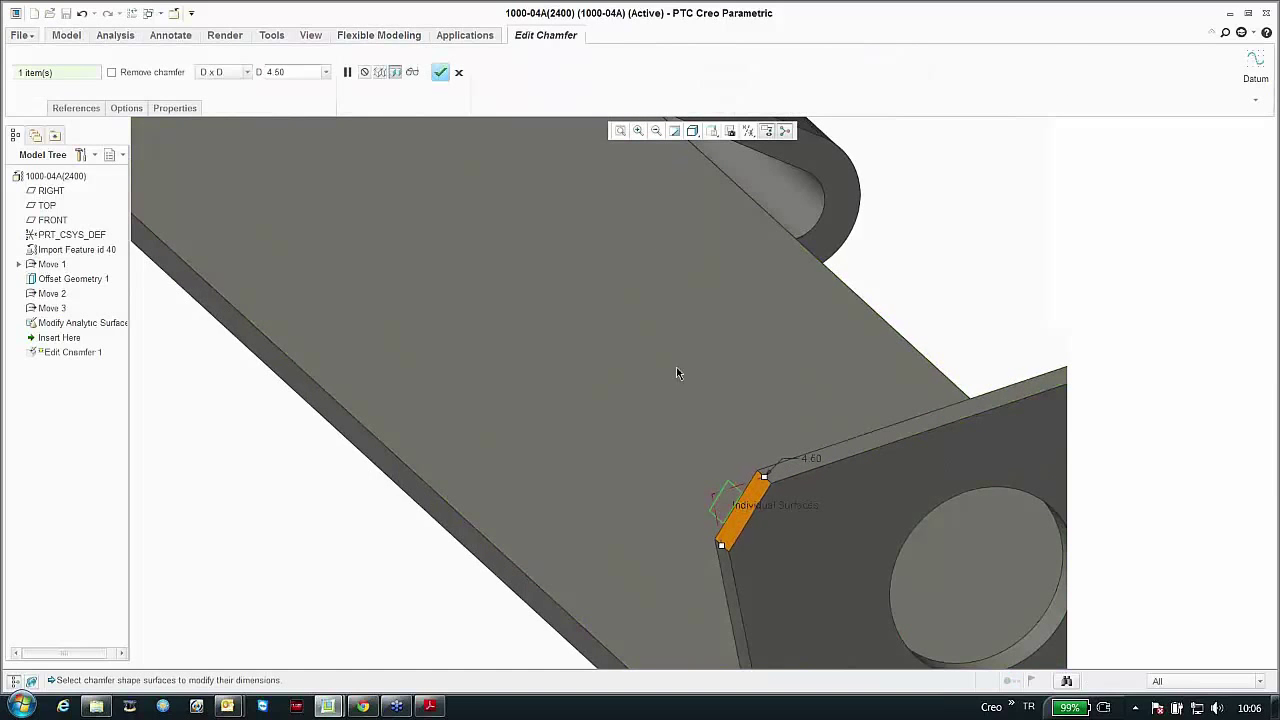
left_click(440, 72)
scroll(486, 391, "down", 8)
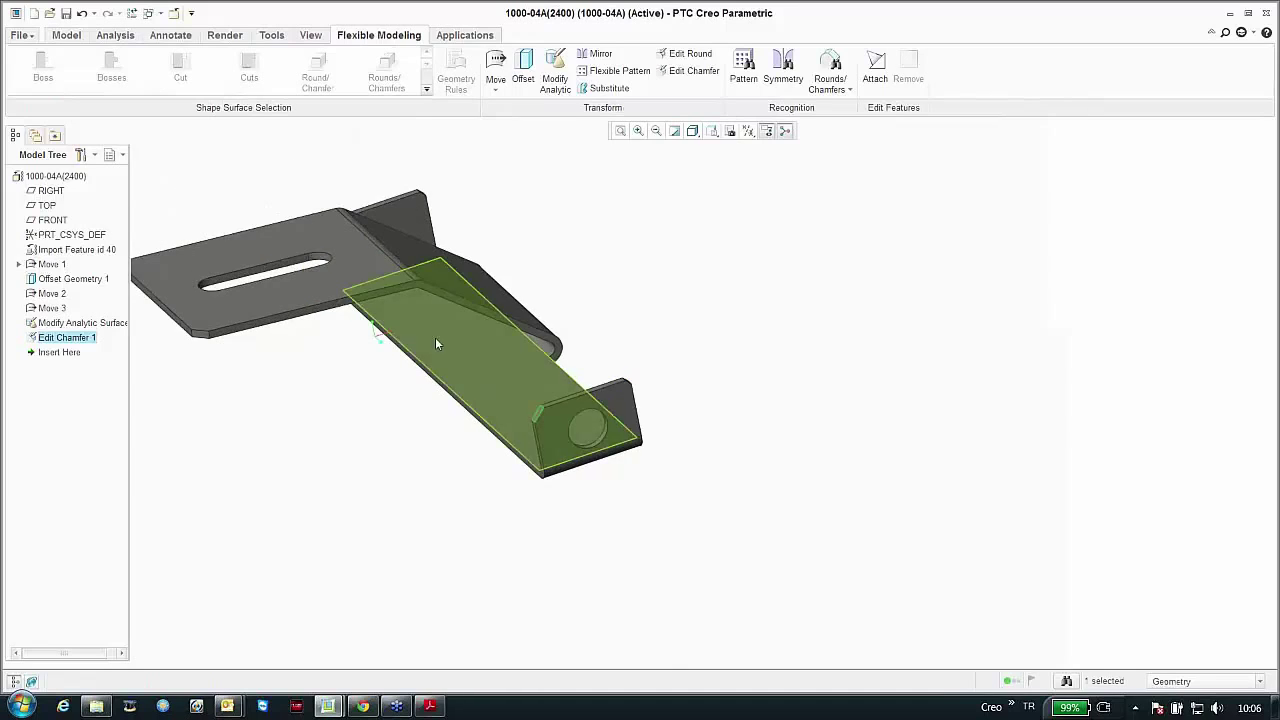
left_click(787, 320)
scroll(787, 320, "down", 2)
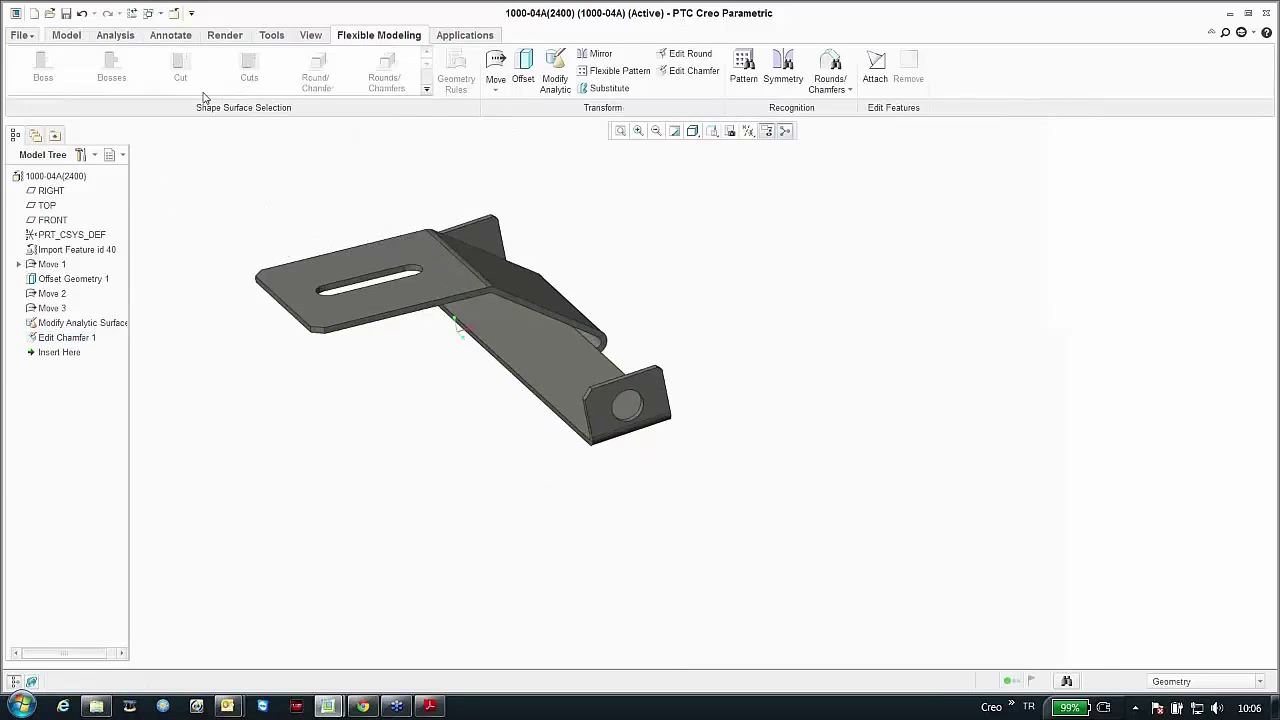
Step: Convert the bracket to a sheetmetal part with the Driving Surface option, using the base strip's upper face and a thickness of 3.00
left_click(53, 36)
left_click(55, 107)
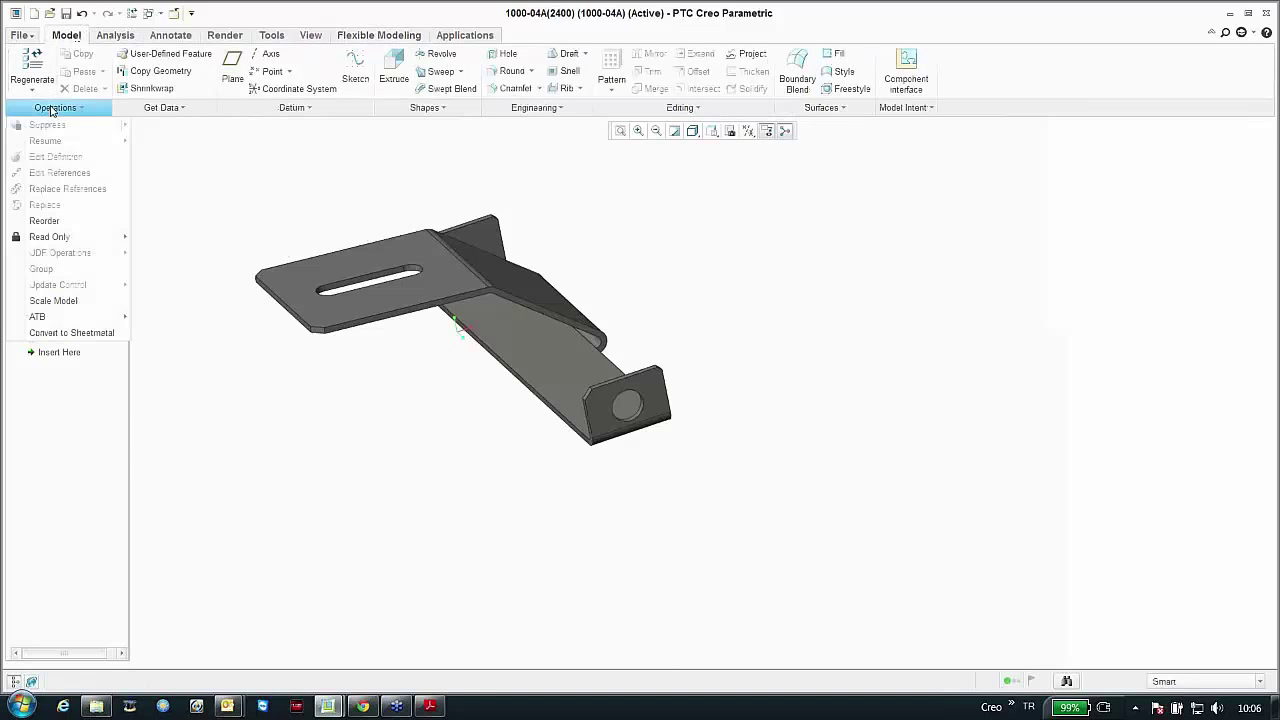
left_click(70, 332)
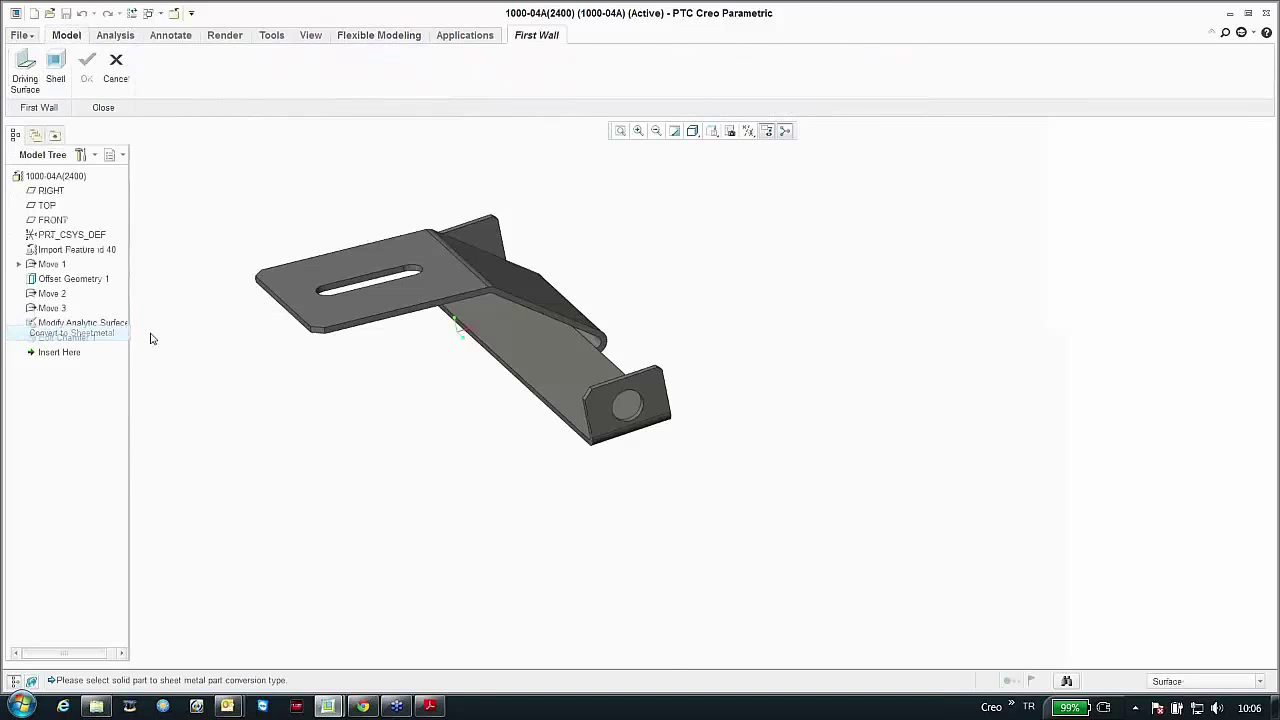
left_click(25, 68)
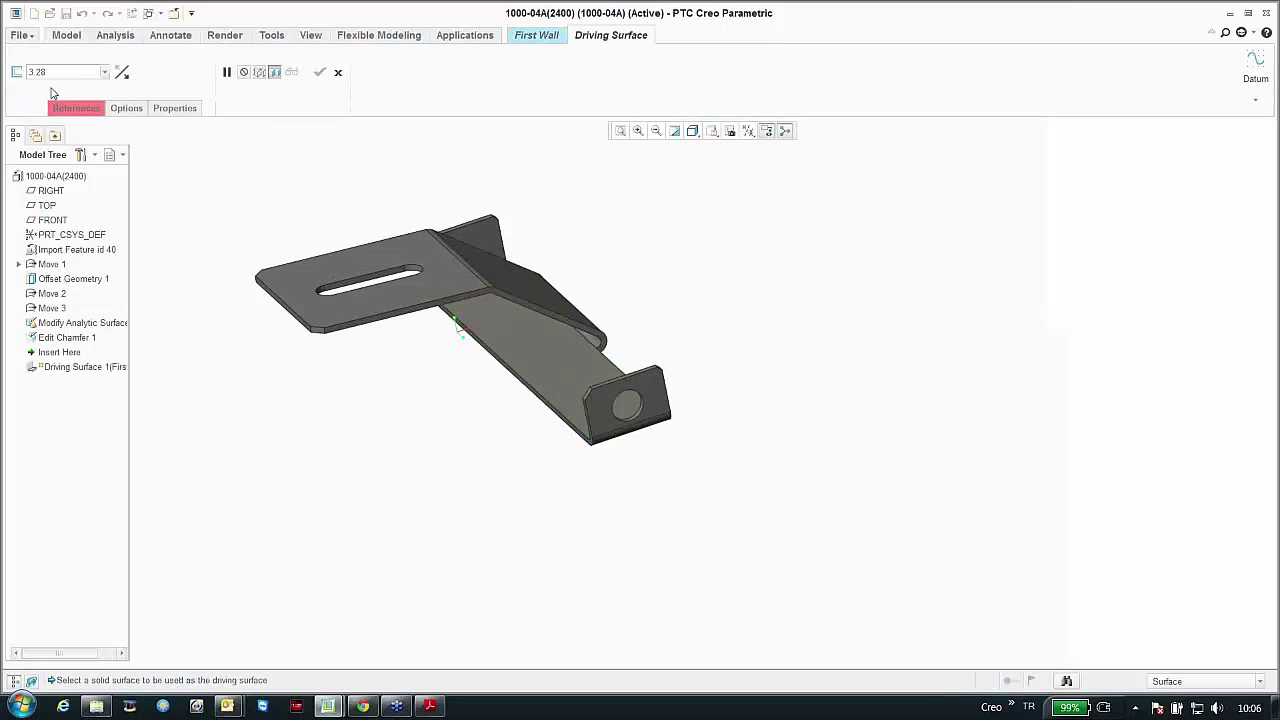
left_click(515, 349)
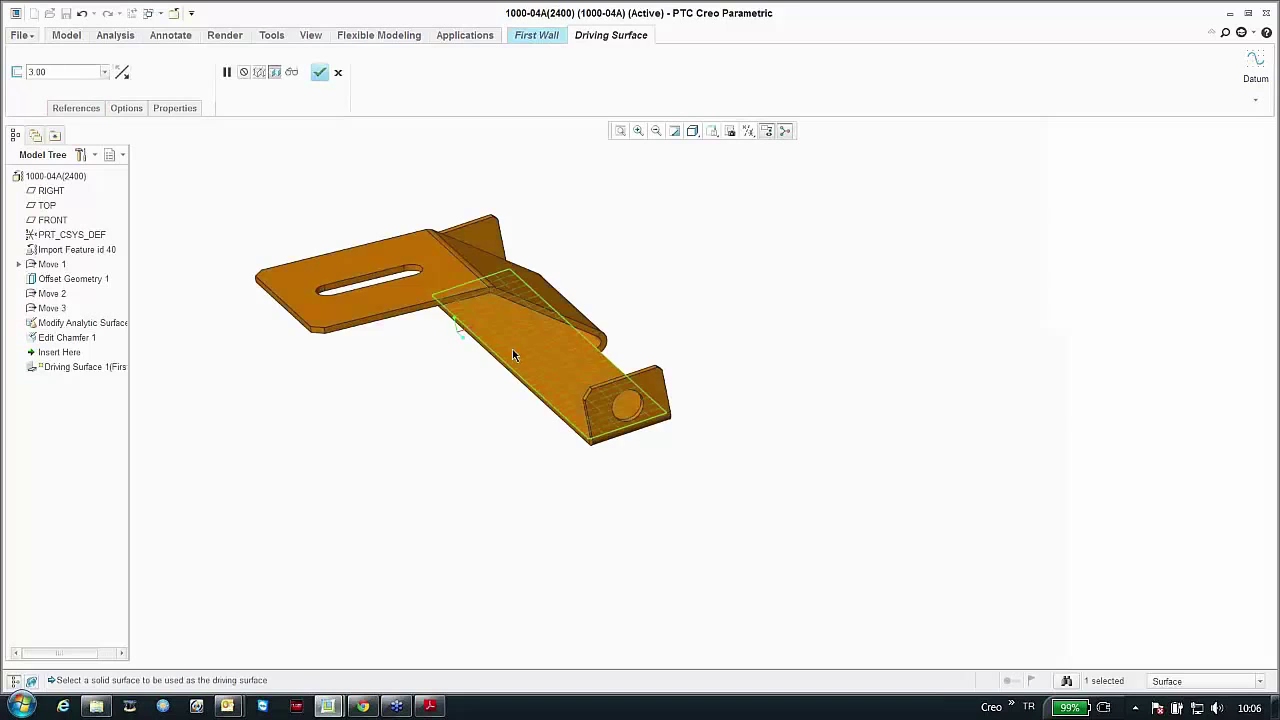
left_click(320, 73)
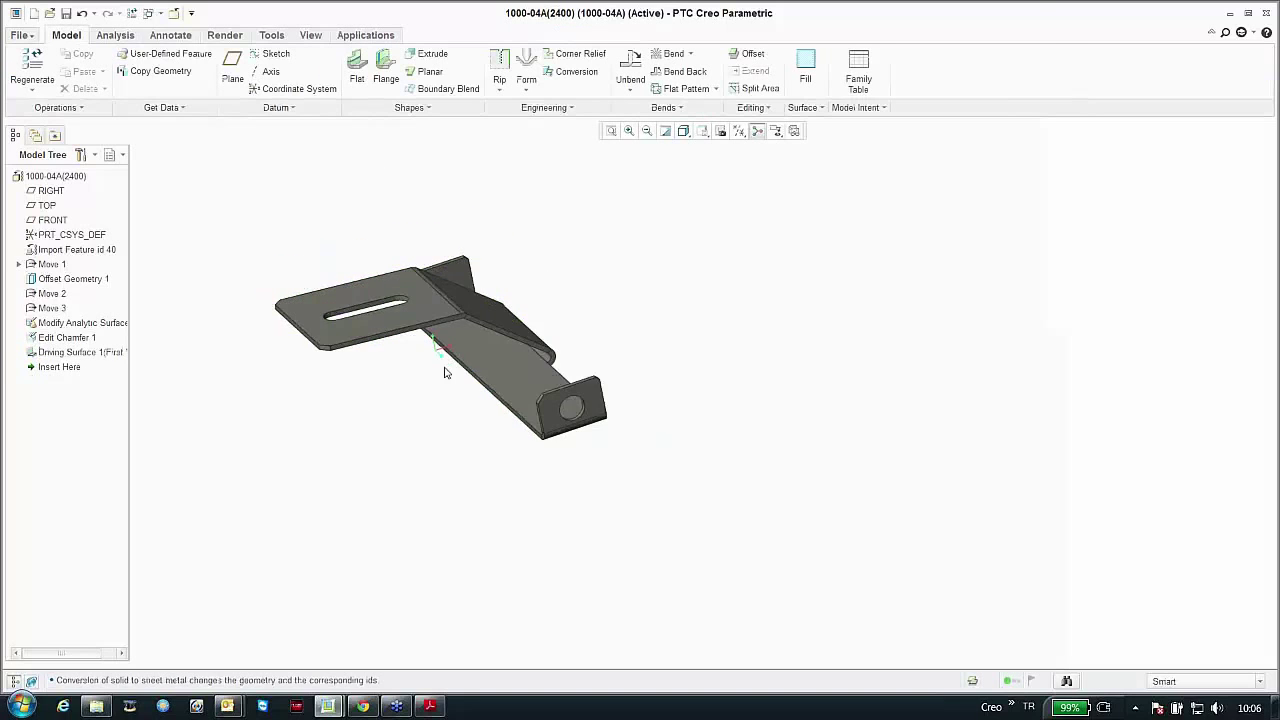
Step: Show the bracket's flat pattern preview, enlarge its window and display the overall bounding dimensions
left_click(795, 131)
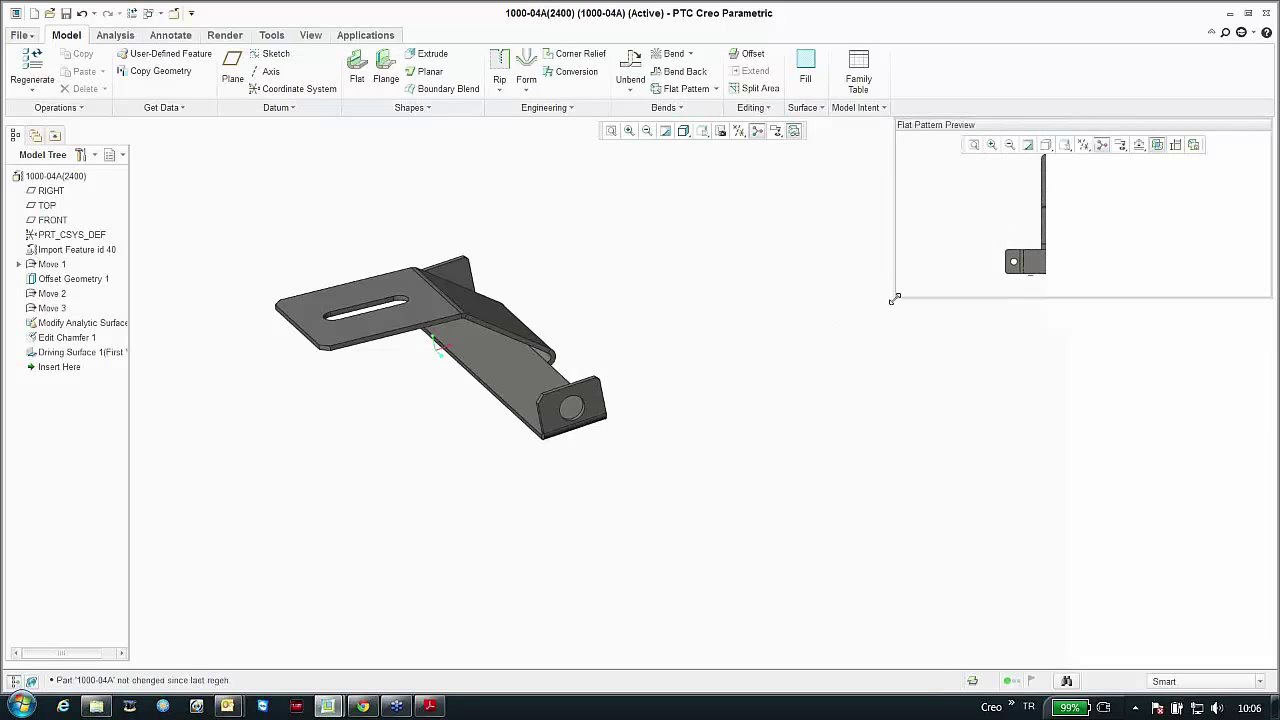
left_click_drag(893, 299, 756, 380)
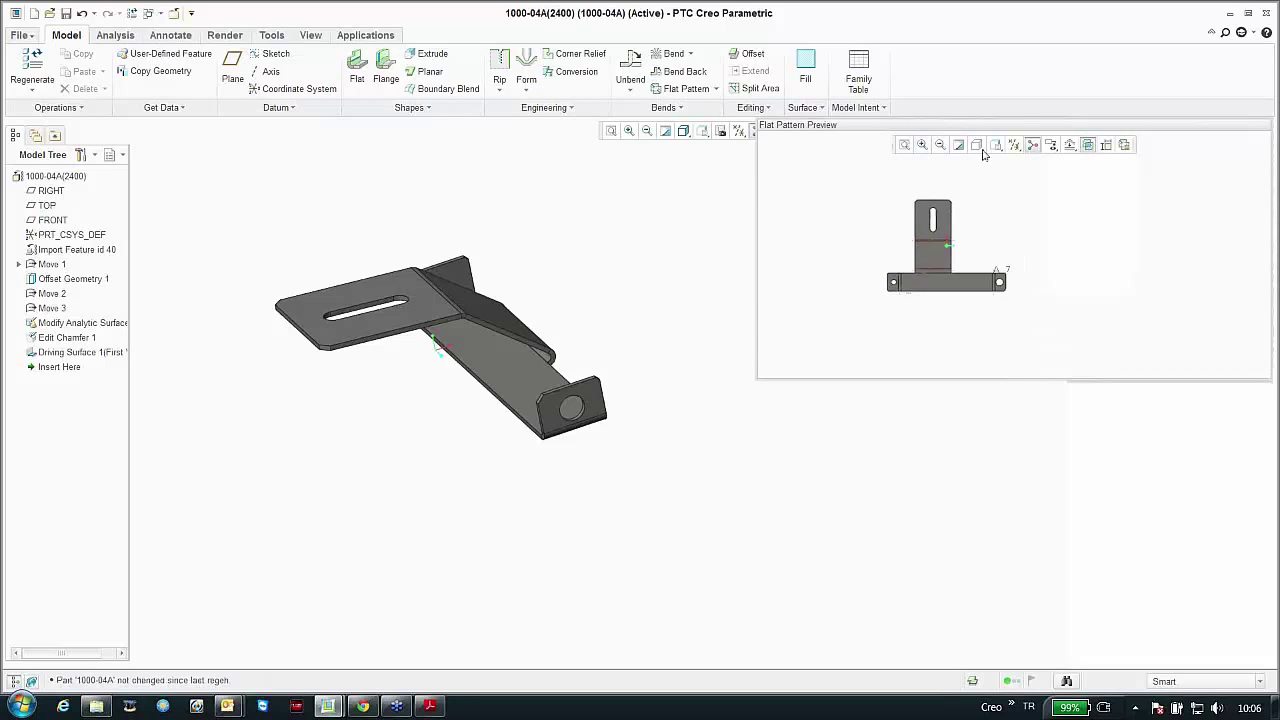
left_click_drag(983, 127, 840, 132)
left_click(868, 218)
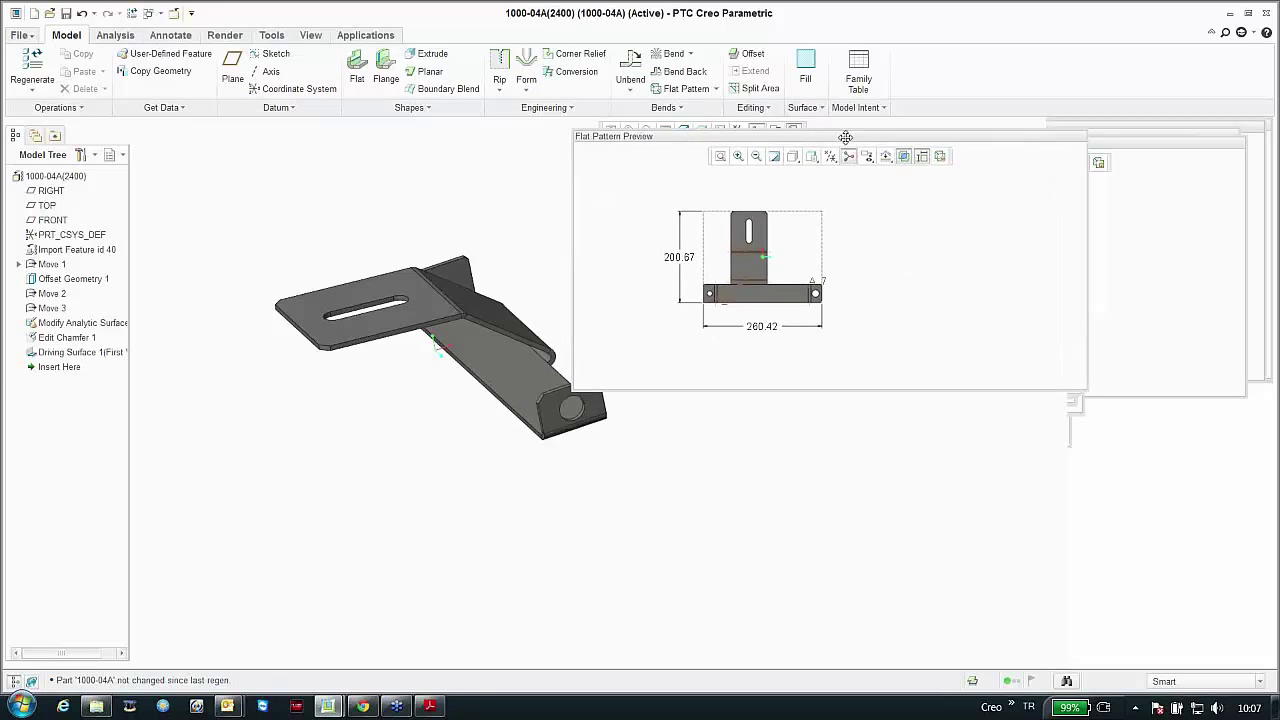
Step: Create a flat pattern instance of the bracket named 1000-04A_FLAT1
left_click(940, 158)
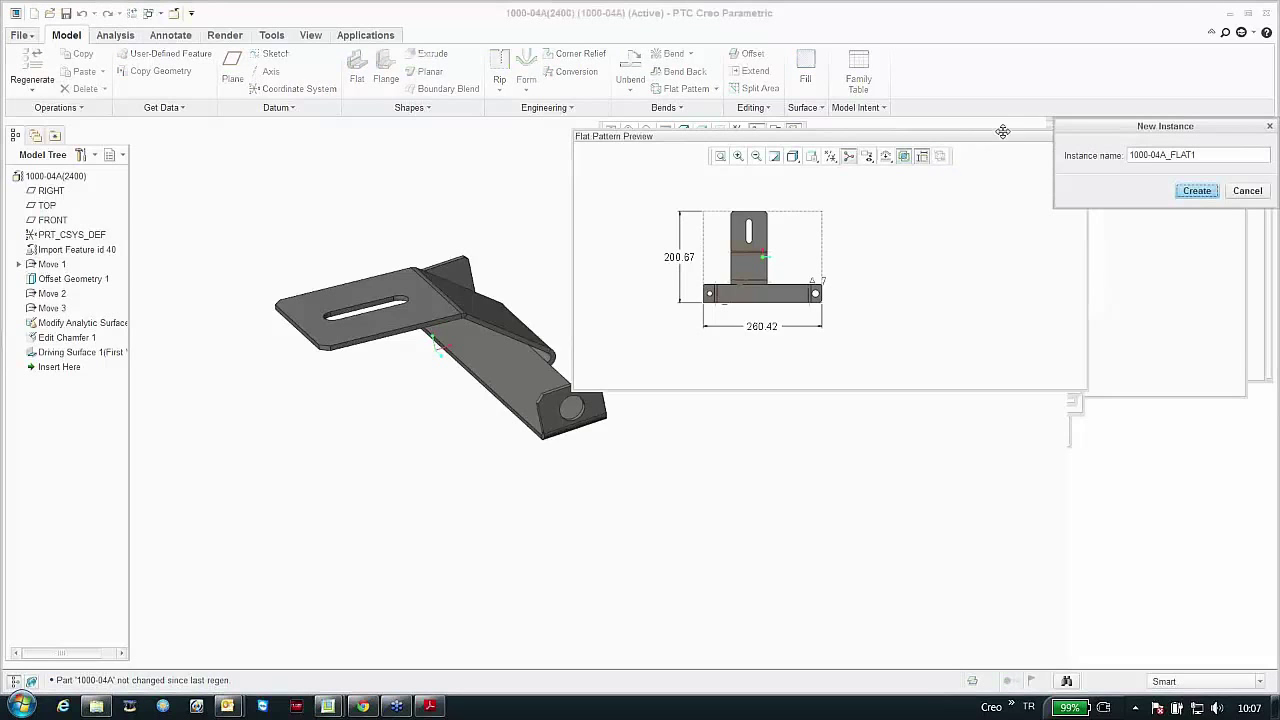
left_click_drag(1065, 127, 715, 155)
left_click(840, 226)
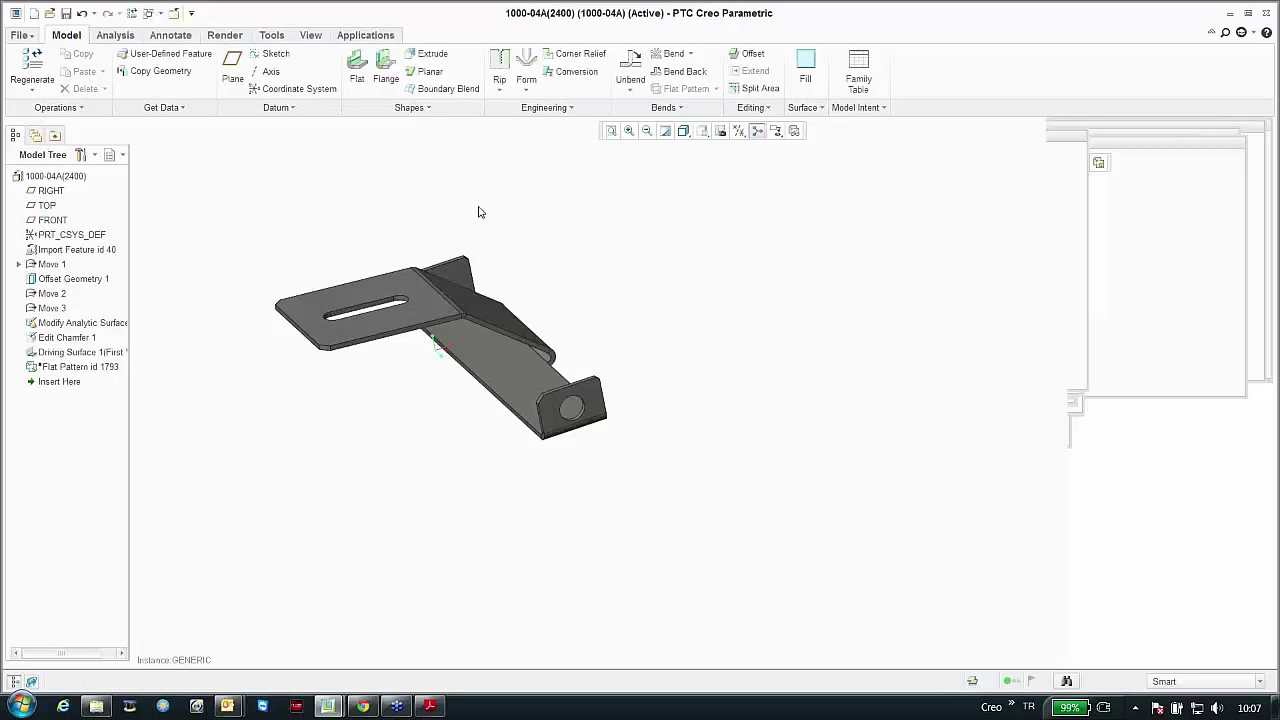
Step: Start a Sketched Form on the base strip and sketch a small center rectangle between the slotted plate and the end flange
key("ctrl+d")
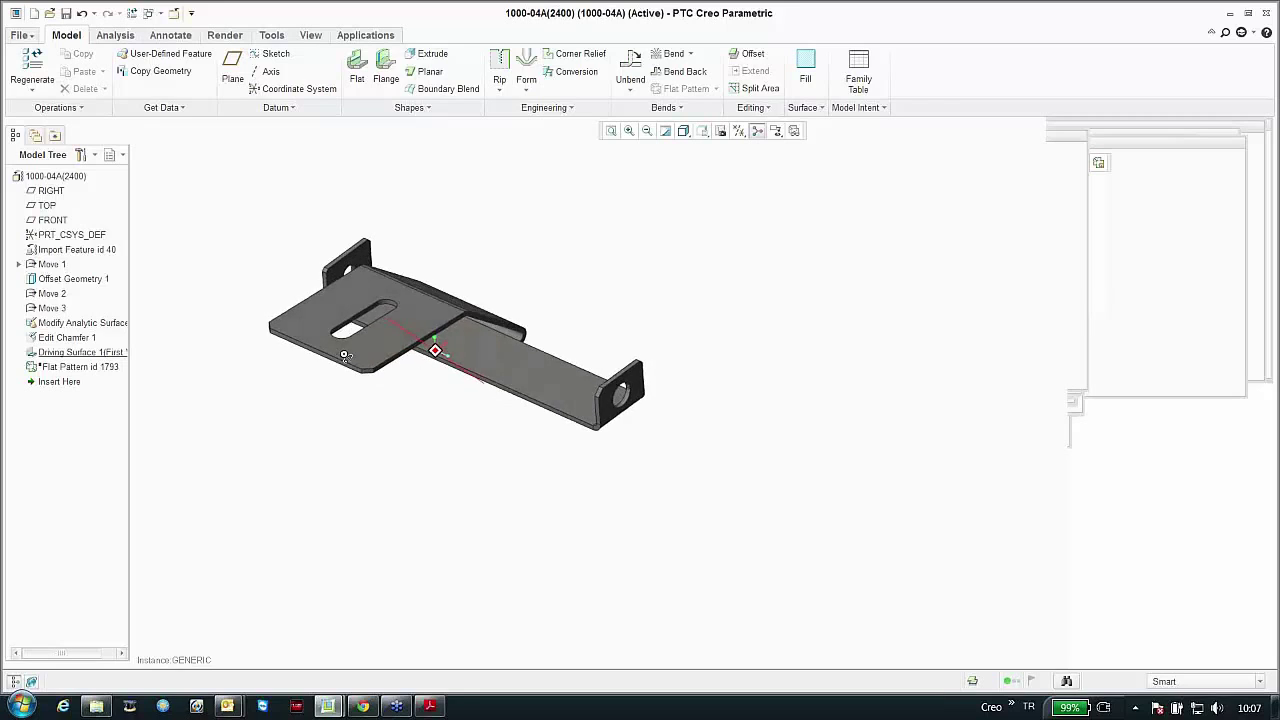
left_click(527, 90)
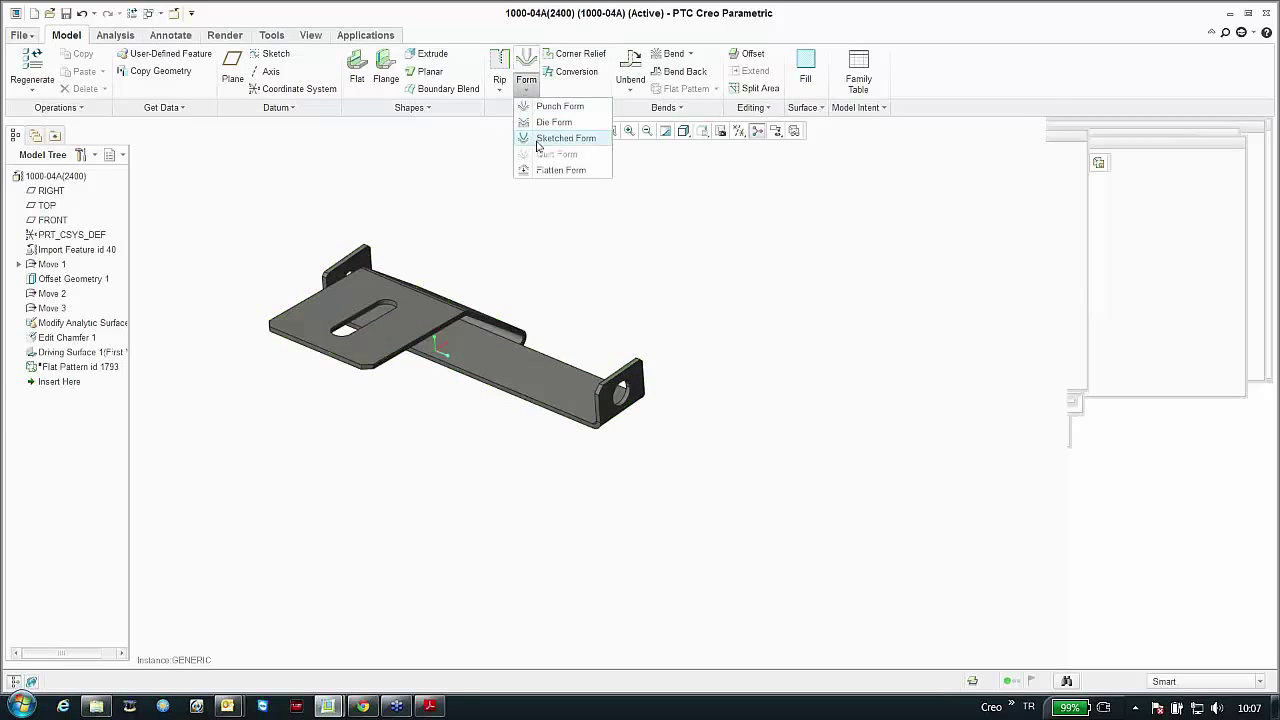
left_click(540, 140)
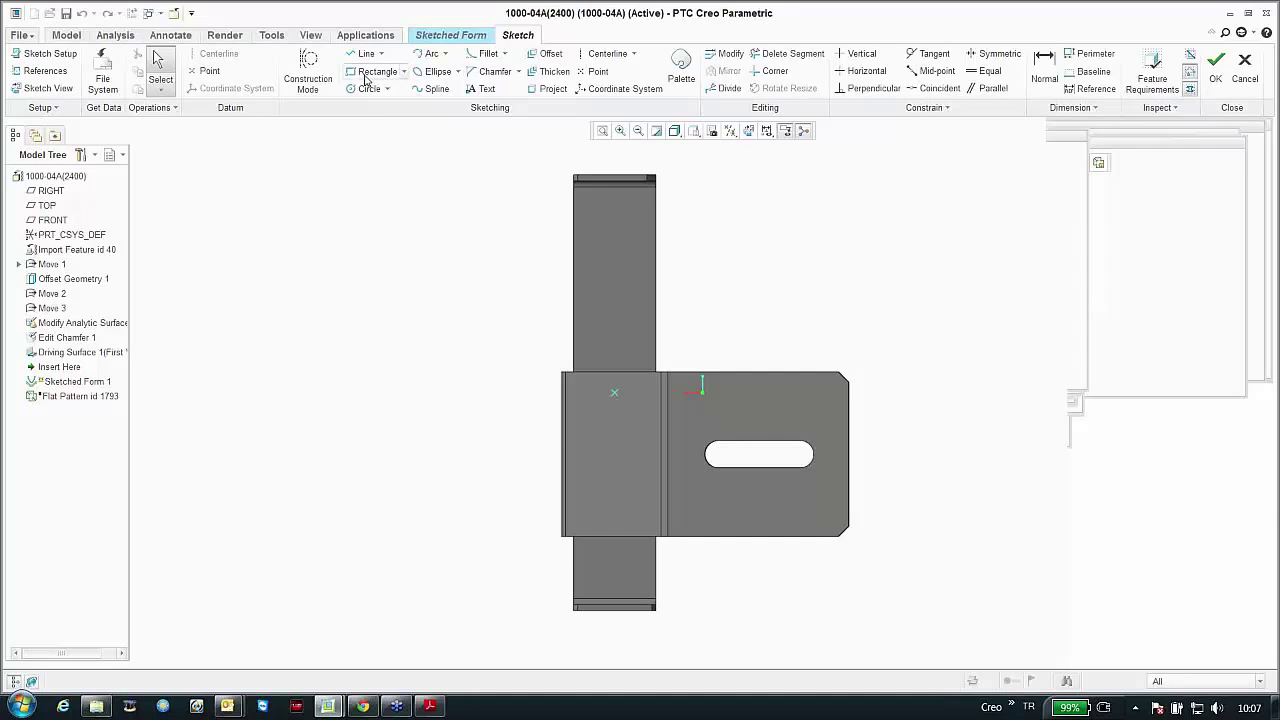
left_click(396, 77)
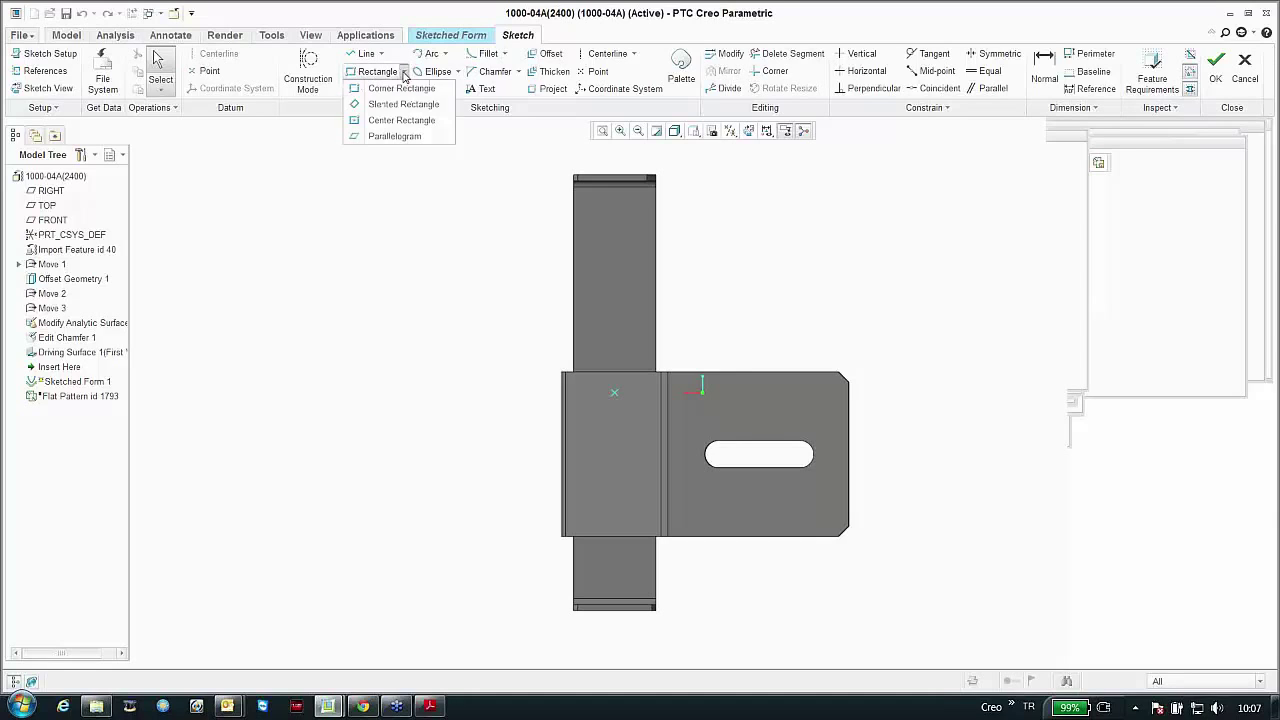
left_click(362, 119)
left_click(610, 245)
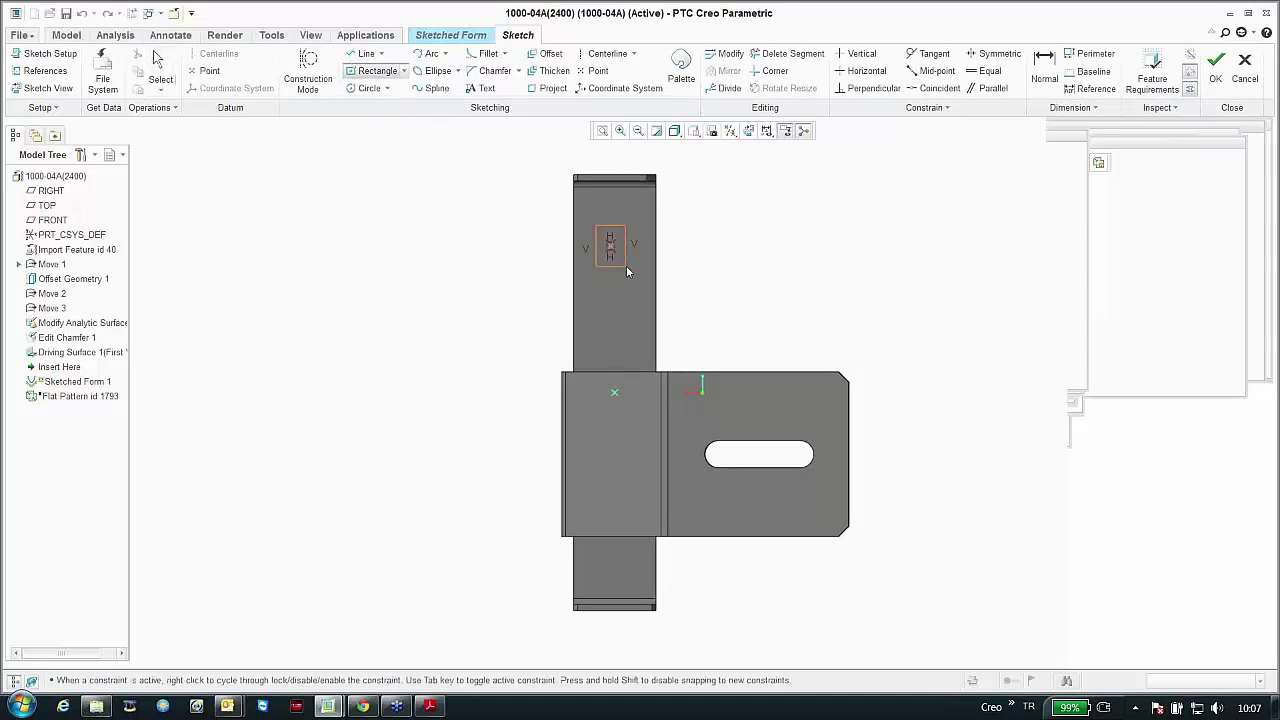
left_click(624, 270)
middle_click(700, 206)
scroll(640, 215, "down", 3)
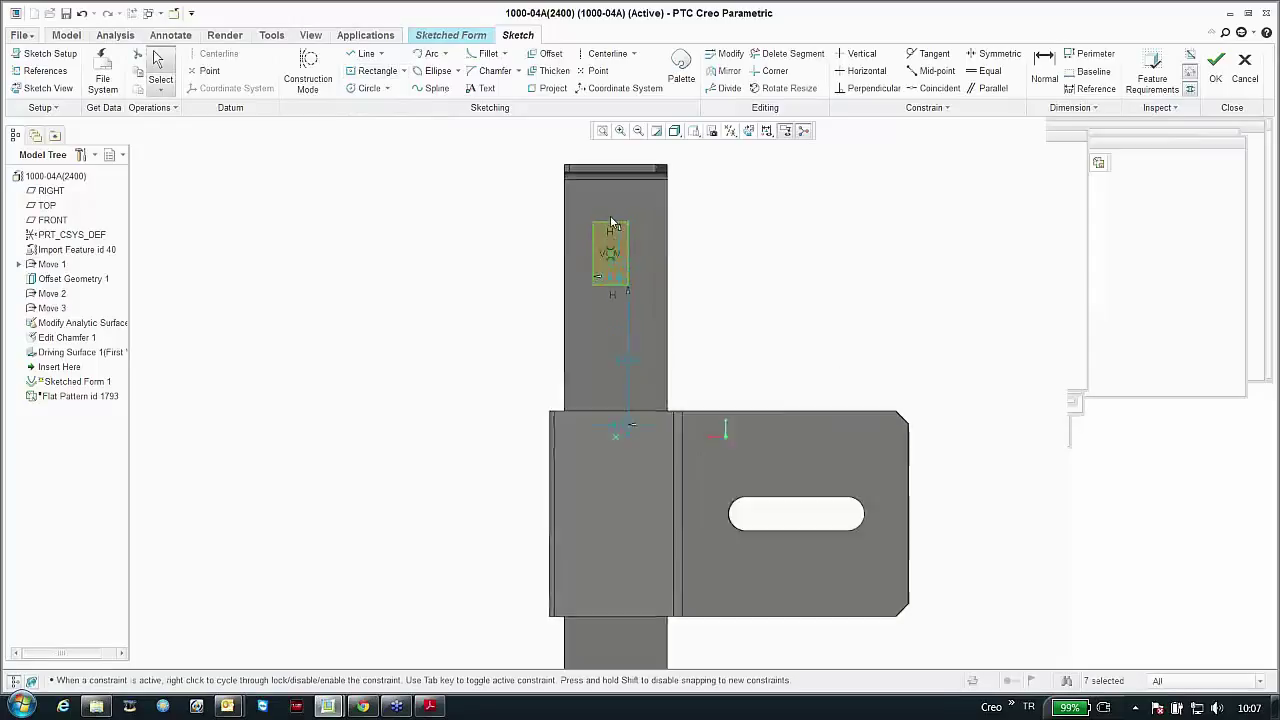
left_click(1215, 68)
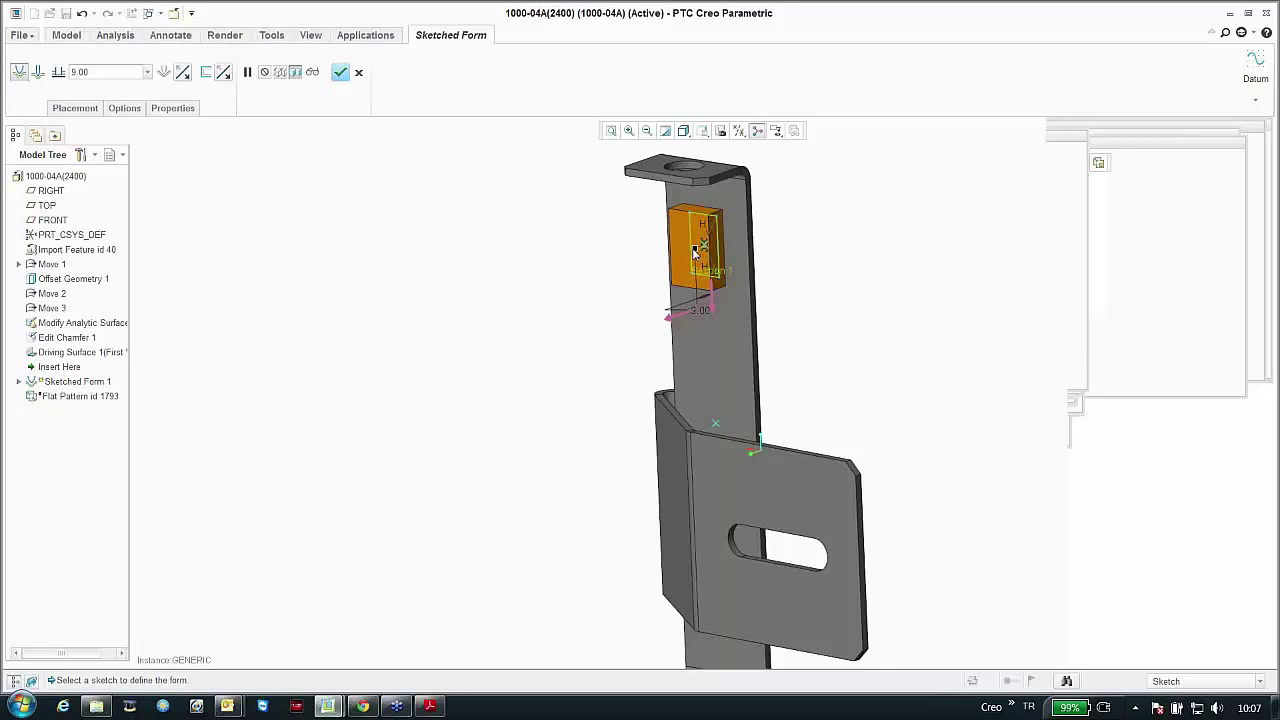
Step: Add a taper of 10.0 to the rectangular sketched form
right_click(802, 253)
left_click(822, 402)
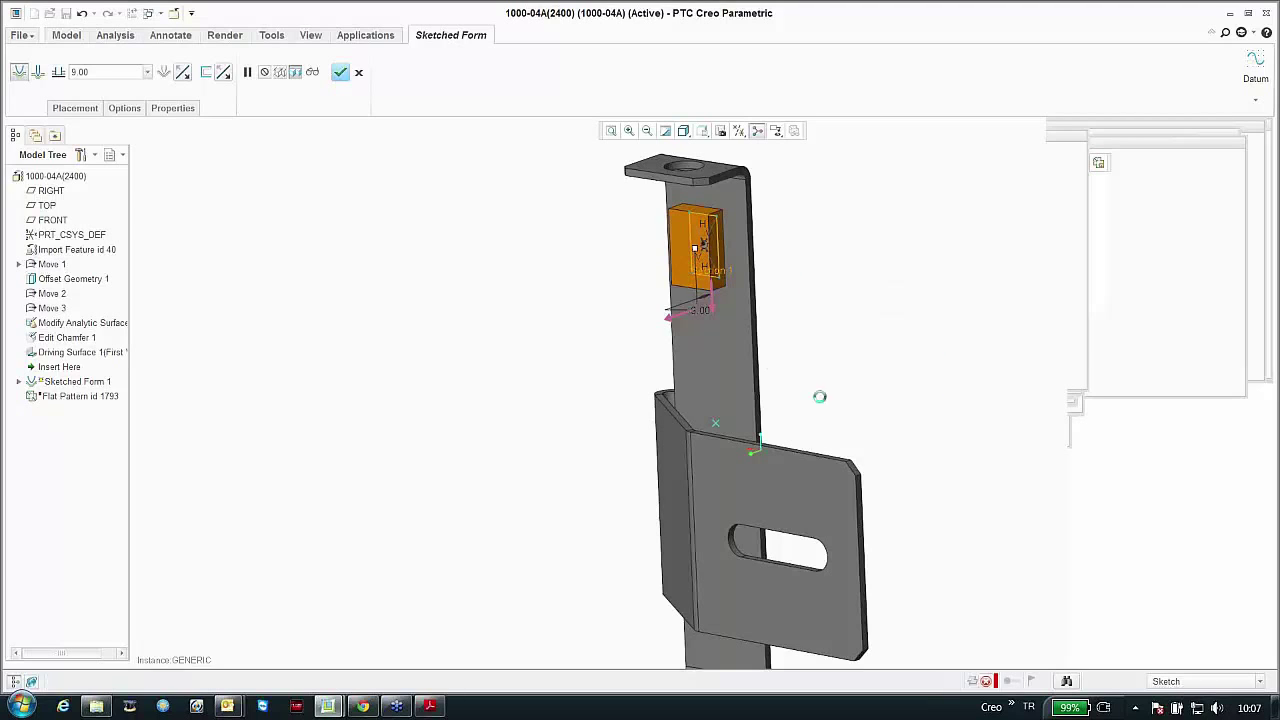
mouse_move(741, 270)
left_mouse_down()
mouse_move(757, 269)
mouse_move(717, 271)
mouse_move(777, 277)
left_mouse_up()
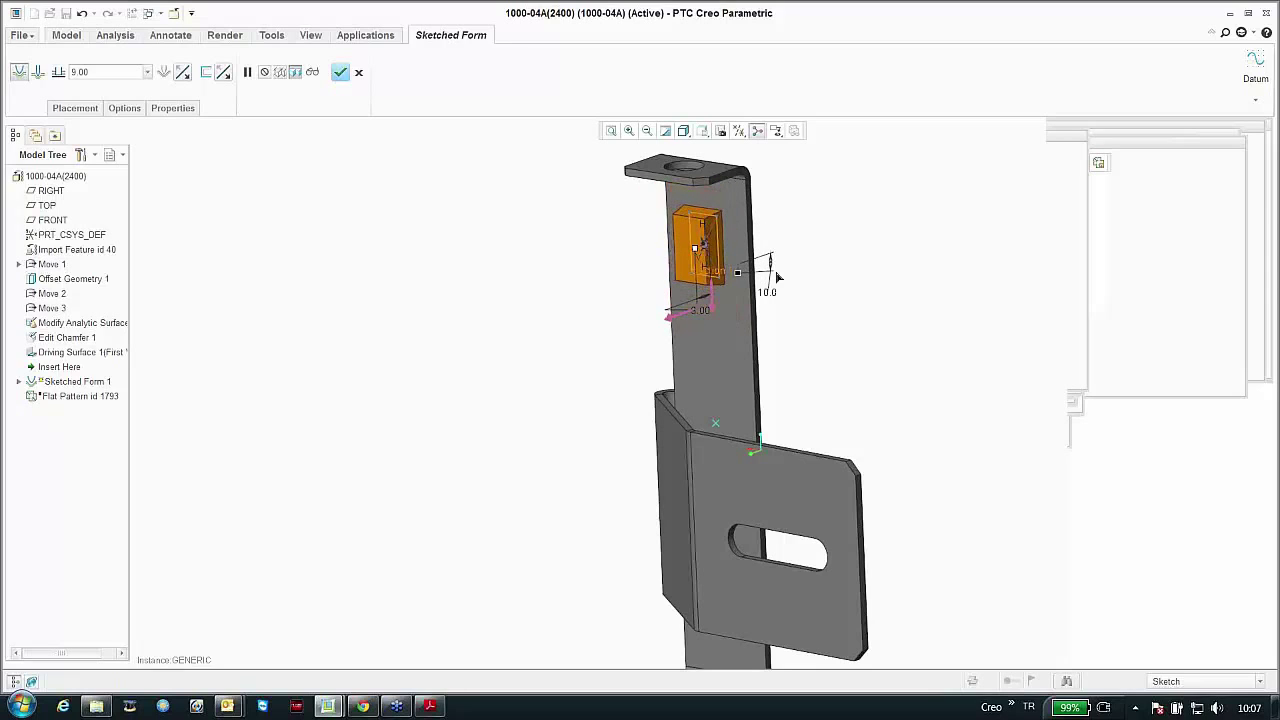
Step: Round the form's placement and nonplacement edges with inside radii equal to the thickness, remove its capped ends and complete it
left_click(126, 108)
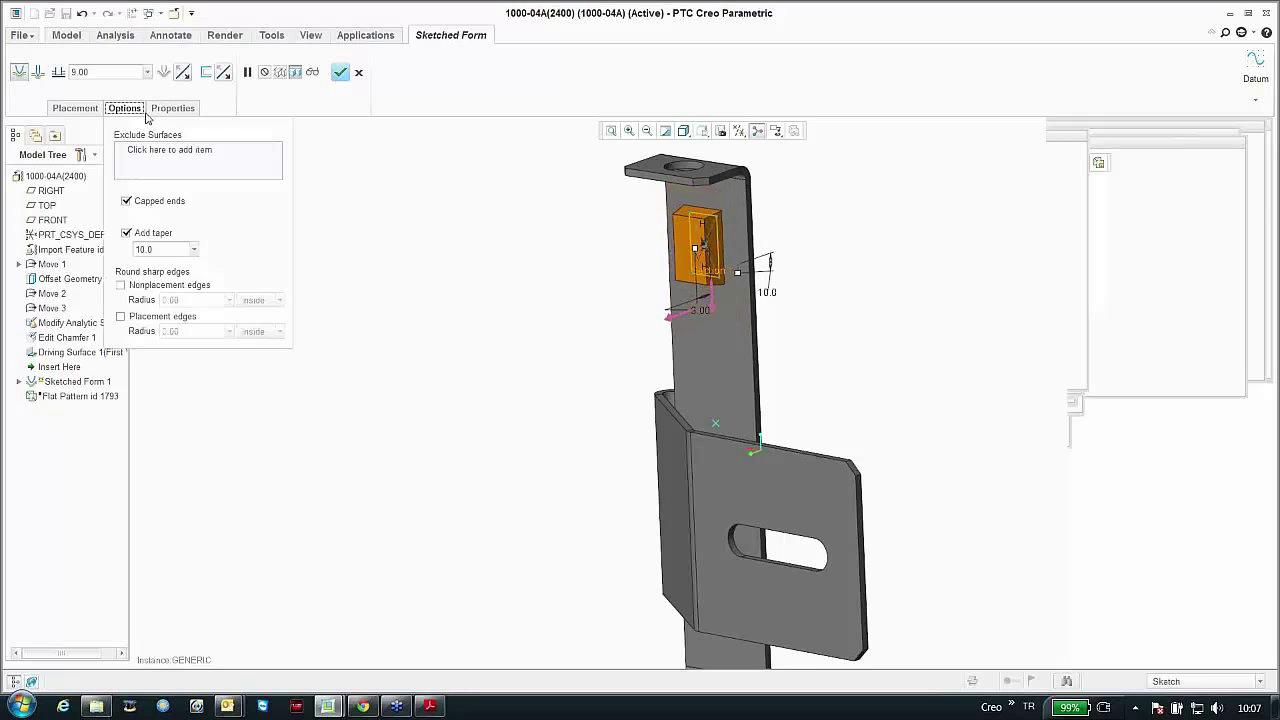
left_click(121, 285)
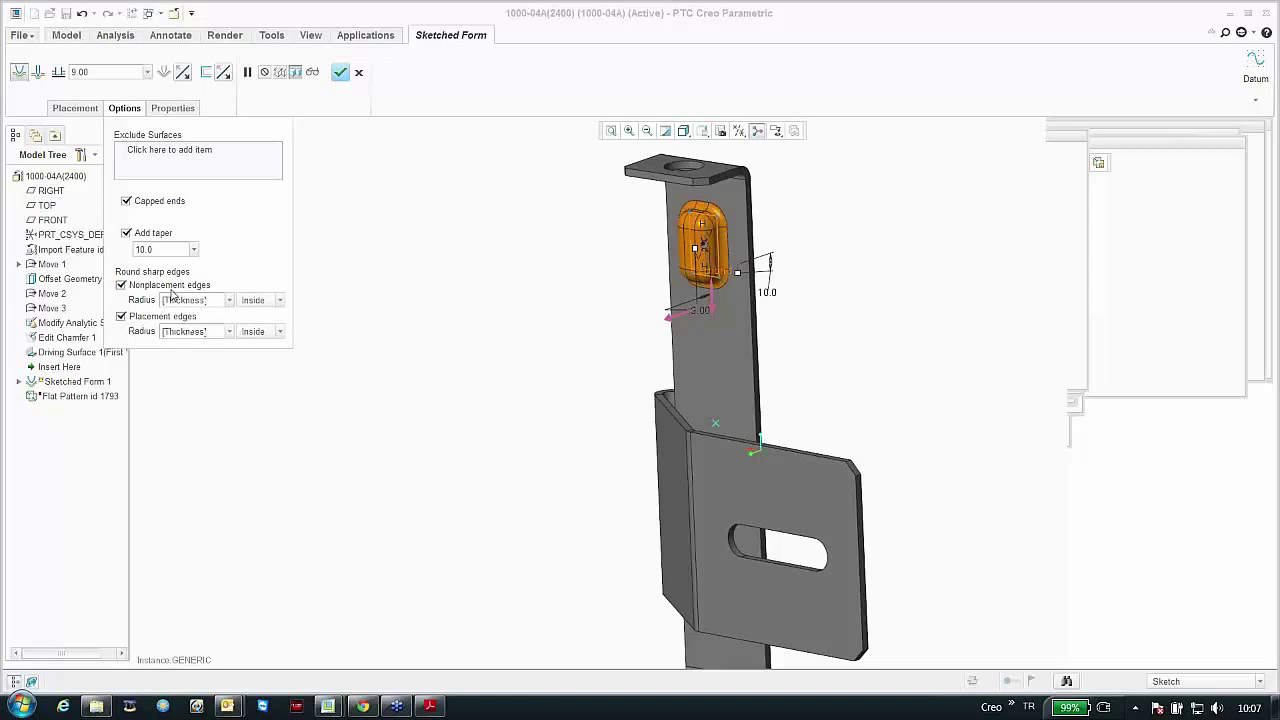
left_click(128, 203)
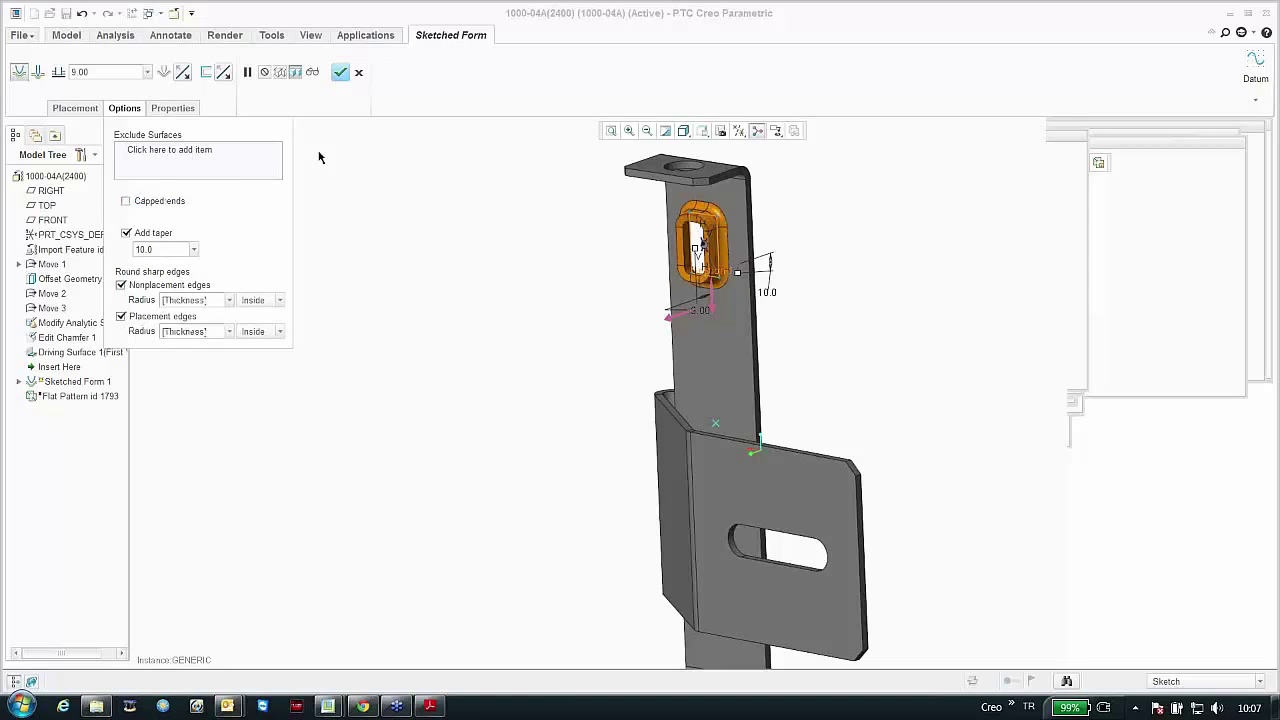
left_click(339, 71)
mouse_move(486, 286)
middle_mouse_down()
mouse_move(591, 238)
mouse_move(451, 171)
mouse_move(420, 229)
mouse_move(433, 257)
middle_mouse_up()
scroll(455, 248, "down", 2)
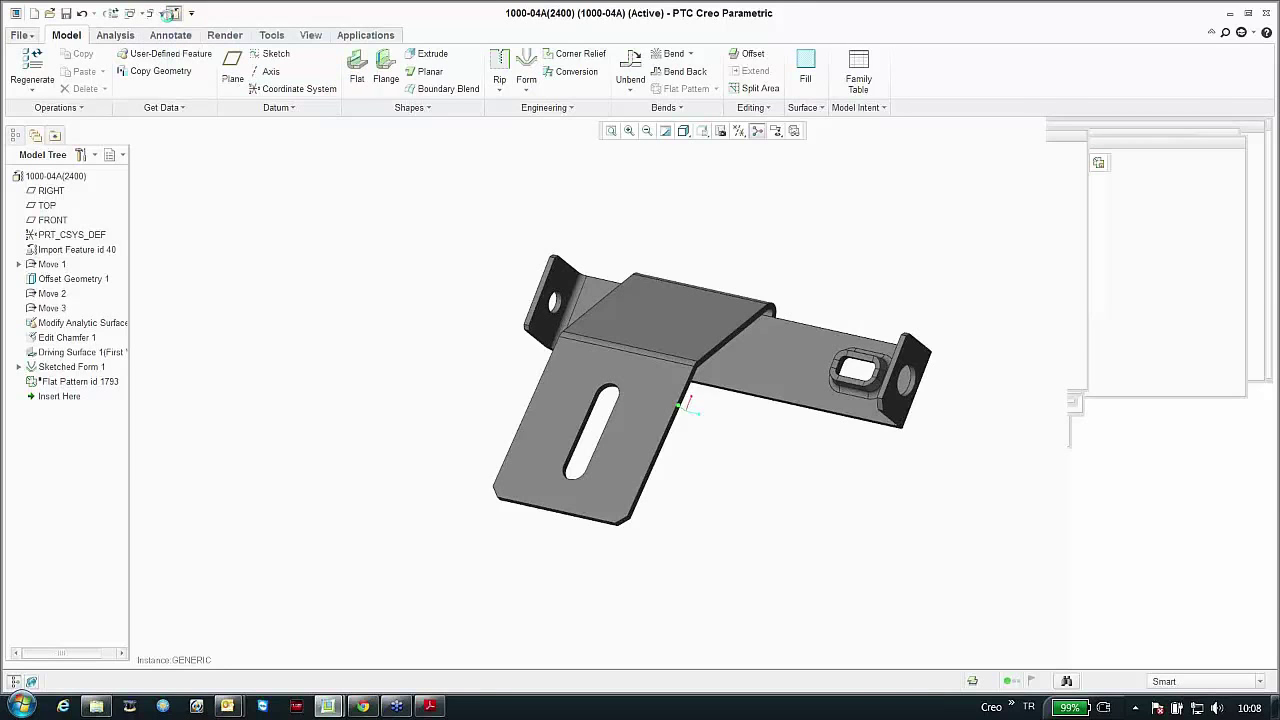
Step: Close the bracket and open the CATIA assembly torna.CATProduct from the 02-Catia_Data subfolder of Creo3.0
left_click(171, 14)
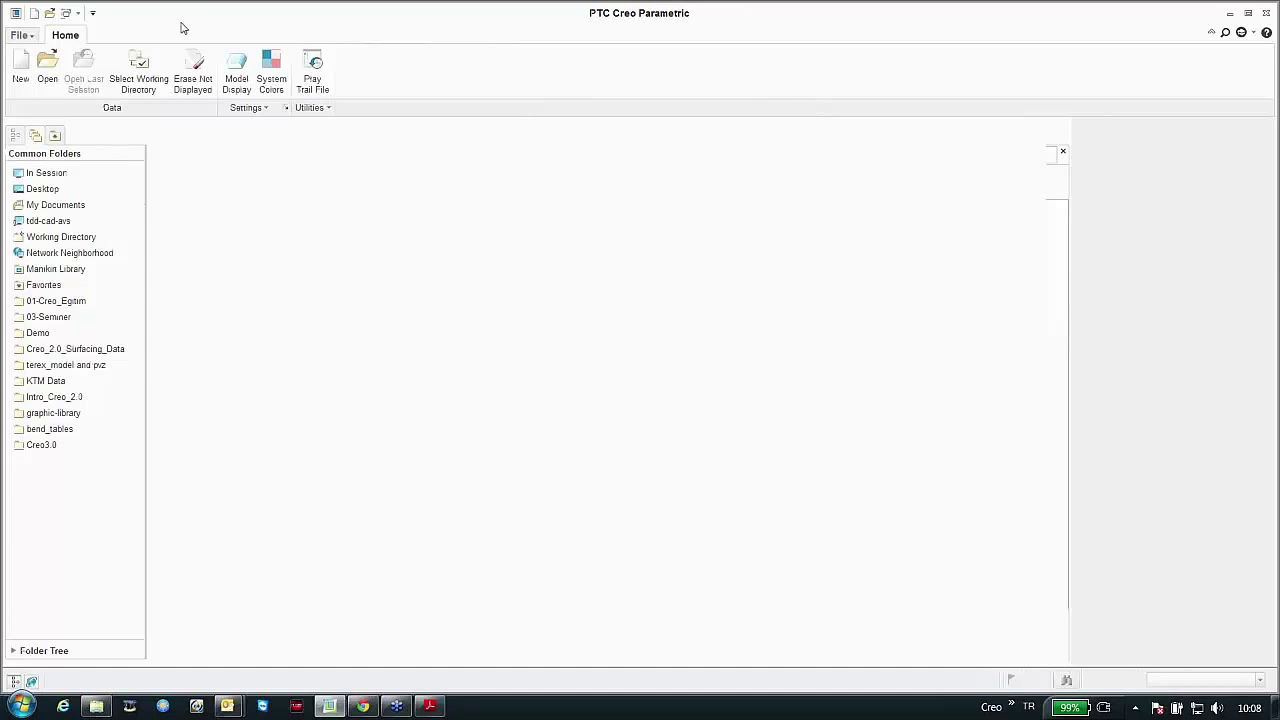
left_click(47, 450)
double_click(200, 223)
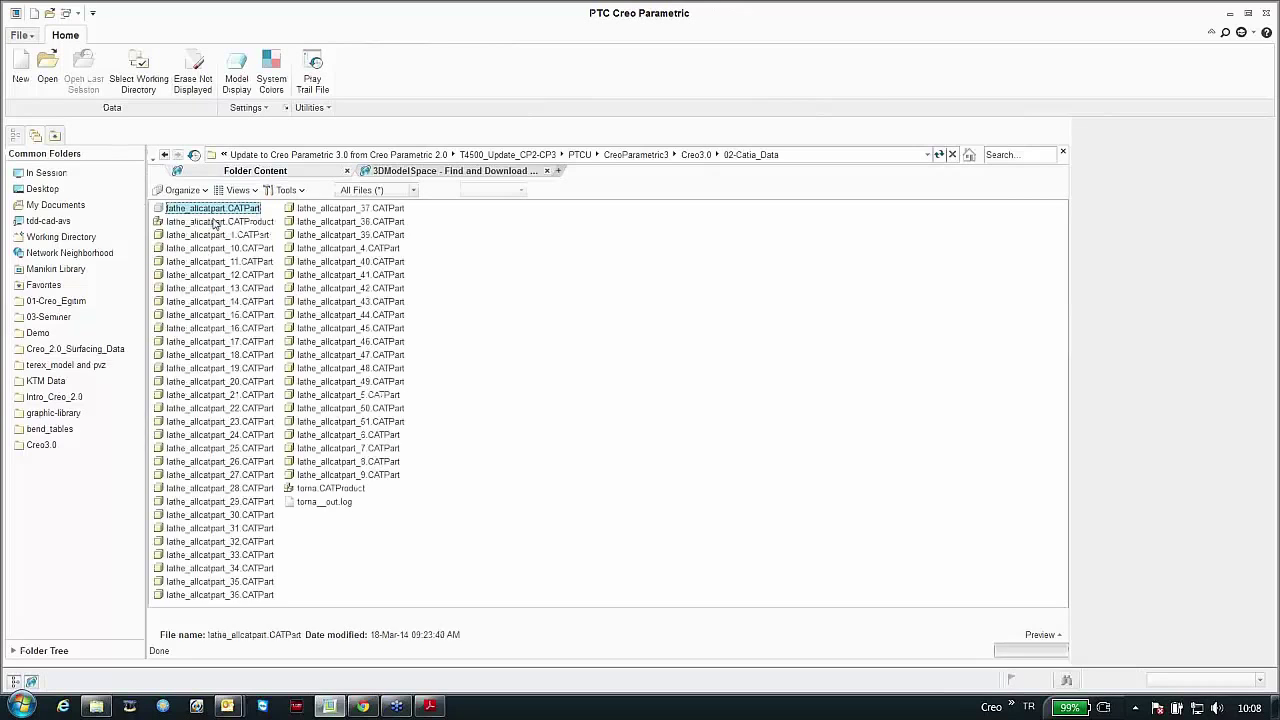
left_click(310, 488)
double_click(306, 489)
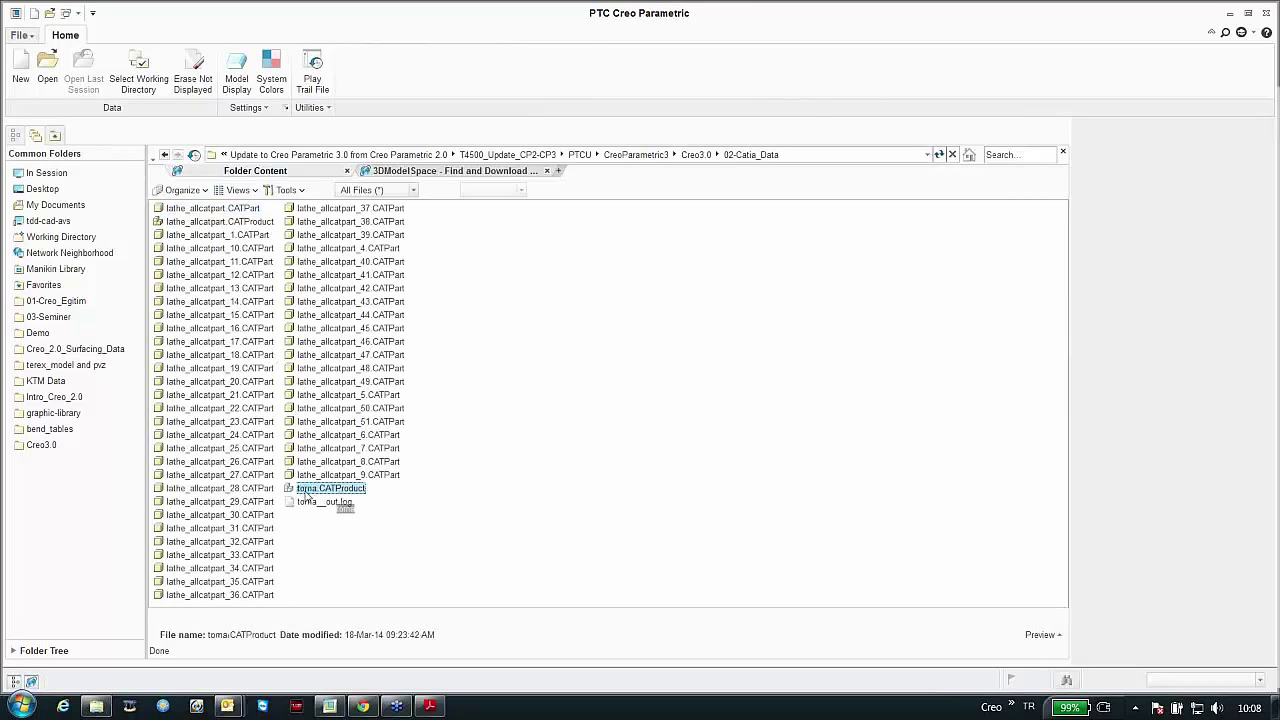
left_click(925, 520)
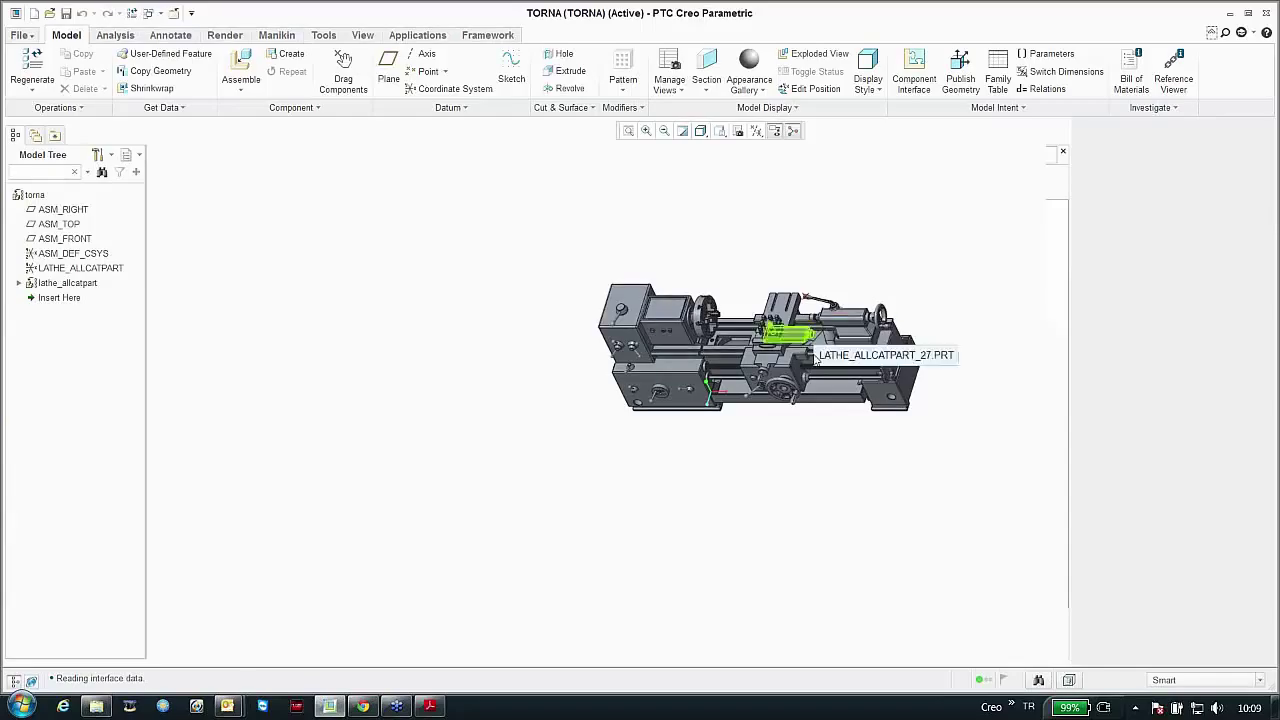
Step: Activate the handwheel part on the front of the lathe's carriage within the assembly
scroll(650, 430, "up", 5)
scroll(648, 435, "down", 2)
middle_click_drag(649, 435, 680, 548)
scroll(722, 562, "up", 3)
scroll(680, 548, "down", 5)
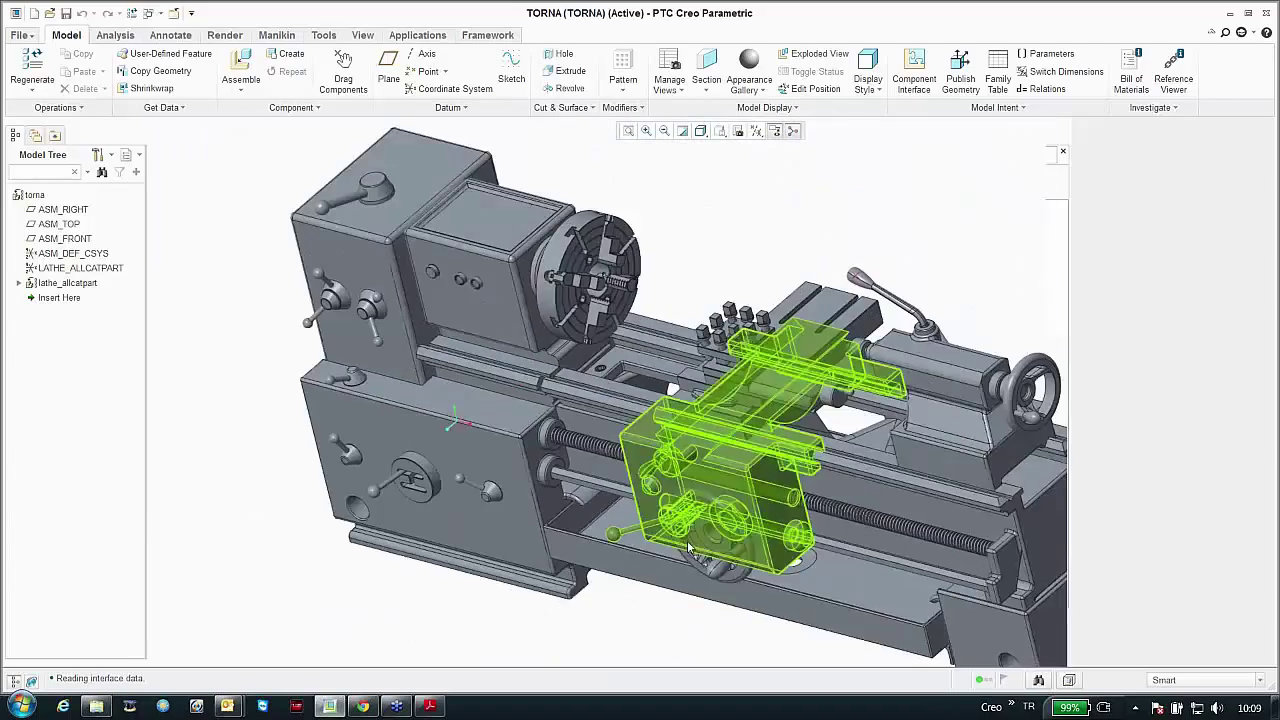
scroll(705, 560, "up", 5)
left_click(713, 565)
right_click(713, 565)
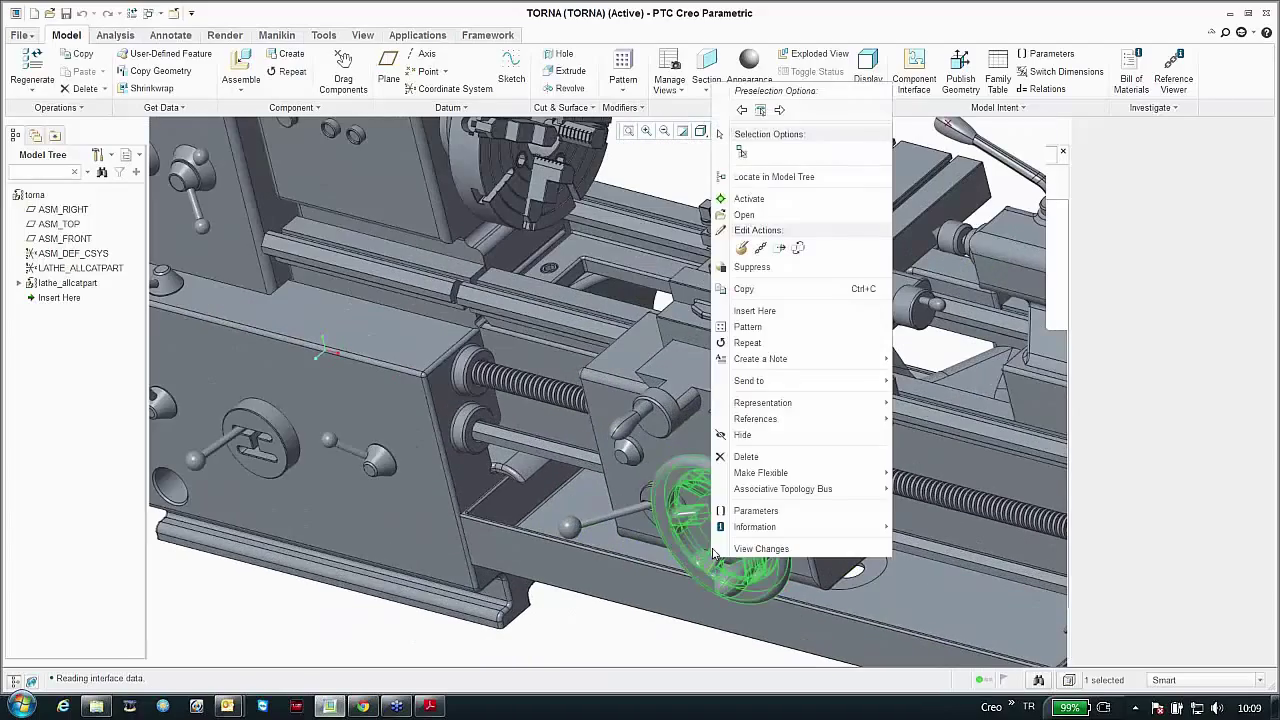
left_click(741, 197)
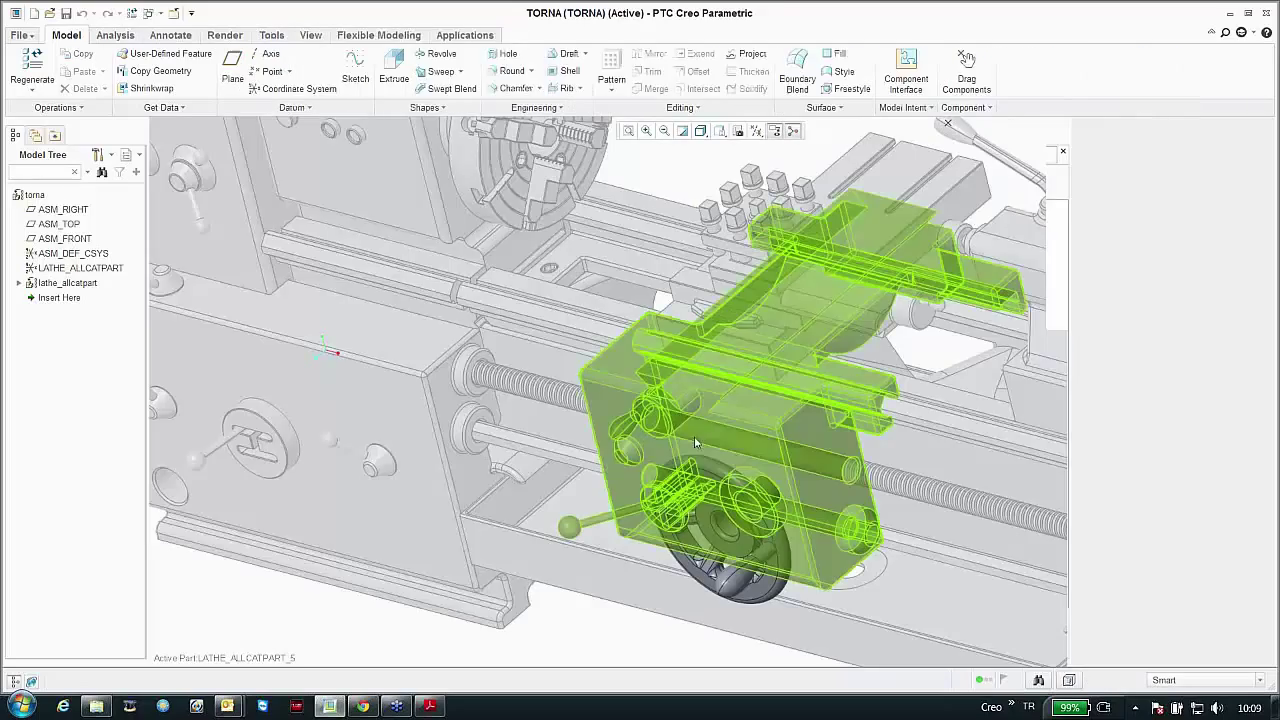
Step: In Flexible Modeling, limit selection to Surface Regions and select both surface halves of the handwheel's bulbous grip
scroll(715, 578, "down", 5)
scroll(715, 578, "up", 8)
scroll(715, 578, "up", 3)
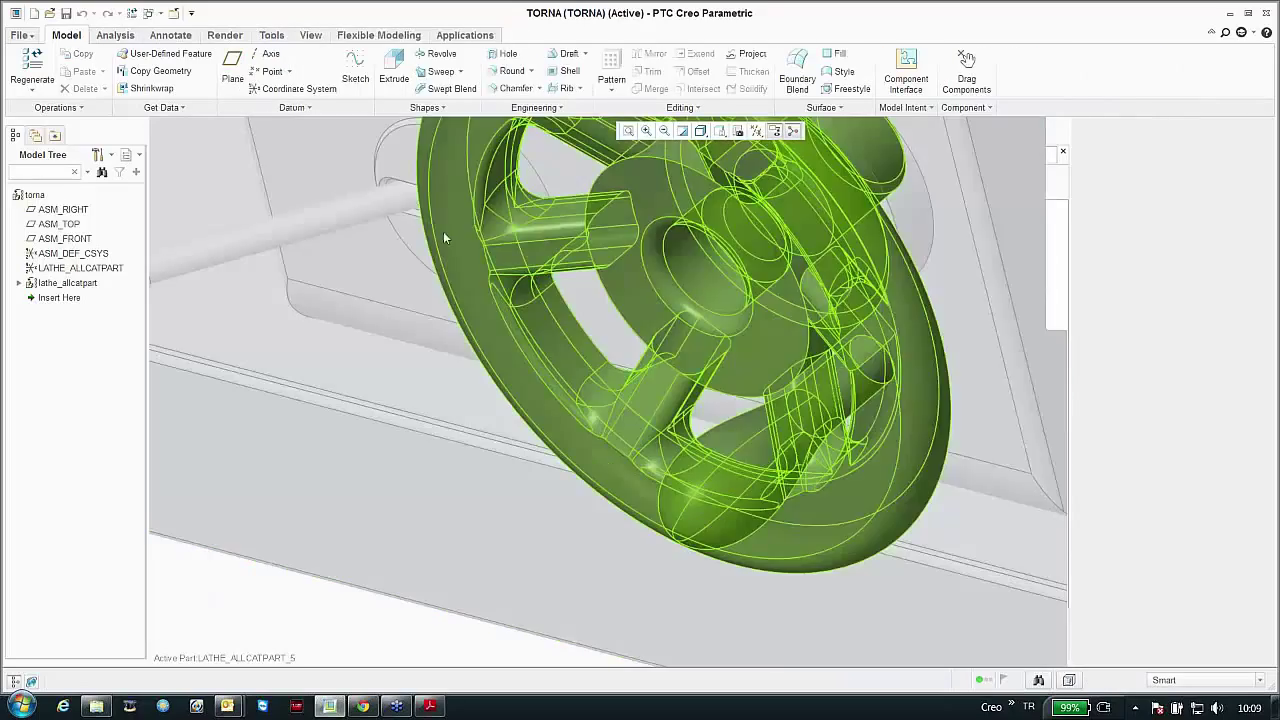
left_click(370, 35)
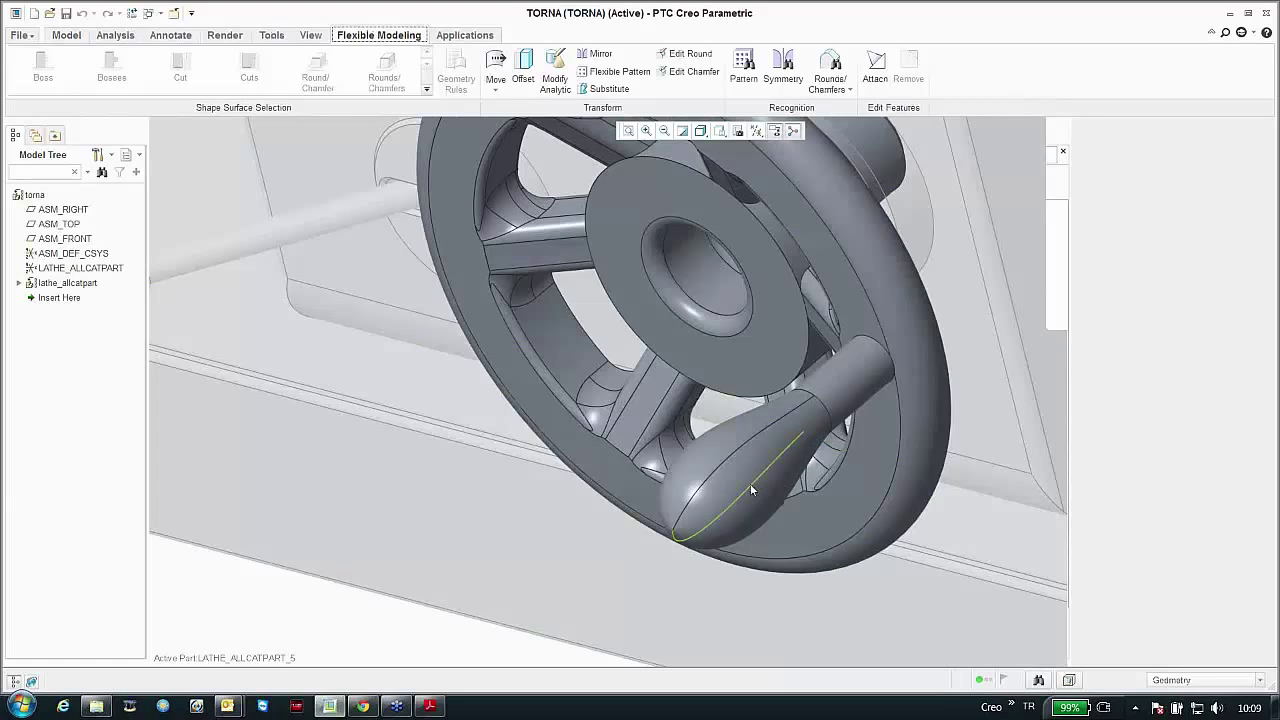
left_click(1212, 682)
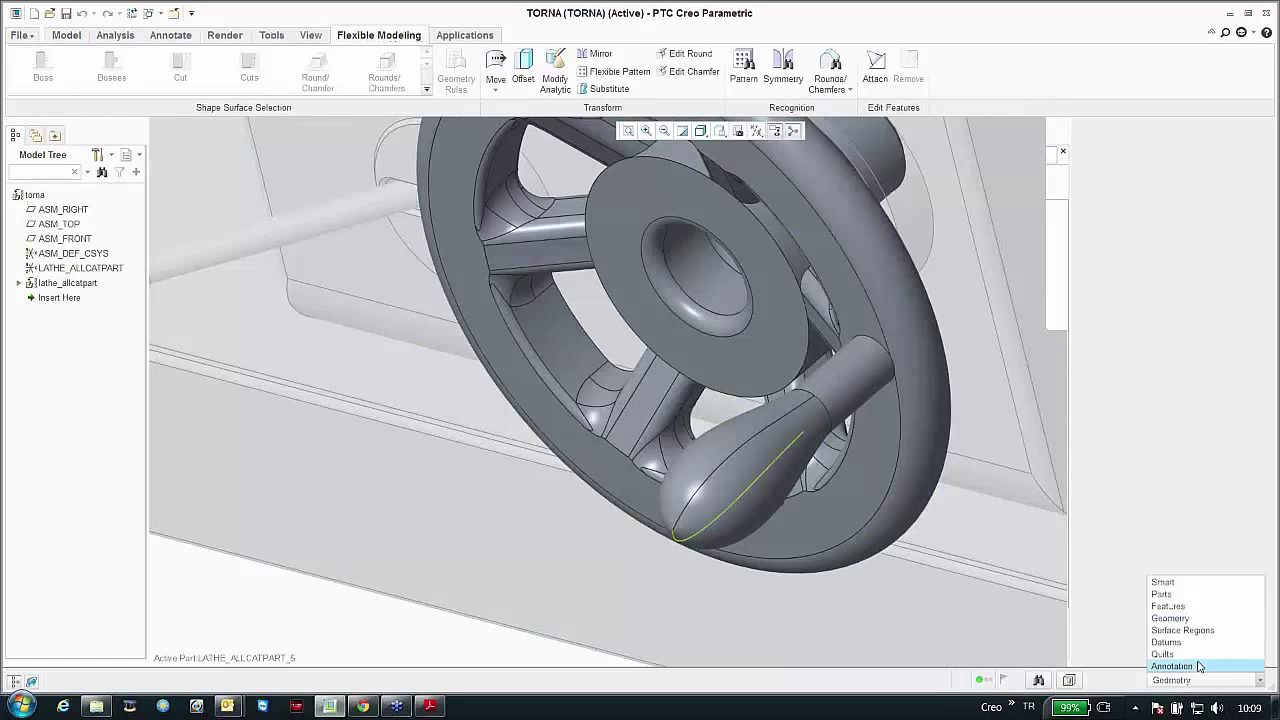
left_click(1175, 632)
left_click(760, 445)
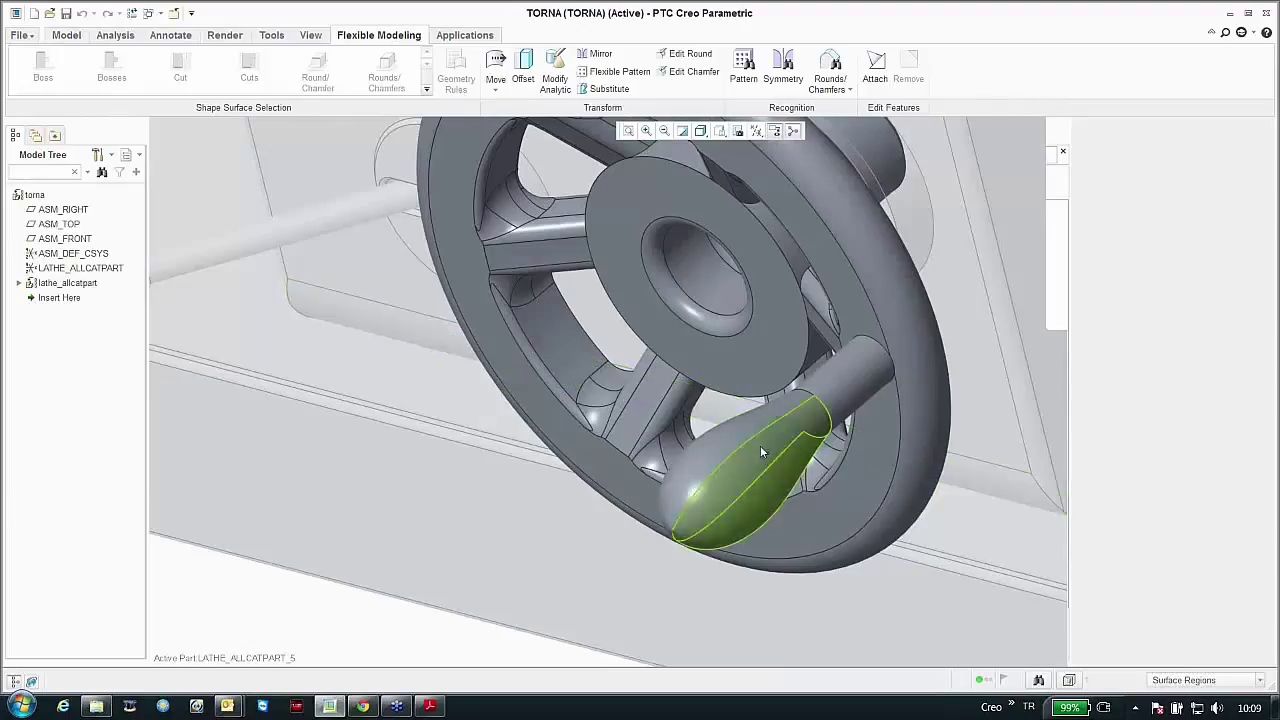
left_click(728, 439, "ctrl")
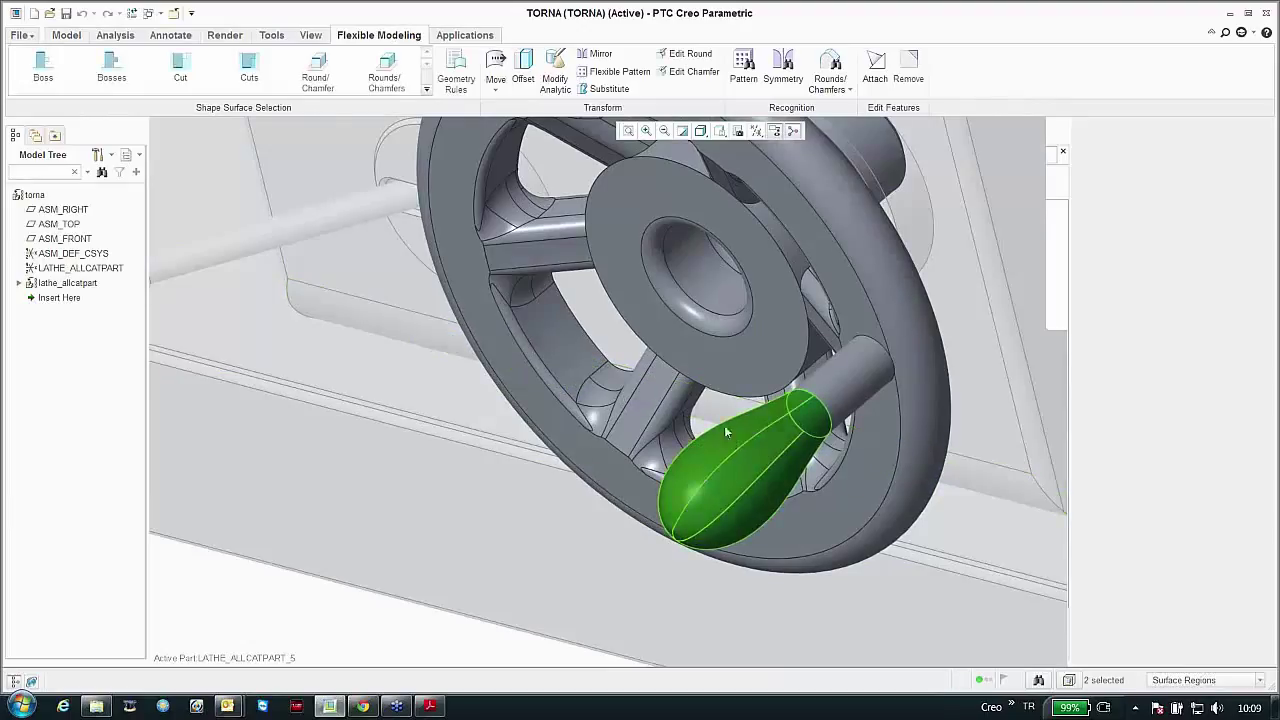
Step: Move the selected grip surfaces toward the wheel along the hub axis, using the dragger with its origin on the hub's front face
left_click(497, 88)
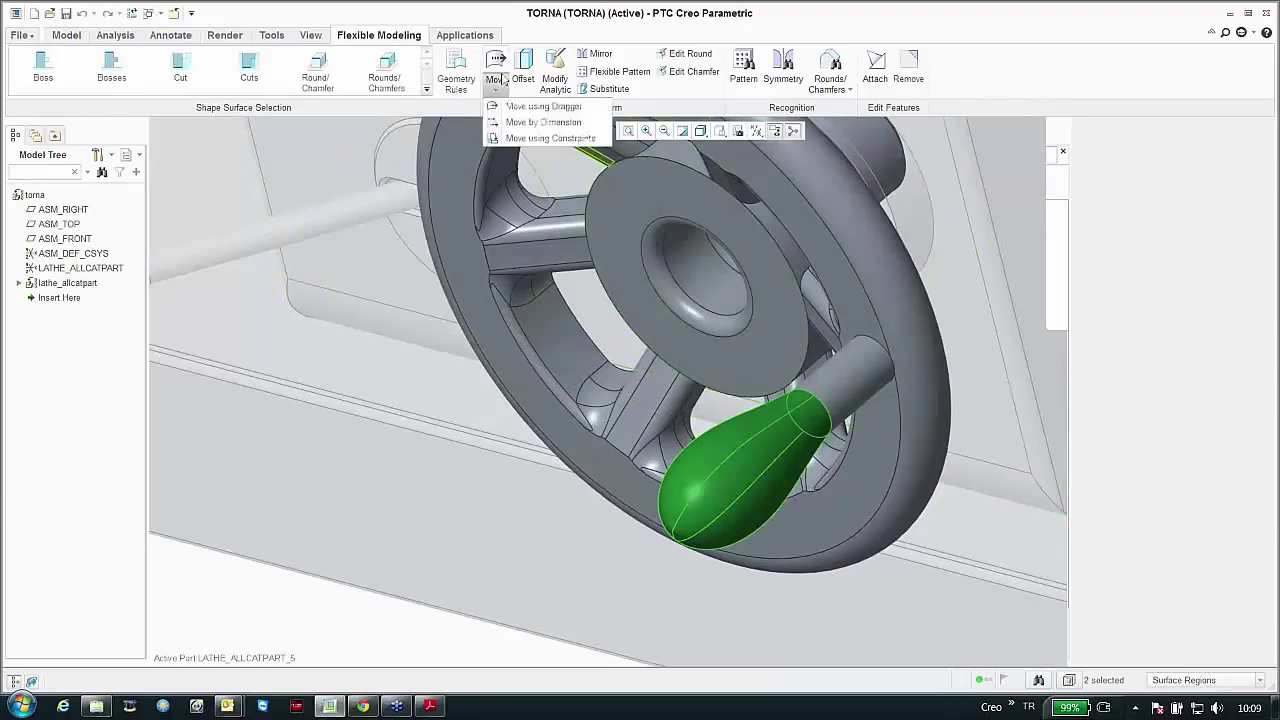
left_click(543, 106)
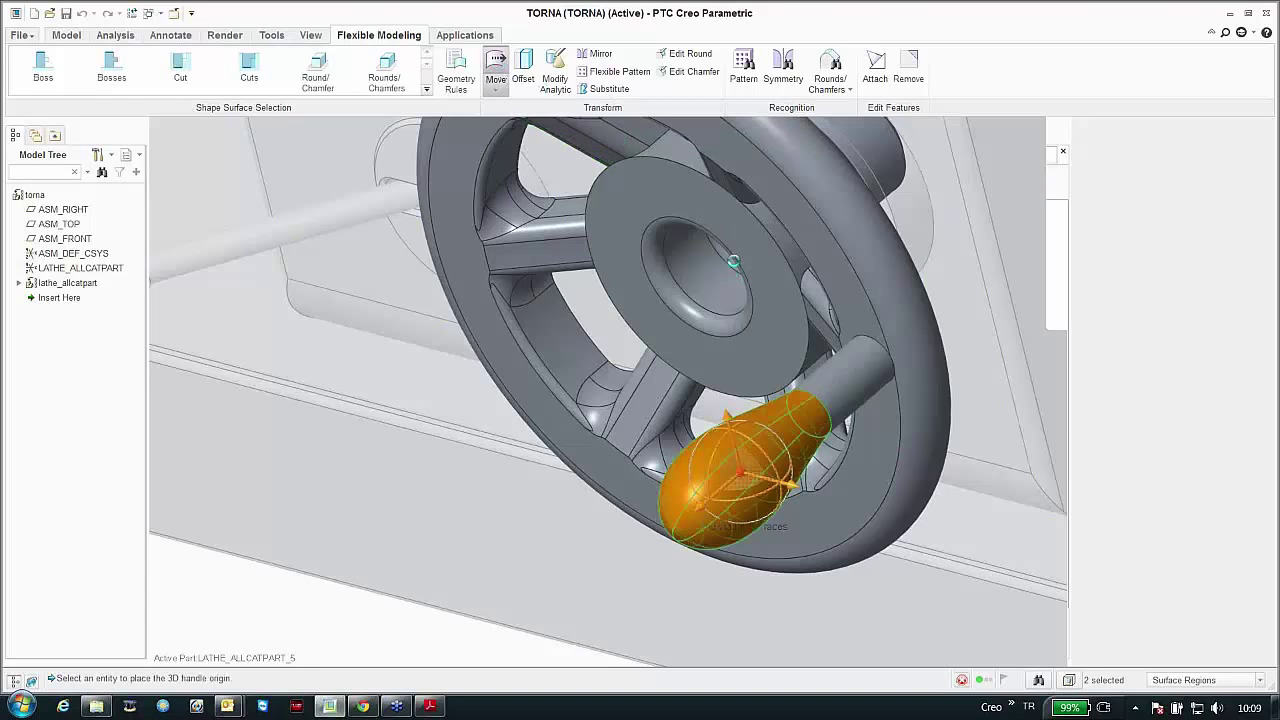
left_click(761, 337)
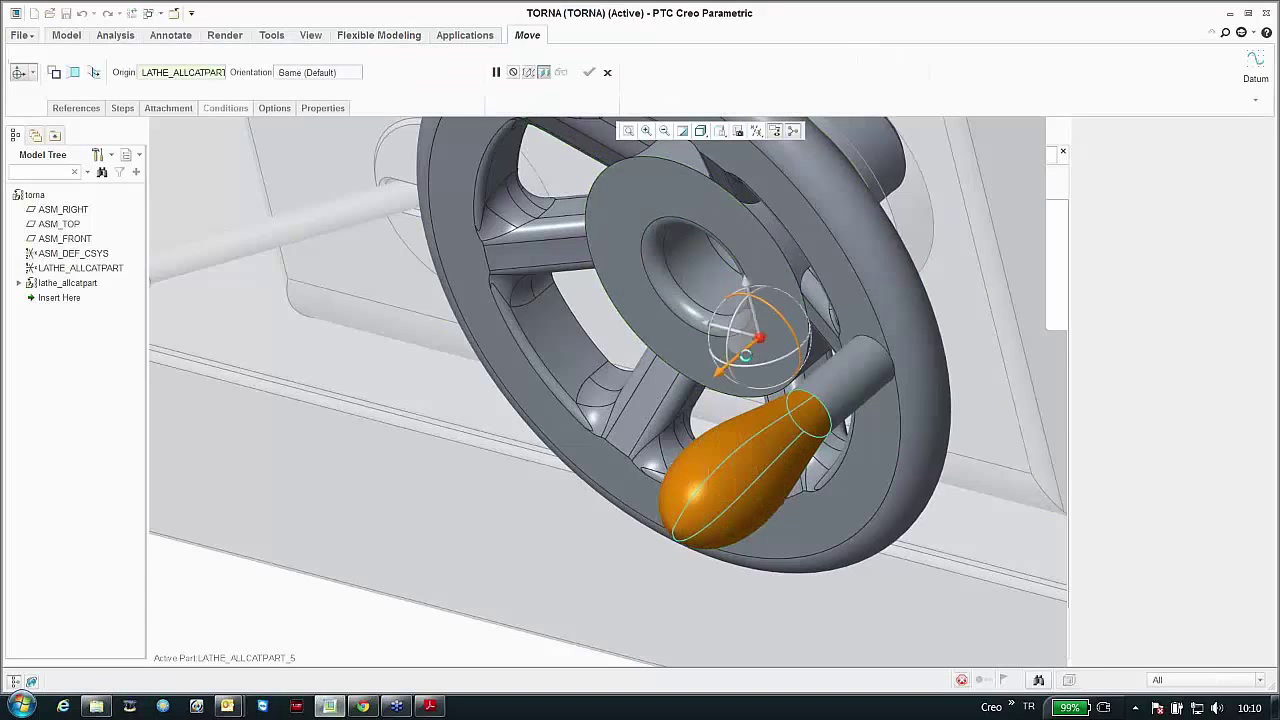
left_click_drag(733, 367, 776, 370)
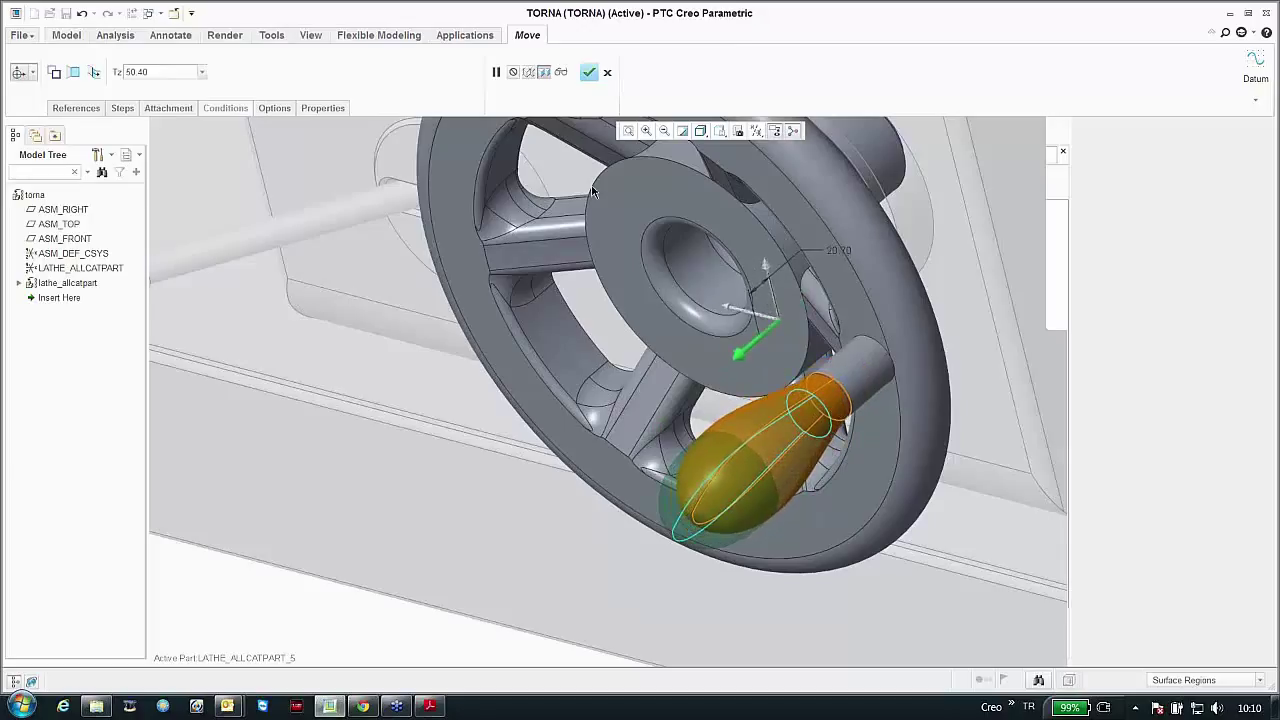
left_click(589, 72)
Step: Modify the cylindrical bore in the handwheel's hub as an analytic surface, setting its radius to 30
scroll(650, 360, "down", 3)
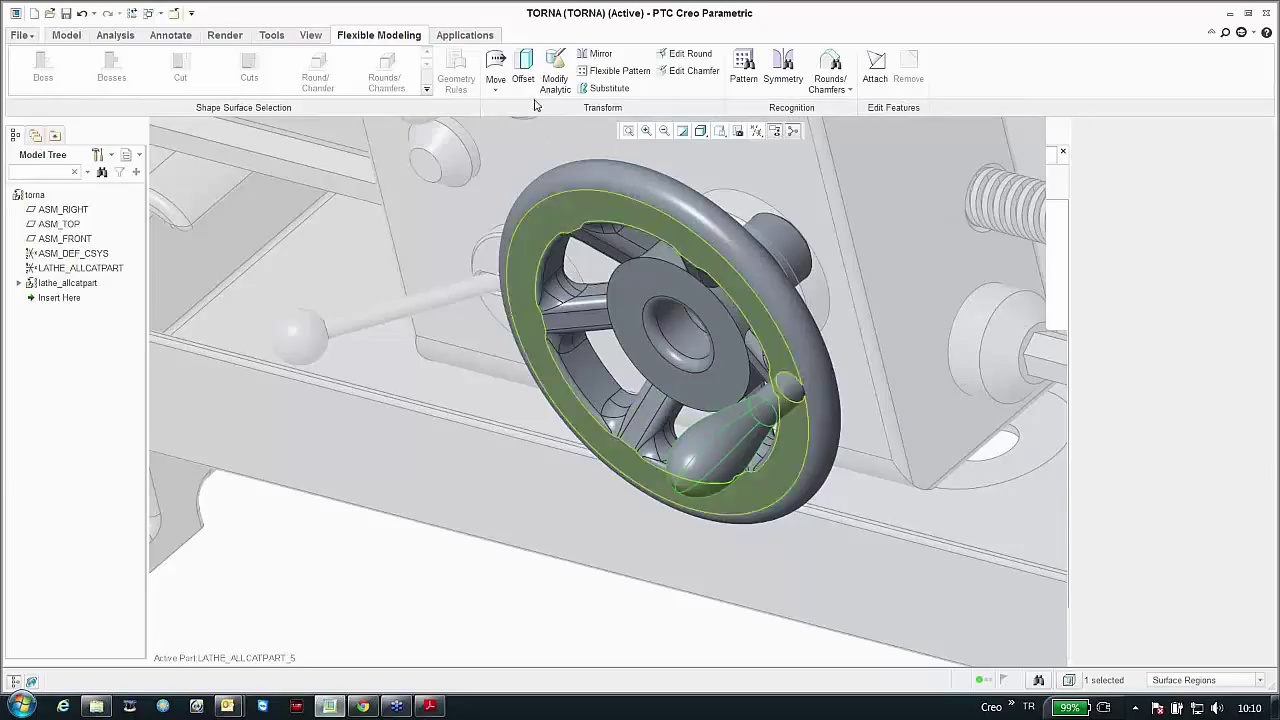
left_click(555, 74)
scroll(690, 340, "up", 3)
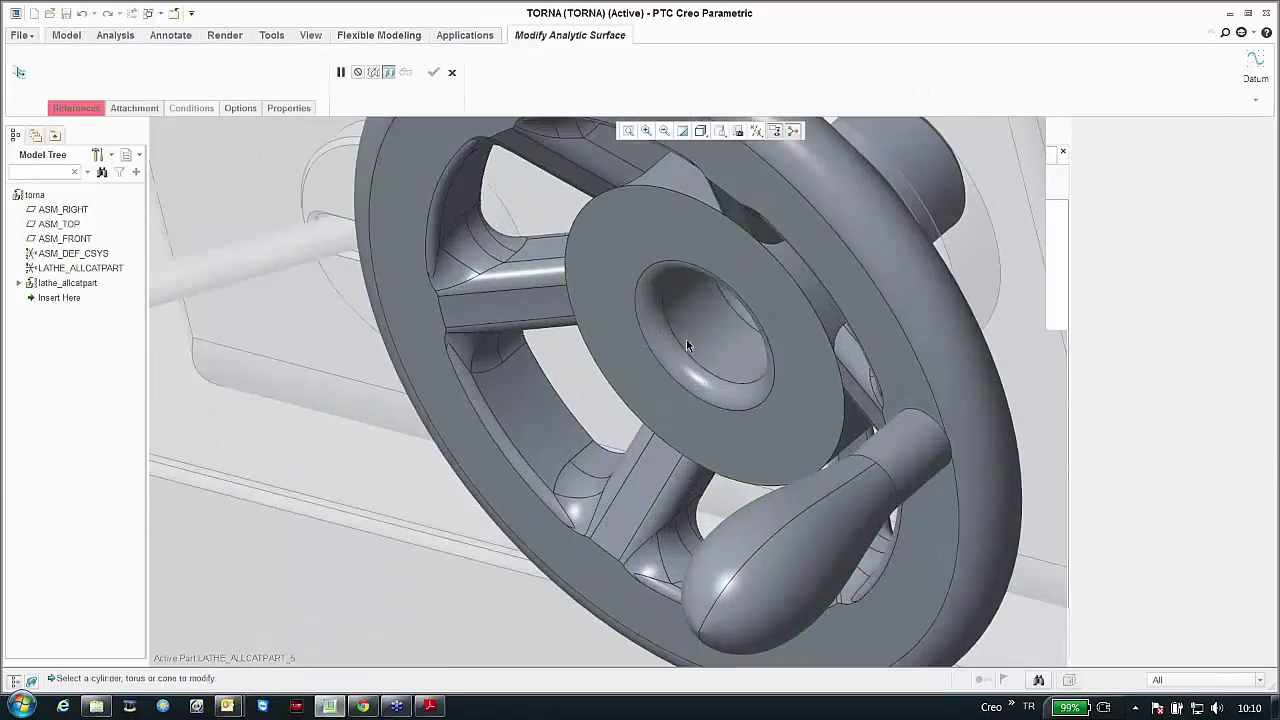
left_click(698, 345)
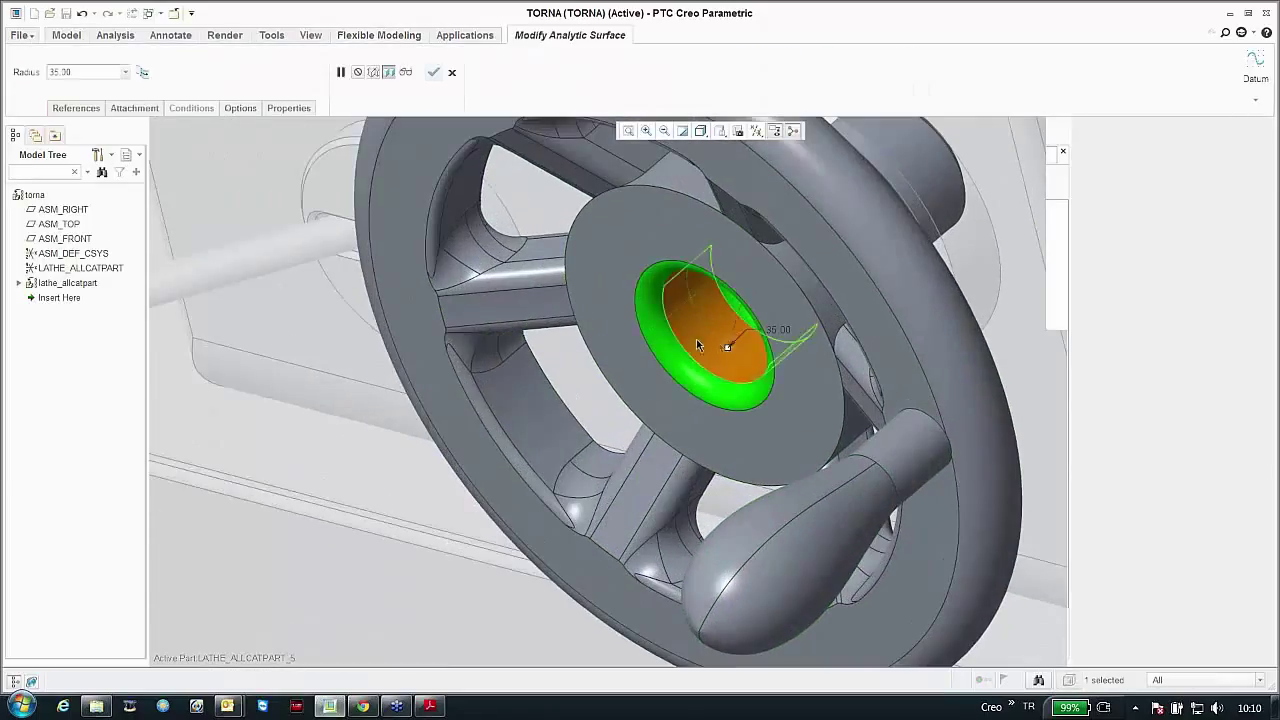
double_click(775, 329)
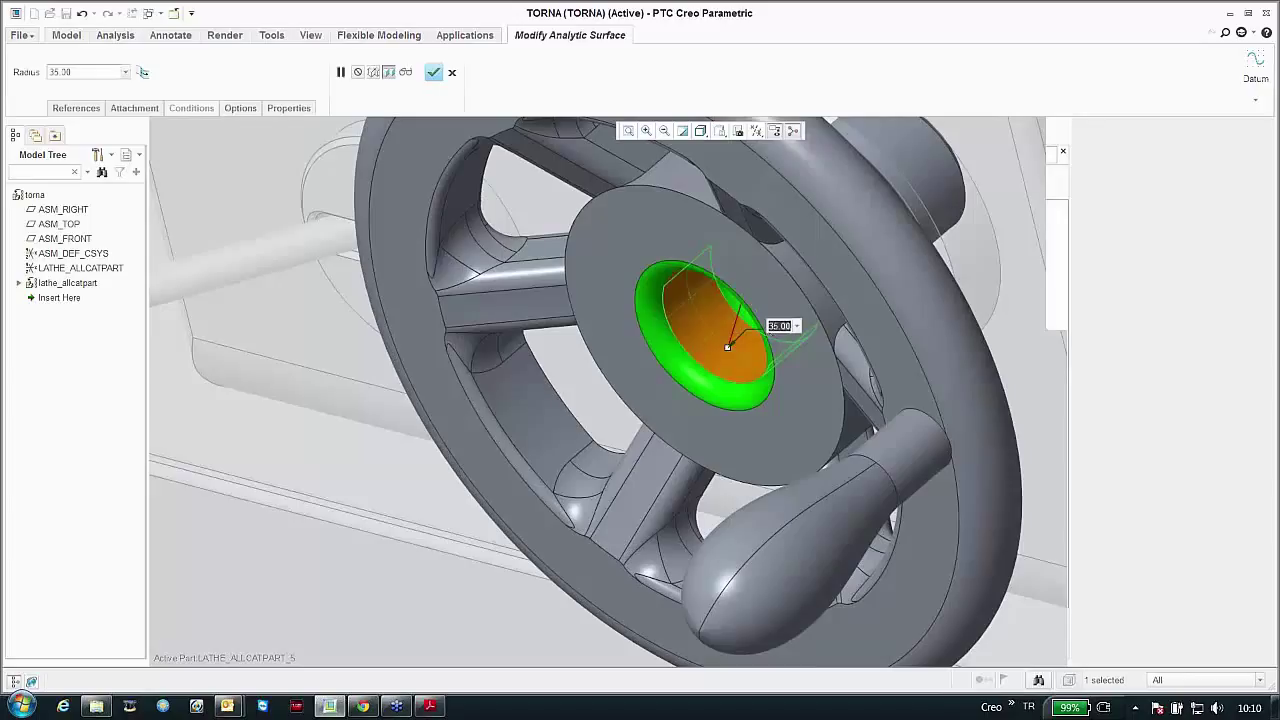
type("30")
key("Return")
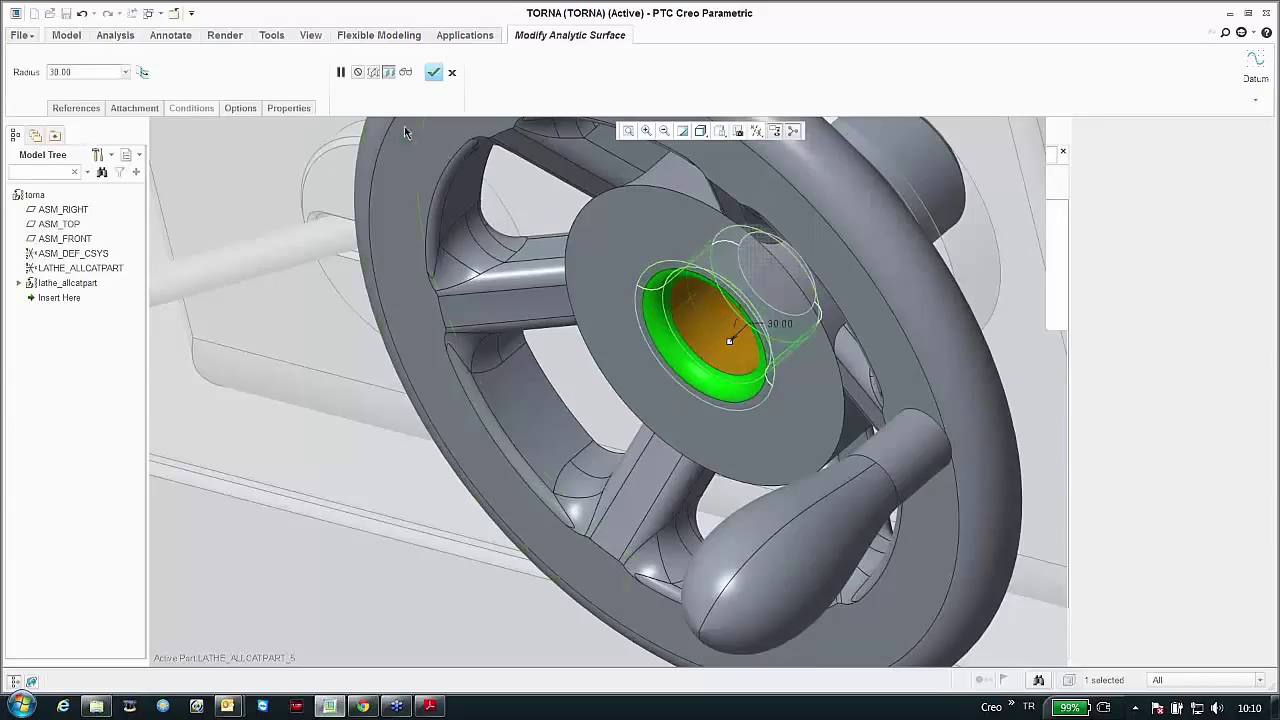
left_click(433, 72)
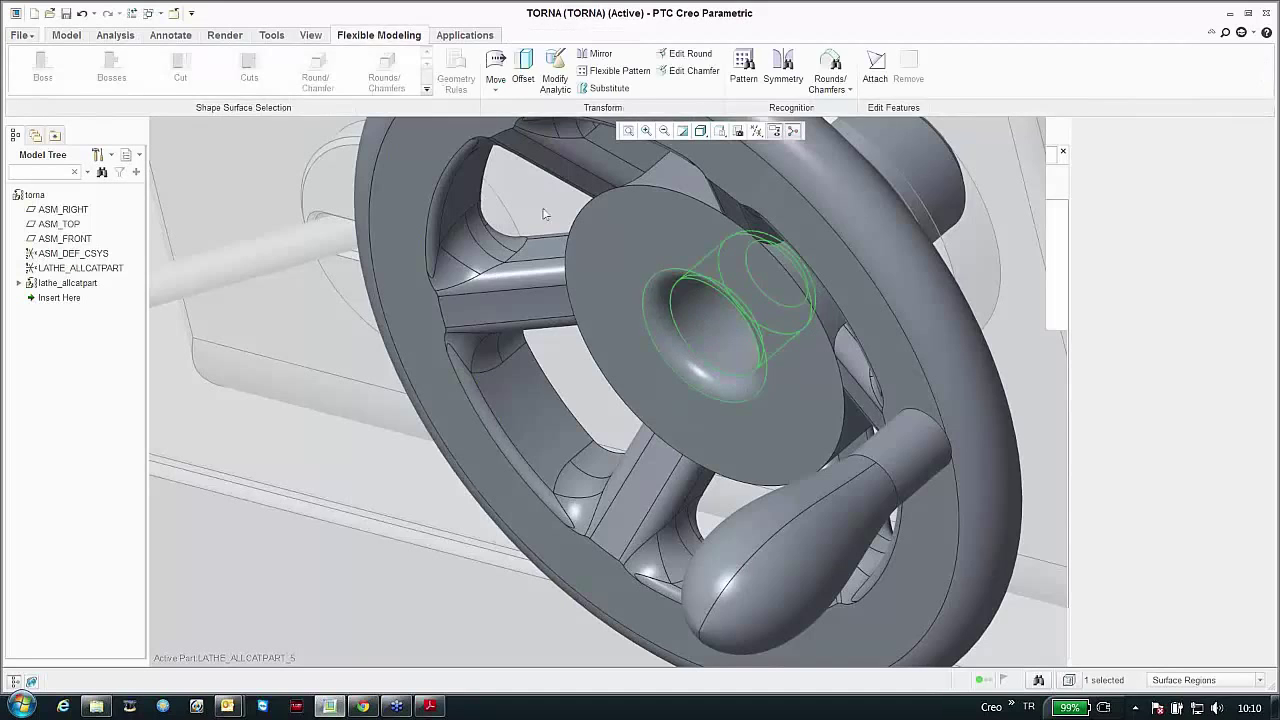
scroll(565, 345, "down", 5)
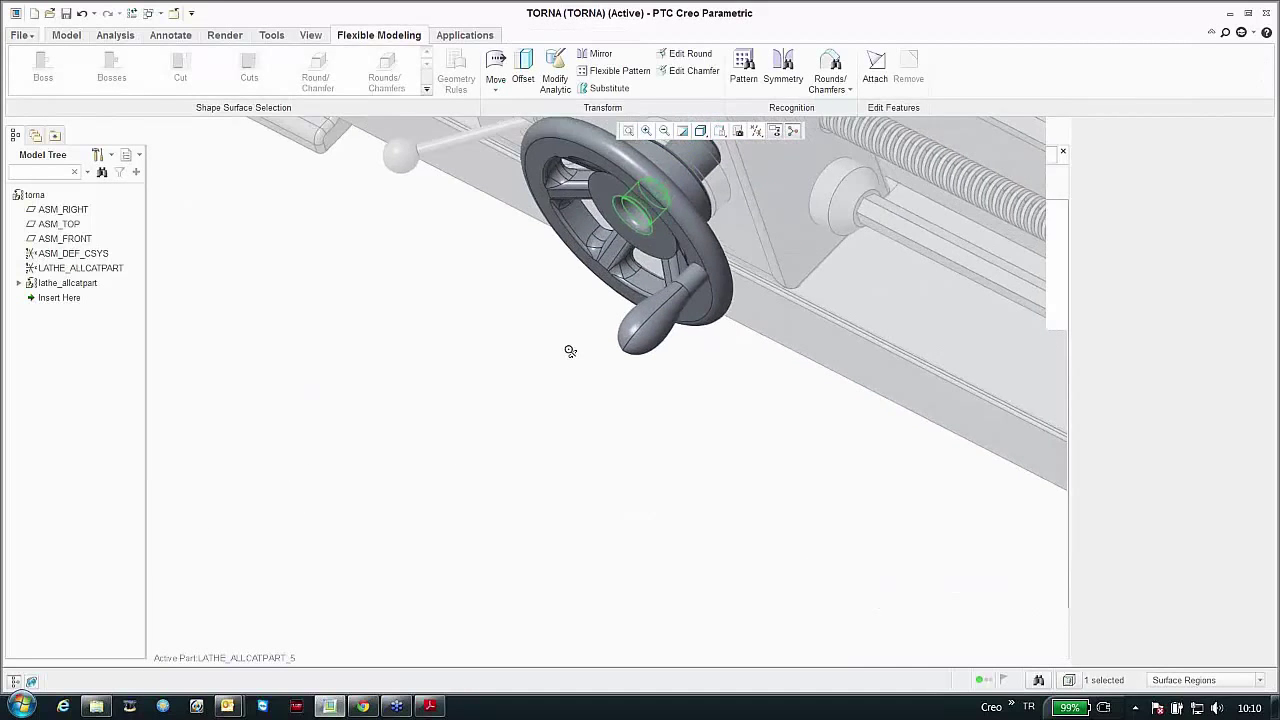
middle_click_drag(570, 351, 553, 358)
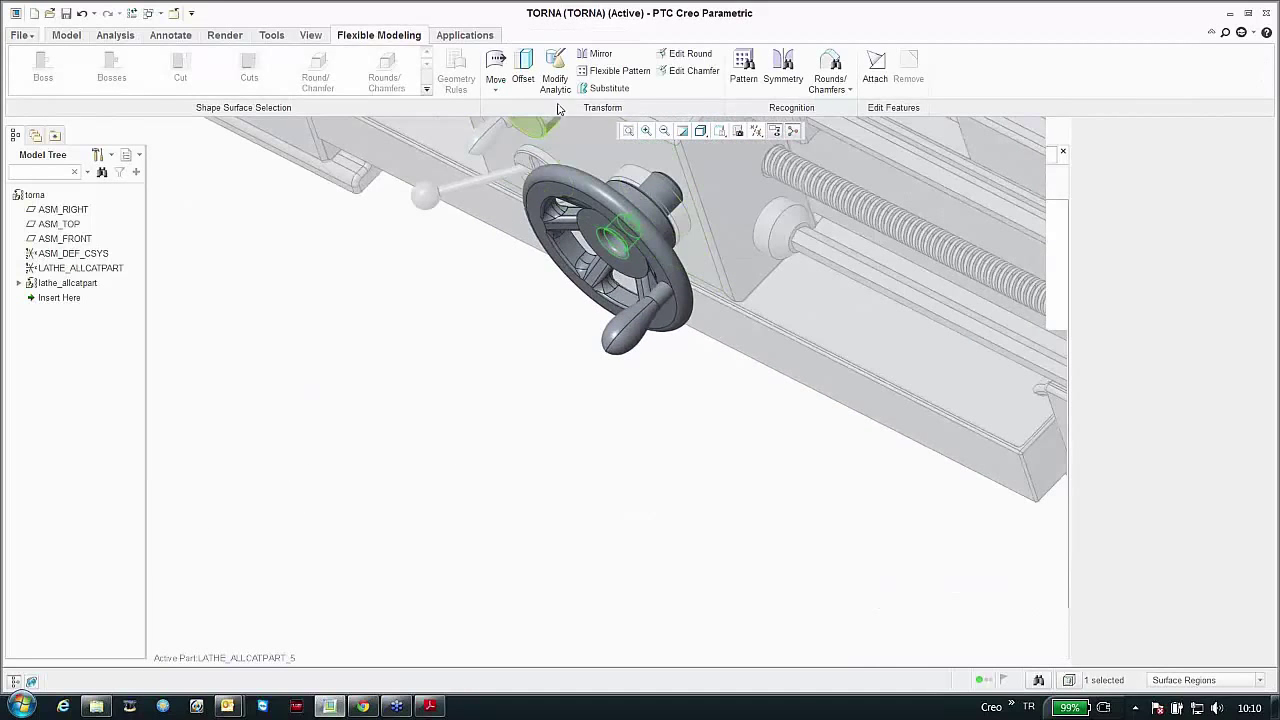
left_click(688, 54)
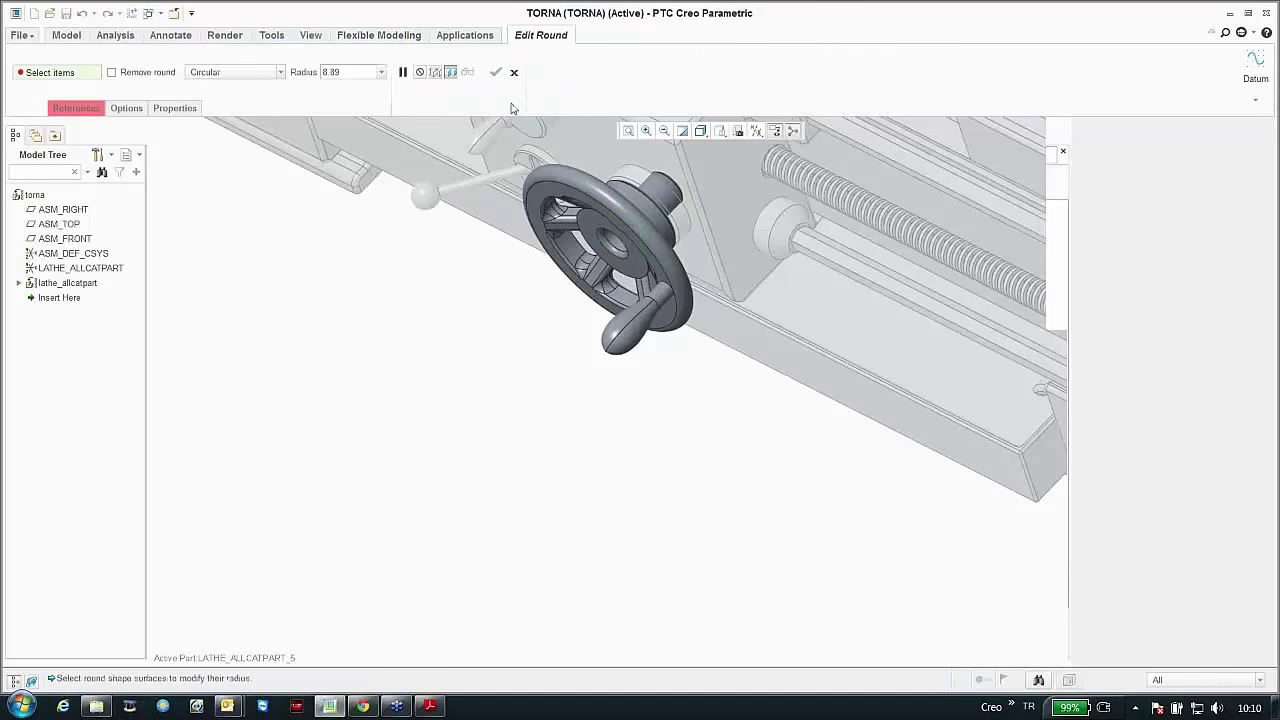
left_click(514, 72)
Step: Set the selection filter to Smart and activate the tailstock part within the lathe assembly
scroll(523, 290, "up", 5)
left_click(437, 277)
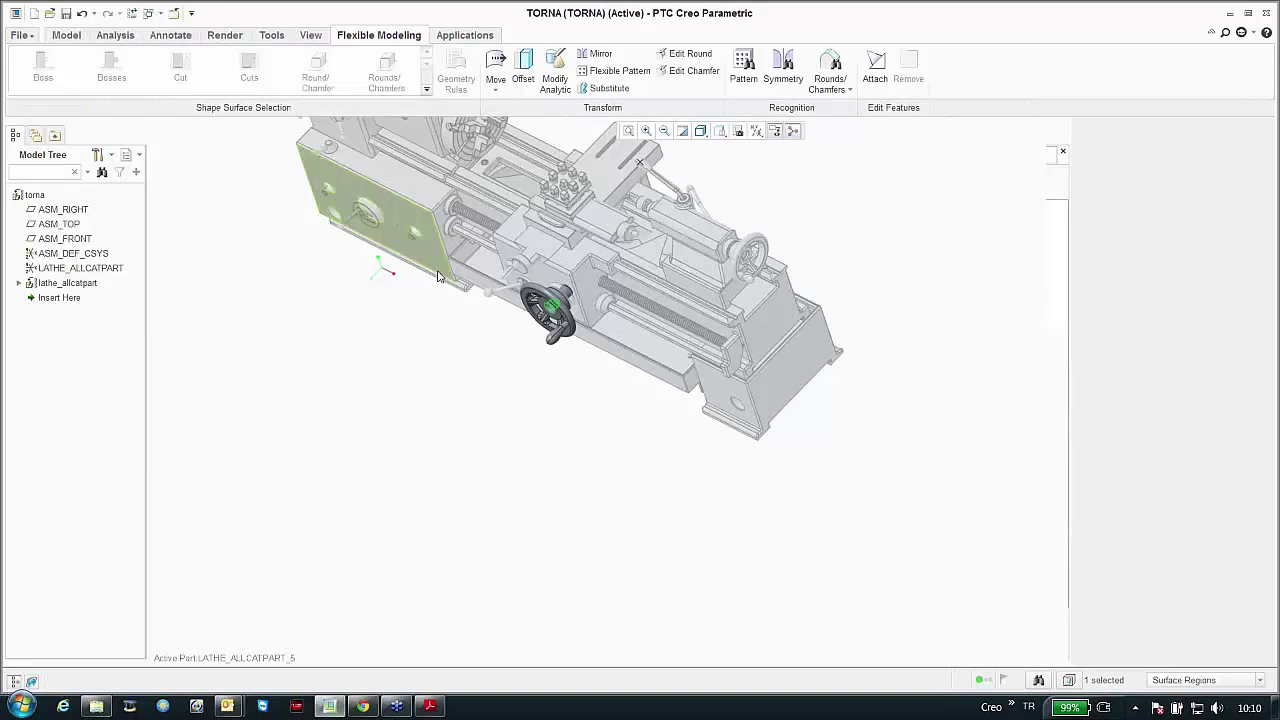
middle_click_drag(437, 277, 443, 420)
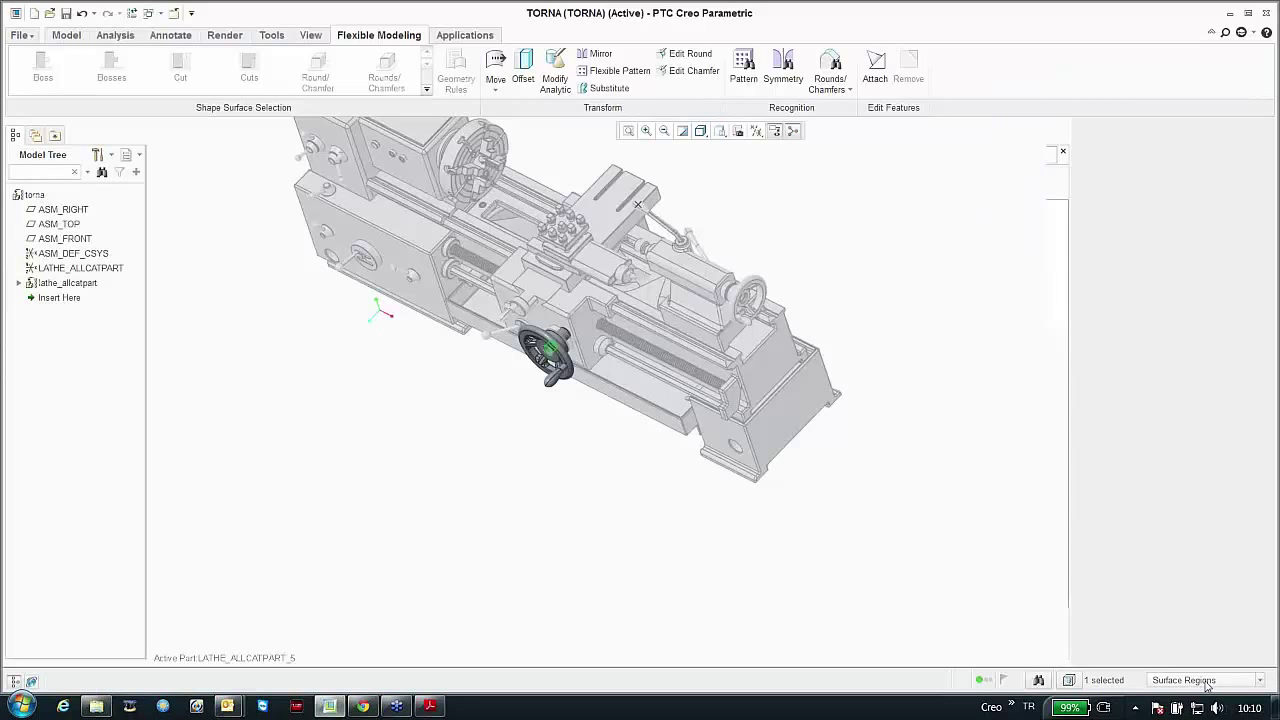
left_click(1207, 680)
left_click(1175, 582)
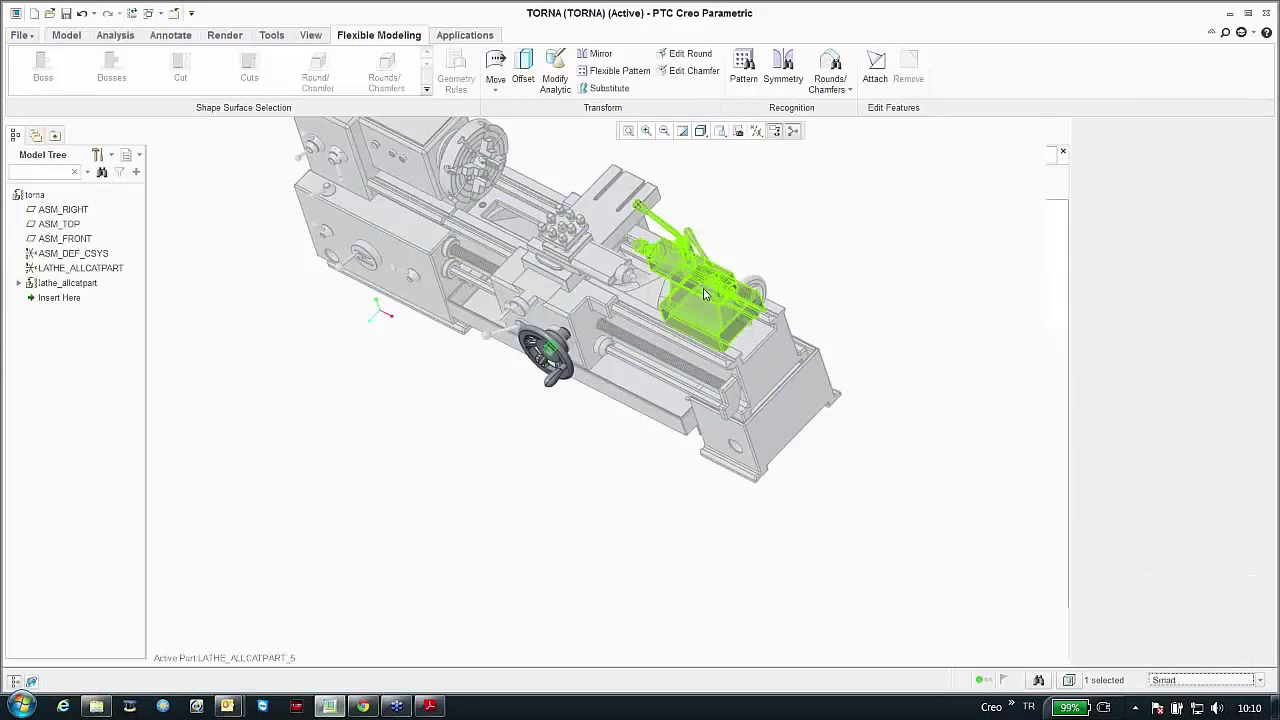
scroll(700, 293, "down", 5)
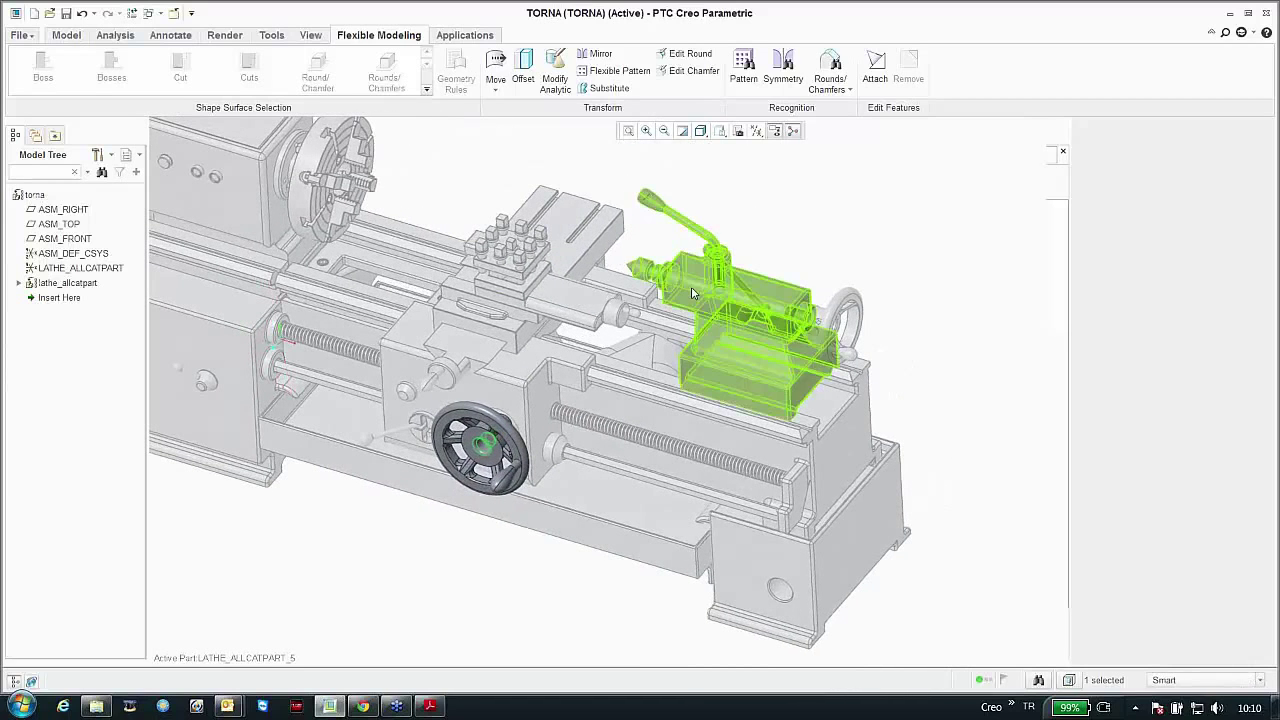
left_click(692, 293)
right_click(774, 228)
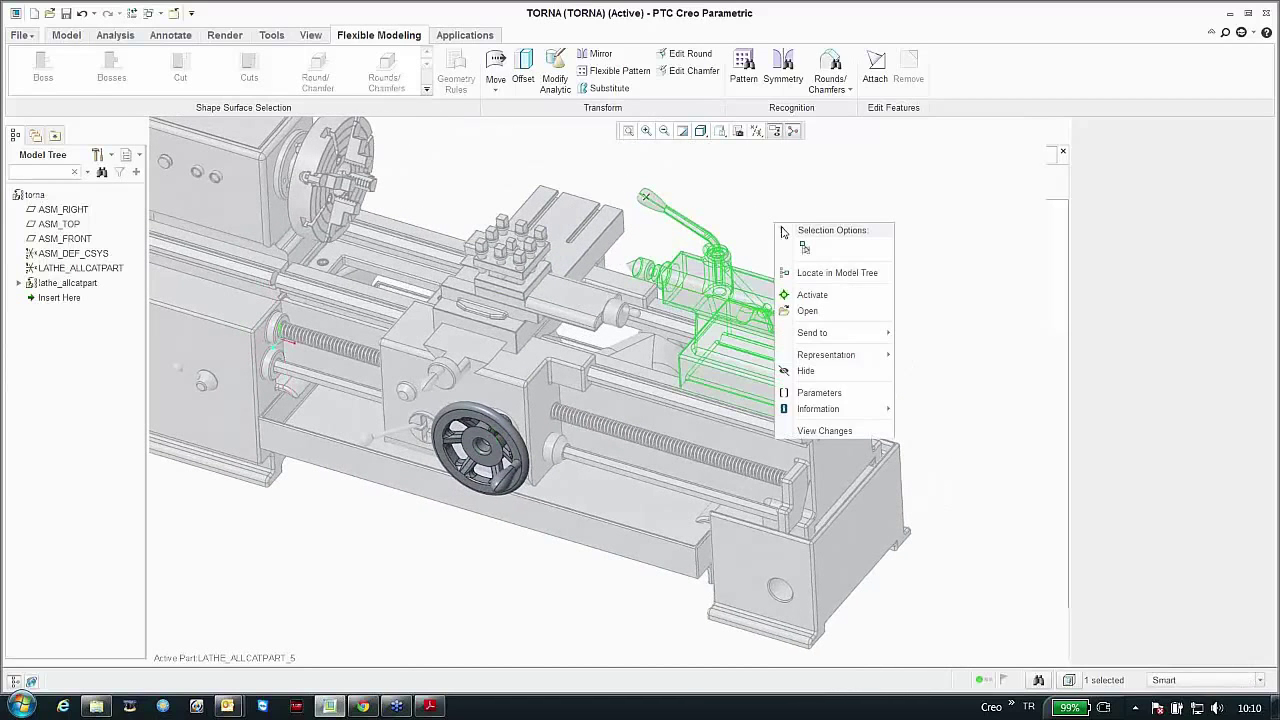
left_click(812, 295)
Step: Limit selection to Surface Regions and select the narrow ring face around the tailstock center's point together with its cone
middle_click_drag(790, 300, 686, 434, "shift")
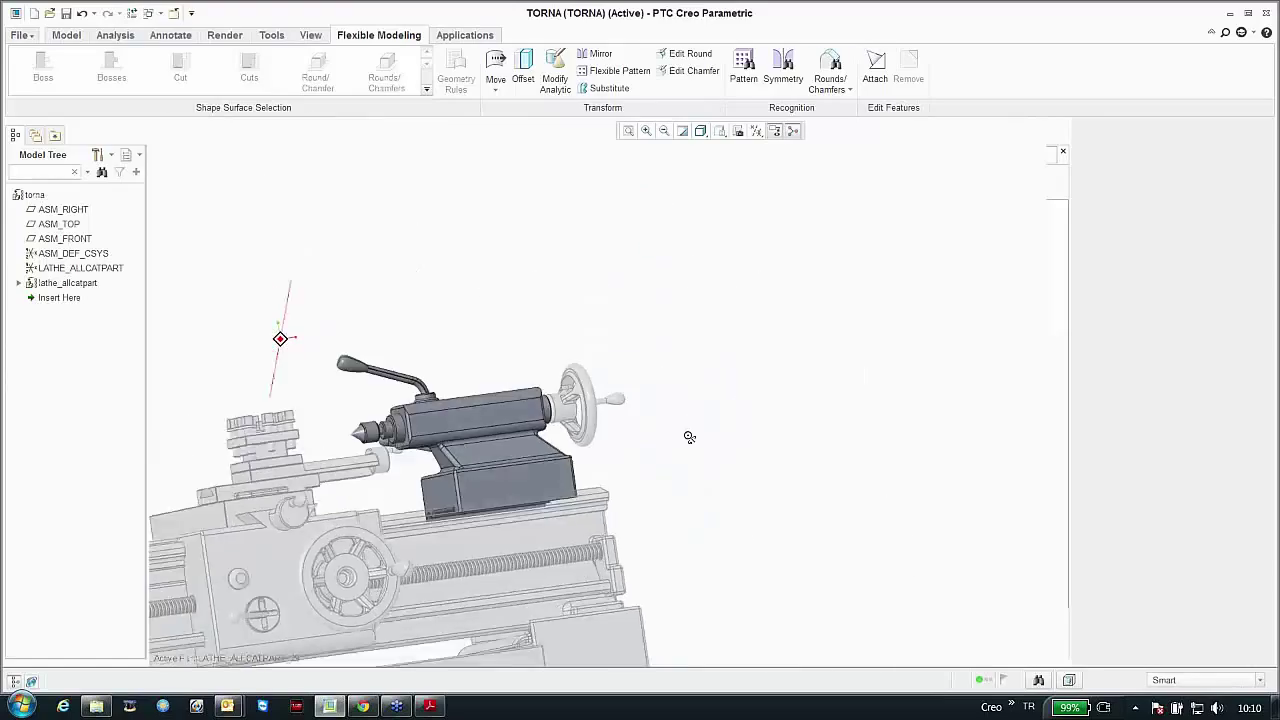
scroll(780, 429, "up", 2)
scroll(665, 298, "down", 10)
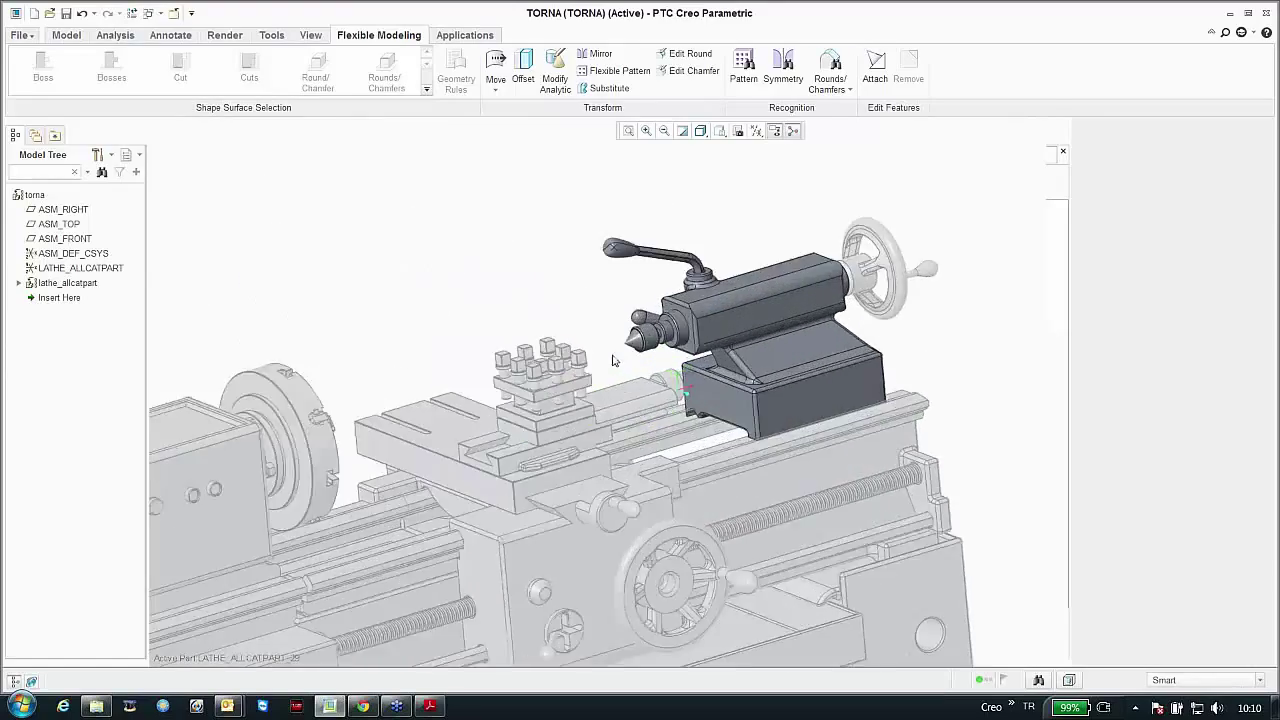
scroll(665, 298, "up", 4)
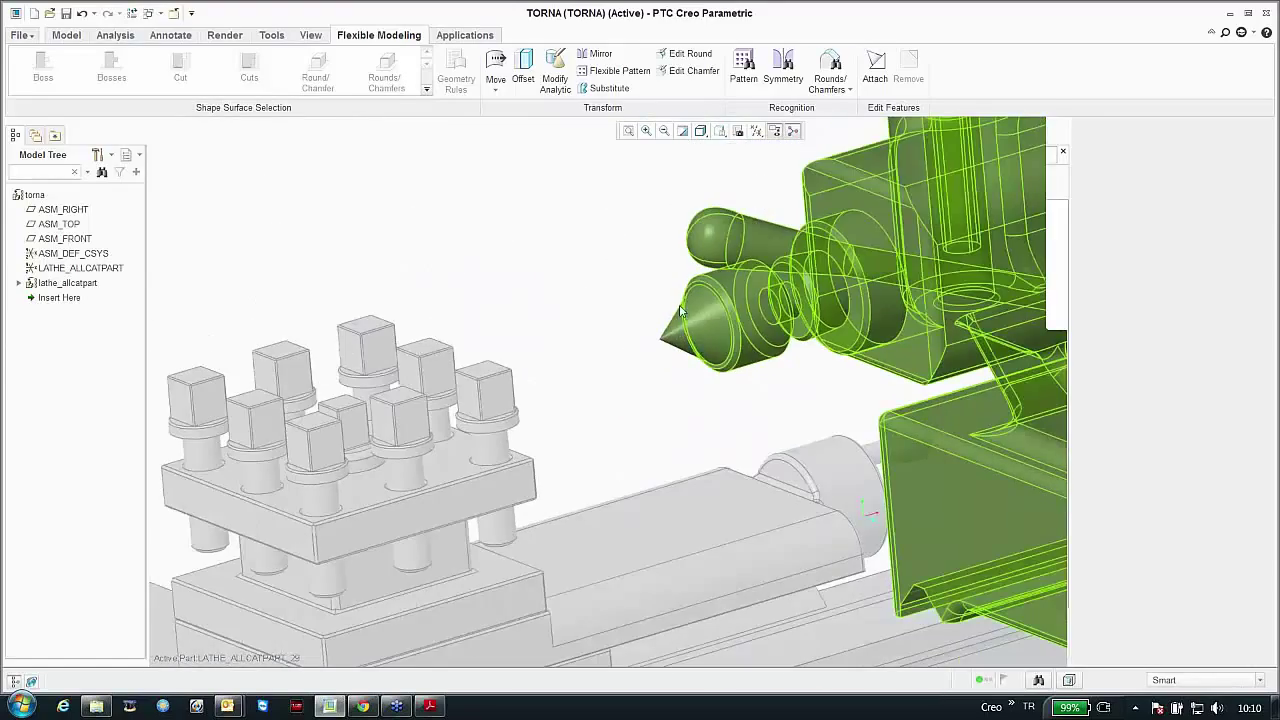
left_click(1168, 680)
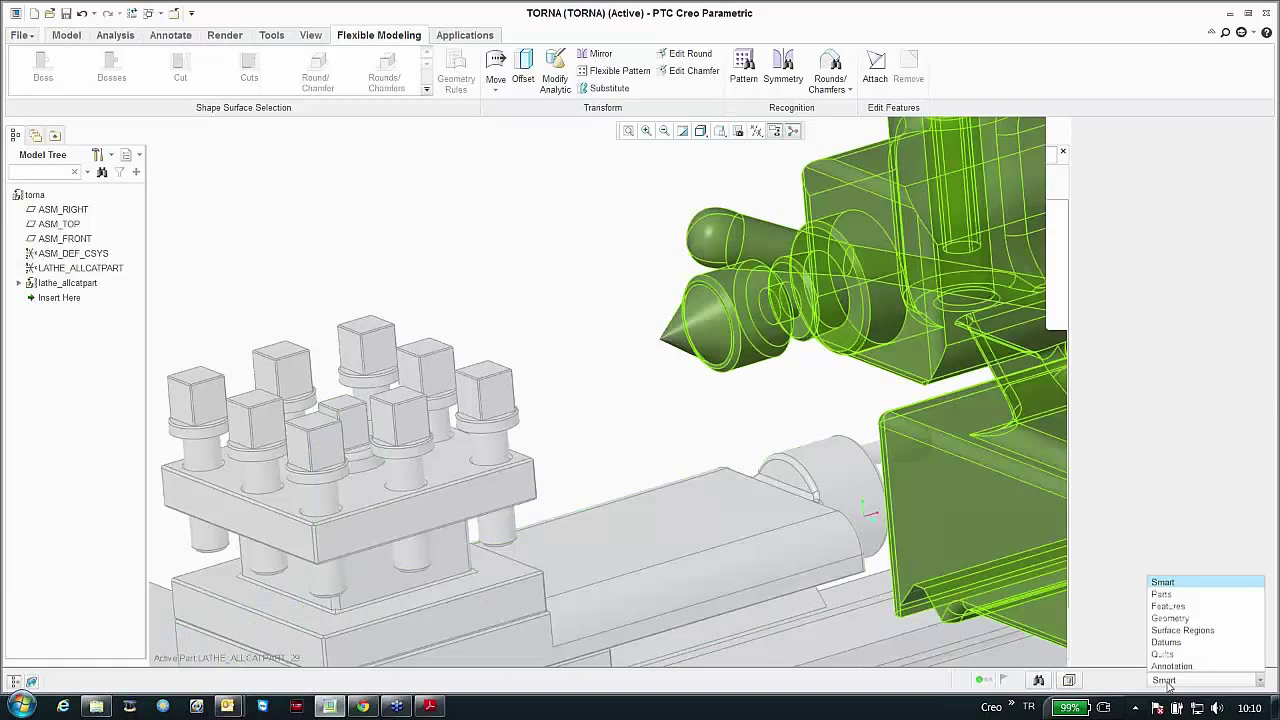
left_click(1182, 630)
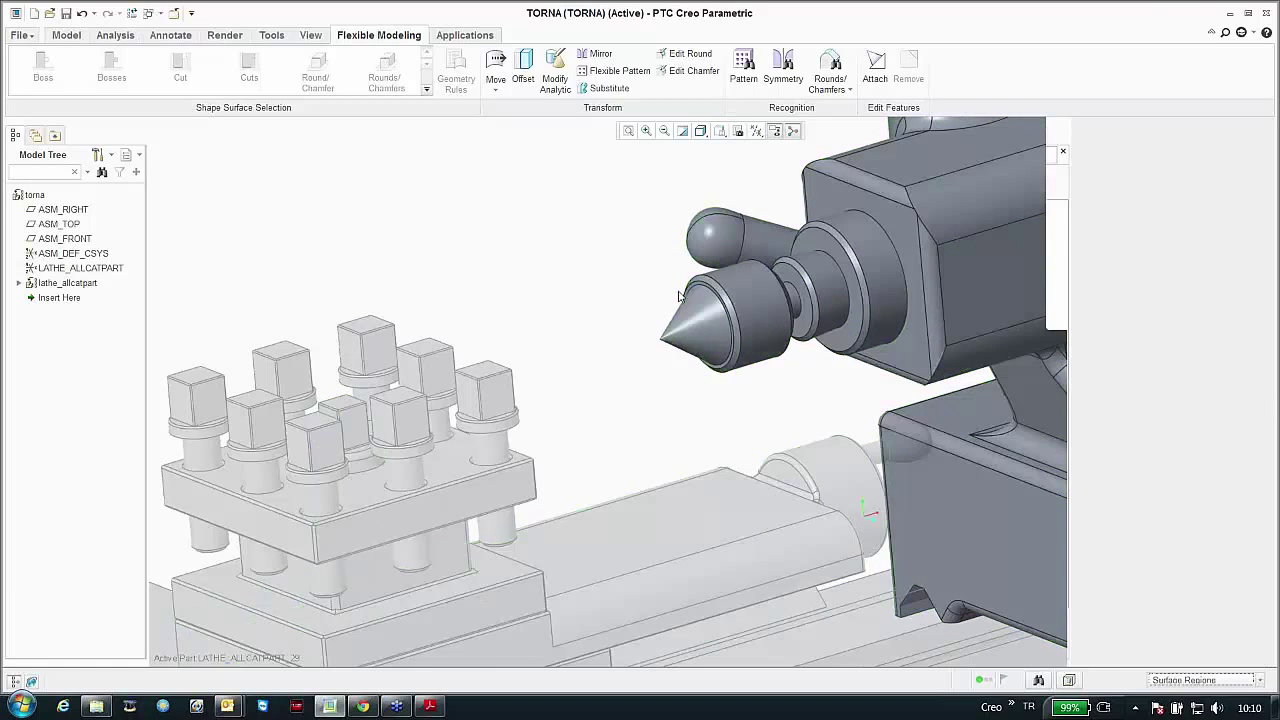
scroll(738, 297, "down", 5)
left_click(742, 261)
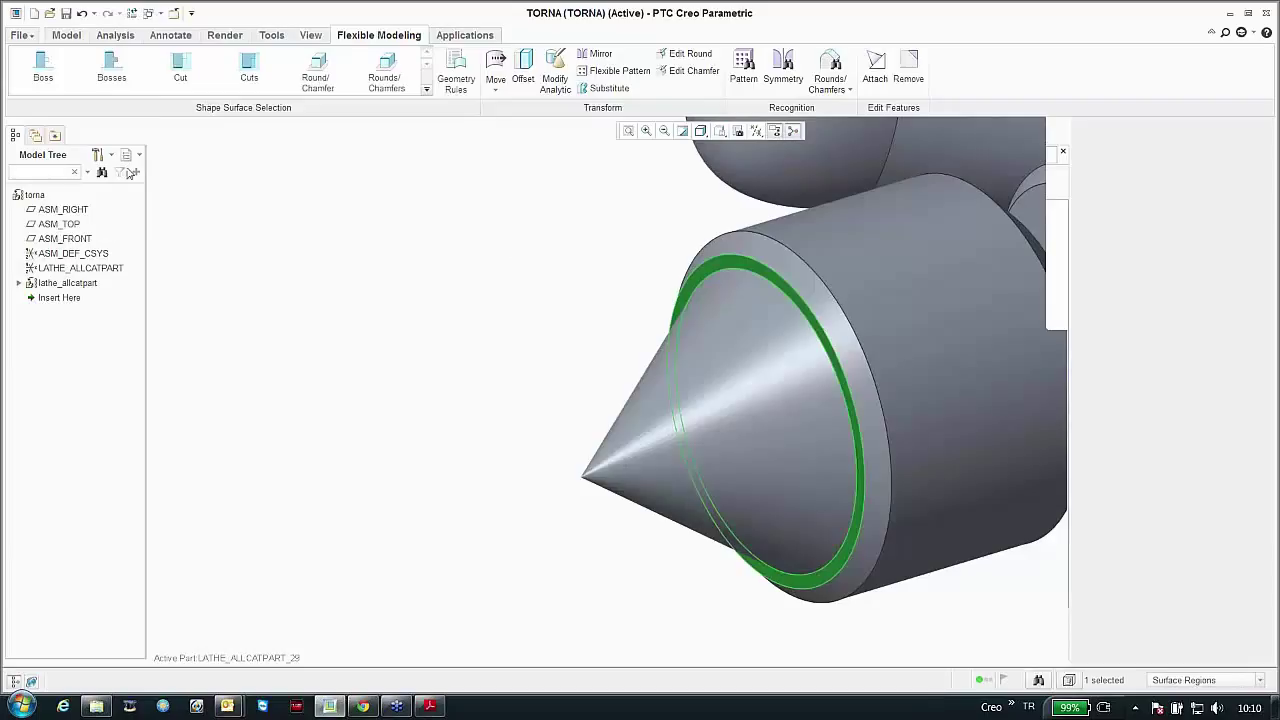
left_click(176, 78)
Step: Add both halves of the front chamfer on the tailstock center's cylinder to the selection and dismiss the e-mail notification
scroll(434, 317, "up", 2)
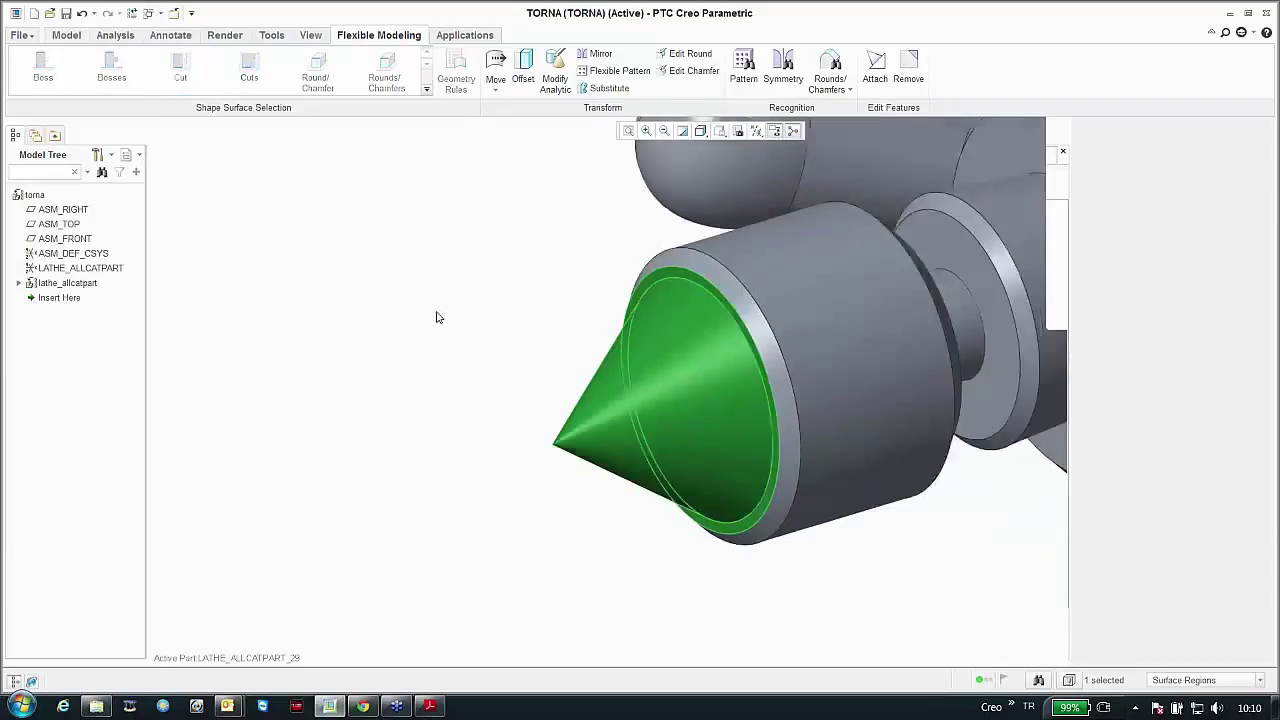
middle_click_drag(434, 317, 694, 297)
left_click(667, 288, "ctrl")
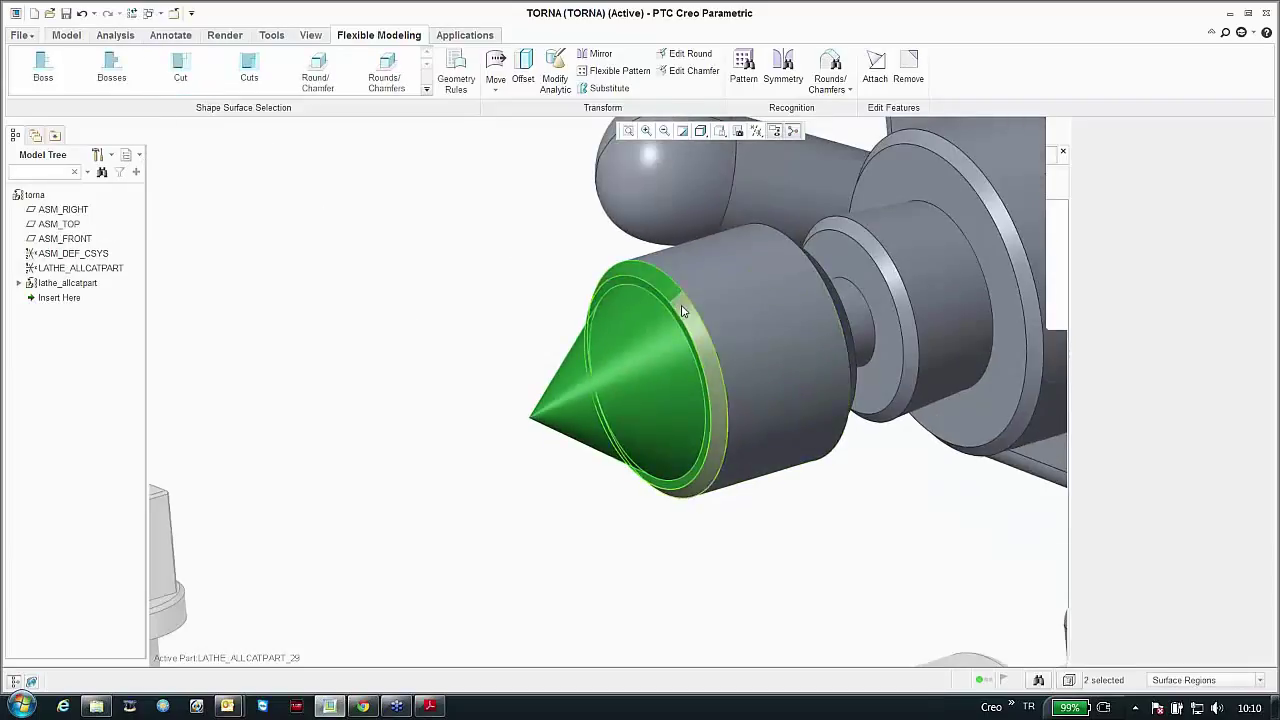
left_click(688, 312, "ctrl")
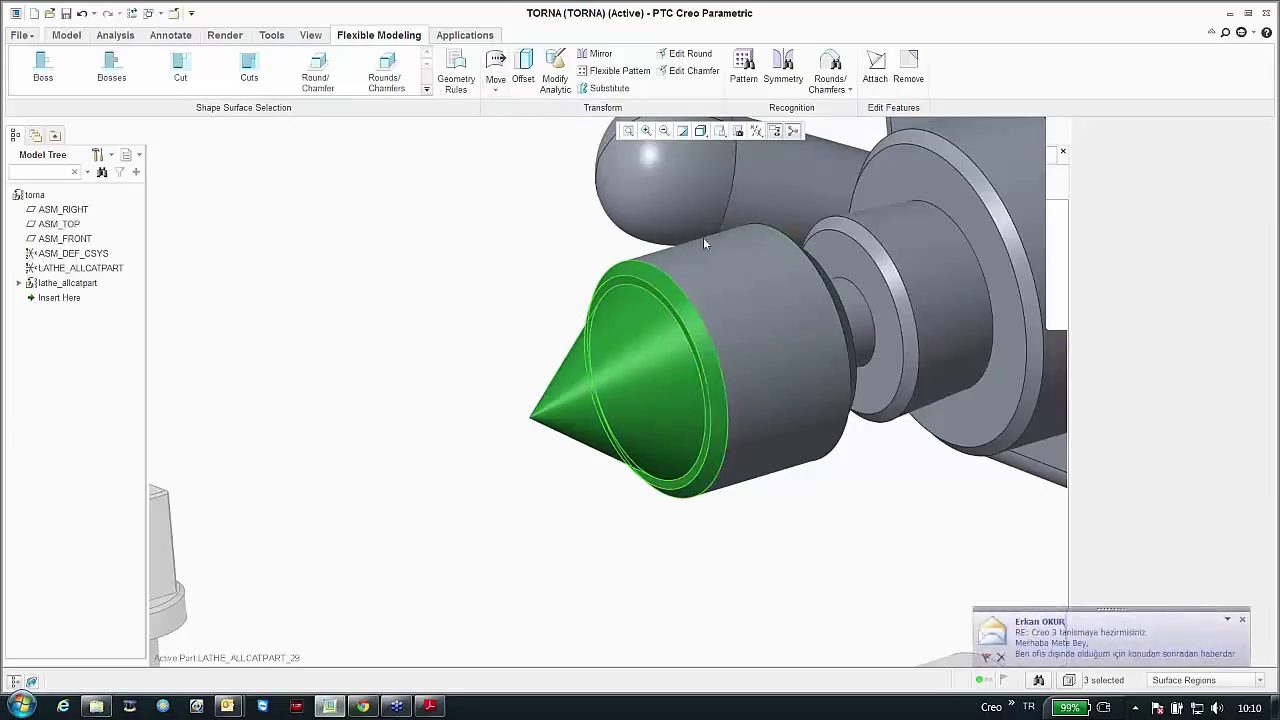
left_click(1242, 619)
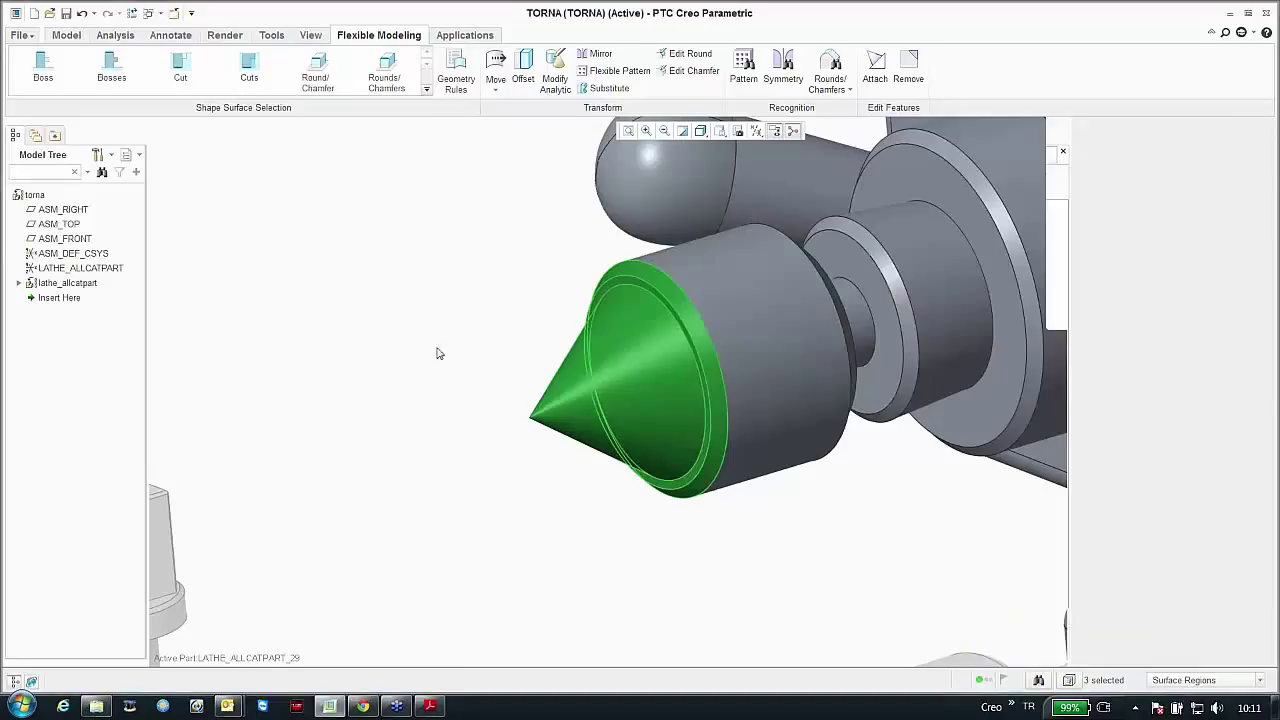
Step: Move the selected tip surfaces back about 9.6 along their axis, with the dragger's origin on the small collar behind the tip
left_click(495, 70)
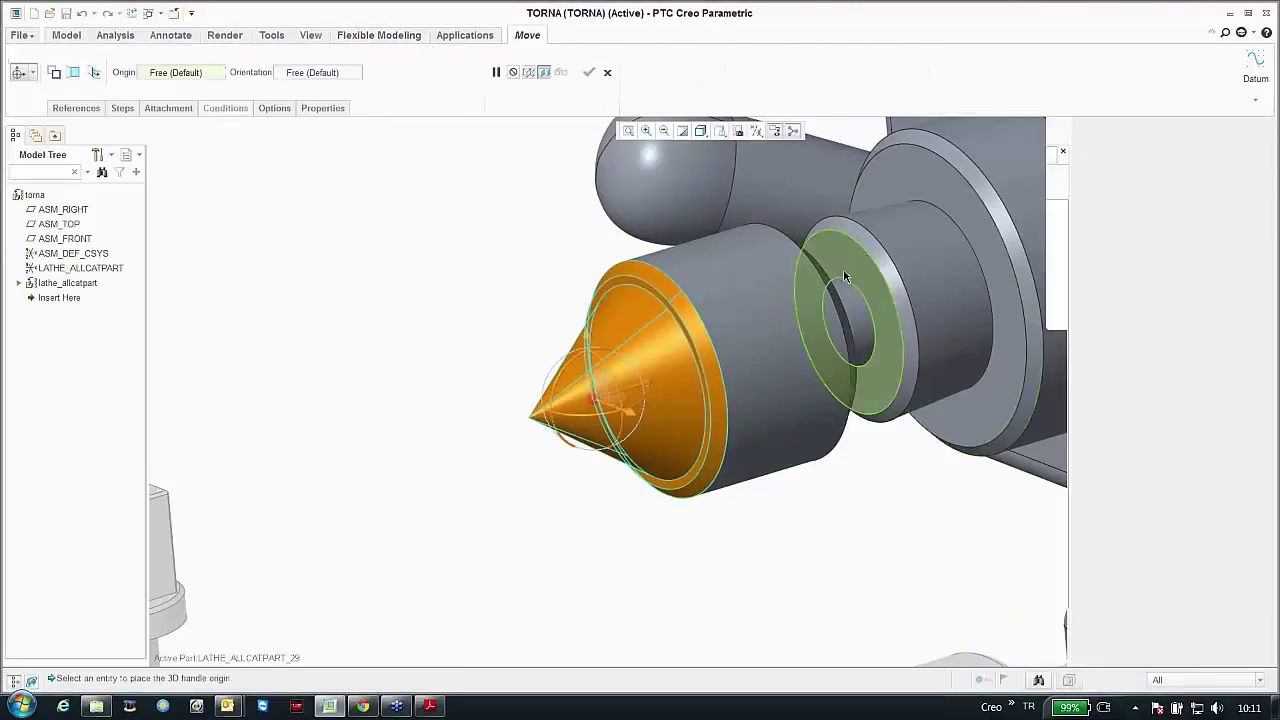
scroll(843, 268, "up", 2)
left_click(820, 237)
scroll(783, 277, "down", 2)
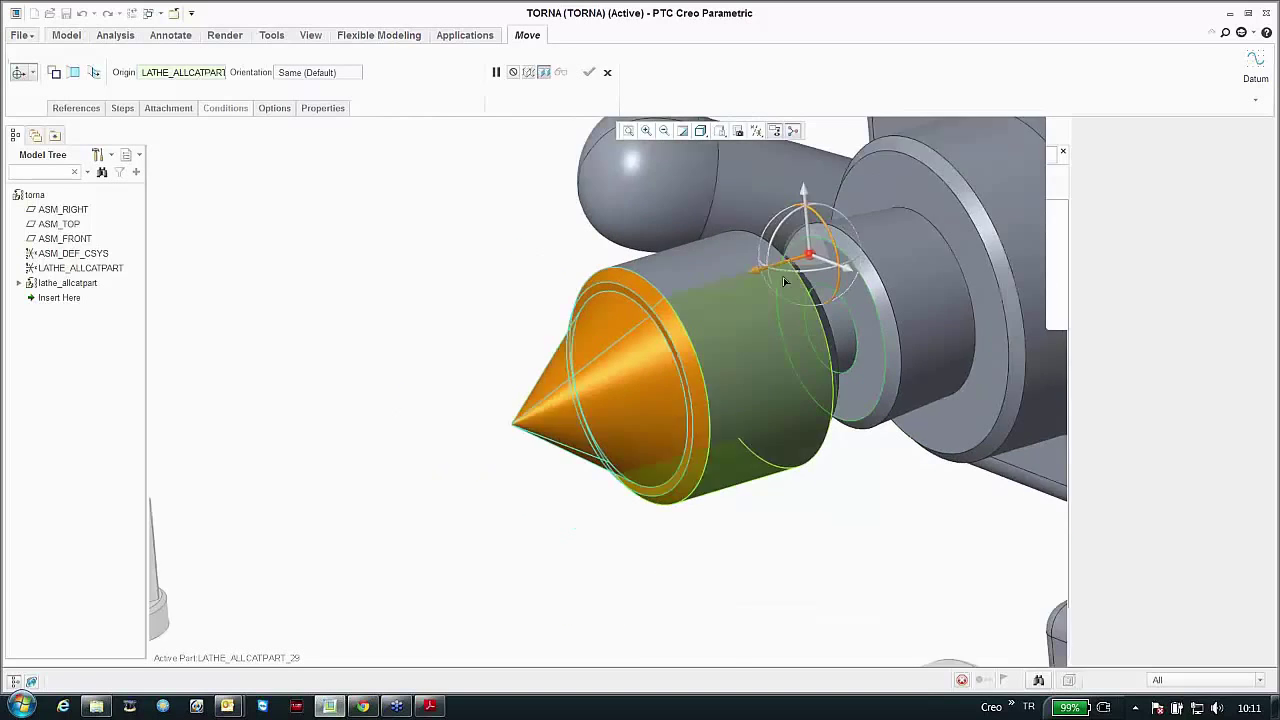
scroll(783, 277, "down", 1)
left_click_drag(783, 277, 800, 300)
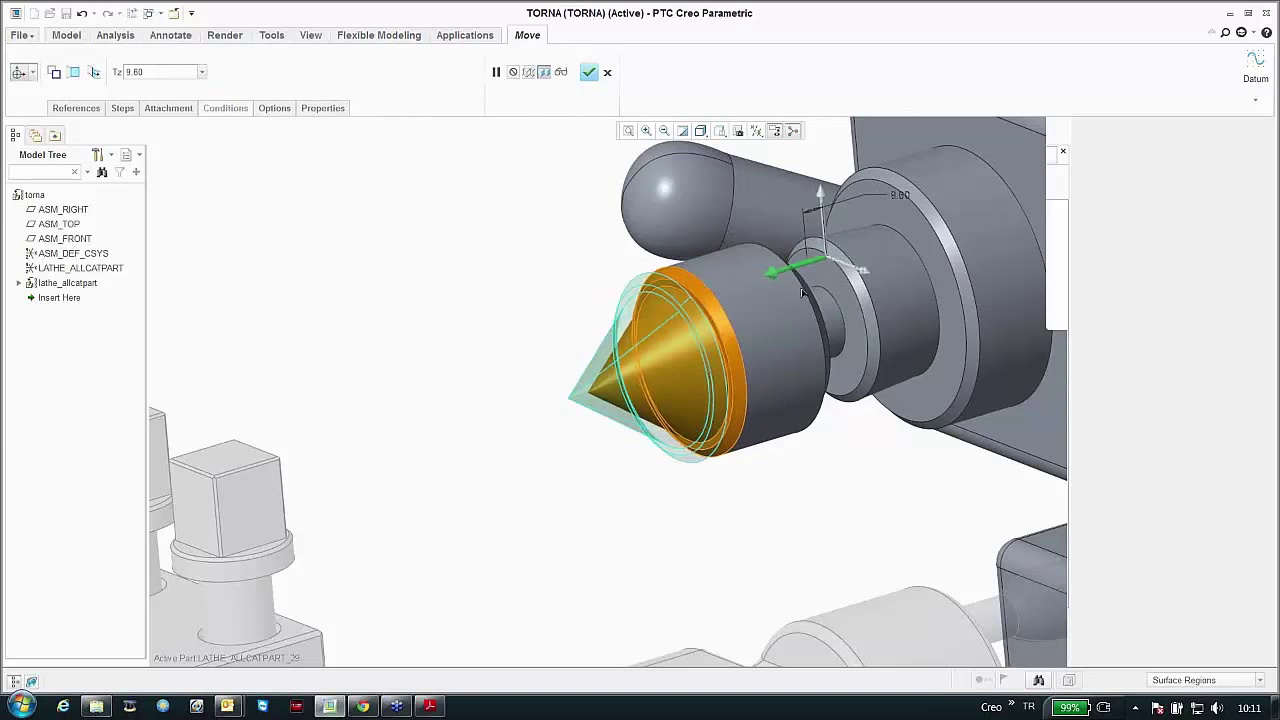
left_click(590, 75)
Step: Recognize and tag the front chamfer on the small collar behind the tailstock center's tip as a chamfer
middle_click_drag(534, 217, 551, 90)
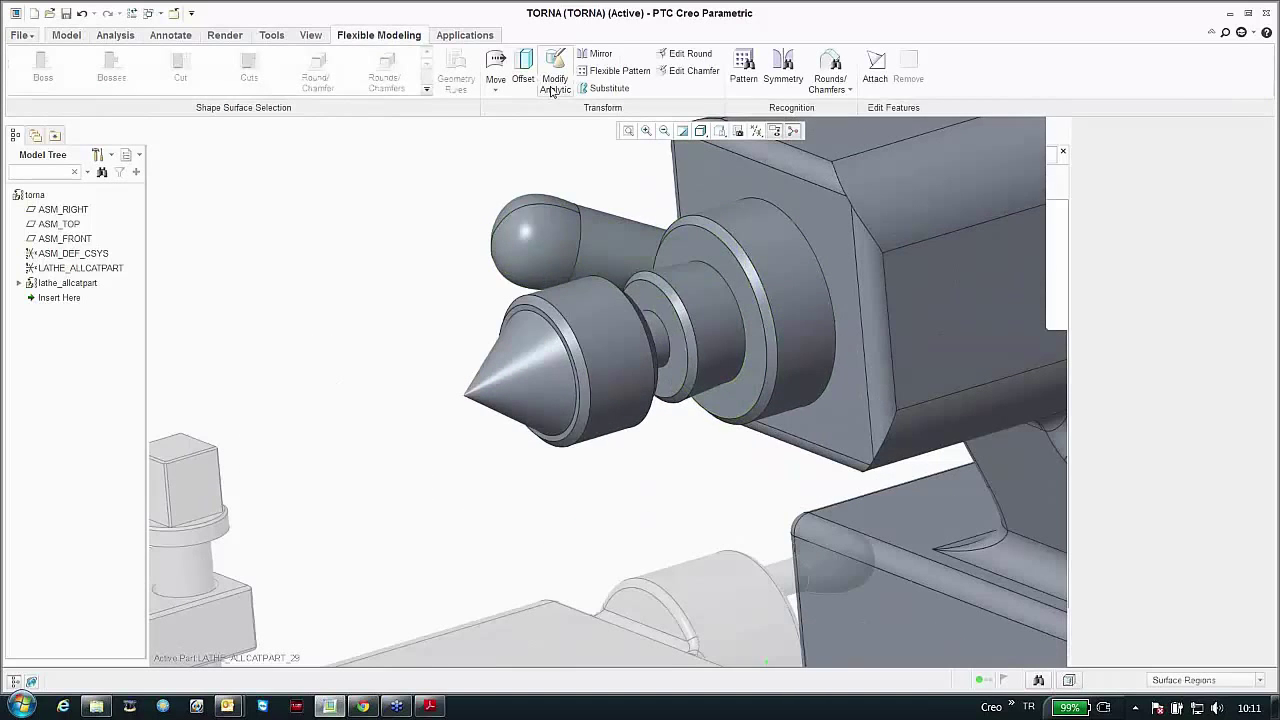
left_click(848, 90)
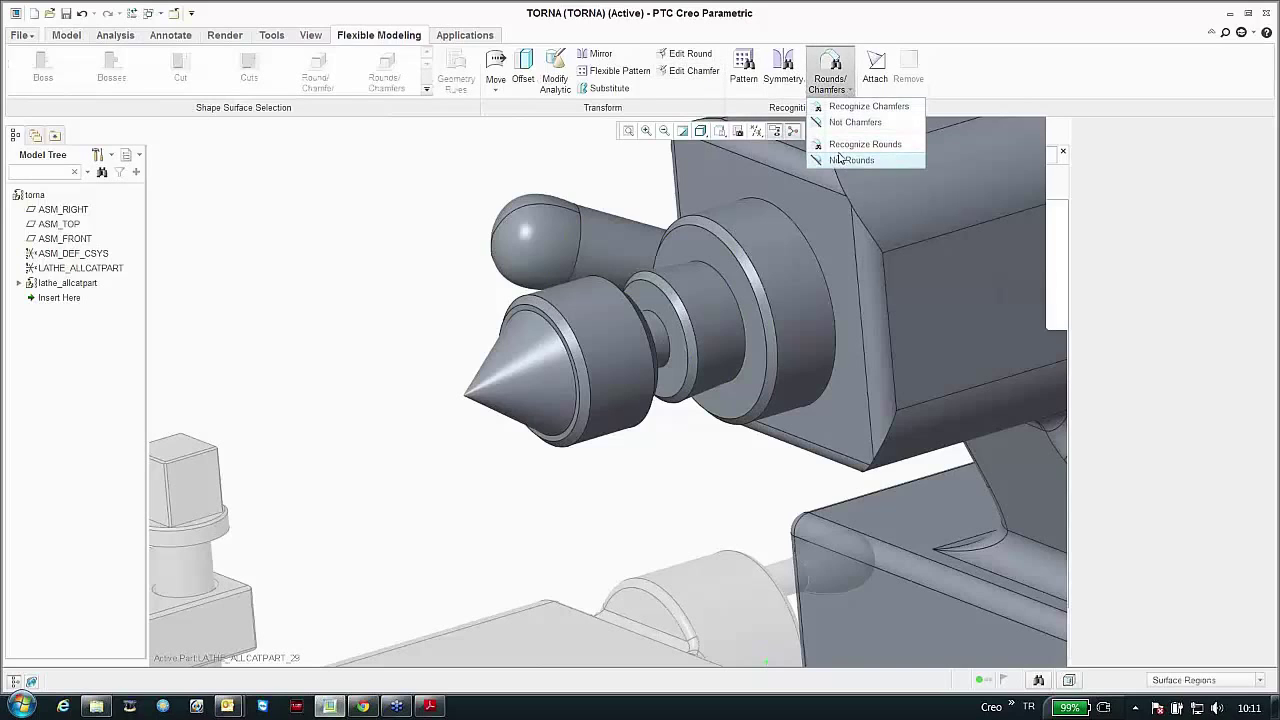
left_click(862, 106)
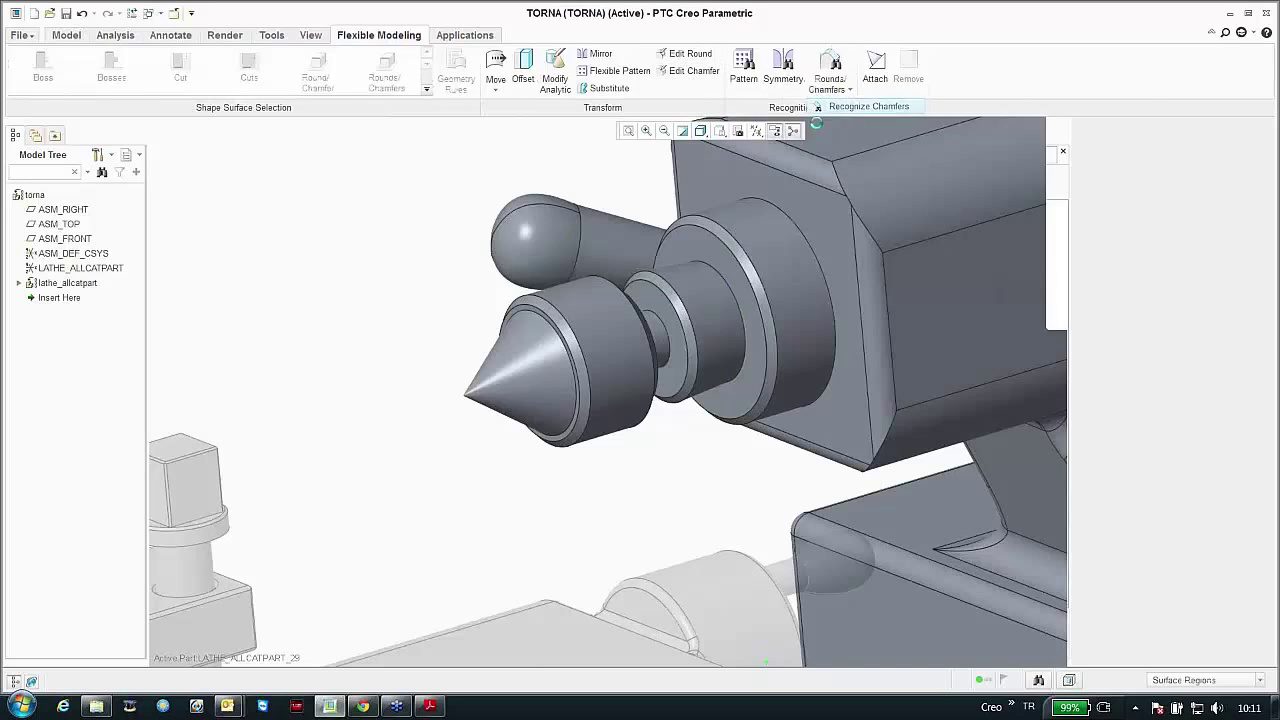
left_click(674, 293)
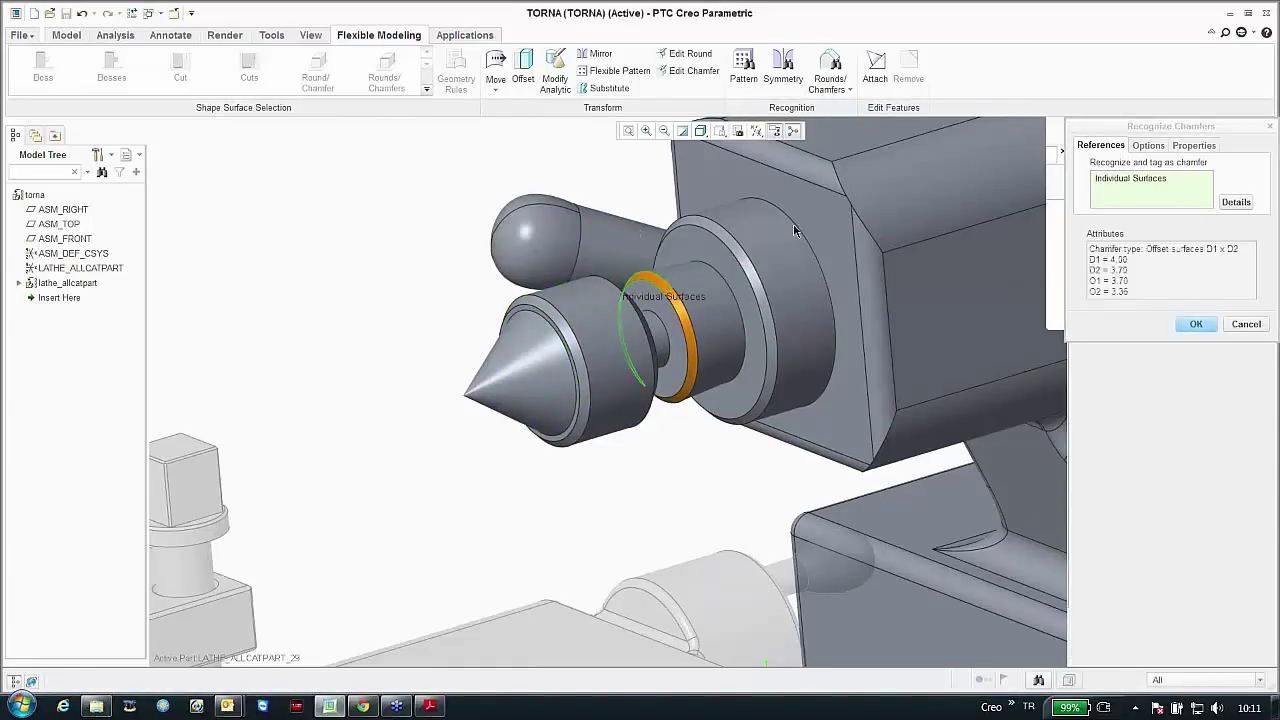
Step: Reduce the small collar's cylinder to a value of about 4.0 with Modify Analytic Surface
left_click(555, 78)
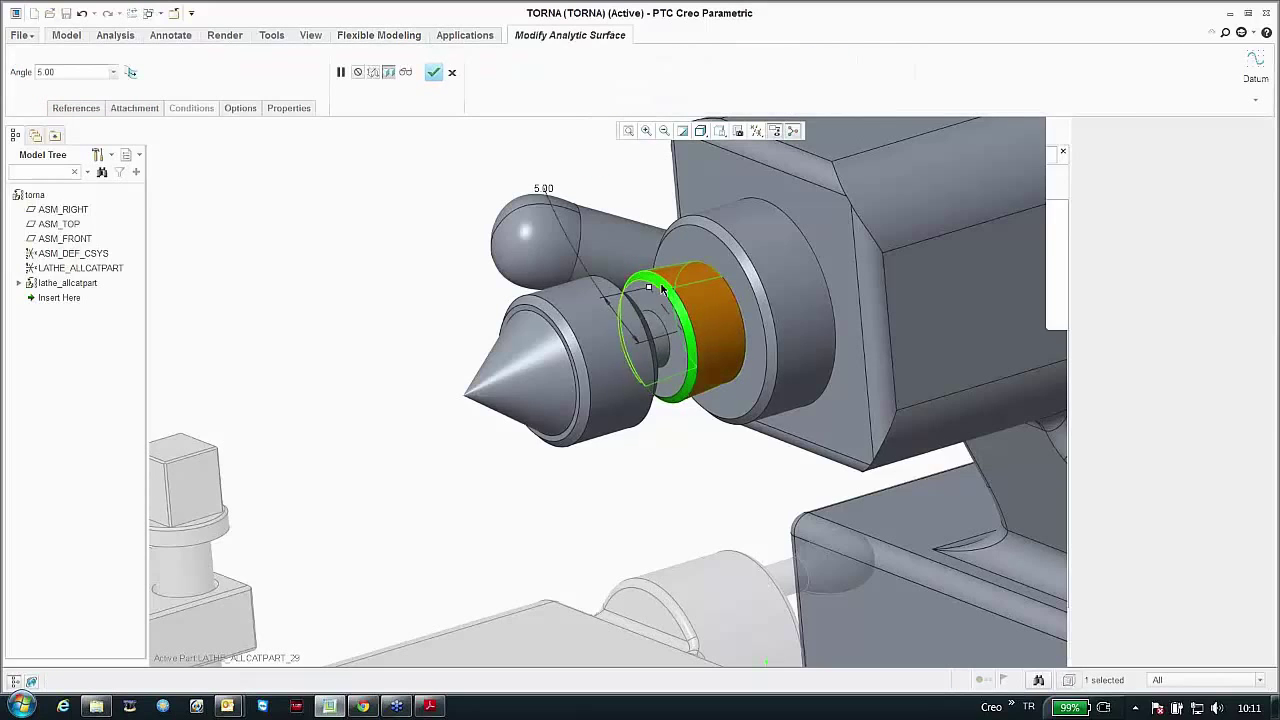
mouse_move(645, 286)
left_mouse_down()
mouse_move(640, 272)
mouse_move(648, 288)
left_mouse_up()
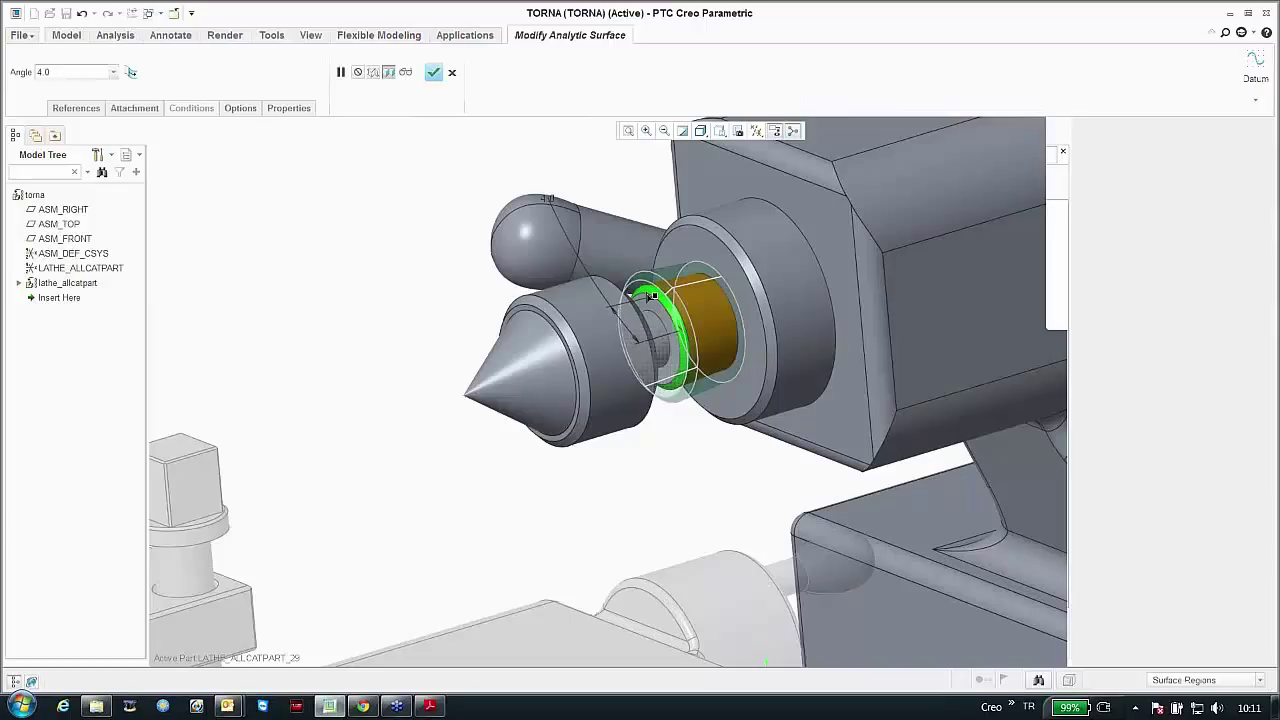
left_click_drag(651, 296, 650, 296)
left_click(432, 73)
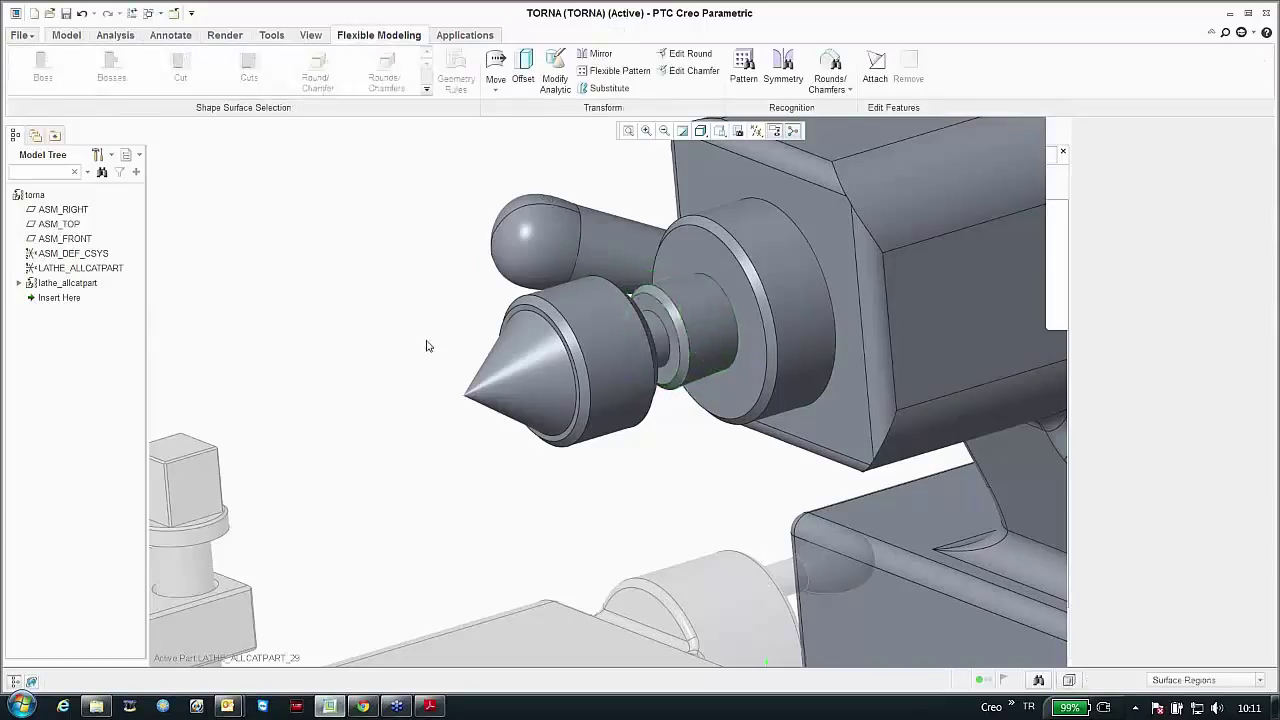
Step: Move both surfaces of the tailstock locking lever's knob about 60.6 along the lever arm, with a 1° rotation
middle_click_drag(429, 346, 490, 393)
scroll(490, 393, "down", 10)
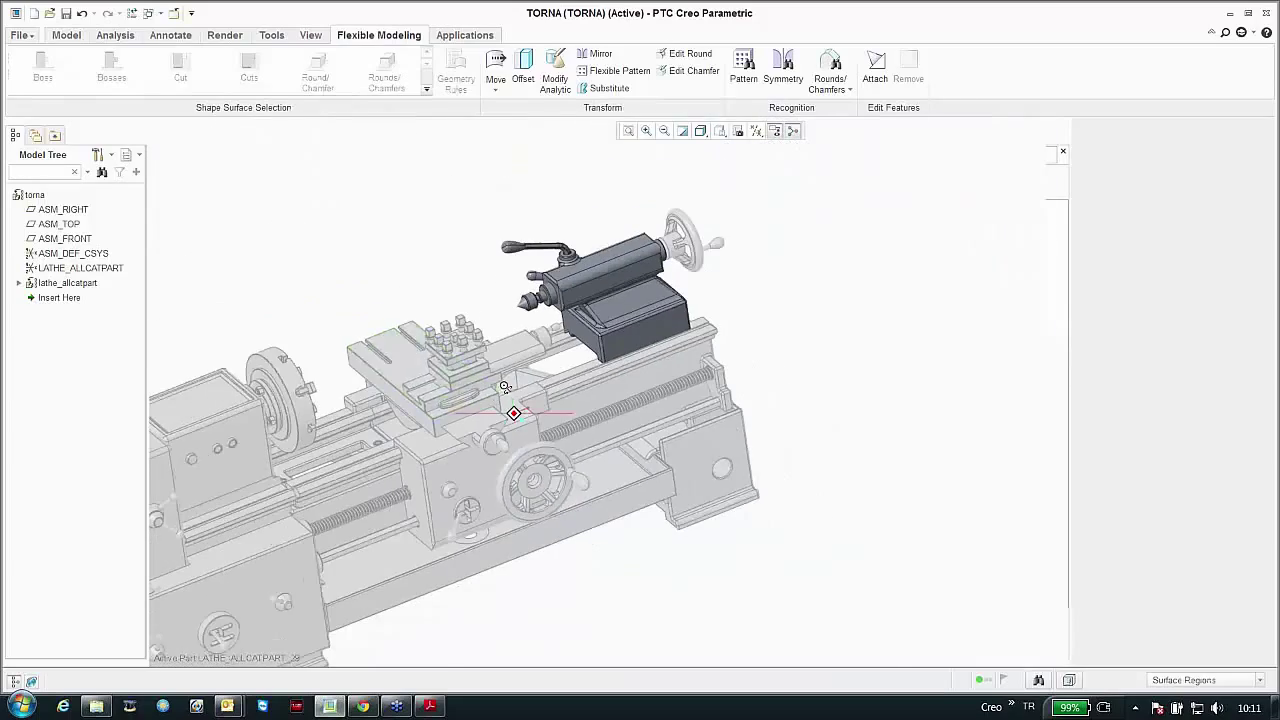
scroll(690, 360, "up", 10)
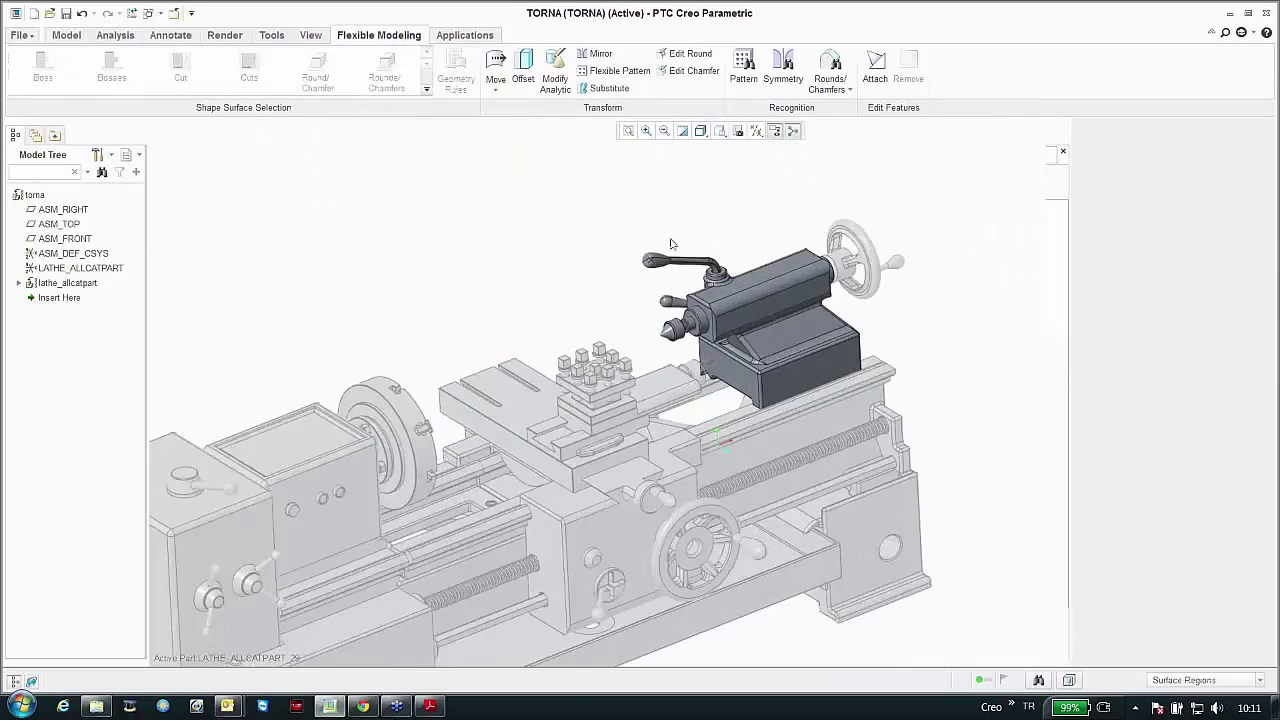
left_click(636, 296)
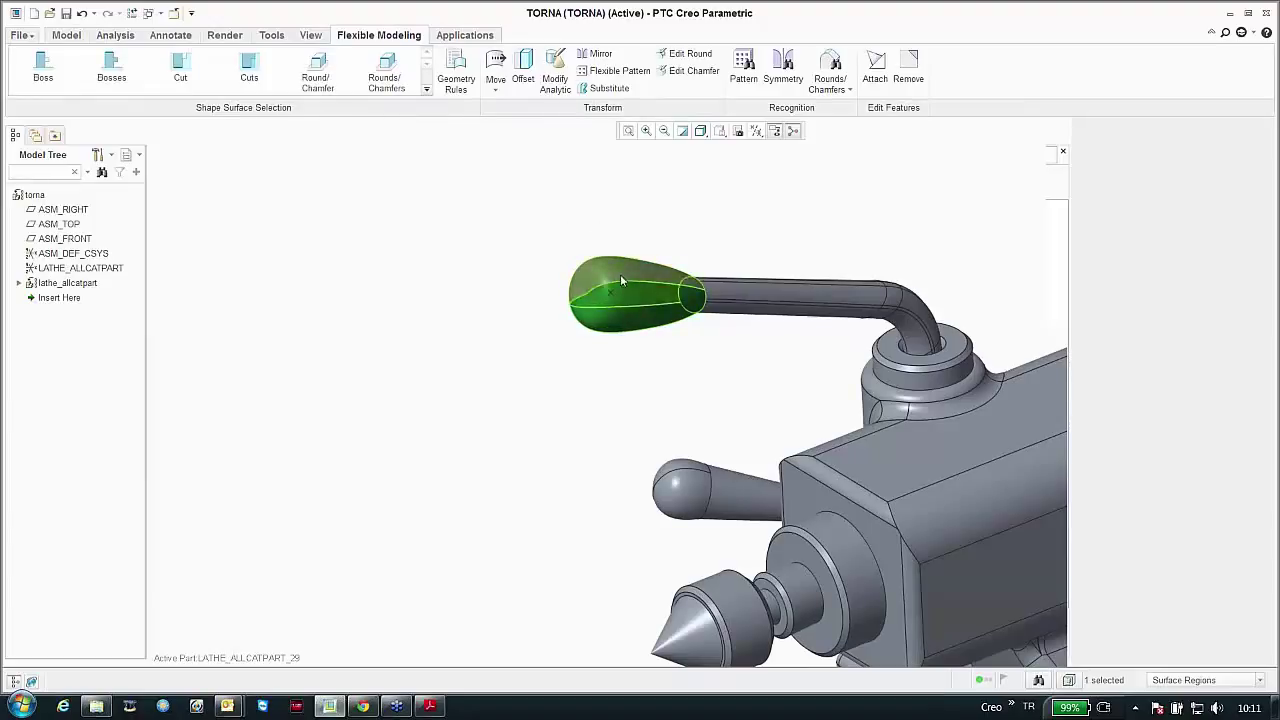
left_click(620, 270, "ctrl")
left_click(495, 66)
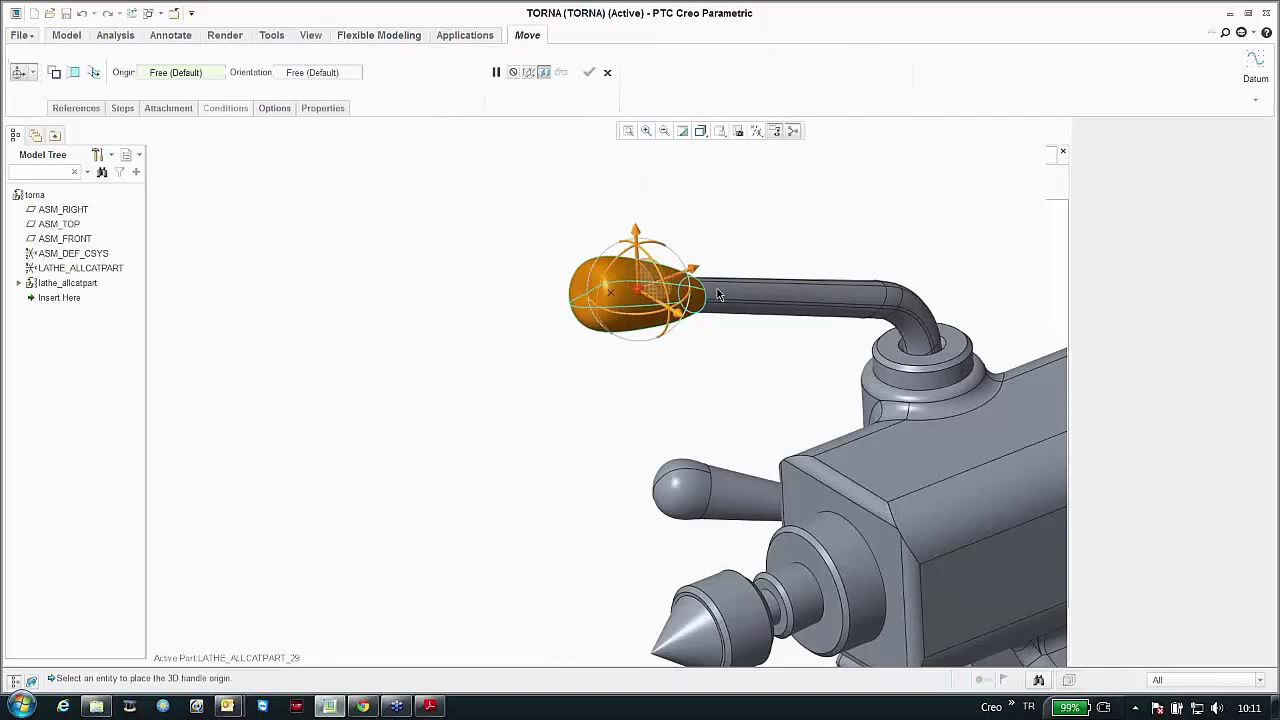
left_click_drag(697, 291, 826, 285)
left_click(589, 72)
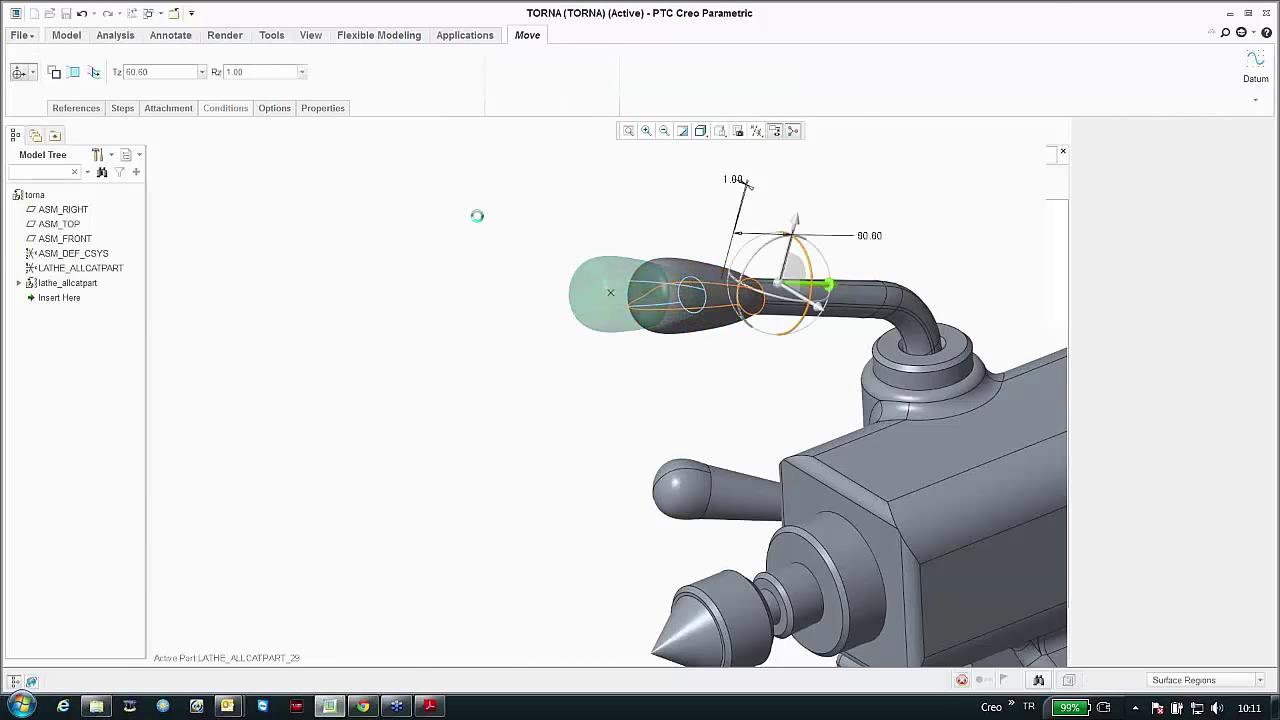
Step: Close the lathe assembly's window and browse to the Creo3.0 folder
key("ctrl+d")
scroll(540, 282, "up", 5)
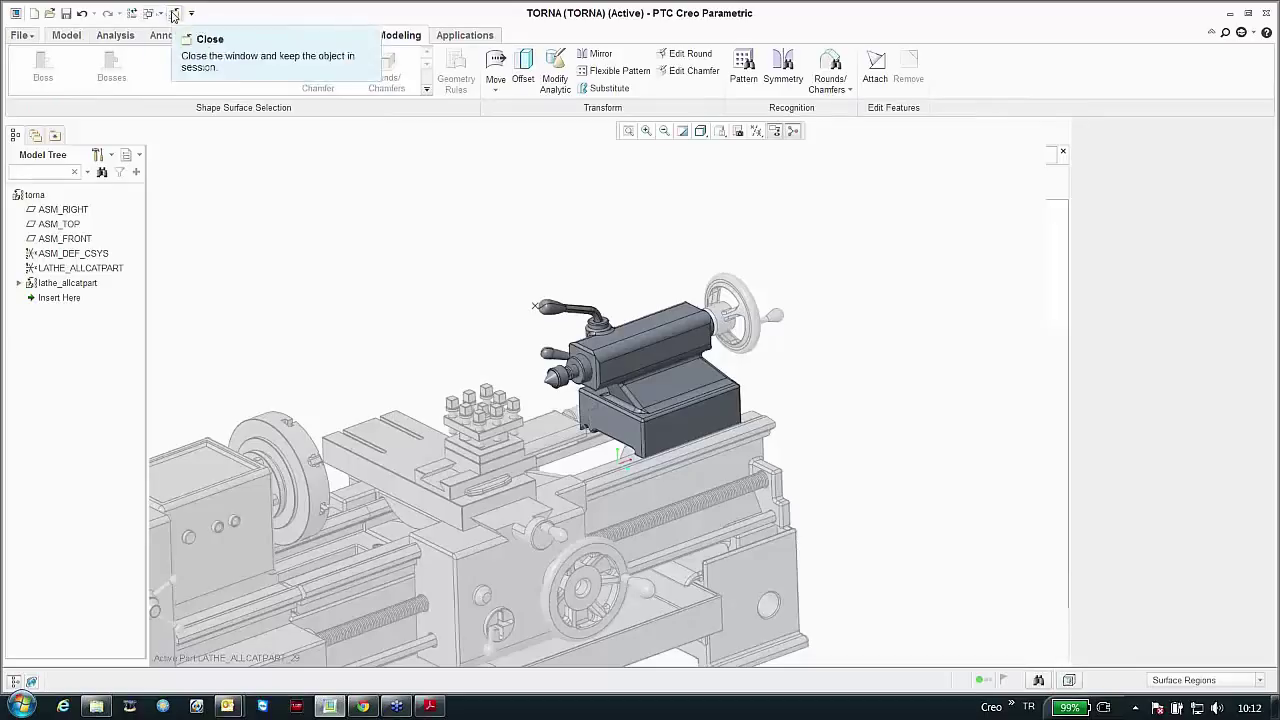
left_click(172, 18)
left_click(62, 444)
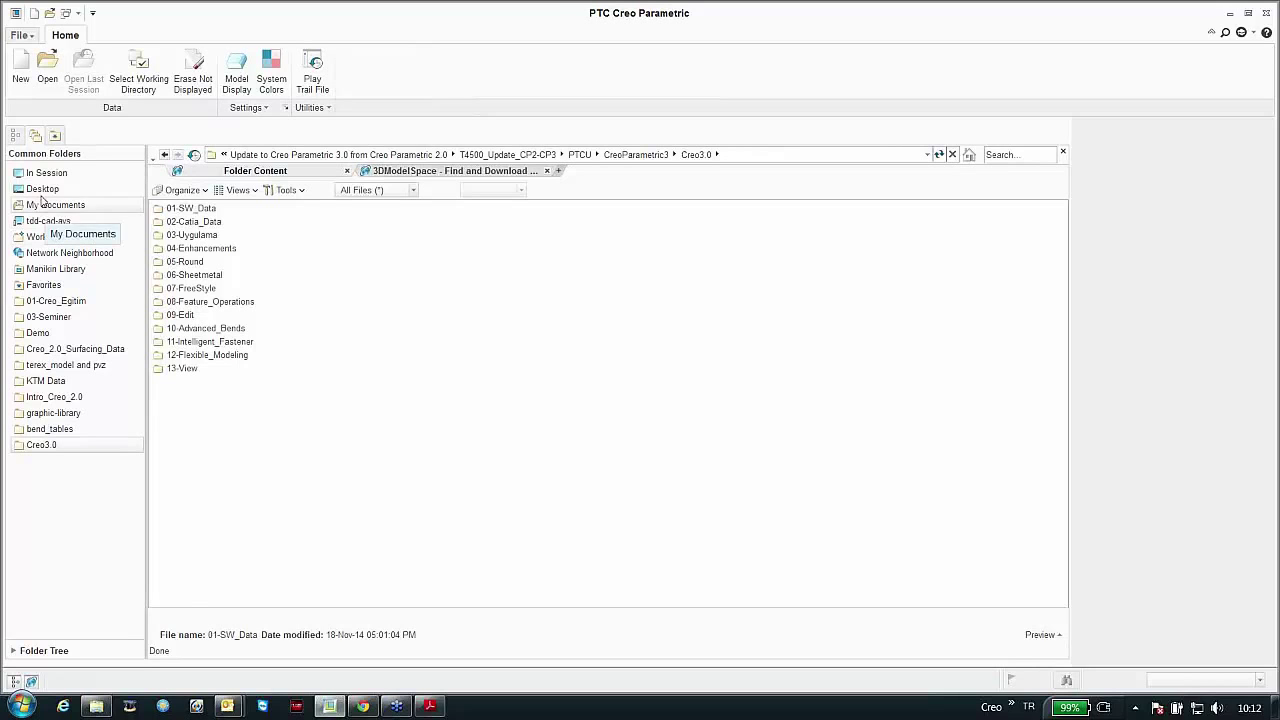
Step: Create a solid part named model from the default template and display its datum planes
left_click(21, 68)
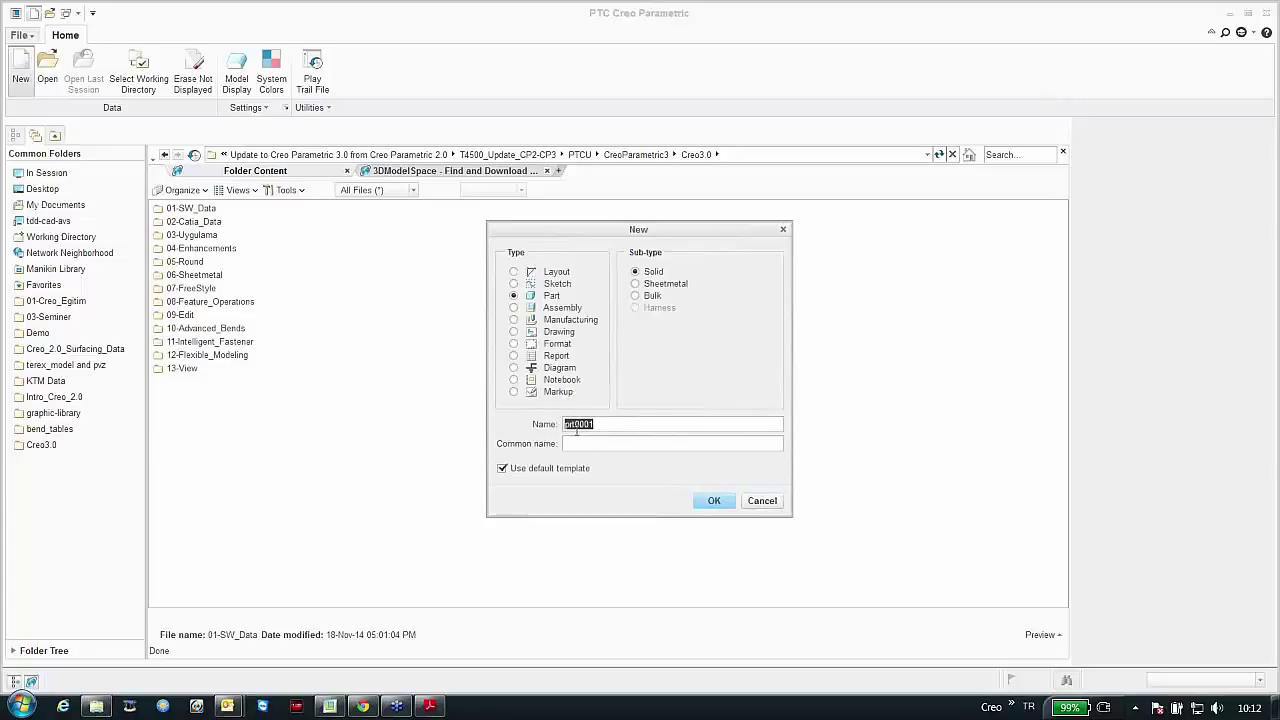
type("model")
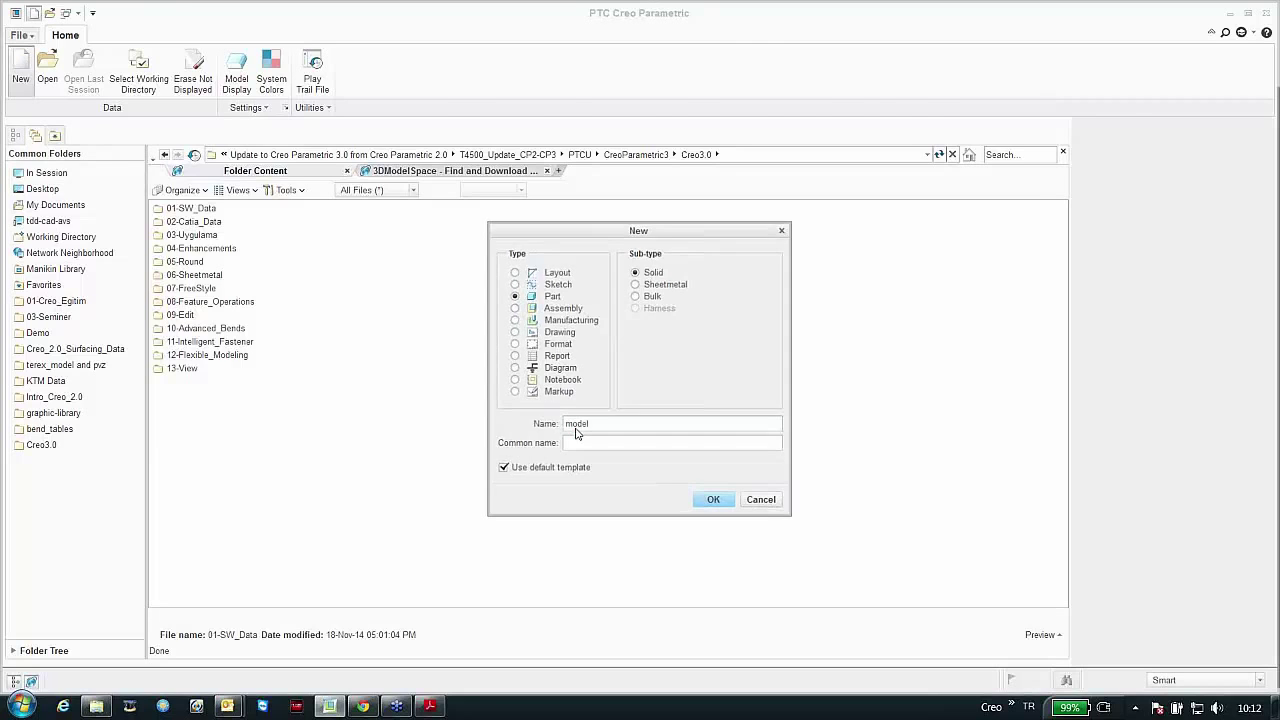
left_click(774, 131)
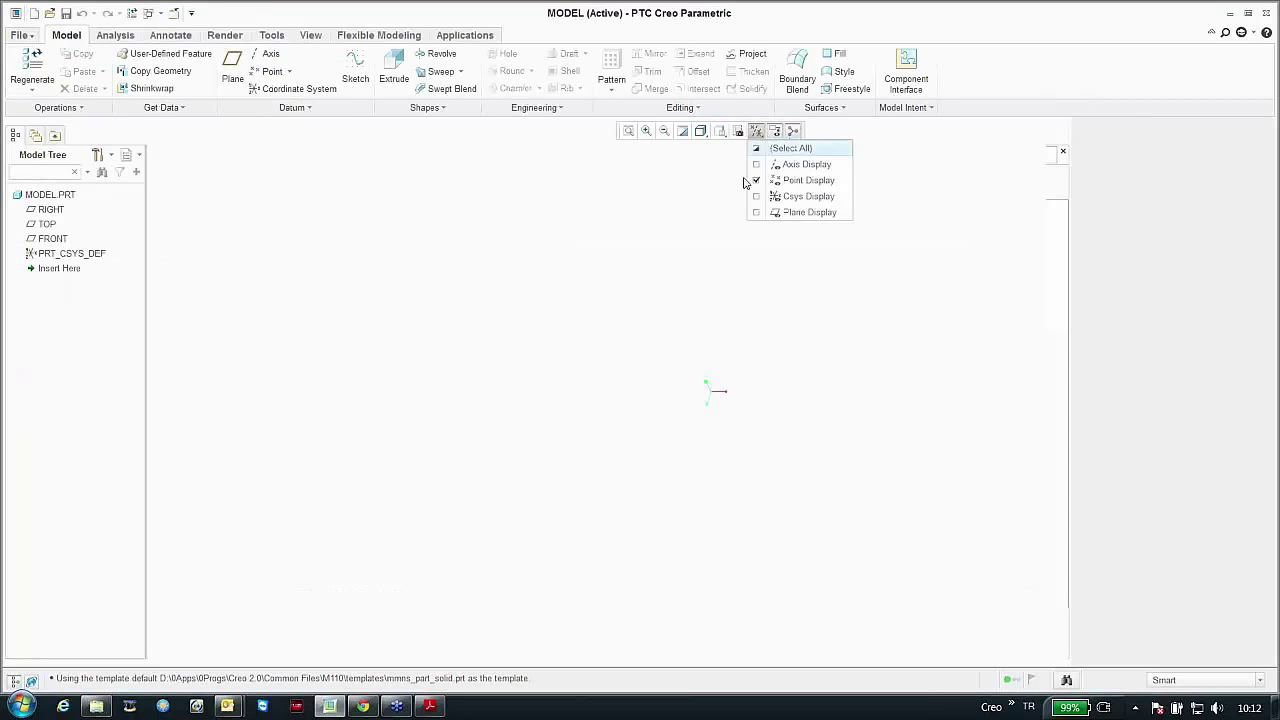
left_click(760, 212)
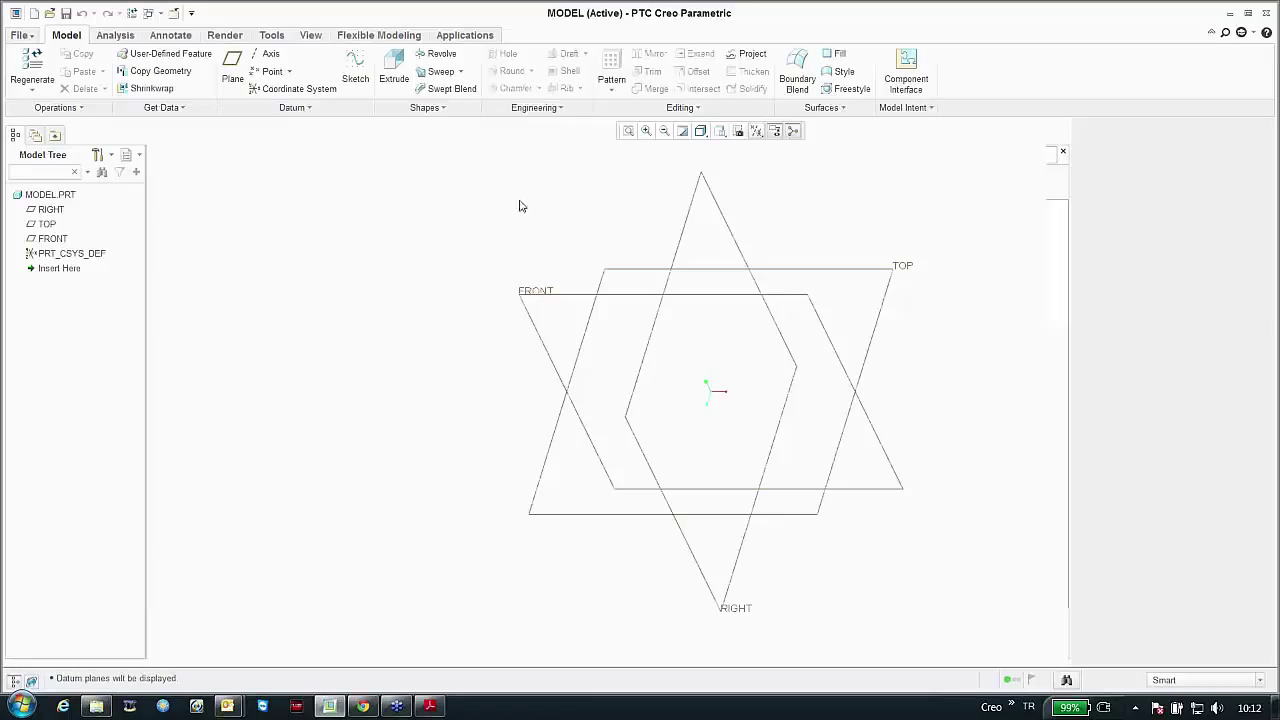
Step: Start an Extrude on the TOP plane and sketch a center rectangle about 278 by 140 mm at the origin
left_click(394, 78)
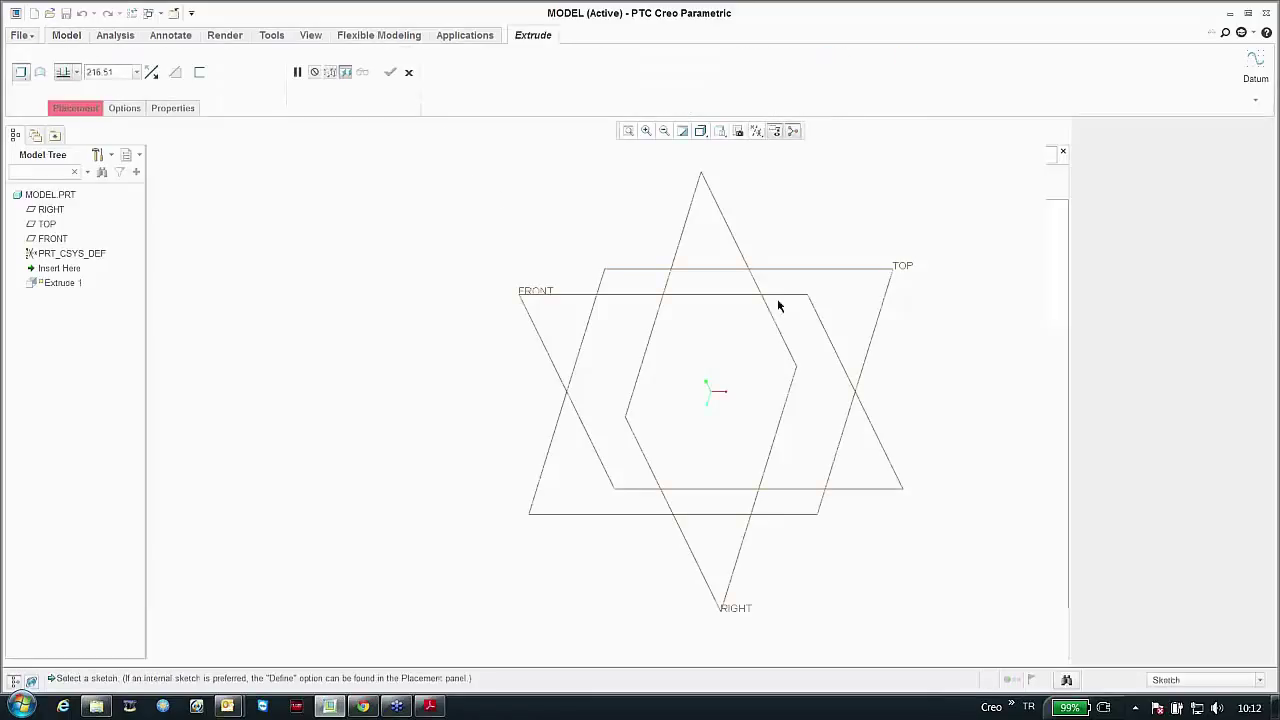
left_click(808, 267)
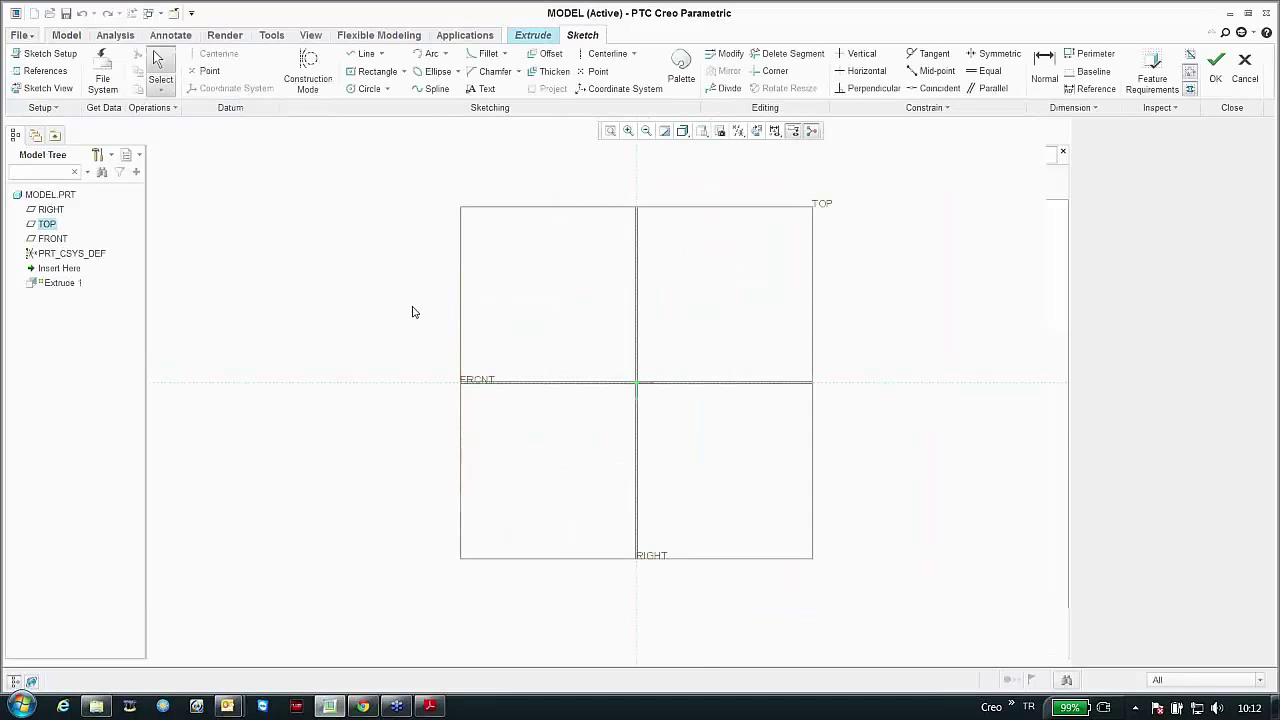
left_click(351, 74)
left_click(636, 382)
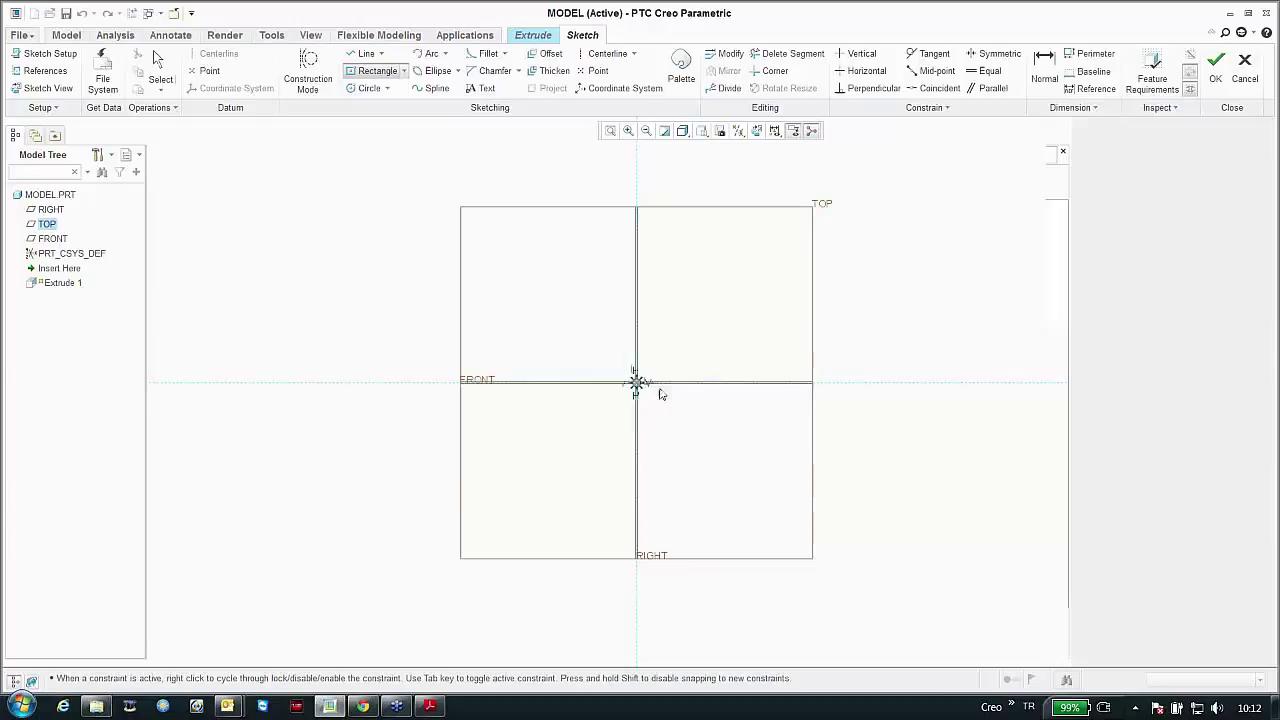
left_click(734, 436)
middle_click(771, 380)
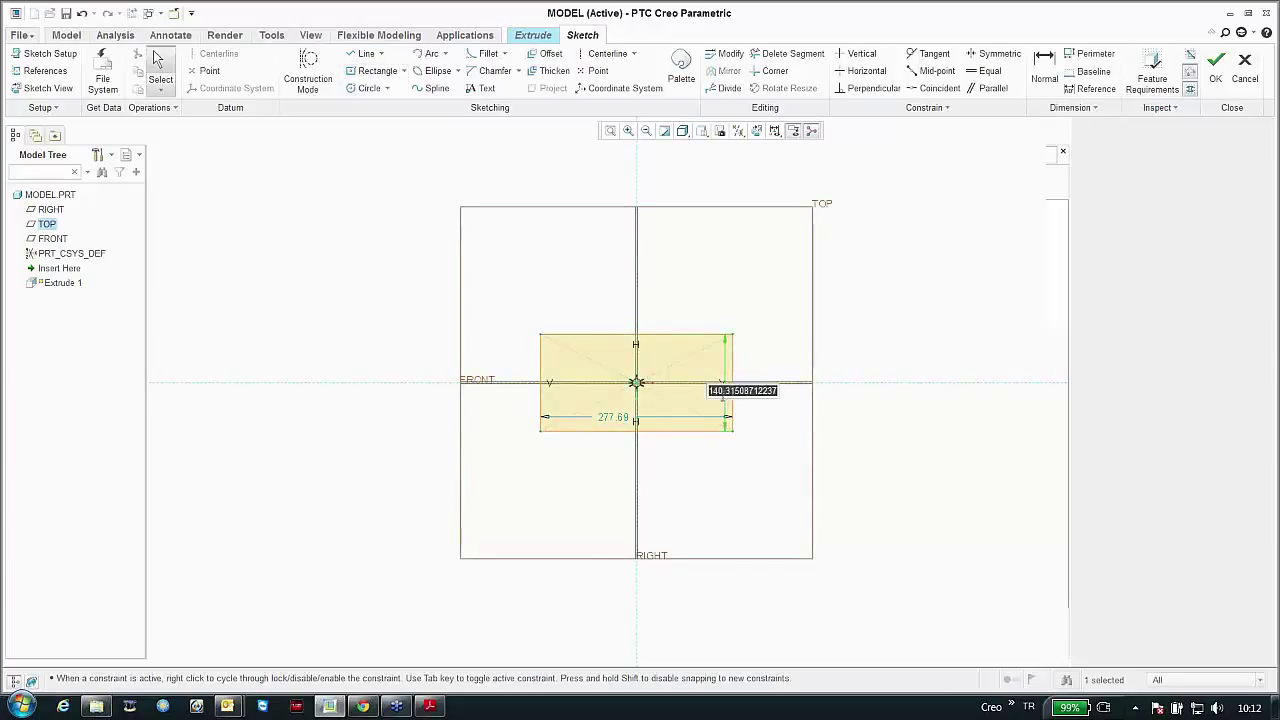
Step: Set the rectangle's height to 180 mm and its width to 250 mm, and finish the sketch
type("18")
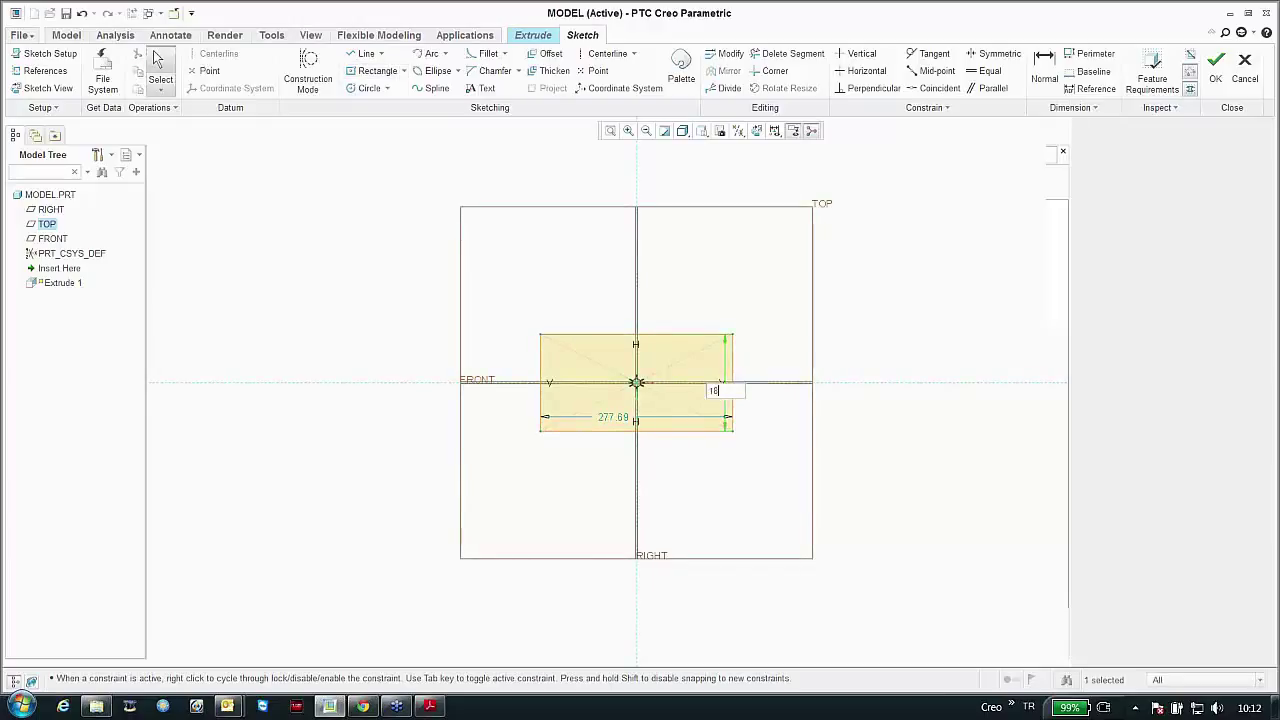
type("0")
key("Return")
double_click(649, 505)
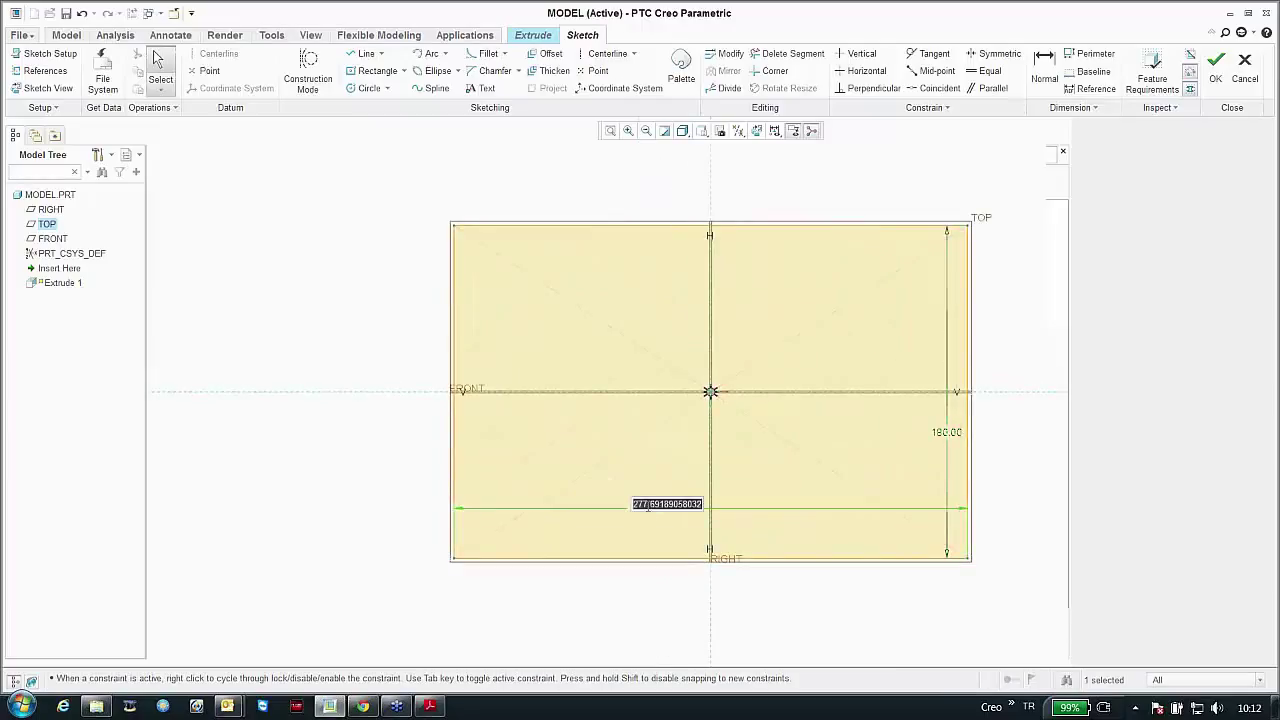
type("250")
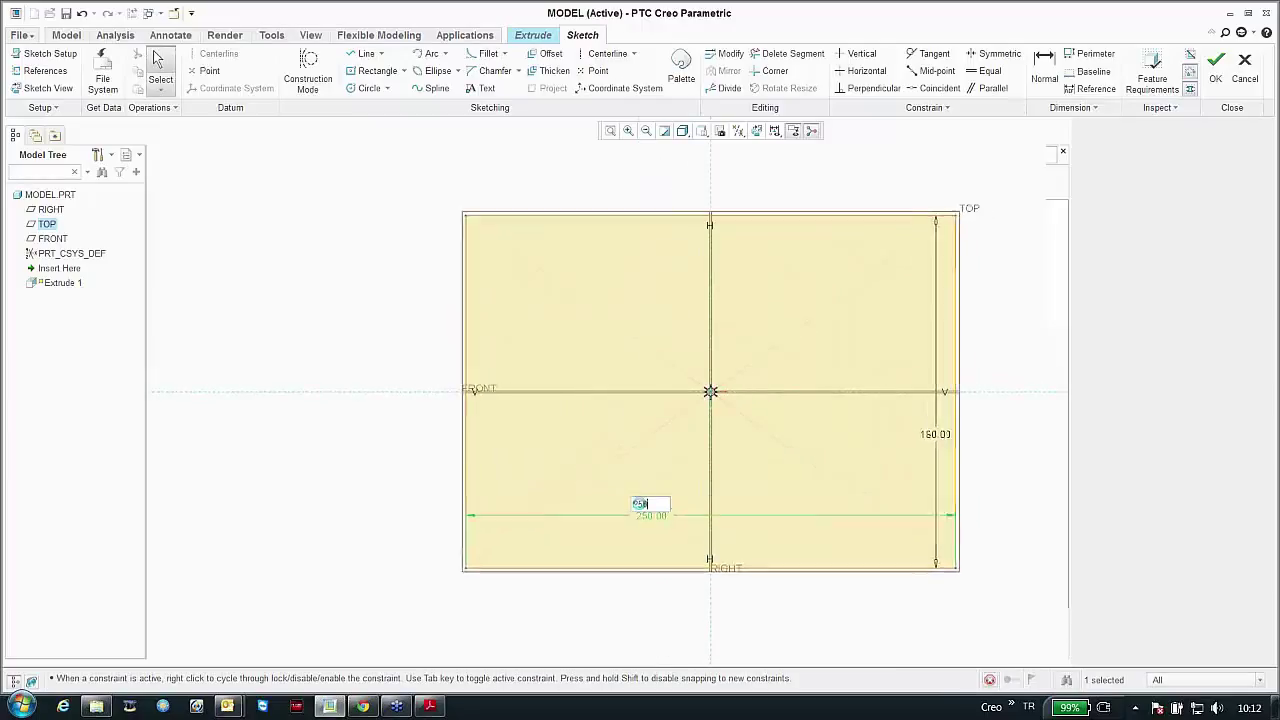
key("Return")
left_click(1216, 68)
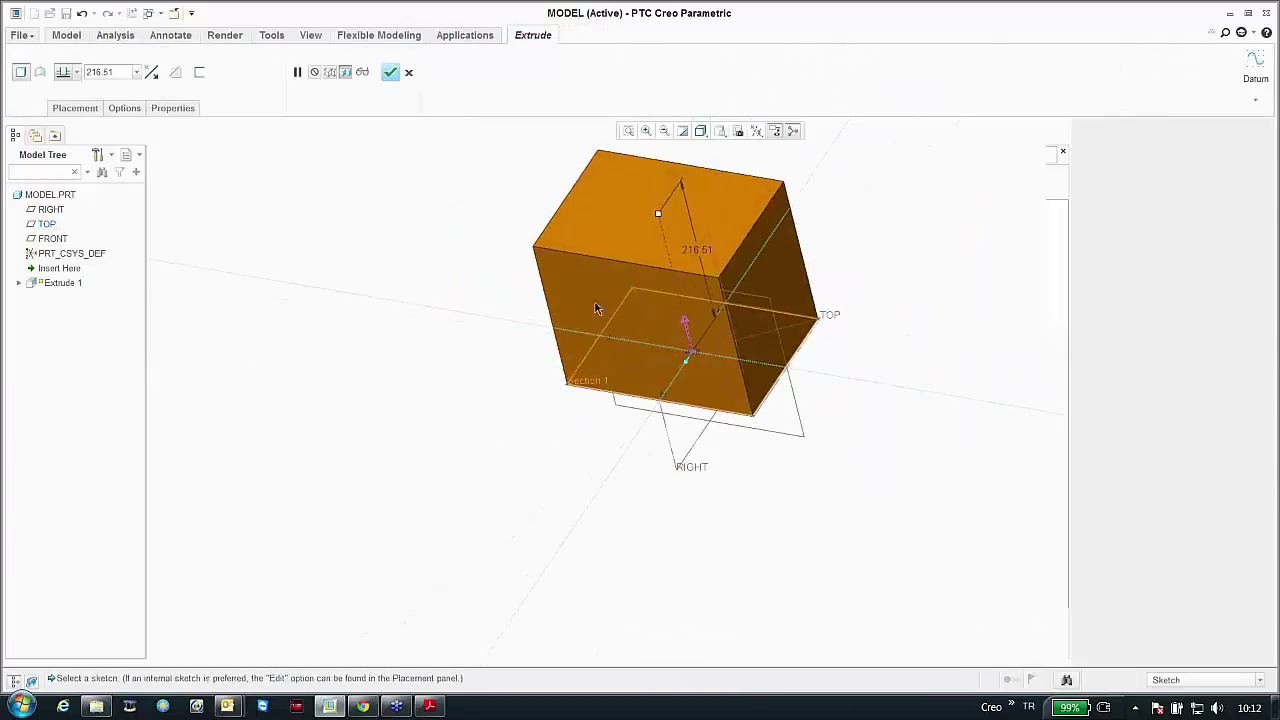
Step: Add a taper to the extrusion and set its angle to 10°
right_click(438, 266)
left_click(466, 362)
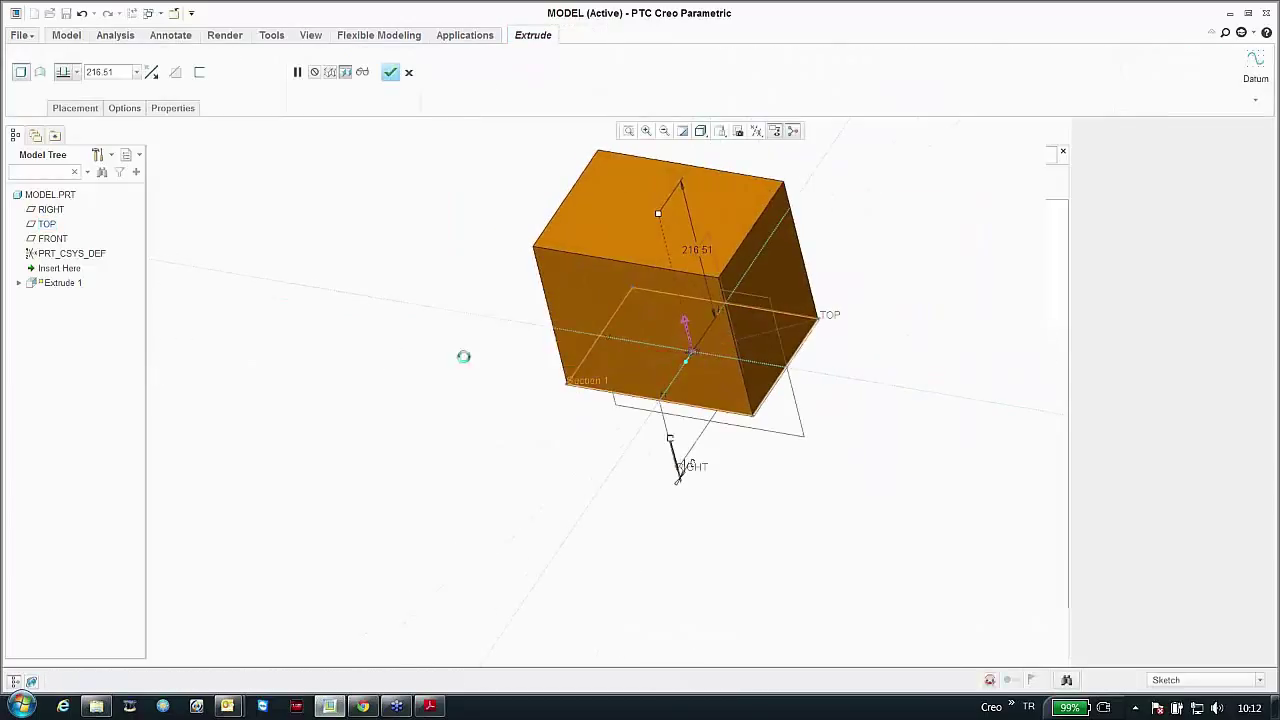
left_click_drag(672, 442, 589, 500)
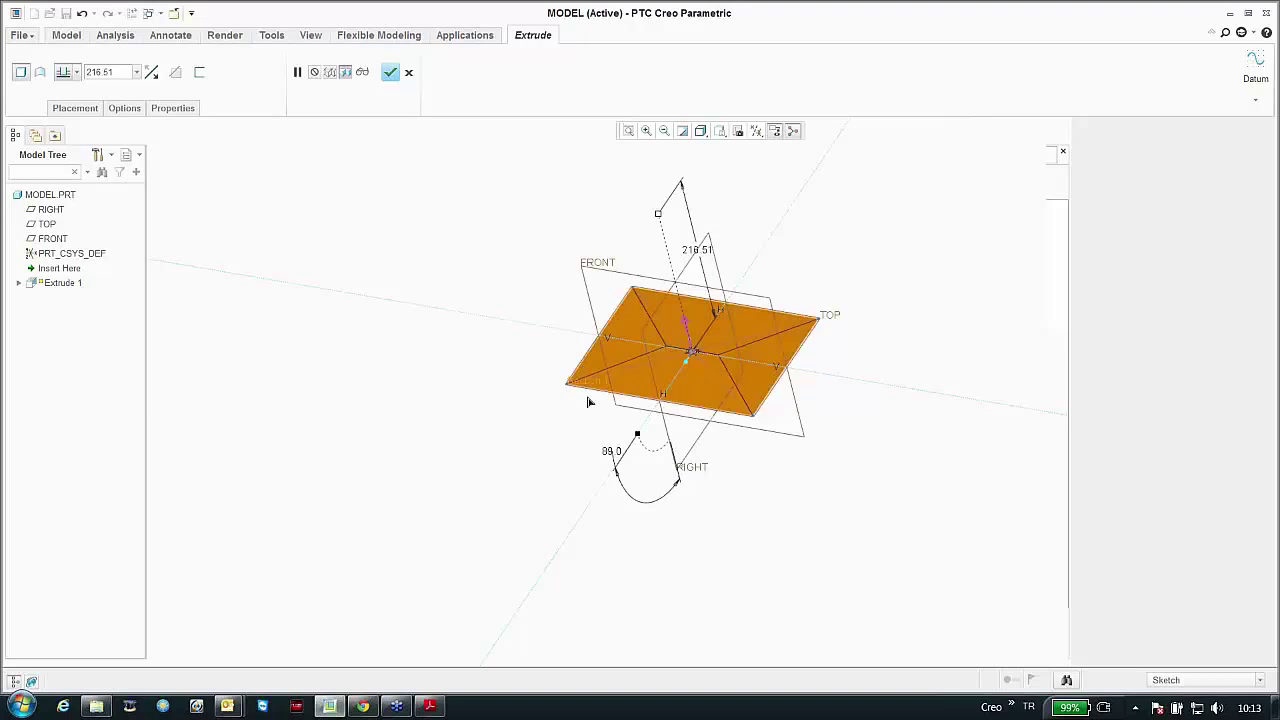
left_click_drag(640, 438, 665, 447)
double_click(661, 497)
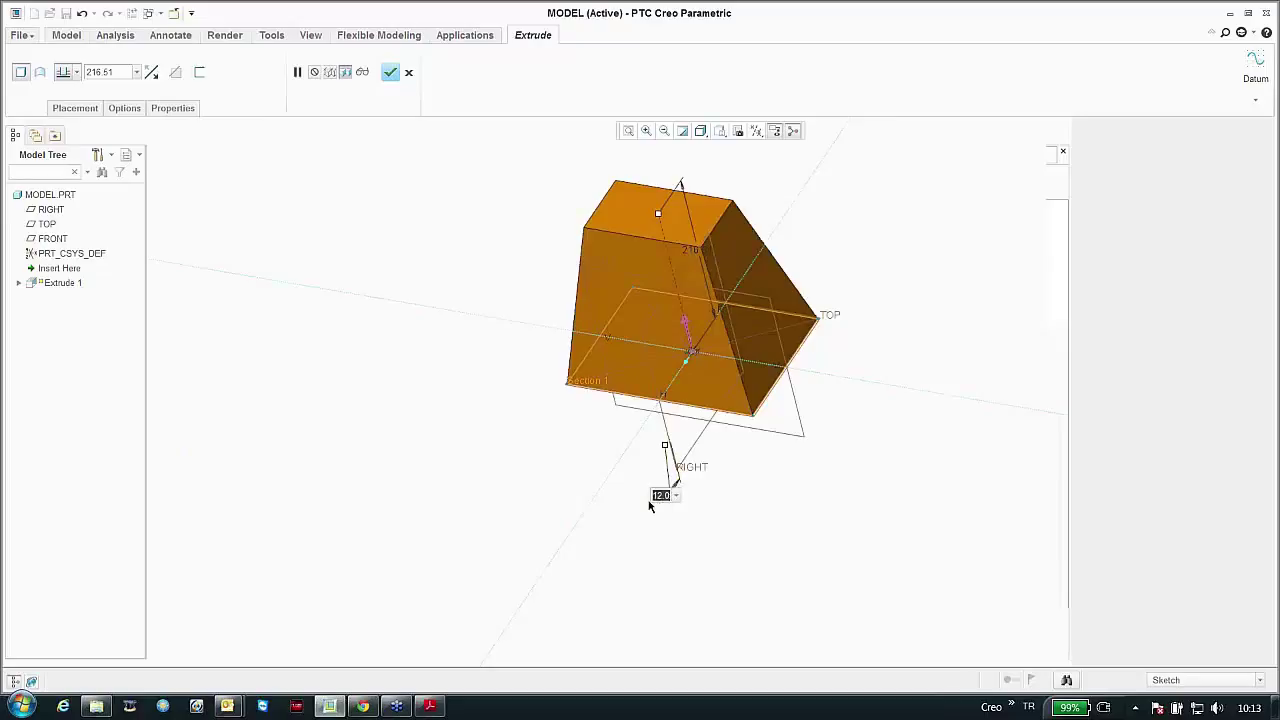
type("10")
key("Return")
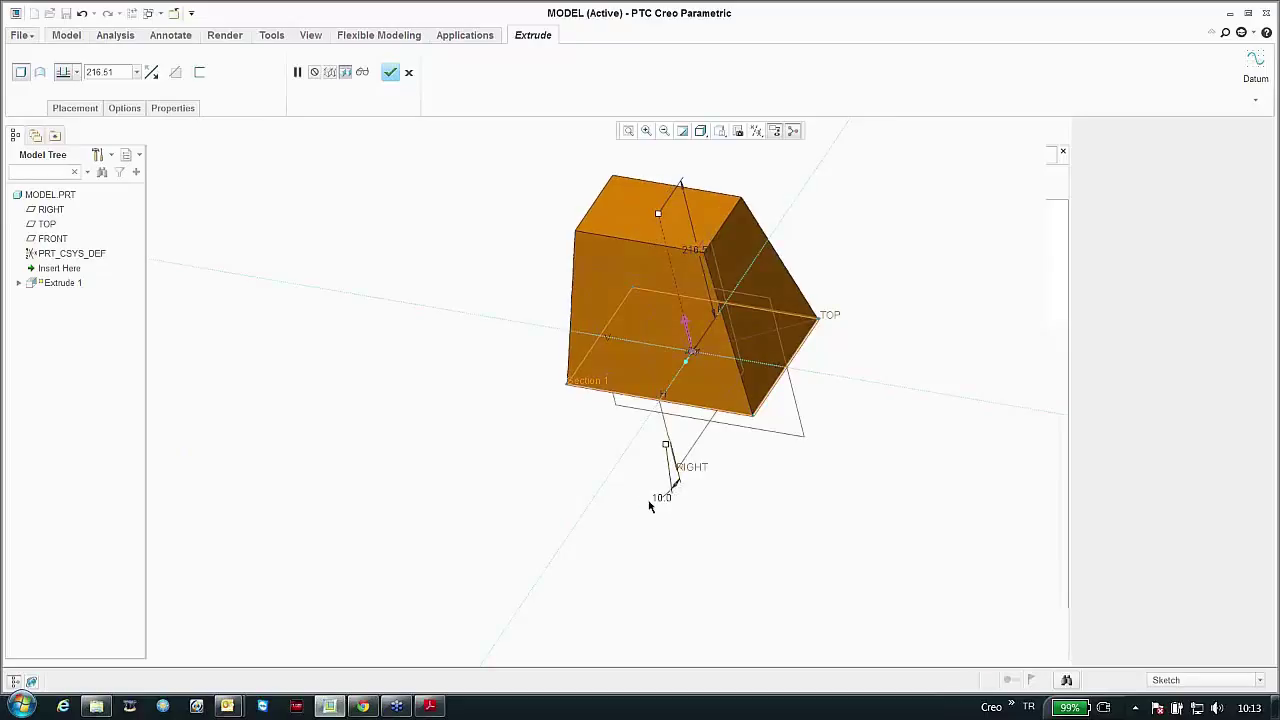
Step: Set the extrusion depth to 50 mm and complete the tapered block
double_click(108, 73)
type("50")
key("Return")
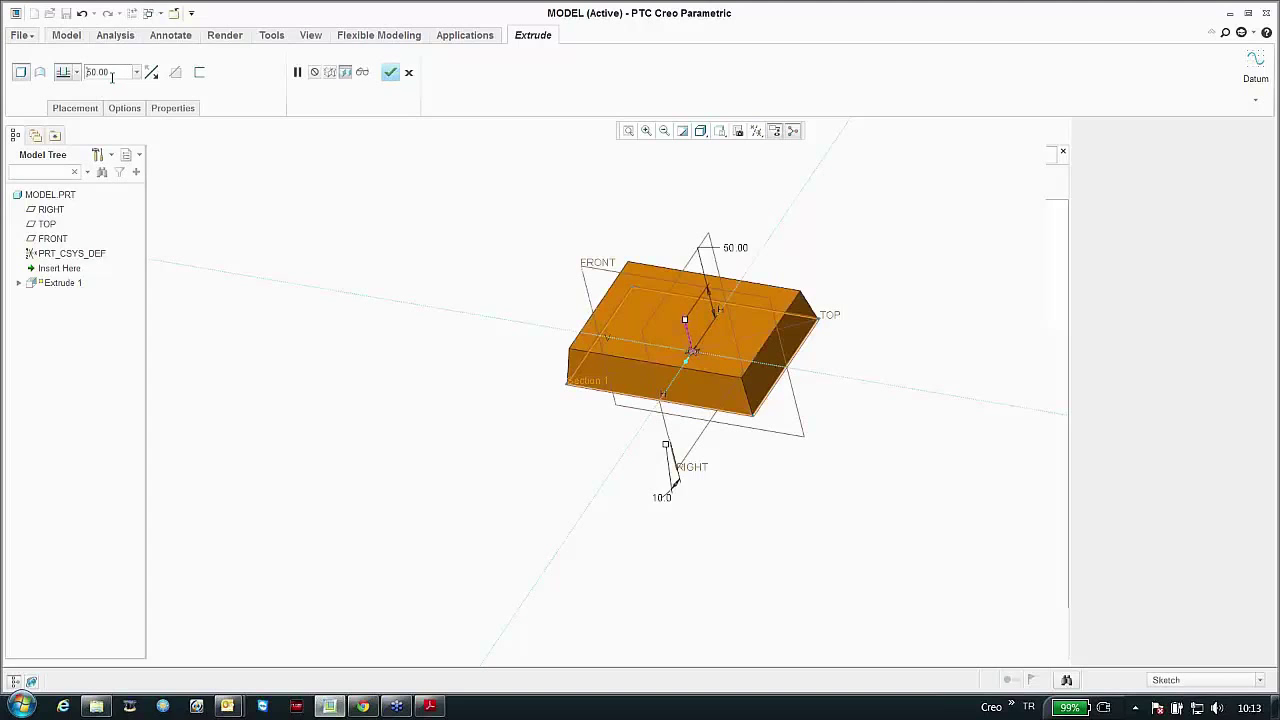
left_click(391, 72)
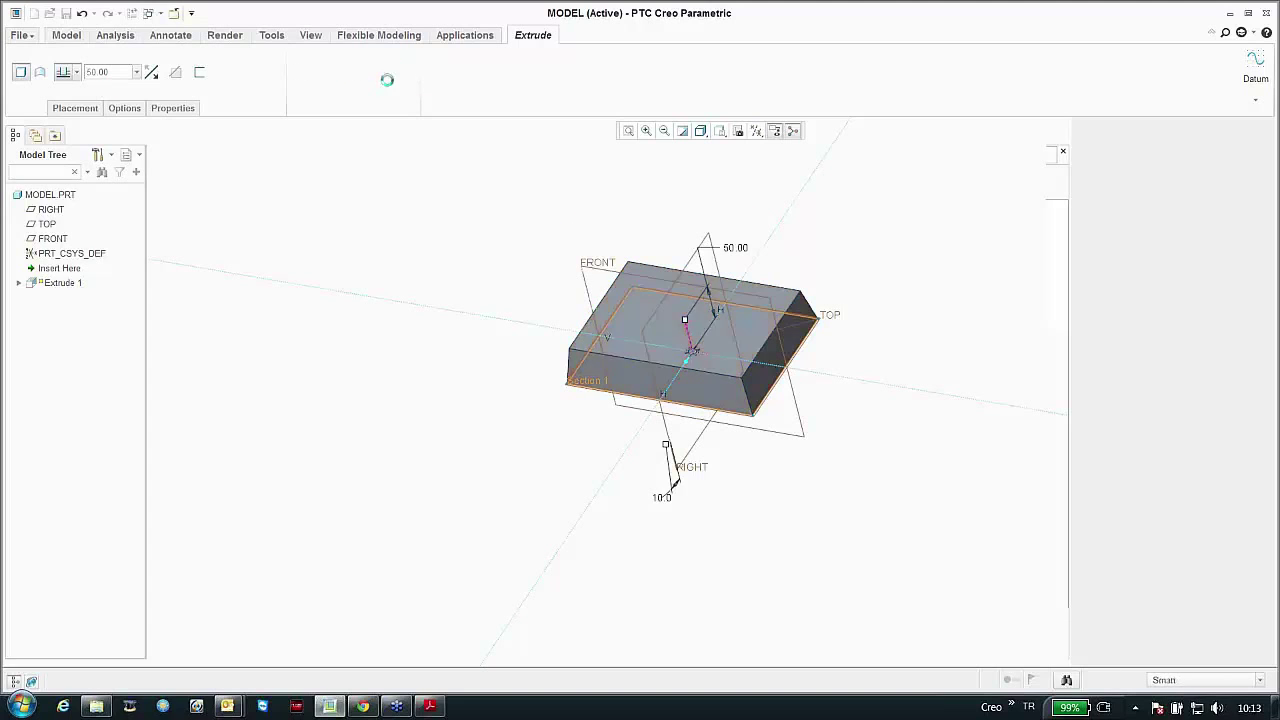
scroll(563, 243, "up", 3)
mouse_move(563, 243)
middle_mouse_down()
mouse_move(571, 230)
mouse_move(566, 241)
middle_mouse_up()
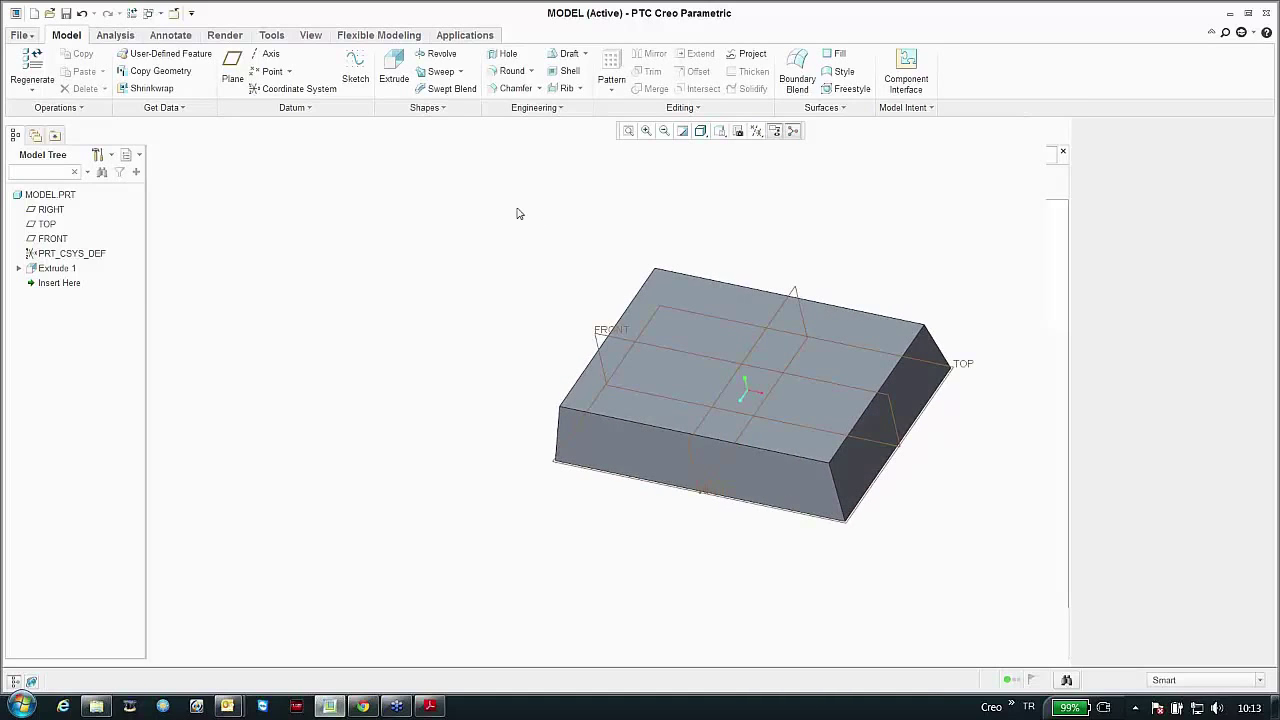
Step: View the tapered block normal to its front side face and to its upper face, and restore the default orientation
left_click(630, 447)
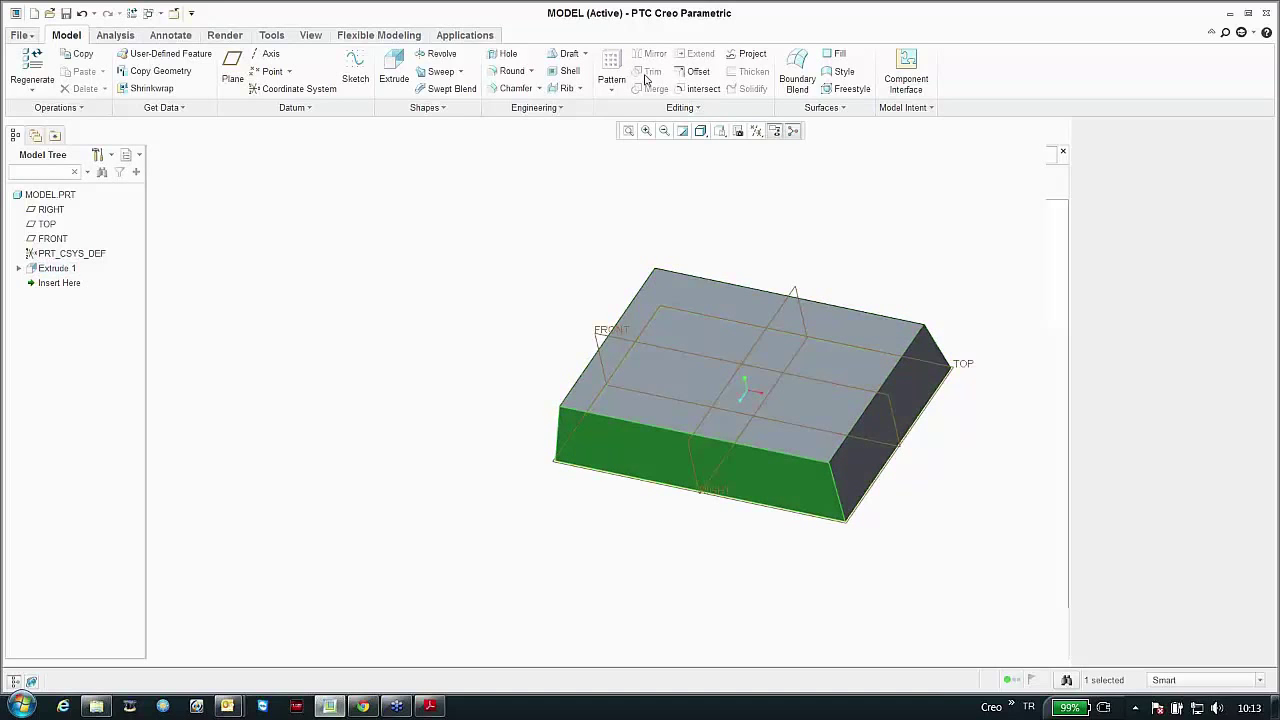
left_click(720, 132)
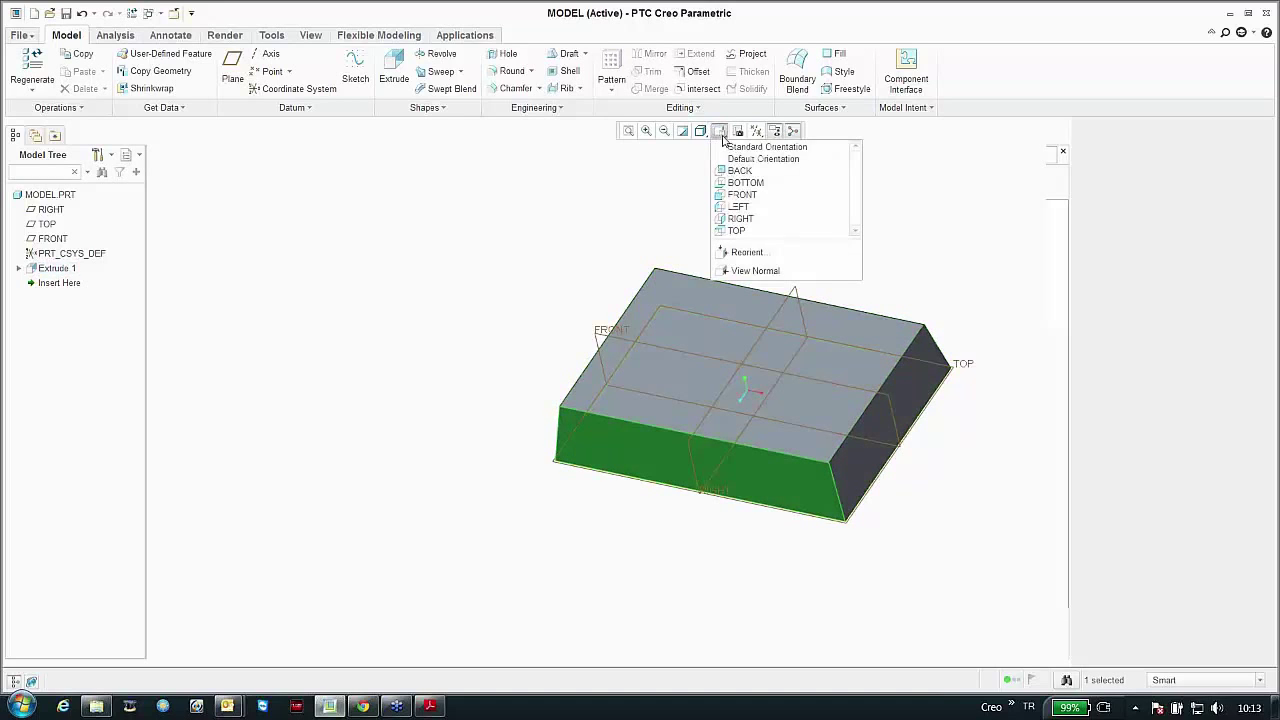
left_click(741, 272)
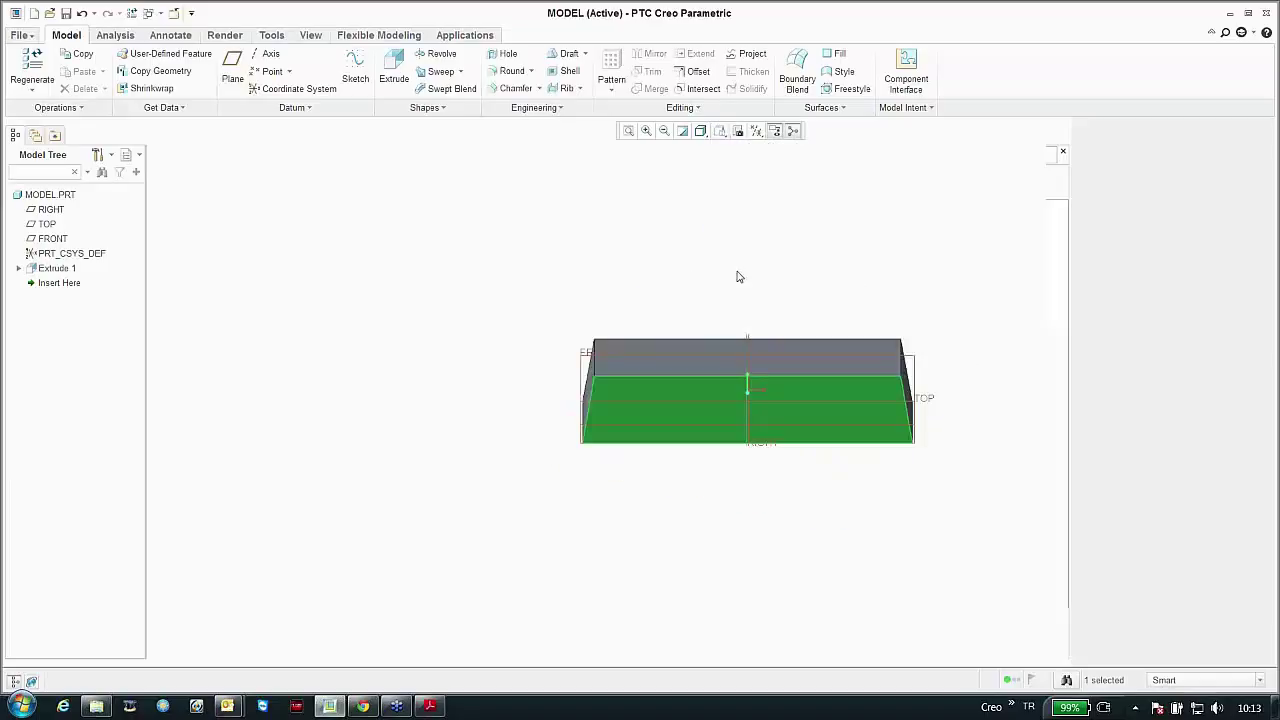
left_click(689, 358)
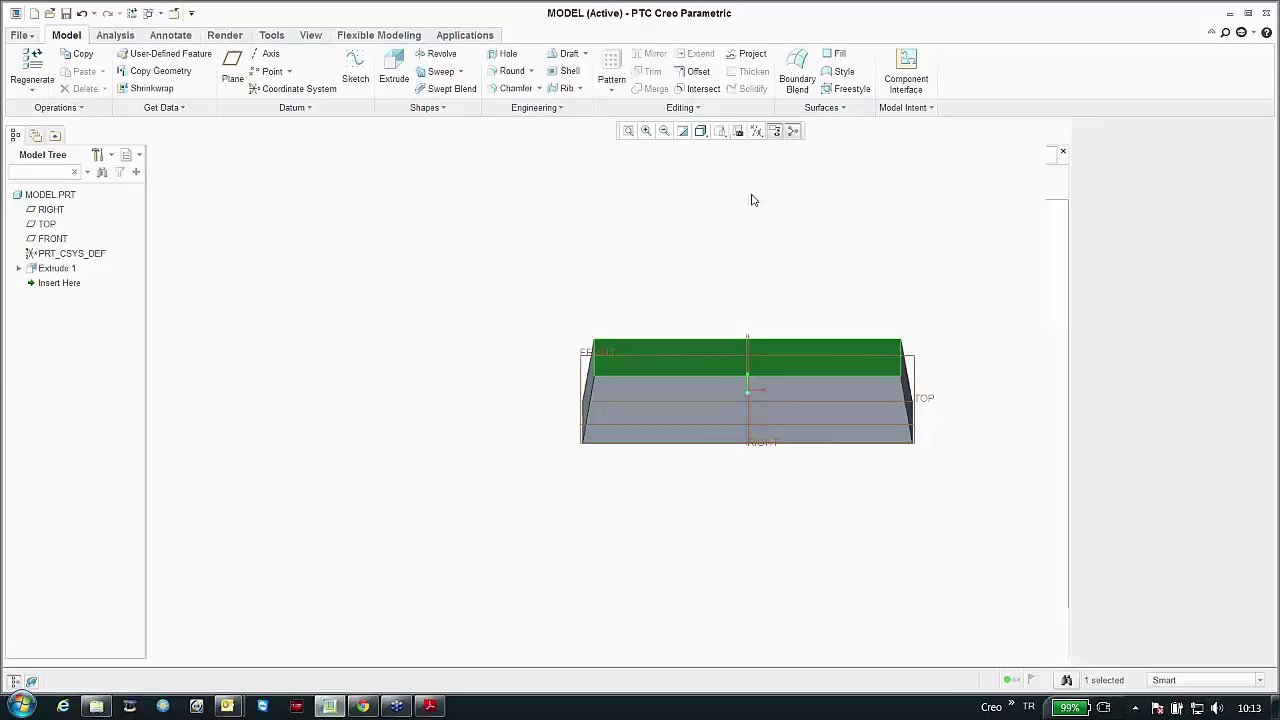
left_click(737, 132)
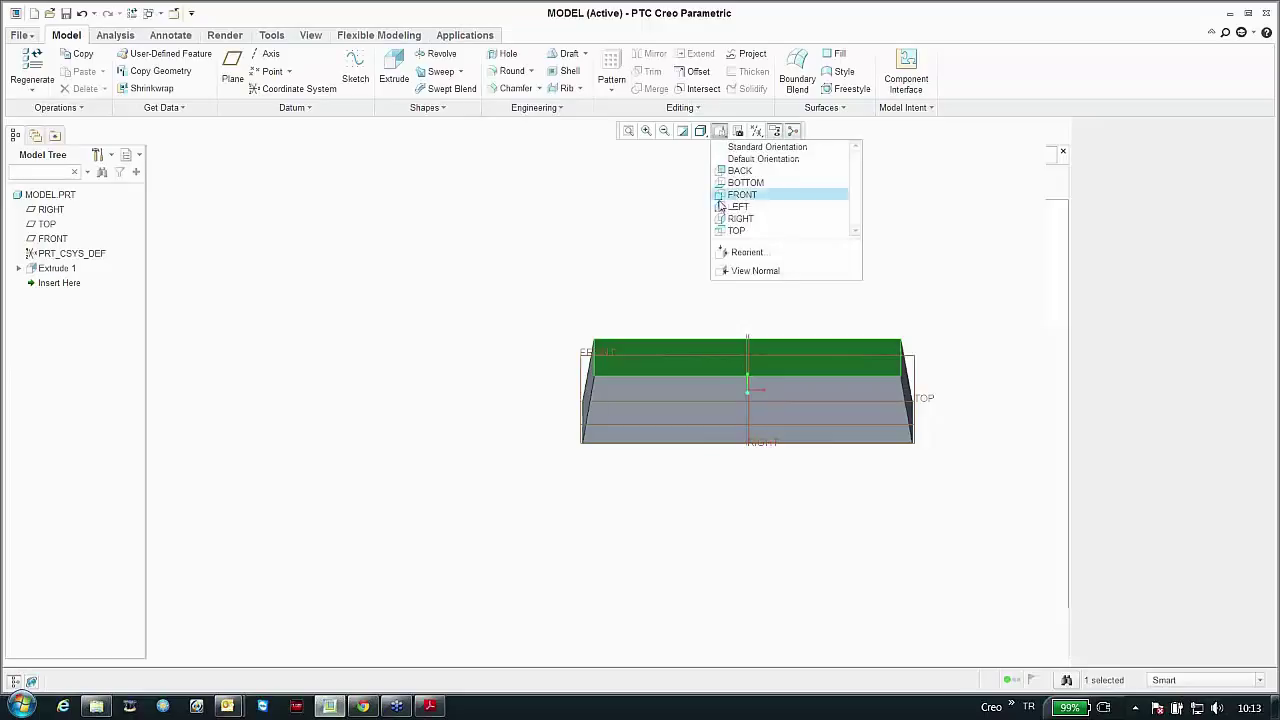
left_click(740, 267)
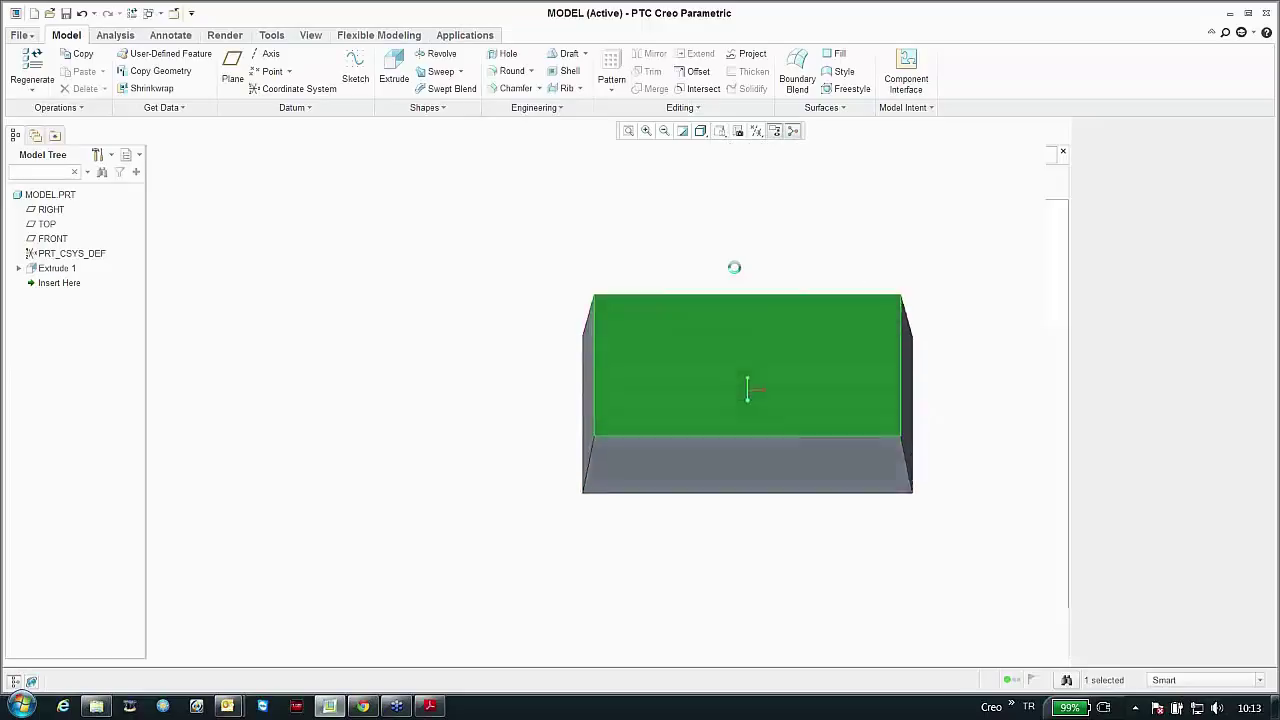
left_click(433, 270)
key("ctrl+d")
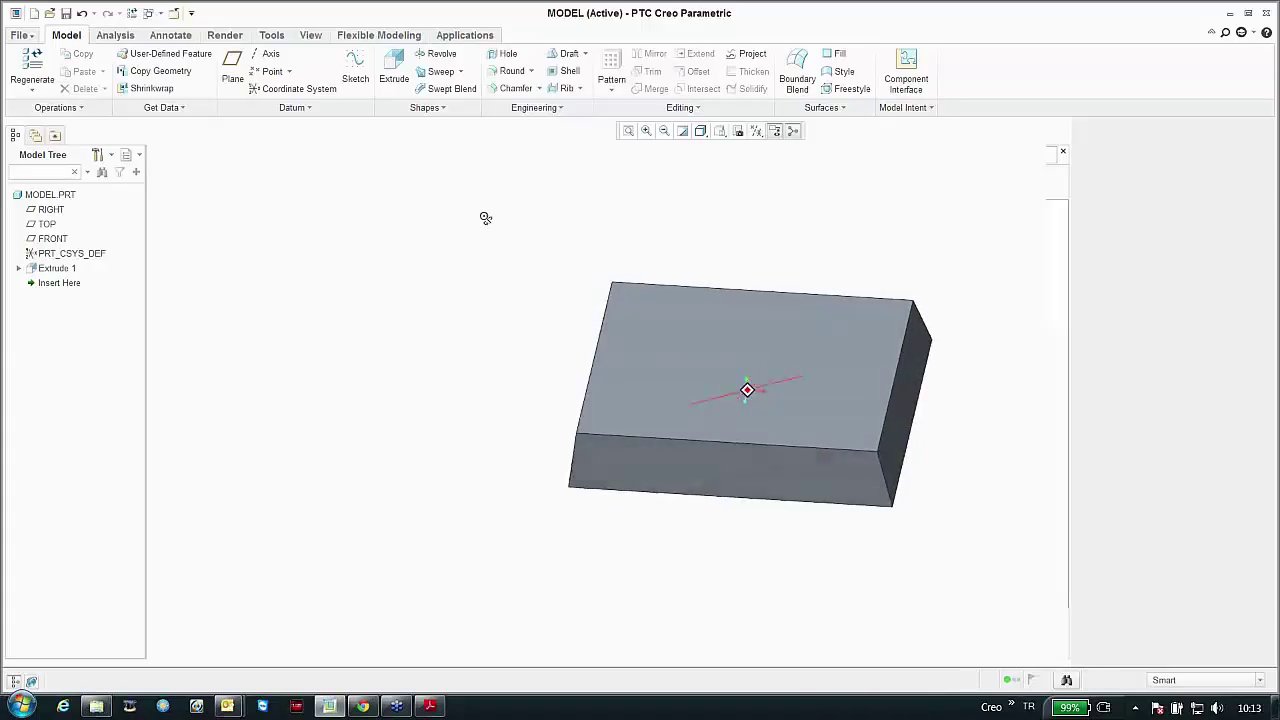
Step: Create a datum axis through the RIGHT and FRONT planes and hide it
left_click(270, 58)
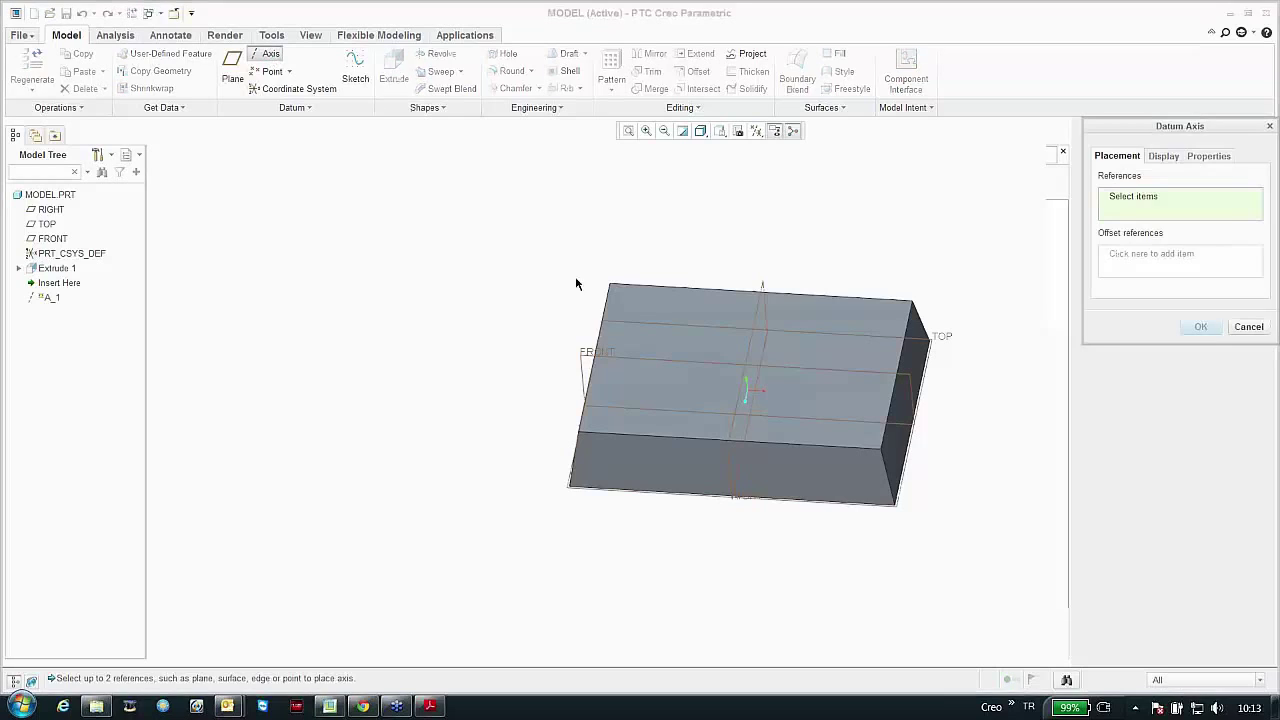
scroll(623, 331, "up", 1)
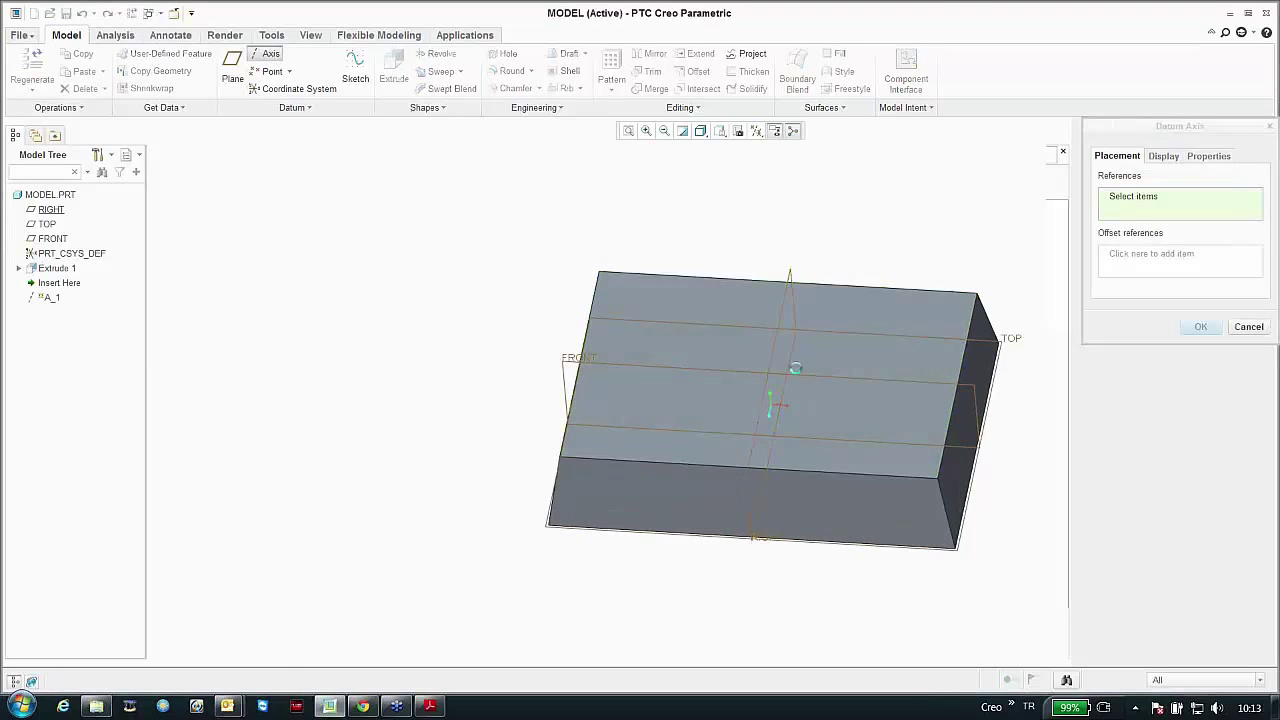
left_click(794, 371)
left_click(720, 368, "ctrl")
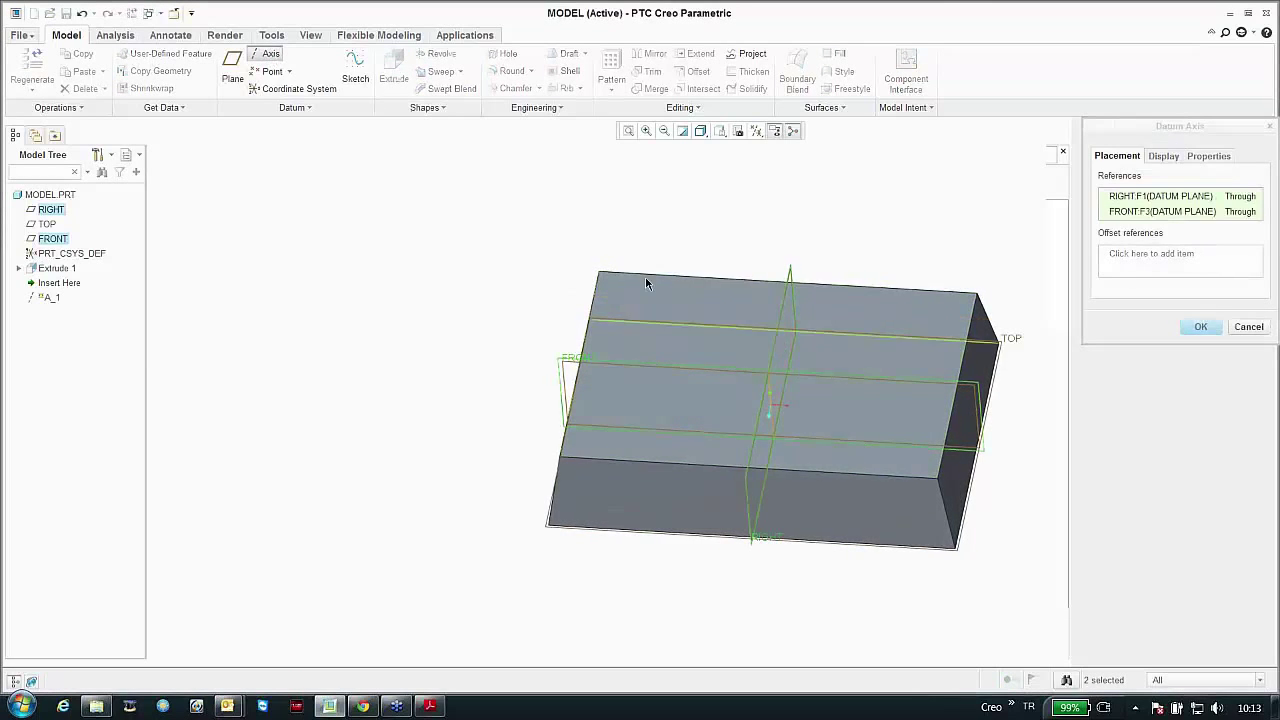
middle_click(628, 188)
right_click(31, 287)
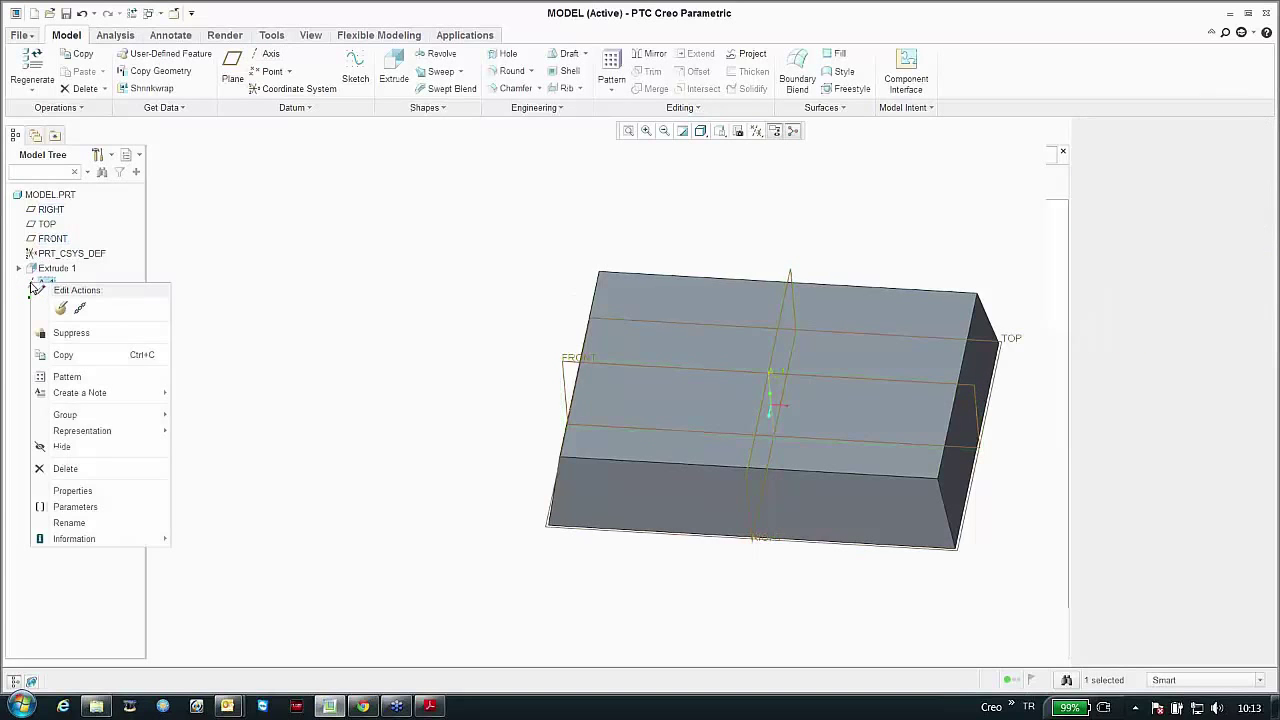
left_click(47, 447)
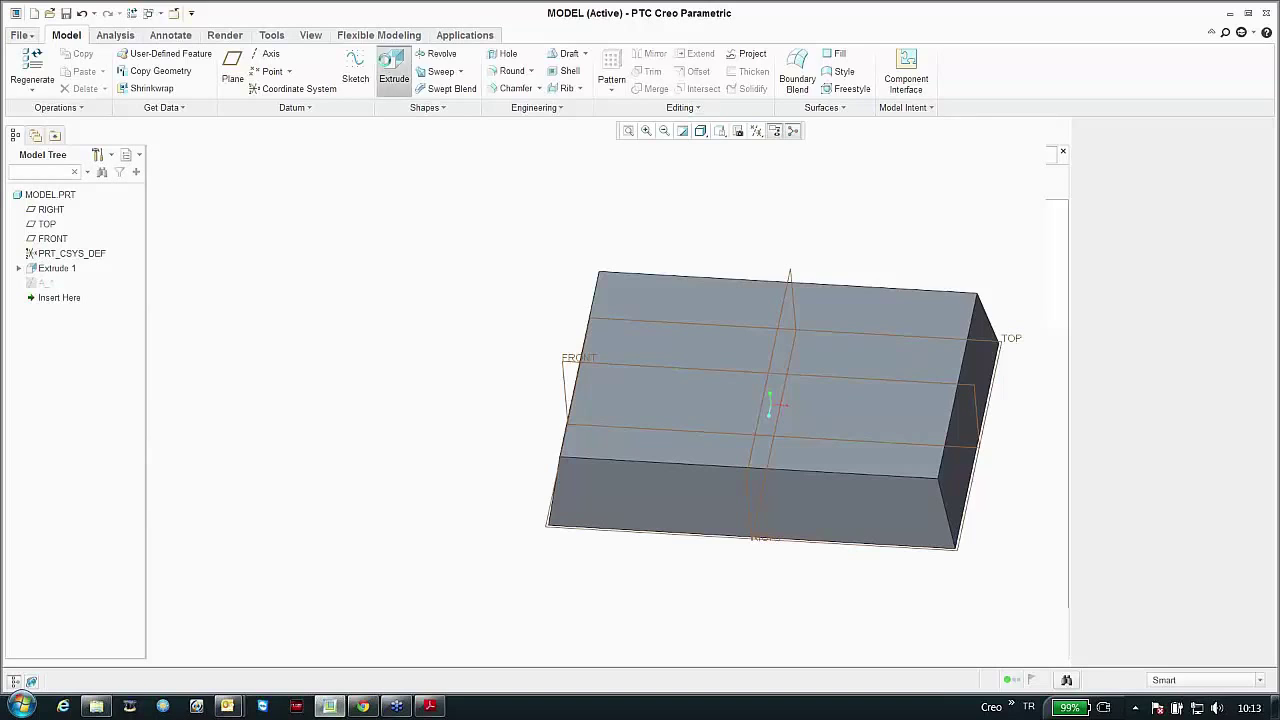
Step: Extrude a circle centered on the origin of the block's upper face by about 113 mm to form a cylinder
left_click(393, 64)
left_click(709, 345)
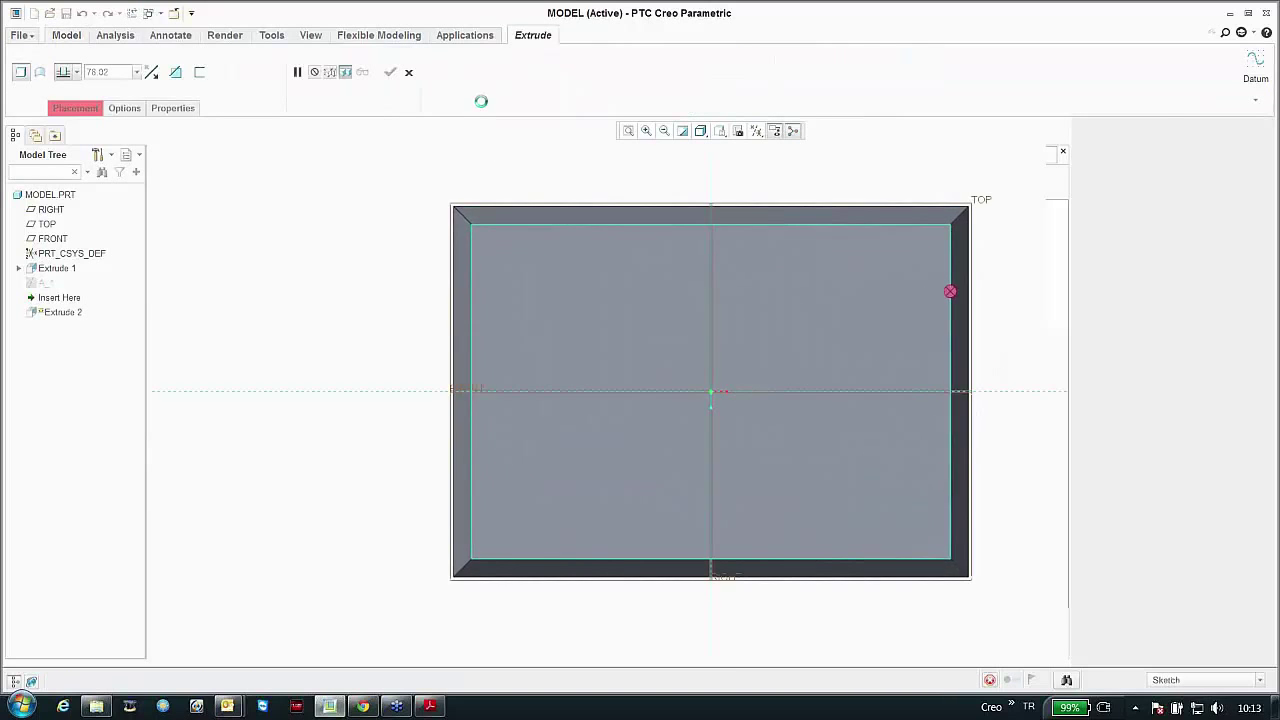
left_click(364, 89)
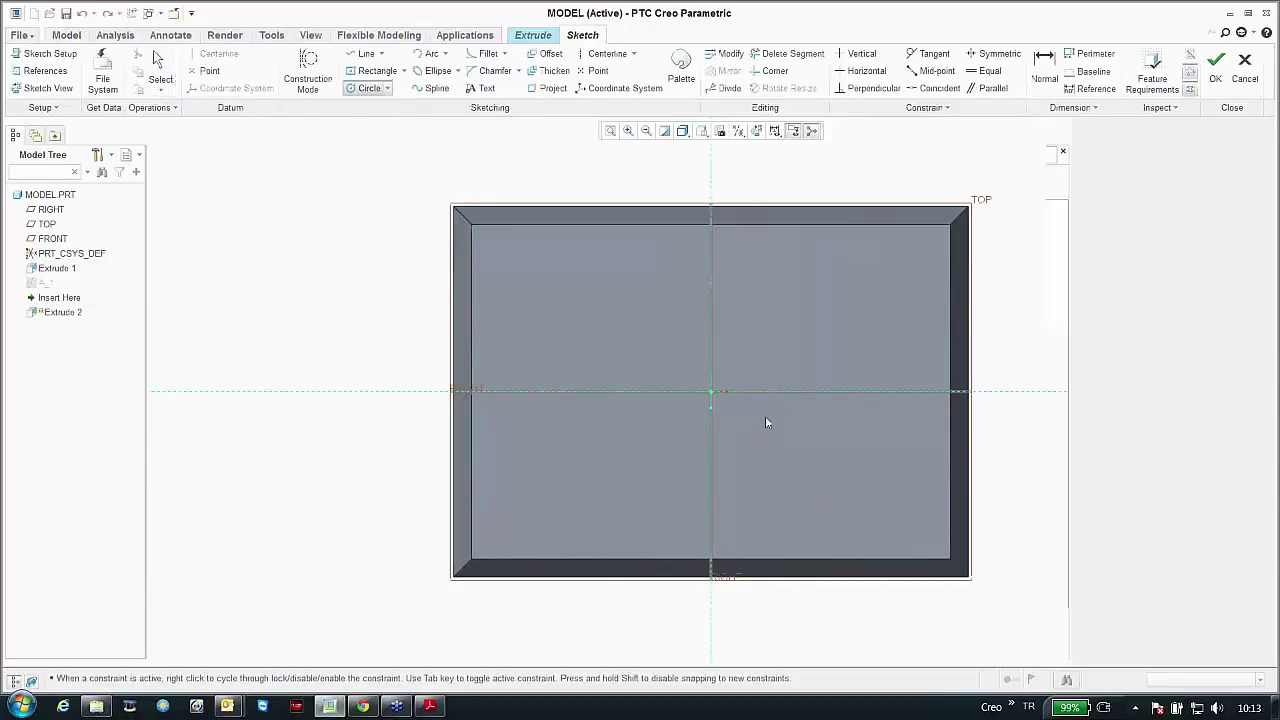
left_click(716, 394)
left_click(780, 445)
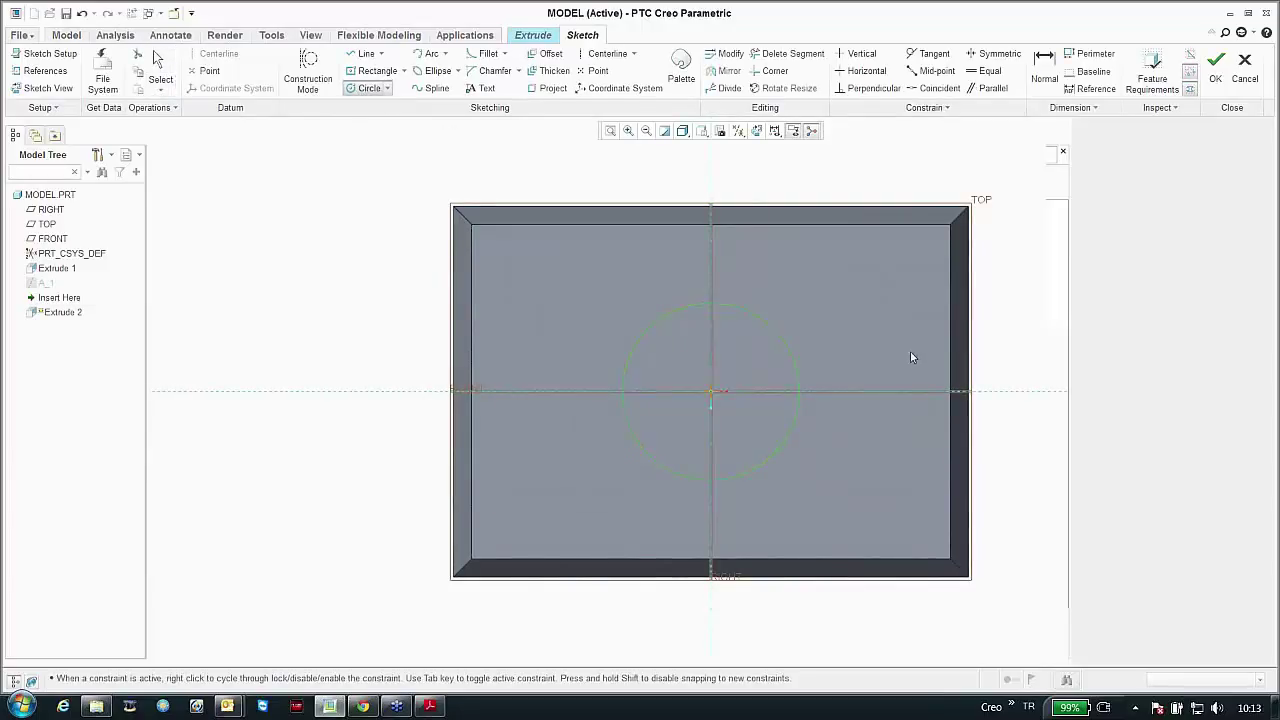
middle_click(910, 351)
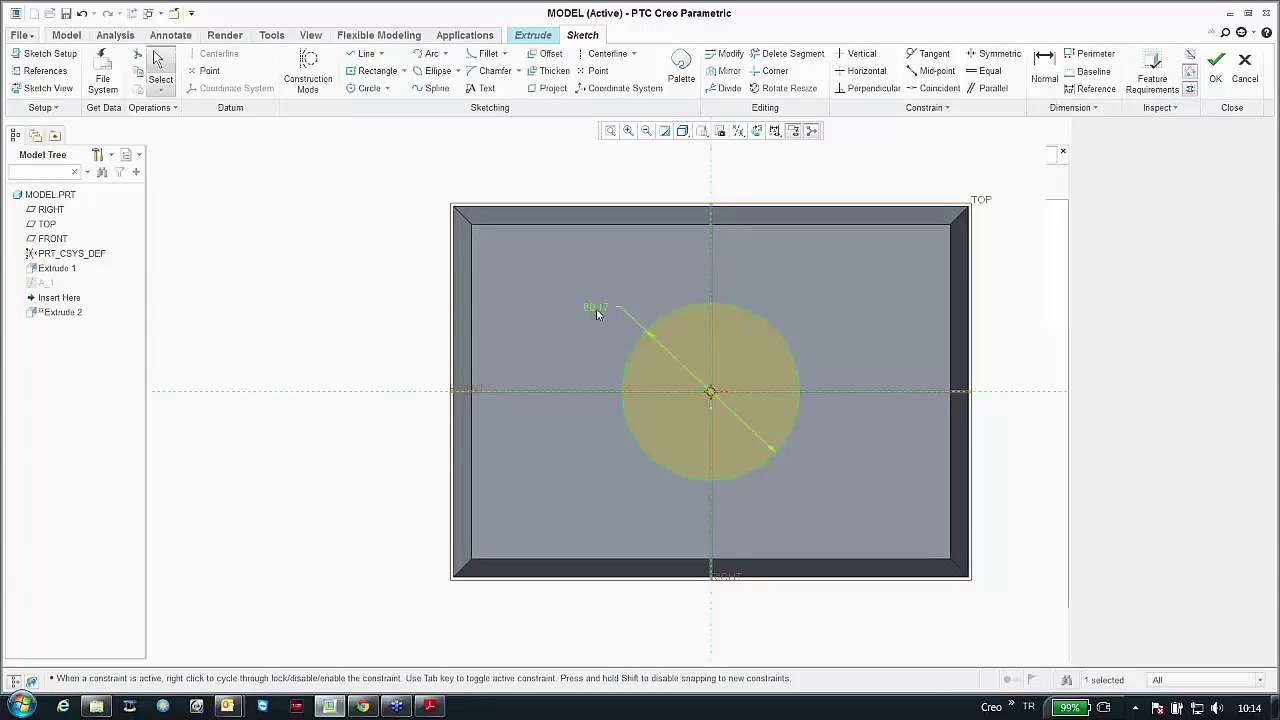
left_click(1214, 66)
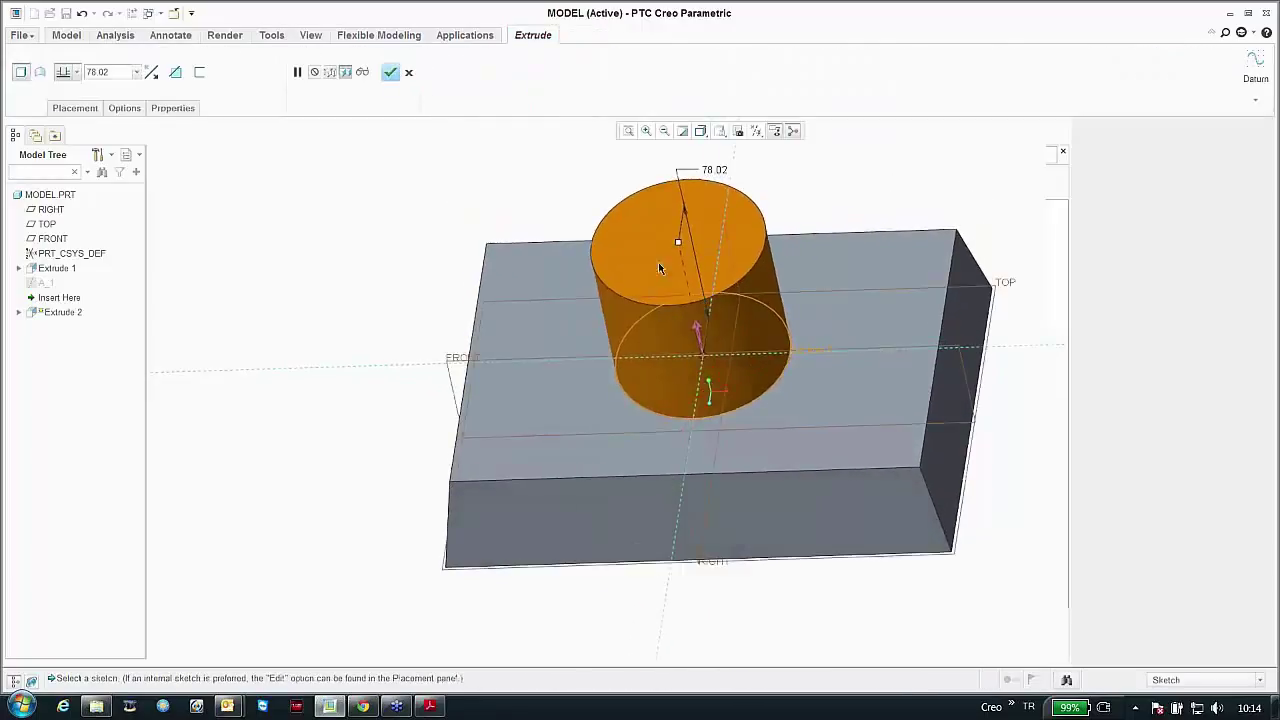
left_click_drag(680, 242, 667, 190)
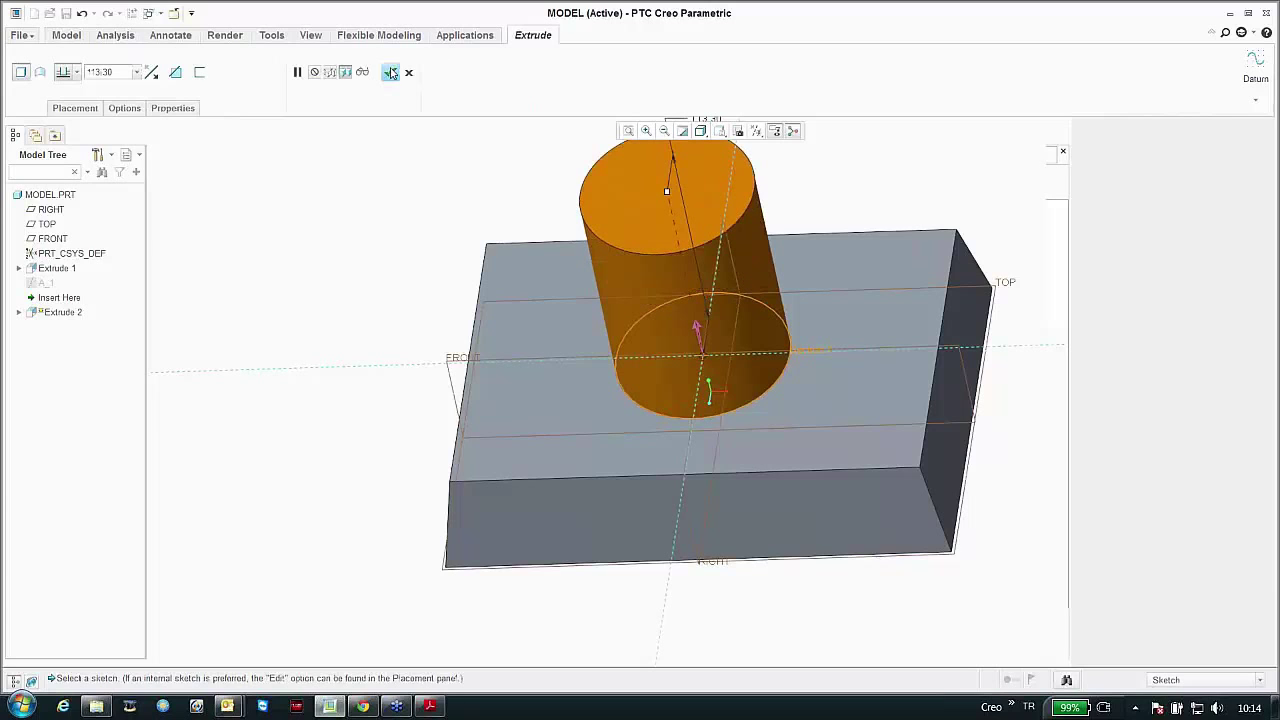
left_click(391, 72)
Step: Round the upper circular edge of the cylinder with a 5 mm radius
middle_click_drag(362, 336, 327, 267)
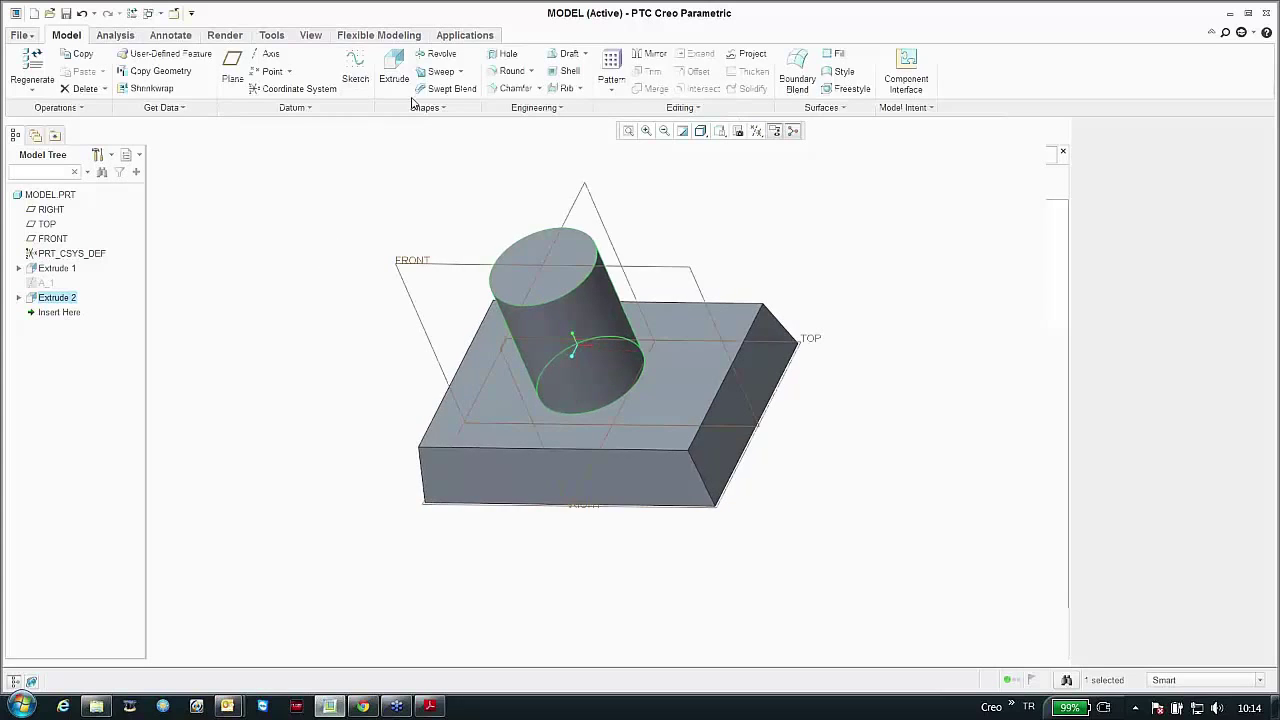
left_click(511, 71)
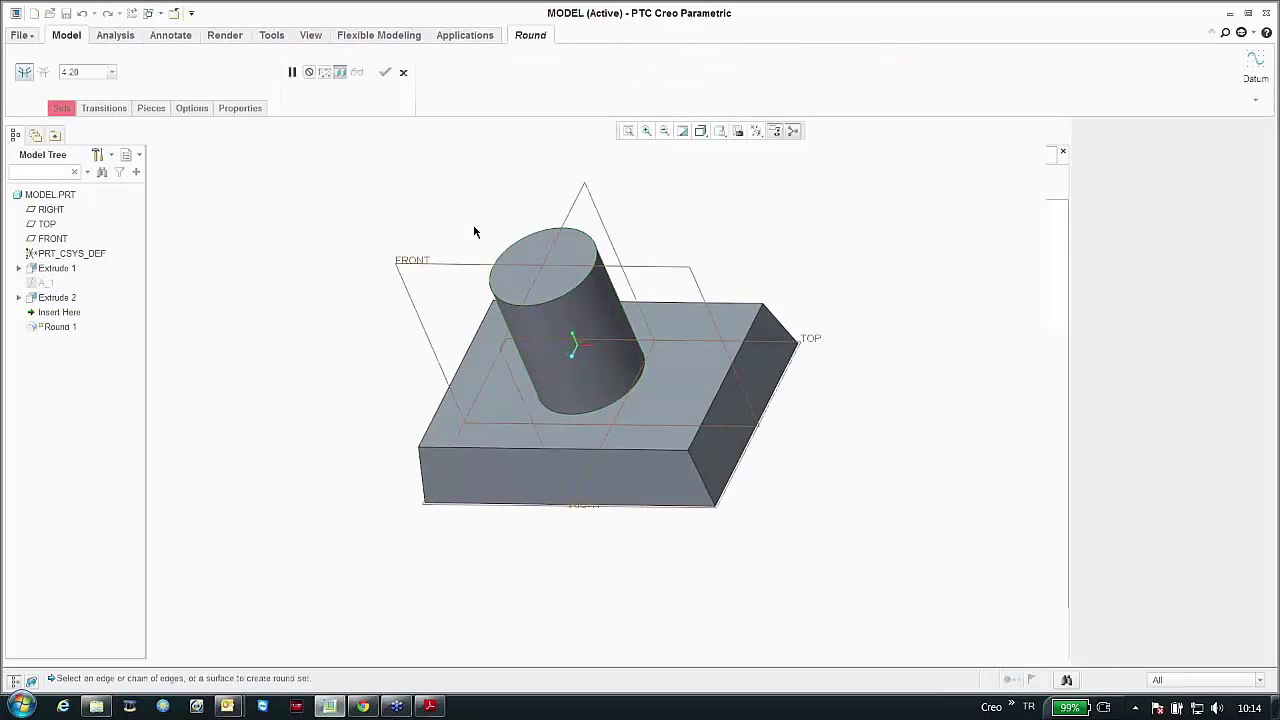
left_click(519, 306)
scroll(560, 306, "up", 3)
left_click(91, 74)
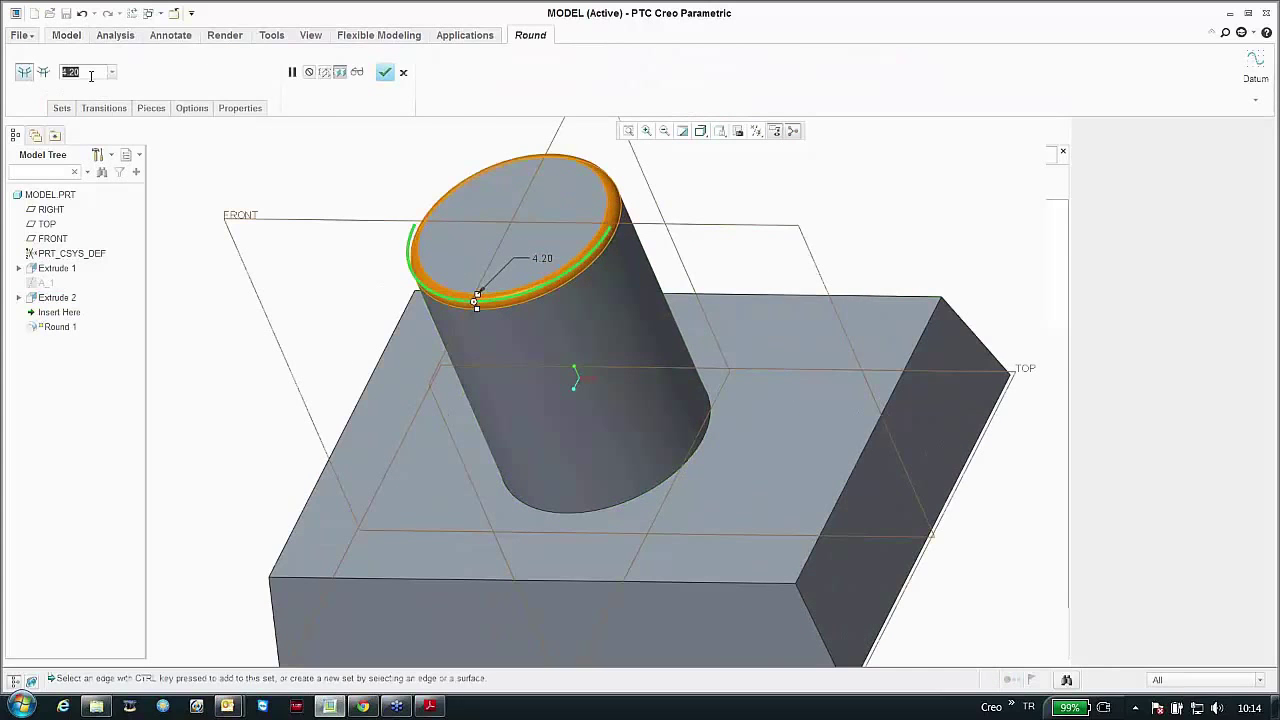
type("5")
key("Return")
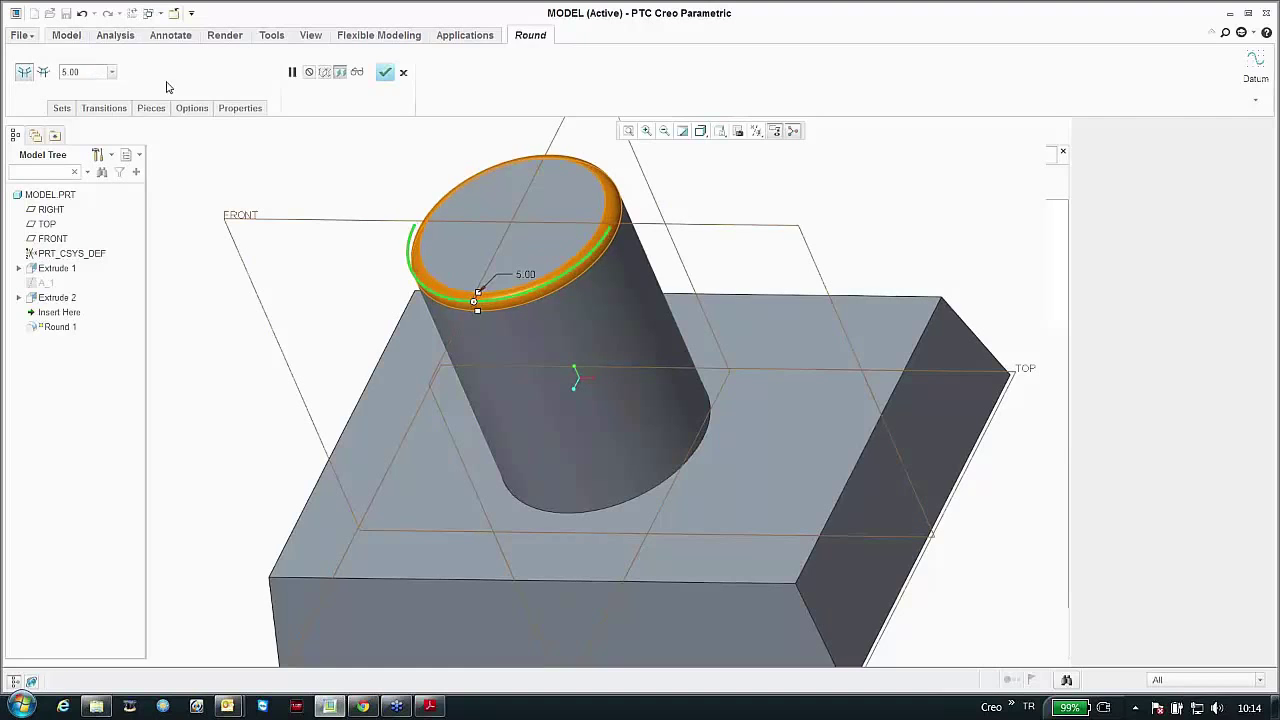
left_click(385, 72)
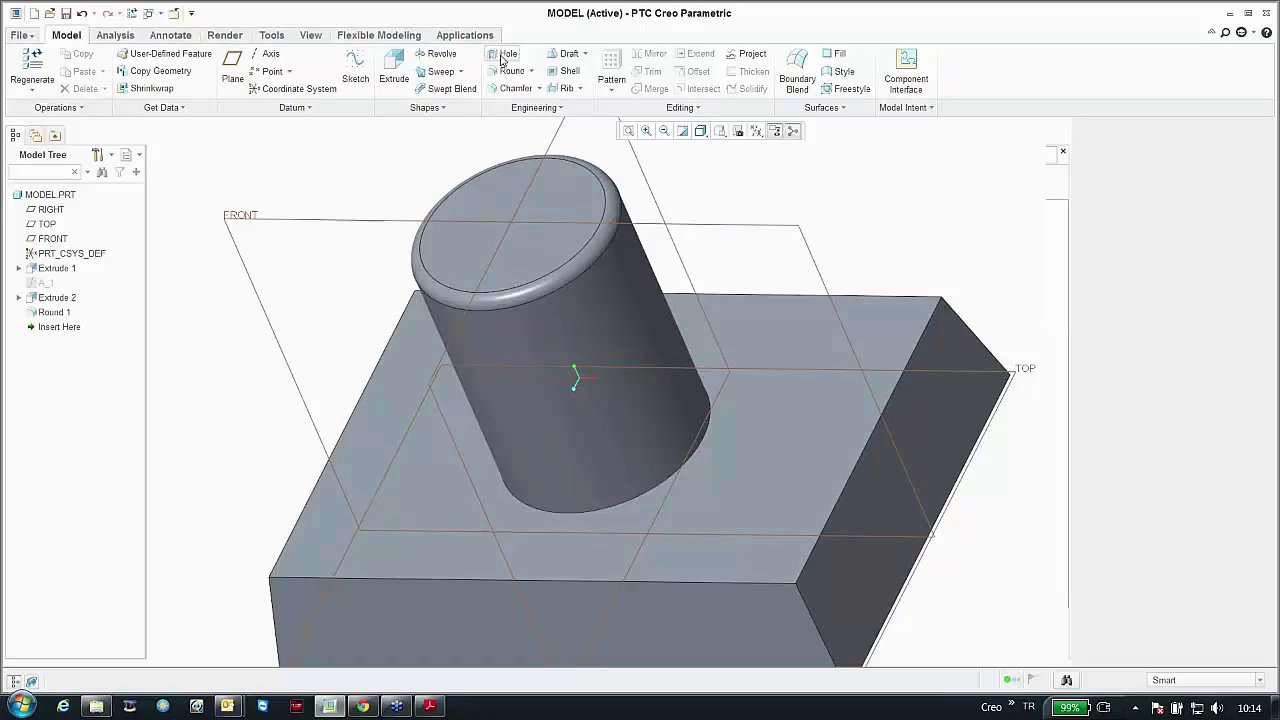
Step: Turn on coordinate system display and create a countersunk hole coaxial with the cylinder in its end face, using a standard profile and 42 mm diameter
left_click(504, 56)
left_click(757, 131)
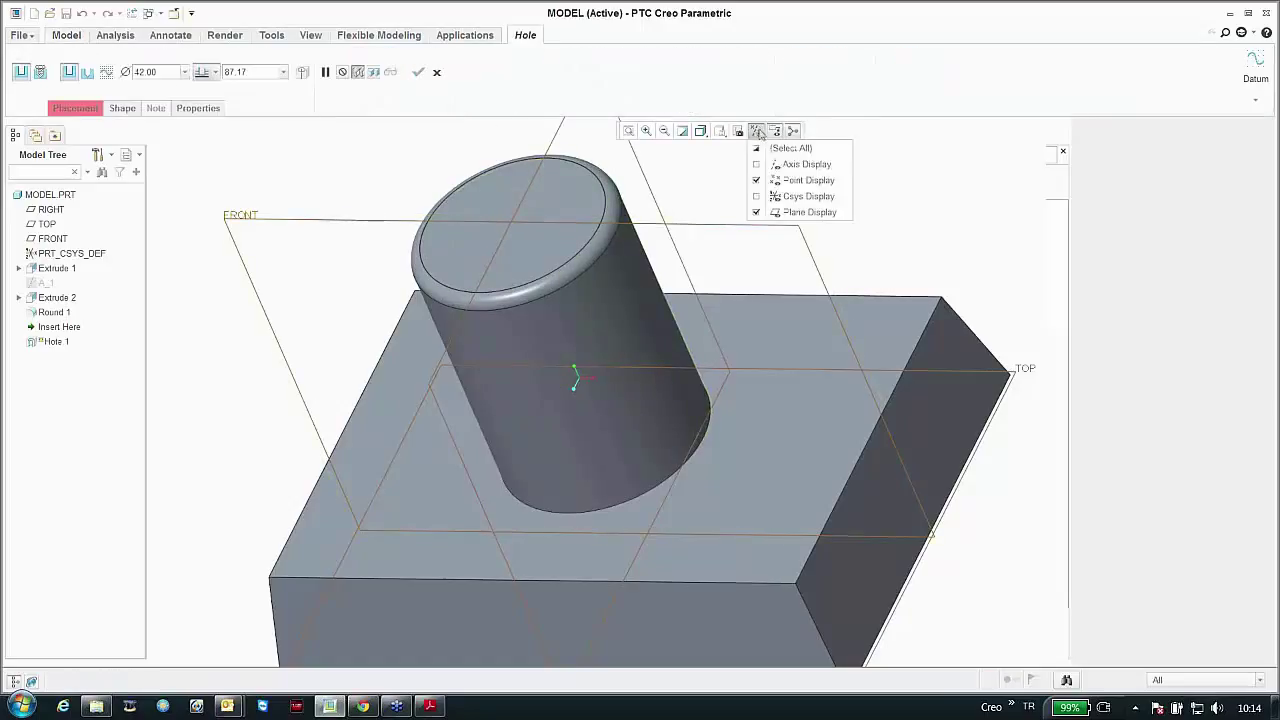
left_click(790, 196)
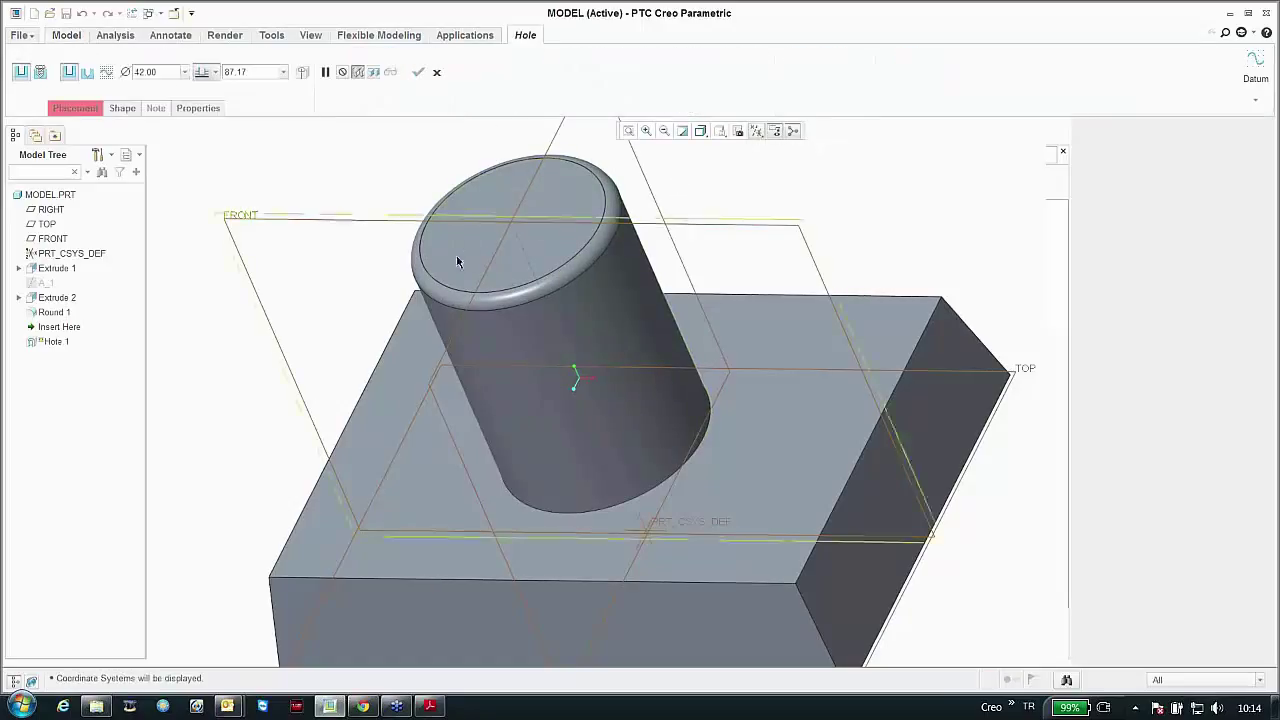
left_click(520, 246)
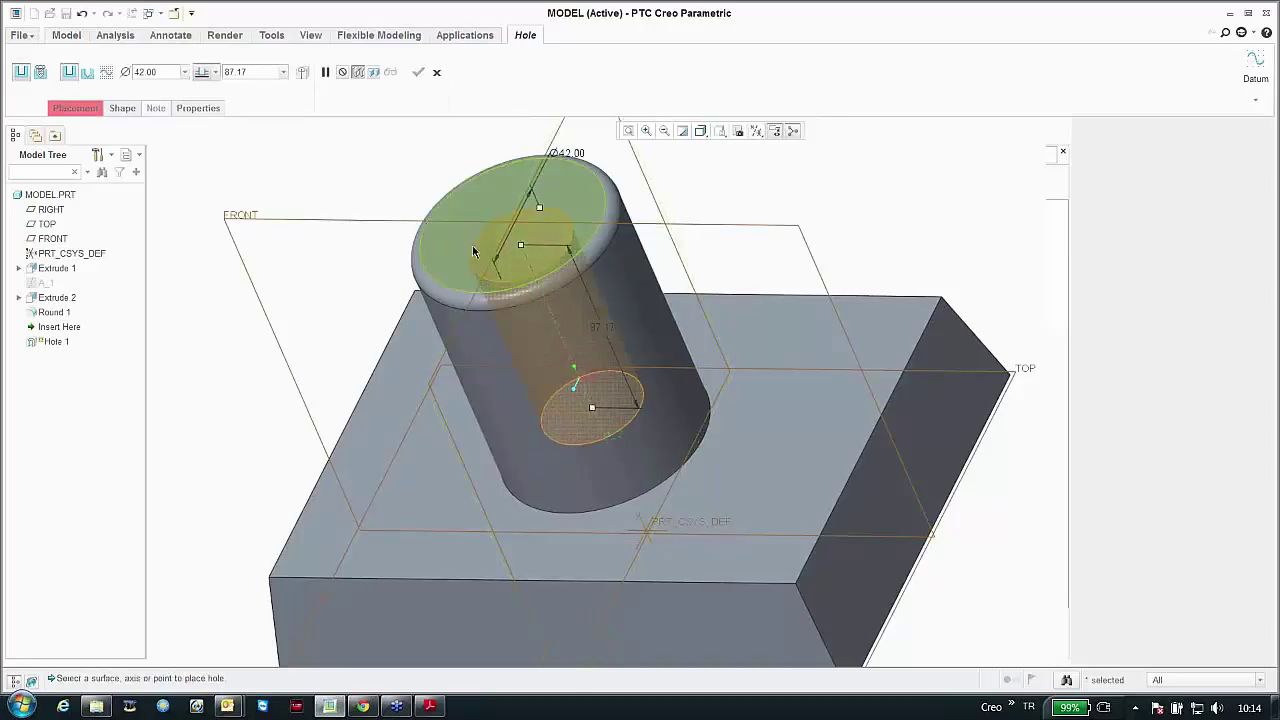
left_click(476, 252, "ctrl")
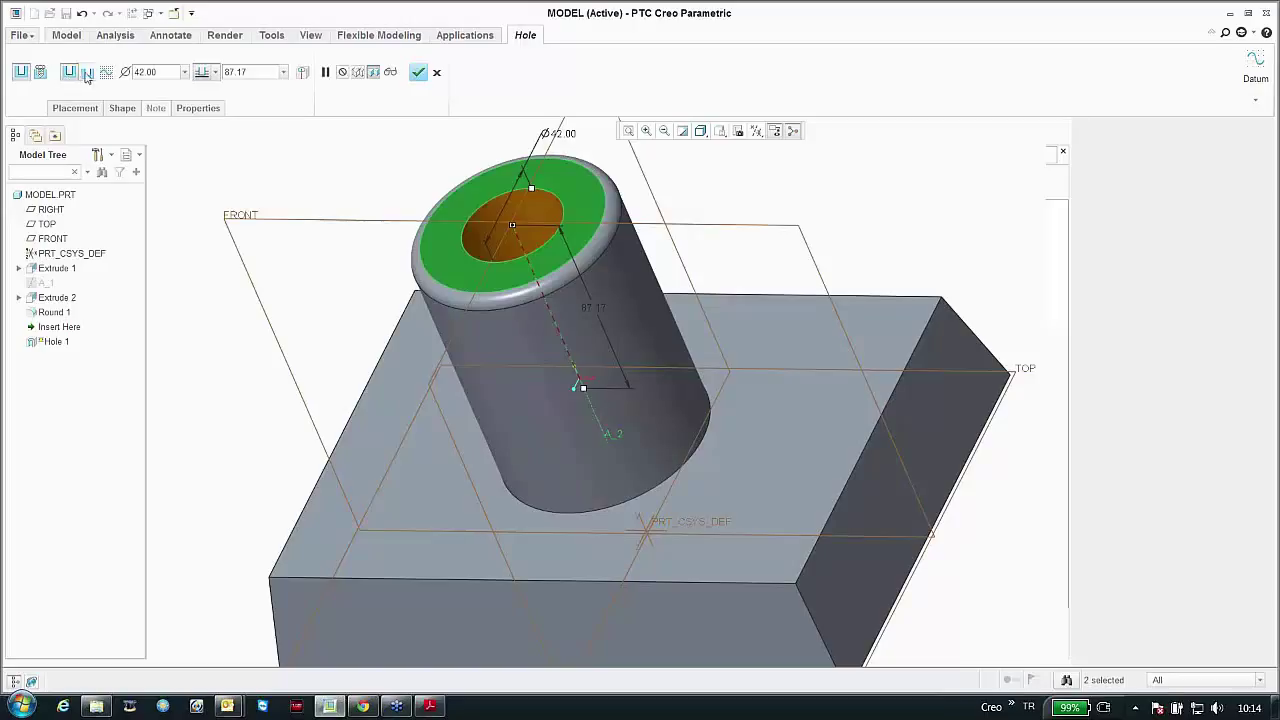
left_click(87, 74)
left_click(336, 74)
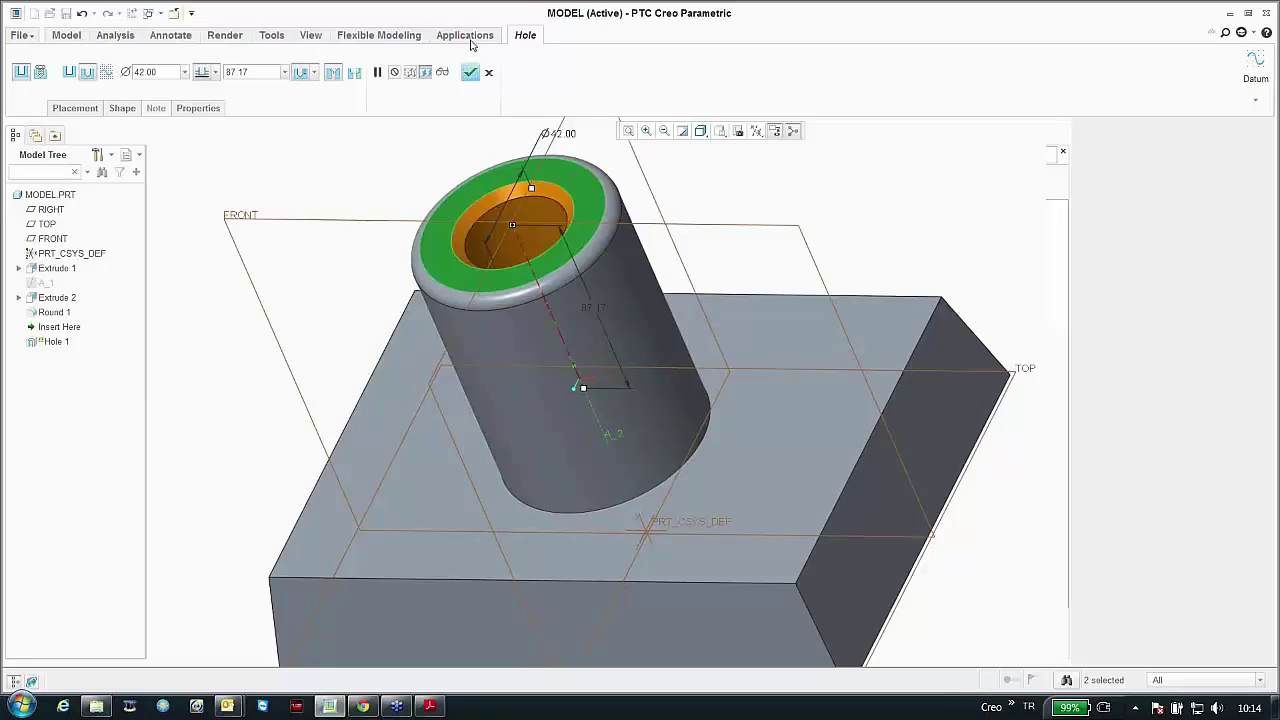
left_click(470, 73)
Step: Round the four slanted corner edges of the block together in one set, enlarging the preview beyond the default radius
key("ctrl+d")
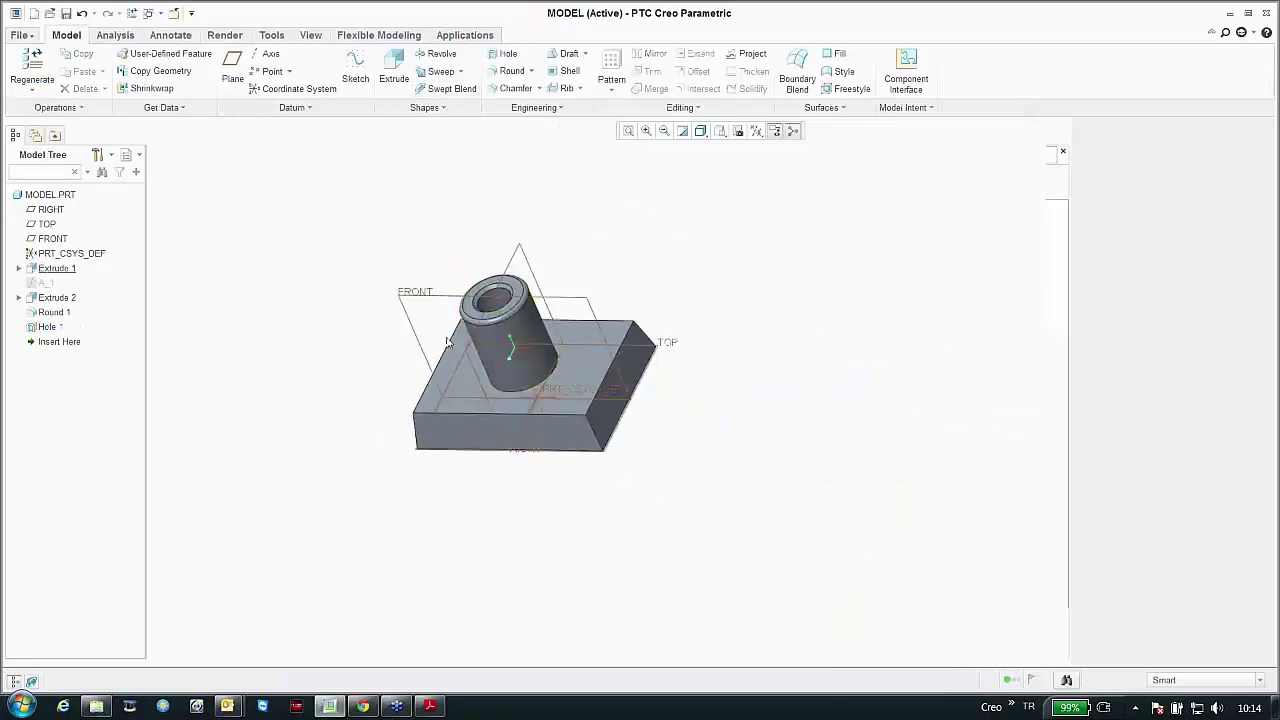
middle_click_drag(440, 300, 490, 345)
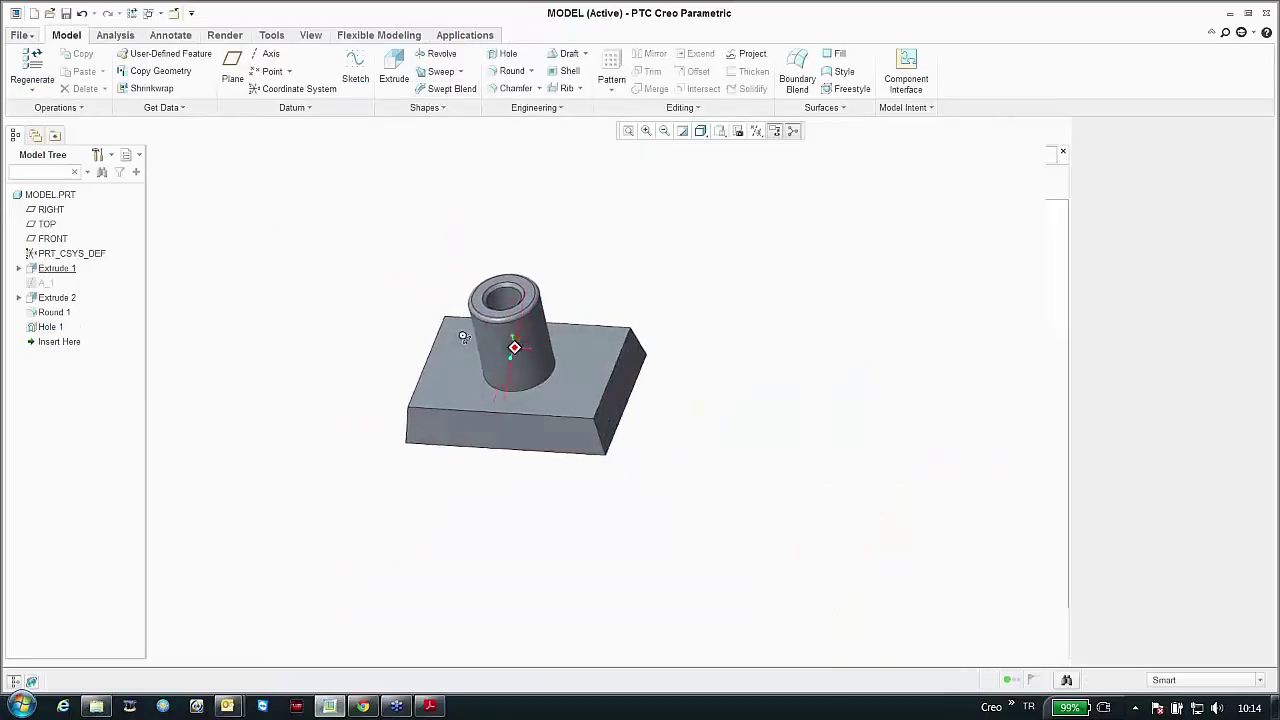
left_click(512, 71)
scroll(563, 437, "down", 4)
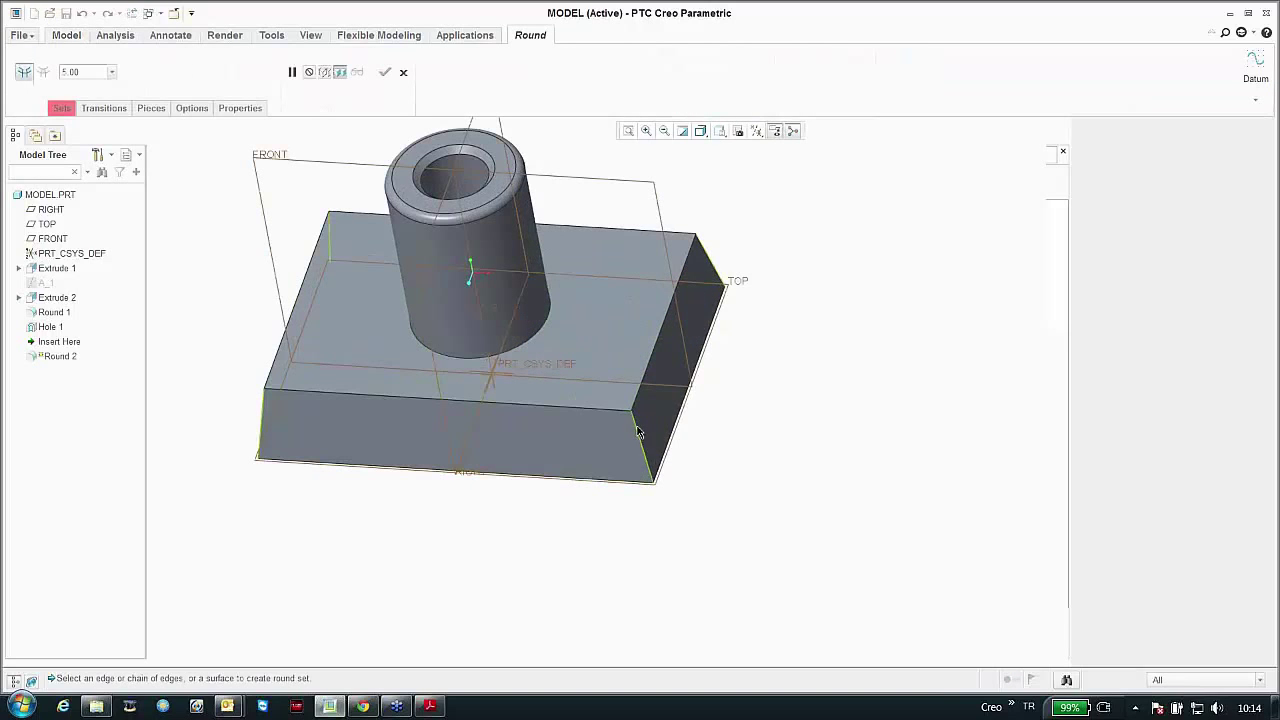
left_click(638, 432)
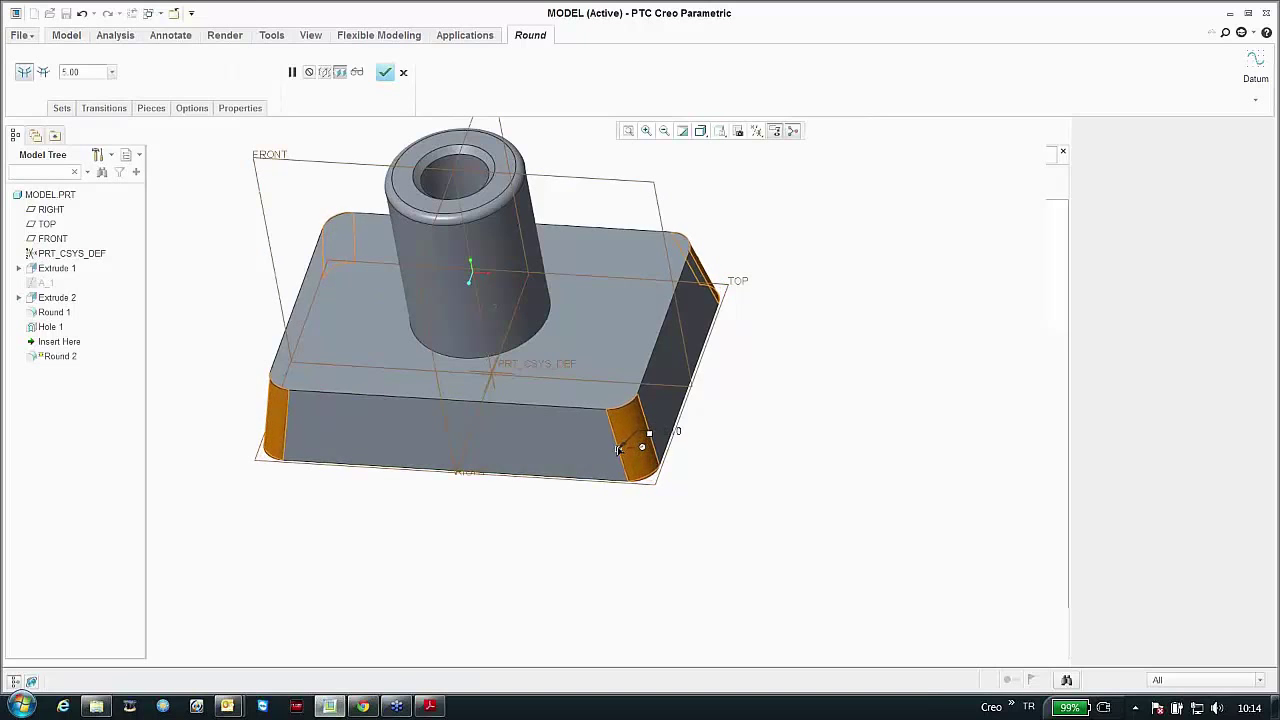
left_click(385, 72)
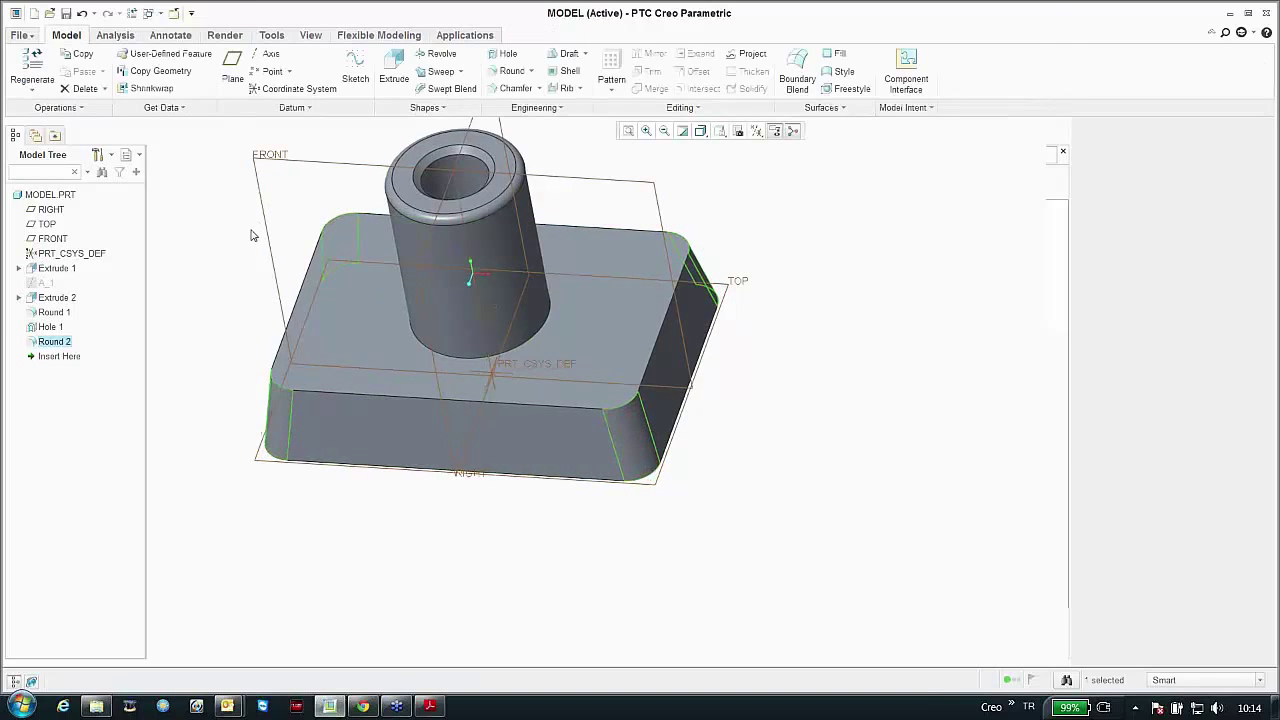
middle_click_drag(253, 236, 230, 261)
scroll(474, 350, "up", 4)
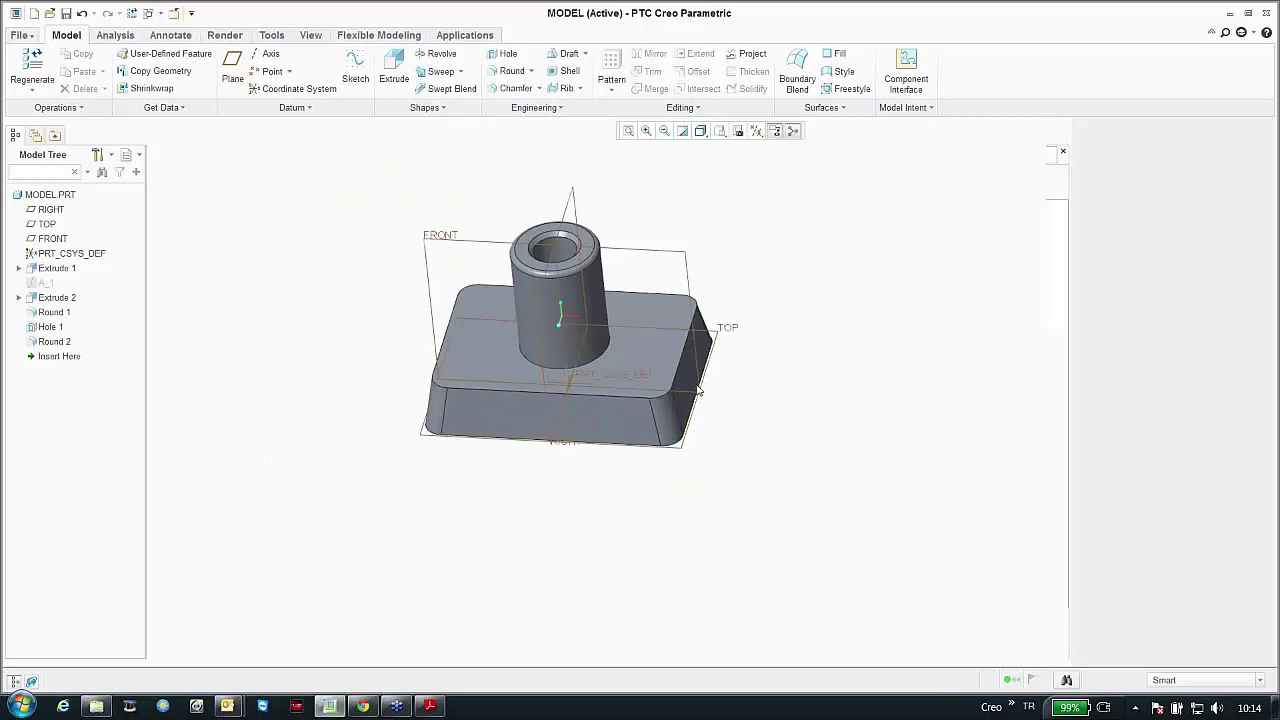
middle_click_drag(422, 327, 266, 320)
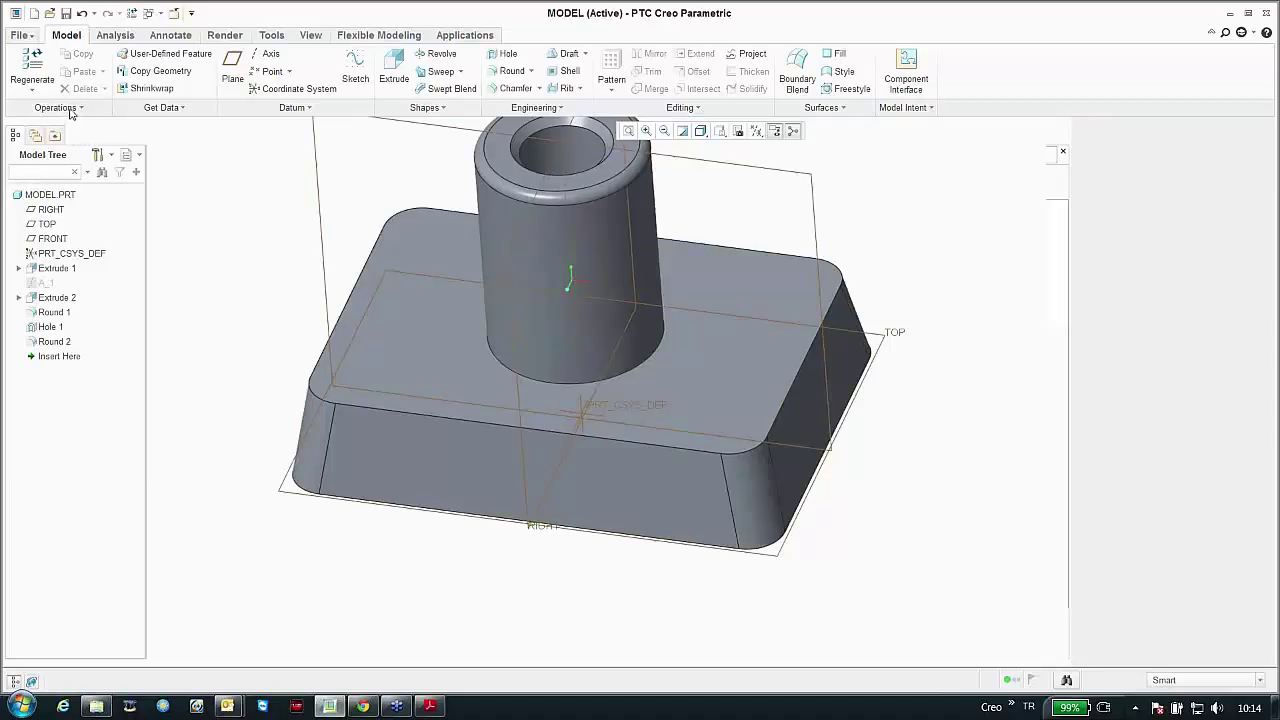
Step: Set the features up to and including the cylinder's edge round as read only, then select the hole that remains editable
left_click(44, 314)
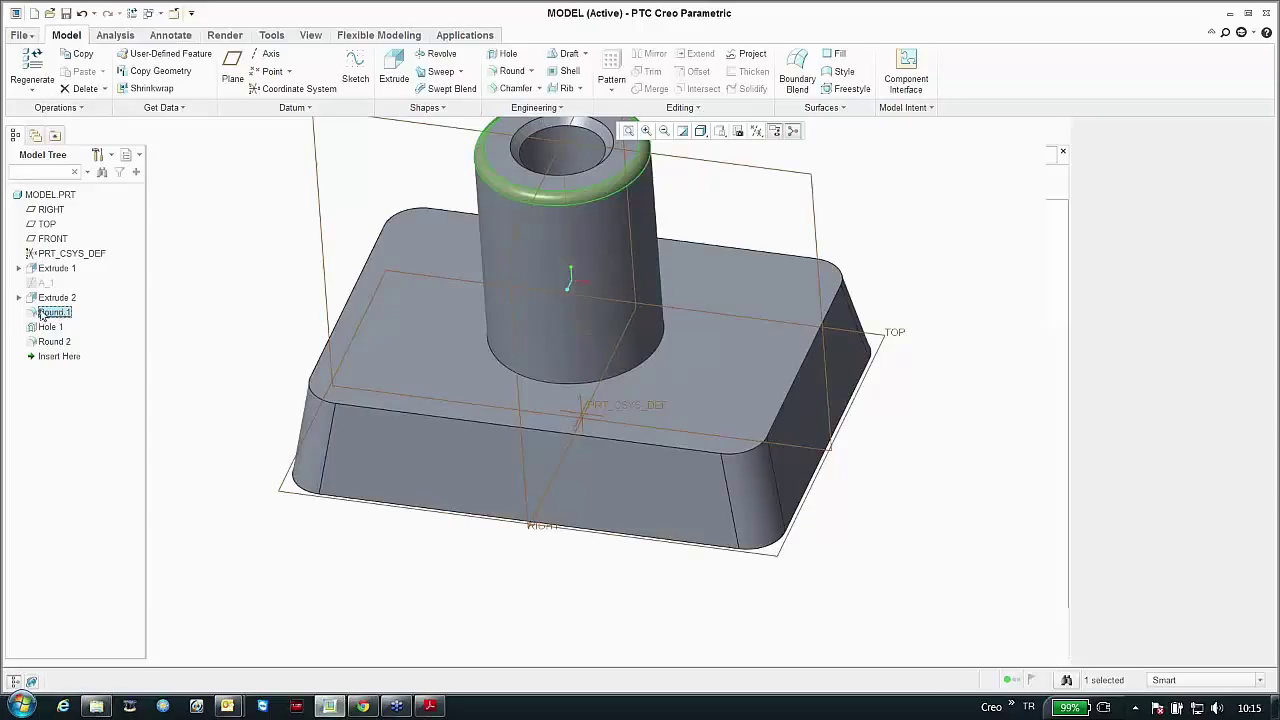
left_click(81, 107)
mouse_move(75, 238)
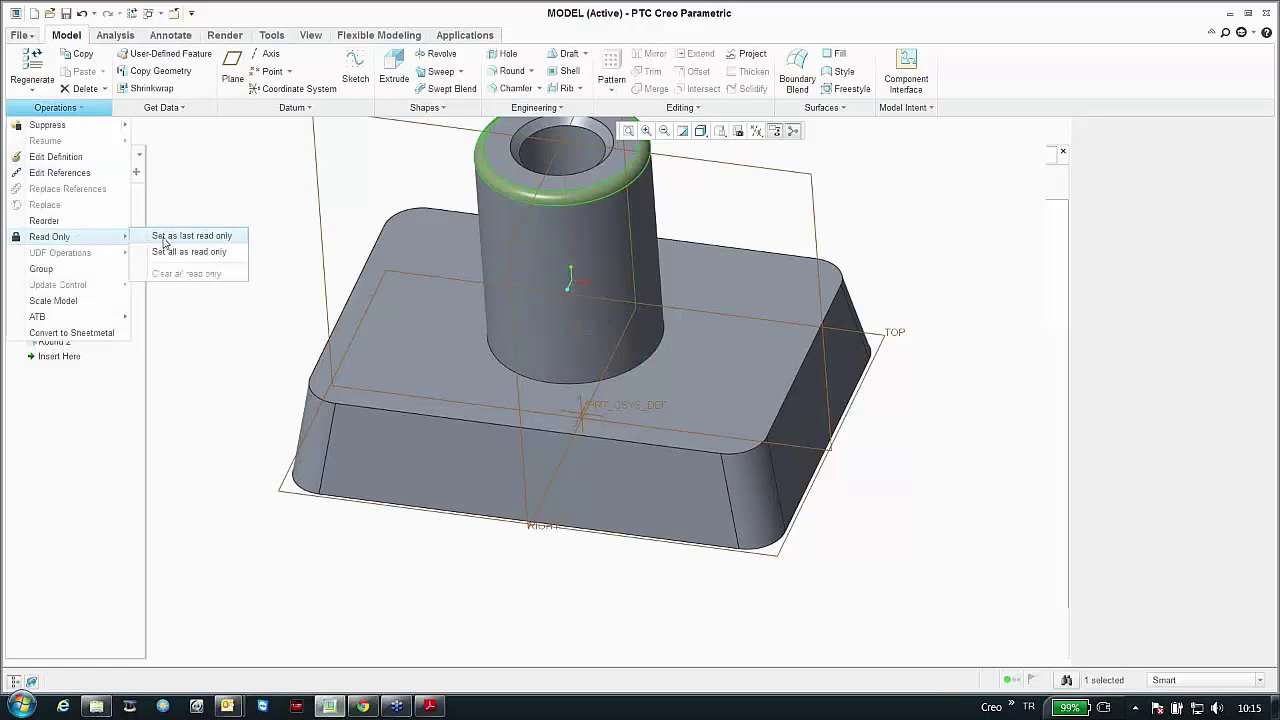
left_click(165, 238)
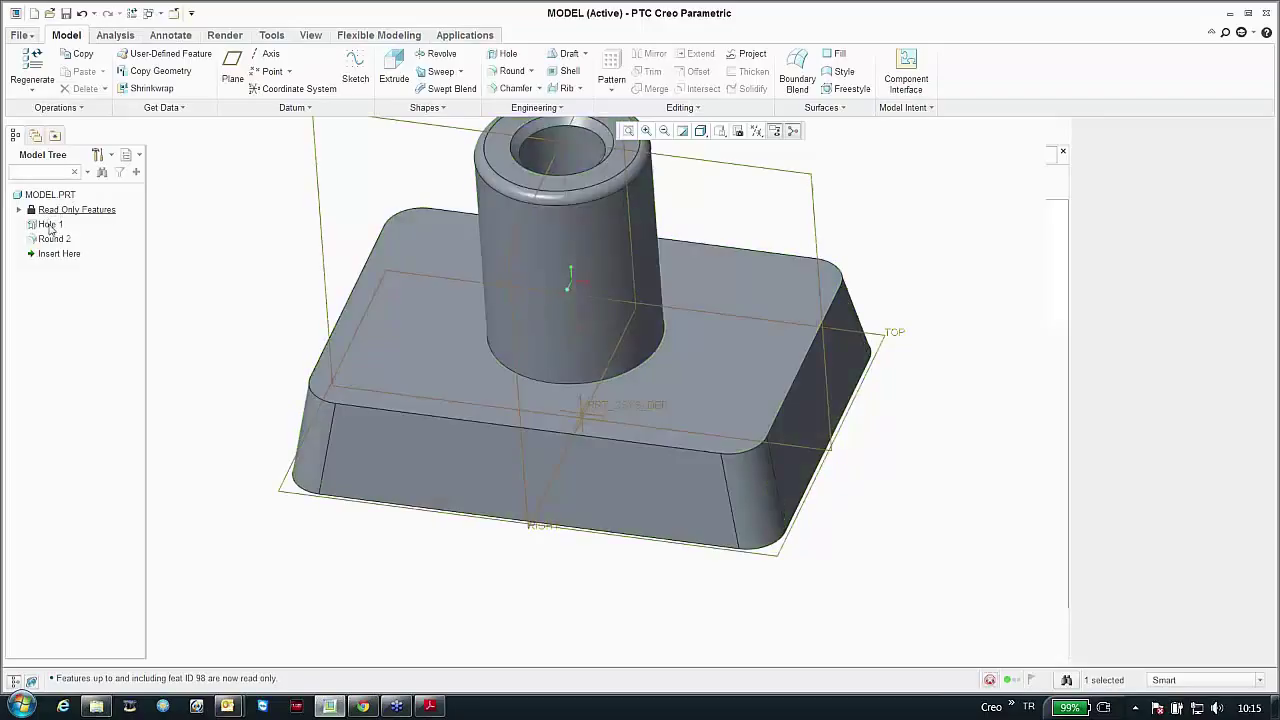
left_click(50, 224)
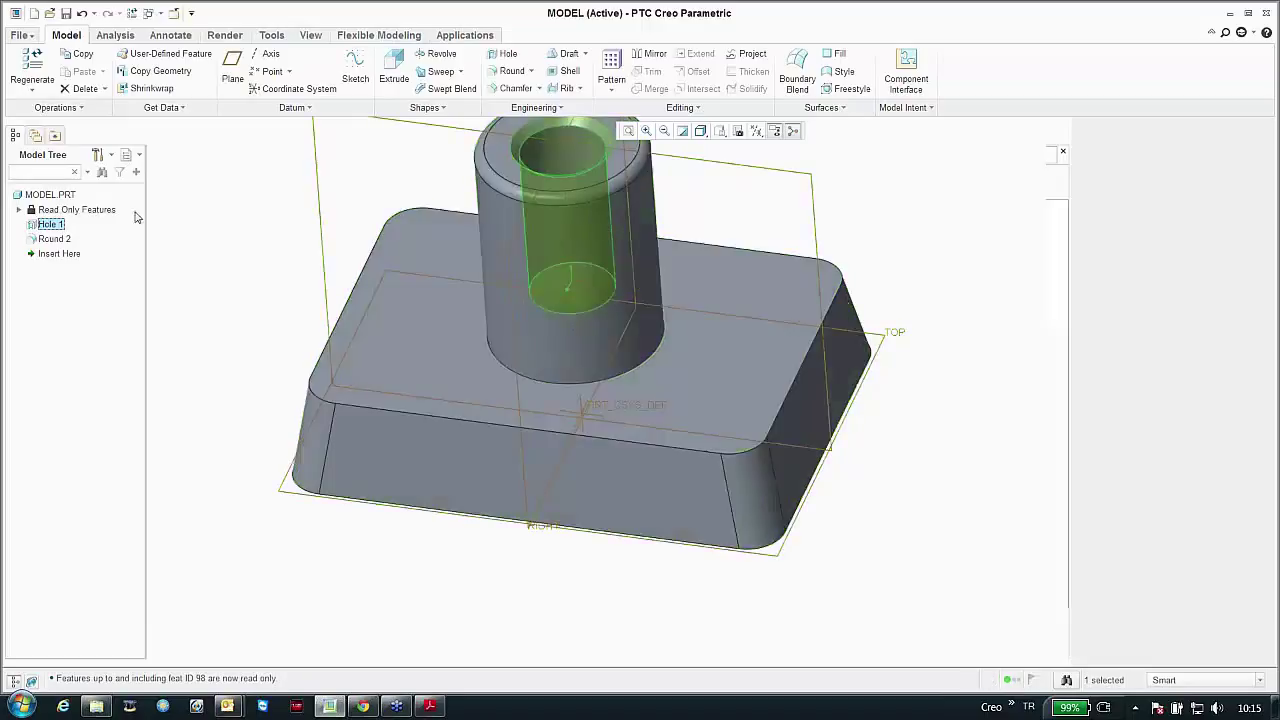
left_click(180, 213)
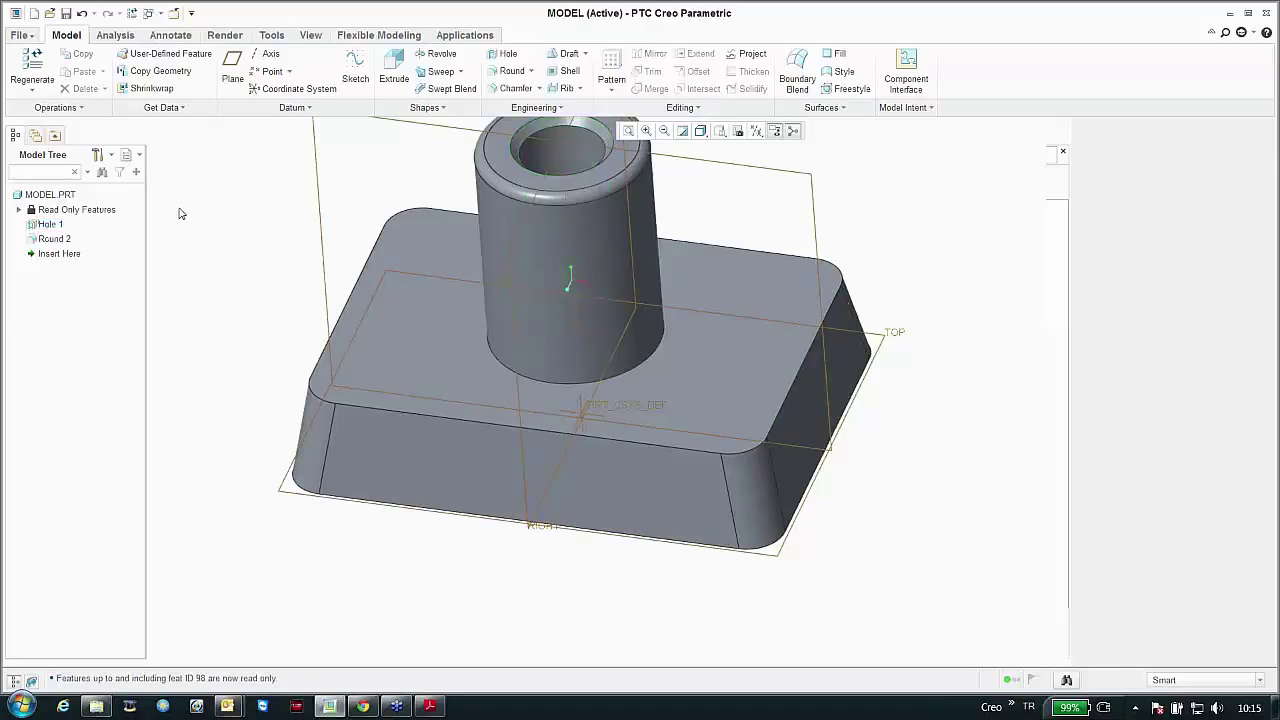
Step: Clear the read-only setting from all locked features of the part
left_click(72, 211)
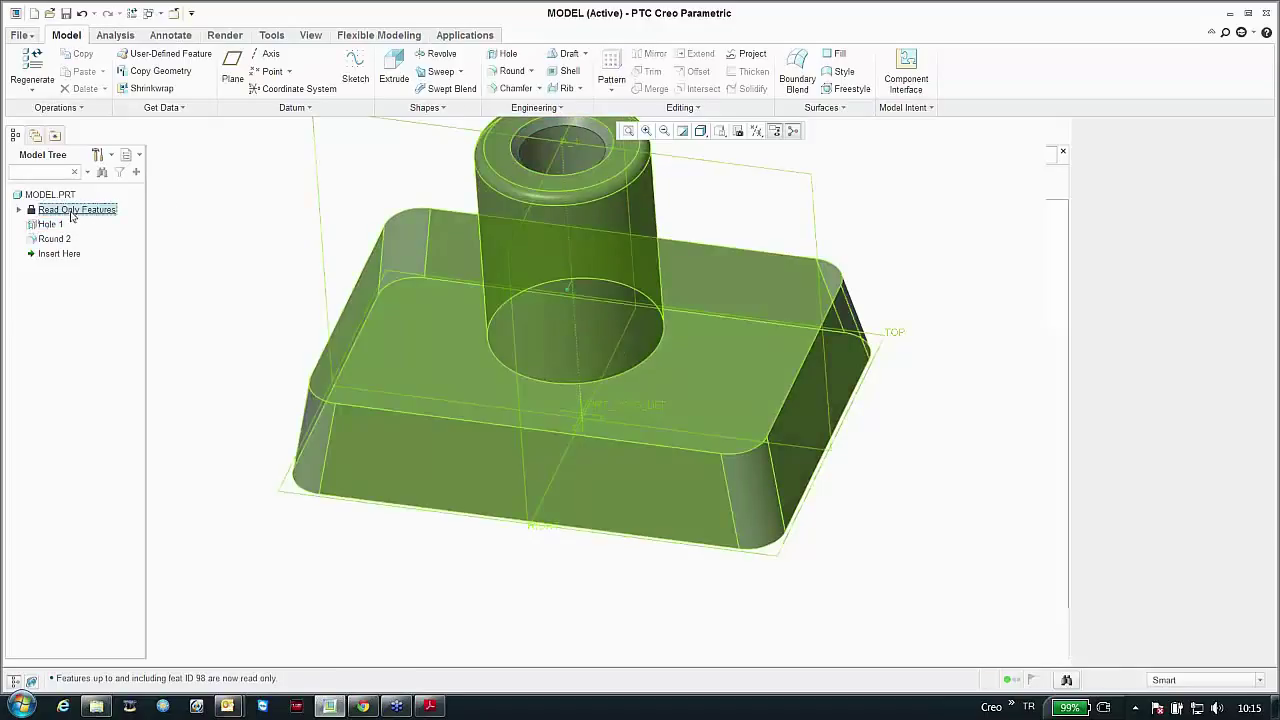
right_click(93, 212)
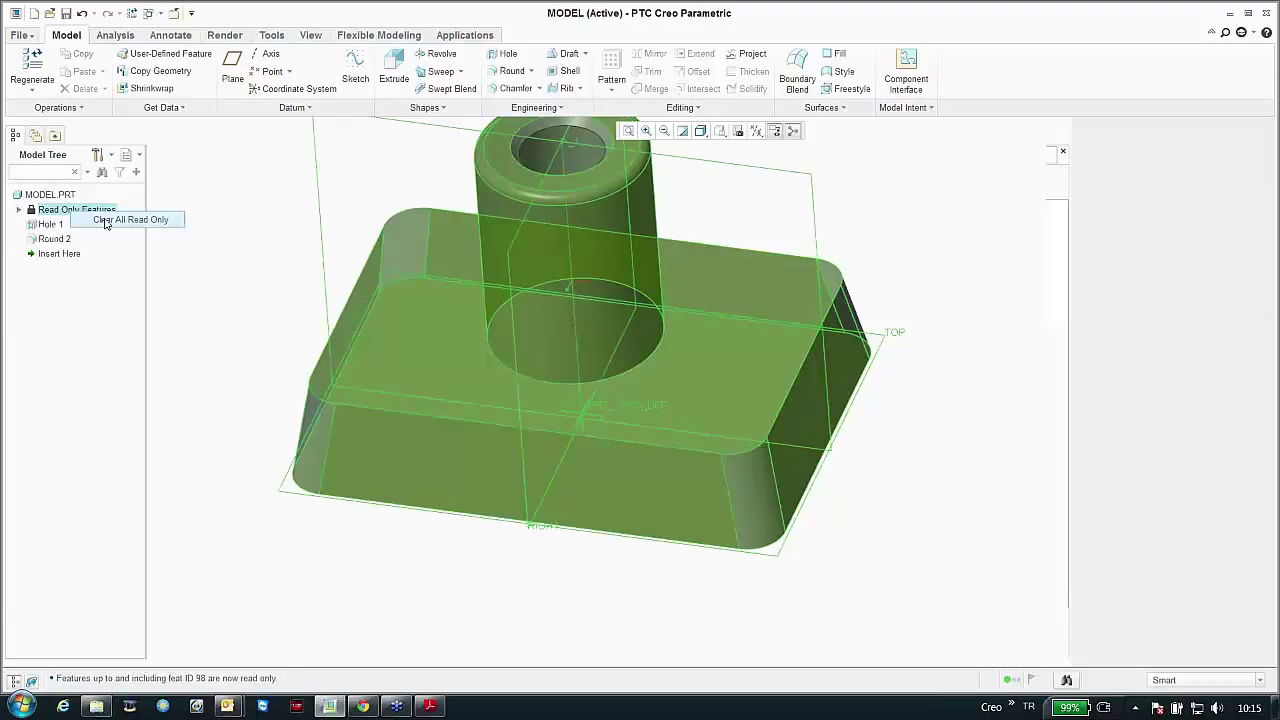
left_click(106, 221)
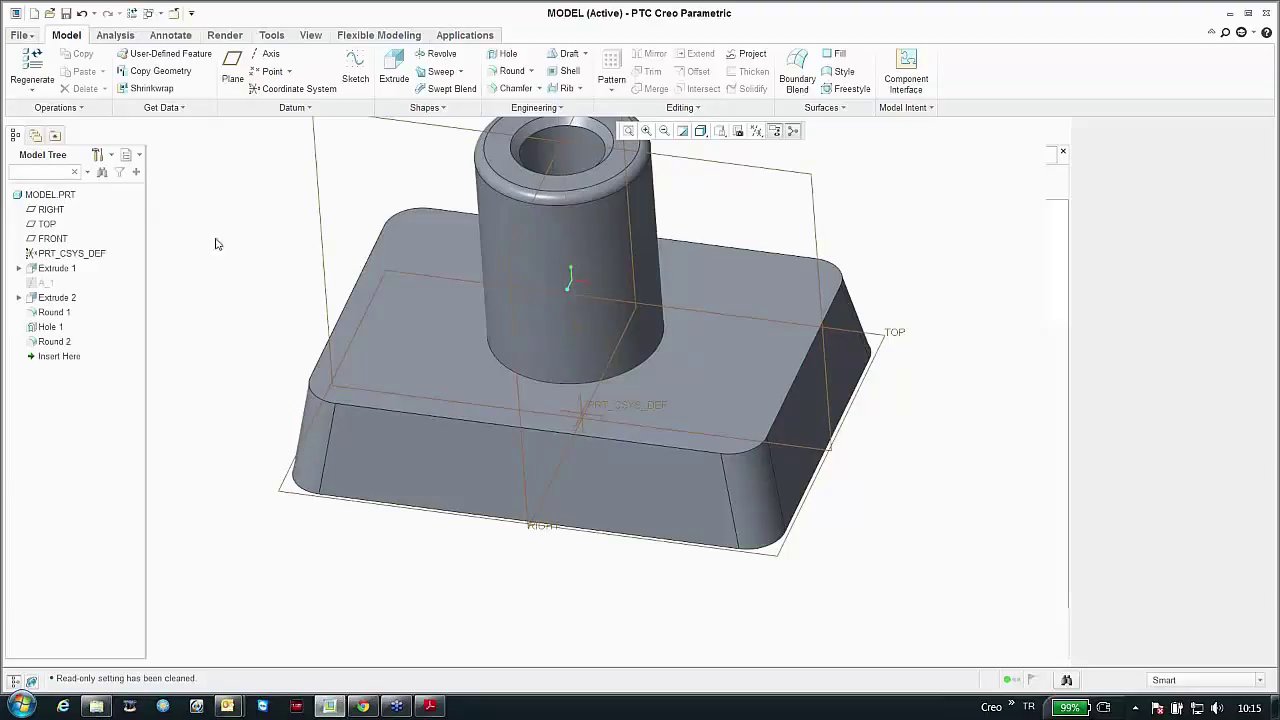
Step: Edit the section of the cylinder's extrusion and delete its circle despite the features that reference it
key("ctrl+d")
scroll(268, 450, "up", 4)
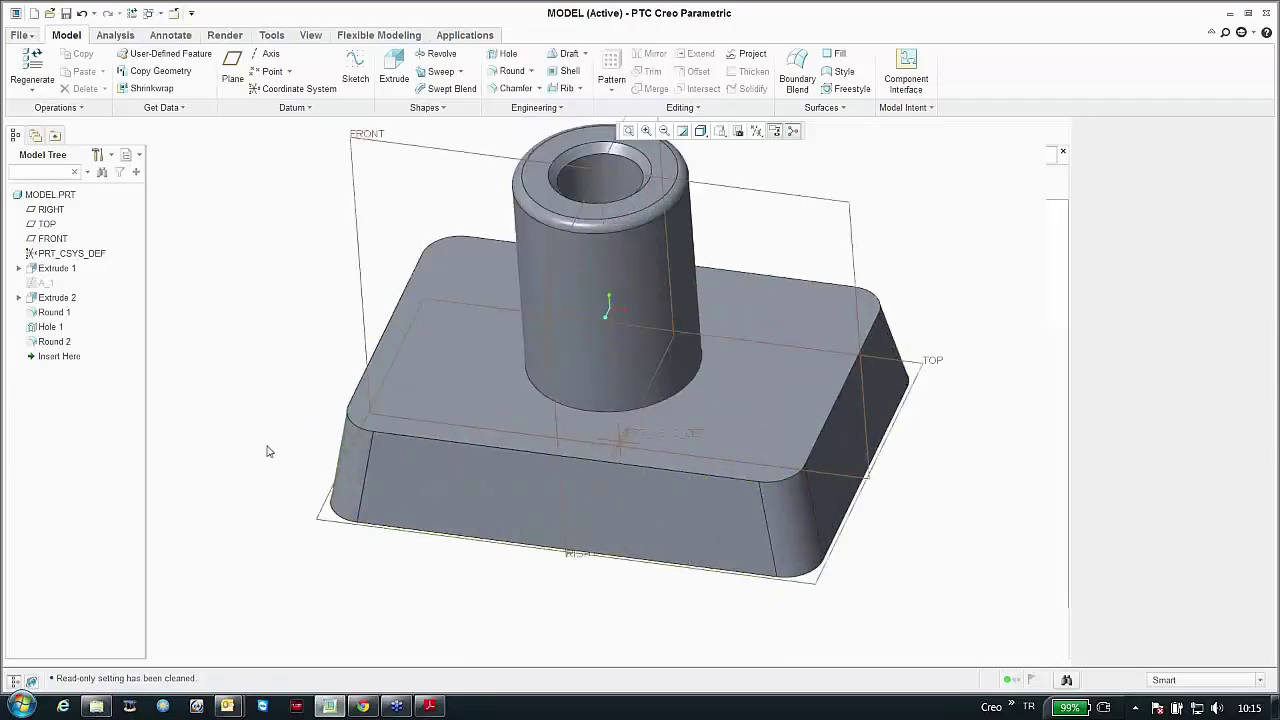
left_click(18, 297)
left_click(64, 313)
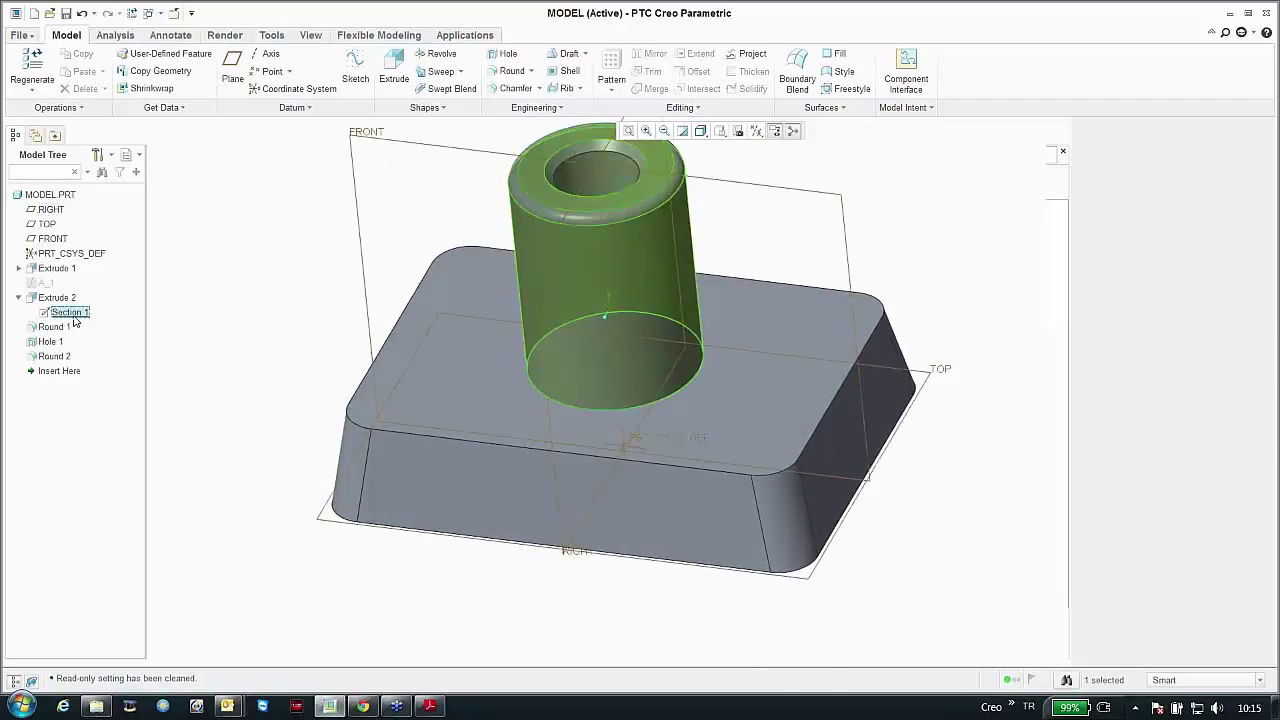
left_click(126, 342)
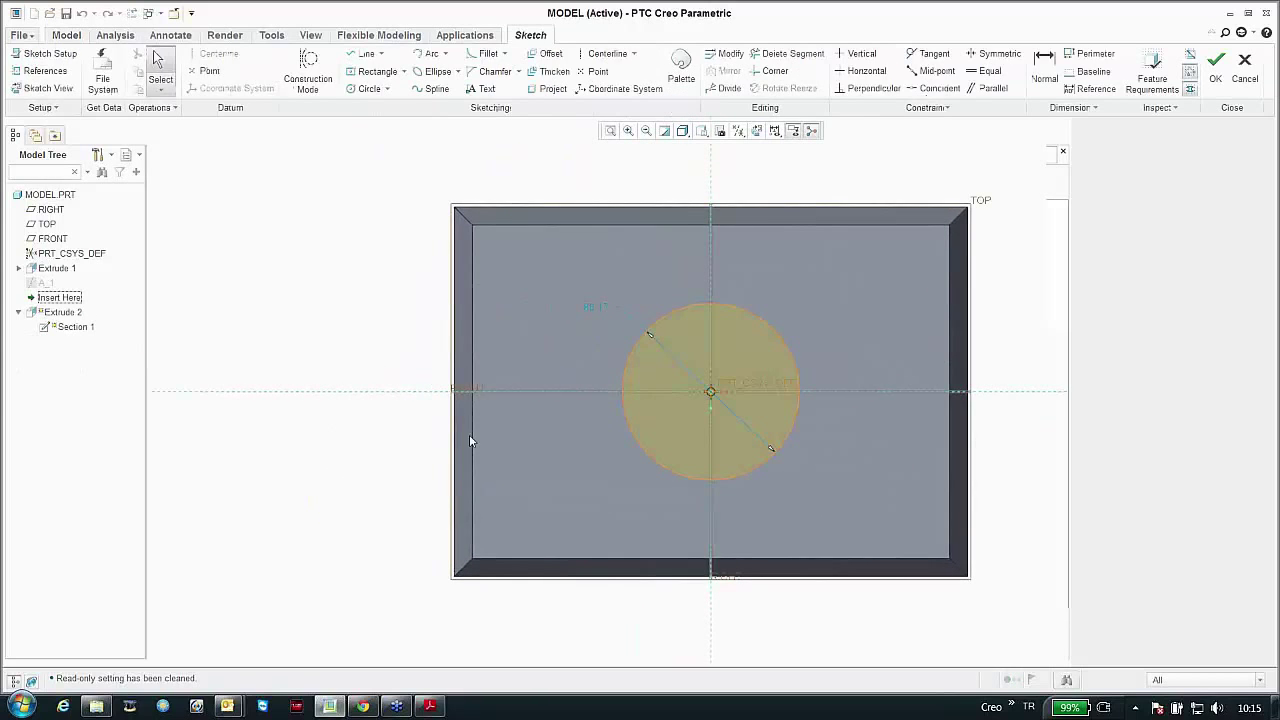
left_click(661, 329)
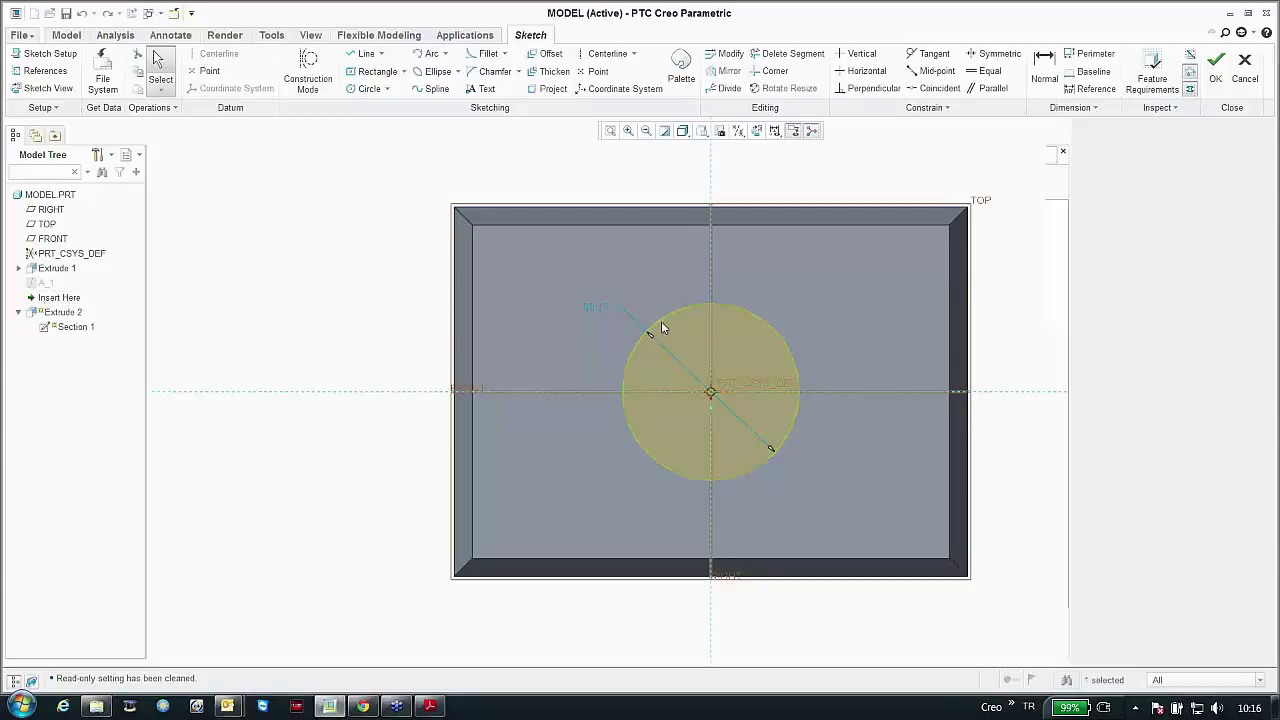
key("Delete")
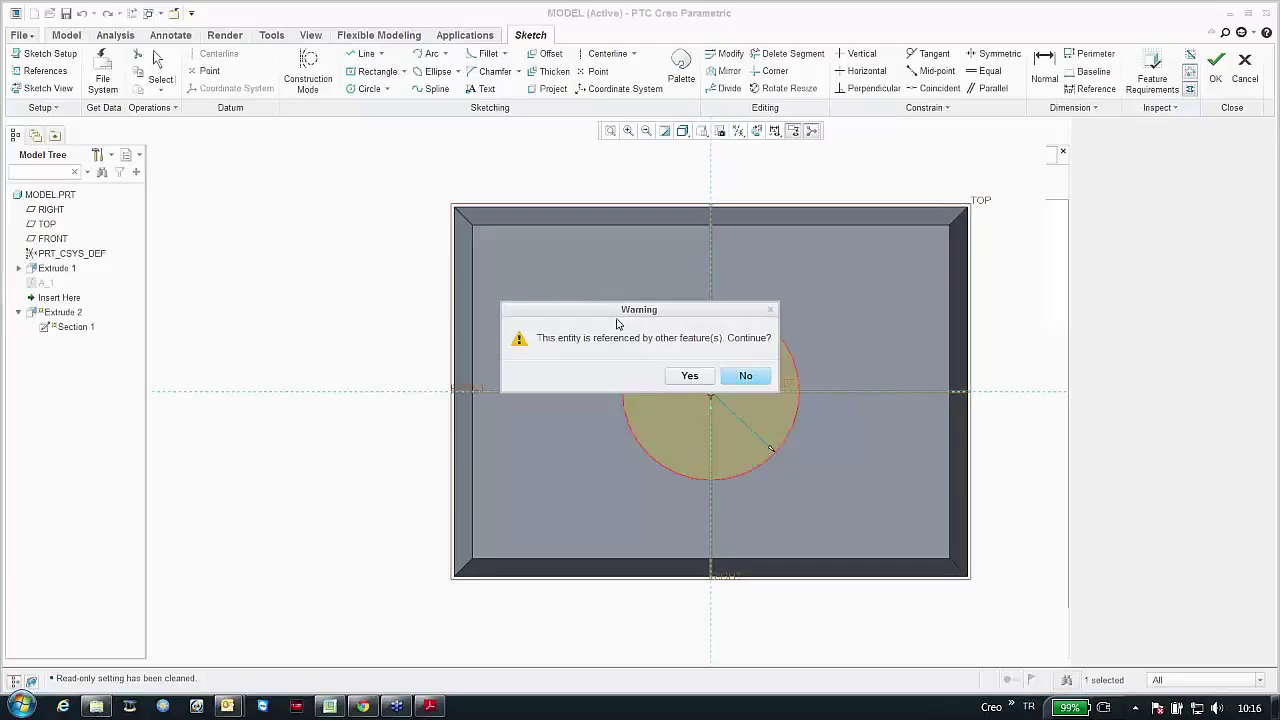
left_click(689, 375)
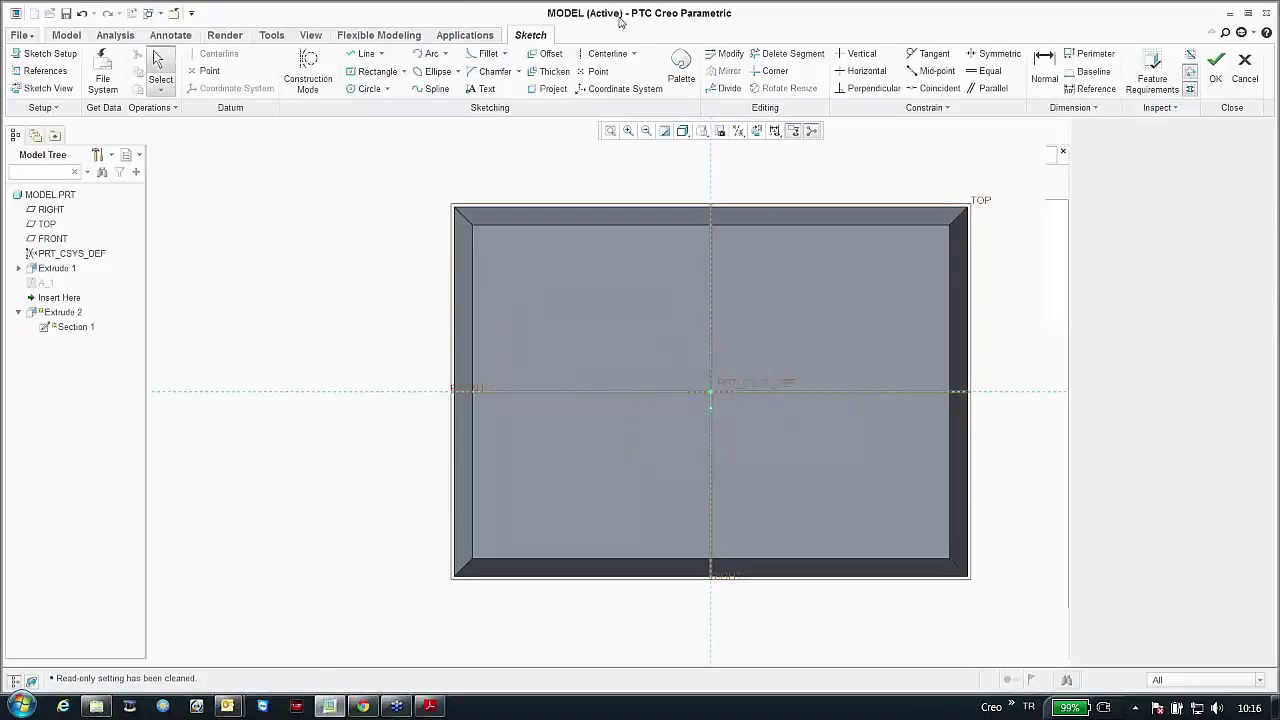
Step: Insert a 6-sided hexagon from the sketcher palette, centered on the sketch origin, and scale it to 50
left_click(681, 68)
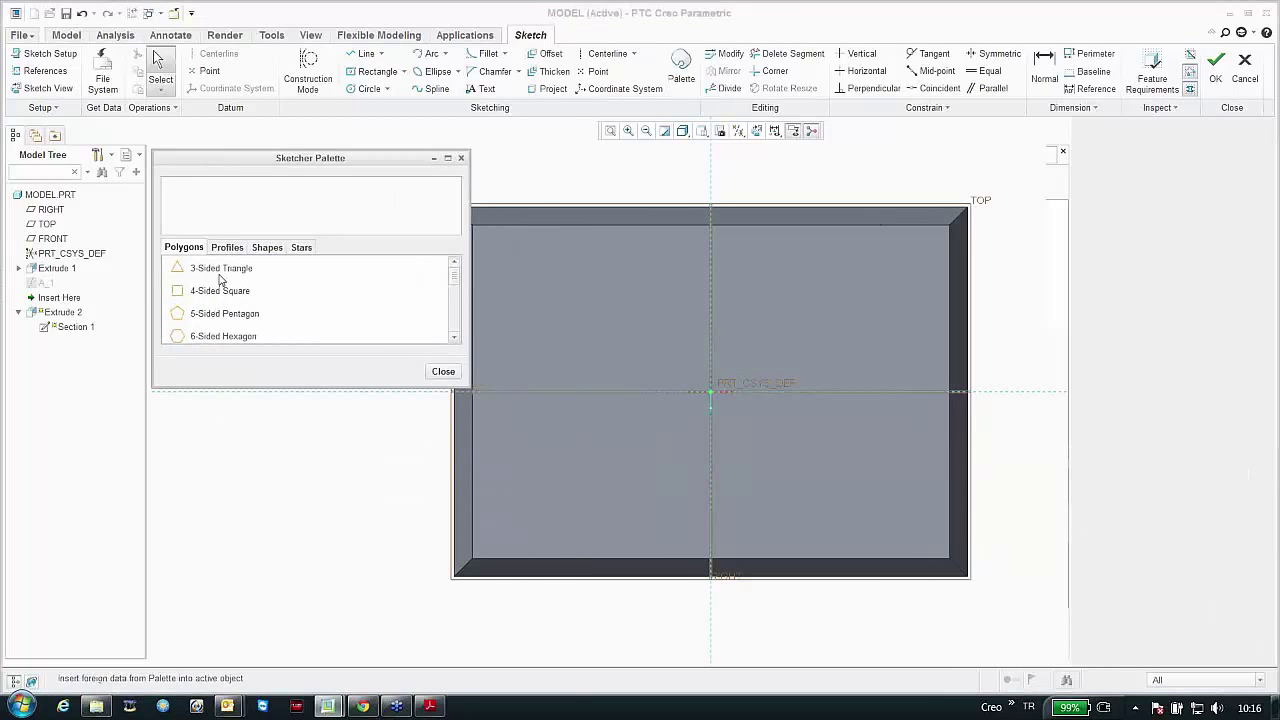
left_click(184, 340)
left_click_drag(184, 340, 640, 360)
left_click_drag(735, 393, 710, 391)
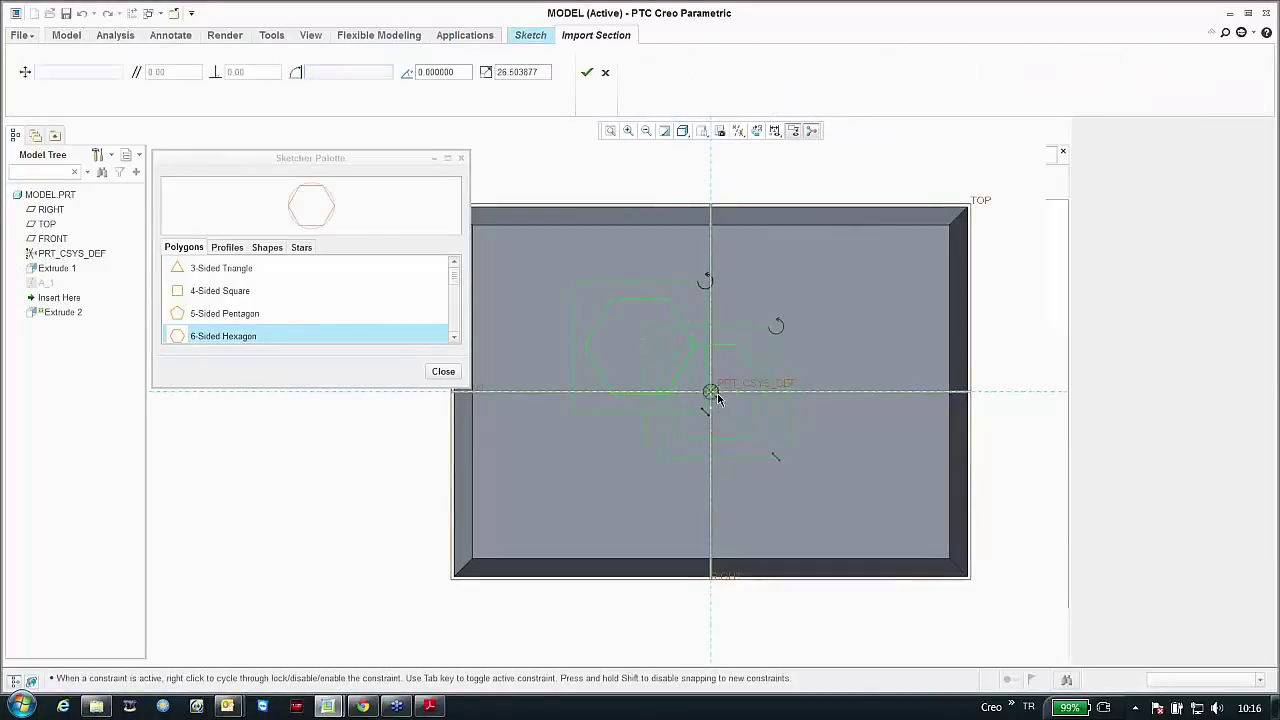
double_click(520, 72)
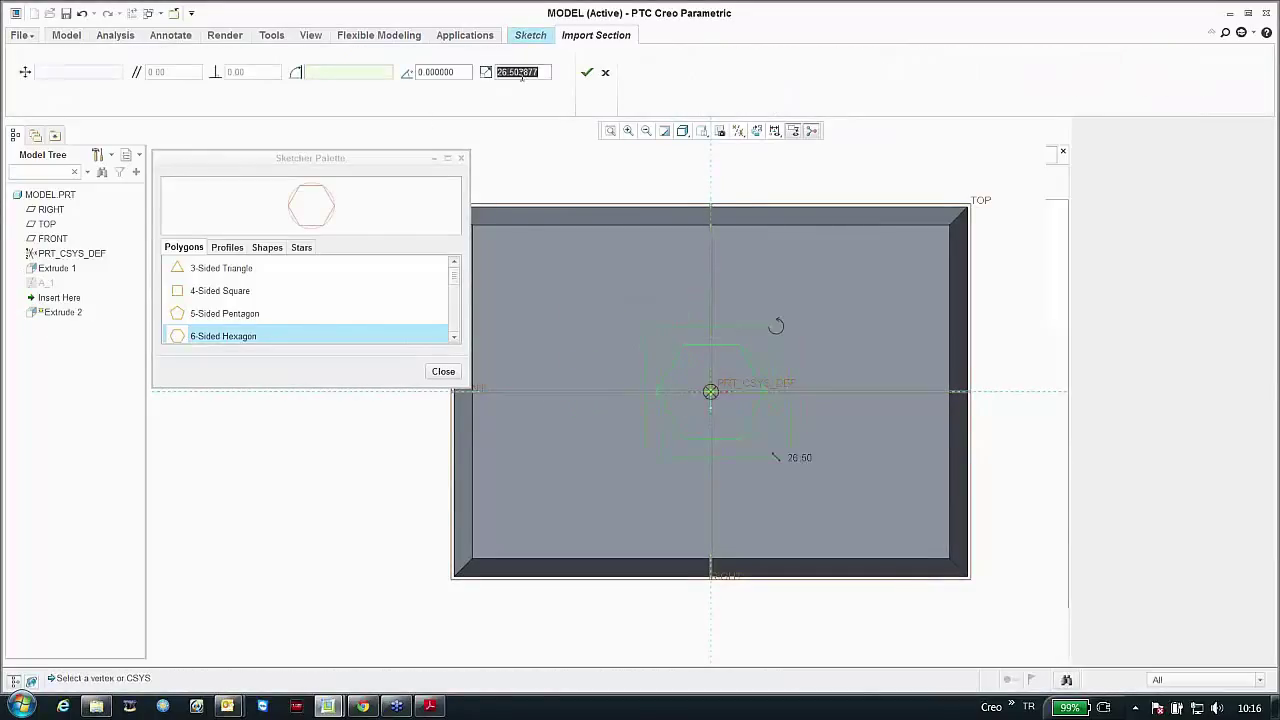
type("40")
key("Return")
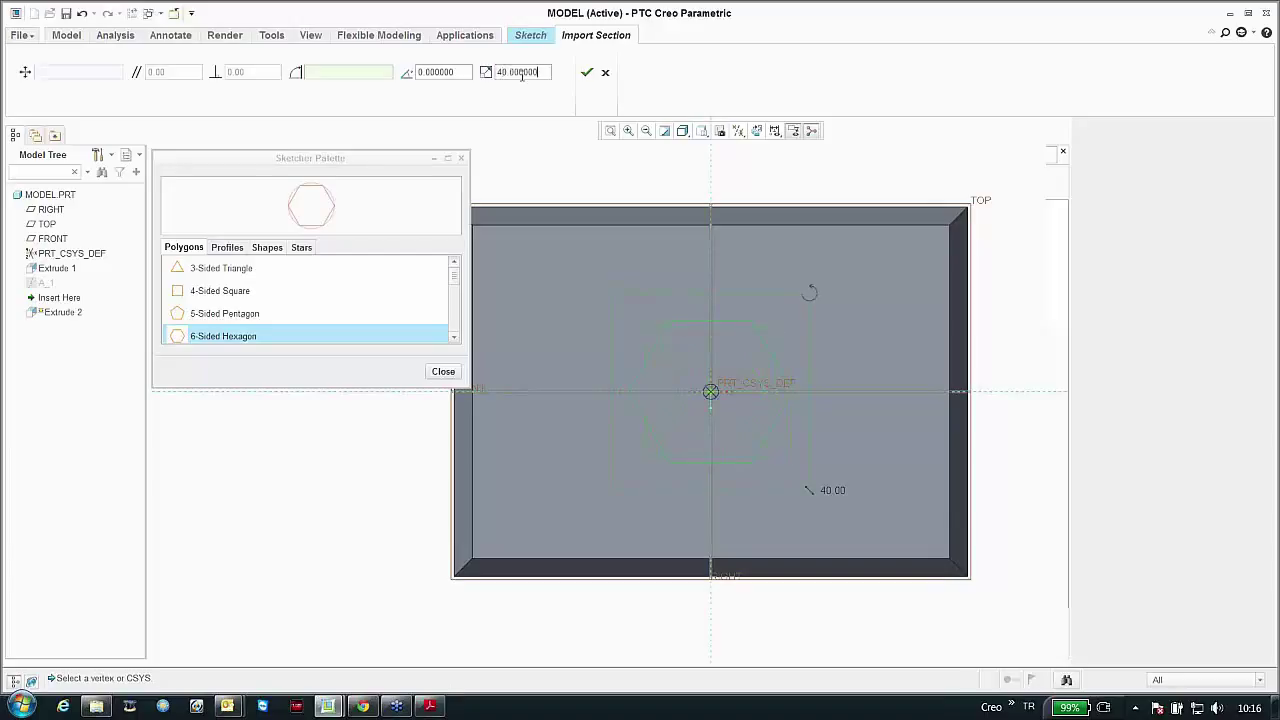
double_click(521, 74)
type("50")
key("Return")
left_click(588, 72)
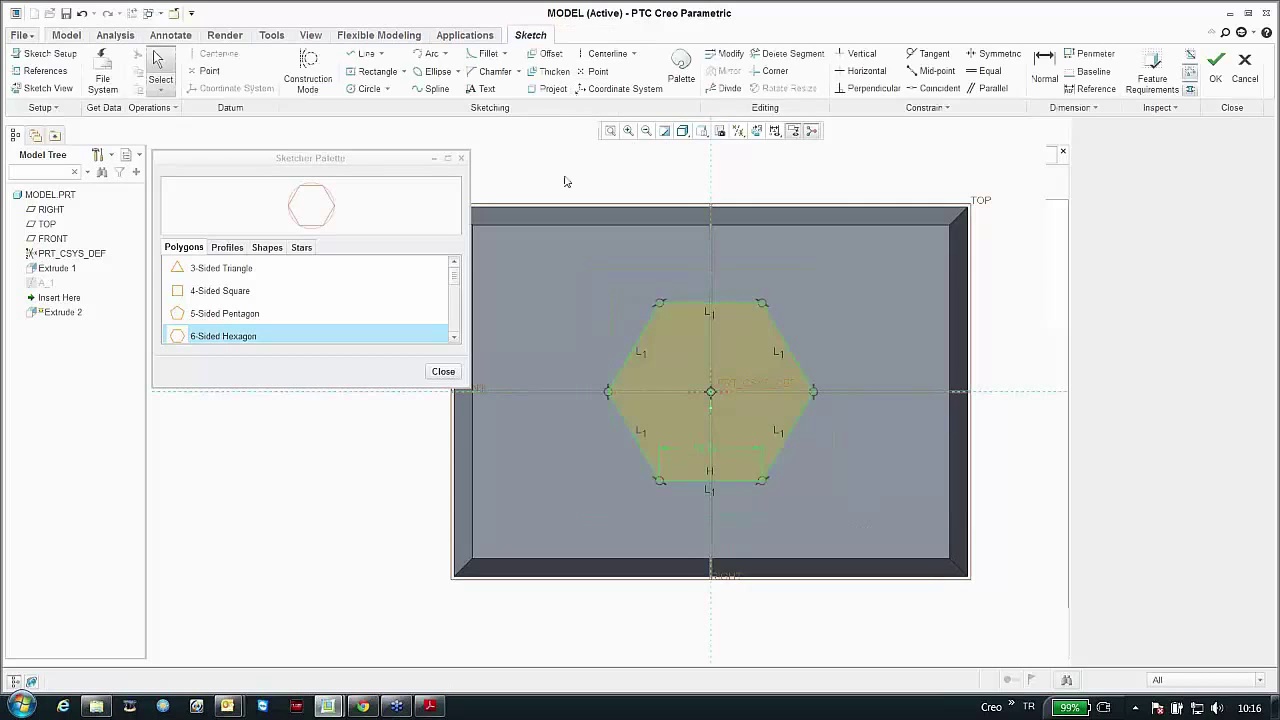
Step: Finish the hexagonal section and accept the regenerated model with its failed features
left_click(1215, 70)
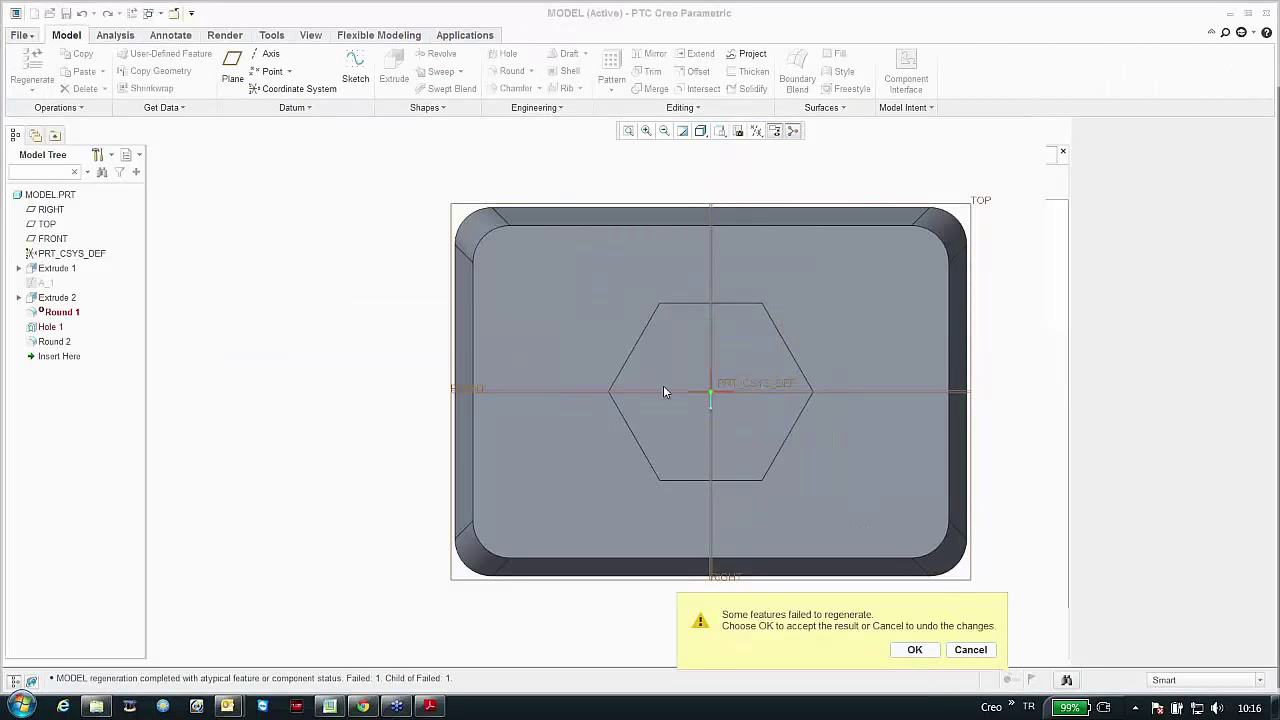
key("Return")
middle_click_drag(698, 405, 666, 365)
key("ctrl+d")
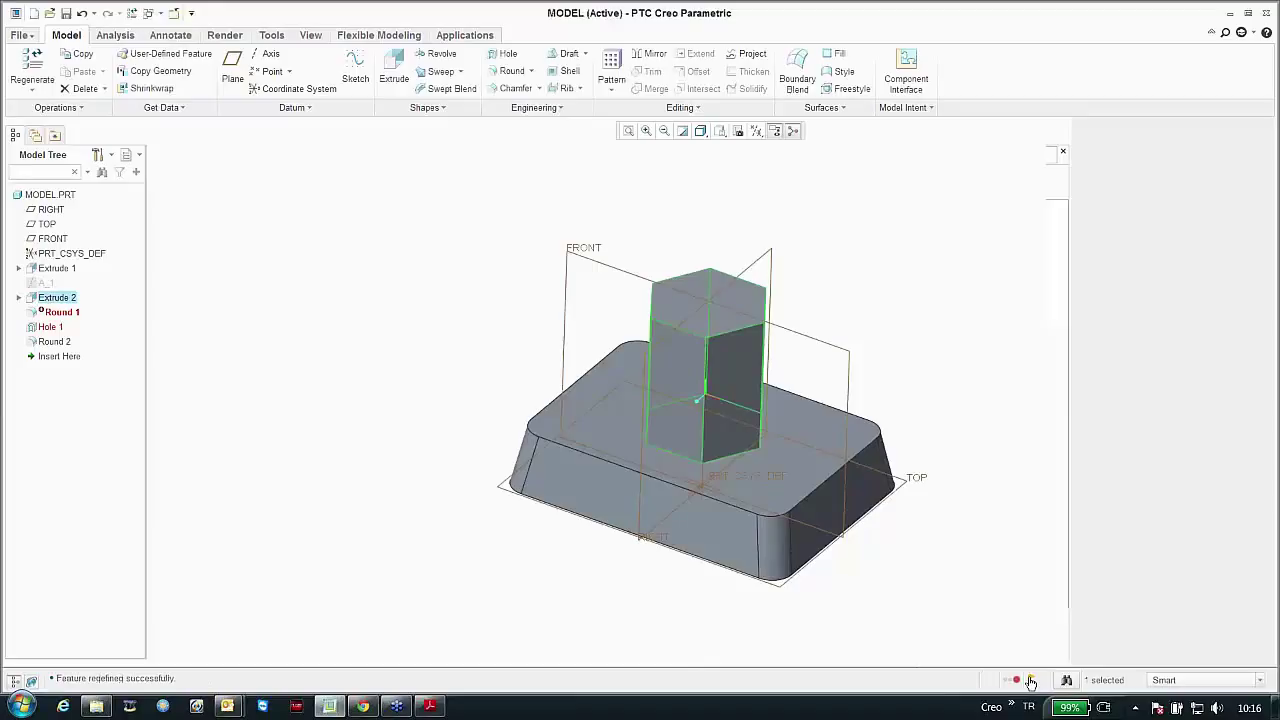
Step: Redefine the failed Round 1 from the notifications, replacing its missing edge chain with the hexagonal post's upper edges
mouse_move(1031, 681)
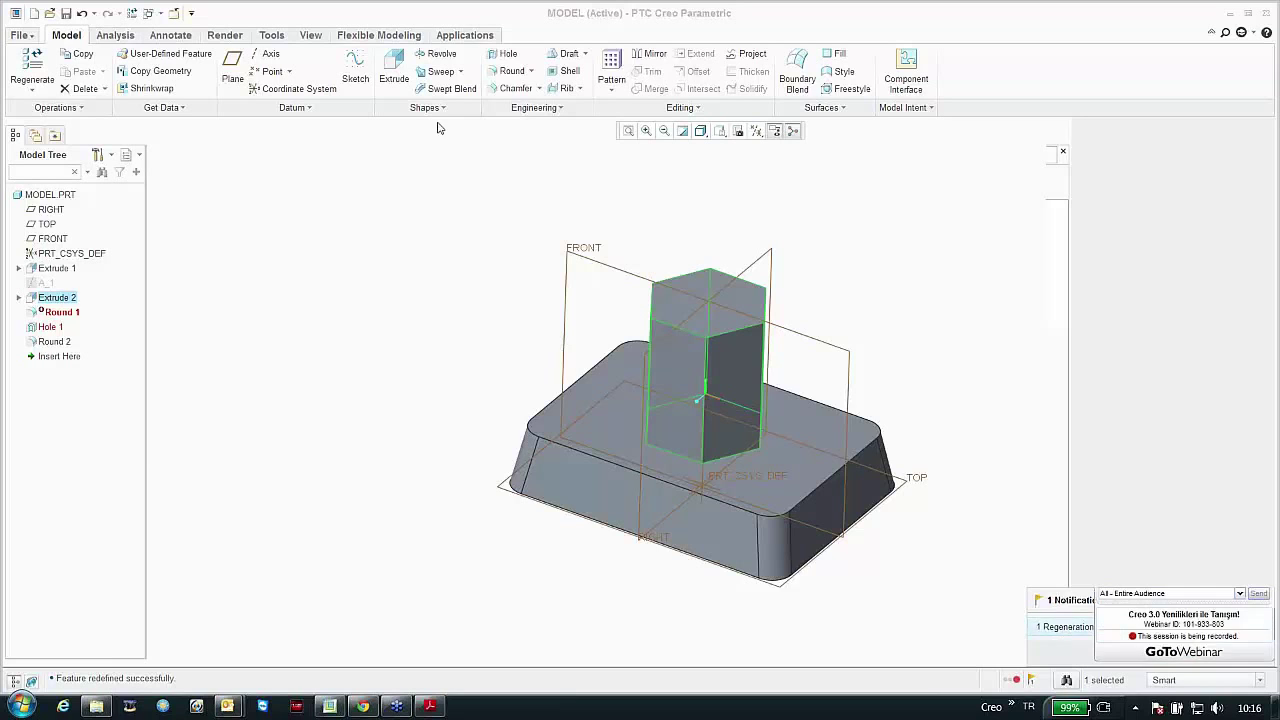
left_click(1064, 631)
left_click_drag(466, 160, 136, 23)
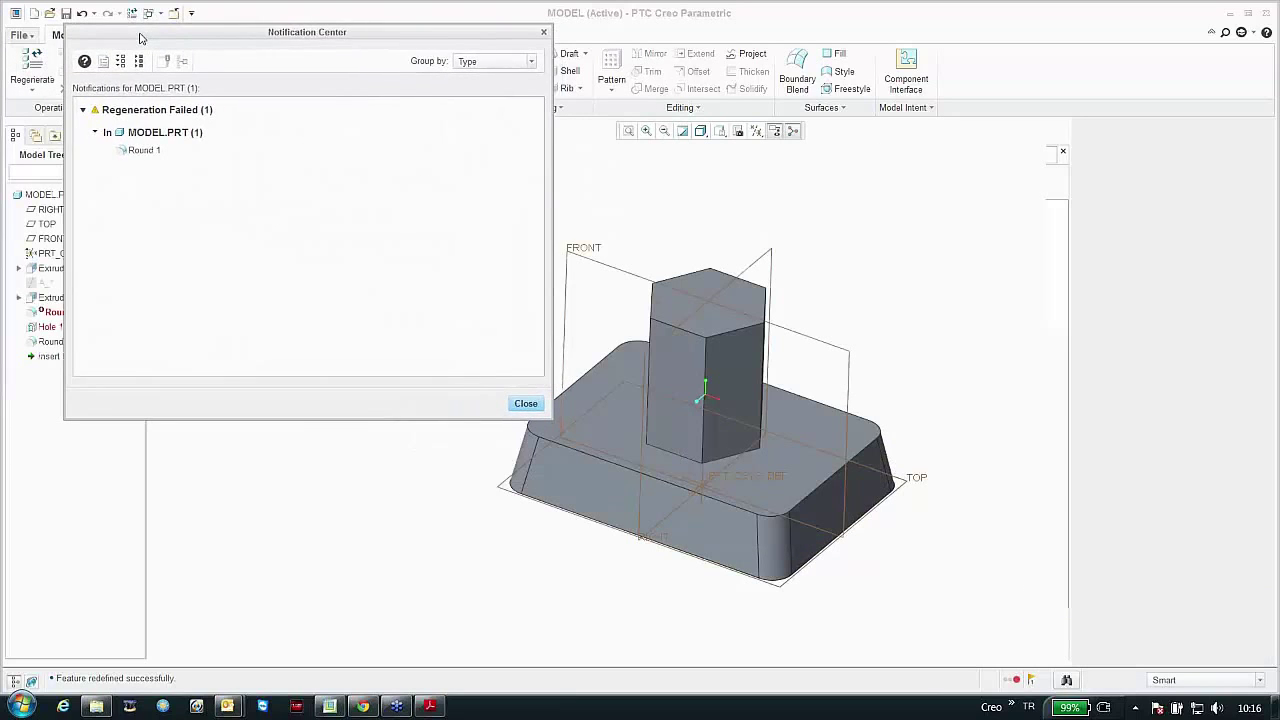
left_click(143, 151)
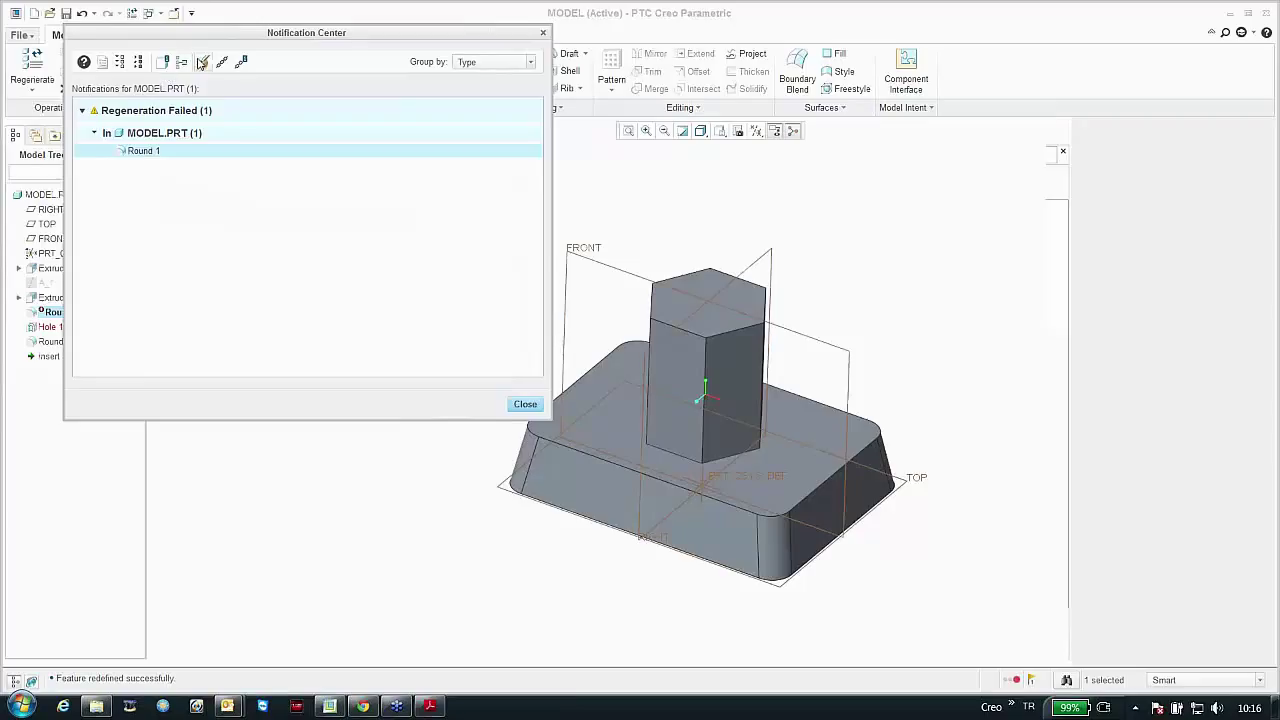
left_click(203, 62)
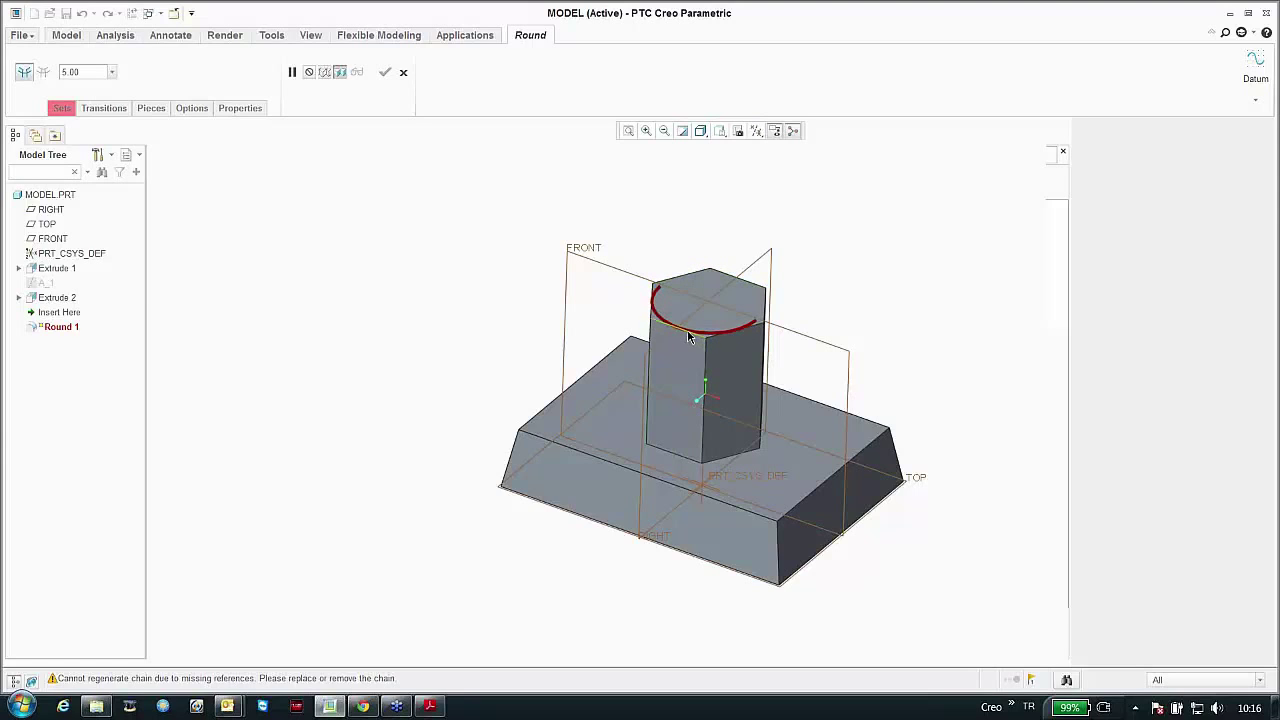
left_click(688, 337)
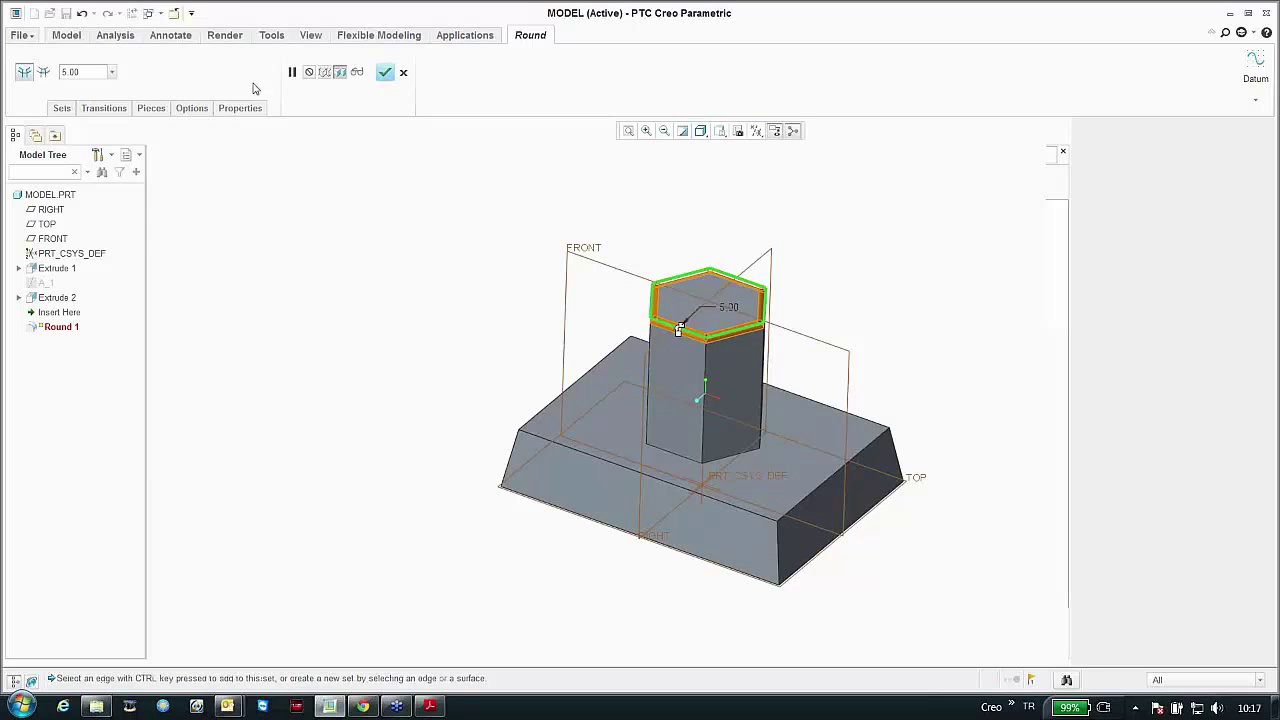
left_click(386, 73)
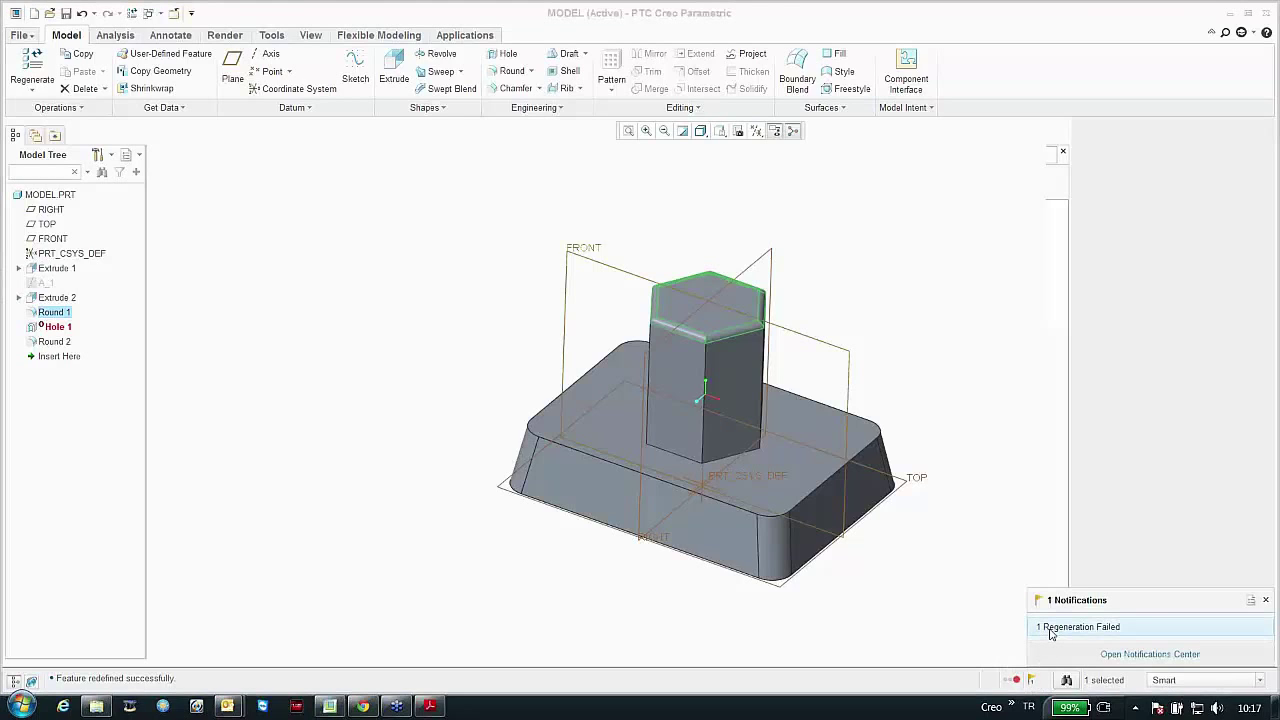
Step: Edit the failed Hole 1's references from the notifications, replacing the missing extrusion axis with datum axis A_1
left_click(1050, 630)
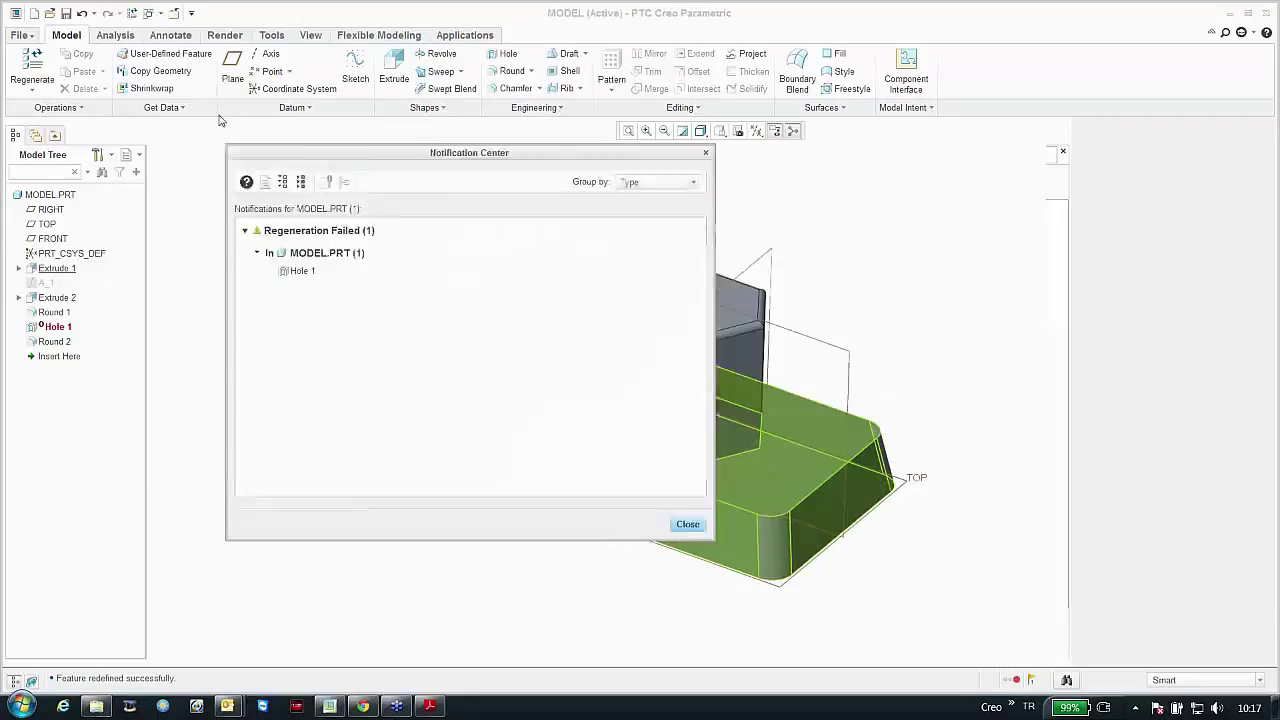
left_click(150, 157)
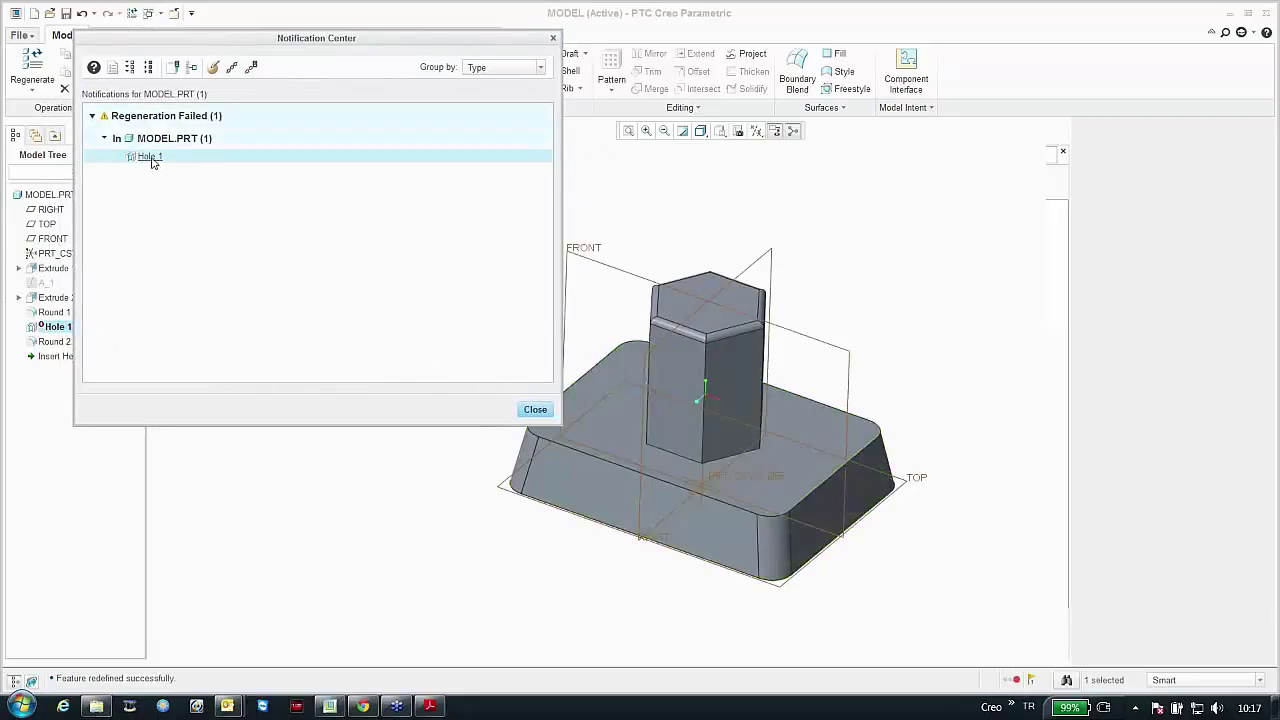
left_click(240, 66)
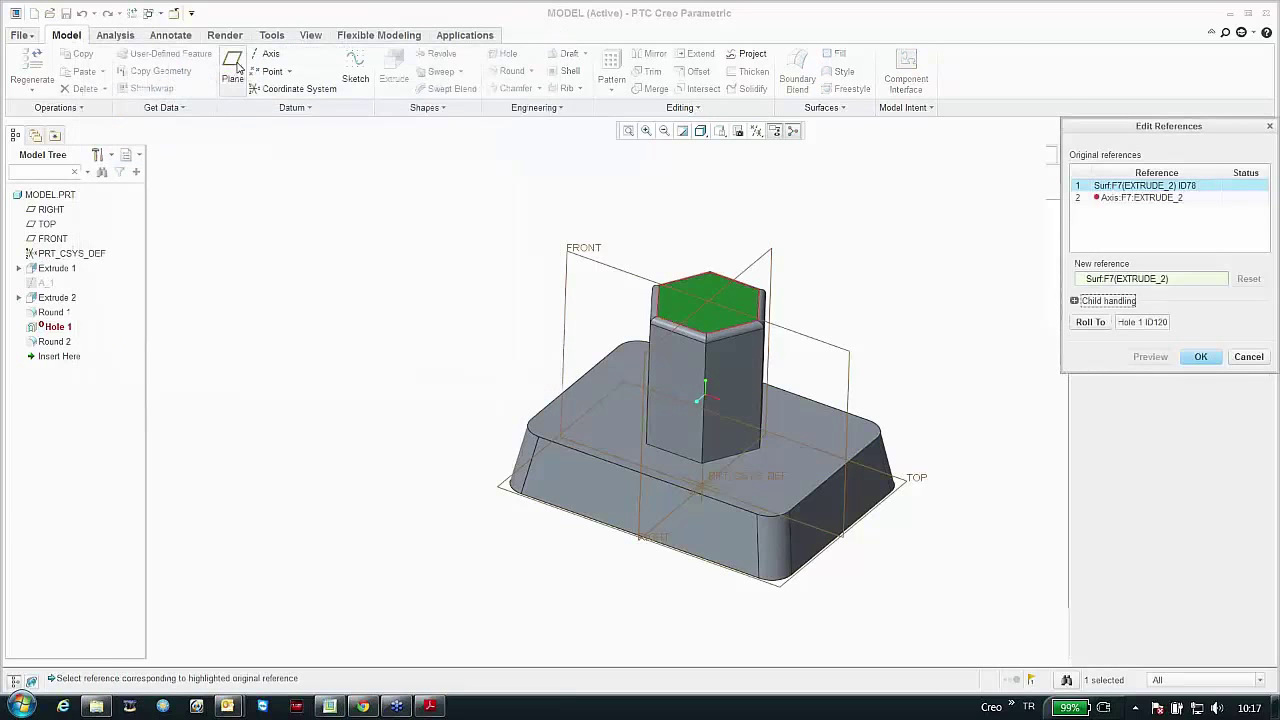
left_click_drag(1068, 124, 840, 73)
left_click(878, 148)
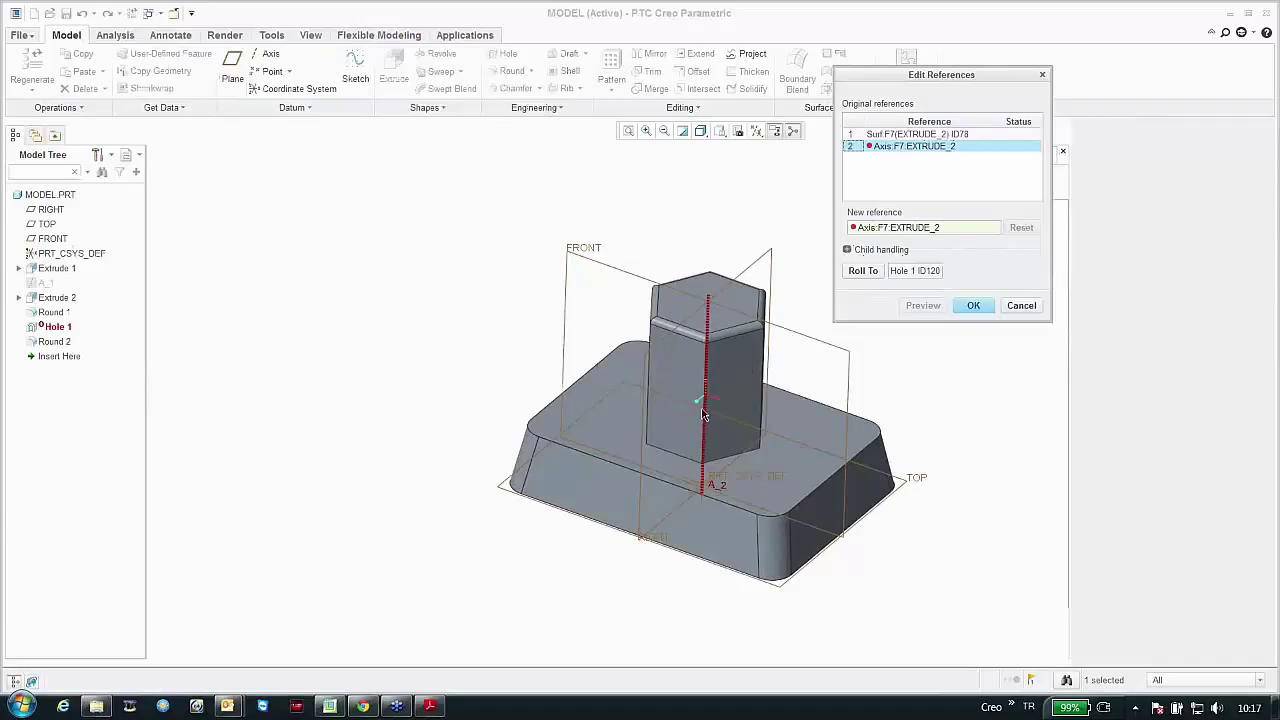
left_click(38, 283)
left_click(923, 305)
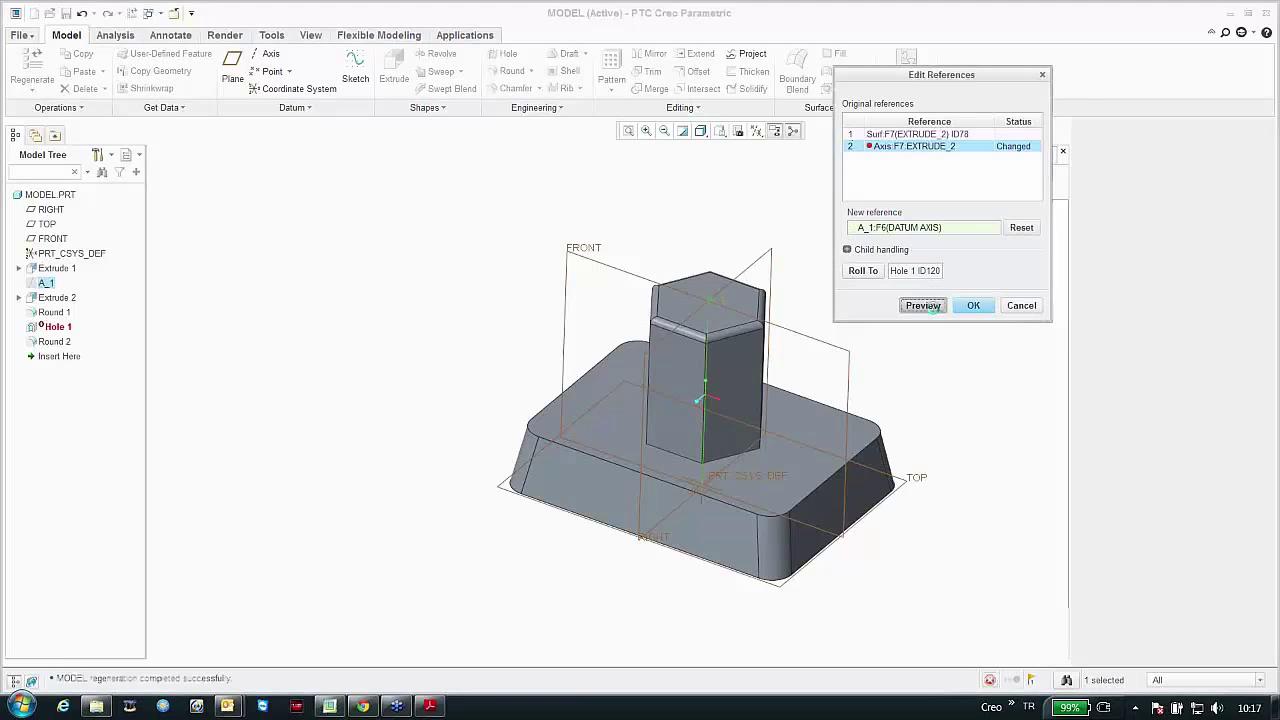
left_click(969, 306)
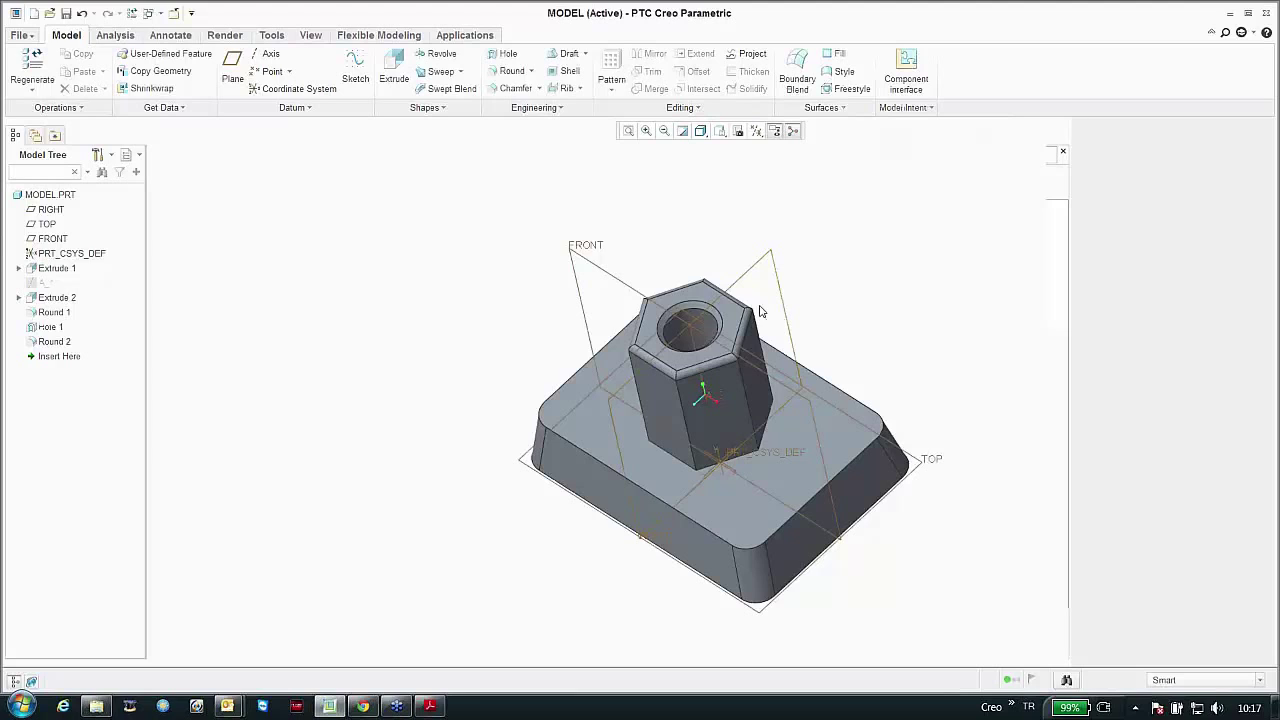
middle_click_drag(349, 349, 354, 323)
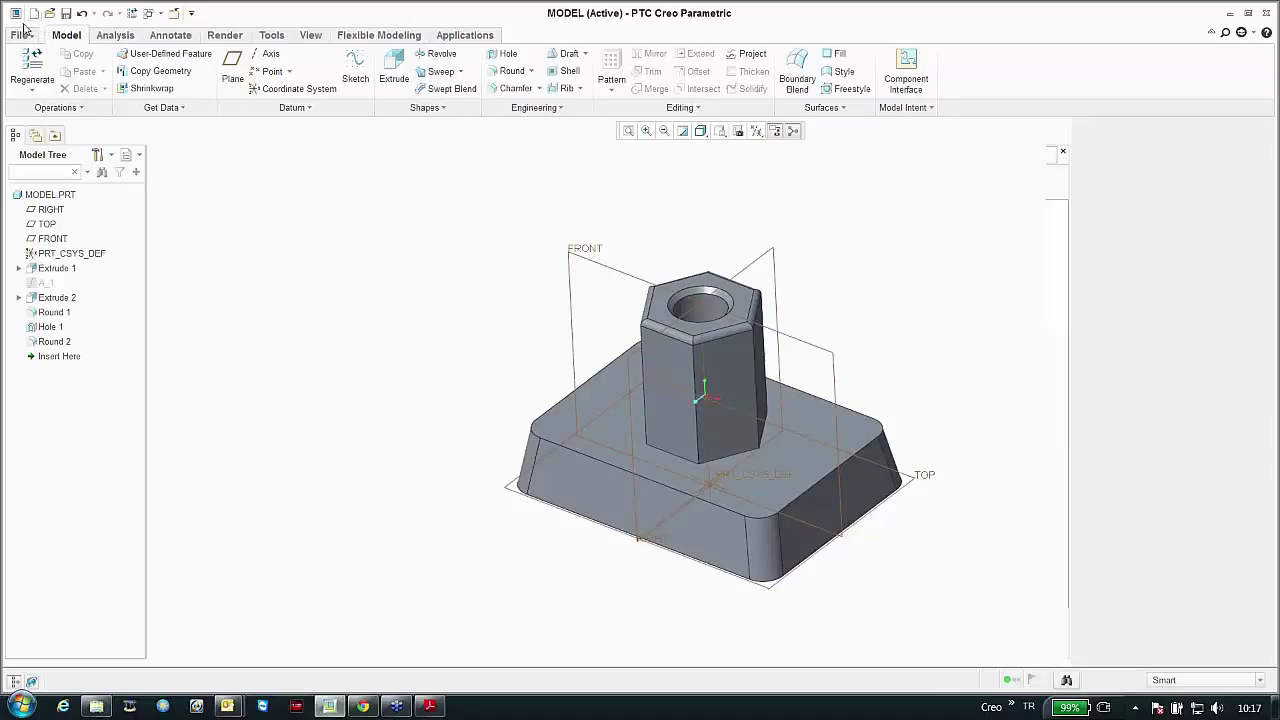
Step: Create a new design assembly named montaj using the default template
left_click(33, 20)
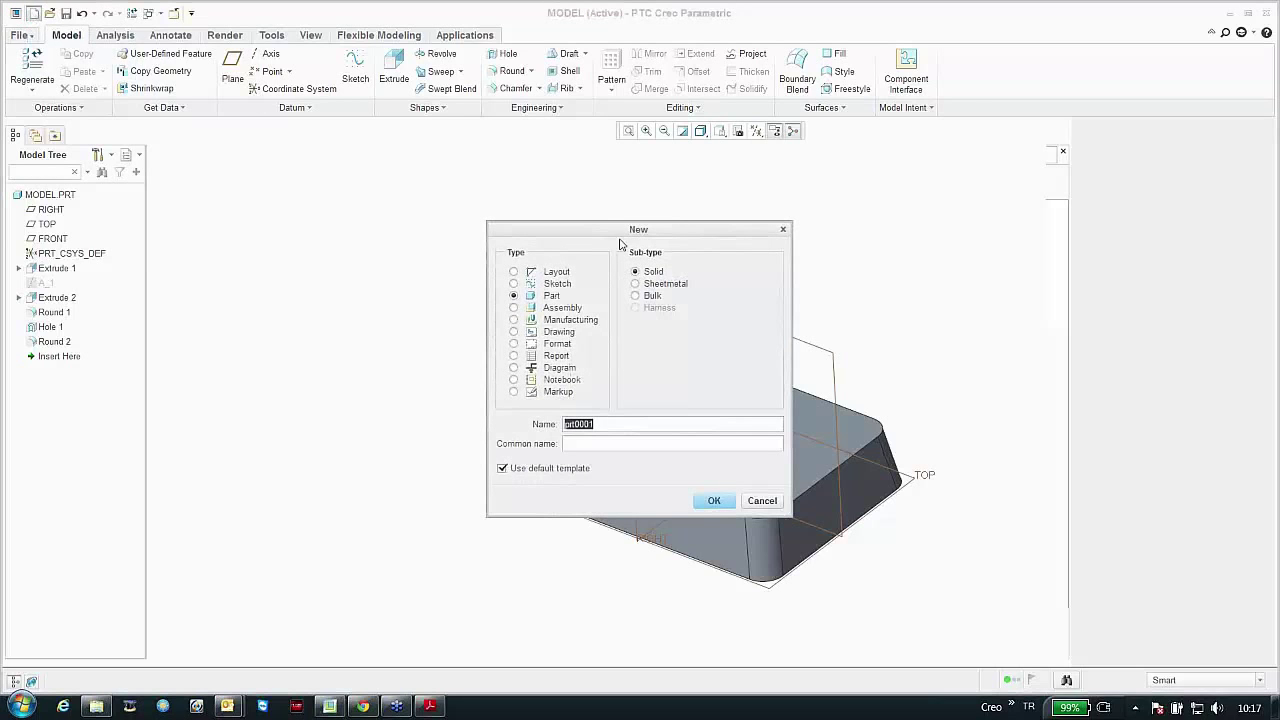
left_click(533, 308)
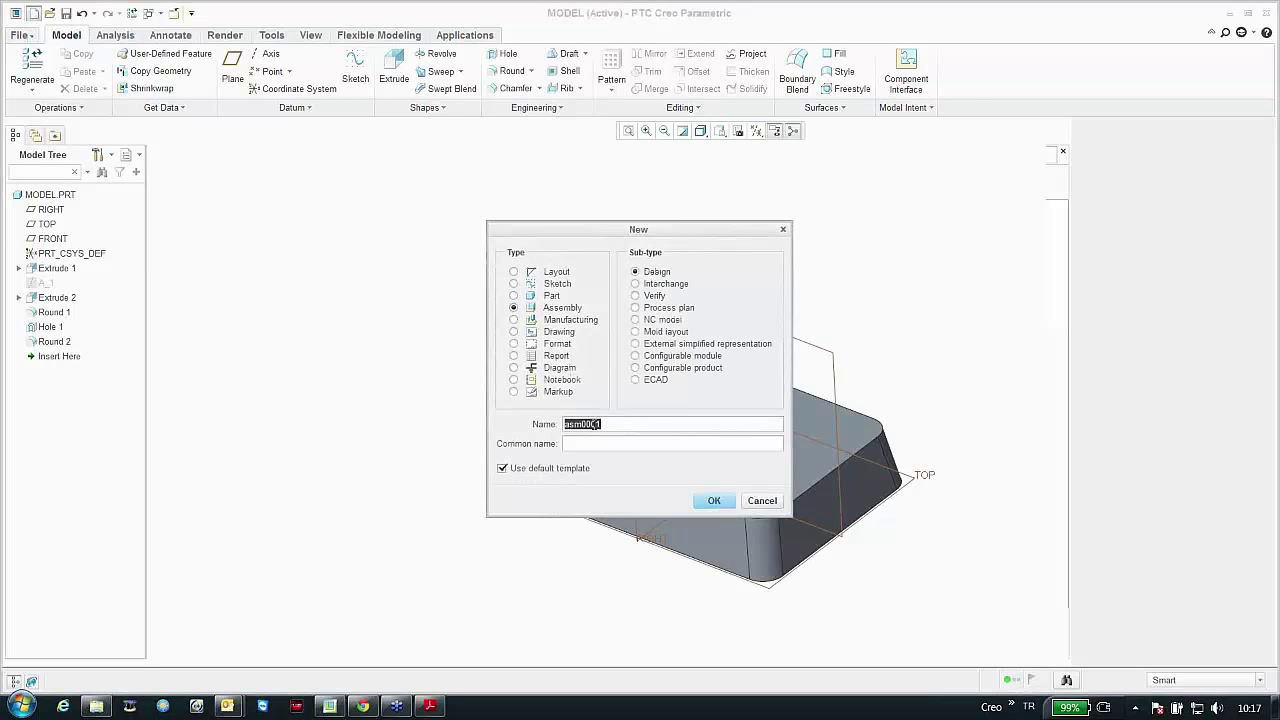
type("monta")
key("Return")
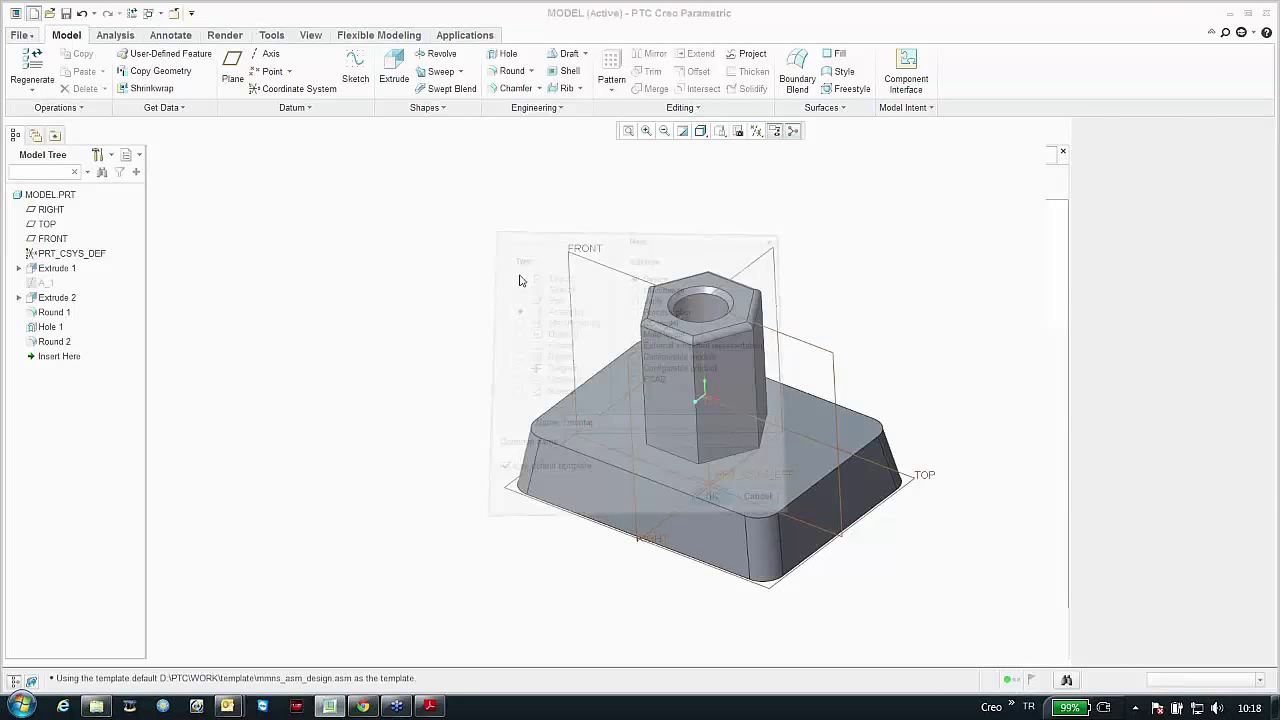
Step: Assemble model.prt from the current session into the assembly and fix it with a Default constraint
left_click(238, 64)
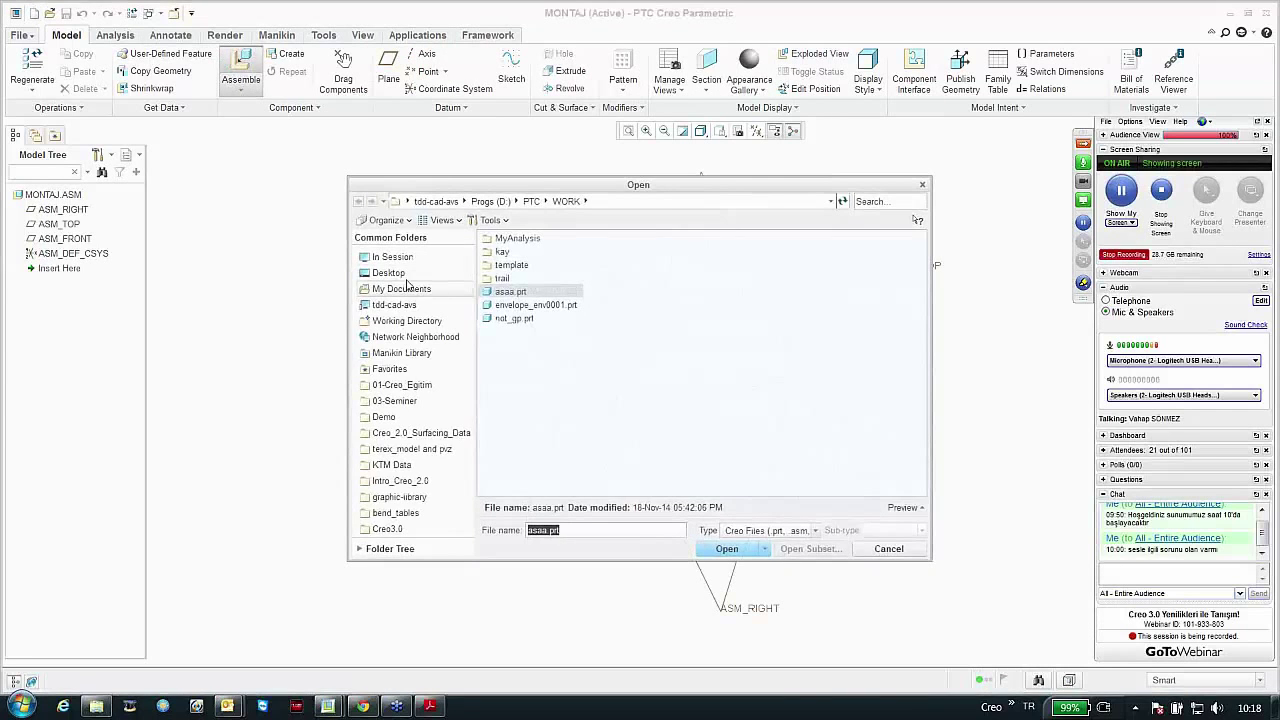
left_click(392, 257)
scroll(688, 440, "down", 1)
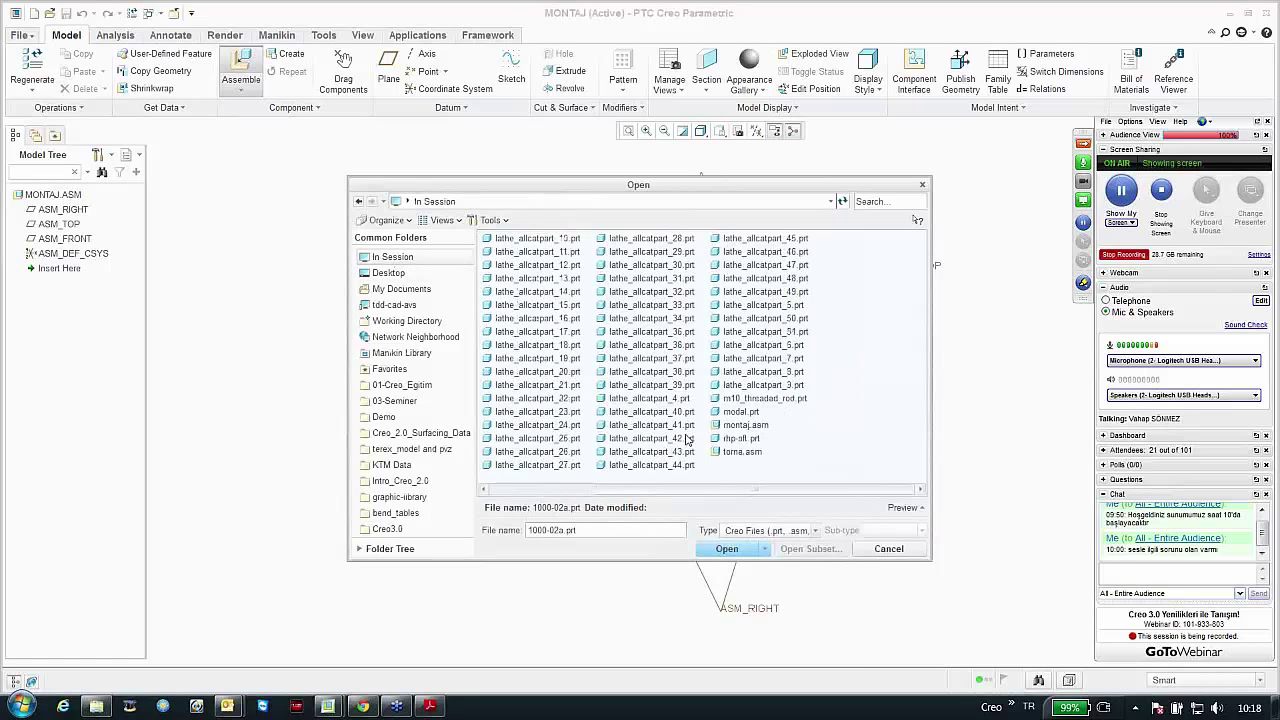
double_click(718, 411)
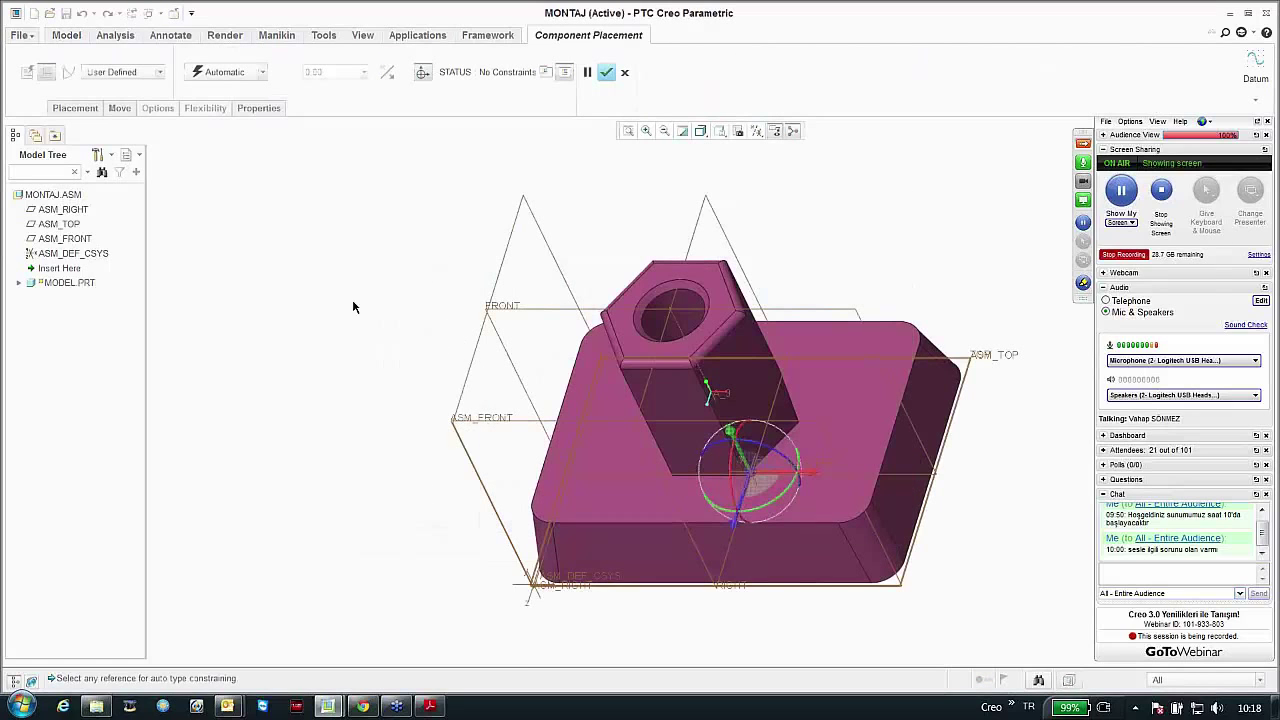
right_click(352, 304)
left_click(390, 457)
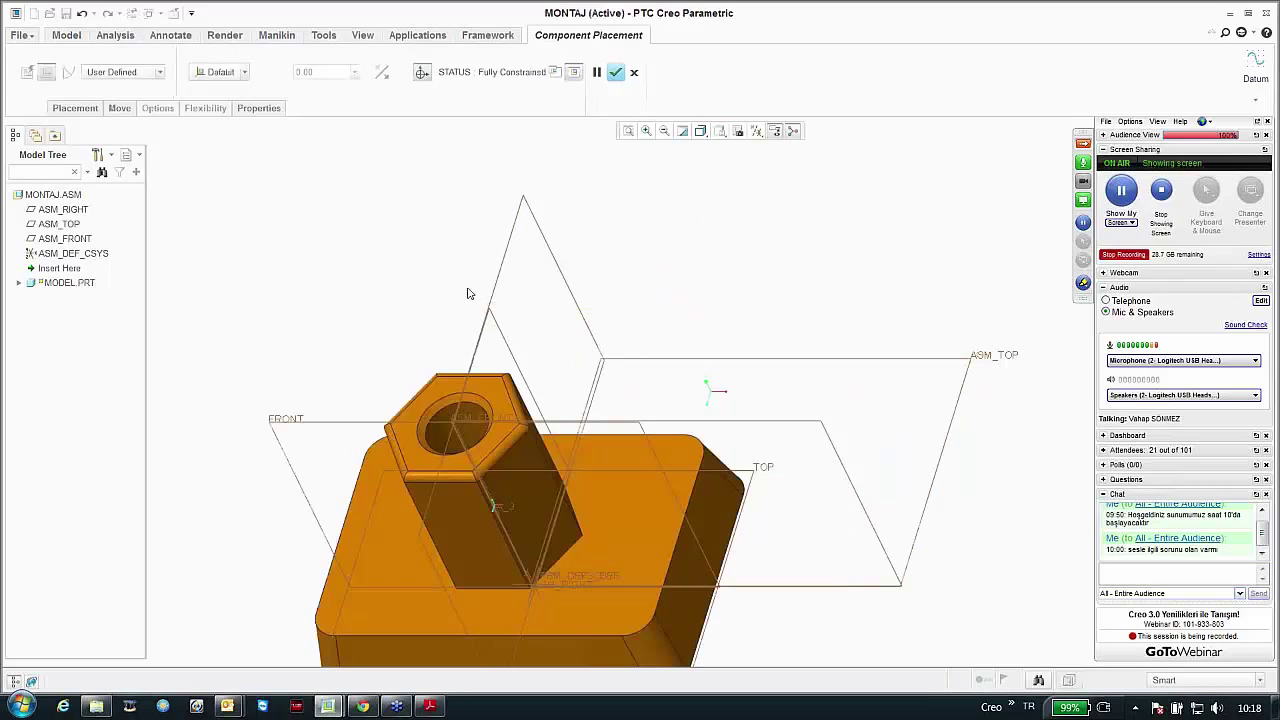
left_click(616, 72)
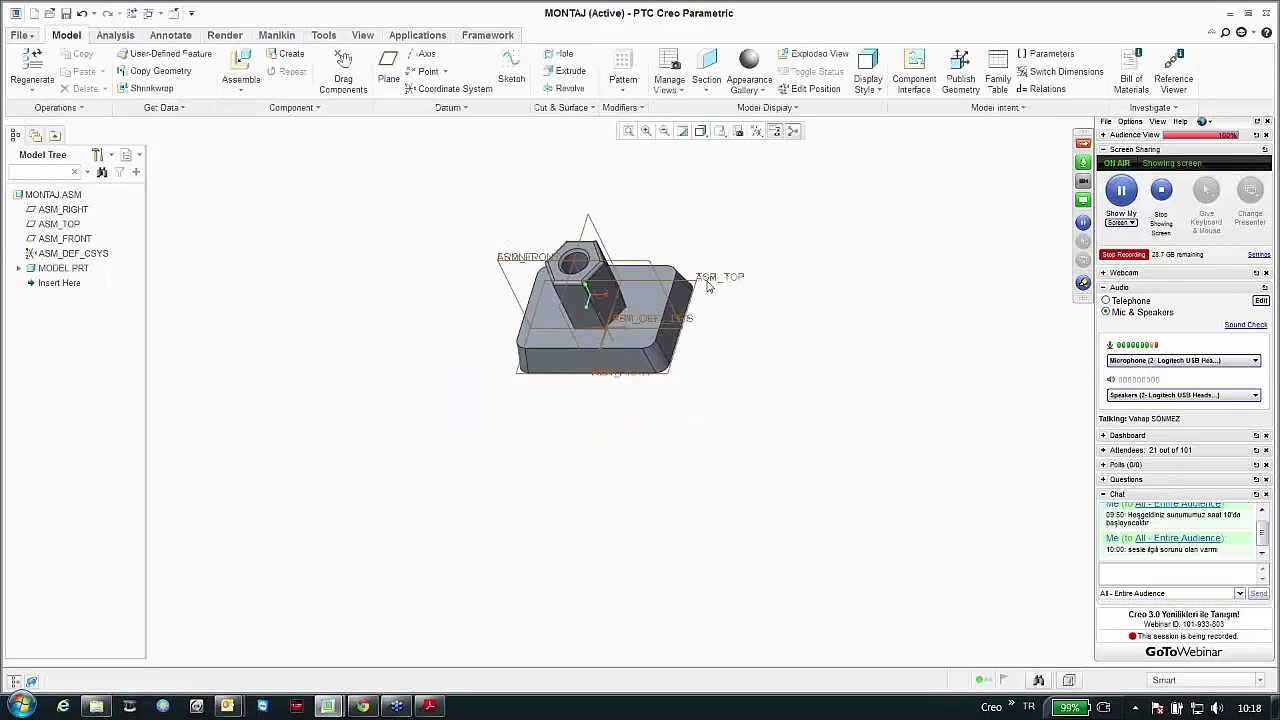
Step: Create a new solid part component named part in the assembly, copied from the mmns_part_solid.prt template
left_click(291, 54)
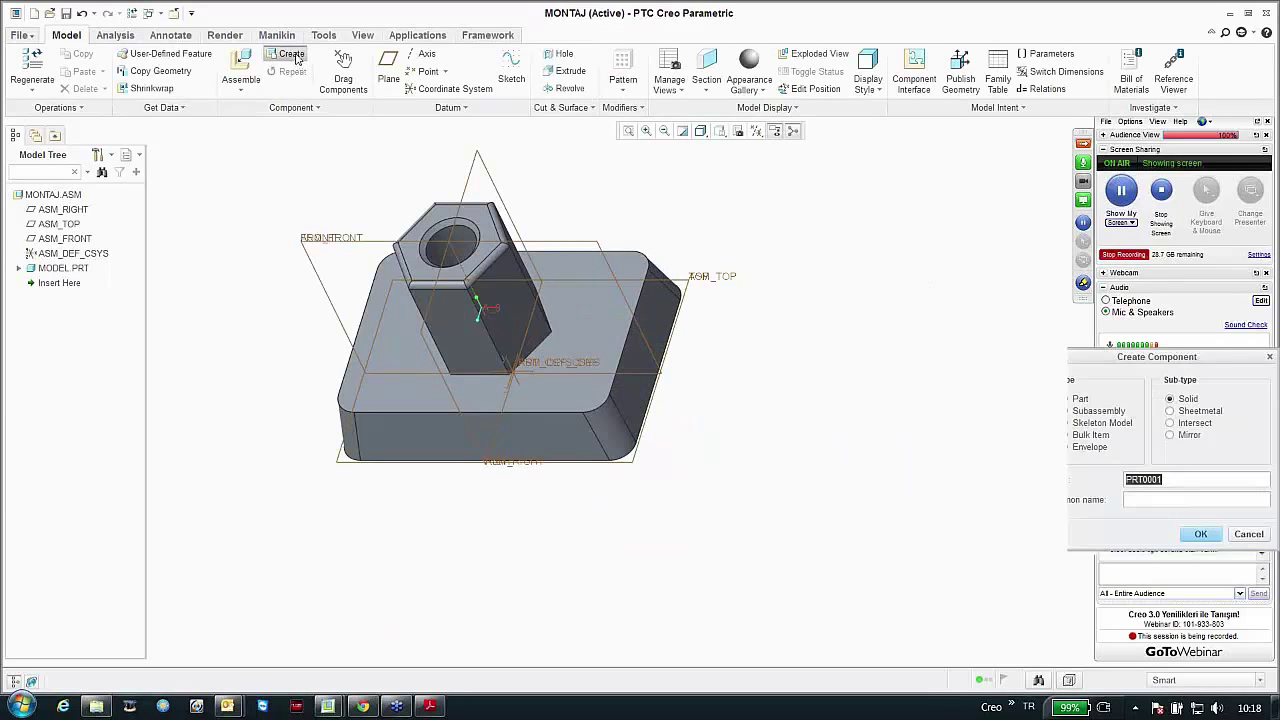
left_click_drag(1040, 357, 760, 281)
type("par")
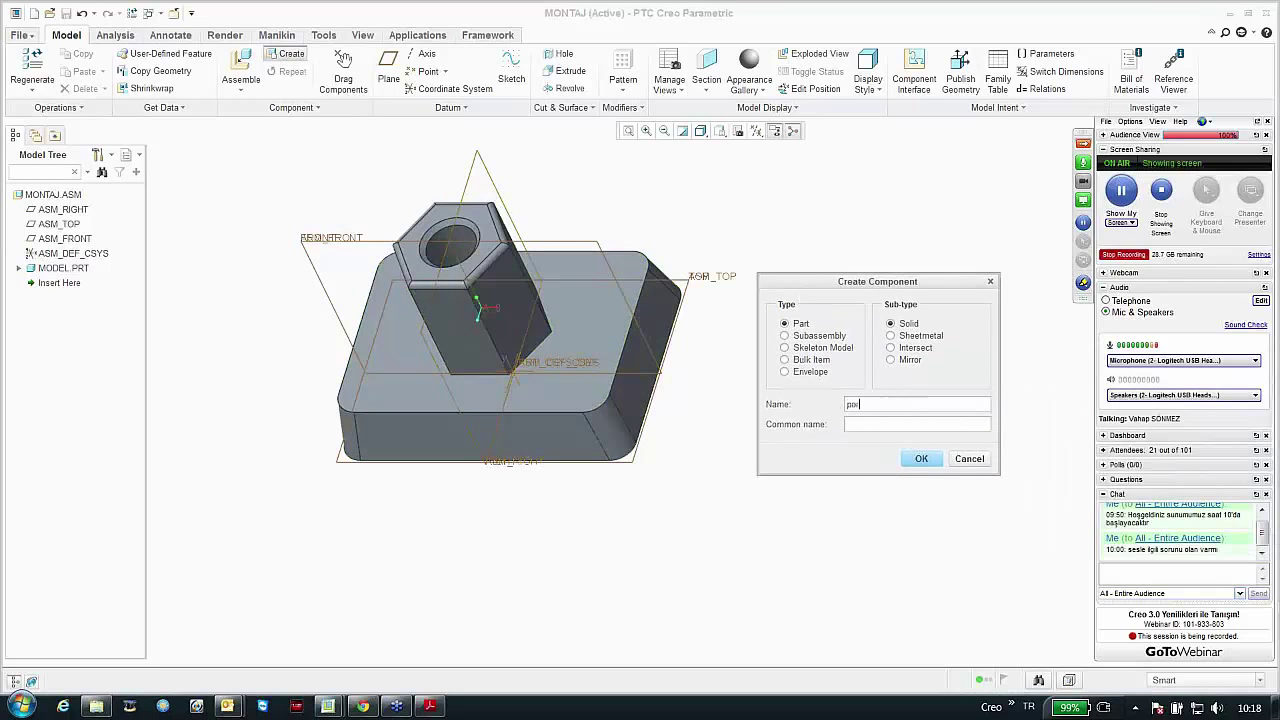
type("t")
key("Return")
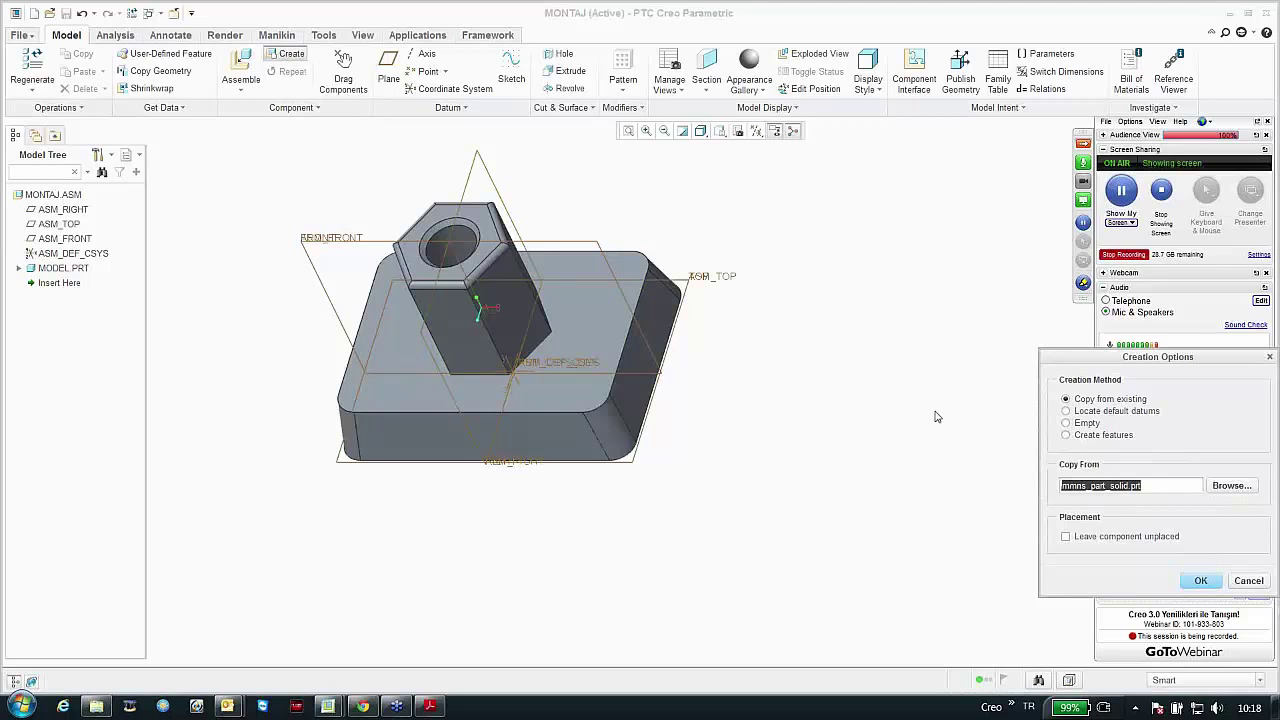
key("Return")
Step: Place the new part component with a Default constraint
right_click(731, 366)
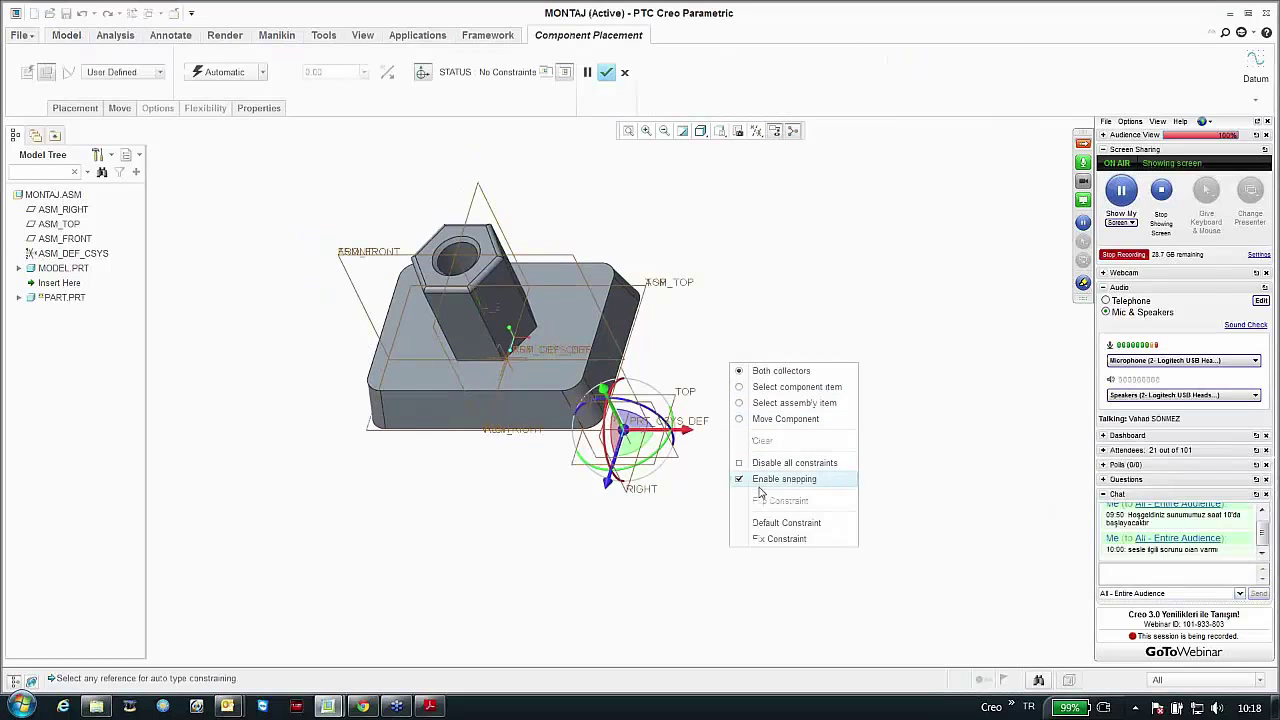
left_click(786, 522)
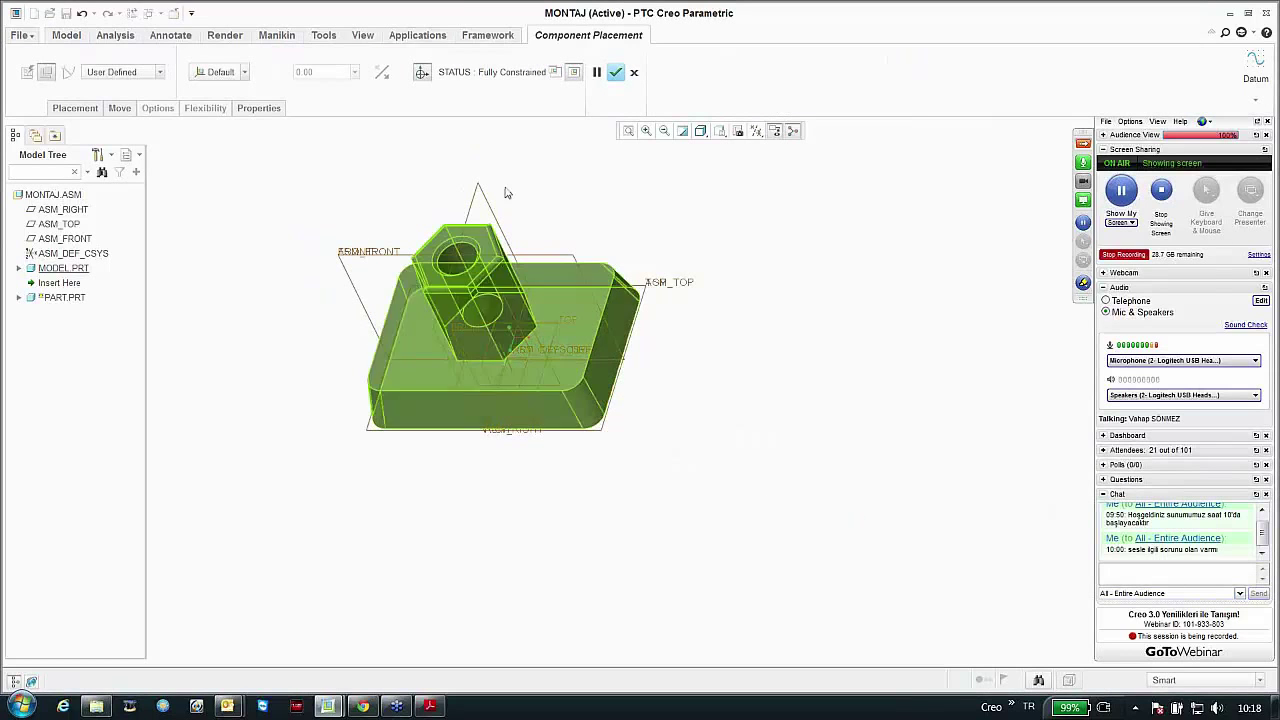
left_click(615, 74)
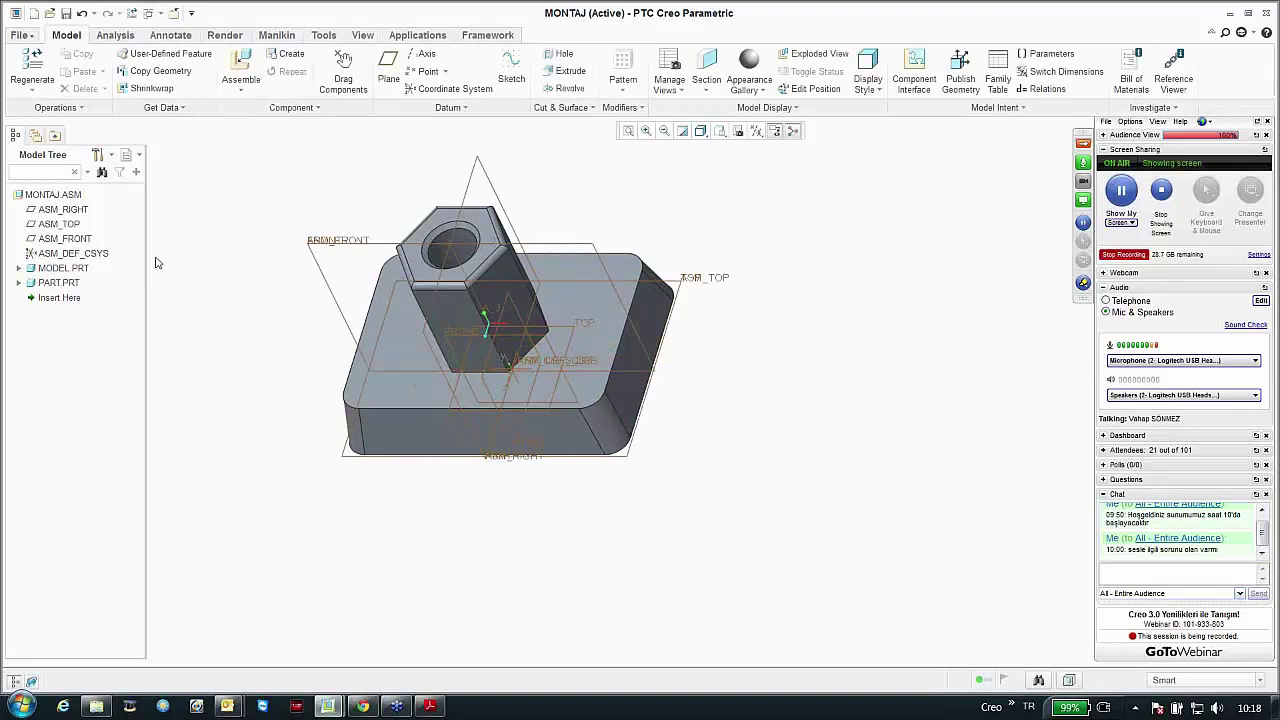
Step: Activate PART.PRT and start an Extrude sketch on the underside of the tapered base
right_click(55, 283)
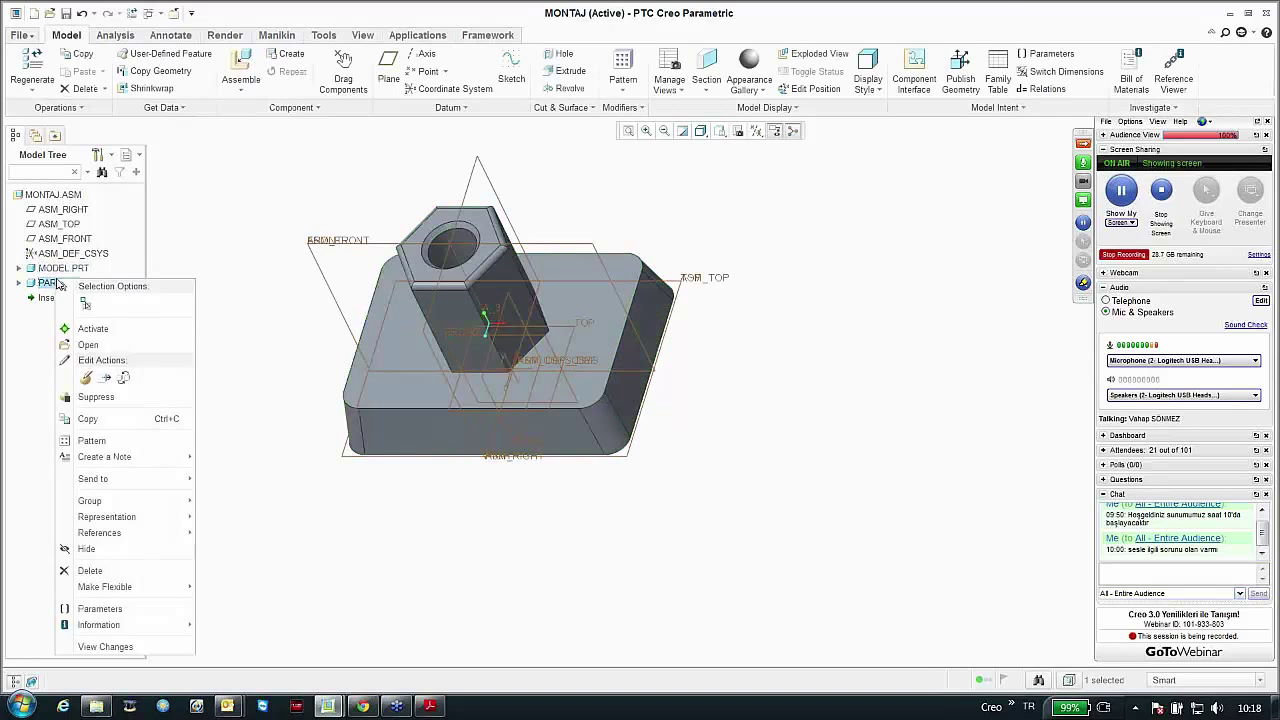
left_click(82, 329)
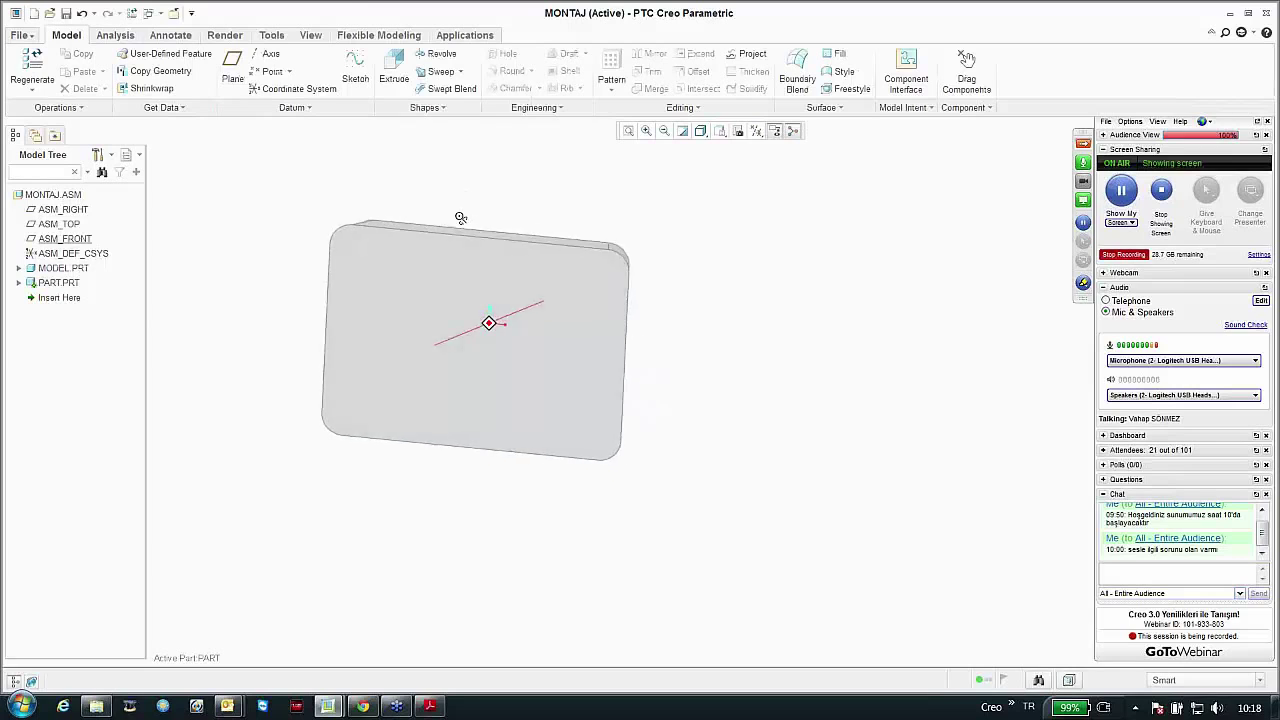
left_click(393, 78)
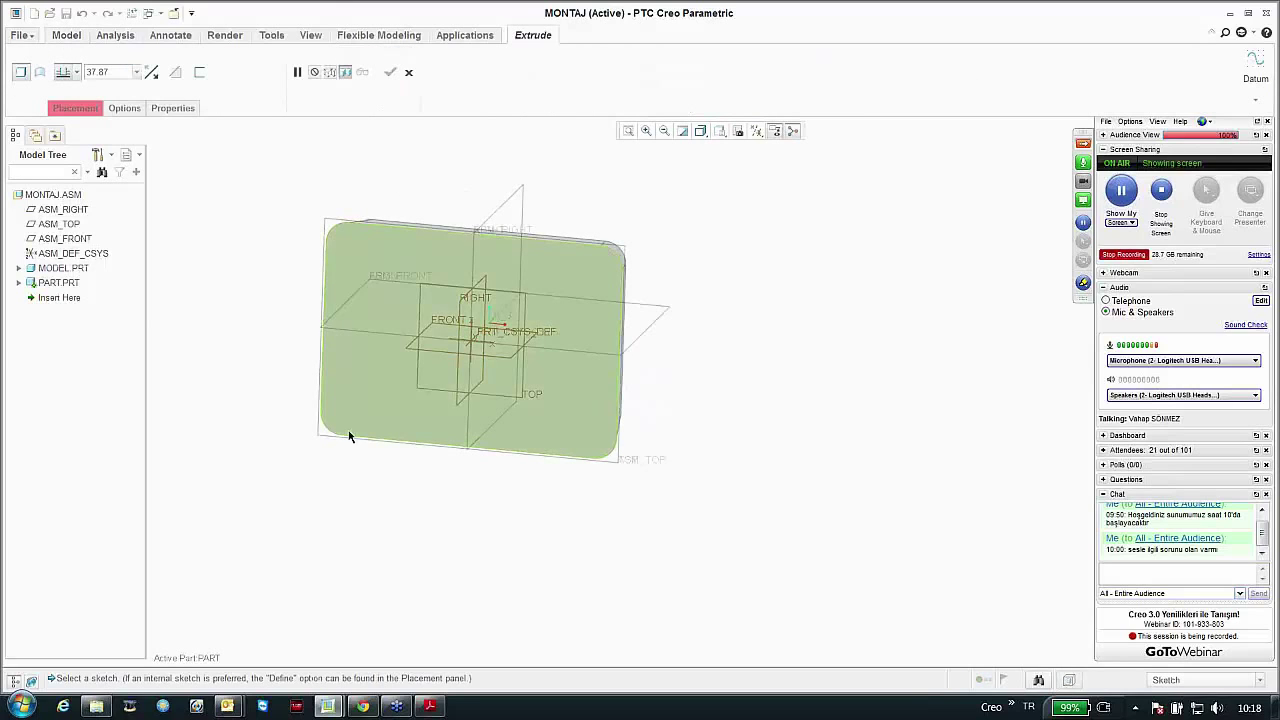
left_click(357, 405)
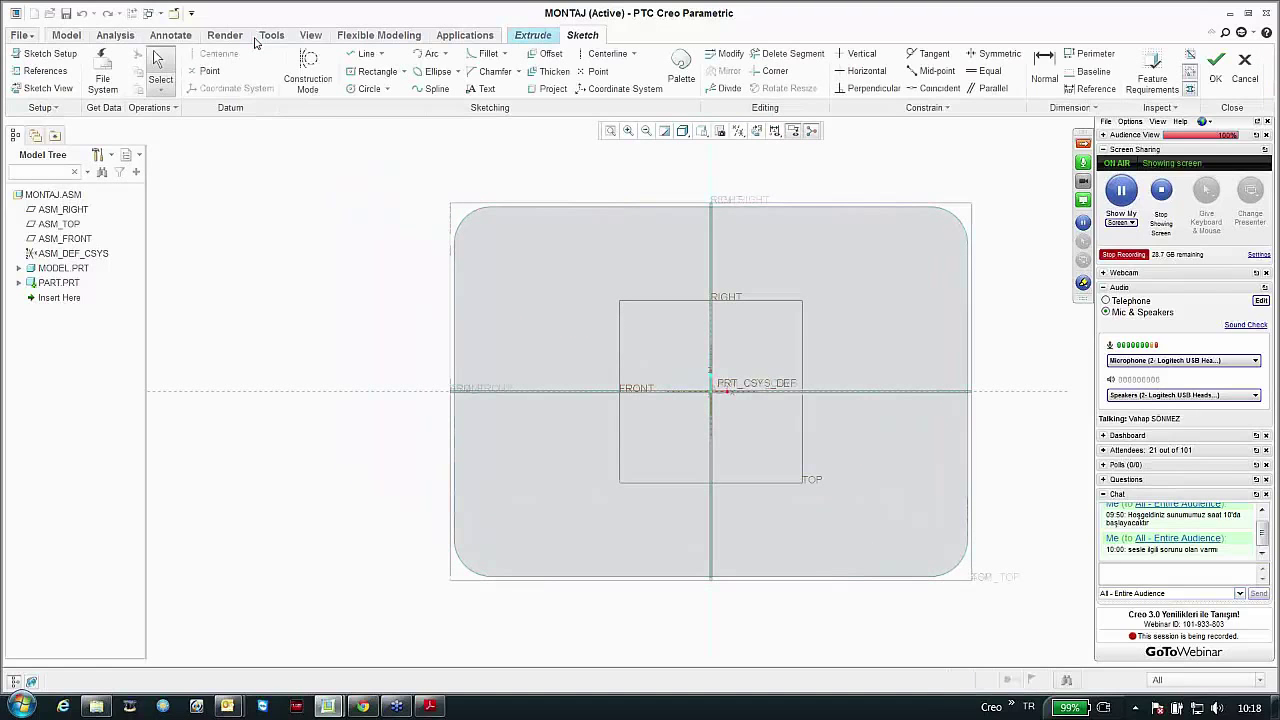
Step: Project the base's complete outer edge loop into the sketch and extrude it 37.87 mm downward from the base
left_click(553, 88)
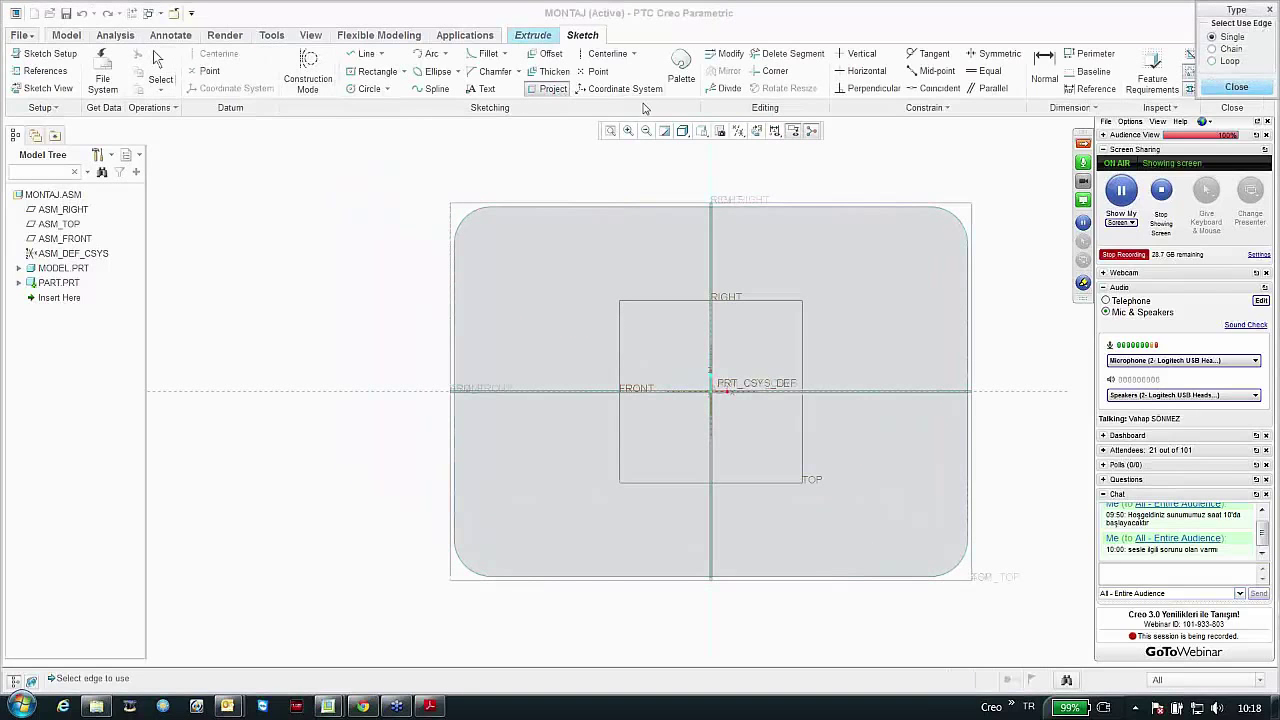
left_click(1212, 61)
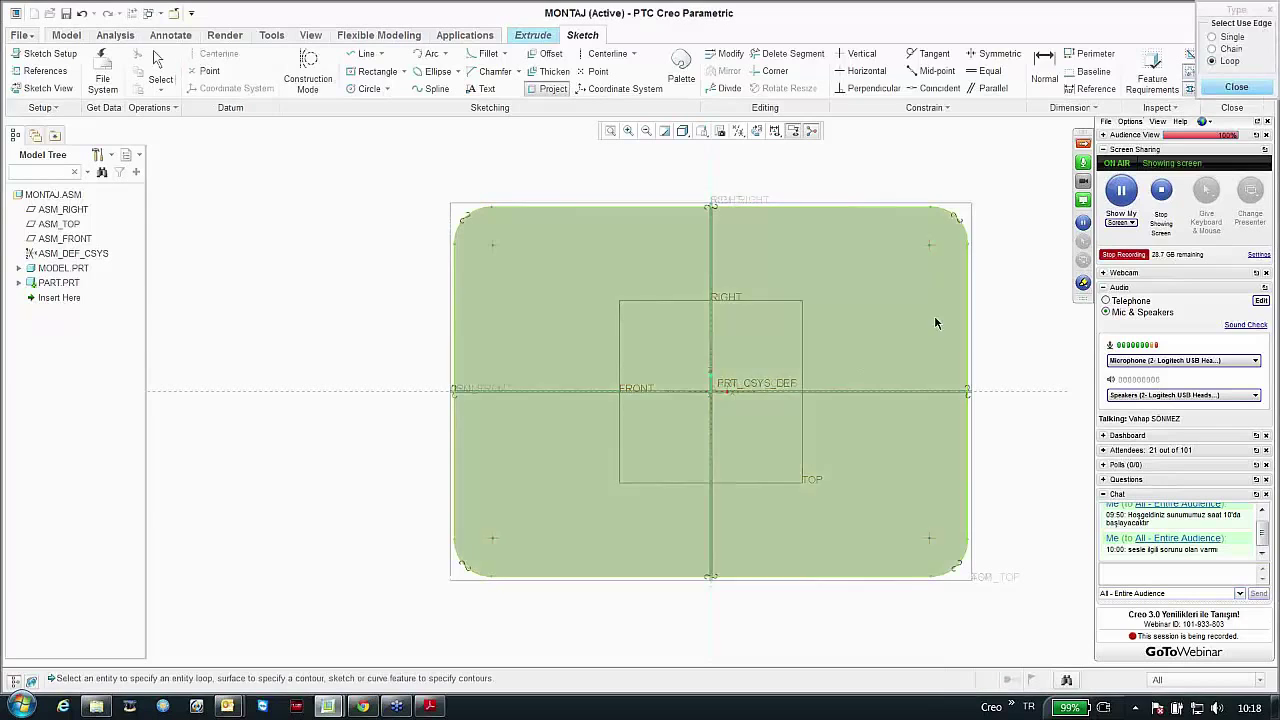
left_click(950, 217)
left_click(1236, 87)
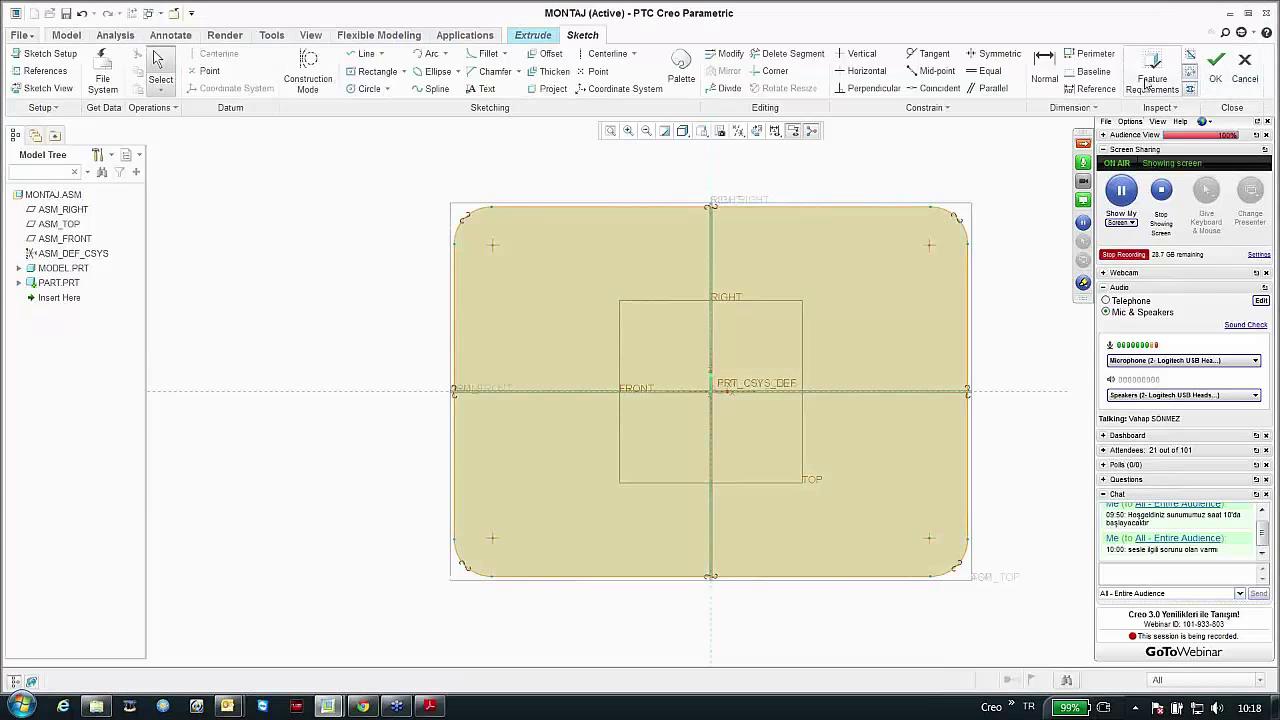
left_click(1213, 68)
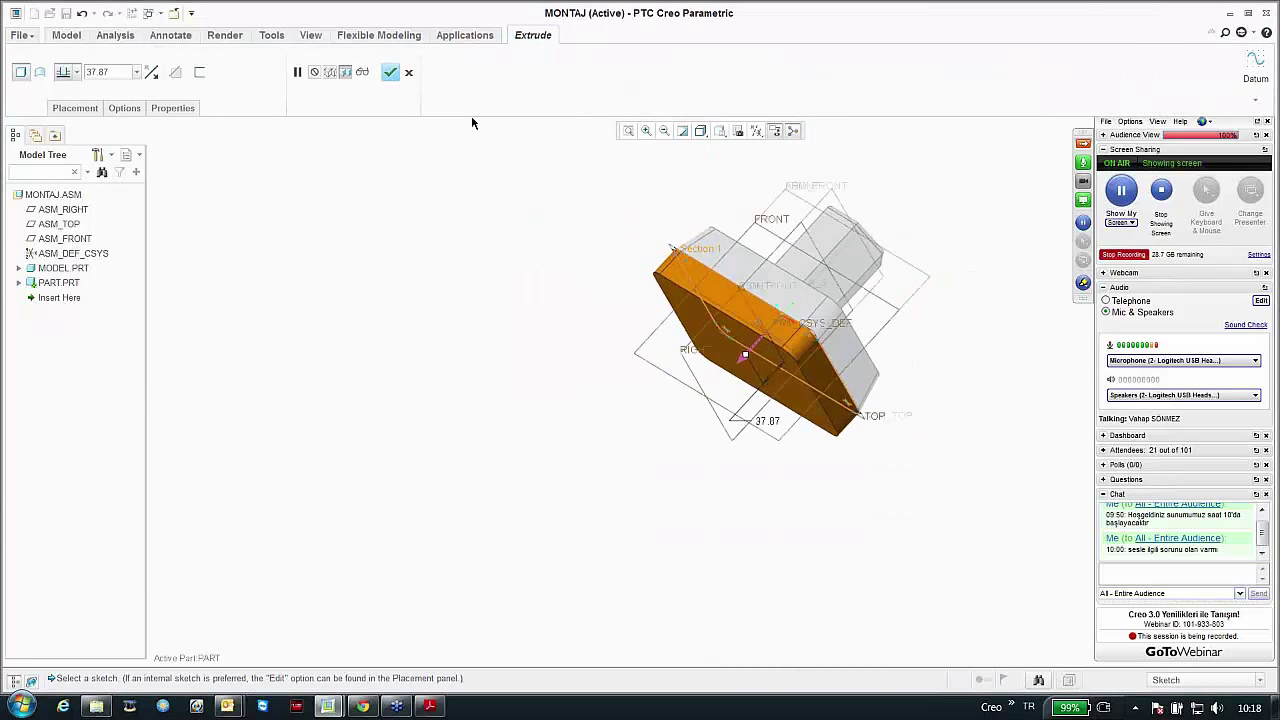
left_click(391, 73)
Step: Reactivate the top-level assembly MONTAJ.ASM, restore its default orientation and hide the datum planes
mouse_move(574, 277)
middle_mouse_down()
mouse_move(514, 277)
mouse_move(554, 271)
middle_mouse_up()
right_click(52, 195)
left_click(75, 206)
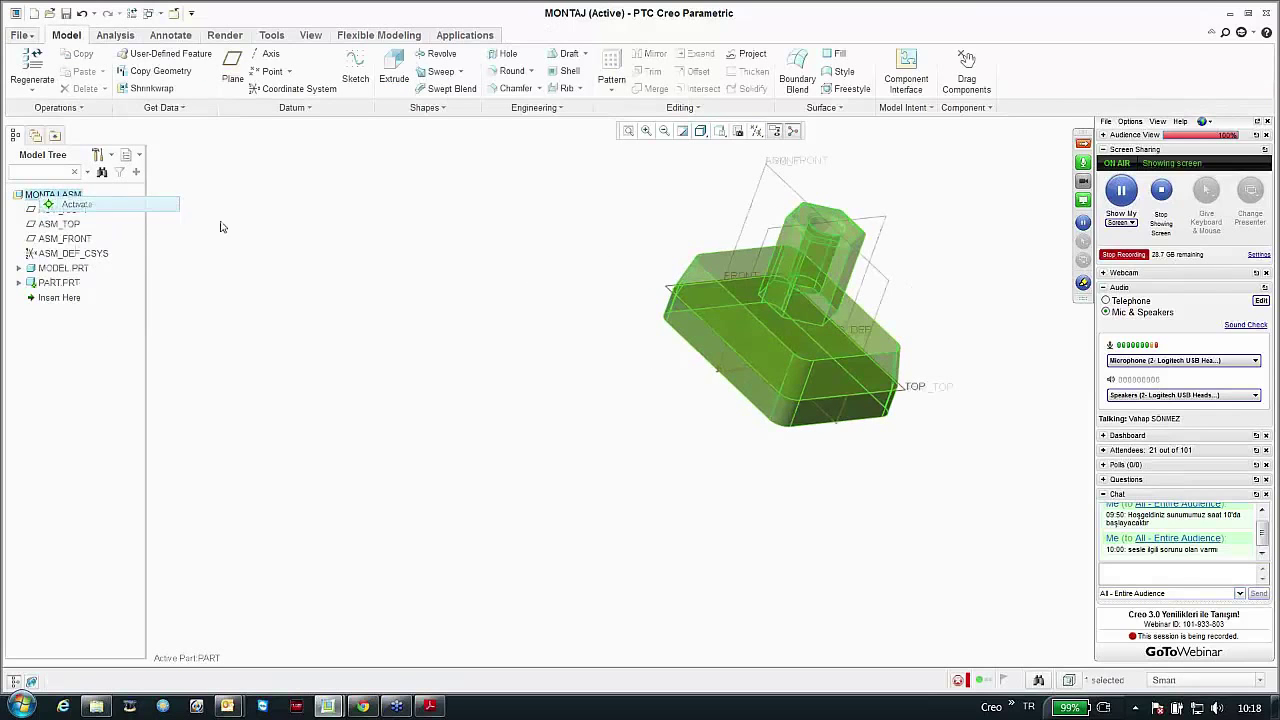
key("ctrl+d")
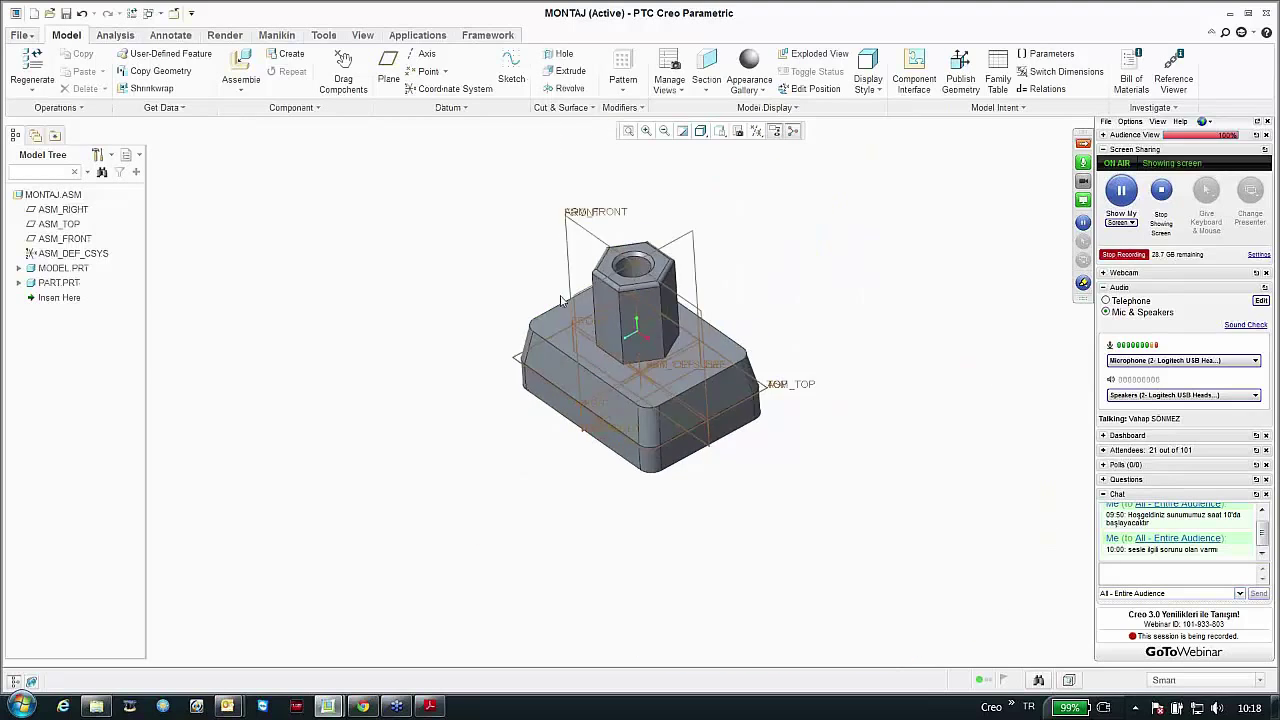
left_click(757, 131)
left_click(760, 212)
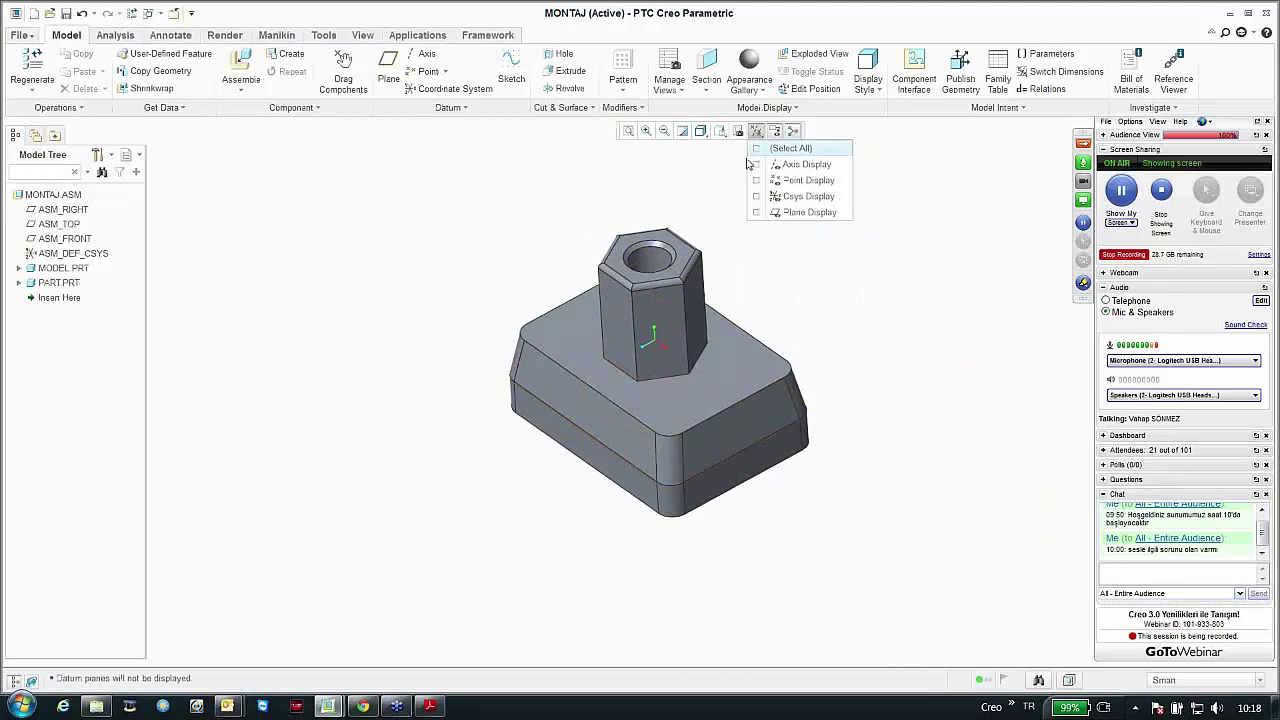
middle_click_drag(663, 209, 470, 237)
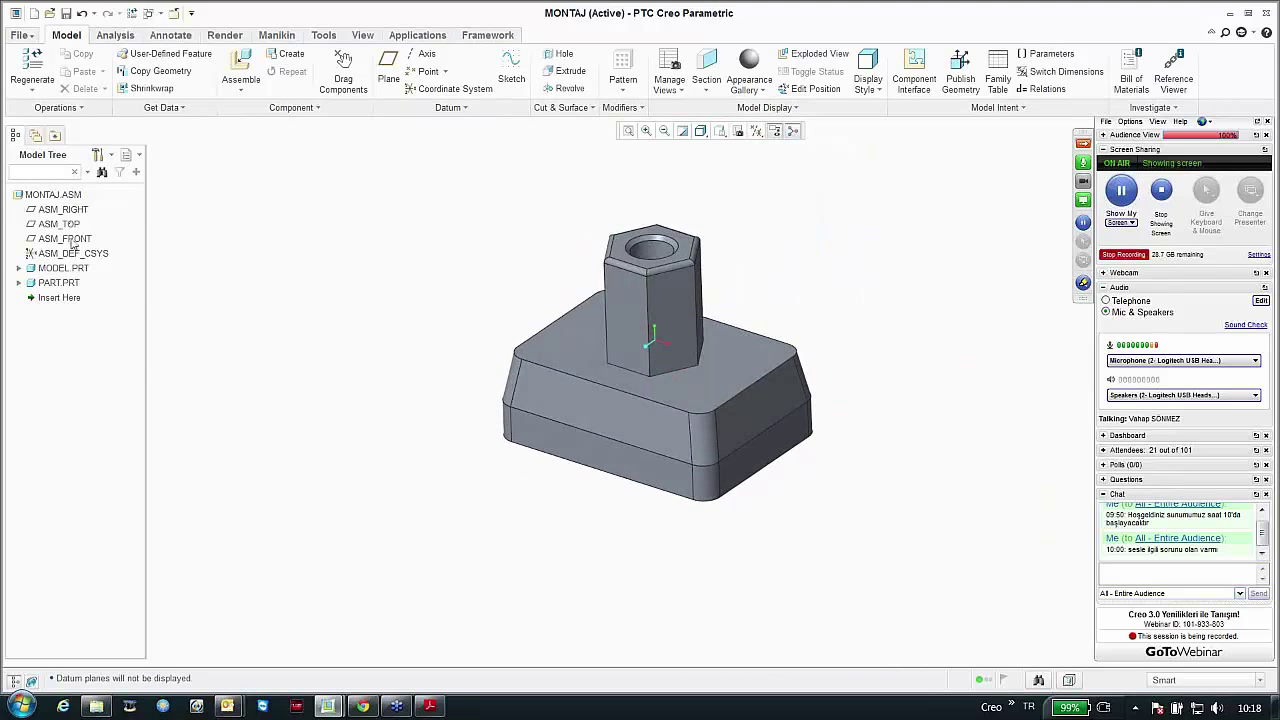
Step: Edit Section 1 of Extrude 1 in MODEL.PRT, widening its rectangle to about 293 mm, and accept the sketch
left_click(19, 272)
left_click(18, 268)
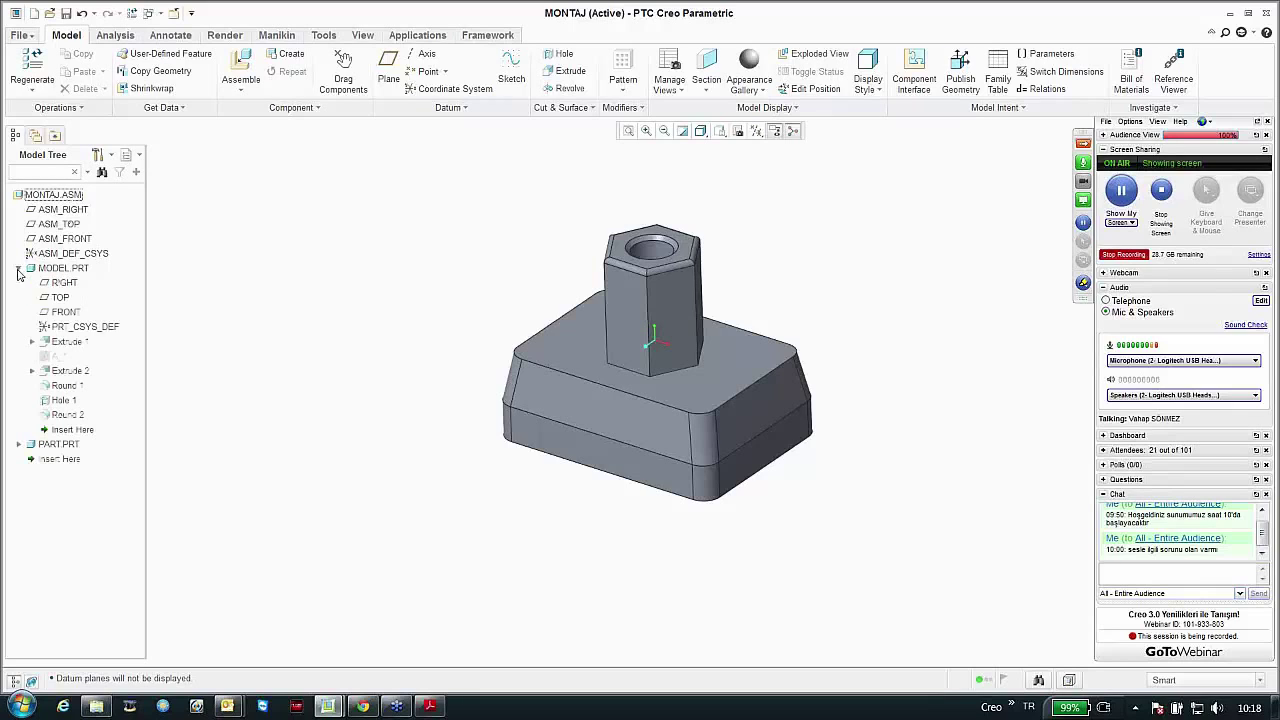
left_click(32, 341)
left_click(79, 358)
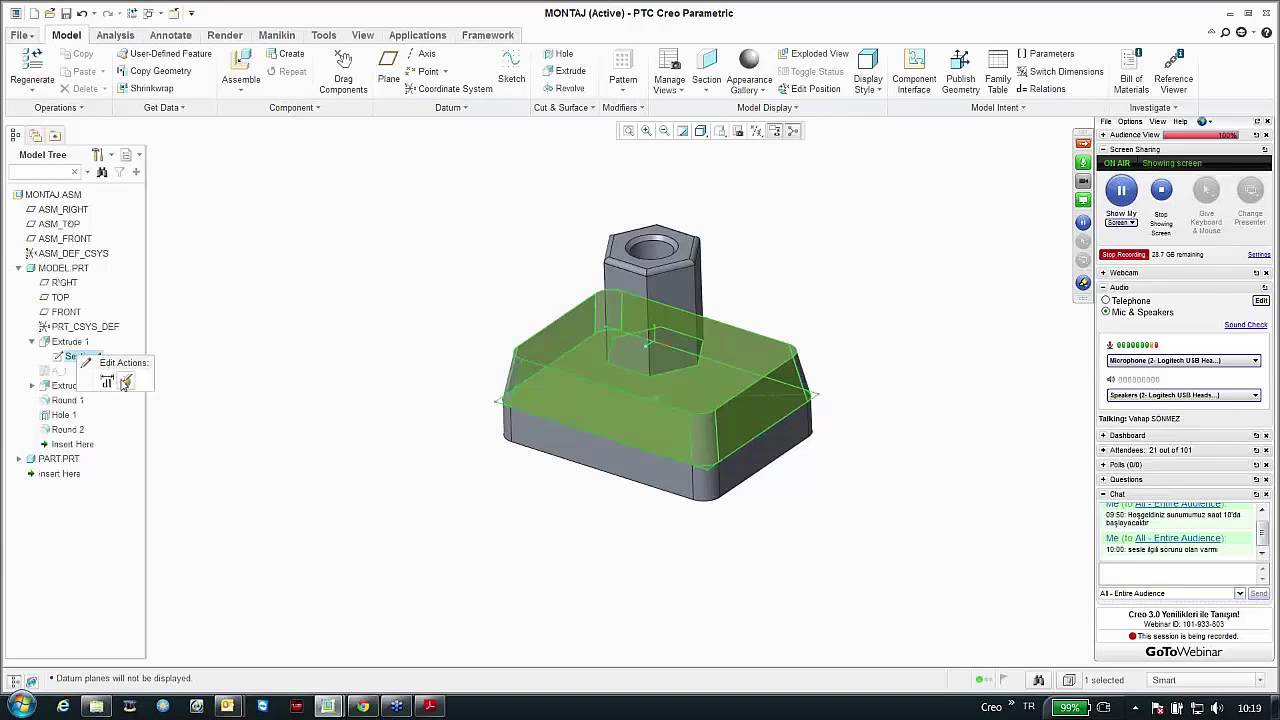
left_click(82, 375)
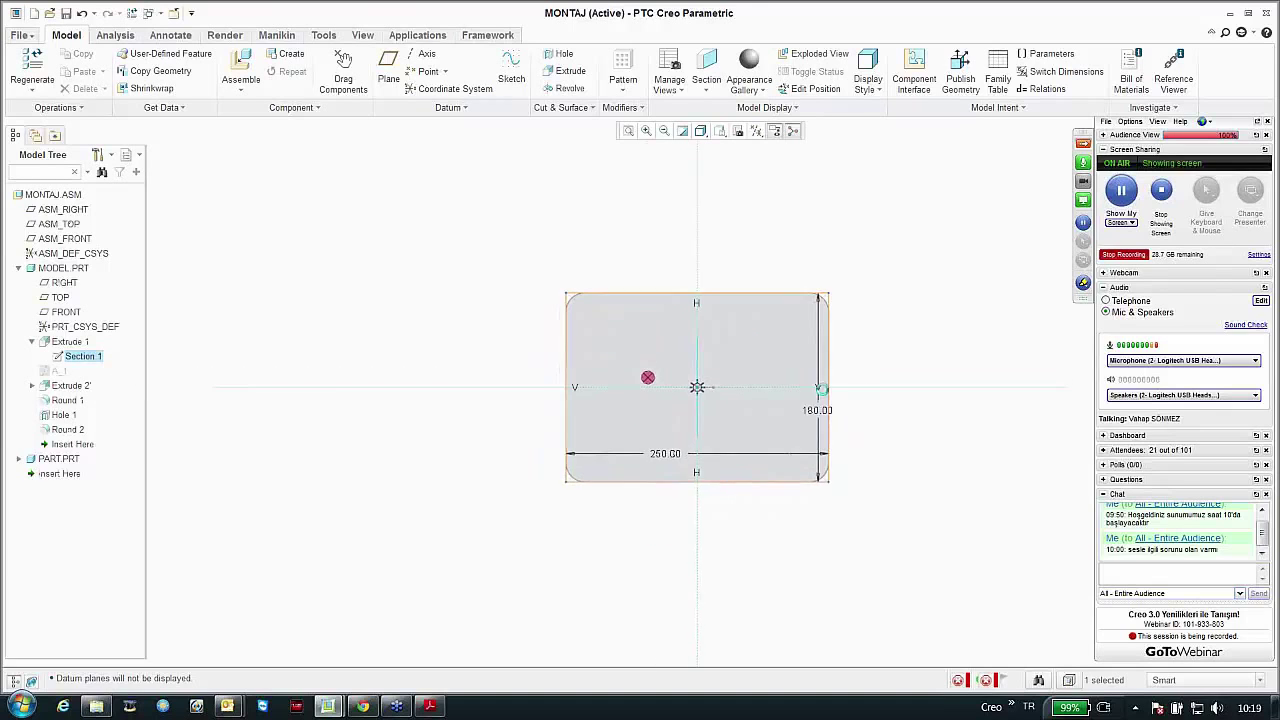
mouse_move(849, 391)
left_mouse_down()
mouse_move(923, 381)
mouse_move(823, 402)
mouse_move(866, 399)
left_mouse_up()
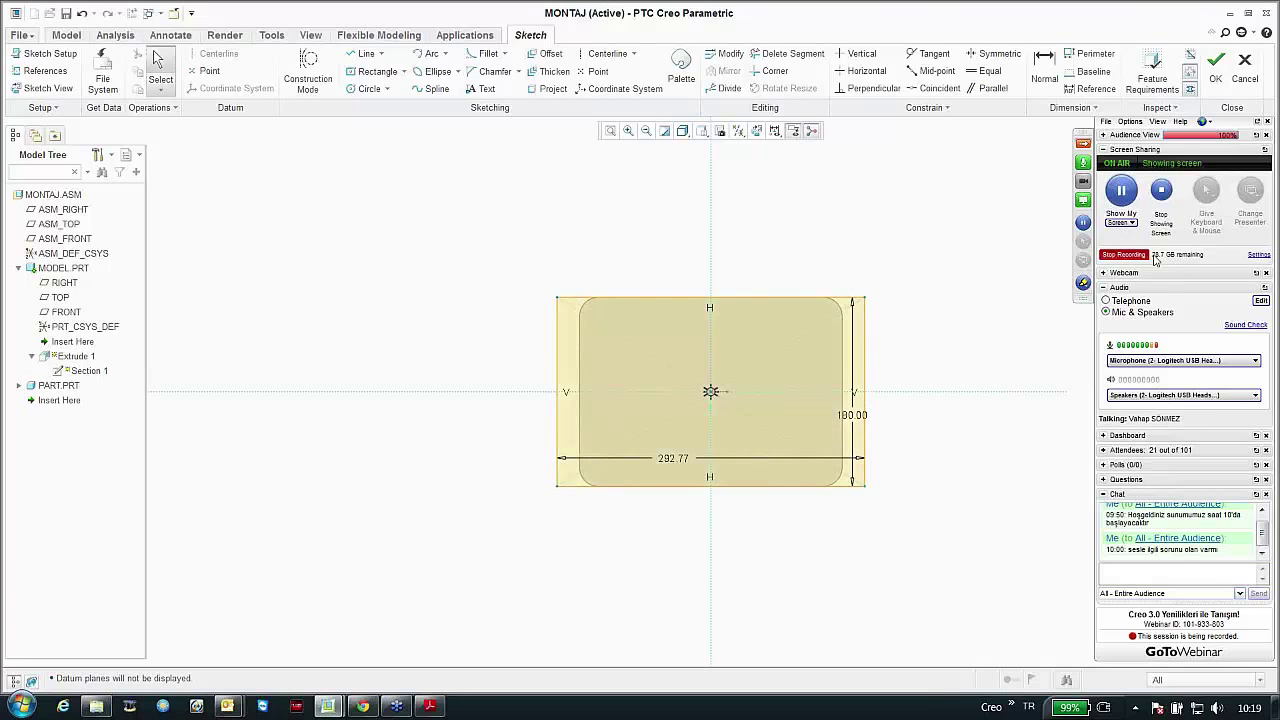
left_click(1215, 68)
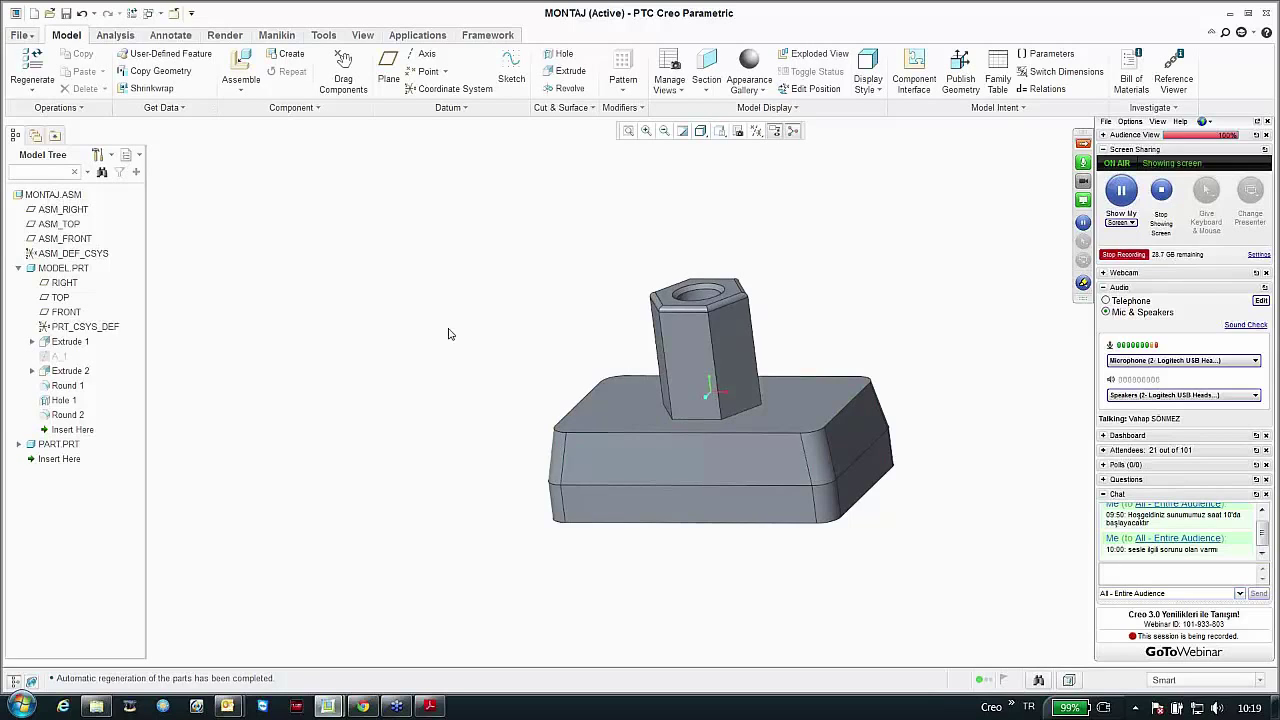
Step: Examine the Update Control choices available for Extrude 1 in PART.PRT
left_click(19, 444)
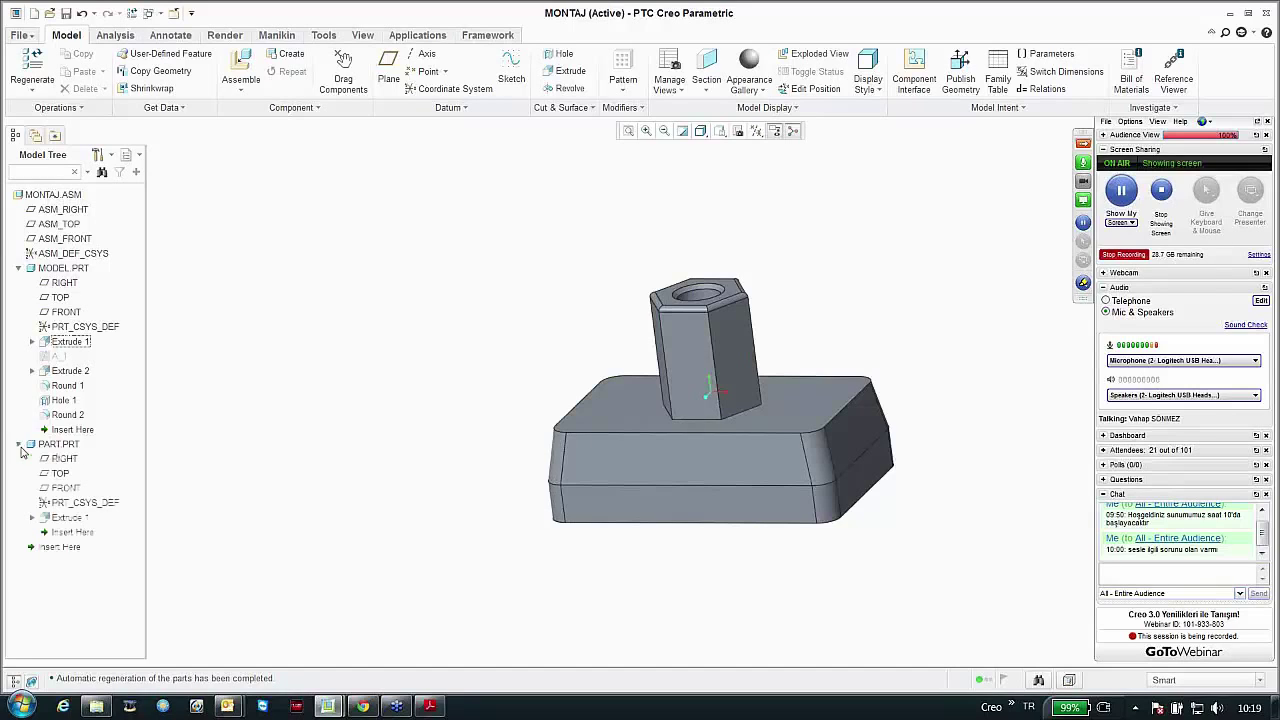
left_click(69, 518)
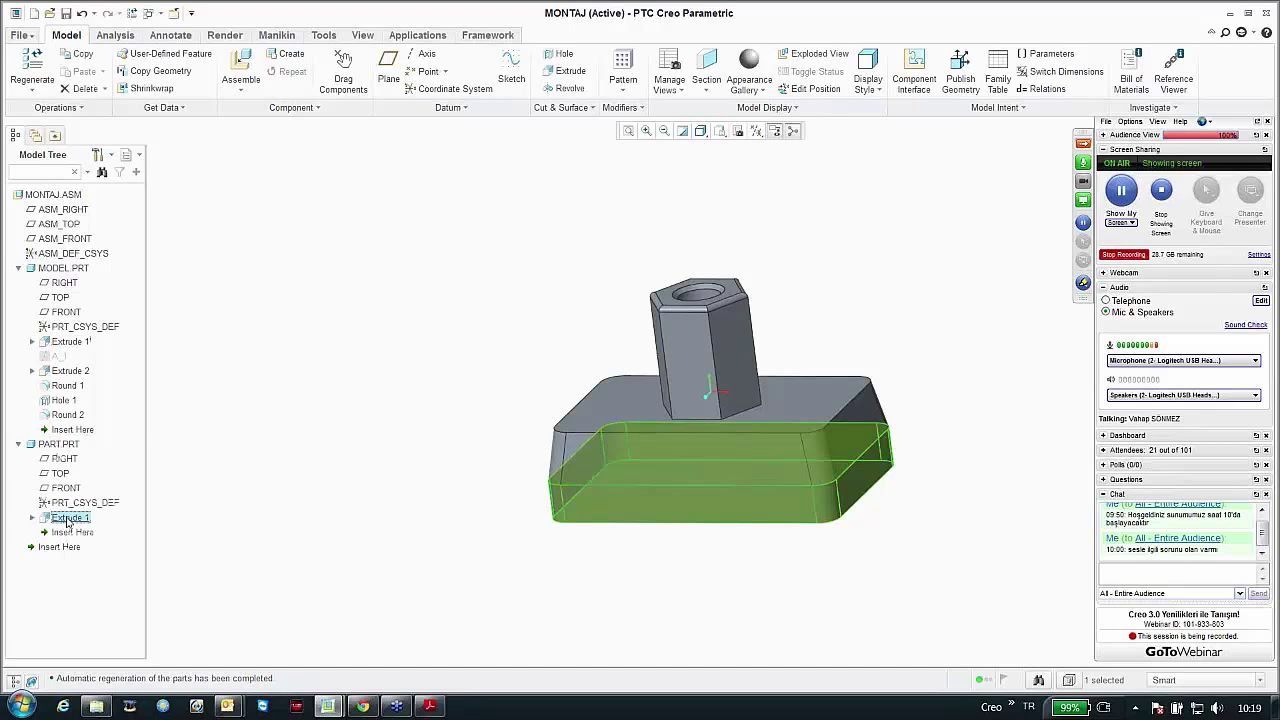
right_click(68, 519)
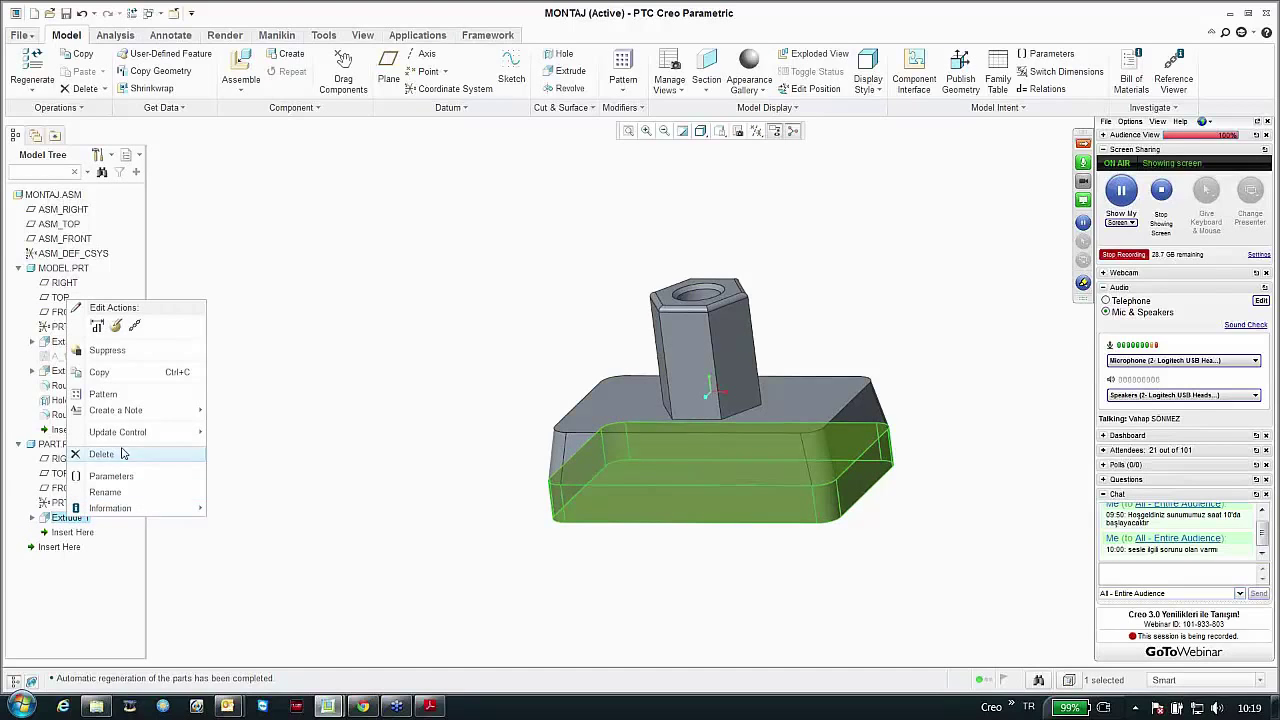
mouse_move(121, 441)
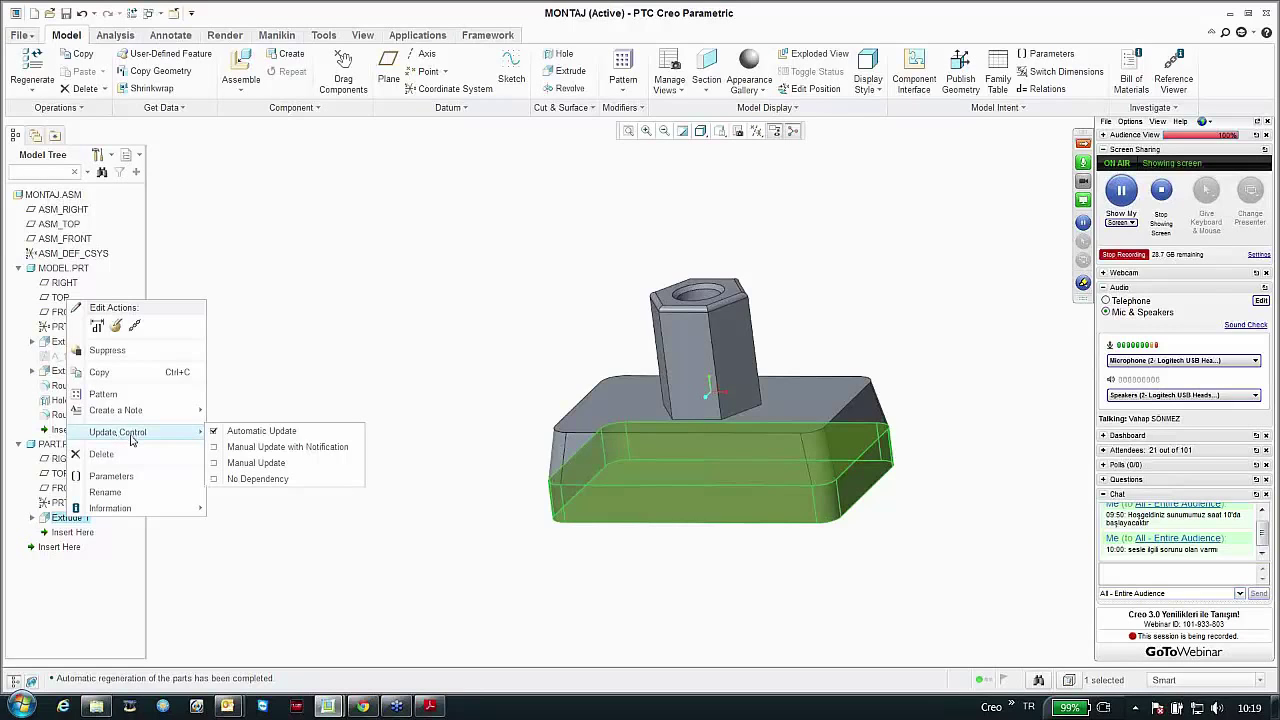
key("Escape")
key("Escape")
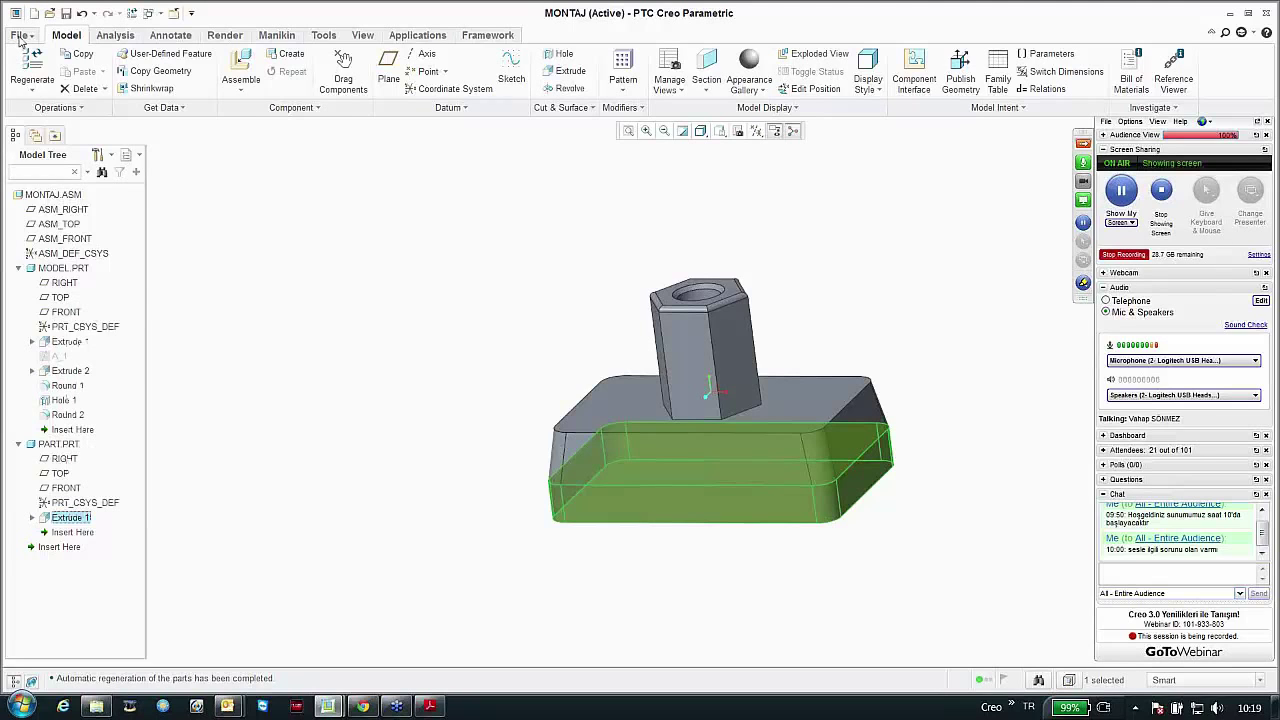
Step: Review the Assembly category of the program options and leave the options without applying changes
left_click(20, 36)
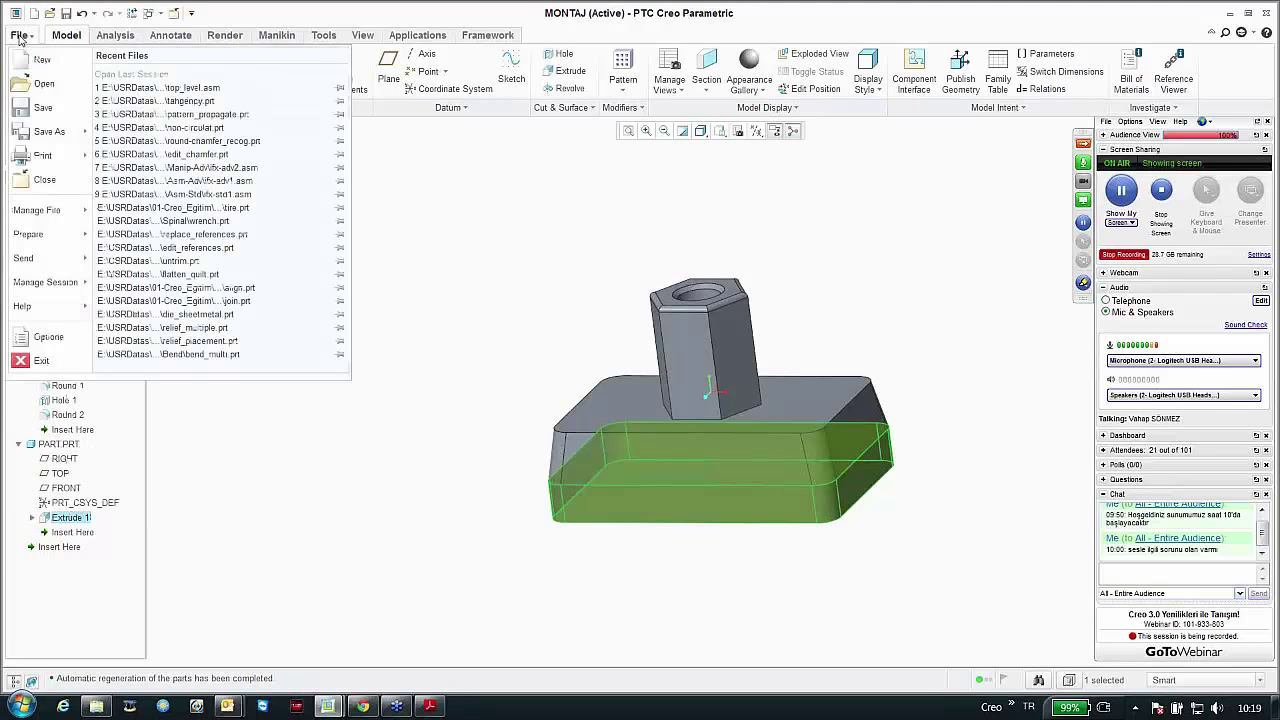
left_click(48, 337)
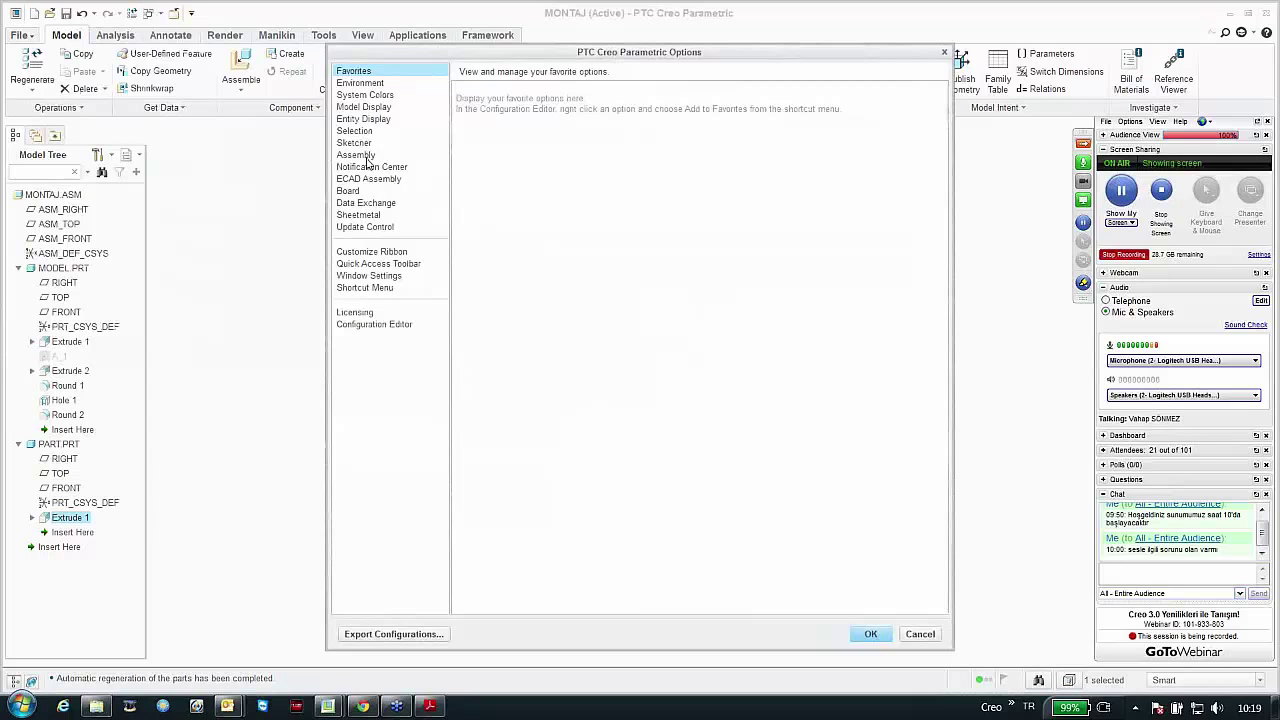
left_click(357, 156)
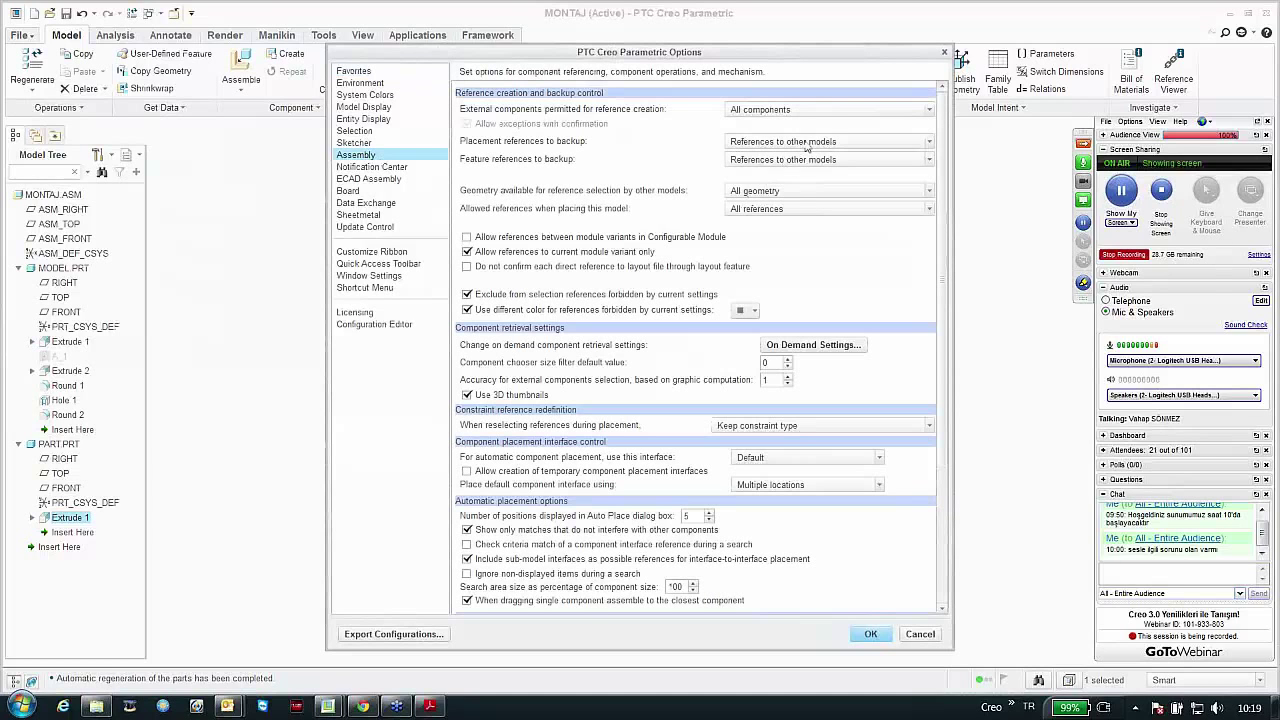
left_click(916, 634)
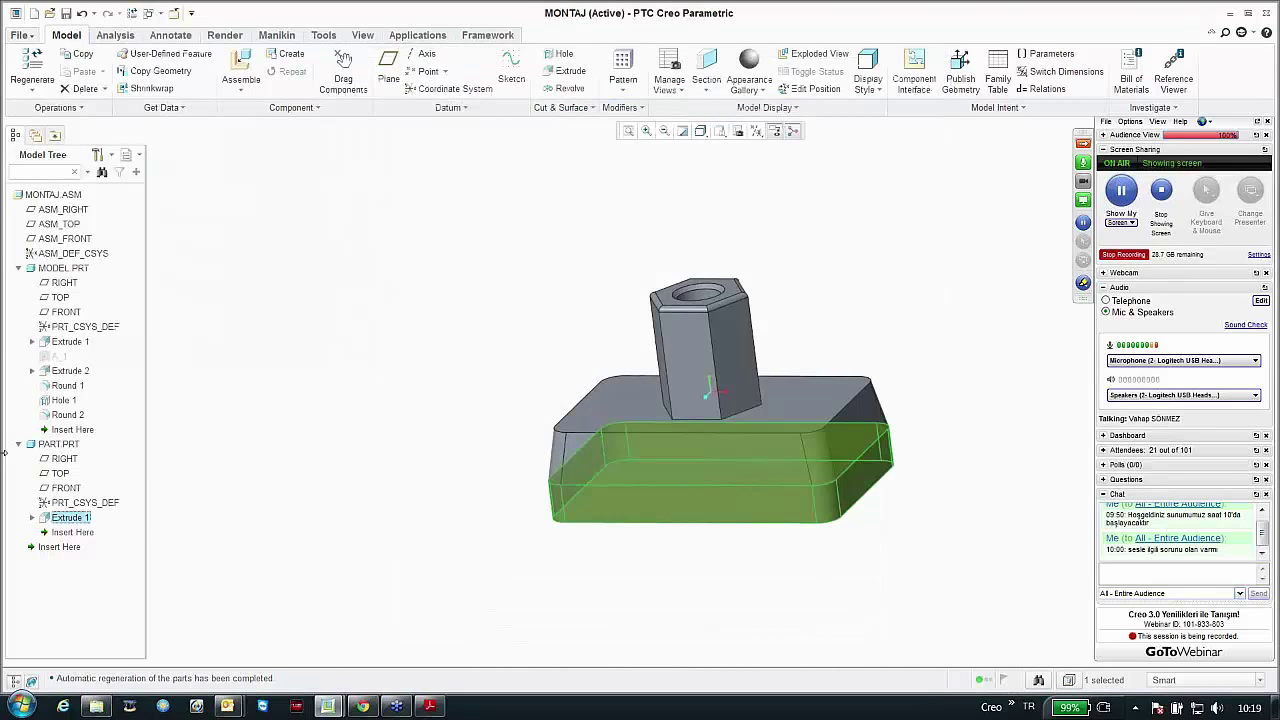
Step: Set the update control of PART.PRT's Extrude 1 to No Dependency and confirm breaking the dependency
right_click(90, 513)
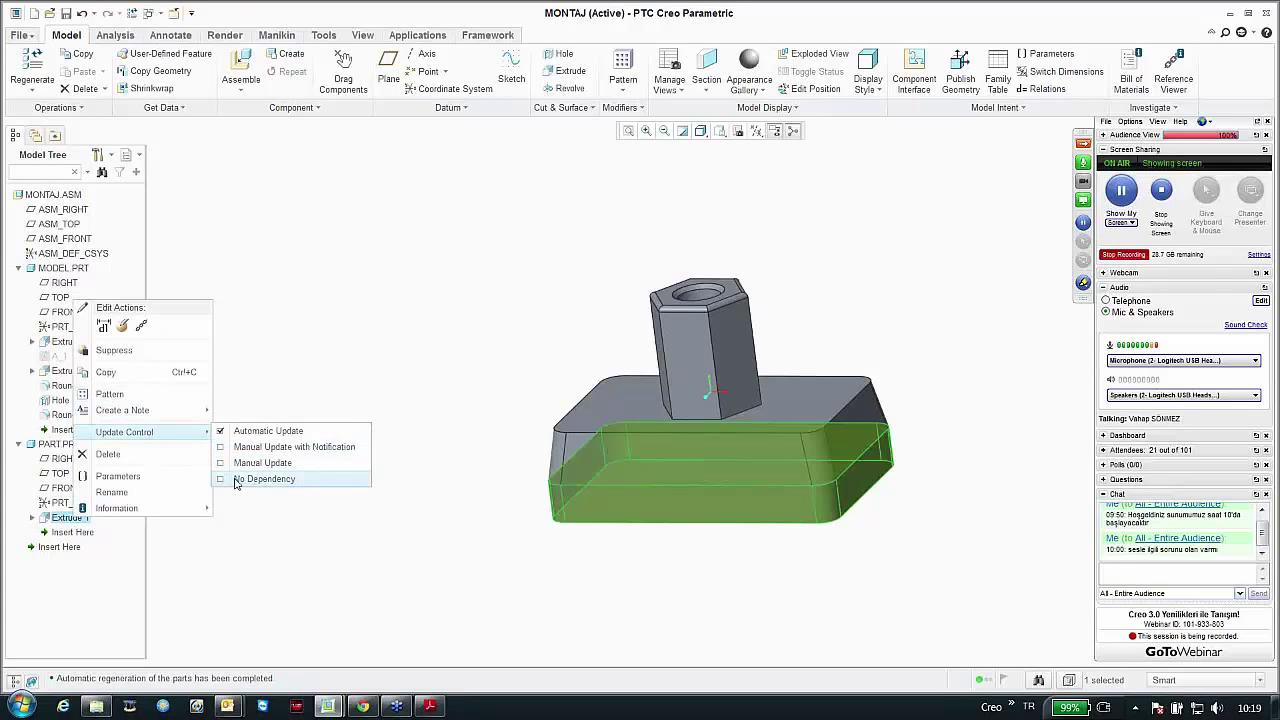
left_click(262, 479)
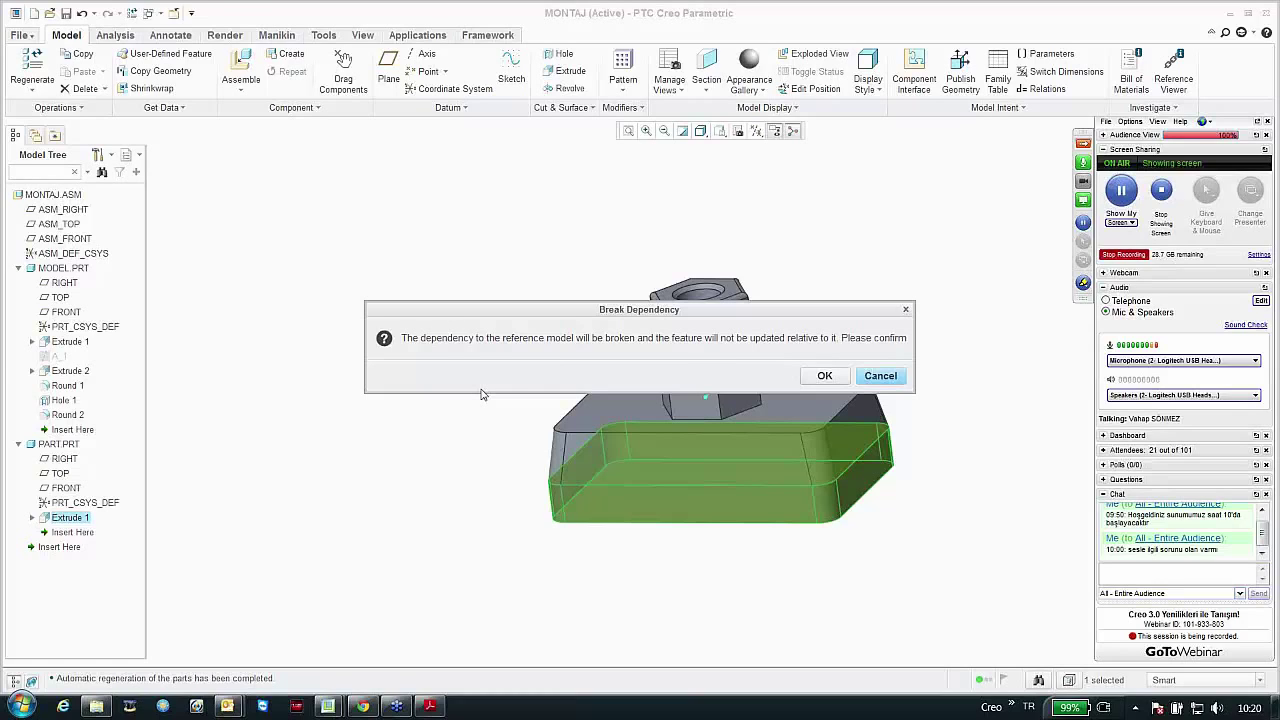
left_click(822, 376)
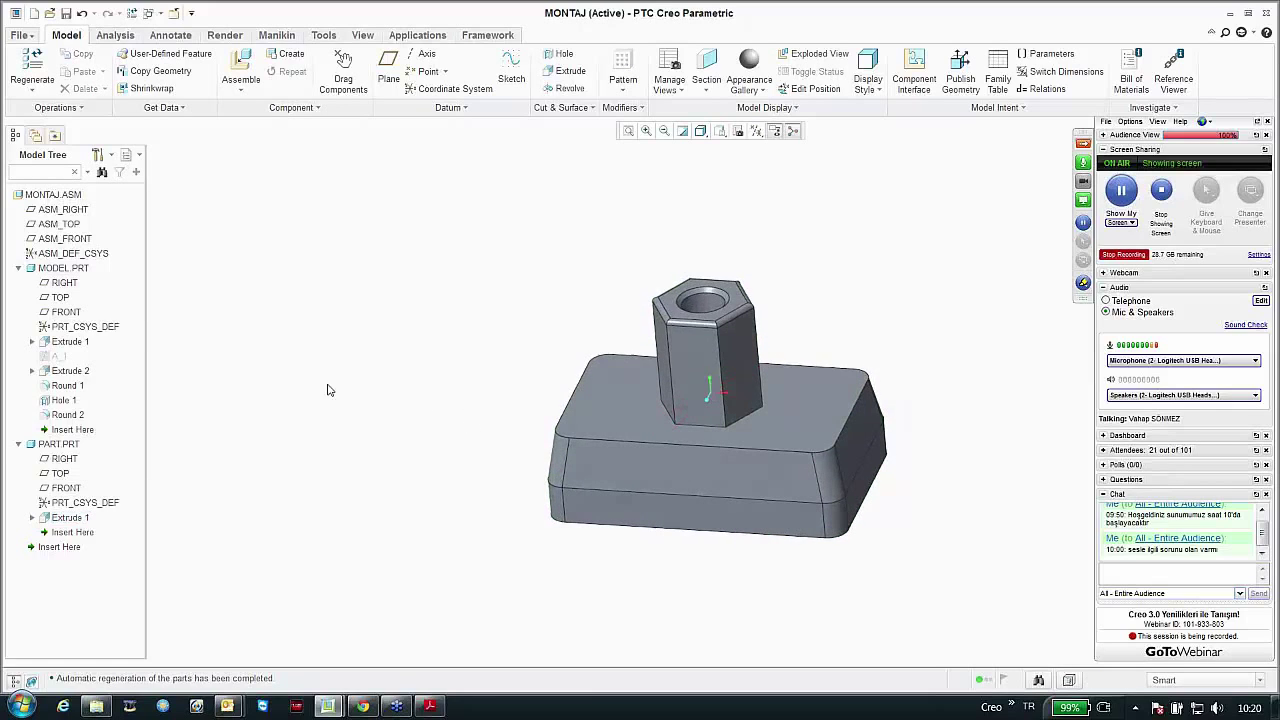
Step: Edit Section 1 of Extrude 1 in MODEL.PRT, narrowing its rectangle symmetrically, accept the sketch and restore the default orientation
left_click(70, 342)
right_click(76, 341)
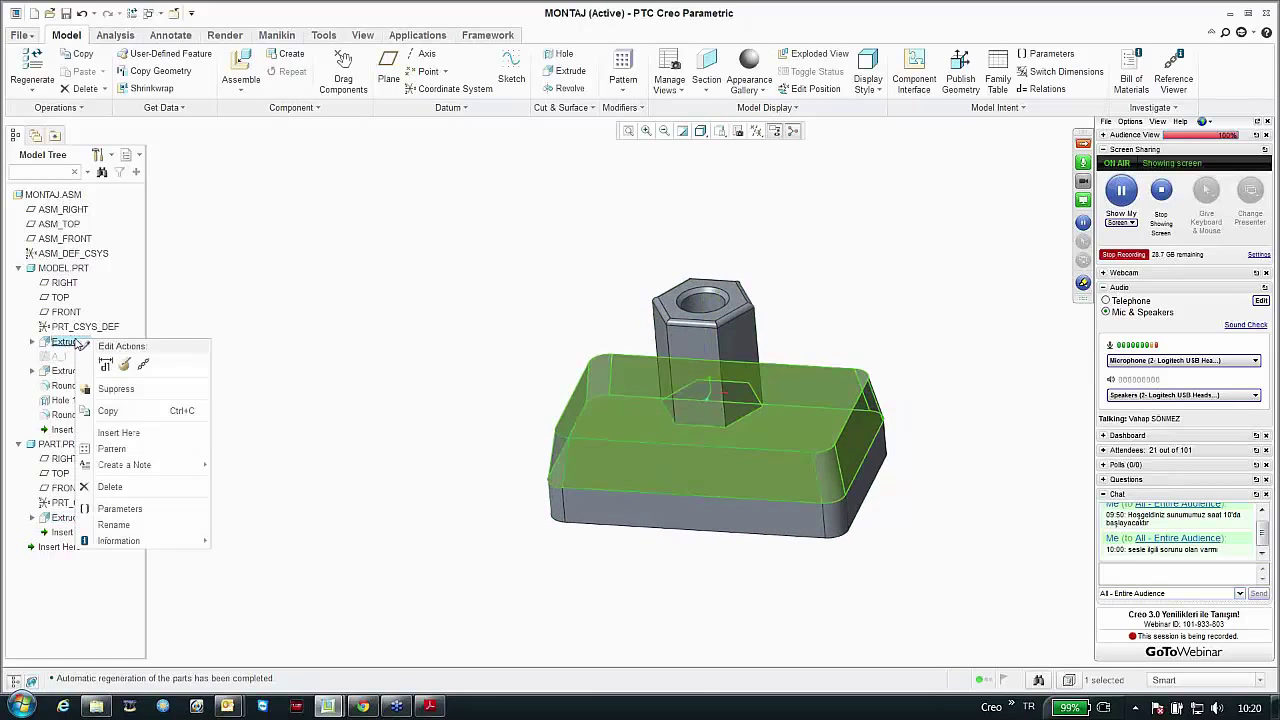
left_click(18, 349)
left_click(32, 342)
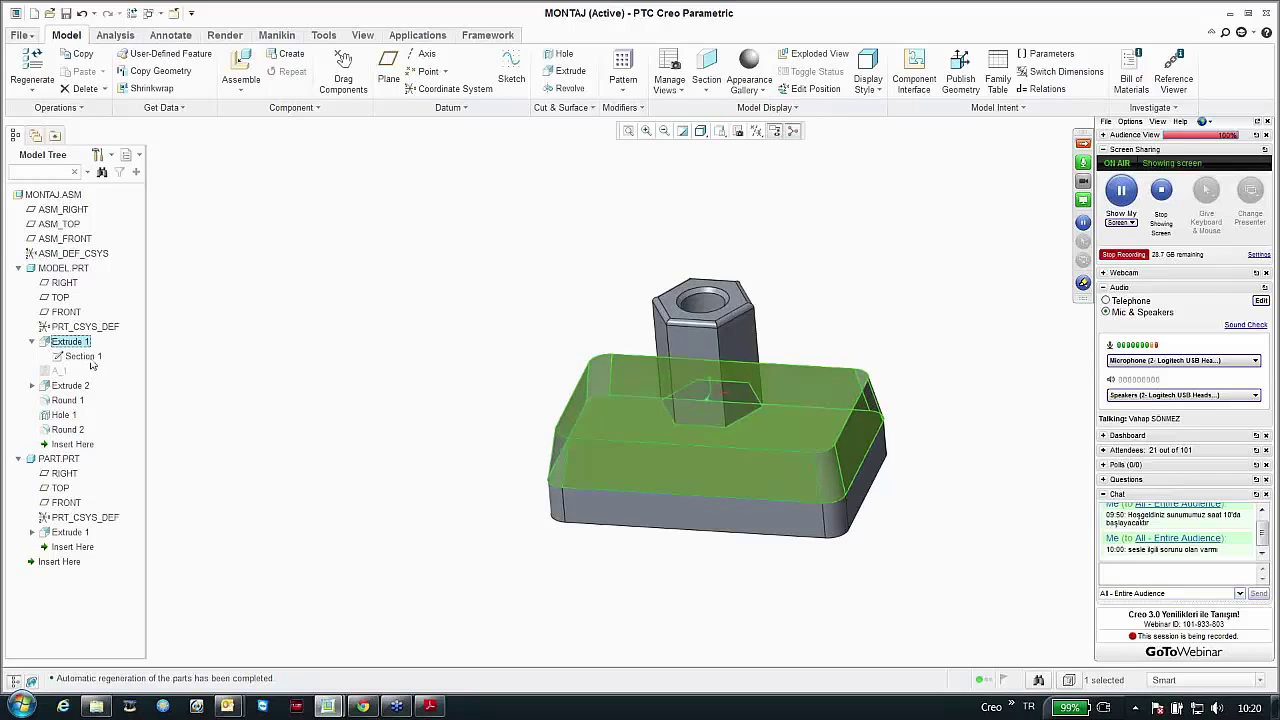
left_click(90, 358)
left_click(132, 382)
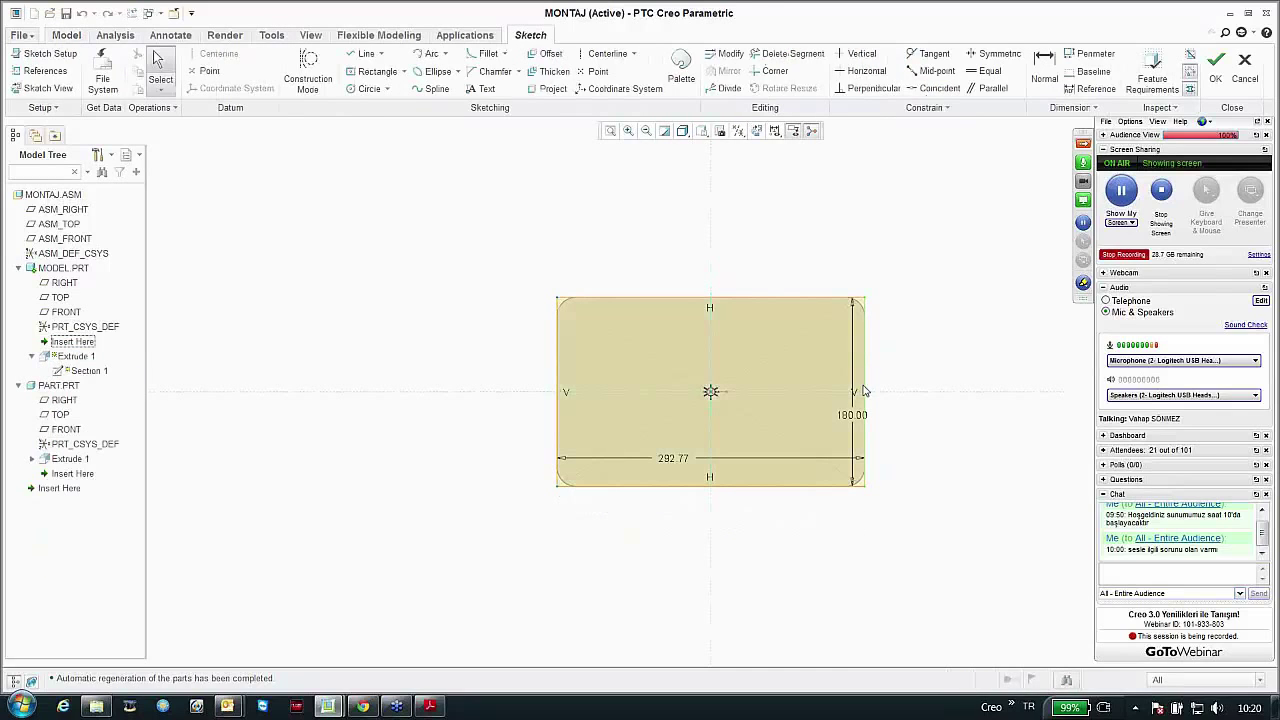
left_click_drag(865, 391, 829, 391)
left_click(1215, 62)
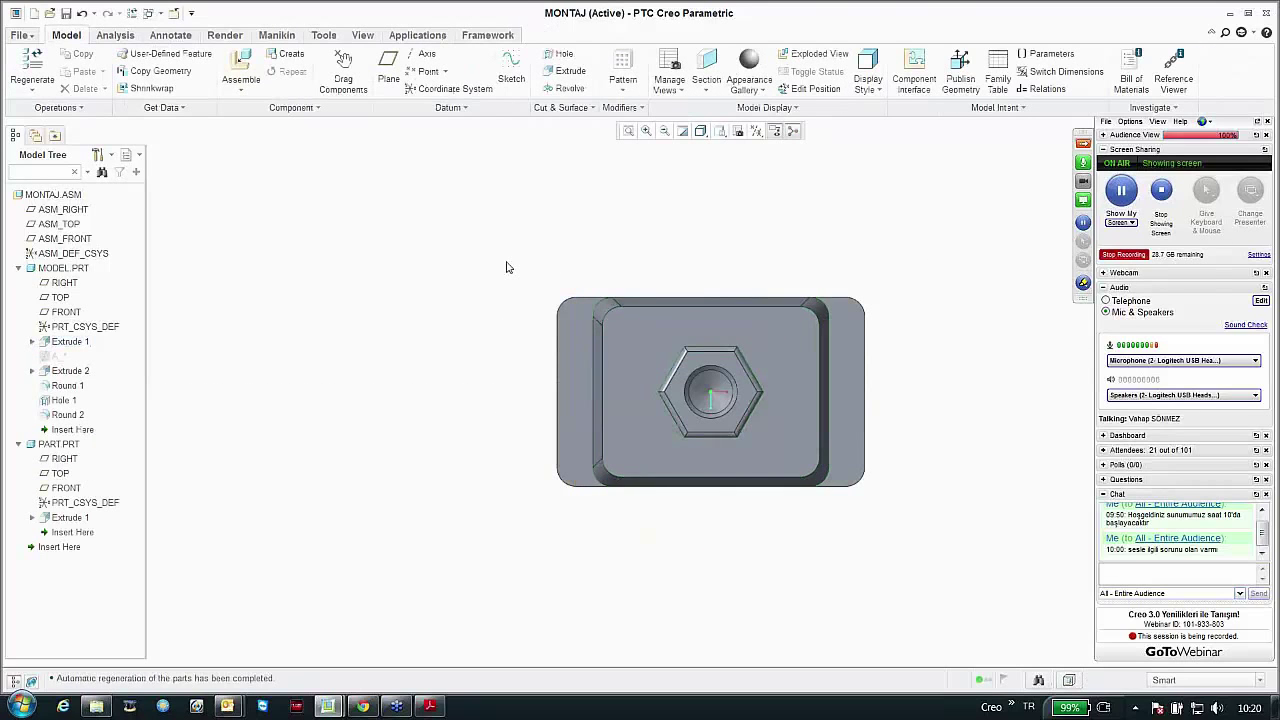
middle_click_drag(514, 349, 474, 304)
key("ctrl+d")
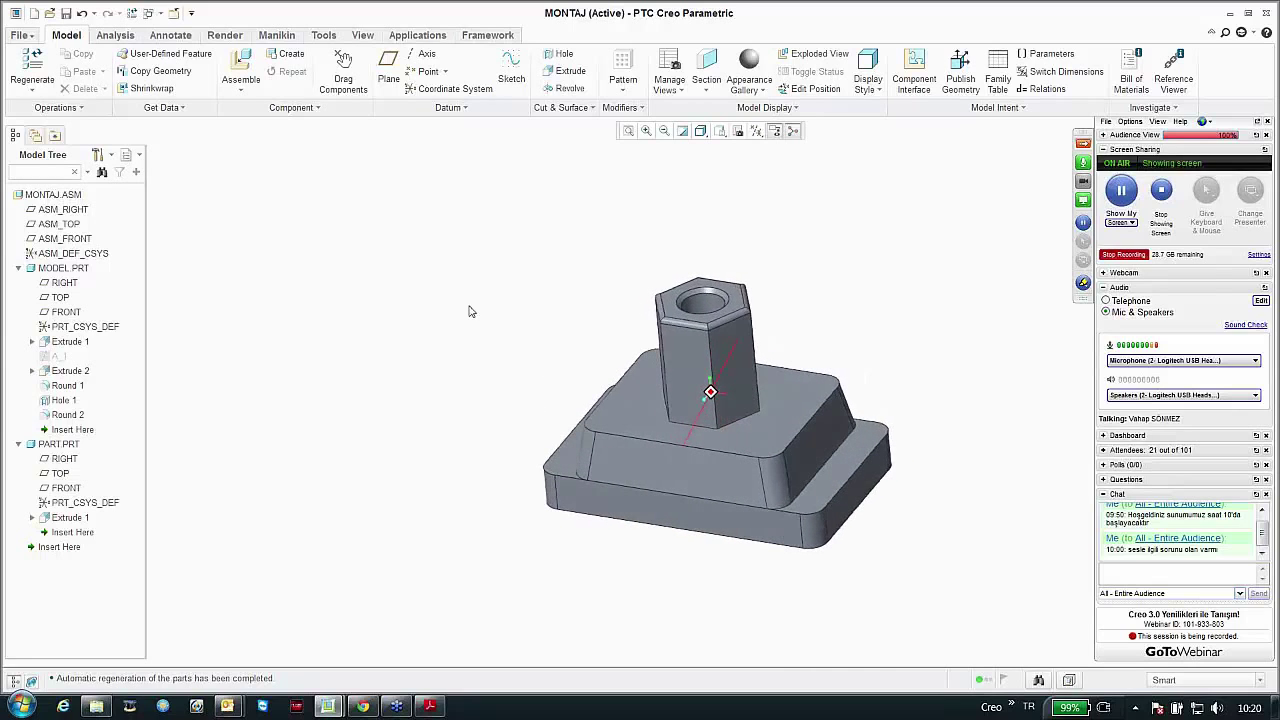
Step: Delete the MODEL.PRT component from the MONTAJ.ASM assembly
left_click(58, 269)
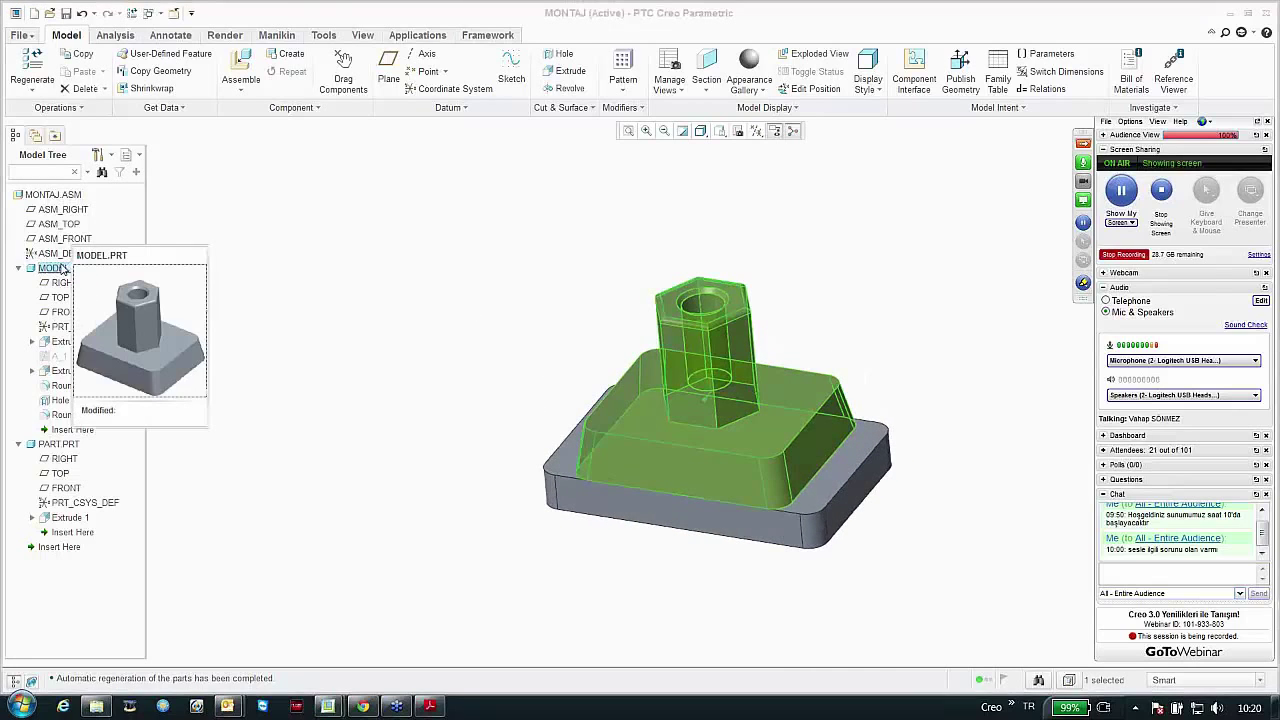
key("Delete")
left_click(446, 366)
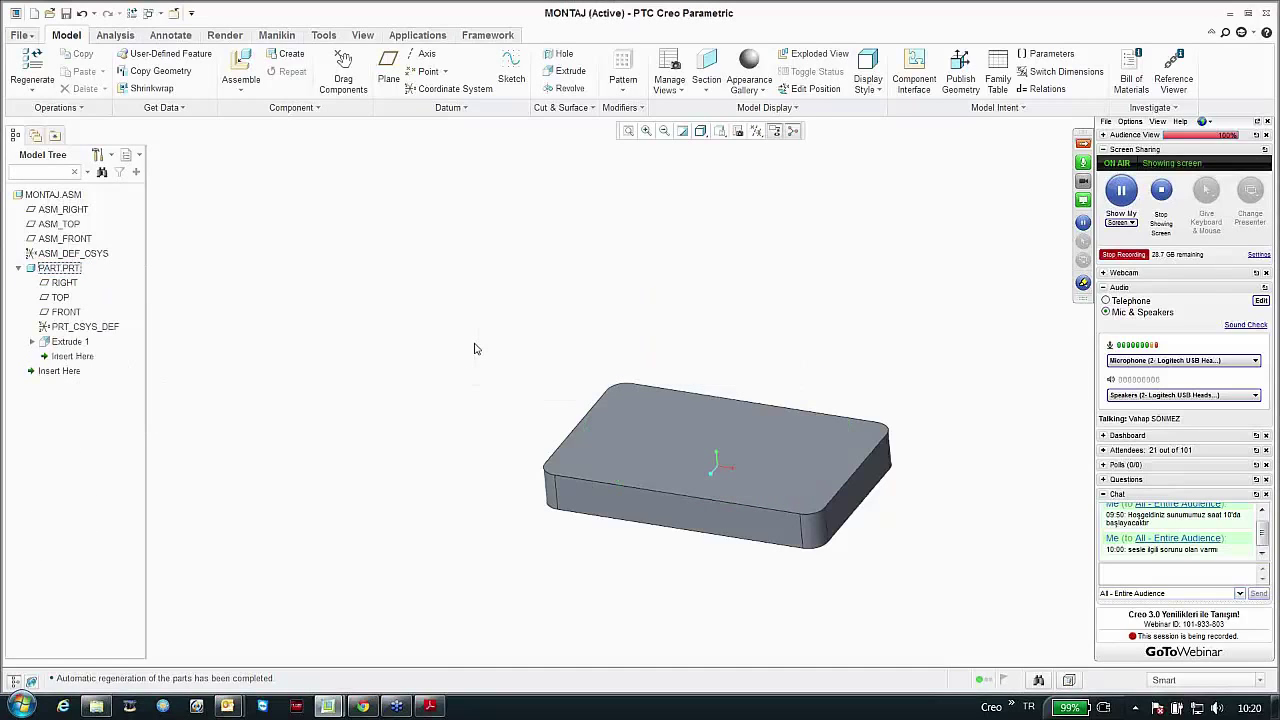
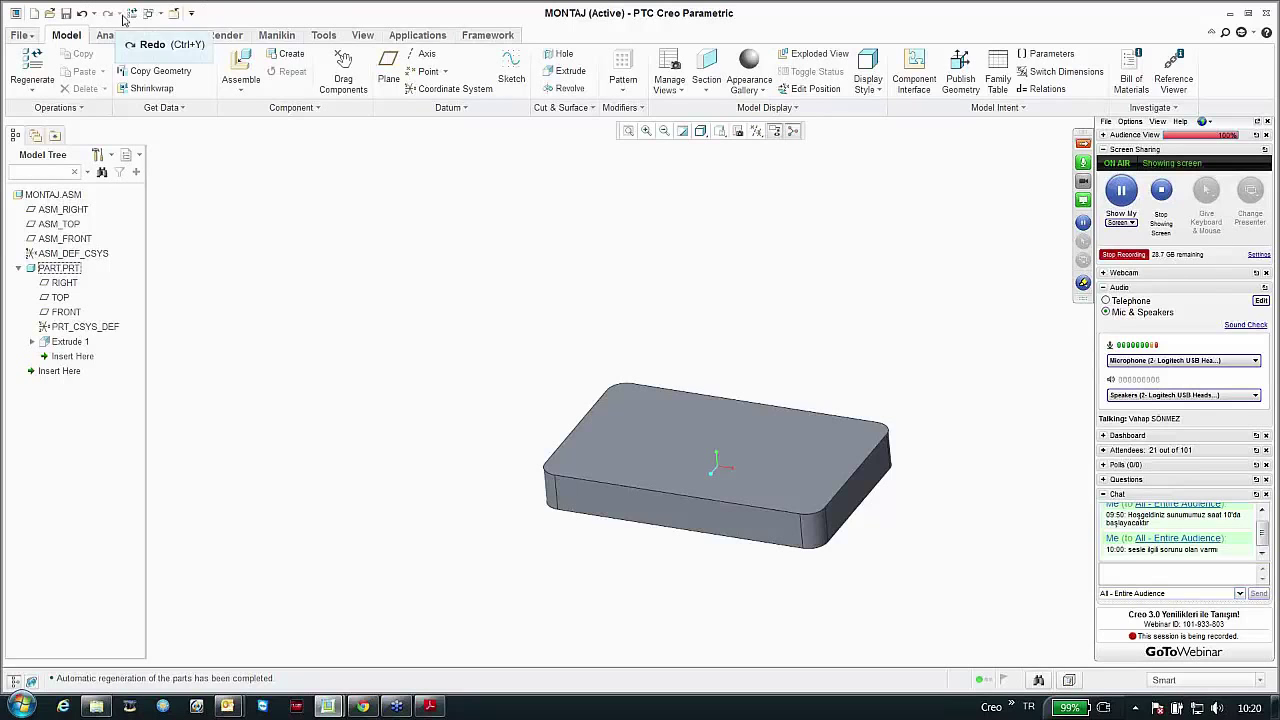
Step: Close the MONTAJ and MODEL windows and erase all objects not displayed from the session
left_click(176, 14)
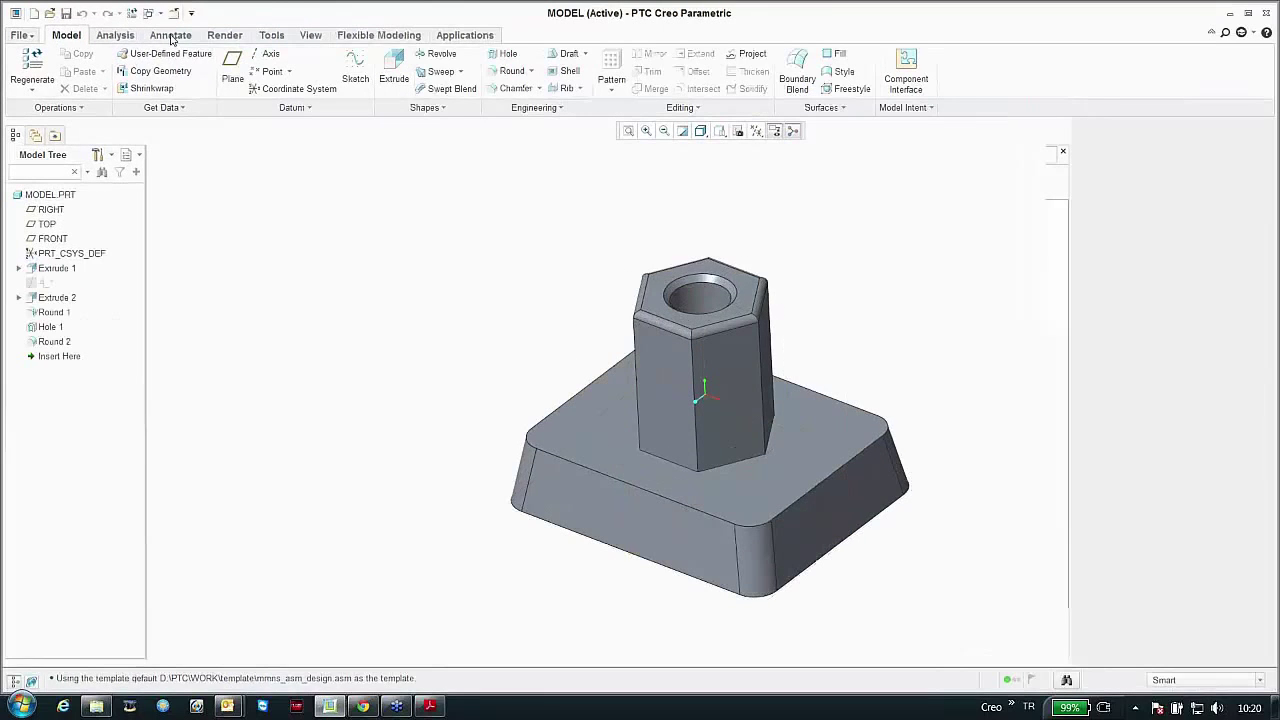
left_click(174, 14)
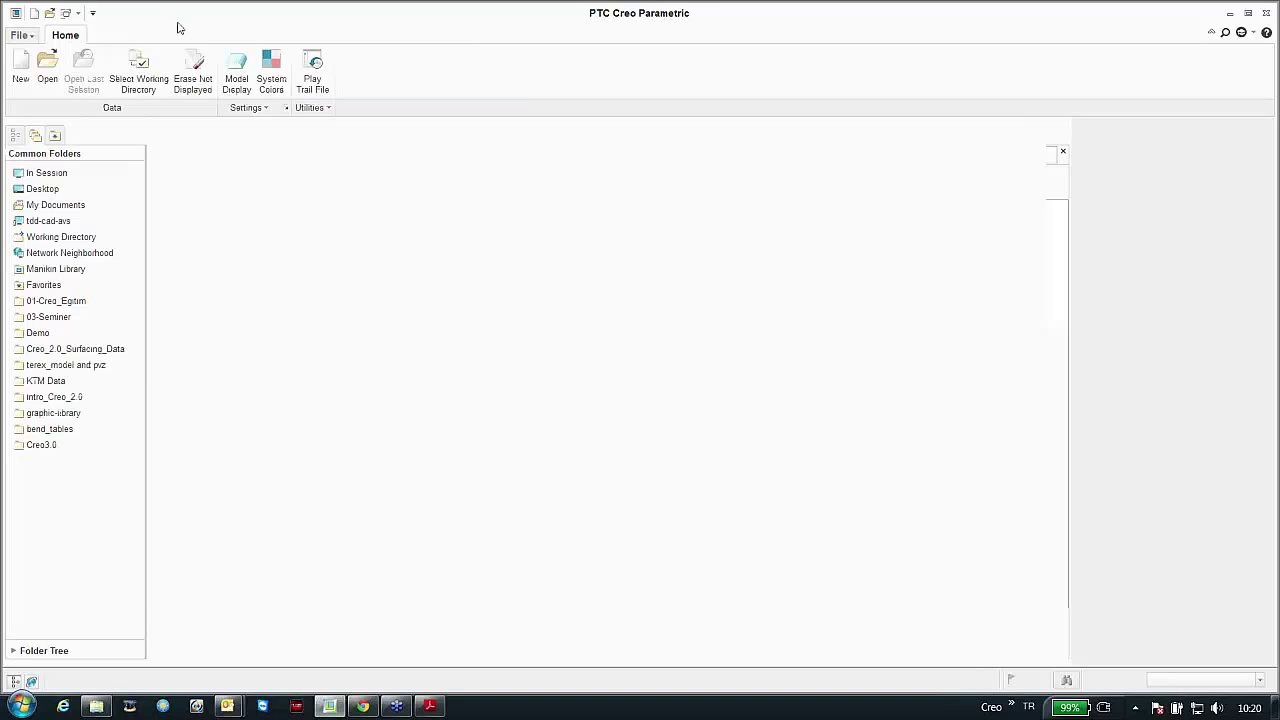
left_click(194, 62)
key("Return")
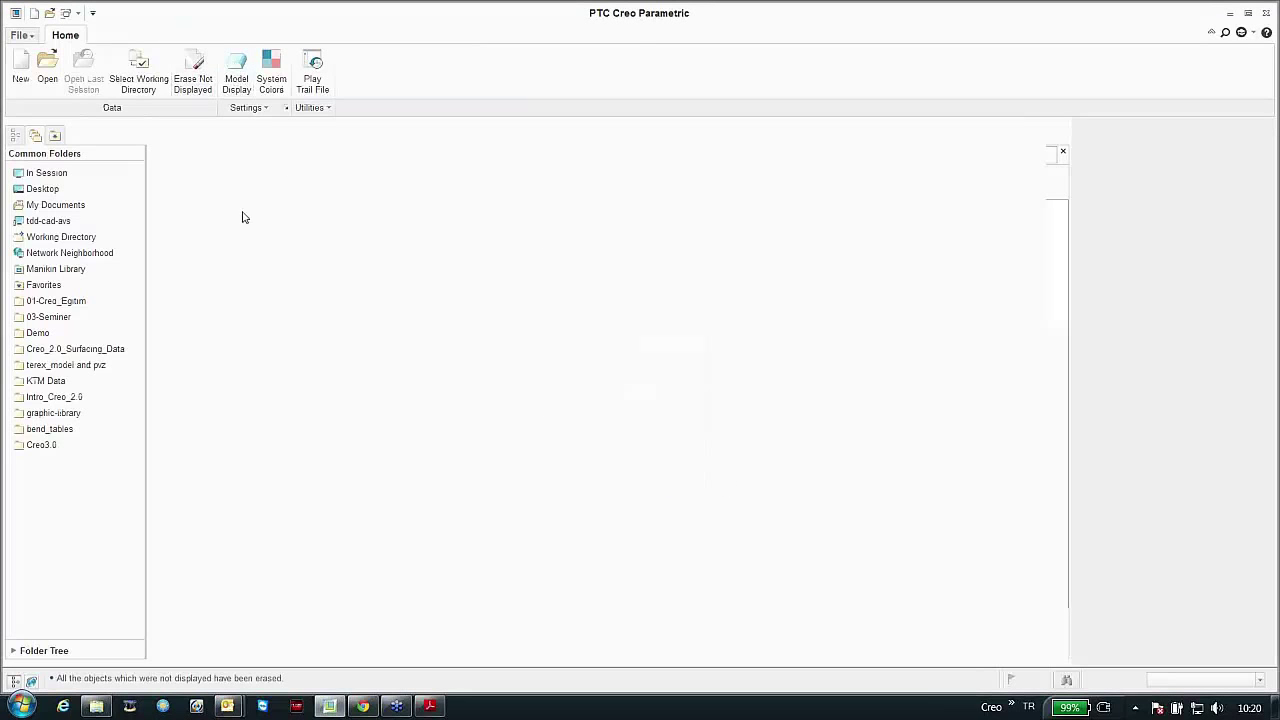
Step: Open chuck_key.asm from Creo3.0 > 04-Enhancements > Active_Component, and open its KEY_BASE.PRT component in a separate window
left_click(48, 444)
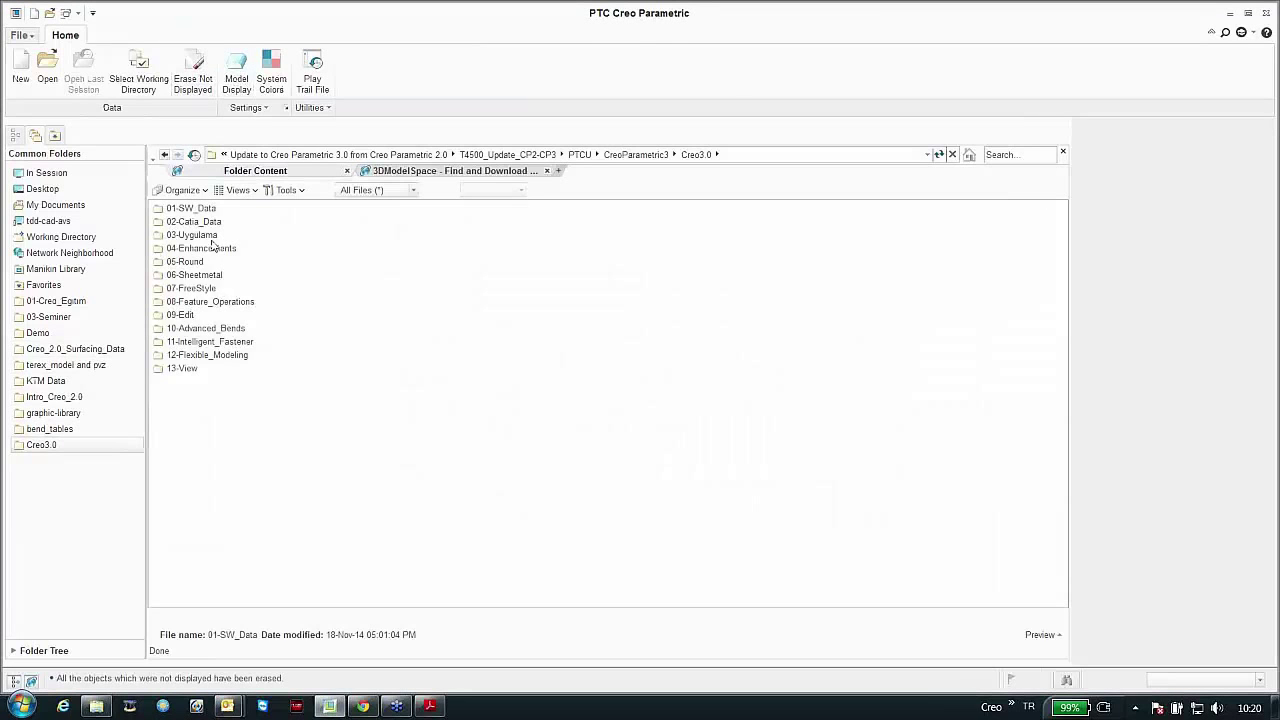
double_click(212, 247)
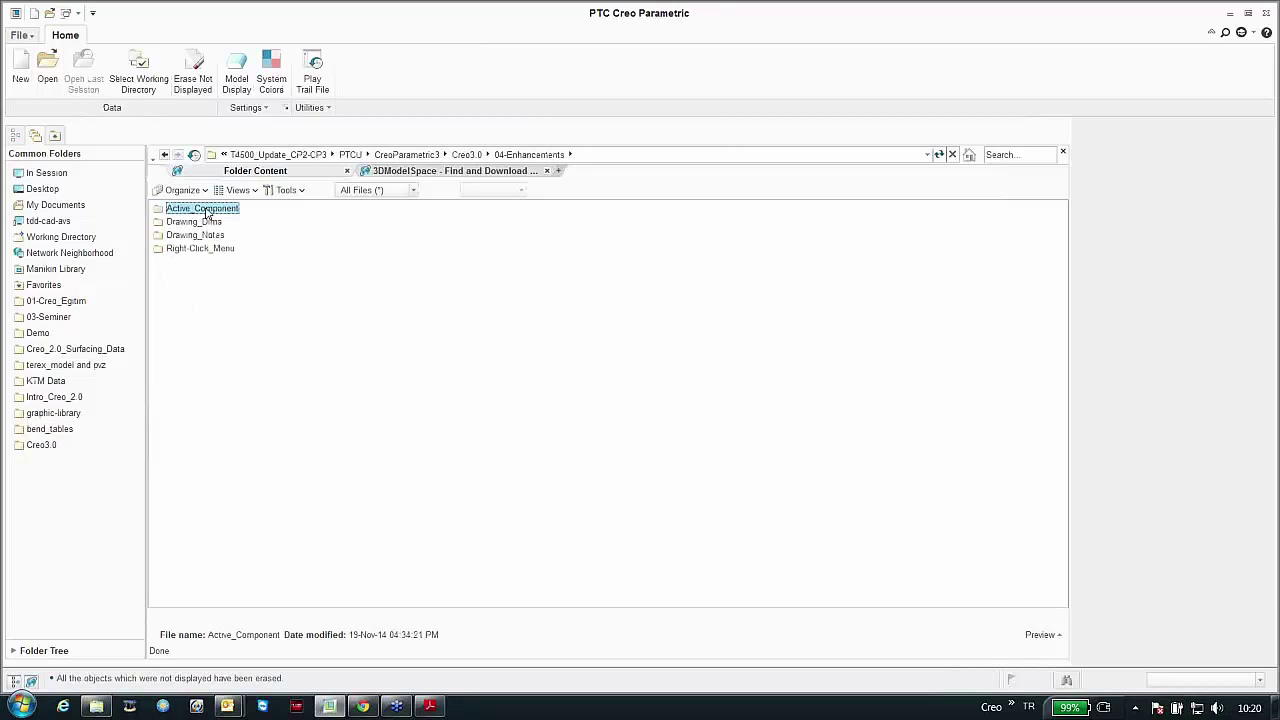
double_click(205, 210)
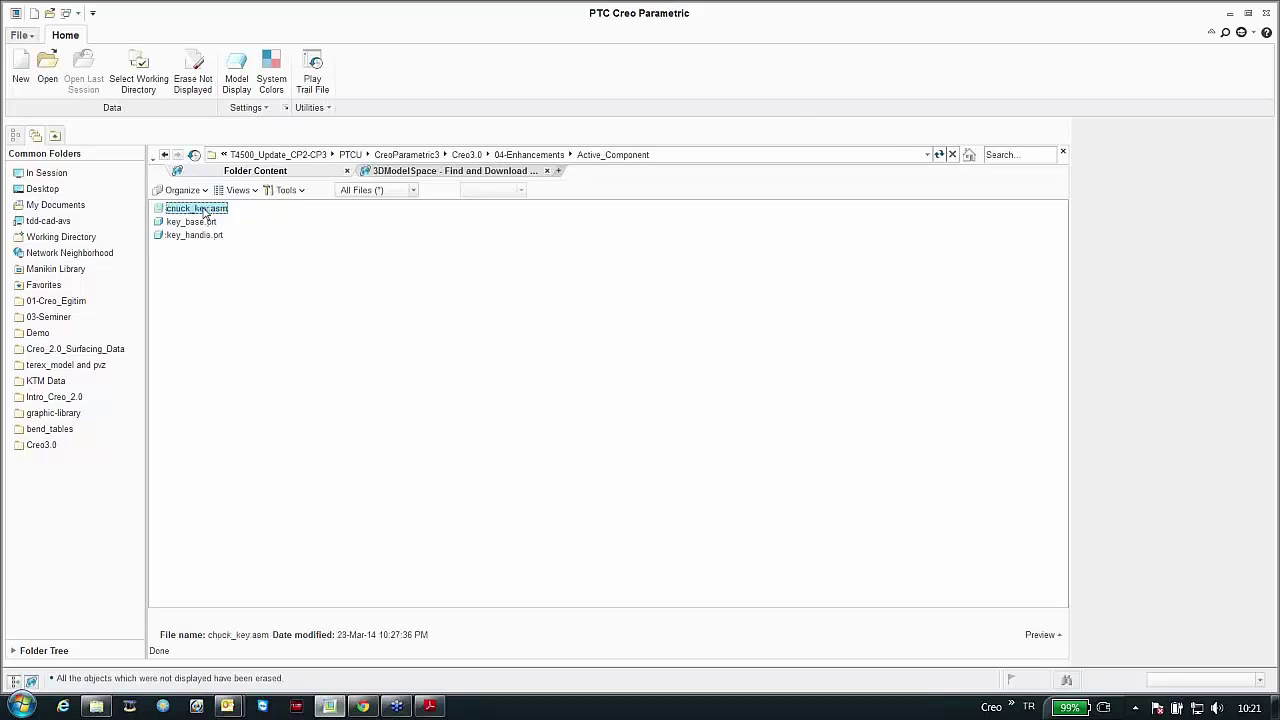
double_click(200, 208)
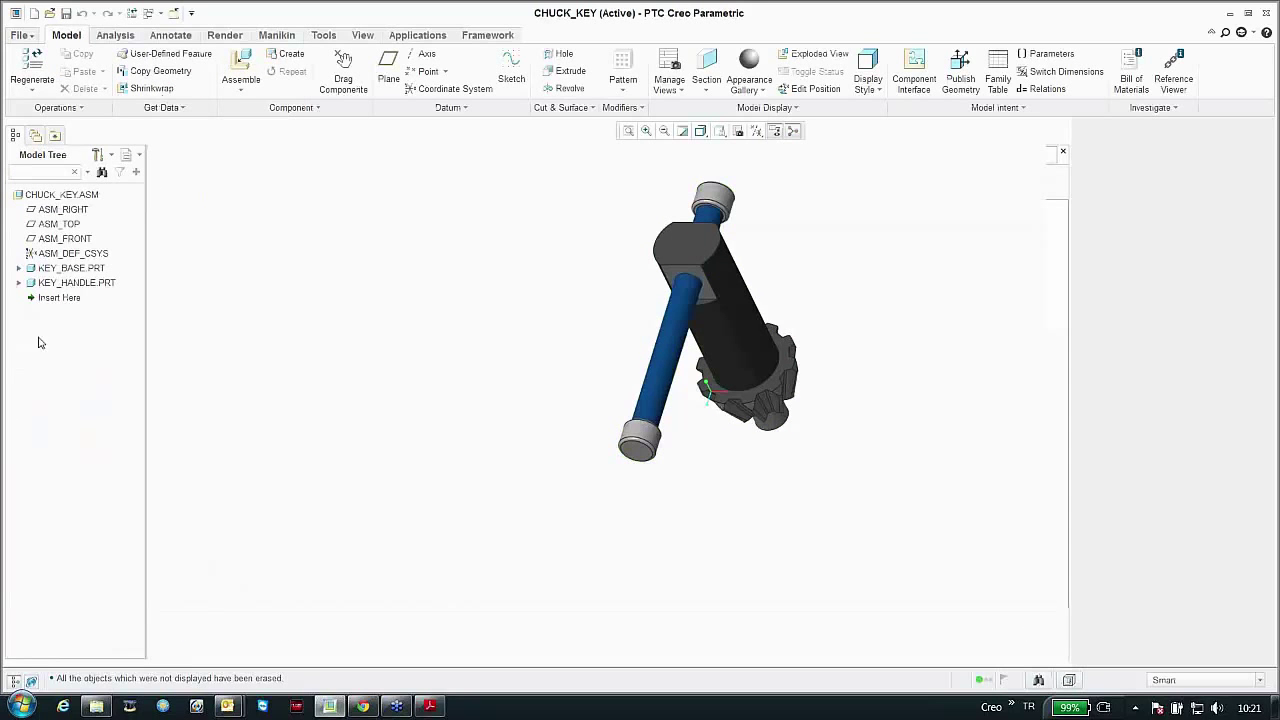
right_click(50, 269)
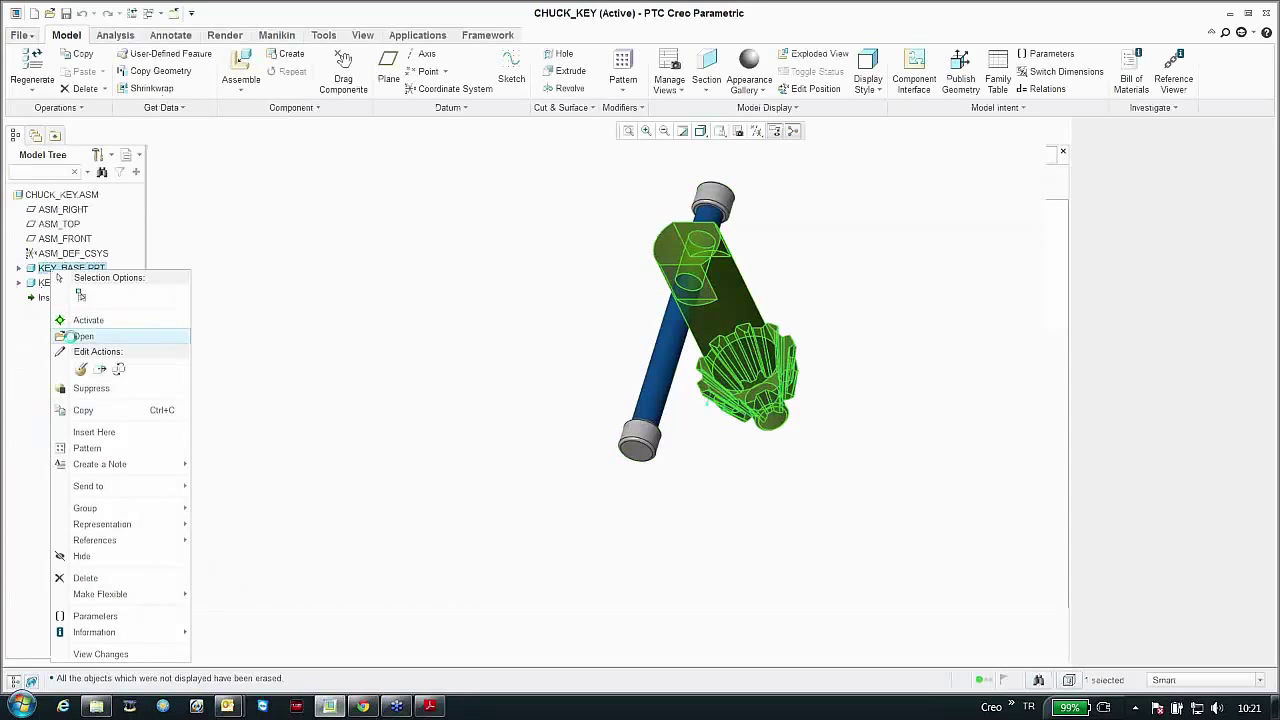
left_click(80, 336)
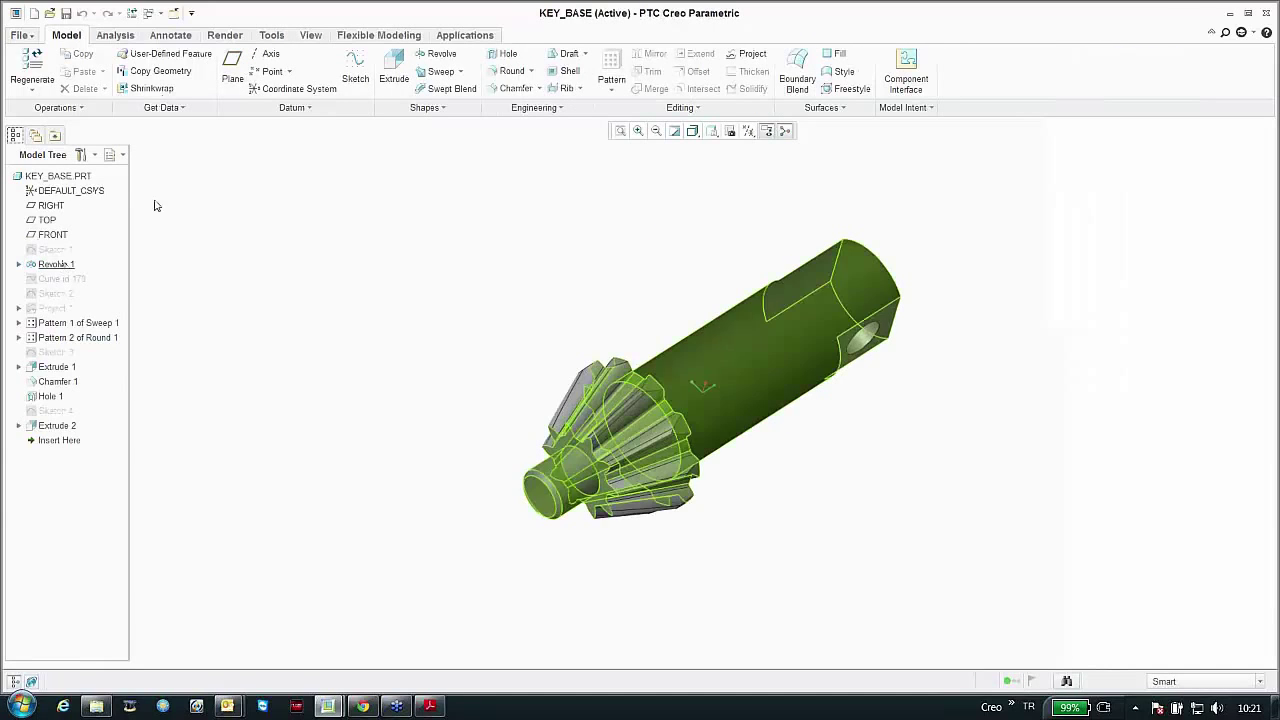
Step: Switch to the CHUCK_KEY.ASM window and back to the KEY_BASE.PRT window
left_click(150, 13)
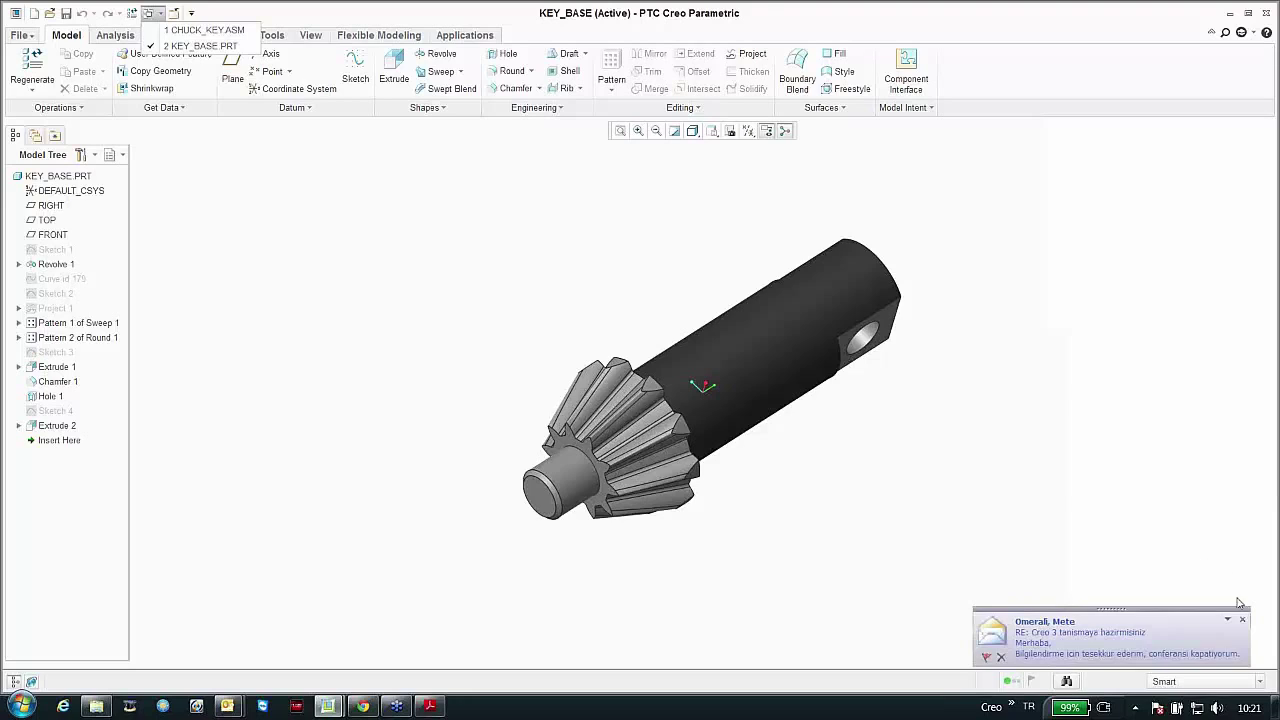
left_click(1240, 622)
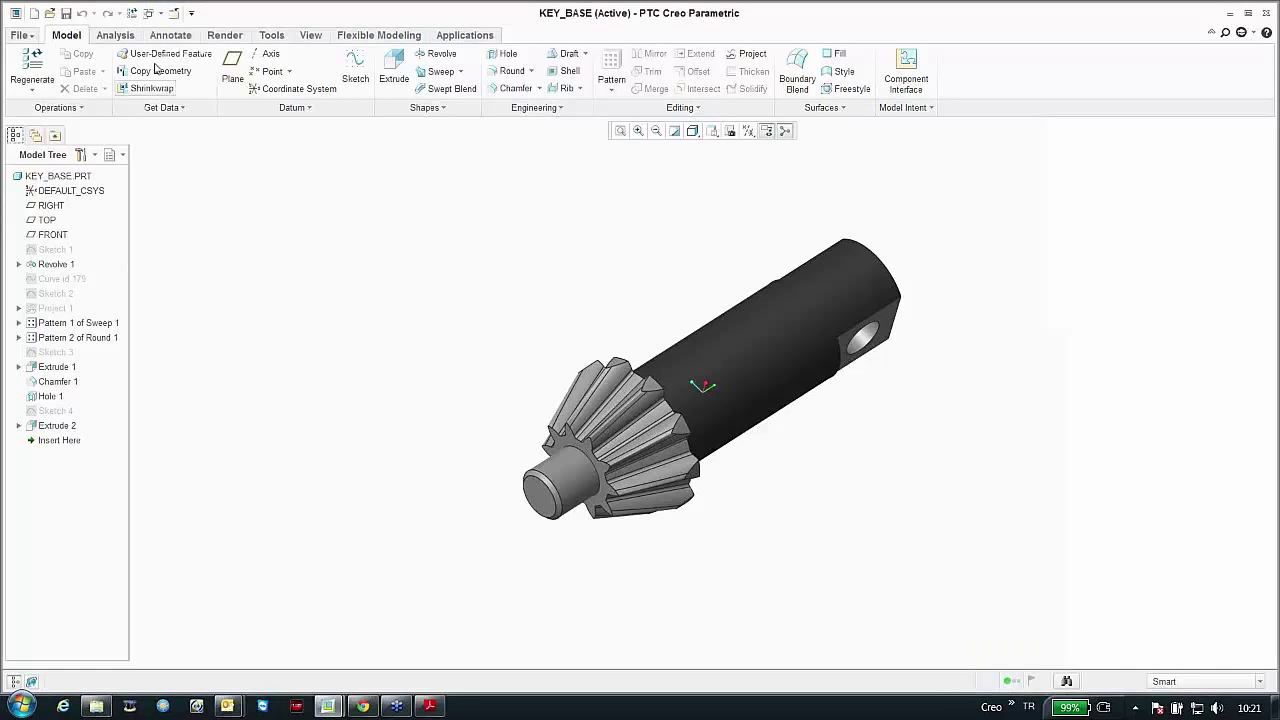
left_click(160, 13)
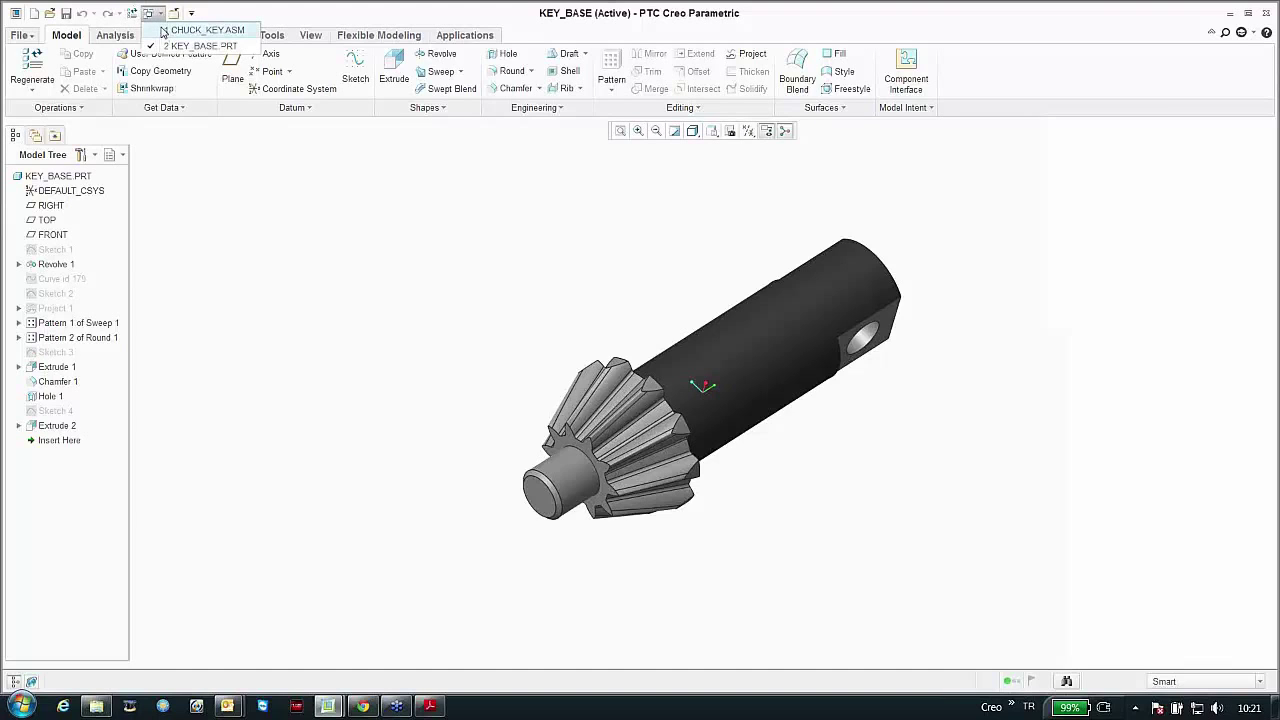
left_click(190, 30)
left_click(152, 13)
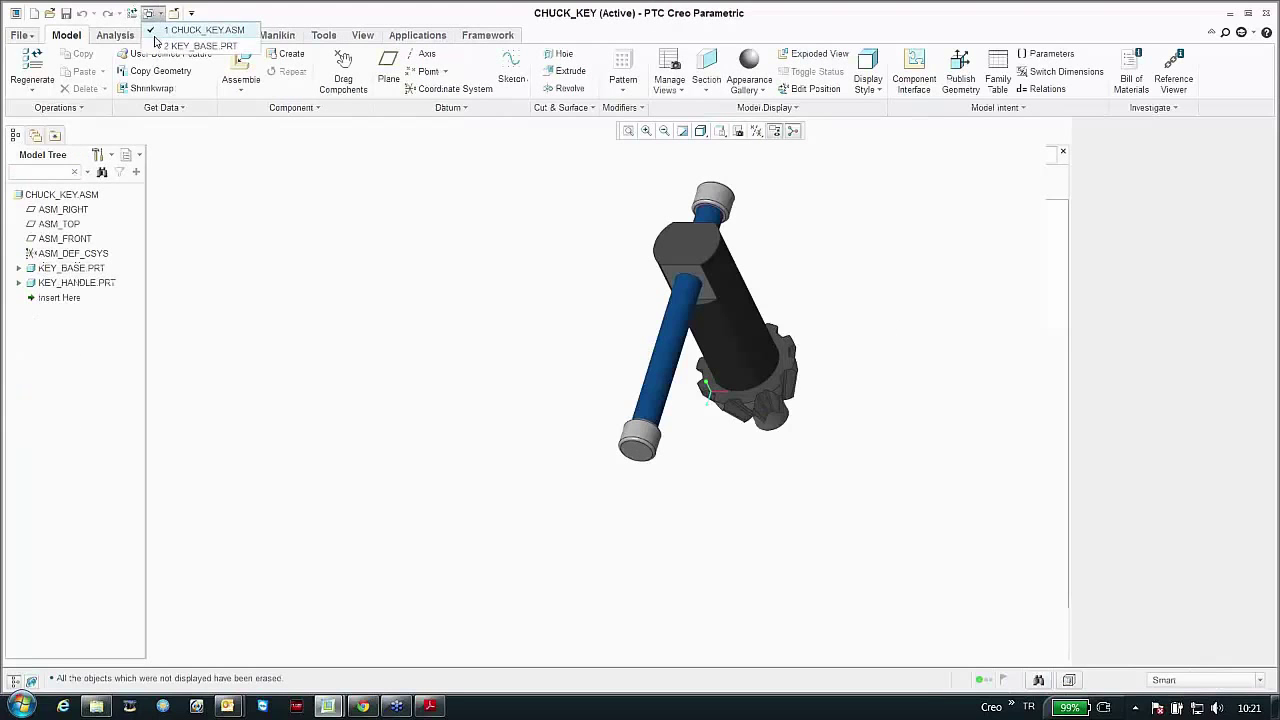
left_click(200, 46)
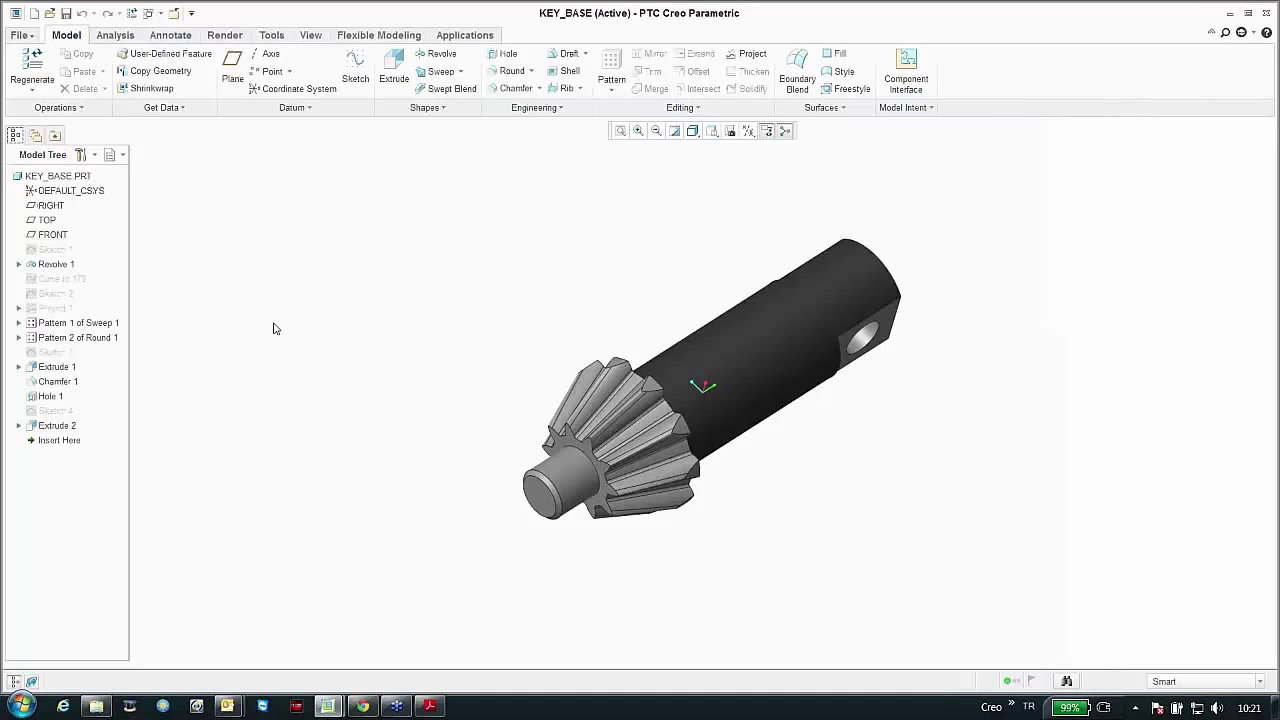
Step: Alternate between the assembly and KEY_BASE.PRT windows through Windows itself, finishing with CHUCK_KEY.ASM active
mouse_move(326, 712)
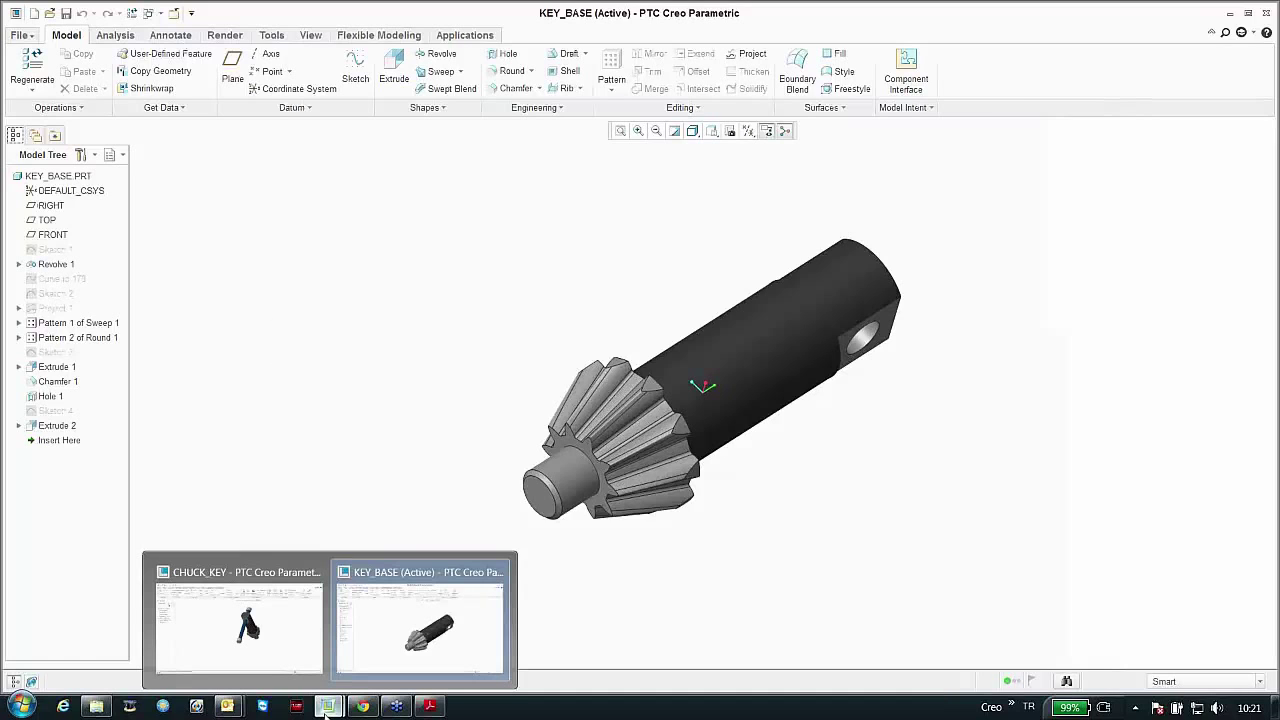
left_click(279, 646)
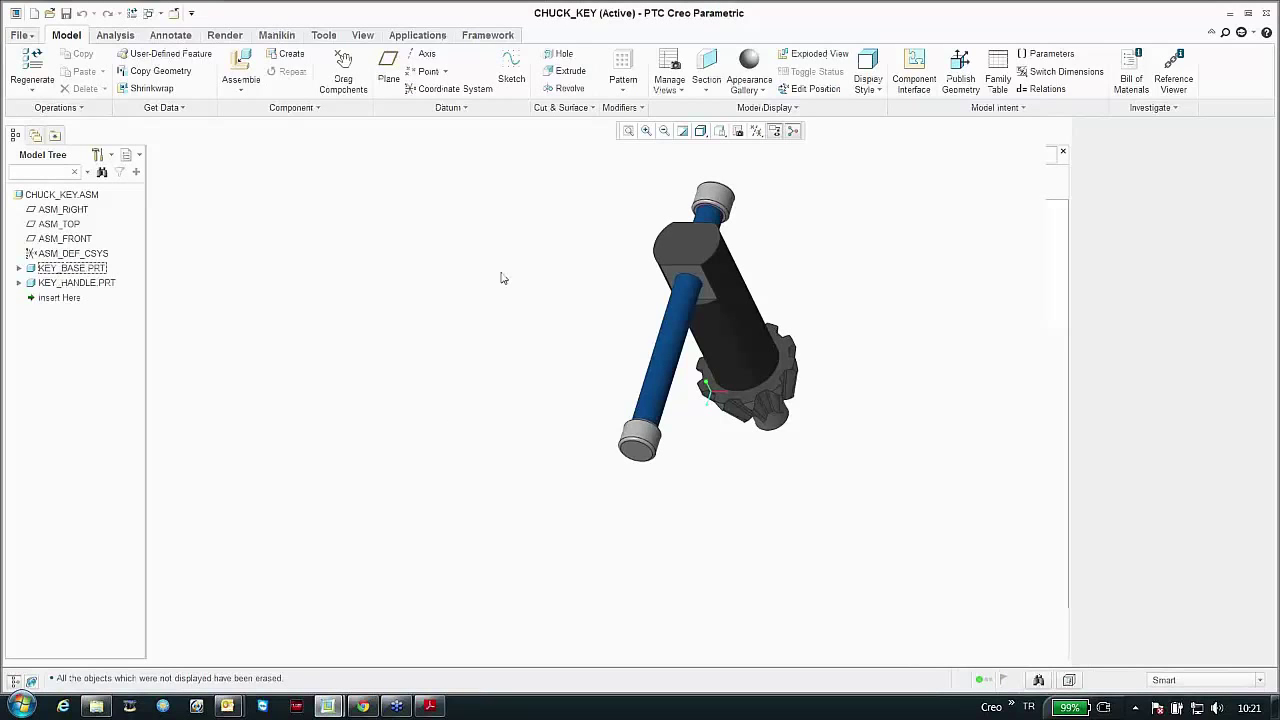
left_click(328, 705)
left_click(437, 423)
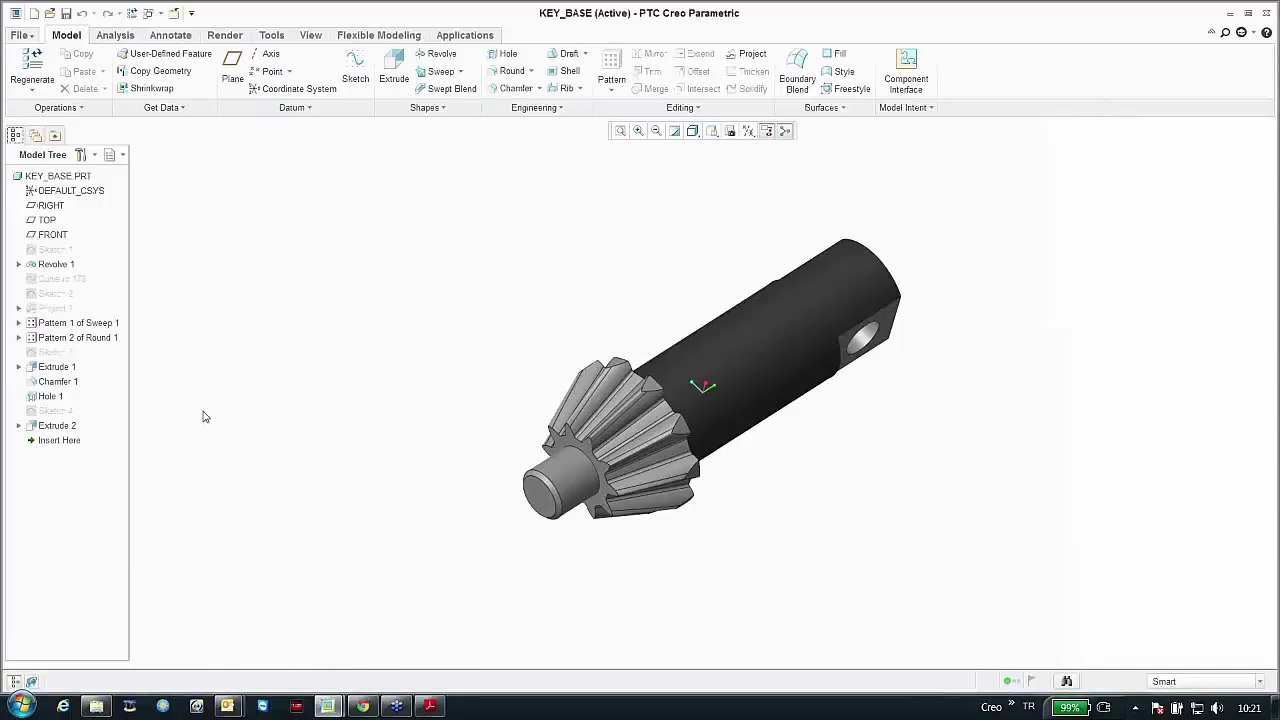
scroll(214, 411, "down", 1)
scroll(240, 395, "up", 4)
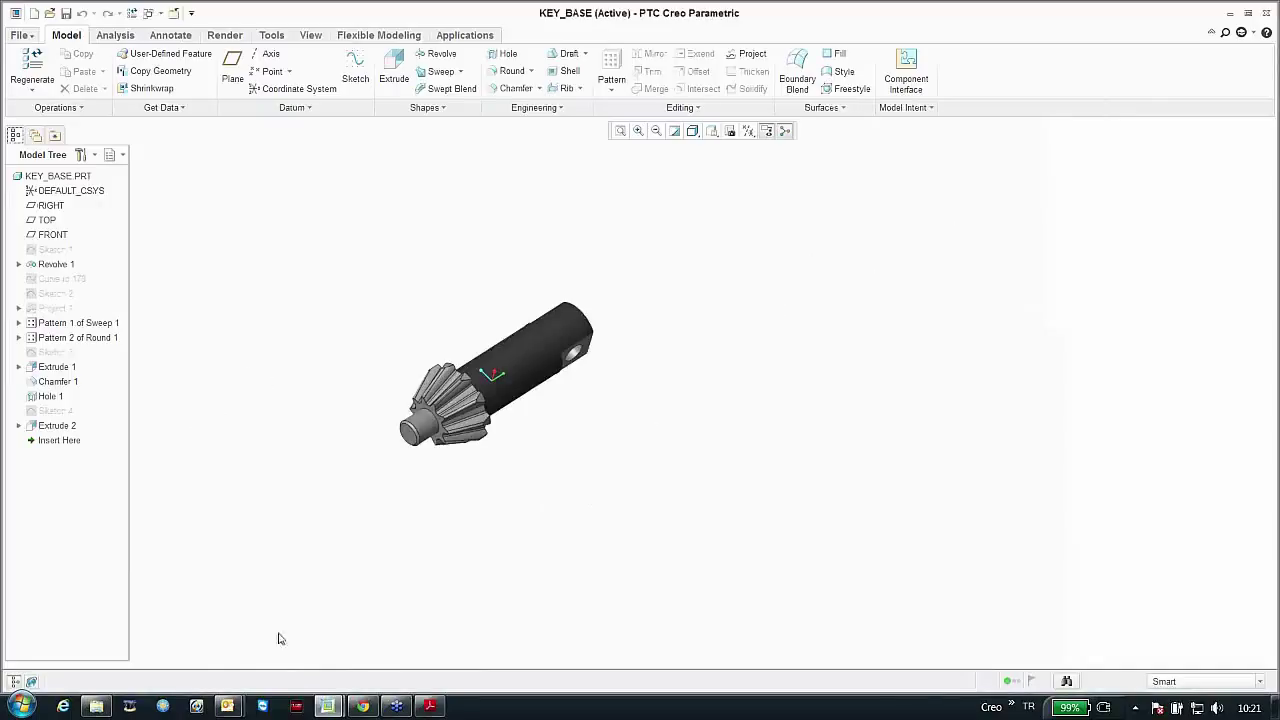
mouse_move(327, 706)
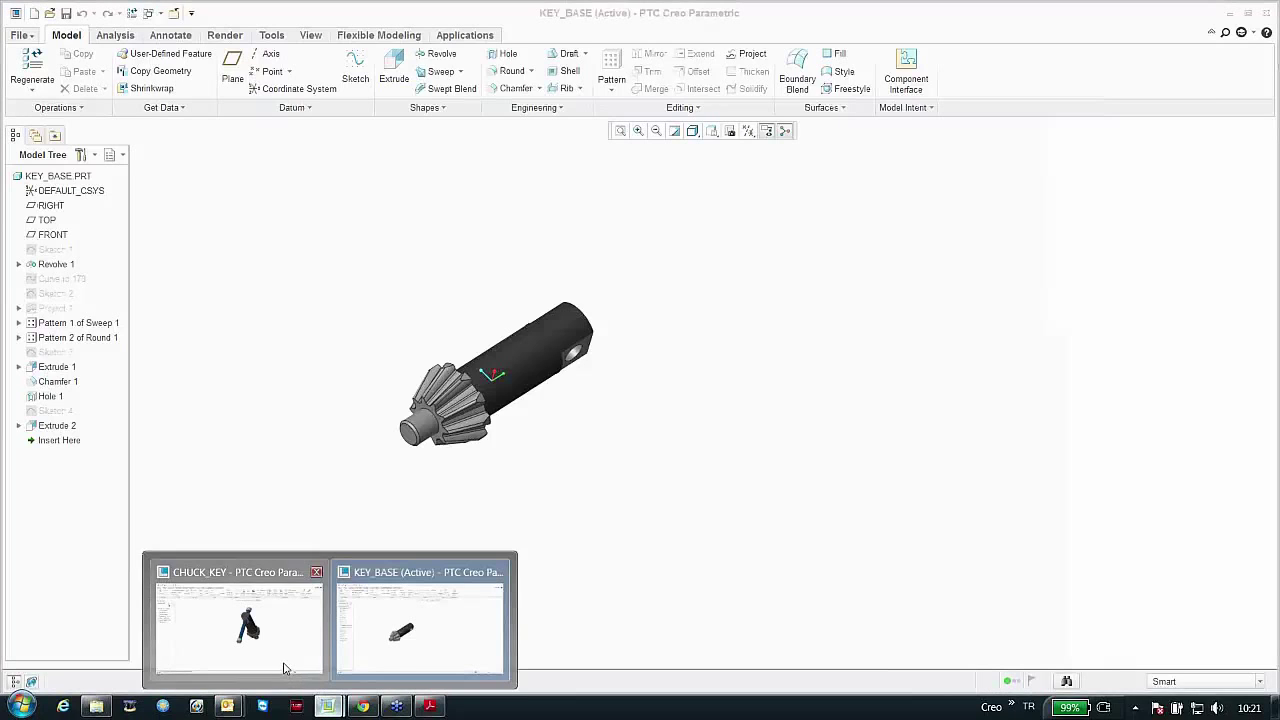
left_click(283, 666)
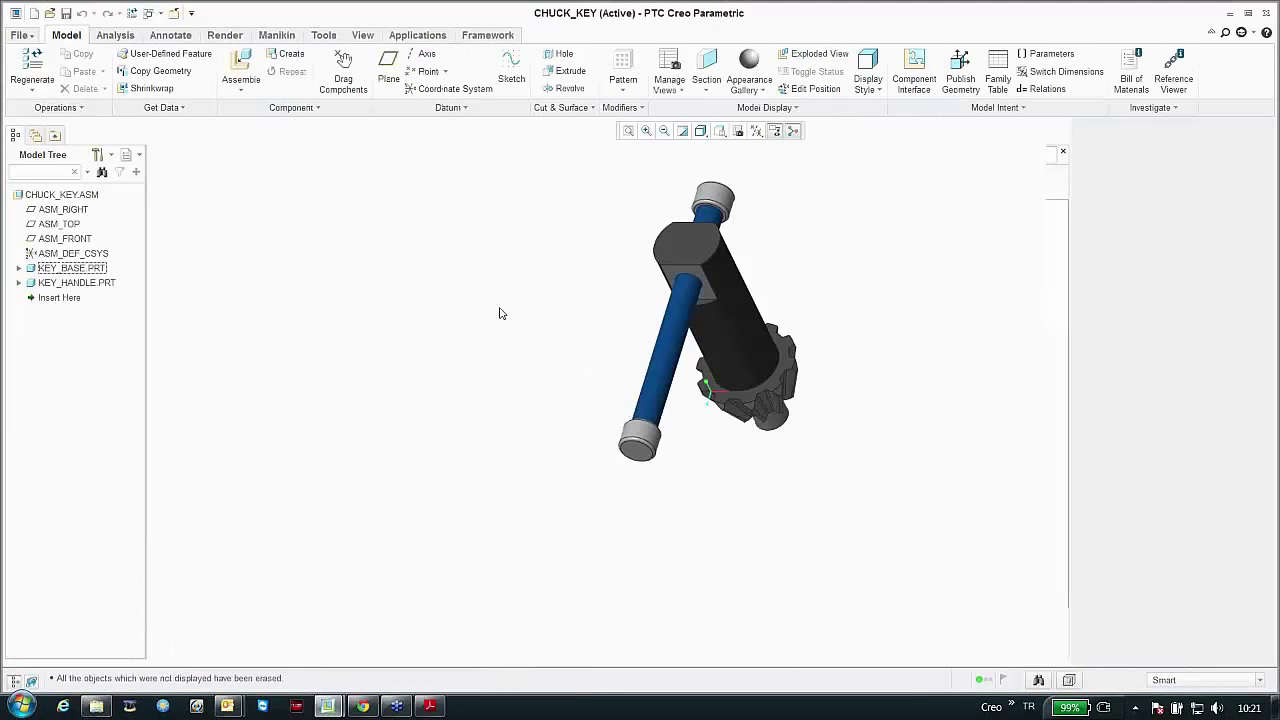
Step: Open the KEY_HANDLE part from the chuck key assembly in its own window
left_click(665, 343)
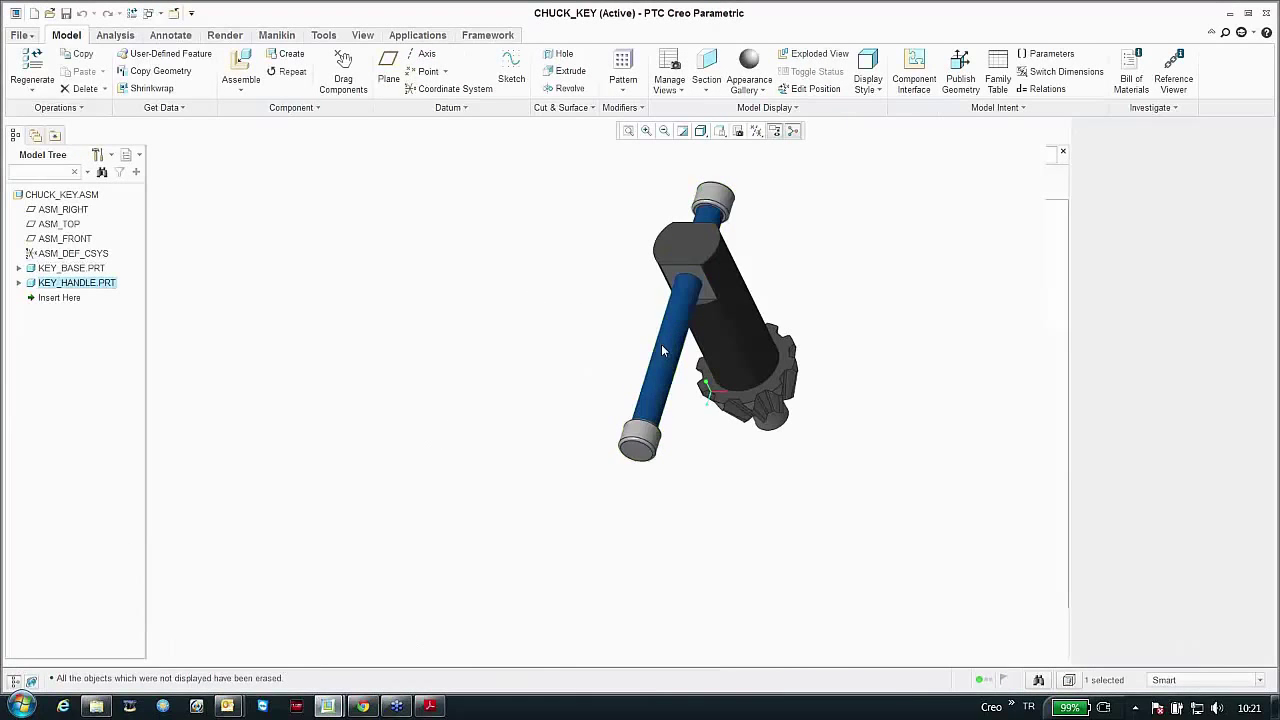
right_click(528, 328)
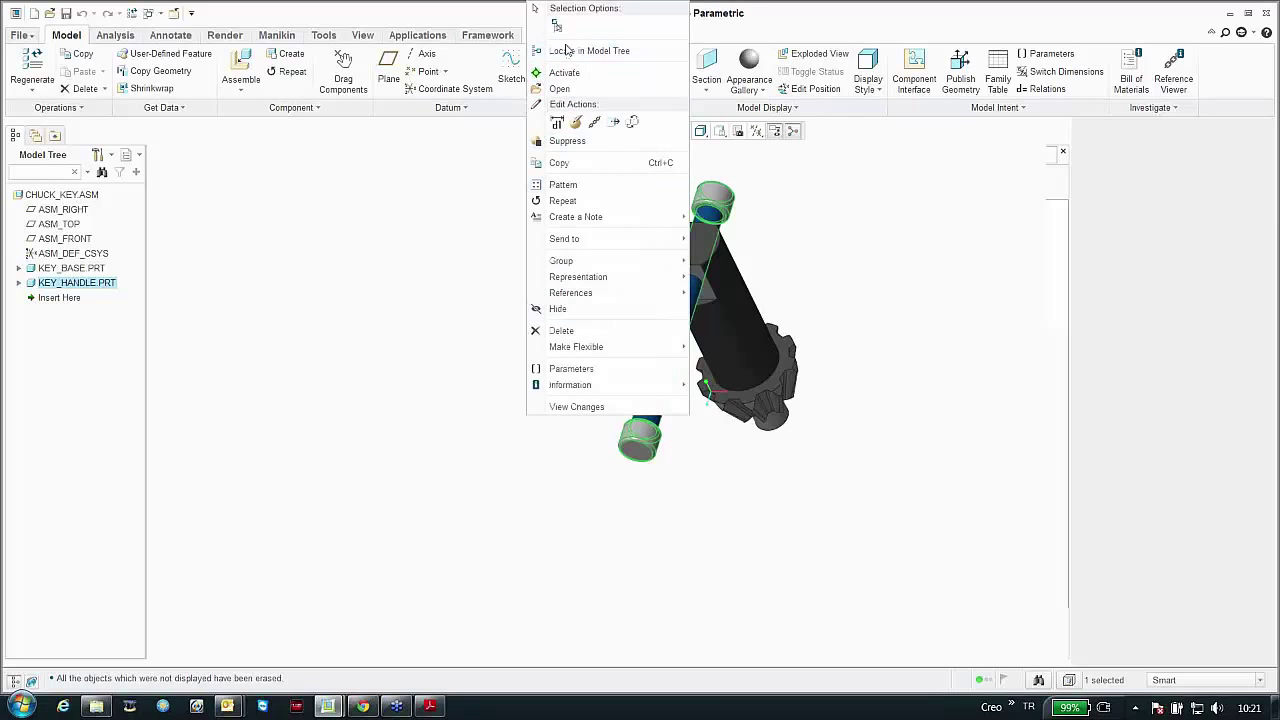
left_click(555, 88)
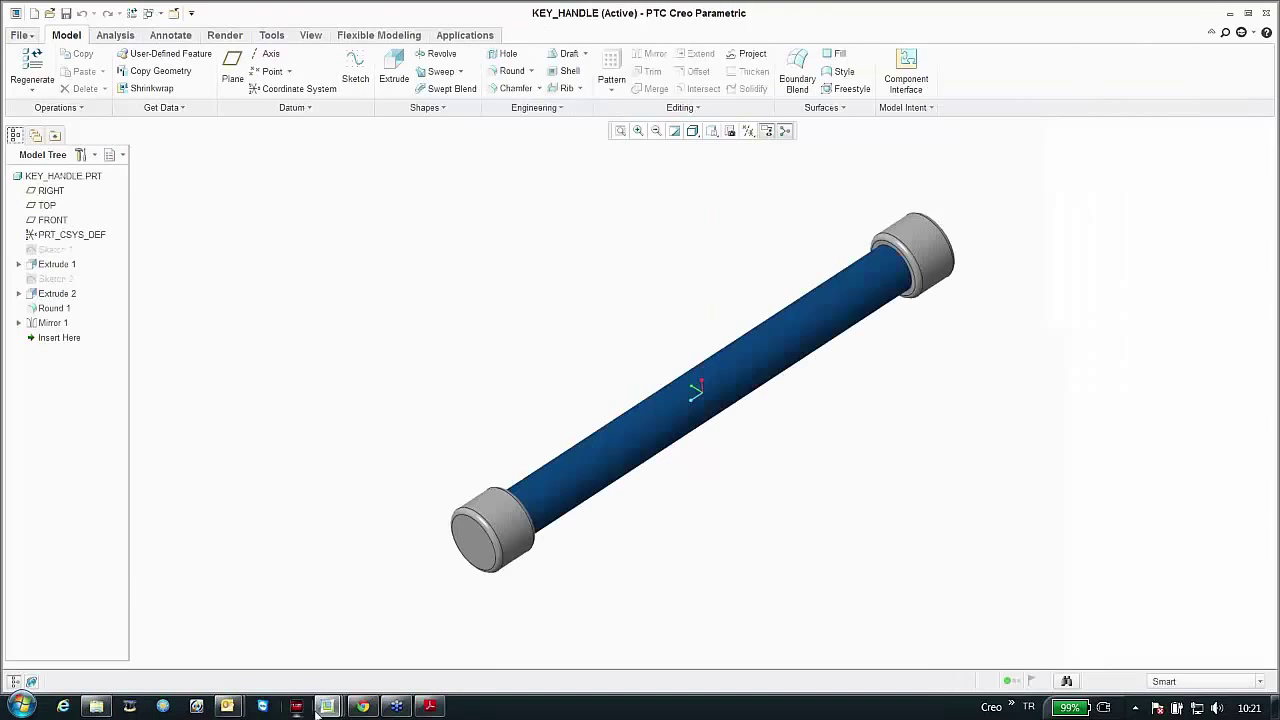
Step: Switch back to the CHUCK_KEY assembly window
mouse_move(329, 700)
left_click(357, 644)
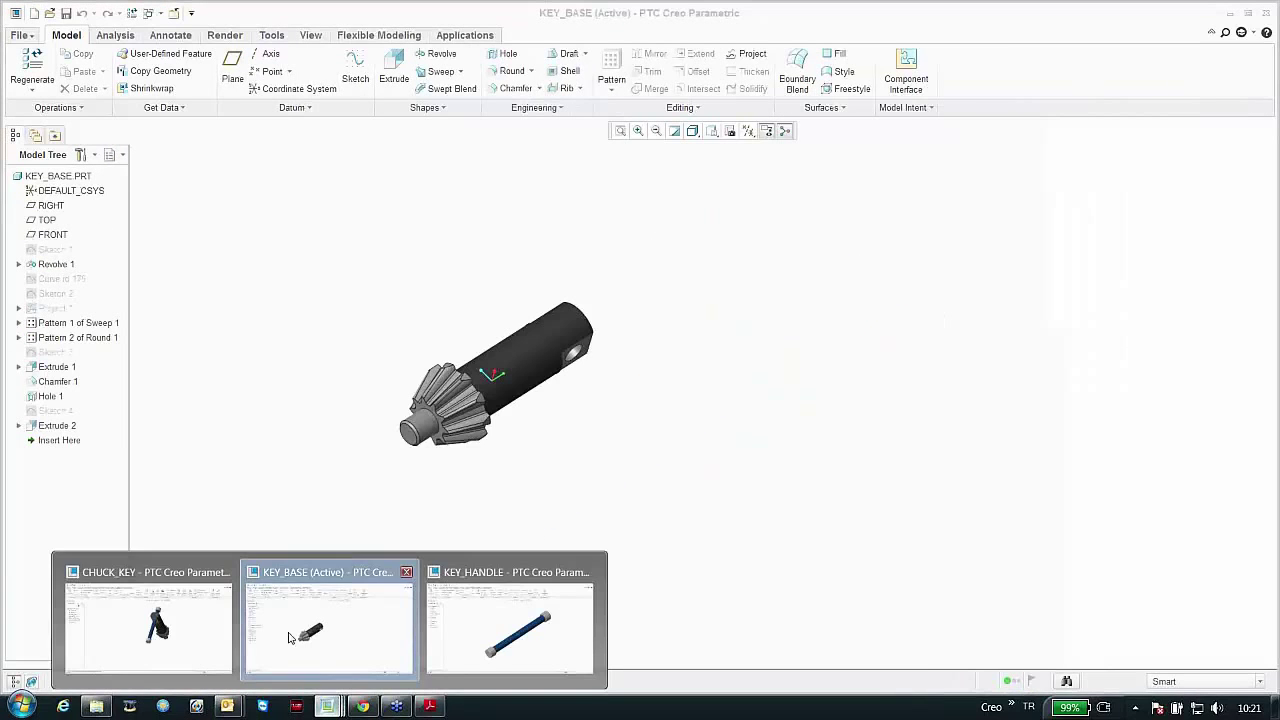
left_click(155, 660)
scroll(463, 477, "down", 2)
middle_click_drag(463, 477, 512, 412)
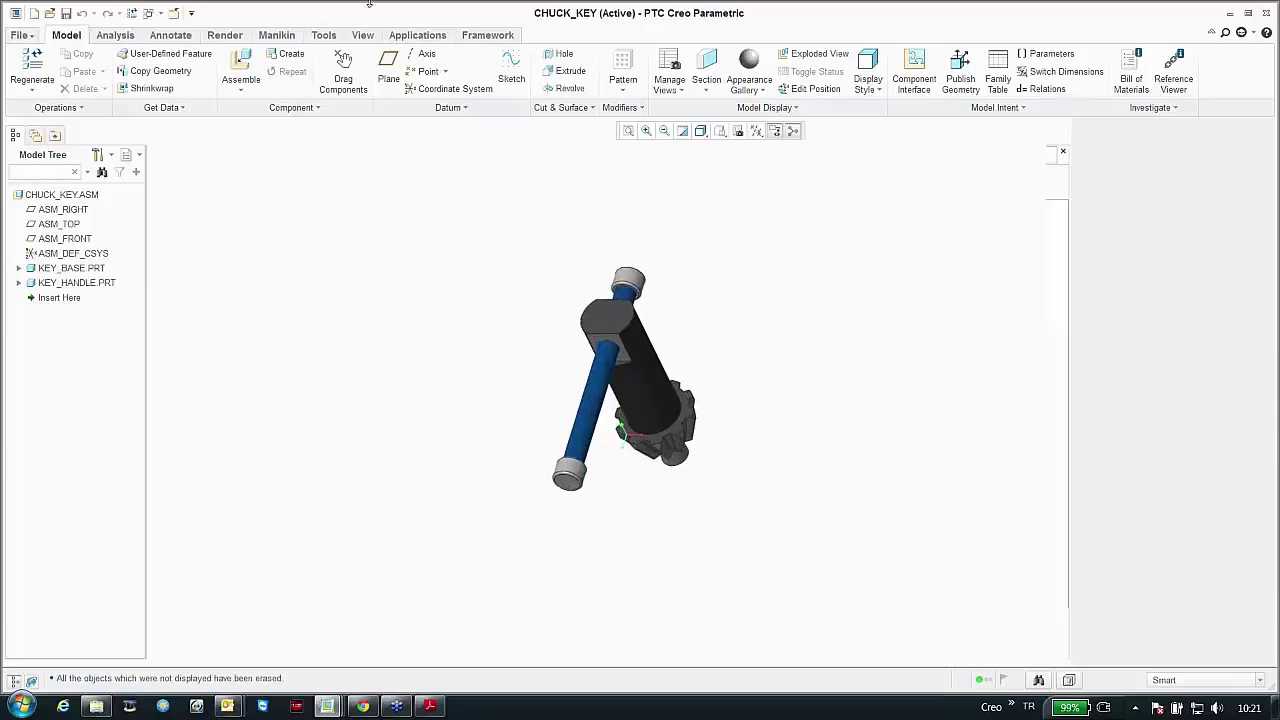
Step: Close the open model windows and erase all models not displayed from the session
left_click(173, 13)
left_click(173, 13)
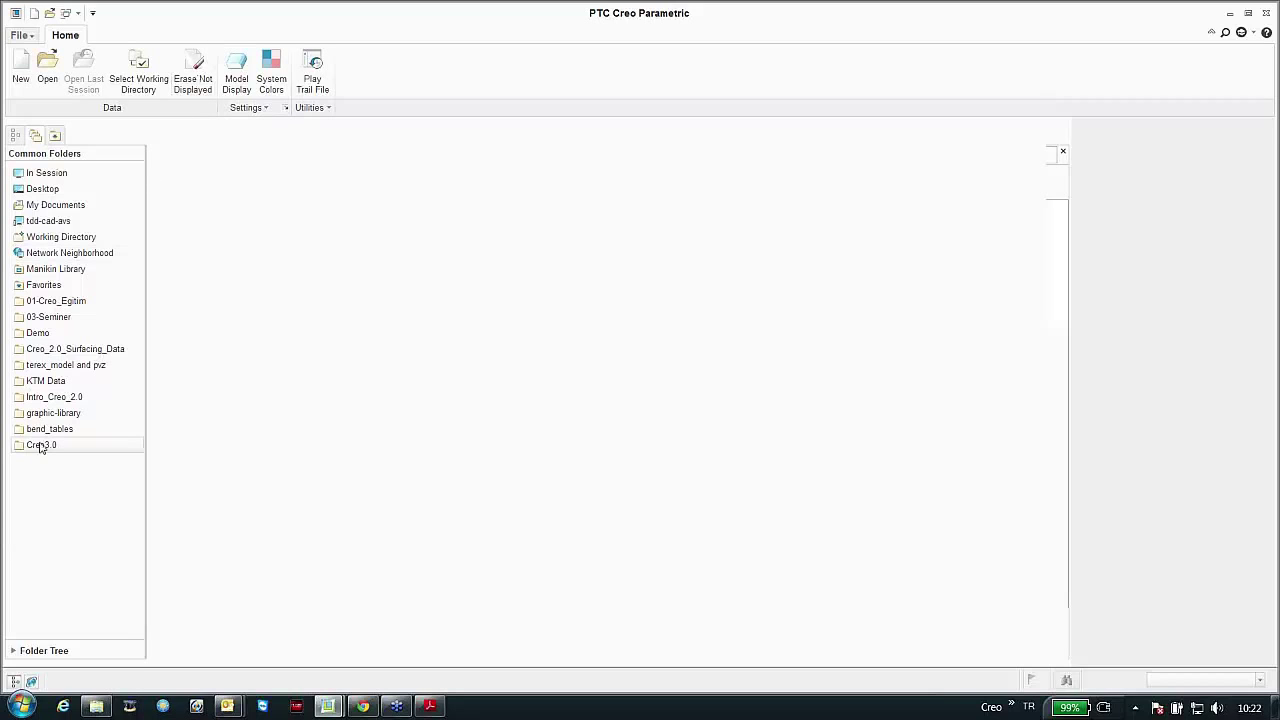
left_click(193, 78)
key("Return")
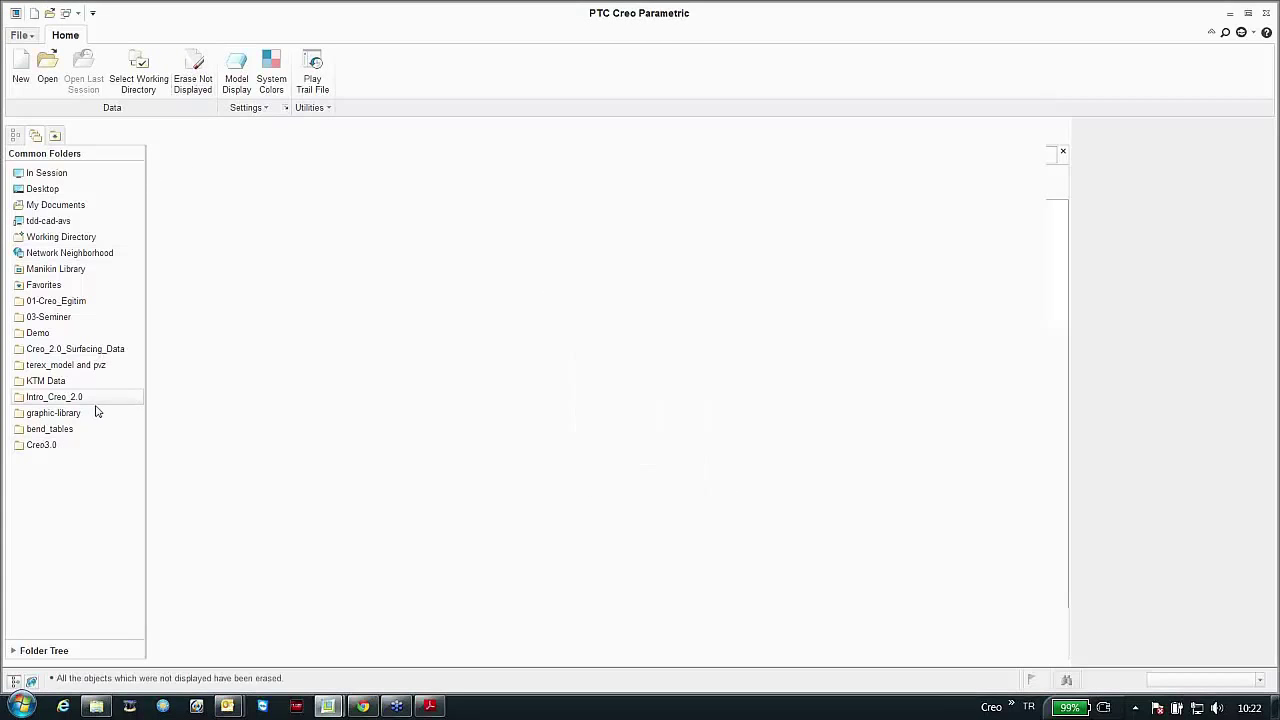
Step: Open right-click.asm from the Right-Click_Menu folder under Creo3.0 > 04-Enhancements
left_click(42, 445)
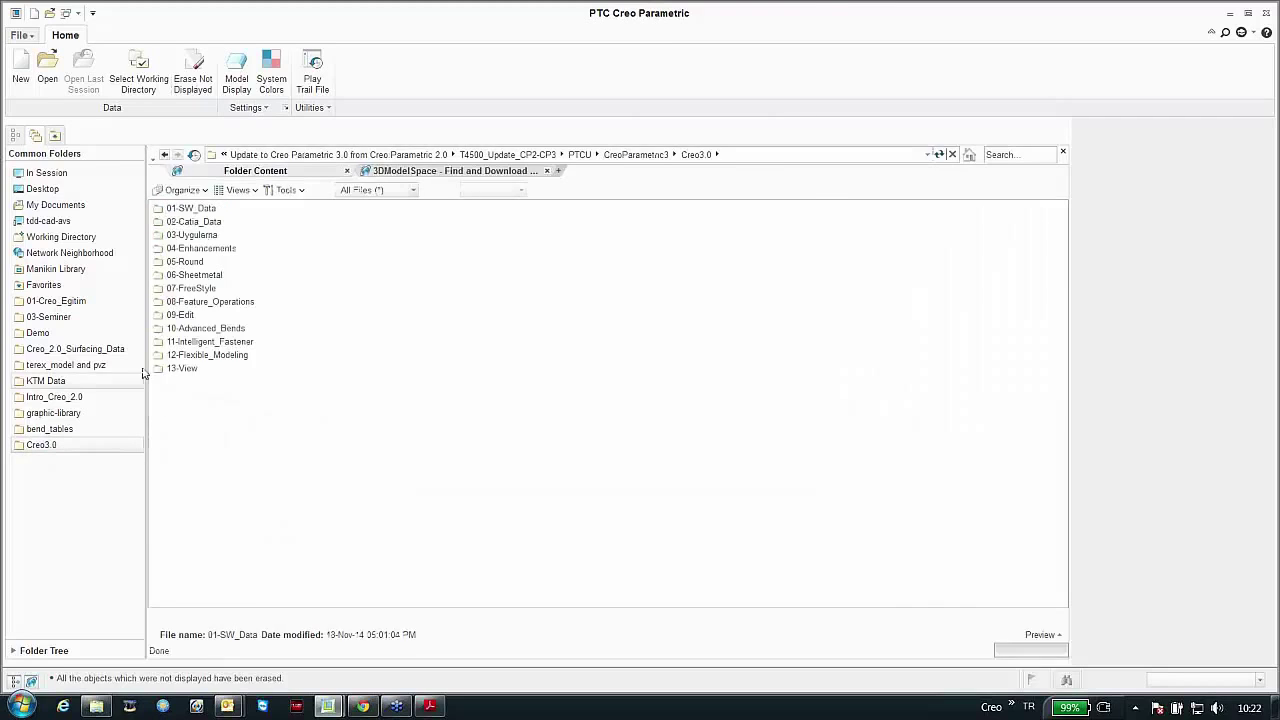
double_click(185, 249)
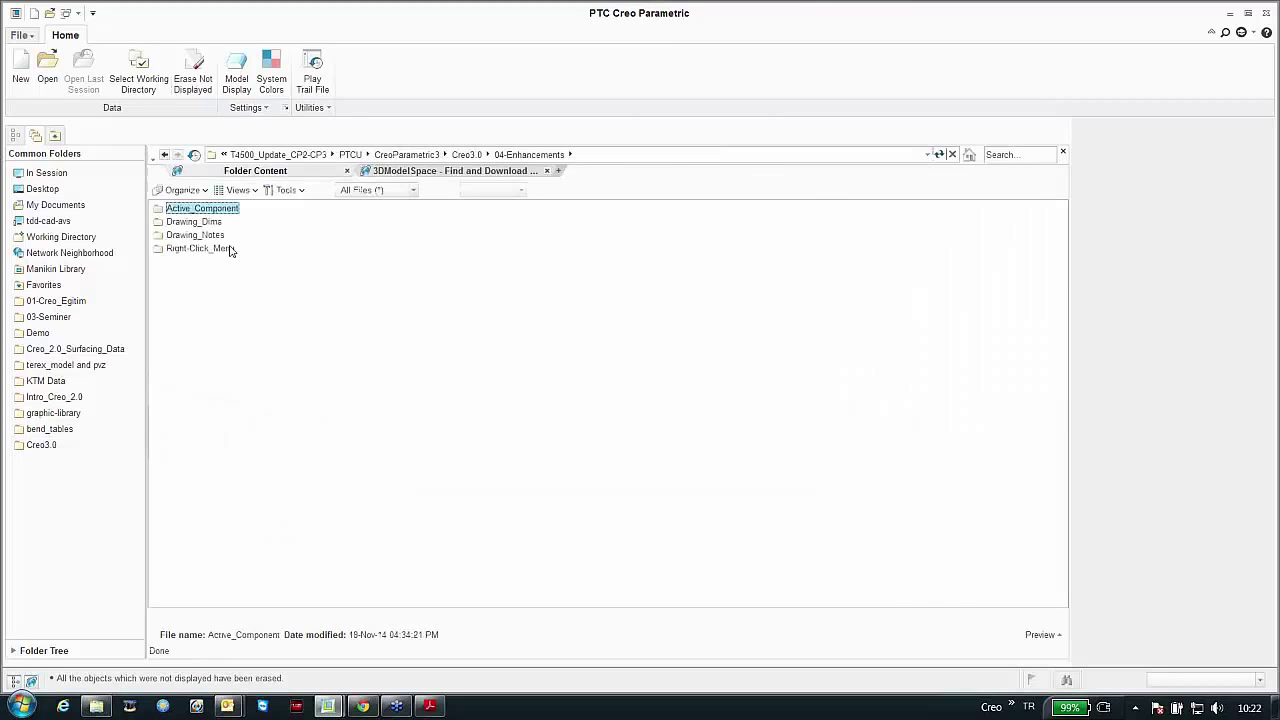
double_click(203, 250)
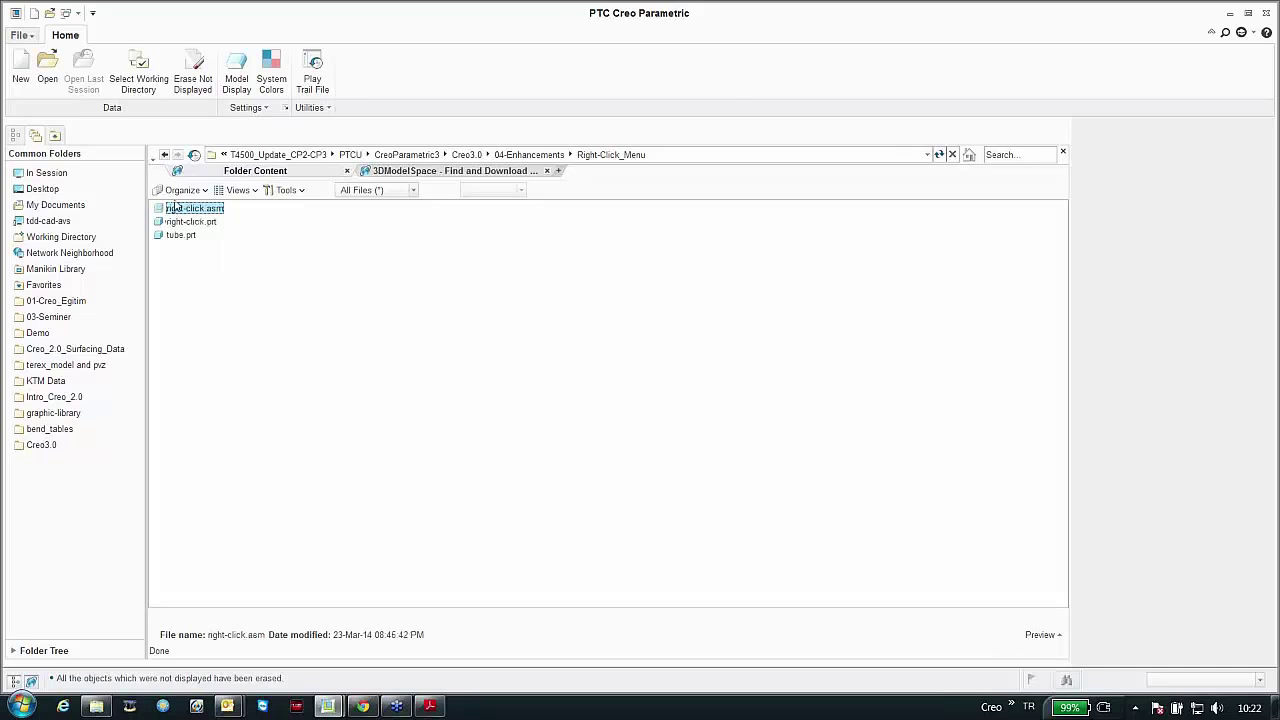
double_click(179, 210)
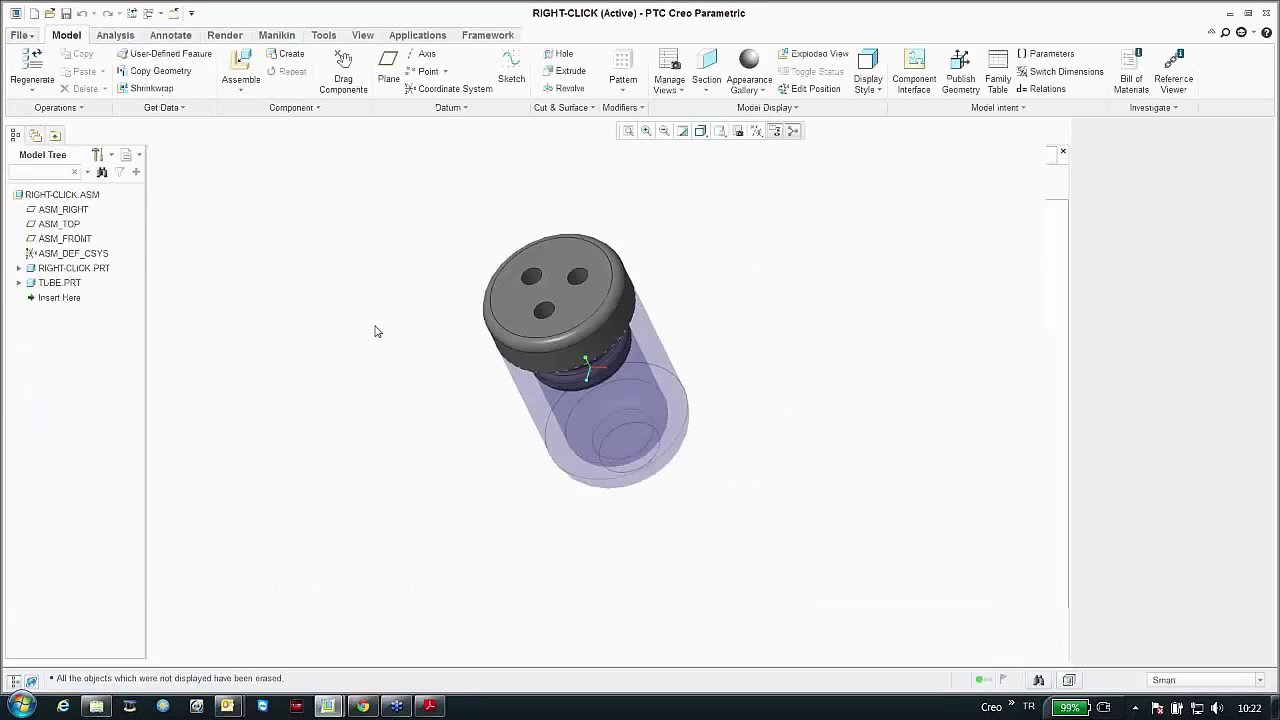
Step: Select the RIGHT-CLICK part in the assembly and review the commands its shortcut menu offers
right_click(537, 322)
left_click(457, 303)
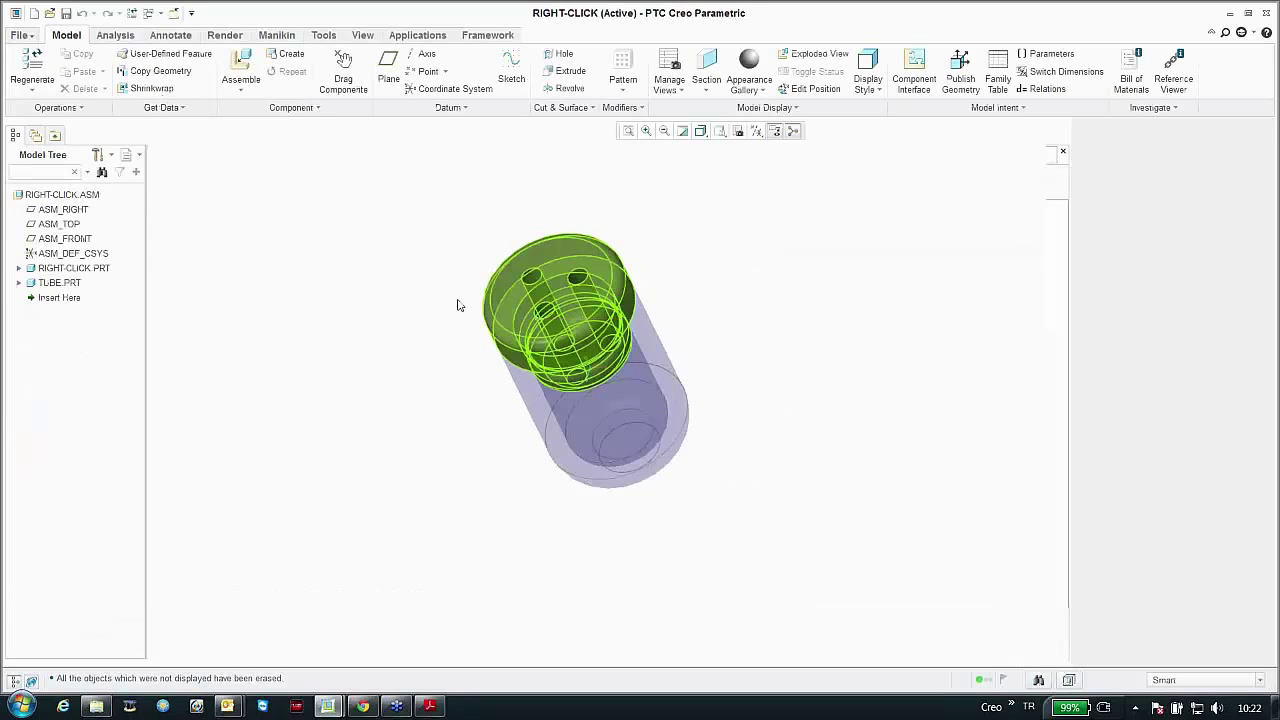
left_click(516, 311)
right_click(409, 286)
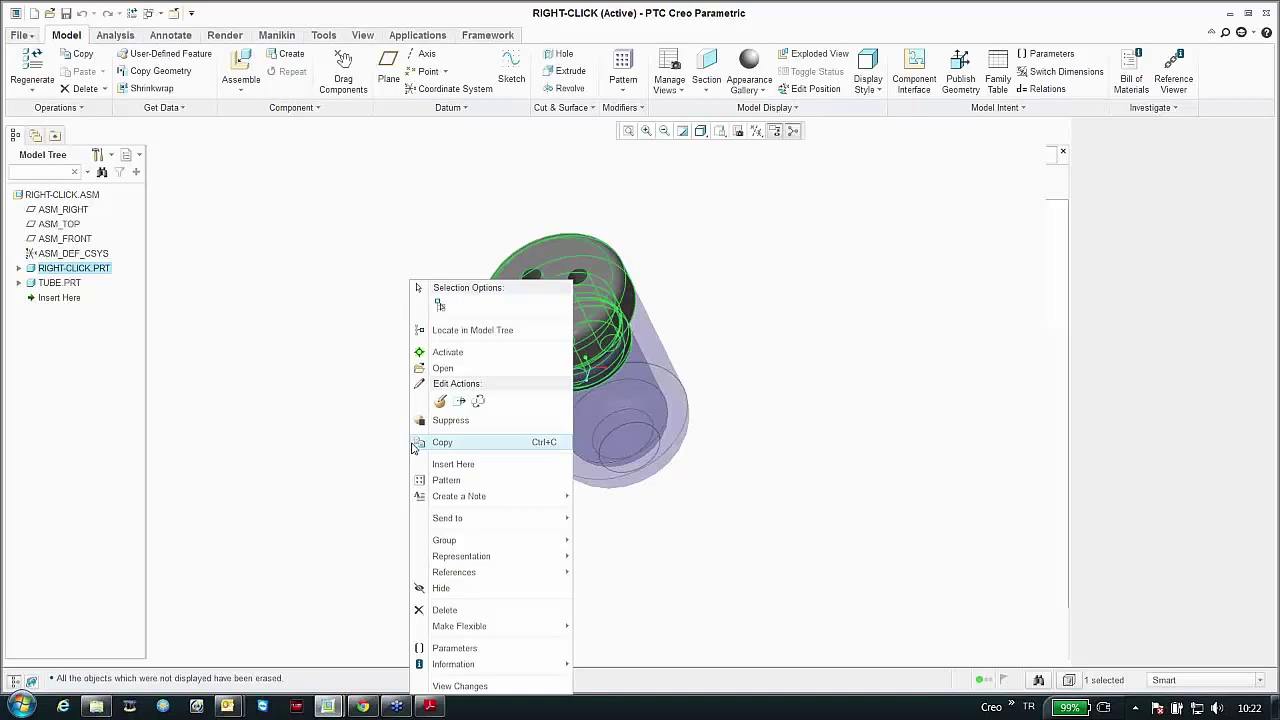
key("Escape")
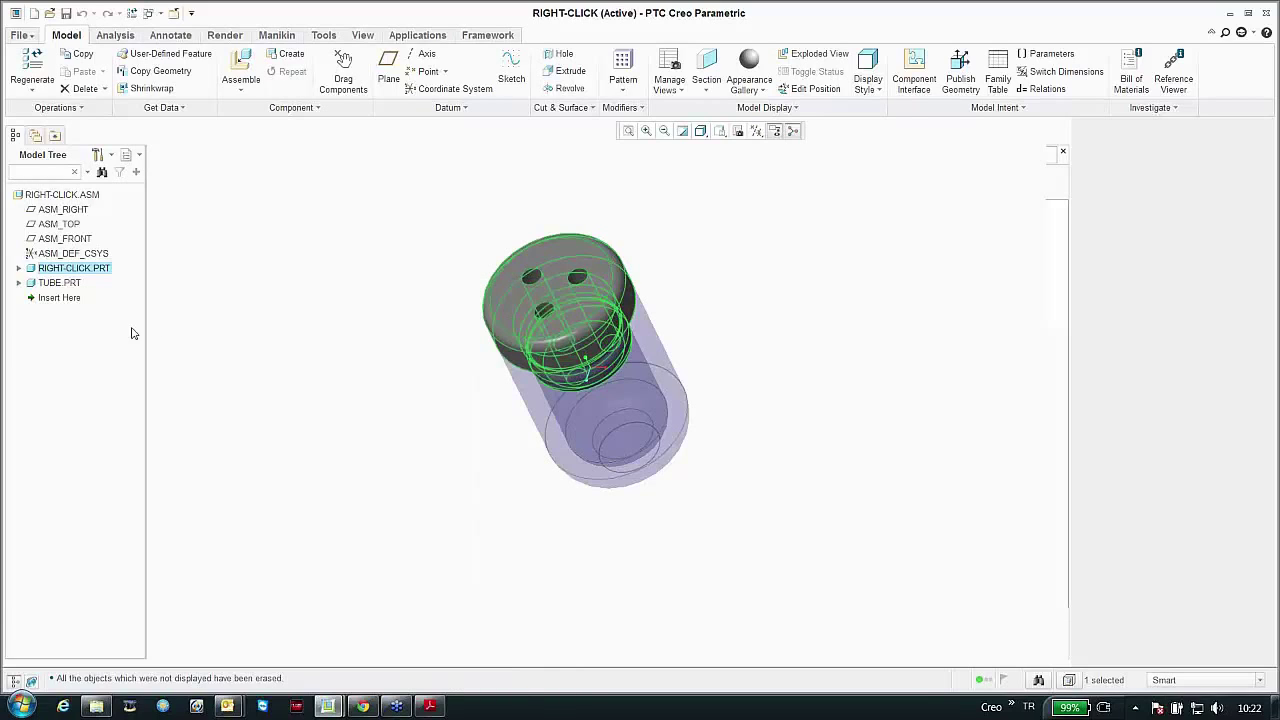
Step: Expand the features of RIGHT-CLICK.PRT and review the shortcut commands available for Revolve 1
right_click(56, 271)
left_click(20, 270)
left_click(20, 270)
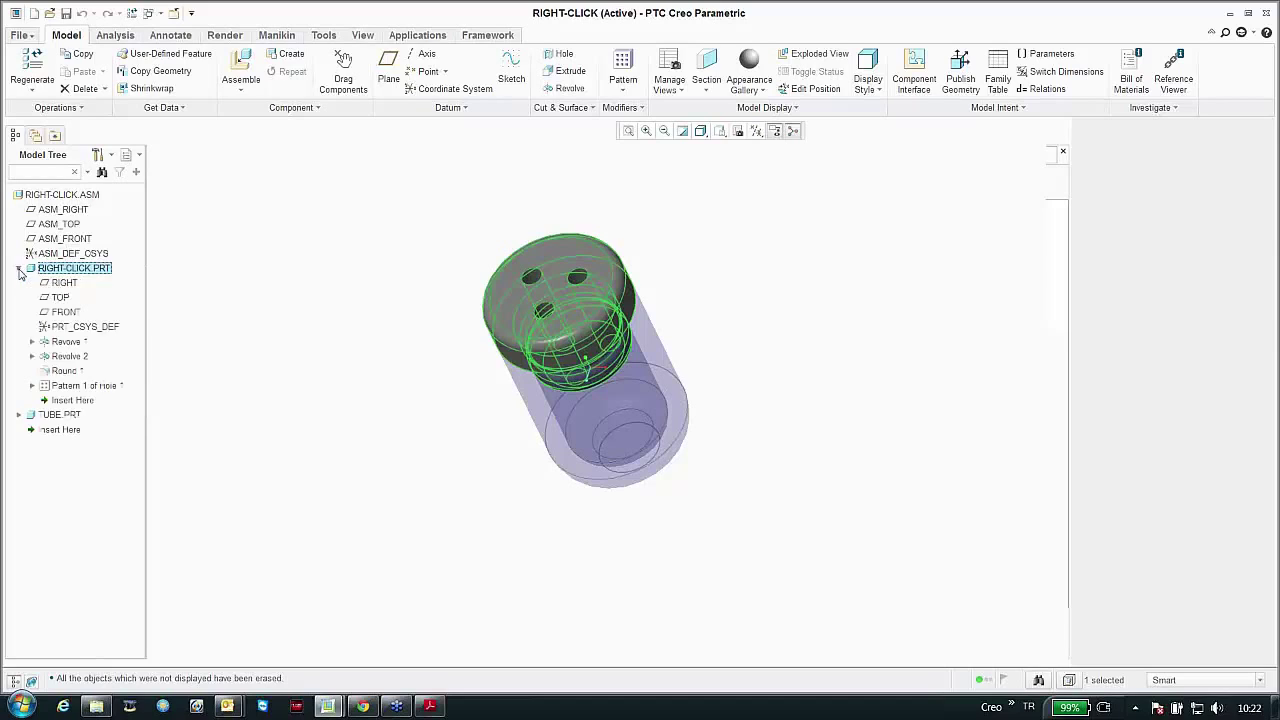
right_click(70, 345)
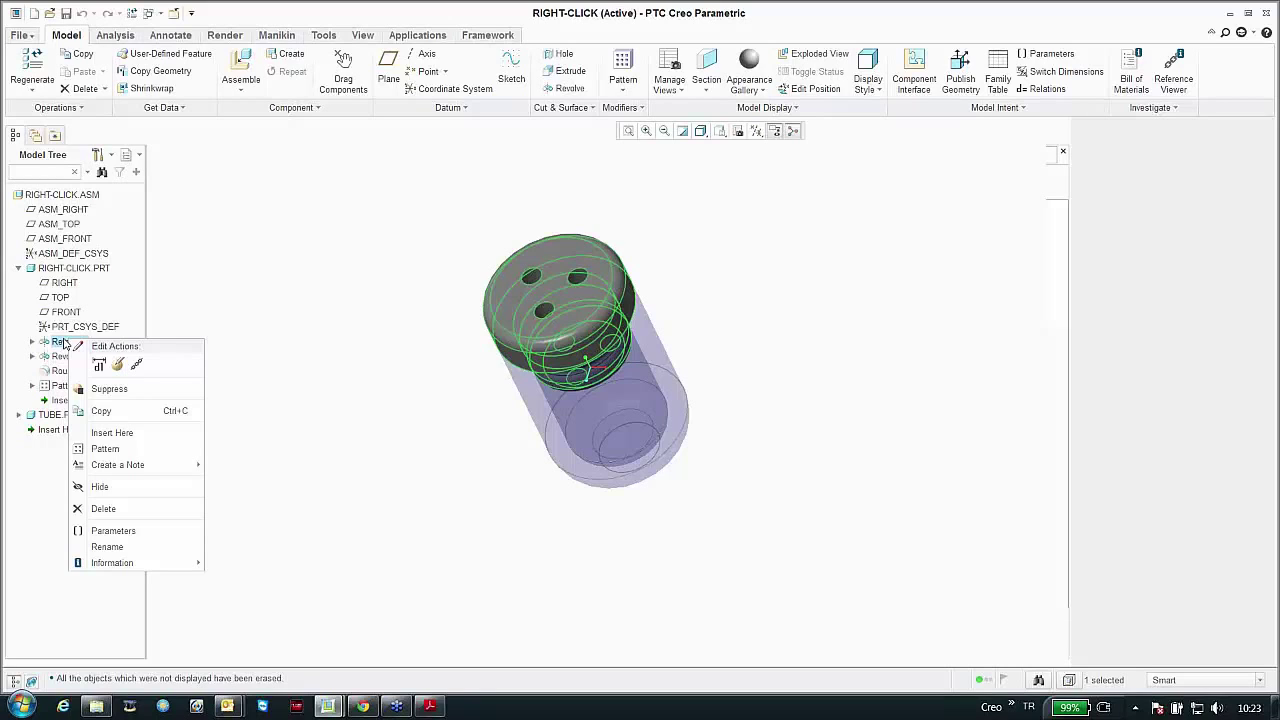
Step: Open the shortcut menu customization settings in the program options
left_click(20, 38)
left_click(20, 36)
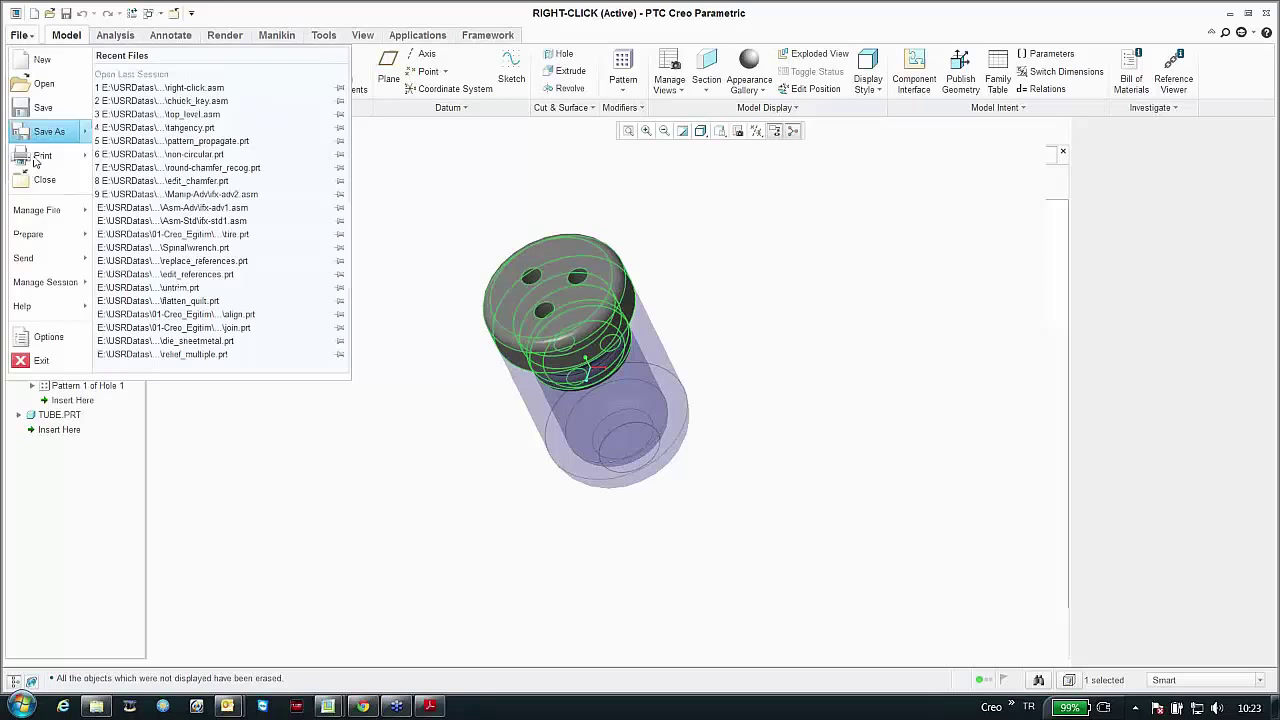
left_click(40, 335)
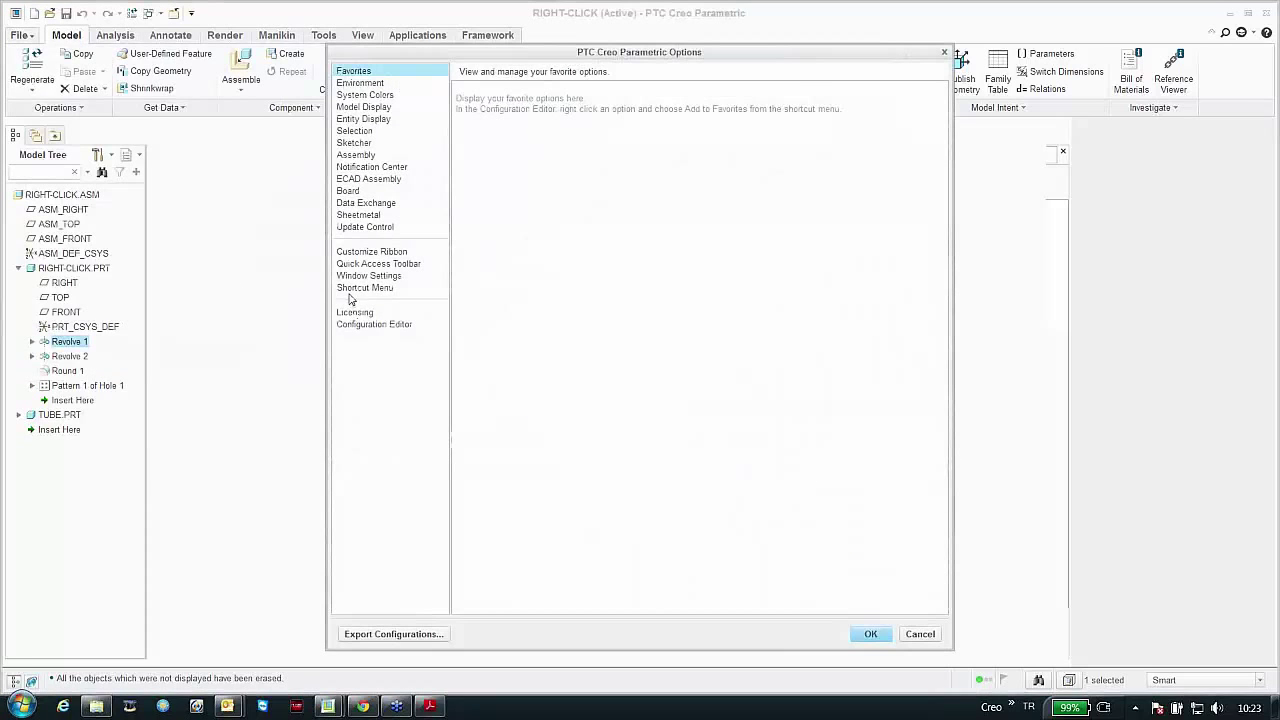
left_click(360, 289)
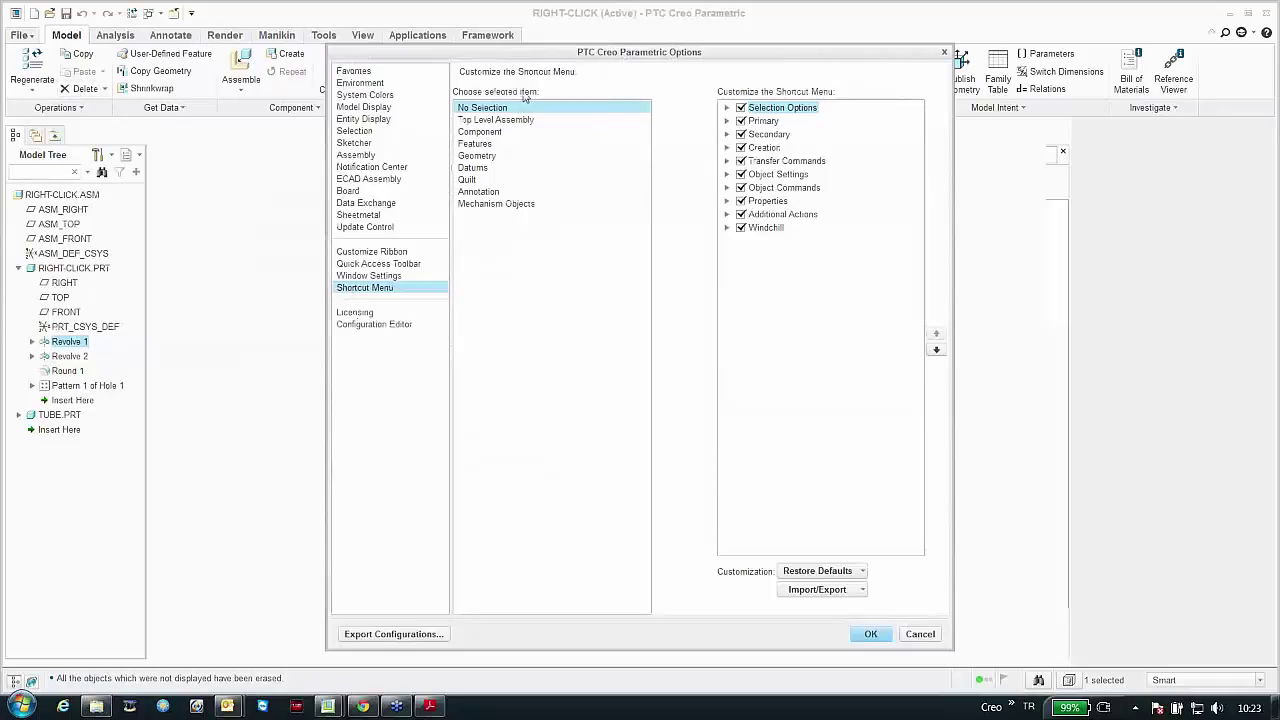
Step: Examine the customizable shortcut menu commands for each selection type from Top Level Assembly to Mechanism Objects, leaving the options without saving
left_click(508, 119)
left_click(488, 132)
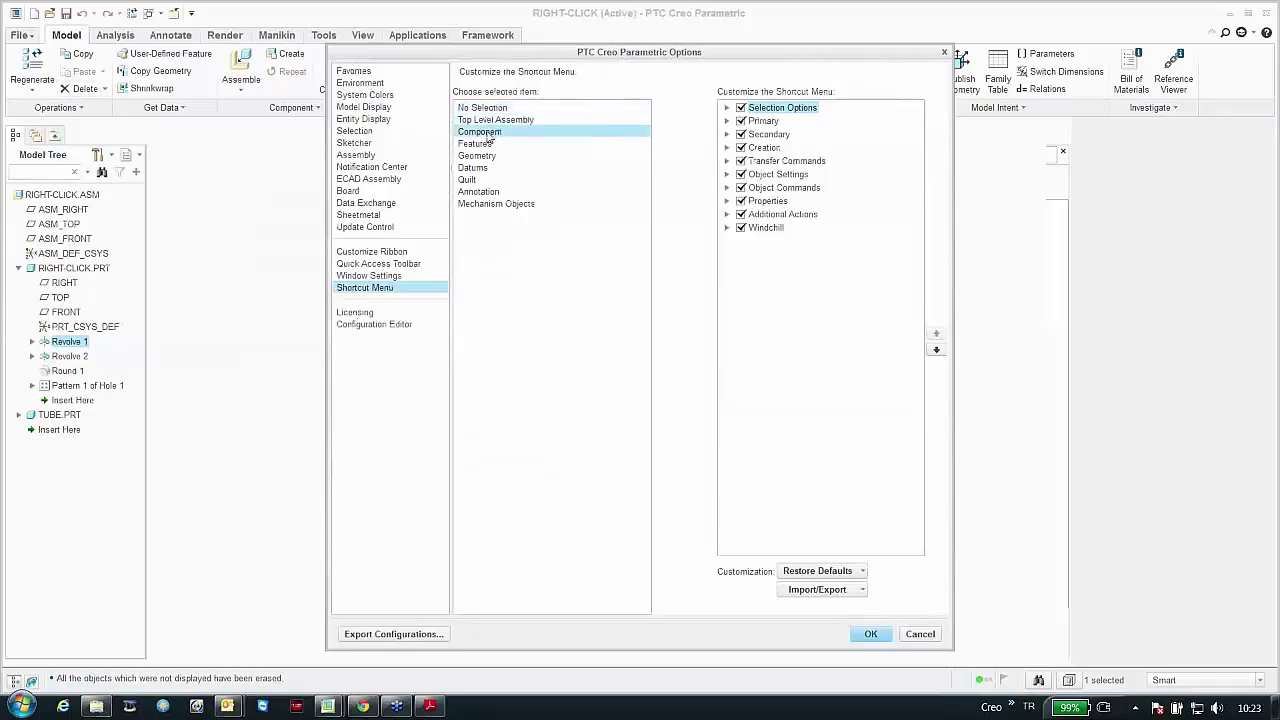
left_click(476, 144)
left_click(477, 156)
left_click(472, 168)
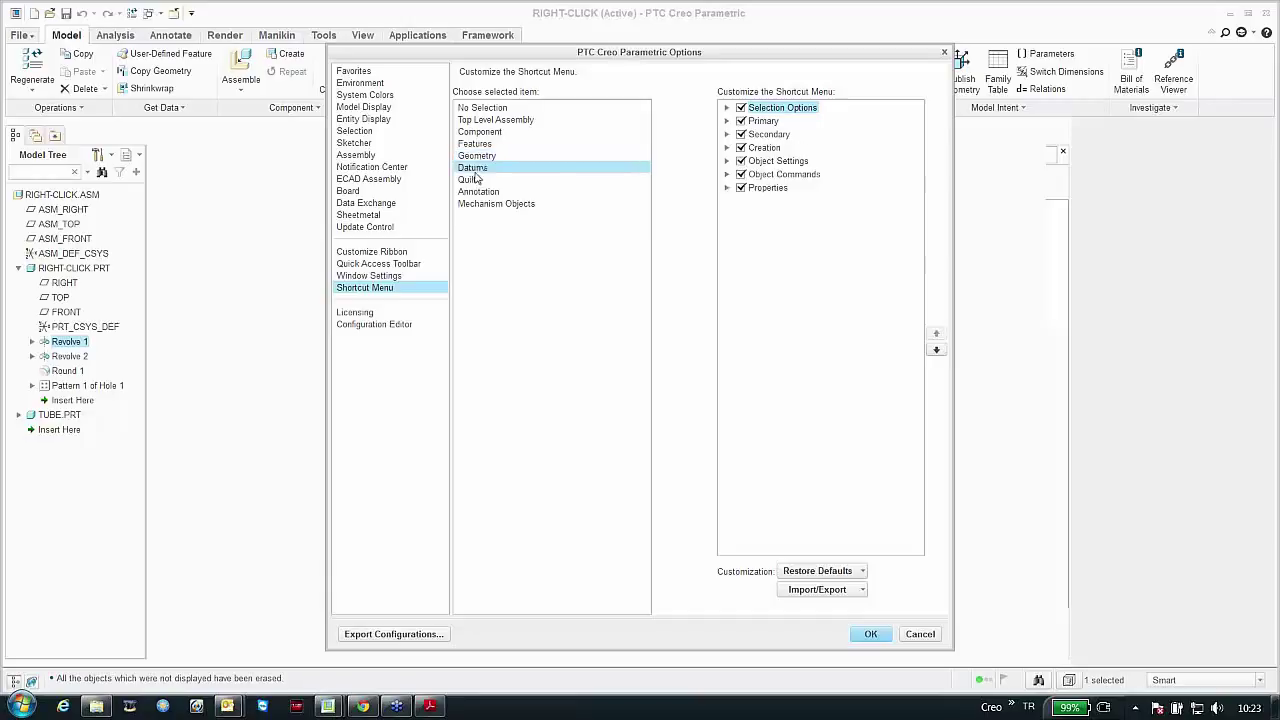
left_click(469, 180)
left_click(479, 192)
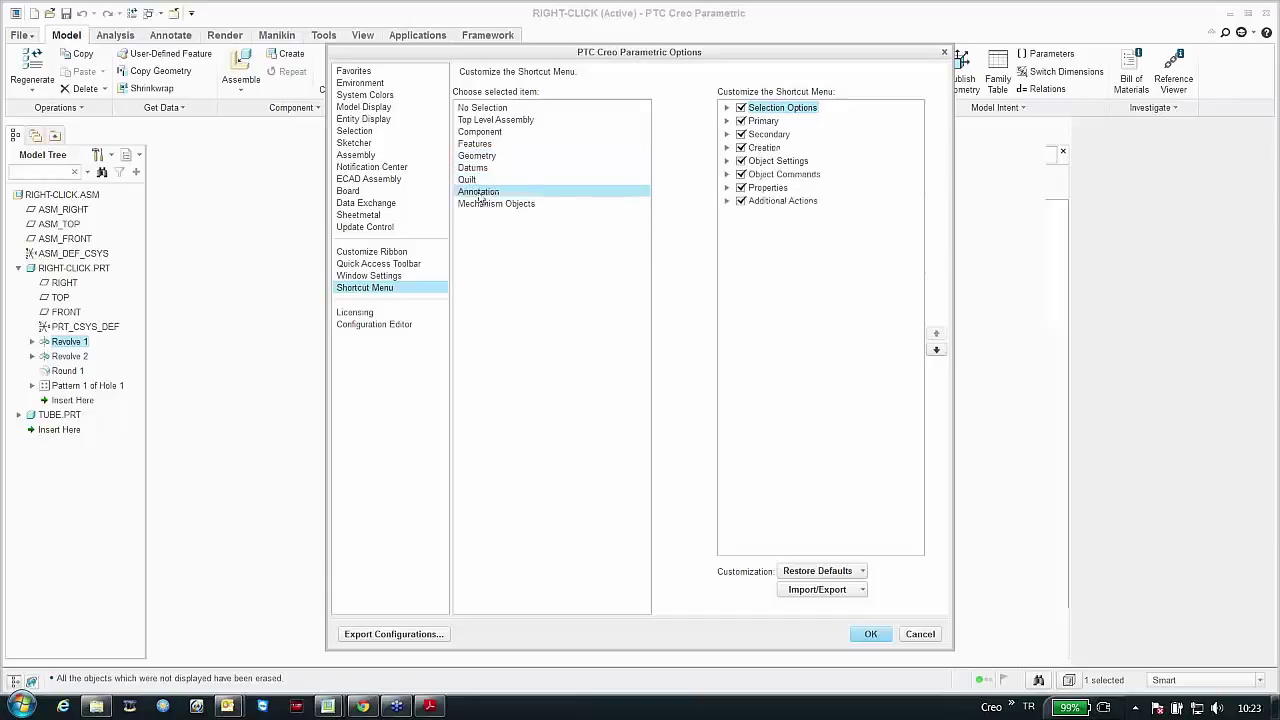
left_click(476, 205)
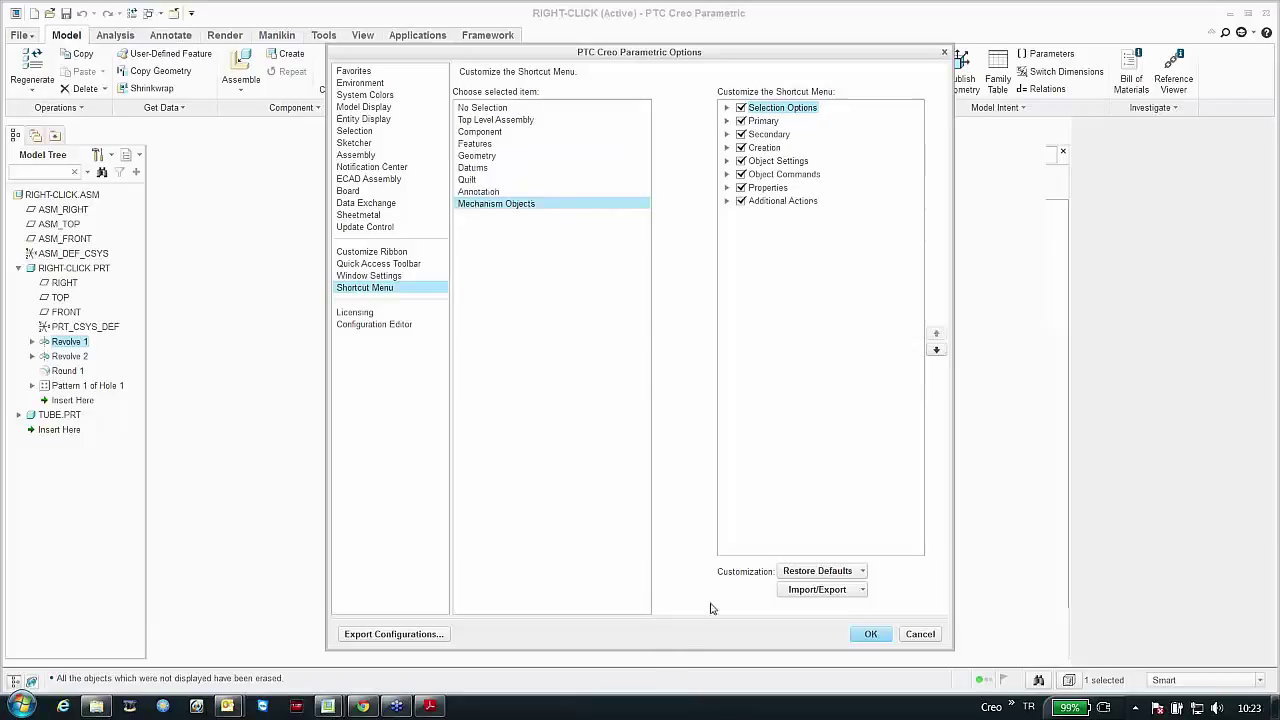
left_click(912, 634)
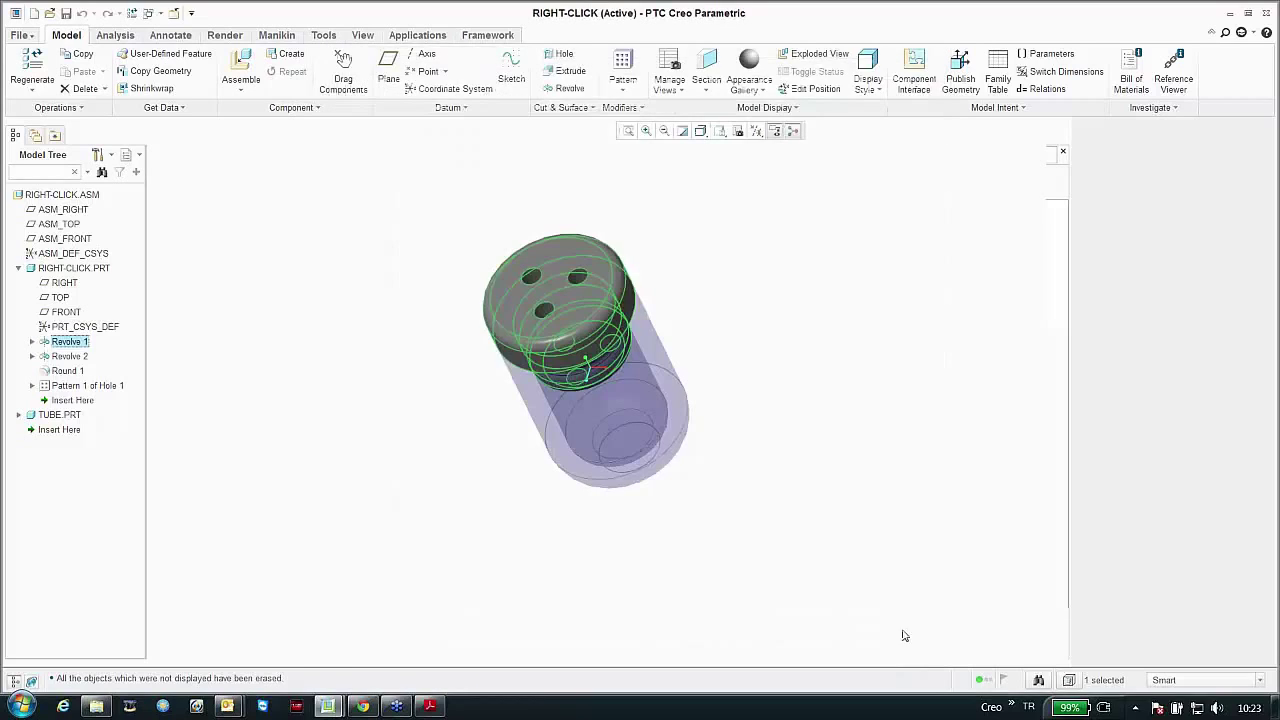
Step: Close the RIGHT-CLICK and KEY_BASE windows and erase their undisplayed models from the session
left_click(600, 545)
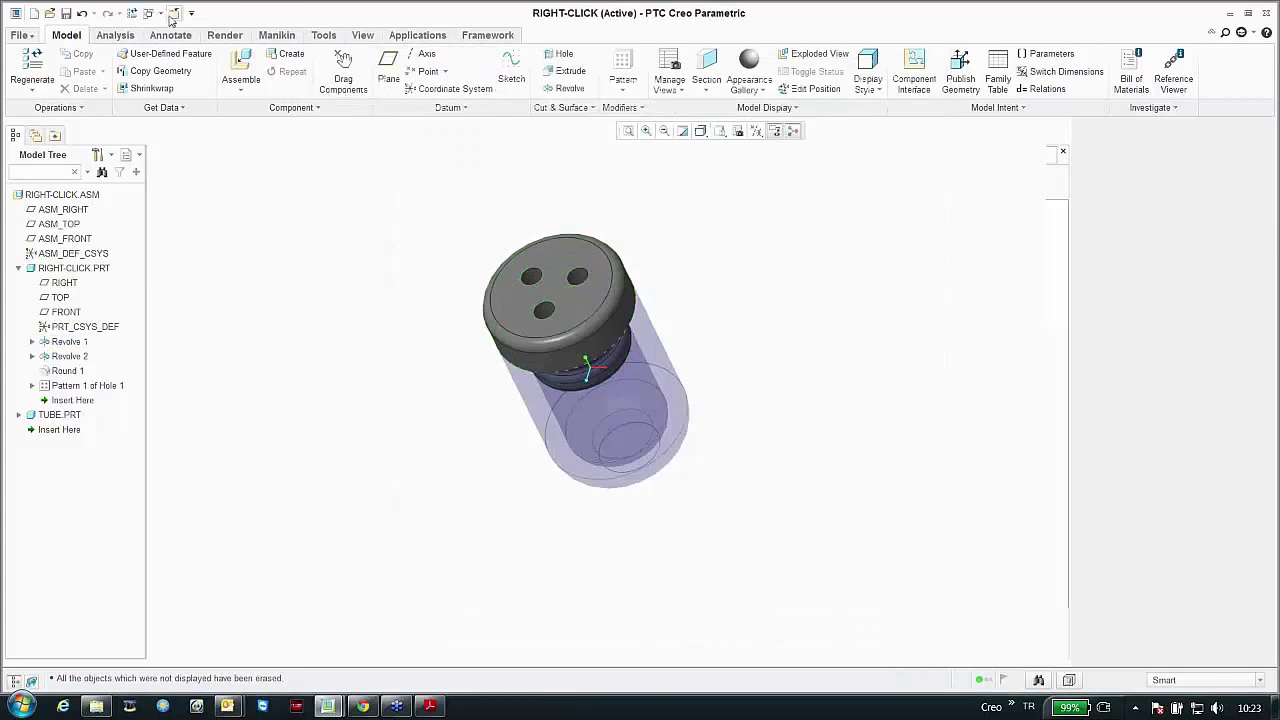
left_click(173, 13)
left_click(230, 52)
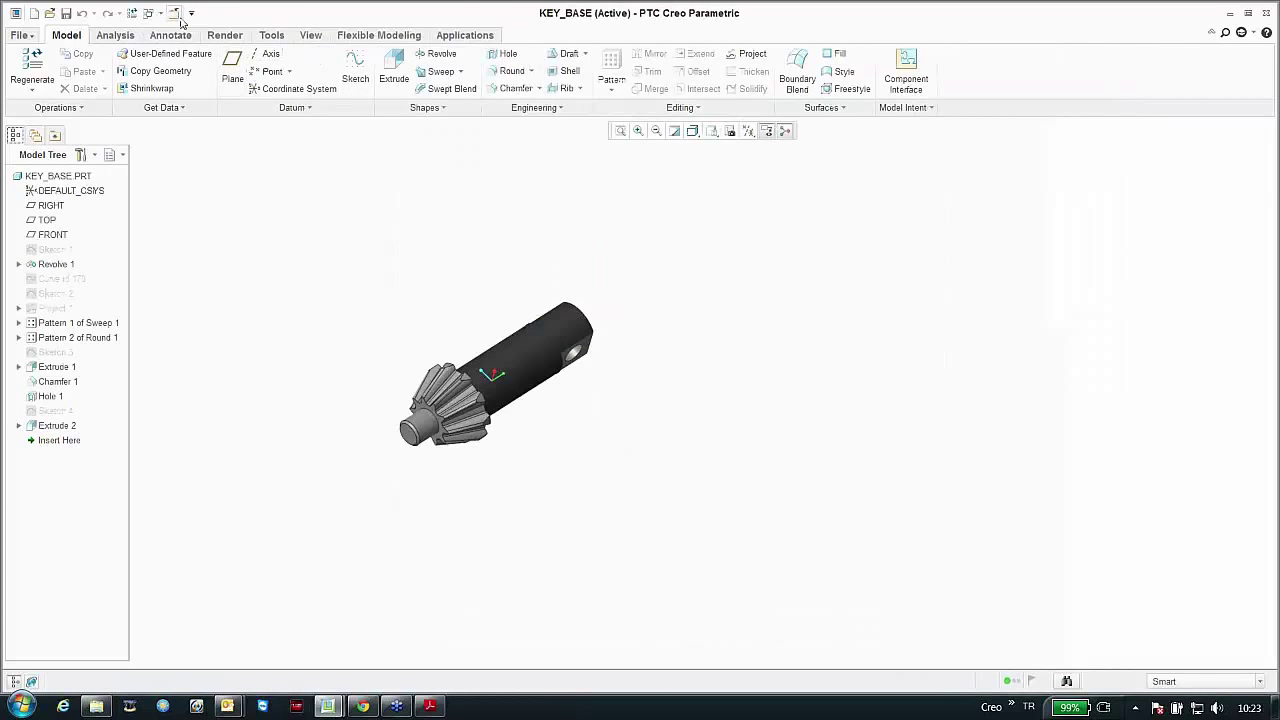
left_click(176, 14)
left_click(192, 72)
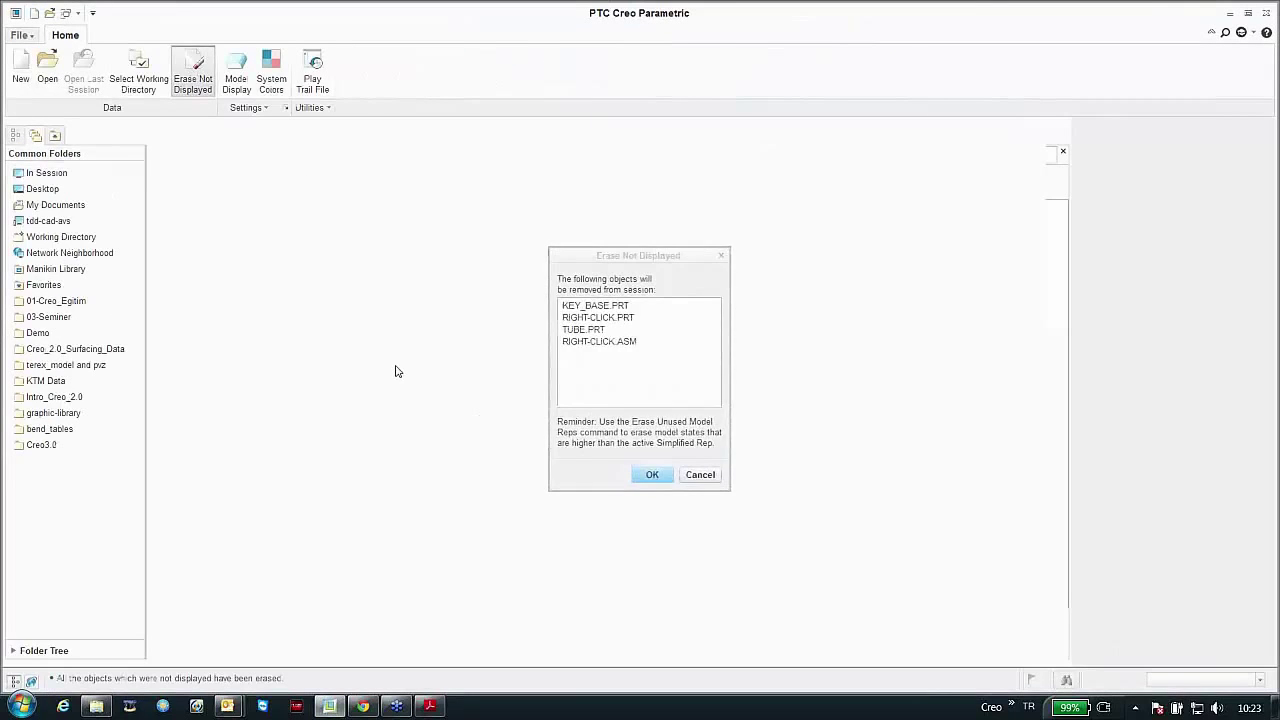
key("Return")
Step: Open the drawing dimensions.drw from the Drawing_Dims folder under Creo3.0 > 04-Enhancements
left_click(42, 444)
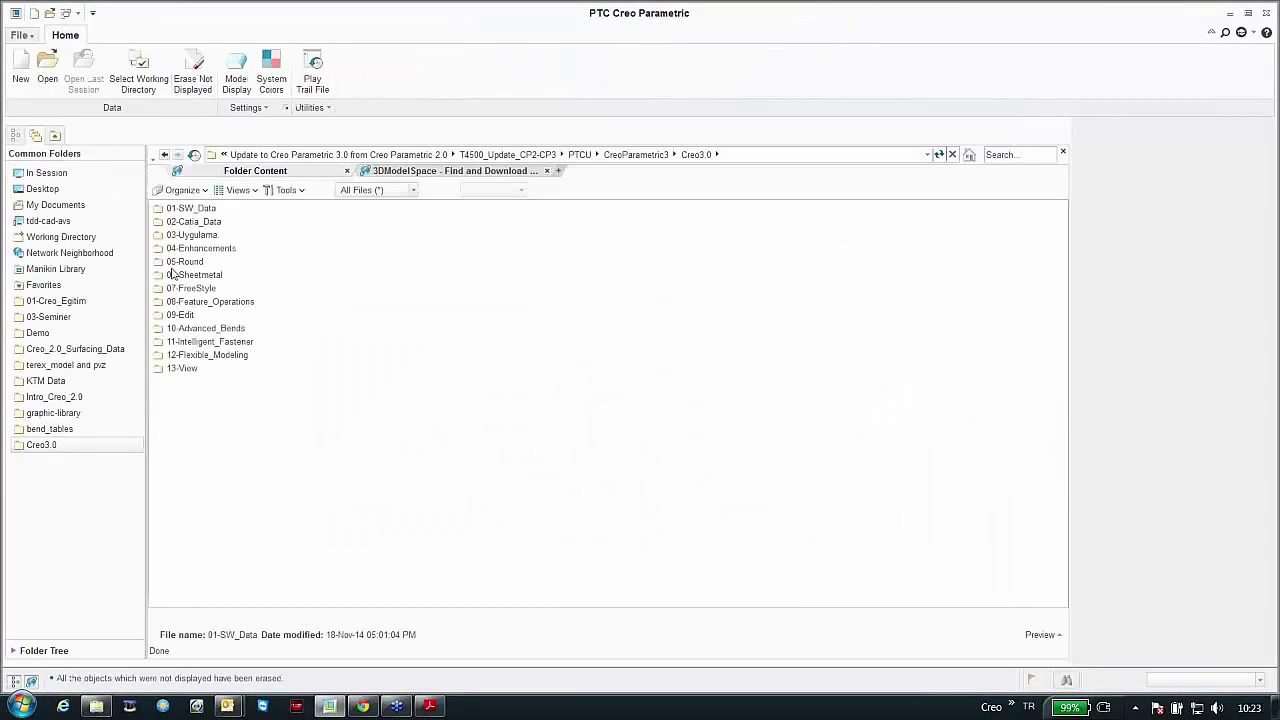
double_click(187, 250)
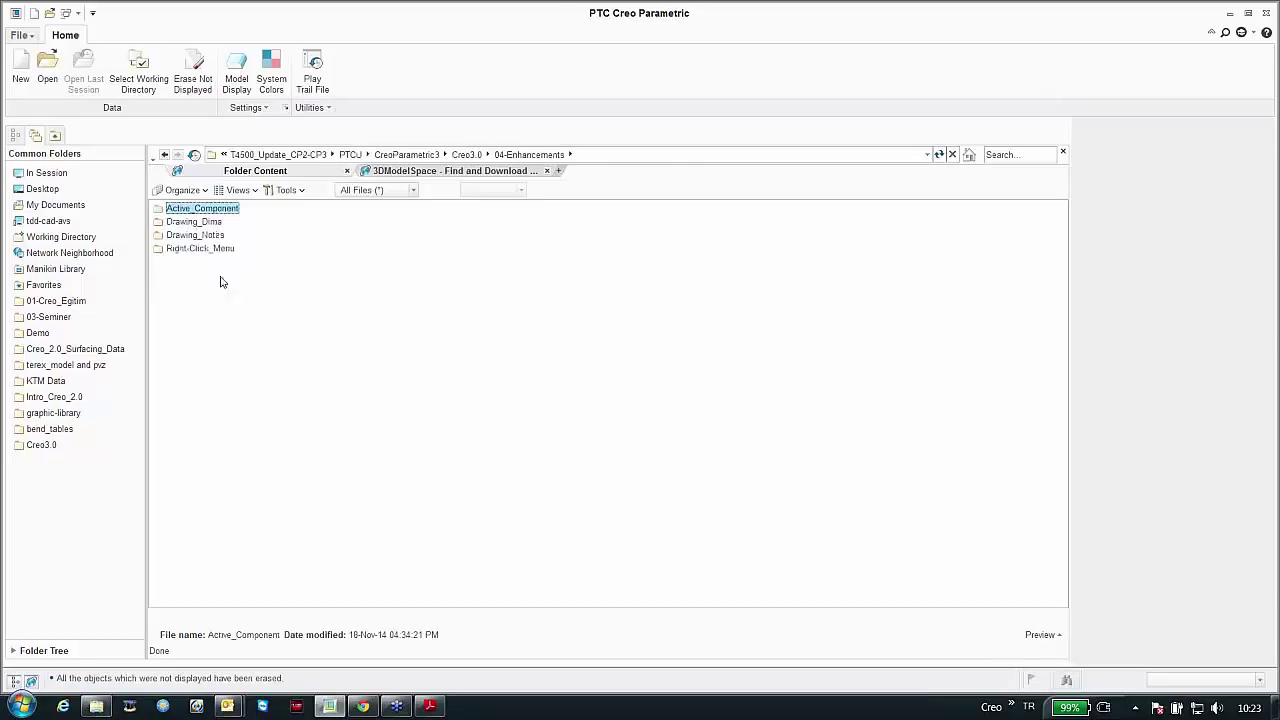
double_click(191, 223)
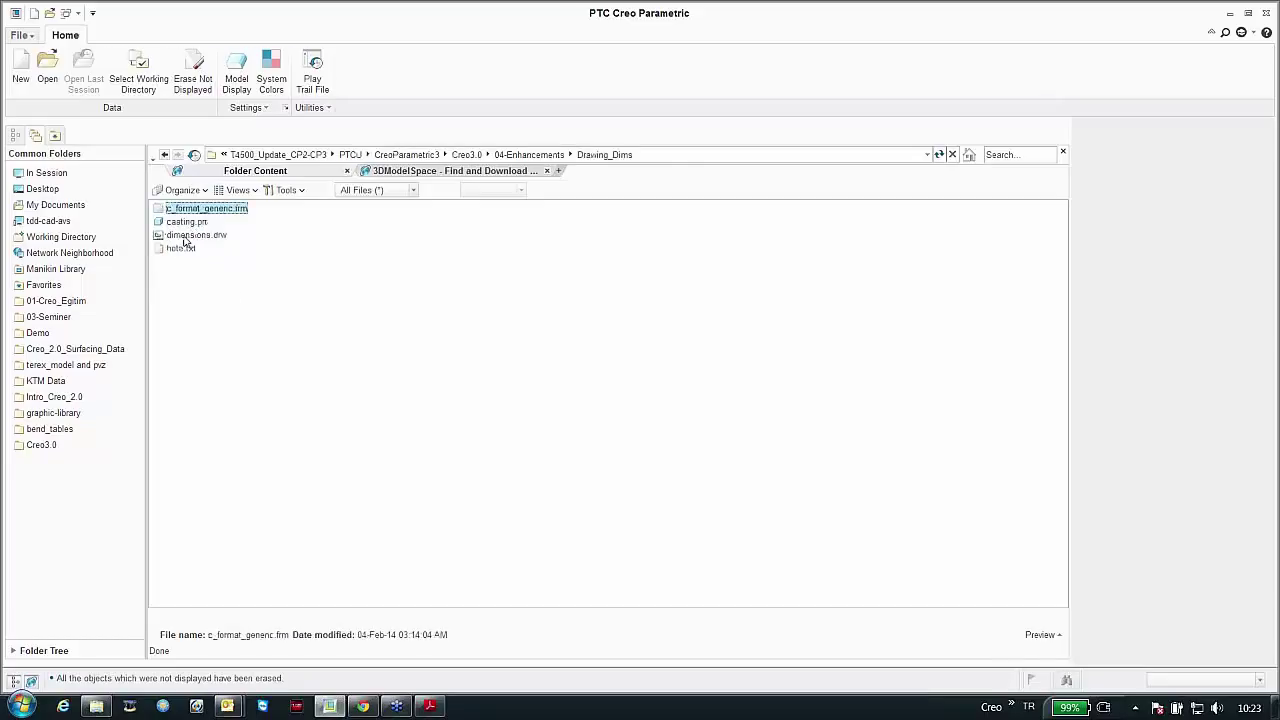
left_click(185, 236)
double_click(185, 236)
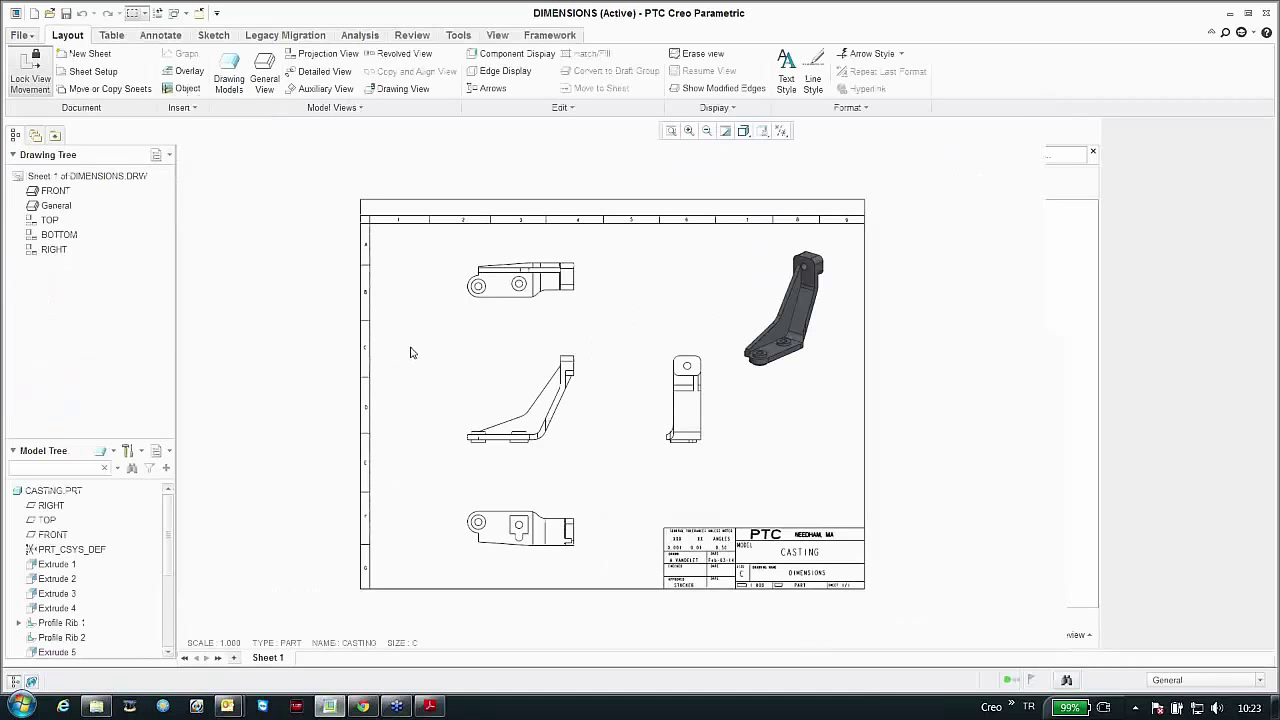
Step: Dimension the TOP view horizontally from its short left vertical edge to both vertical edges of the right end block and the inner rib edge
left_click(159, 36)
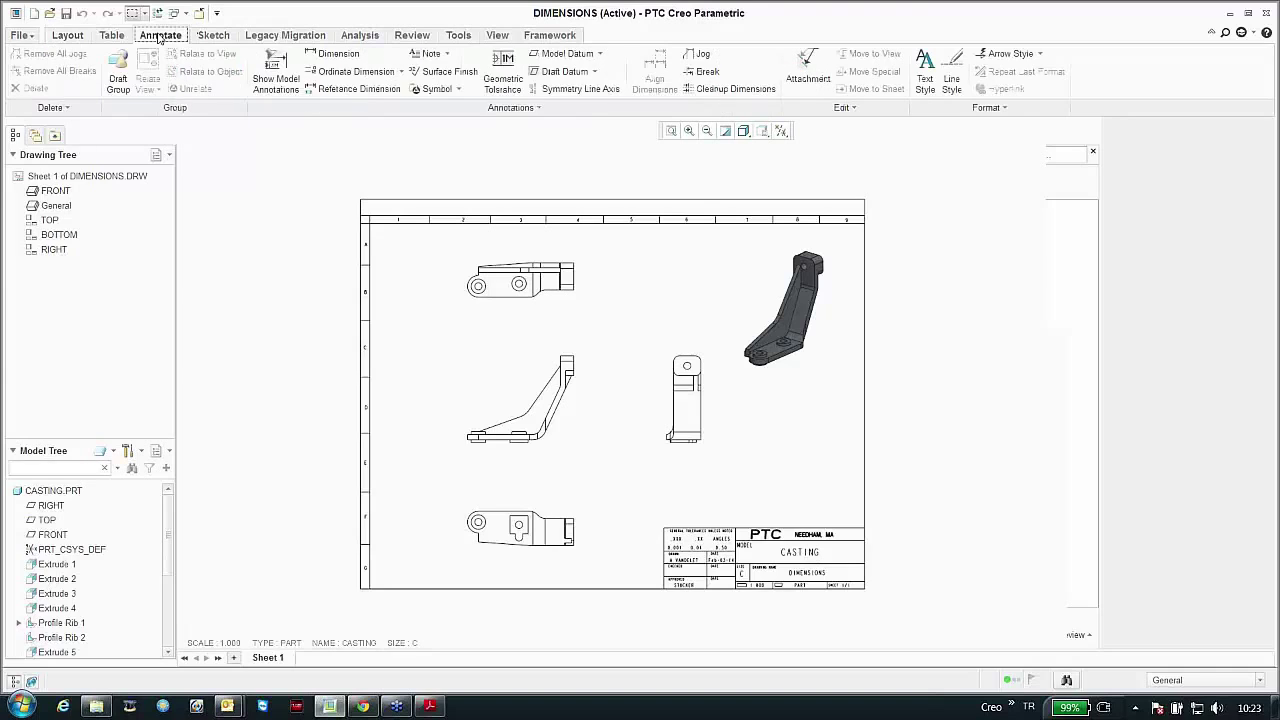
left_click(324, 57)
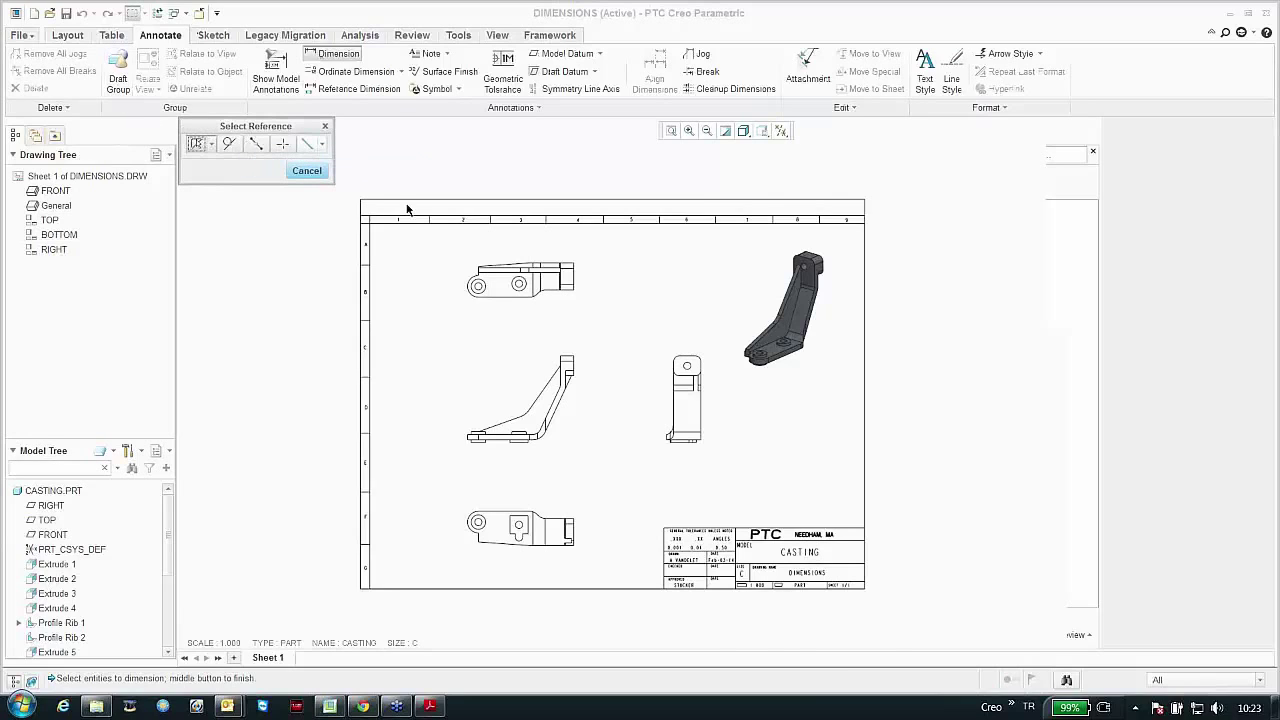
scroll(486, 251, "down", 5)
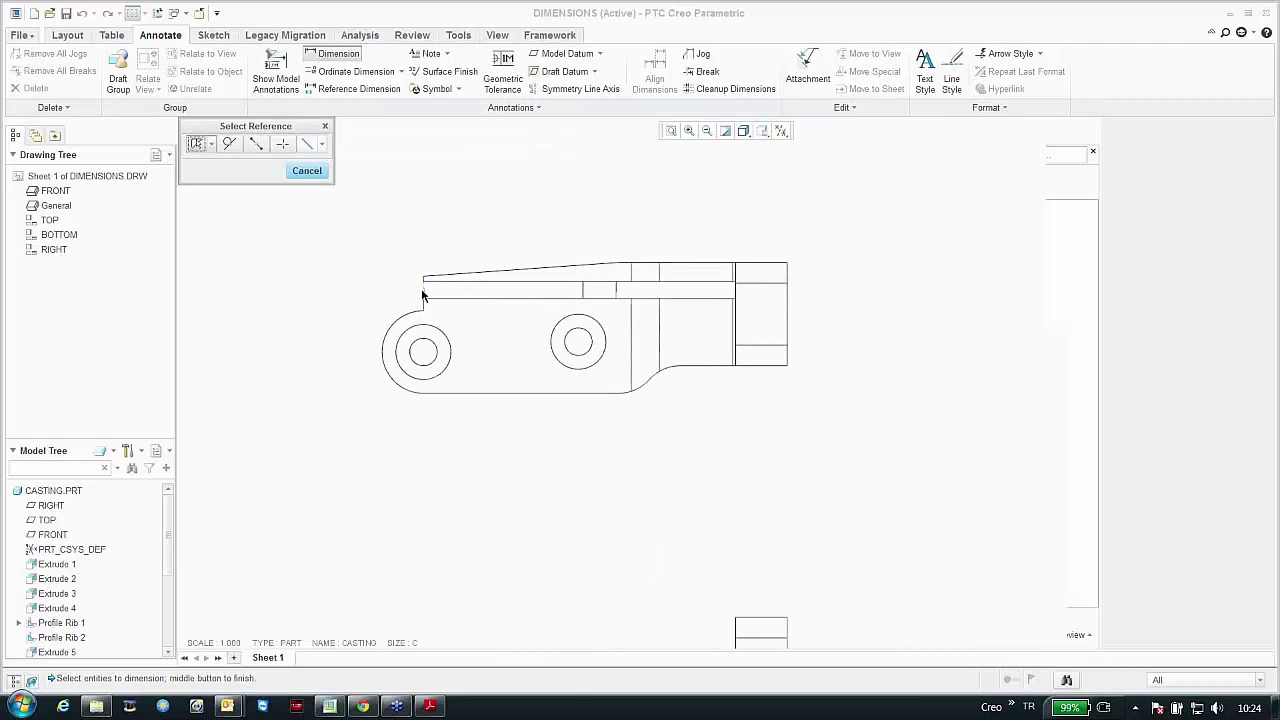
left_click(422, 296)
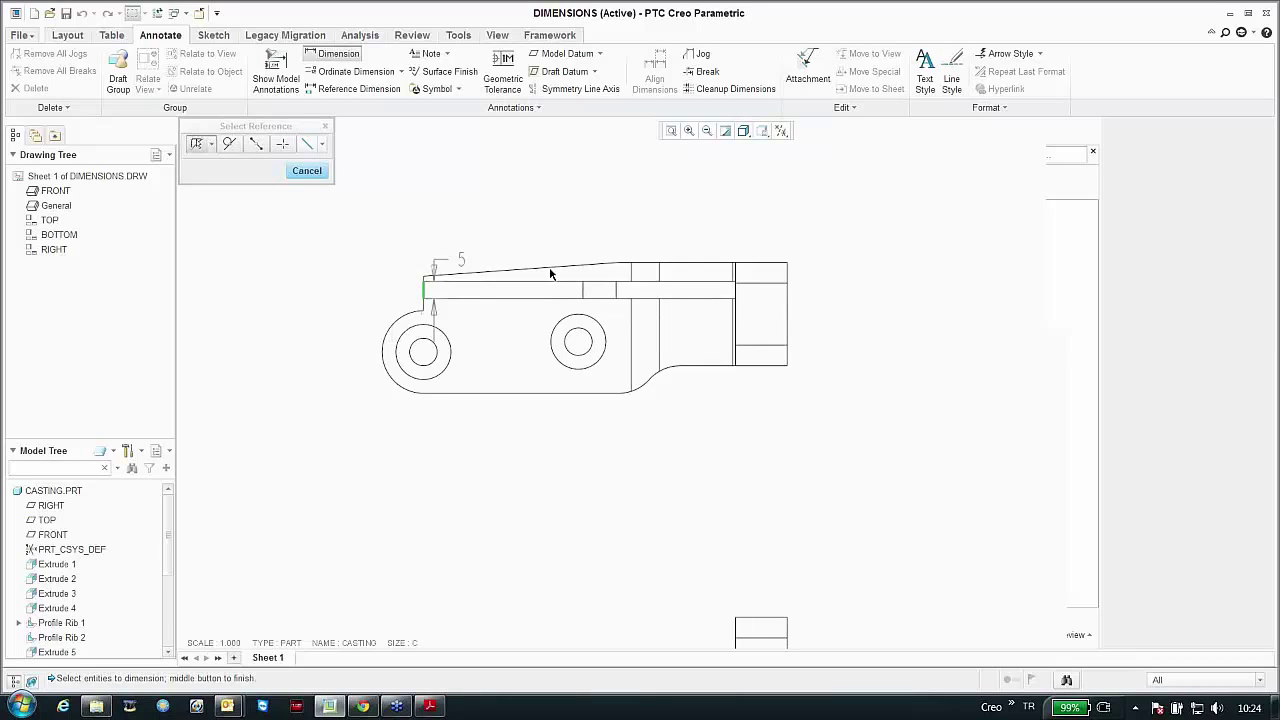
scroll(730, 272, "up", 3)
left_click(745, 278)
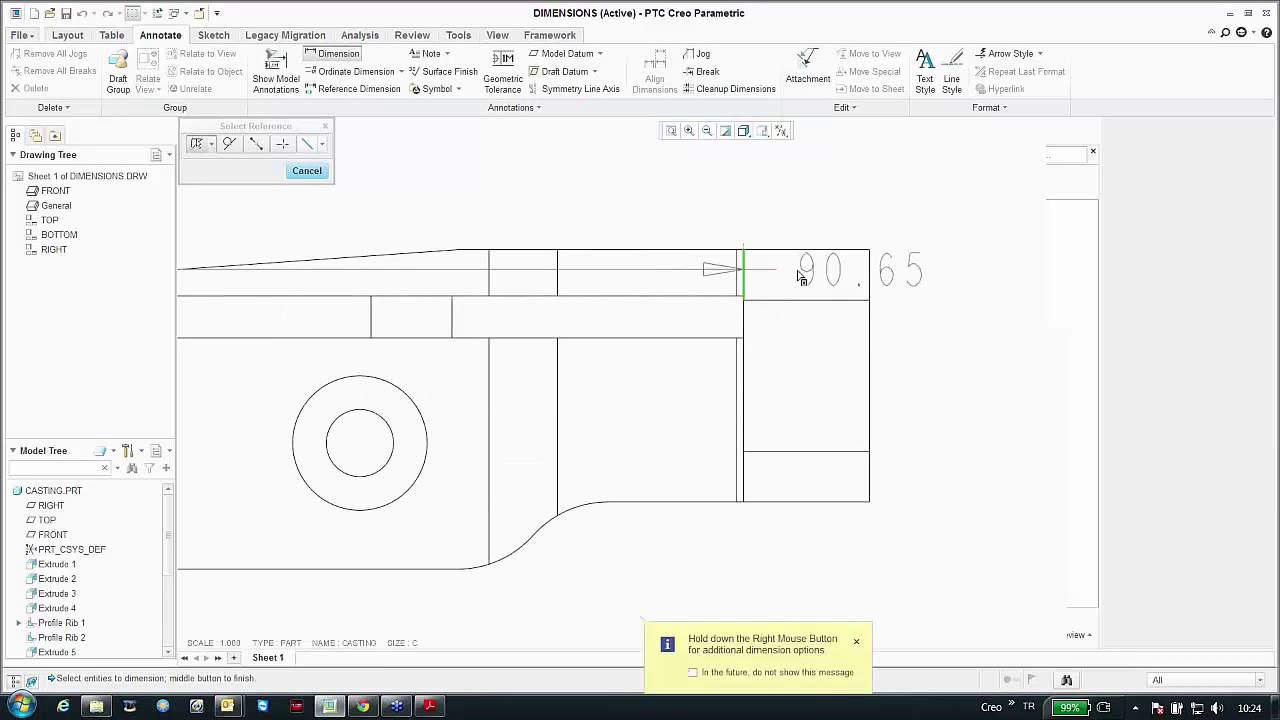
left_click(869, 277, "ctrl")
scroll(700, 235, "down", 3)
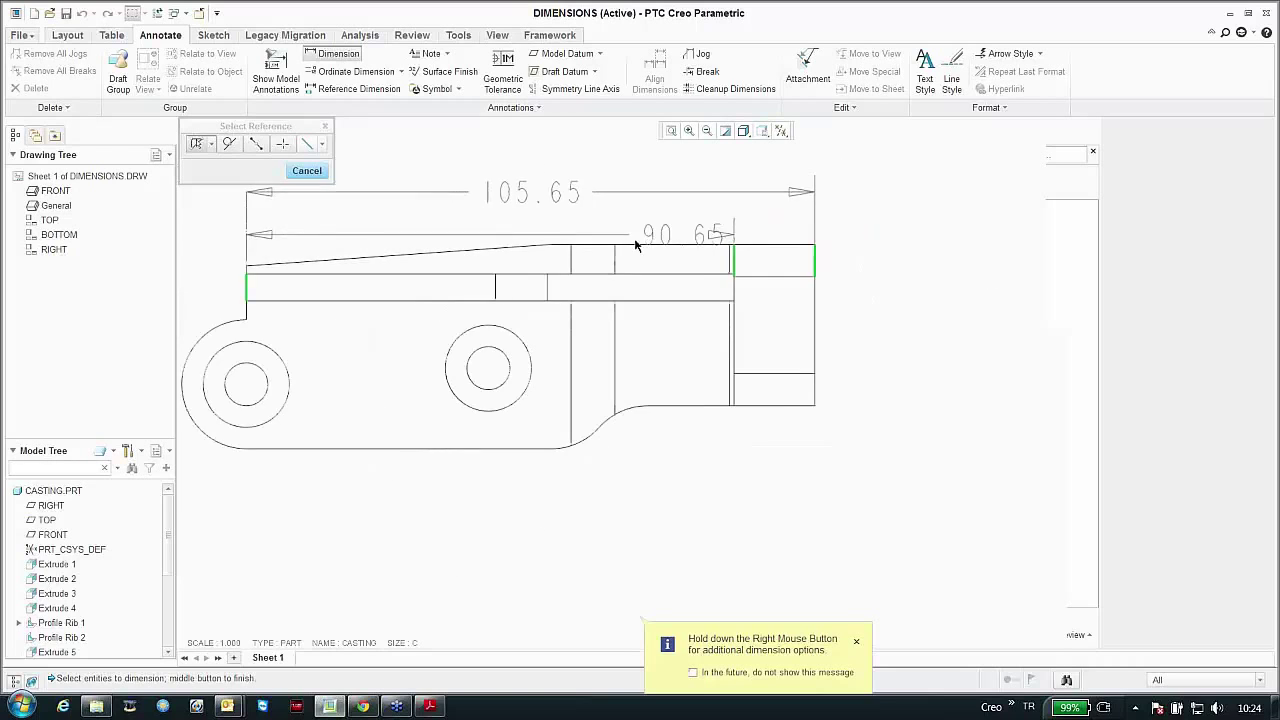
scroll(550, 222, "up", 2)
middle_click(600, 172)
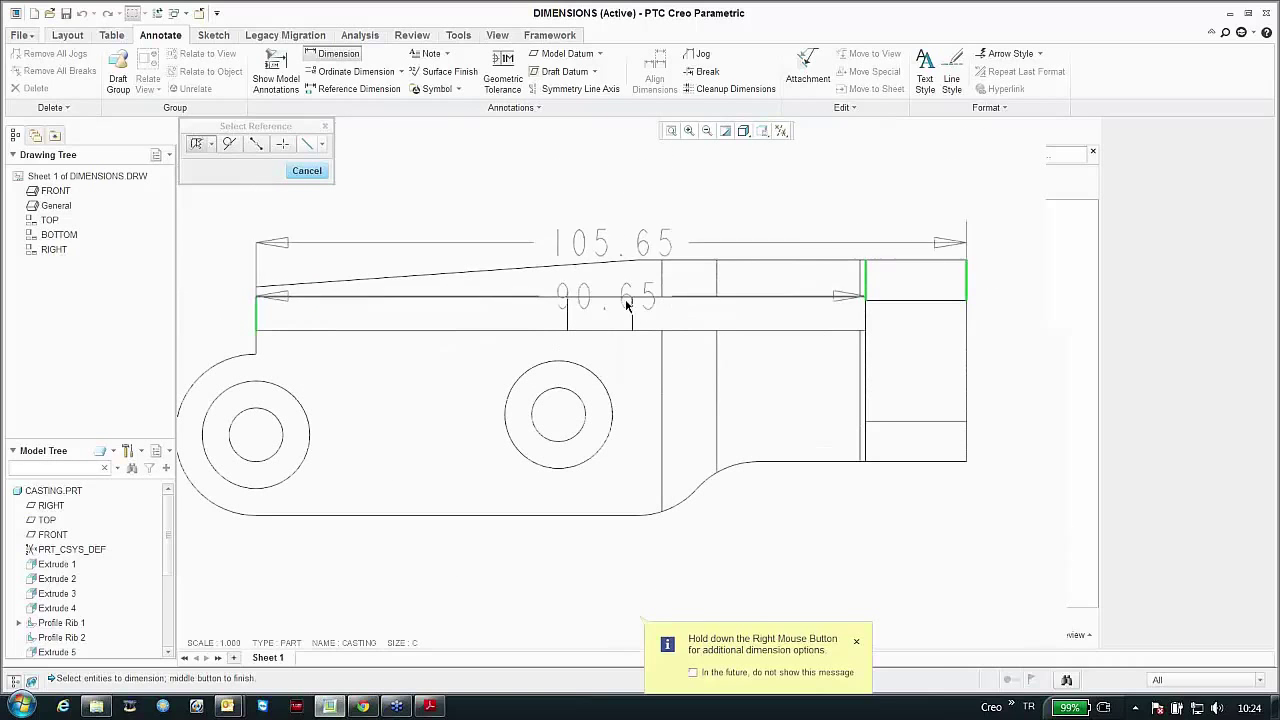
left_click(632, 312)
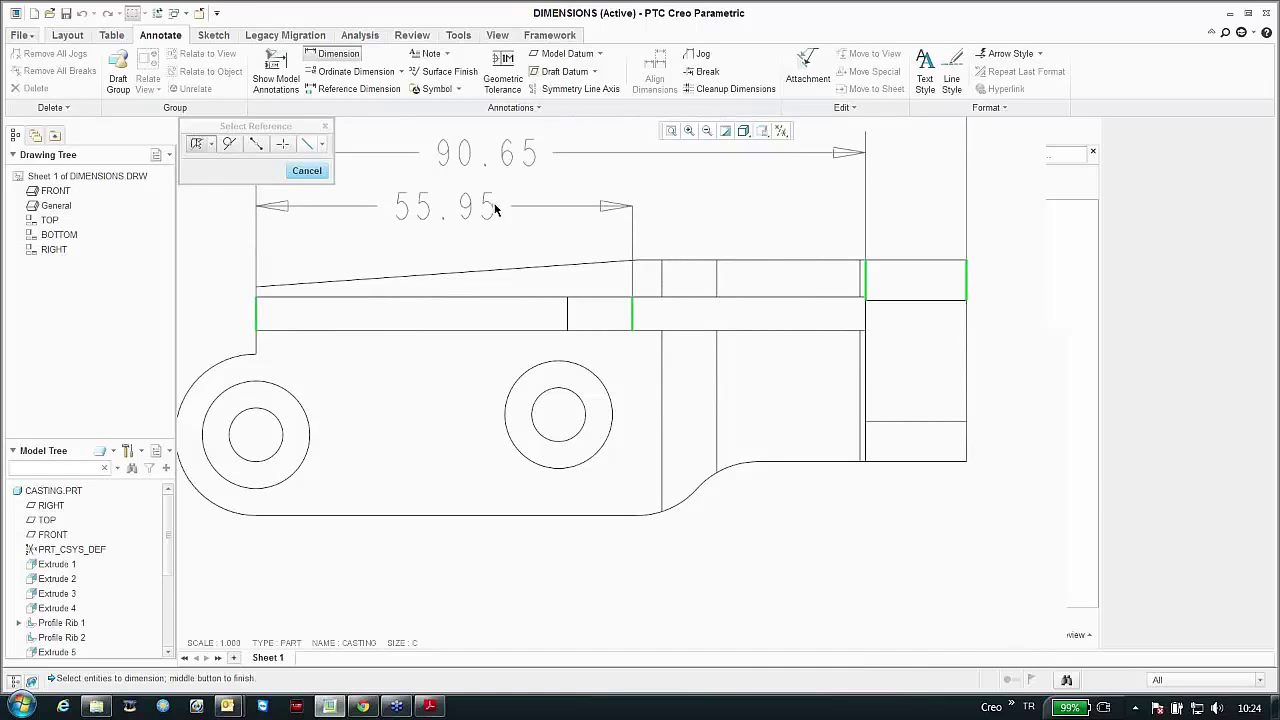
middle_click(590, 206)
Step: Dimension the vertical distance between the upper and lower edges of the right end block in the TOP view
scroll(581, 254, "down", 2)
scroll(581, 254, "down", 2)
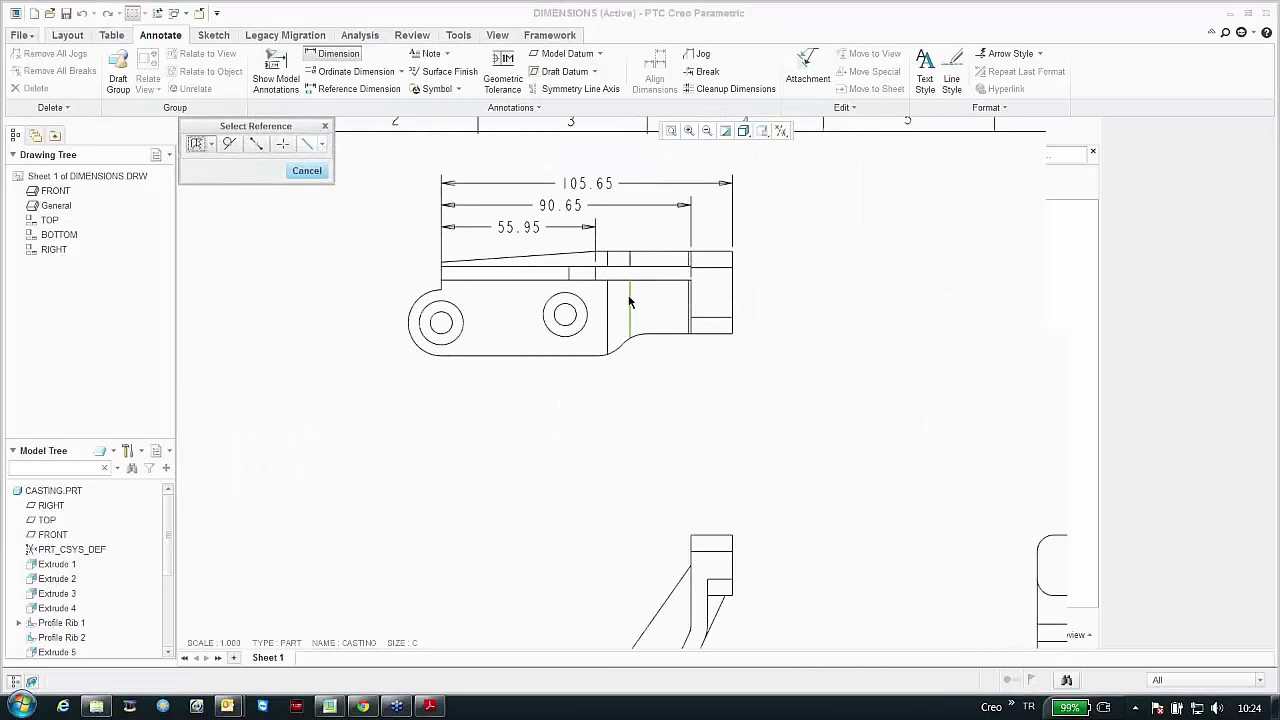
scroll(723, 277, "up", 2)
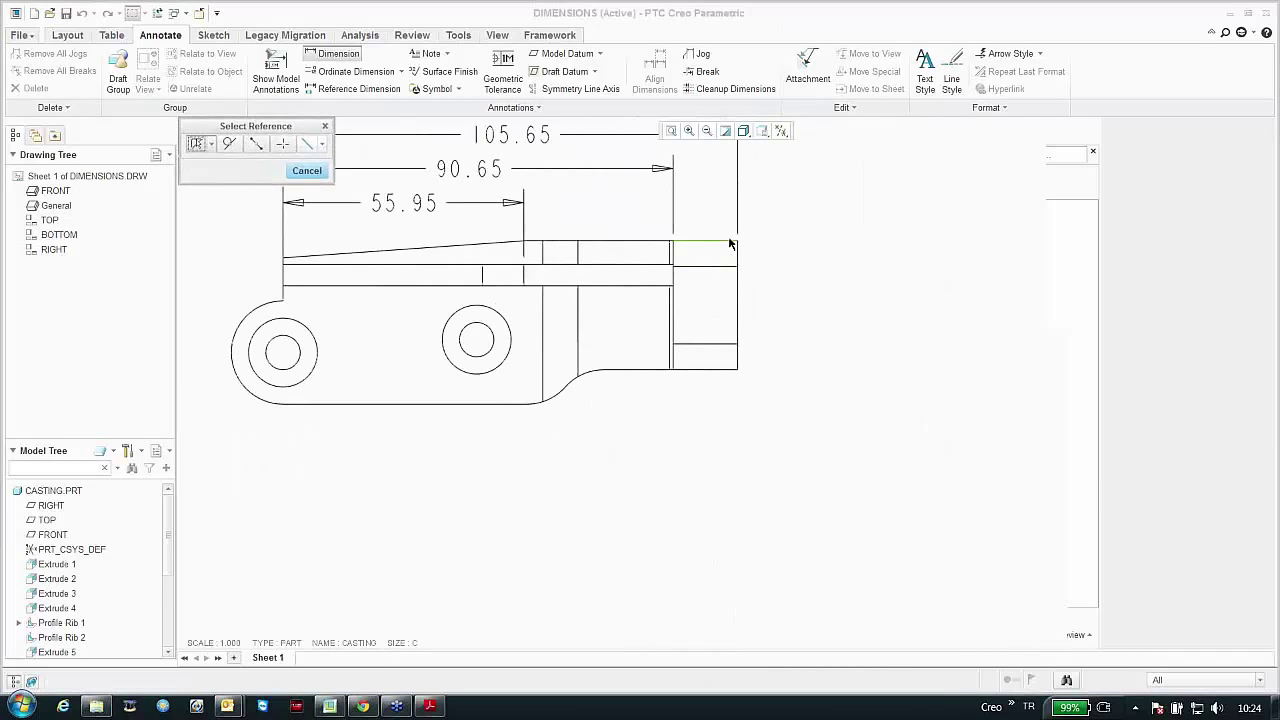
left_click(727, 247)
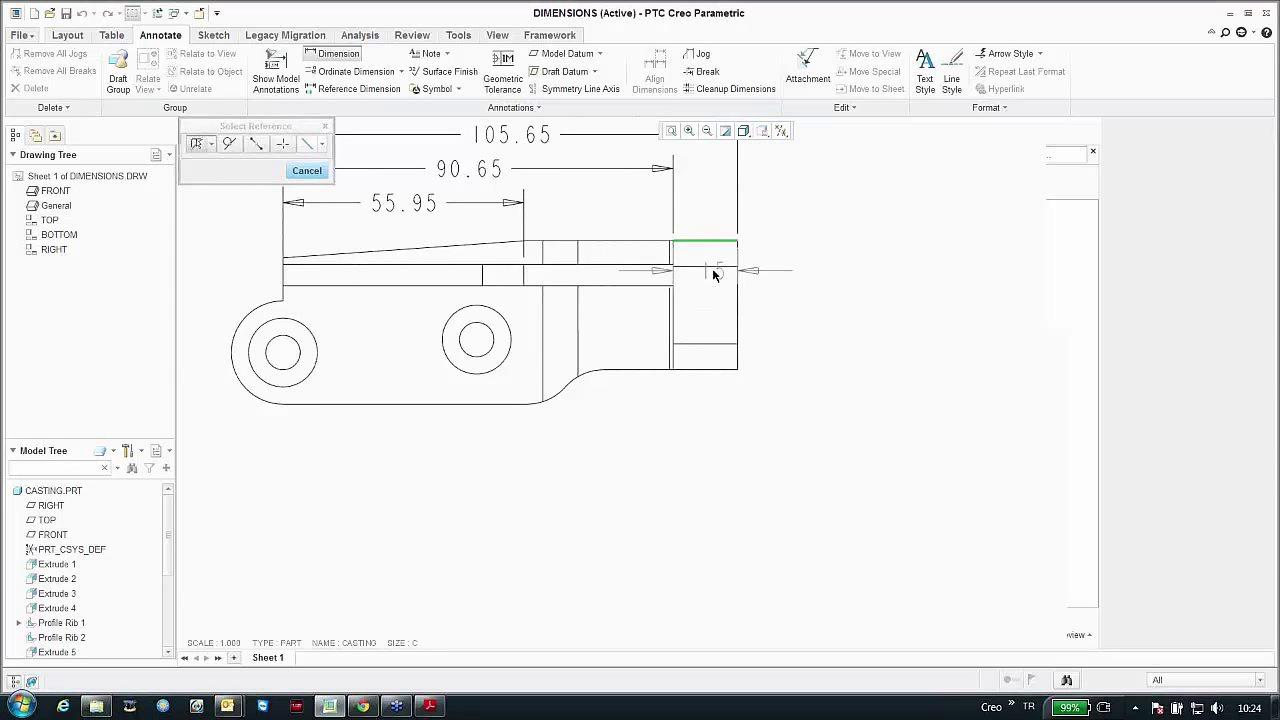
left_click(714, 370)
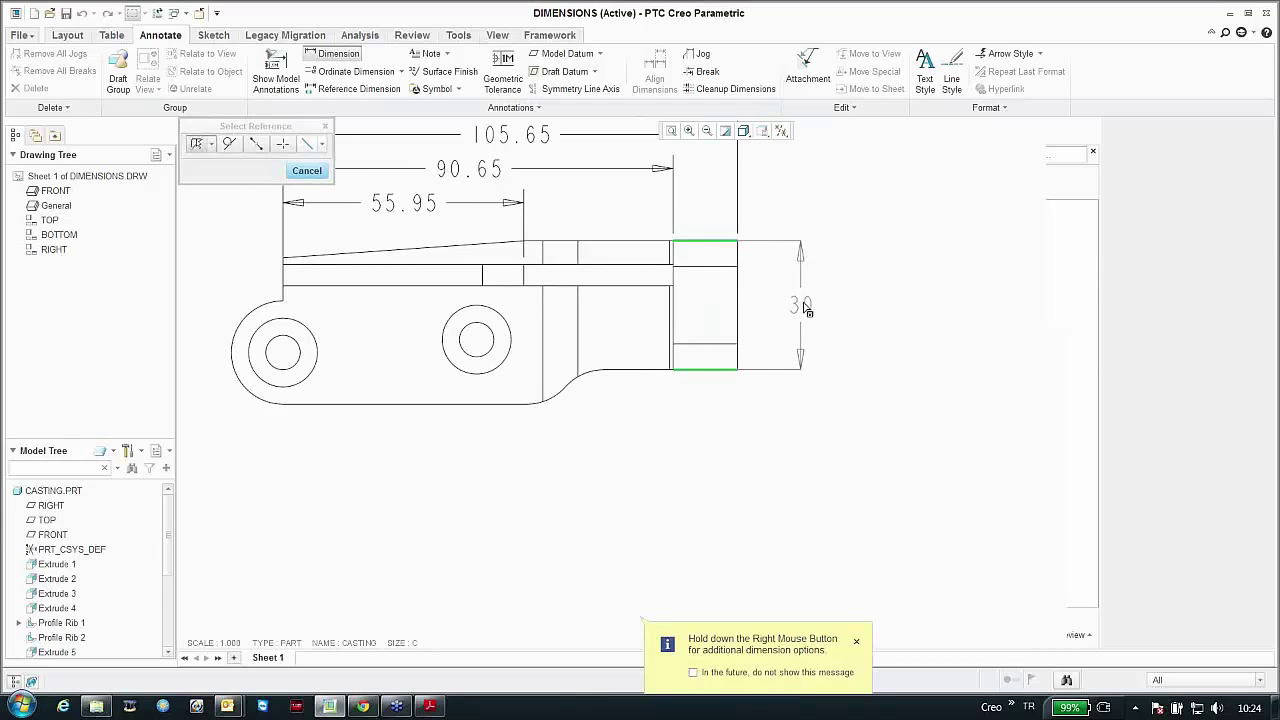
middle_click(826, 313)
Step: Dimension the horizontal center distance between the two holes in the TOP view, placing it below the part
scroll(855, 306, "down", 3)
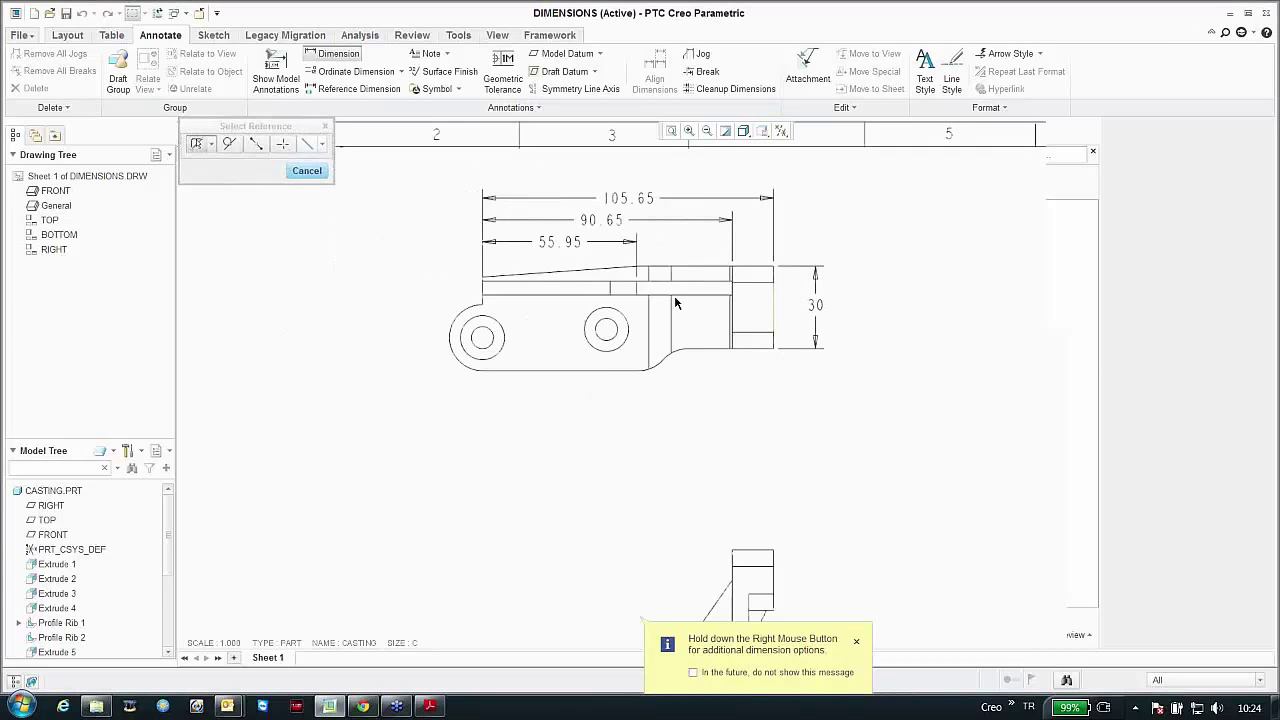
scroll(505, 340, "up", 4)
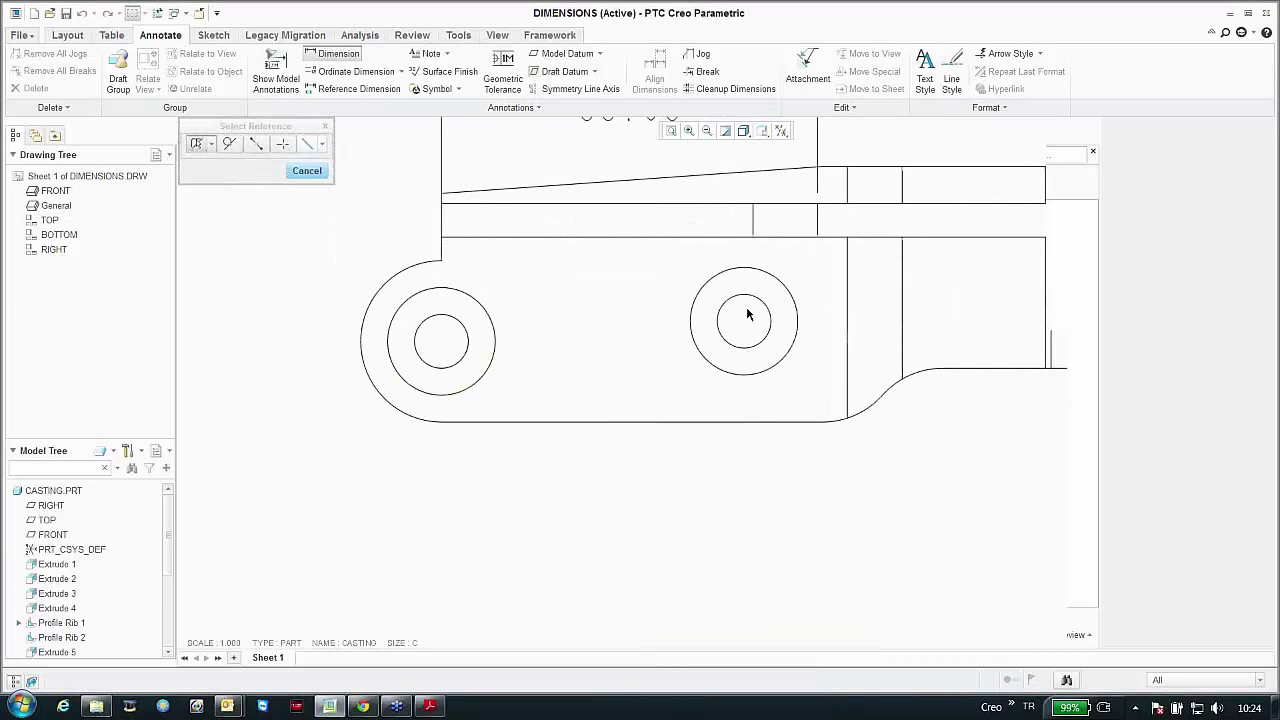
left_click(744, 304)
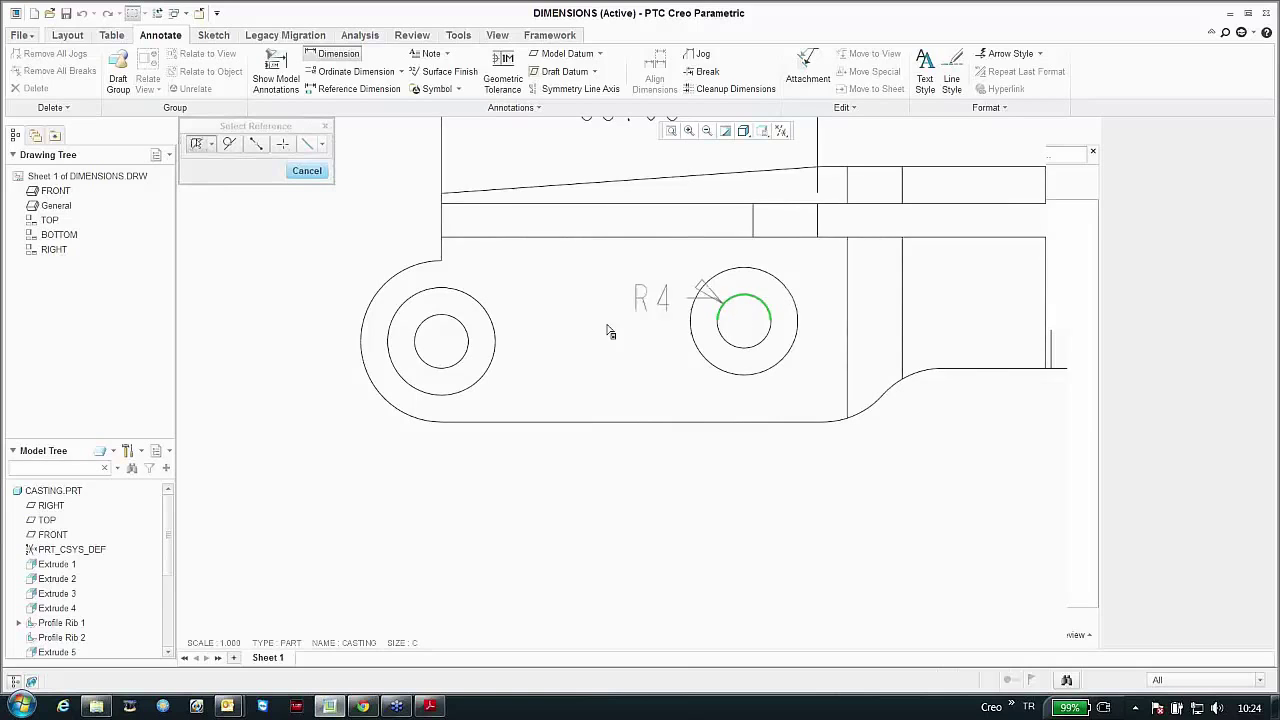
left_click(458, 326, "ctrl")
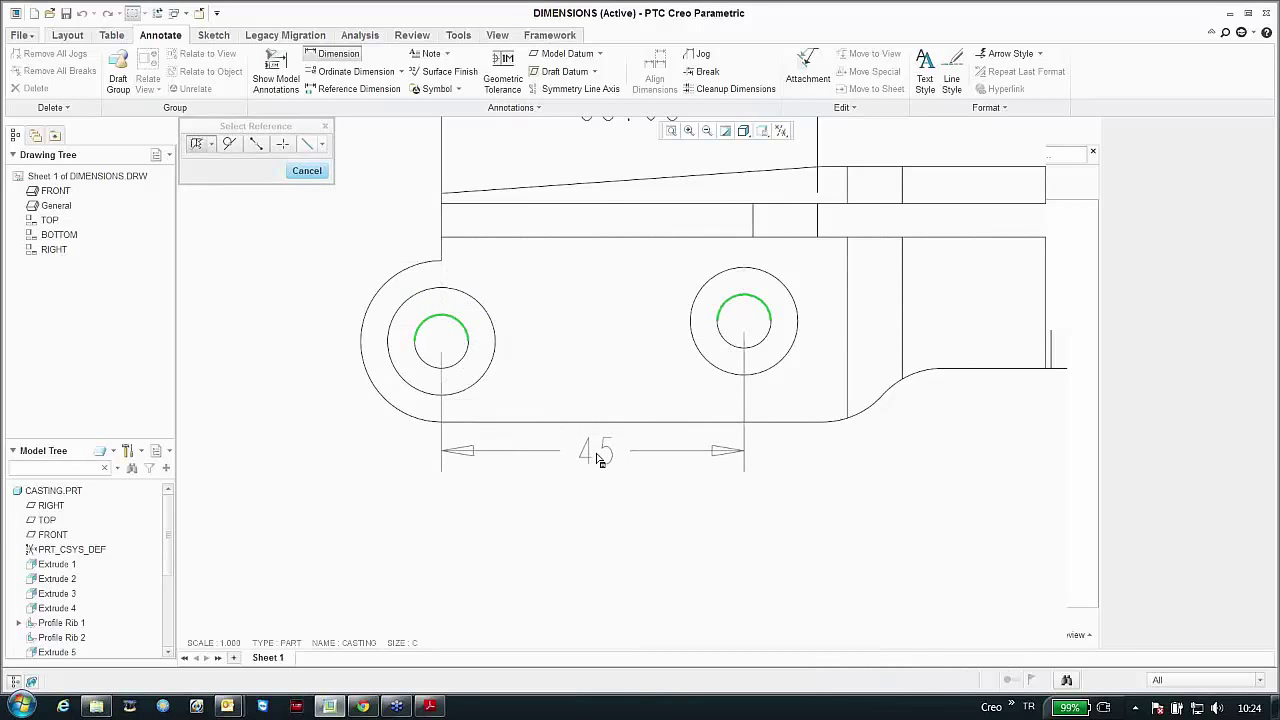
middle_click(600, 455)
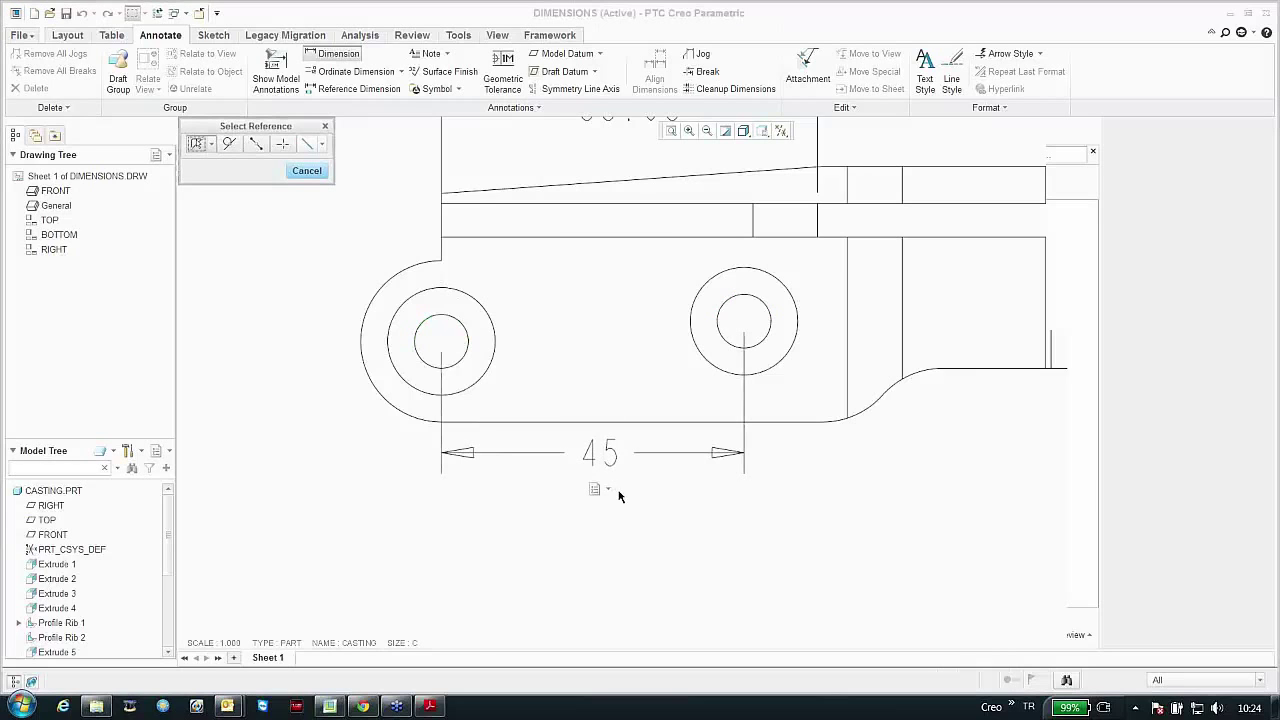
Step: Add a diameter dimension to the inner circle of the left hole in the TOP view, switching it from radius
scroll(543, 414, "down", 3)
scroll(571, 357, "up", 3)
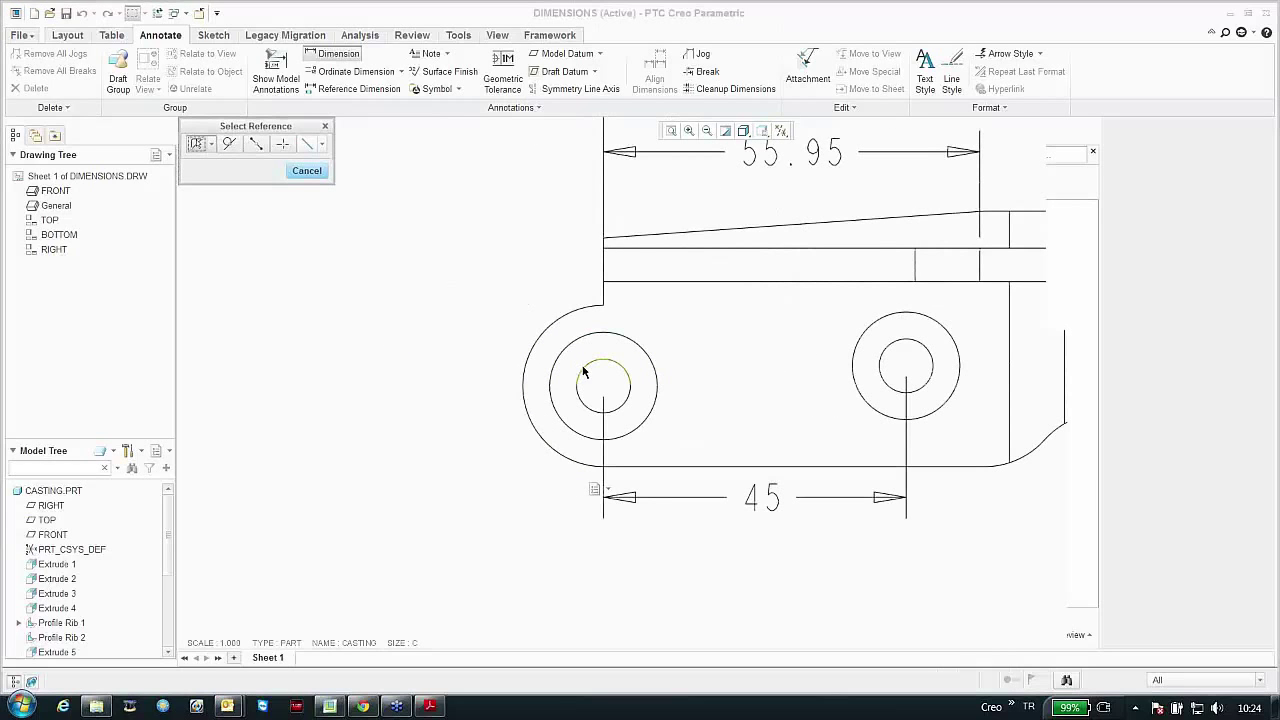
left_click(585, 372)
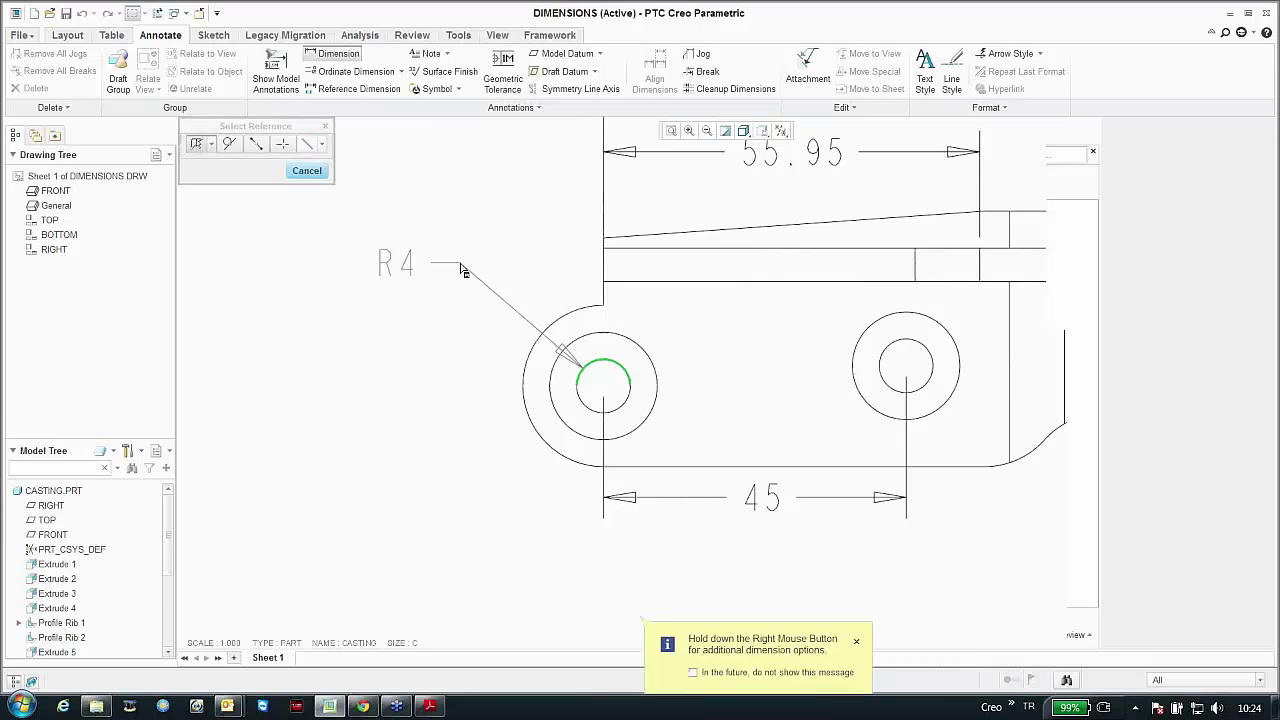
right_click(462, 270)
left_click(486, 286)
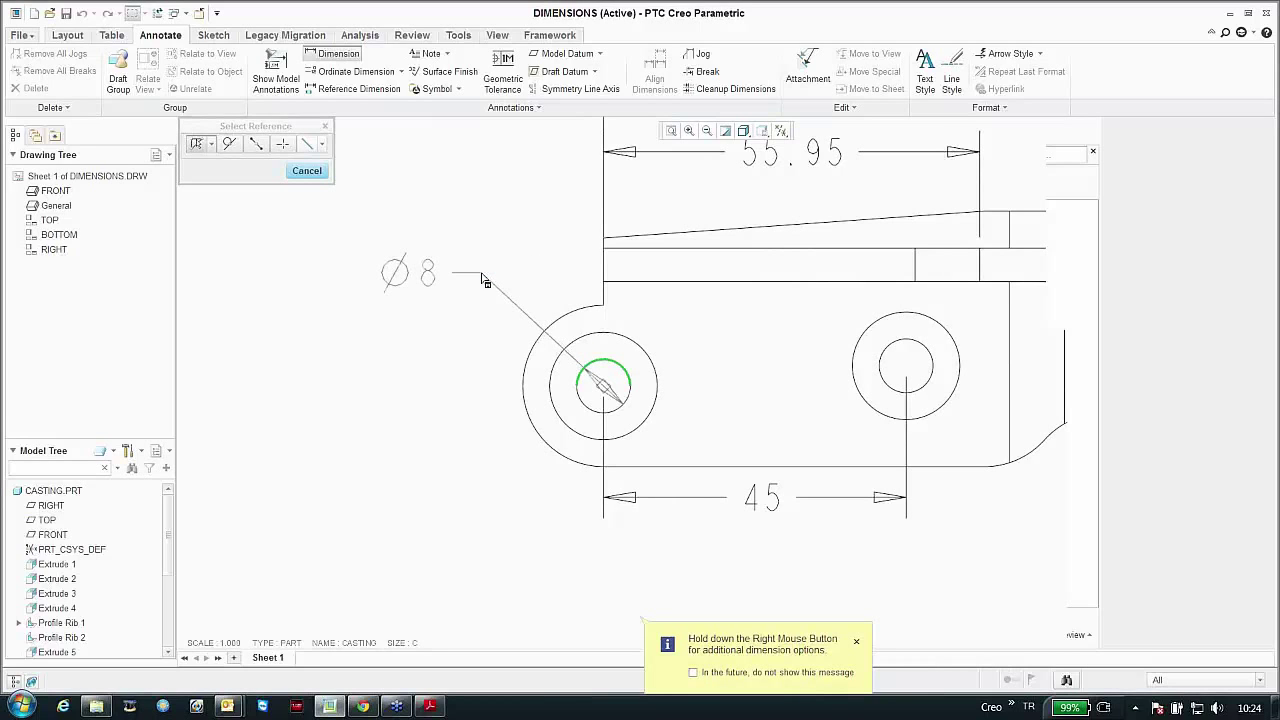
middle_click(490, 277)
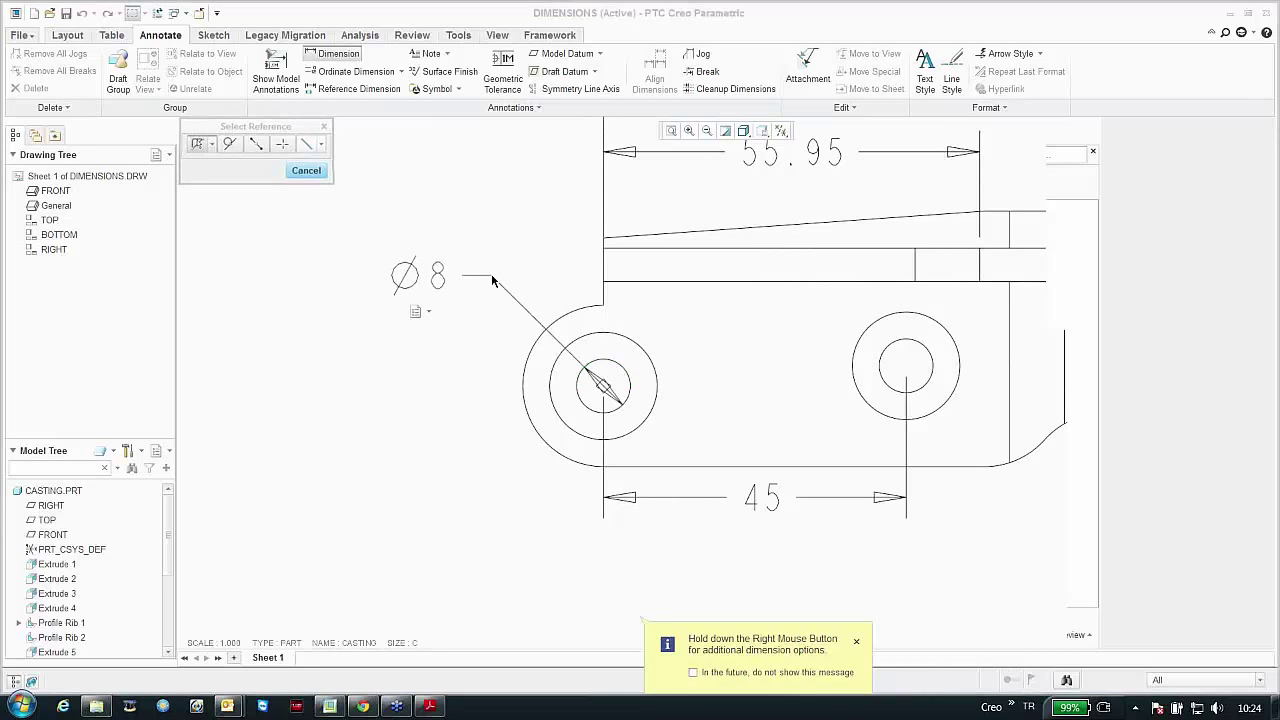
Step: Add a diameter dimension to the circle surrounding the left hole in the TOP view, placing it below the inner circle's diameter
left_click(595, 347)
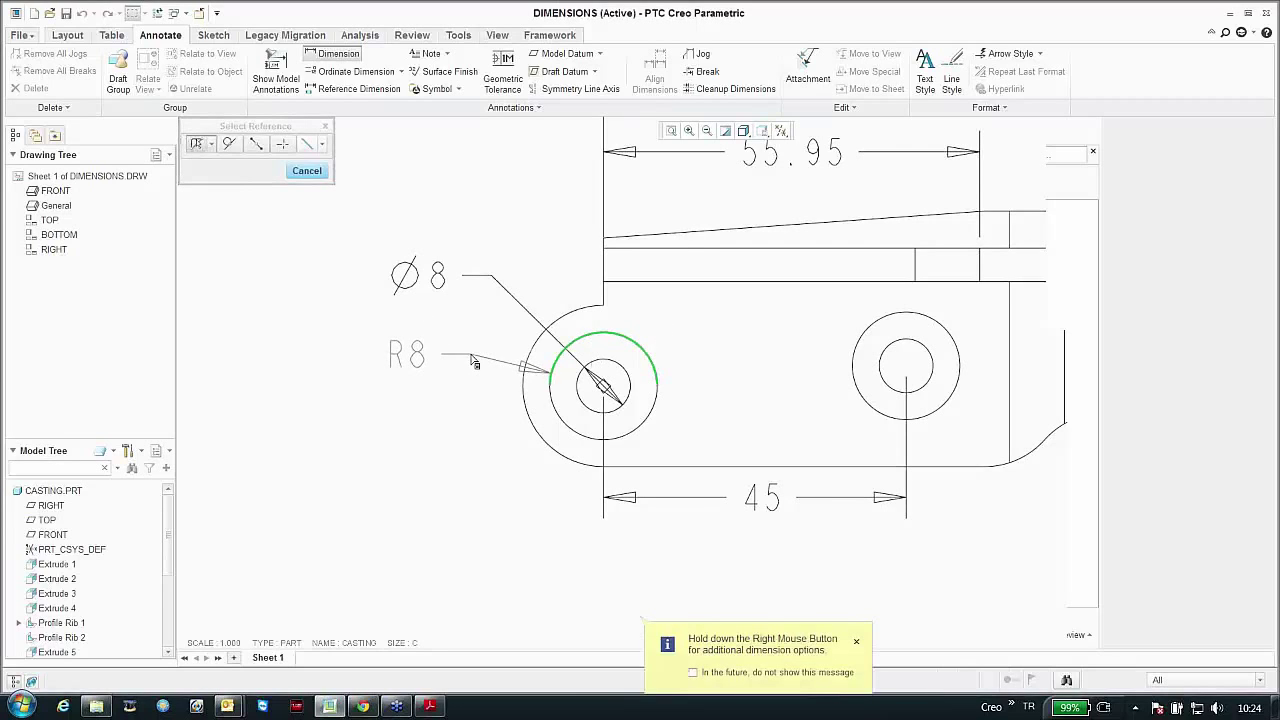
right_click(475, 363)
left_click(508, 362)
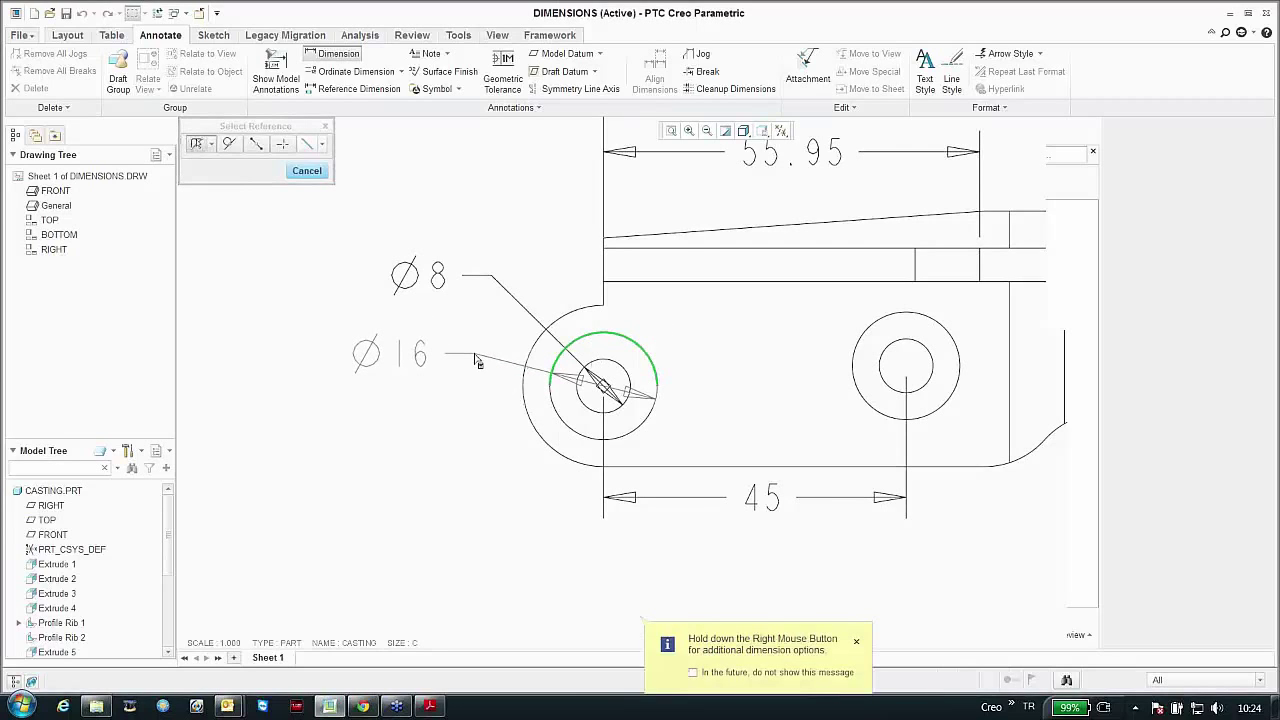
middle_click(478, 362)
Step: Use intersection references to dimension the diagonal between the FRONT view's upper right and upper left base corners, and finish dimensioning
key("ctrl+d")
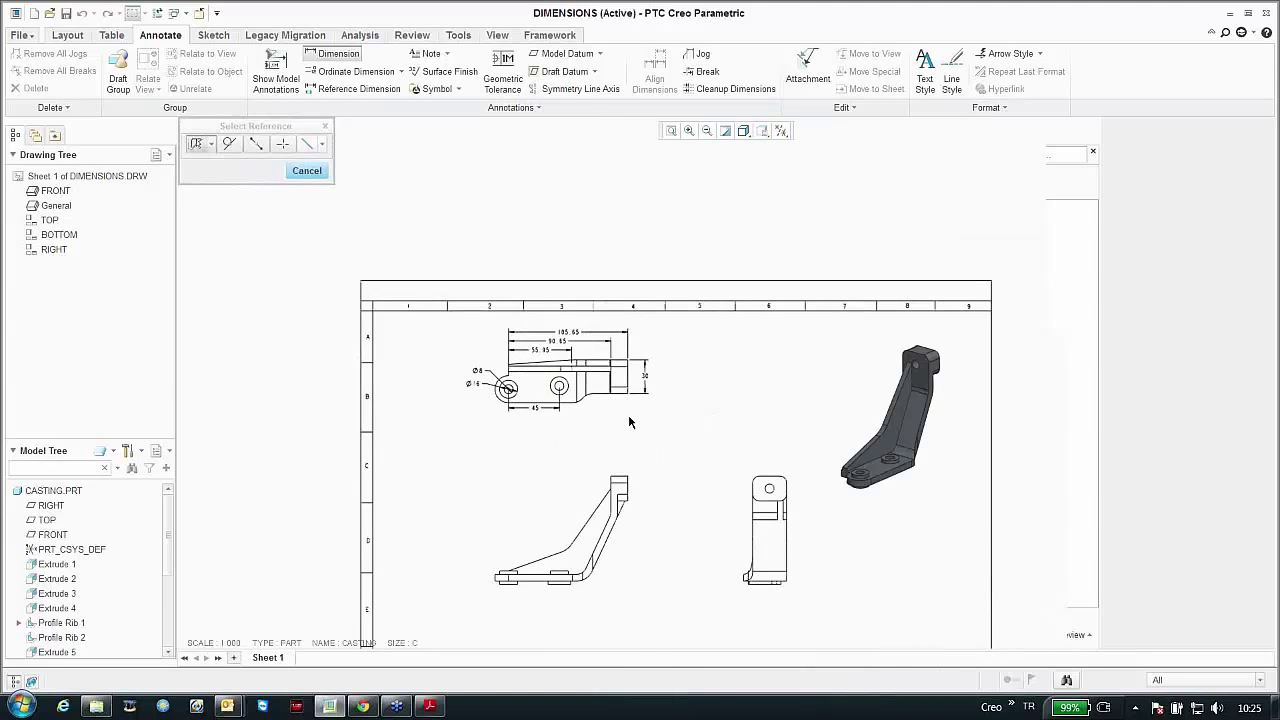
scroll(622, 425, "up", 3)
scroll(617, 403, "down", 5)
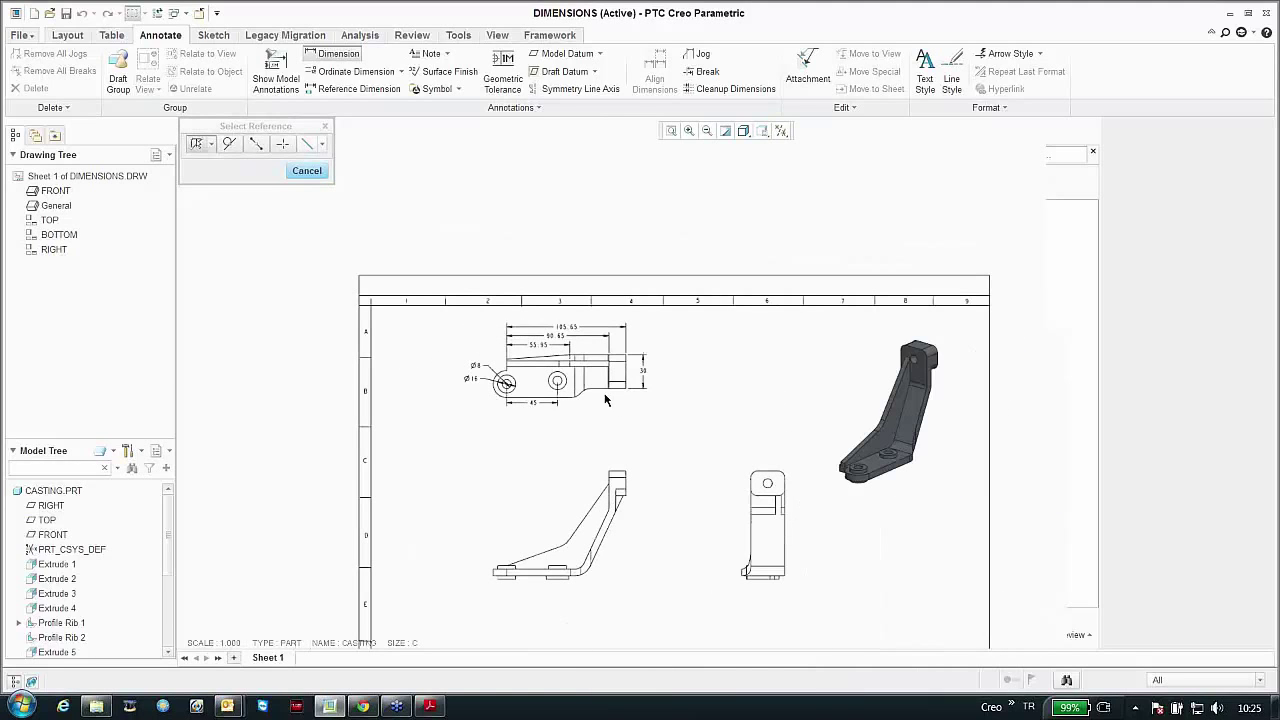
scroll(605, 400, "up", 2)
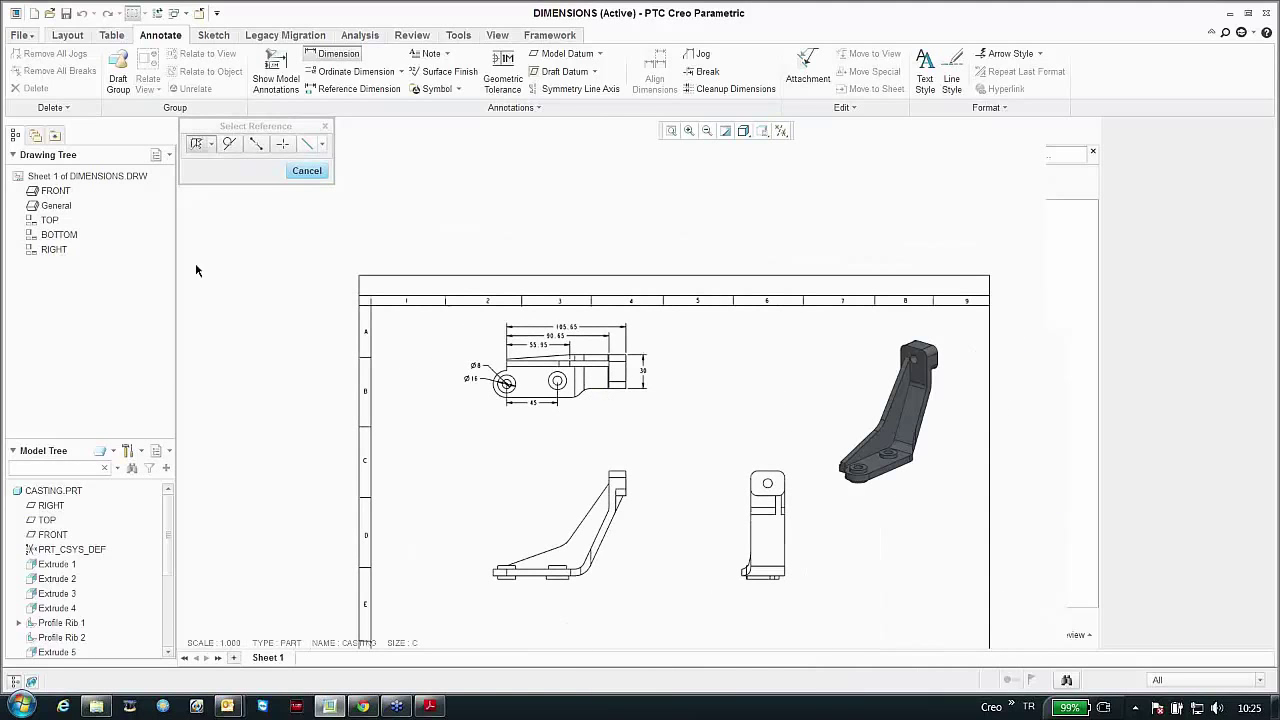
left_click(283, 145)
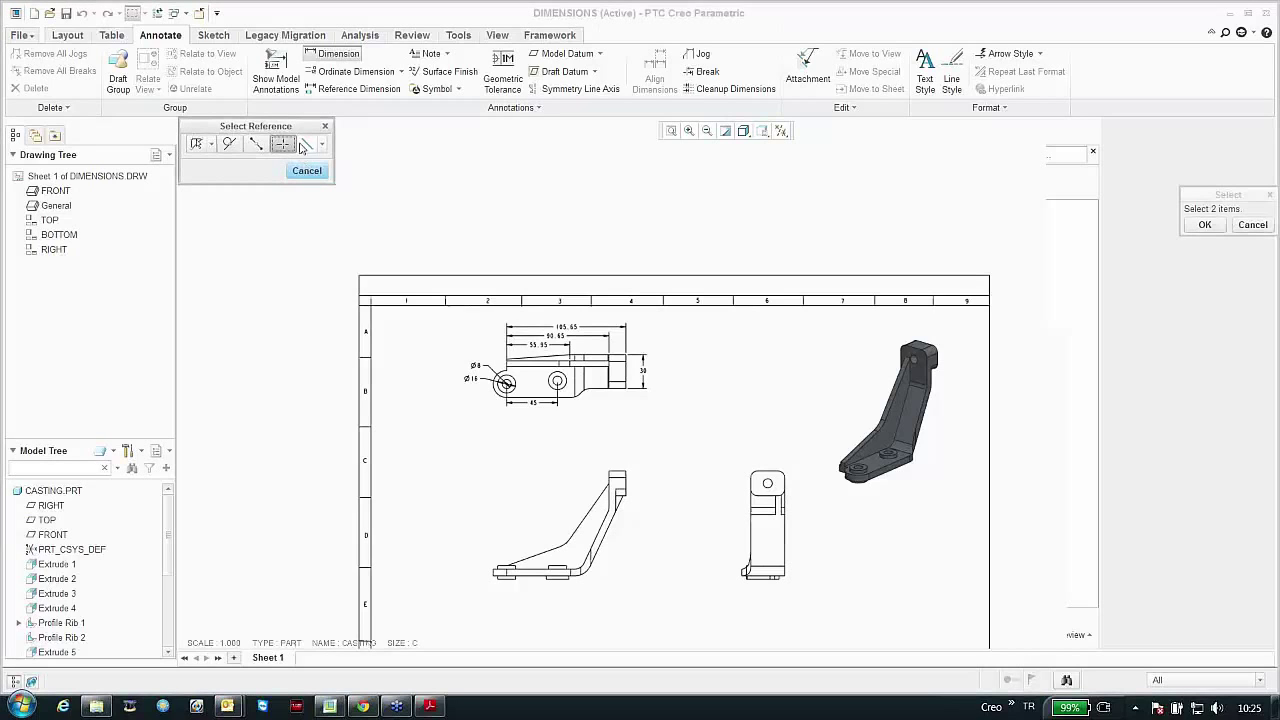
scroll(610, 487, "up", 5)
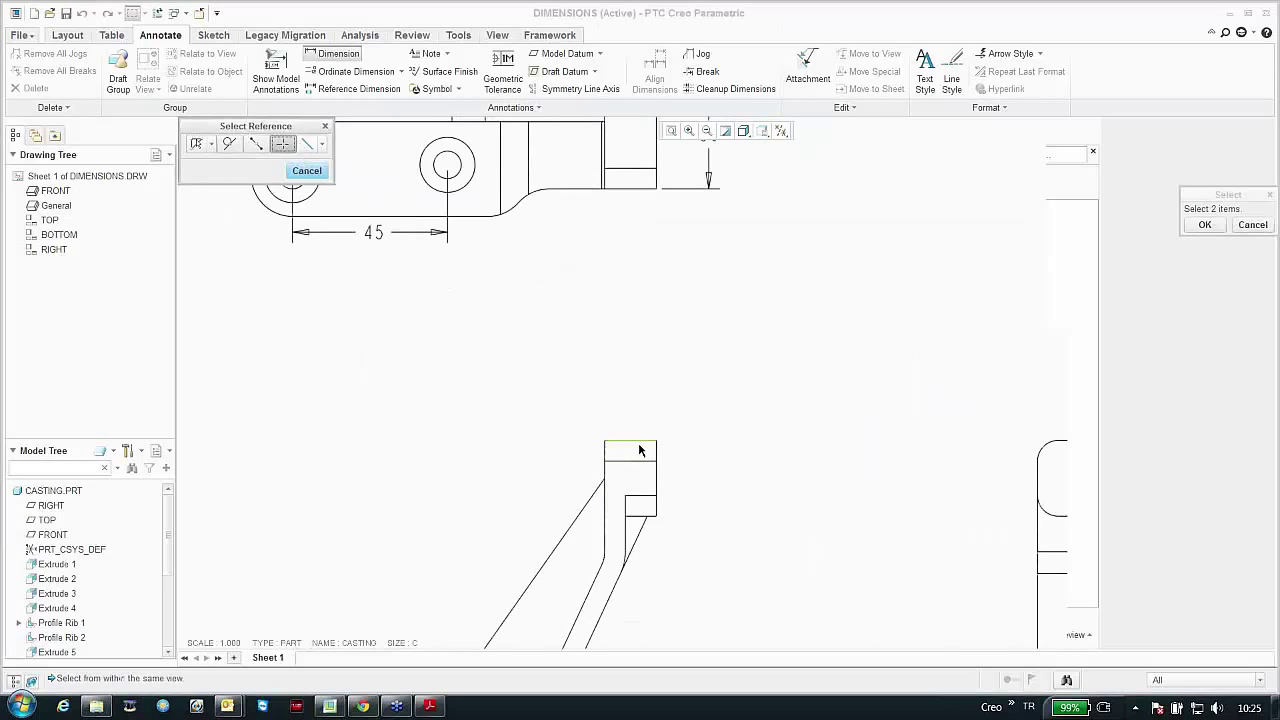
left_click(640, 450)
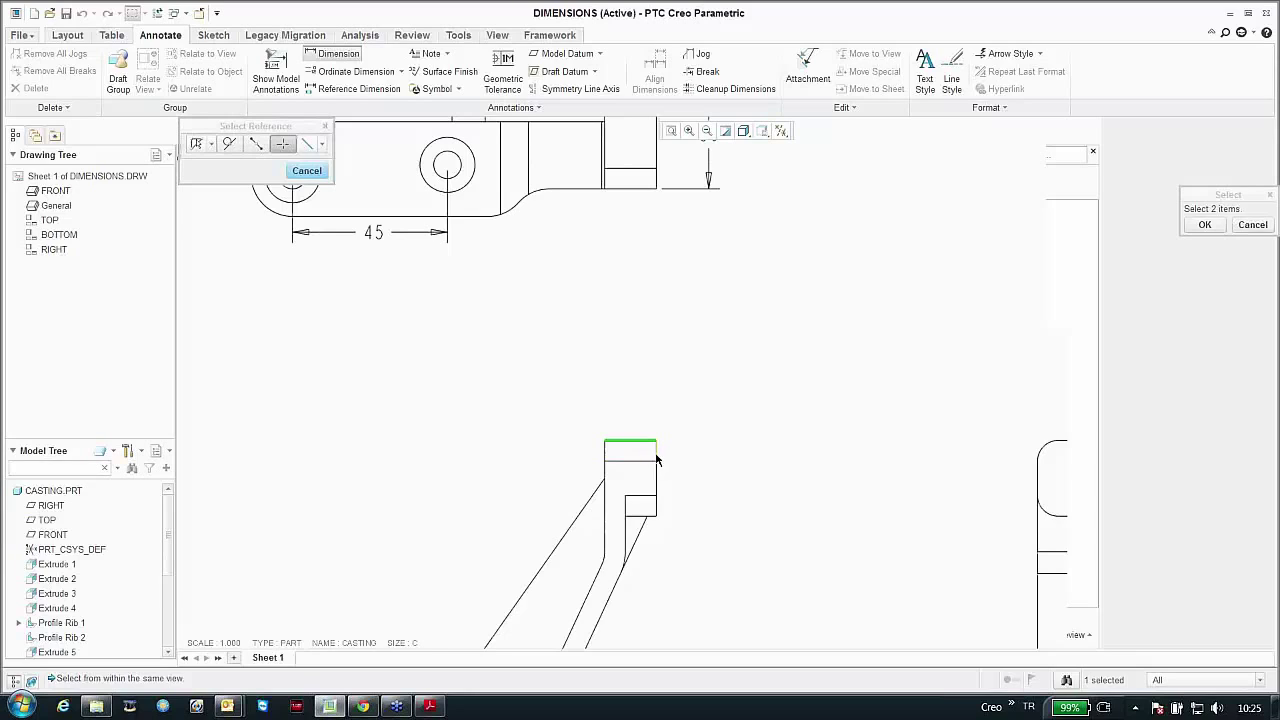
scroll(577, 523, "up", 5)
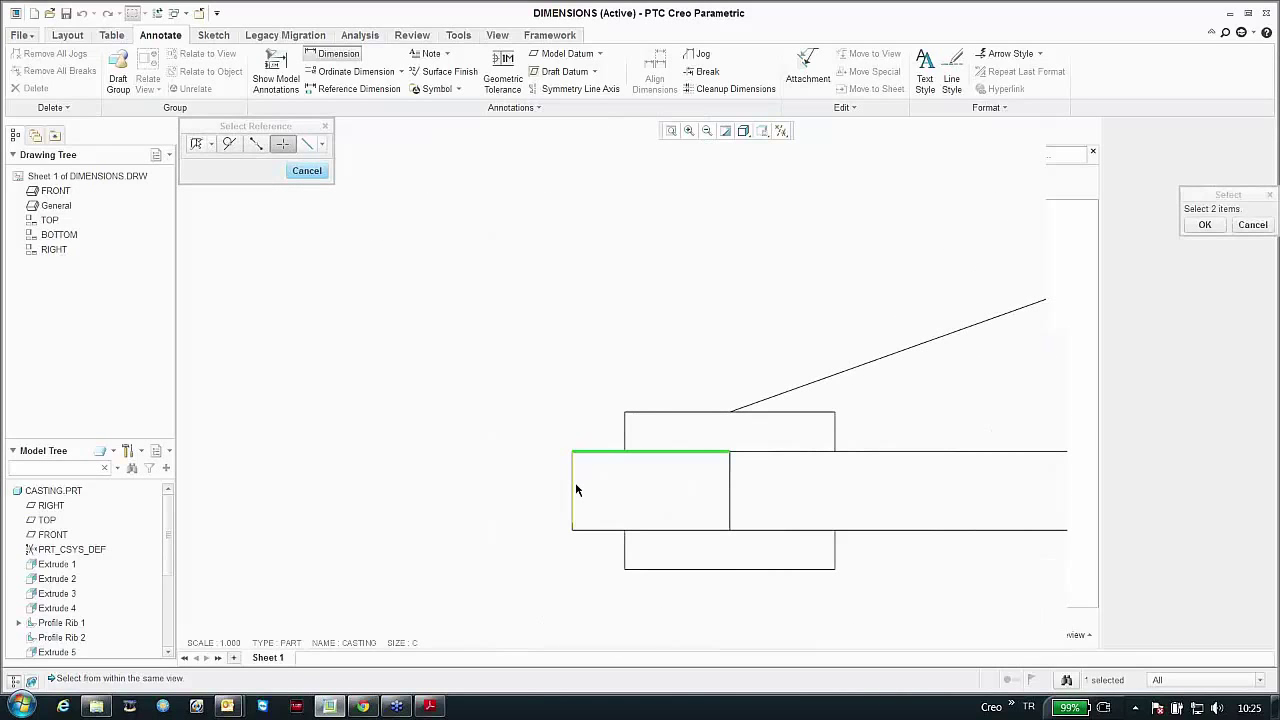
left_click(575, 489, "ctrl")
scroll(575, 489, "down", 5)
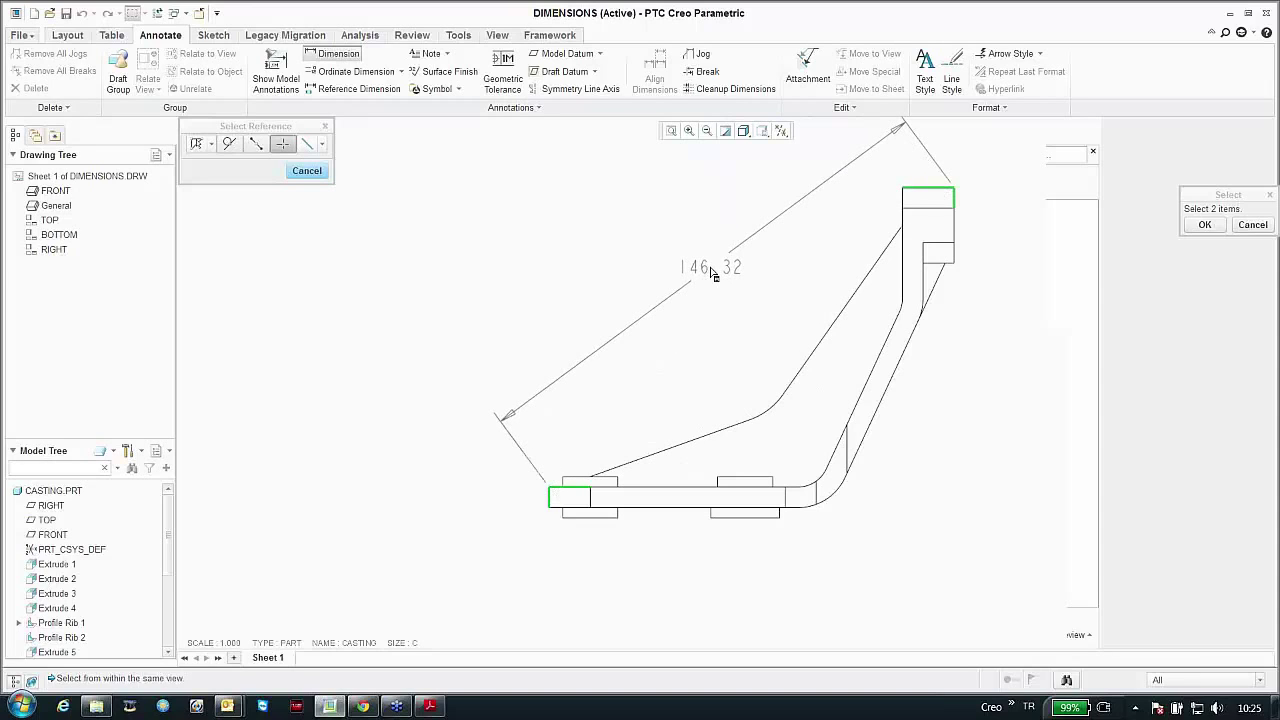
middle_click(713, 274)
scroll(573, 280, "up", 1)
scroll(655, 355, "down", 2)
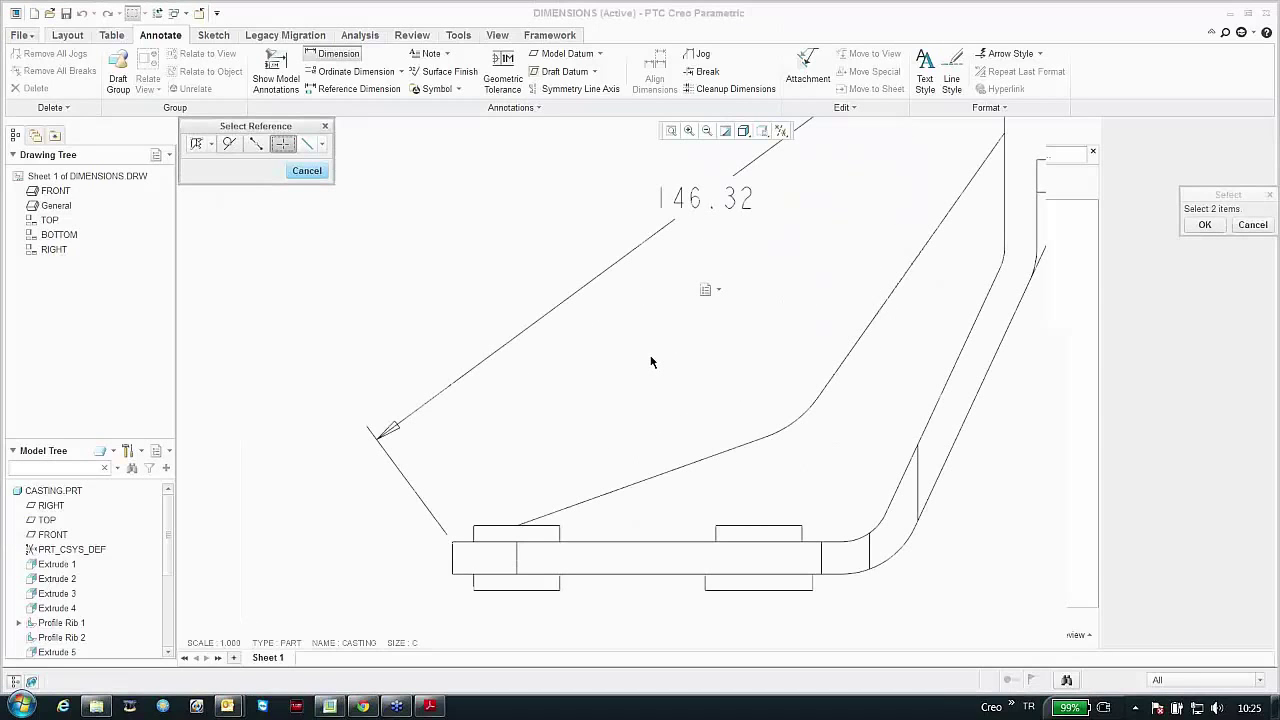
scroll(649, 358, "up", 3)
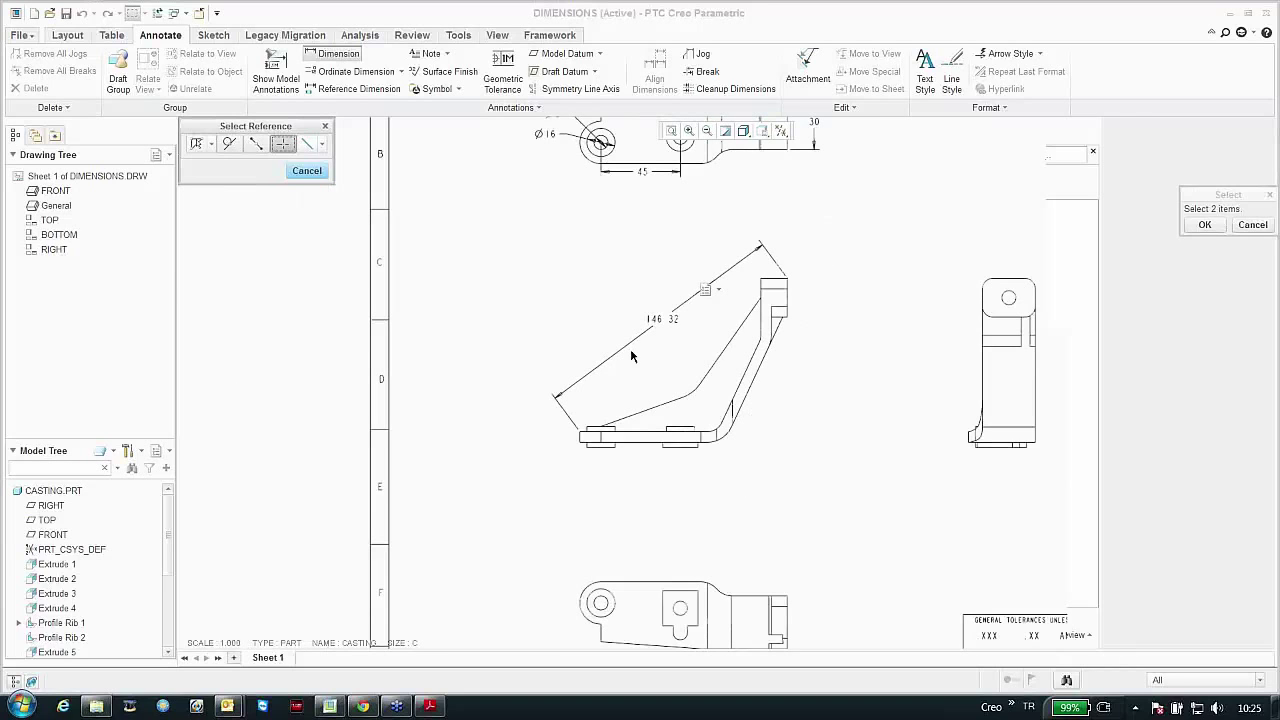
middle_click(805, 423)
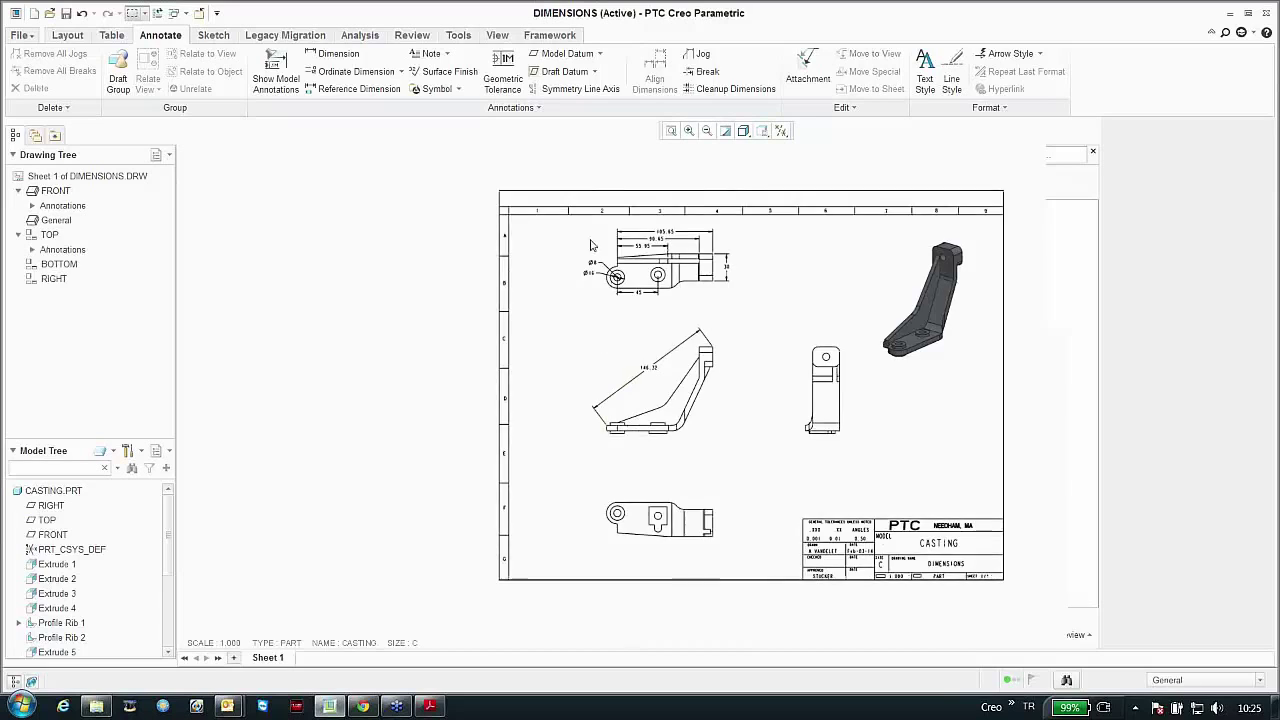
Step: Set the arrow style of all dimensions in the TOP and FRONT views to Double Arrow
scroll(590, 245, "down", 1)
mouse_move(560, 220)
left_mouse_down()
mouse_move(712, 244)
mouse_move(788, 420)
mouse_move(784, 457)
mouse_move(799, 464)
left_mouse_up()
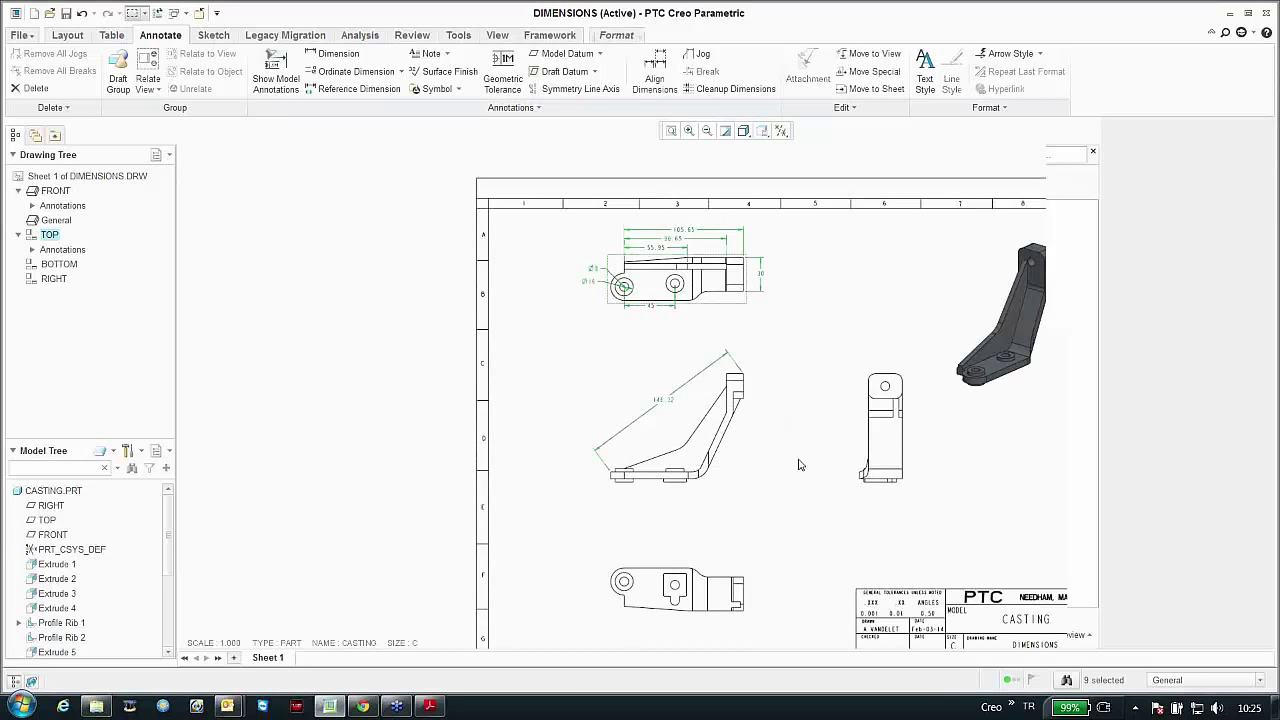
left_click(1038, 54)
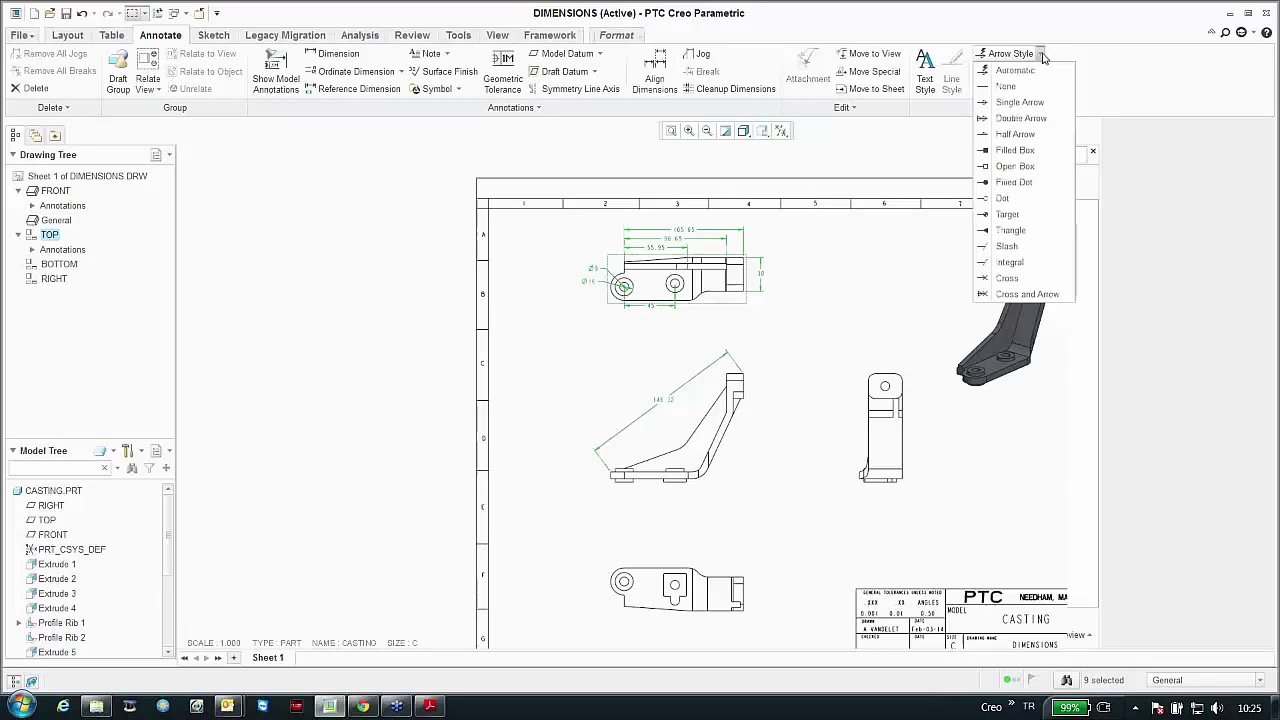
left_click(1020, 118)
scroll(775, 281, "up", 5)
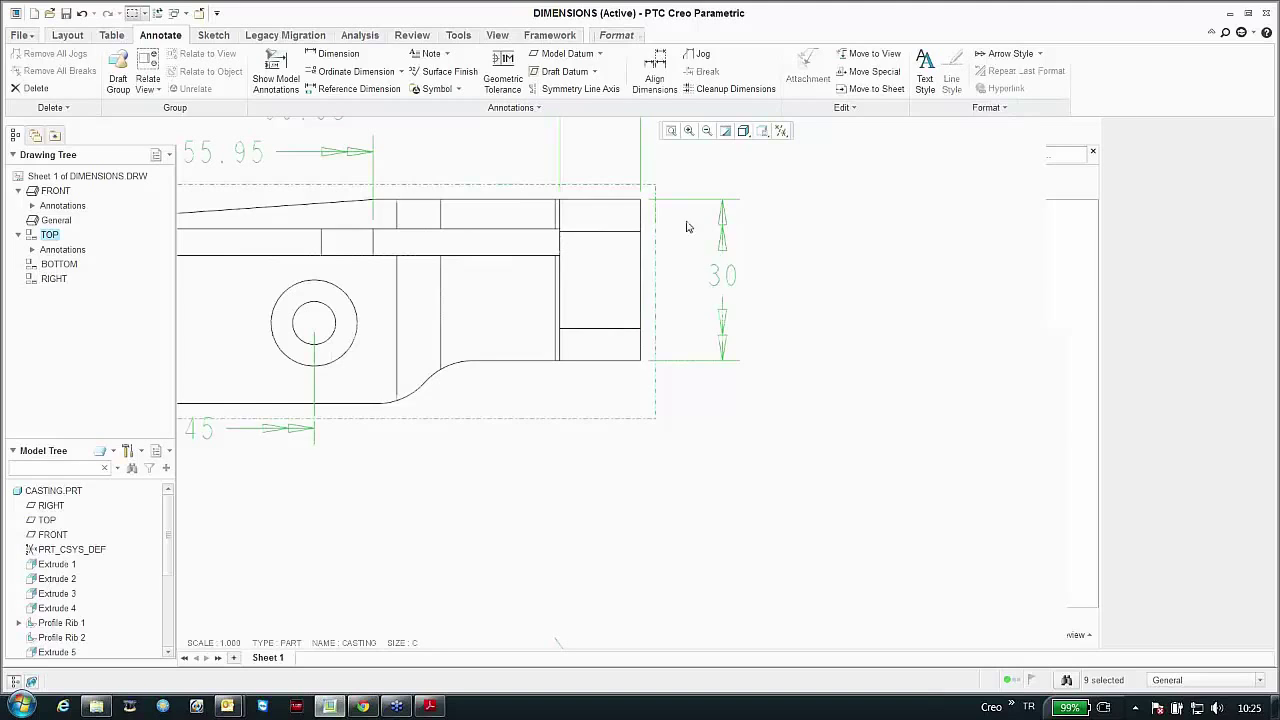
scroll(807, 290, "down", 4)
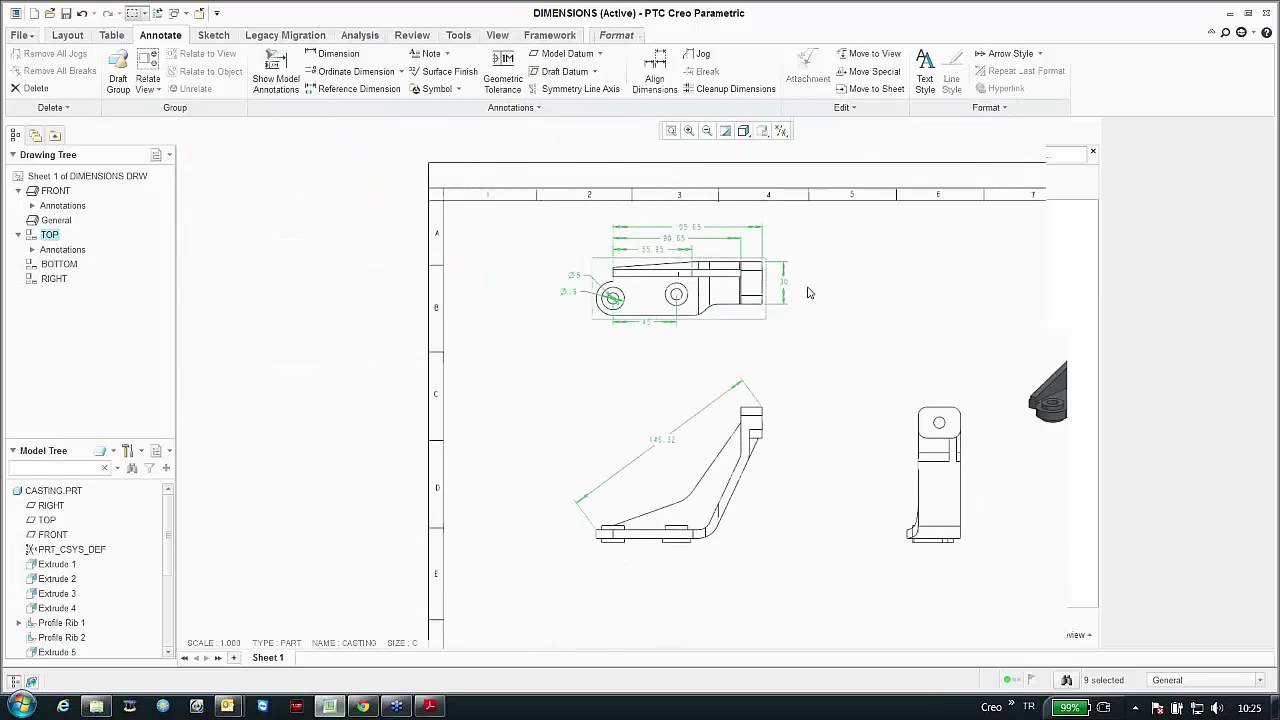
Step: Return the arrow style of the selected TOP and FRONT view dimensions to Automatic and deselect them
left_click(1040, 53)
left_click(1015, 72)
left_click(856, 296)
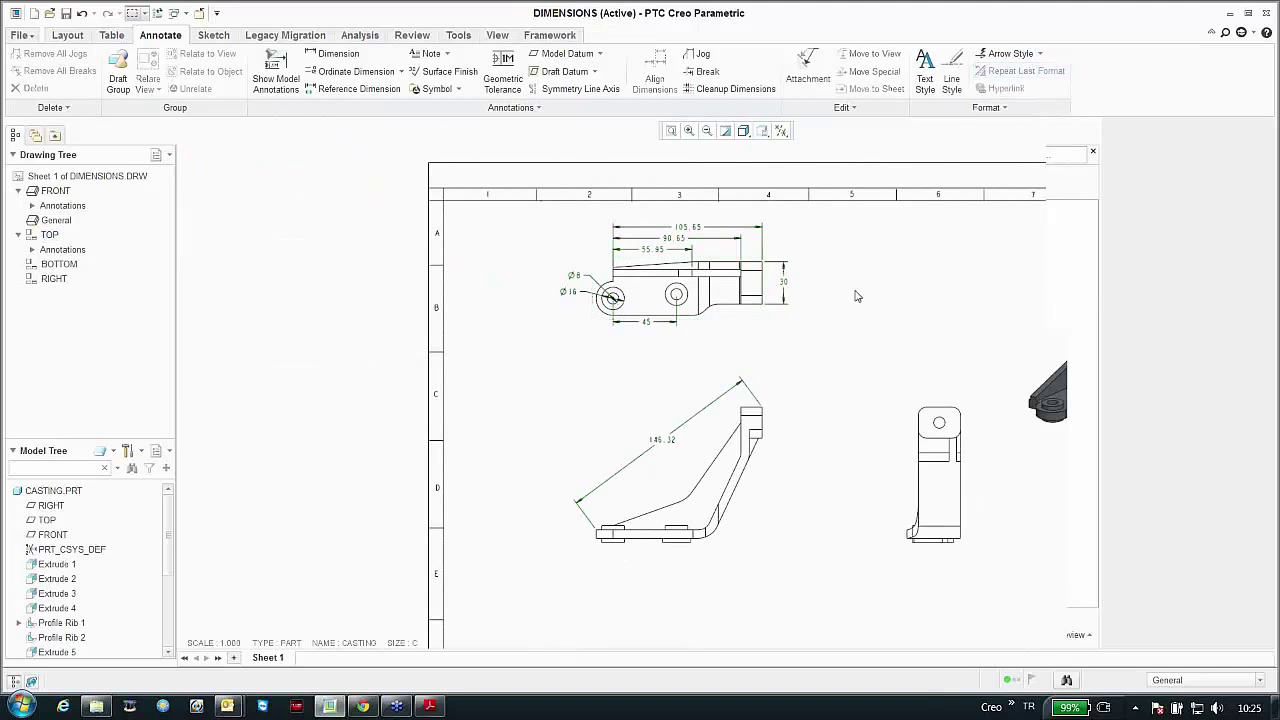
Step: Close the dimensions drawing and erase all objects that are not displayed from the session
scroll(665, 286, "down", 3)
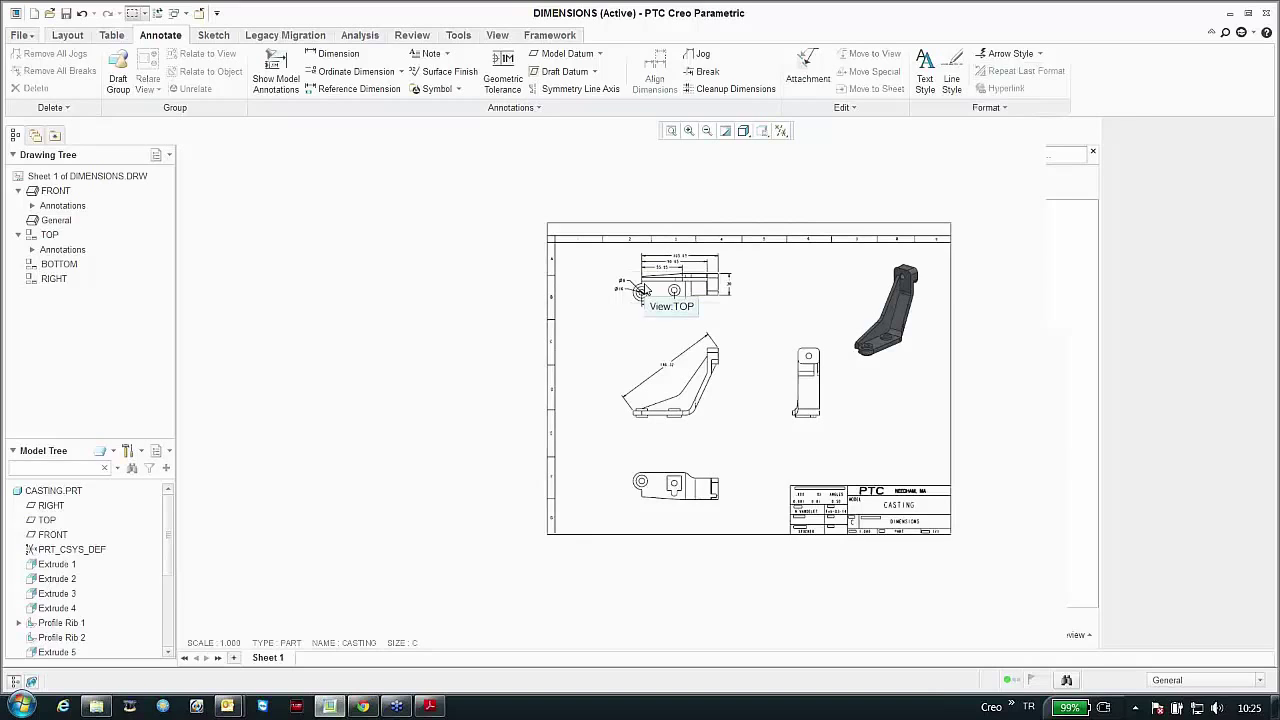
left_click(197, 17)
left_click(193, 75)
key("Return")
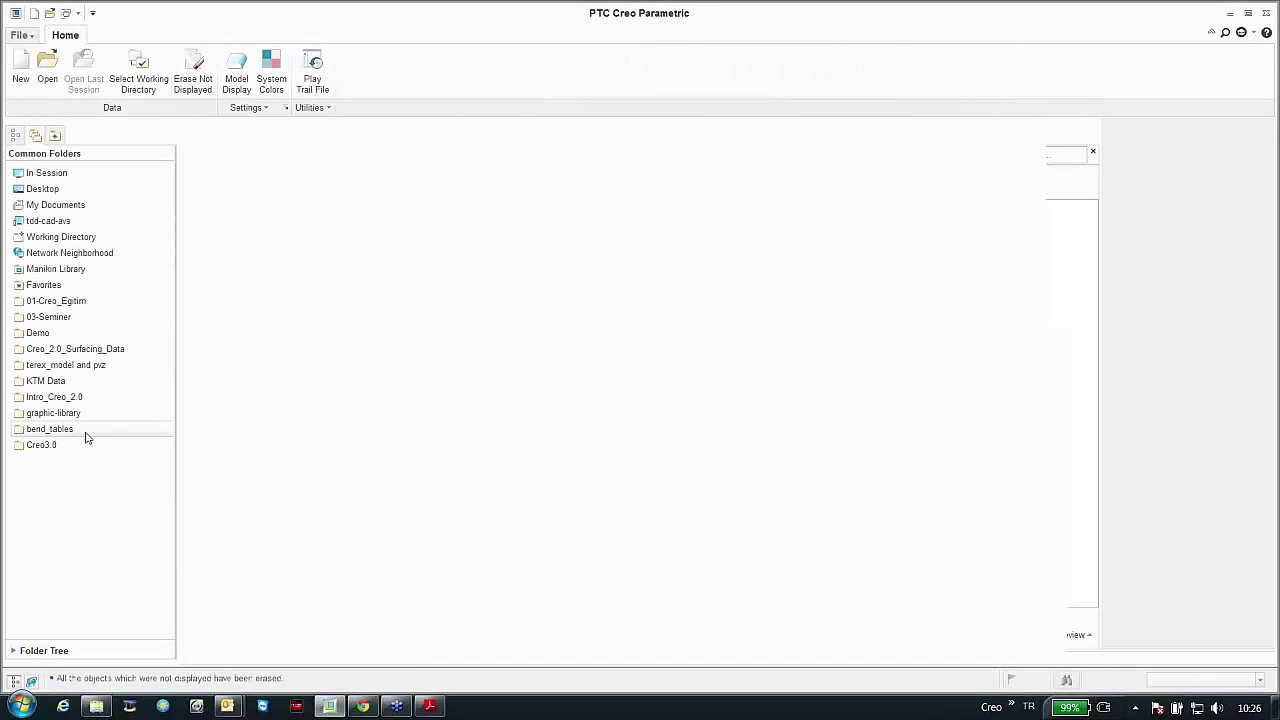
Step: Open notes.drw from the Drawing_Notes folder inside Creo3.0's 04-Enhancements folder
left_click(60, 444)
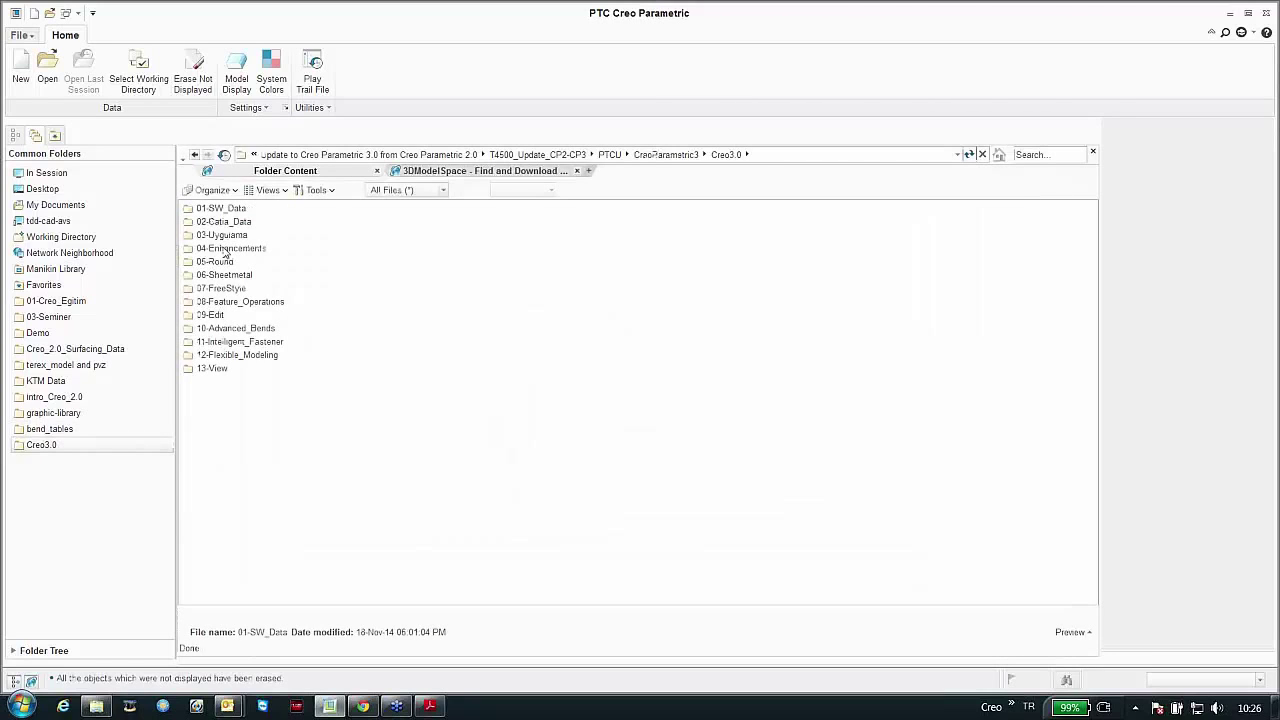
double_click(228, 248)
double_click(214, 234)
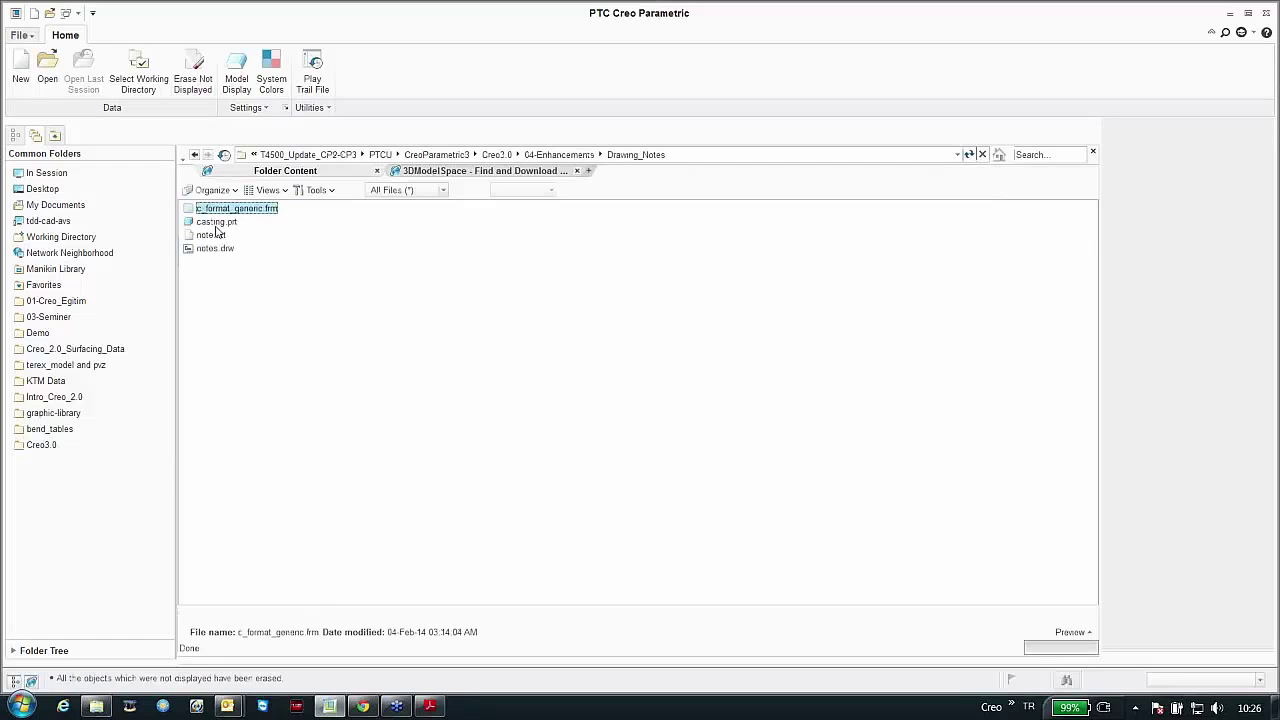
double_click(212, 249)
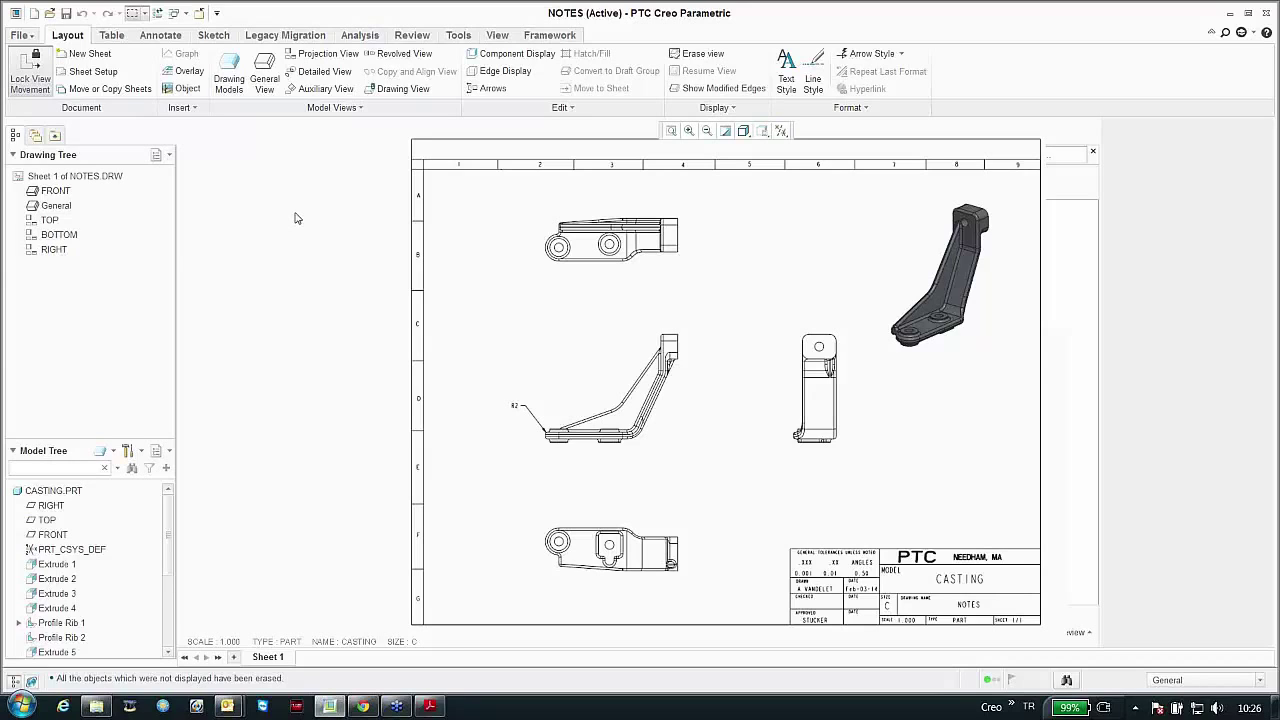
Step: Start an unattached note beside the TOP view, using win_font with a text height of 0.3
left_click(159, 34)
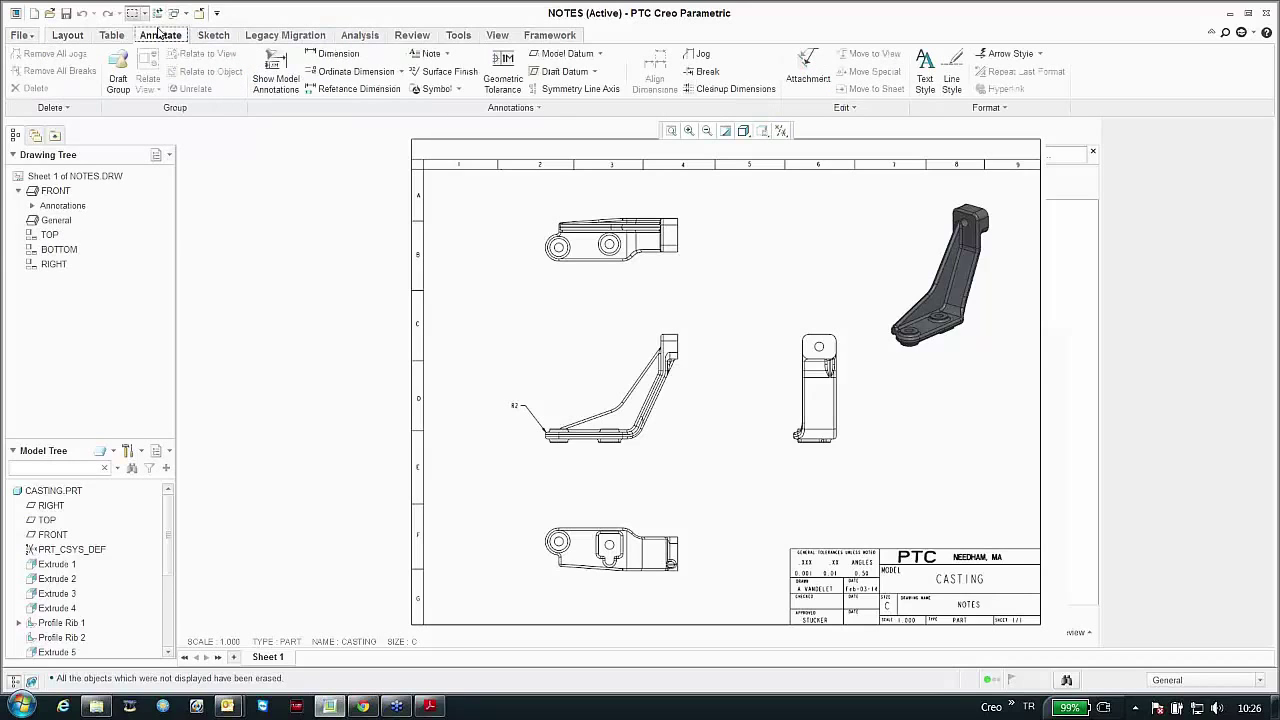
left_click(447, 54)
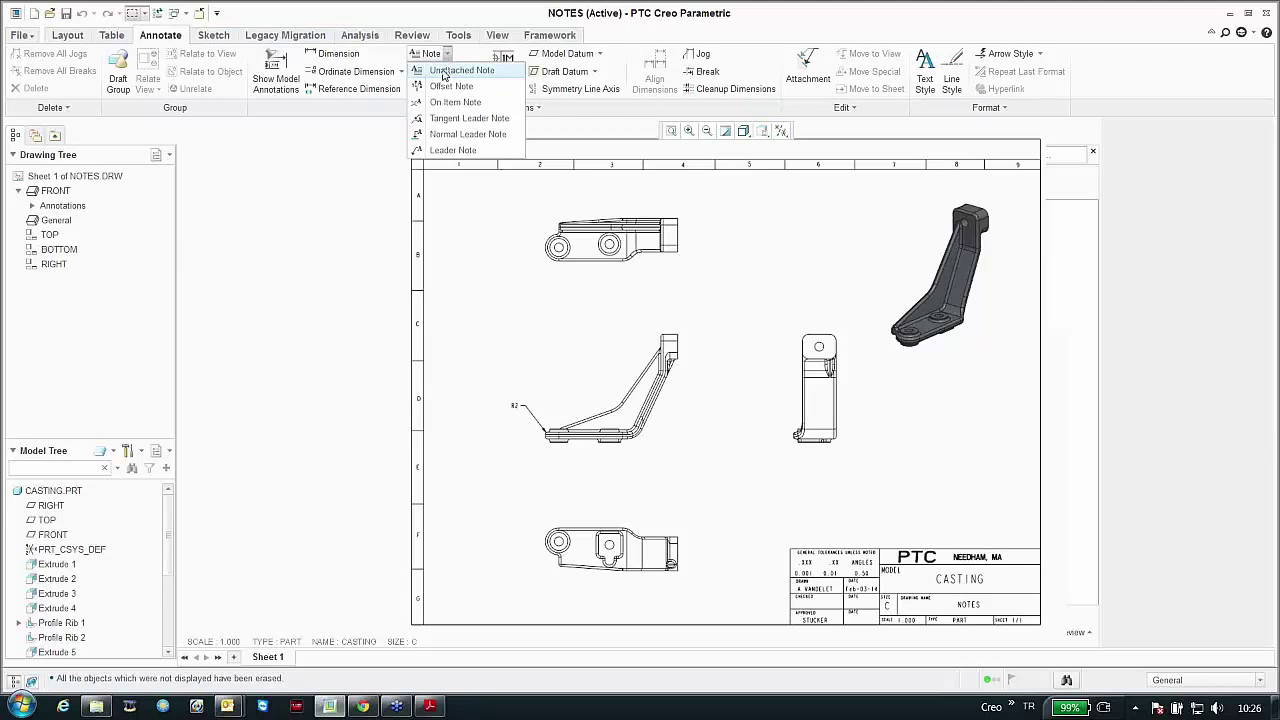
left_click(455, 70)
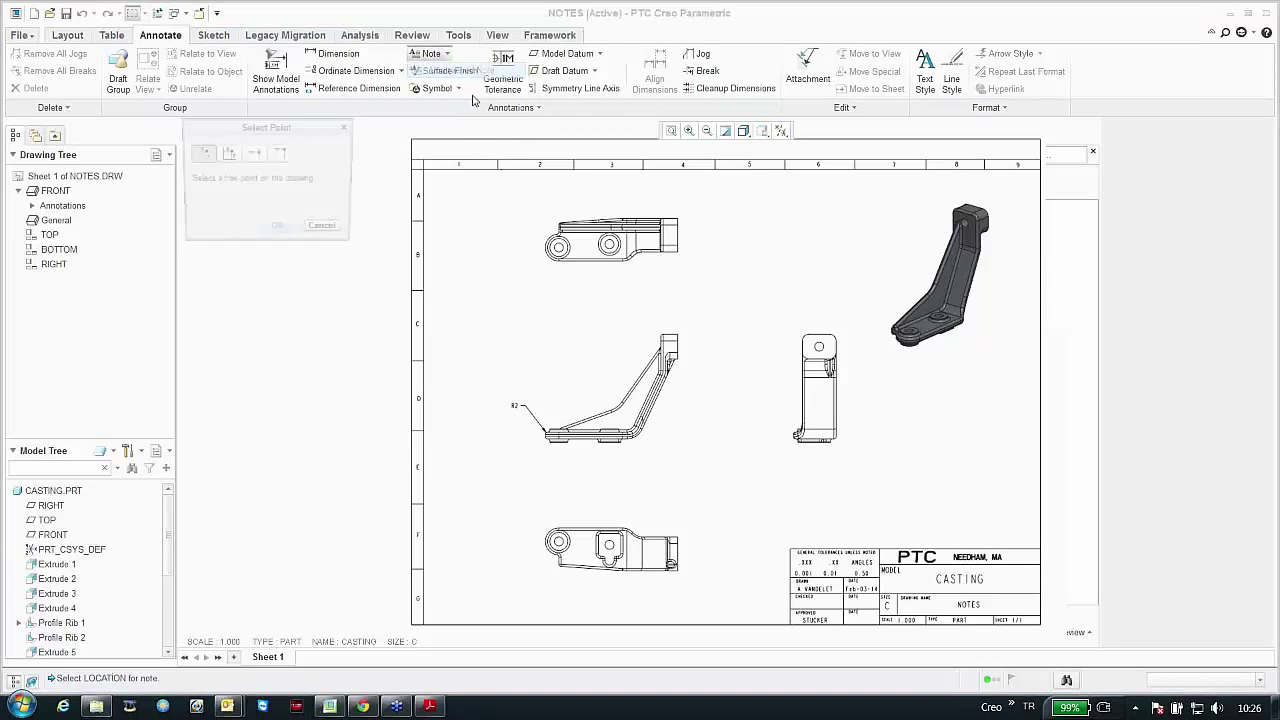
left_click(727, 225)
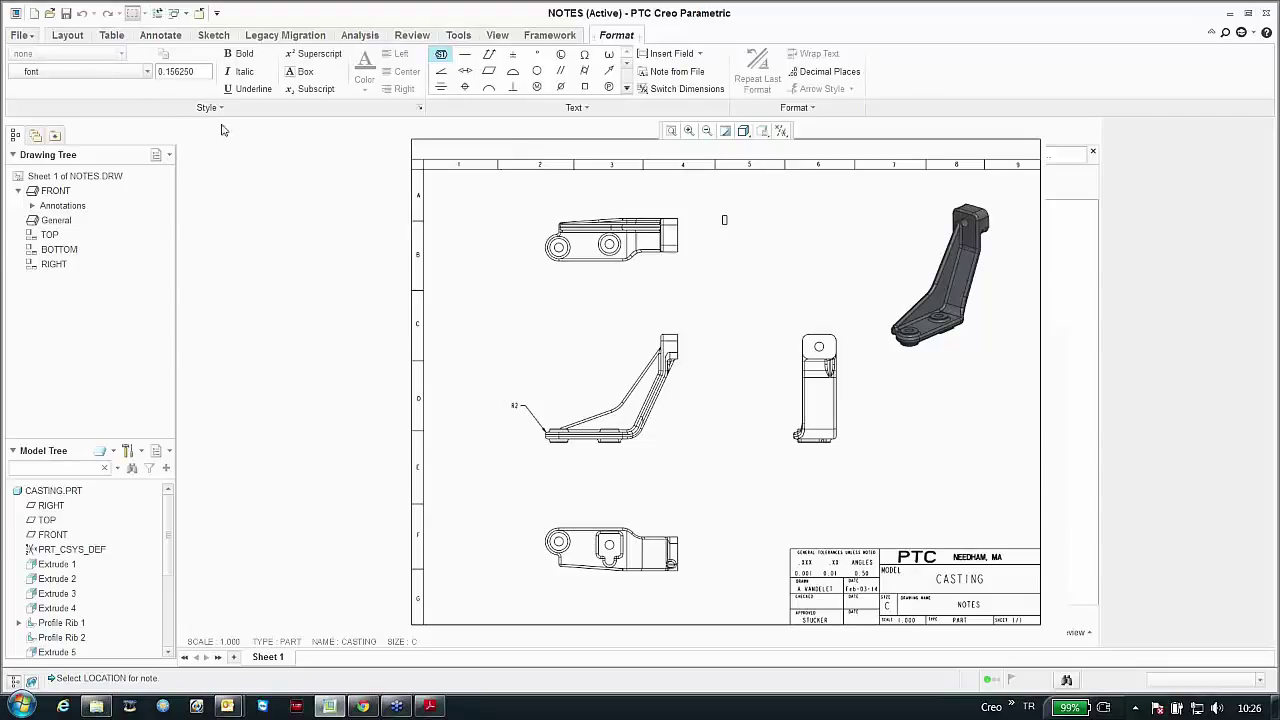
left_click(146, 75)
left_click(70, 192)
double_click(184, 72)
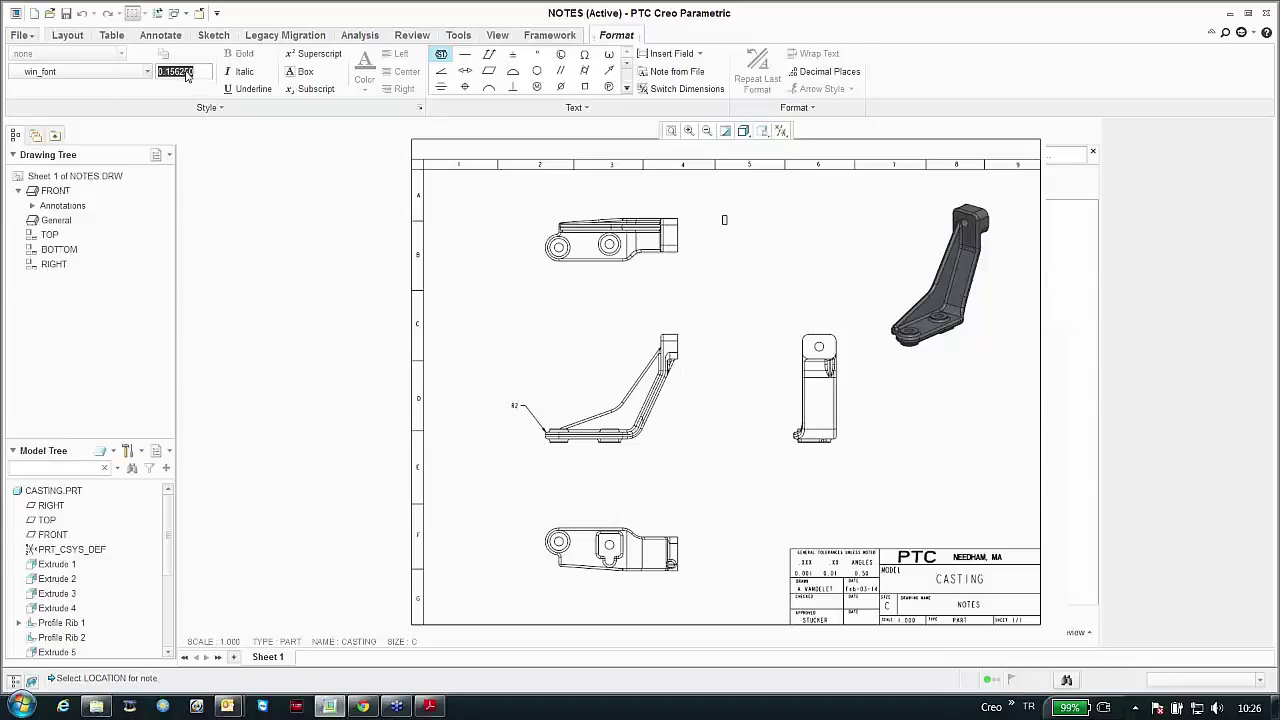
type("0.3")
key("Return")
Step: Enter "dsdasdsda" followed by the diameter, square and parallelism symbols as the note text, and finish the note
type("dsdasdsda")
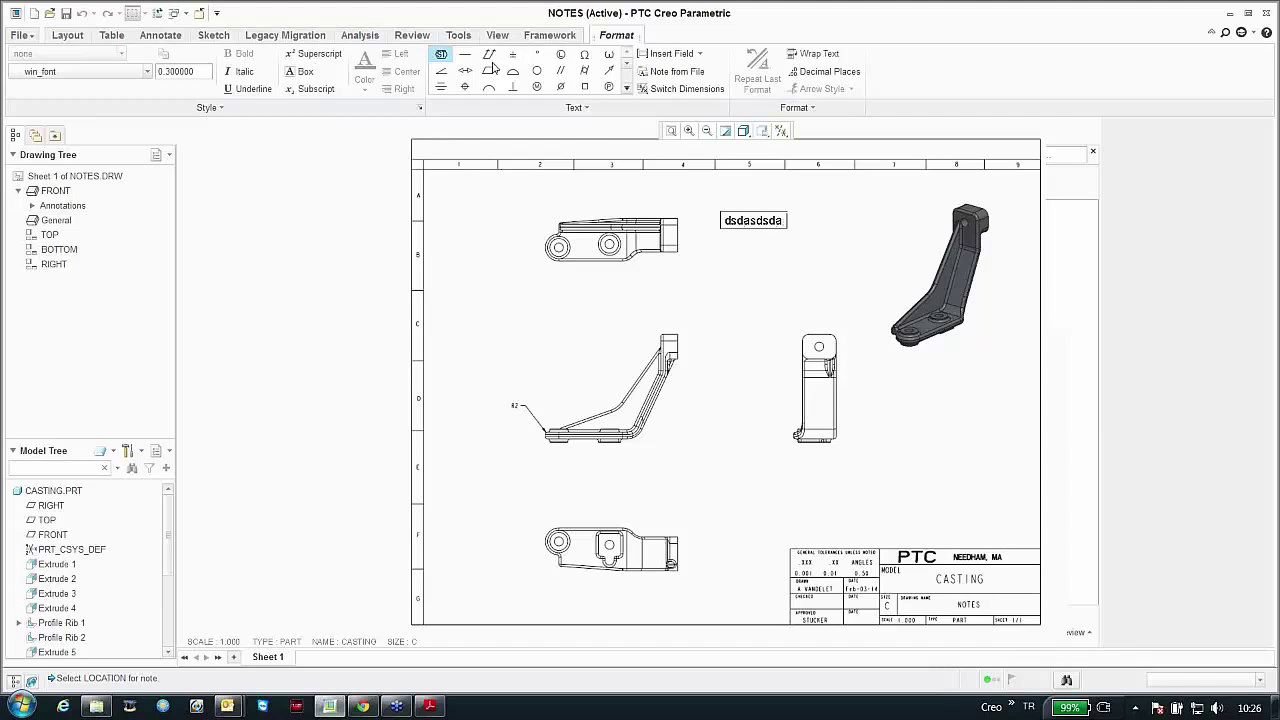
left_click(560, 87)
left_click(584, 87)
left_click(560, 71)
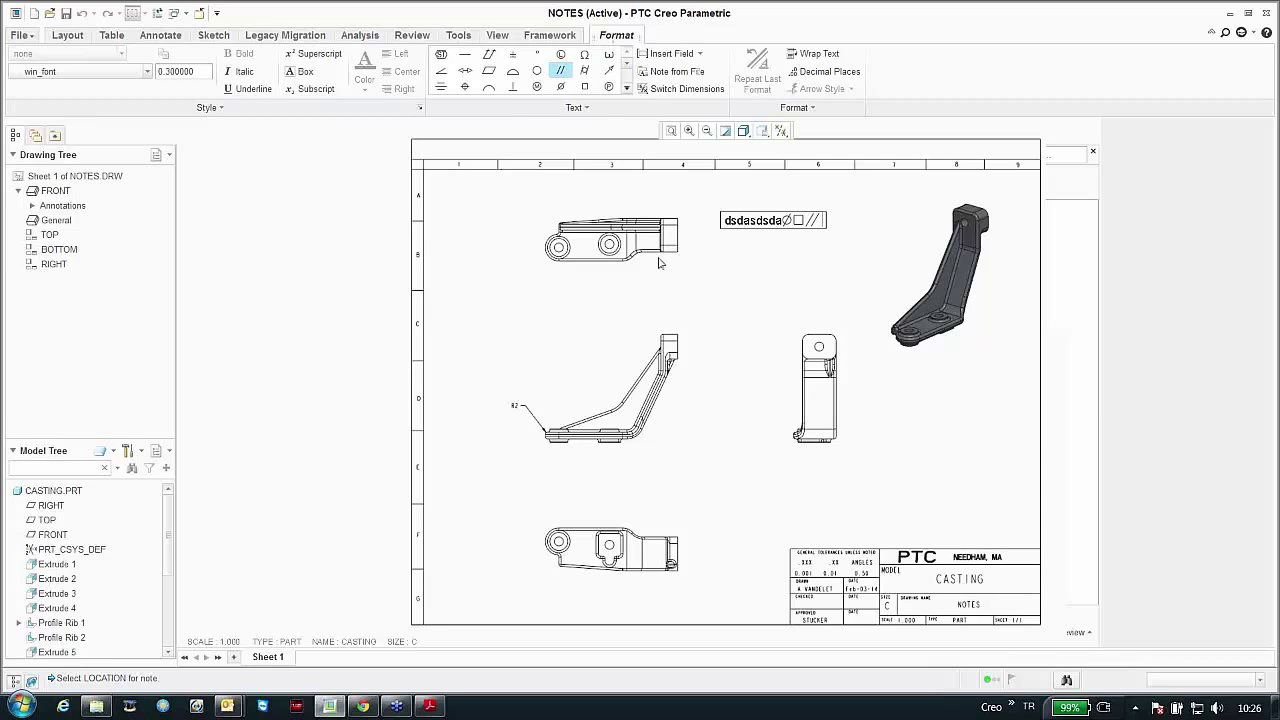
left_click(828, 279)
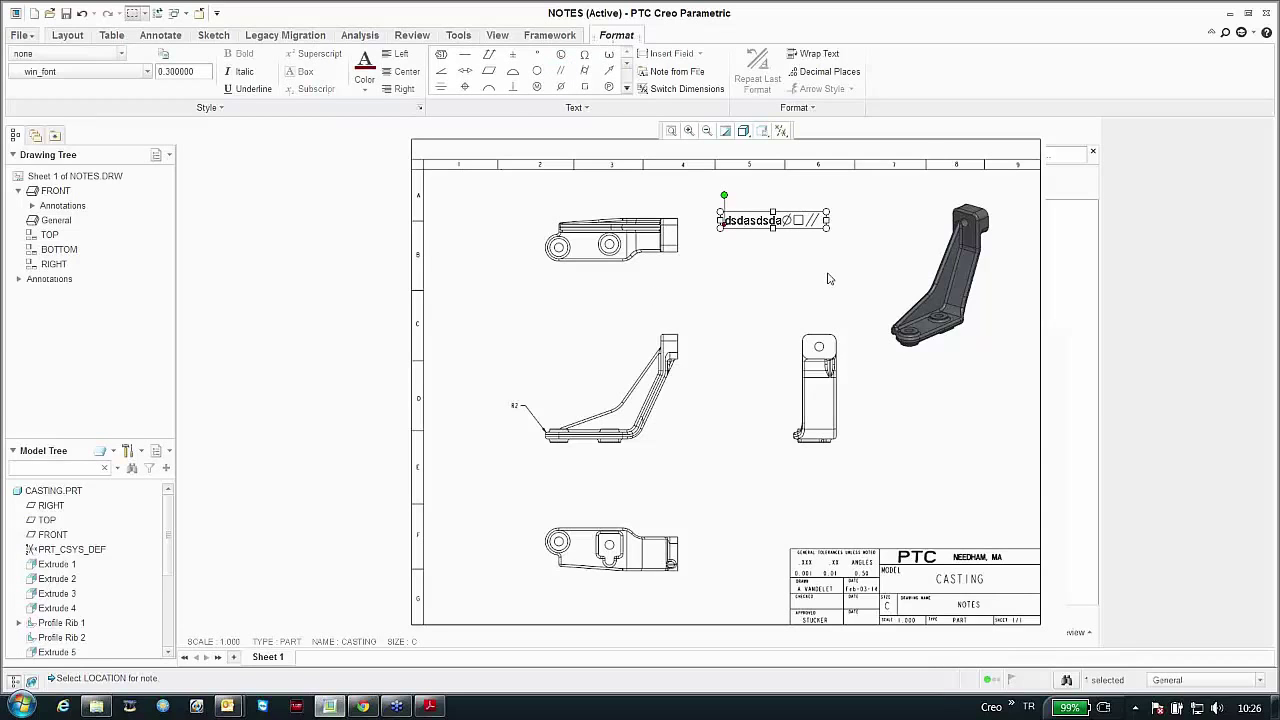
left_click(835, 282)
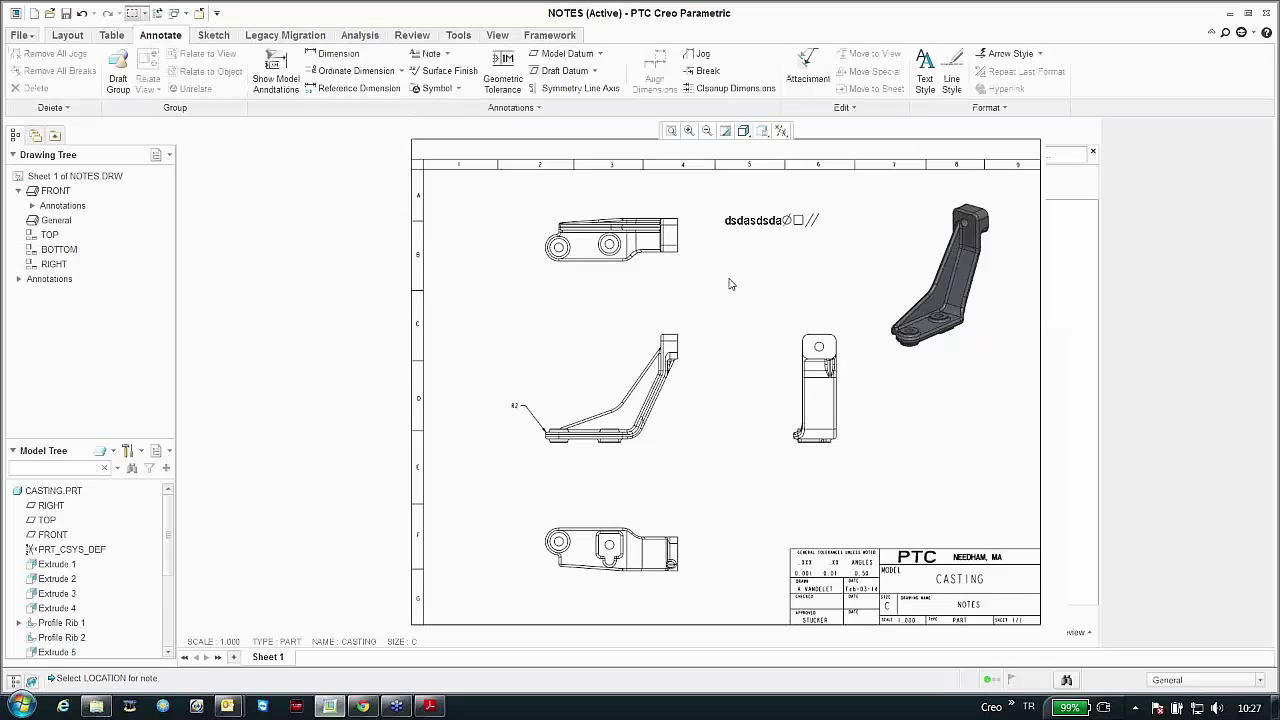
Step: Attach a leader note to the outer vertical edge of the RIGHT view, placing its text beside the view
left_click(440, 56)
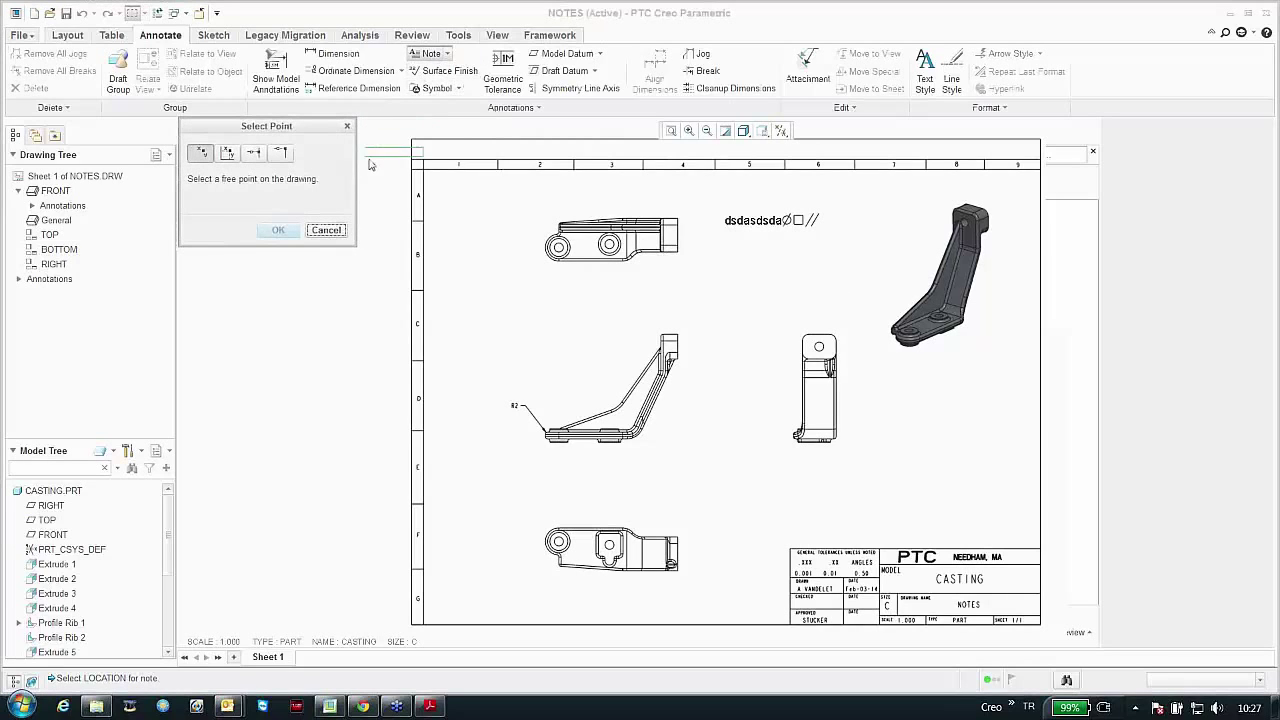
left_click(326, 231)
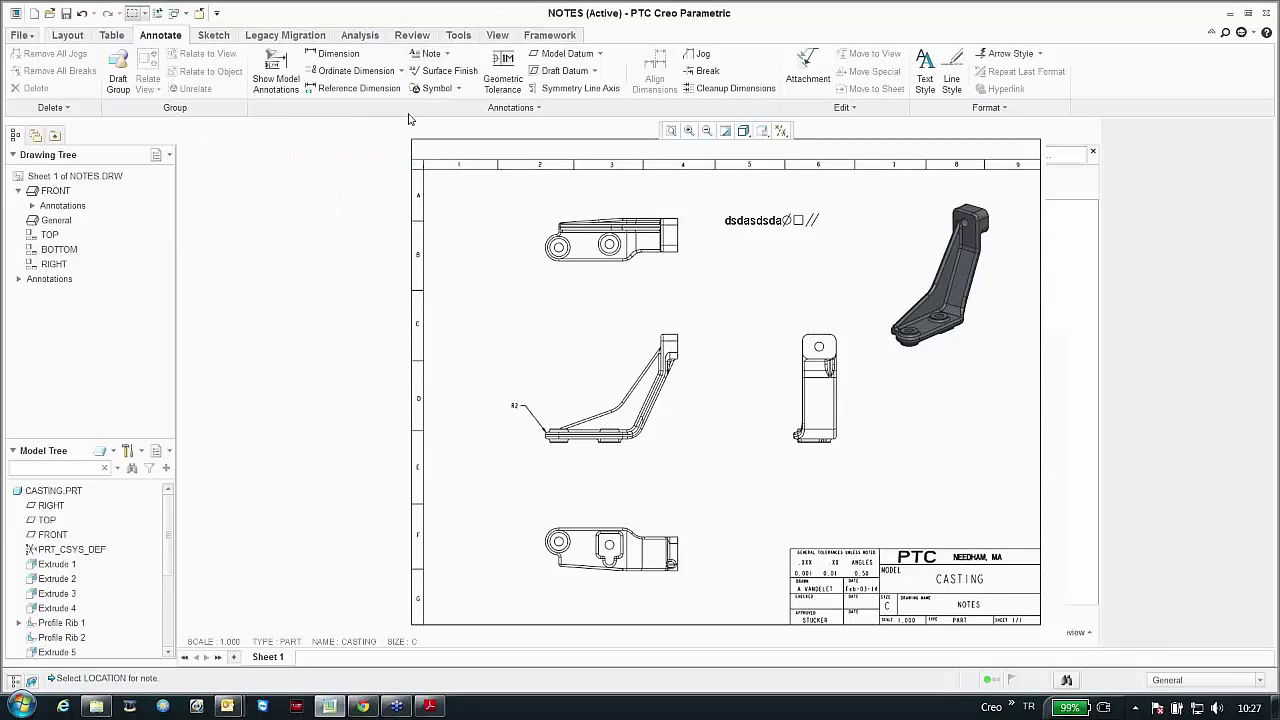
left_click(447, 54)
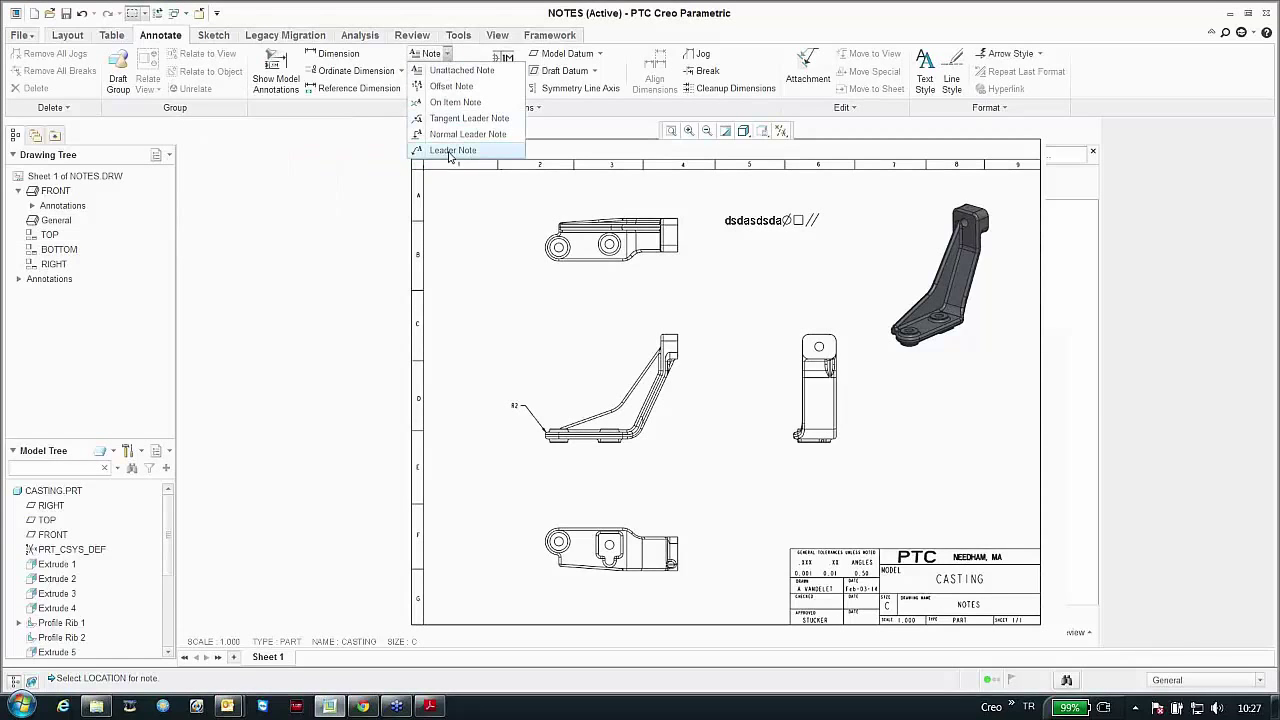
left_click(452, 150)
scroll(844, 402, "up", 5)
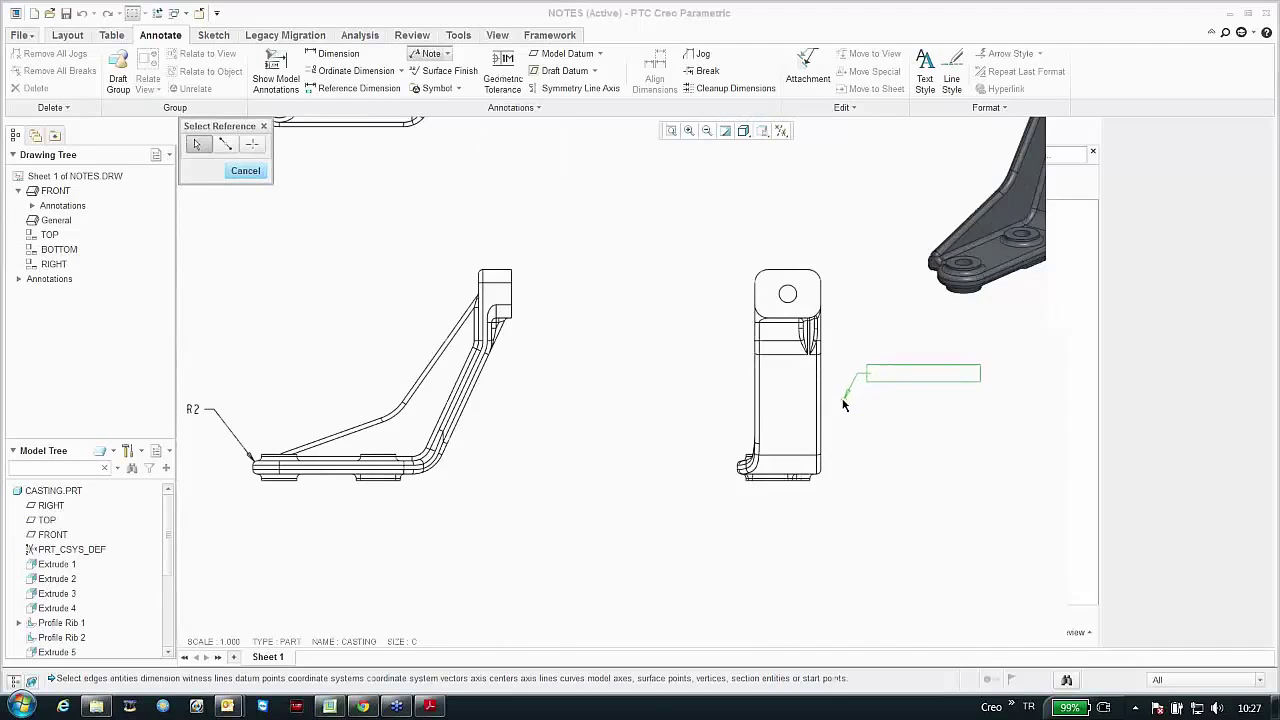
scroll(844, 402, "up", 3)
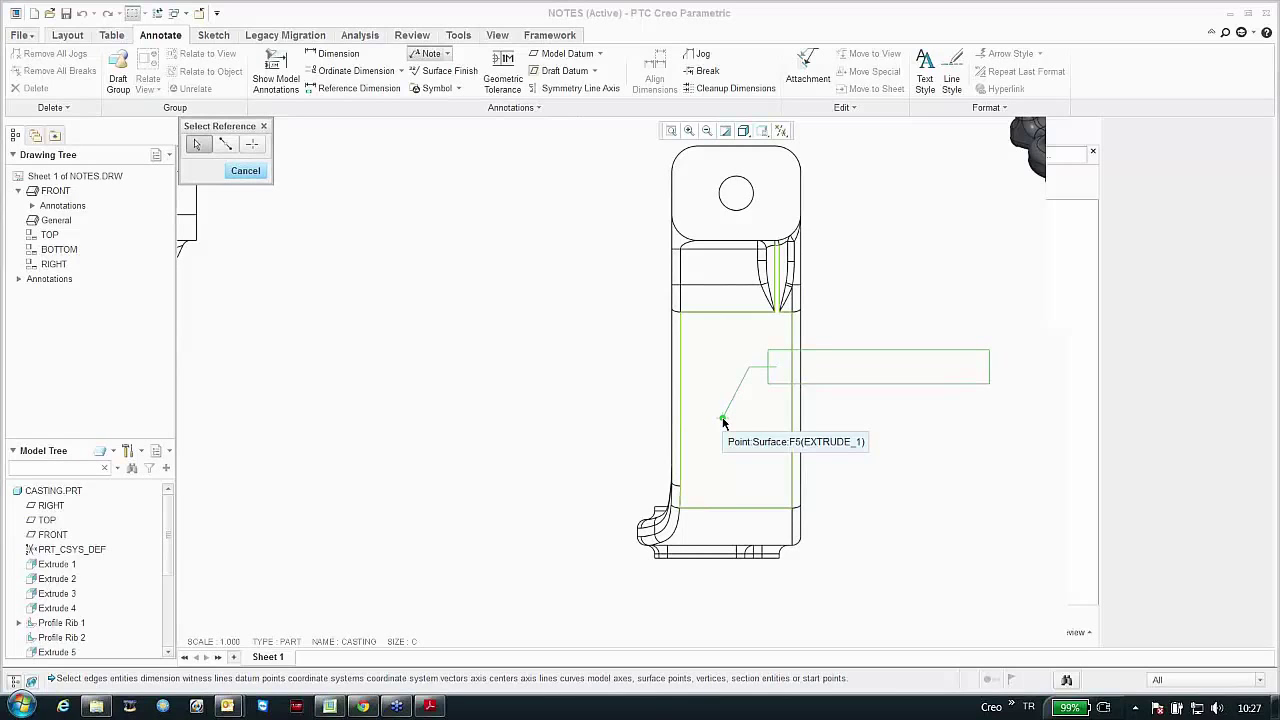
left_click(802, 382)
scroll(760, 385, "down", 2)
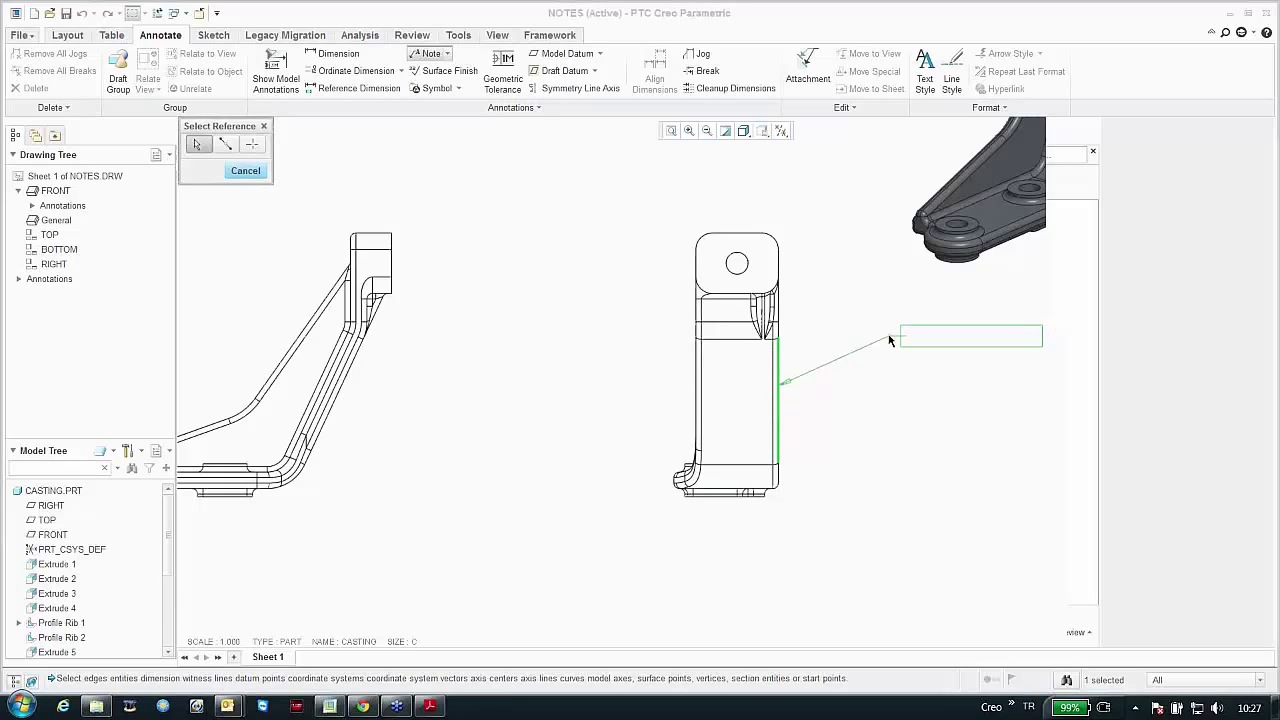
middle_click(902, 332)
scroll(710, 362, "down", 3)
scroll(842, 352, "up", 3)
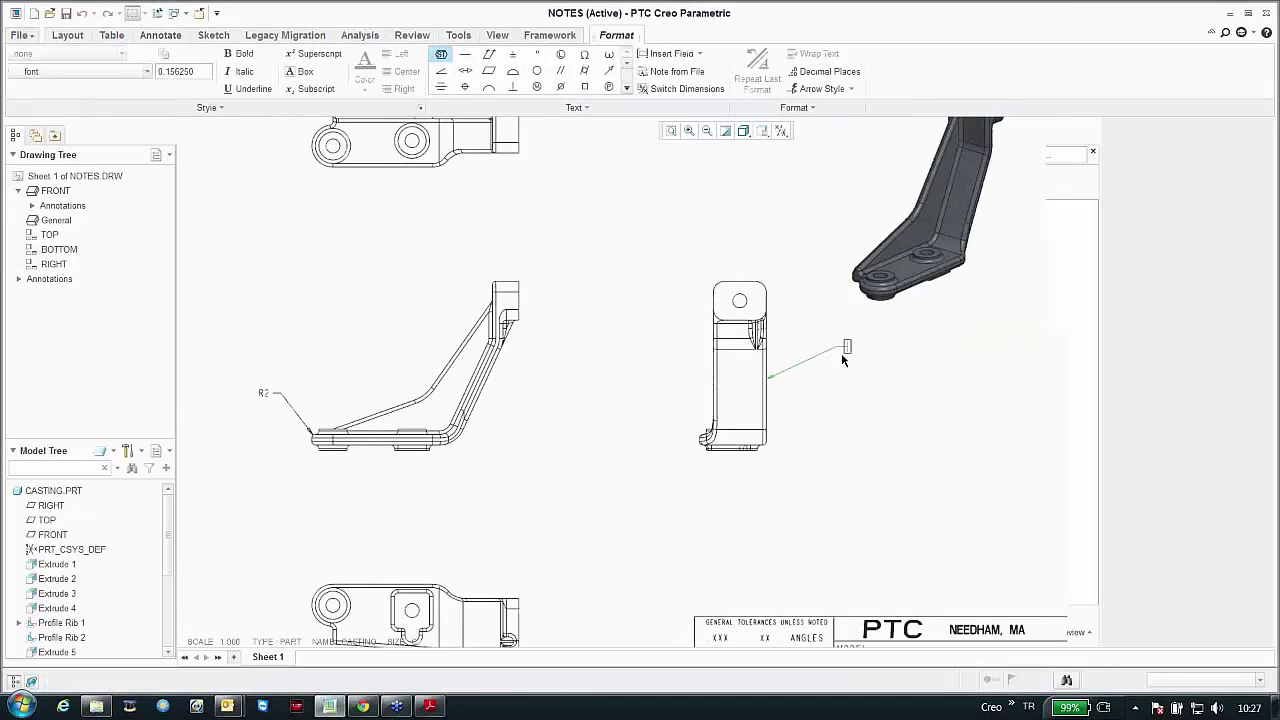
Step: Fill the leader note with the Model Name field followed by "ssdsd", and finish the note
left_click(699, 55)
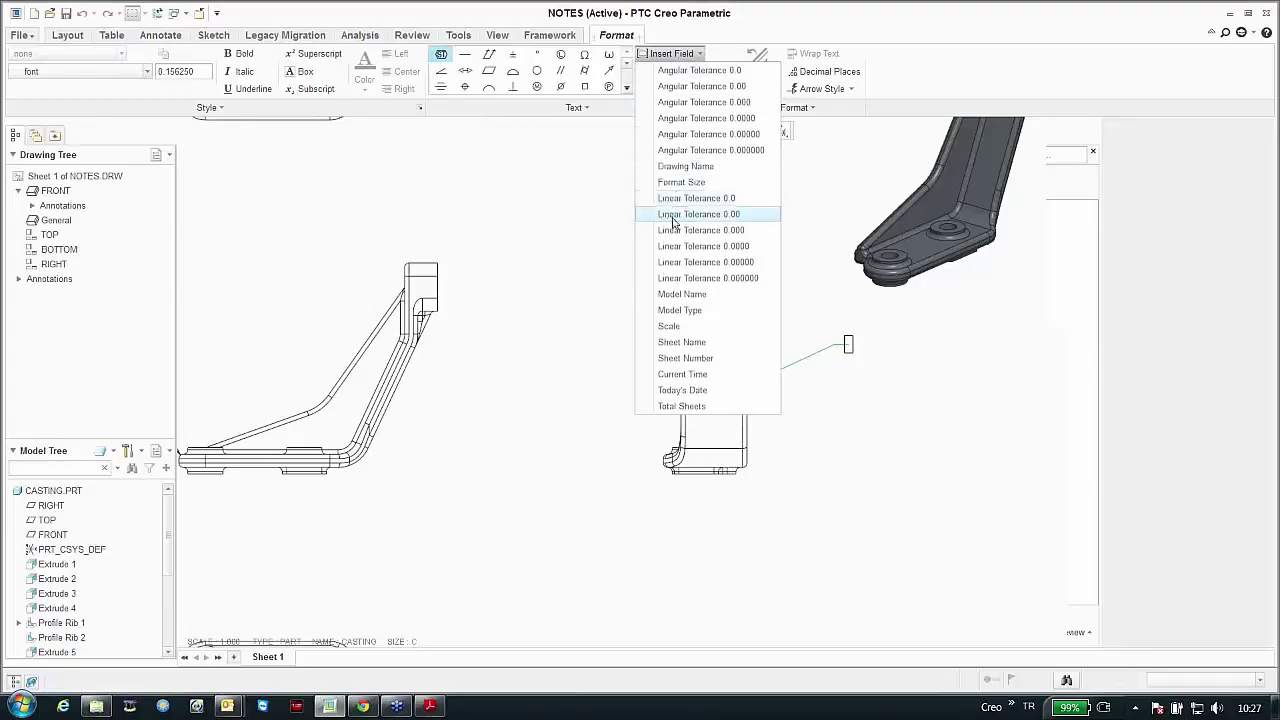
left_click(680, 294)
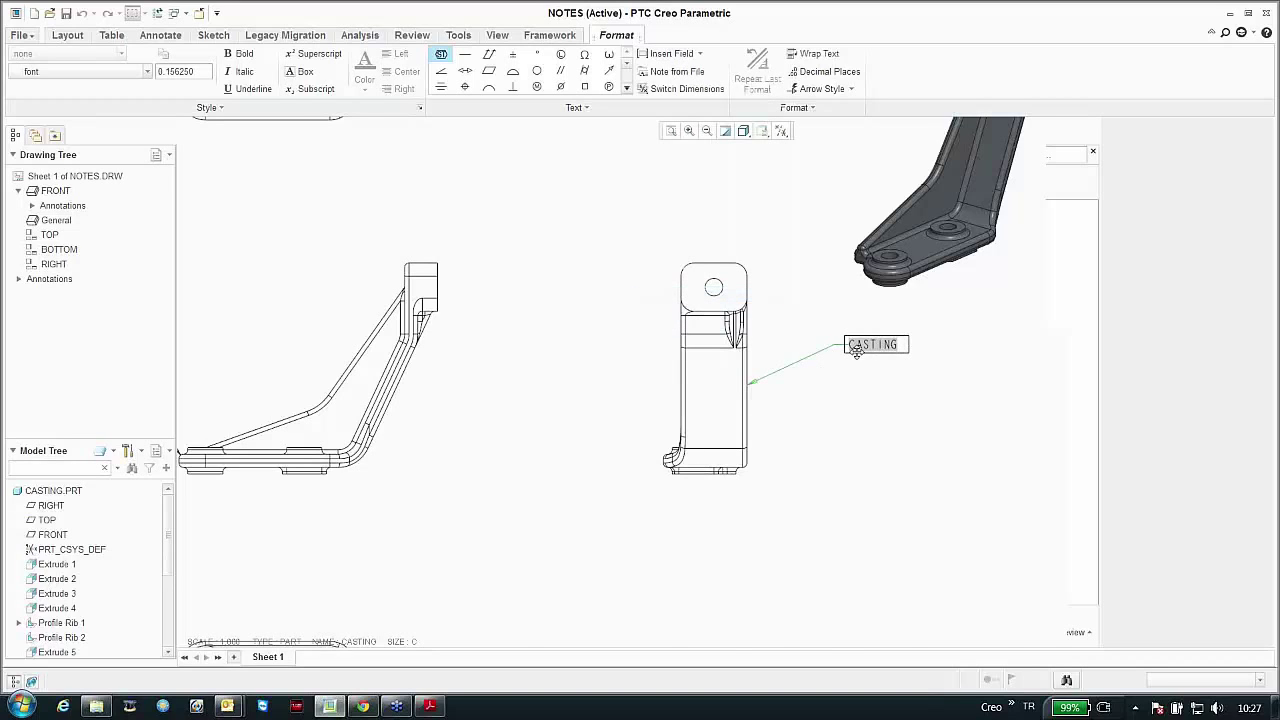
middle_click_drag(856, 350, 799, 336)
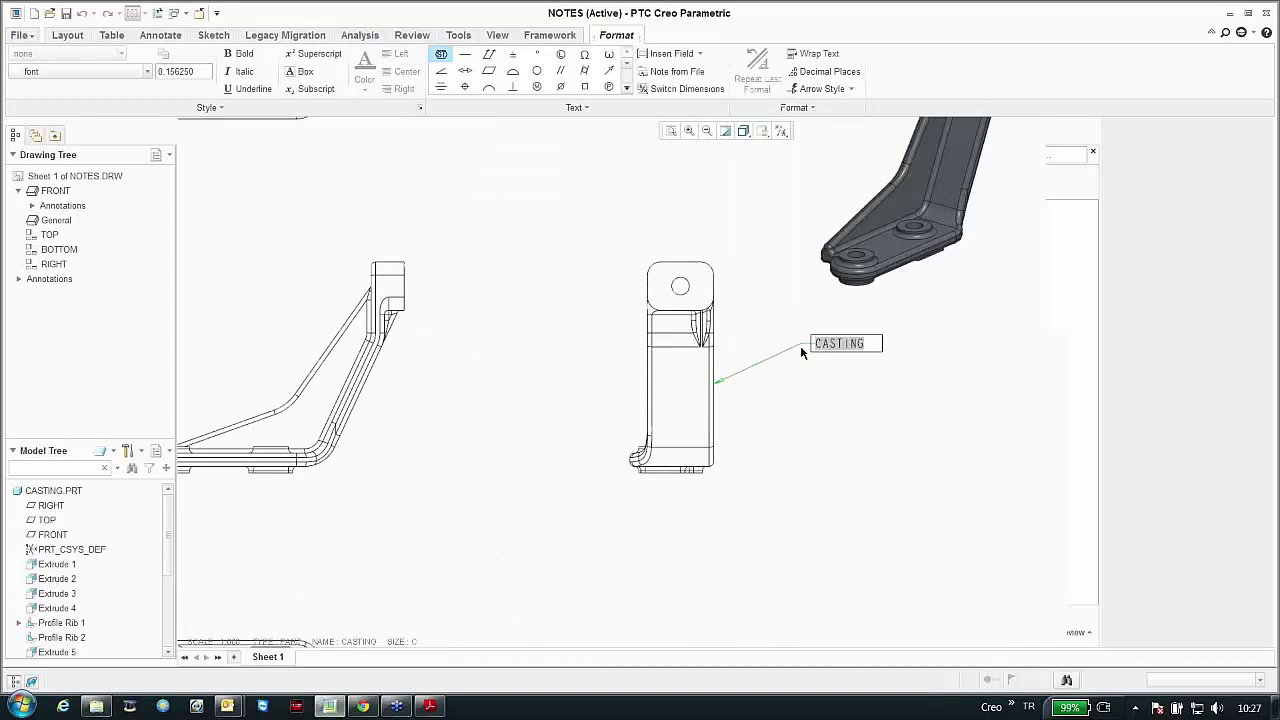
type("ssdsd")
key("Return")
left_click(876, 485)
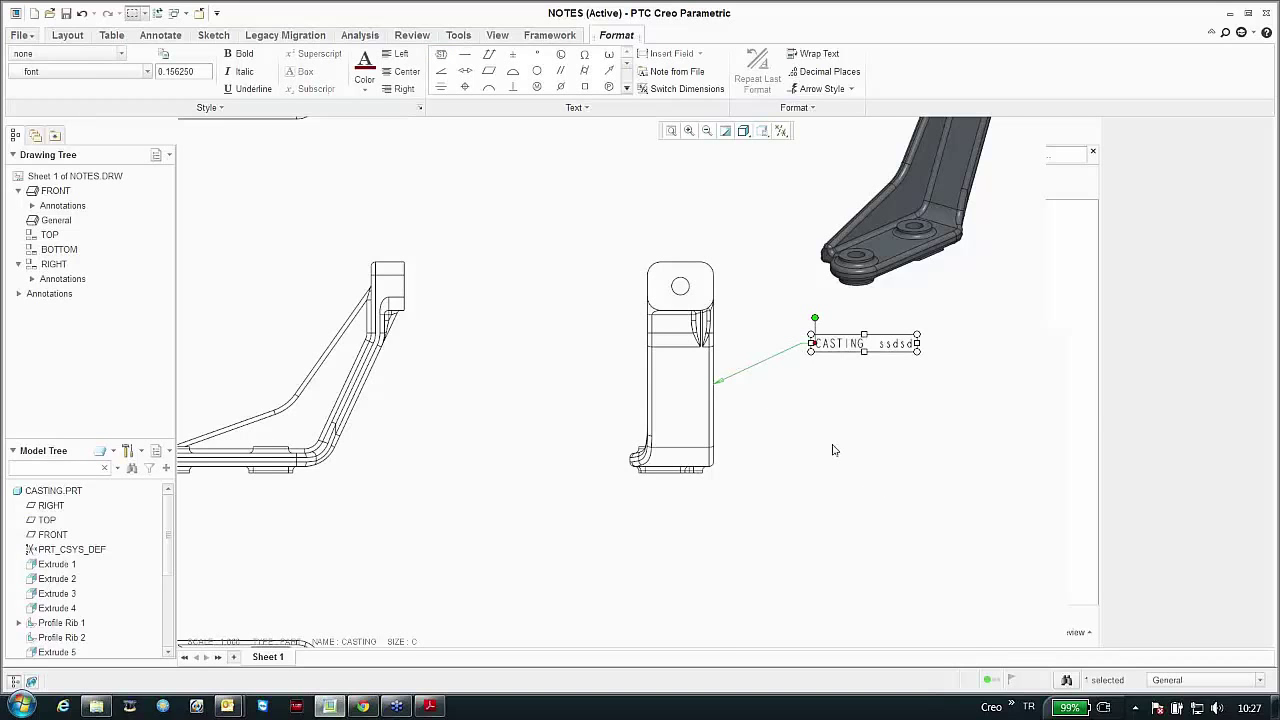
left_click(833, 450)
scroll(742, 423, "down", 3)
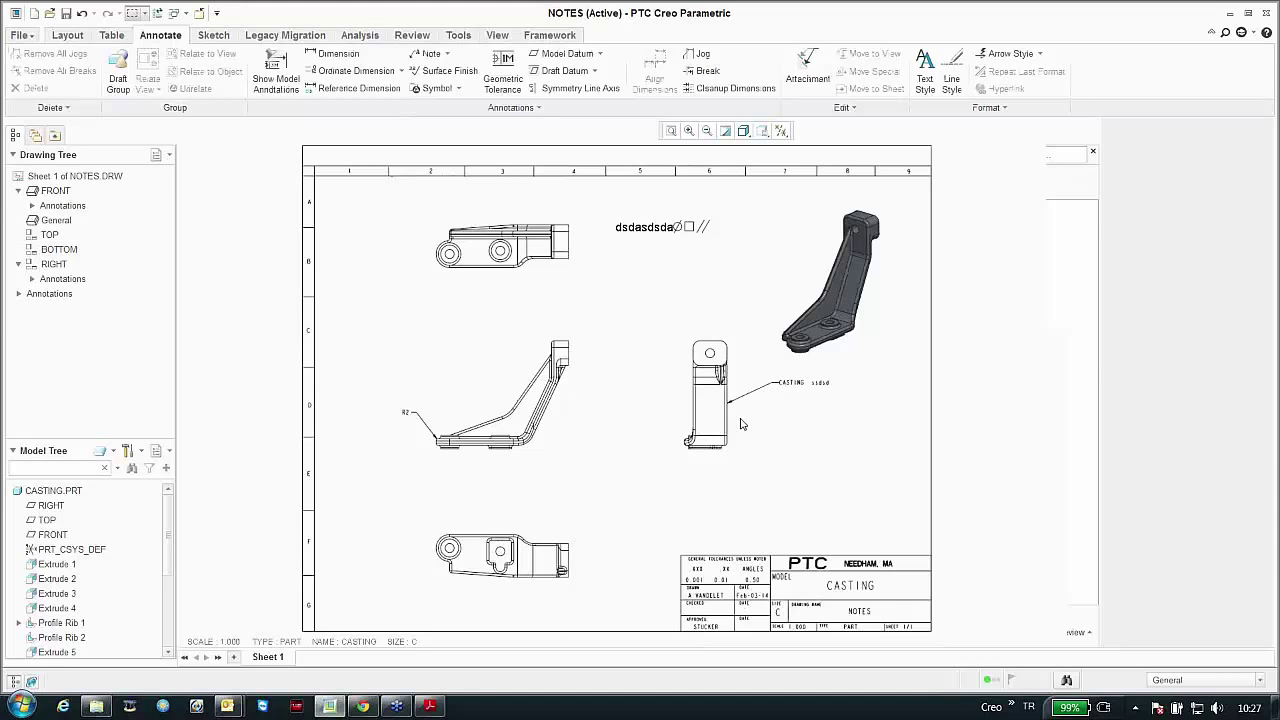
Step: Attach a leader note to the flat front surface of the RIGHT view, placing its text beside the view below the CASTING note
left_click(446, 54)
left_click(432, 151)
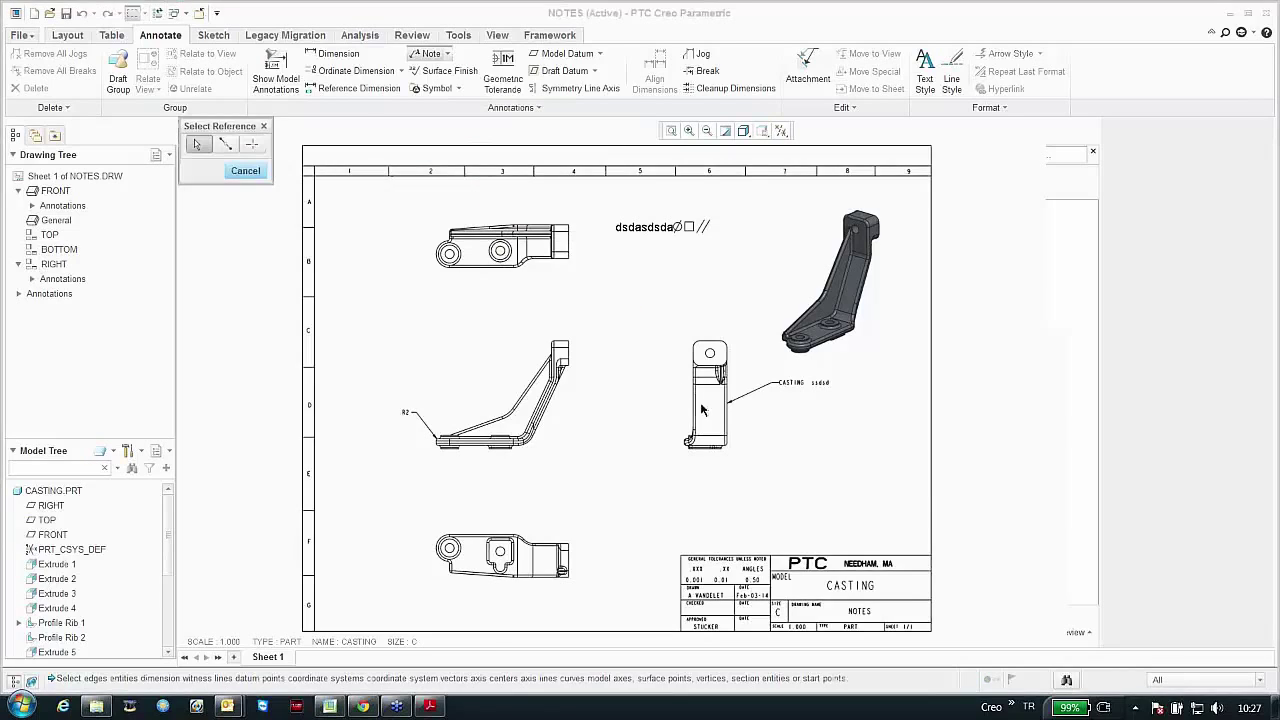
scroll(711, 411, "up", 2)
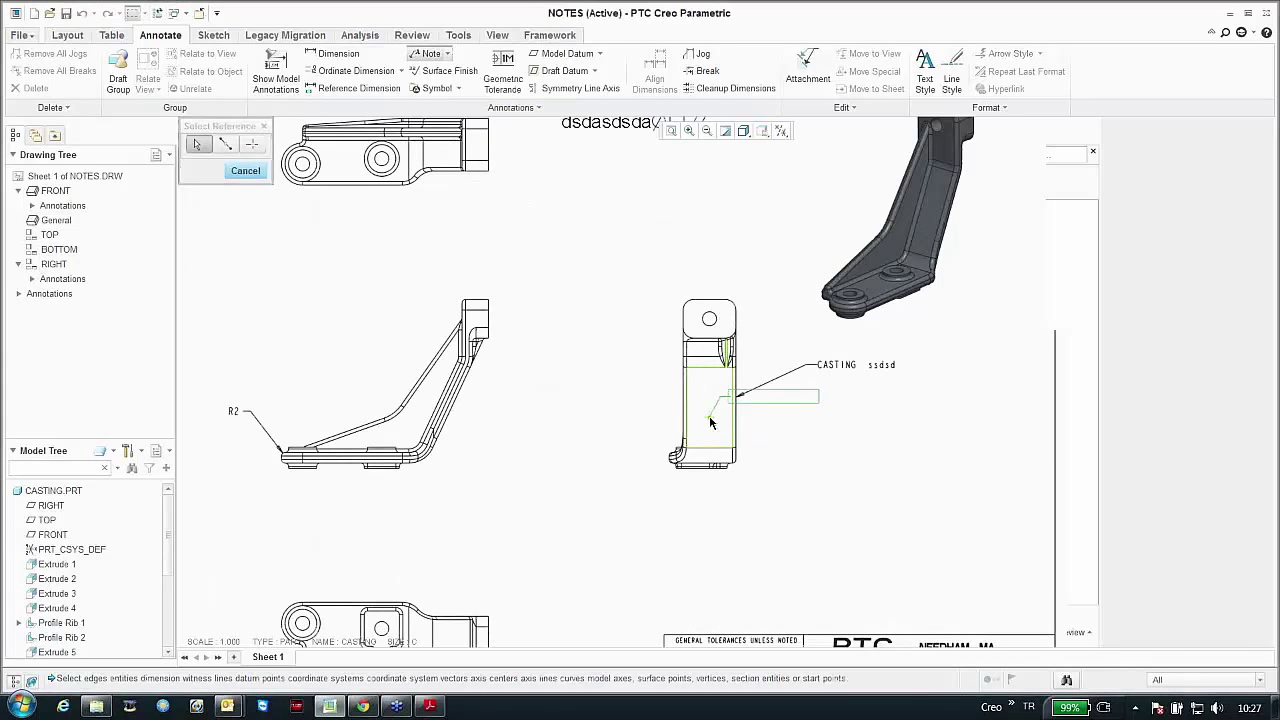
left_click(789, 425)
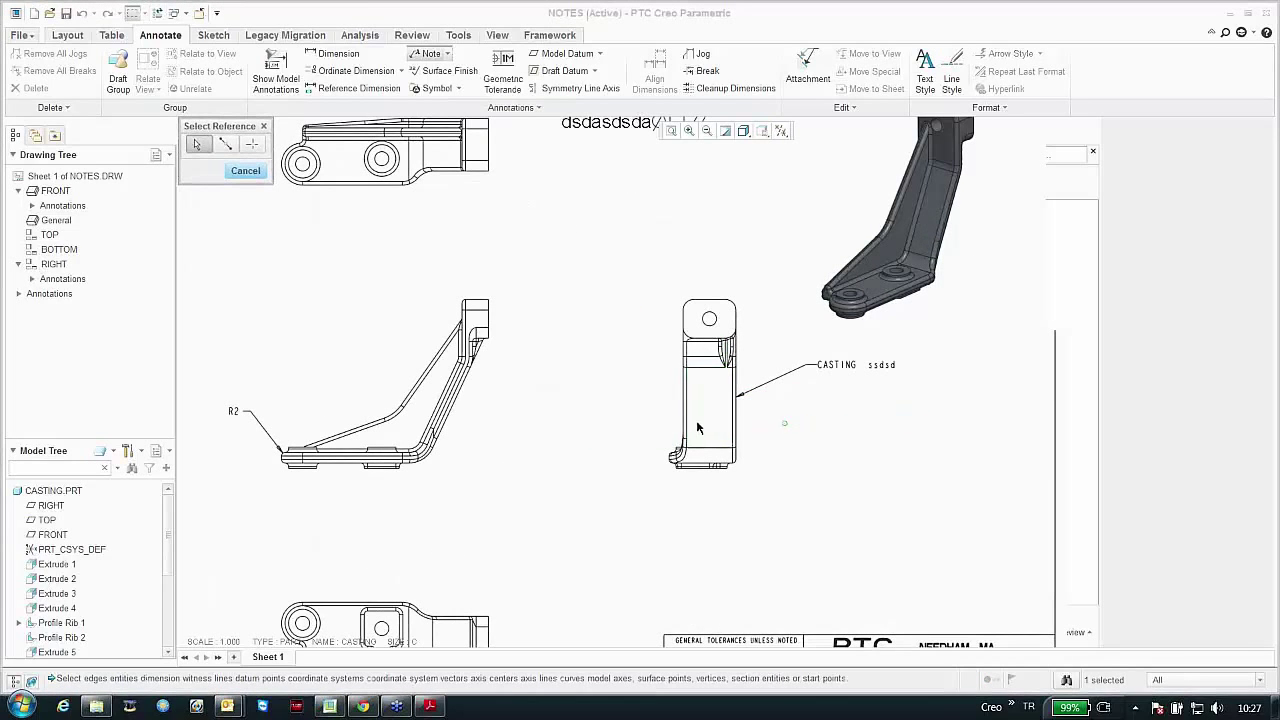
middle_click(751, 430)
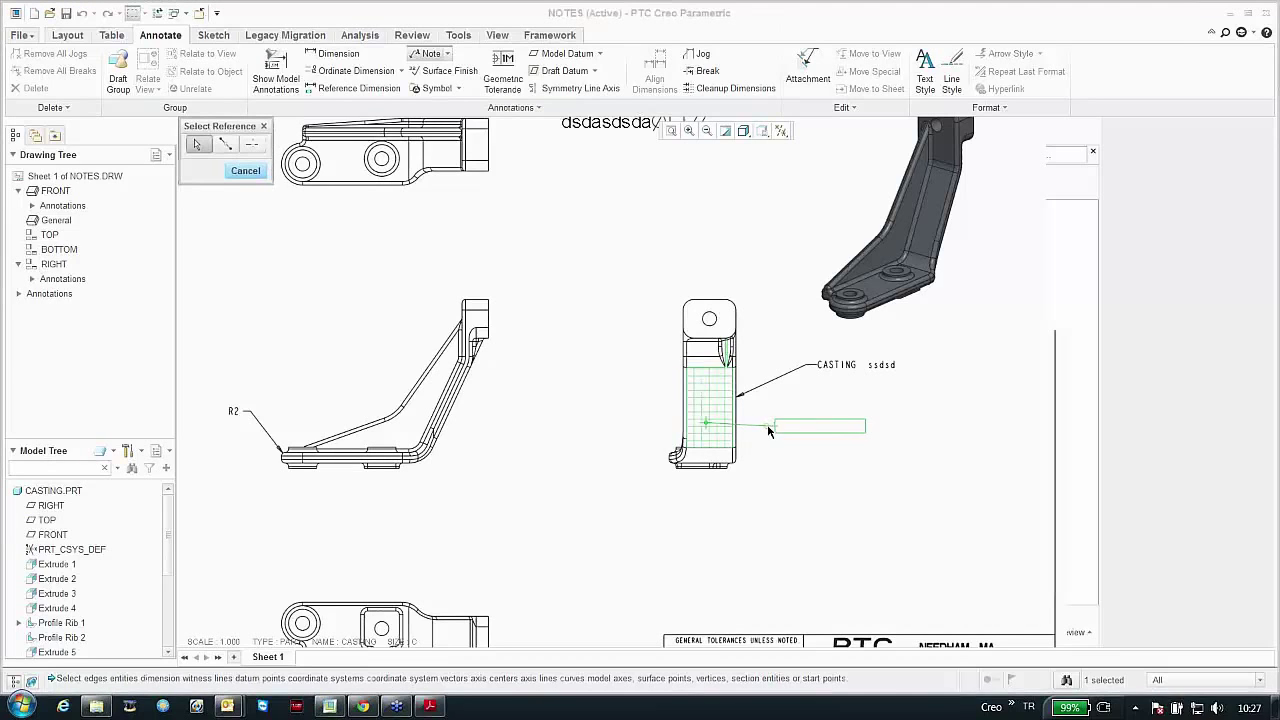
left_click(808, 437)
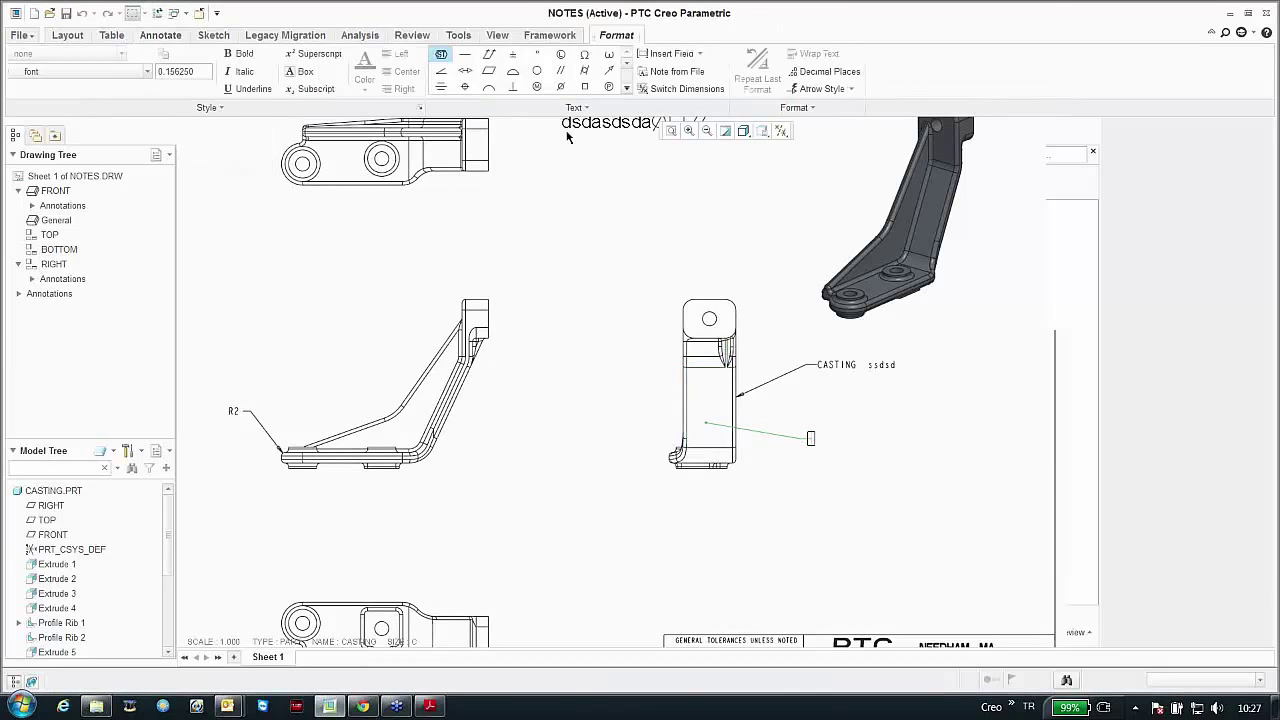
Step: Fill the leader note with "Finish Grind All Mounting Surfaces" from the text file in Creo3.0/04-Enhancements/Drawing_Notes, and finish the note
left_click(708, 75)
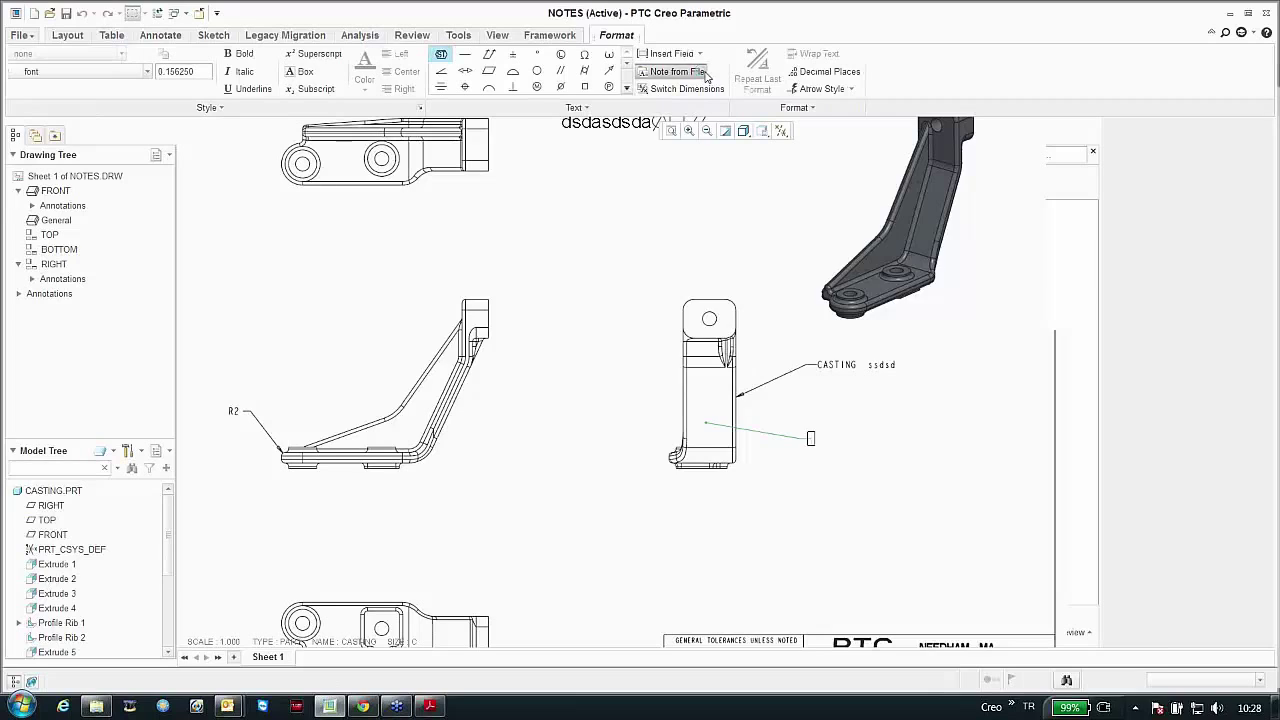
left_click(400, 513)
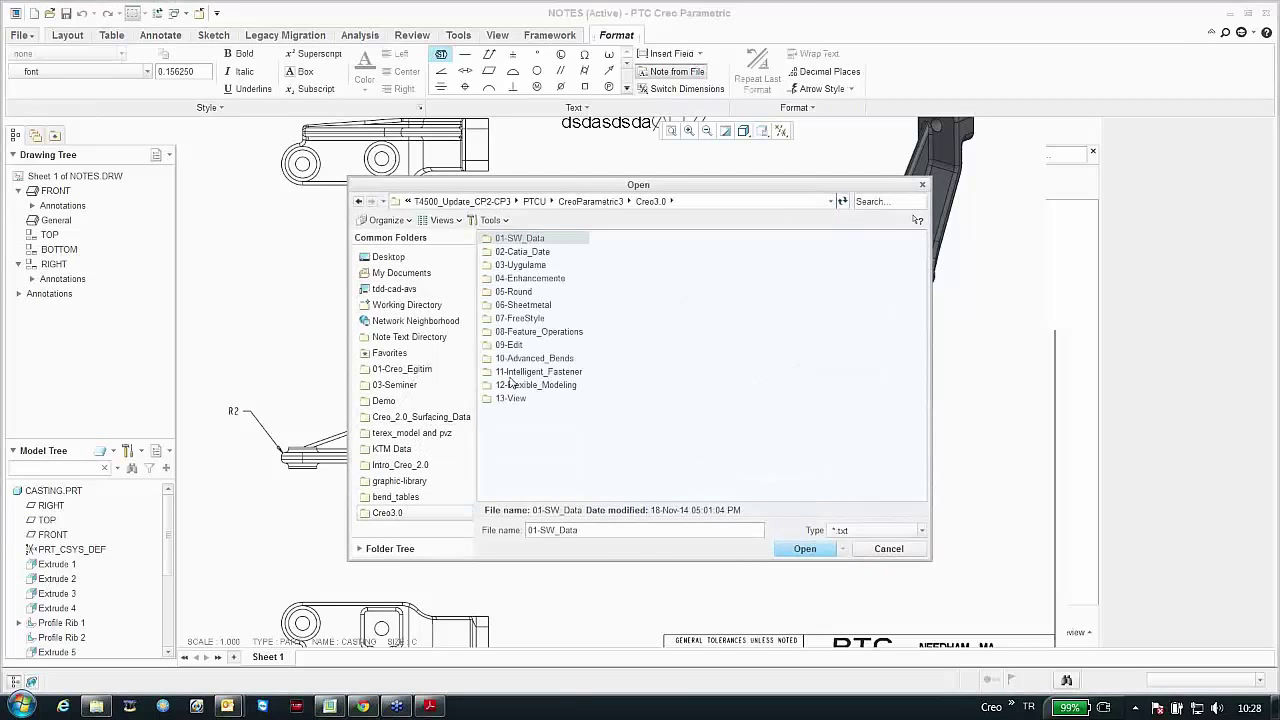
double_click(507, 279)
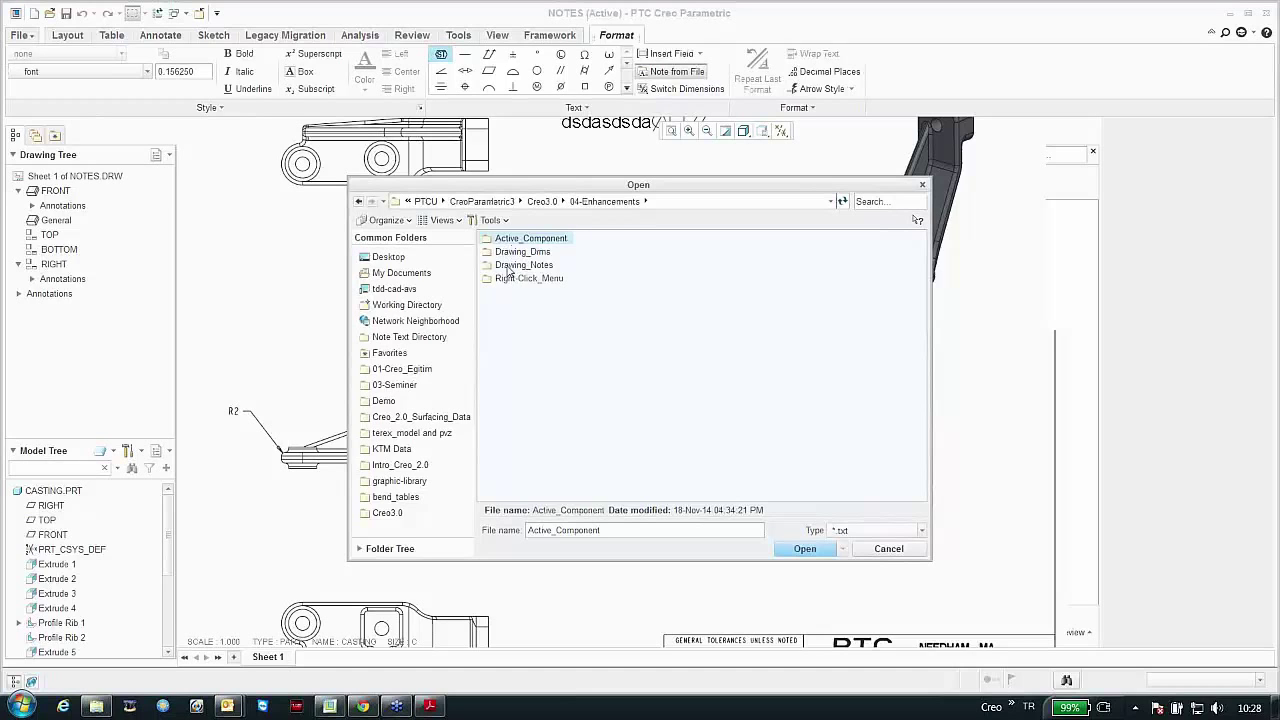
double_click(507, 266)
double_click(505, 242)
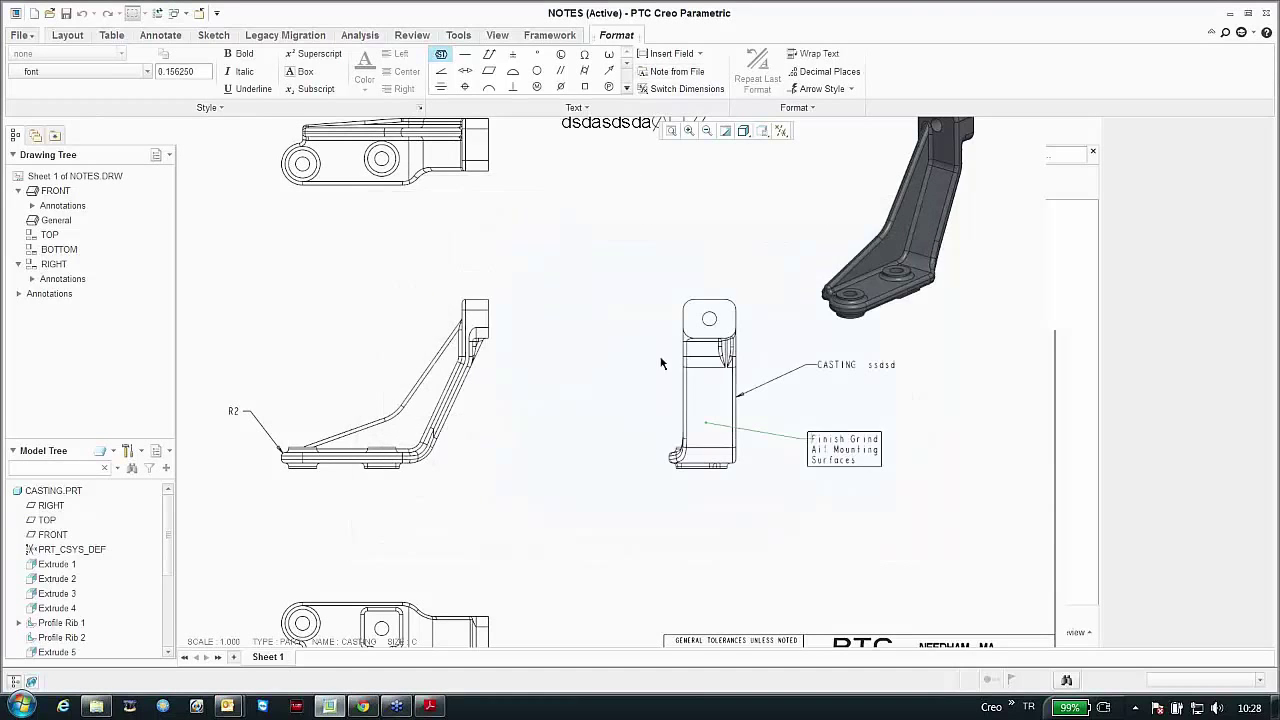
scroll(663, 360, "down", 3)
left_click(717, 470)
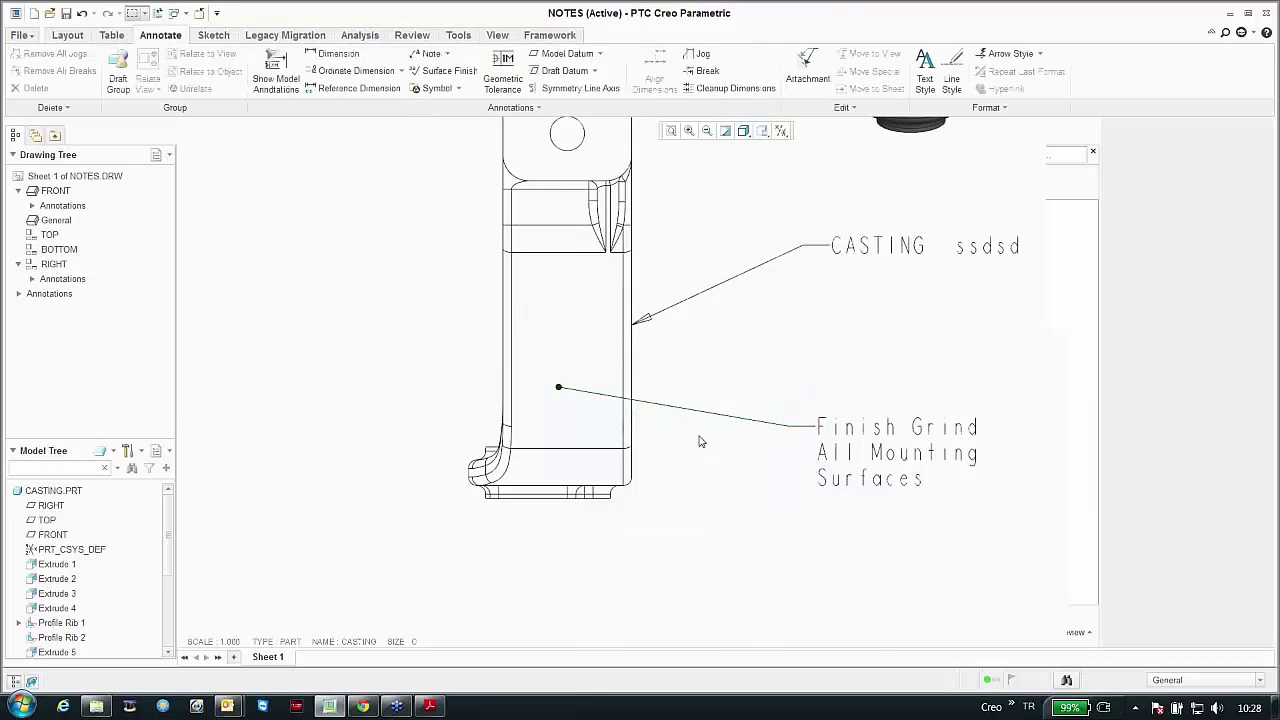
scroll(732, 348, "down", 3)
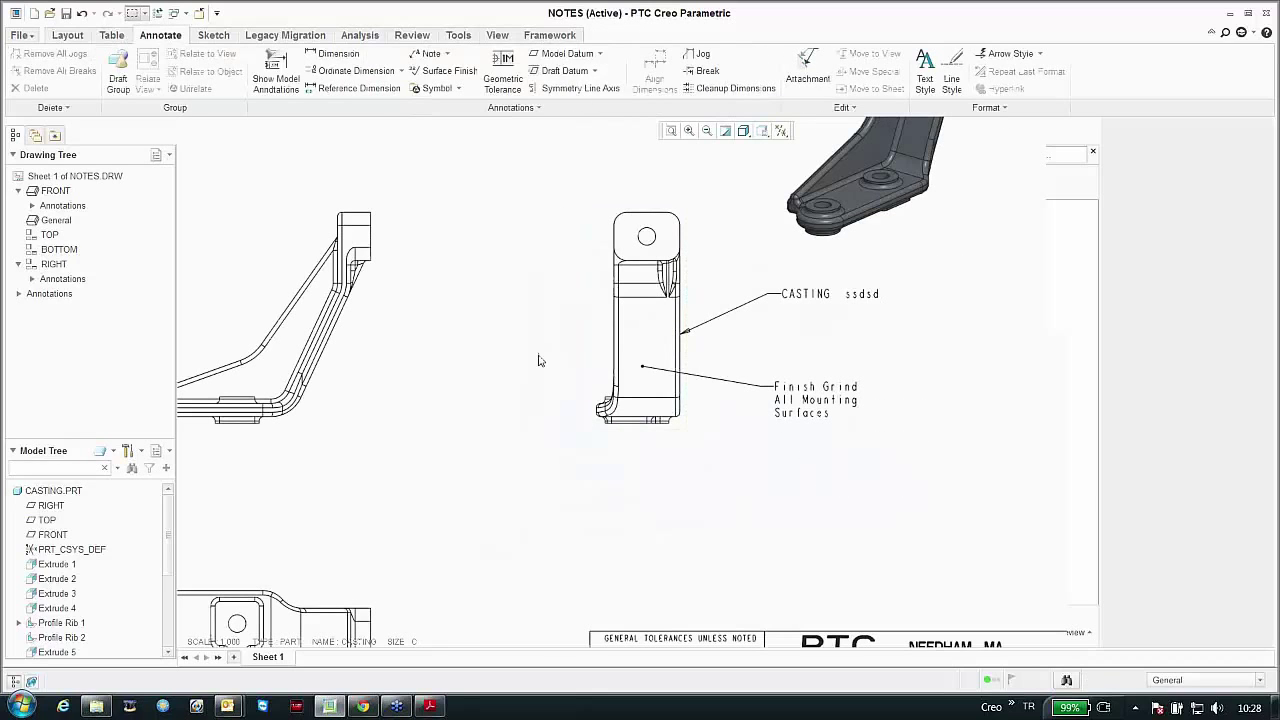
scroll(507, 377, "down", 3)
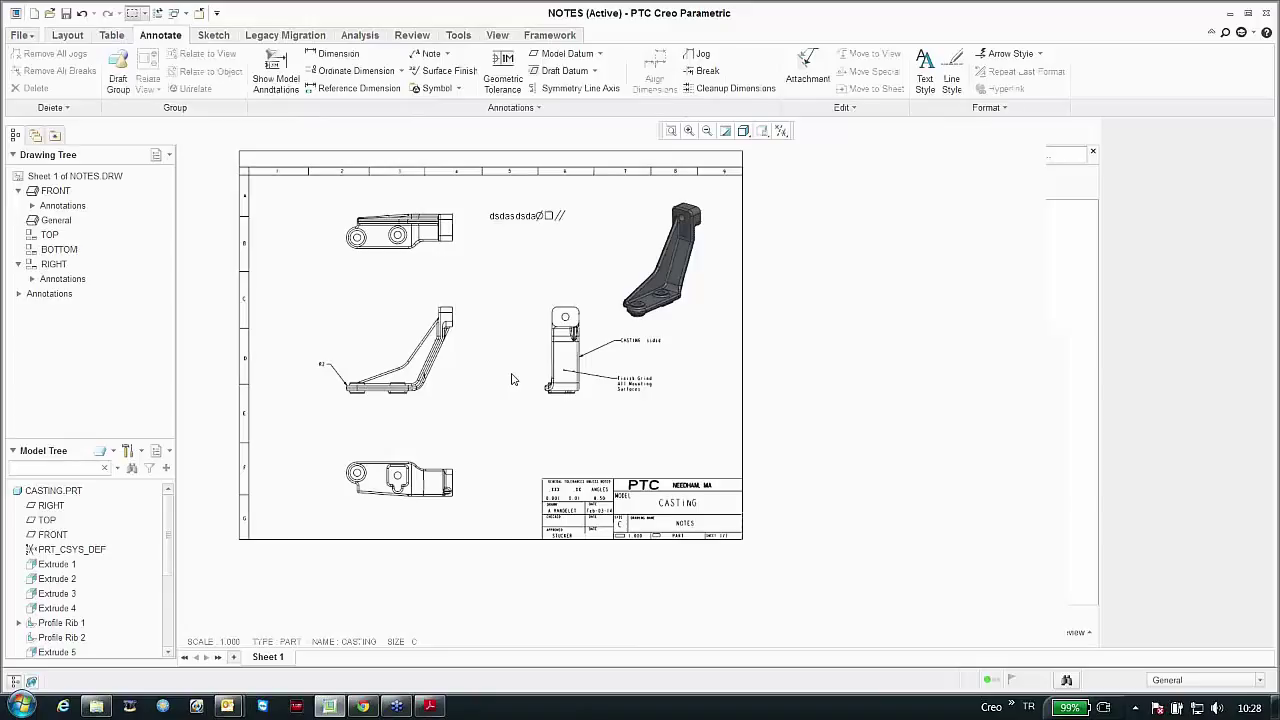
Step: Examine the text and style formatting options available for the unattached note beside the TOP view
double_click(510, 214)
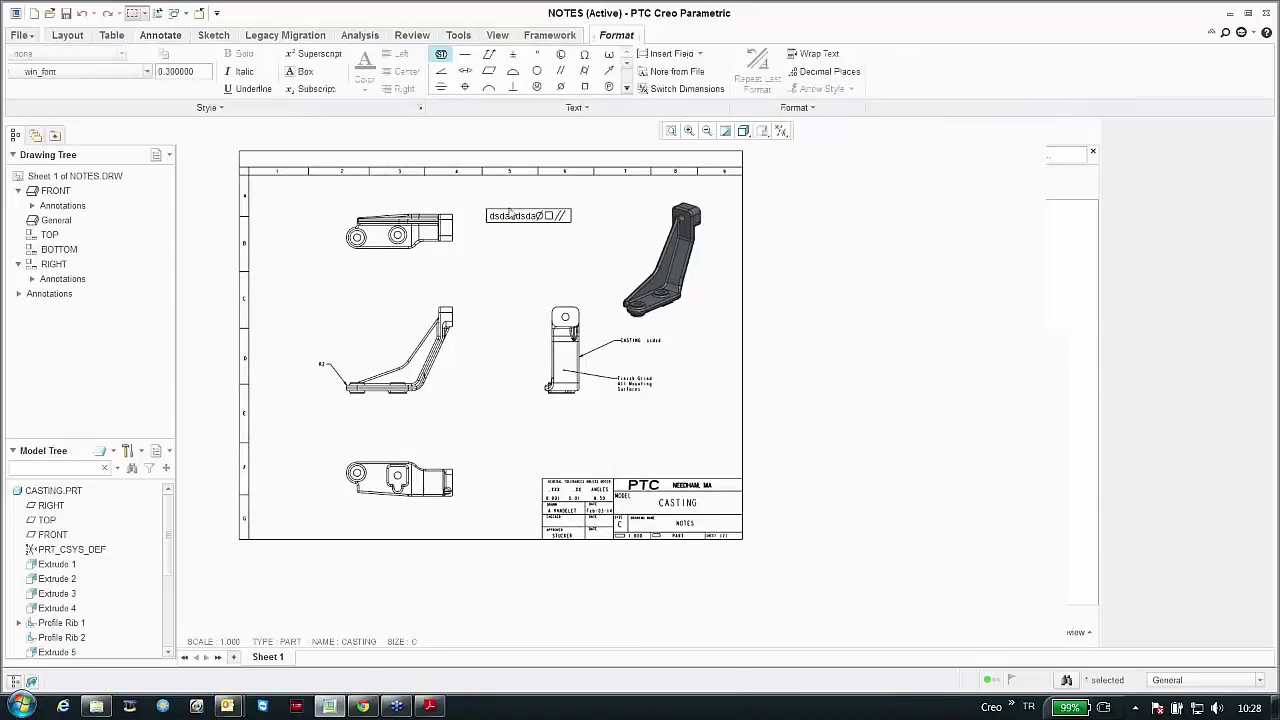
left_click(511, 256)
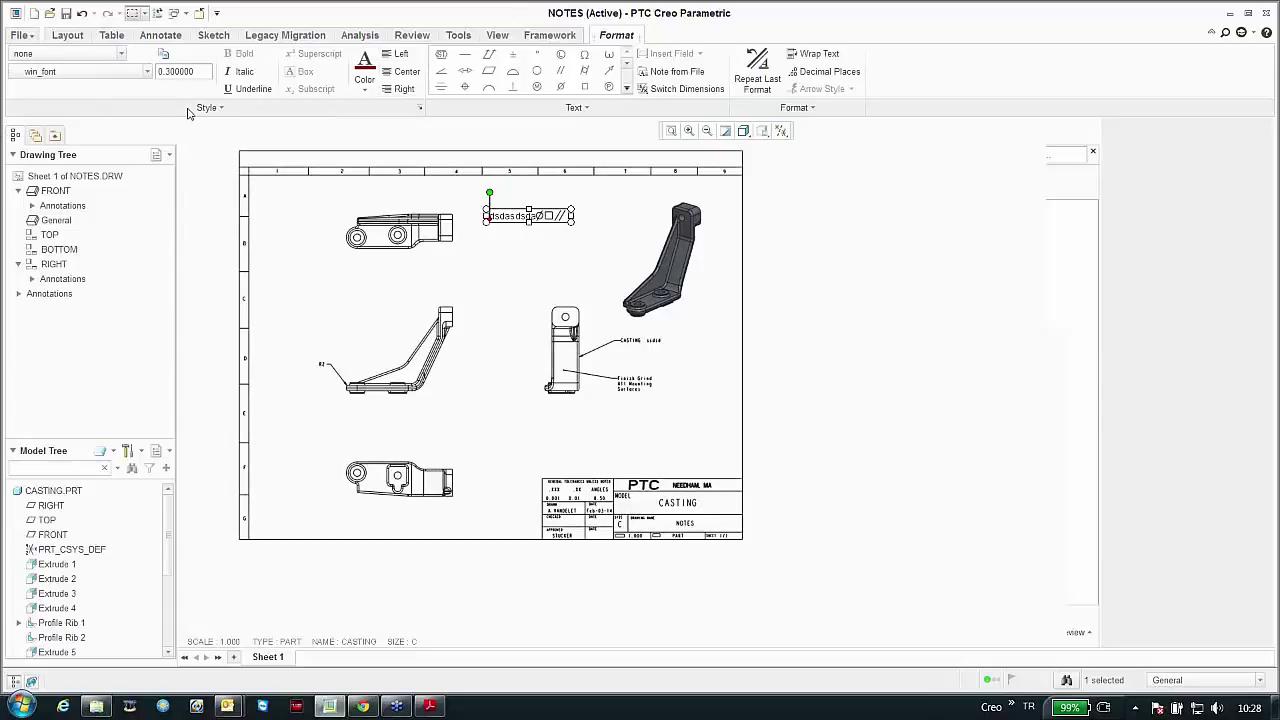
left_click(745, 345)
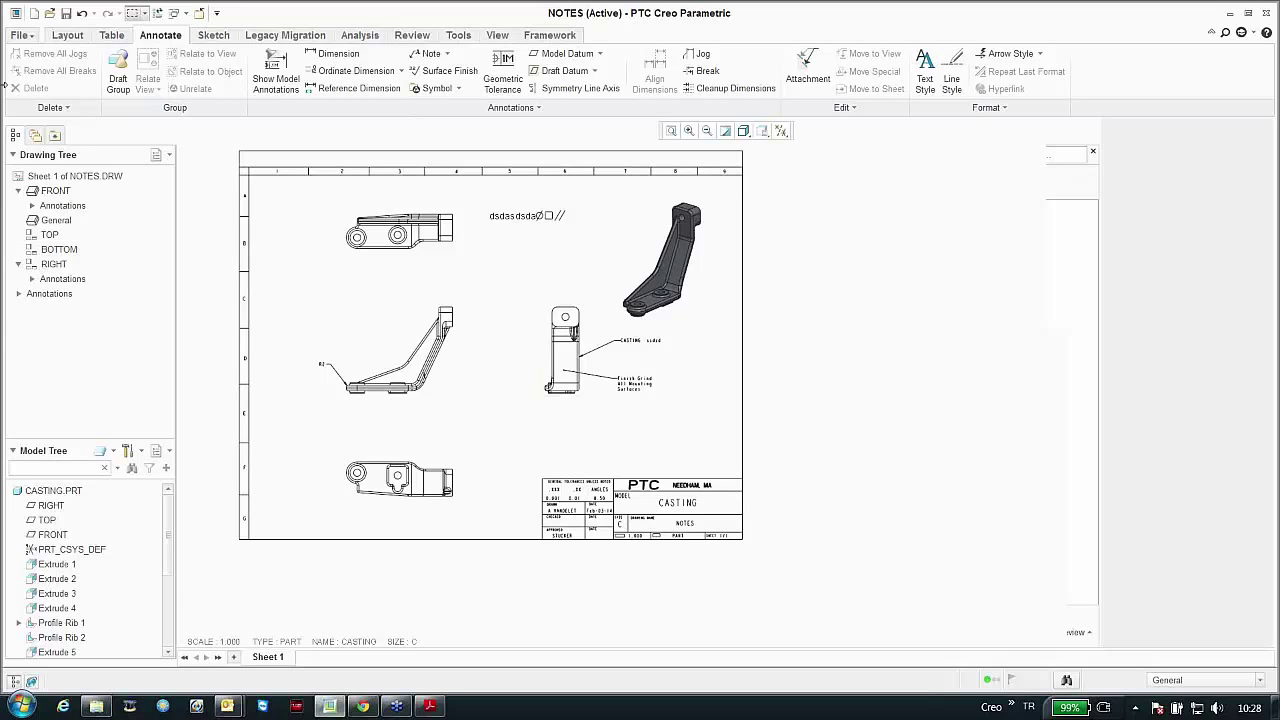
Step: Close the NOTES drawing and erase all objects that are not displayed from the session
left_click(199, 14)
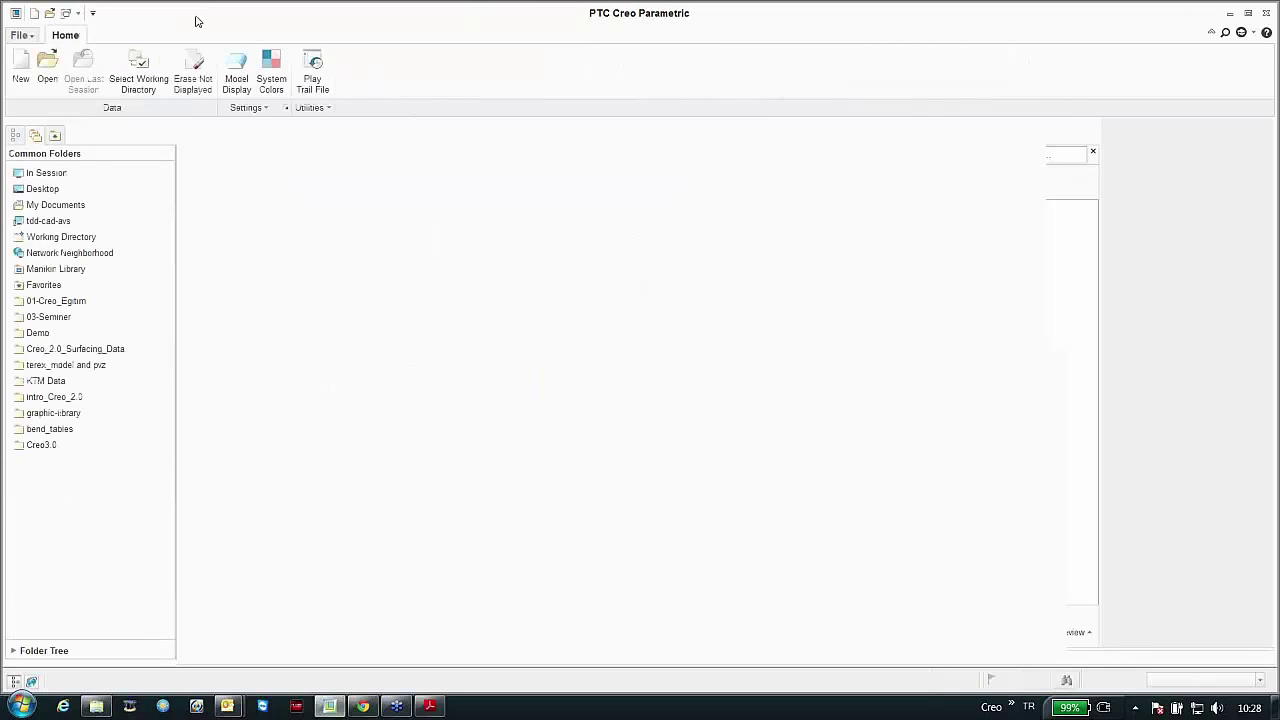
left_click(205, 77)
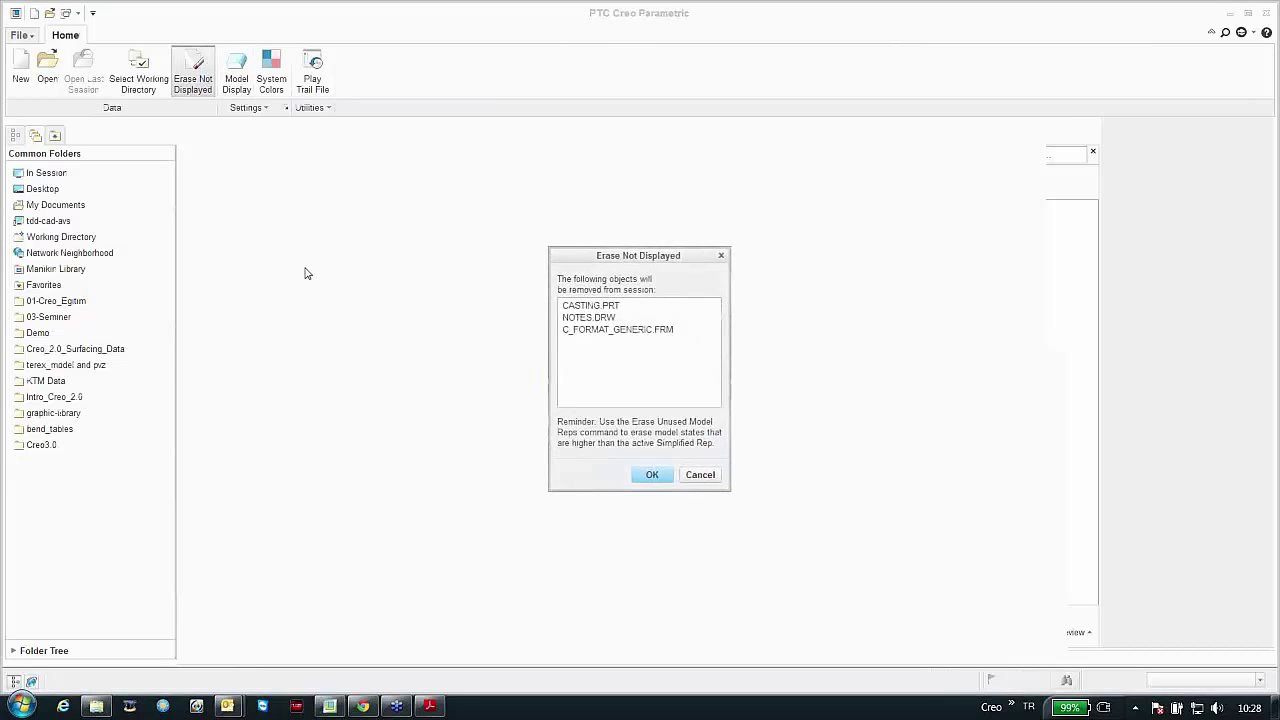
left_click(651, 593)
Step: Open chordal.prt from the Creo3.0/05-Round/Chordal folder
left_click(41, 445)
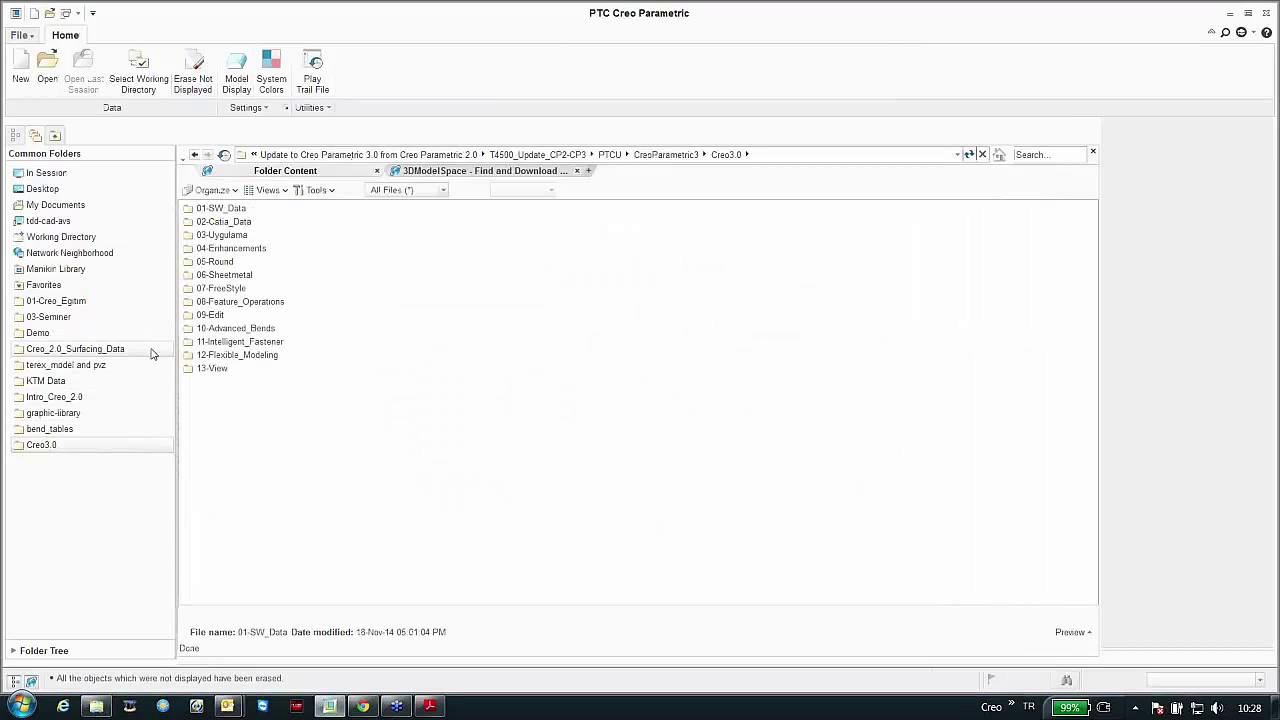
left_click(216, 263)
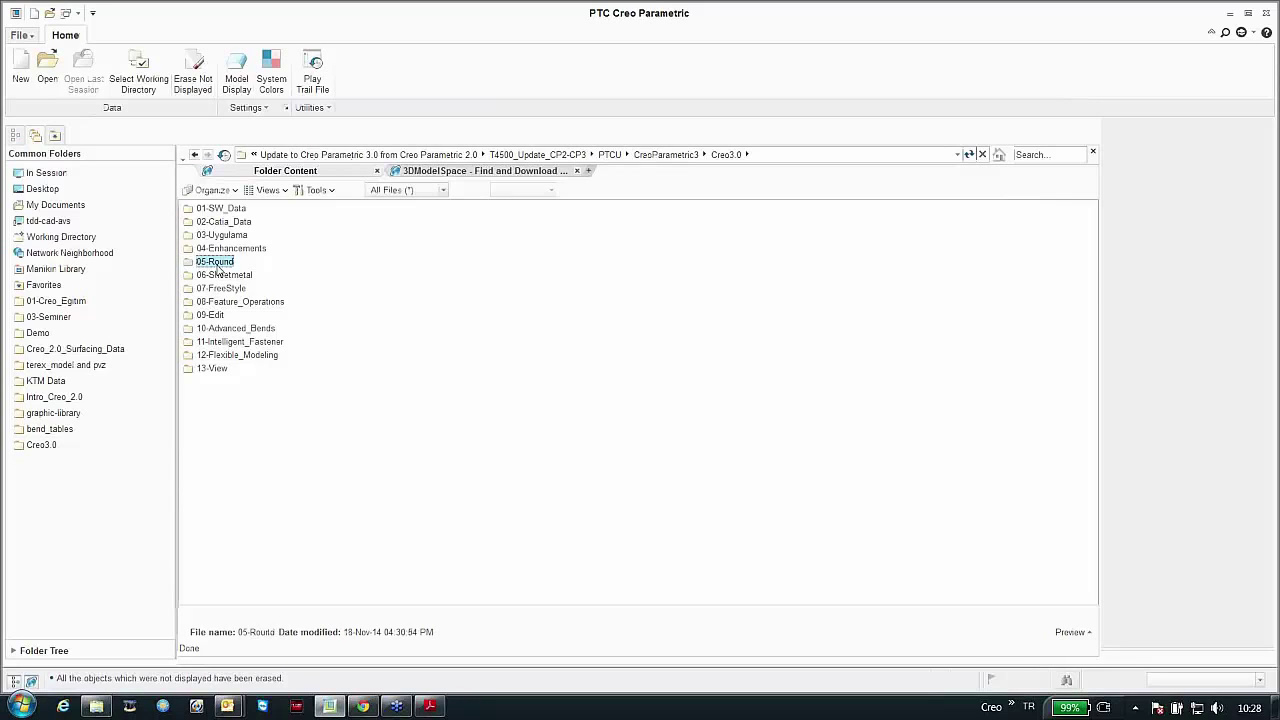
double_click(216, 262)
double_click(215, 209)
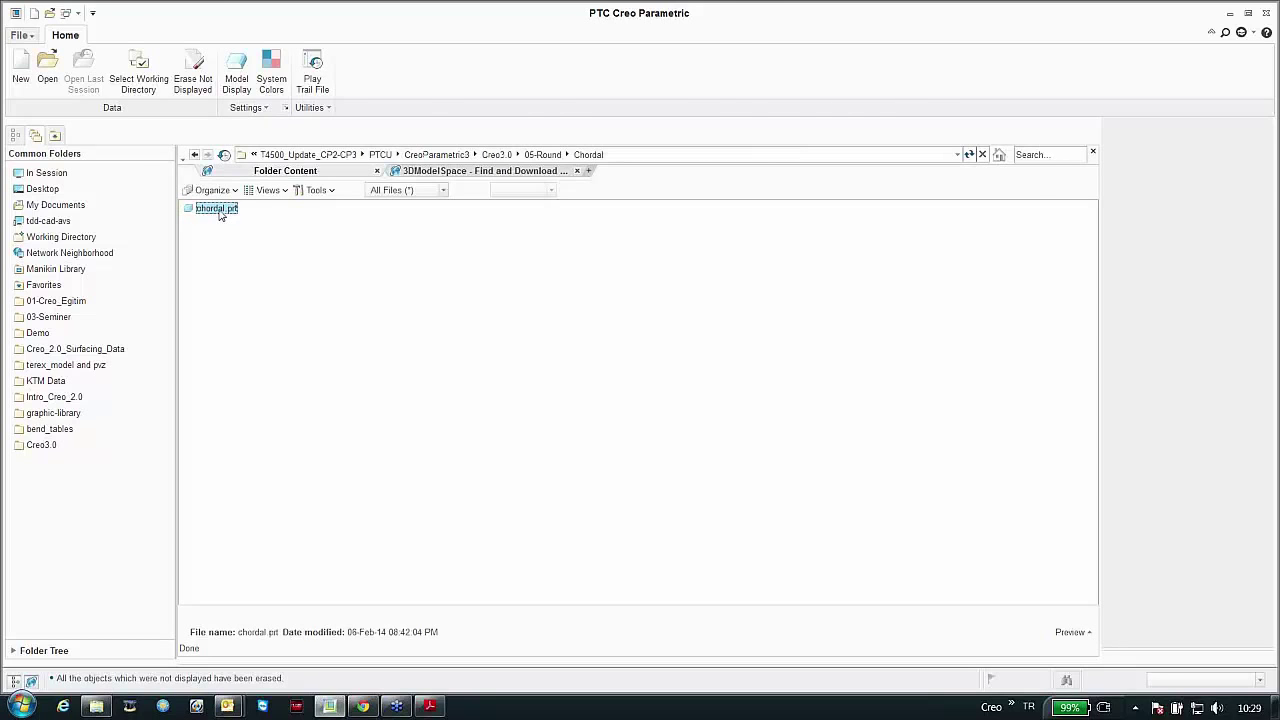
double_click(216, 208)
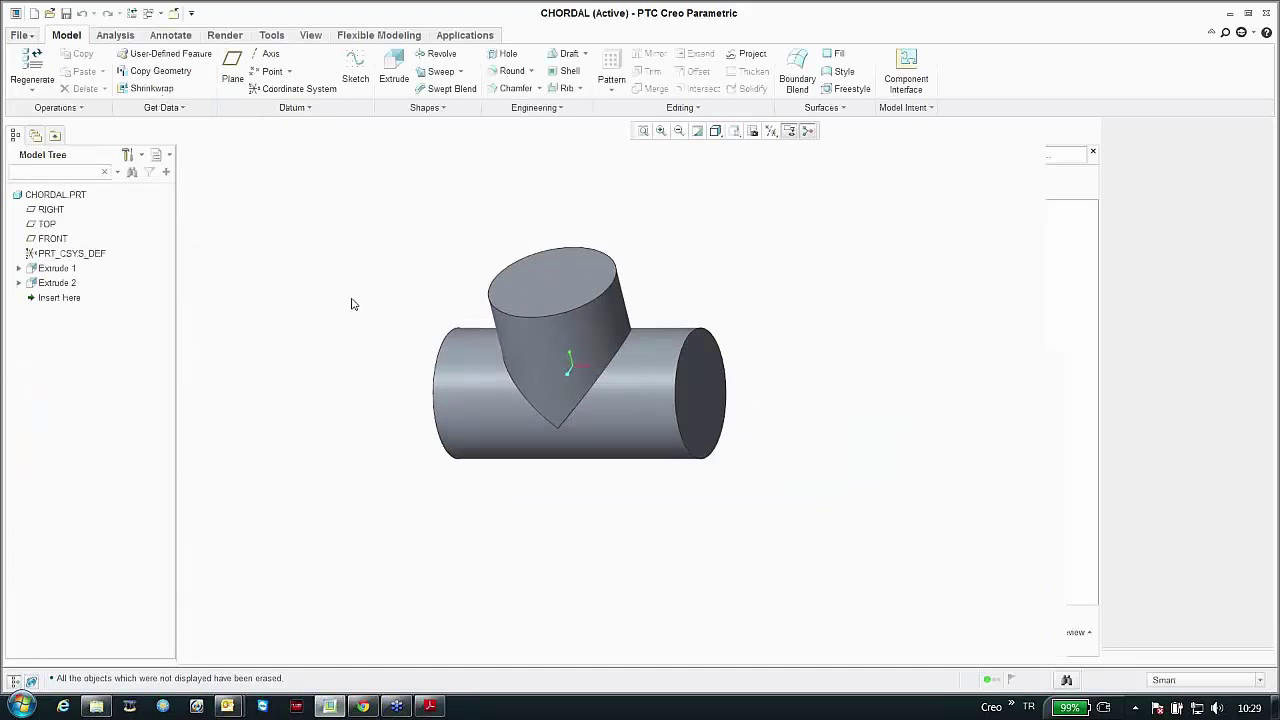
Step: Start a round on the two intersection edges between the cylinders and set its radius to 2
left_click(510, 71)
left_click(607, 391)
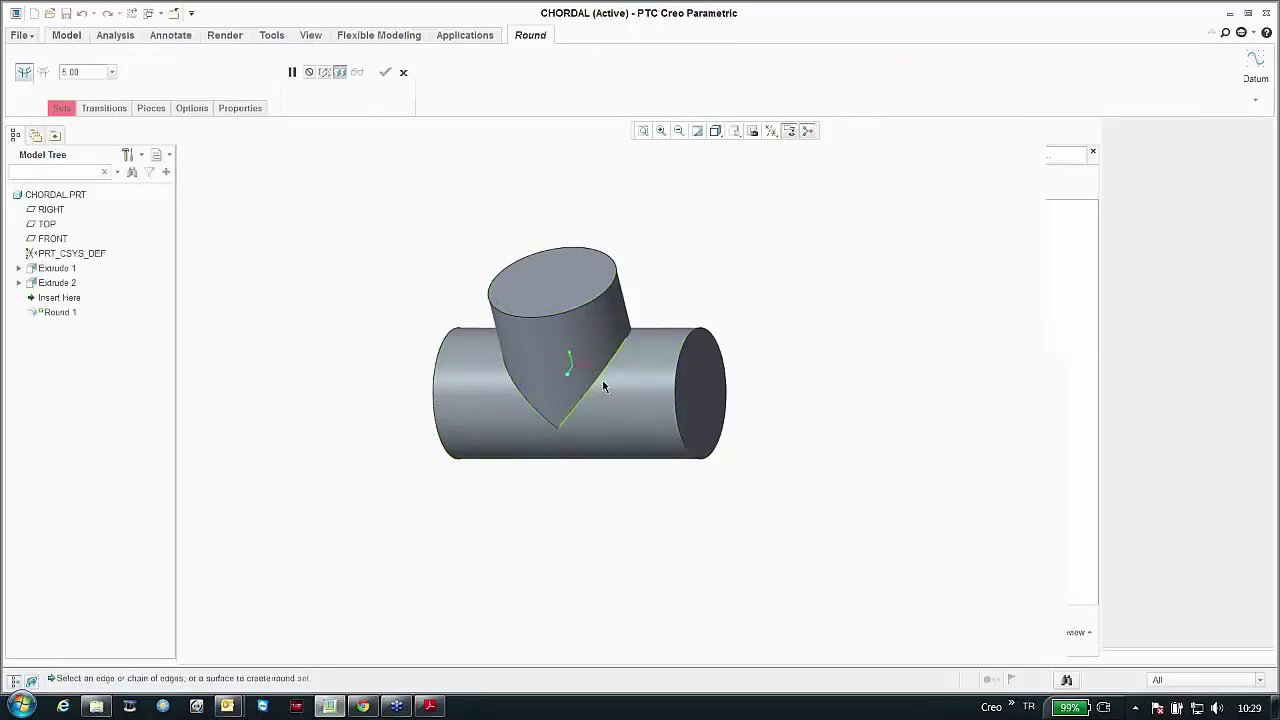
left_click(528, 391, "ctrl")
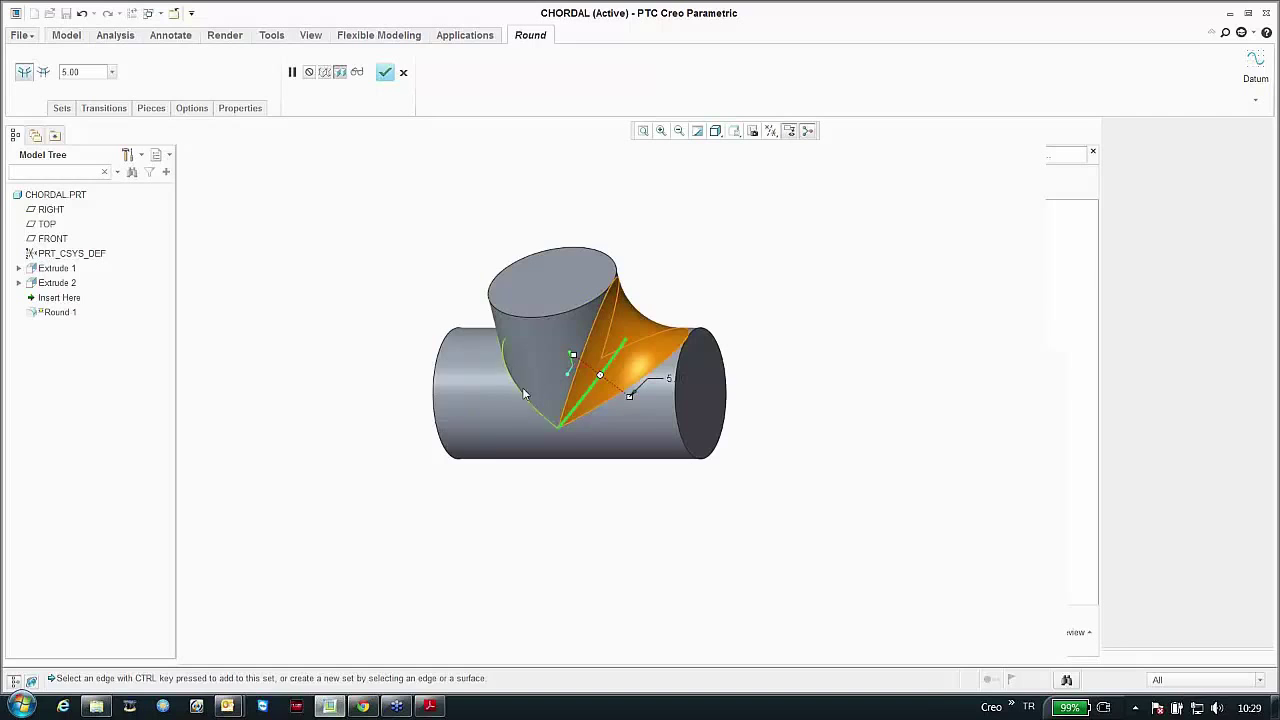
double_click(80, 77)
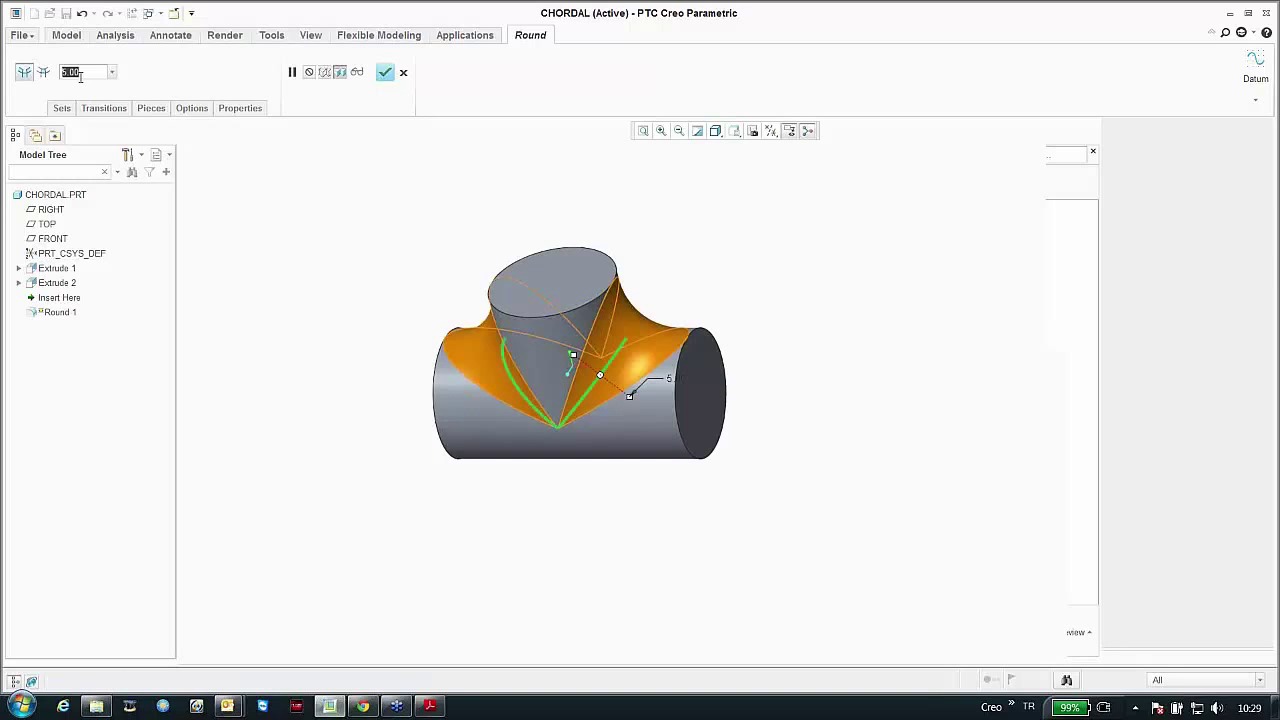
type("2")
key("Return")
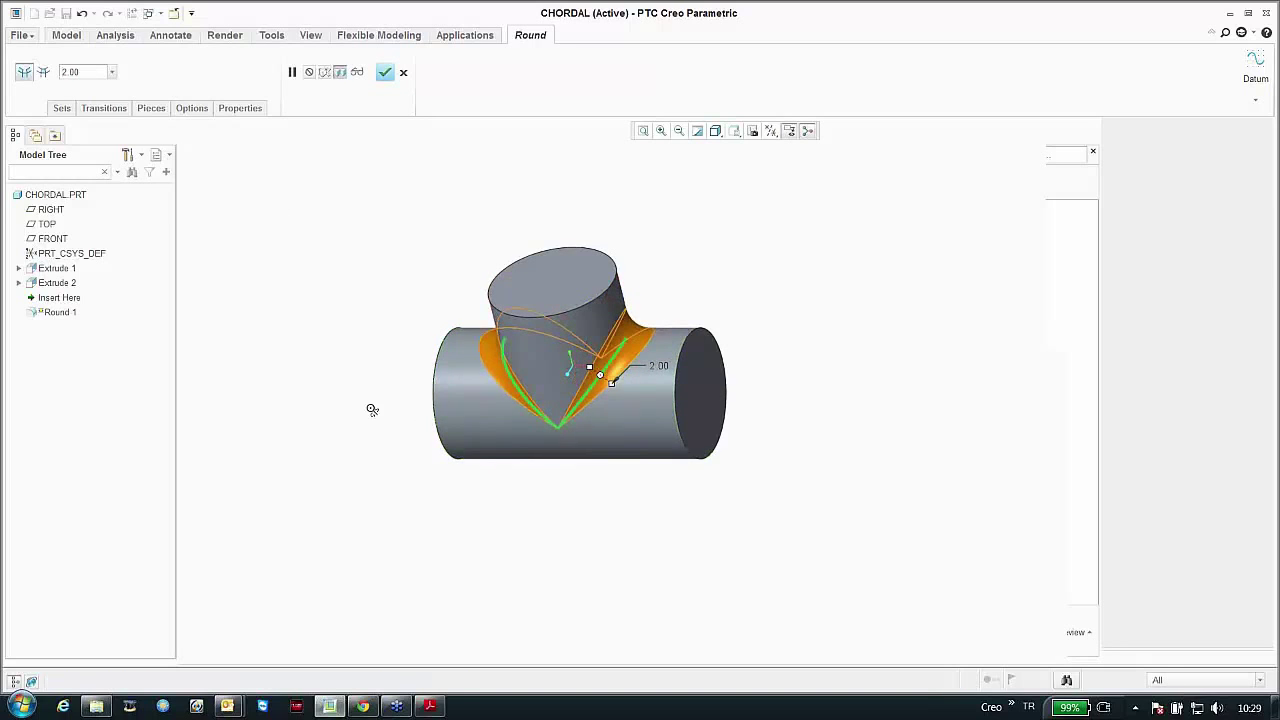
mouse_move(372, 410)
middle_mouse_down()
mouse_move(346, 503)
mouse_move(389, 417)
mouse_move(371, 391)
mouse_move(362, 416)
mouse_move(355, 408)
middle_mouse_up()
Step: Convert the round set to a chordal round, finish the feature and inspect its constant-width shape
left_click(60, 108)
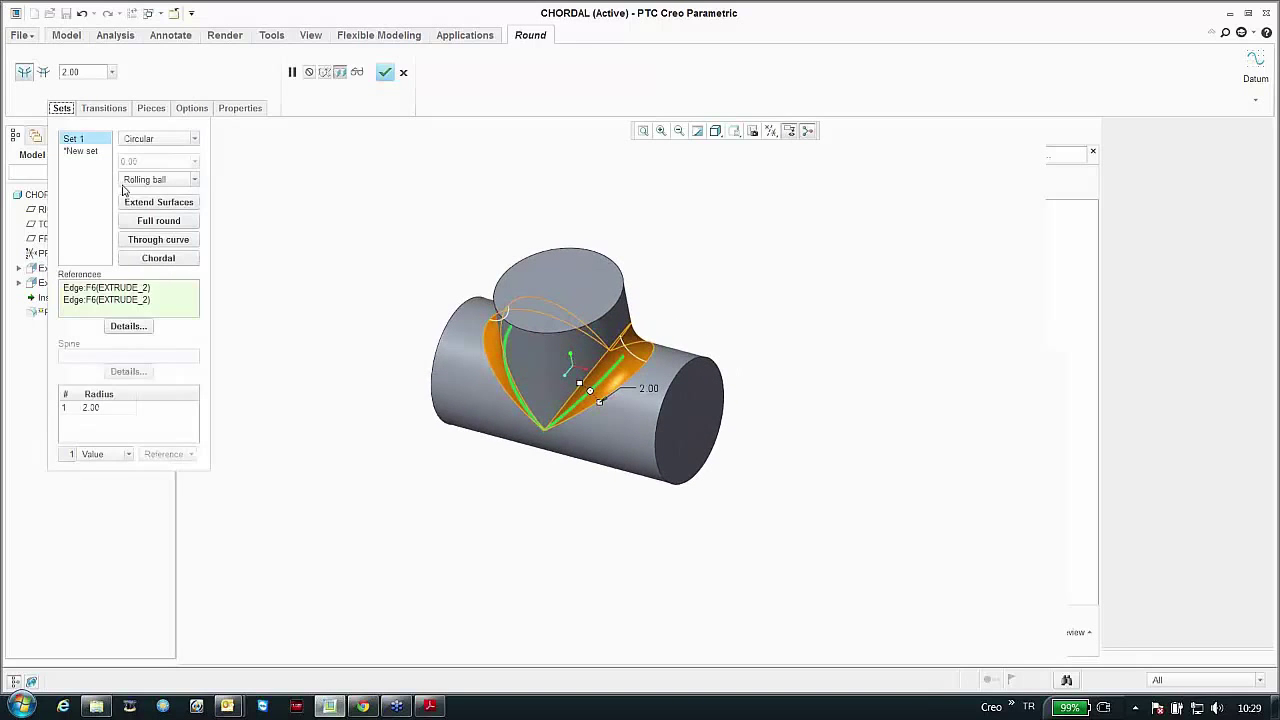
left_click(155, 258)
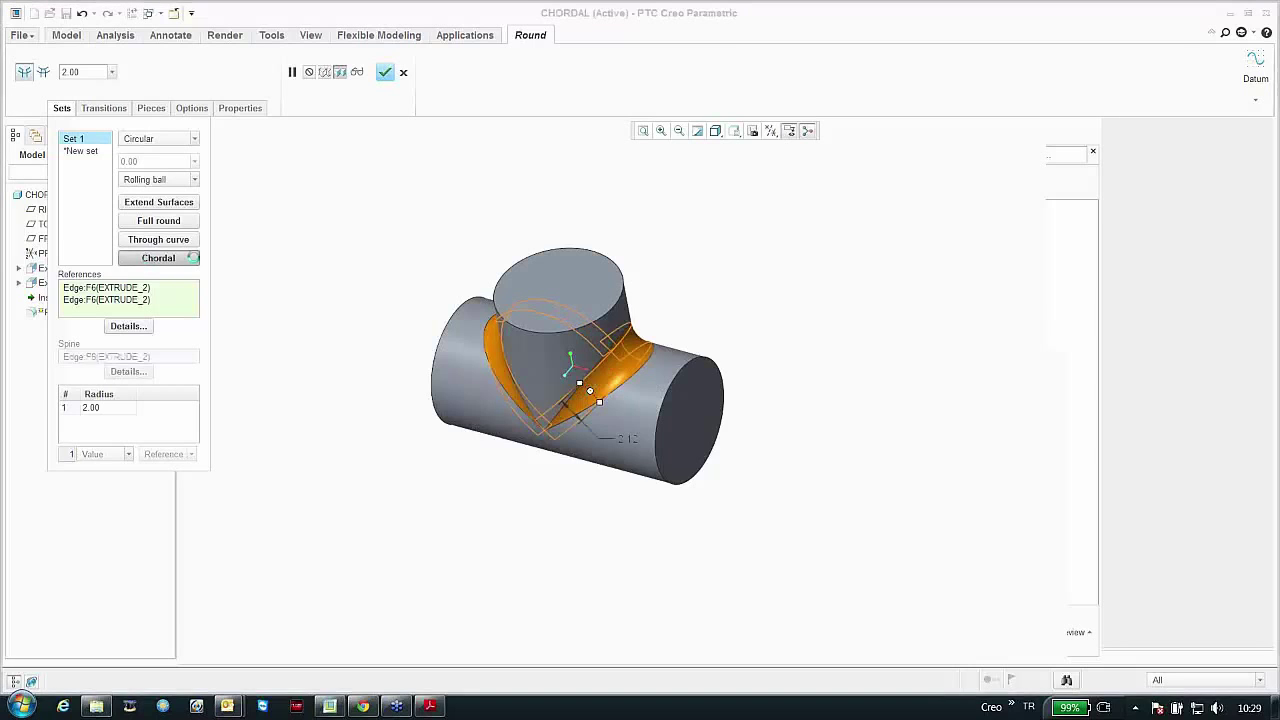
scroll(478, 472, "up", 2)
mouse_move(478, 474)
middle_mouse_down()
mouse_move(494, 449)
mouse_move(531, 454)
middle_mouse_up()
key("ctrl+d")
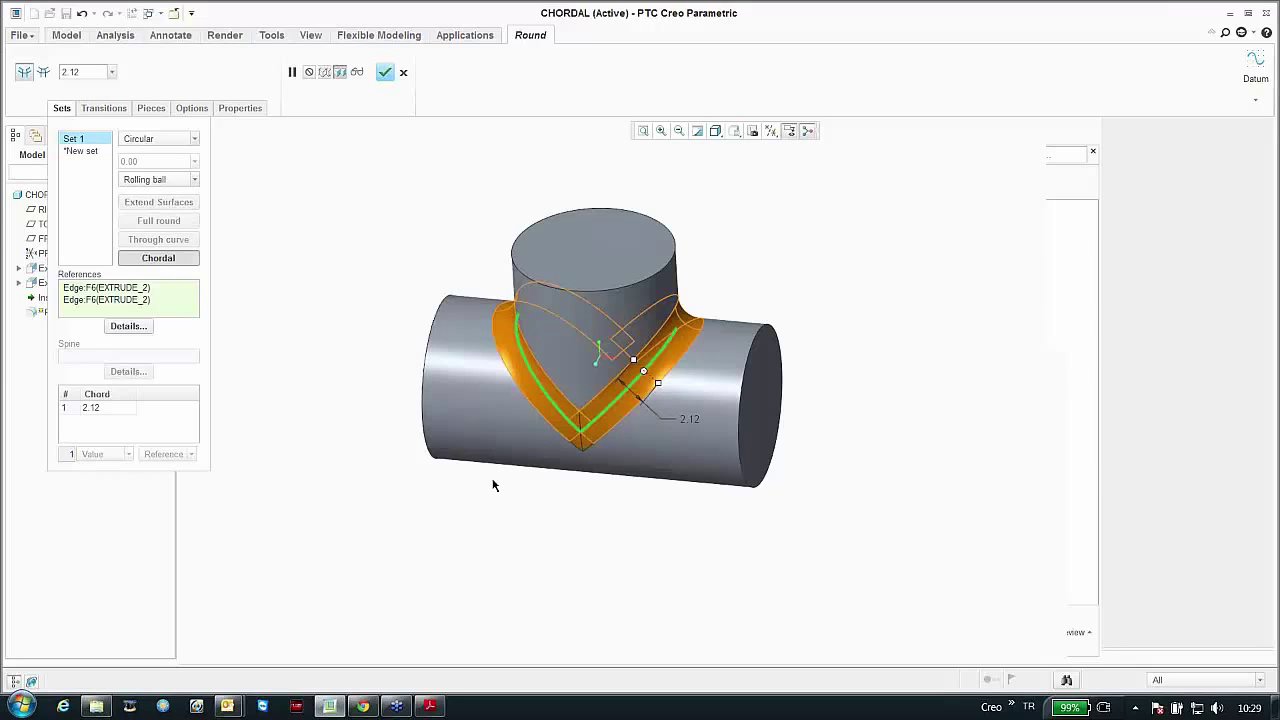
left_click(385, 72)
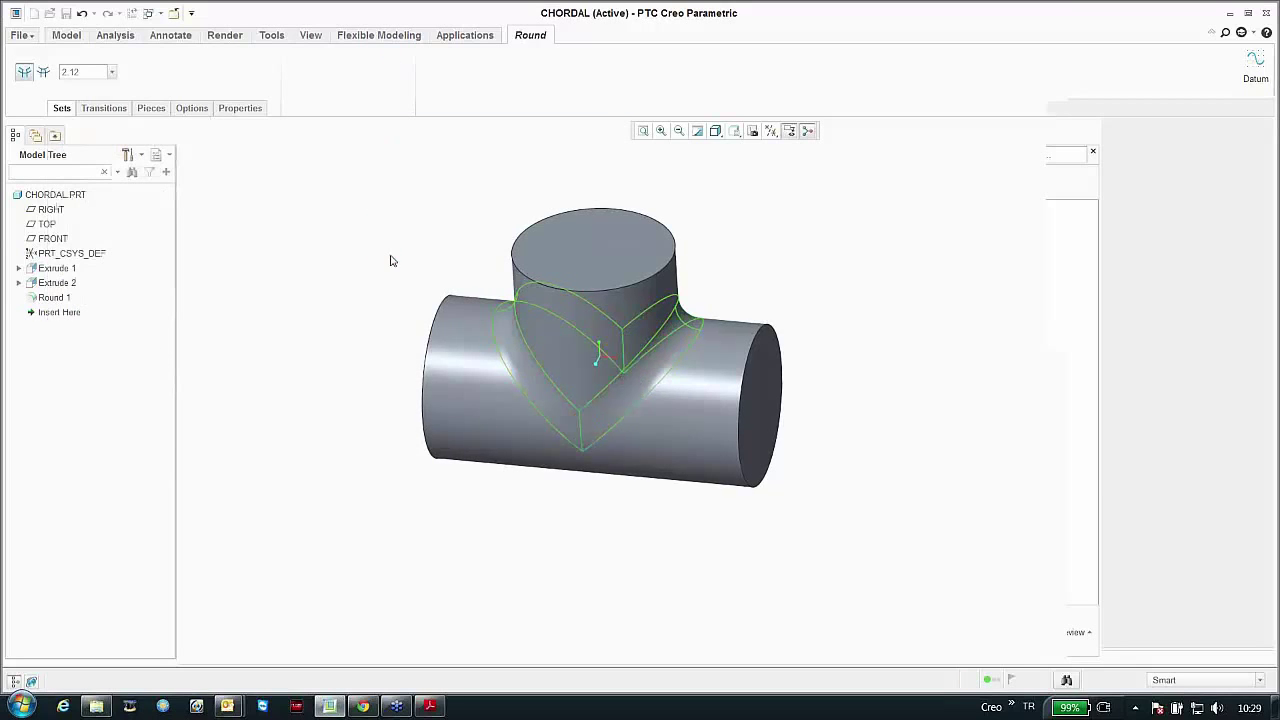
mouse_move(392, 261)
middle_mouse_down()
mouse_move(406, 291)
mouse_move(363, 363)
mouse_move(385, 310)
mouse_move(374, 220)
mouse_move(340, 260)
mouse_move(381, 269)
middle_mouse_up()
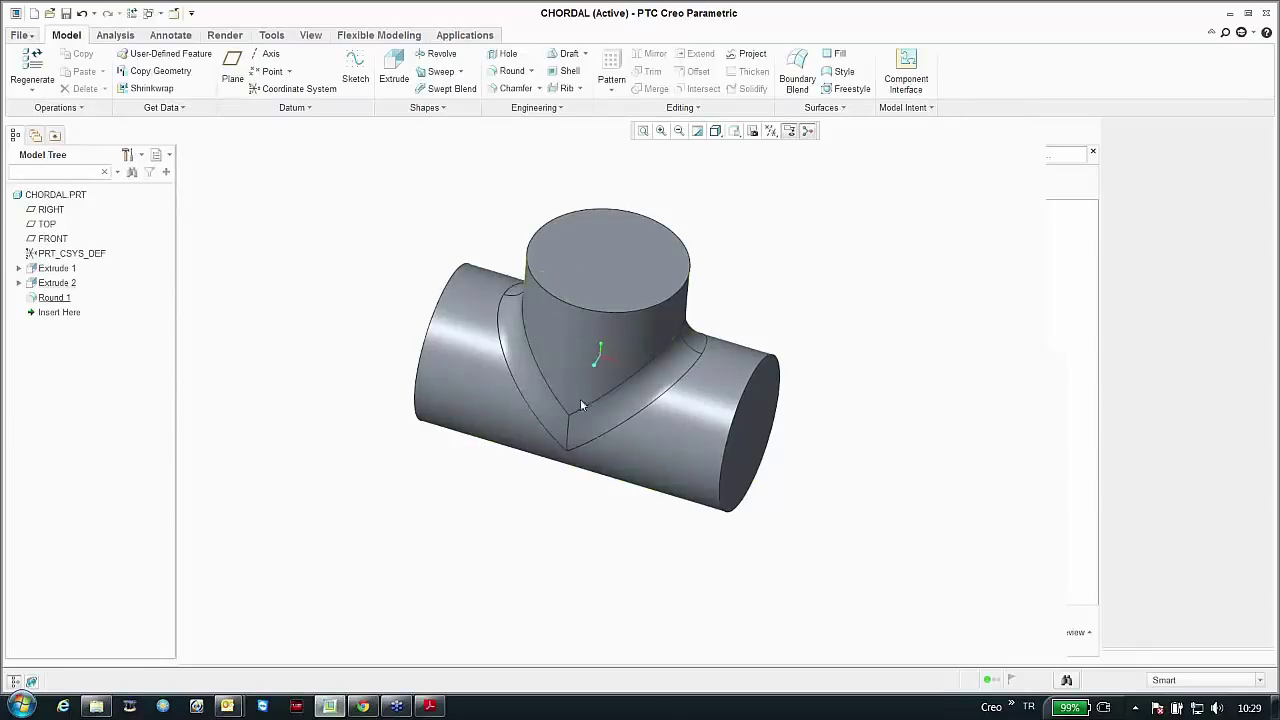
mouse_move(506, 354)
middle_mouse_down()
mouse_move(486, 383)
mouse_move(489, 366)
middle_mouse_up()
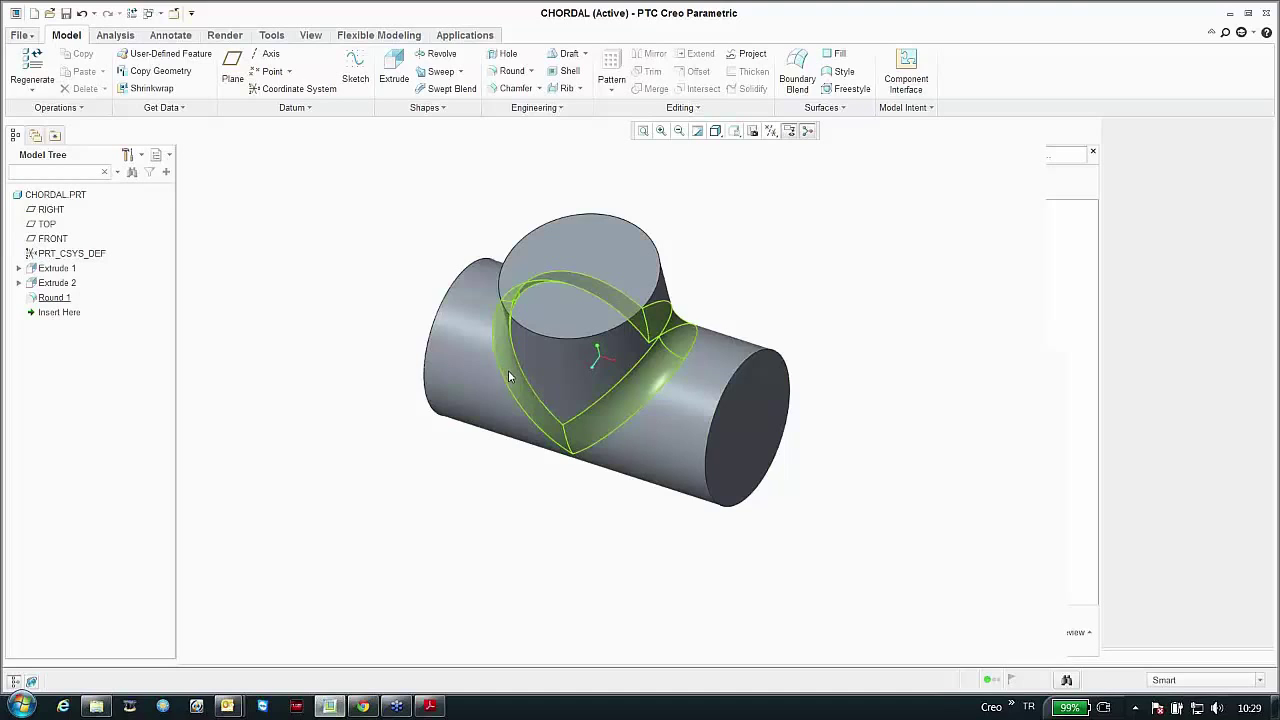
Step: Close the CHORDAL part and erase it from the session
left_click(174, 15)
left_click(196, 72)
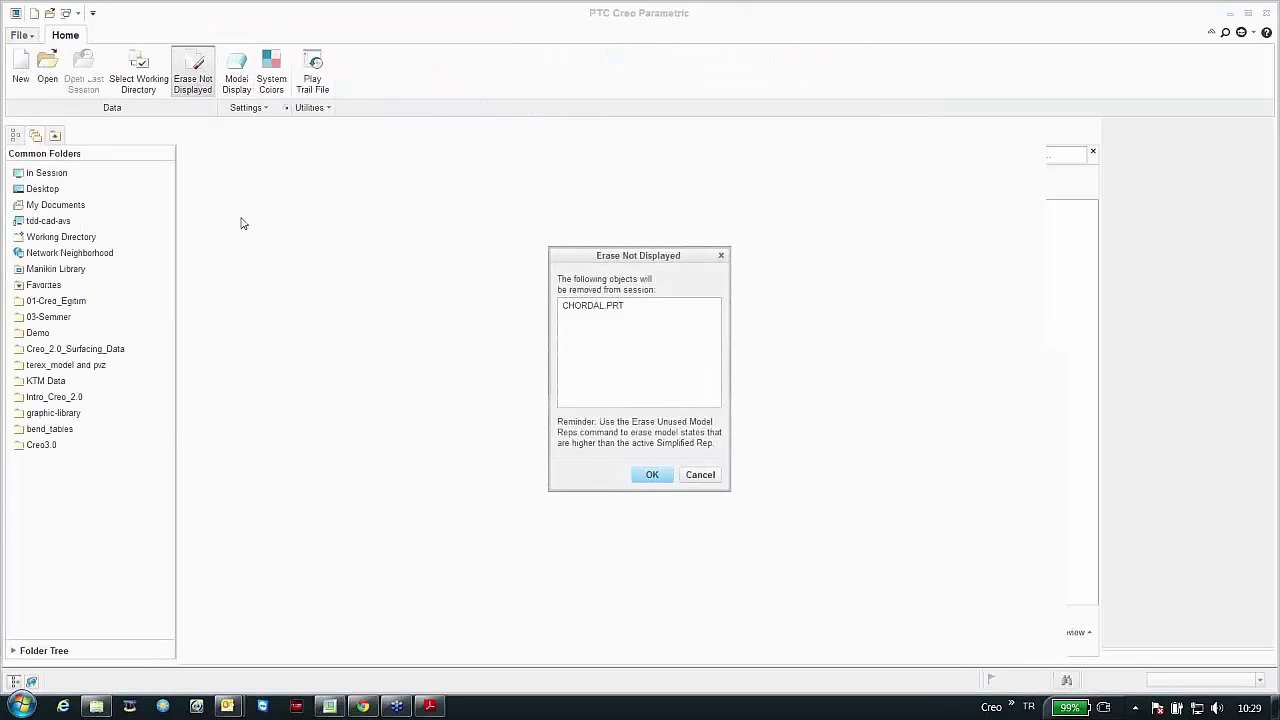
key("Return")
Step: Open relief_placement.prt from the Creo3.0/06-Sheetmetal/Relief folder
left_click(48, 446)
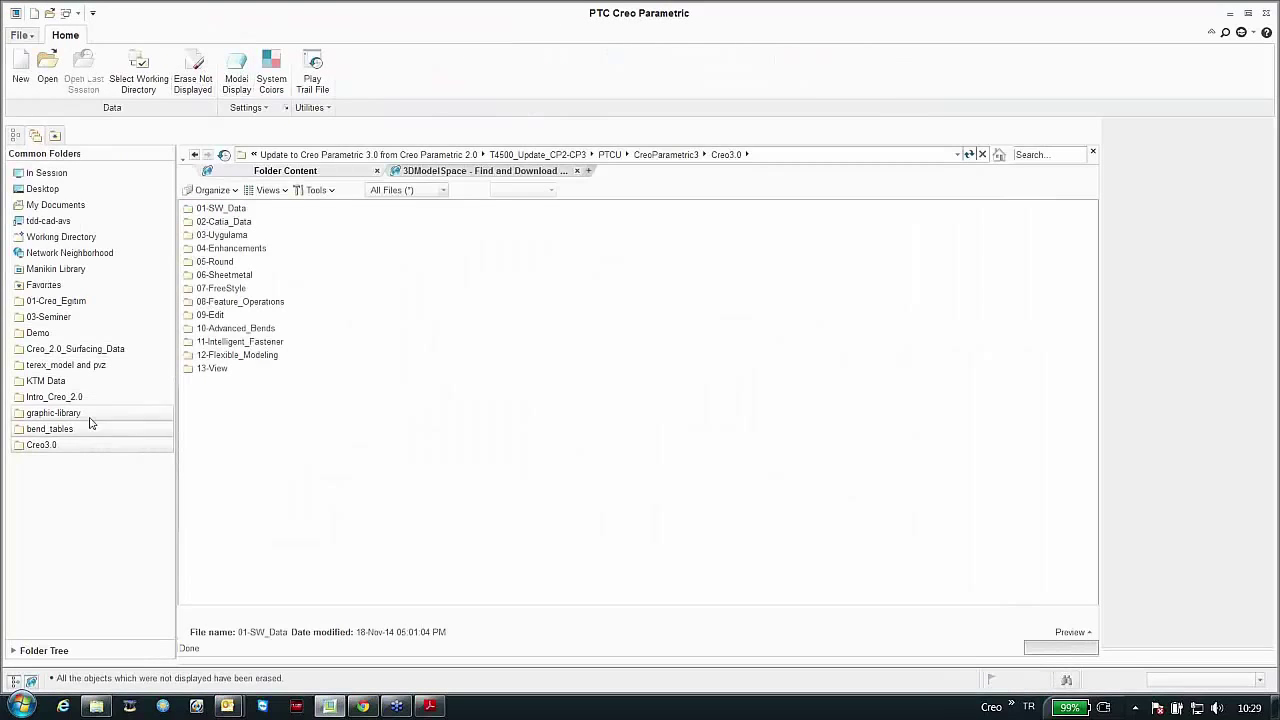
double_click(208, 277)
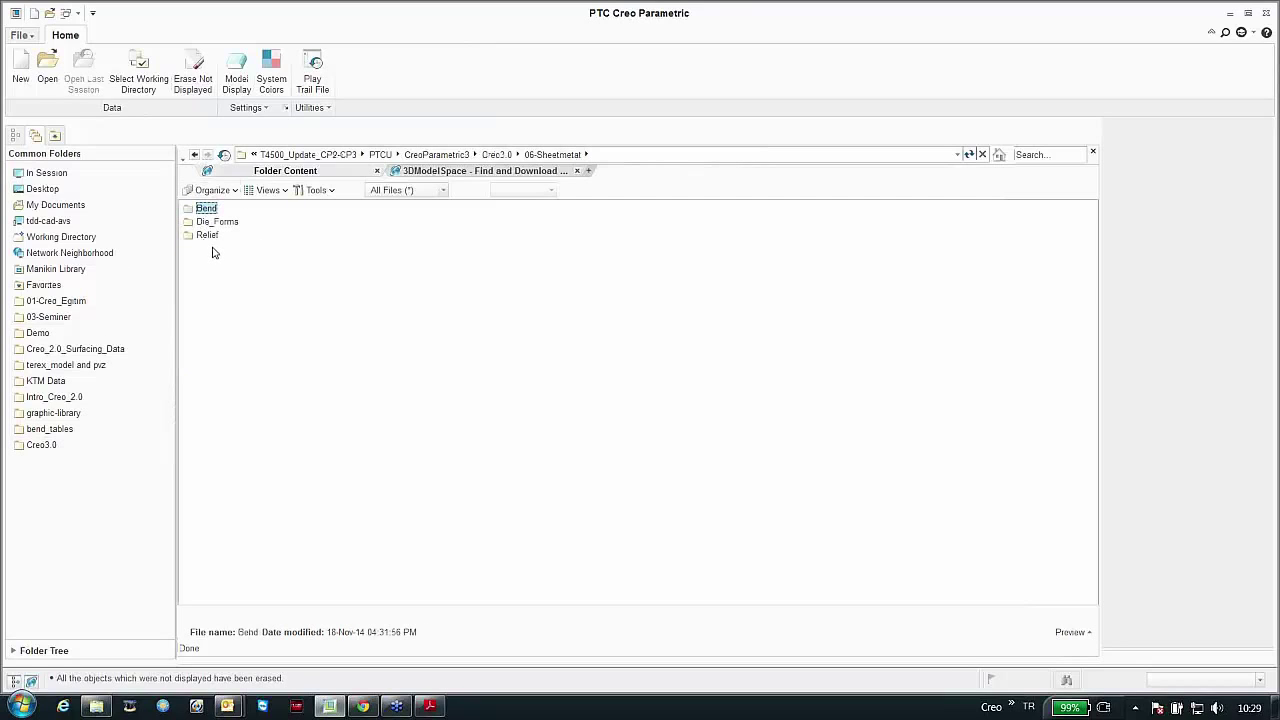
double_click(207, 236)
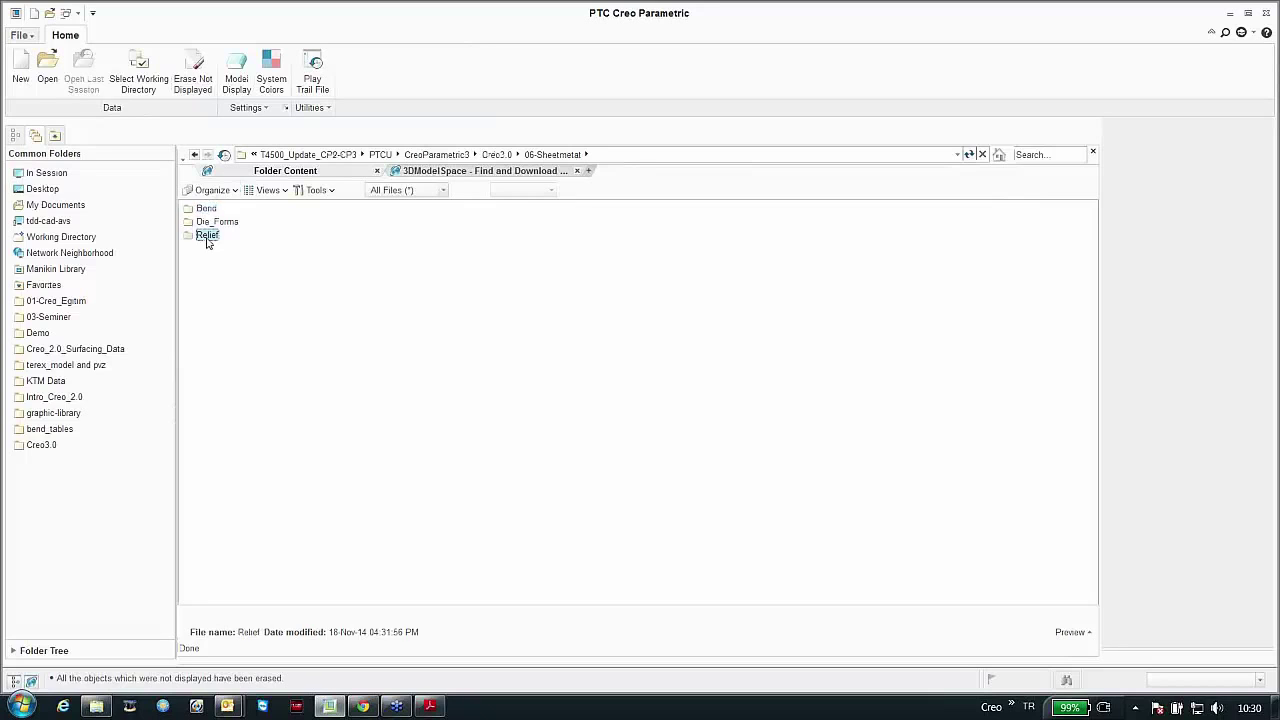
left_click(209, 229)
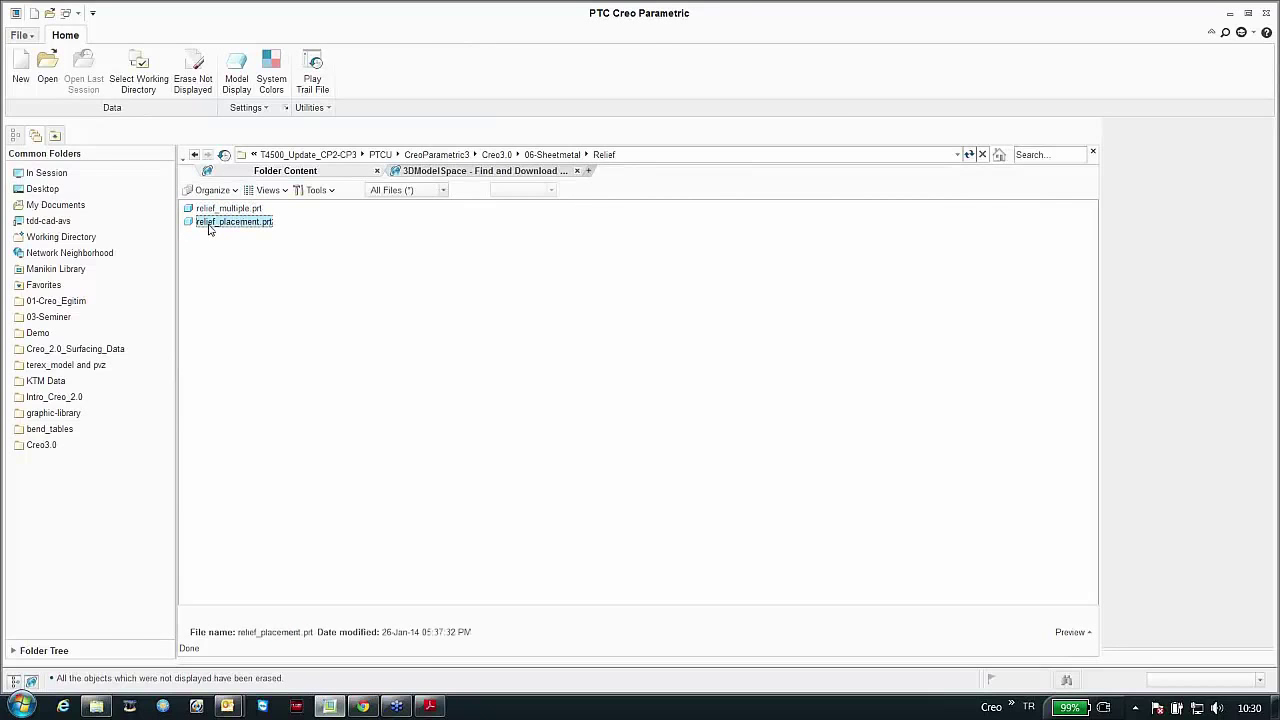
double_click(209, 224)
Step: Start a bend on the plate's large upper face and open the sketch of its internal bend line
scroll(415, 396, "down", 2)
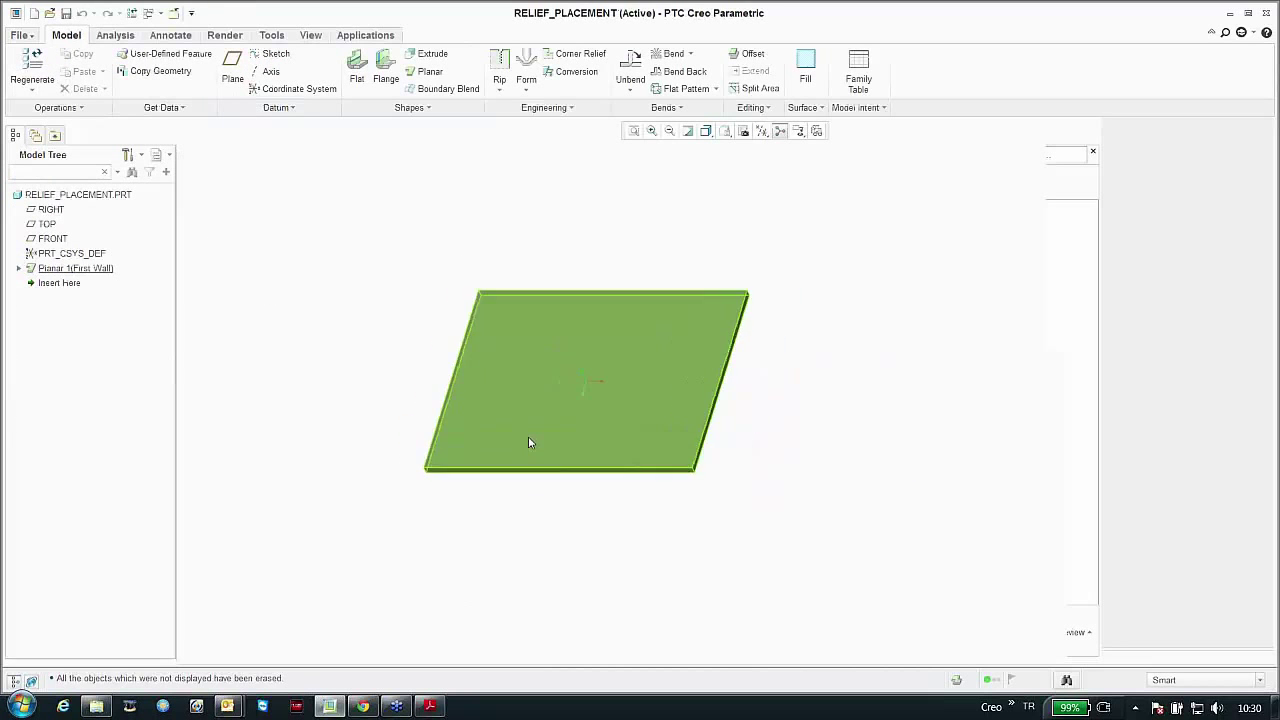
scroll(528, 436, "up", 3)
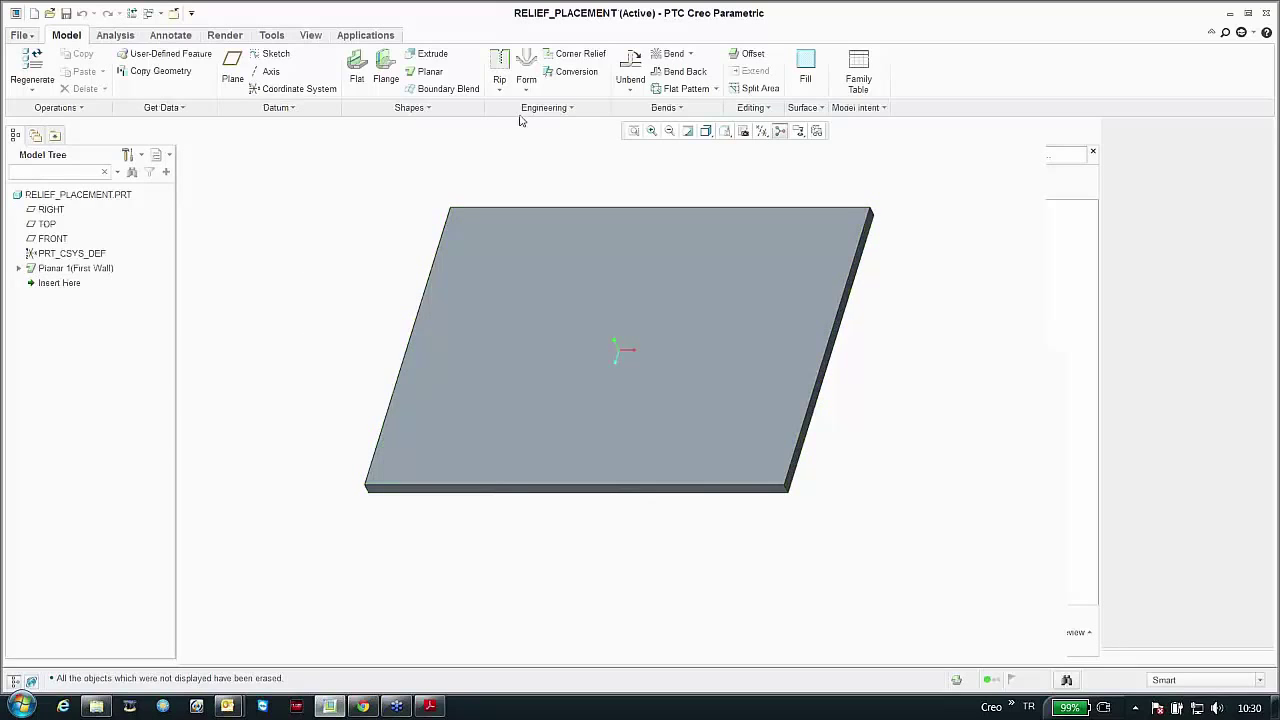
left_click(668, 54)
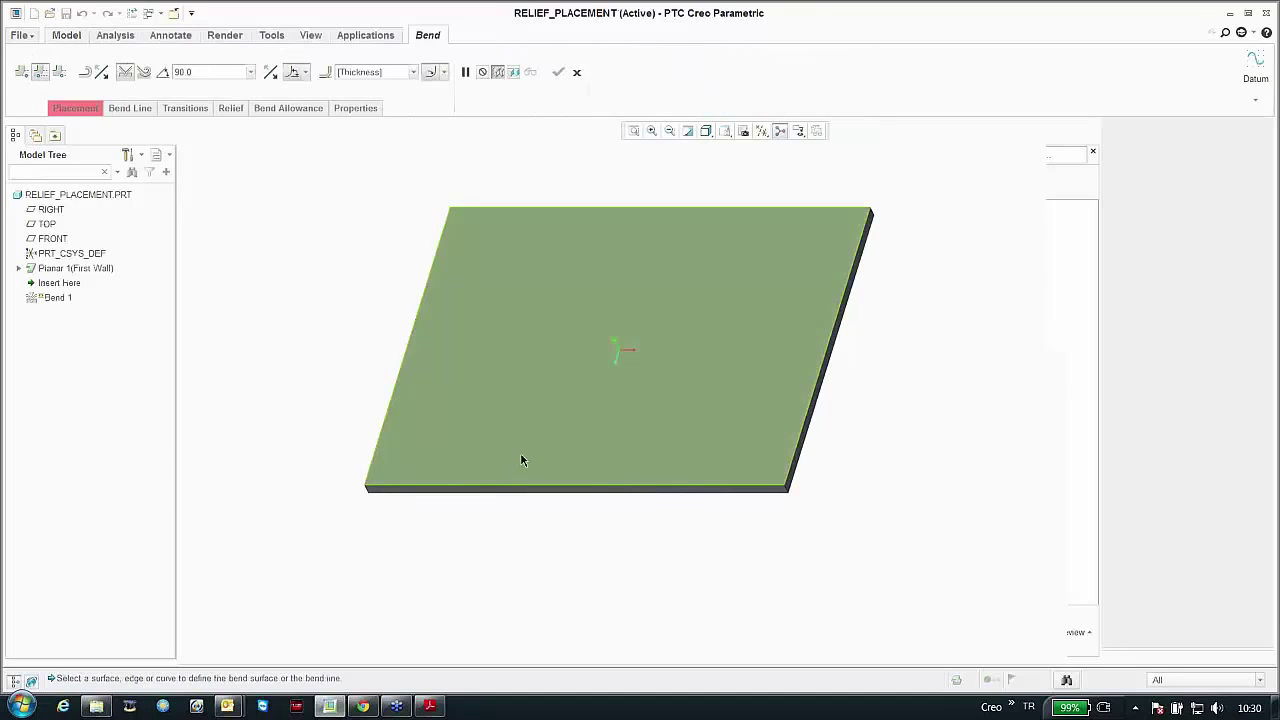
left_click(555, 408)
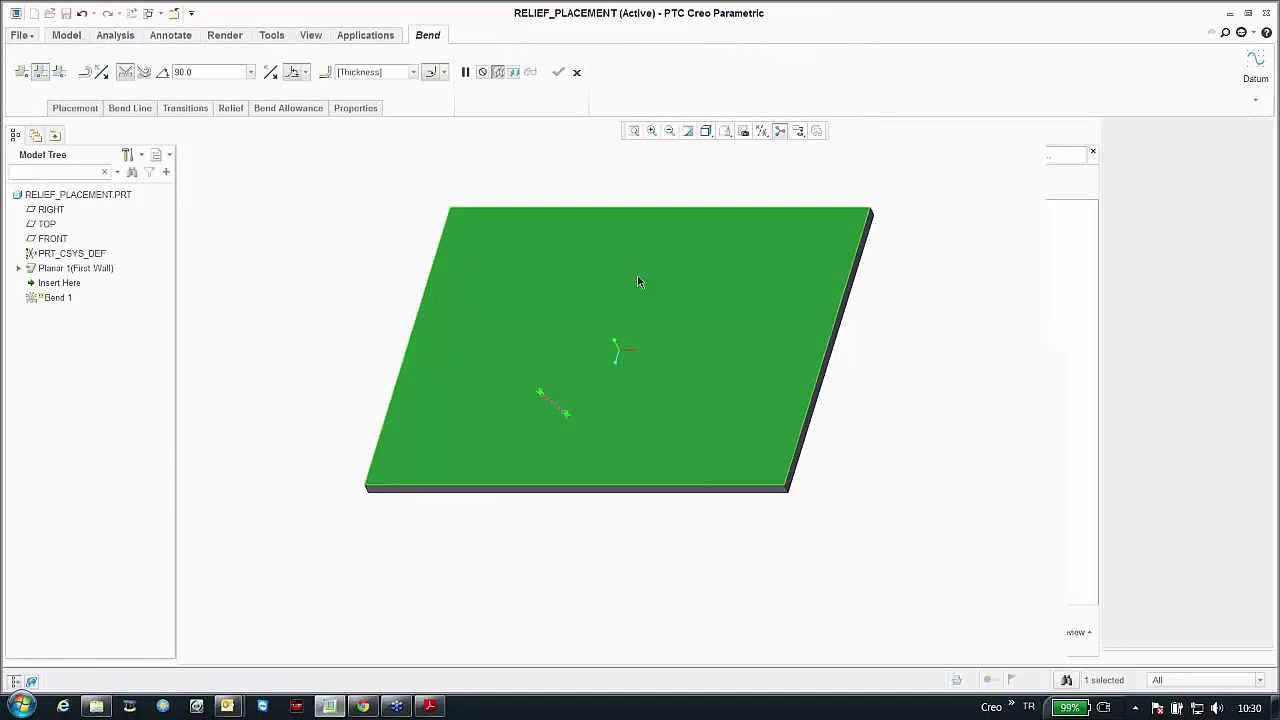
right_click(653, 316)
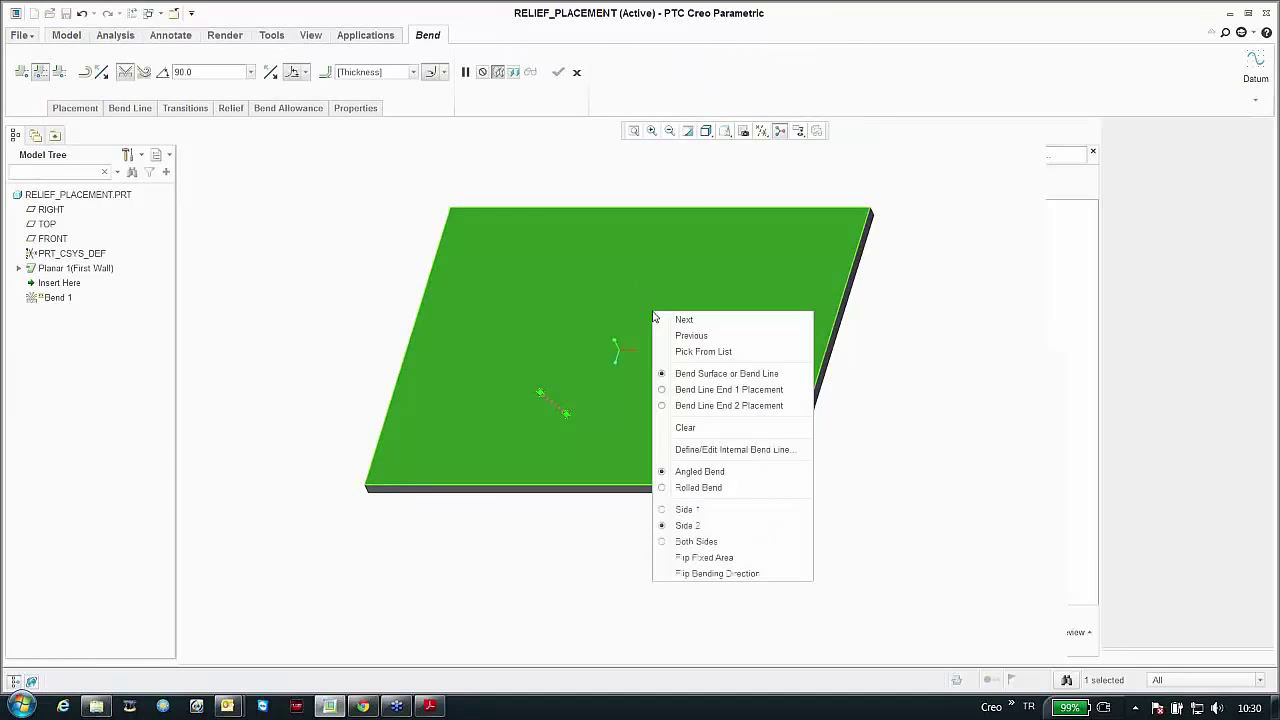
left_click(693, 451)
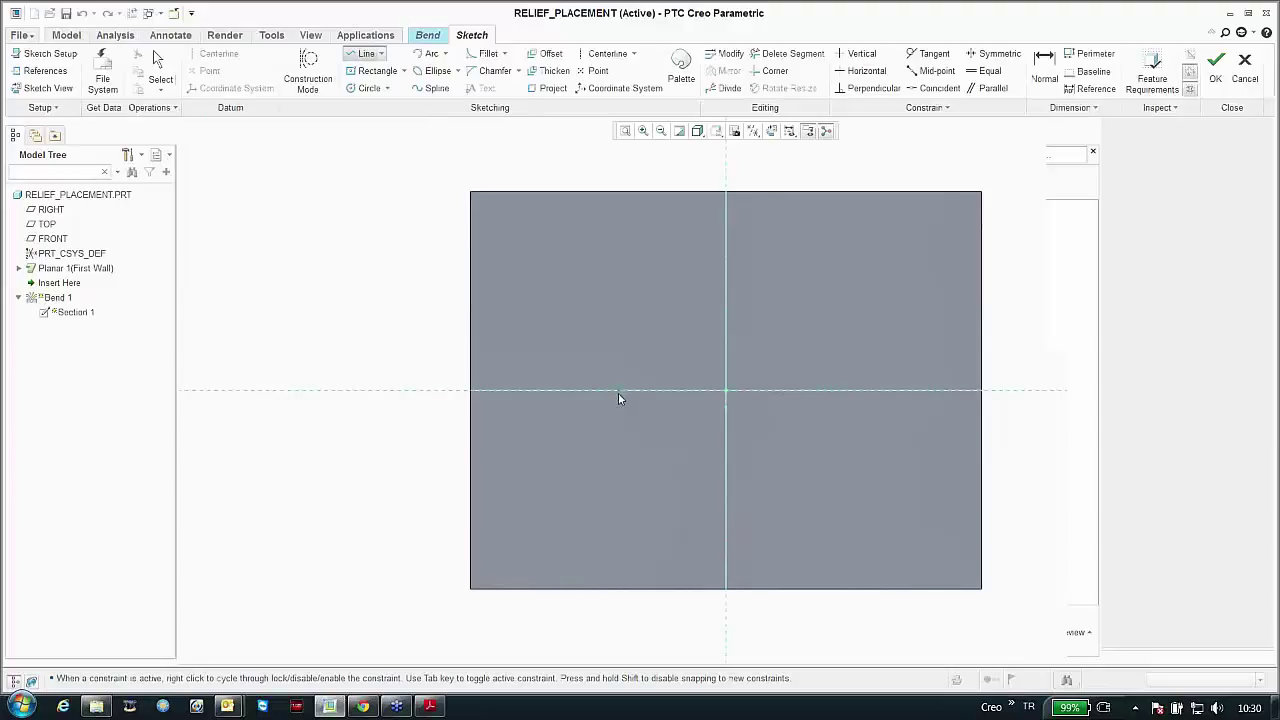
Step: Sketch a short horizontal bend line on the horizontal reference, crossing the vertical reference near the plate's middle, and accept the sketch
left_click(628, 420)
middle_click(664, 416)
left_click(638, 392)
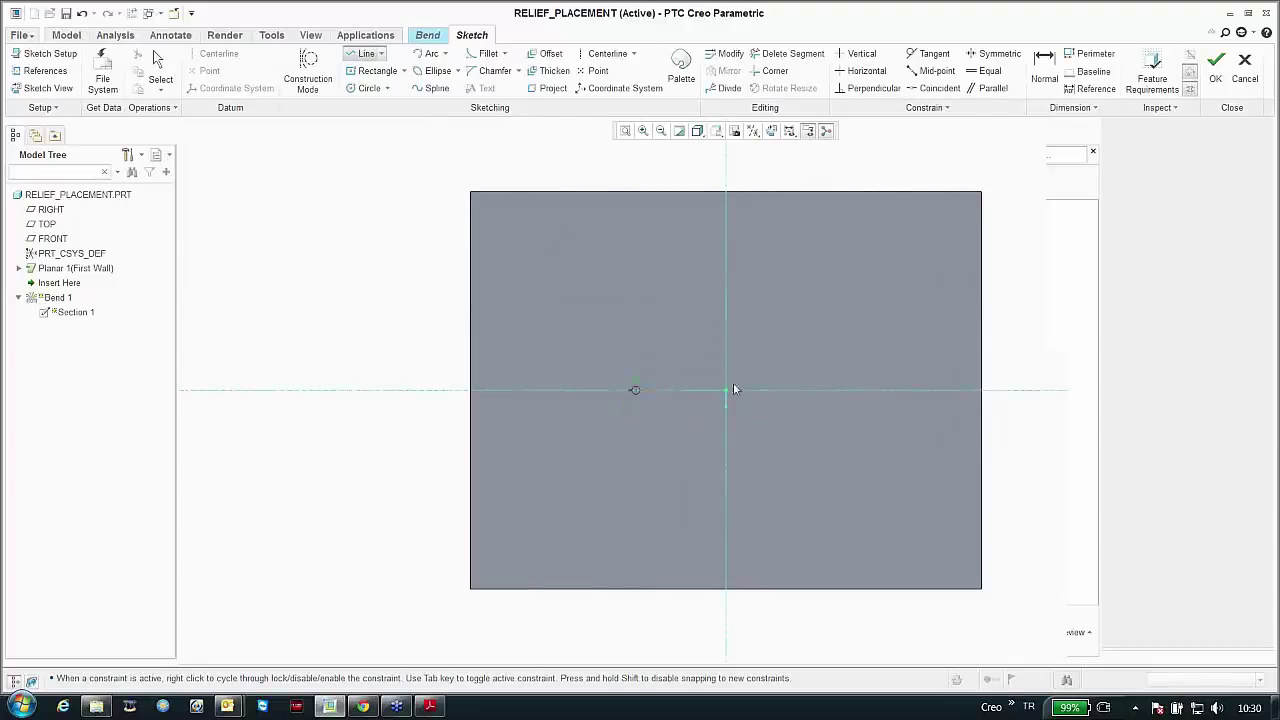
left_click(827, 390)
scroll(884, 254, "up", 2)
middle_click(669, 304)
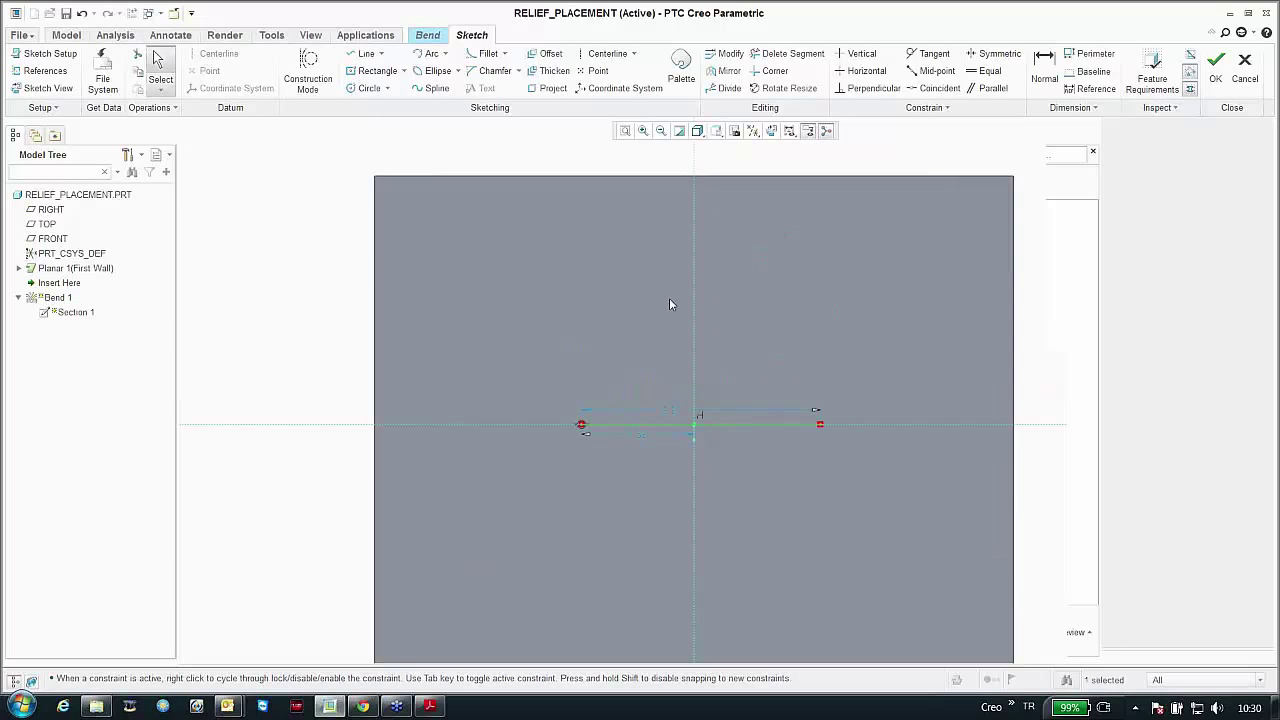
left_click(1216, 62)
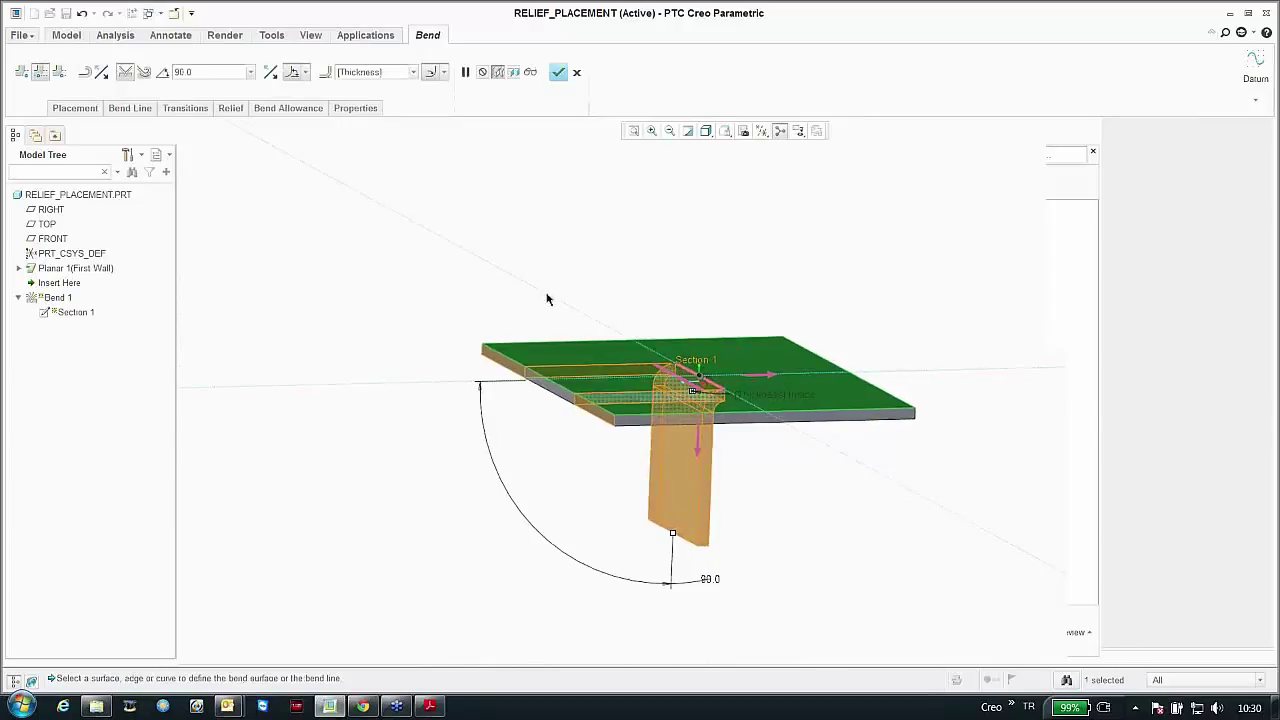
Step: Set the bend's relief type to Obround
middle_click_drag(434, 431, 540, 487)
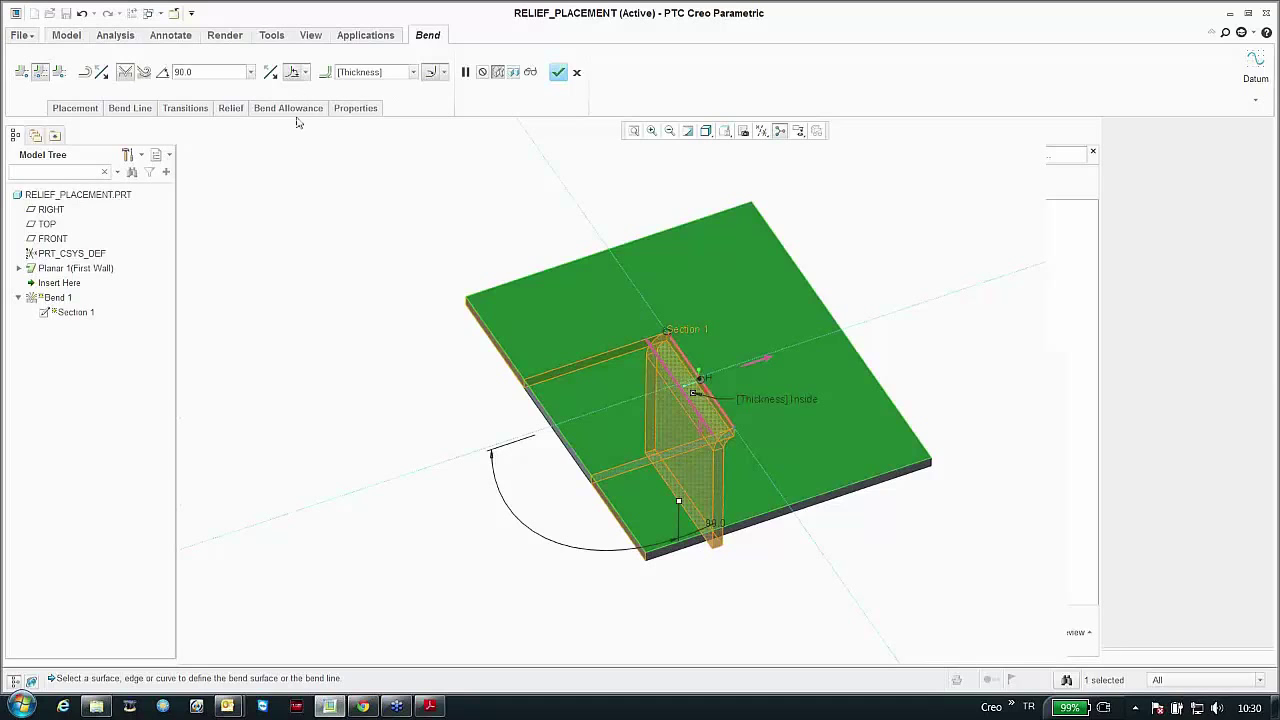
left_click(231, 108)
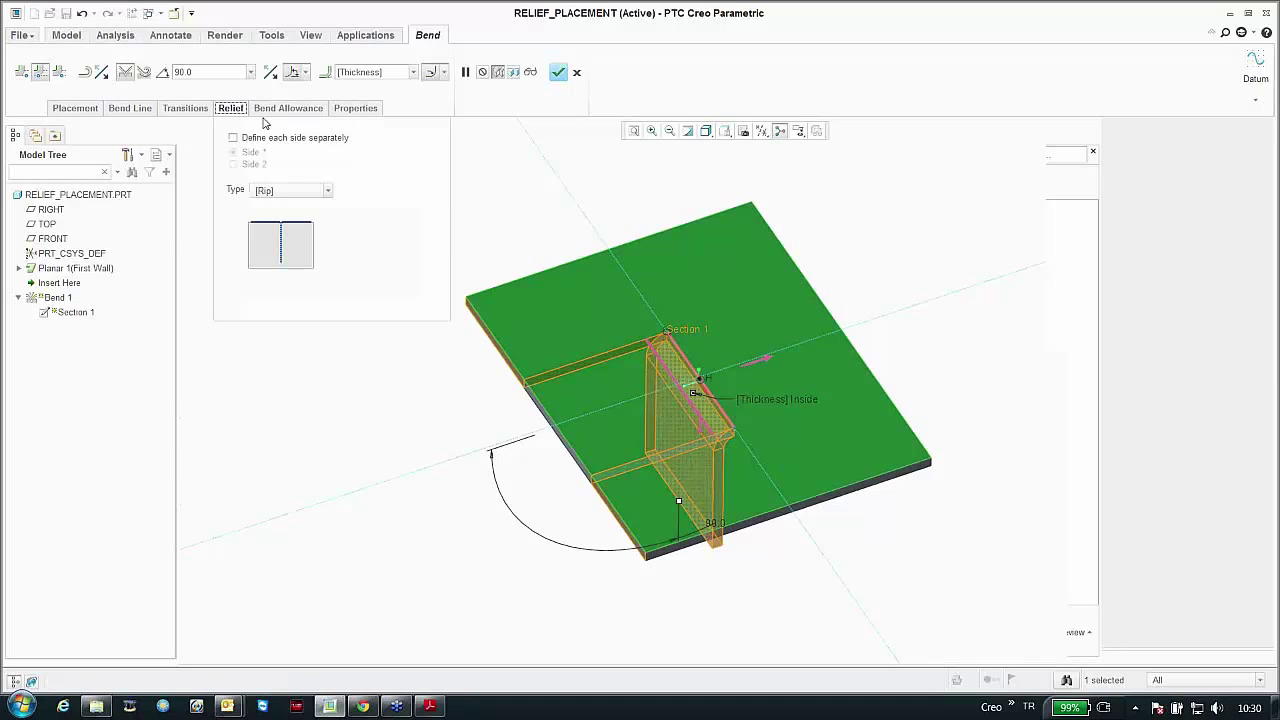
left_click(289, 199)
left_click(284, 248)
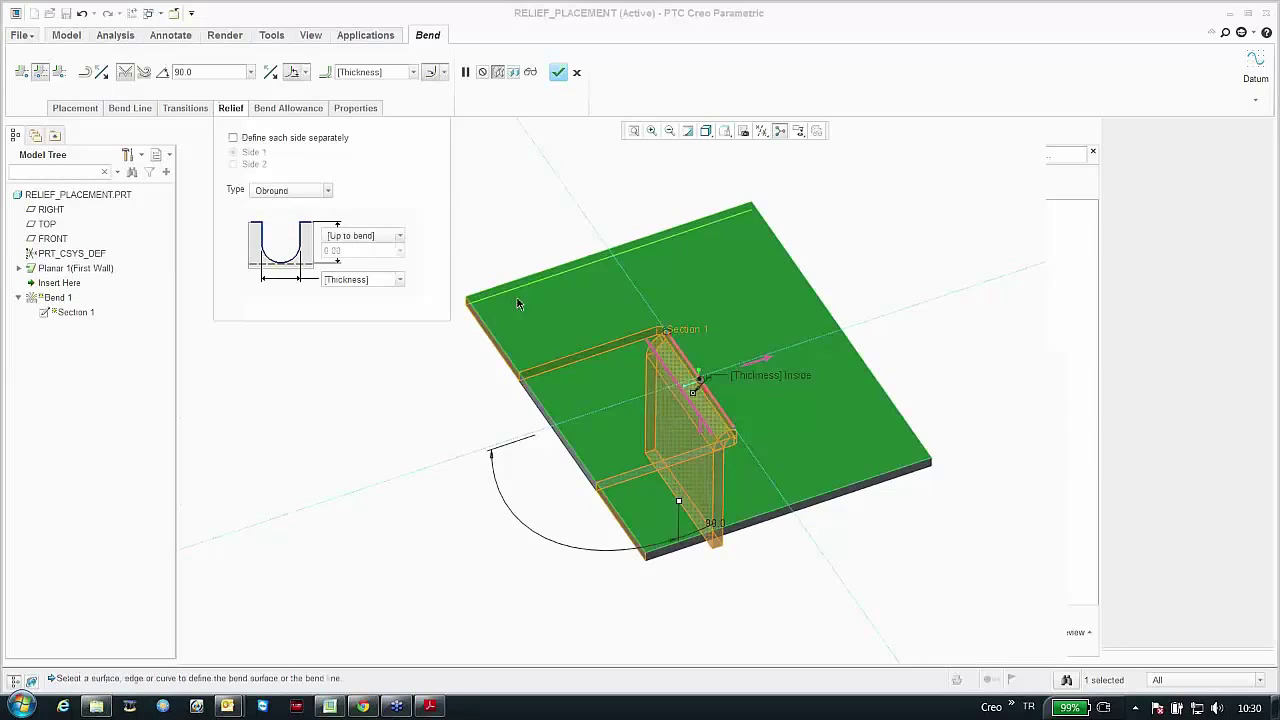
Step: Set the bend angle to 75 degrees, check the relief preview and complete the bend
middle_click_drag(517, 304, 600, 489)
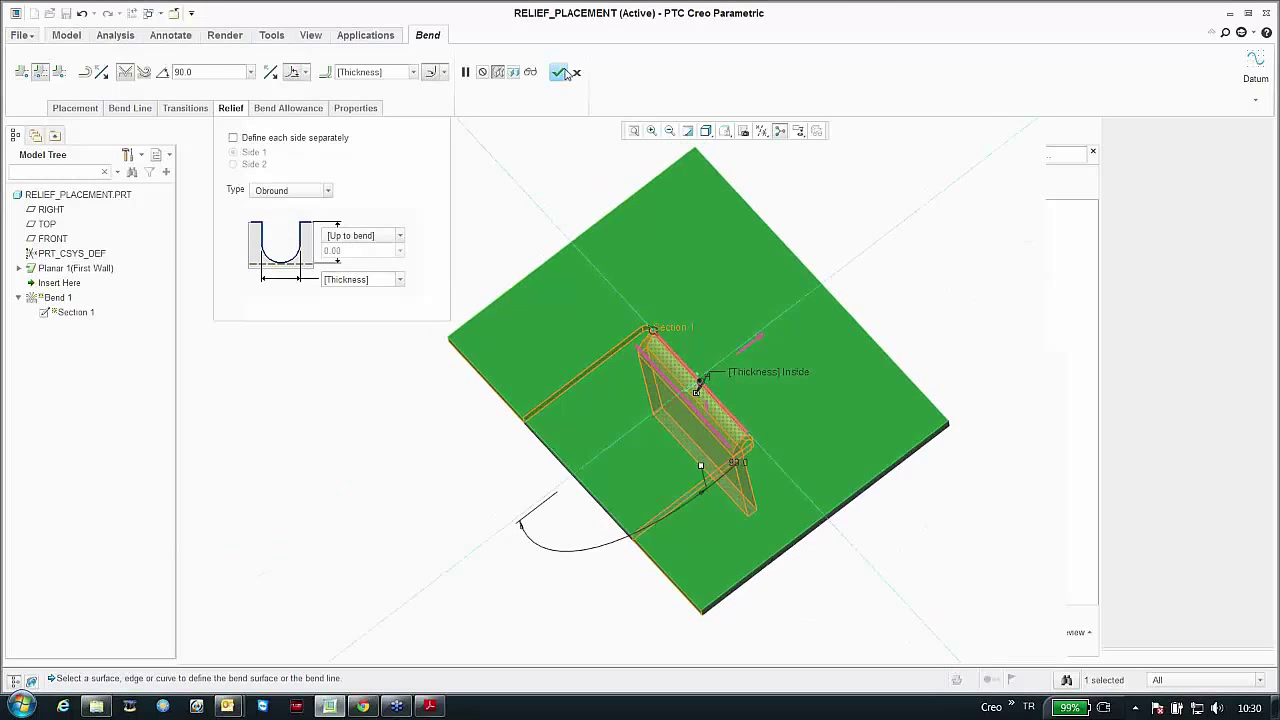
middle_click_drag(457, 400, 560, 480)
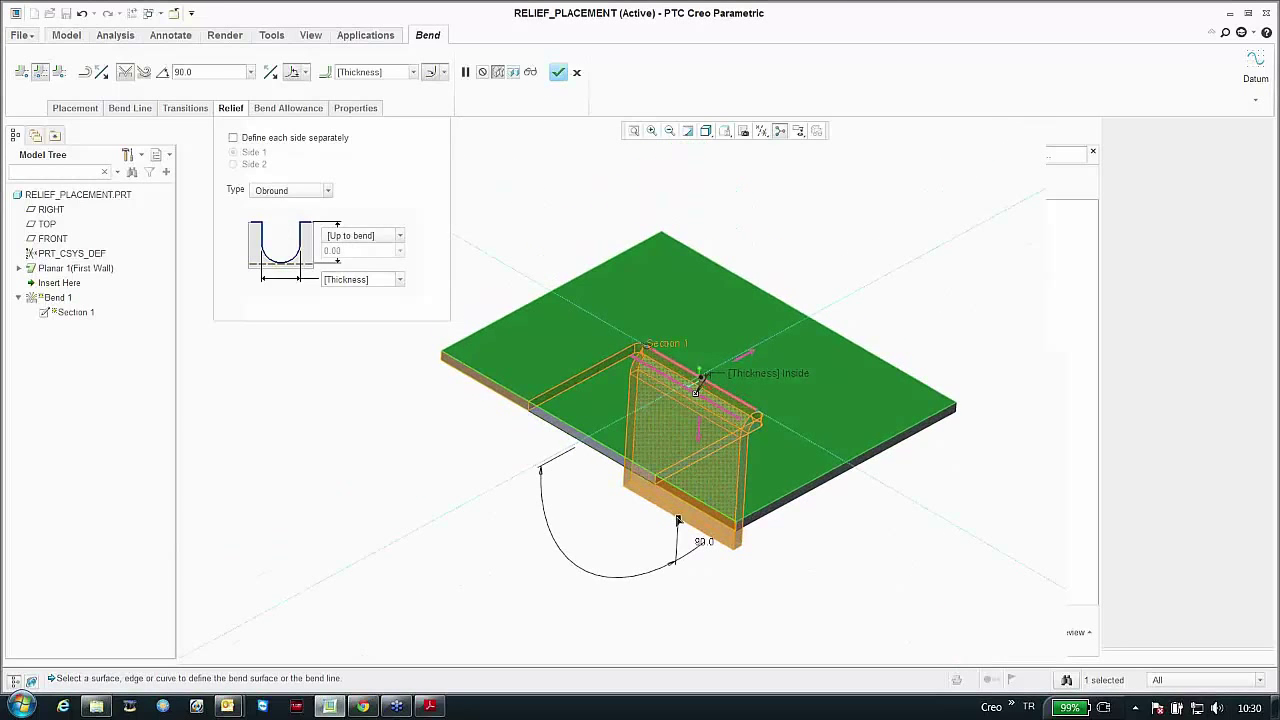
left_click_drag(678, 520, 658, 555)
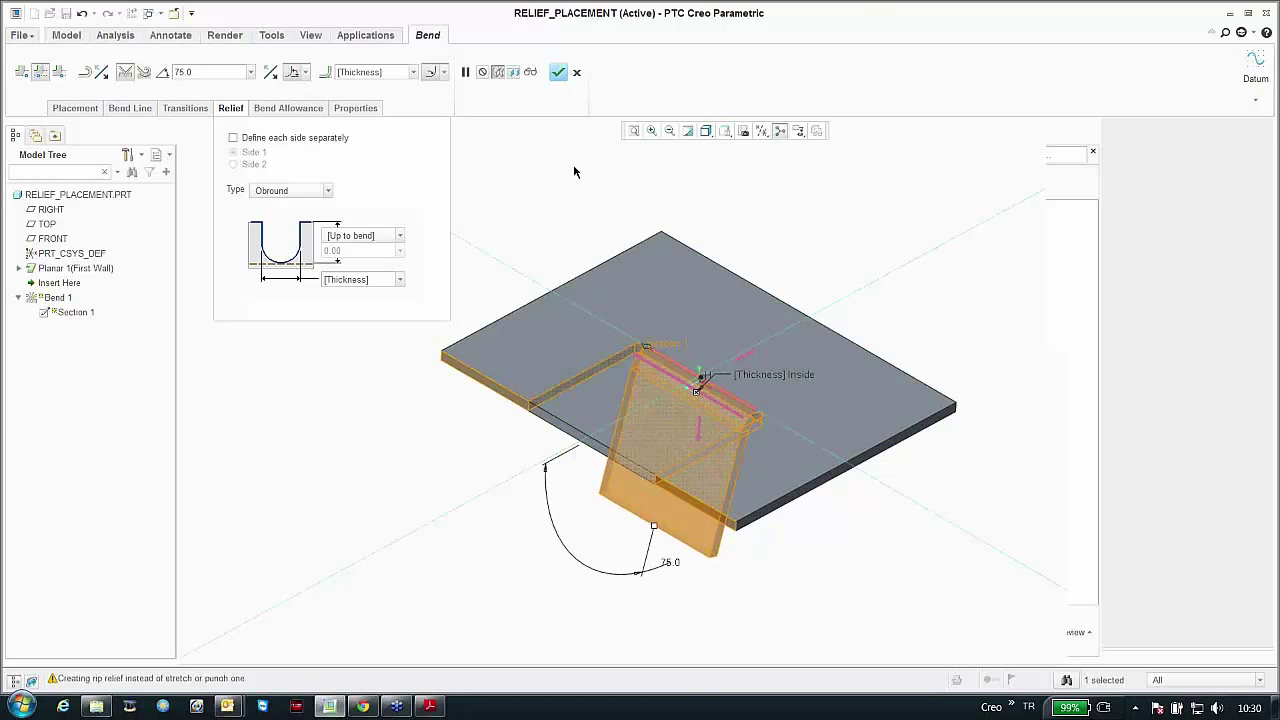
scroll(643, 353, "up", 3)
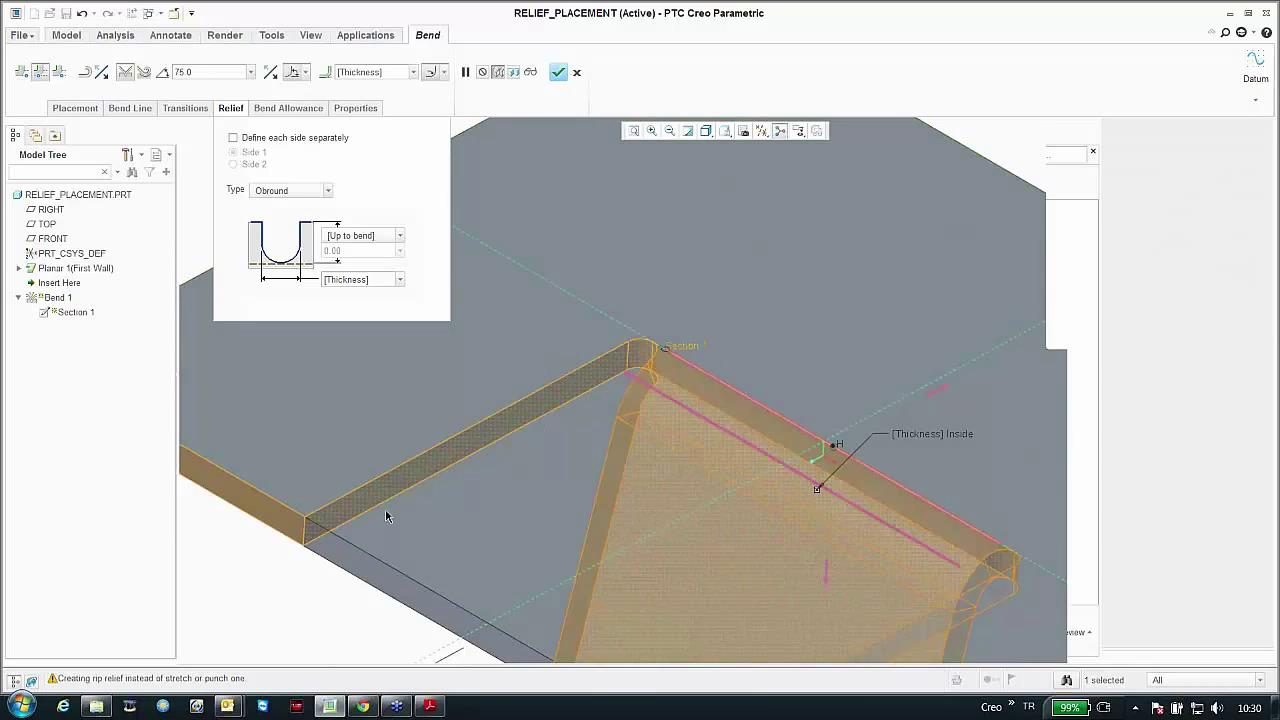
scroll(577, 407, "down", 2)
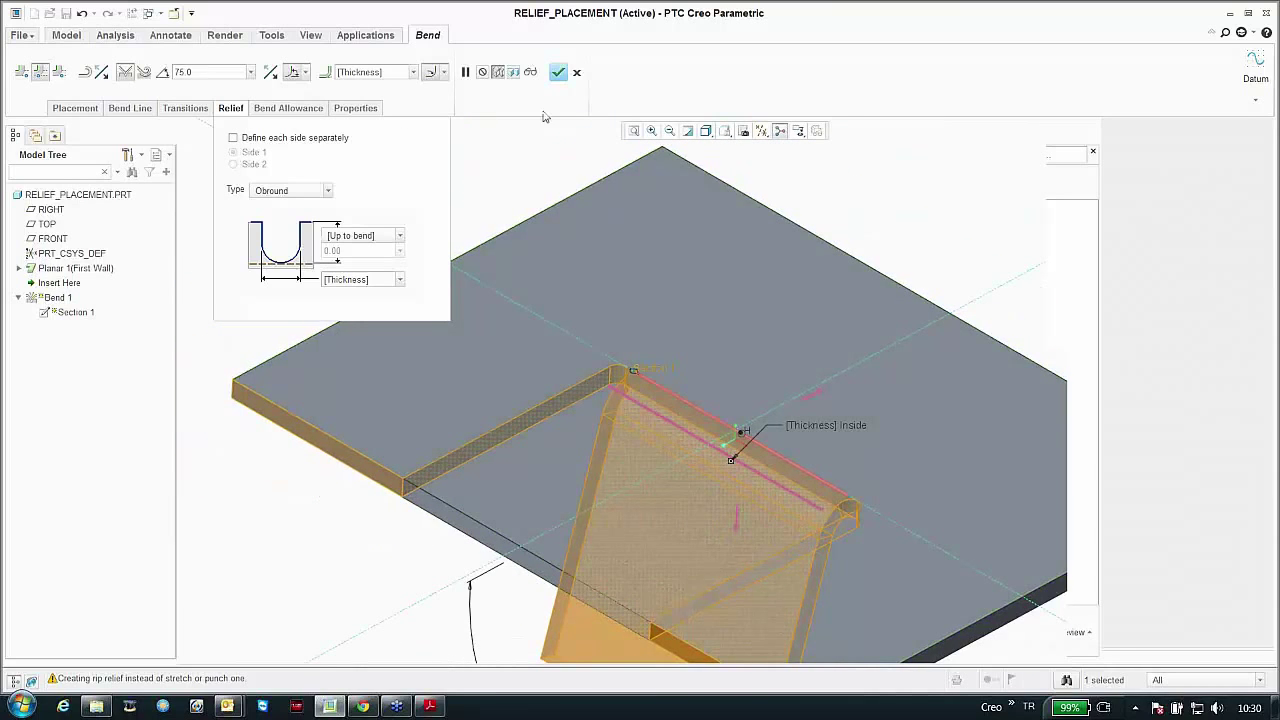
left_click(557, 72)
mouse_move(389, 194)
middle_mouse_down()
mouse_move(443, 223)
mouse_move(415, 210)
mouse_move(389, 240)
mouse_move(486, 266)
mouse_move(417, 237)
mouse_move(363, 174)
mouse_move(380, 180)
mouse_move(331, 239)
mouse_move(329, 228)
middle_mouse_up()
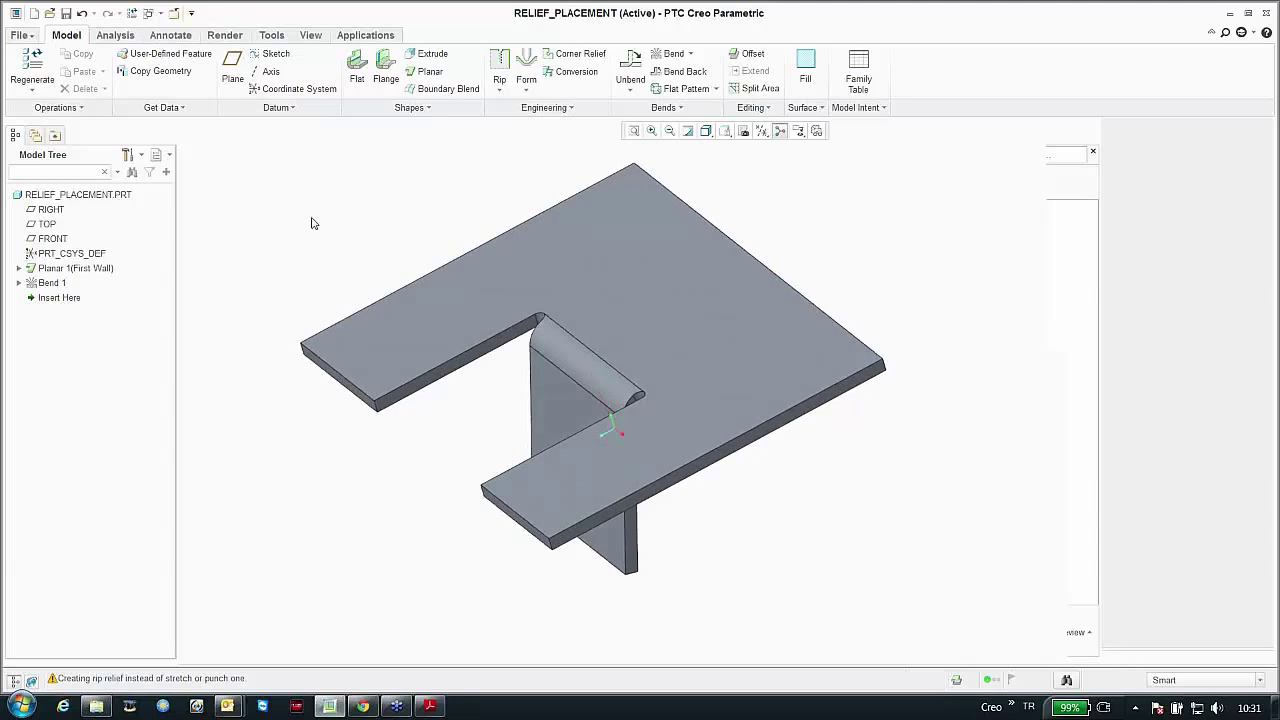
Step: Close the RELIEF_PLACEMENT part and open relief_multiple.prt from the Creo3.0/06-Sheetmetal/Relief folder
left_click(174, 13)
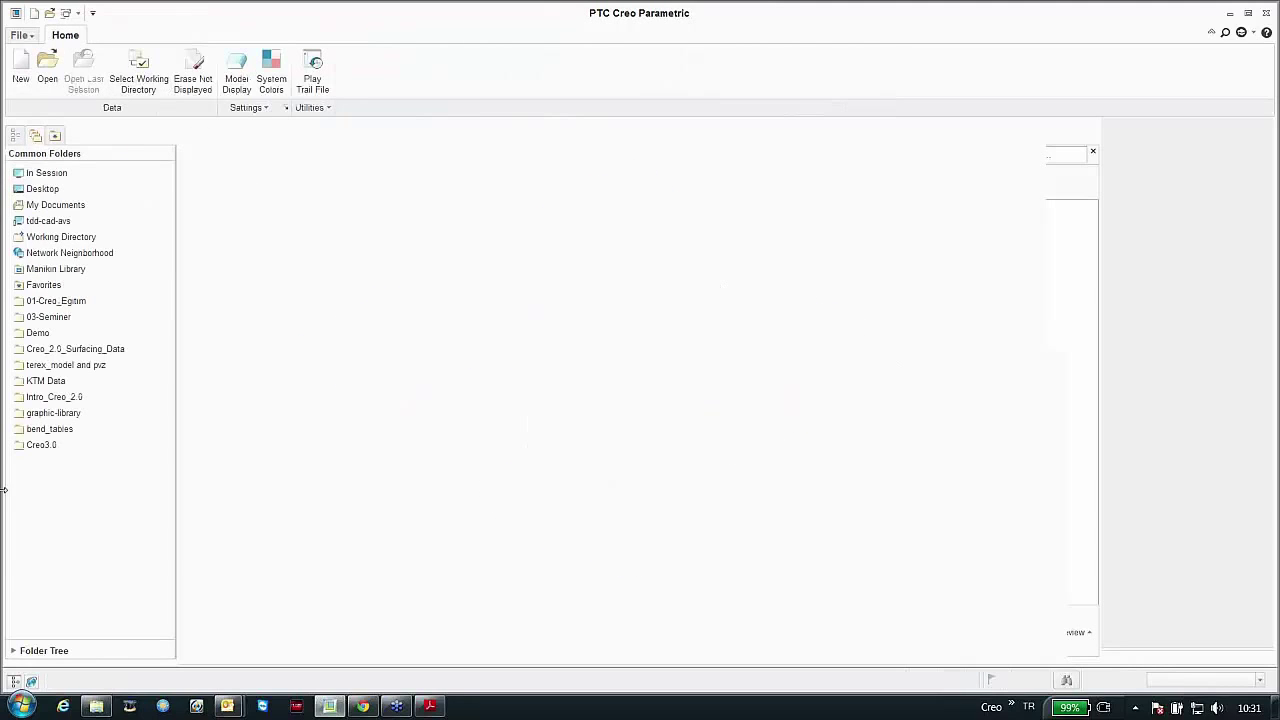
left_click(38, 447)
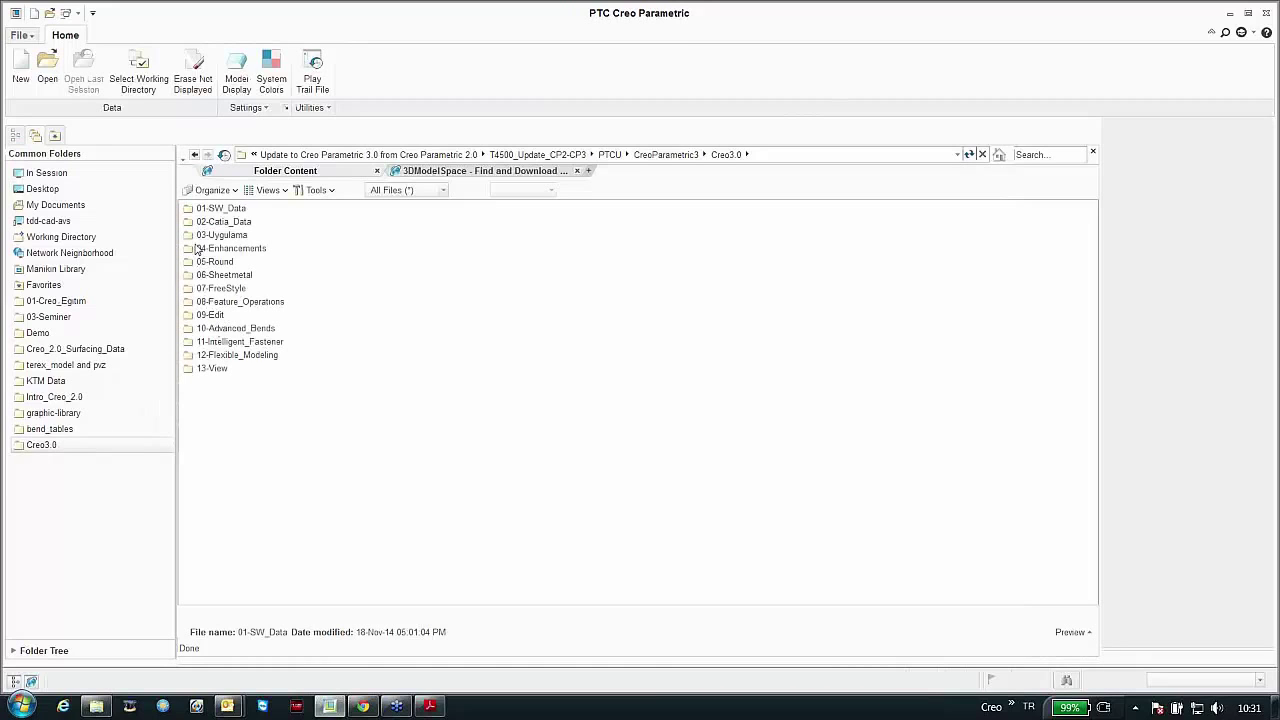
double_click(213, 274)
double_click(214, 237)
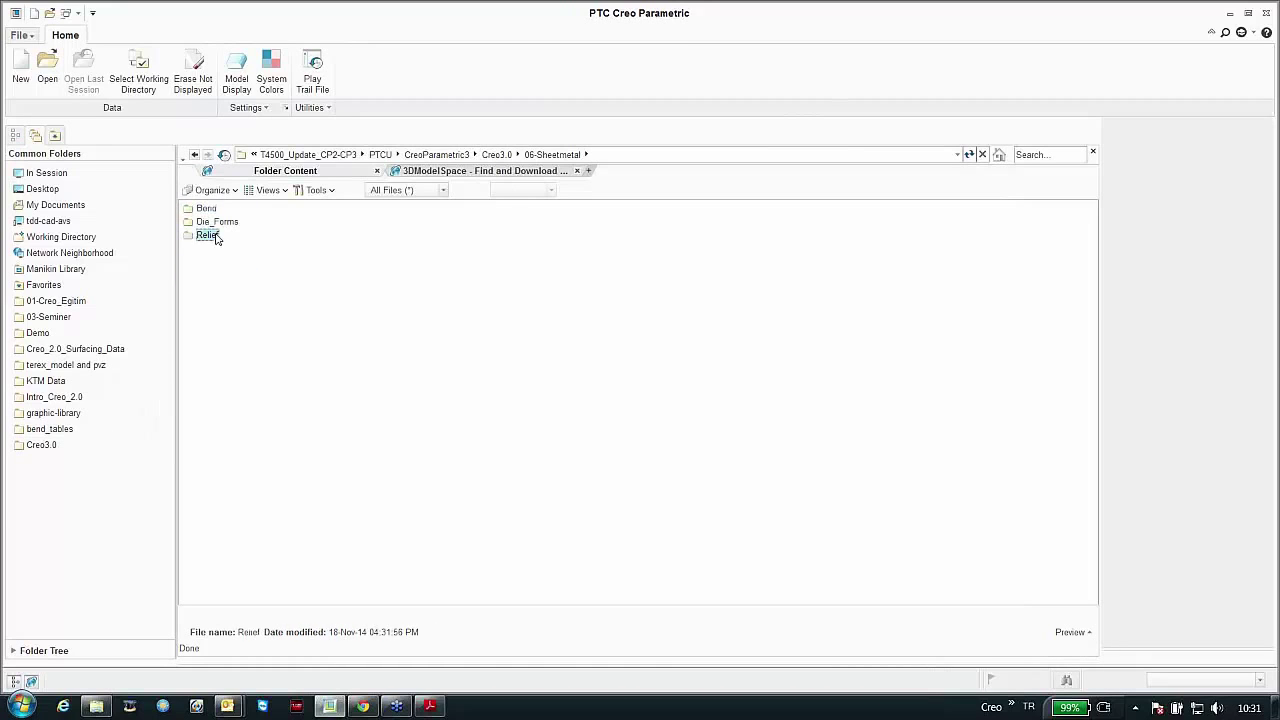
double_click(226, 209)
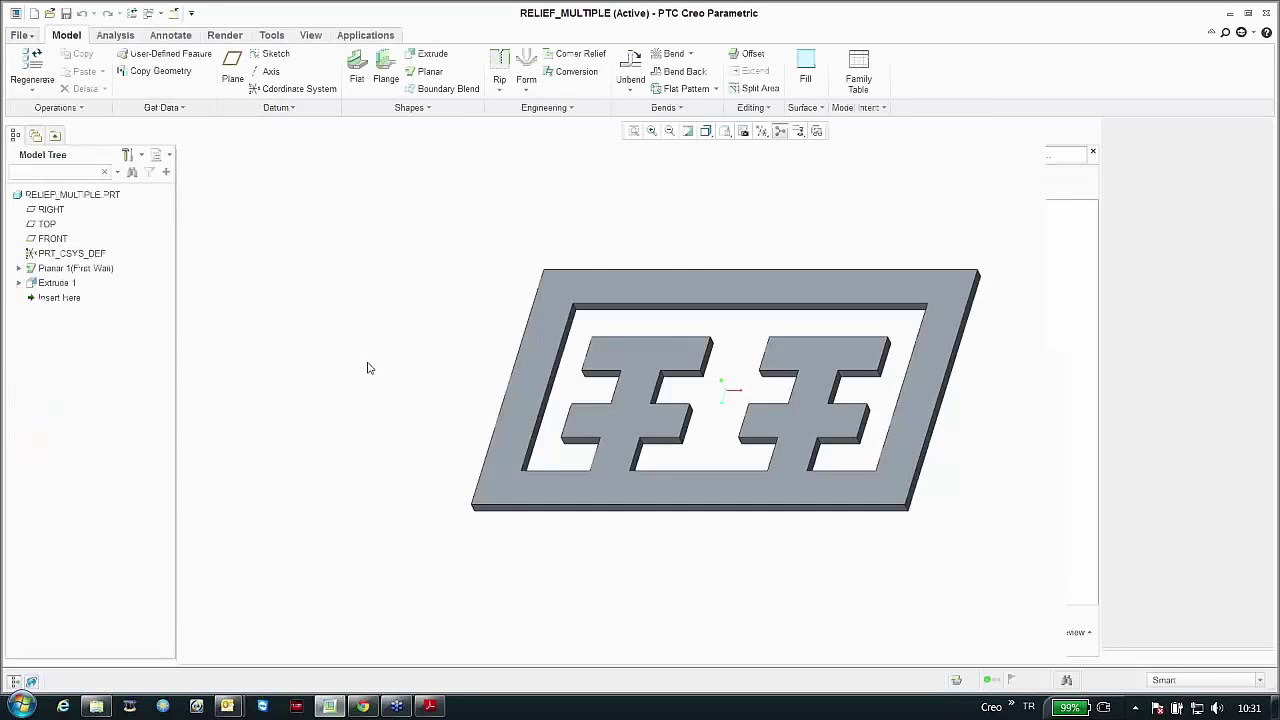
Step: Start a bend on the lower arm's edge of the first inner tab and extend its bend line across the tab's stem
mouse_move(366, 366)
middle_mouse_down()
mouse_move(400, 397)
mouse_move(380, 369)
mouse_move(318, 379)
mouse_move(360, 374)
mouse_move(325, 345)
middle_mouse_up()
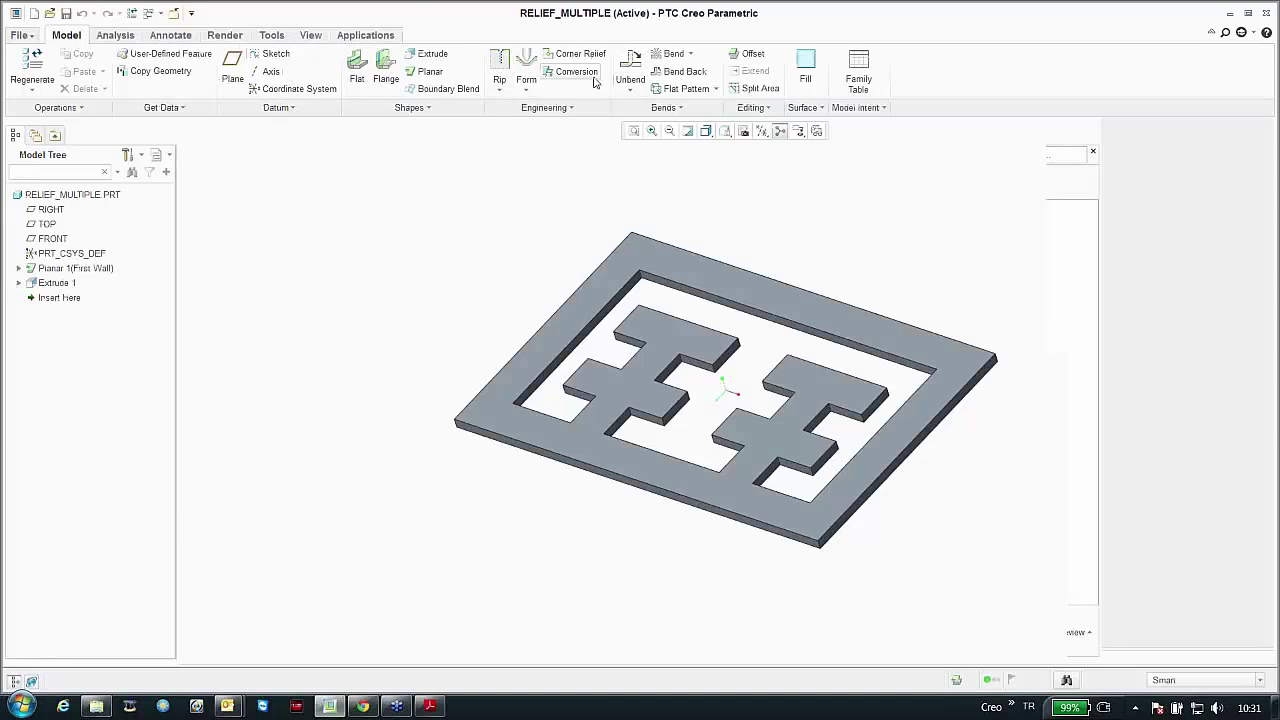
left_click(672, 54)
scroll(668, 354, "down", 5)
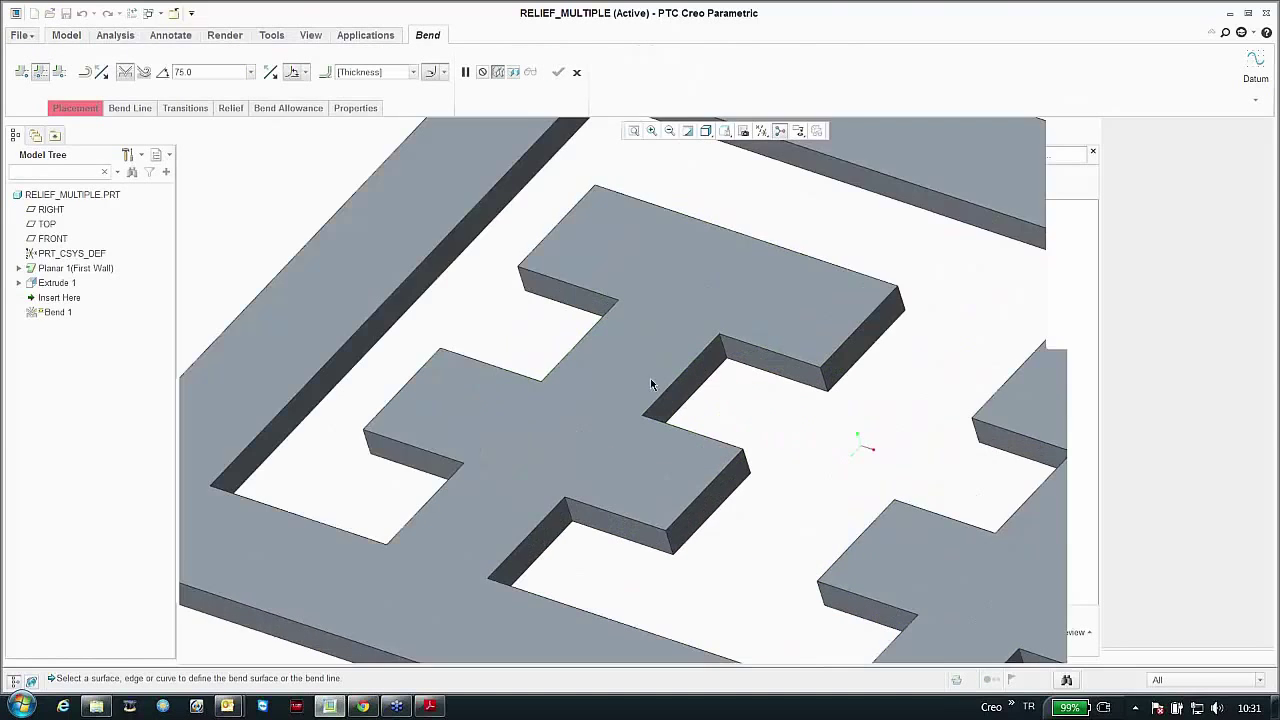
left_click(674, 428)
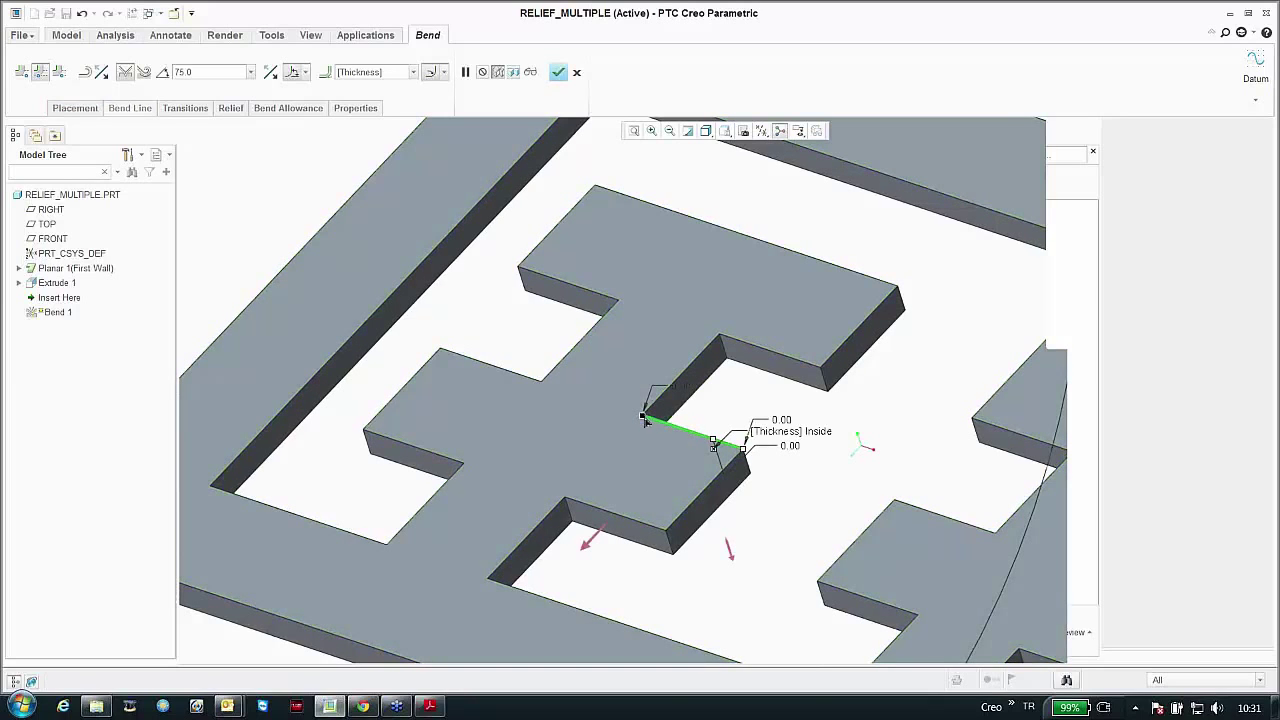
left_click_drag(645, 420, 555, 395)
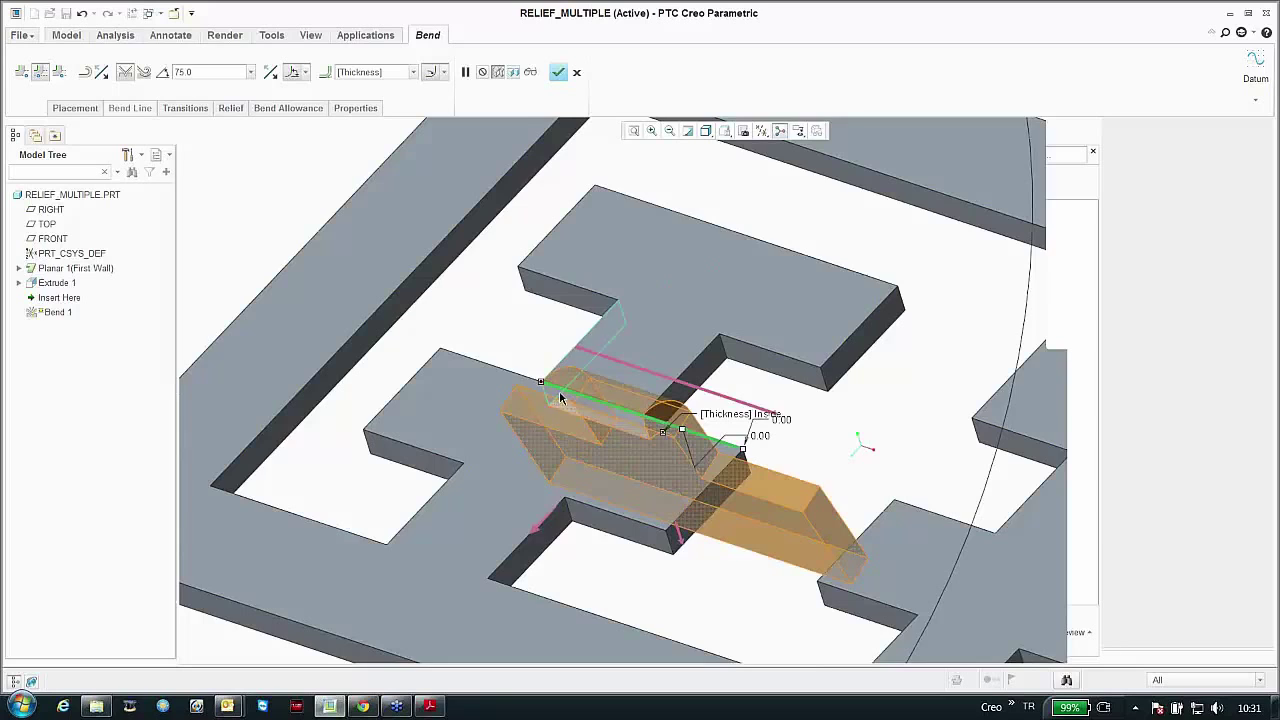
Step: Extend the bend line's other end across to the second inner tab, ending at the far corner between its stem and lower arm
scroll(581, 385, "down", 3)
left_click_drag(594, 405, 783, 468)
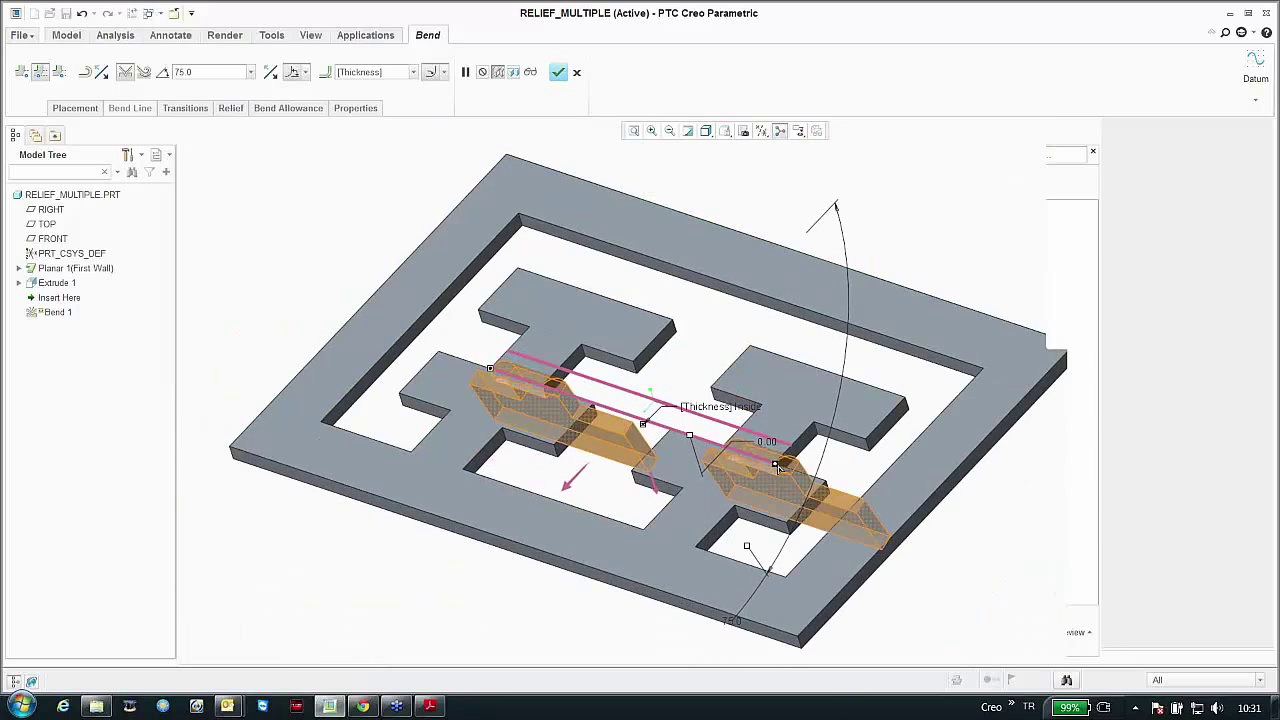
scroll(777, 468, "up", 5)
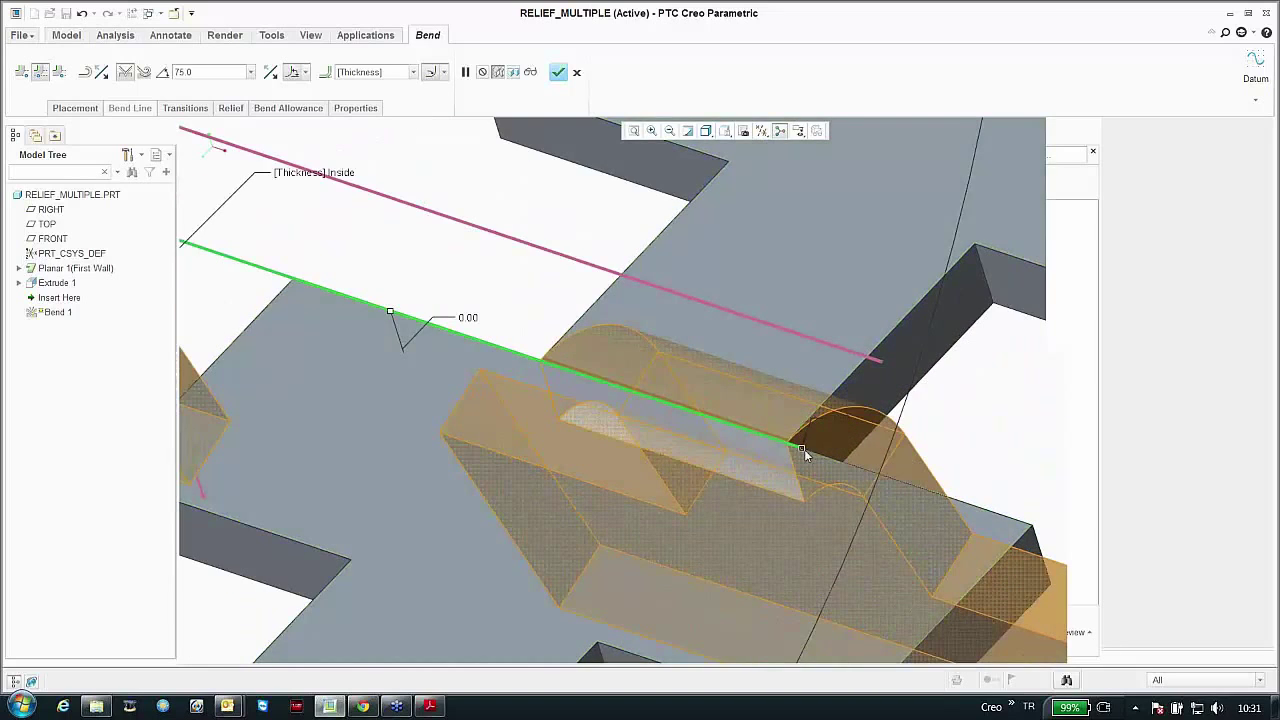
left_click_drag(804, 450, 790, 450)
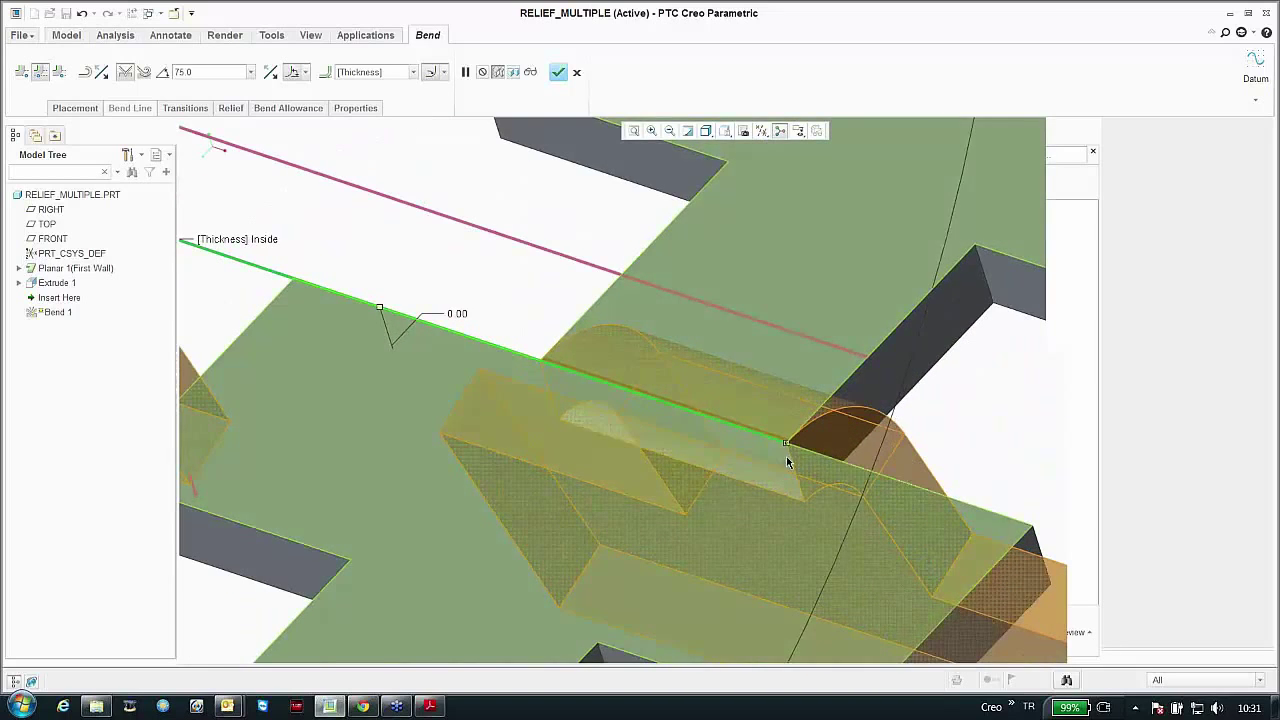
scroll(786, 456, "down", 5)
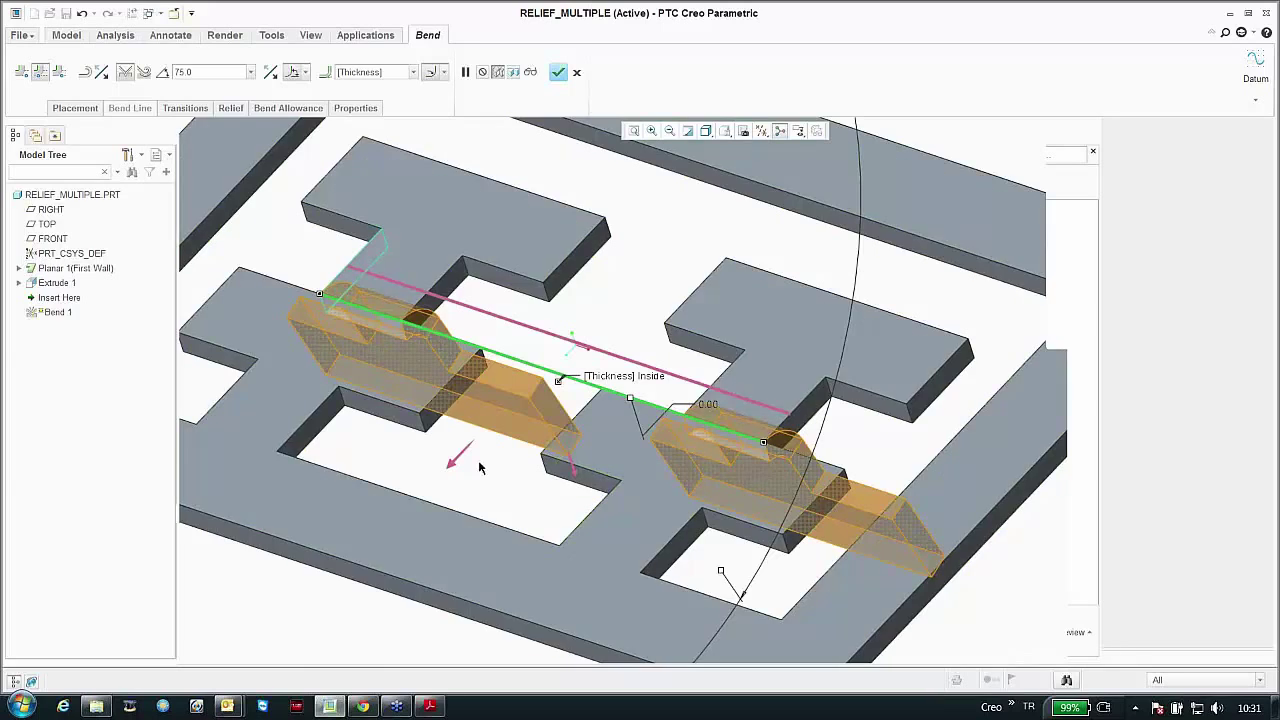
scroll(614, 437, "down", 3)
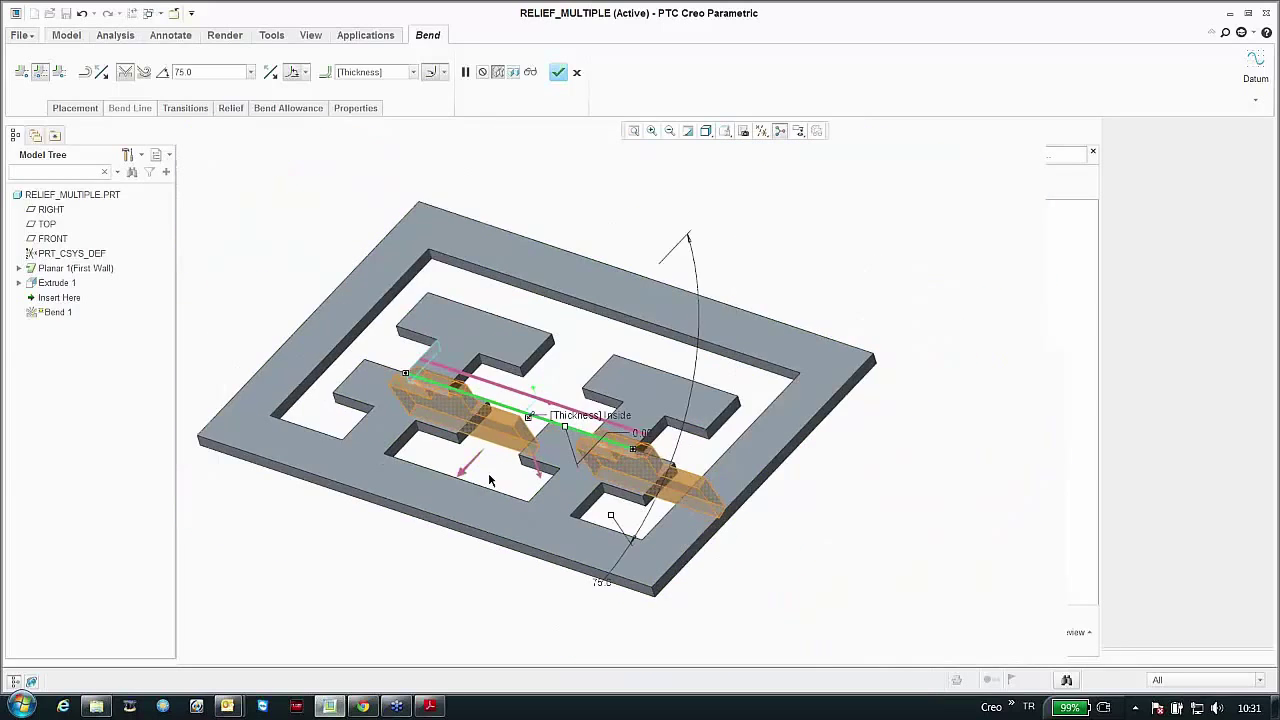
Step: Change the bend's placement so that material bends on both sides of the bend line through the two inner tabs
middle_click_drag(614, 437, 528, 385)
left_click(60, 72)
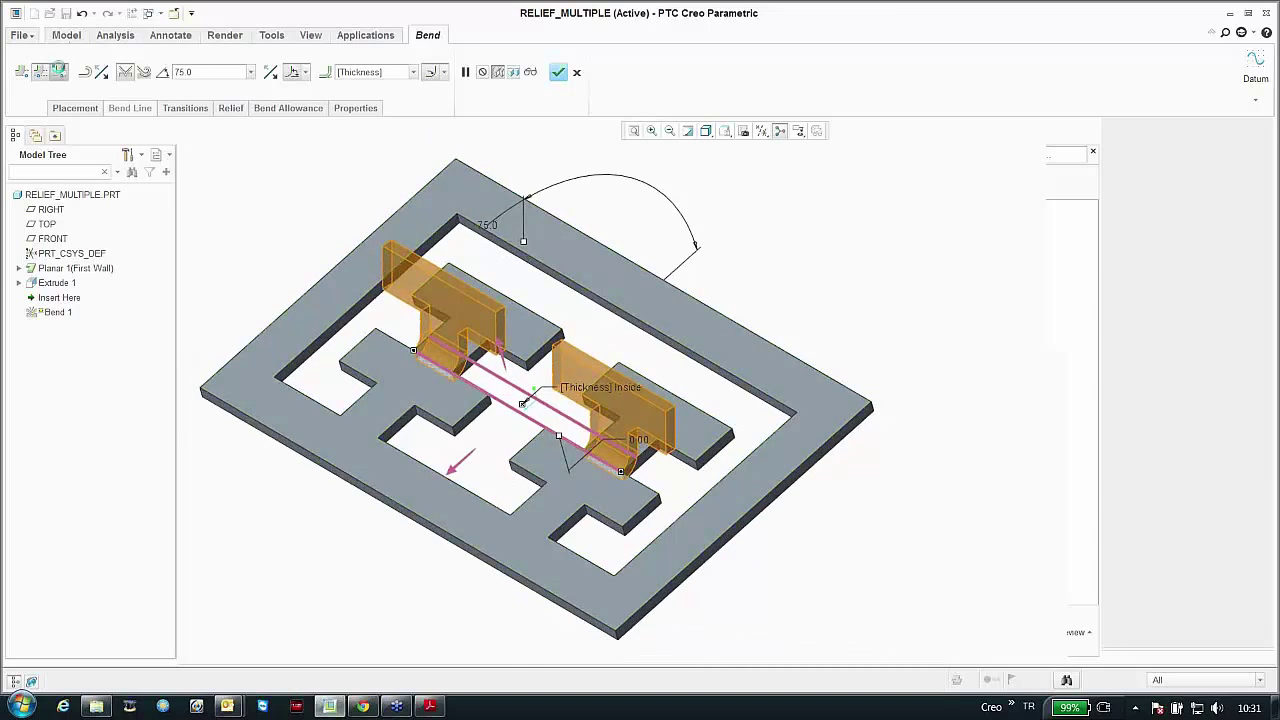
scroll(418, 350, "up", 3)
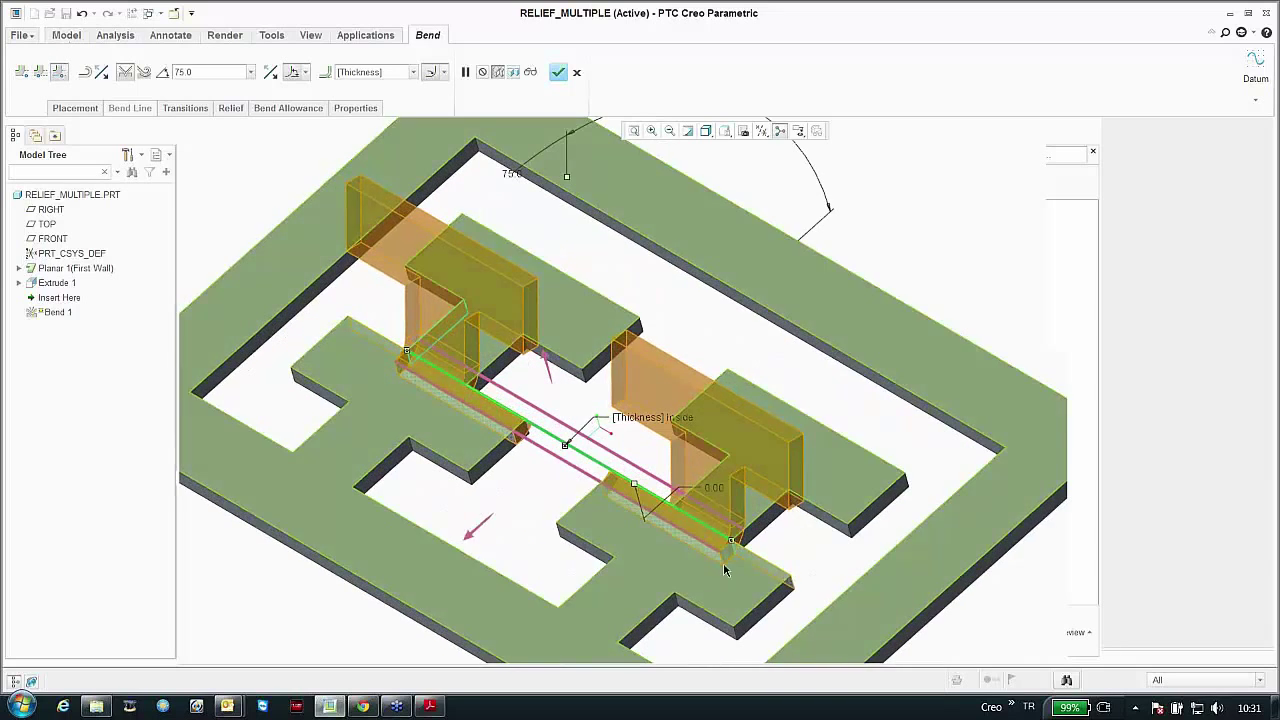
scroll(720, 535, "up", 3)
scroll(762, 535, "down", 3)
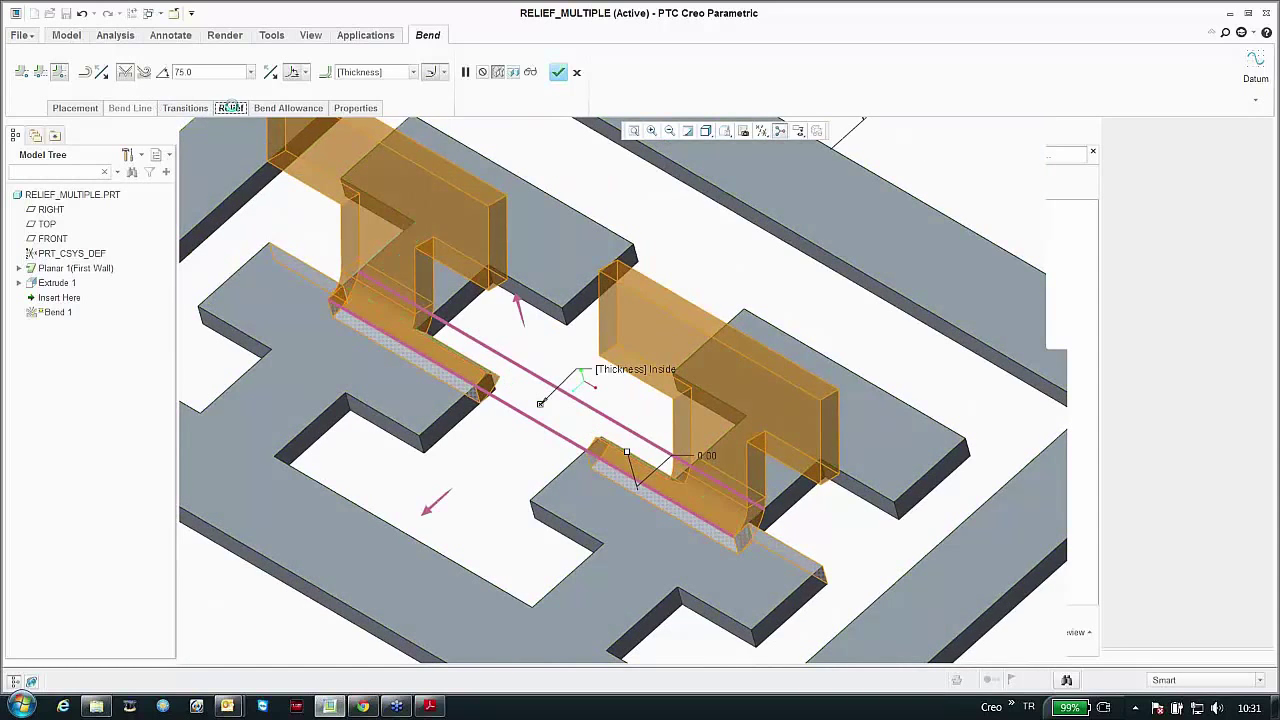
Step: Try the Rectangular relief, change the relief type to Obround and complete the bend
left_click(231, 108)
left_click(270, 190)
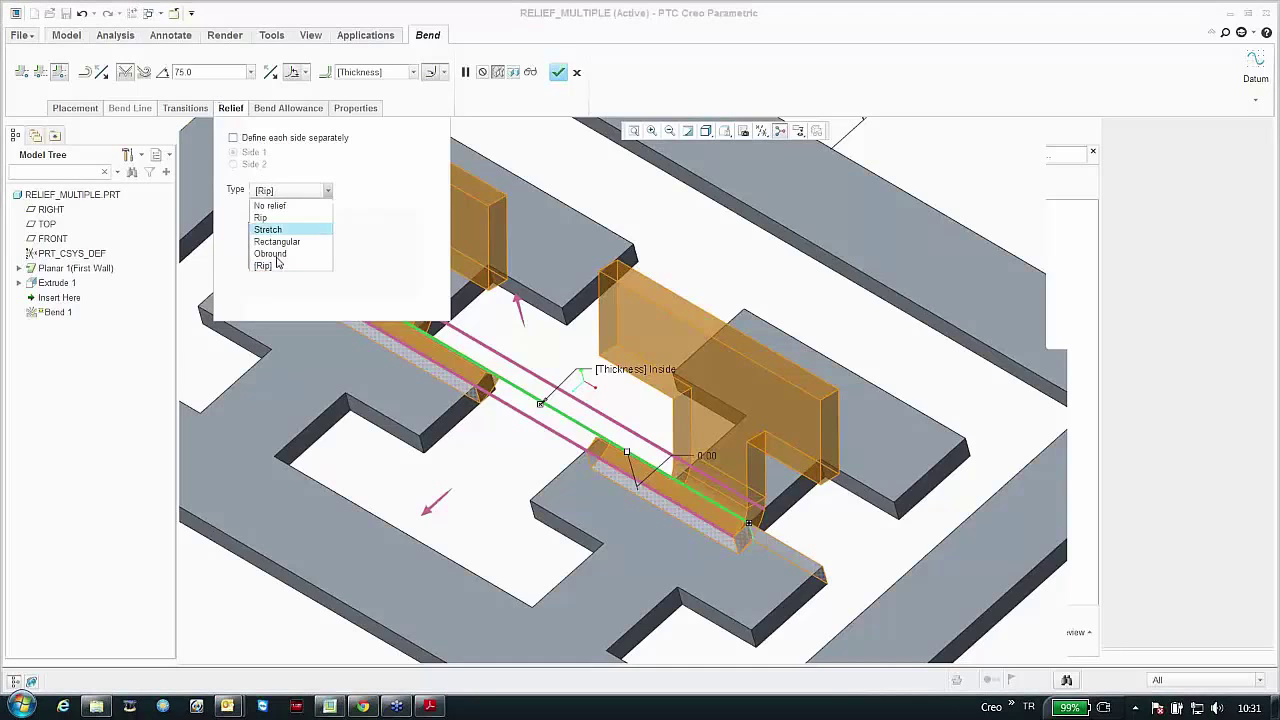
left_click(271, 244)
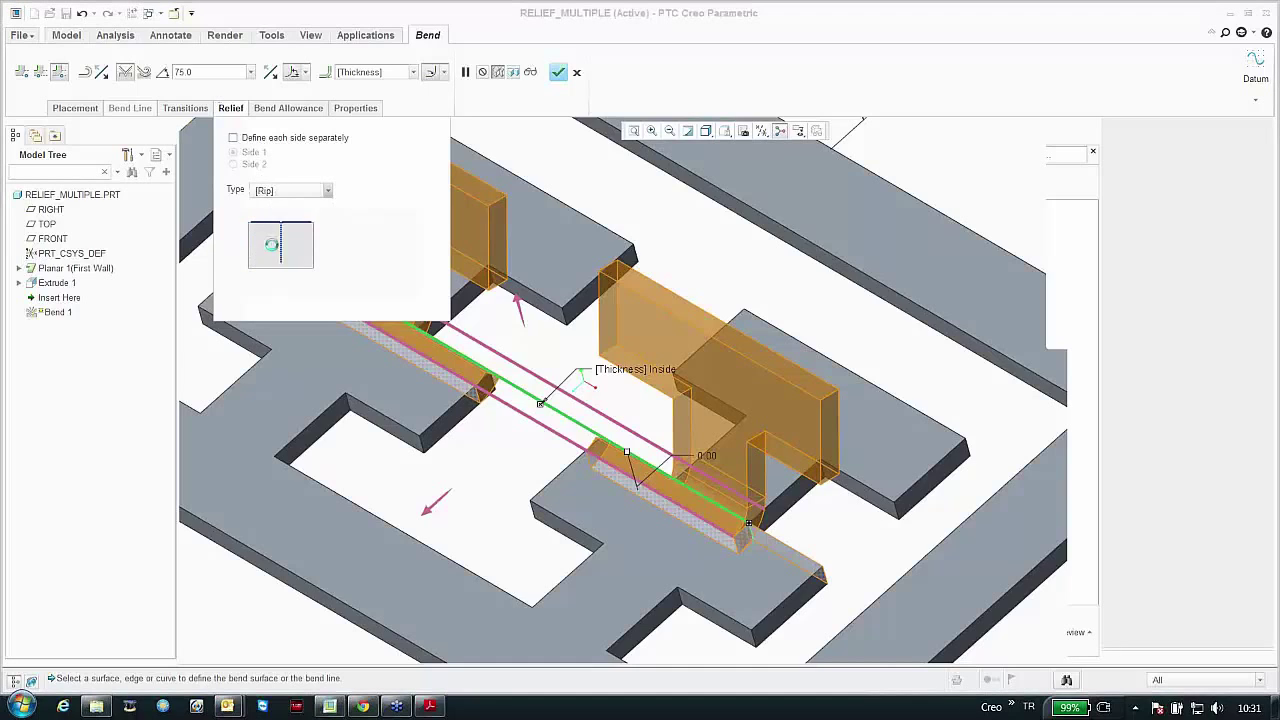
left_click(273, 190)
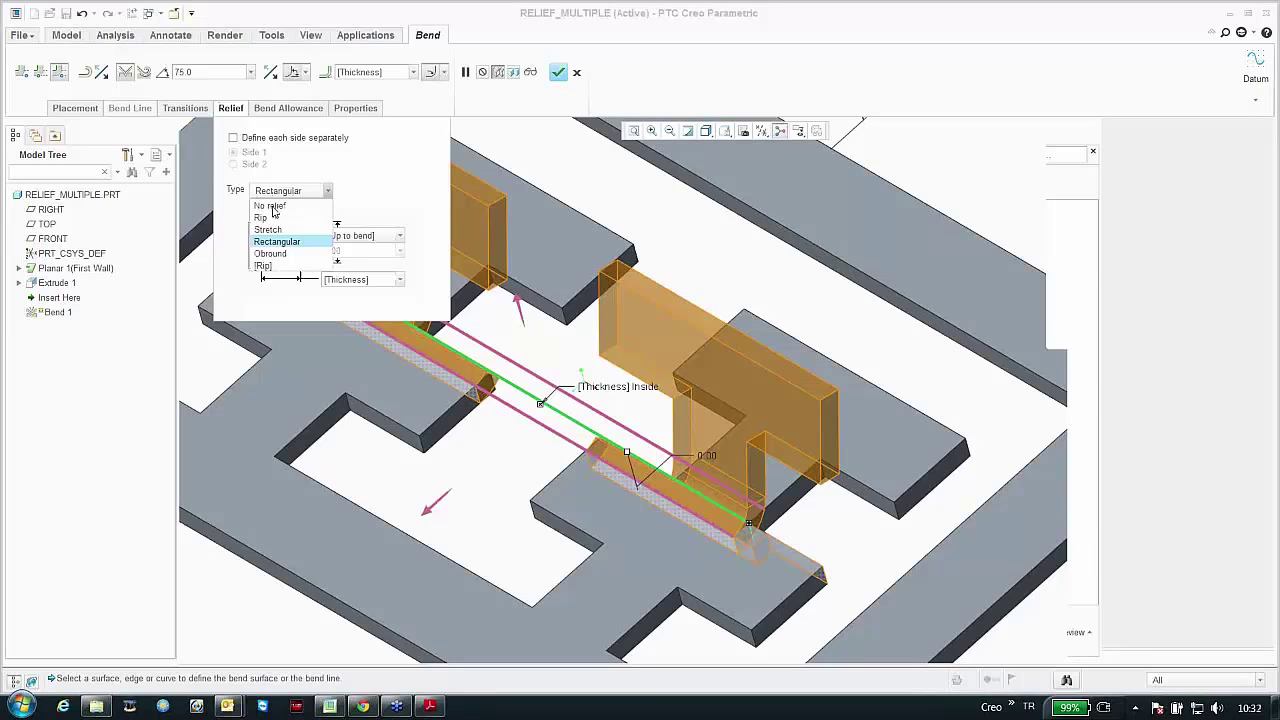
left_click(272, 259)
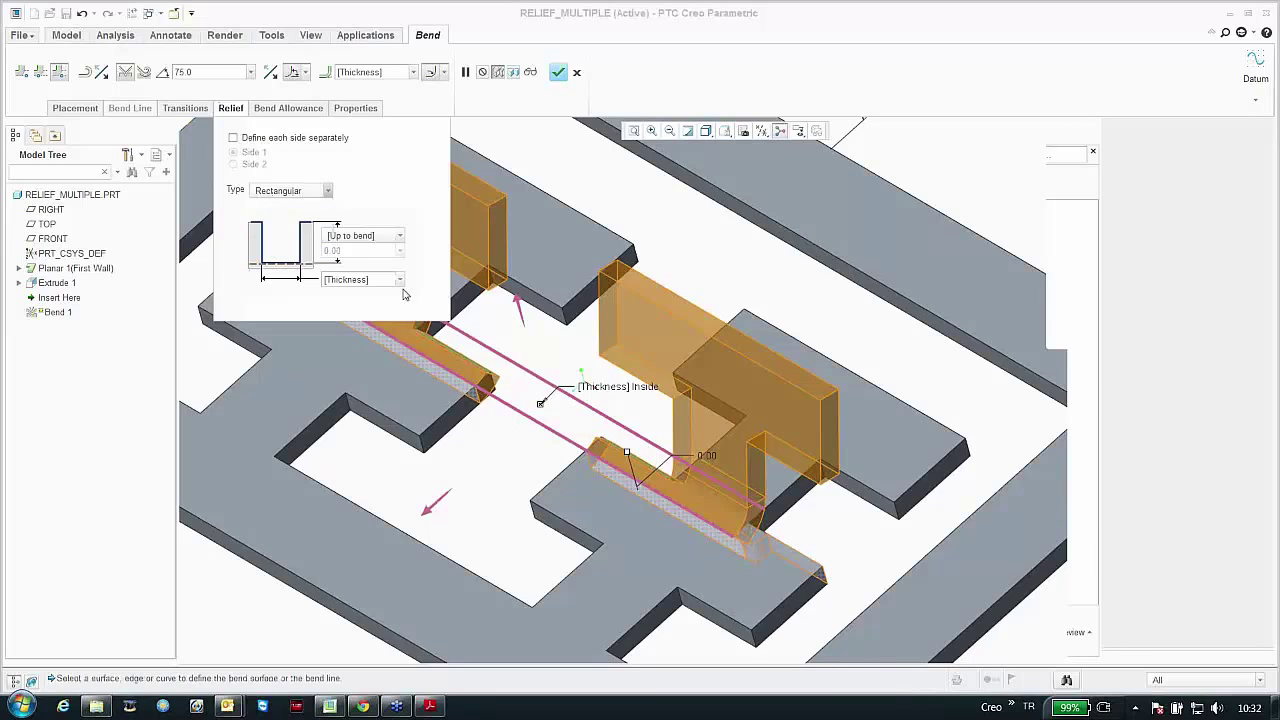
left_click(559, 72)
middle_click_drag(486, 489, 510, 471)
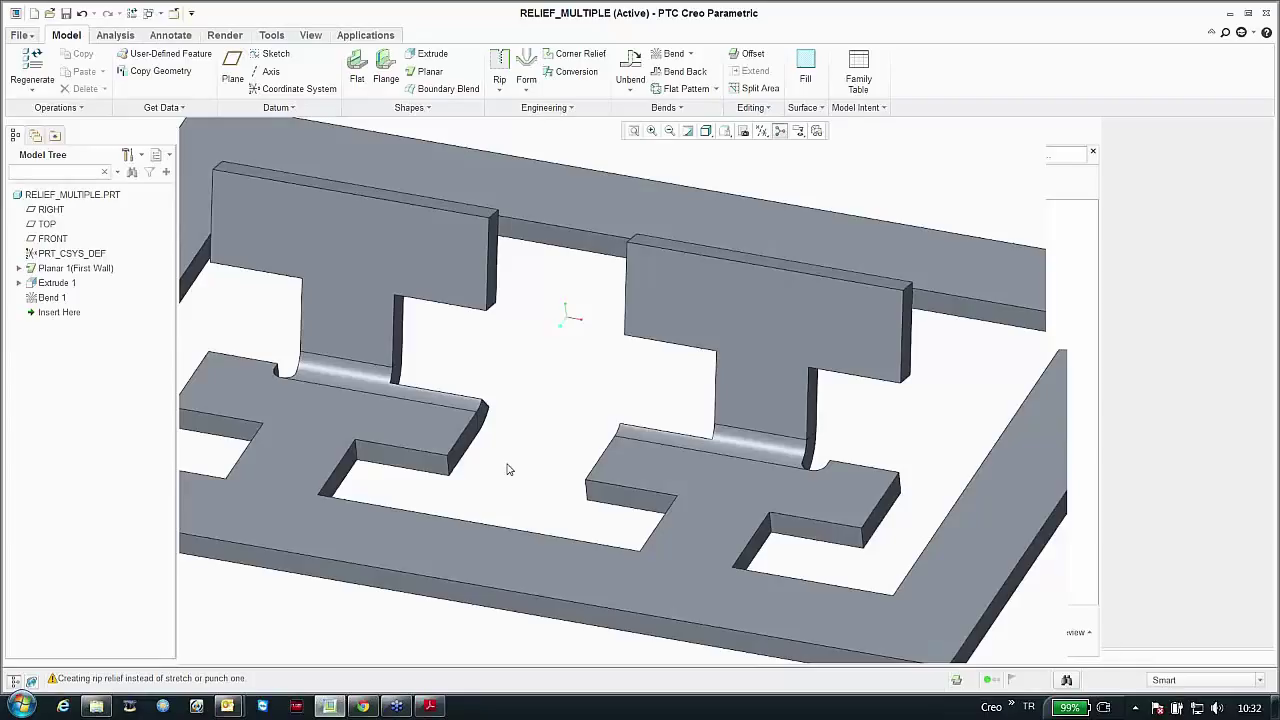
left_click(507, 469)
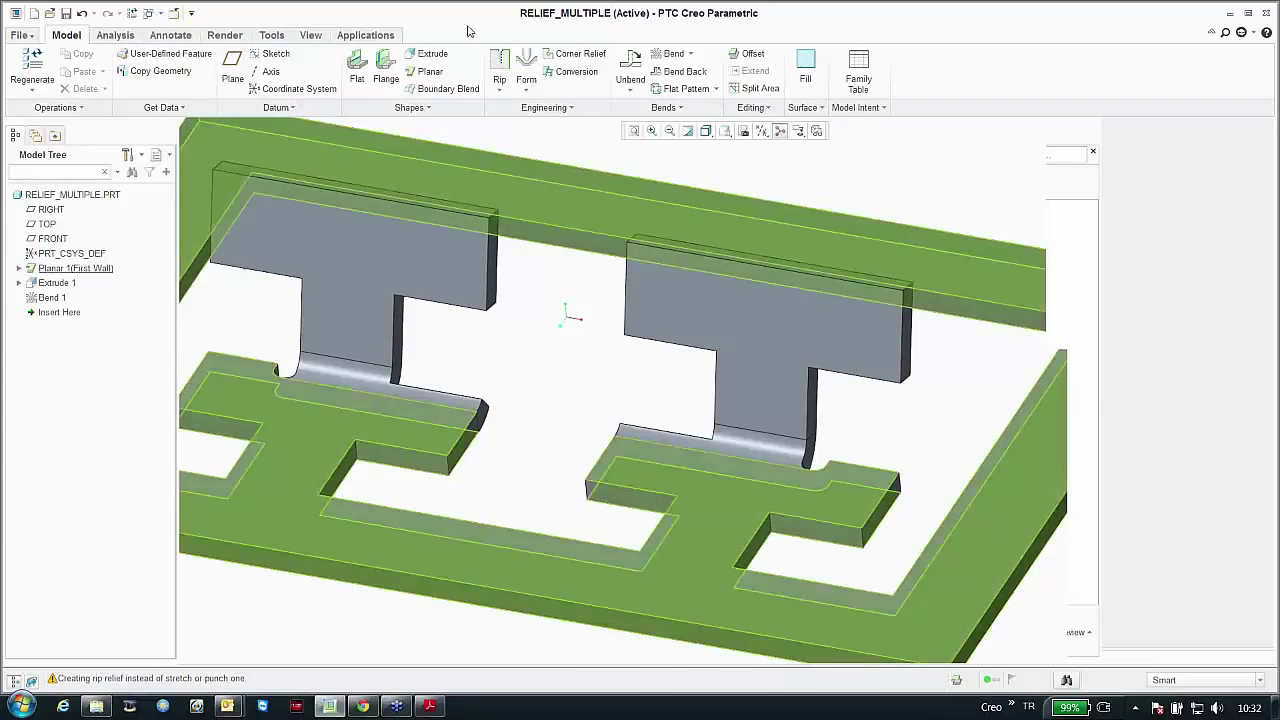
Step: Close the RELIEF_MULTIPLE part and open bend_multi.prt from the Creo3.0/06-Sheetmetal/Bend folder
left_click(173, 17)
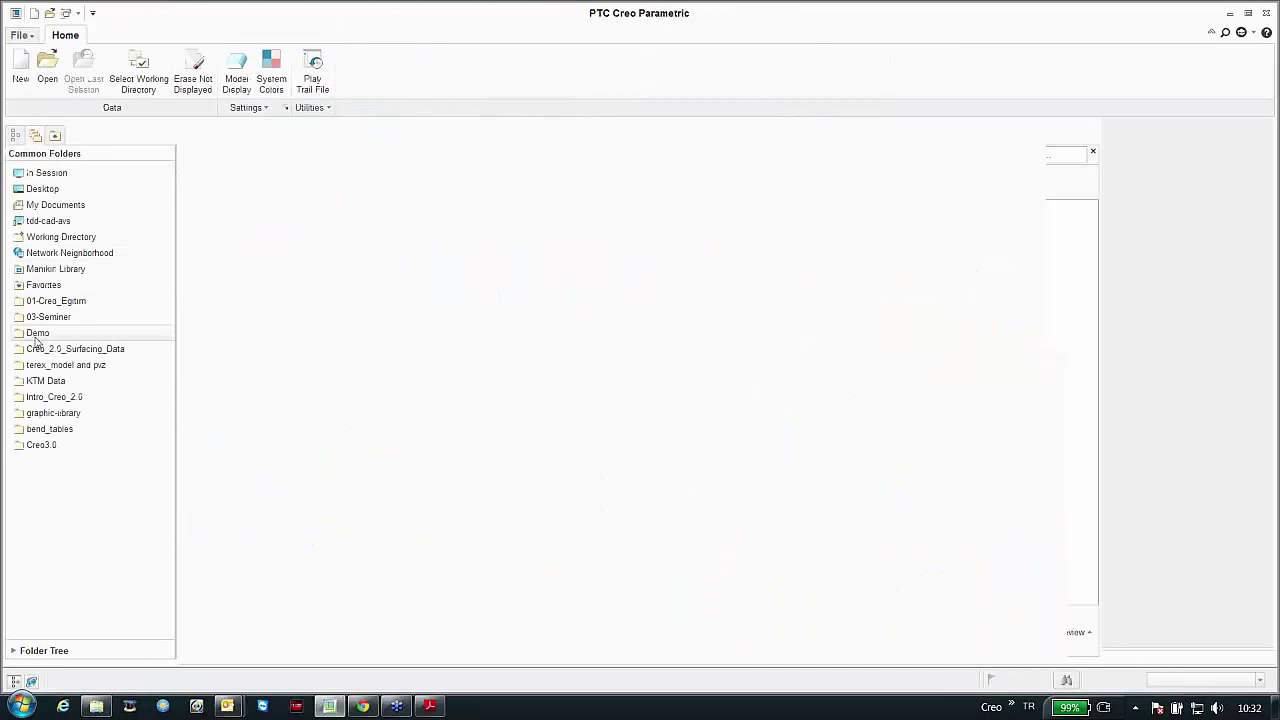
left_click(44, 445)
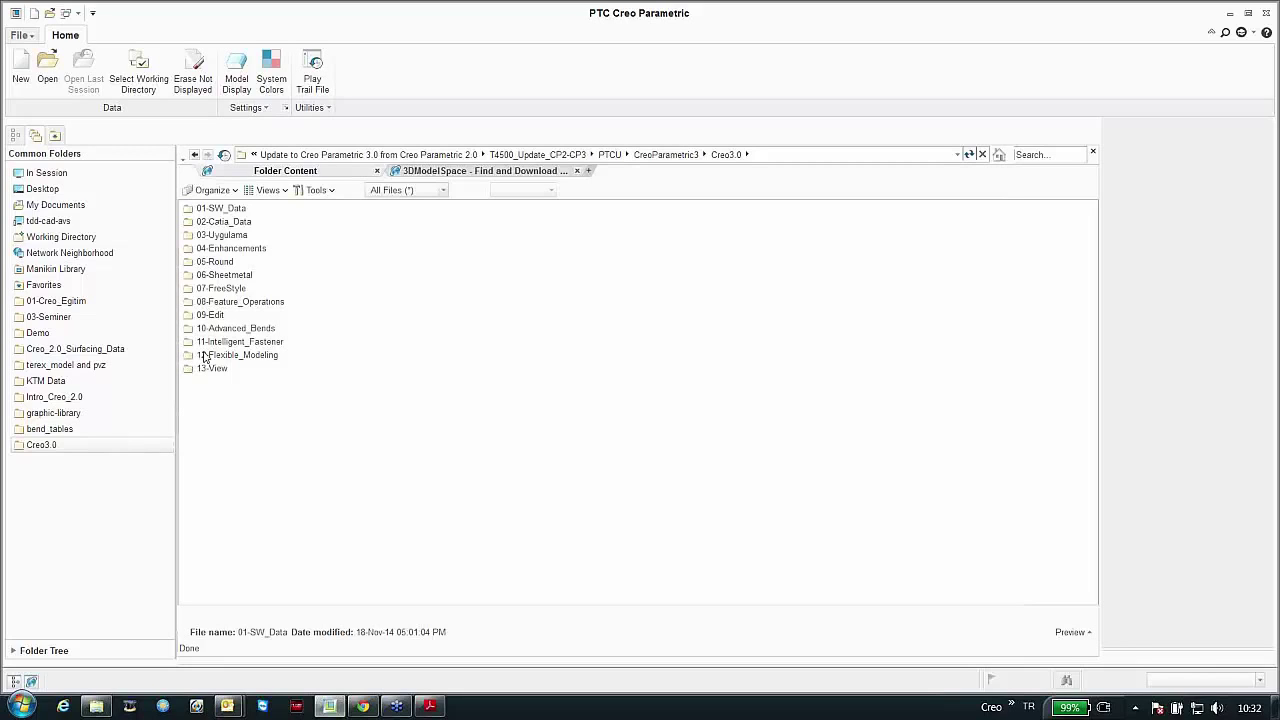
double_click(226, 277)
double_click(206, 209)
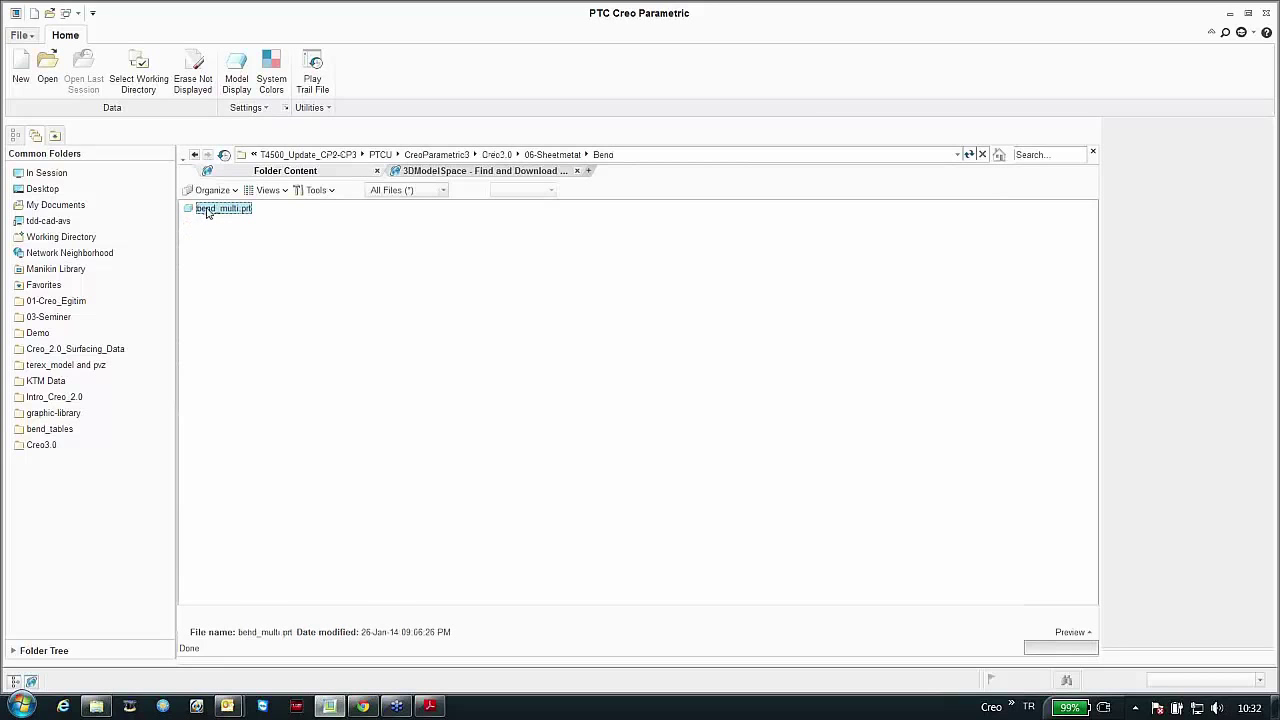
Step: Start a bend along the side of the first strip's middle tab and extend its bend line across to the second strip
middle_click_drag(352, 362, 292, 285)
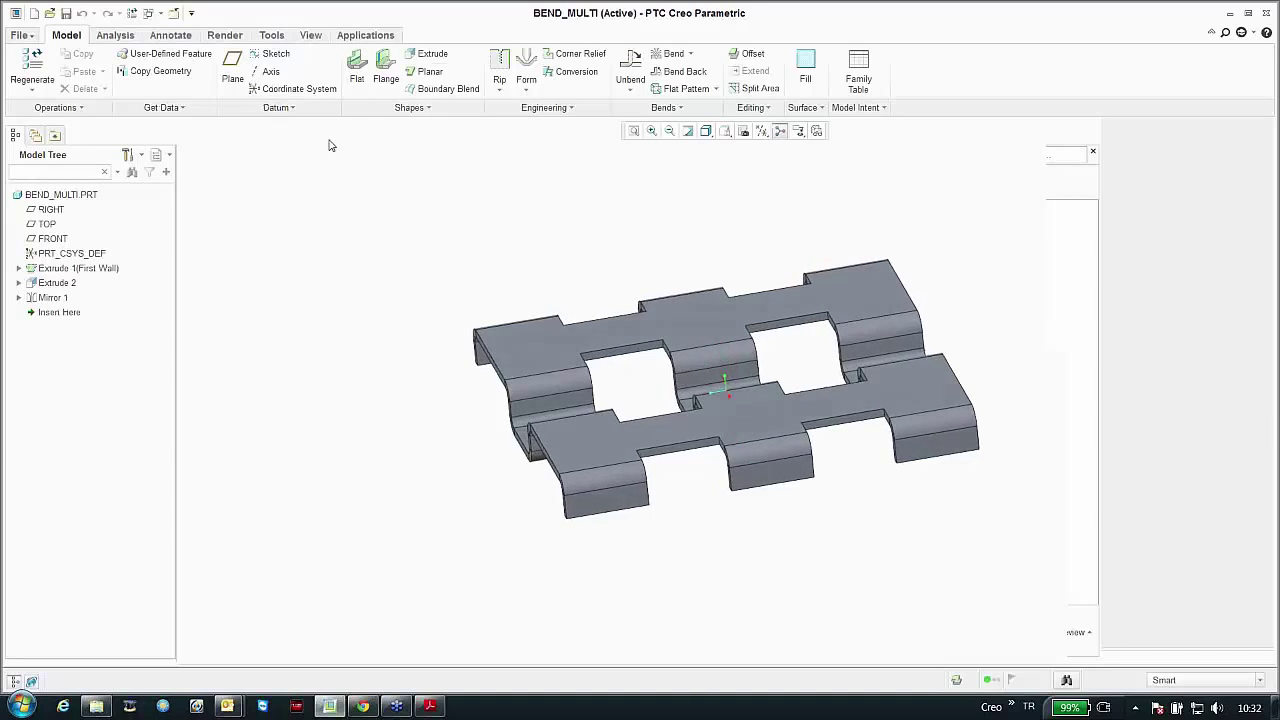
left_click(673, 55)
scroll(740, 360, "up", 5)
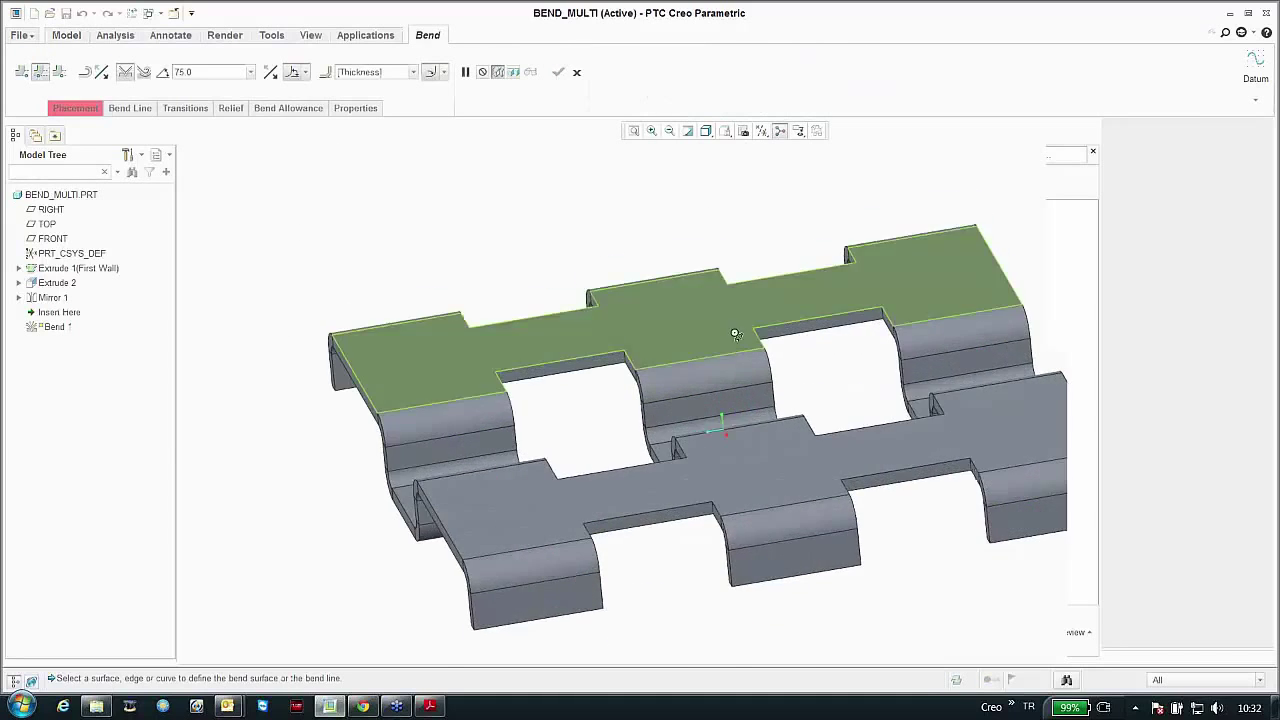
left_click(752, 298)
left_click(745, 283)
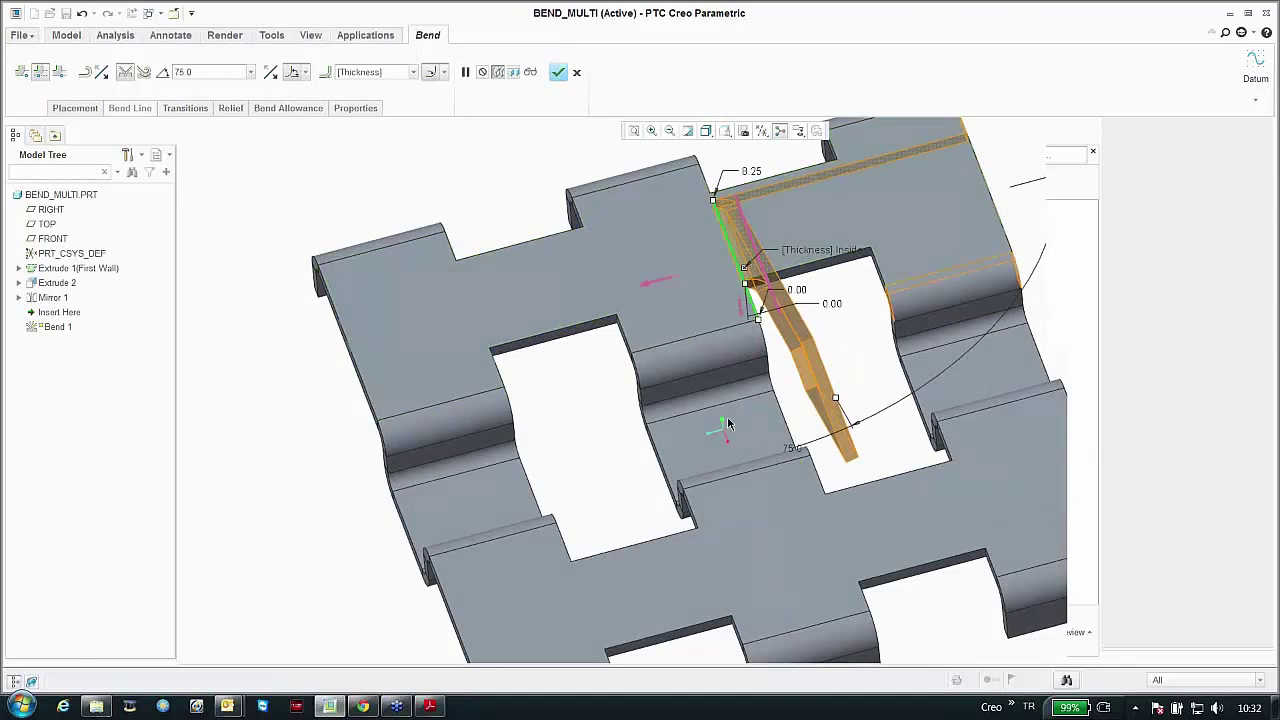
left_click_drag(759, 318, 857, 587)
scroll(769, 437, "down", 3)
scroll(769, 437, "up", 3)
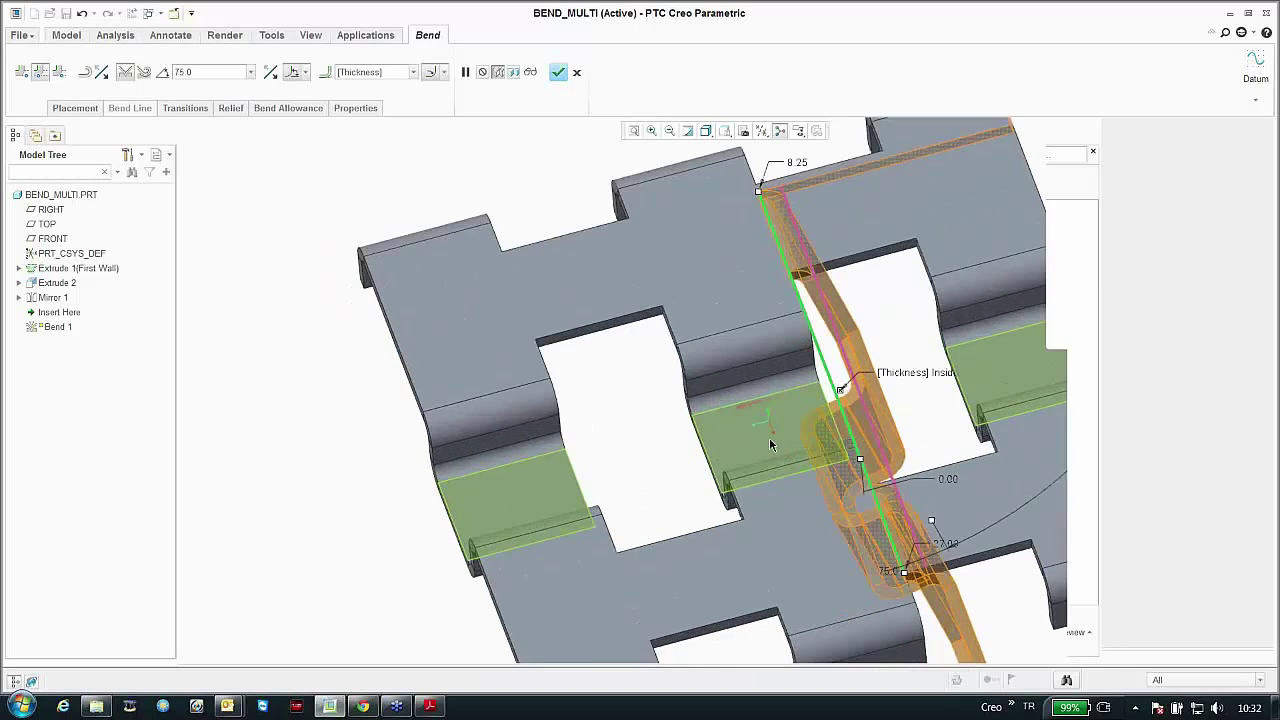
scroll(769, 437, "down", 3)
Step: Swing the bend angle past the 75 degree setting, set it to 90 degrees and complete the bend
middle_click_drag(778, 476, 857, 510)
left_click_drag(857, 515, 772, 300)
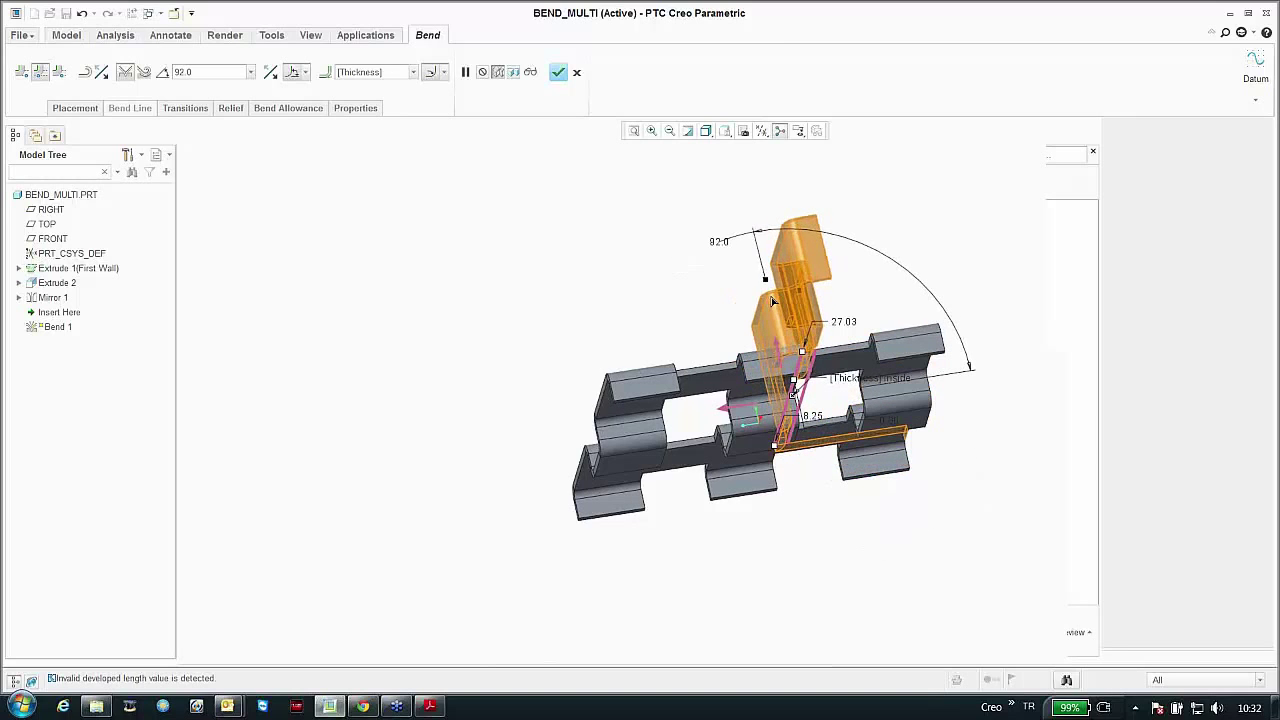
double_click(715, 240)
type("90")
key("Return")
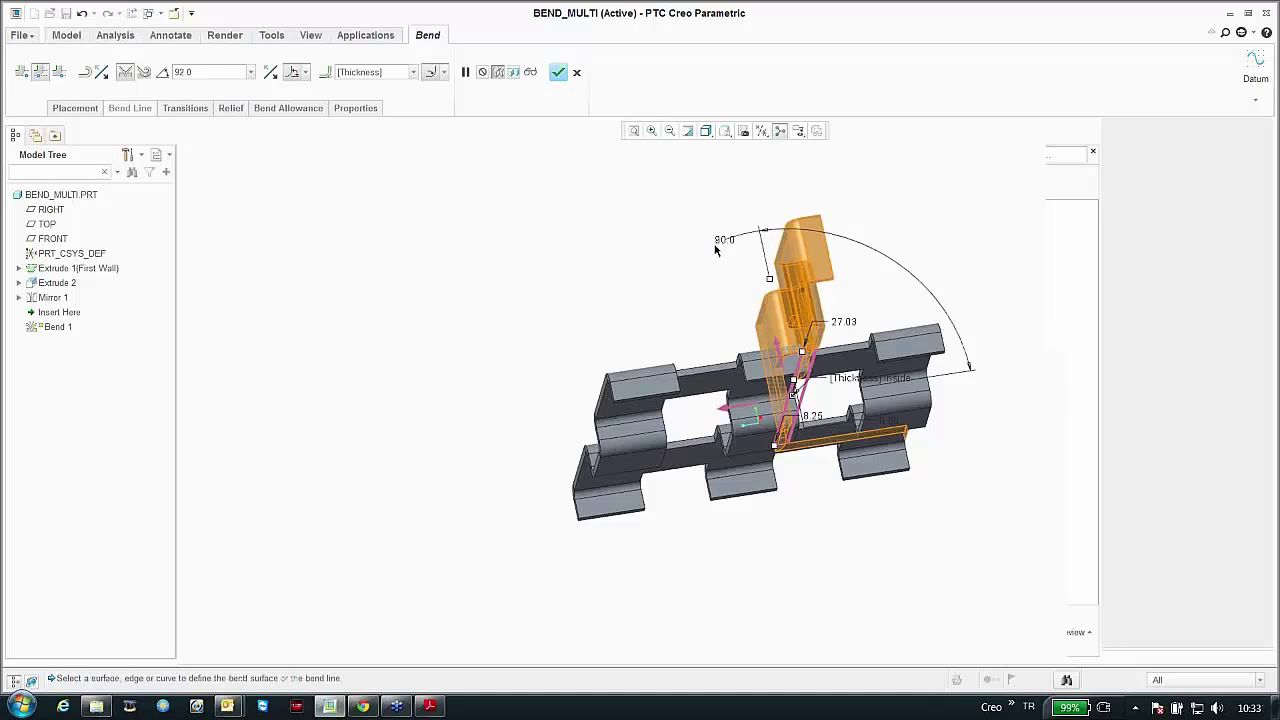
left_click(558, 73)
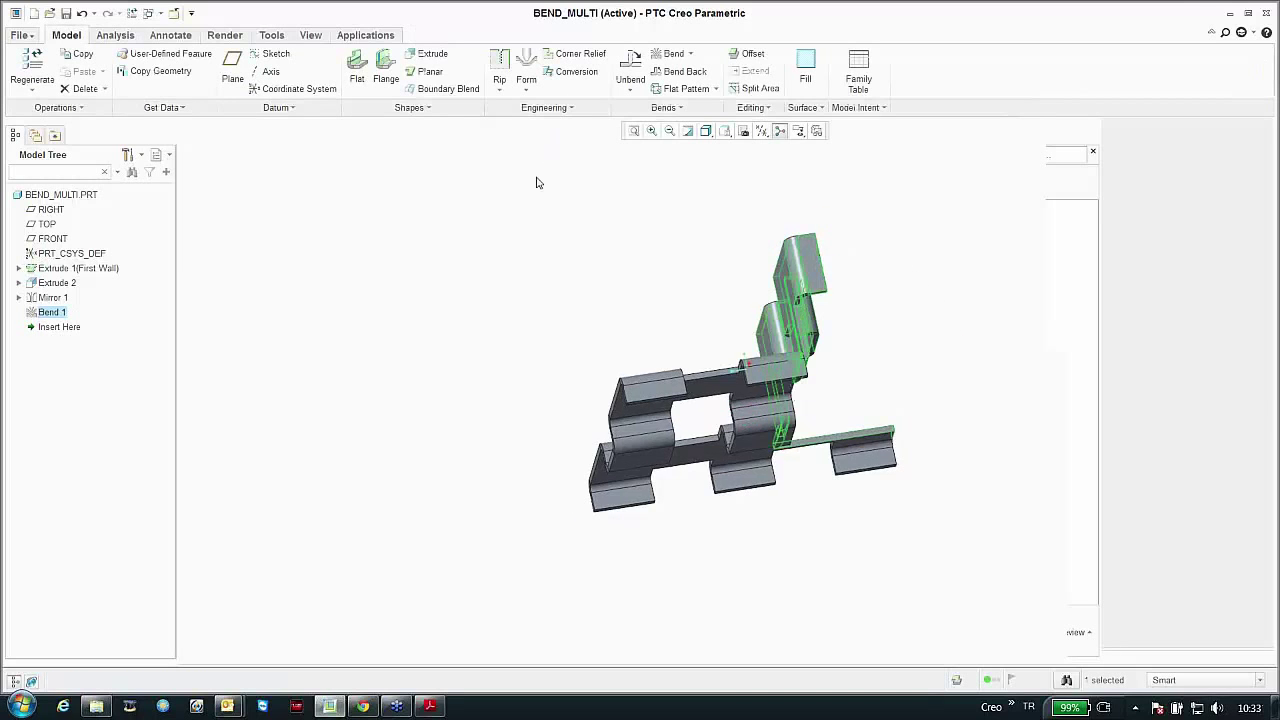
Step: Reopen the finished bend's definition and move the first end of its bend line past the strip's inner corner, to an offset of about 10.3
middle_click_drag(534, 180, 610, 306)
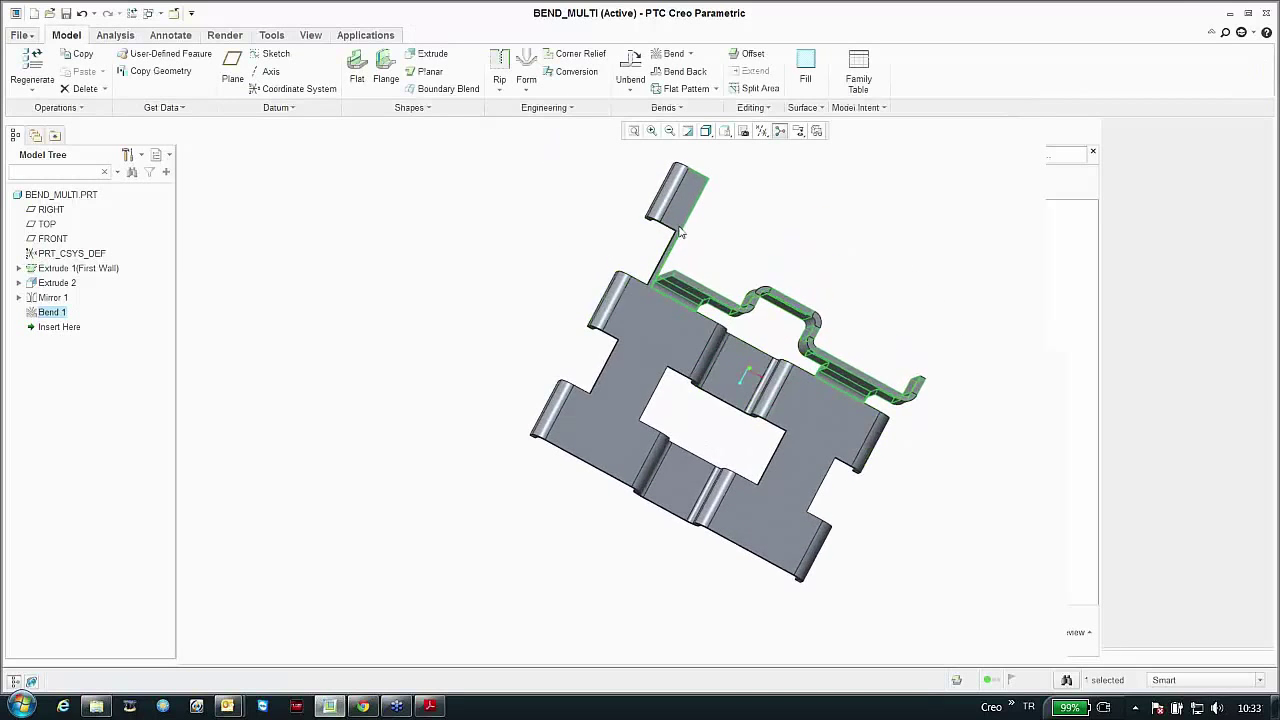
scroll(636, 298, "down", 5)
scroll(620, 278, "up", 6)
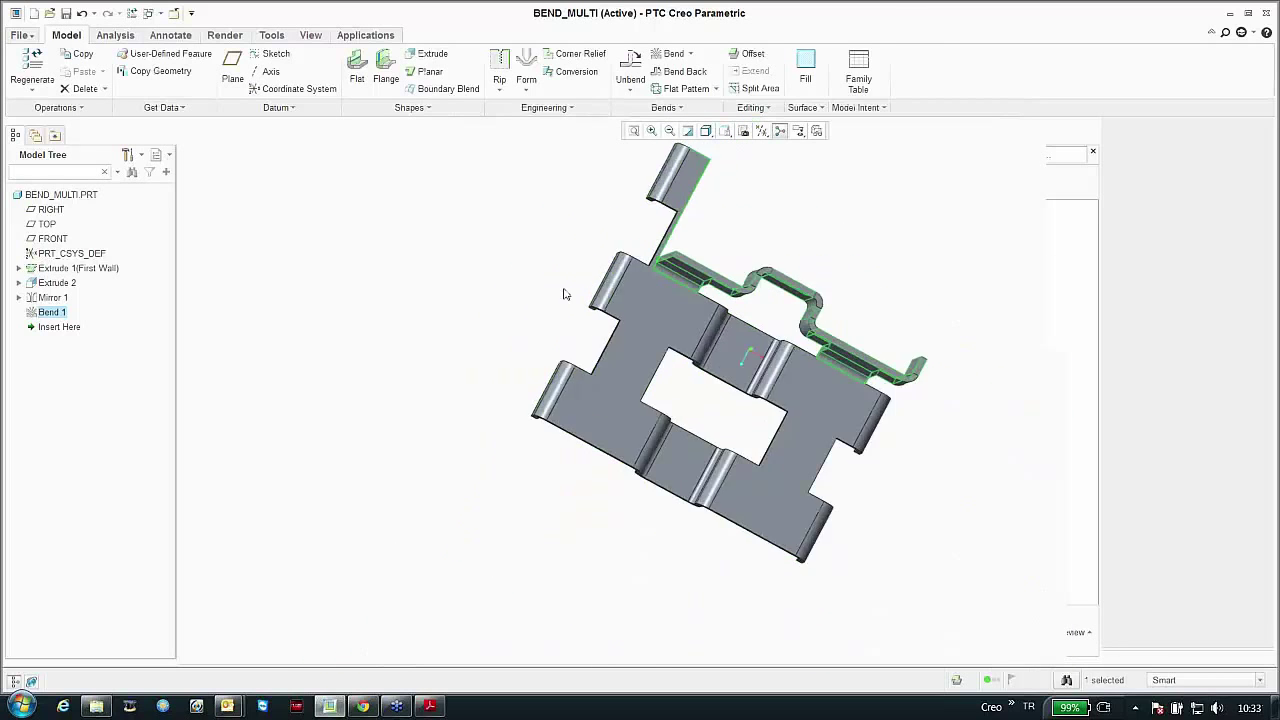
middle_click_drag(563, 291, 532, 231)
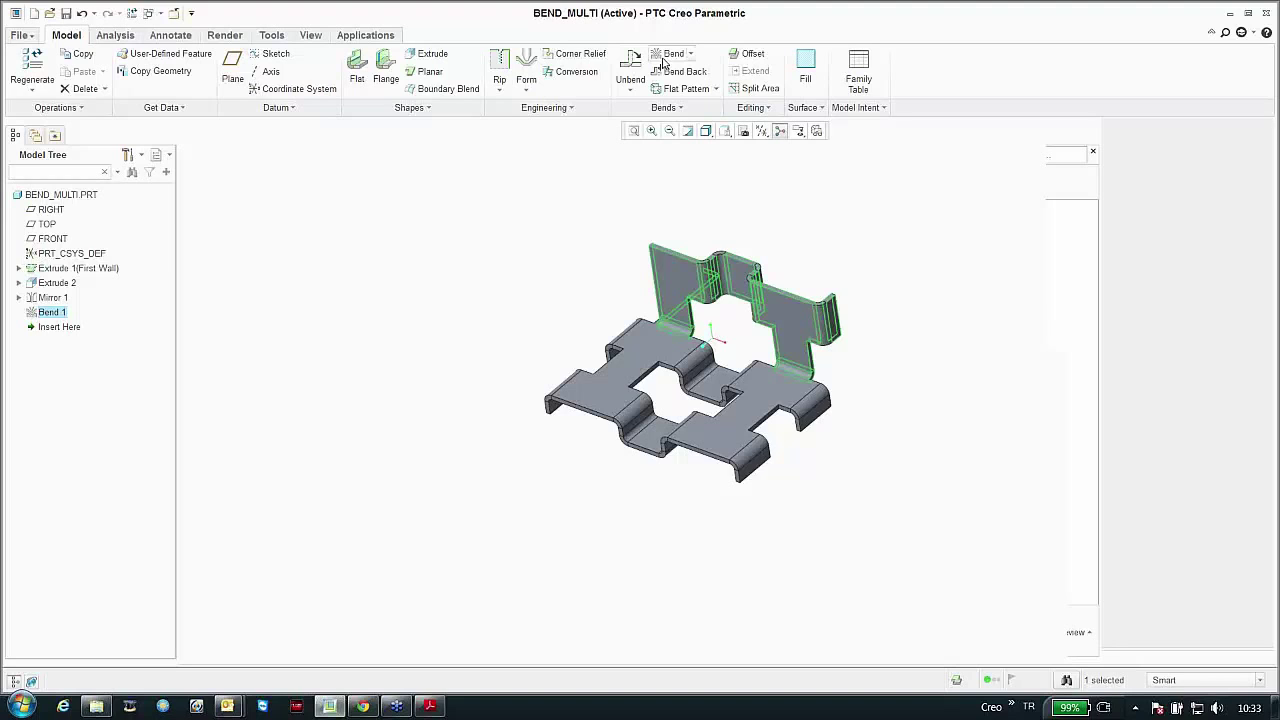
right_click(55, 313)
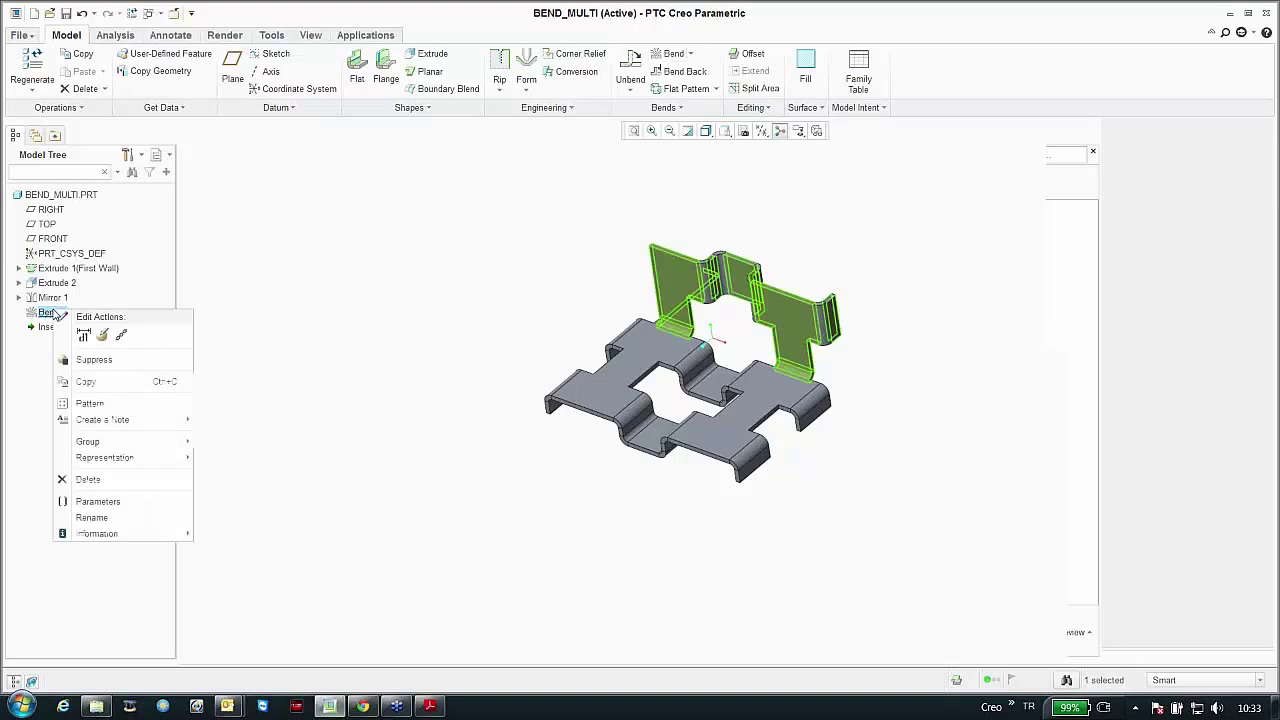
left_click(100, 335)
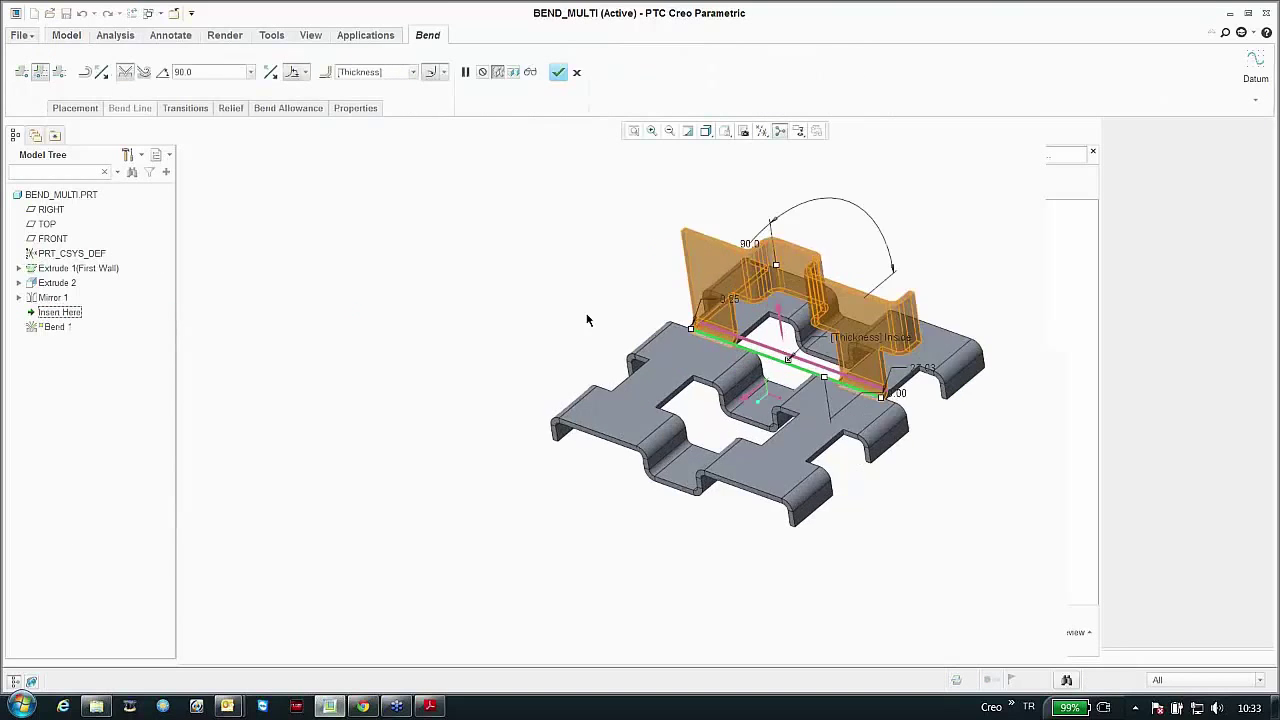
scroll(943, 366, "up", 8)
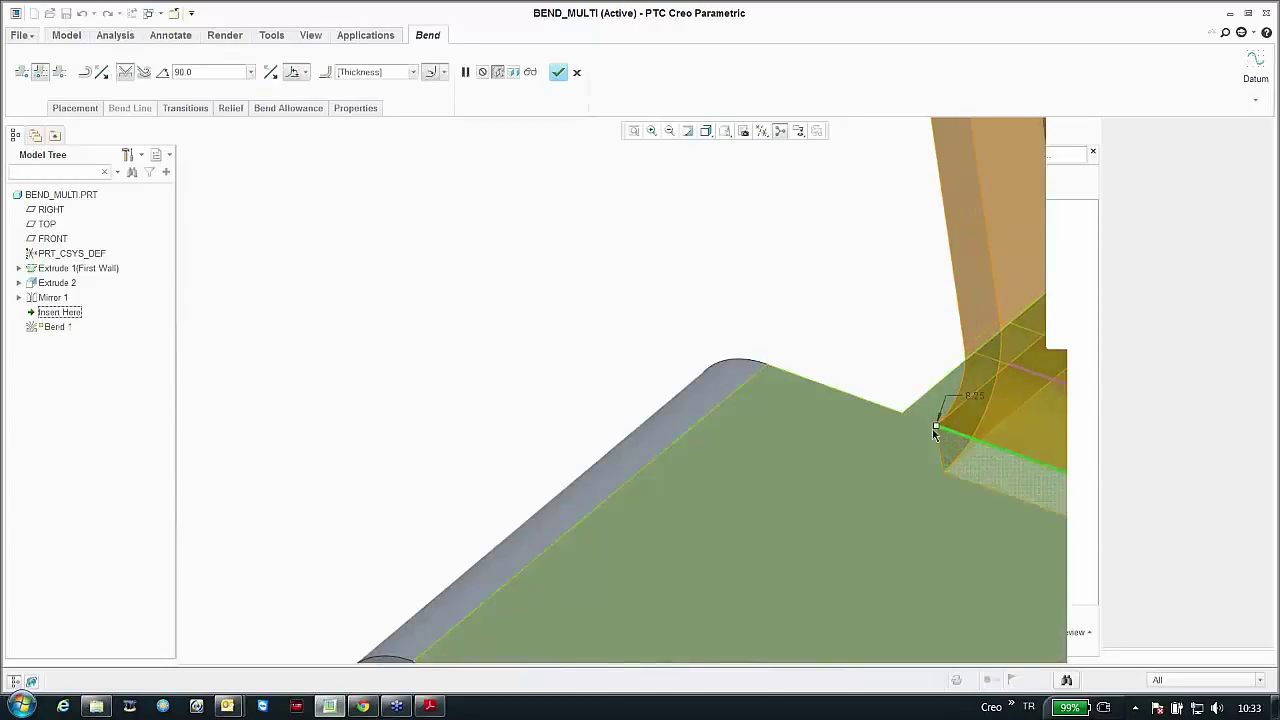
scroll(752, 356, "down", 3)
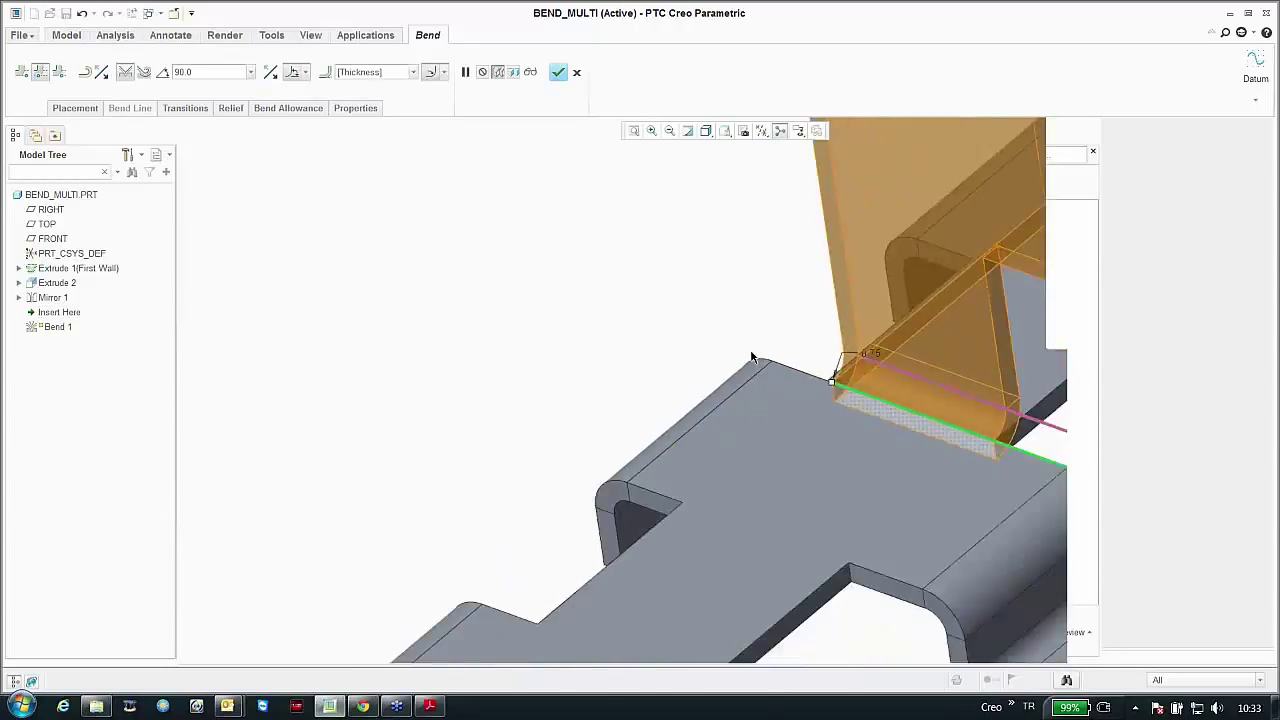
scroll(790, 376, "up", 5)
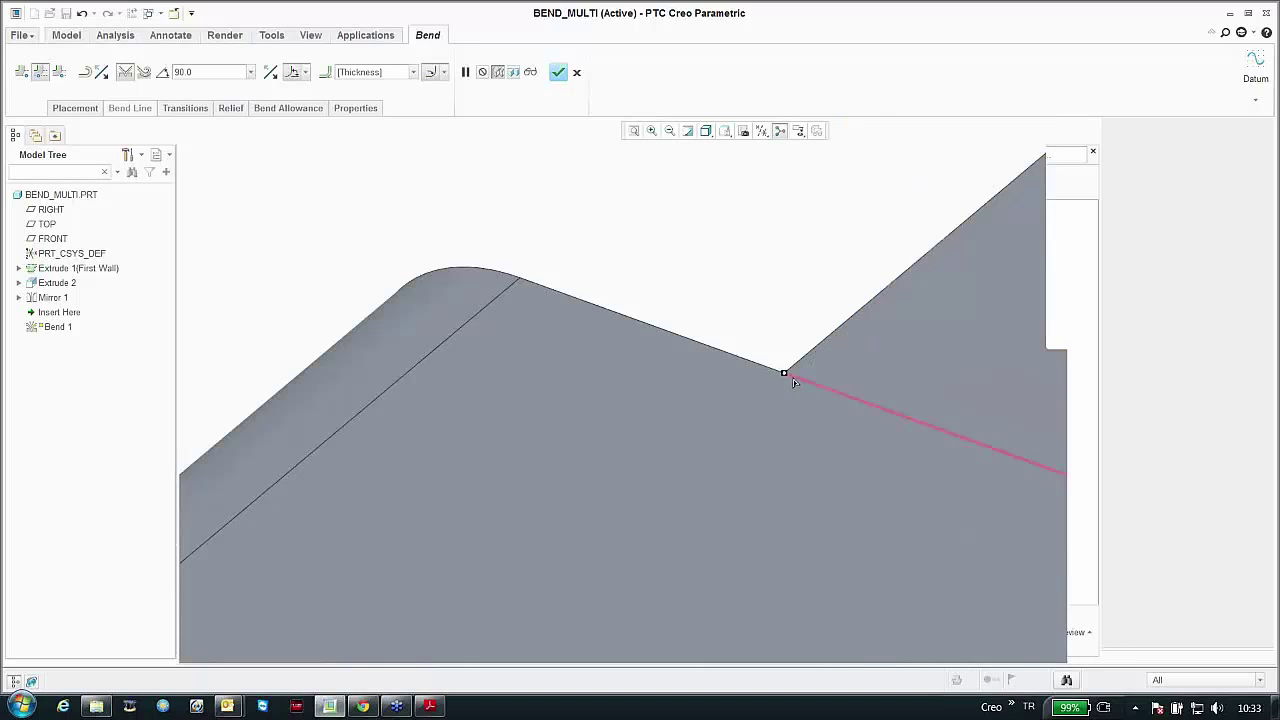
scroll(680, 335, "down", 5)
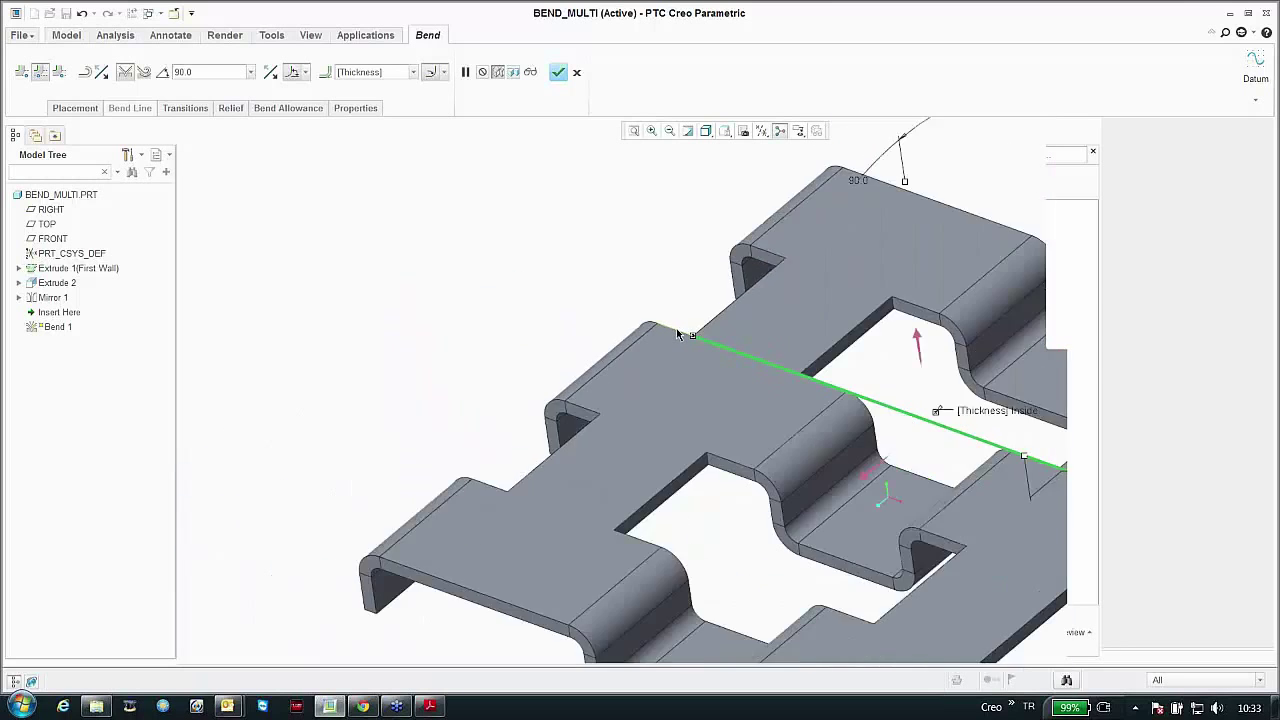
scroll(746, 370, "up", 2)
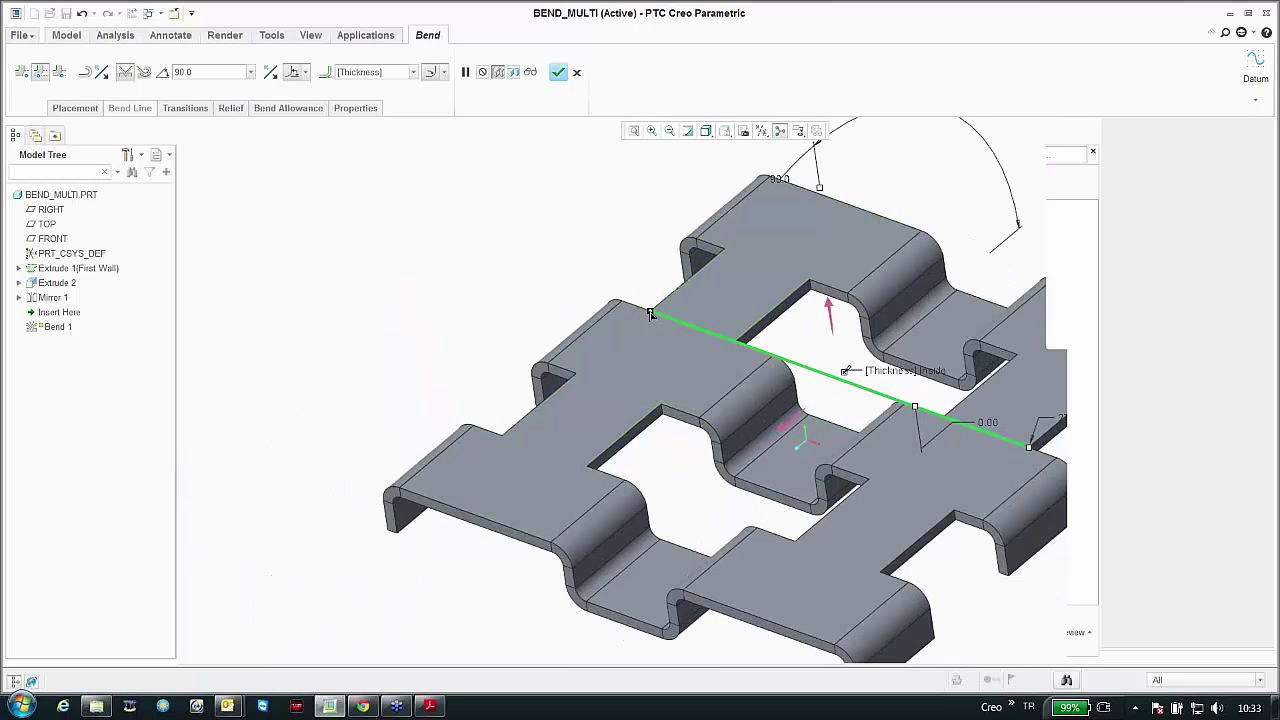
left_click_drag(637, 310, 638, 306)
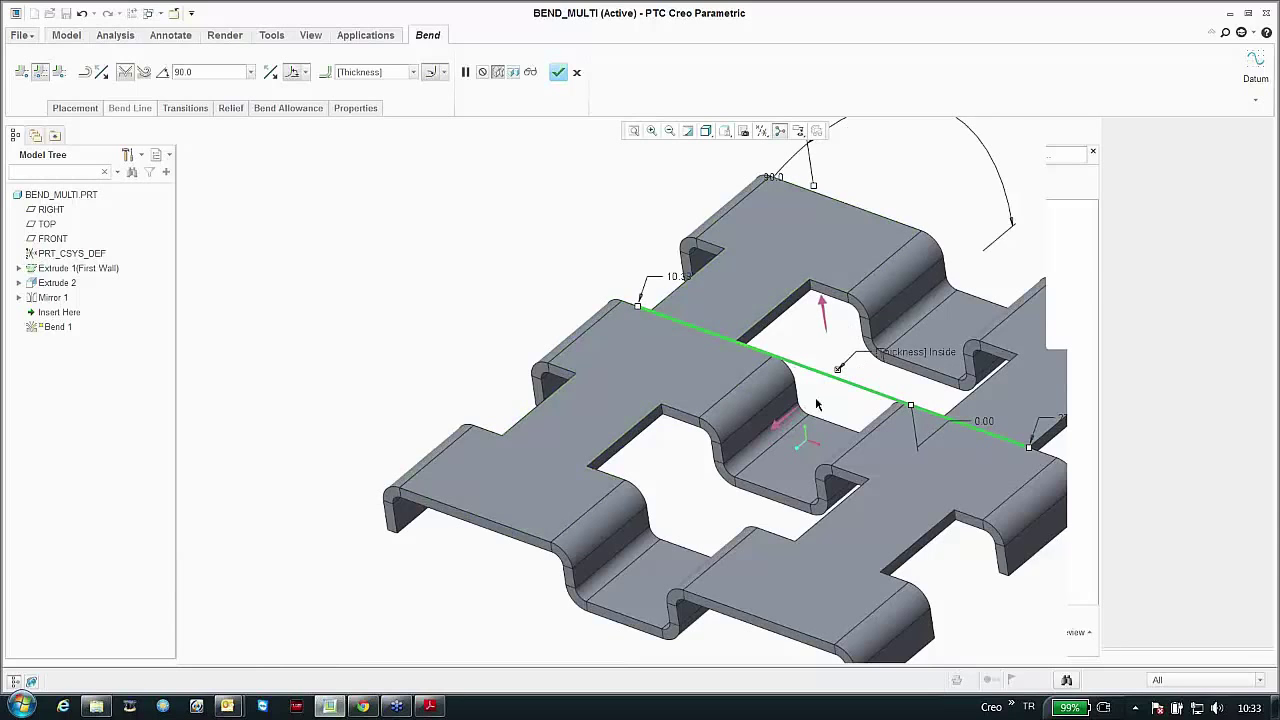
Step: Flip the bend's fixed side and bend direction, and extend the bend line's other end to an offset of about 28.22
left_click(777, 423)
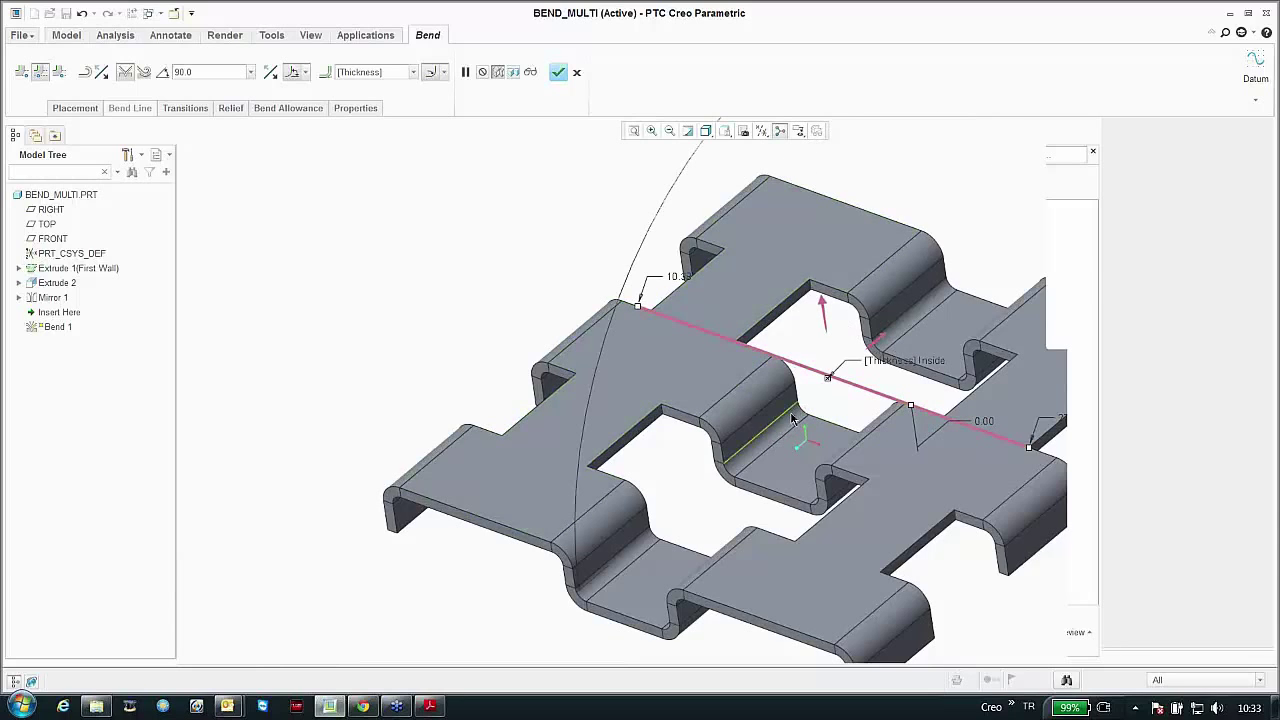
left_click(827, 318)
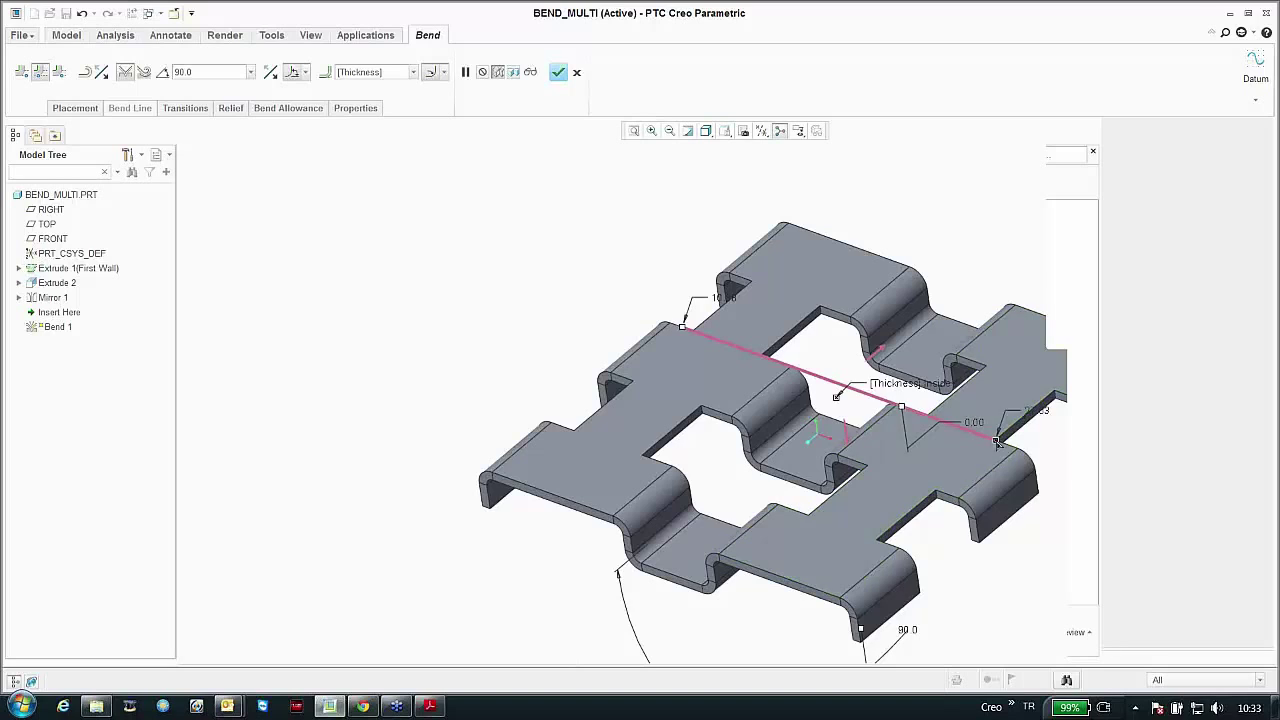
left_click_drag(997, 441, 1013, 446)
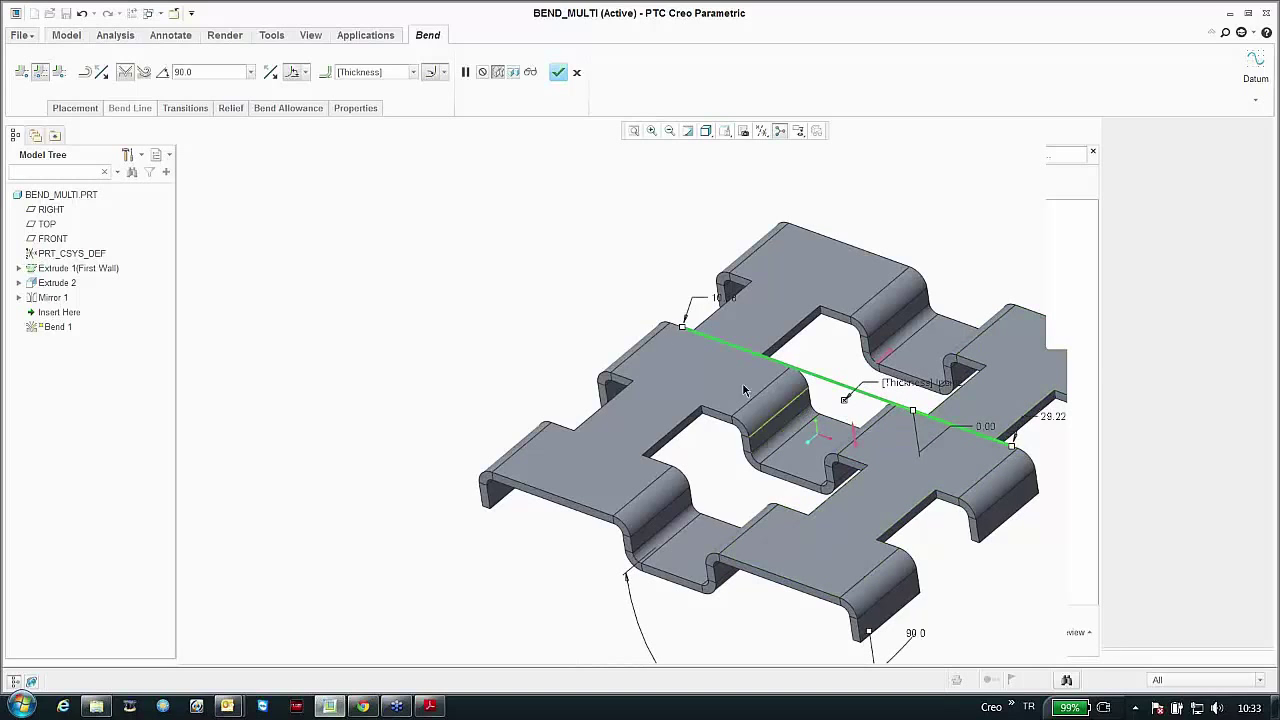
Step: Try bending the material on both sides of the bend line and return to bending on its other side
left_click(57, 76)
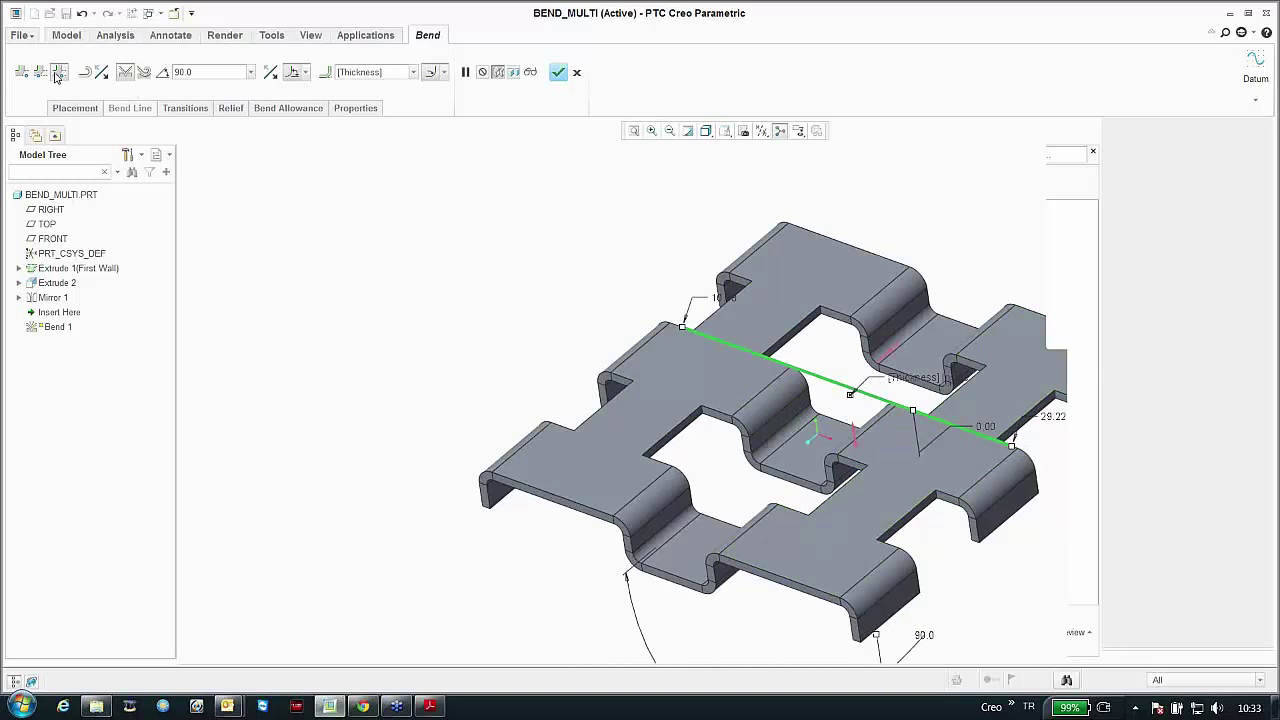
left_click(40, 72)
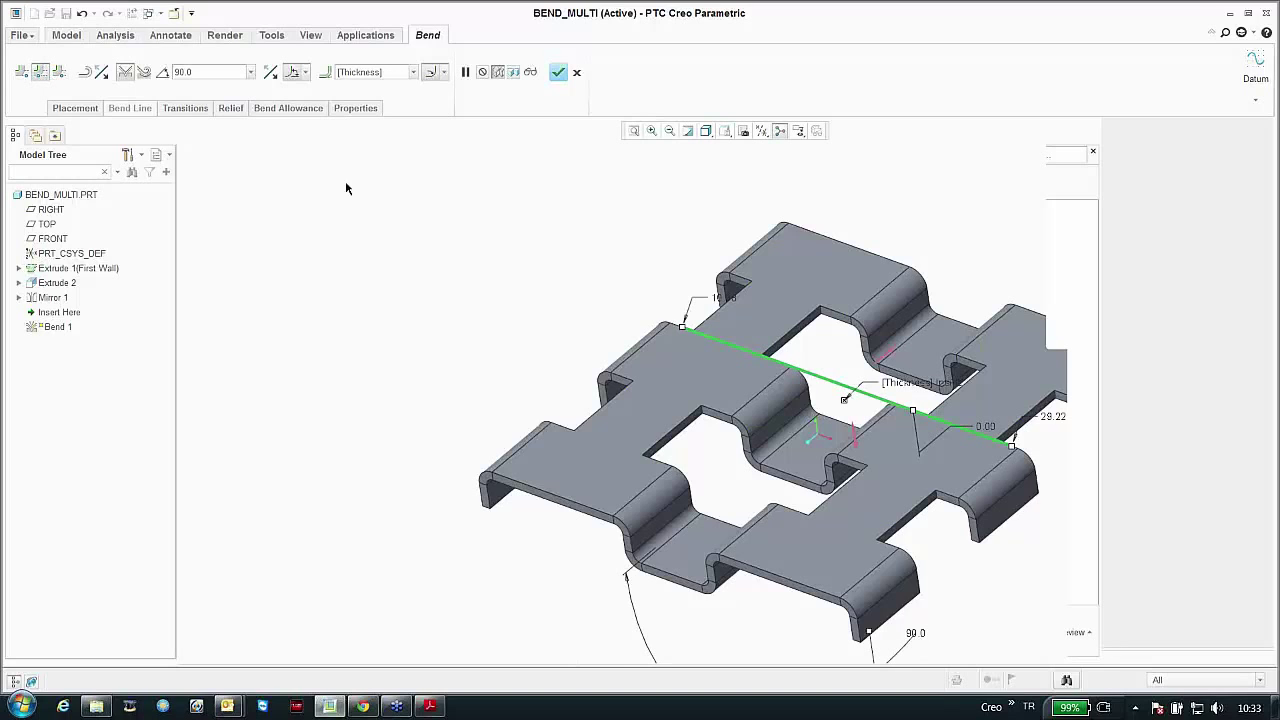
Step: Move the bend line's first end inward to an offset of about 7.47 and pull its other end slightly inward on the opposite strip
left_click_drag(682, 328, 692, 330)
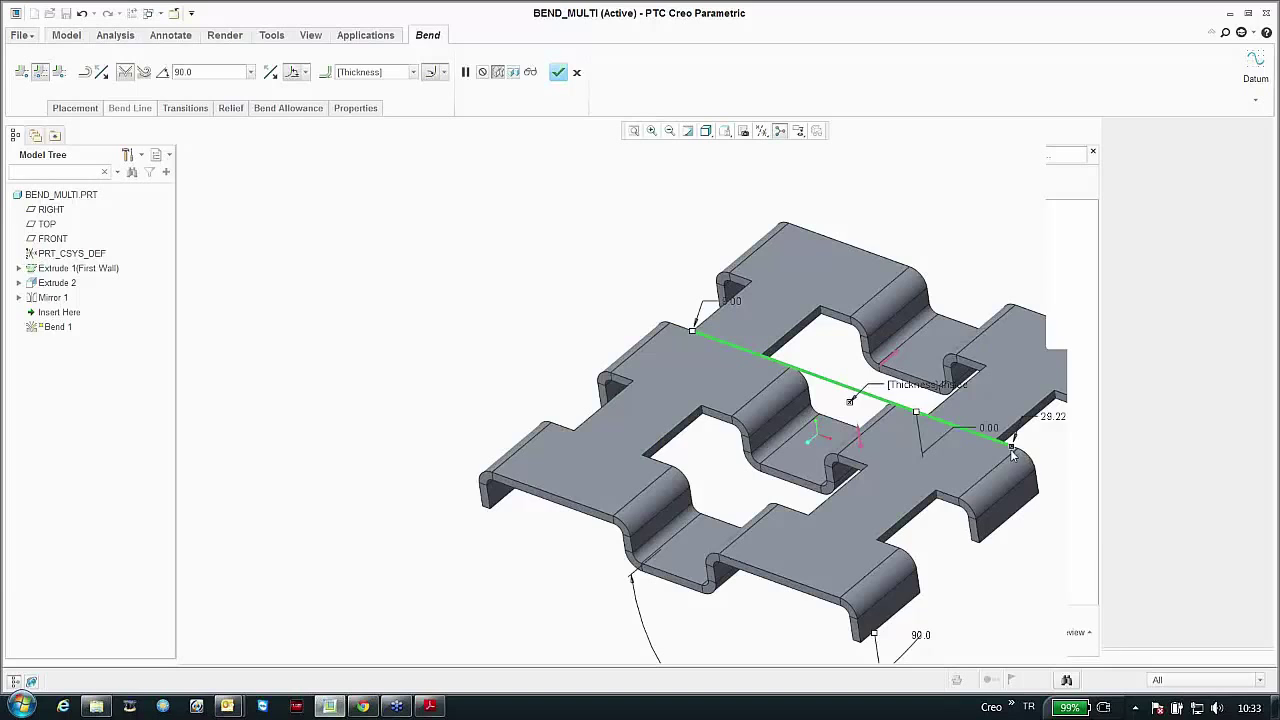
left_click_drag(1013, 447, 985, 436)
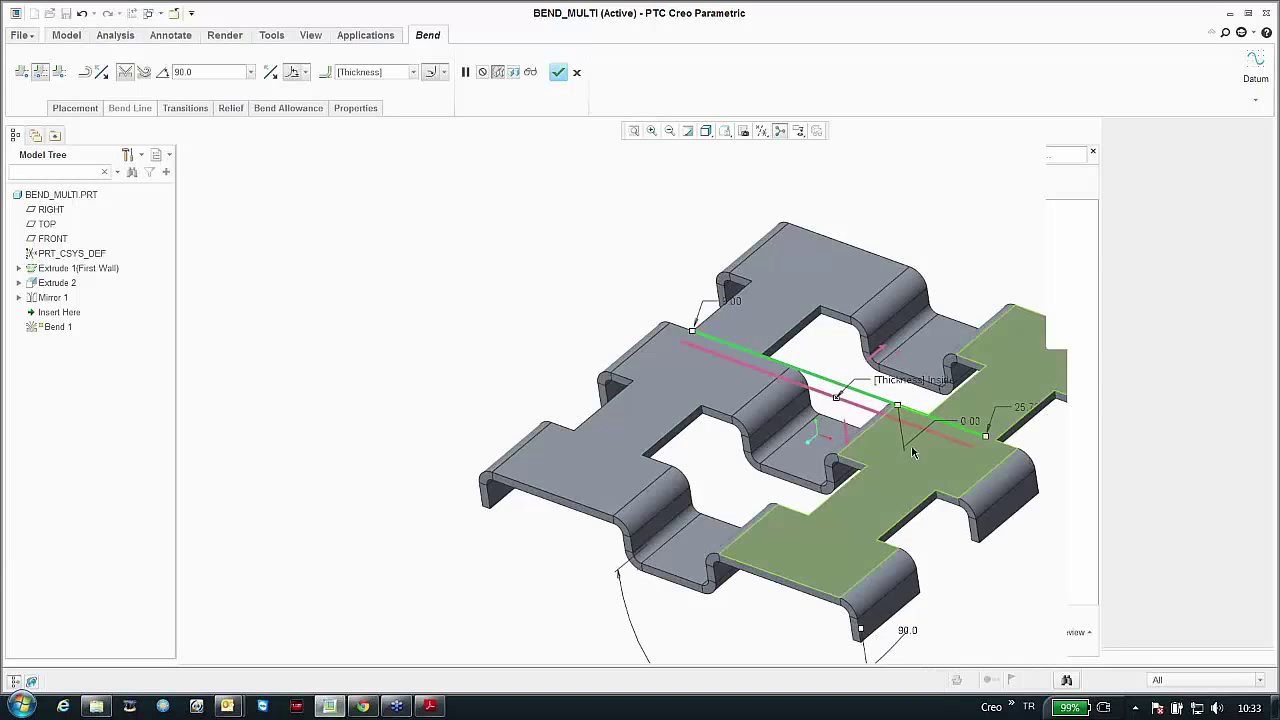
left_click_drag(698, 336, 710, 340)
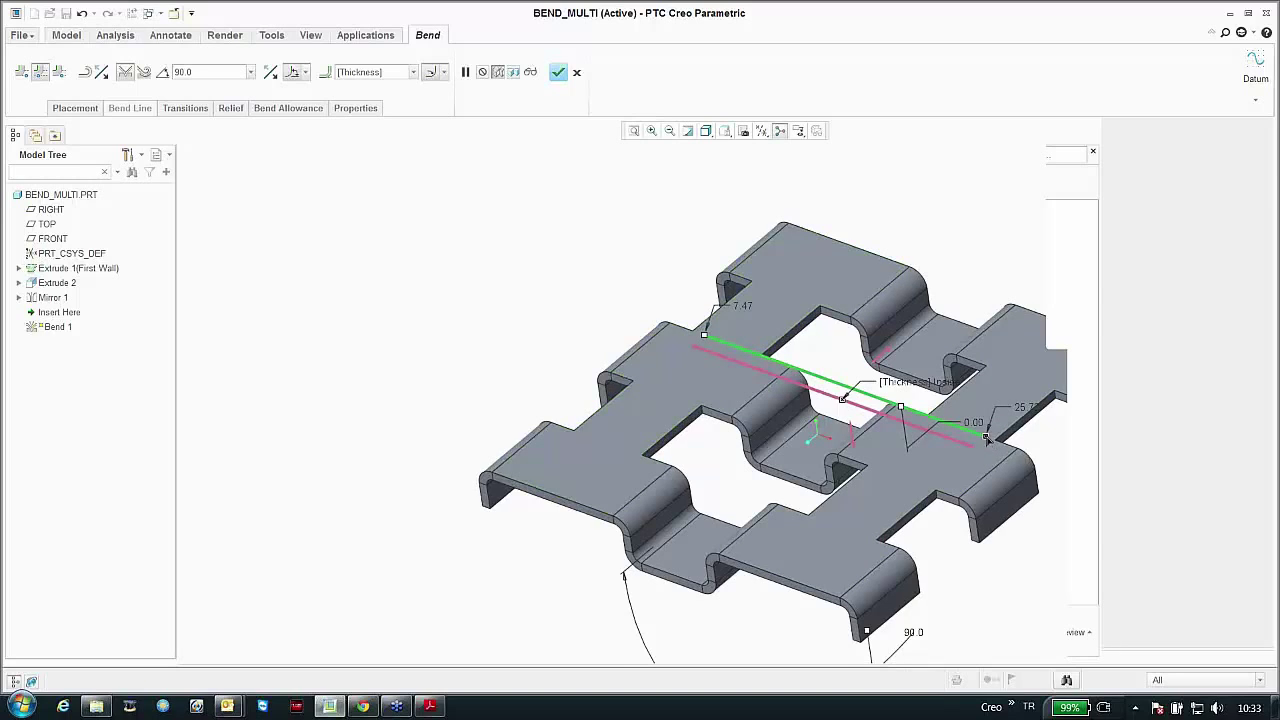
left_click_drag(985, 437, 997, 440)
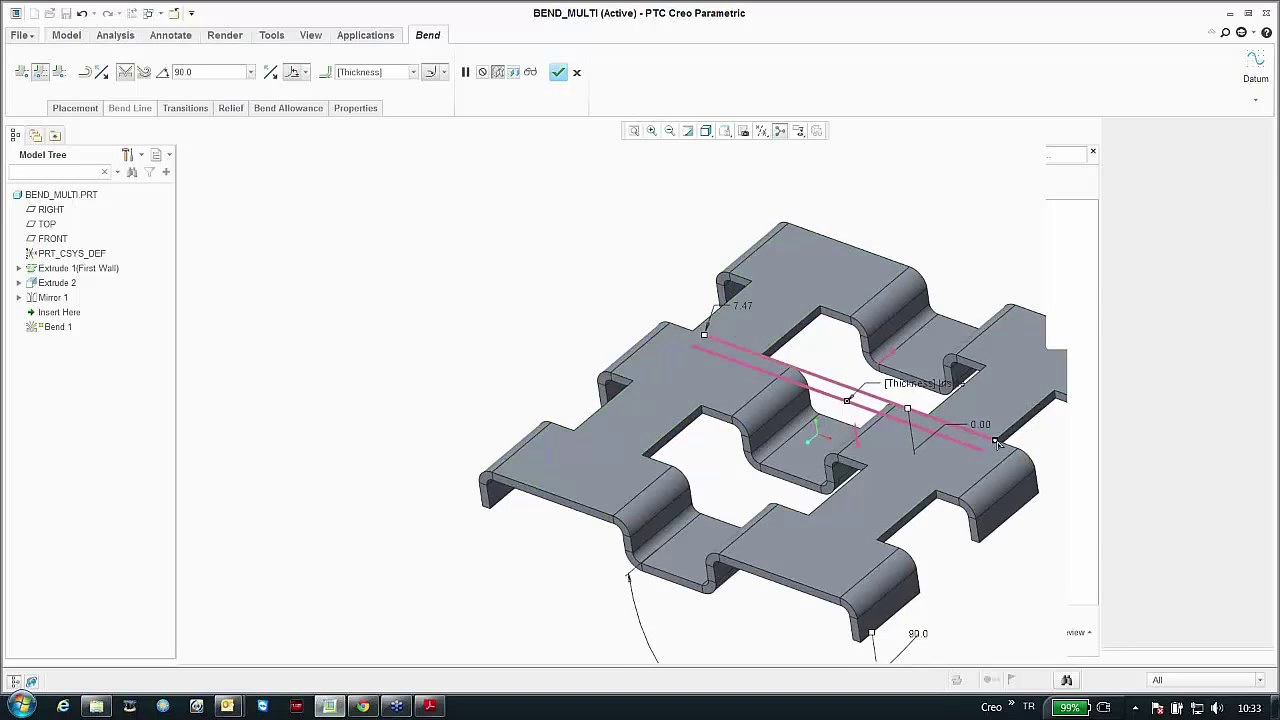
Step: Flip the bend direction upward, switch the fixed side so the rear section bends, and complete the bend
left_click(859, 437)
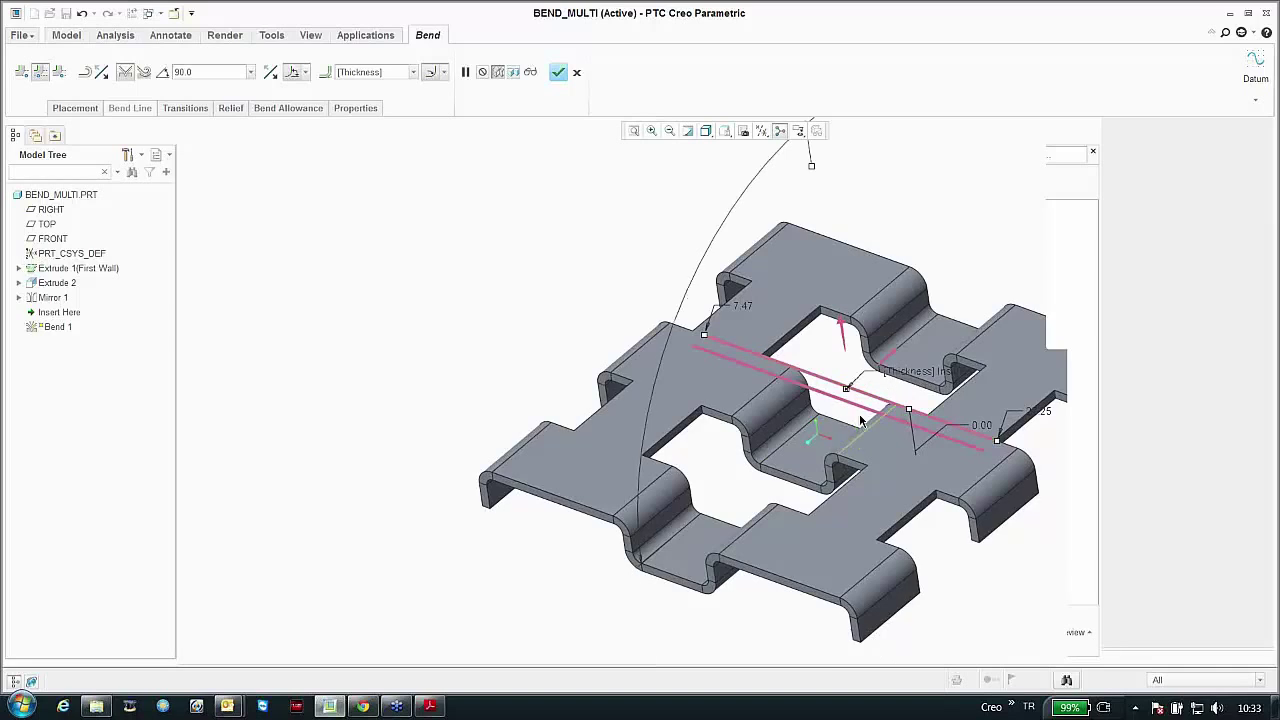
left_click(893, 352)
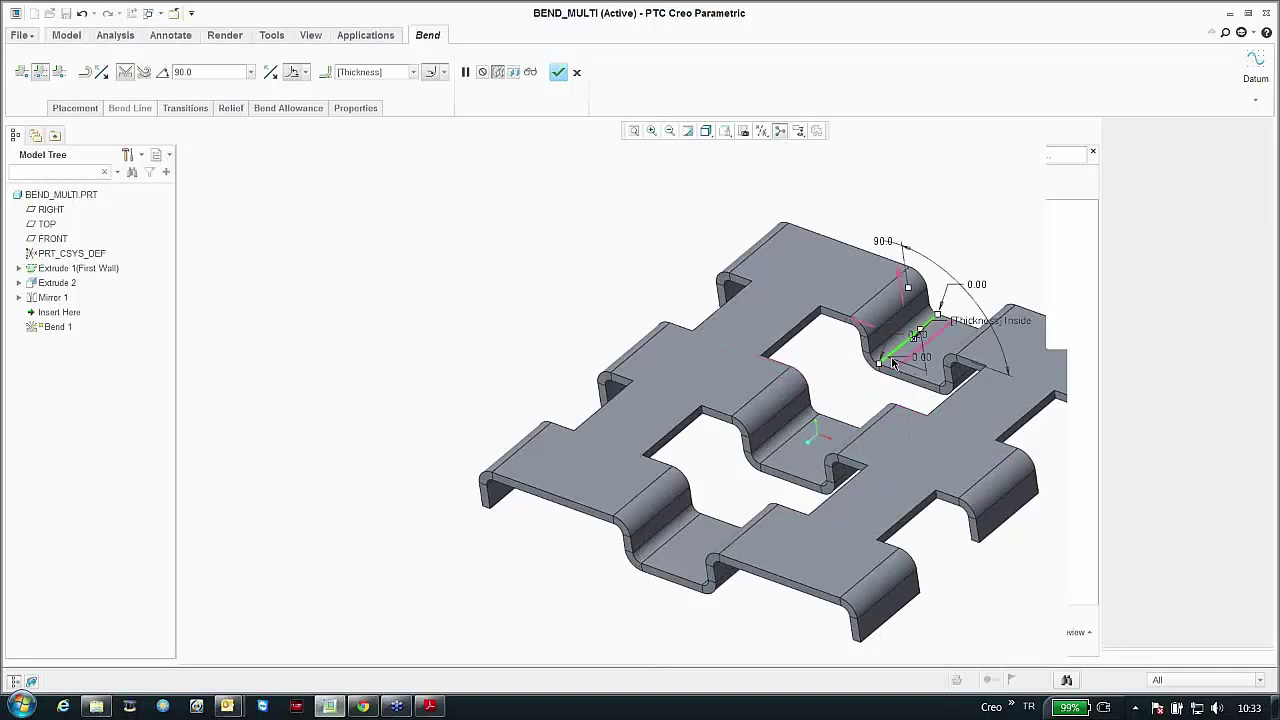
left_click(800, 380)
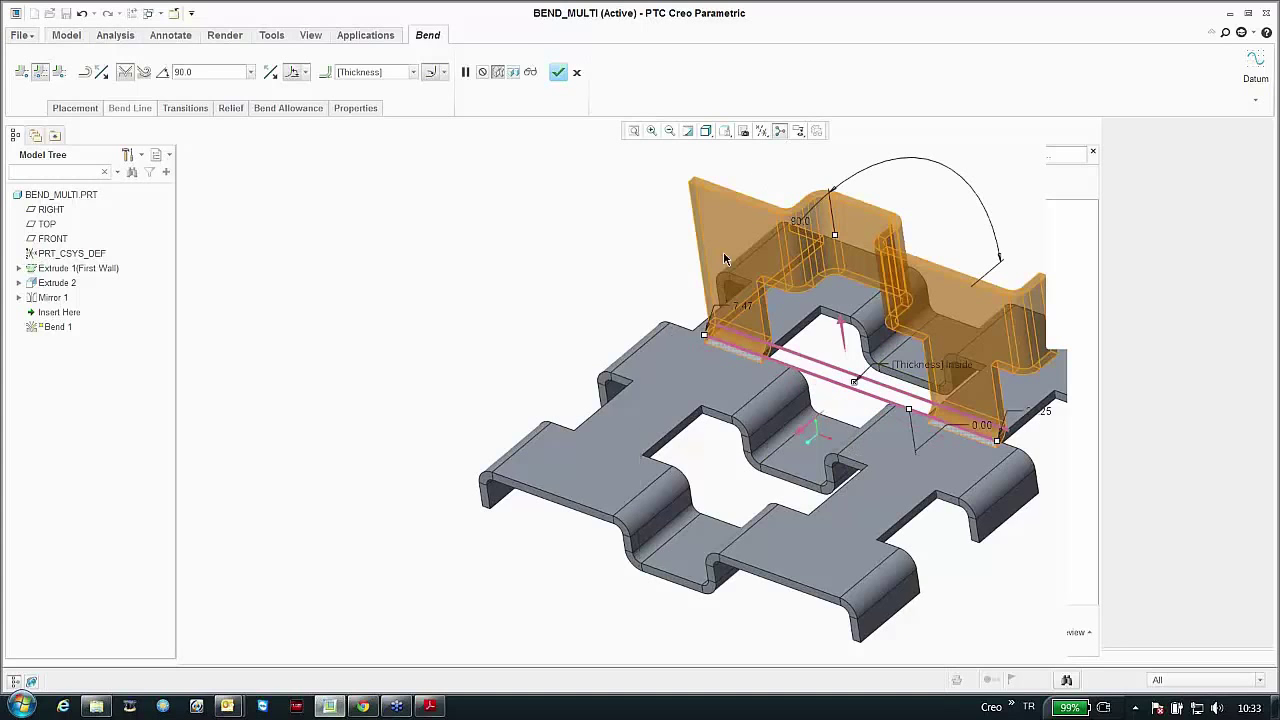
left_click(557, 72)
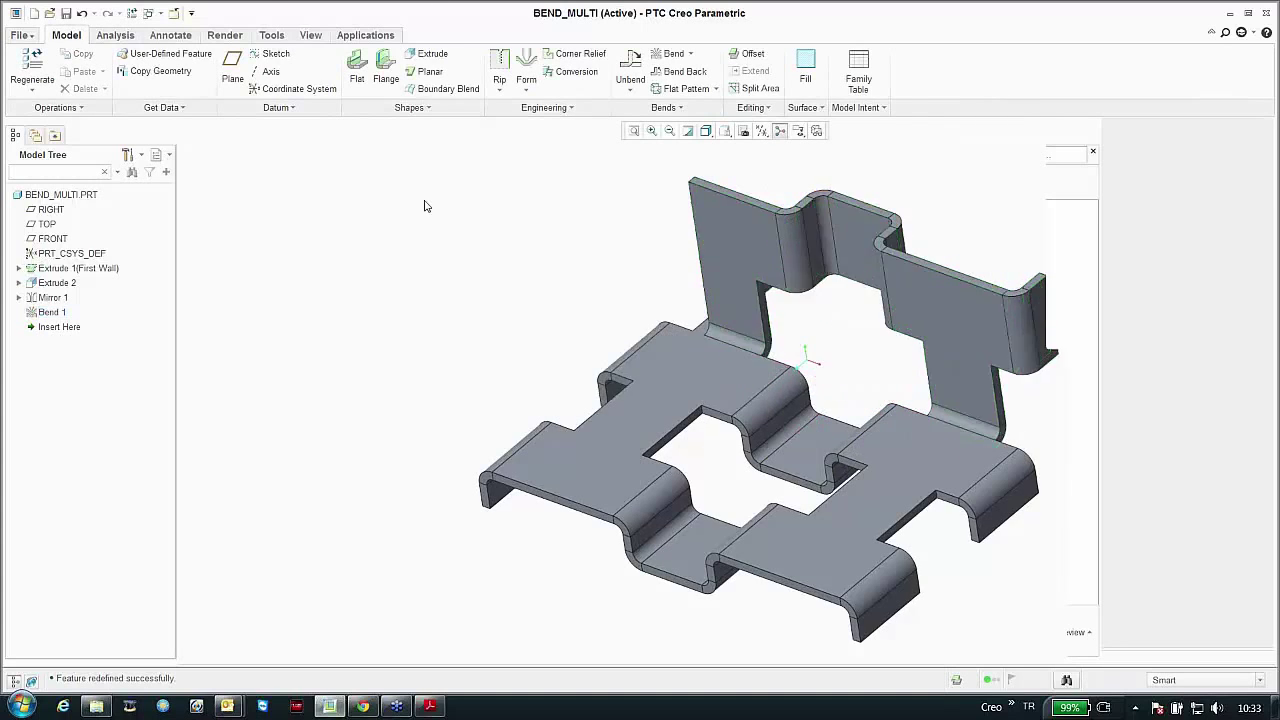
Step: Close the bend part, open die_sheetmetal.prt from the Creo3.0 folder's 06-Sheetmetal/Die_Forms subfolder, and show it in the default orientation
left_click(174, 15)
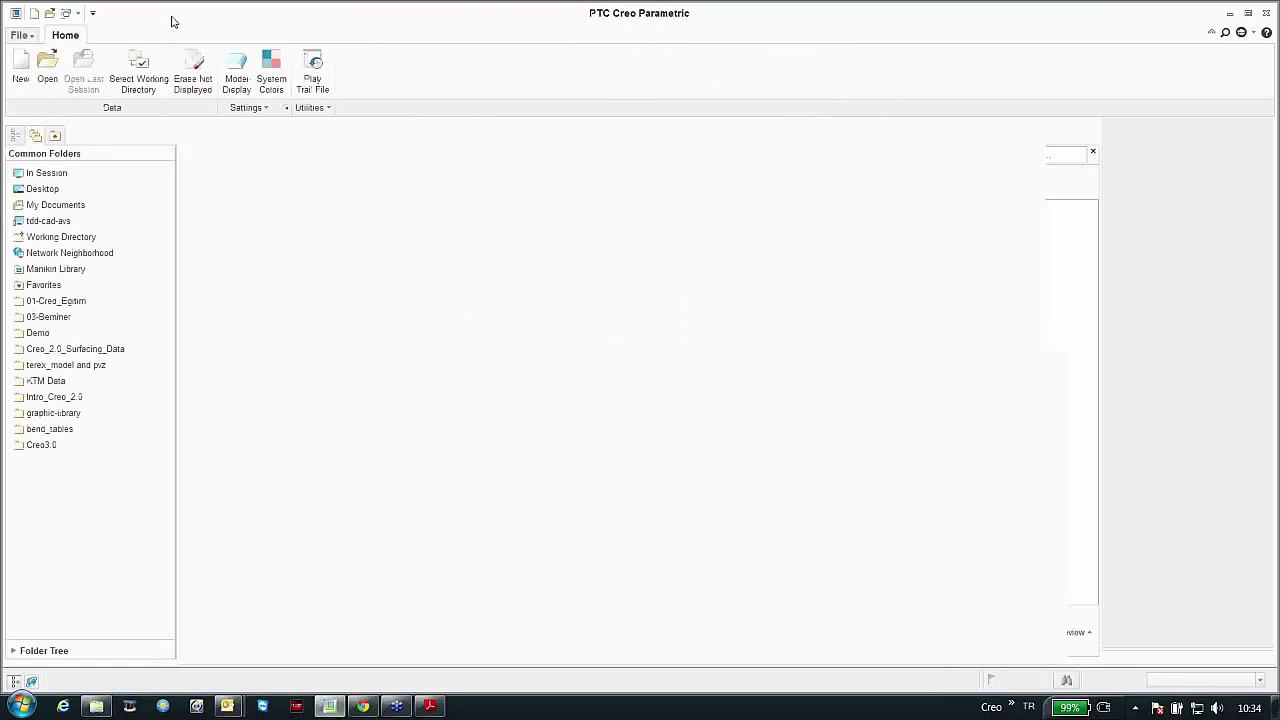
left_click(48, 444)
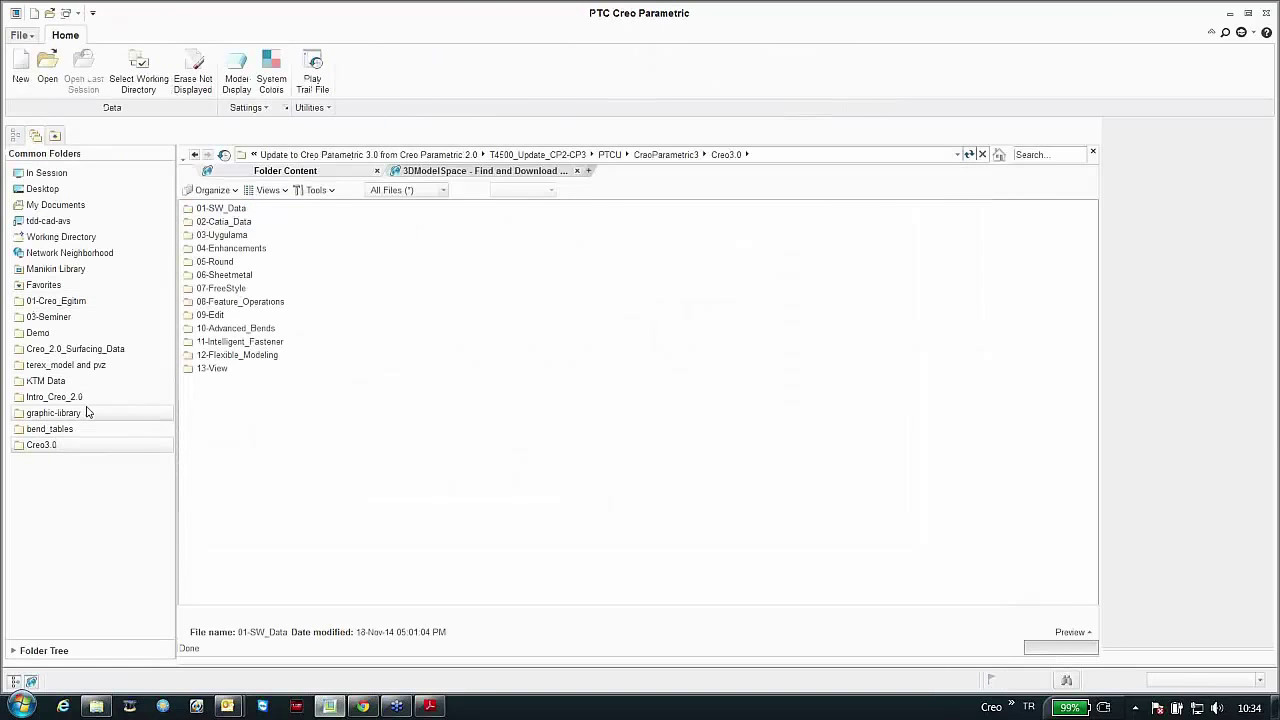
double_click(222, 274)
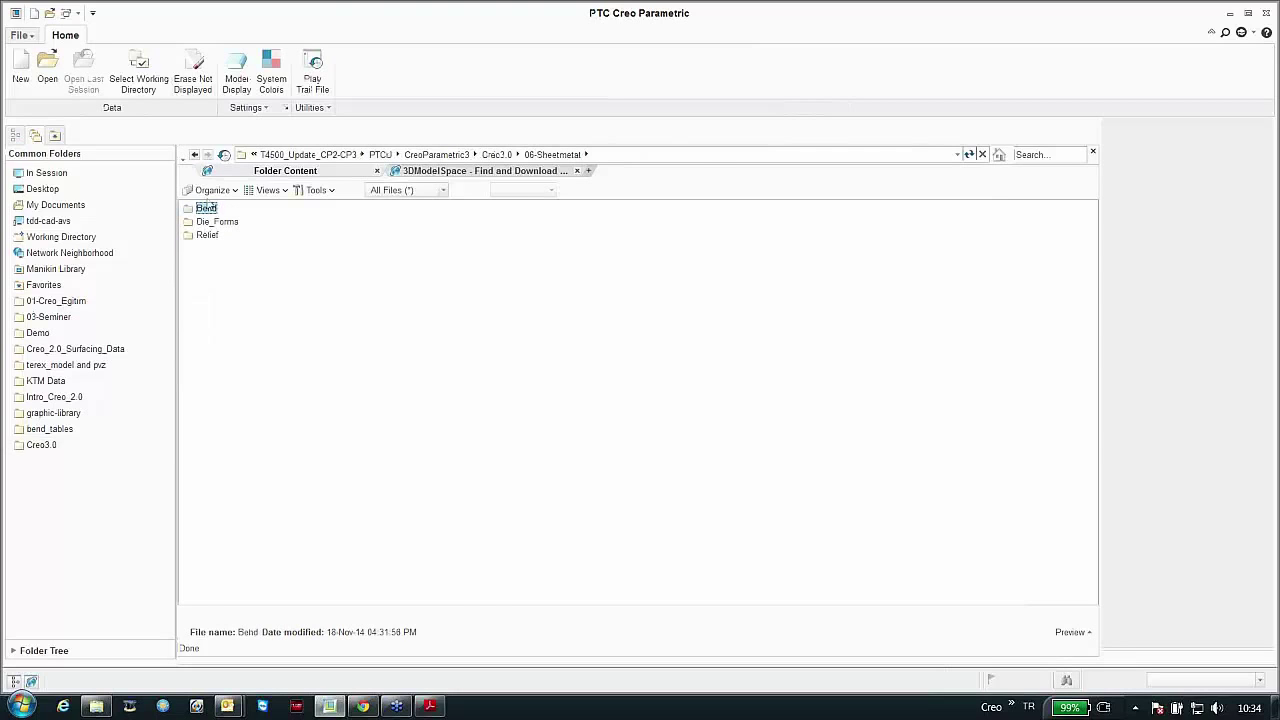
double_click(212, 221)
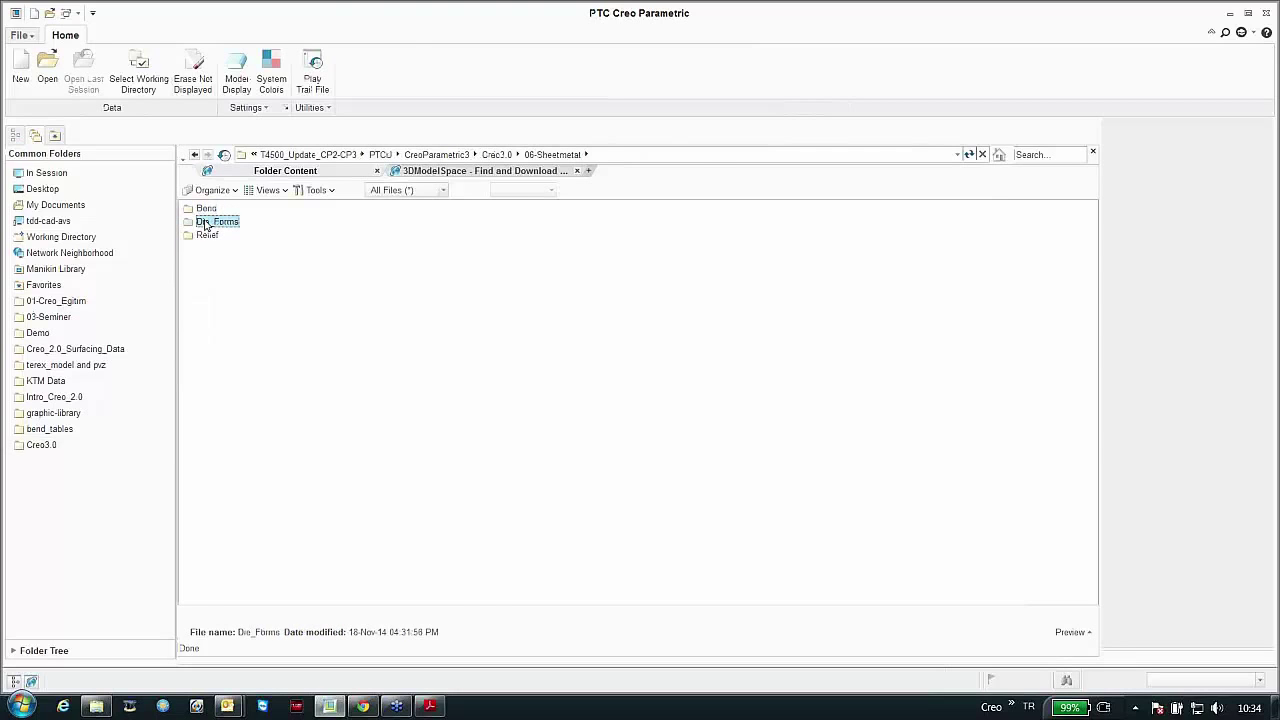
left_click(209, 222)
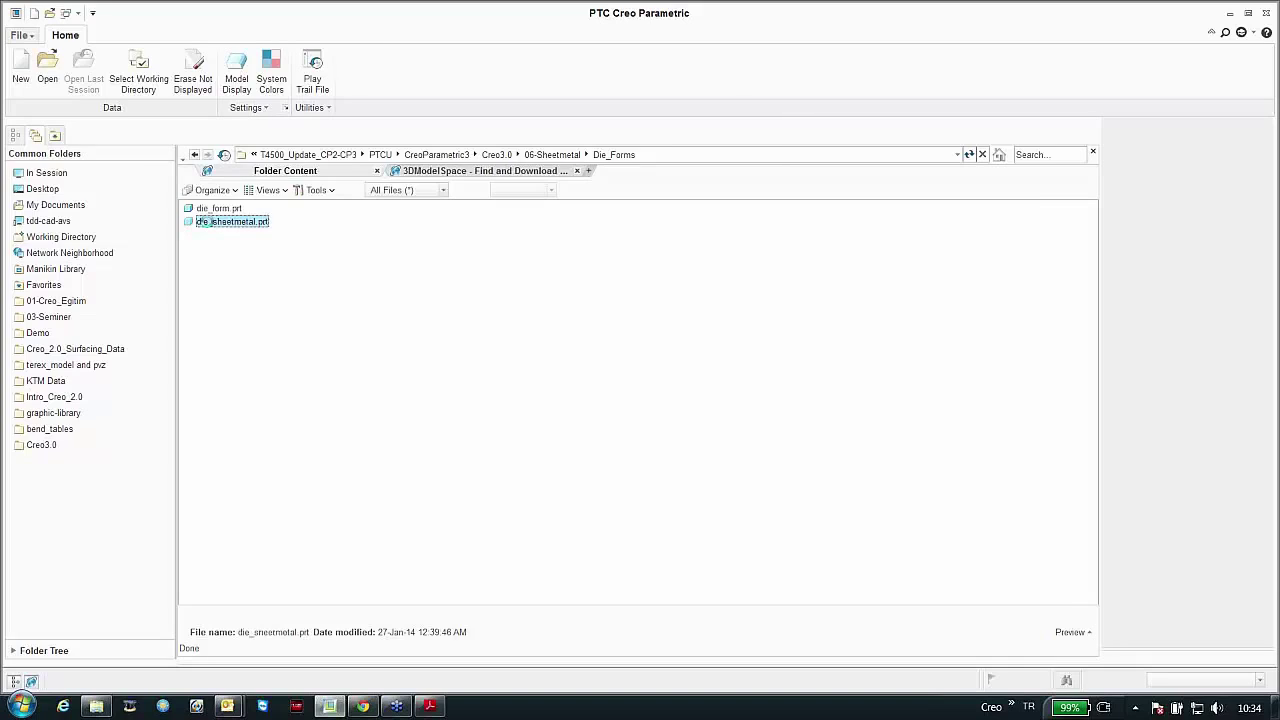
double_click(209, 222)
key("ctrl+d")
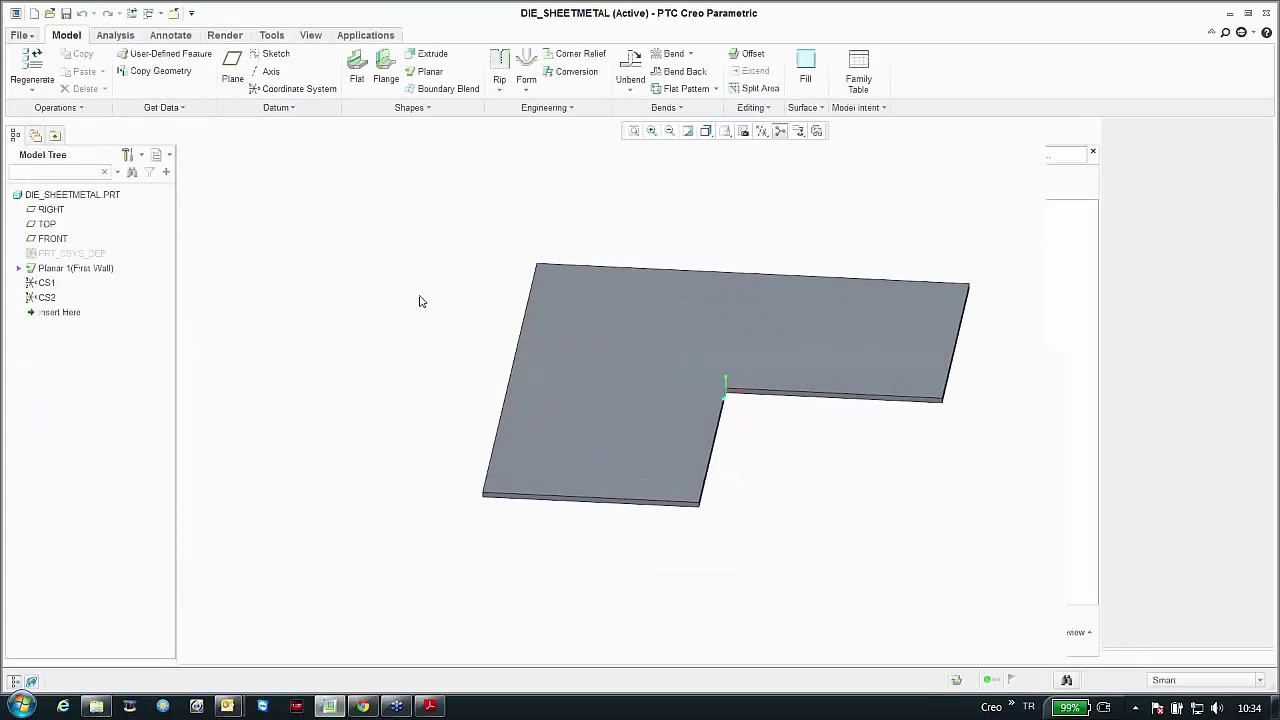
Step: Start a Die Form feature and load die_form.prt from Creo3.0/06-Sheetmetal/Die_Forms as its die model
left_click(523, 92)
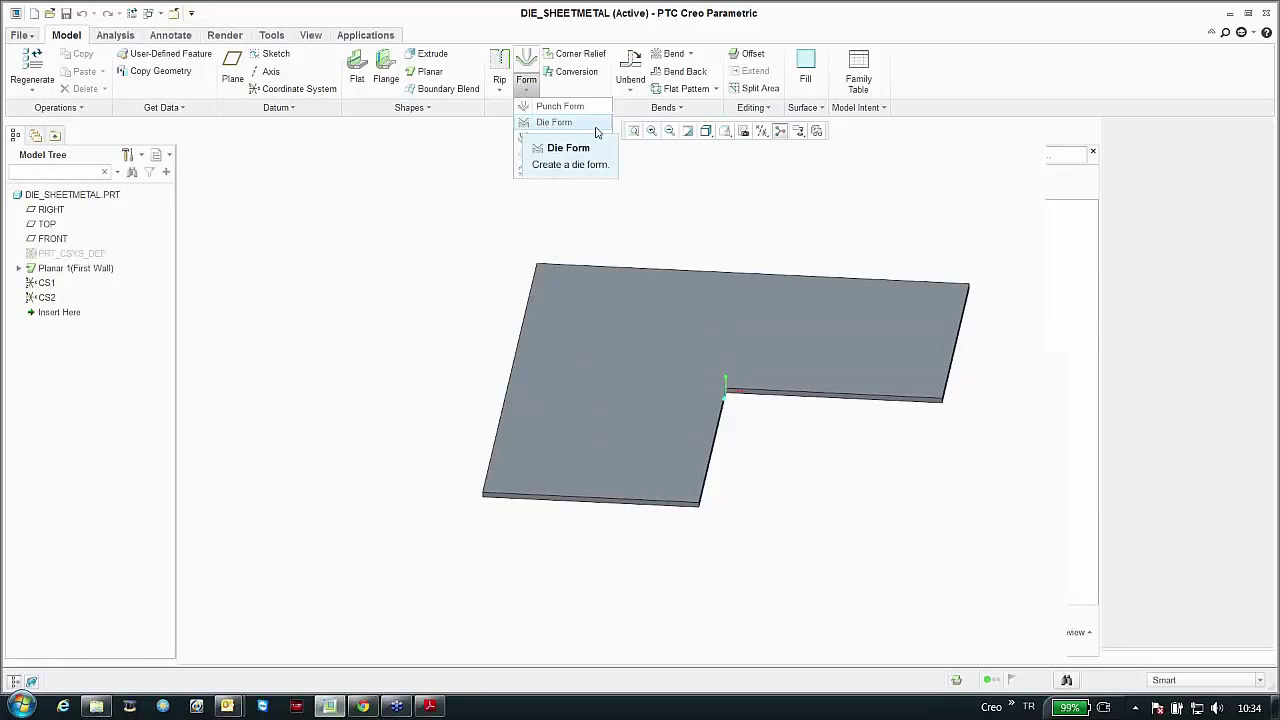
left_click(561, 125)
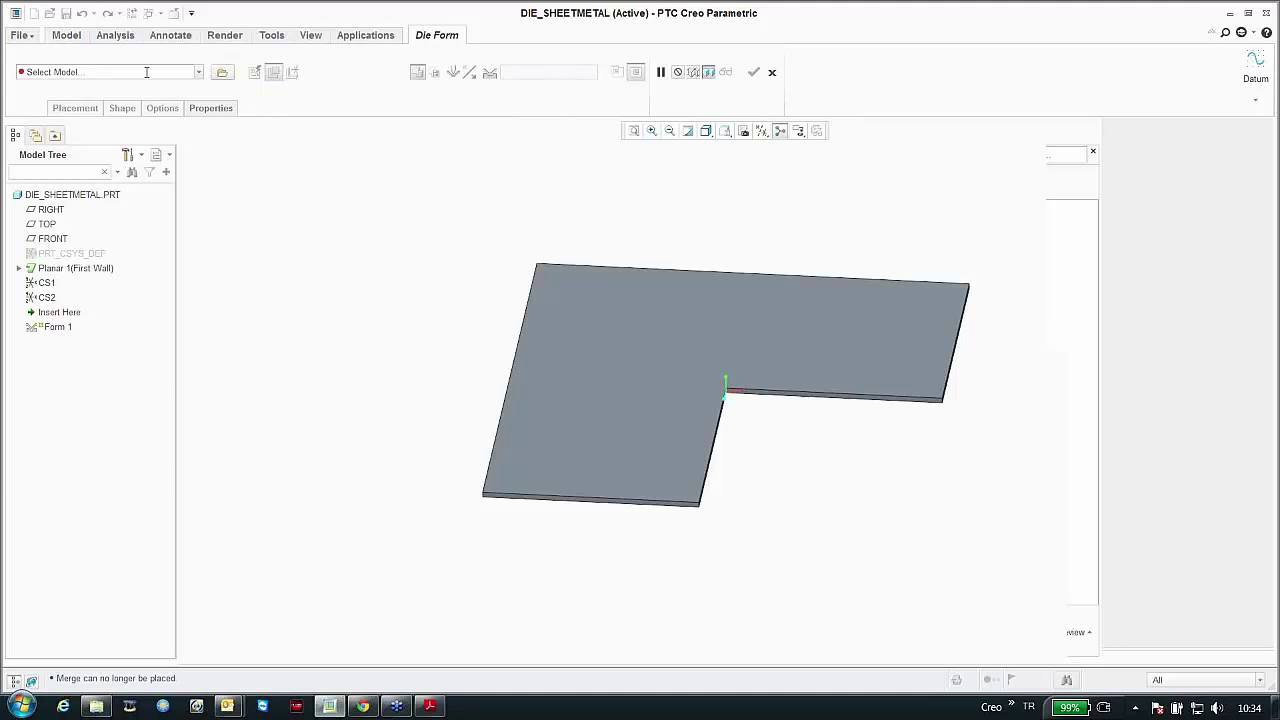
left_click(199, 72)
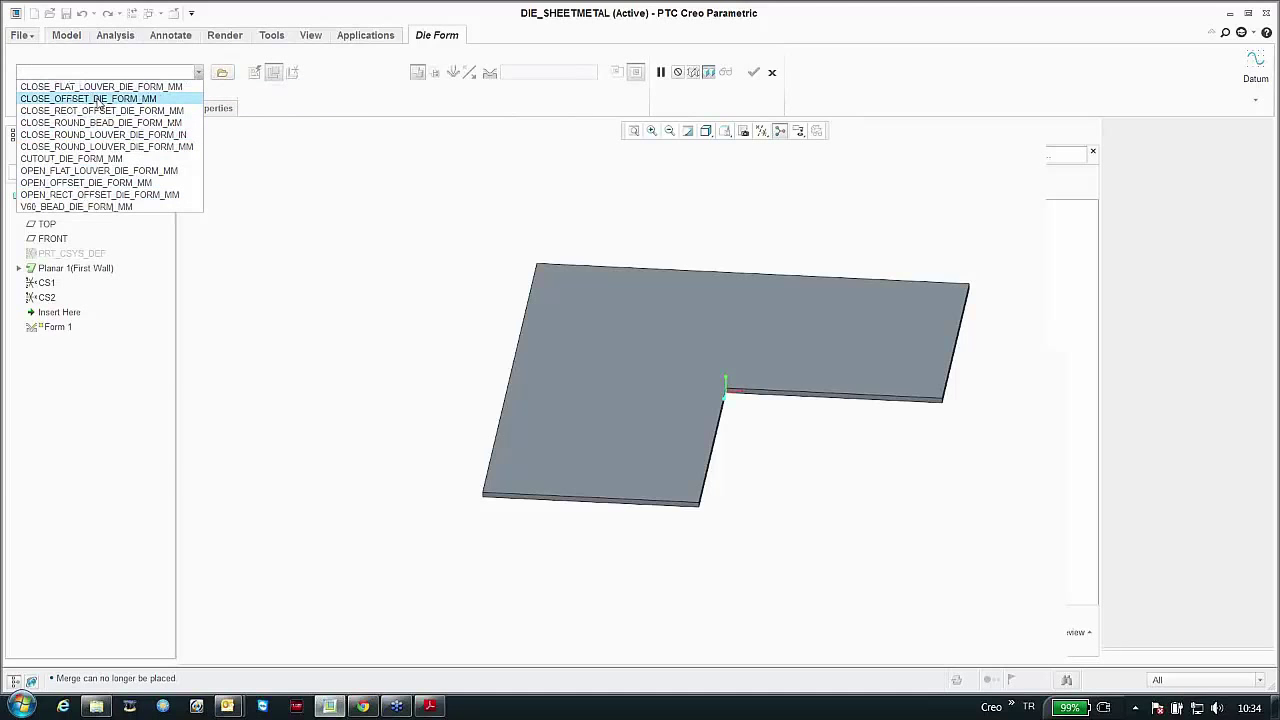
left_click(220, 75)
left_click(221, 74)
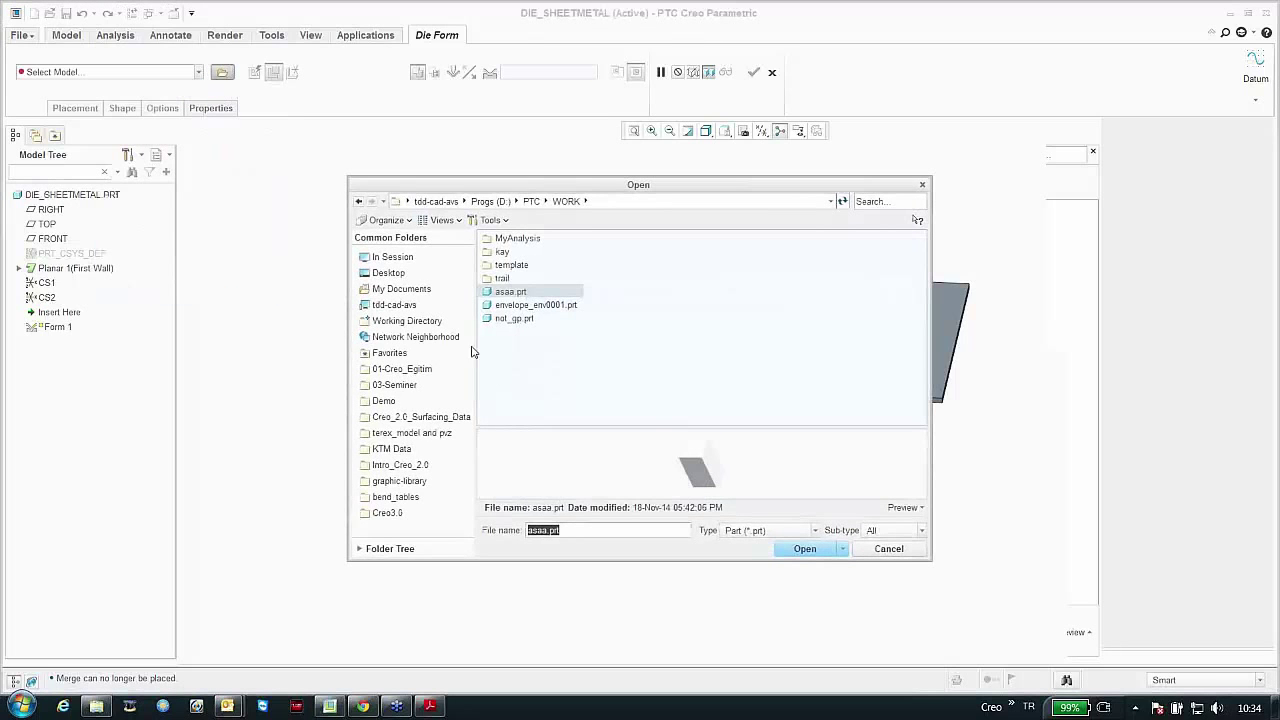
left_click(385, 512)
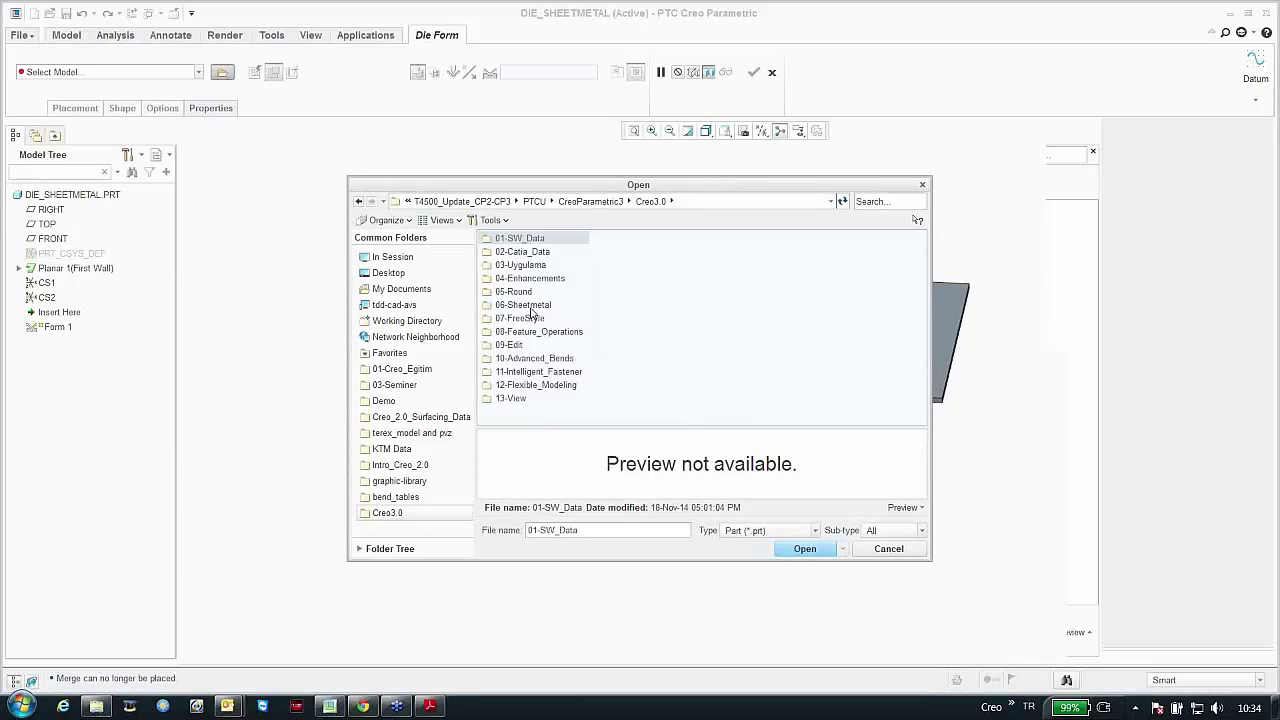
double_click(527, 306)
double_click(519, 253)
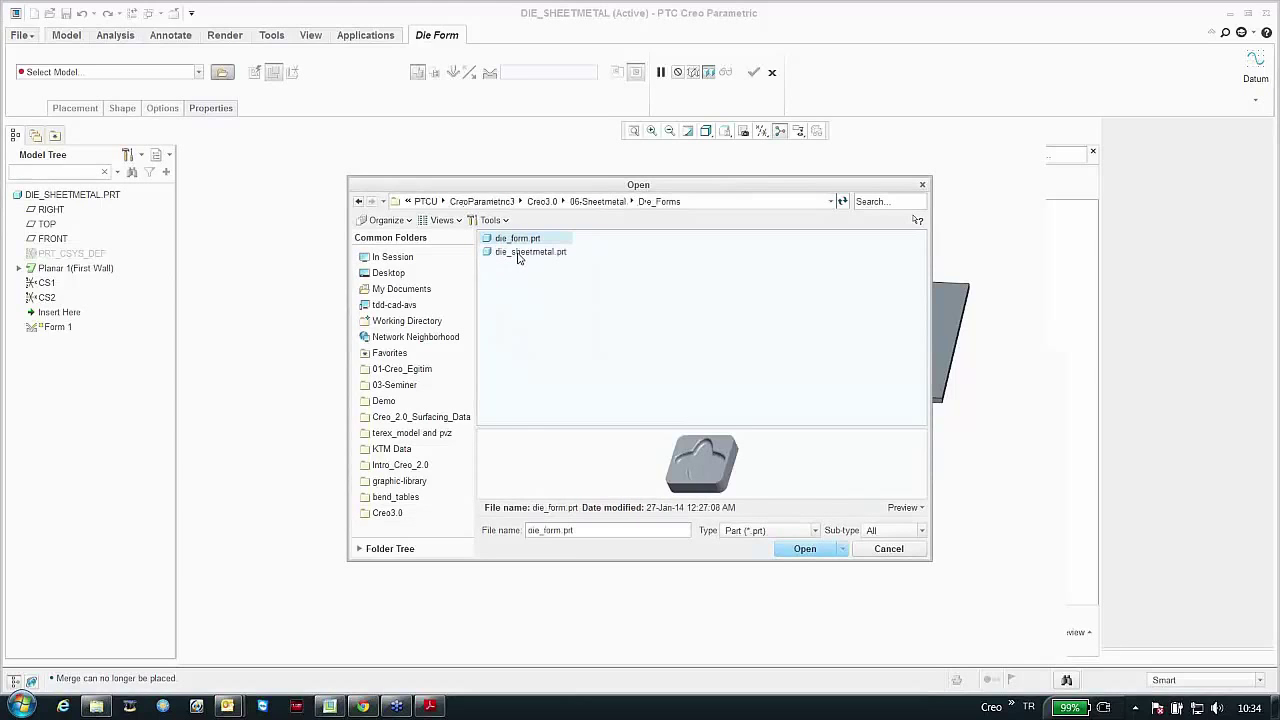
double_click(503, 244)
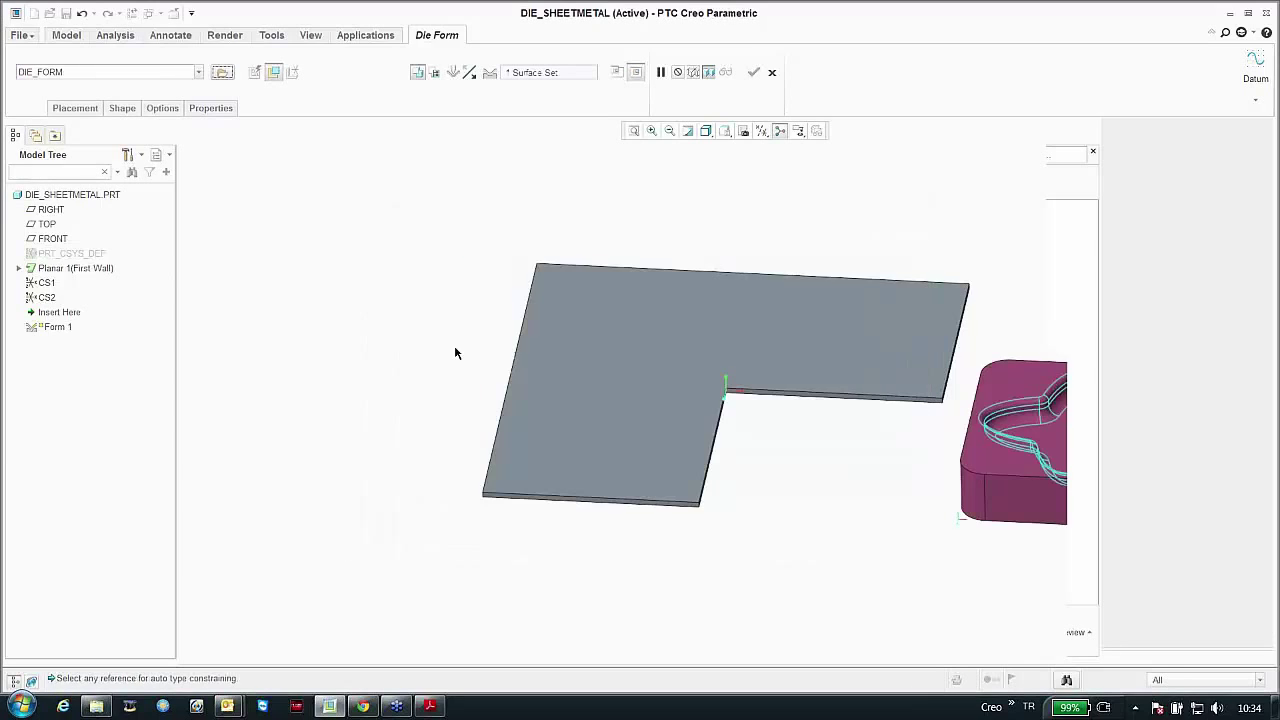
Step: Make the die model's top face coincident with the underside of the sheet
left_click(804, 434)
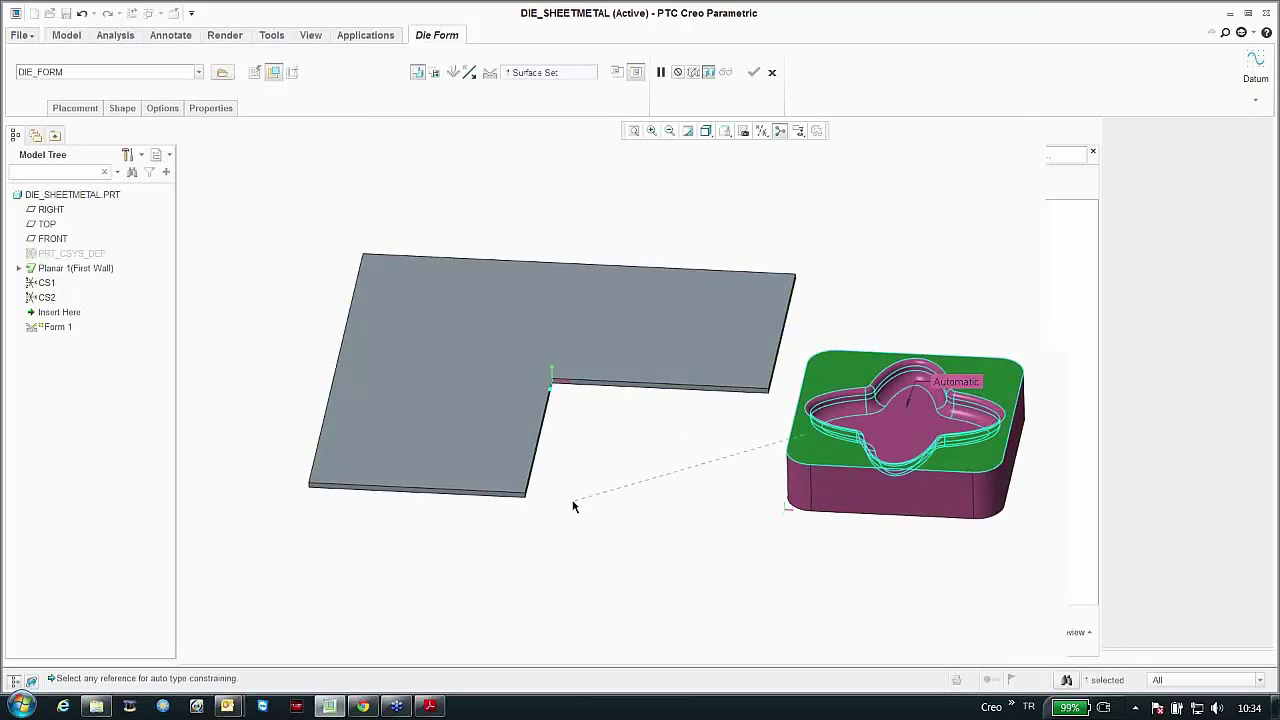
middle_click_drag(571, 506, 583, 431)
left_click(488, 378)
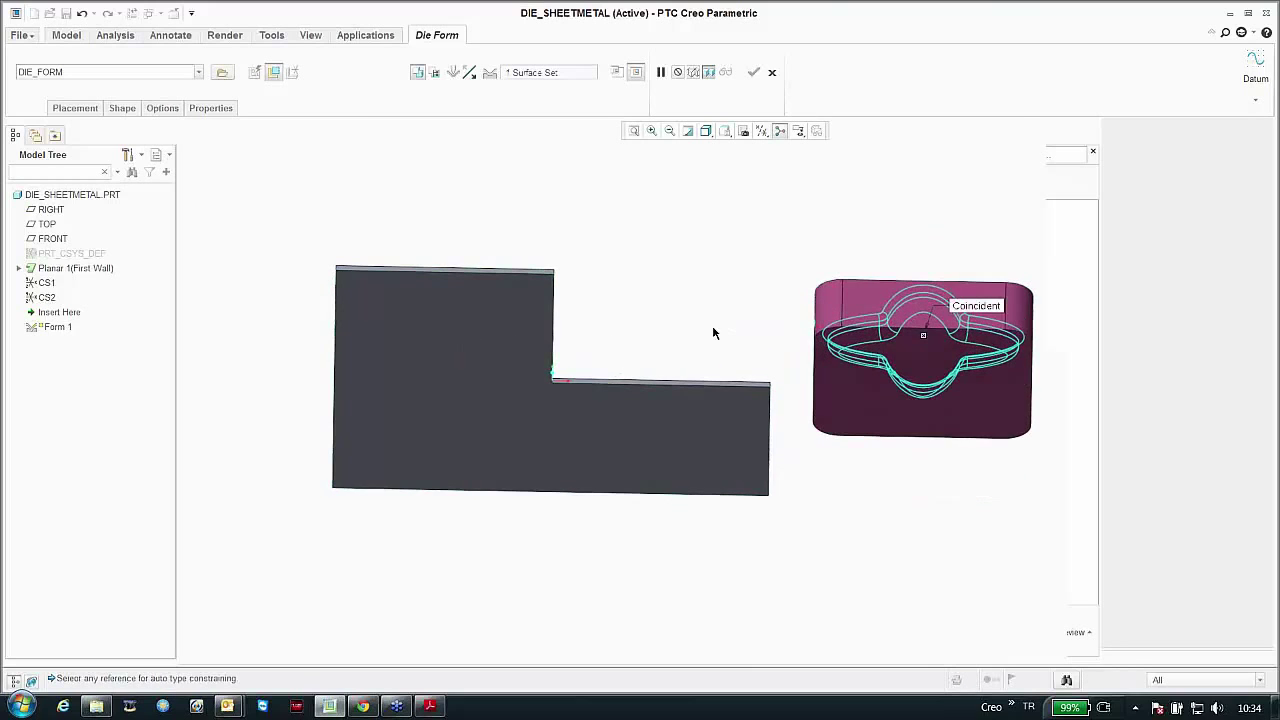
Step: Constrain the die's long side face to the sheet's thin edge face beside the inner corner, with the constraint type Coincident
middle_click_drag(714, 331, 792, 357)
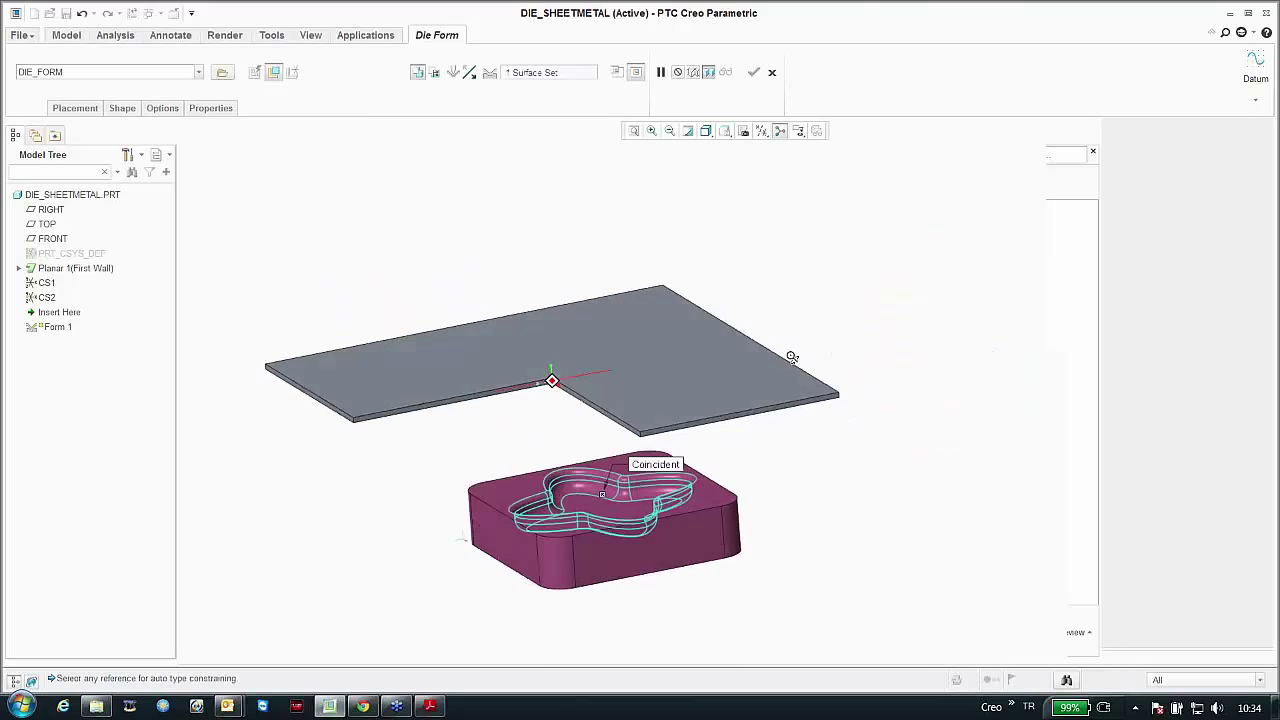
left_click(660, 535)
scroll(389, 386, "down", 4)
left_click(401, 428)
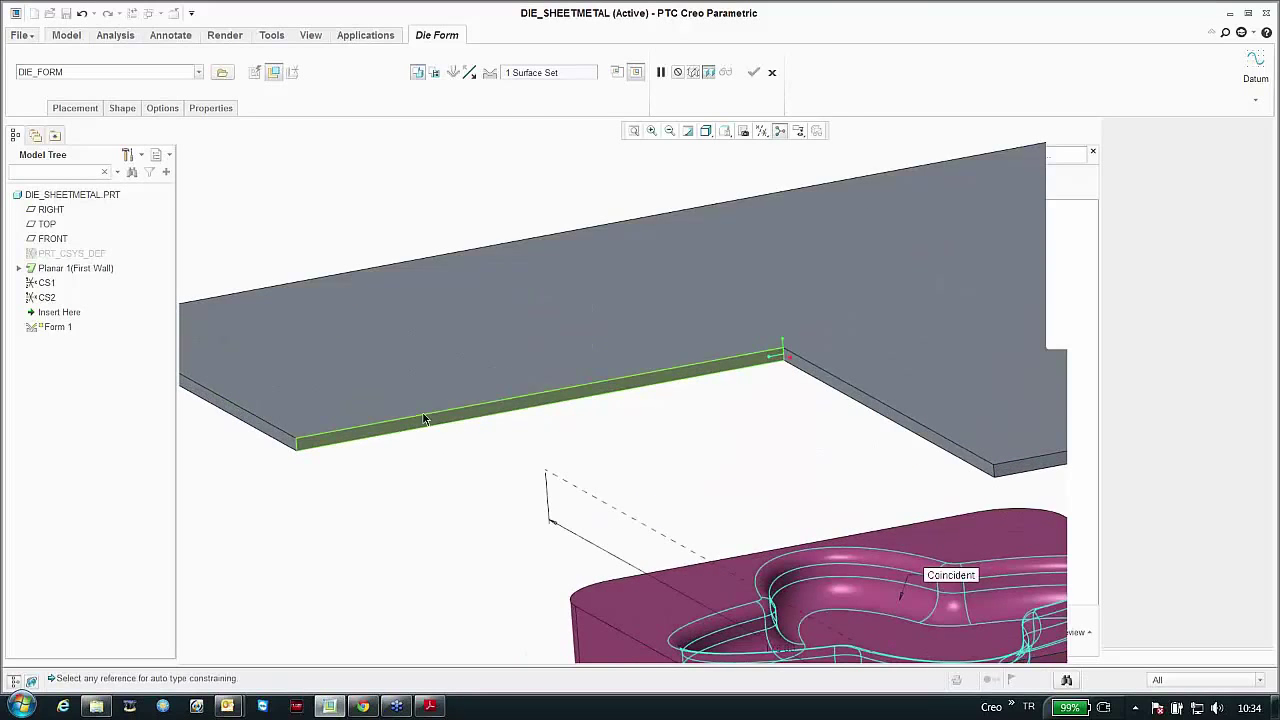
scroll(452, 384, "up", 4)
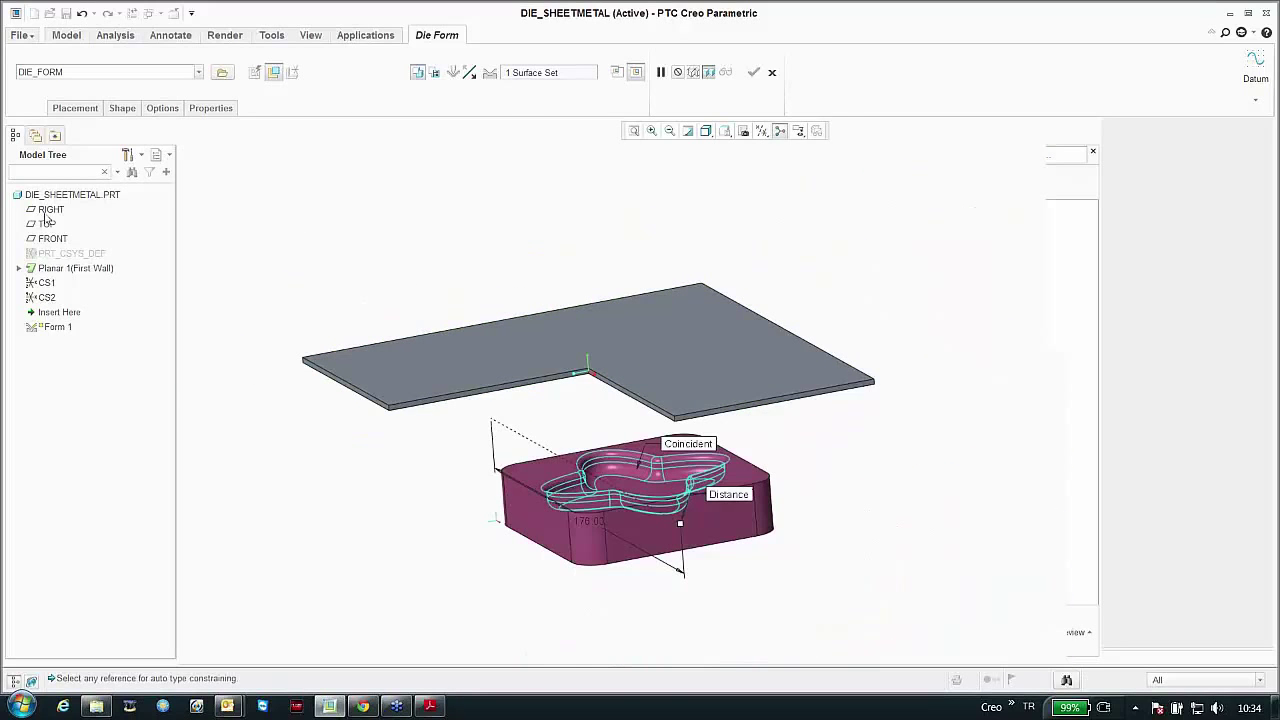
left_click(75, 107)
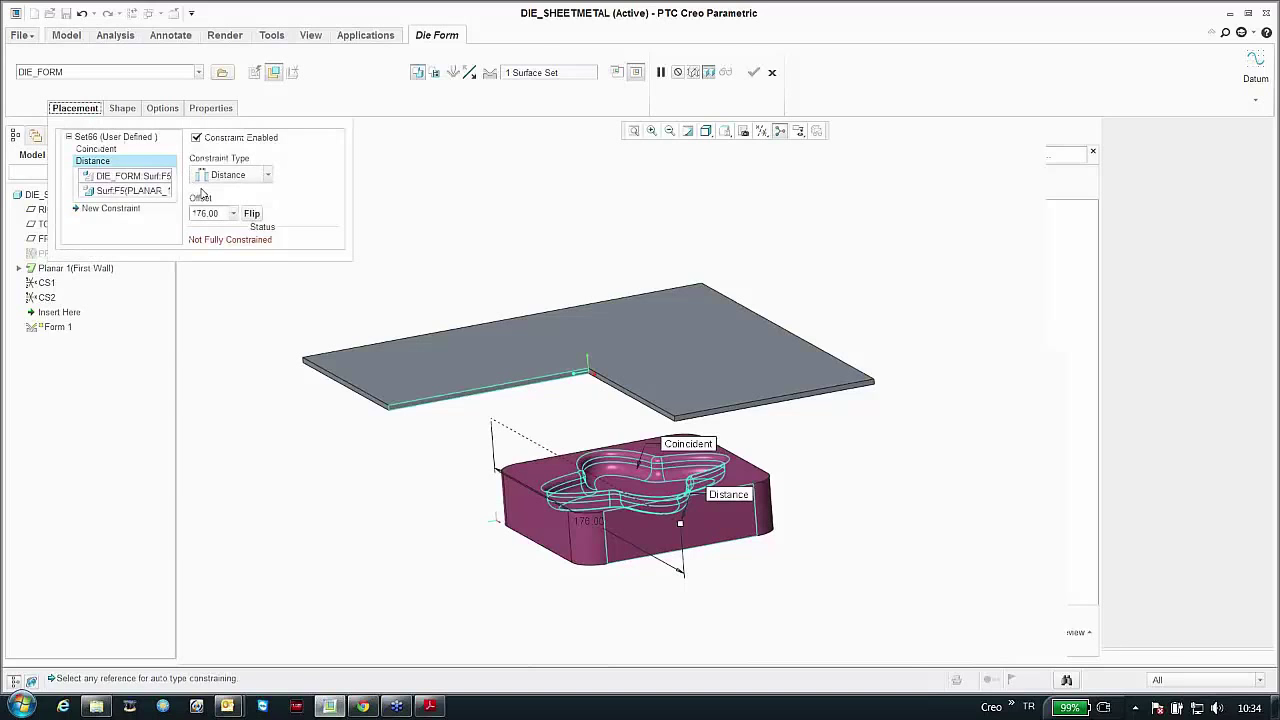
left_click(217, 176)
left_click(229, 236)
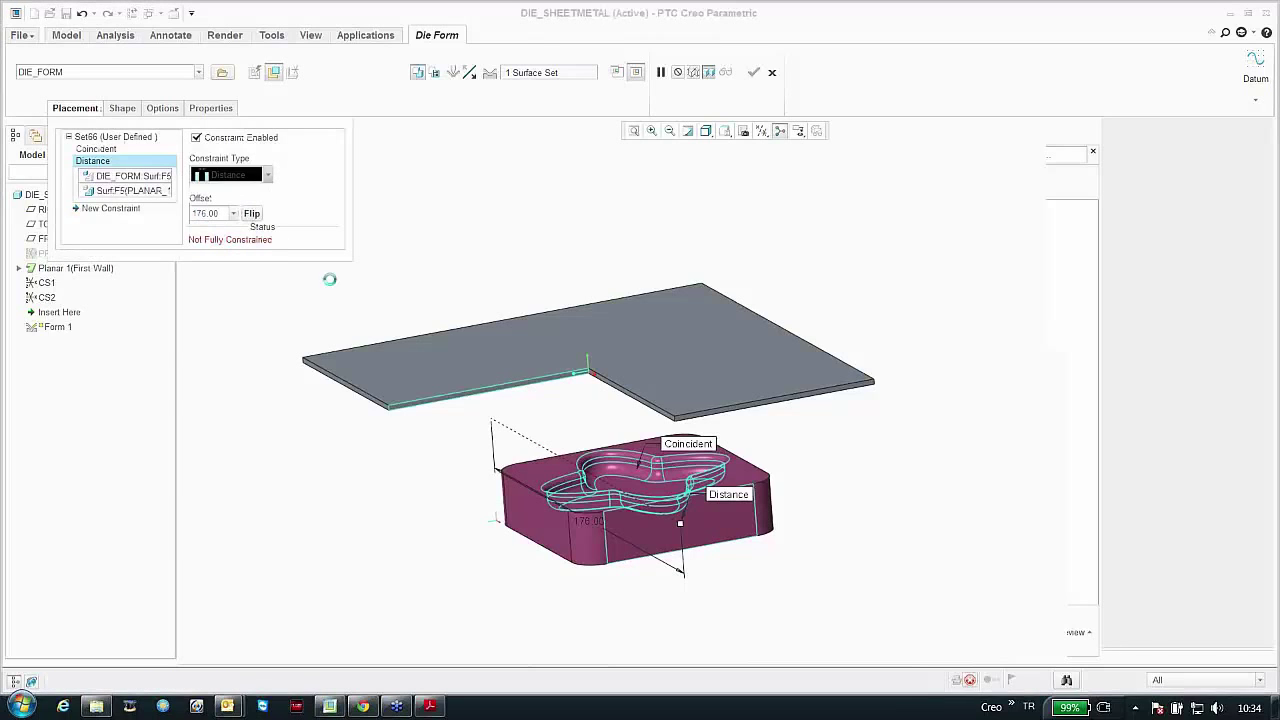
Step: Make the die's adjacent side face coincident with the sheet's end edge face and complete the die form
scroll(341, 410, "down", 5)
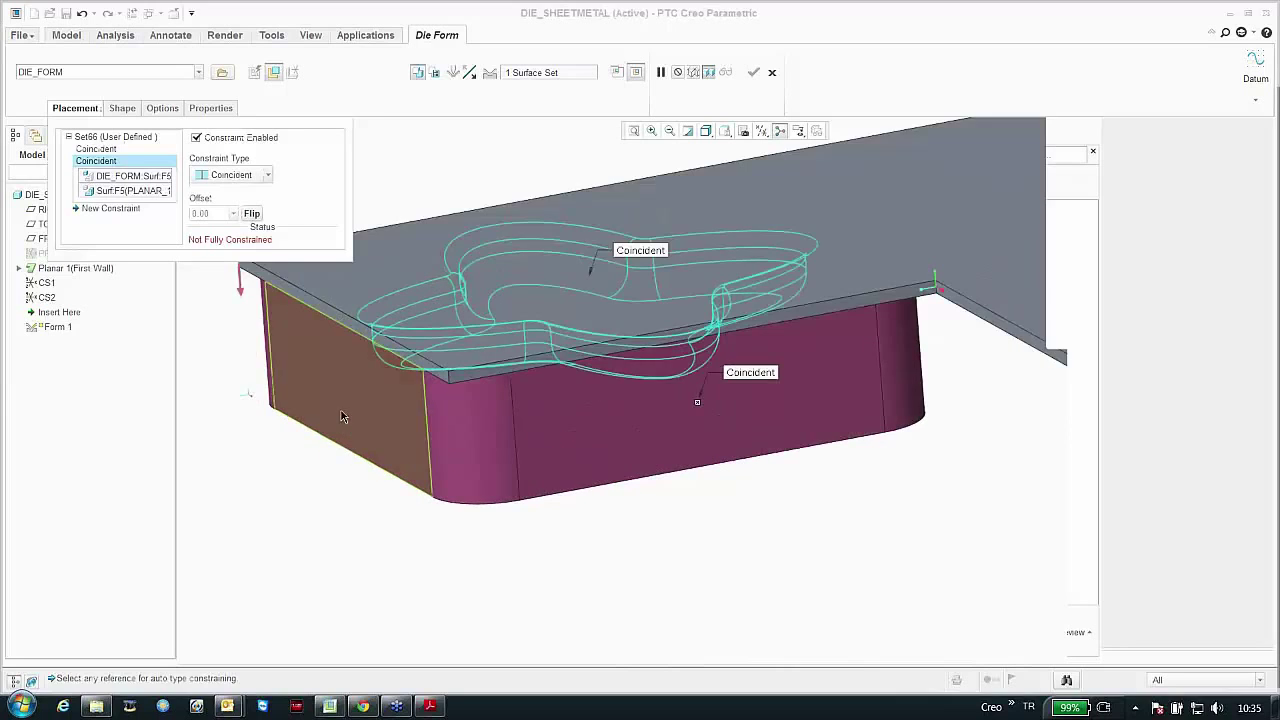
left_click(336, 322)
left_click(336, 322)
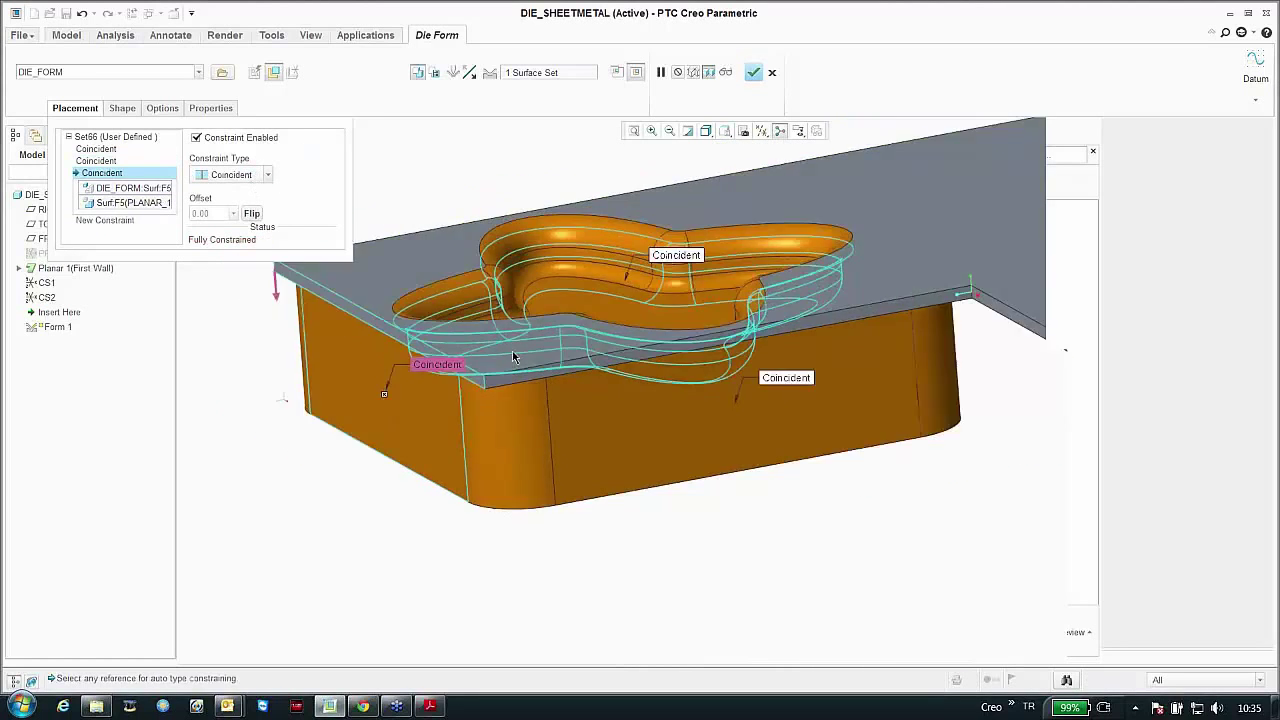
scroll(513, 357, "up", 5)
middle_click_drag(513, 357, 502, 378)
scroll(502, 378, "down", 6)
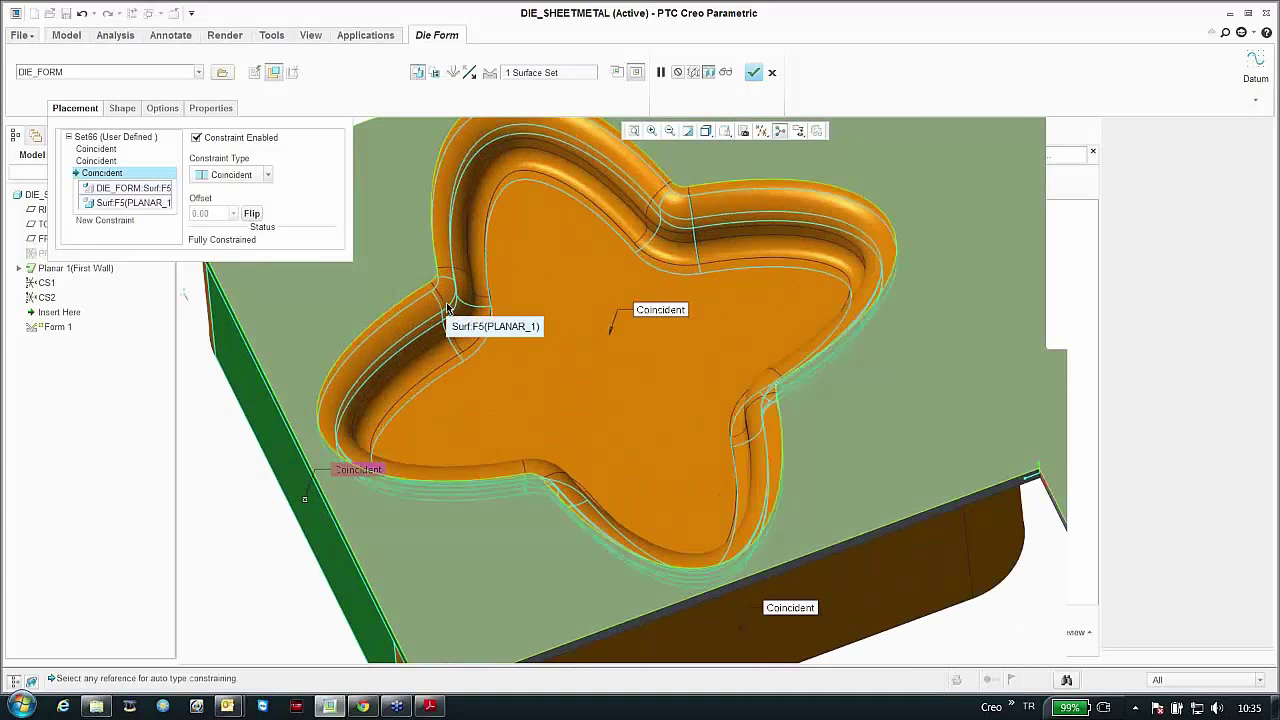
left_click(756, 72)
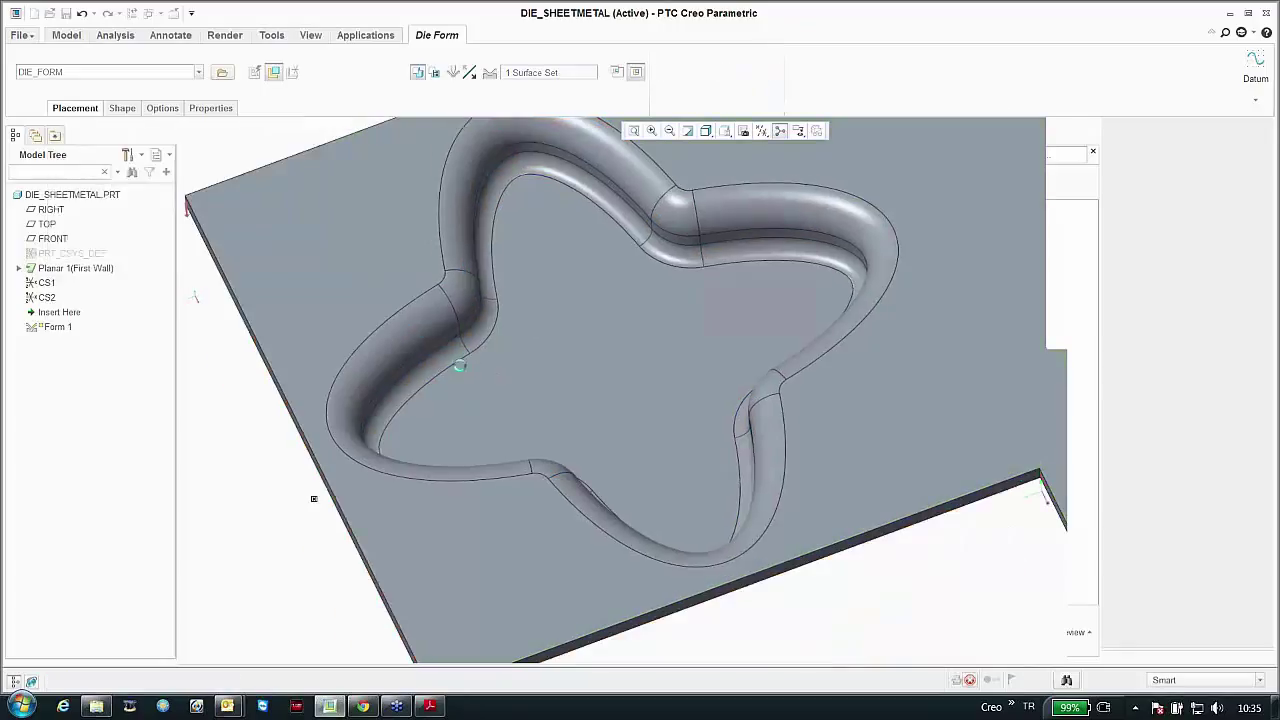
Step: Show the sheet with its star-shaped form in the default orientation and close the part
scroll(462, 363, "up", 6)
key("ctrl+d")
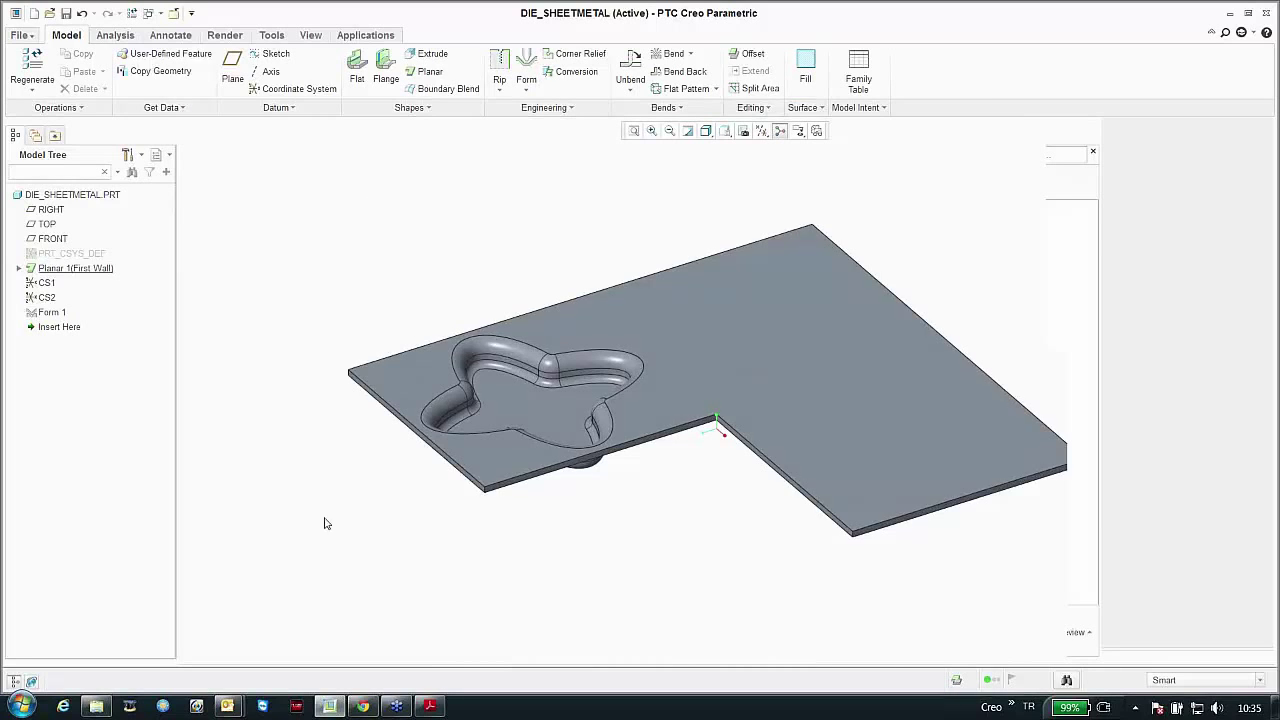
middle_click_drag(440, 445, 258, 467)
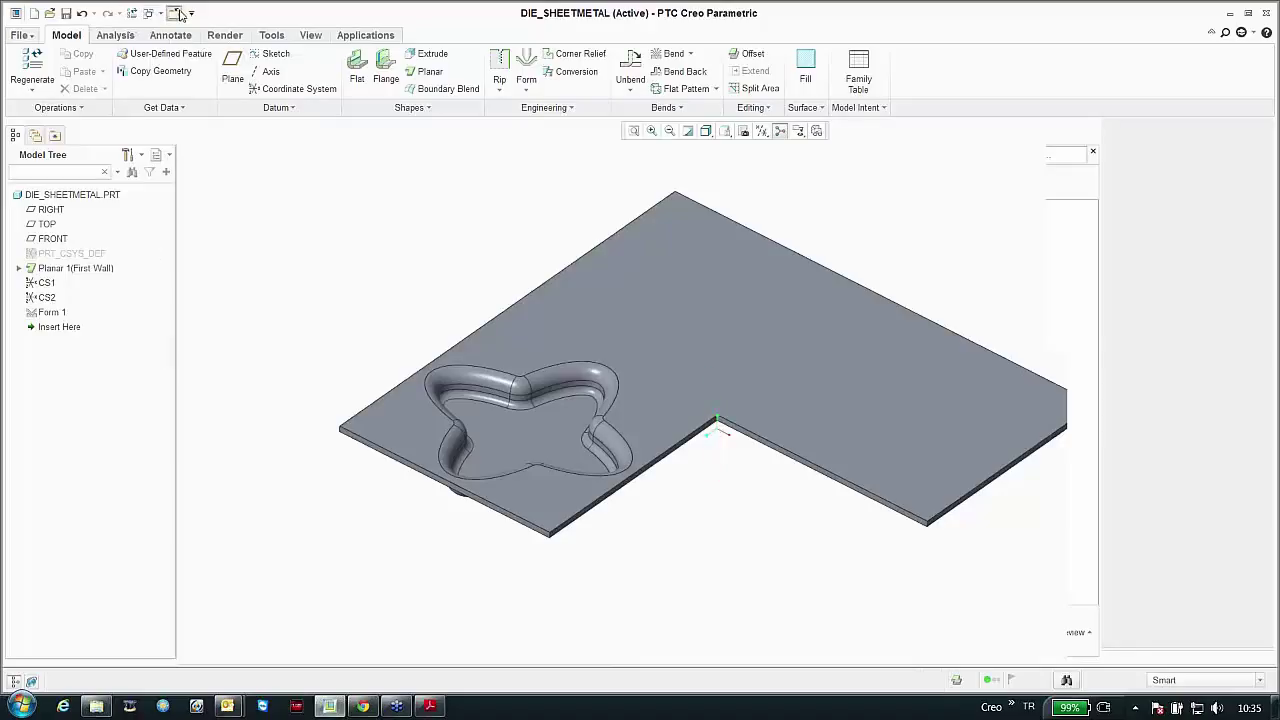
left_click(175, 13)
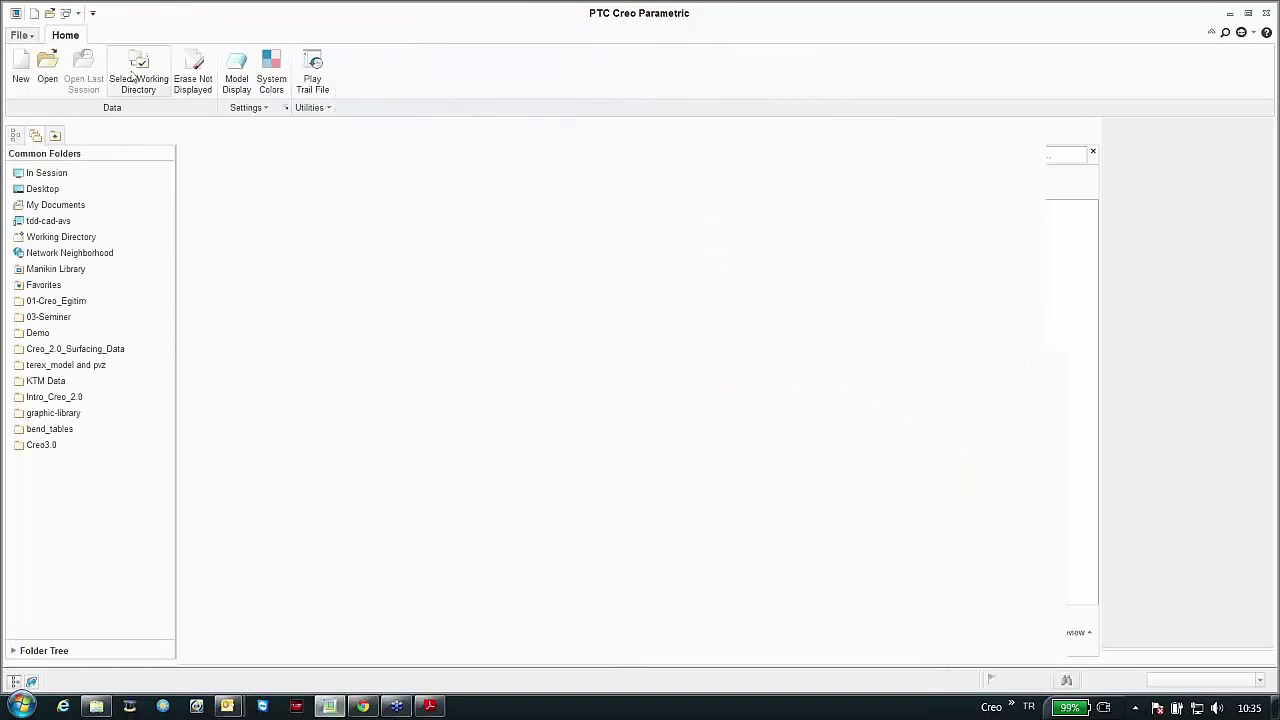
Step: Open the part align.prt from the Align folder inside Creo3.0's 07-FreeStyle folder
left_click(43, 445)
double_click(205, 288)
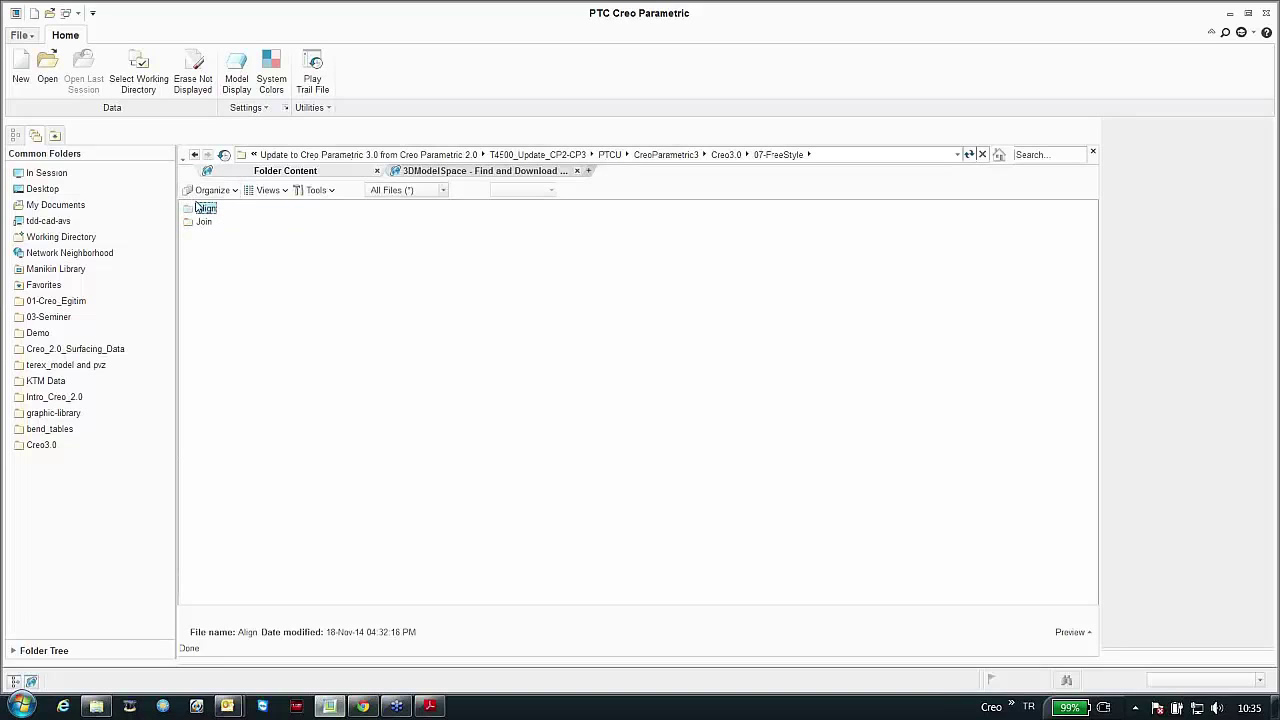
double_click(203, 210)
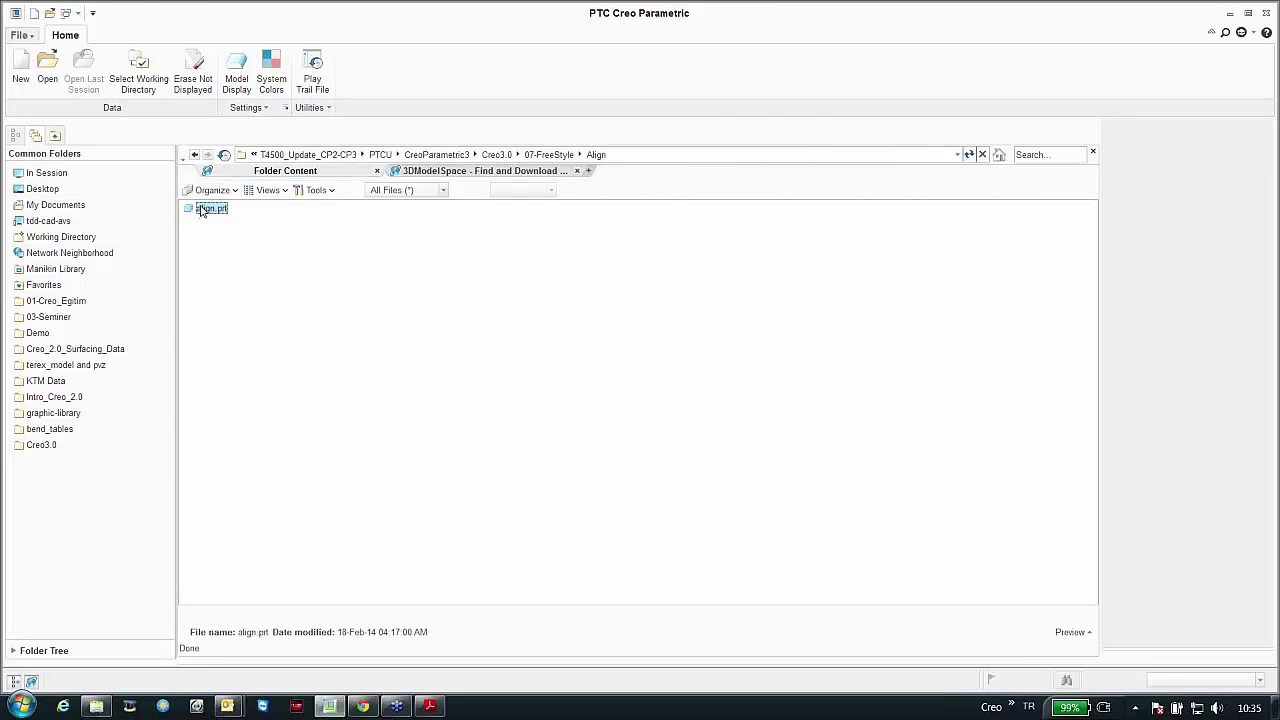
double_click(211, 208)
scroll(537, 440, "up", 3)
middle_click_drag(537, 440, 505, 397)
scroll(410, 424, "down", 3)
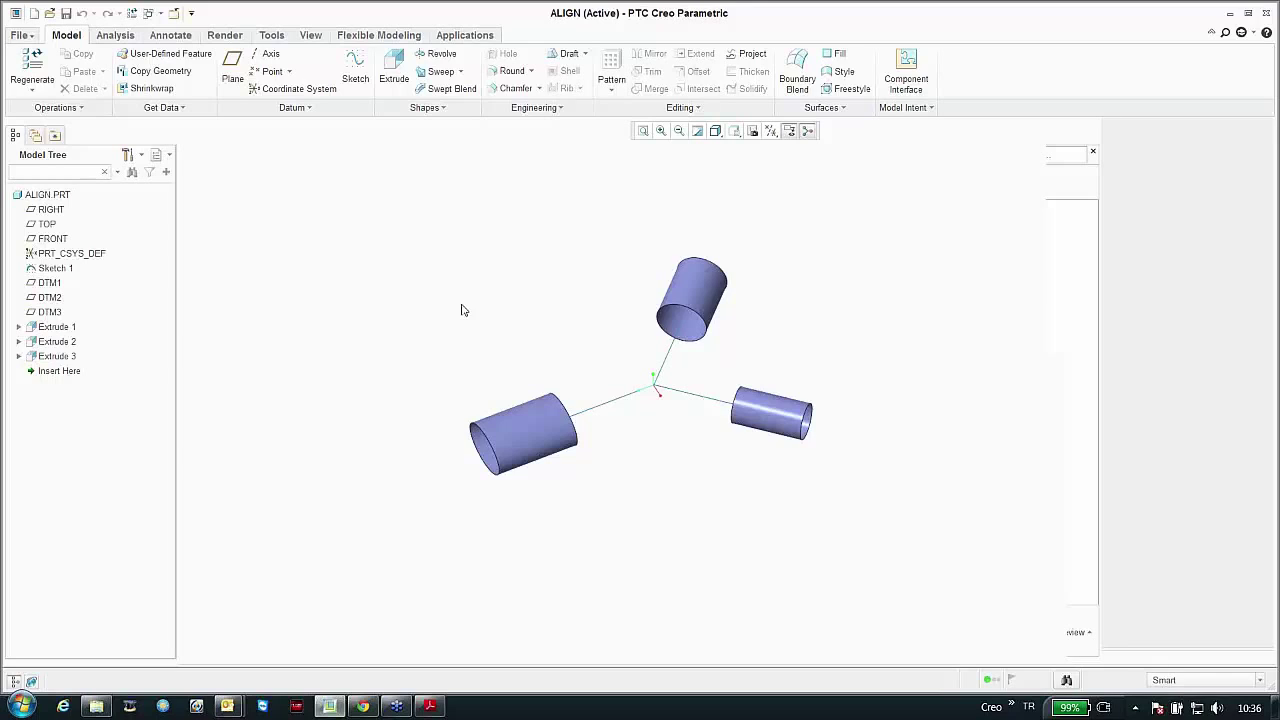
Step: Start a Freestyle feature and insert a closed sphere primitive between the three tubes
left_click(849, 89)
left_click(34, 88)
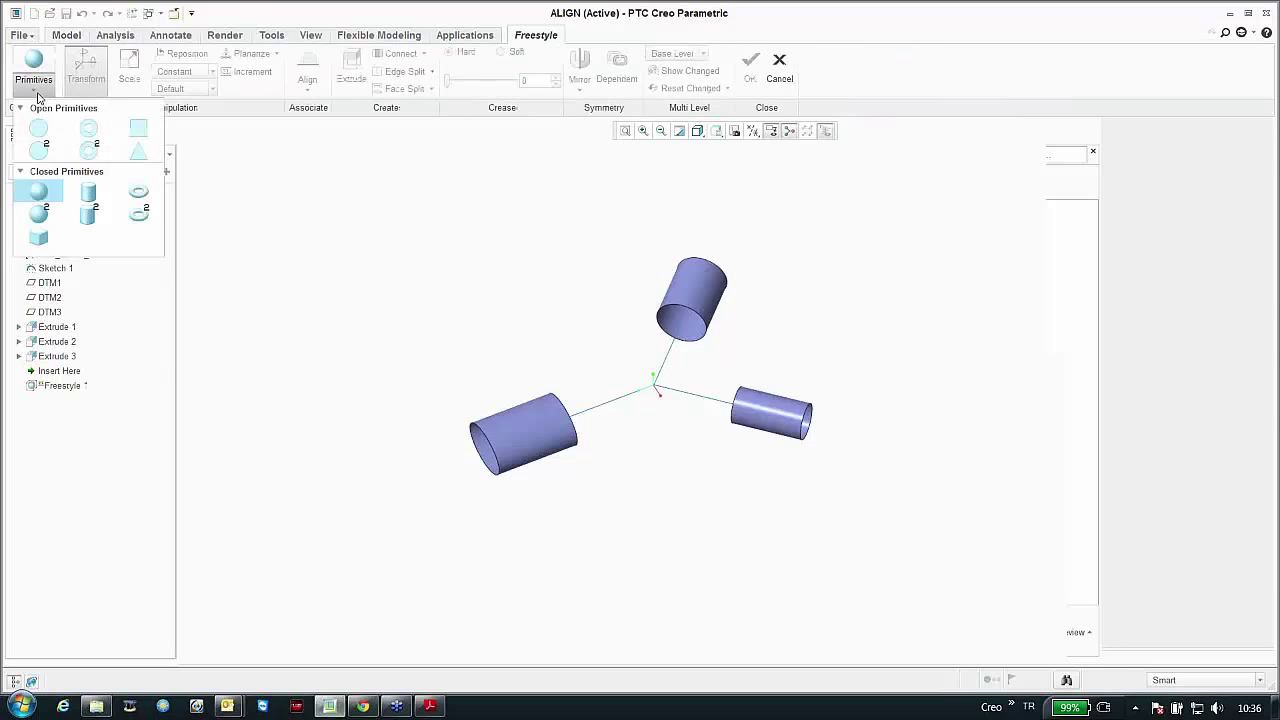
left_click(38, 72)
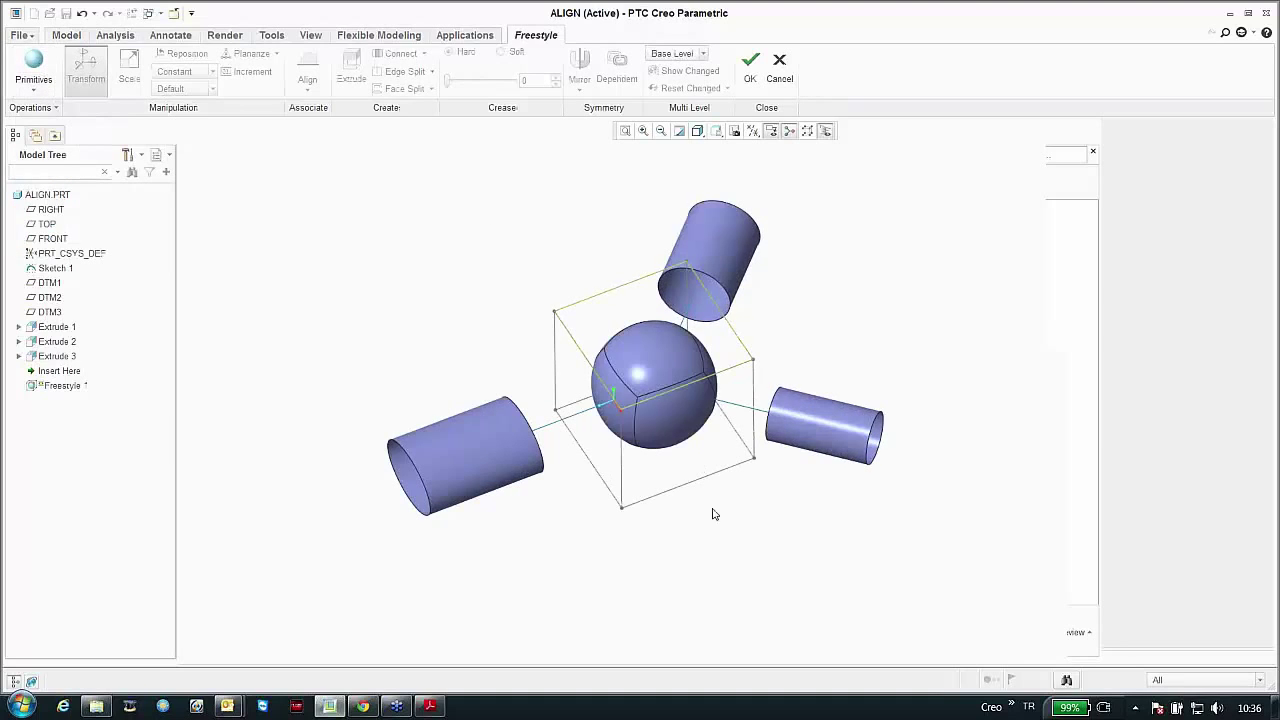
Step: Select the sphere's entire control mesh and scale it down along the axis running toward the left-hand tube
left_click_drag(475, 246, 880, 562)
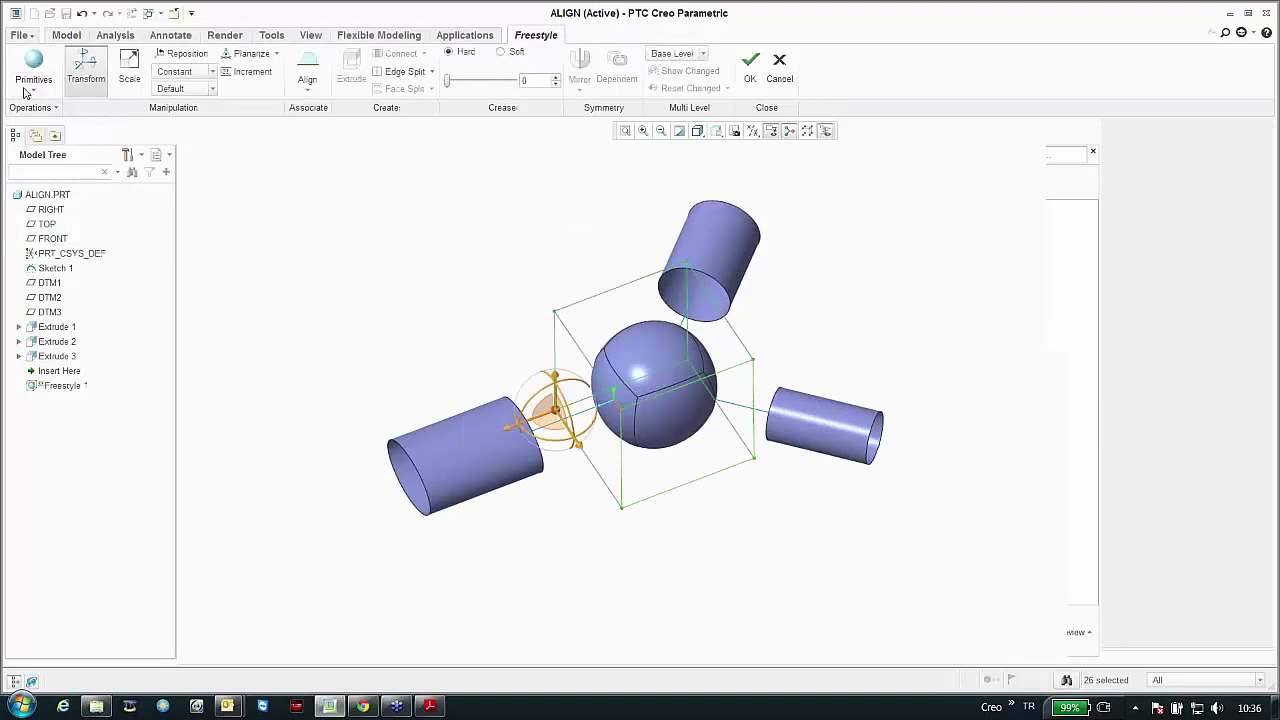
left_click(129, 70)
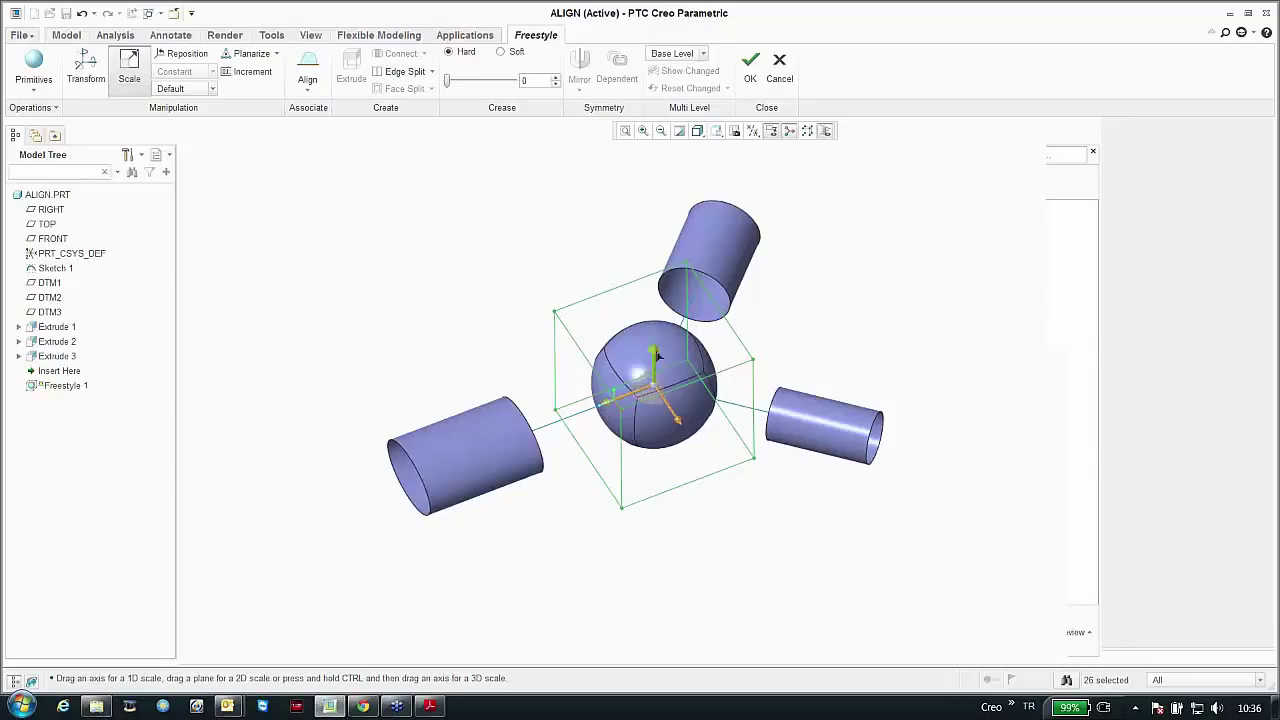
scroll(652, 383, "up", 5)
mouse_move(643, 380)
left_mouse_down()
mouse_move(663, 432)
mouse_move(672, 400)
mouse_move(647, 367)
left_mouse_up()
scroll(660, 375, "up", 4)
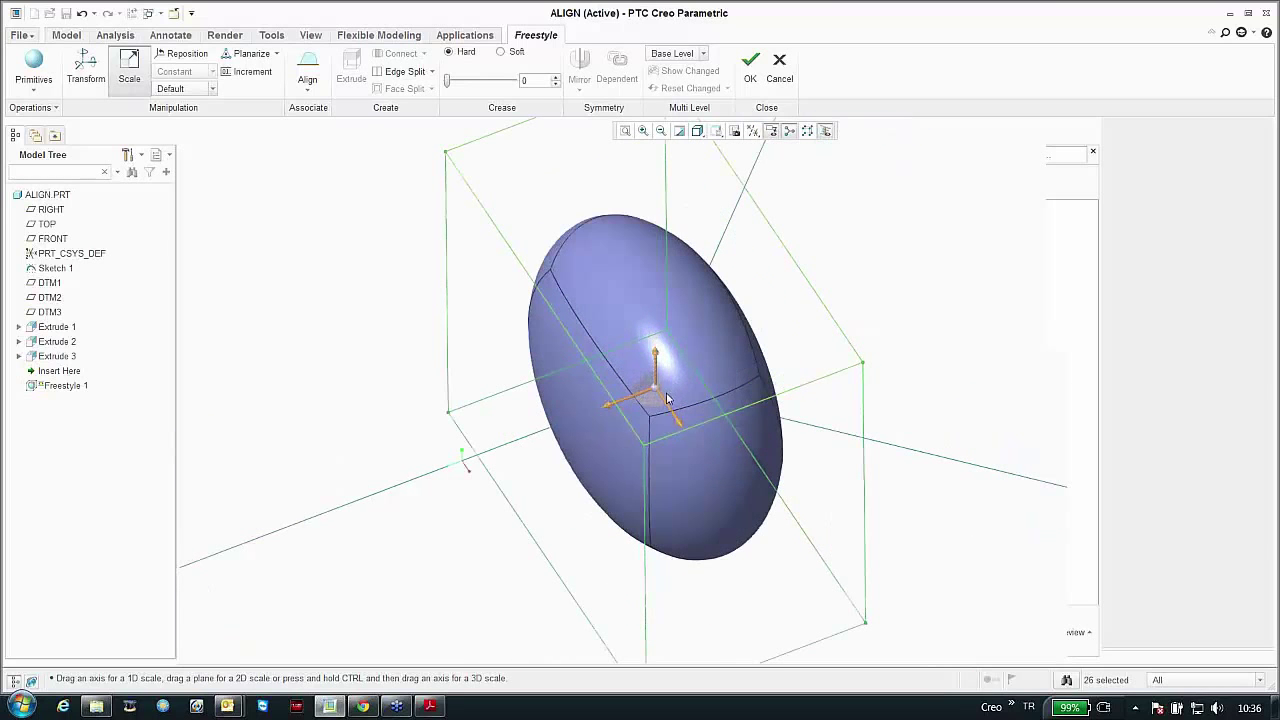
middle_click_drag(645, 400, 683, 531)
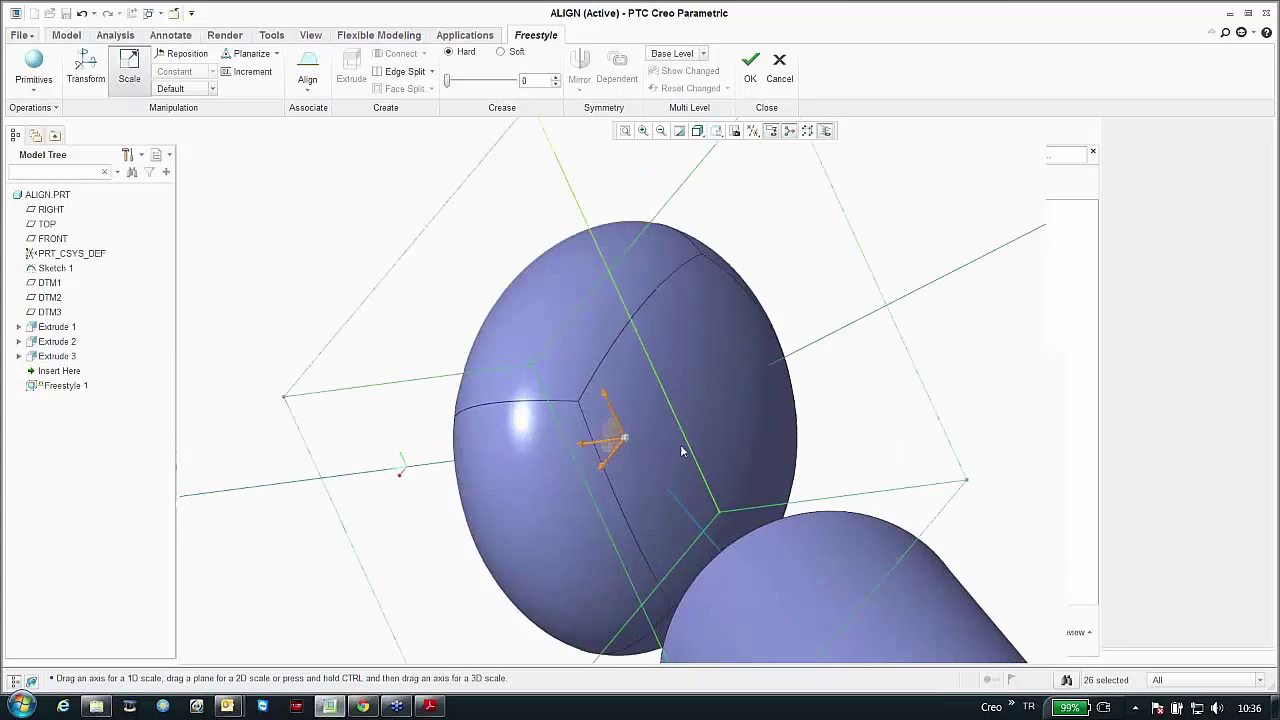
scroll(584, 446, "up", 3)
mouse_move(584, 446)
middle_mouse_down()
mouse_move(557, 463)
mouse_move(580, 460)
middle_mouse_up()
scroll(646, 449, "up", 4)
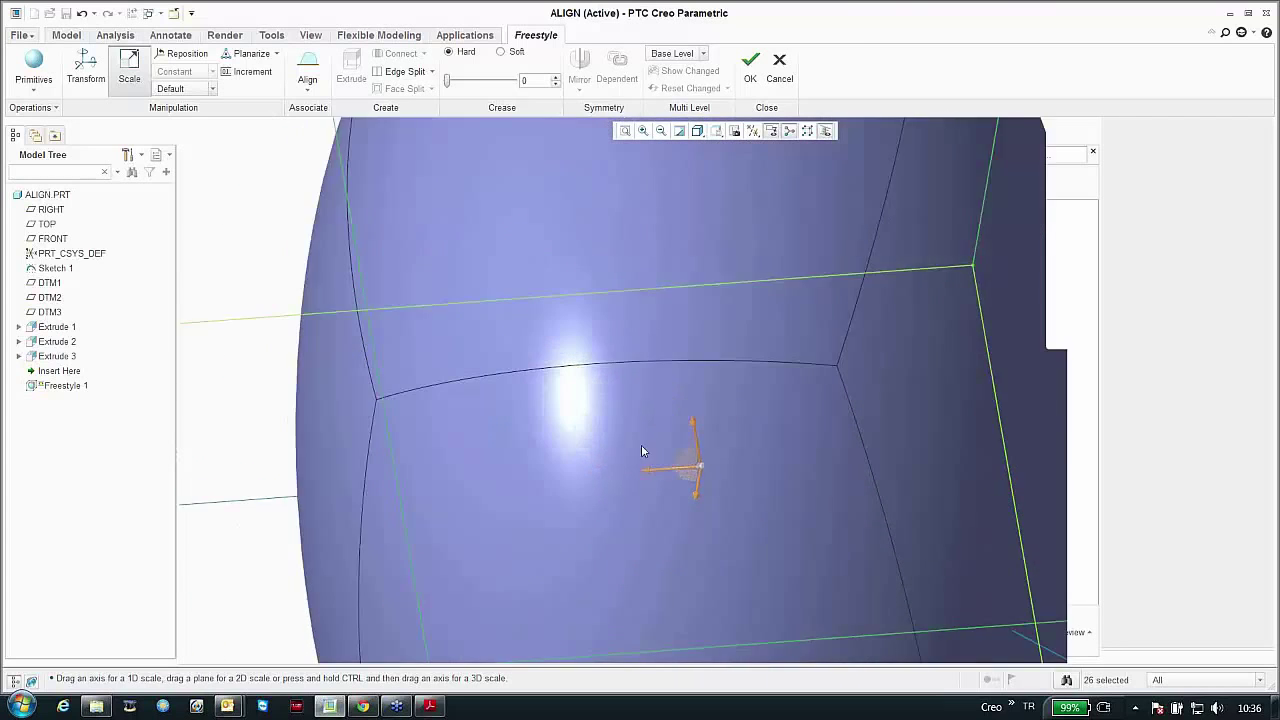
Step: Scale the control mesh down along its other directions to form a small, nearly round body smaller than the tubes
middle_click_drag(703, 468, 547, 448)
scroll(631, 460, "down", 5)
scroll(577, 461, "up", 4)
scroll(576, 461, "down", 4)
scroll(547, 448, "up", 3)
mouse_move(557, 438)
left_mouse_down()
mouse_move(533, 450)
mouse_move(545, 443)
left_mouse_up()
middle_click_drag(545, 443, 534, 391)
scroll(565, 428, "up", 4)
scroll(565, 430, "up", 2)
scroll(575, 427, "down", 4)
scroll(575, 427, "down", 3)
middle_click_drag(514, 477, 522, 430)
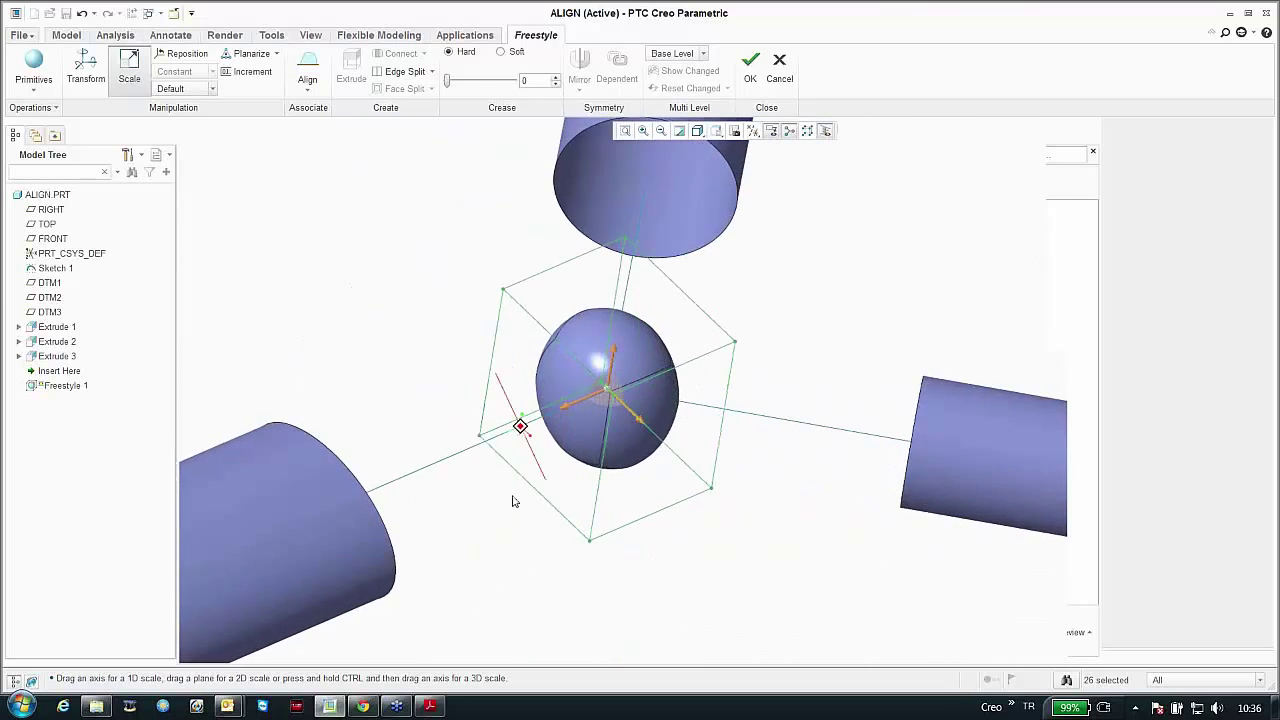
scroll(517, 486, "down", 3)
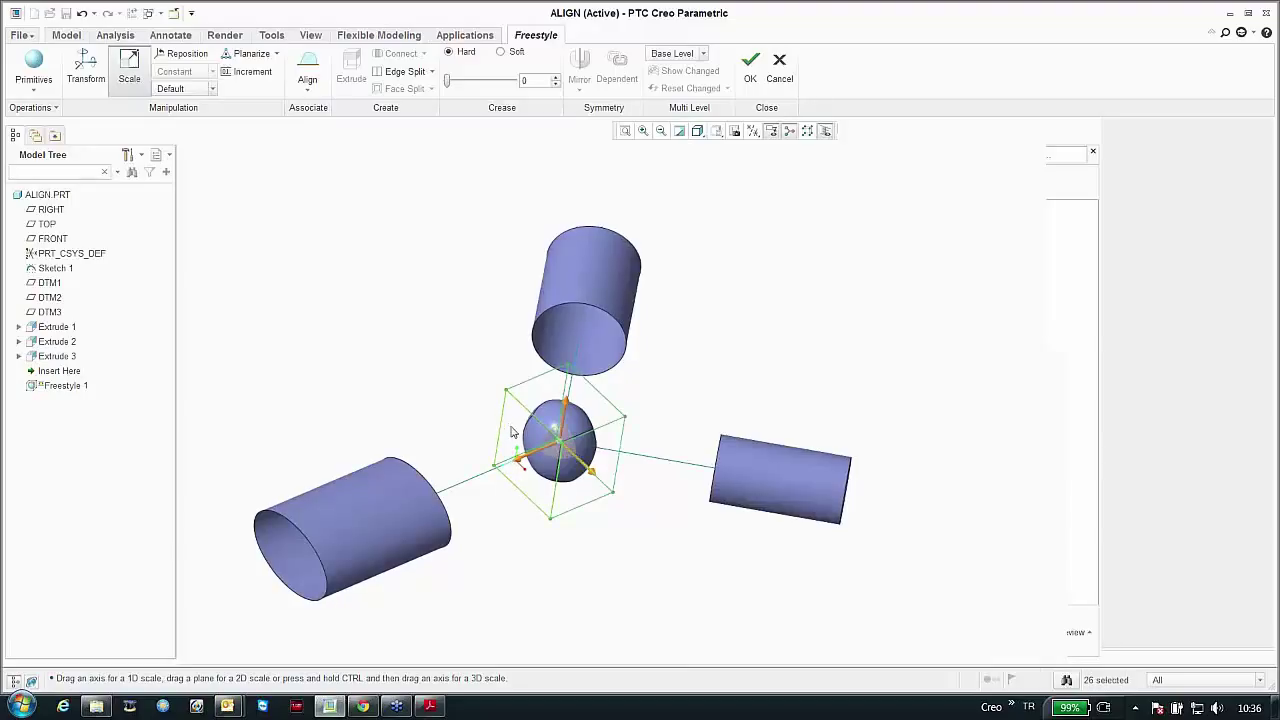
Step: Extrude the mesh face facing the left-hand tube toward that tube and delete the extrusion's end face
left_click(512, 432)
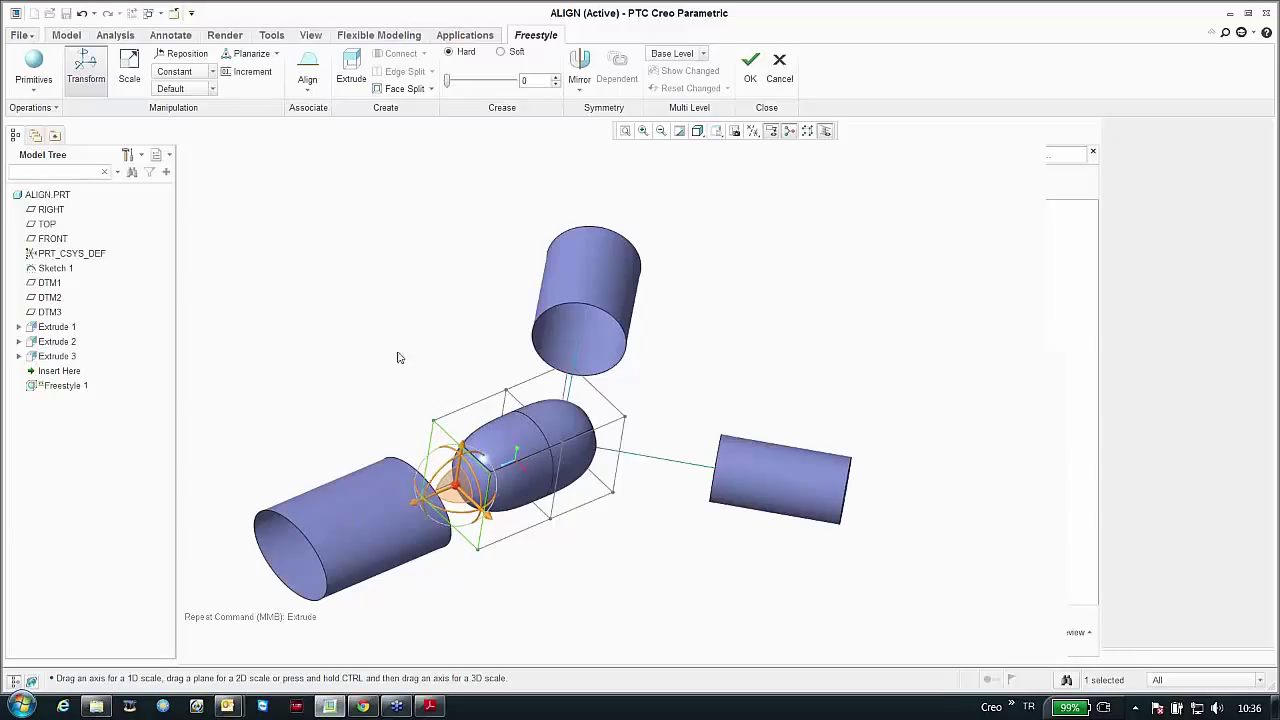
middle_click_drag(397, 357, 424, 408)
Step: Align the four mesh edges around the freestyle body's open end with the near circular edge of the left-hand tube
left_click(428, 415)
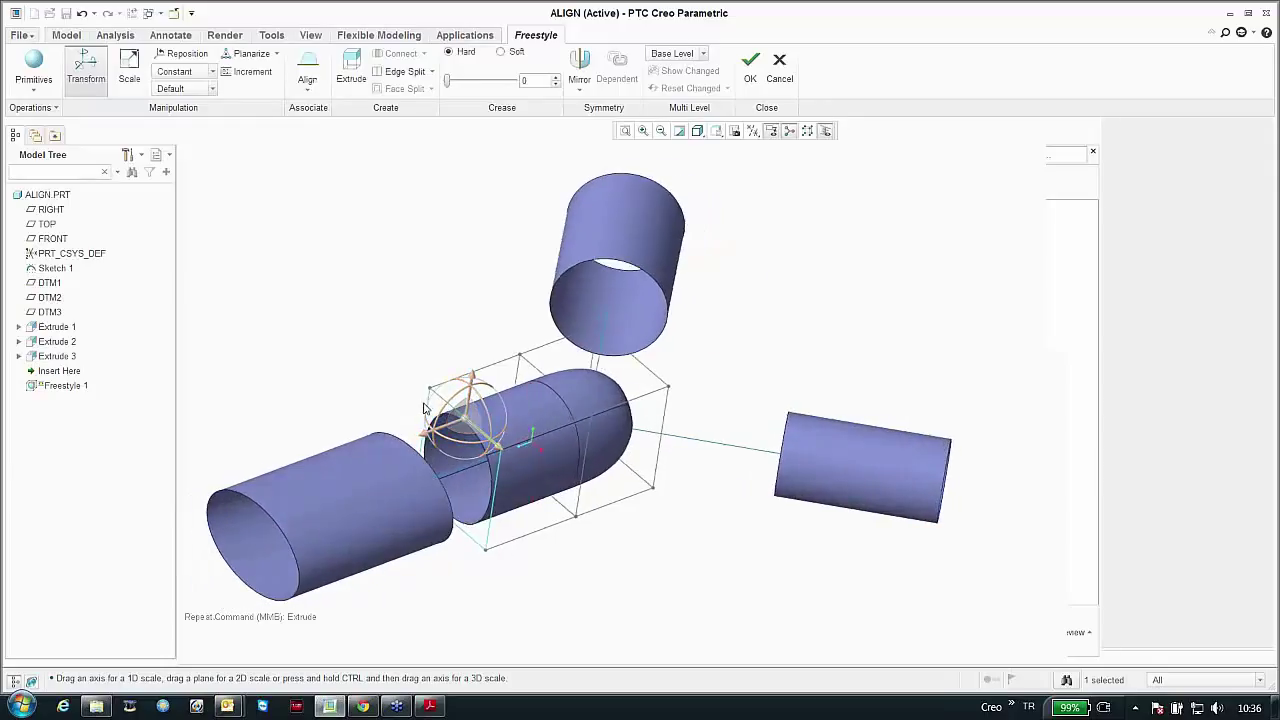
scroll(436, 395, "up", 2)
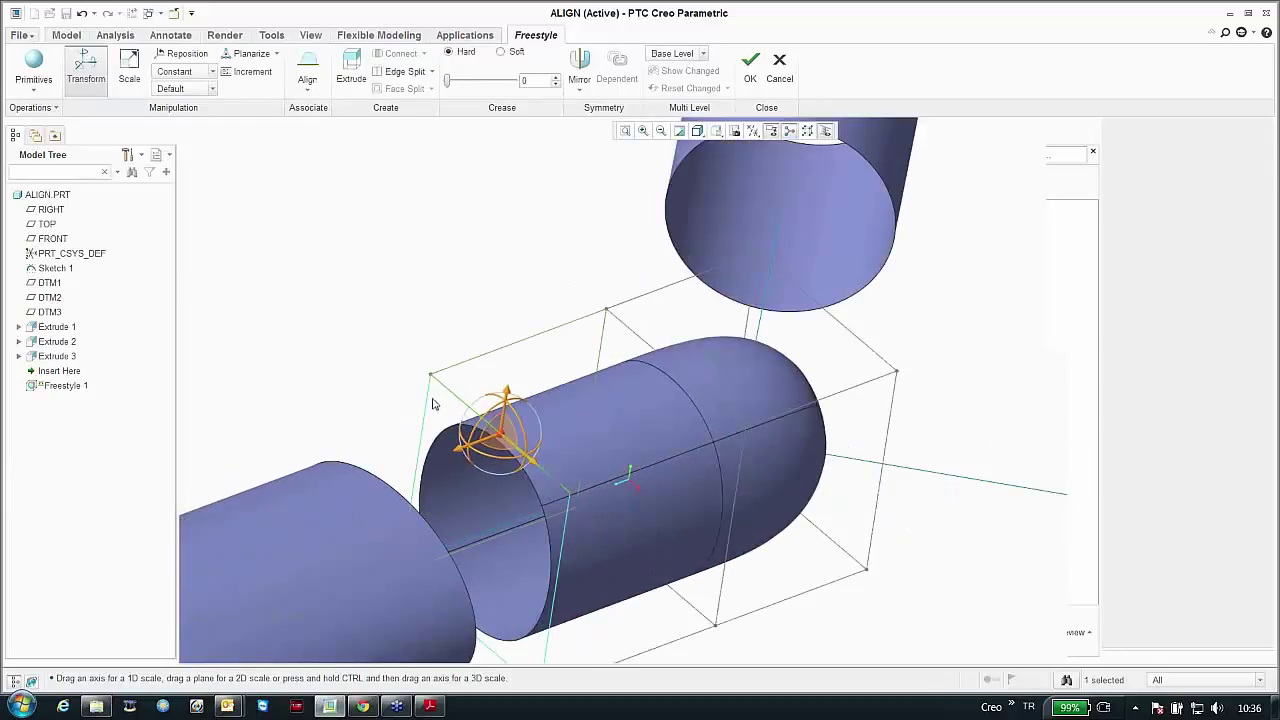
left_click(428, 405, "ctrl")
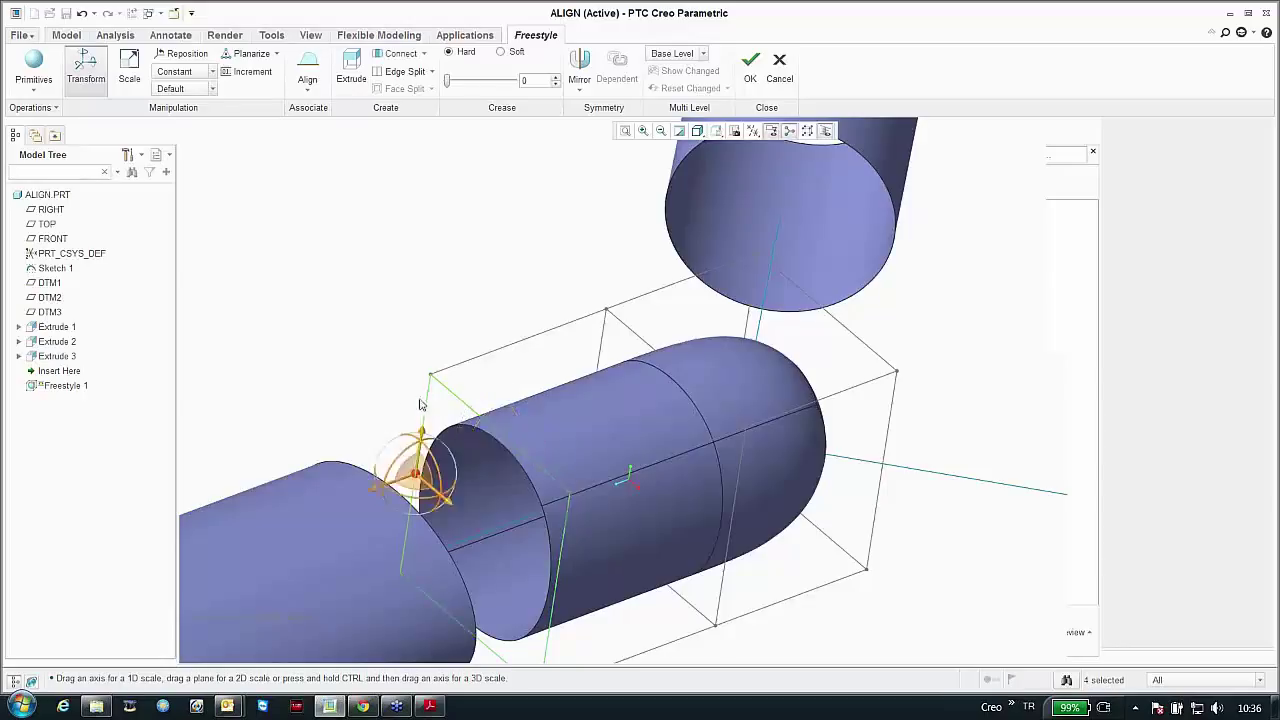
scroll(385, 383, "down", 3)
left_click(307, 70)
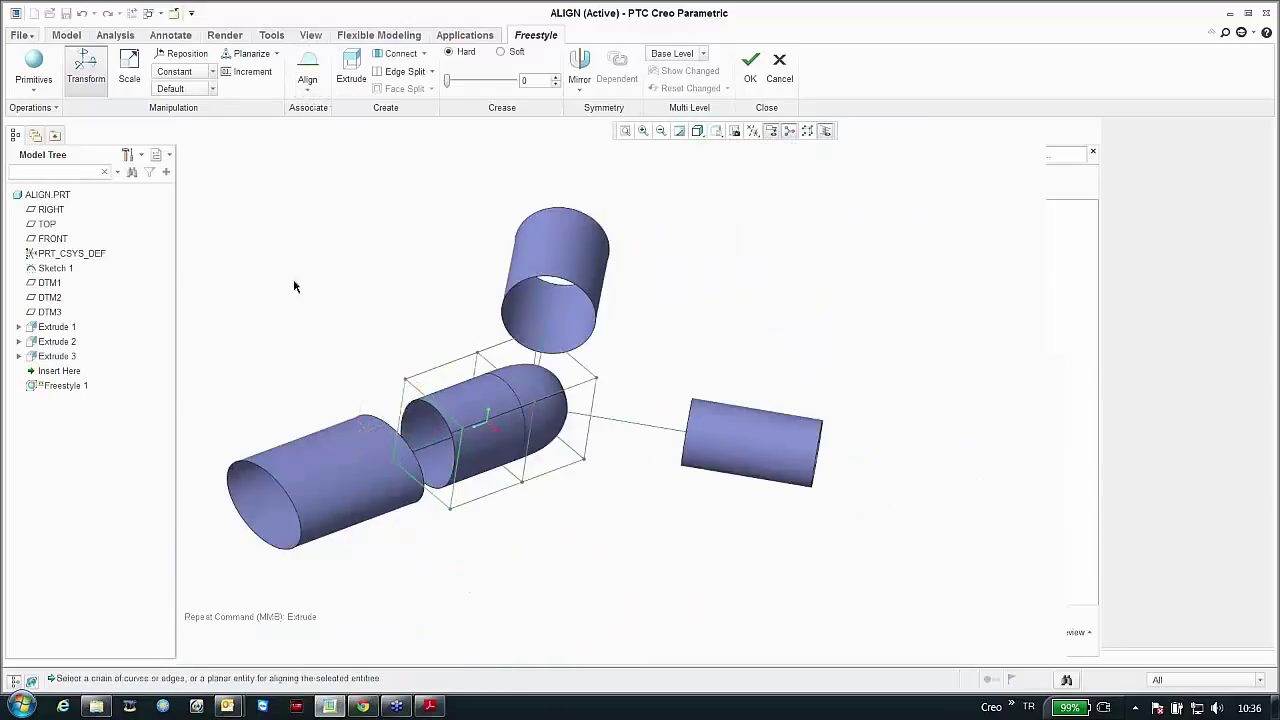
middle_click_drag(294, 282, 258, 286)
scroll(386, 467, "up", 3)
left_click(420, 488)
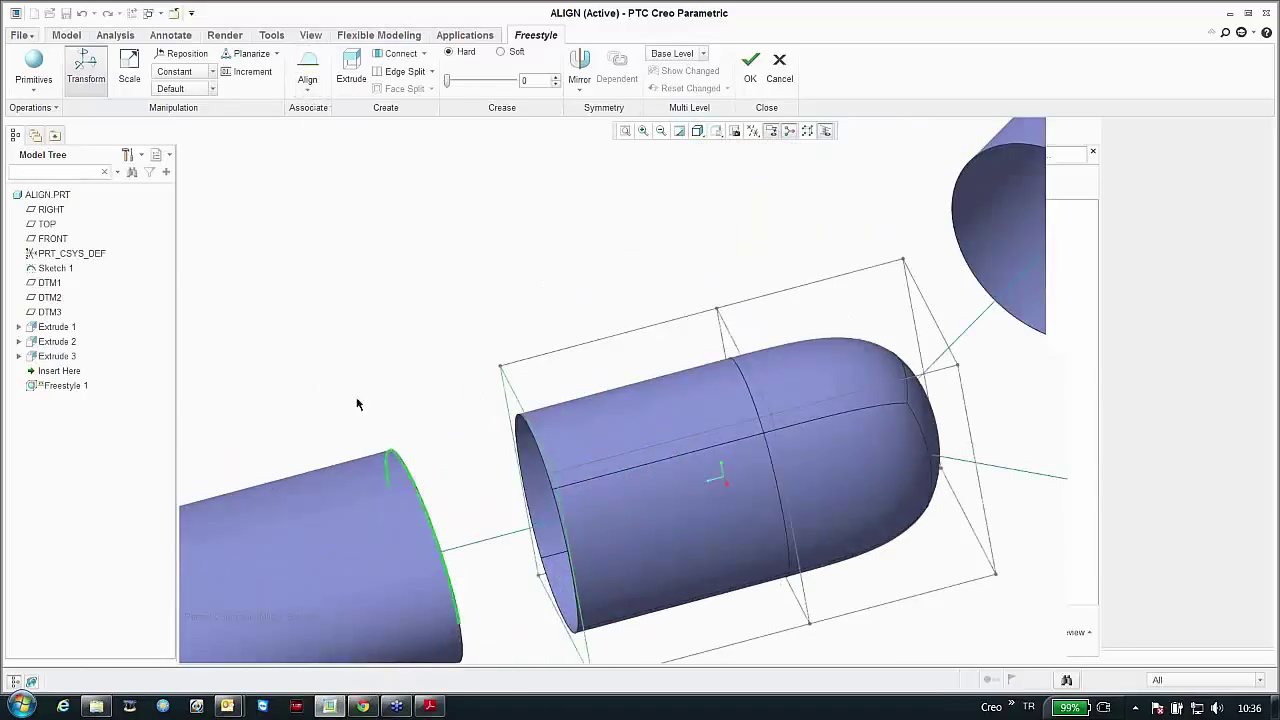
scroll(330, 395, "down", 3)
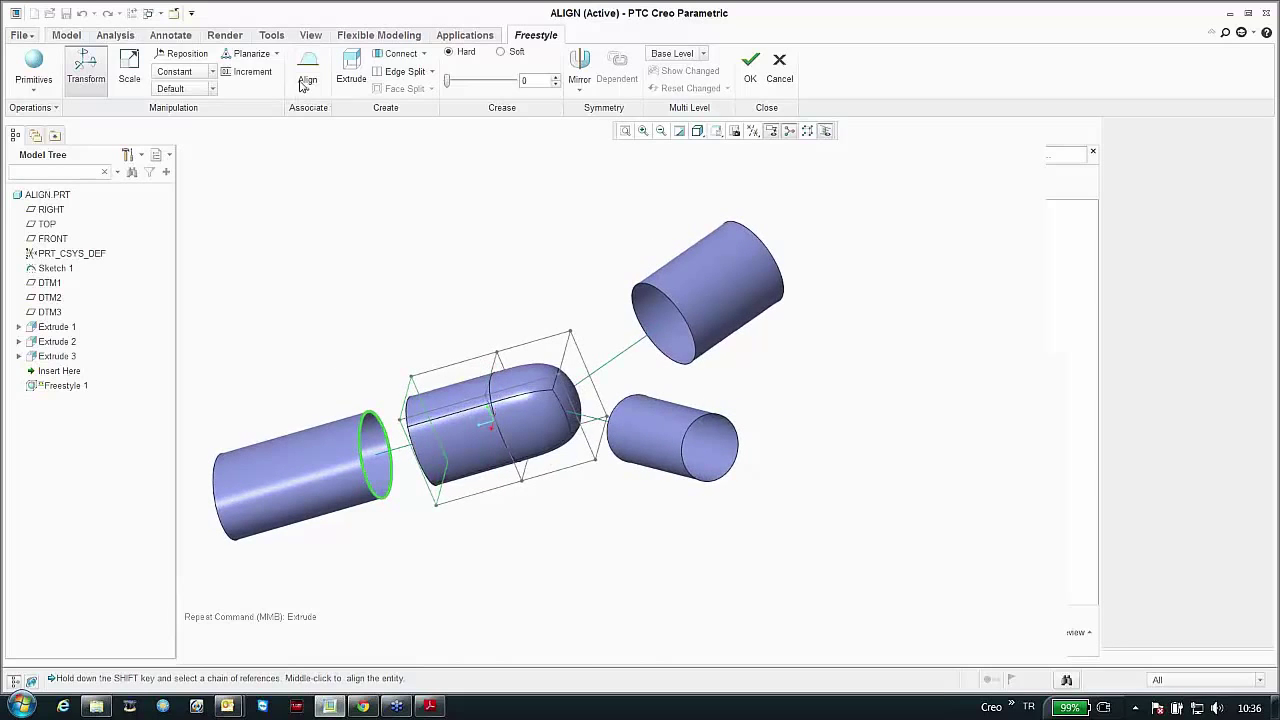
middle_click(340, 293)
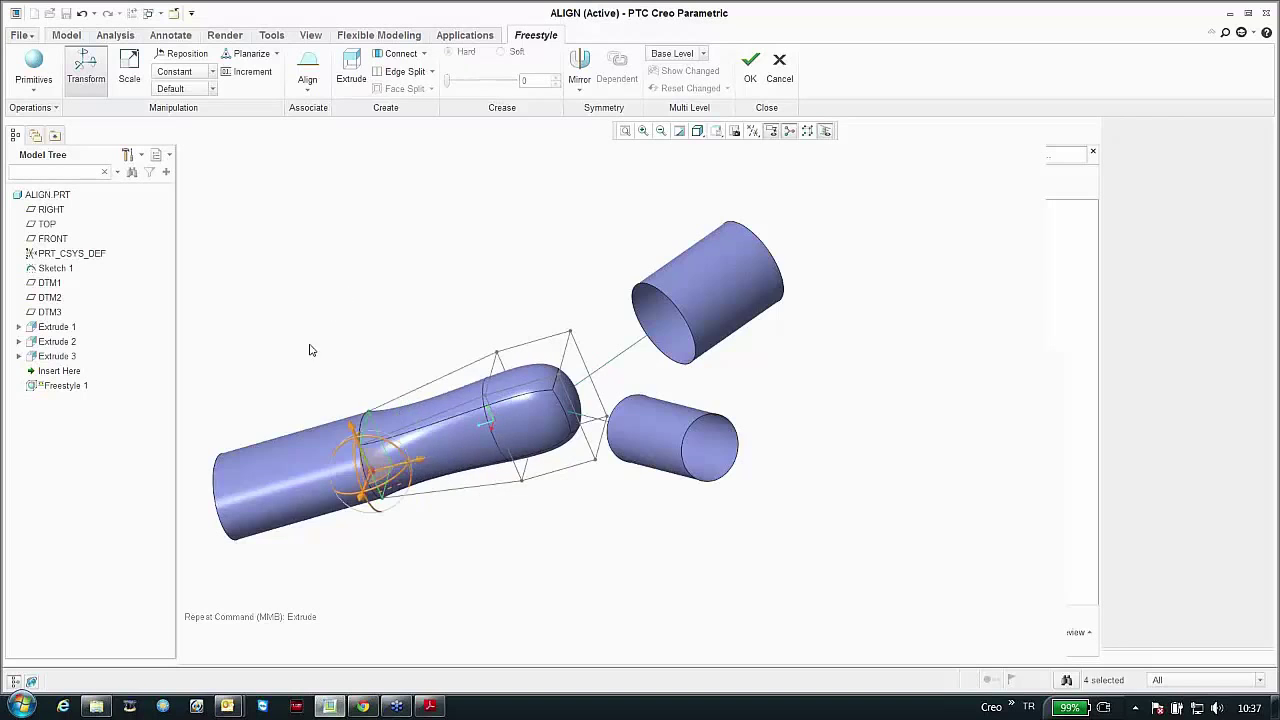
Step: Rotate the mesh face on the side of the smaller right-hand tube so it turns toward that tube
middle_click_drag(310, 350, 328, 459)
scroll(328, 459, "down", 3)
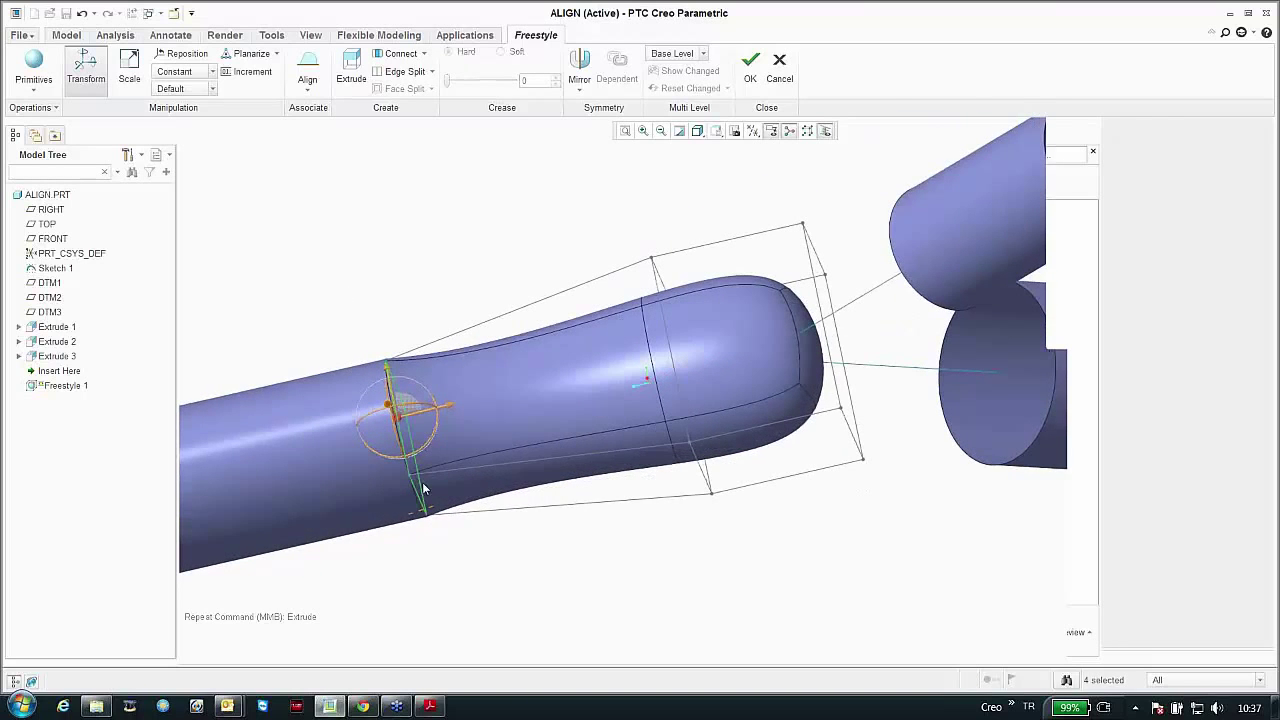
scroll(428, 513, "down", 5)
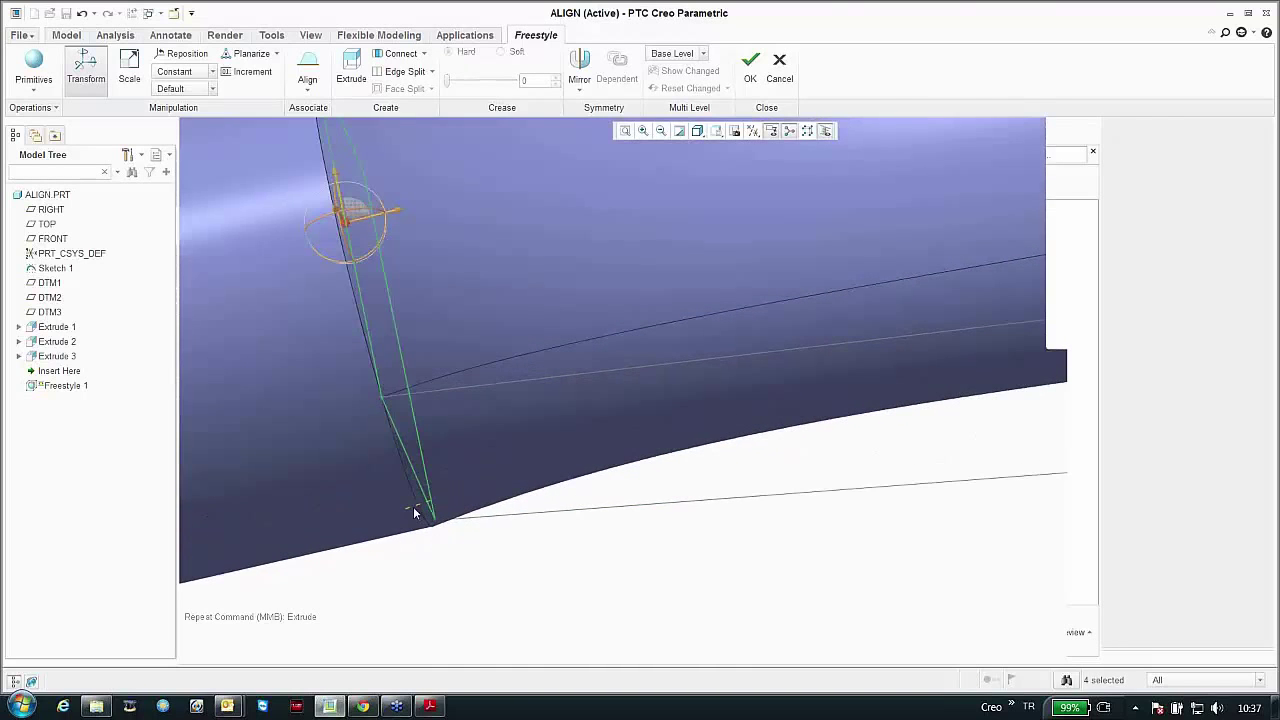
scroll(417, 513, "up", 5)
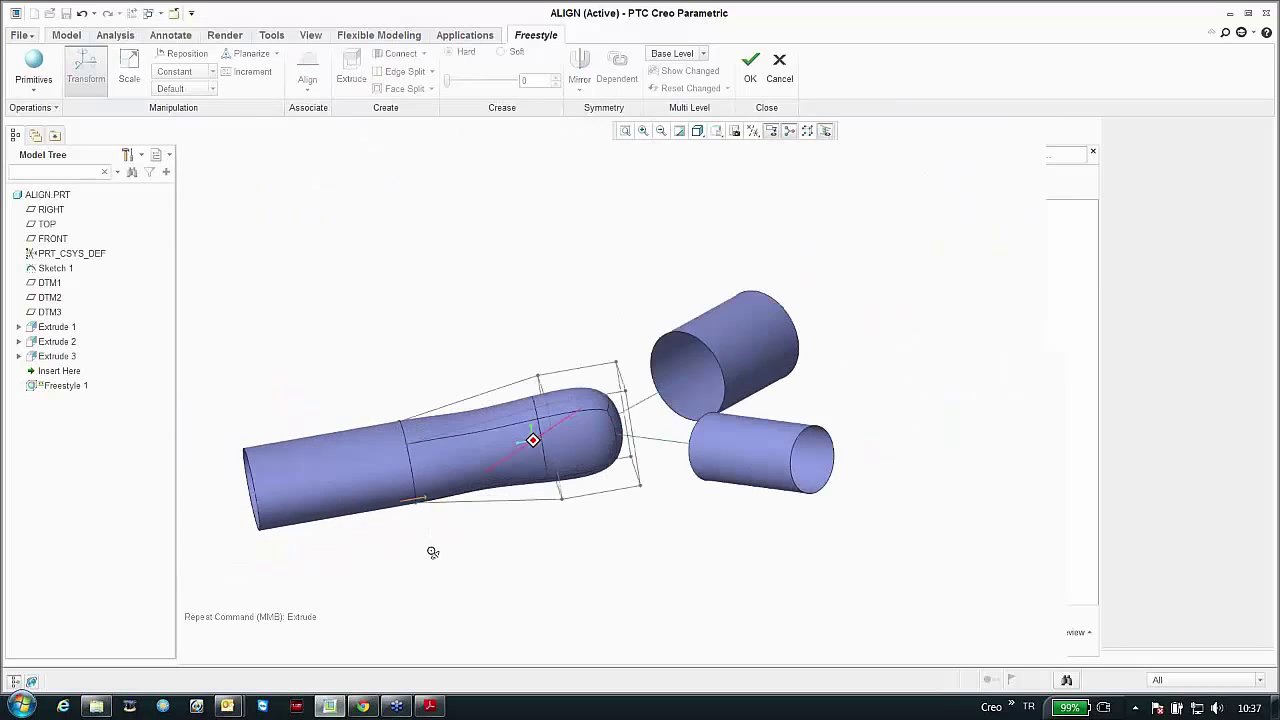
middle_click_drag(391, 368, 391, 306)
left_click(615, 485)
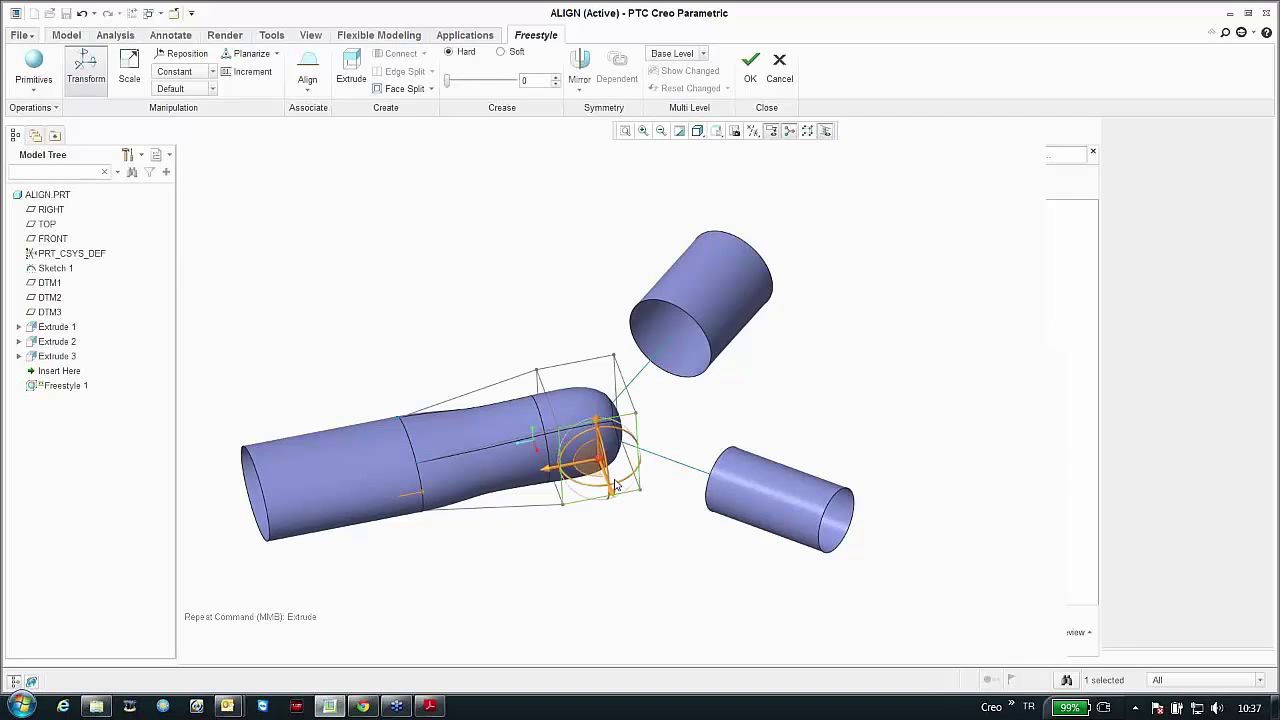
left_click_drag(605, 488, 598, 484)
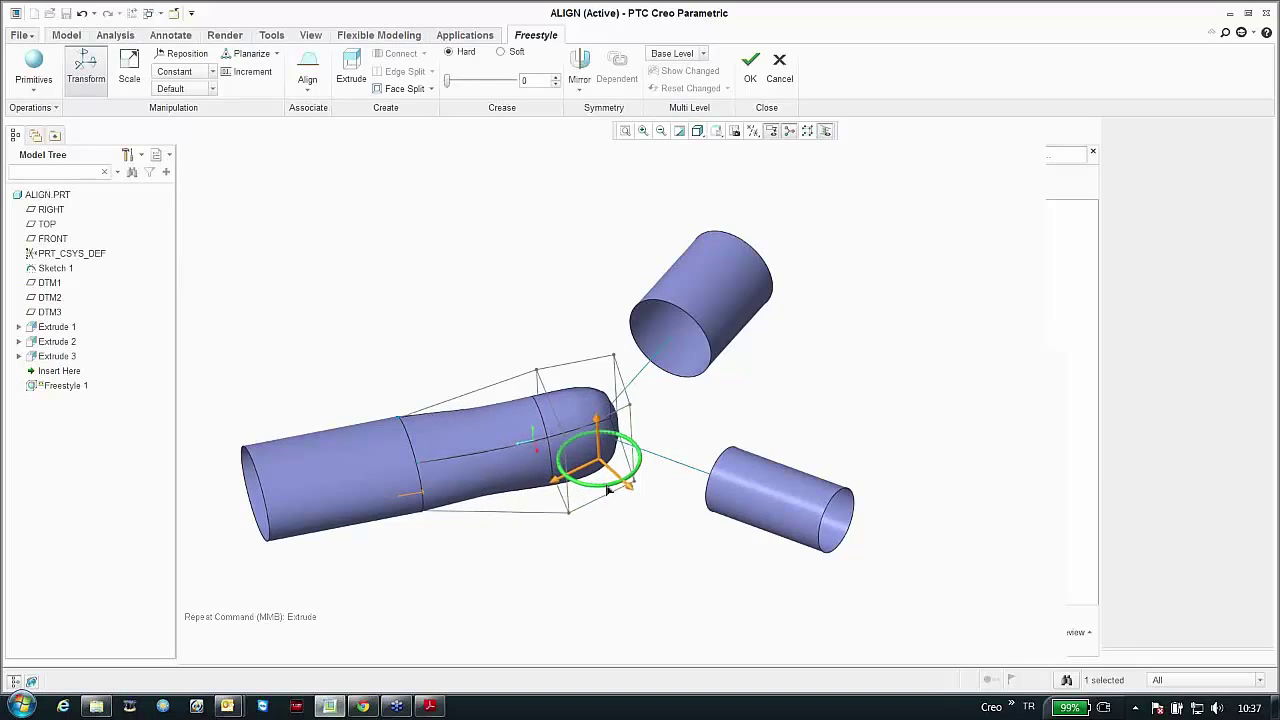
Step: Extrude the rotated mesh face close to the right-hand tube's opening and delete the extrusion's end face
right_click(648, 528)
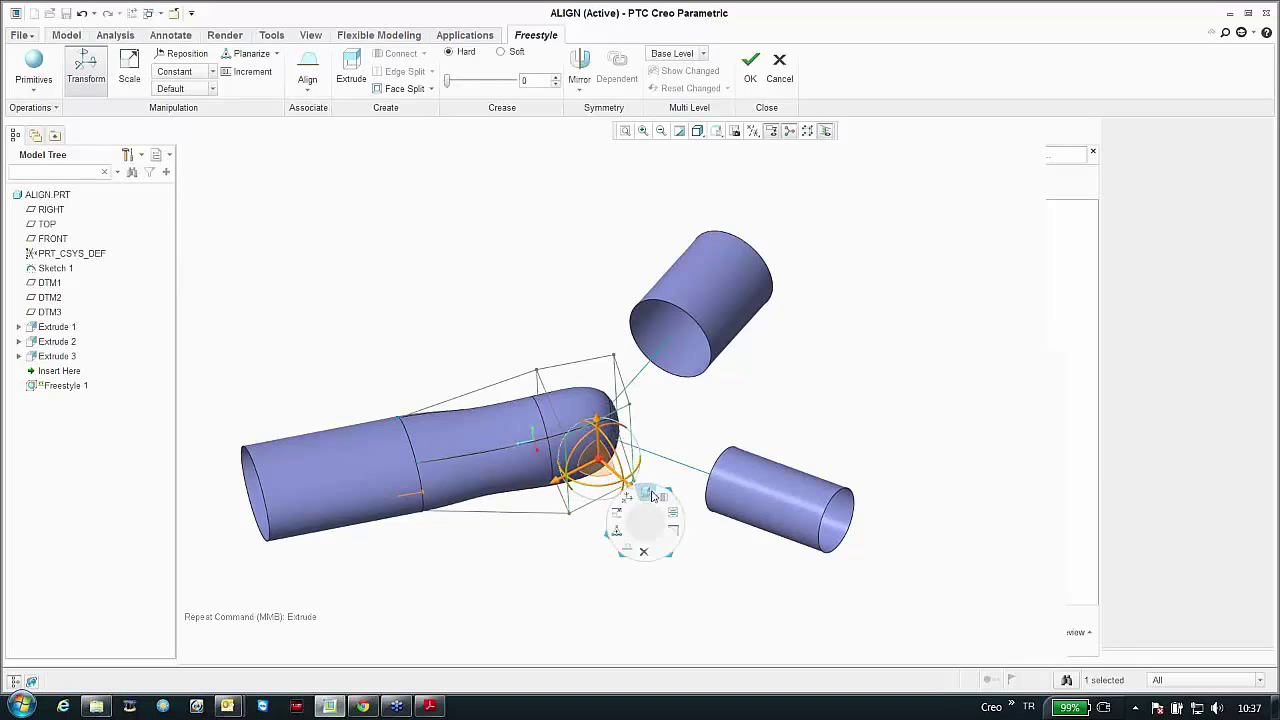
left_click(646, 498)
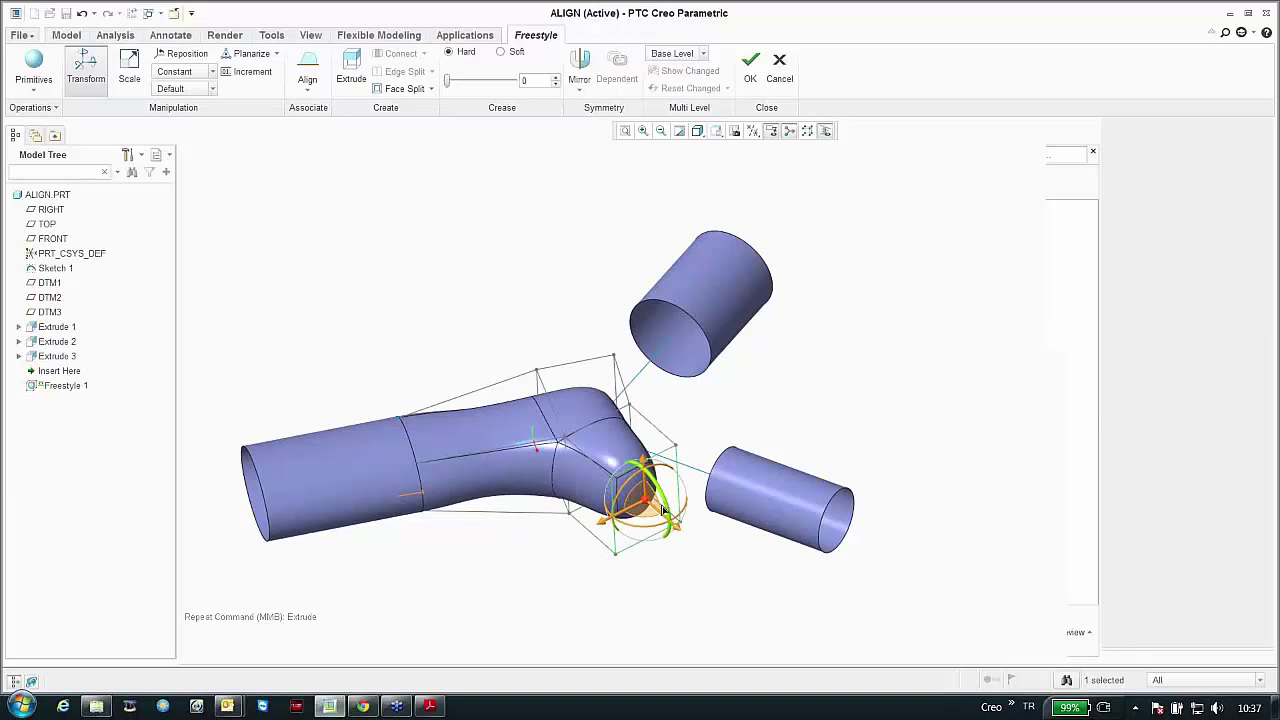
left_click_drag(646, 514, 684, 480)
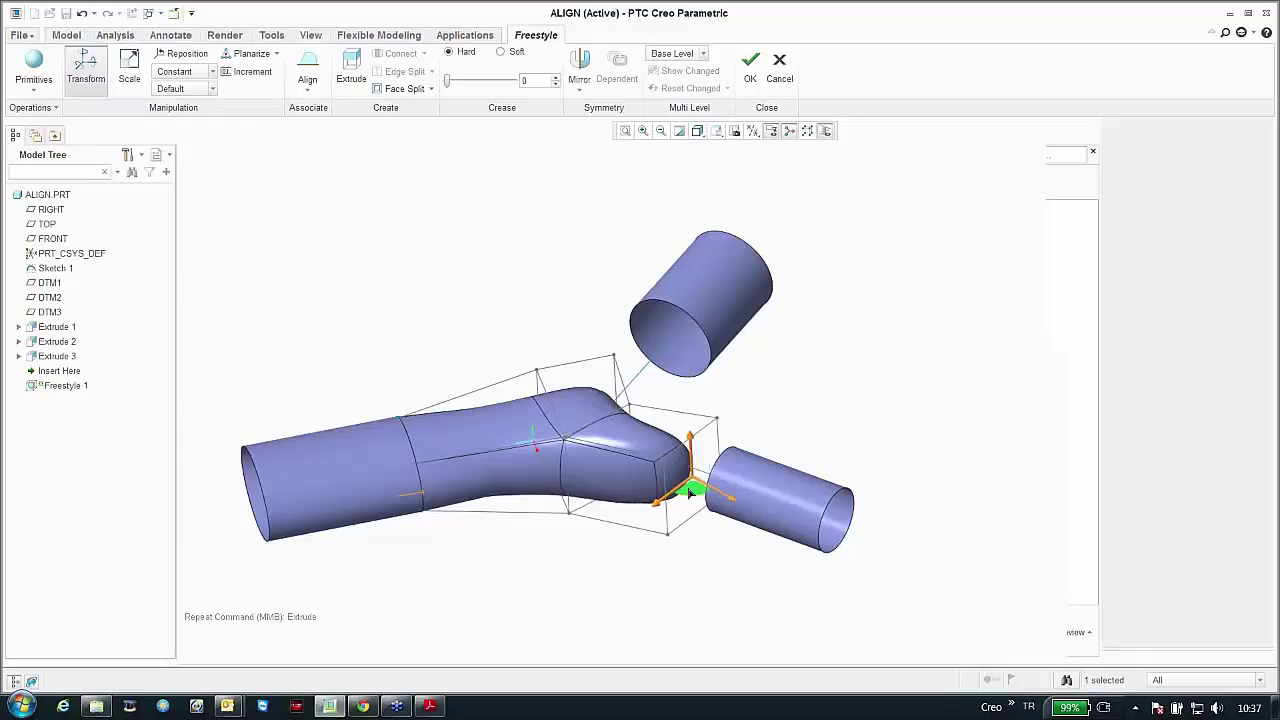
right_click(613, 572)
left_click(608, 596)
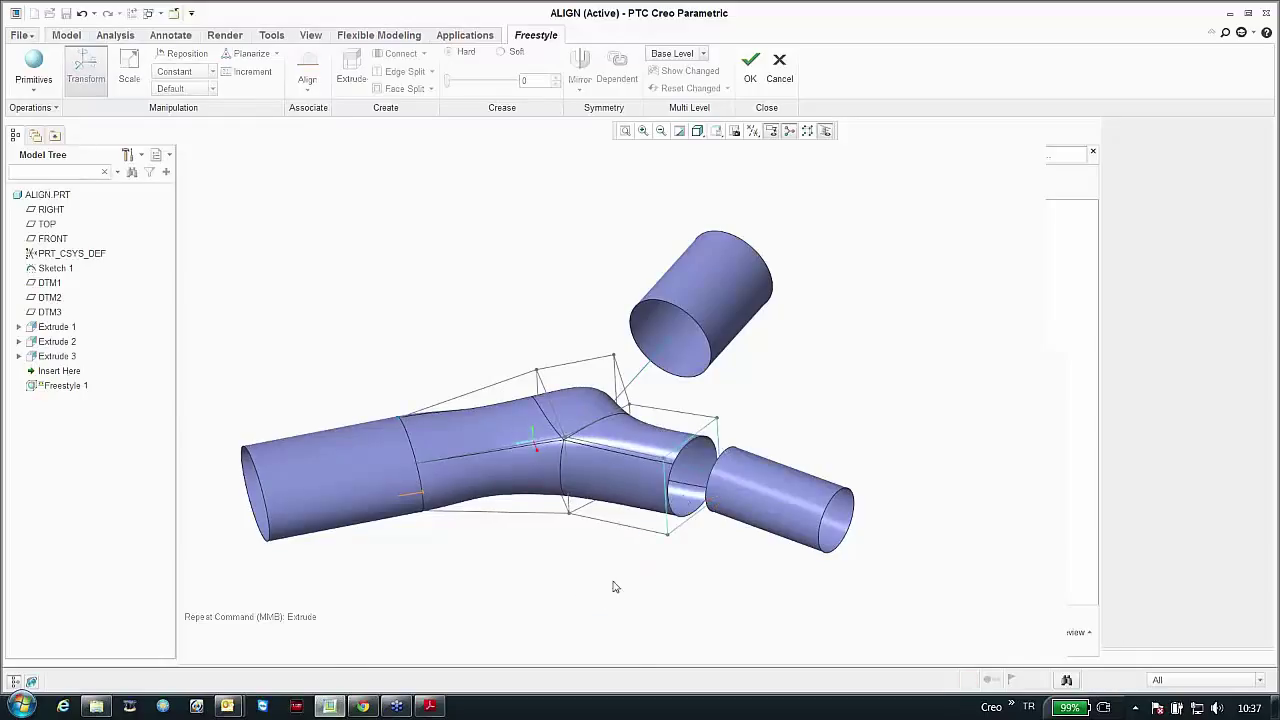
Step: Try to align the four mesh edges around the freestyle body's open end with the near circular edge of the smaller right-hand tube
scroll(703, 423, "up", 4)
left_click(674, 451)
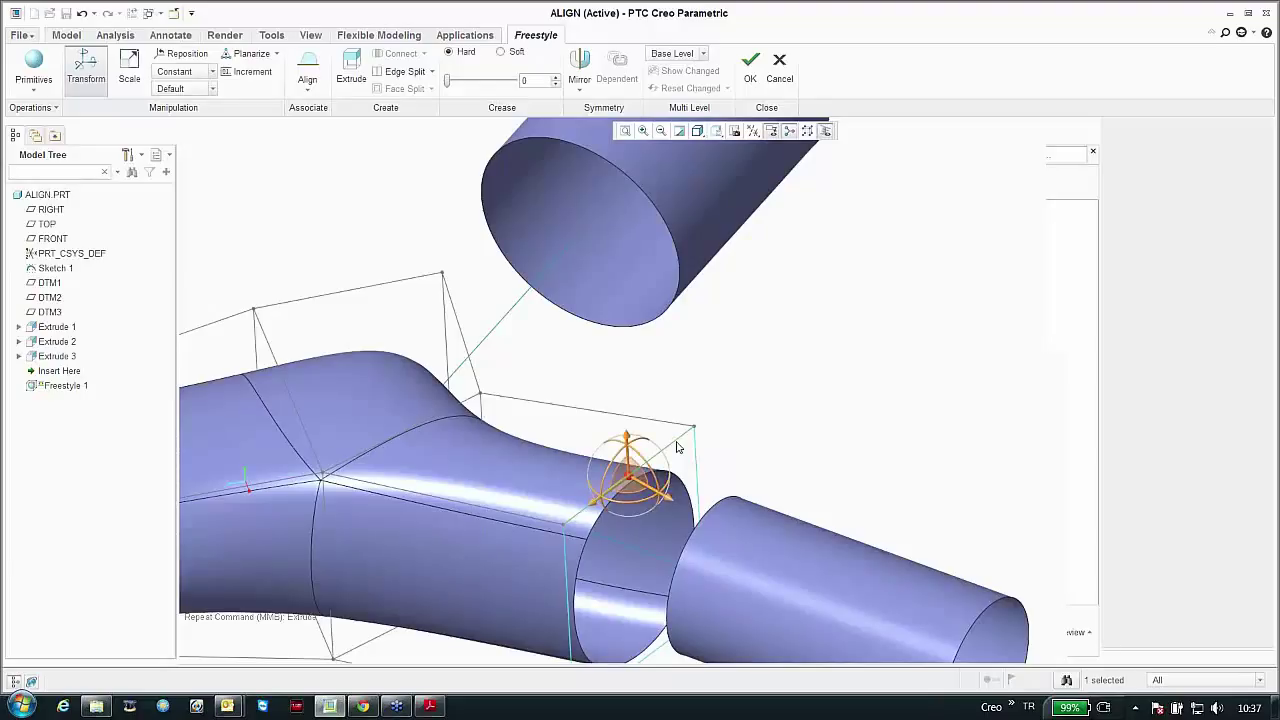
left_click(568, 545)
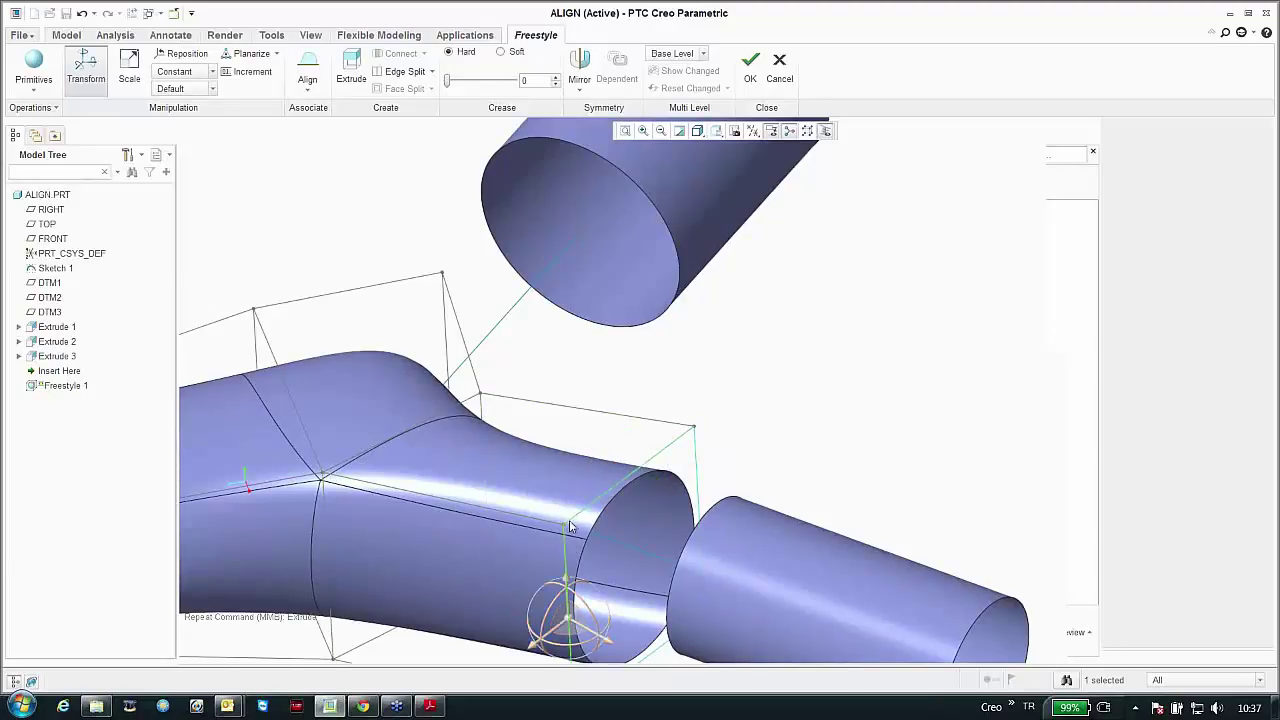
left_click(577, 519)
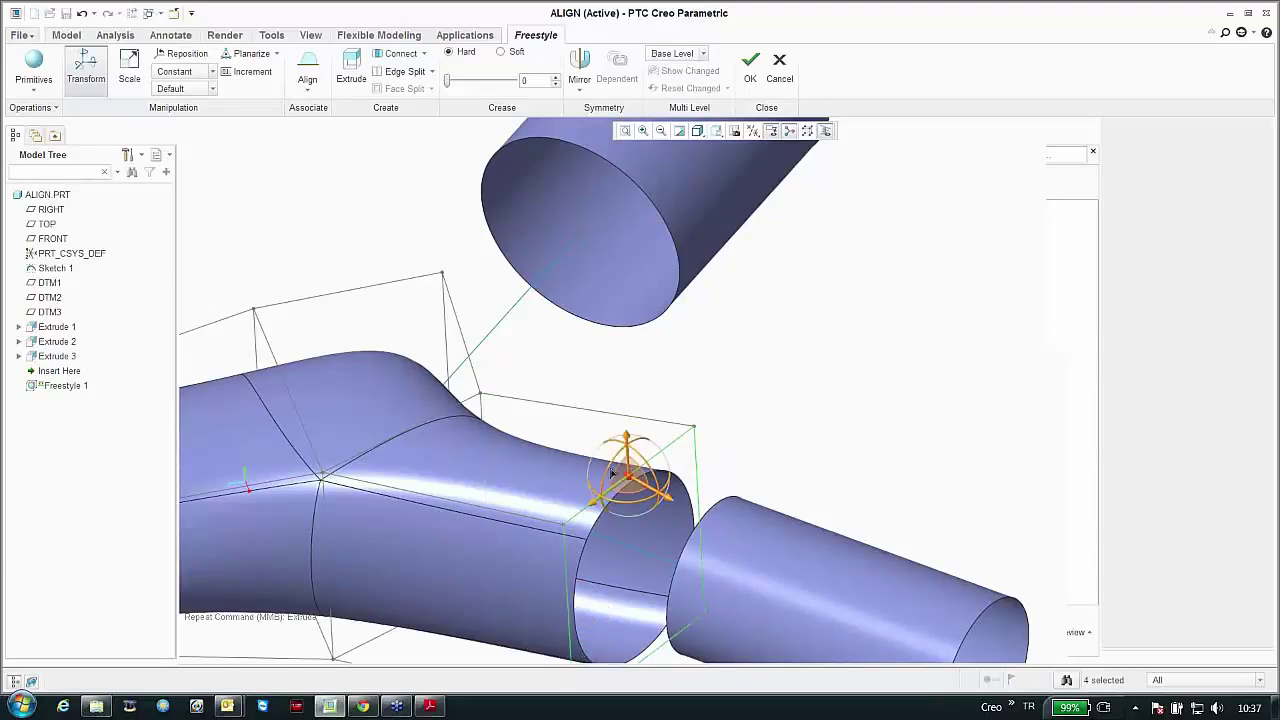
left_click(312, 66)
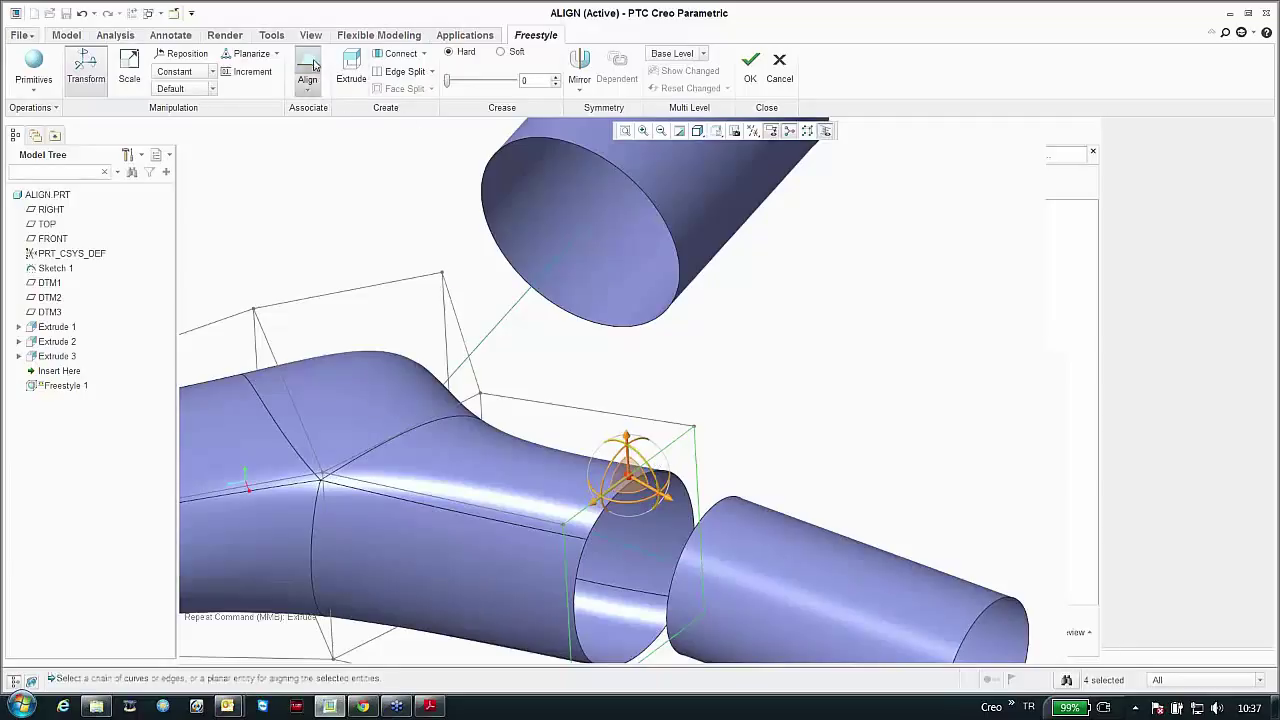
left_click(784, 655)
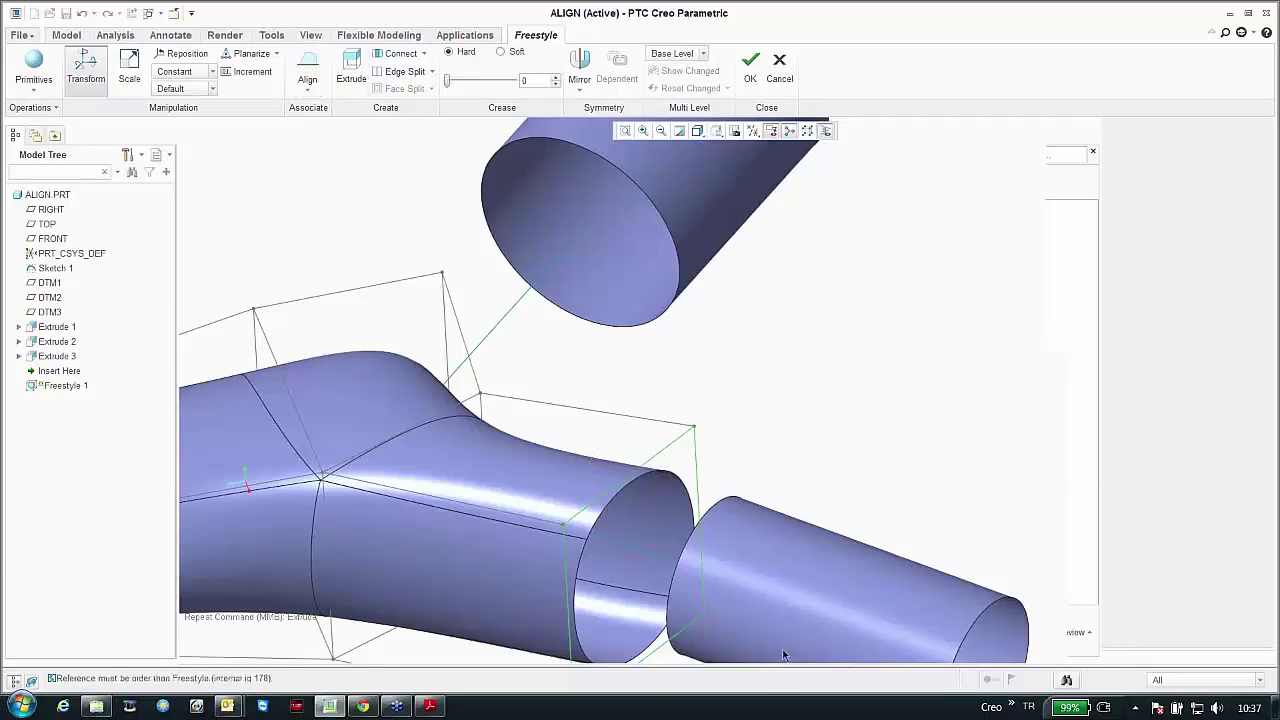
left_click(694, 537)
left_click(694, 537)
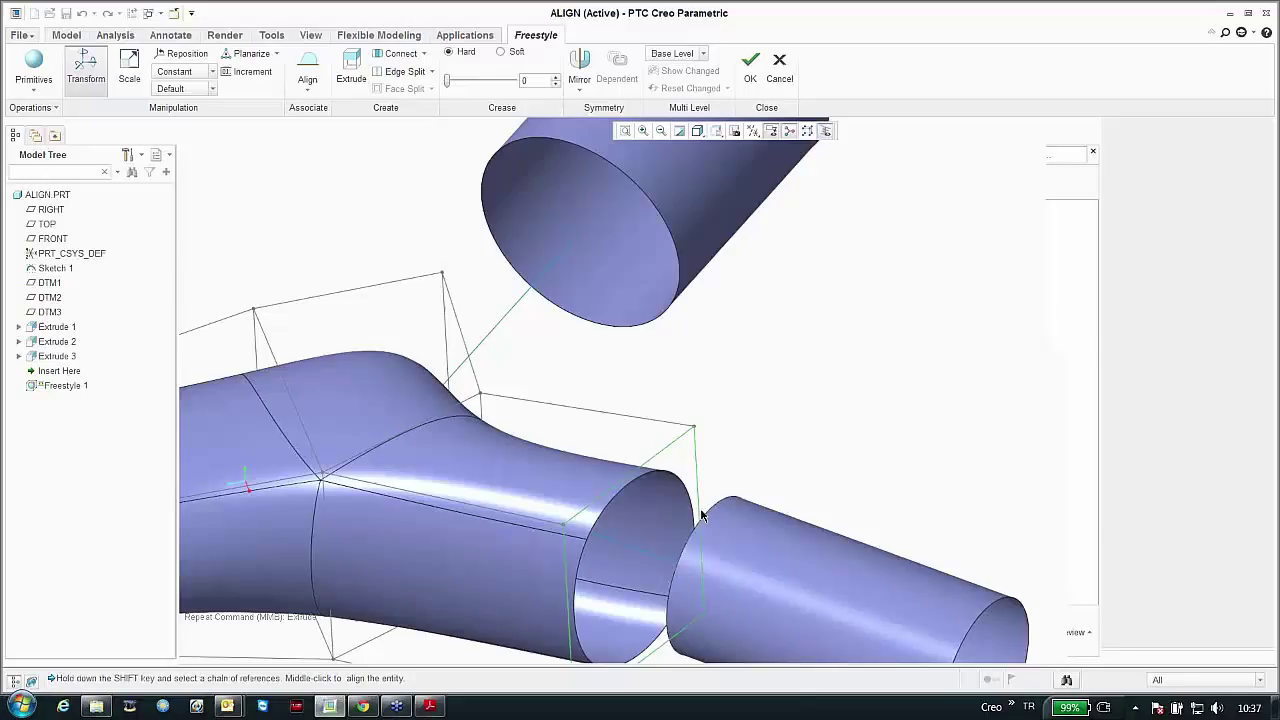
middle_click(719, 399)
left_click(842, 377)
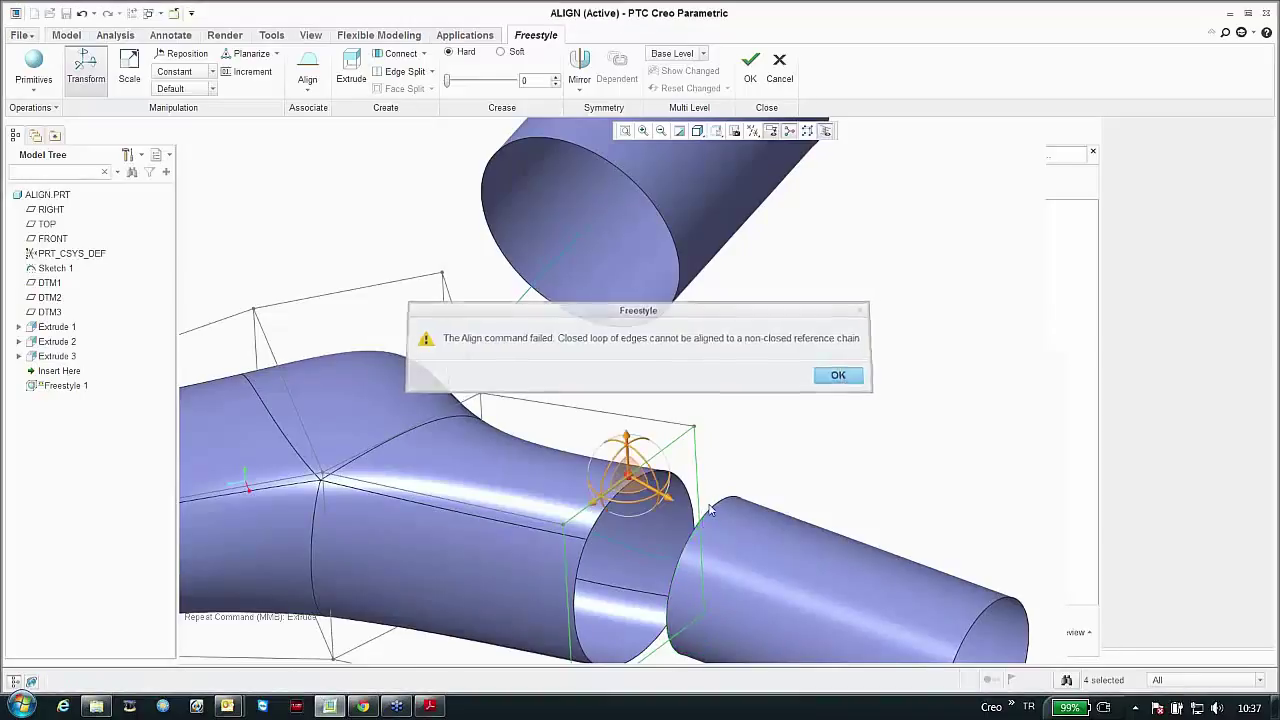
Step: Reselect the open end's four mesh edges and align them with the smaller right-hand tube's complete near circular edge
left_click(536, 457)
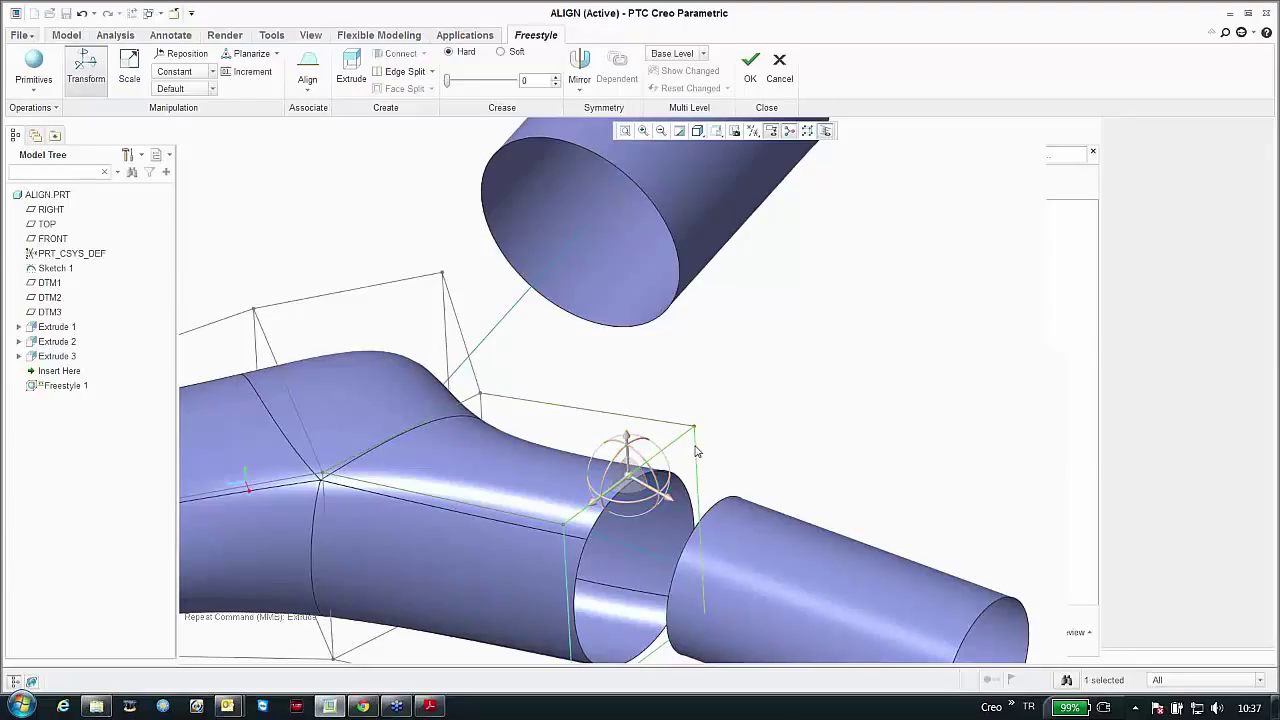
left_click(691, 449)
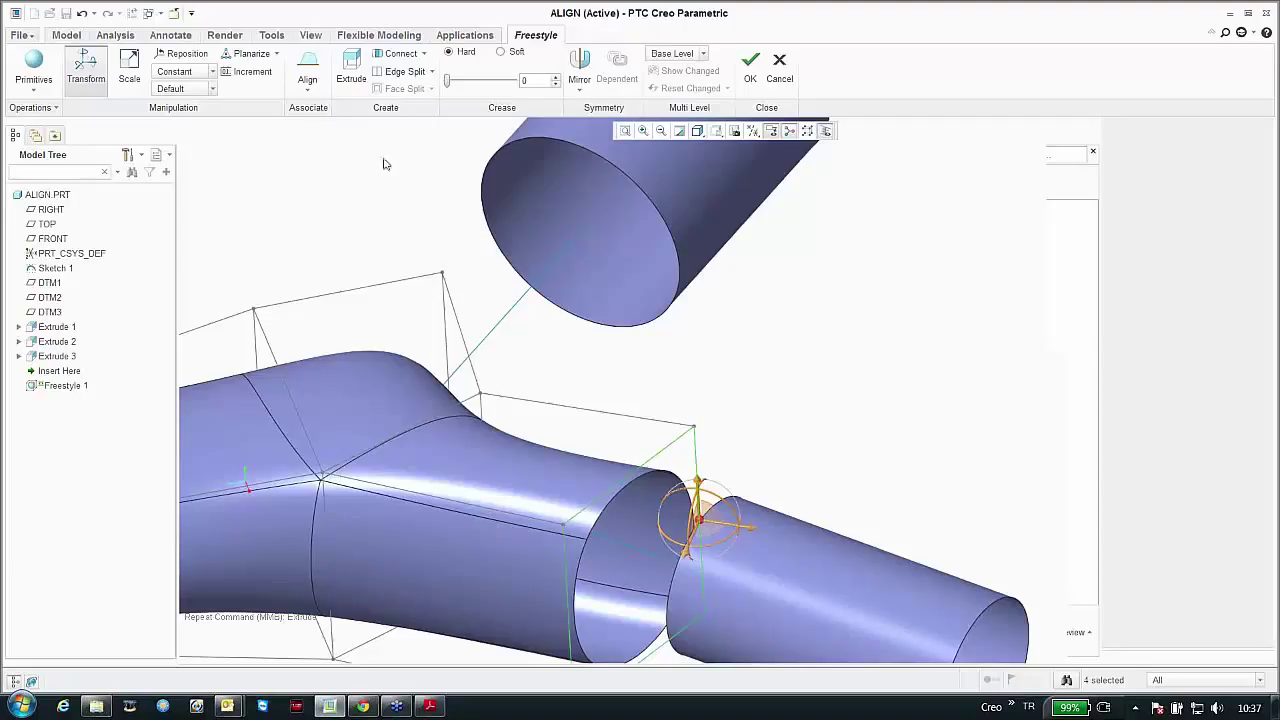
left_click(307, 70)
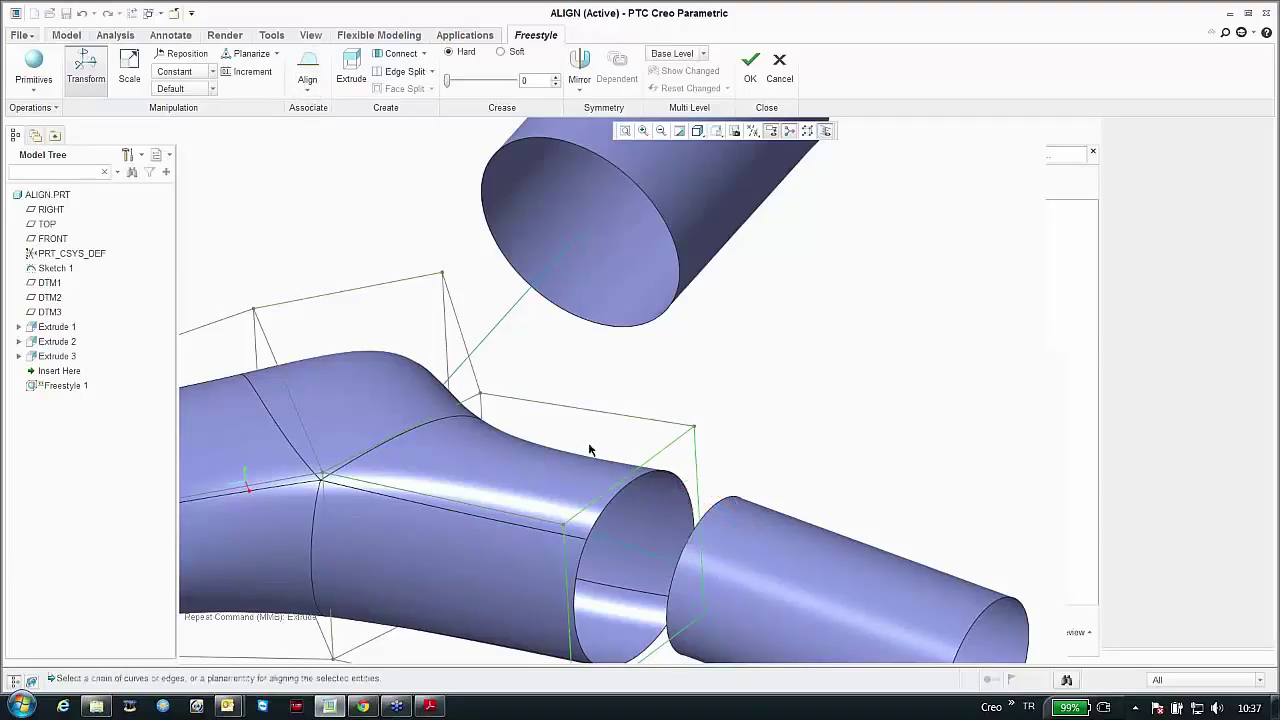
left_click(700, 528)
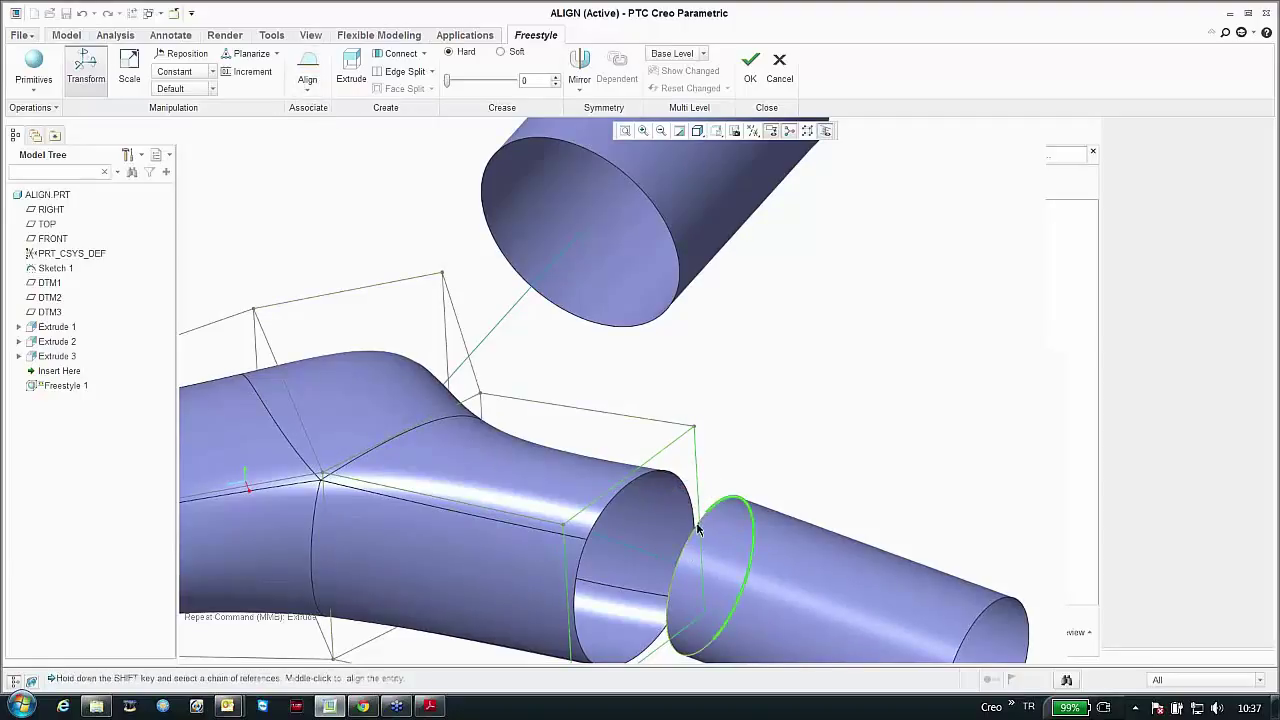
middle_click(740, 444)
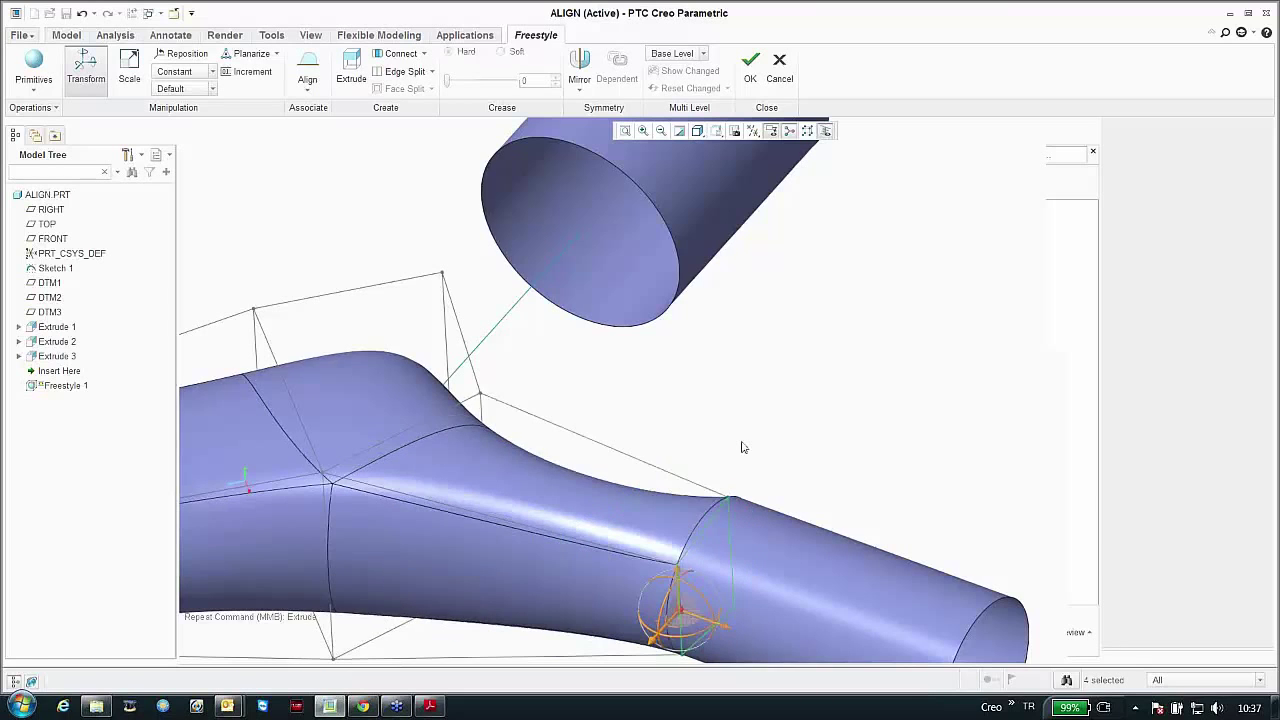
Step: Rotate the mesh face on the side of the remaining unconnected tube so it turns toward that tube
mouse_move(740, 444)
middle_mouse_down()
mouse_move(657, 495)
mouse_move(663, 537)
mouse_move(720, 500)
mouse_move(691, 400)
mouse_move(700, 441)
mouse_move(750, 474)
mouse_move(645, 470)
mouse_move(683, 574)
mouse_move(690, 507)
mouse_move(395, 489)
mouse_move(508, 513)
middle_mouse_up()
scroll(688, 498, "down", 5)
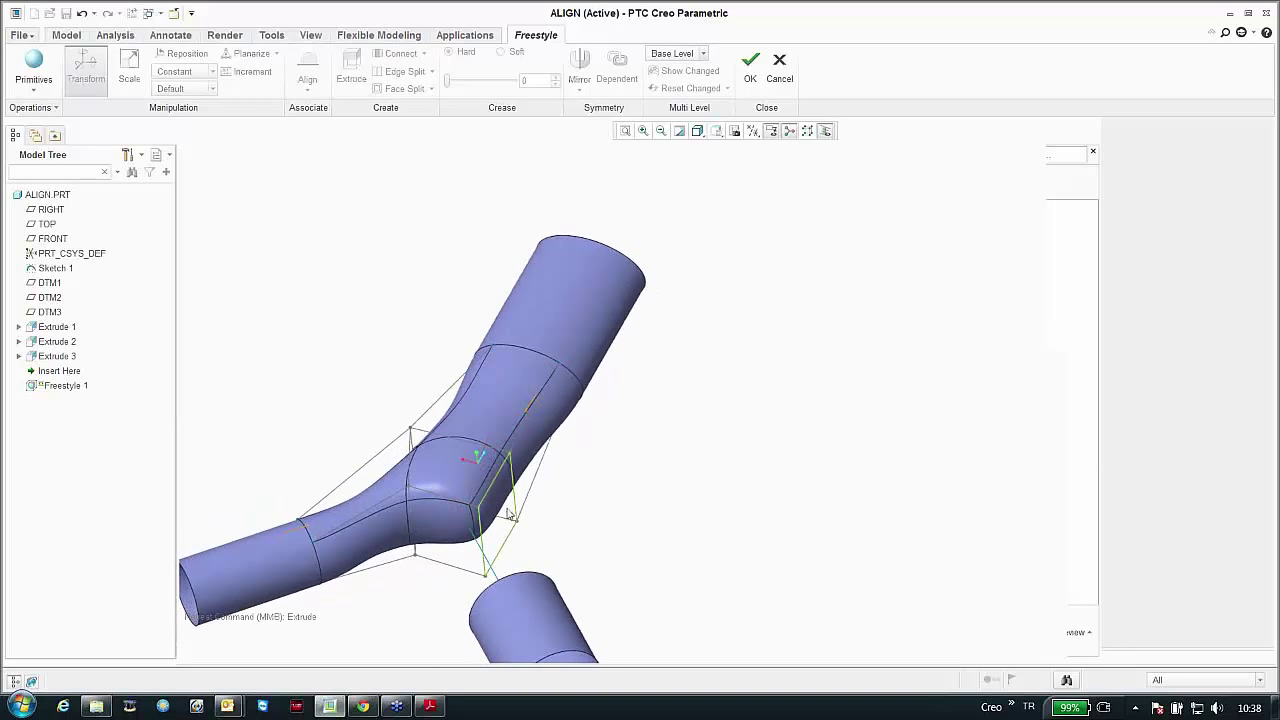
left_click(509, 514)
left_click_drag(509, 547, 474, 553)
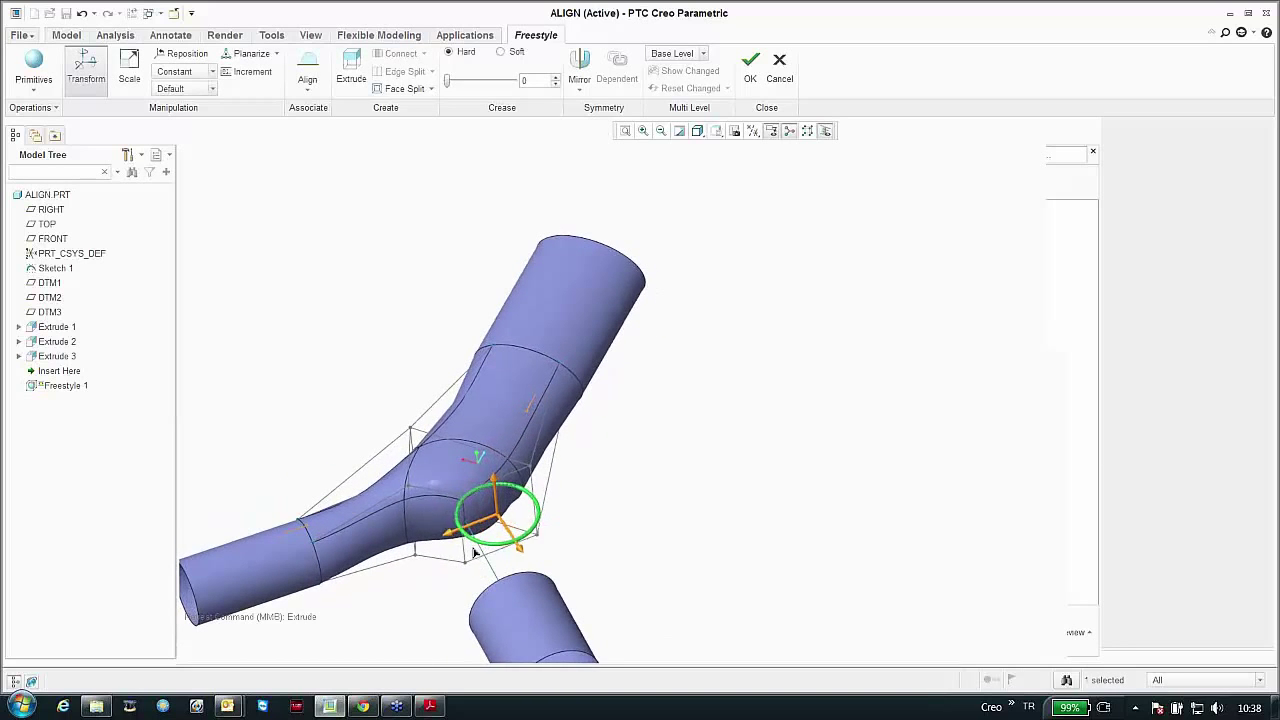
Step: Extrude the rotated mesh face up close to the unconnected tube's opening
right_click(651, 524)
left_click(655, 492)
left_click_drag(520, 560, 507, 598)
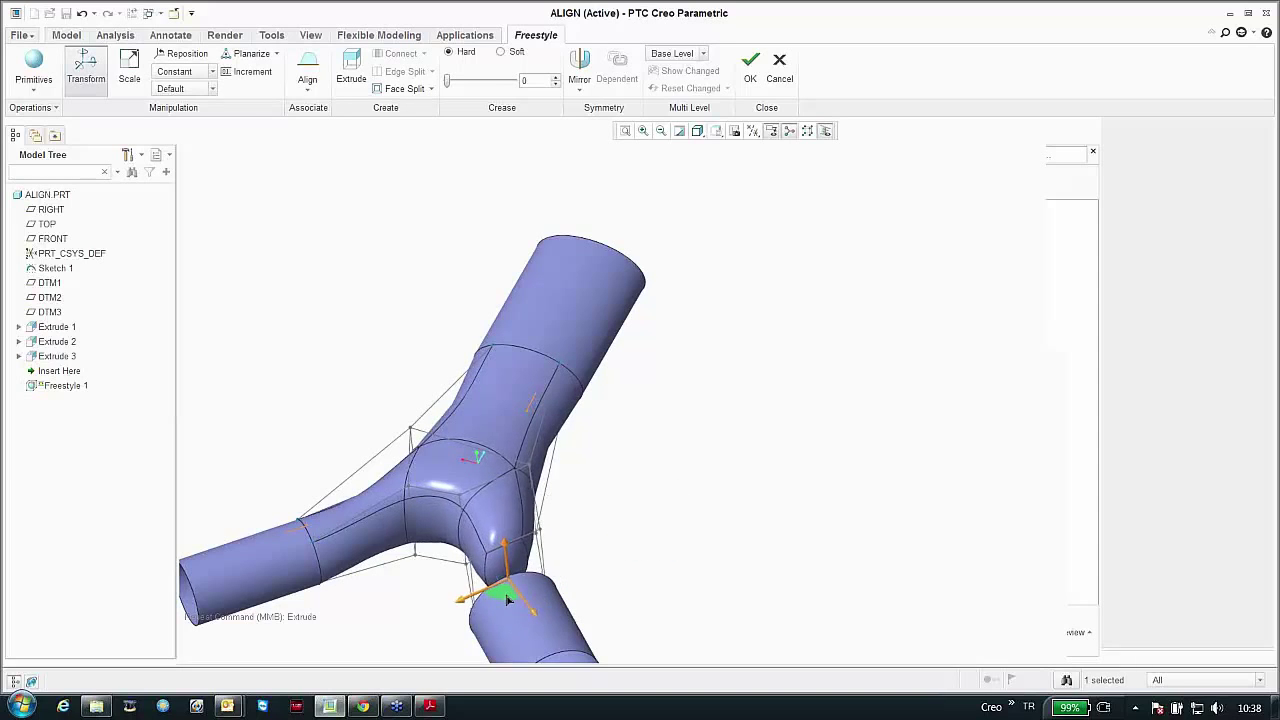
Step: Tilt the extrusion's end face to better match the unconnected tube's opening and delete that face
scroll(520, 590, "down", 3)
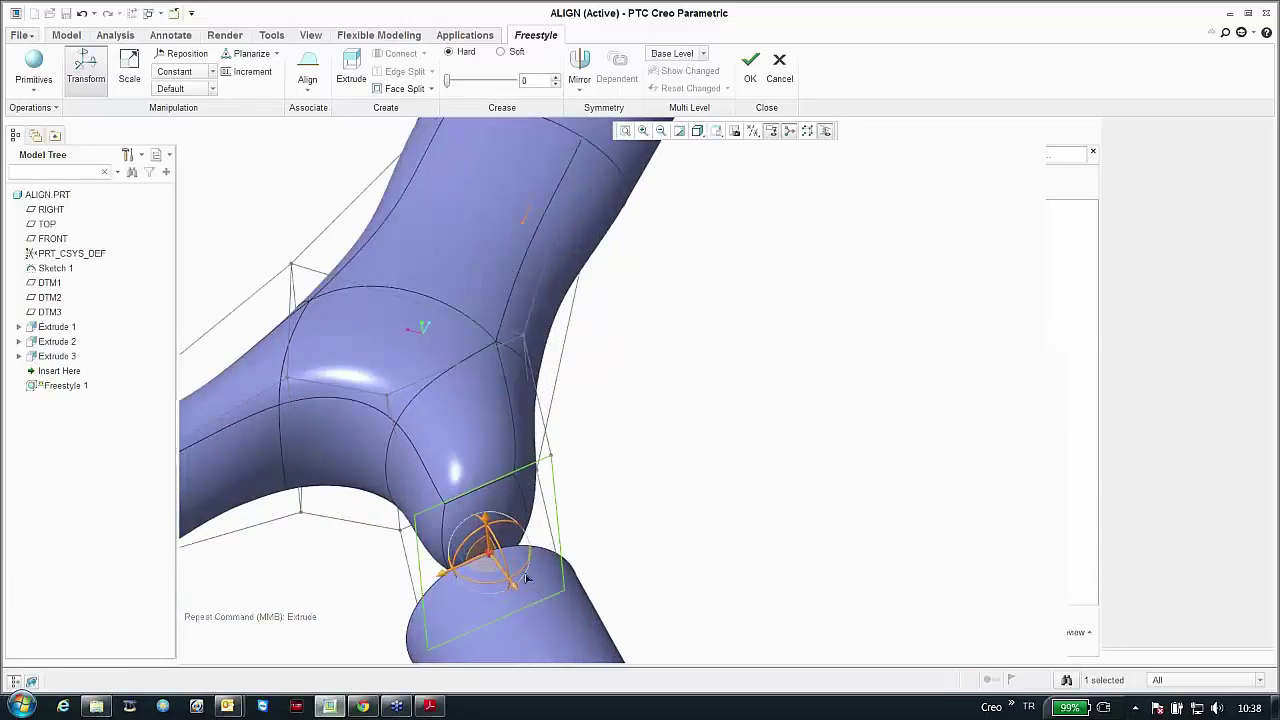
left_click_drag(527, 578, 508, 588)
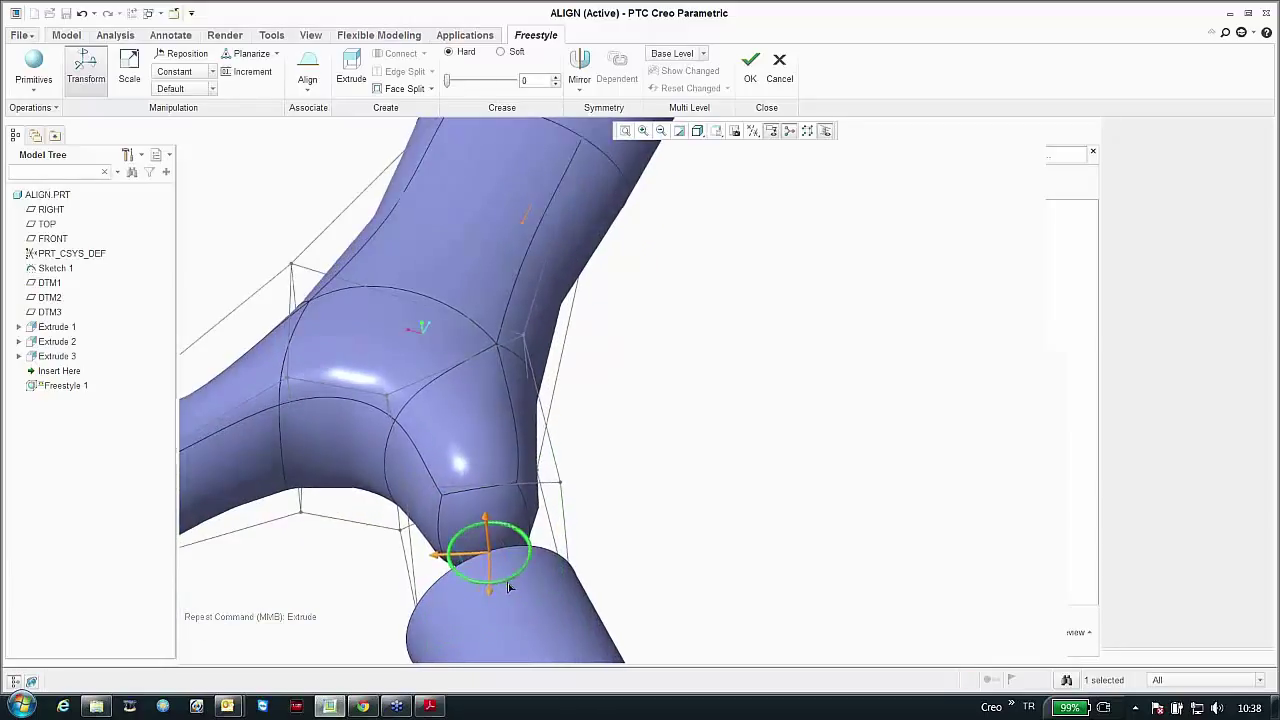
right_click(754, 466)
left_click(734, 486)
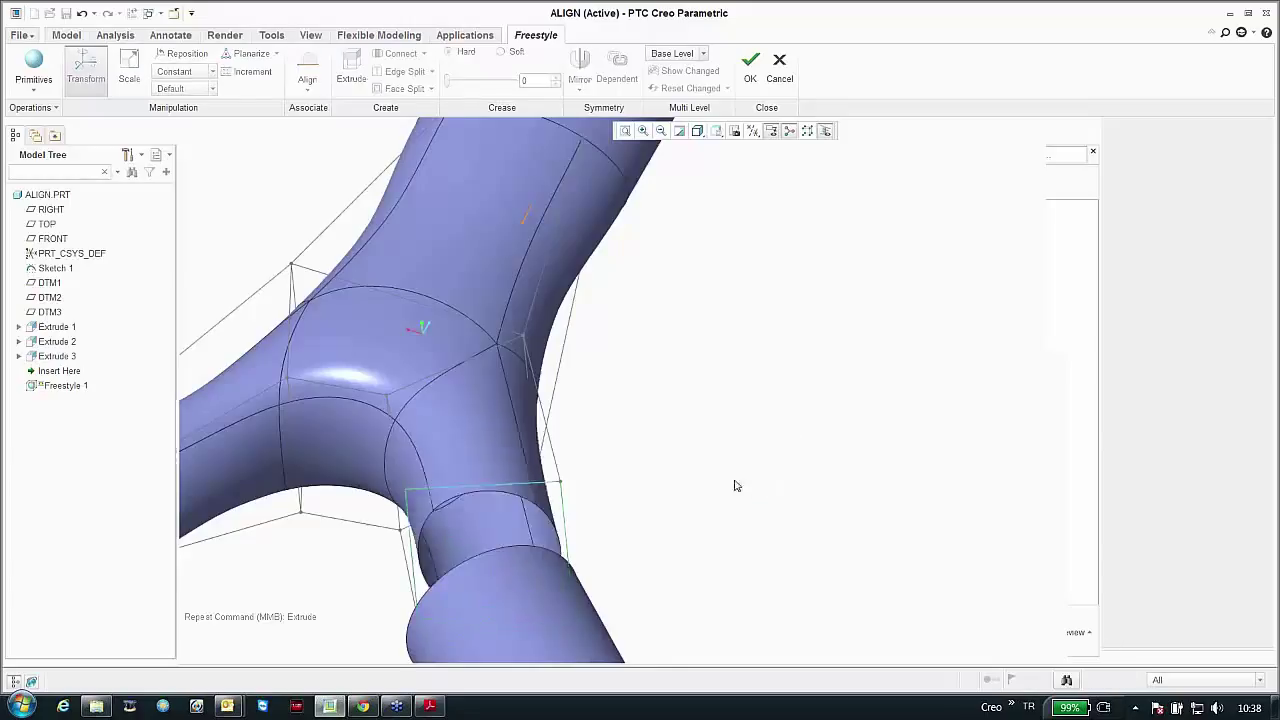
Step: Align the four mesh edges around the new open end with the near circular edge of the third tube
scroll(745, 482, "up", 5)
middle_click_drag(751, 480, 751, 503)
scroll(745, 500, "down", 4)
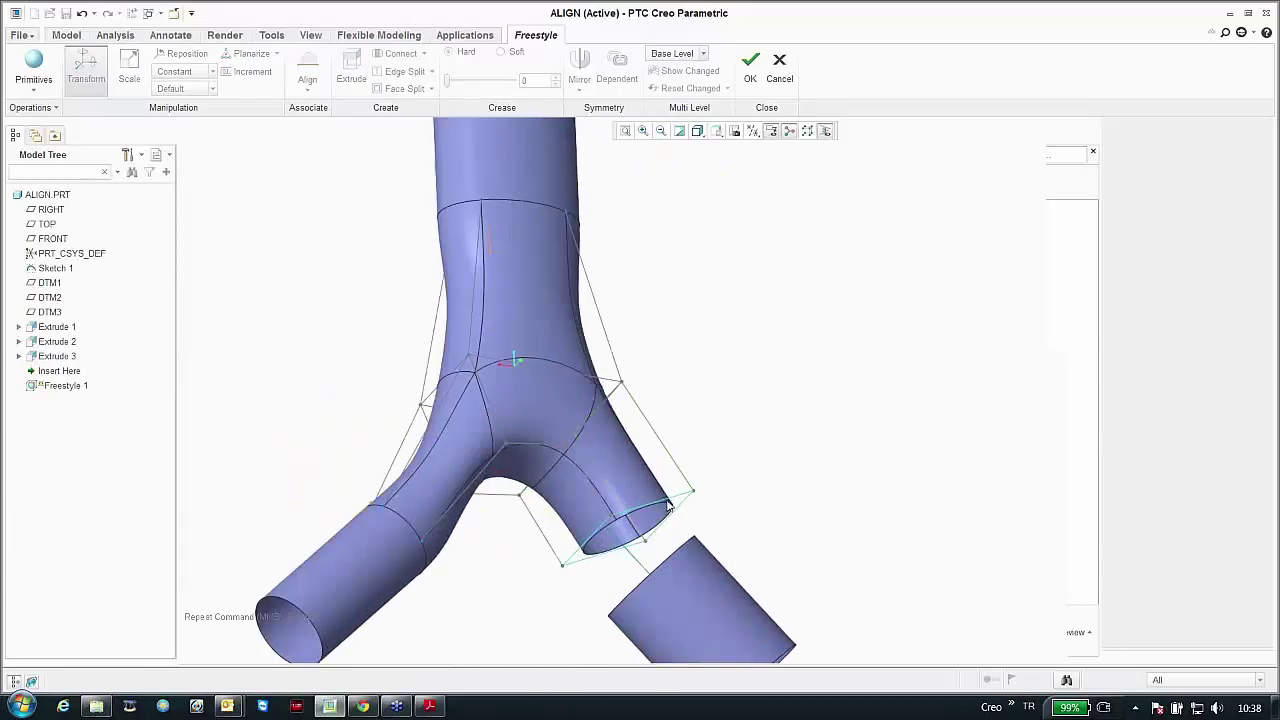
left_click(672, 503)
scroll(672, 505, "down", 3)
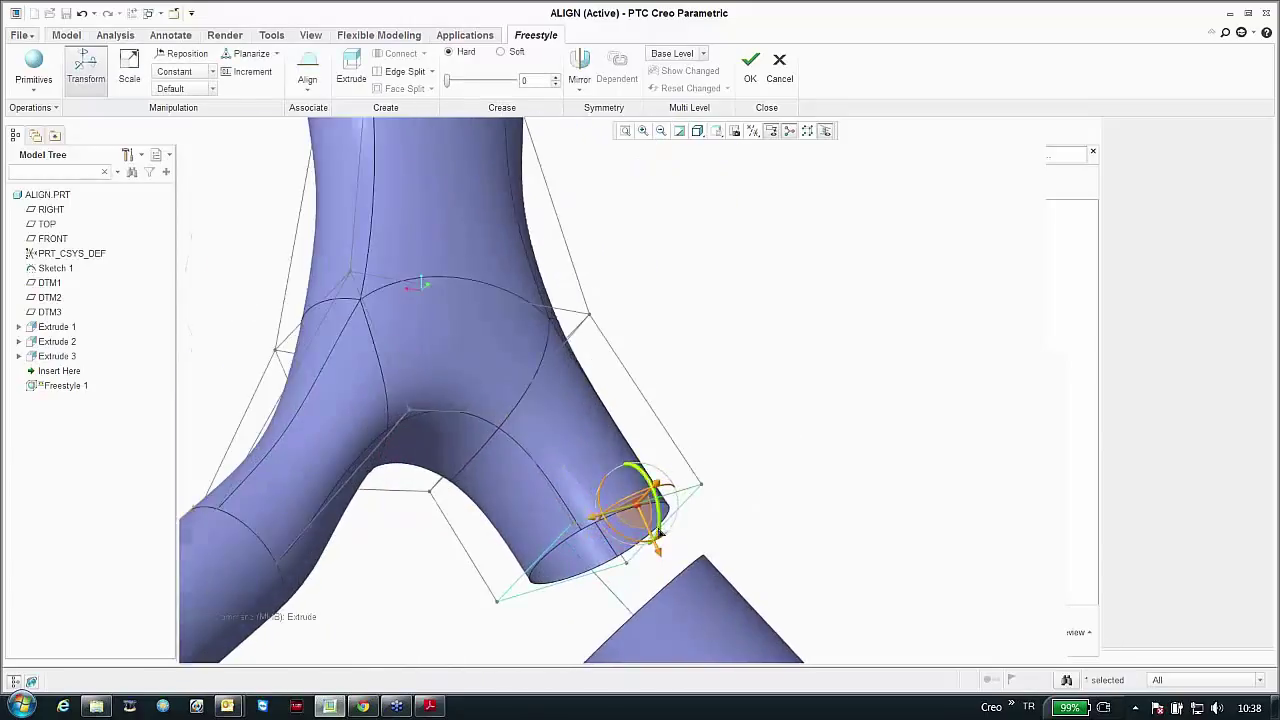
scroll(690, 490, "down", 3)
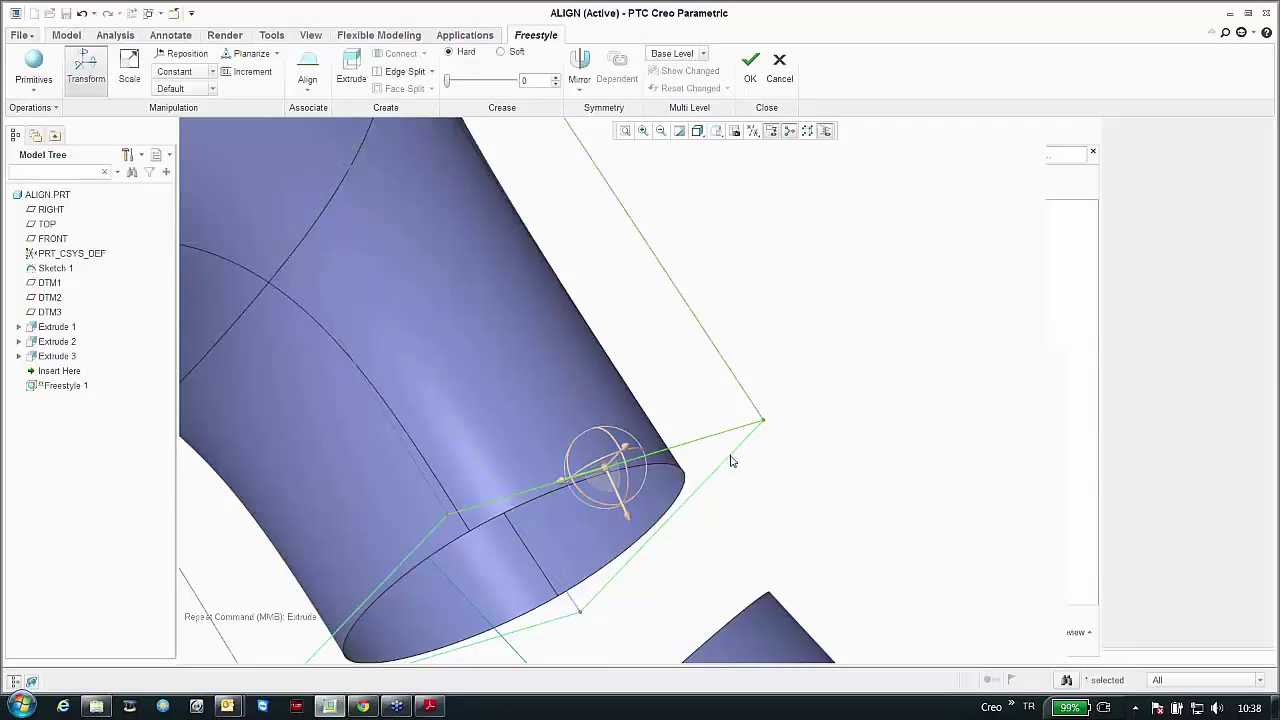
left_click(730, 461)
scroll(349, 292, "up", 3)
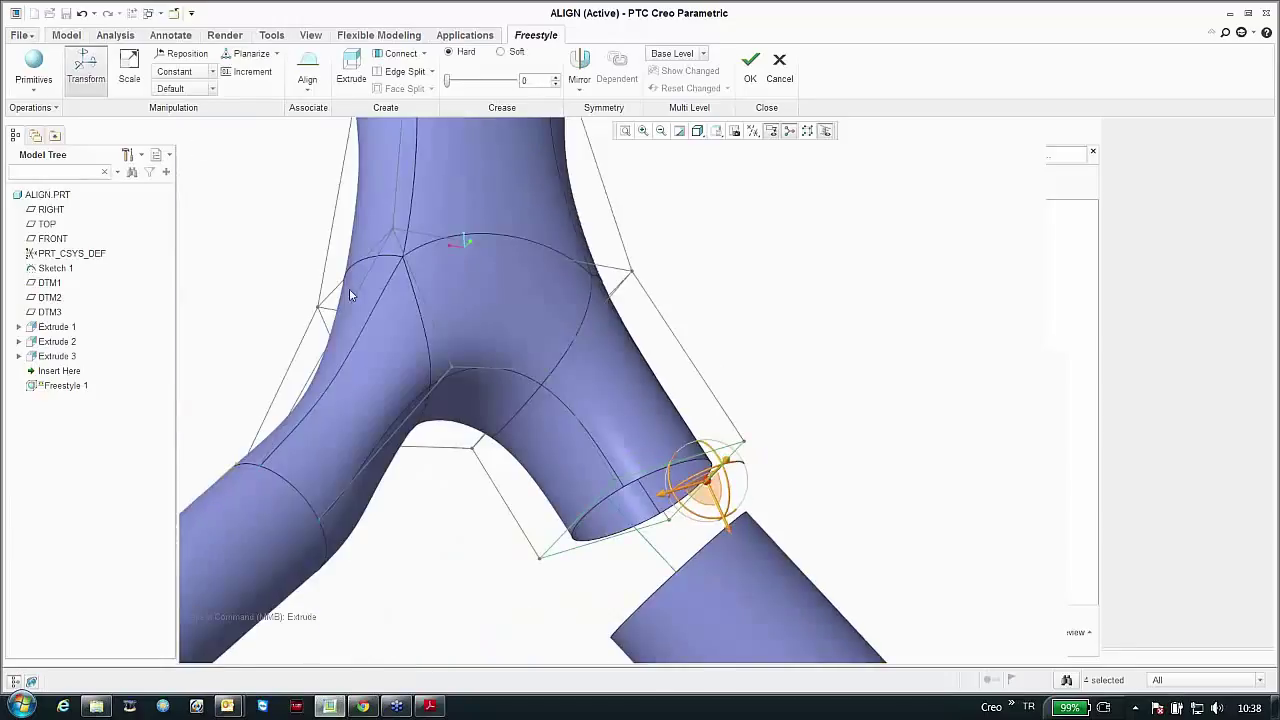
left_click(307, 70)
left_click(593, 401)
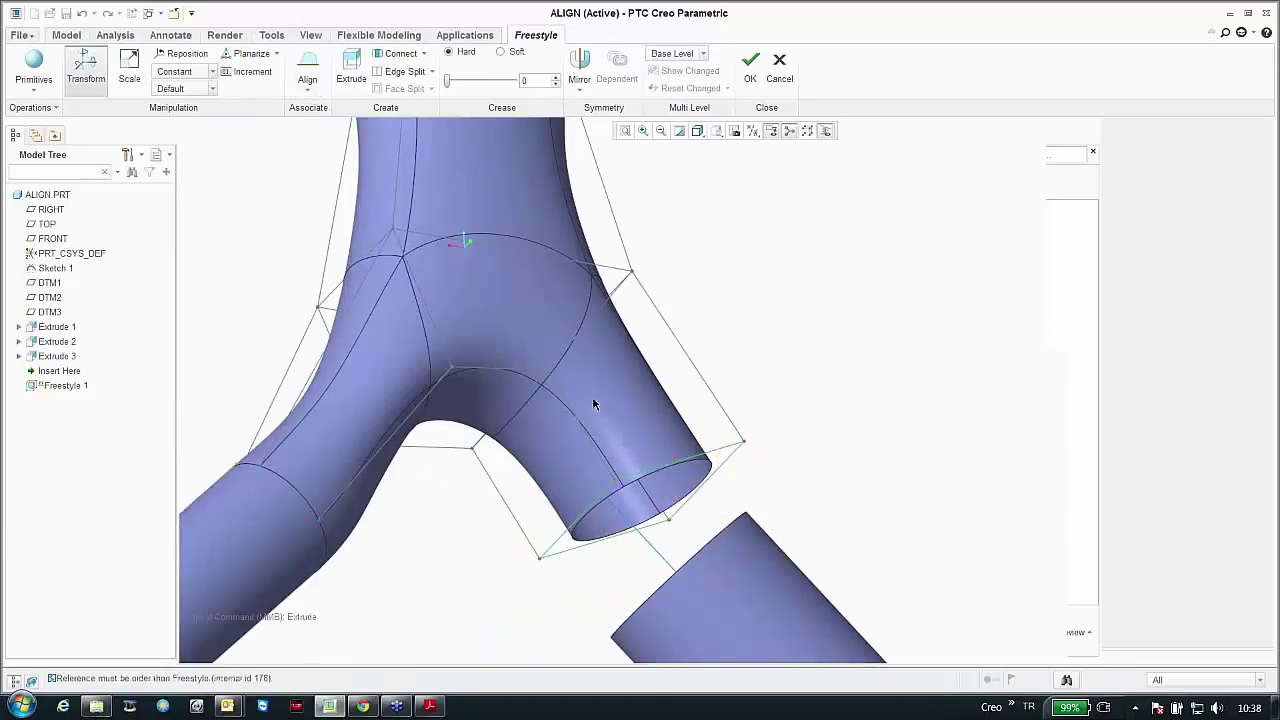
left_click(735, 525)
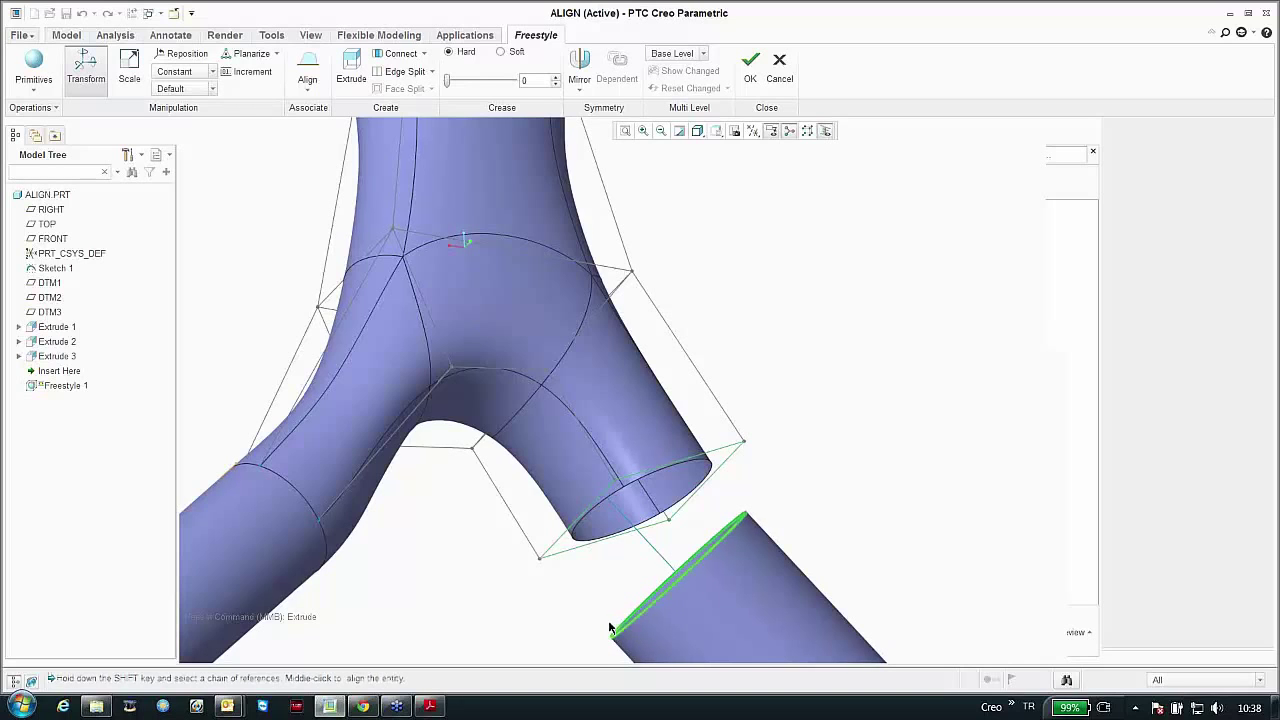
middle_click(796, 464)
Step: Examine the joint between the freestyle body and the third tube up close, followed by the whole branched pipe
scroll(766, 462, "down", 3)
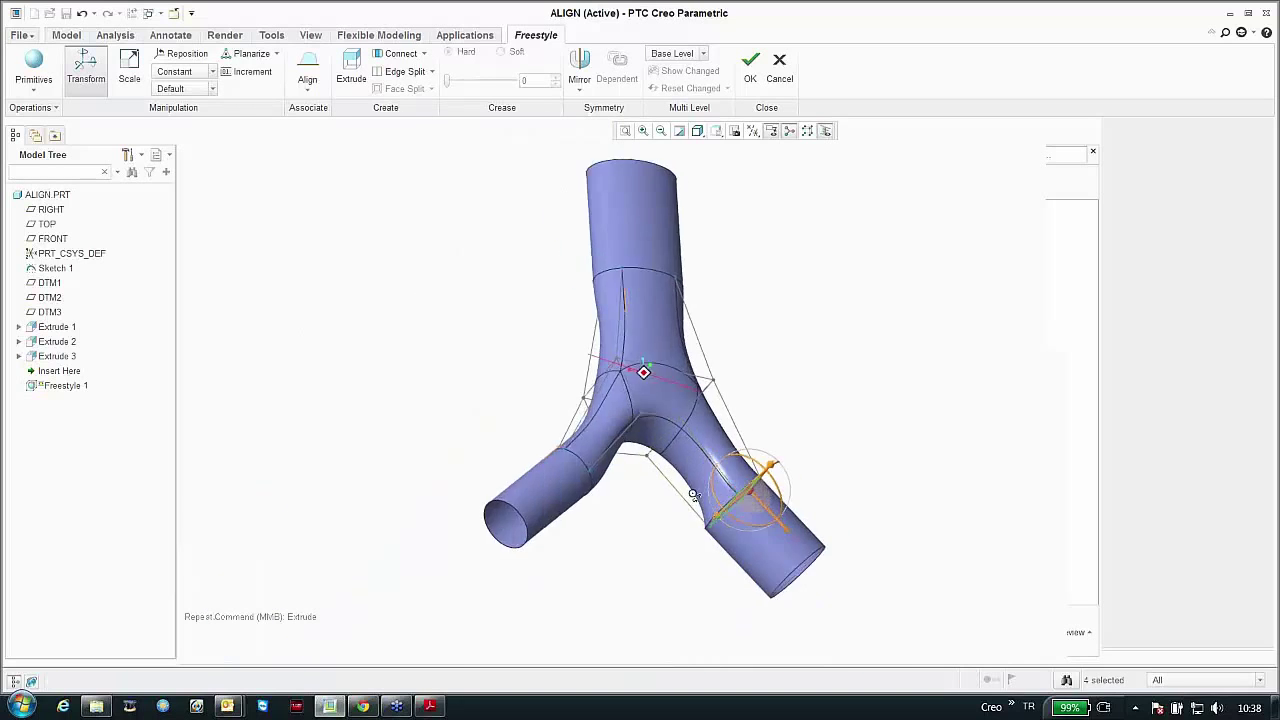
middle_click_drag(750, 470, 770, 488)
scroll(775, 490, "up", 4)
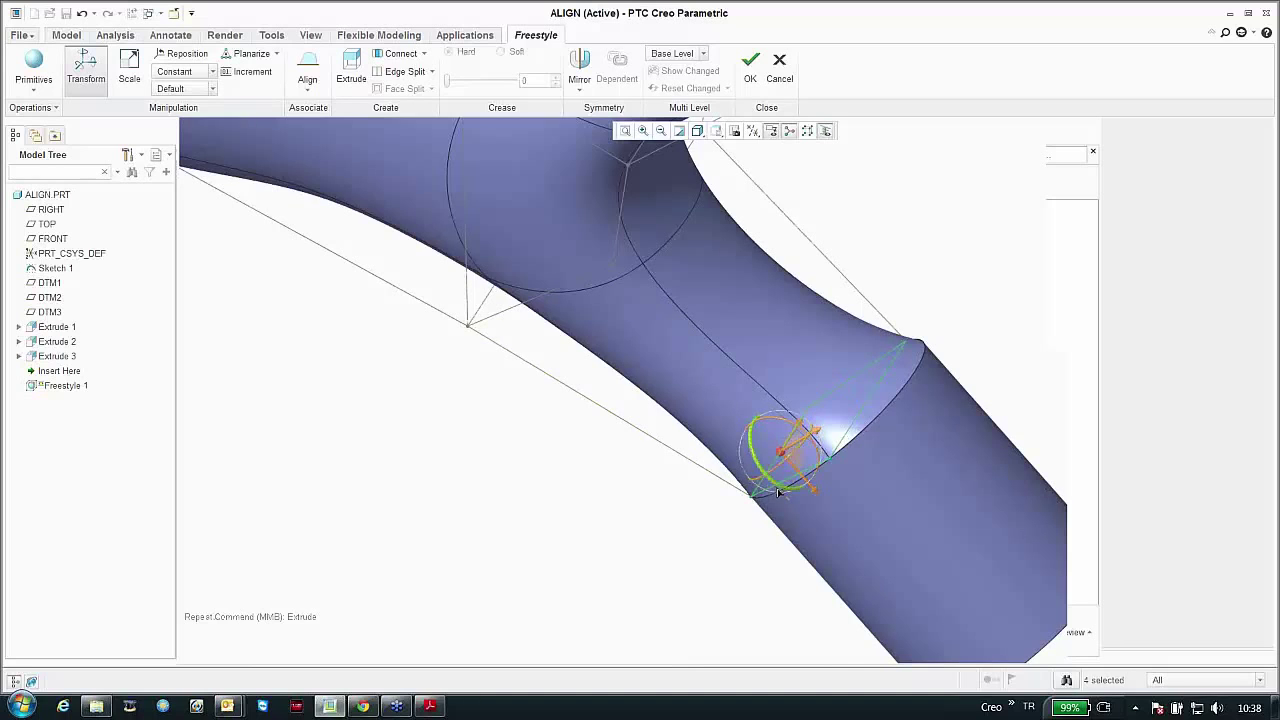
scroll(778, 490, "up", 3)
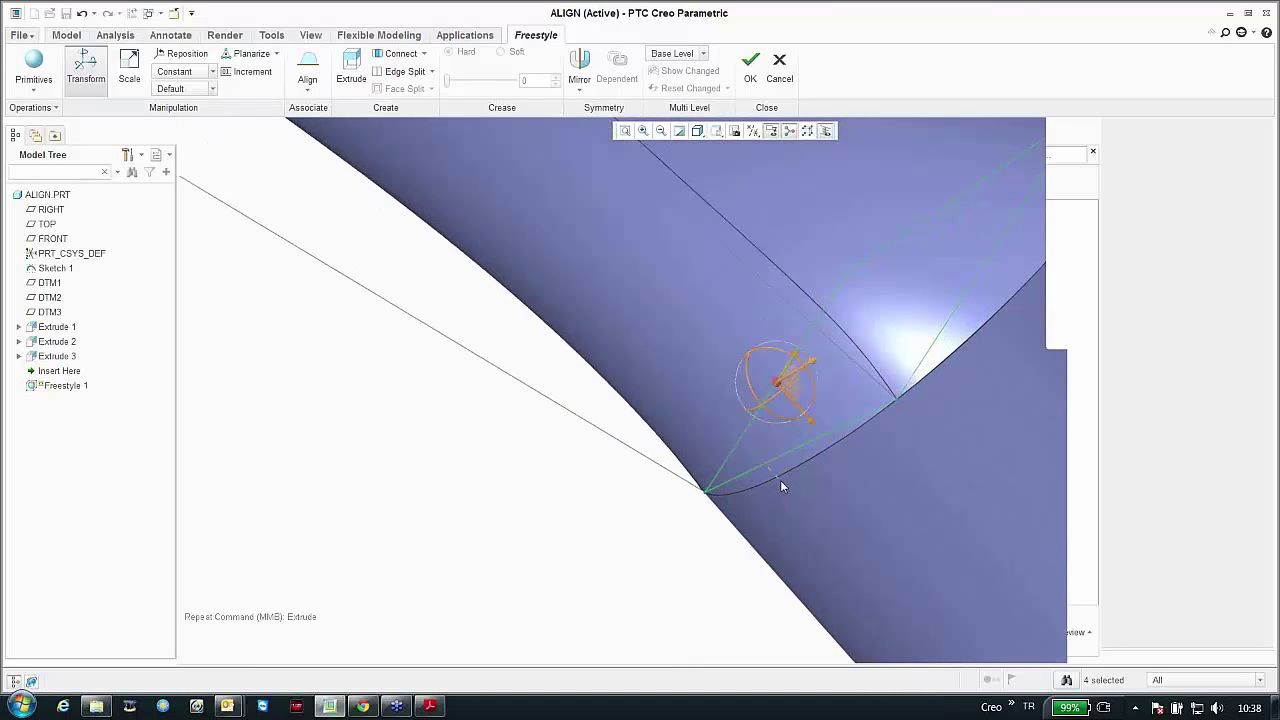
left_click(708, 516)
scroll(708, 516, "down", 5)
middle_click_drag(666, 543, 571, 667)
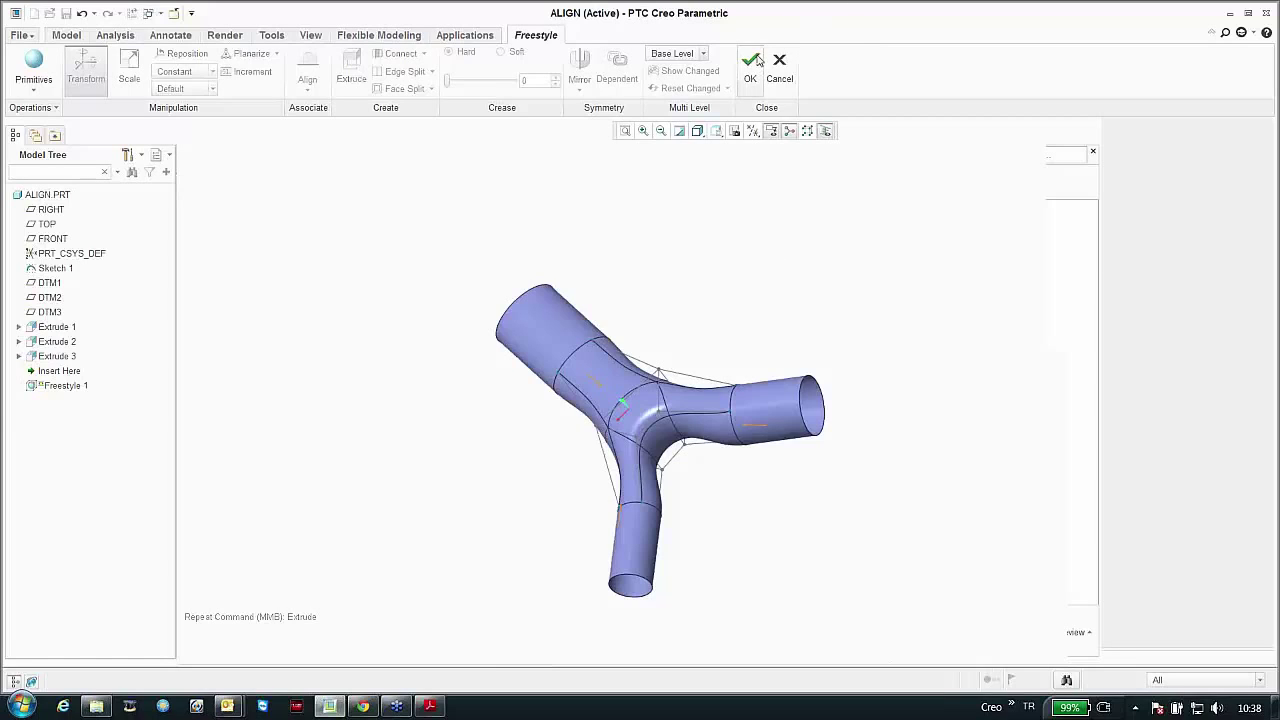
Step: In the BOTTOM view, reshape the branch junction by shifting the groups of mesh vertices at both sides inward and adjusting those at the crotch
left_click(717, 132)
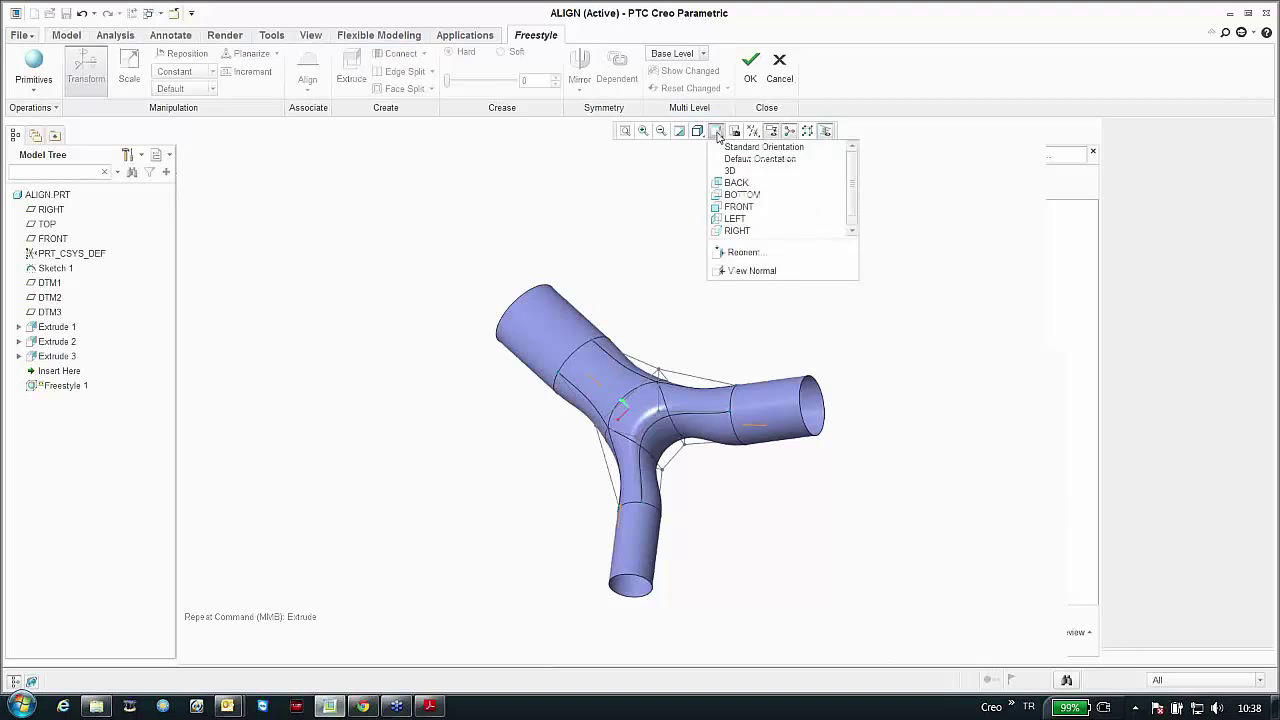
left_click(738, 194)
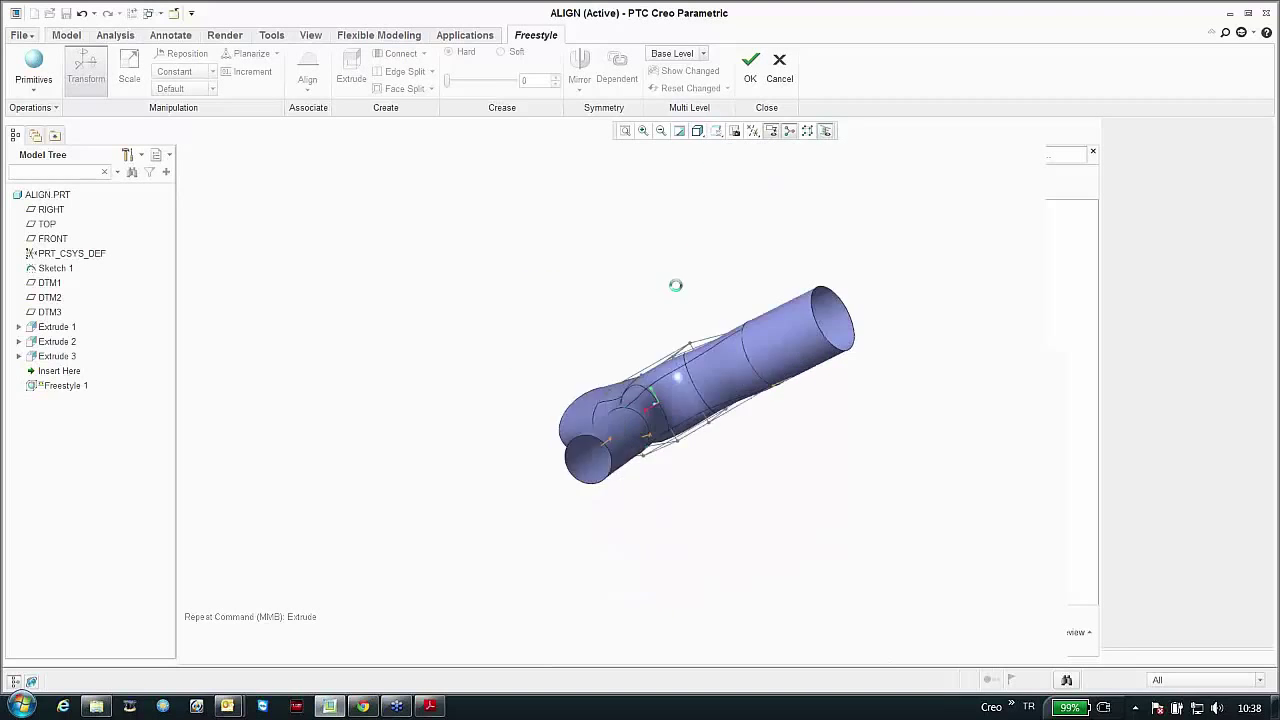
scroll(790, 374, "up", 3)
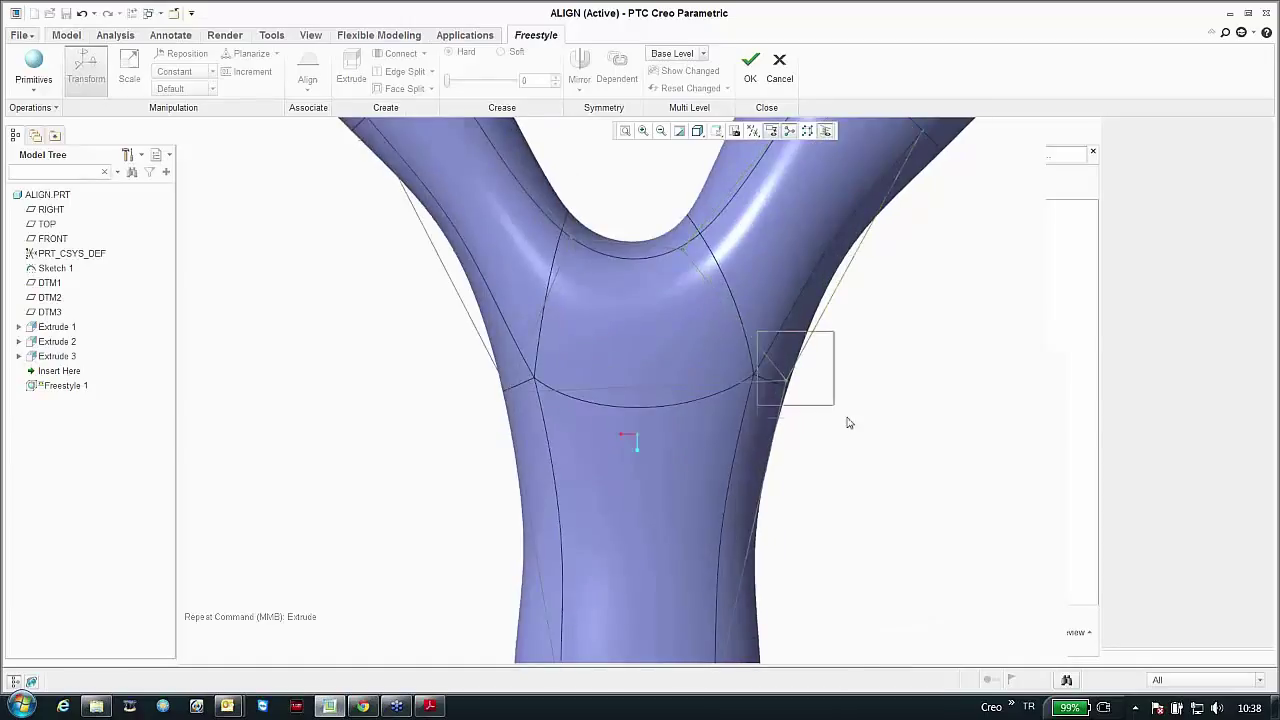
left_click_drag(750, 335, 742, 383)
scroll(499, 366, "down", 2)
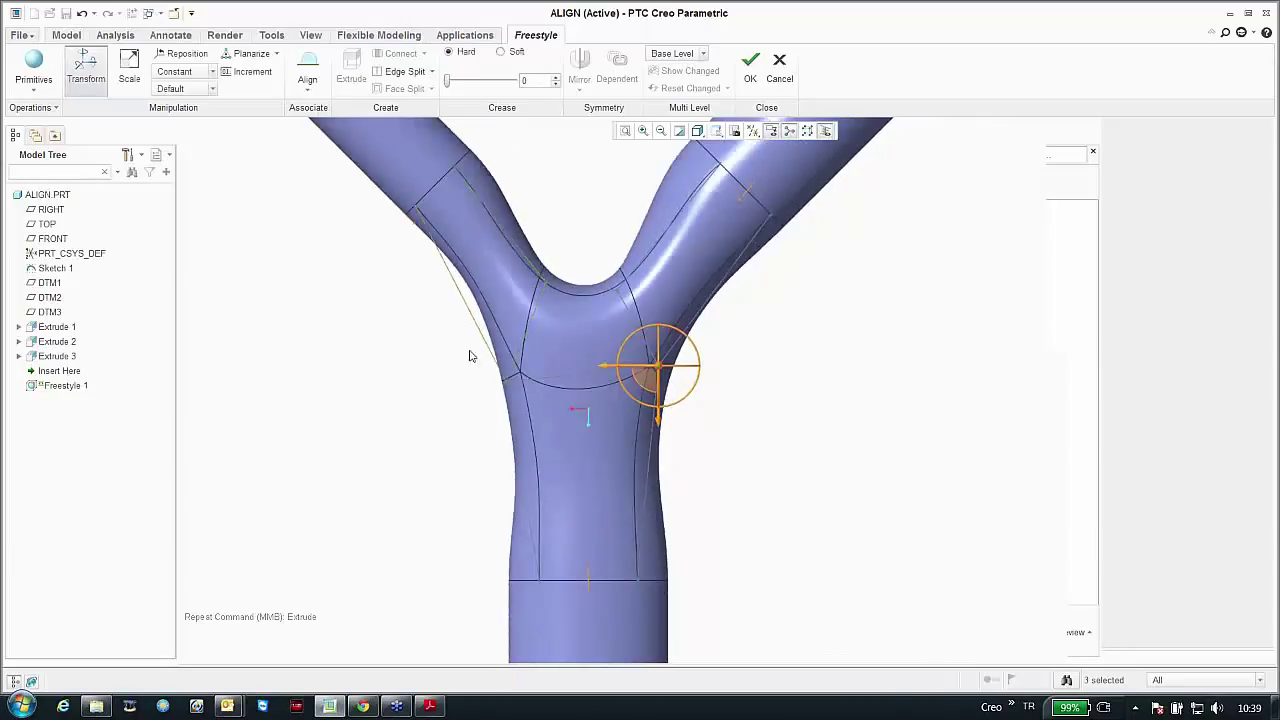
left_click_drag(468, 350, 530, 386)
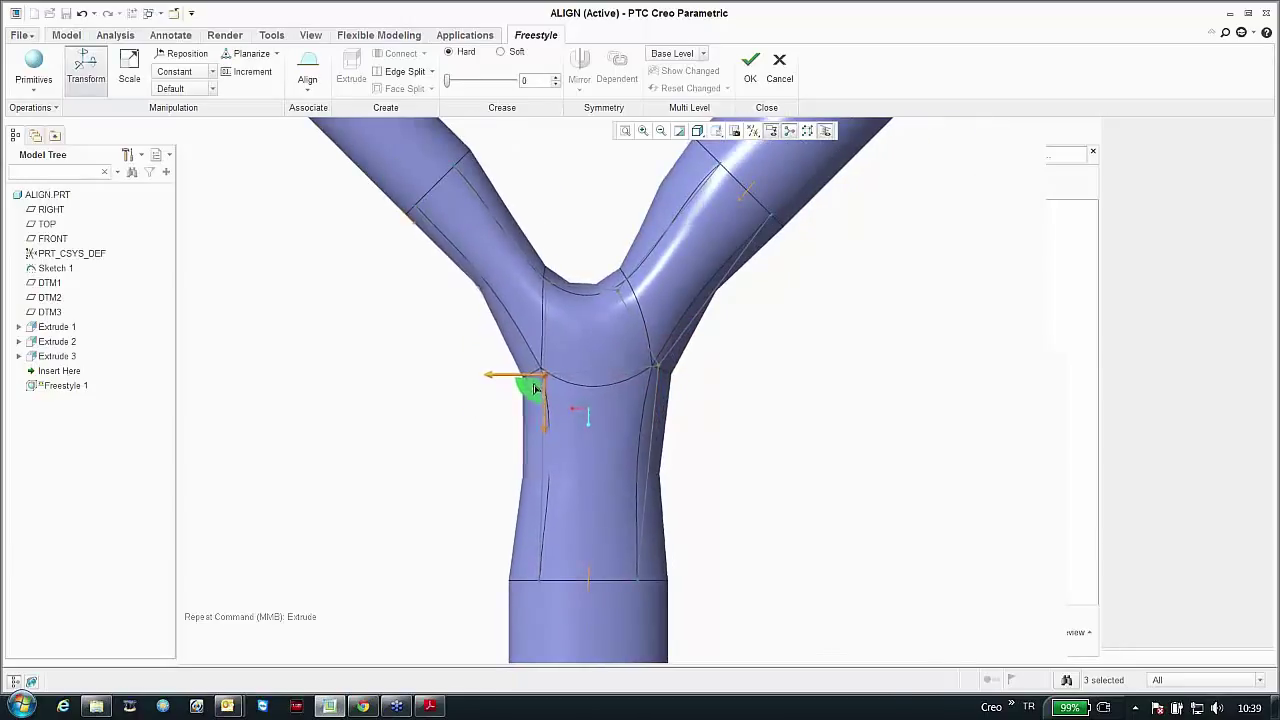
left_click_drag(596, 228, 637, 283)
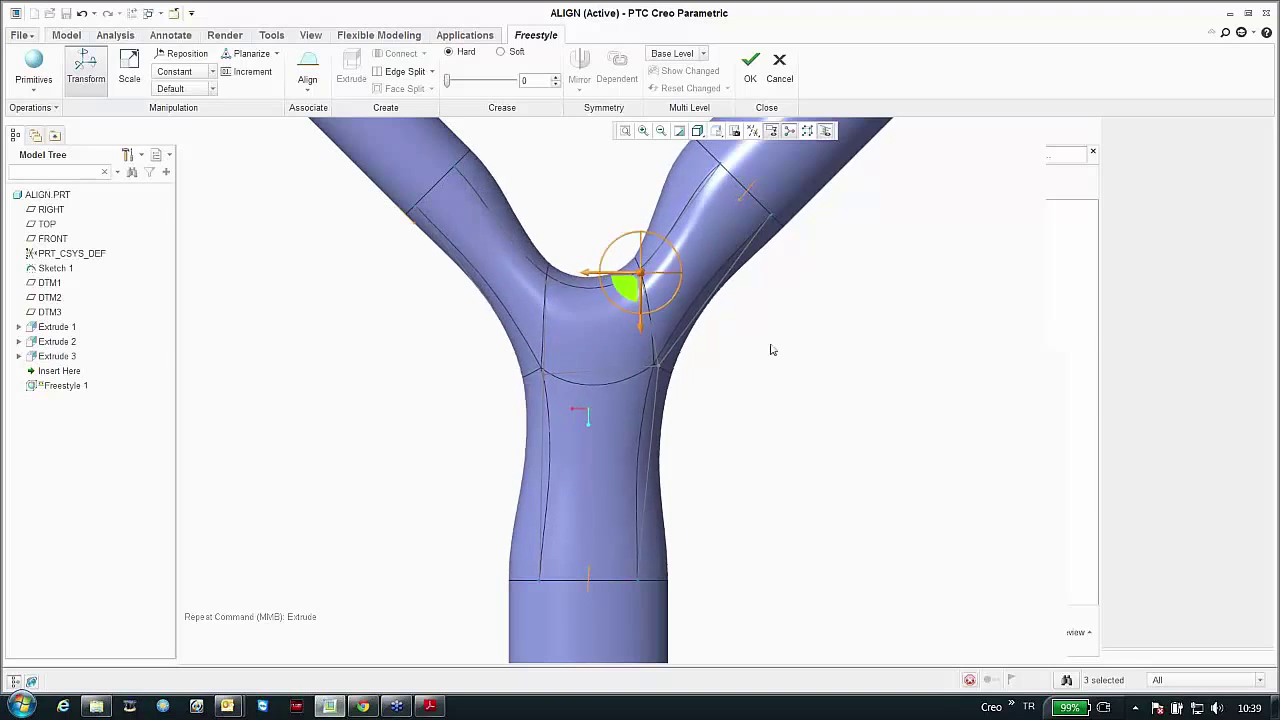
Step: Accept the reshaped freestyle body and complete the Freestyle feature
scroll(769, 349, "down", 5)
middle_click_drag(640, 350, 730, 330)
left_click(750, 62)
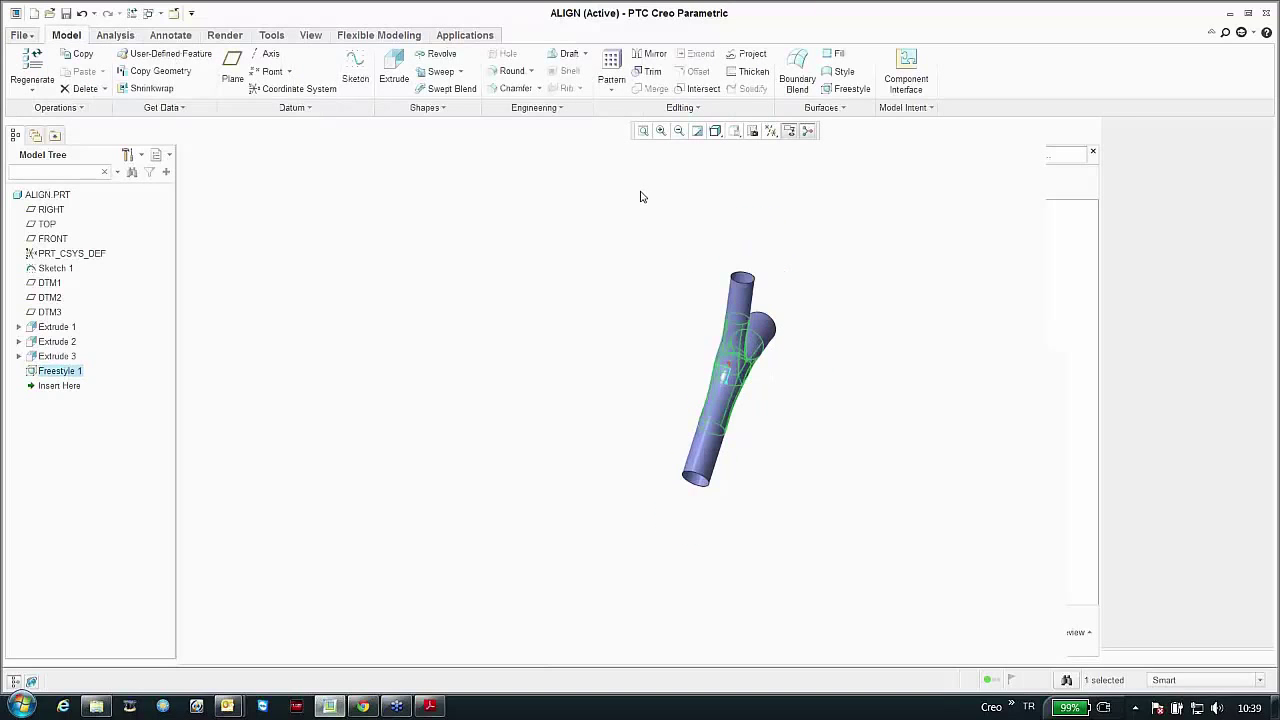
Step: Set the diameter of the Extrude 2 tube to 180 and regenerate the part to update the aligned freestyle body
left_click(643, 197)
middle_click_drag(643, 197, 614, 309)
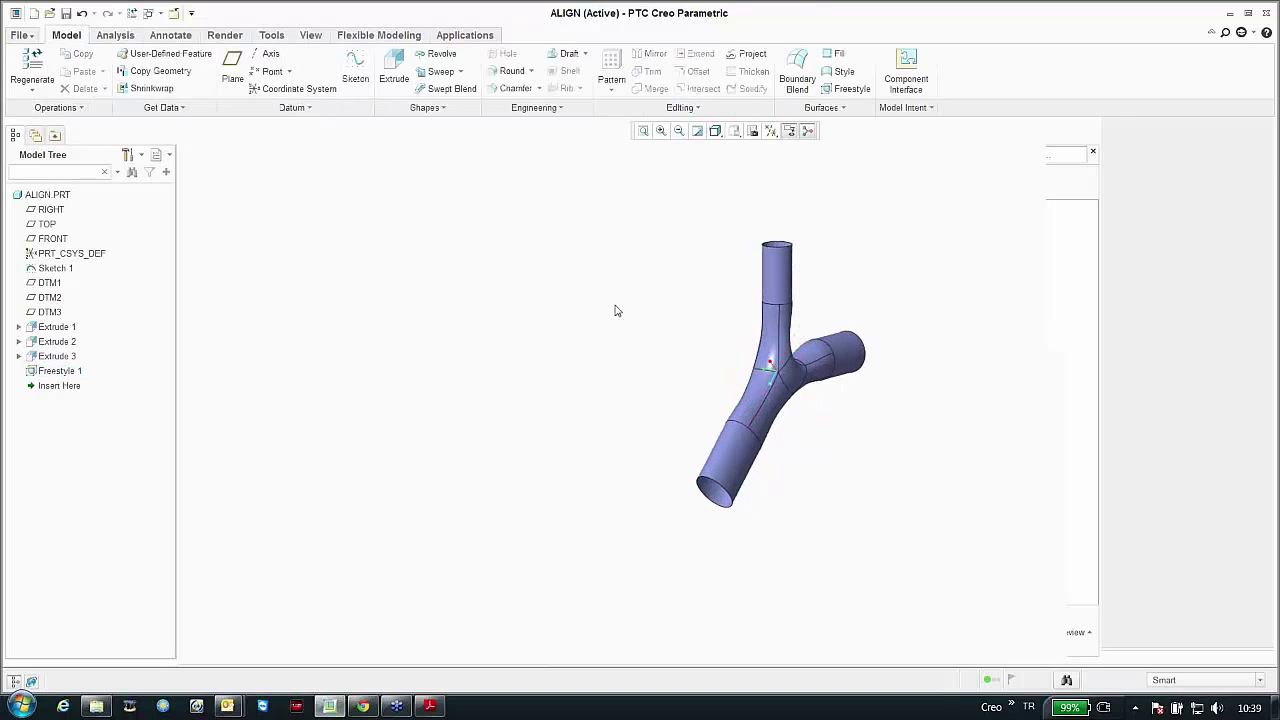
scroll(768, 298, "up", 3)
middle_click_drag(768, 298, 620, 305)
left_click(872, 278)
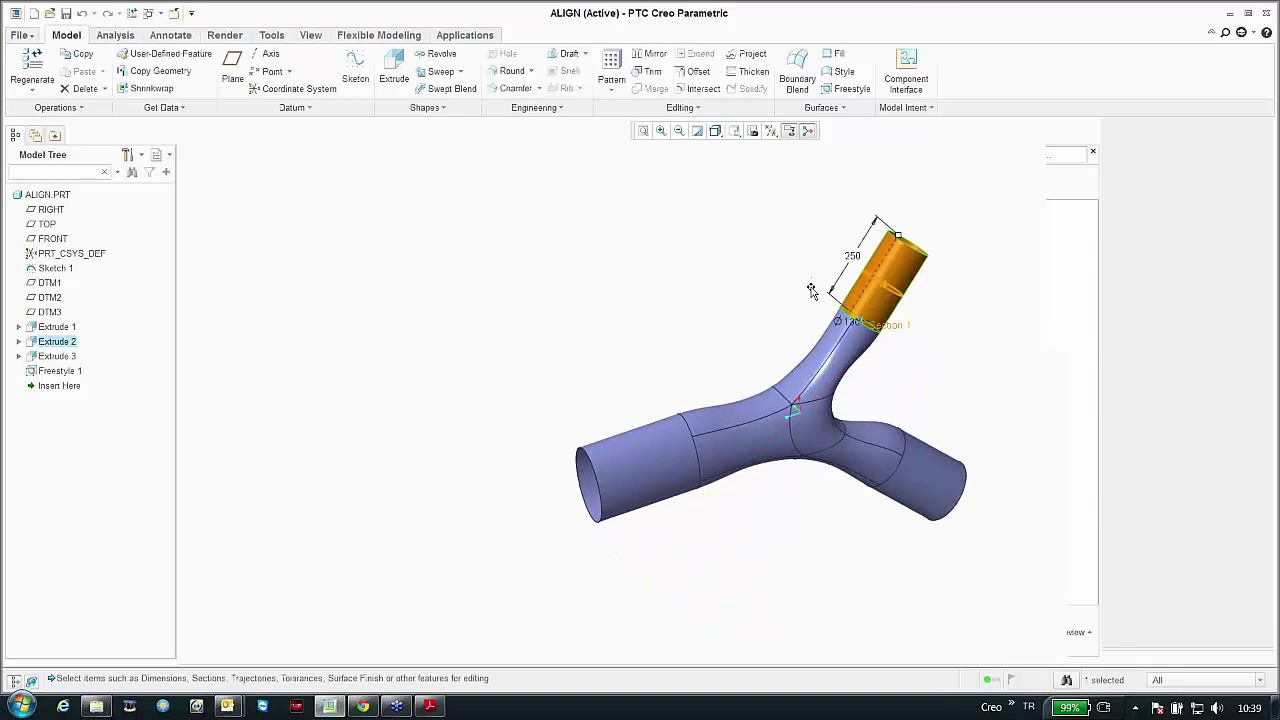
double_click(850, 325)
type("1")
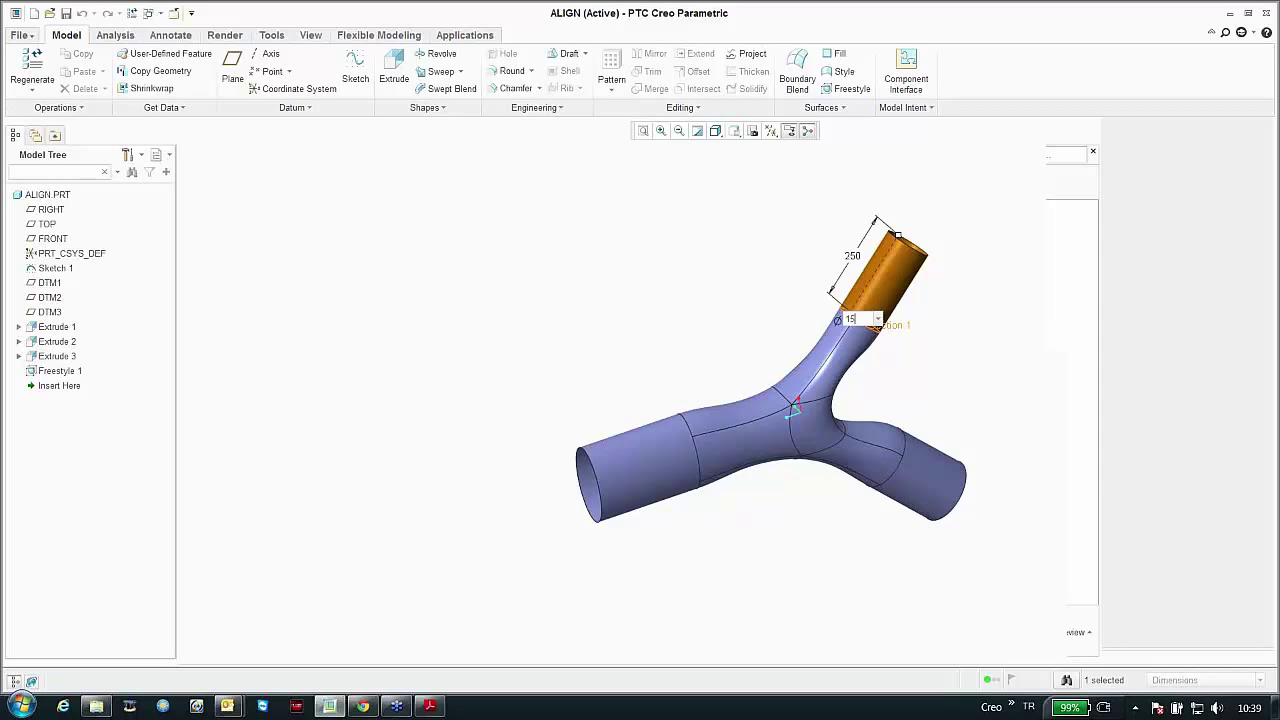
type("80")
key("Return")
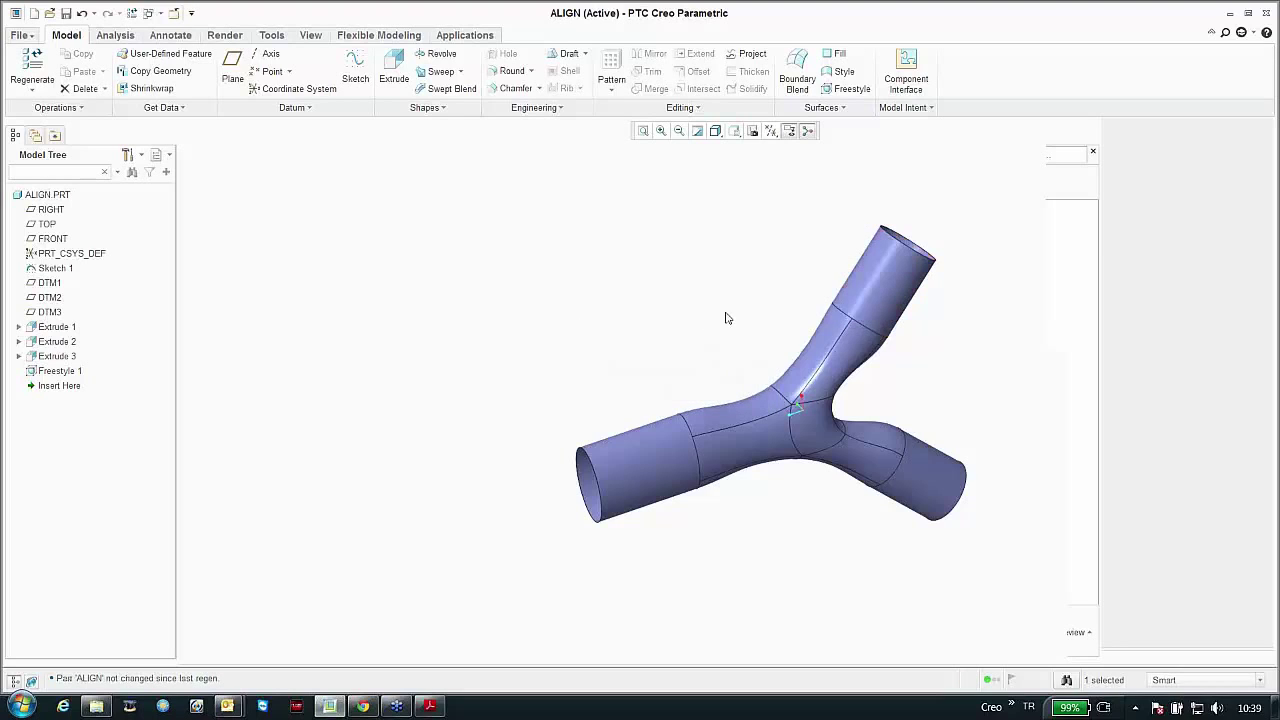
middle_click_drag(727, 318, 778, 308)
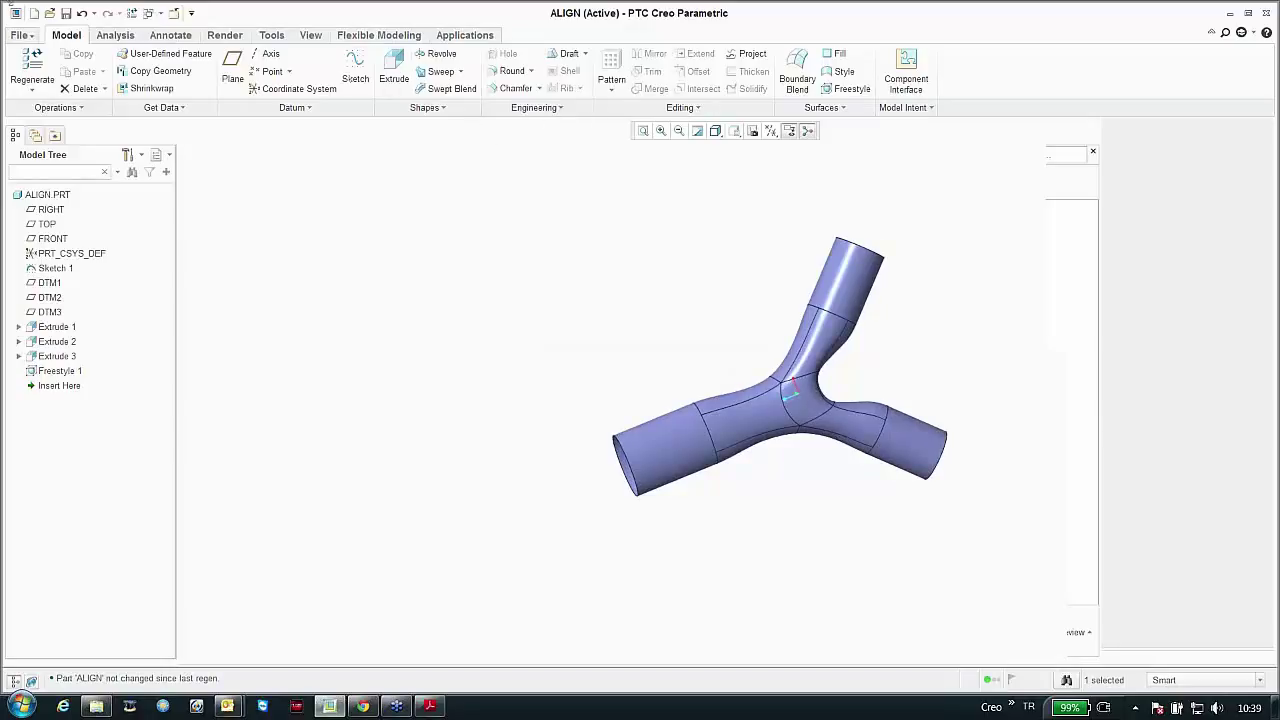
Step: Close the ALIGN part and erase all models that are not displayed from the session
left_click(172, 16)
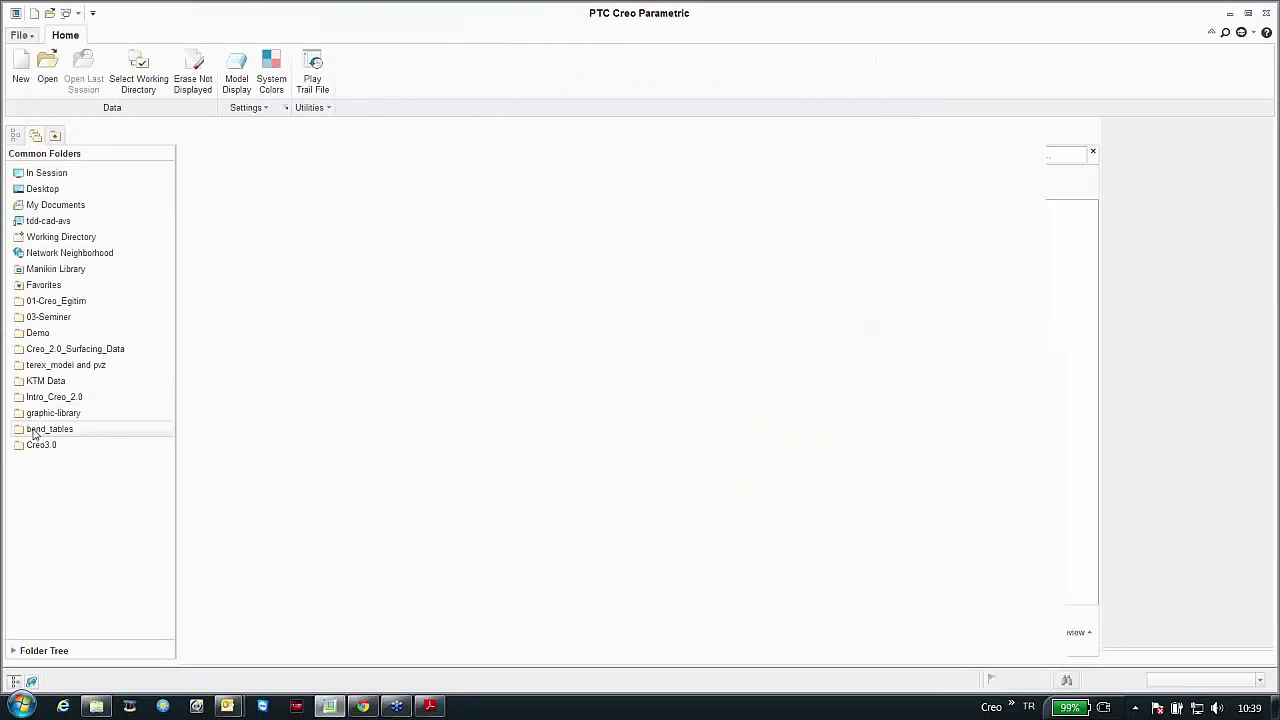
left_click(193, 80)
key("Return")
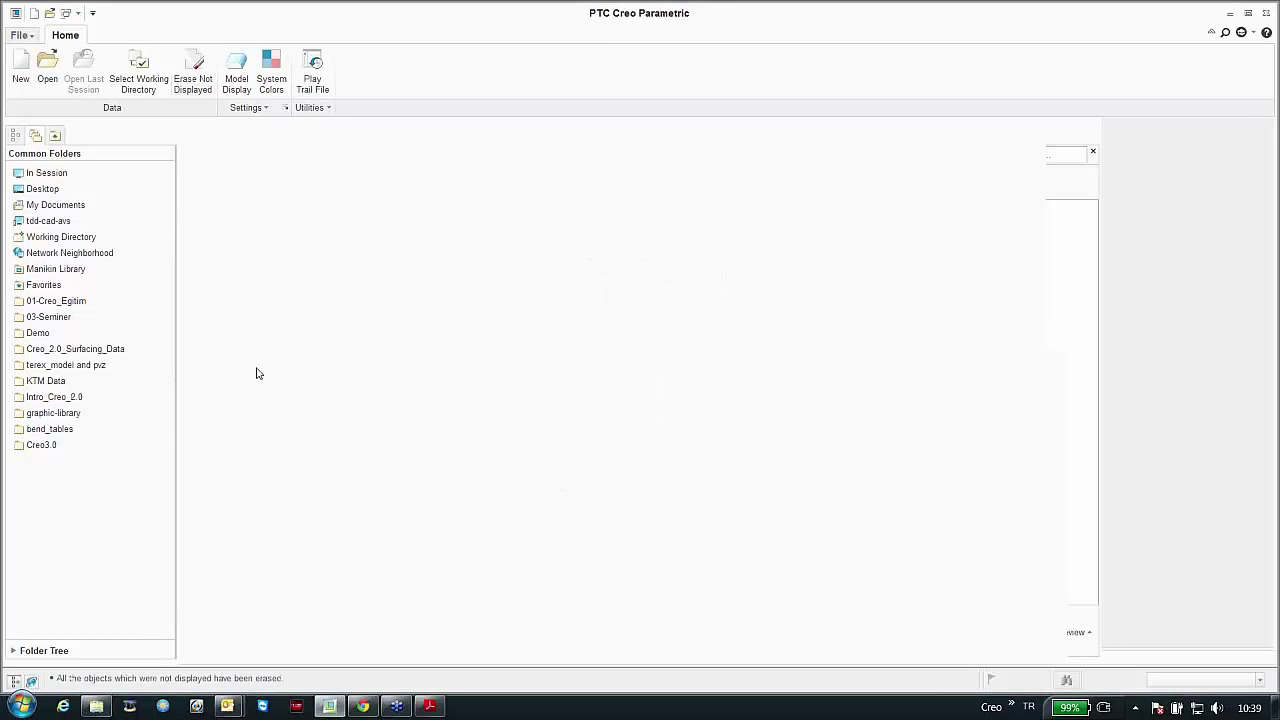
Step: Open join.prt from the Join subfolder of 07-FreeStyle in the Creo3.0 folder
left_click(44, 446)
double_click(212, 290)
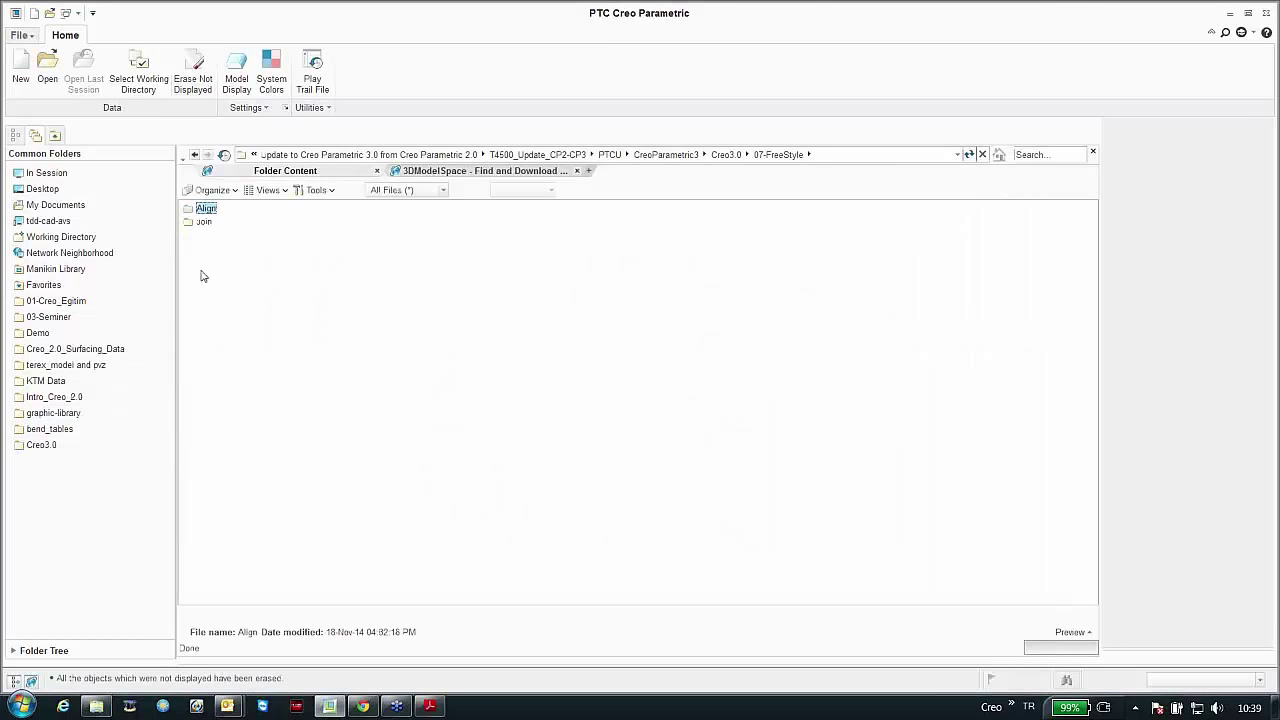
double_click(197, 224)
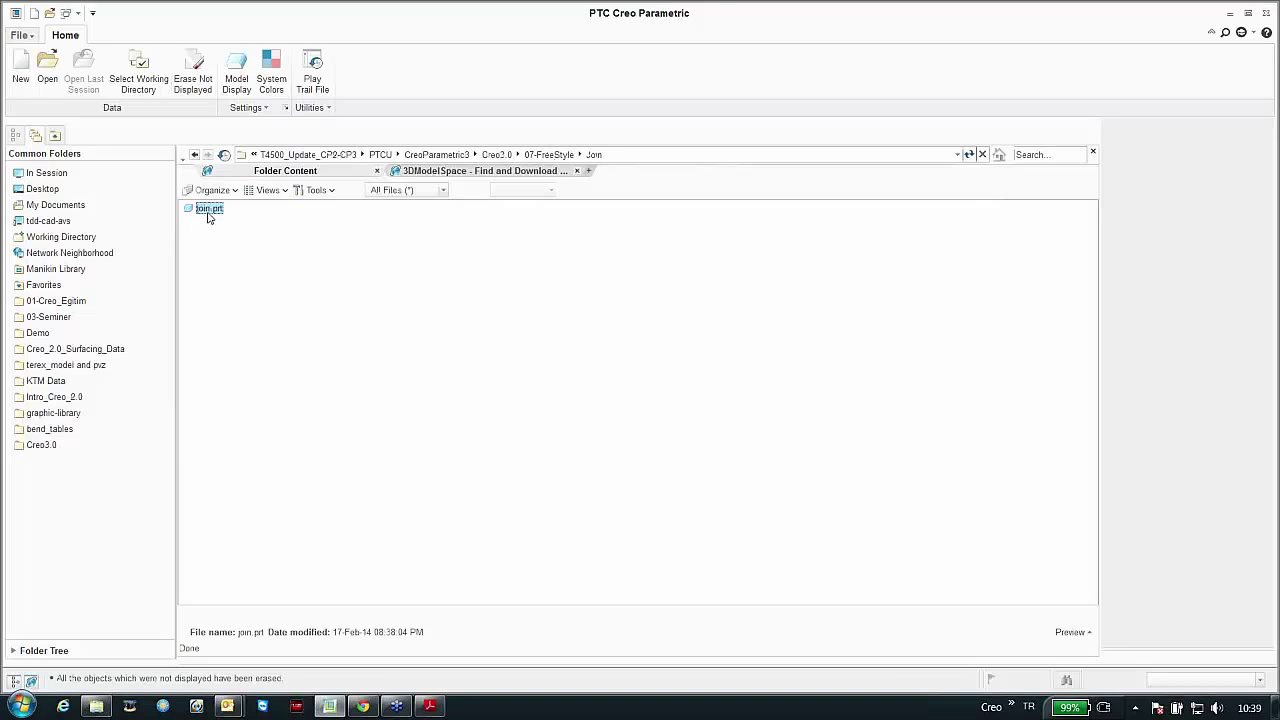
double_click(209, 208)
Step: Open the definition of the Freestyle feature in the handle part for editing
middle_click_drag(443, 257, 425, 335)
left_click(58, 268)
right_click(56, 268)
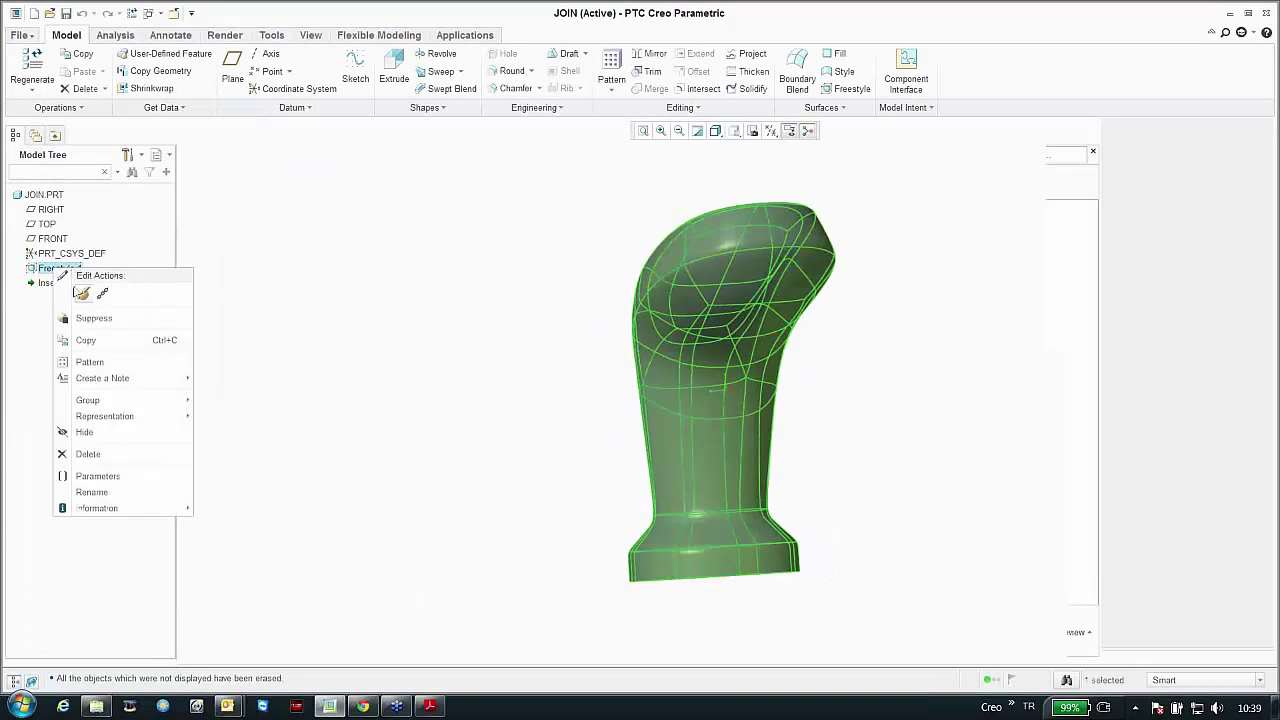
left_click(84, 294)
Step: Extrude the control mesh face on the inner side of the handle's bend
middle_click_drag(523, 349, 711, 388)
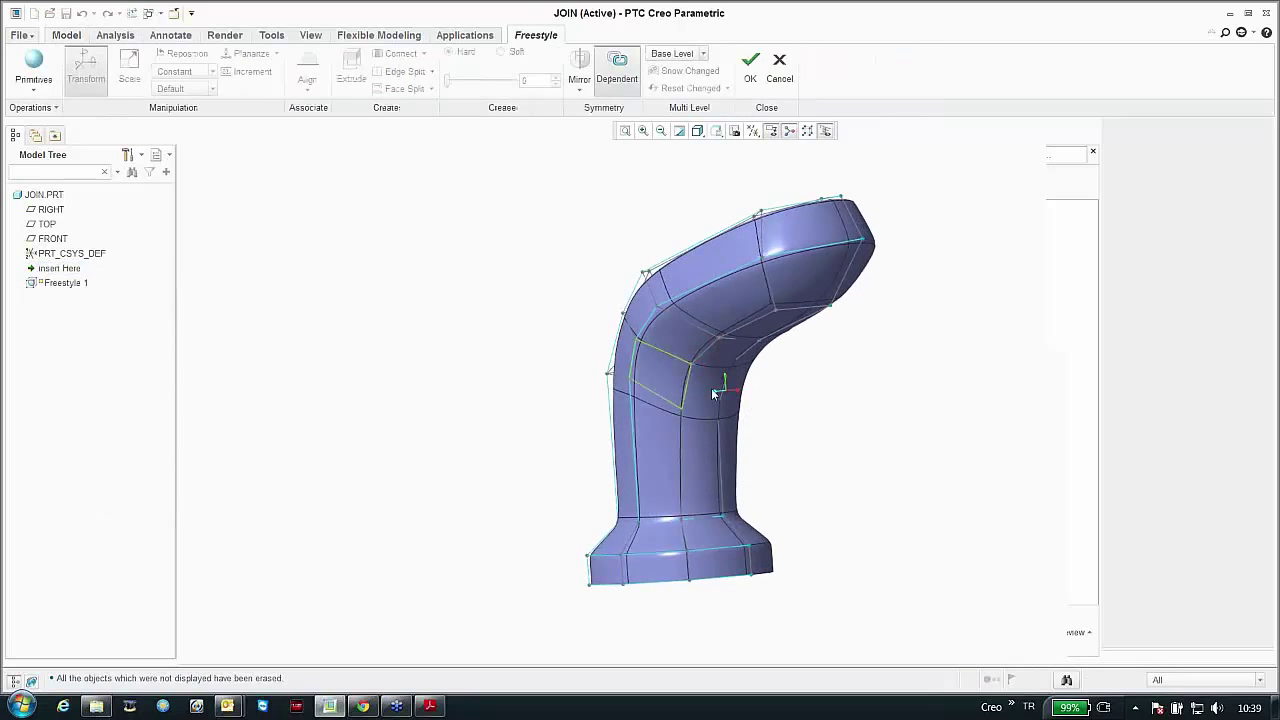
left_click(702, 398)
middle_click_drag(508, 317, 481, 268)
scroll(654, 375, "up", 5)
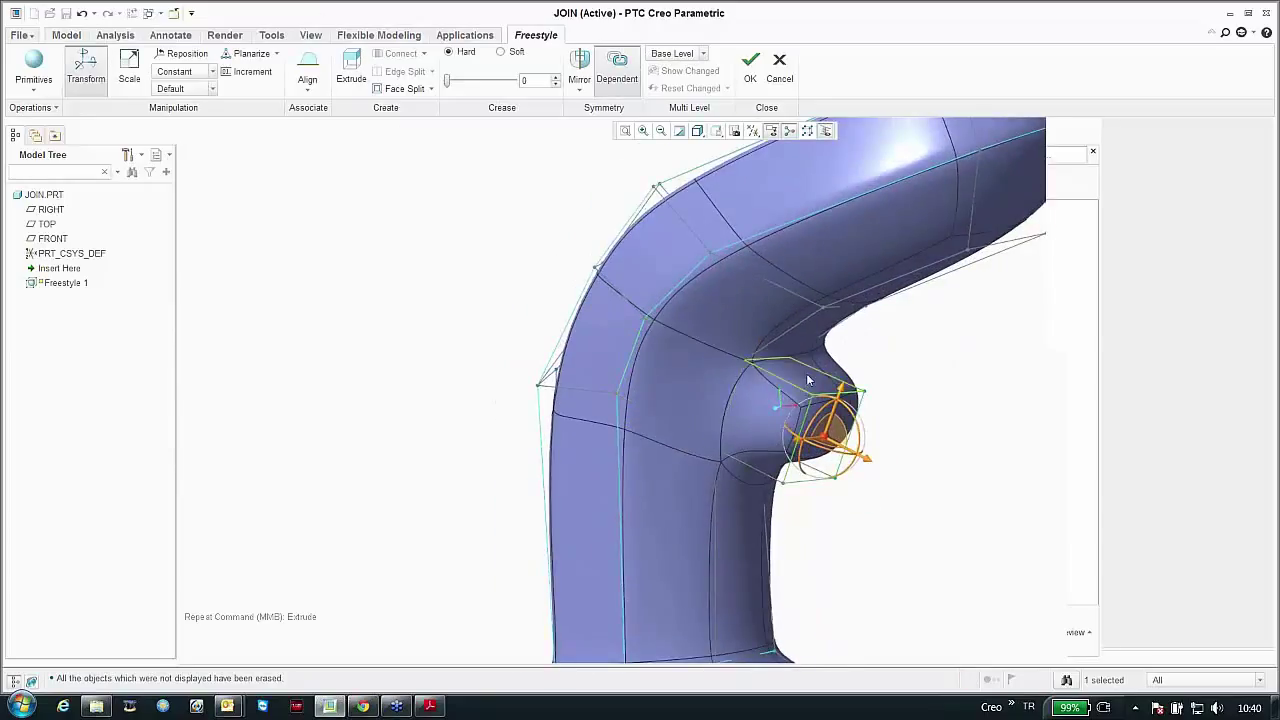
Step: Join the upper face of the extruded bump to the adjacent mesh face on the underside of the handle's head
left_click_drag(806, 373, 815, 350)
scroll(812, 340, "up", 5)
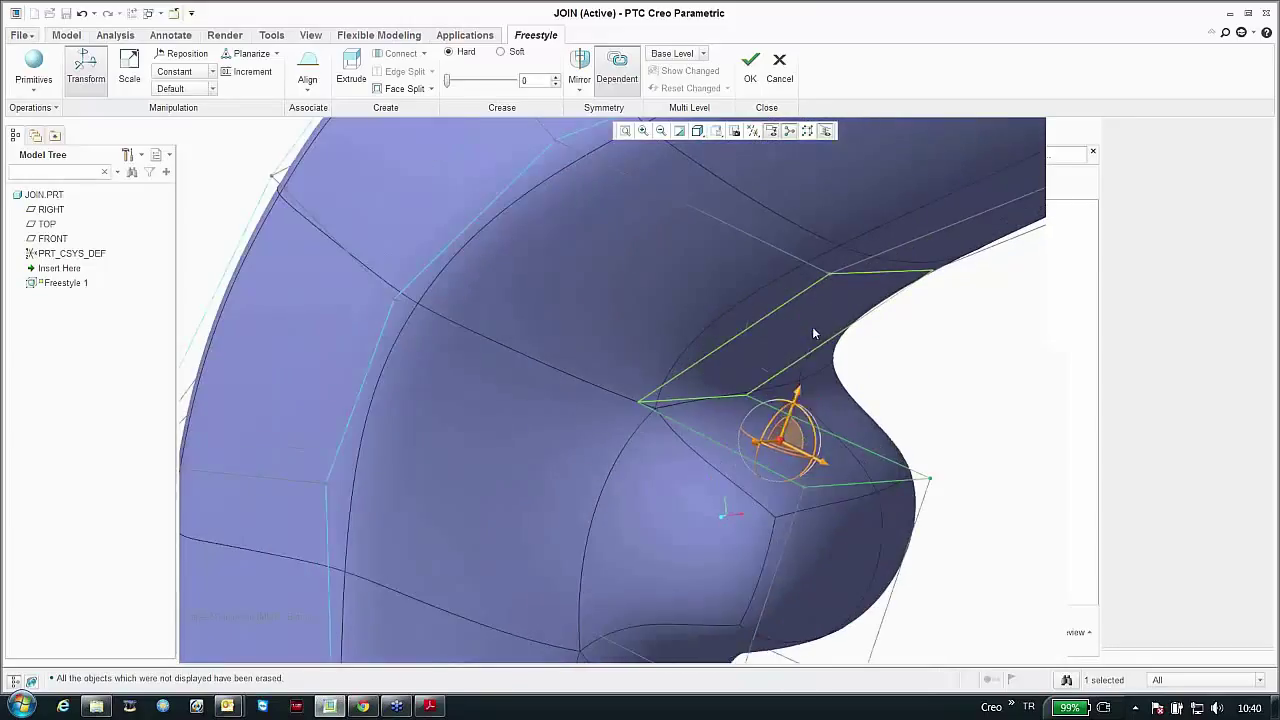
left_click(807, 336, "ctrl")
scroll(680, 356, "down", 2)
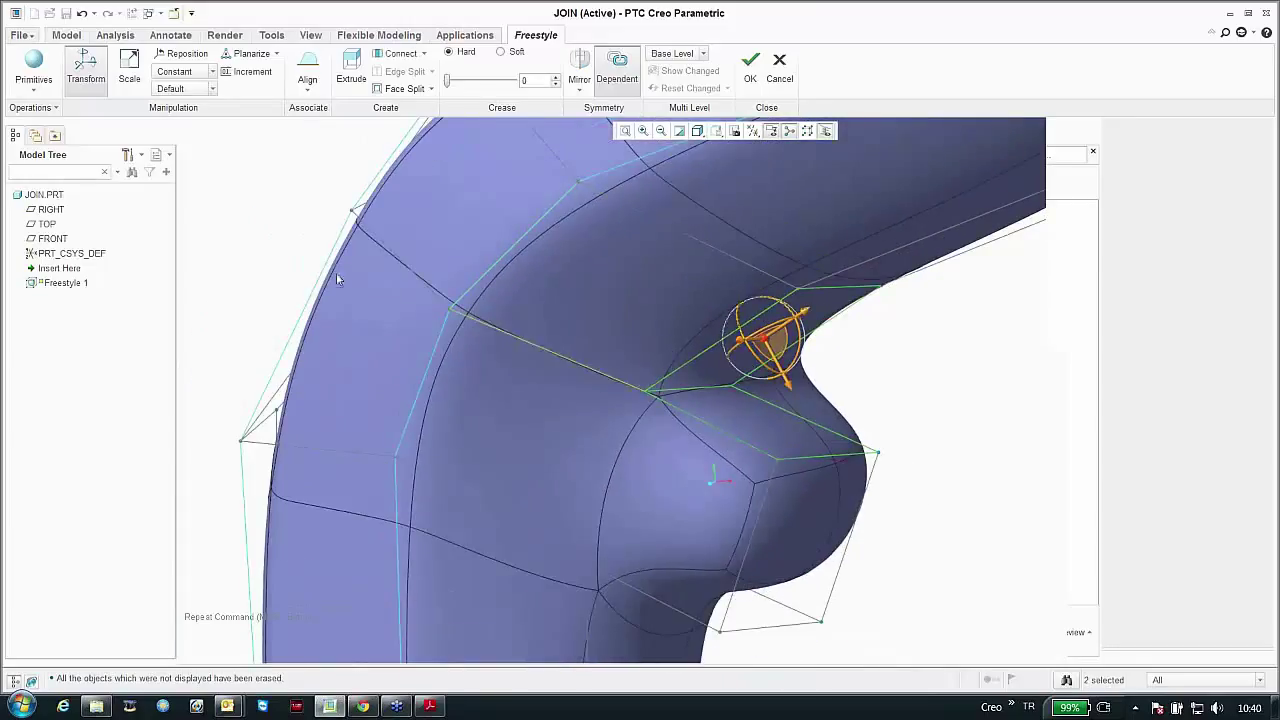
left_click(424, 53)
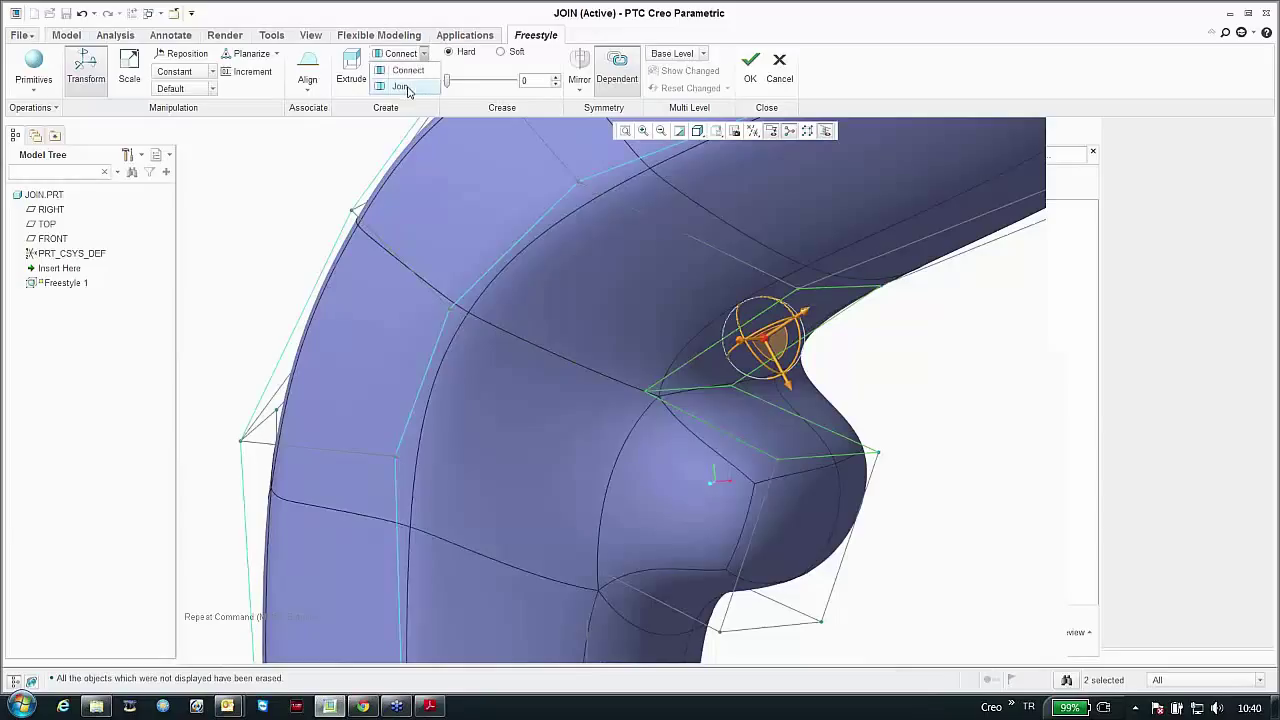
left_click(400, 87)
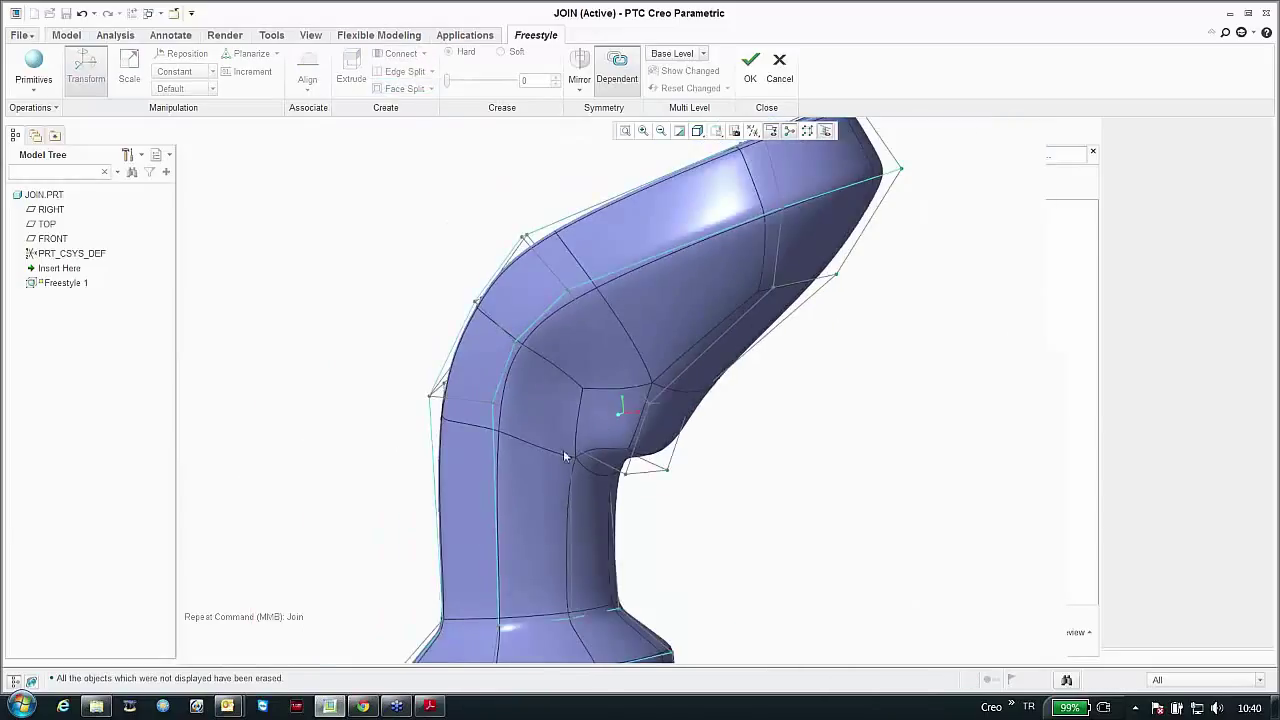
Step: Move the bump's outer face slightly inward toward the handle along its normal, and complete the Freestyle feature
left_click(646, 470)
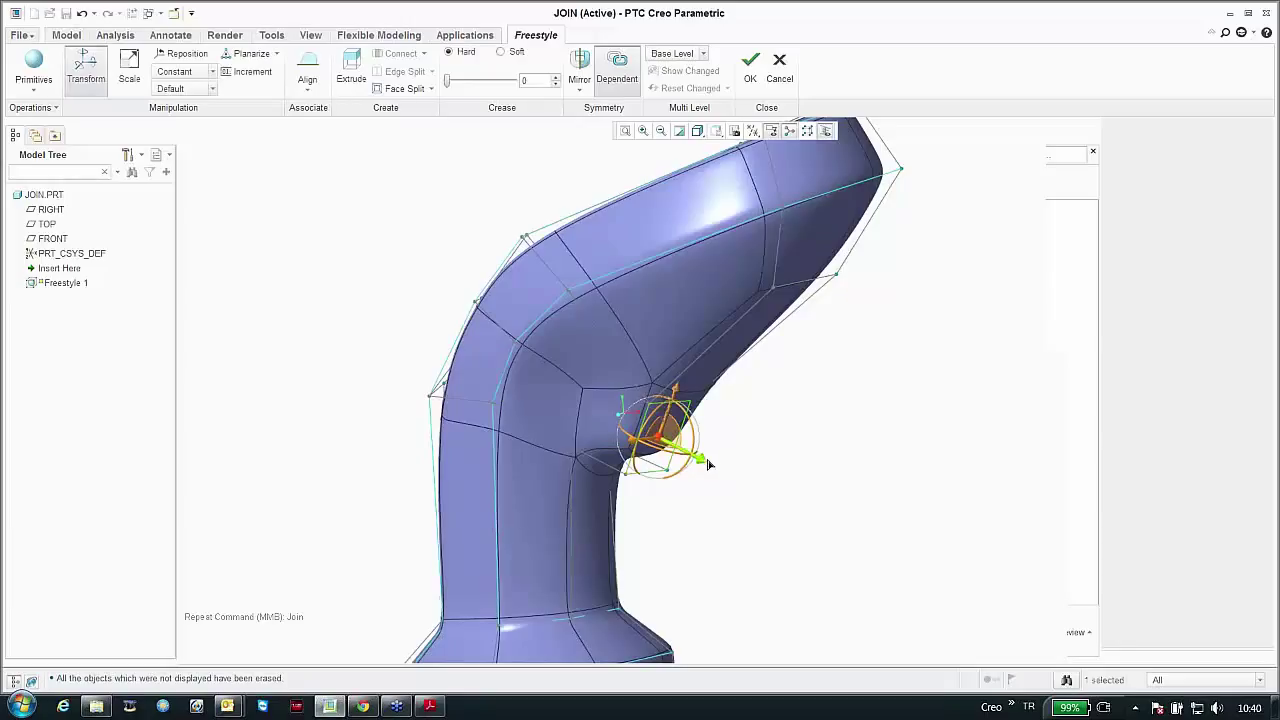
mouse_move(708, 463)
left_mouse_down()
mouse_move(766, 463)
mouse_move(680, 451)
mouse_move(687, 459)
left_mouse_up()
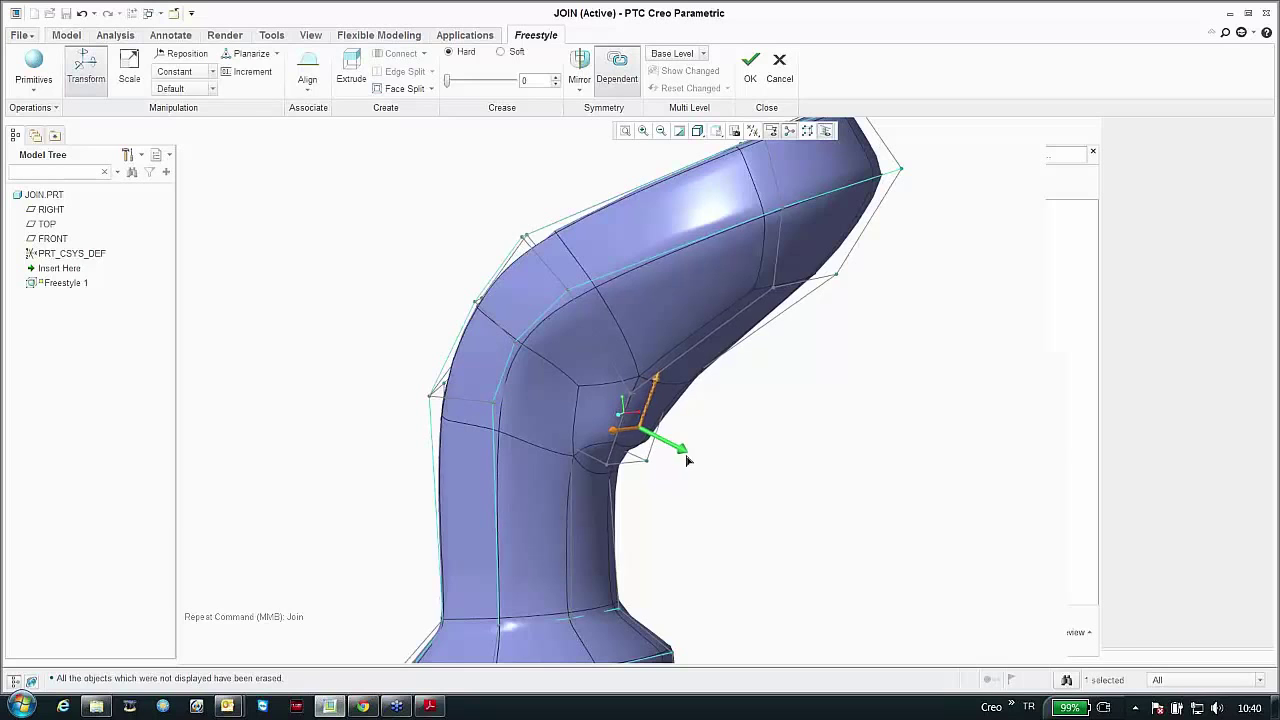
left_click(766, 449)
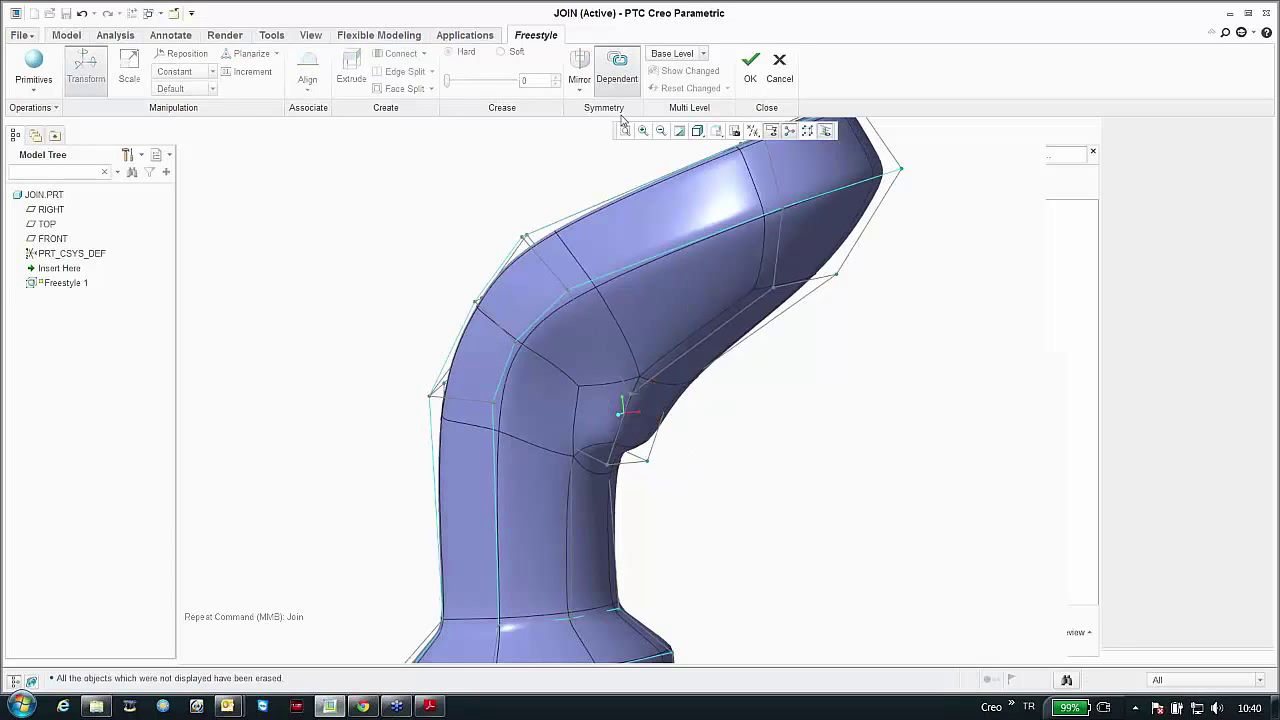
left_click(750, 70)
middle_click_drag(466, 251, 506, 292)
left_click(361, 260)
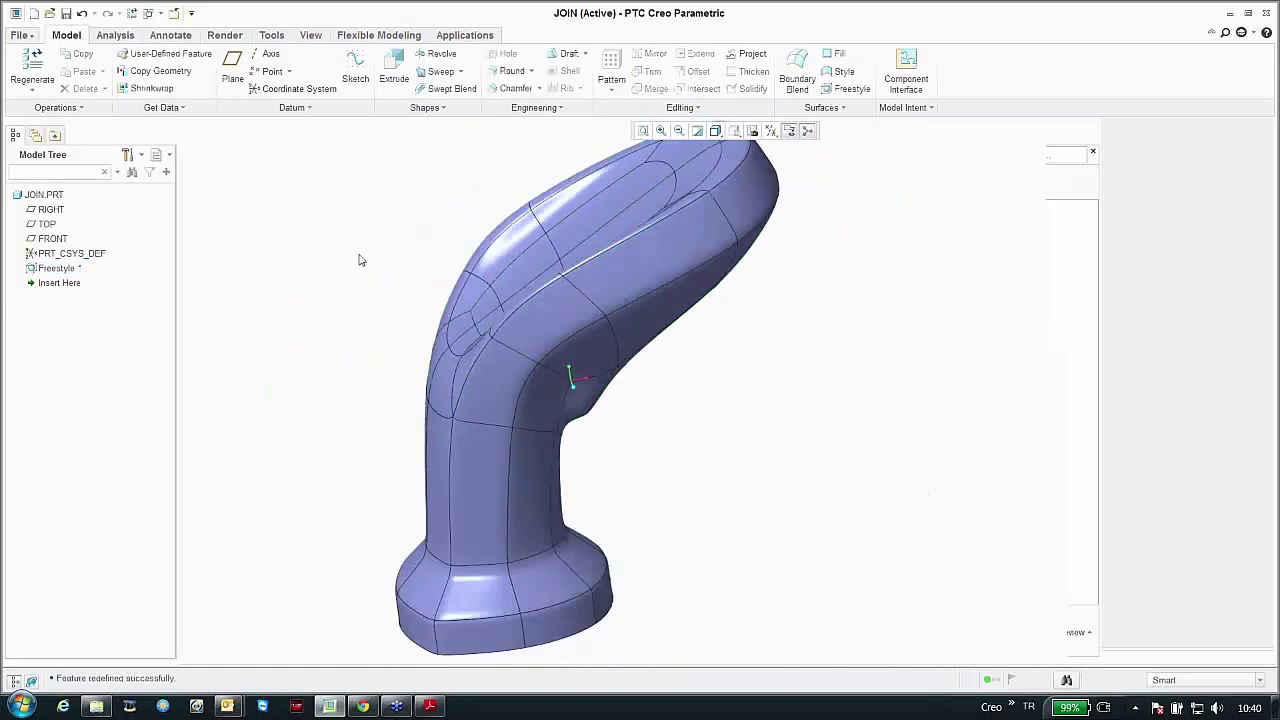
mouse_move(361, 260)
middle_mouse_down()
mouse_move(320, 231)
mouse_move(289, 250)
mouse_move(328, 240)
mouse_move(351, 272)
middle_mouse_up()
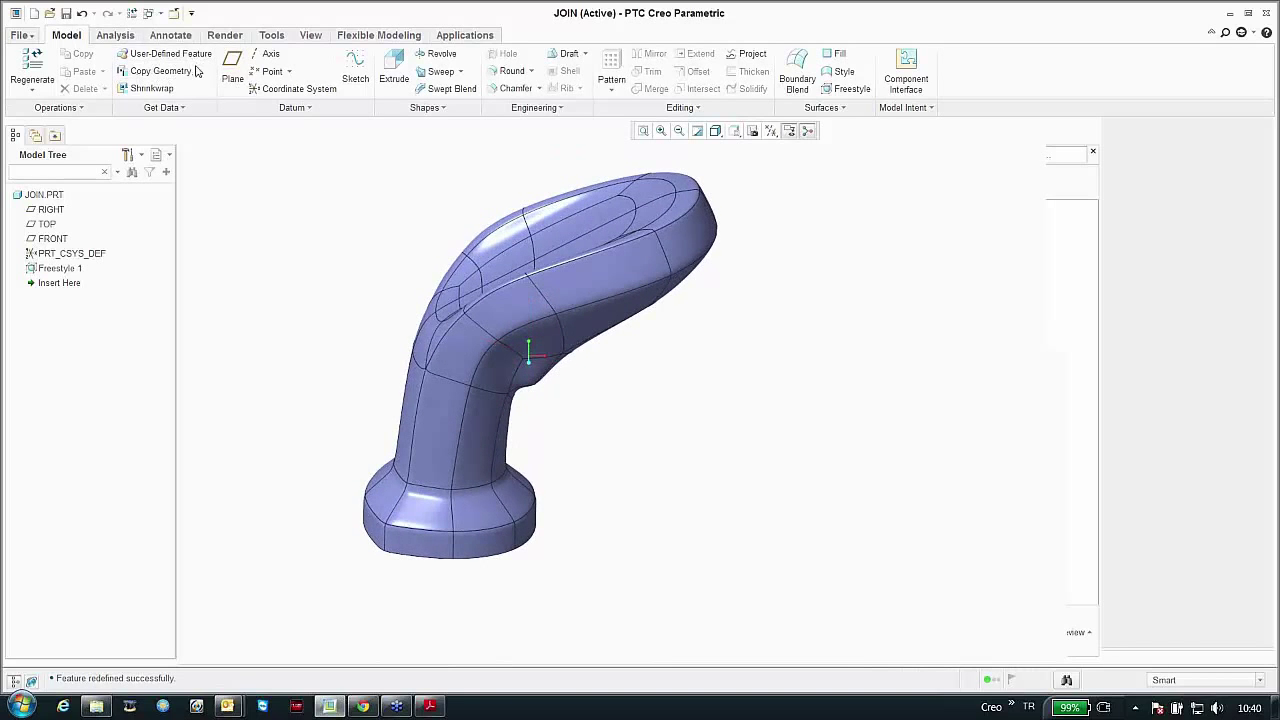
Step: Close the JOIN part and erase the models not displayed from the session
left_click(173, 14)
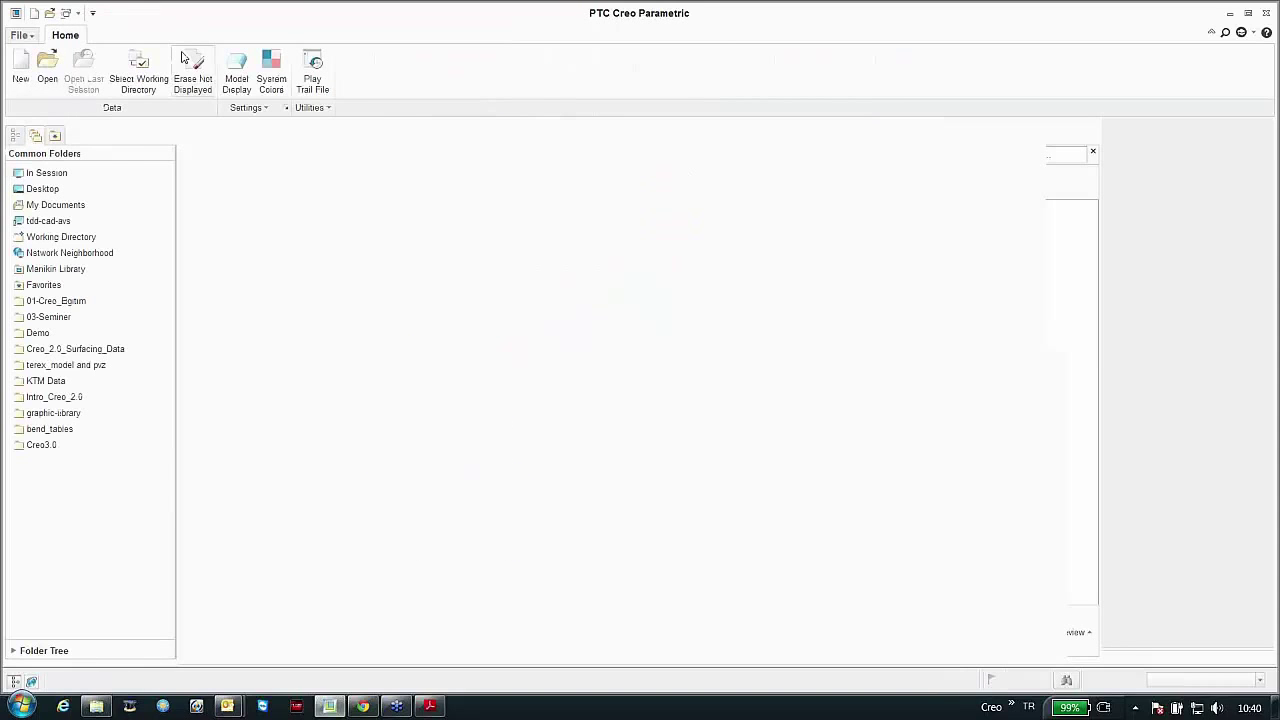
left_click(193, 78)
left_click(650, 475)
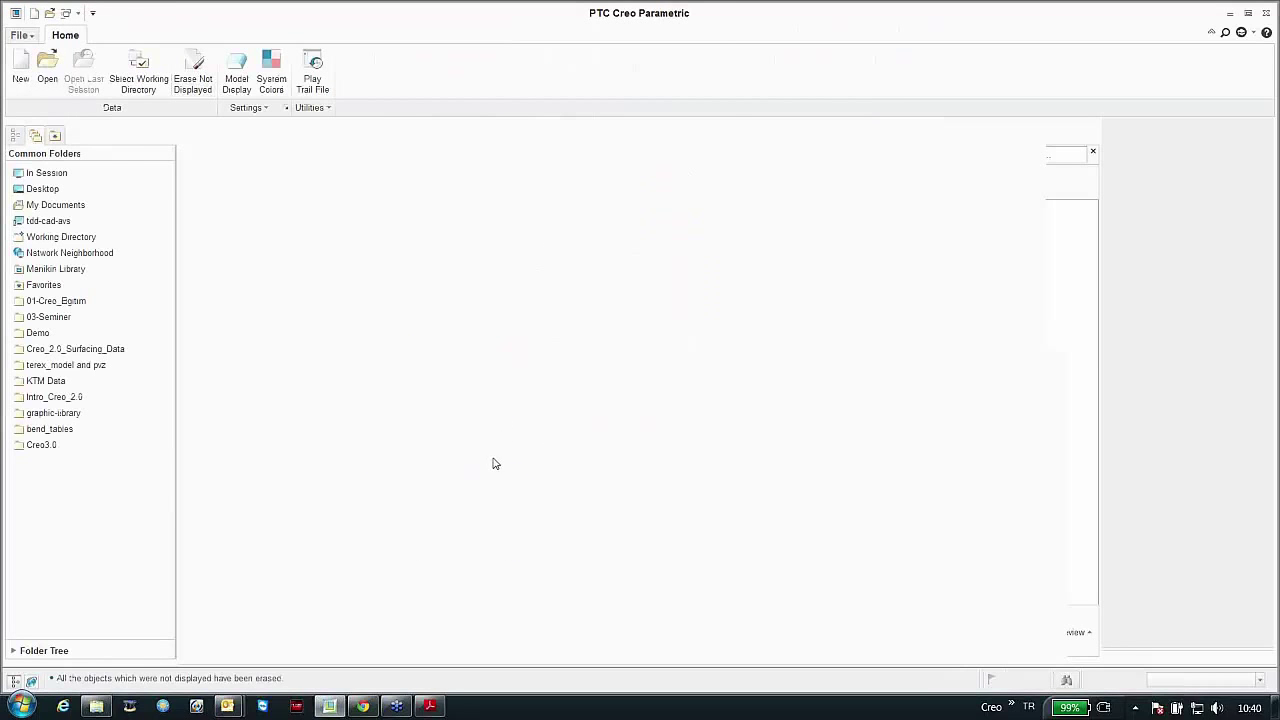
Step: Open the flatten quilt part from the Flatten_Quilt subfolder of 08-Feature_Operations in the Creo3.0 folder
left_click(44, 446)
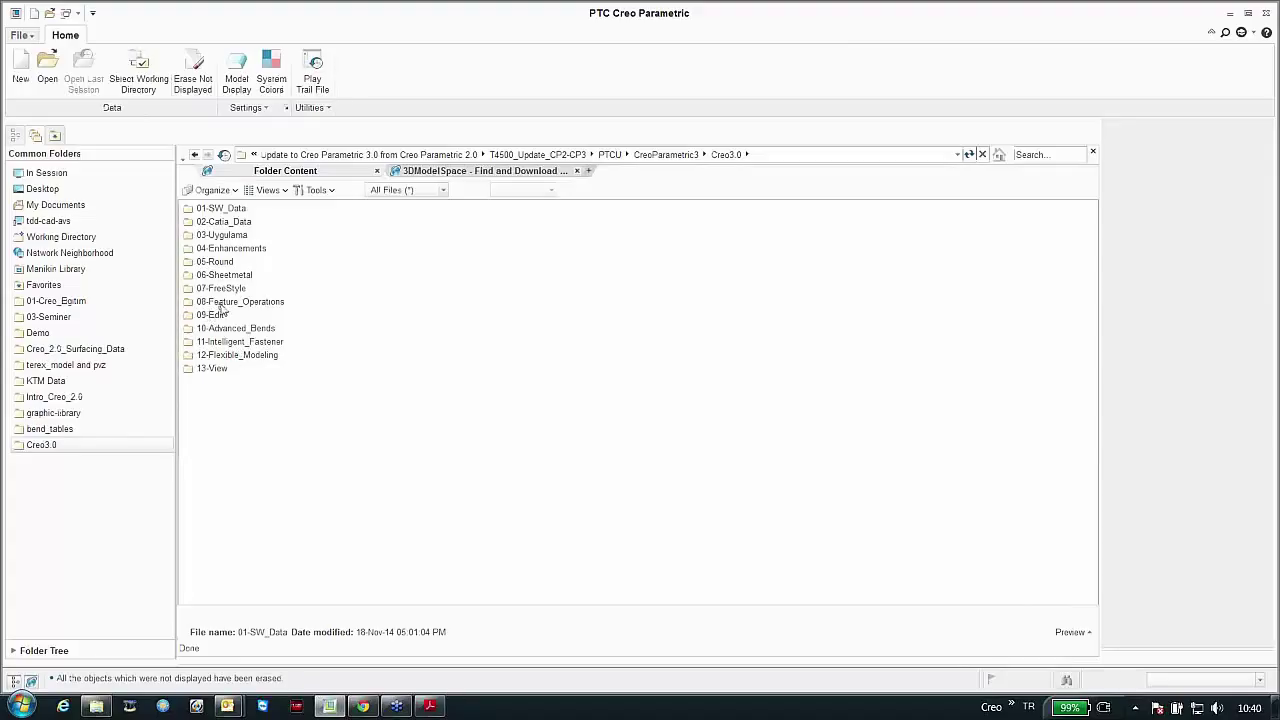
left_click(225, 302)
double_click(223, 304)
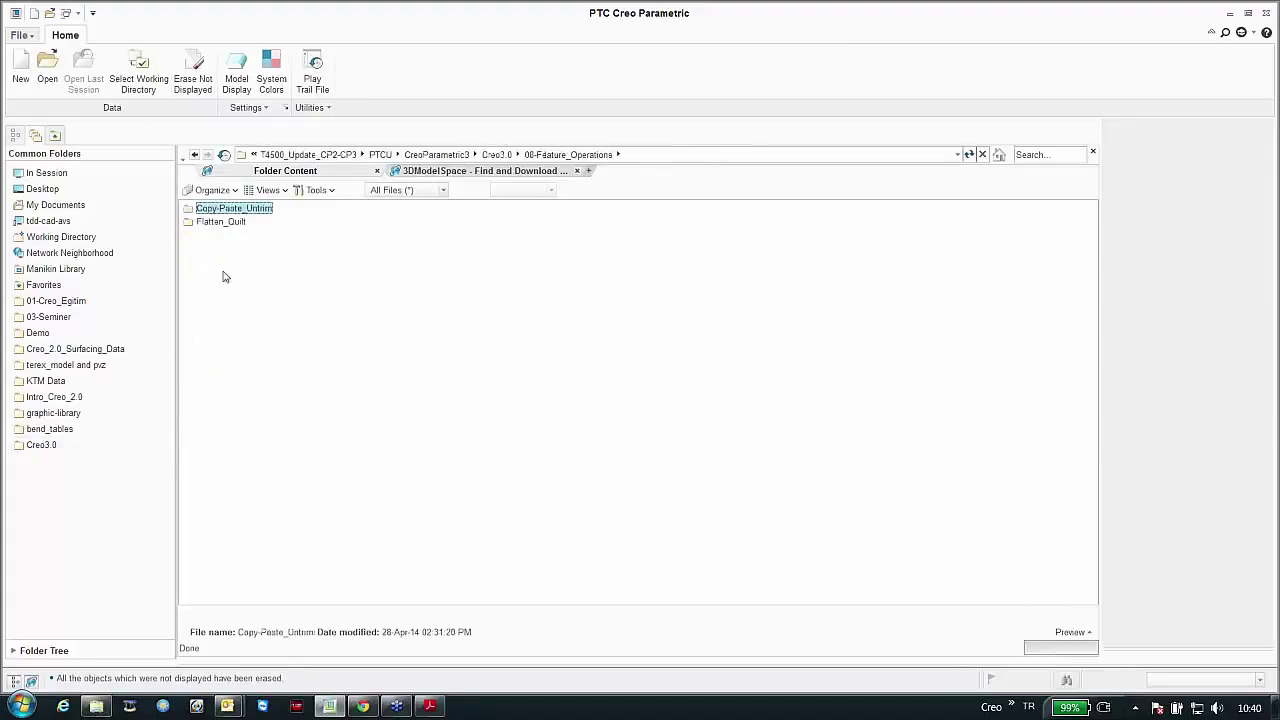
left_click(223, 222)
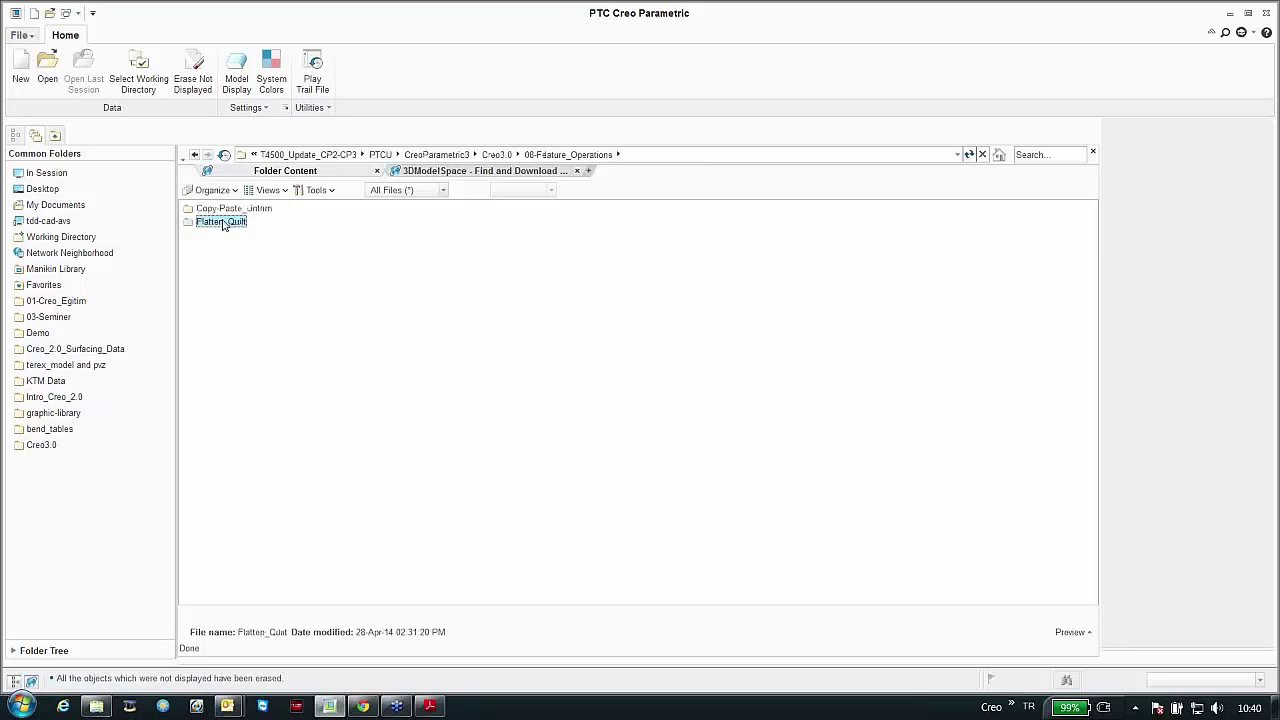
double_click(223, 222)
double_click(219, 209)
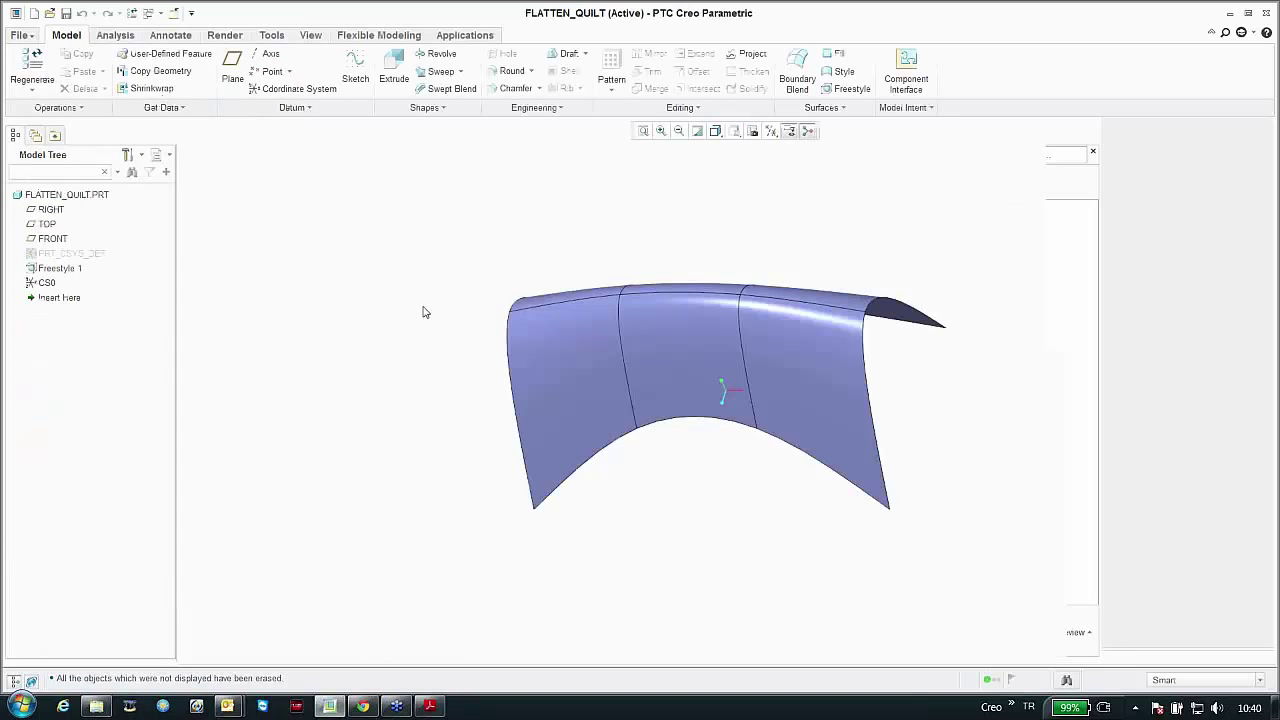
Step: Display coordinate systems and create a Flatten Quilt feature from the curved Freestyle quilt, using CS0 as the origin
left_click(769, 132)
left_click(790, 197)
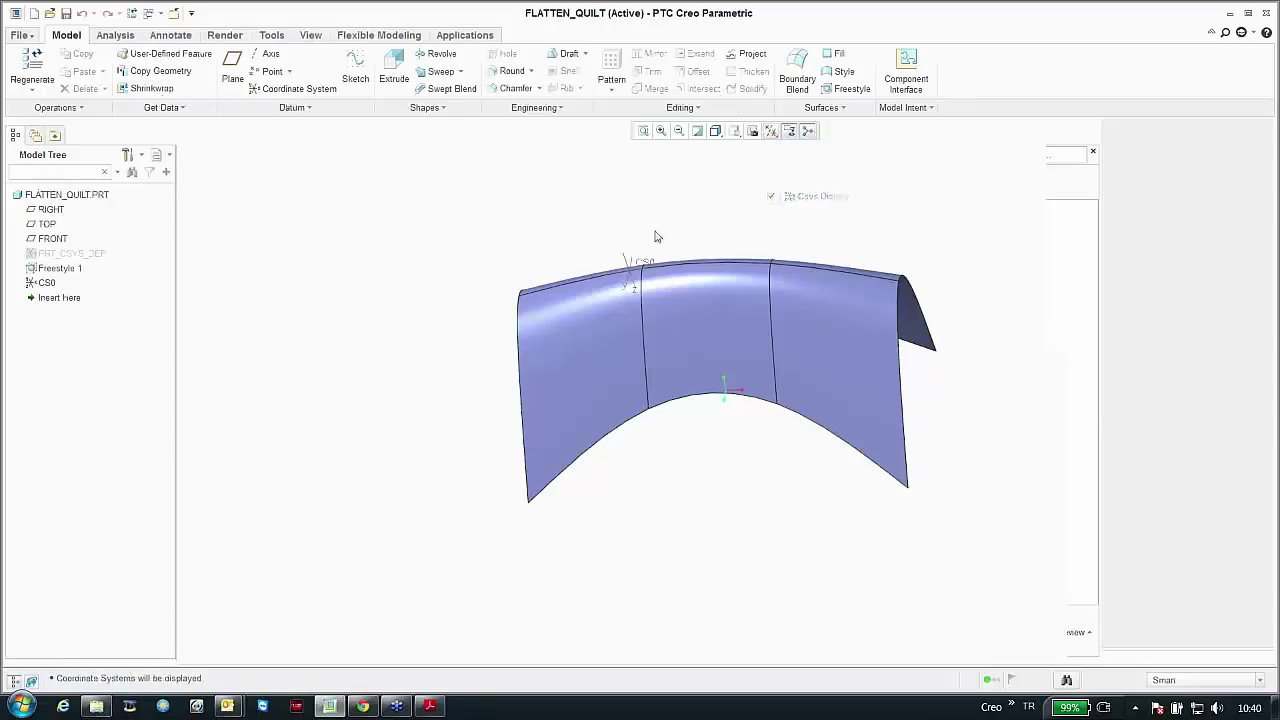
left_click(700, 292)
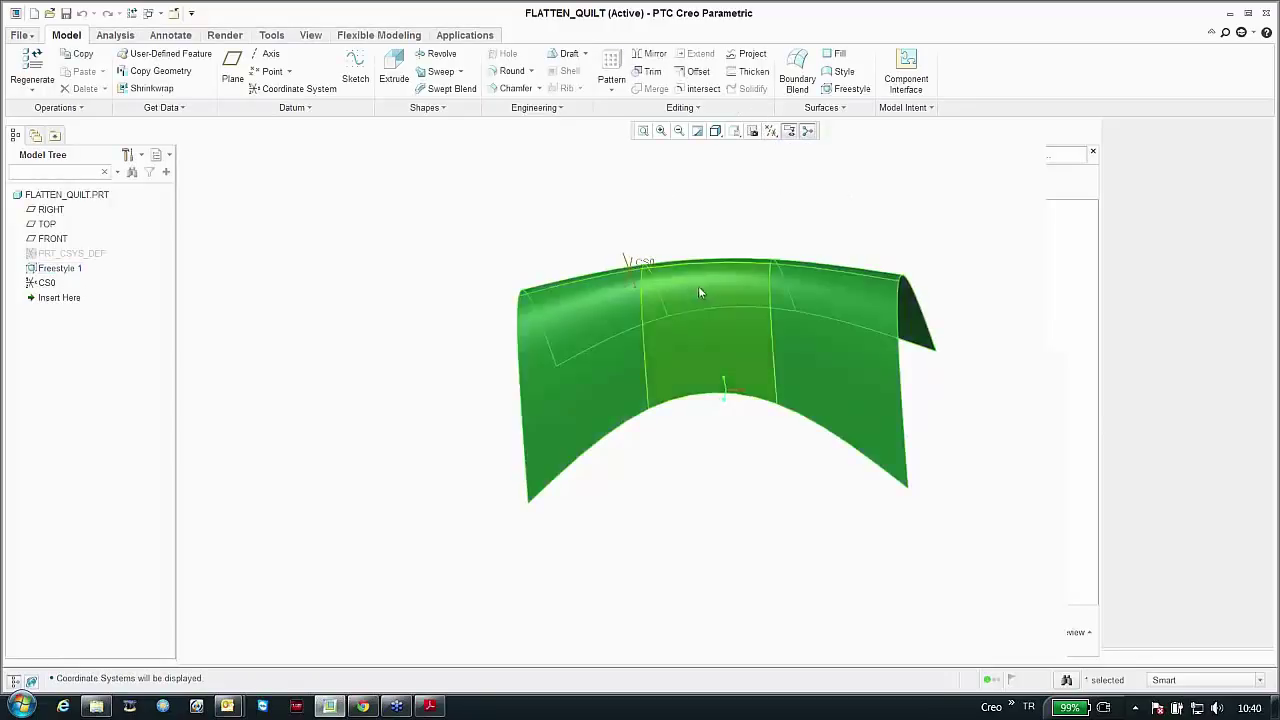
left_click(828, 108)
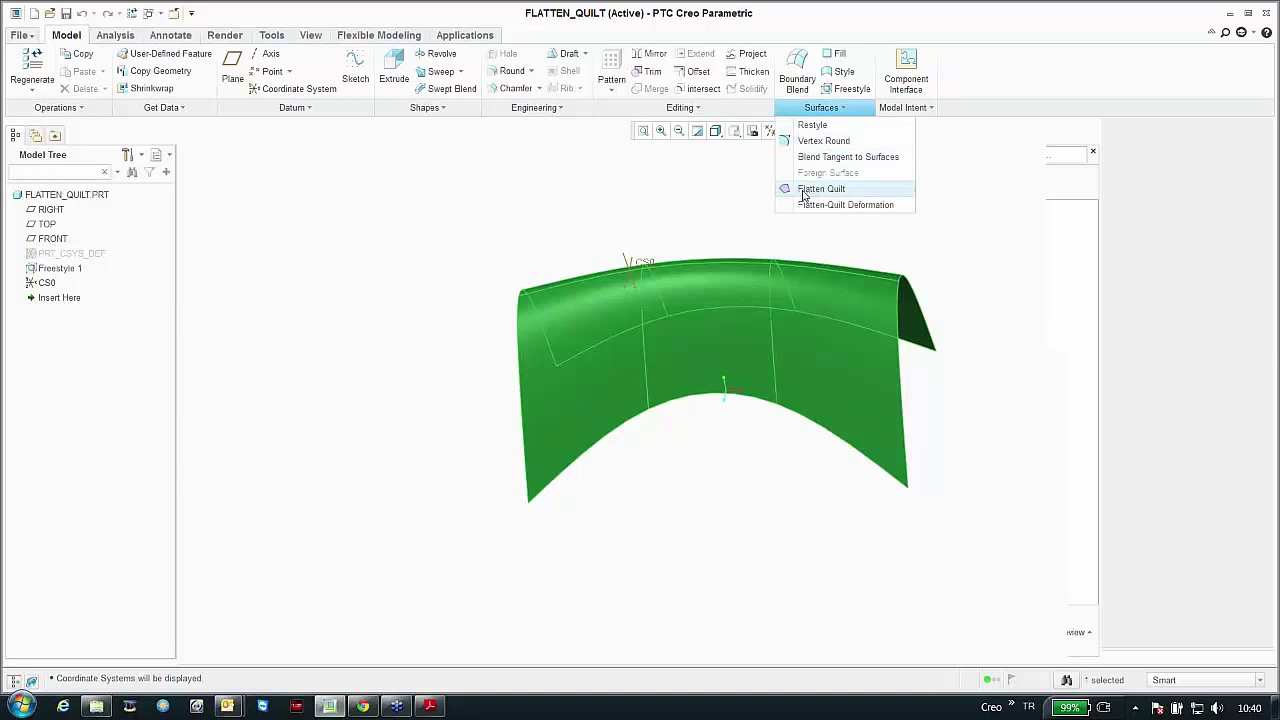
left_click(812, 191)
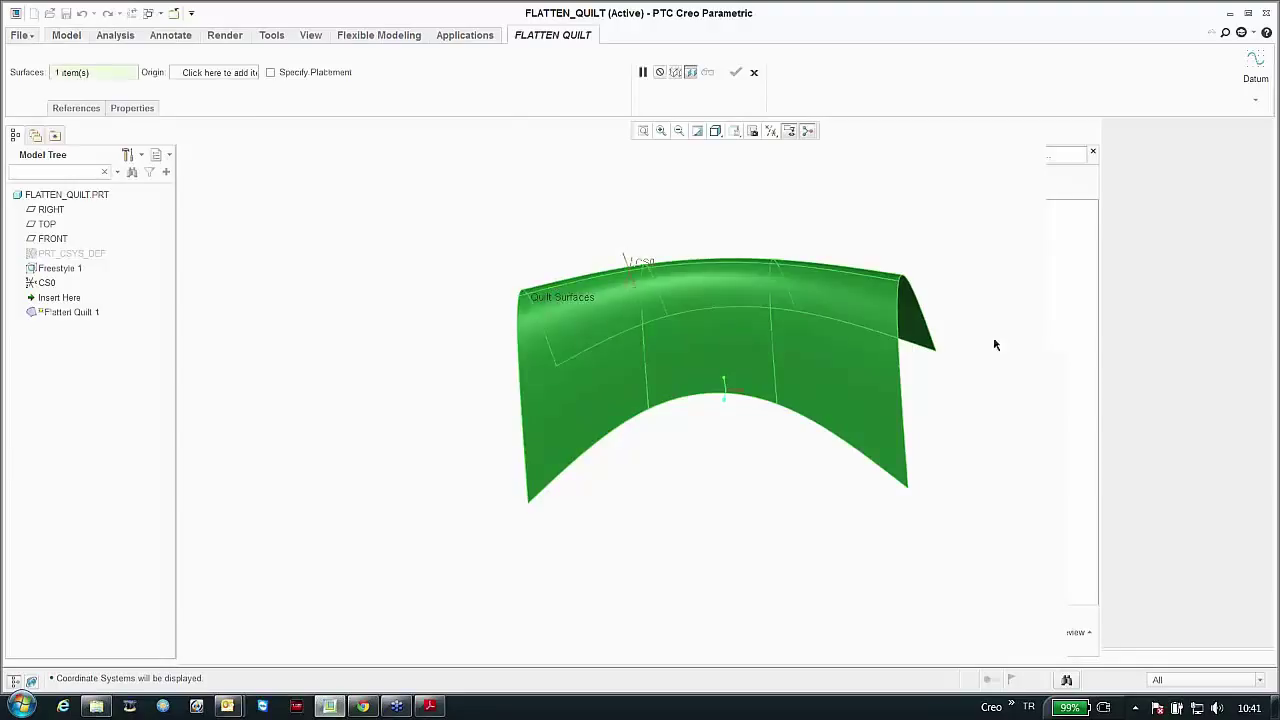
left_click(222, 73)
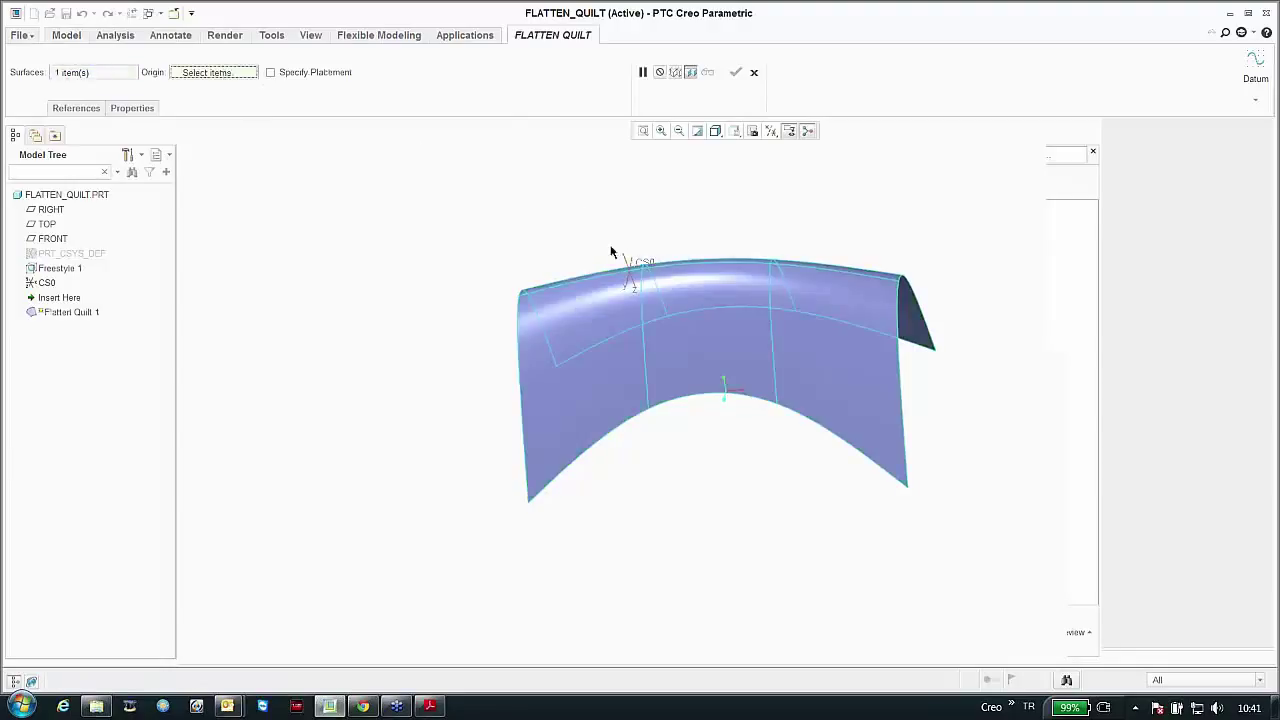
left_click(645, 262)
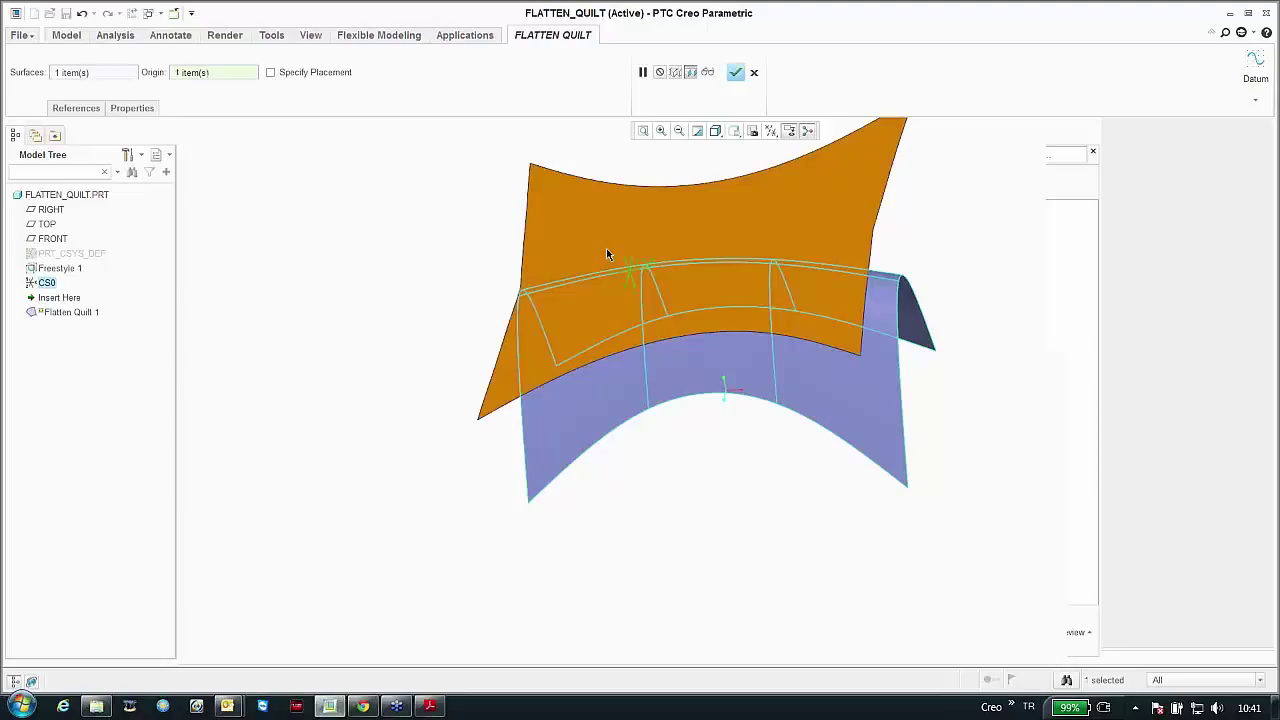
left_click(736, 72)
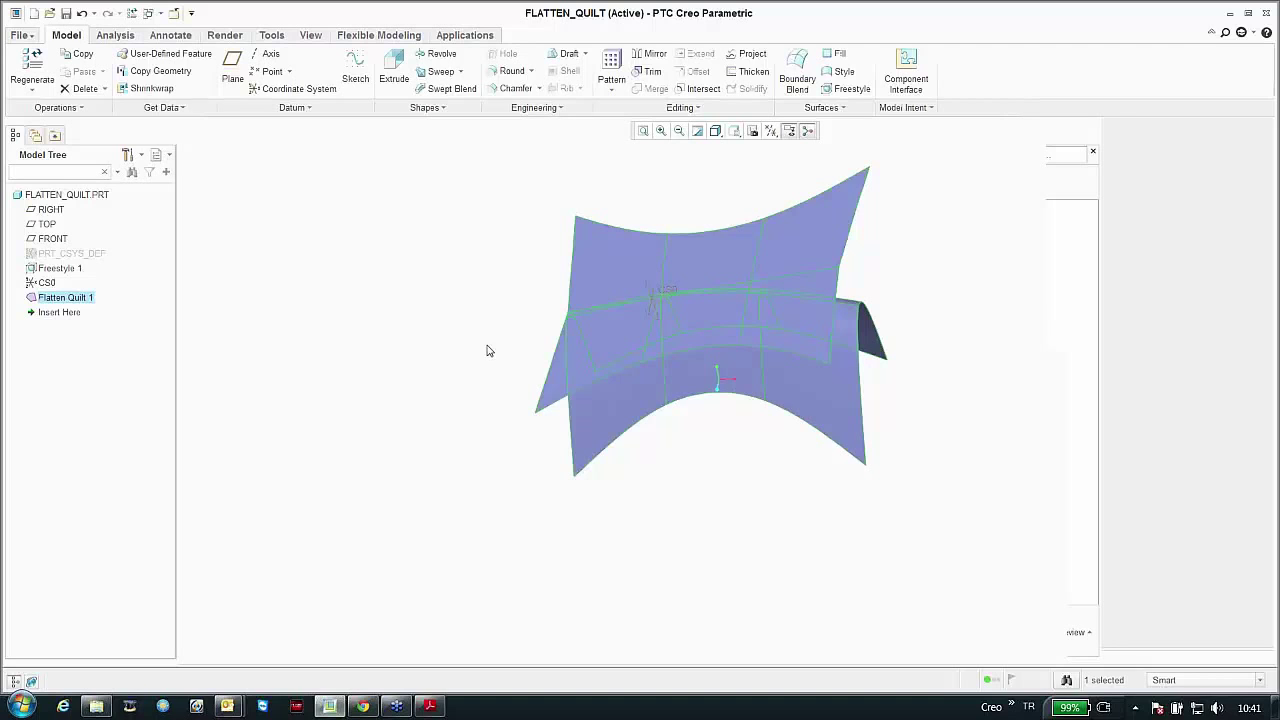
middle_click_drag(537, 320, 364, 244)
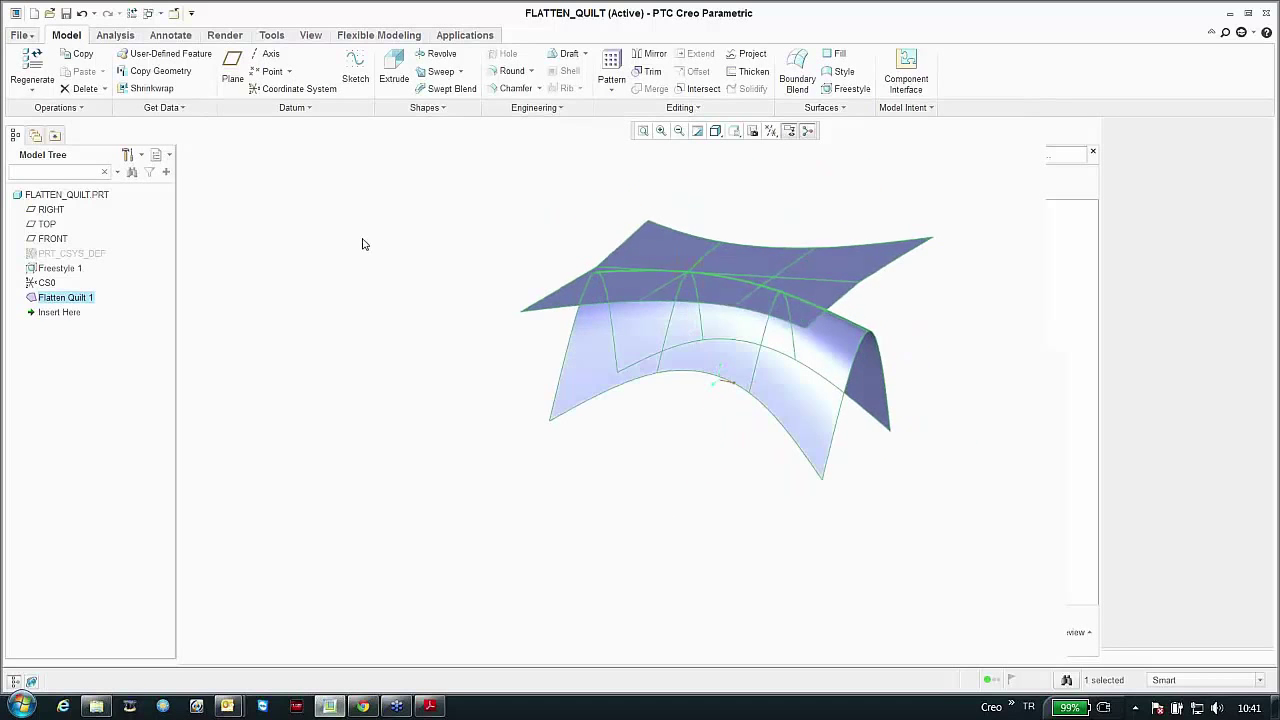
Step: Close the FLATTEN_QUILT part and open untrim.prt from the Copy-Paste_Untrim subfolder of 08-Feature_Operations
left_click(175, 15)
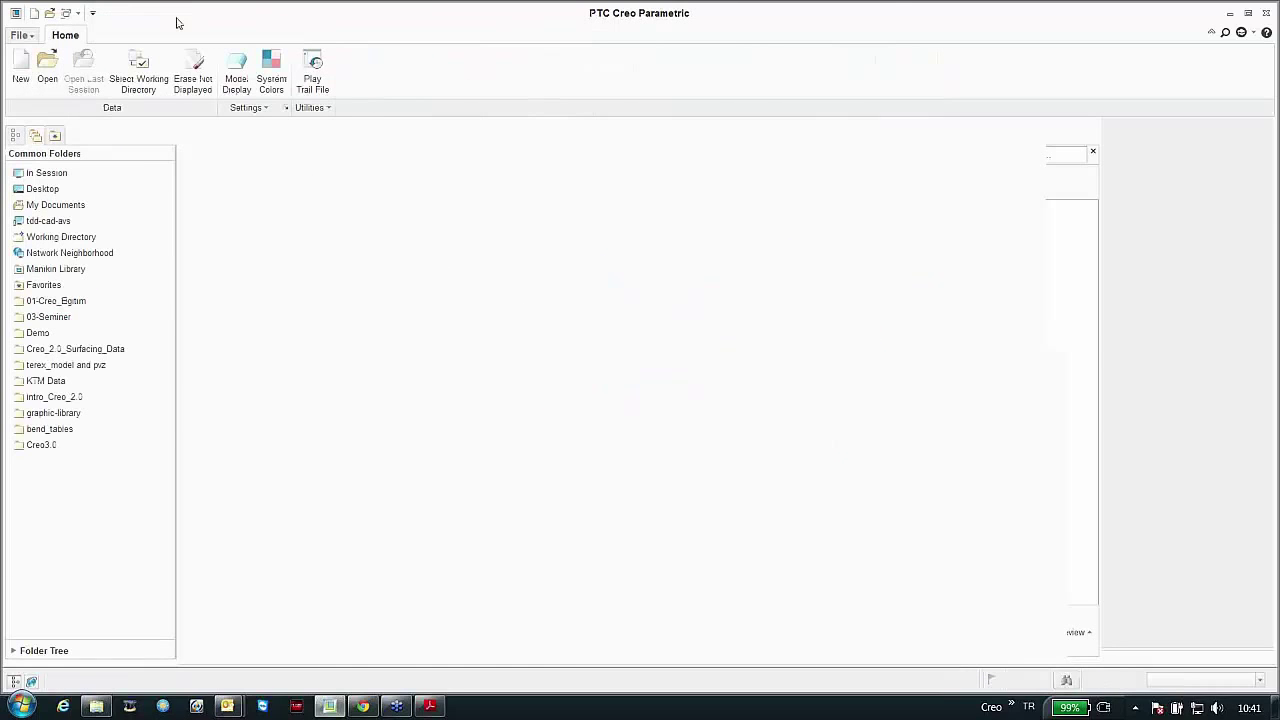
left_click(52, 446)
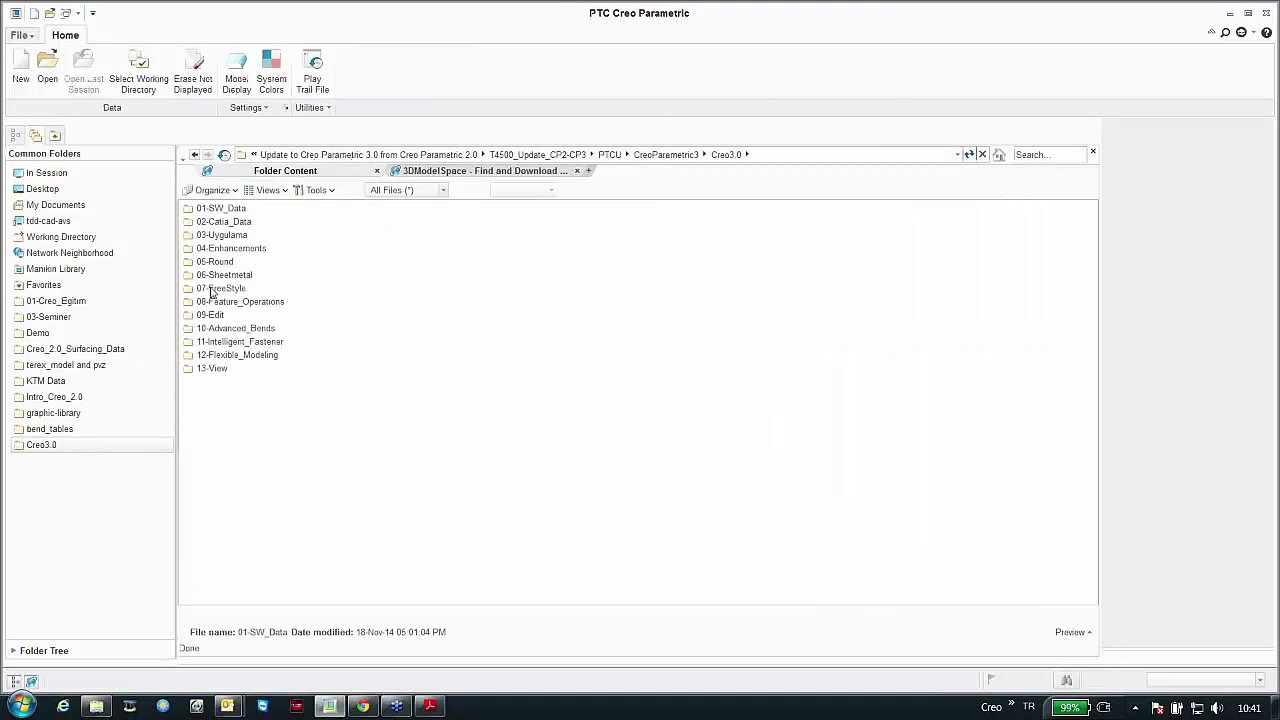
double_click(238, 301)
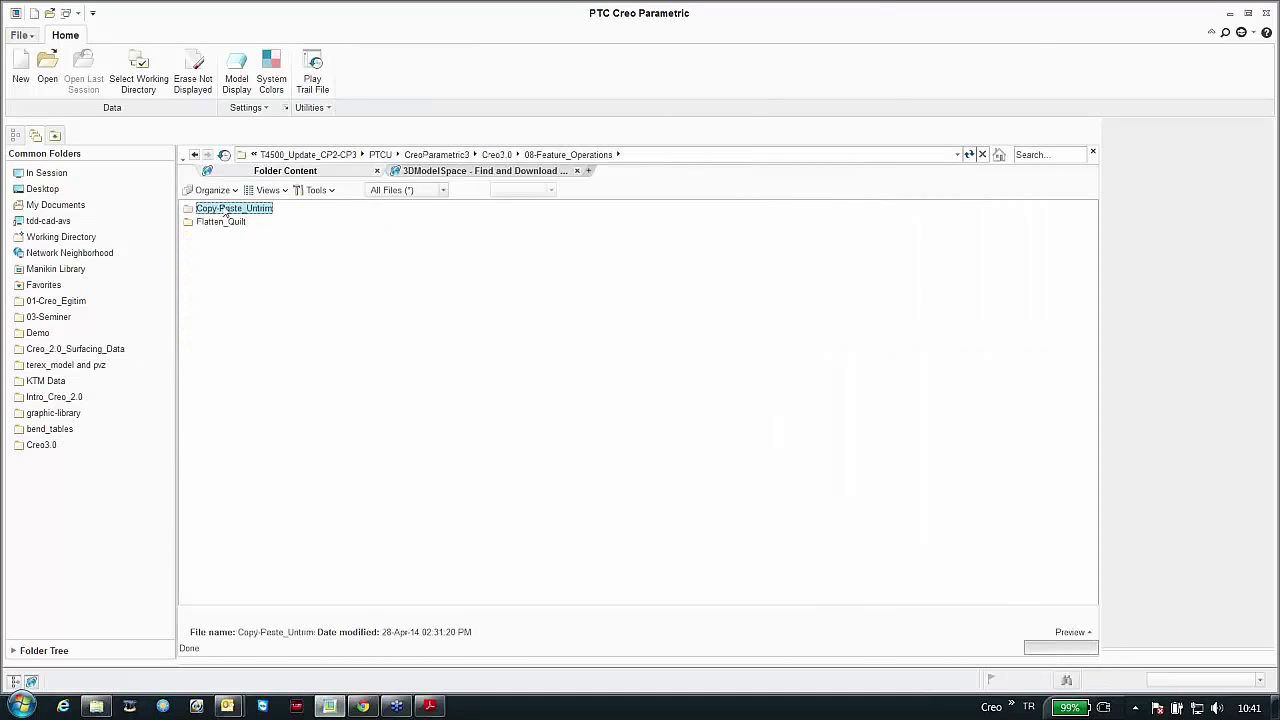
double_click(226, 210)
double_click(229, 208)
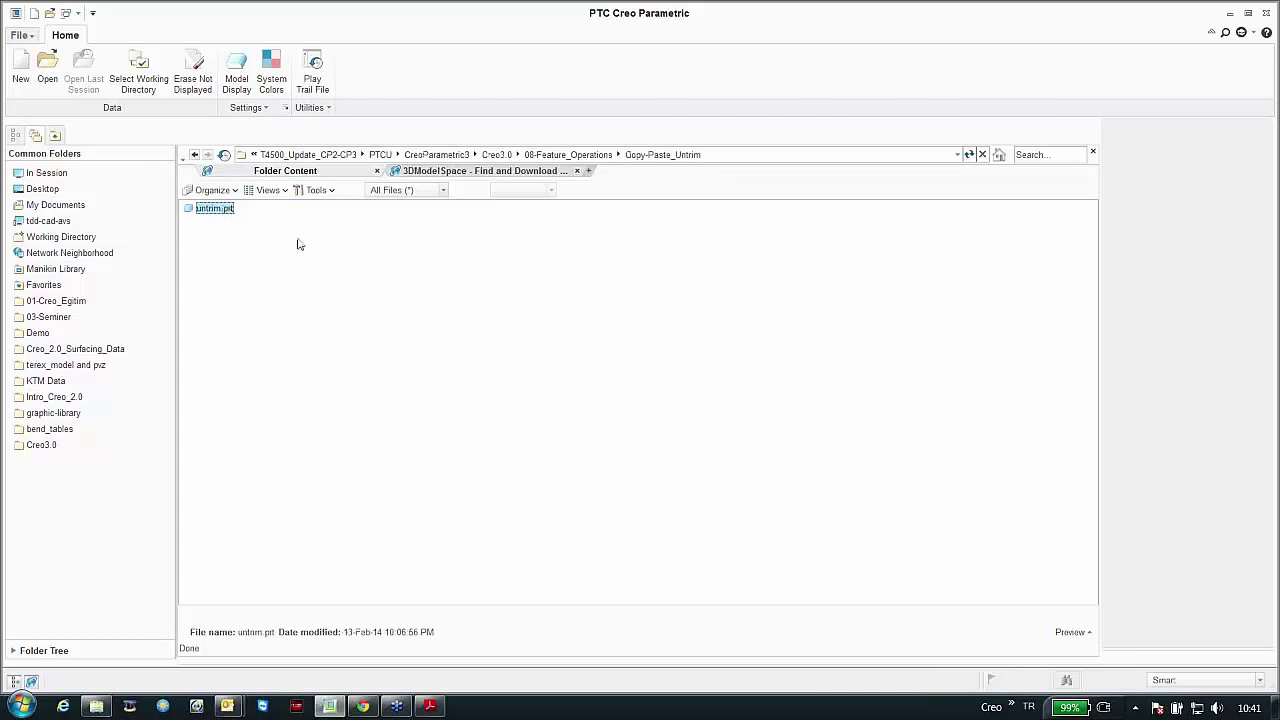
mouse_move(516, 385)
middle_mouse_down()
mouse_move(537, 371)
mouse_move(520, 400)
middle_mouse_up()
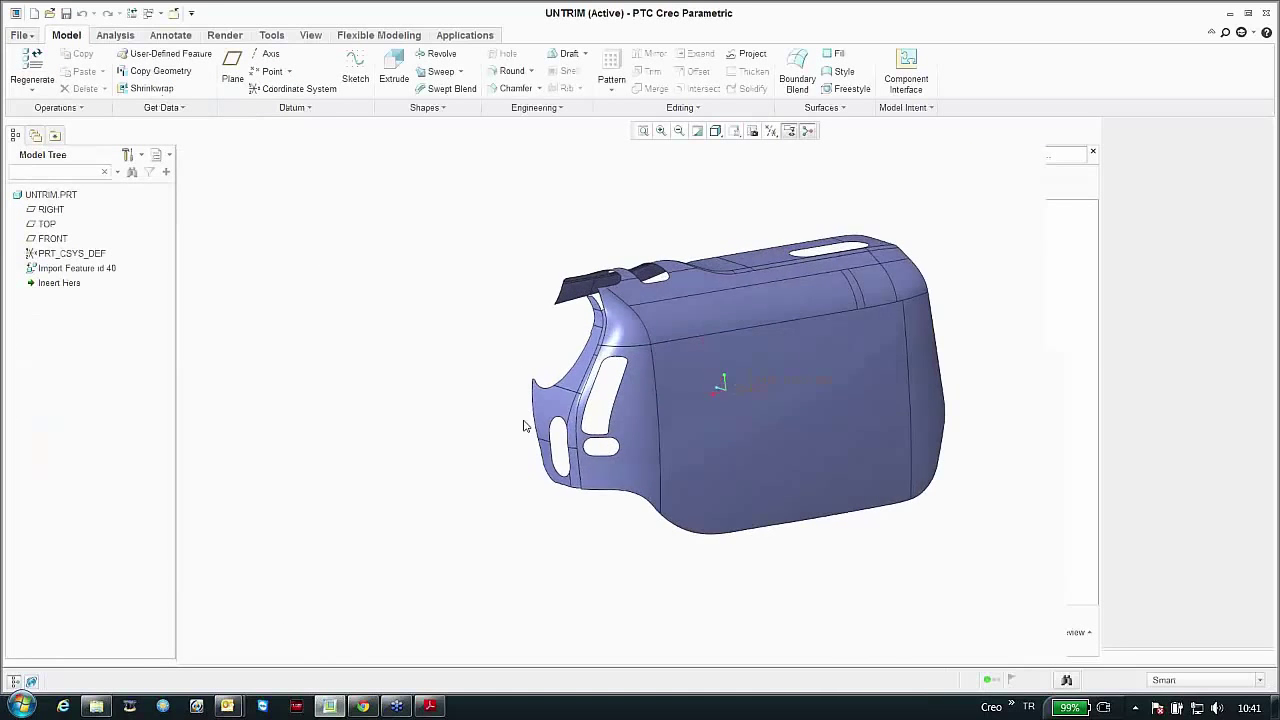
Step: Copy the corner surface containing the two slot openings and preview the copy with the Untrim to envelope option
left_click(620, 463)
left_click(630, 466)
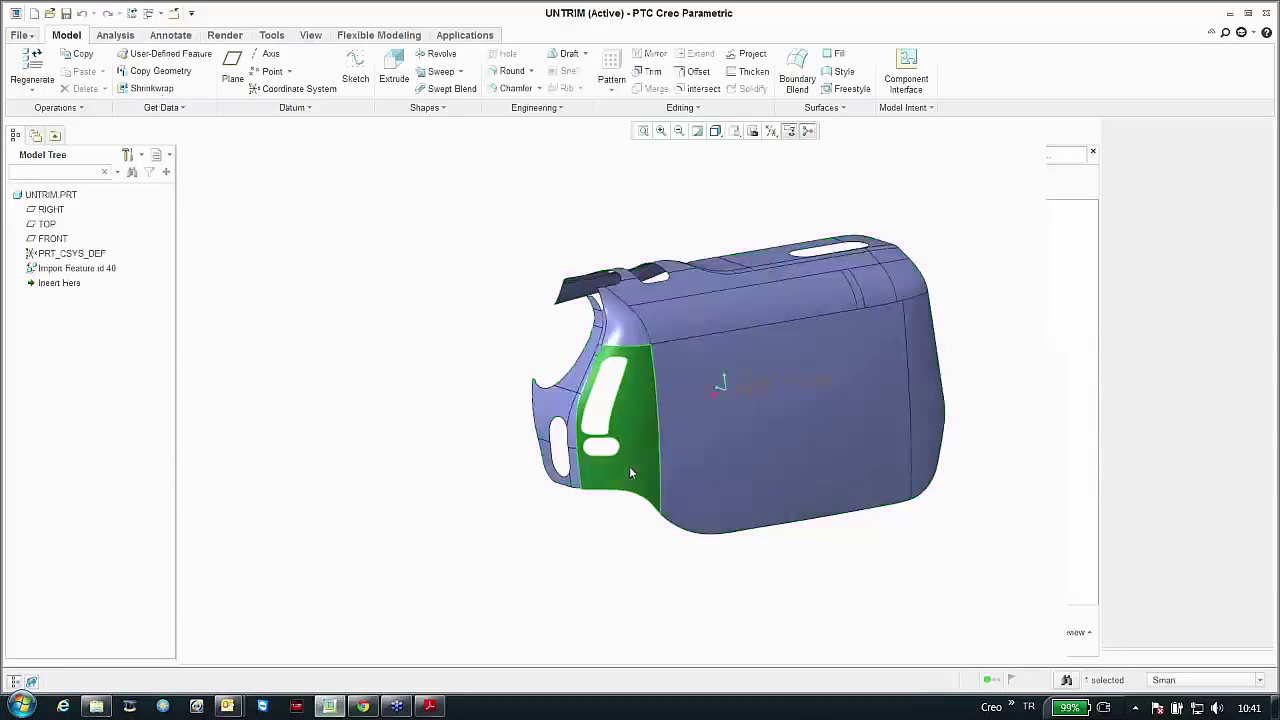
key("ctrl+c")
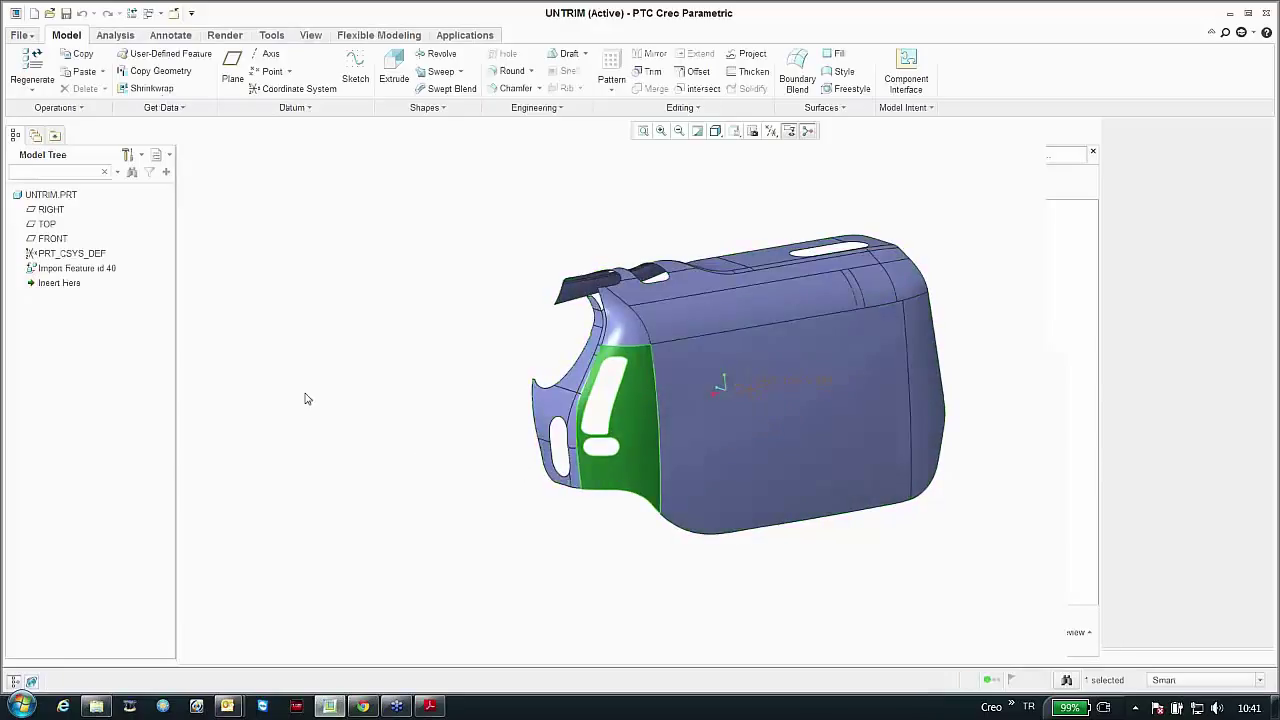
key("ctrl+v")
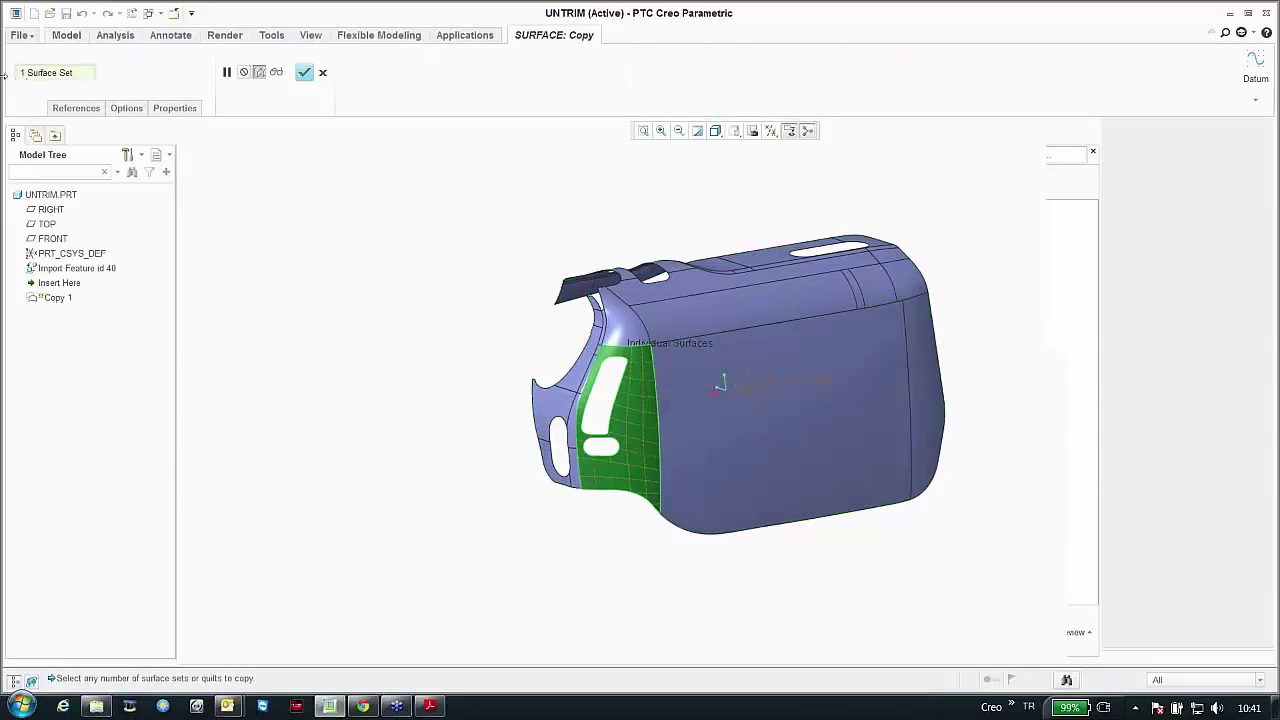
left_click(141, 109)
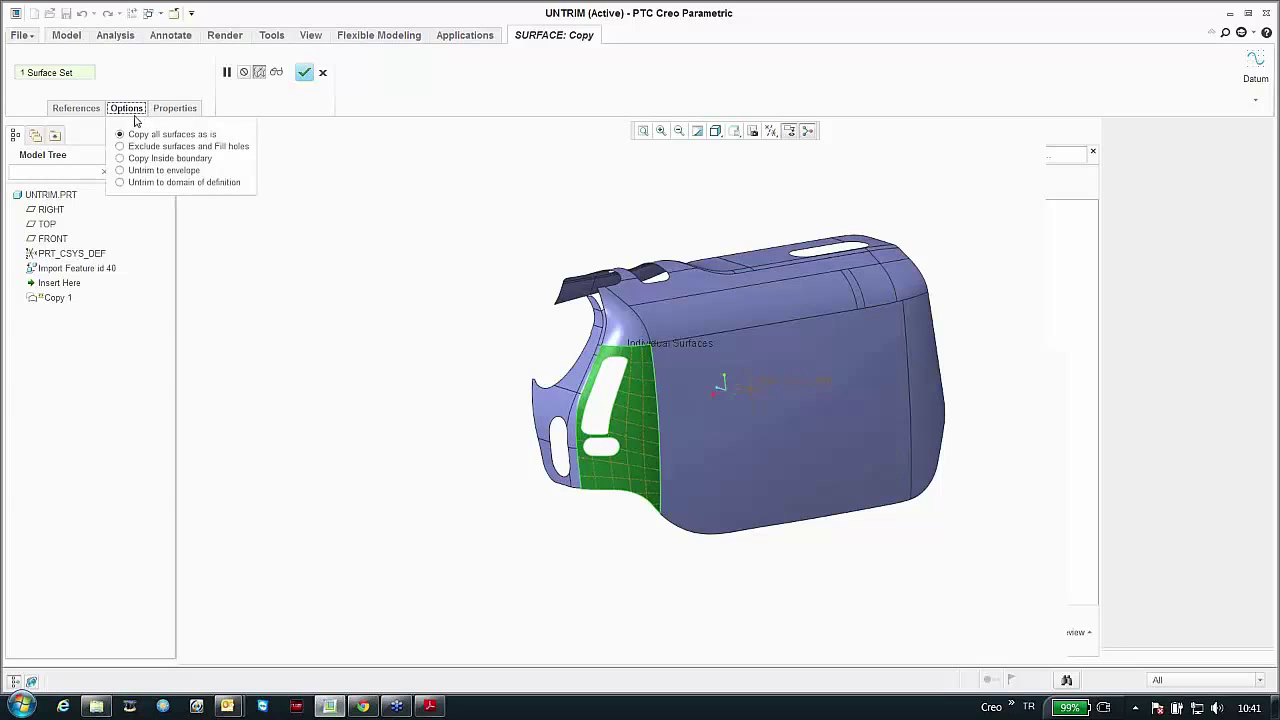
left_click(119, 171)
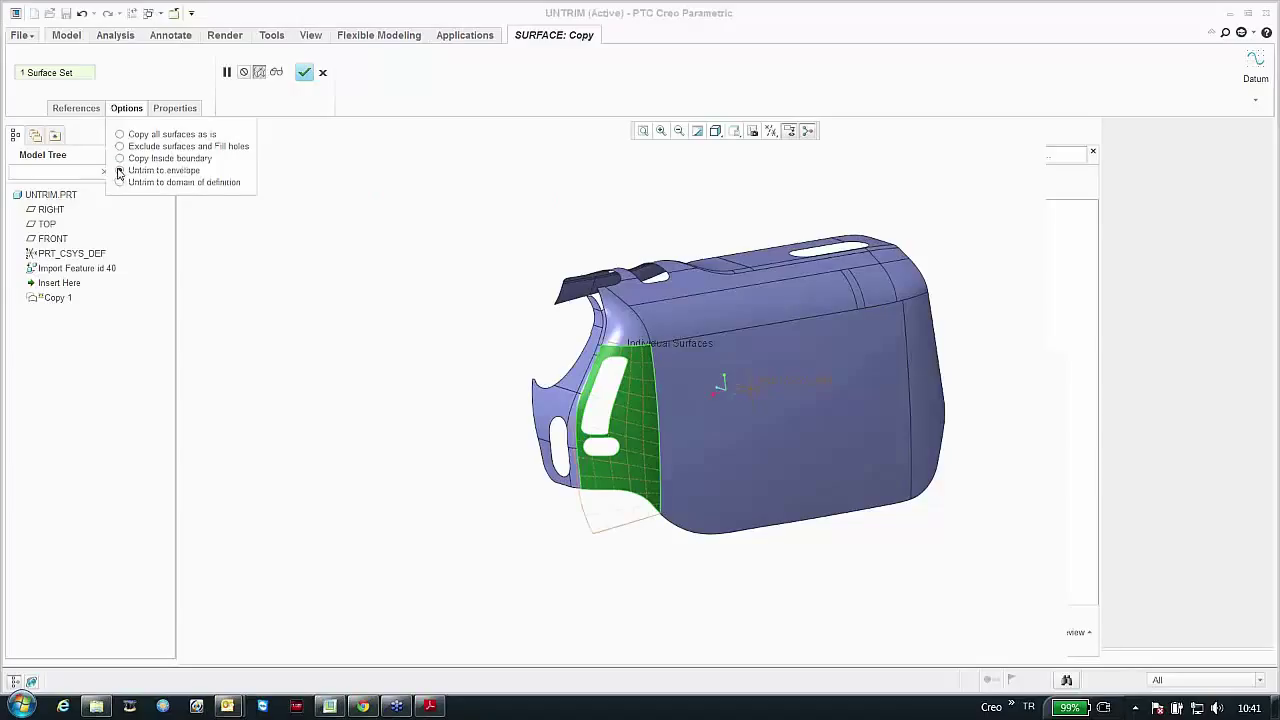
scroll(568, 490, "up", 4)
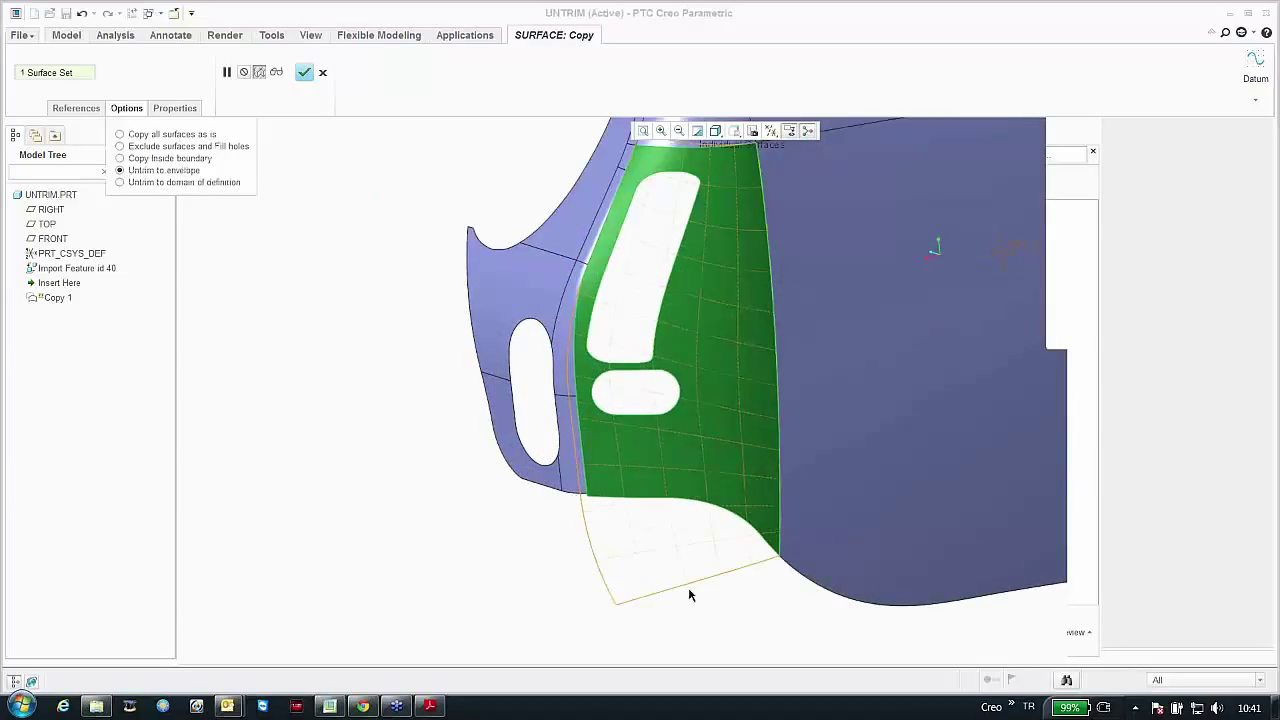
middle_click_drag(586, 182, 592, 319)
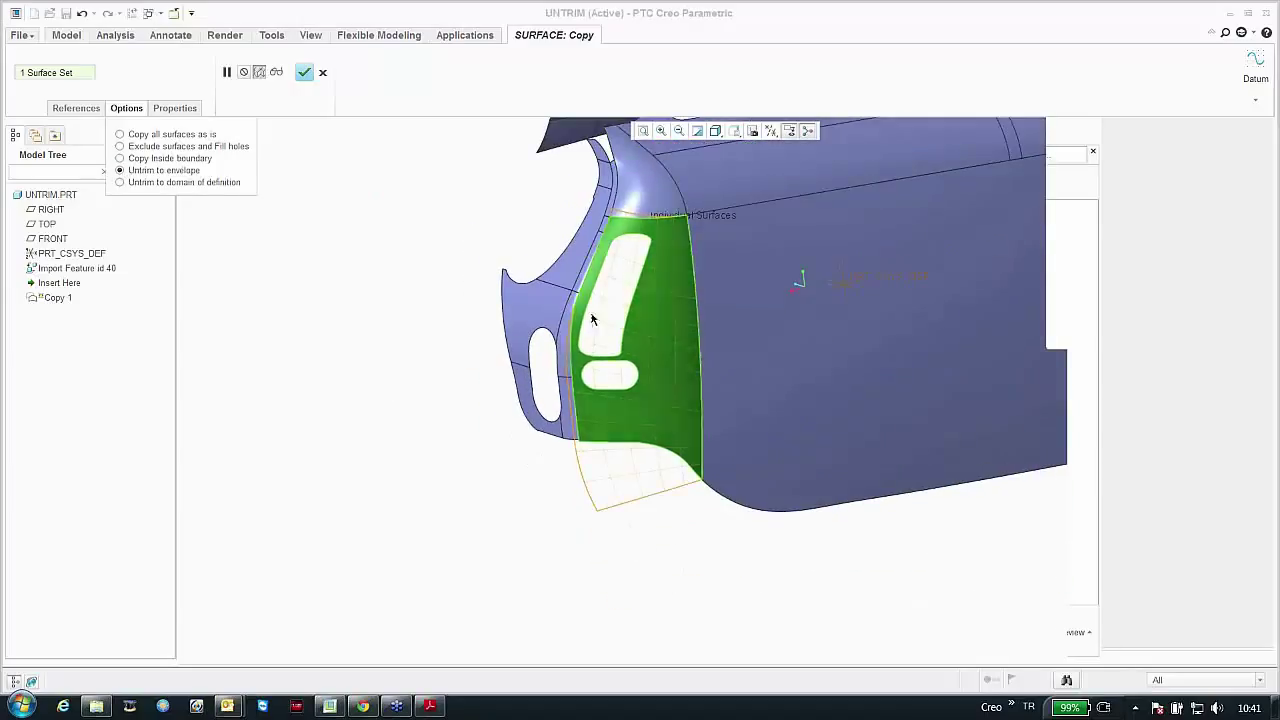
left_click(276, 72)
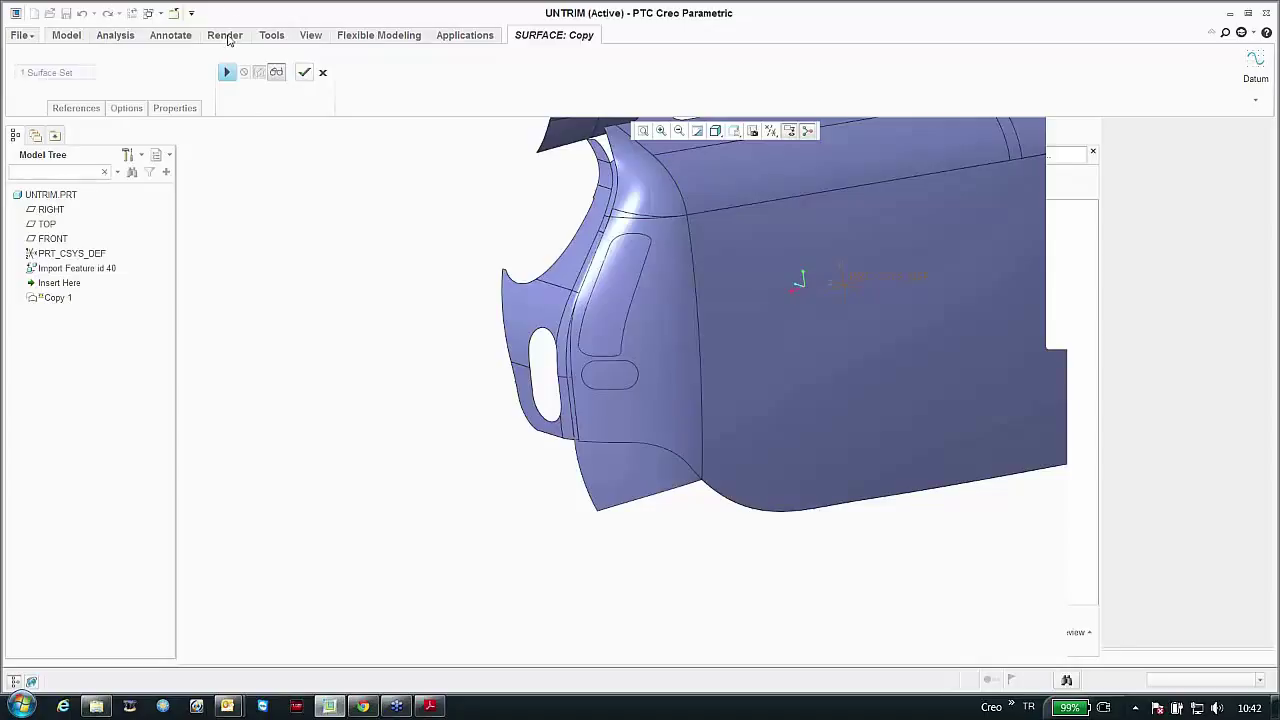
left_click(224, 72)
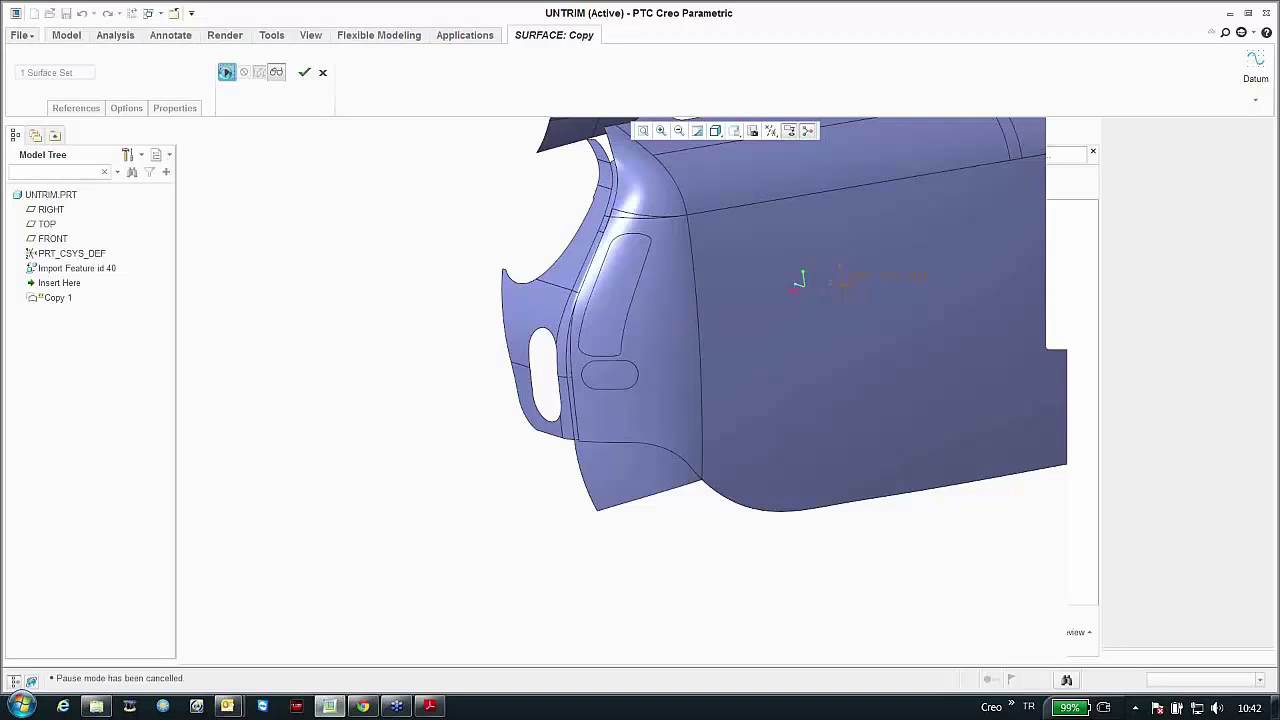
Step: Switch the surface copy to Untrim to domain of definition and complete the feature
left_click(125, 108)
left_click(120, 183)
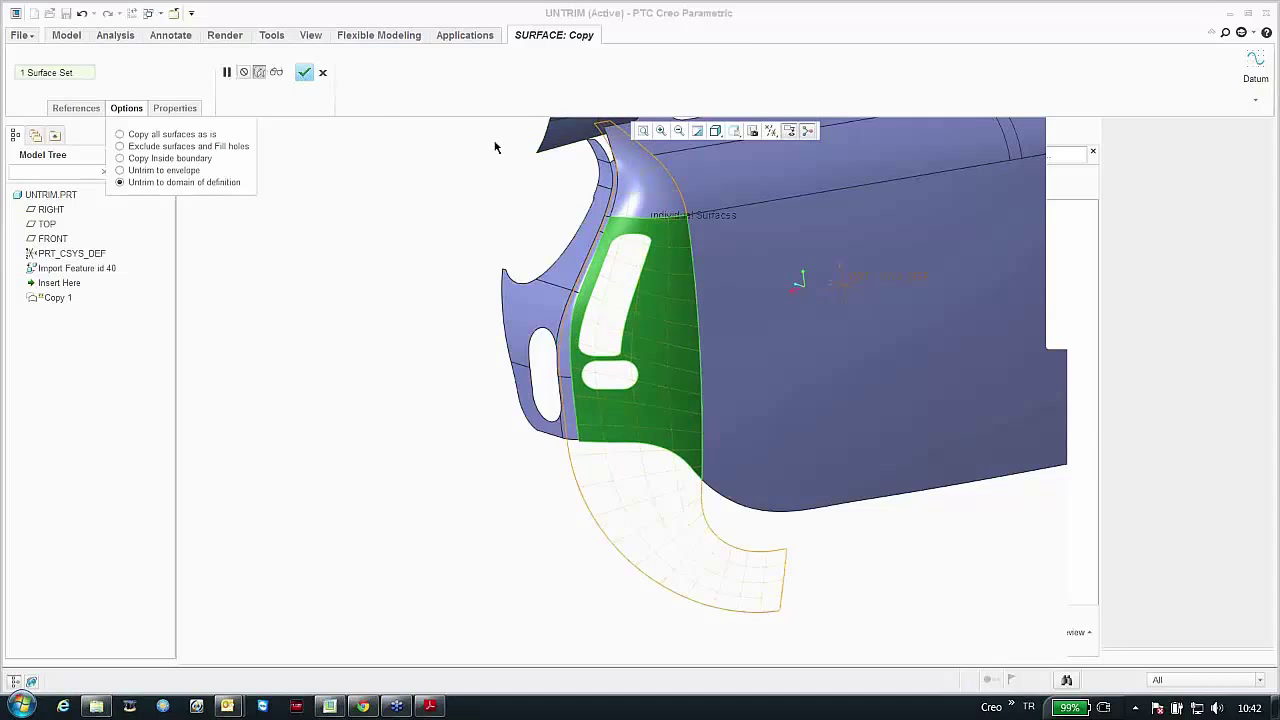
left_click(304, 72)
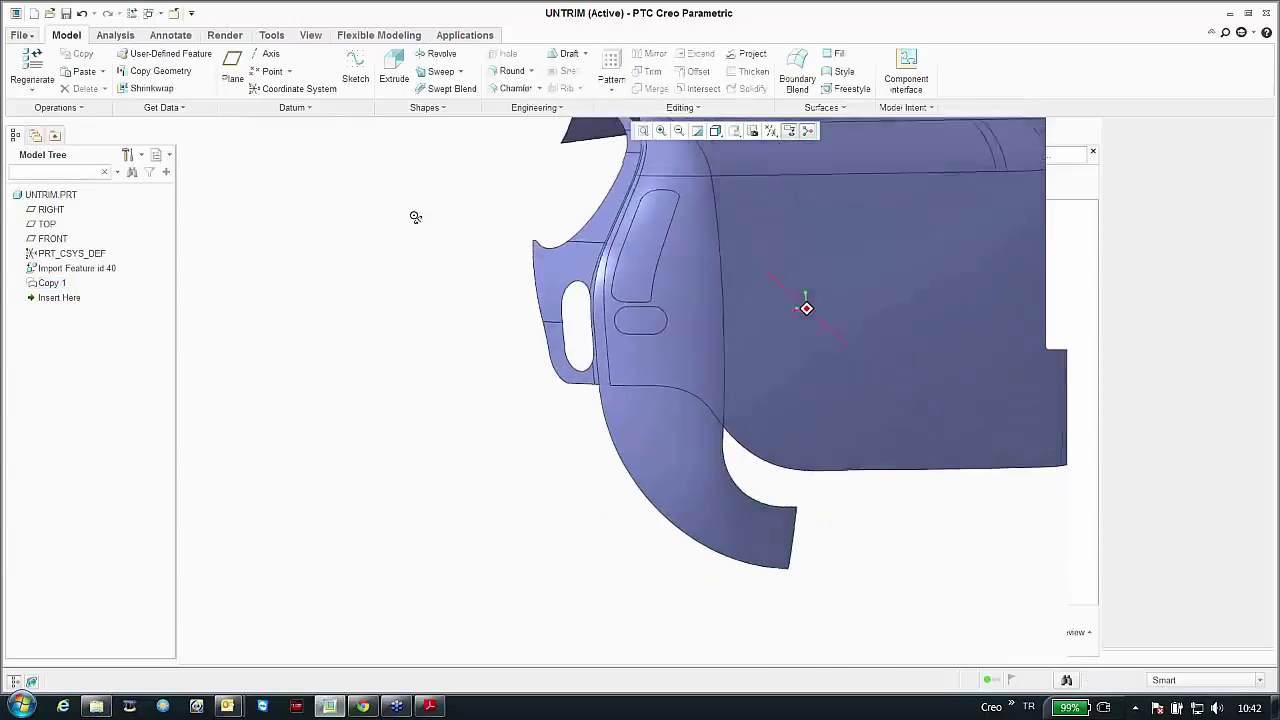
Step: Examine the untrimmed surface copy against the original housing from several angles
scroll(416, 221, "down", 2)
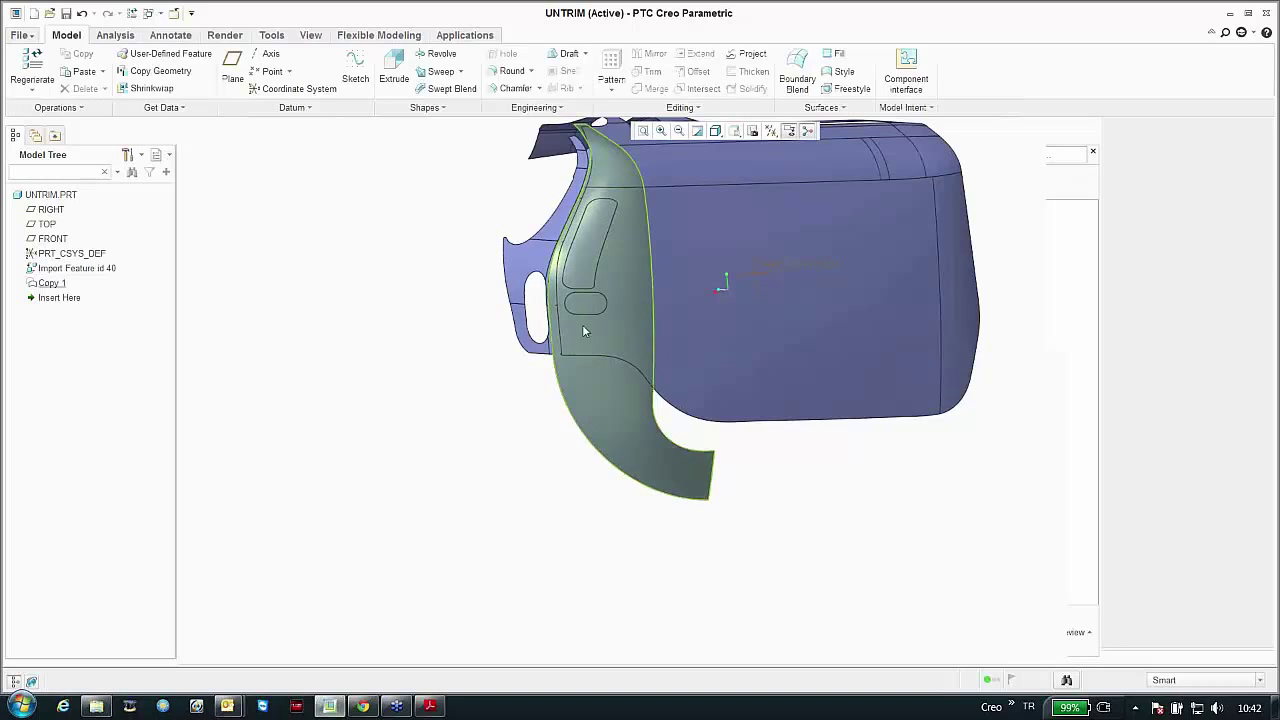
middle_click_drag(277, 337, 426, 340)
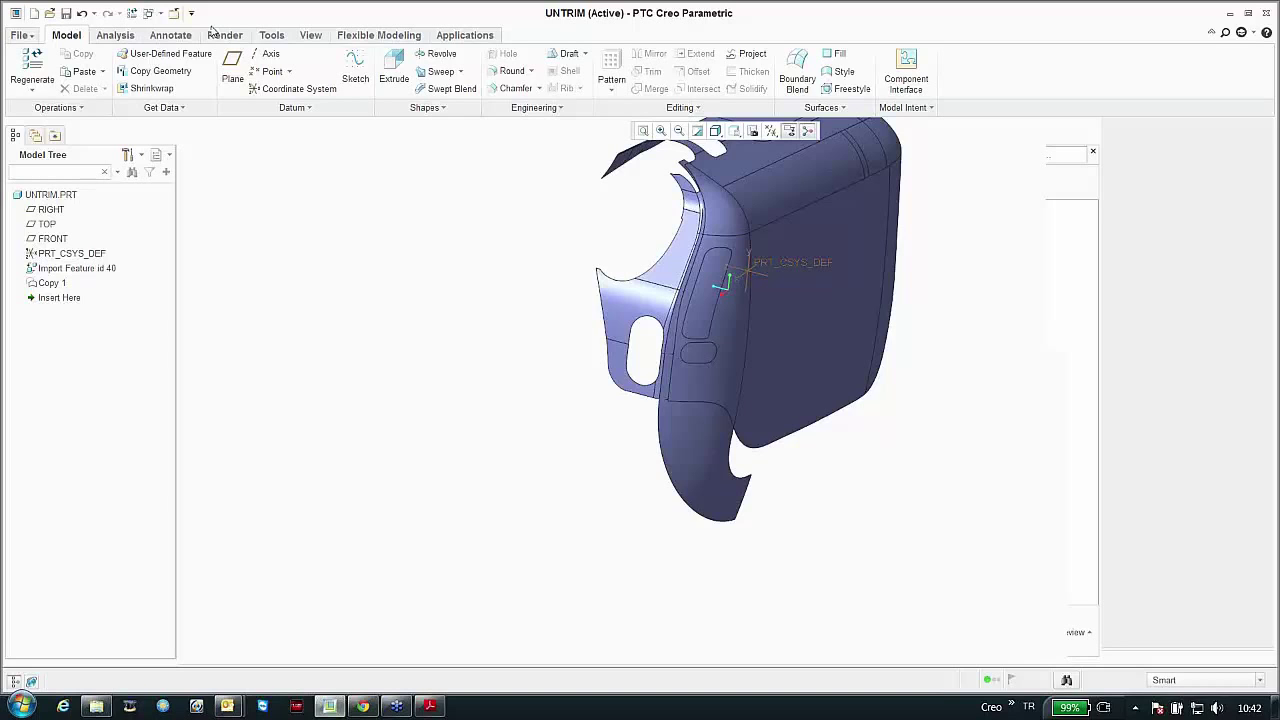
scroll(406, 277, "down", 3)
scroll(427, 257, "up", 4)
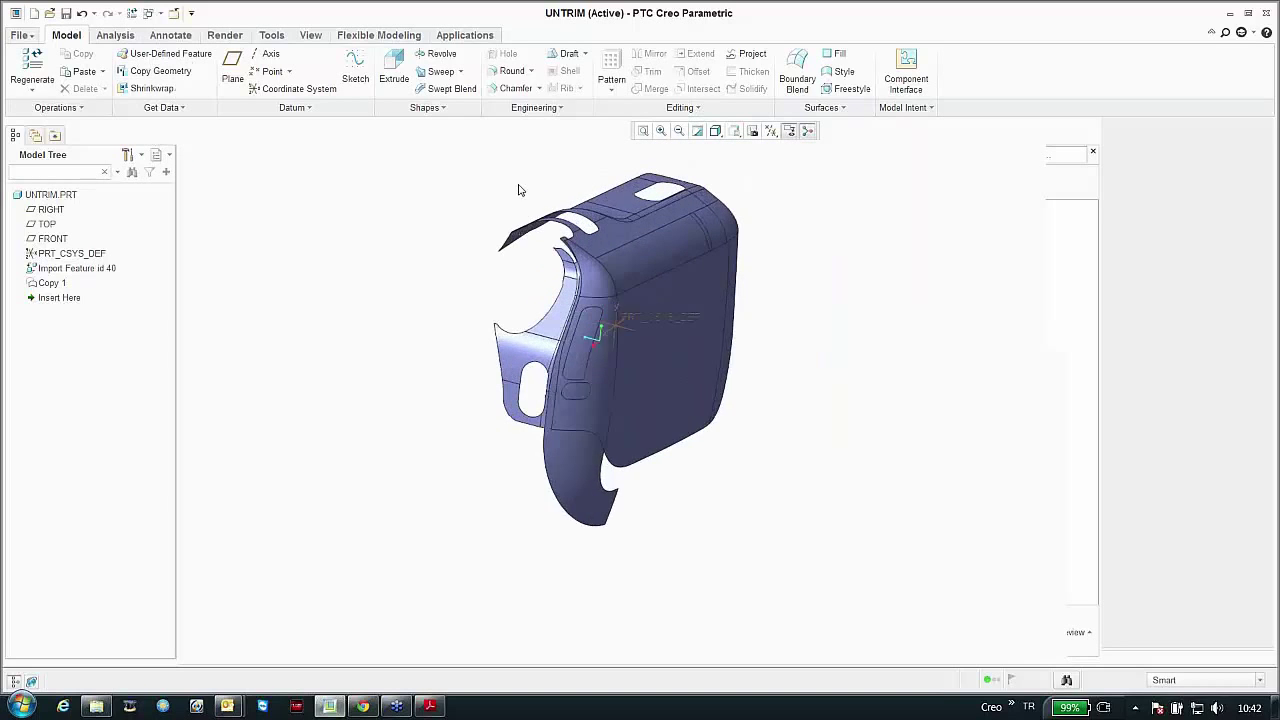
scroll(621, 270, "up", 3)
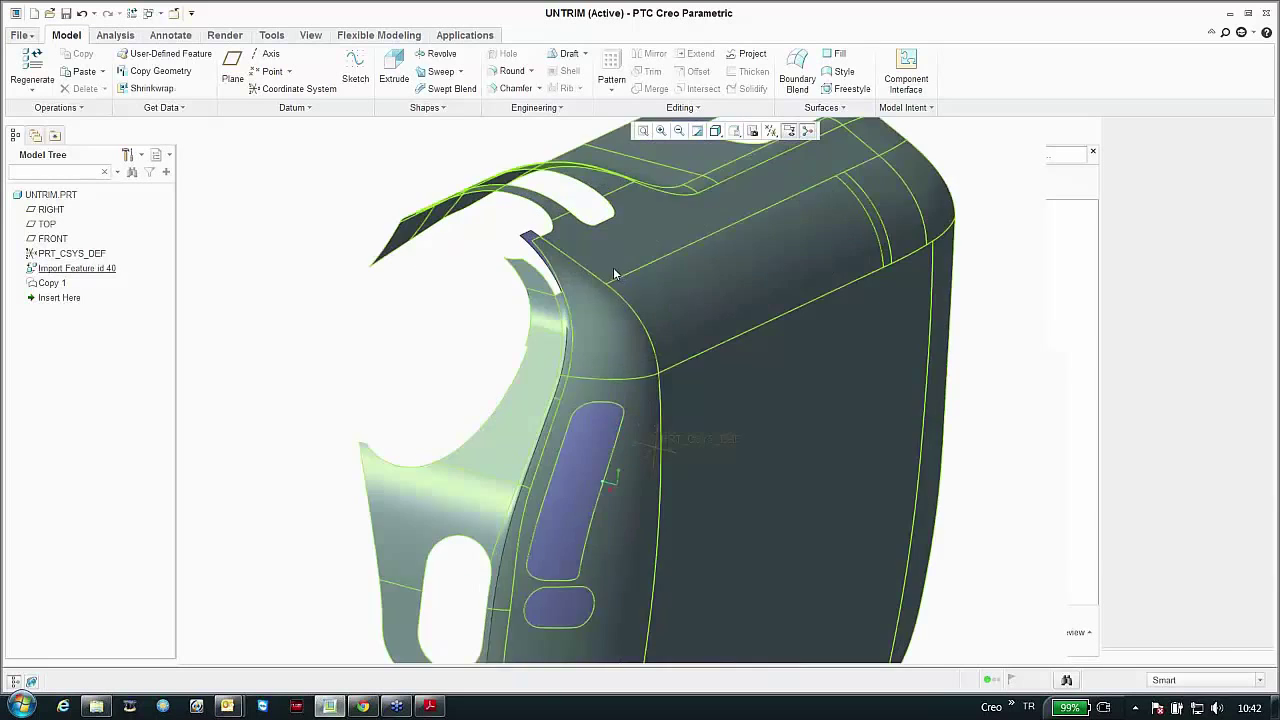
scroll(549, 281, "down", 2)
mouse_move(549, 281)
middle_mouse_down()
mouse_move(594, 286)
mouse_move(523, 286)
mouse_move(532, 291)
middle_mouse_up()
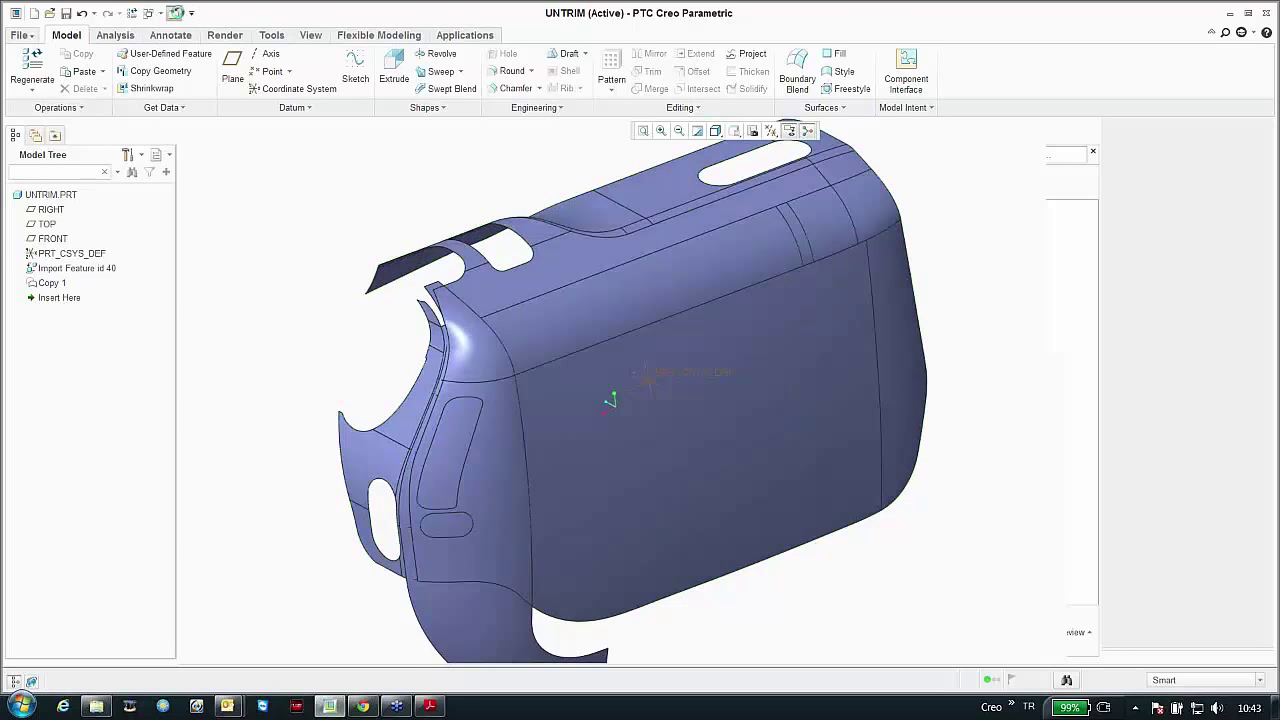
Step: Close the UNTRIM part and erase the models not displayed from the session
left_click(175, 13)
left_click(192, 72)
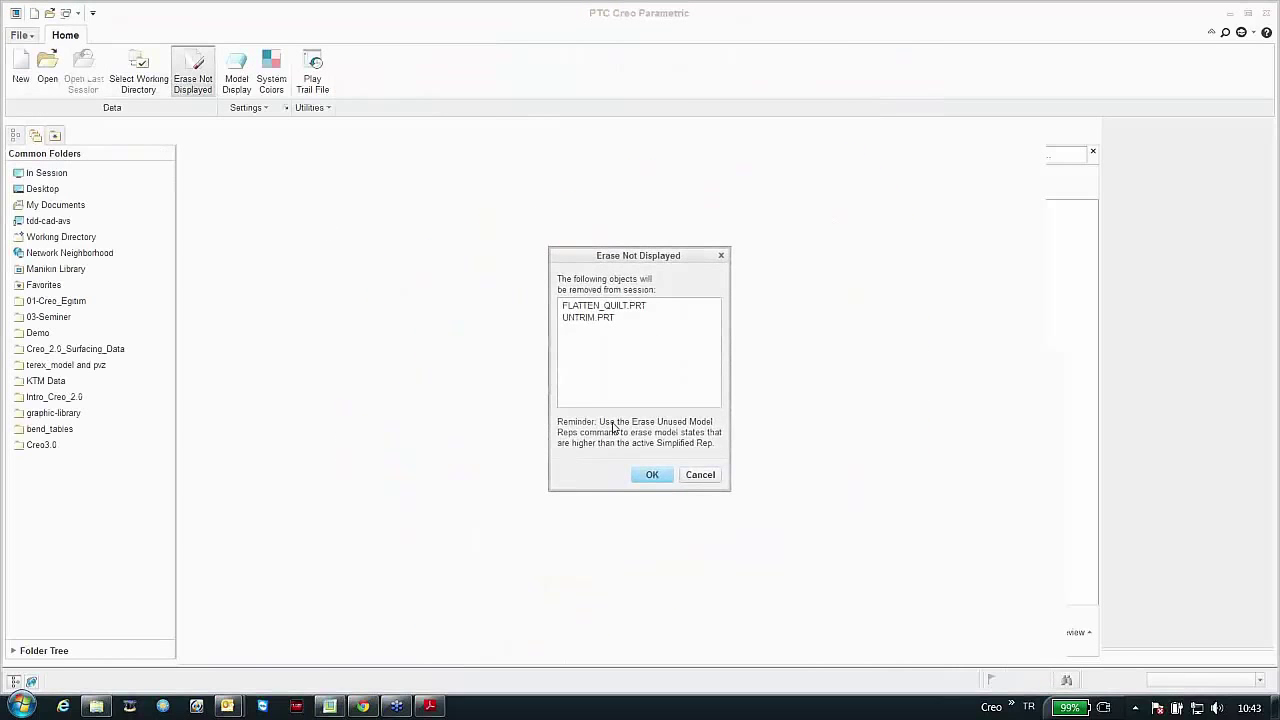
left_click(650, 474)
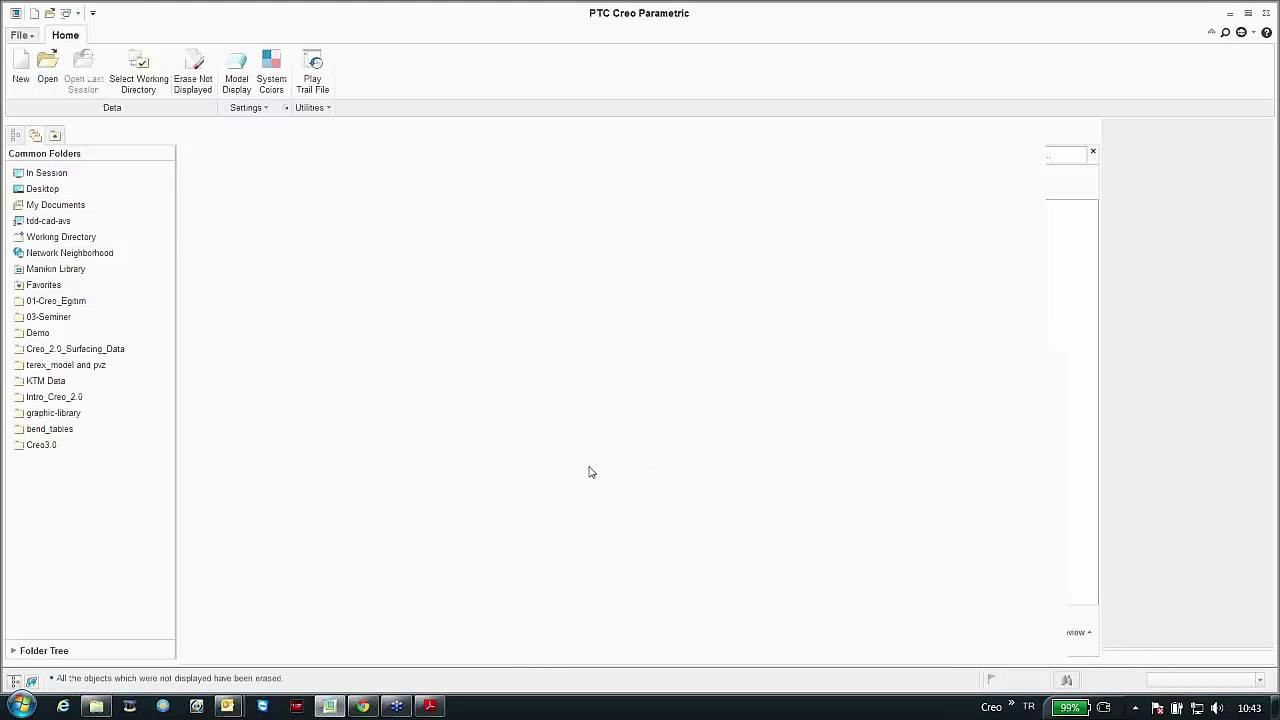
Step: Open edit_references.prt from the Edit_References subfolder of 09-Edit in the Creo3.0 folder
left_click(86, 444)
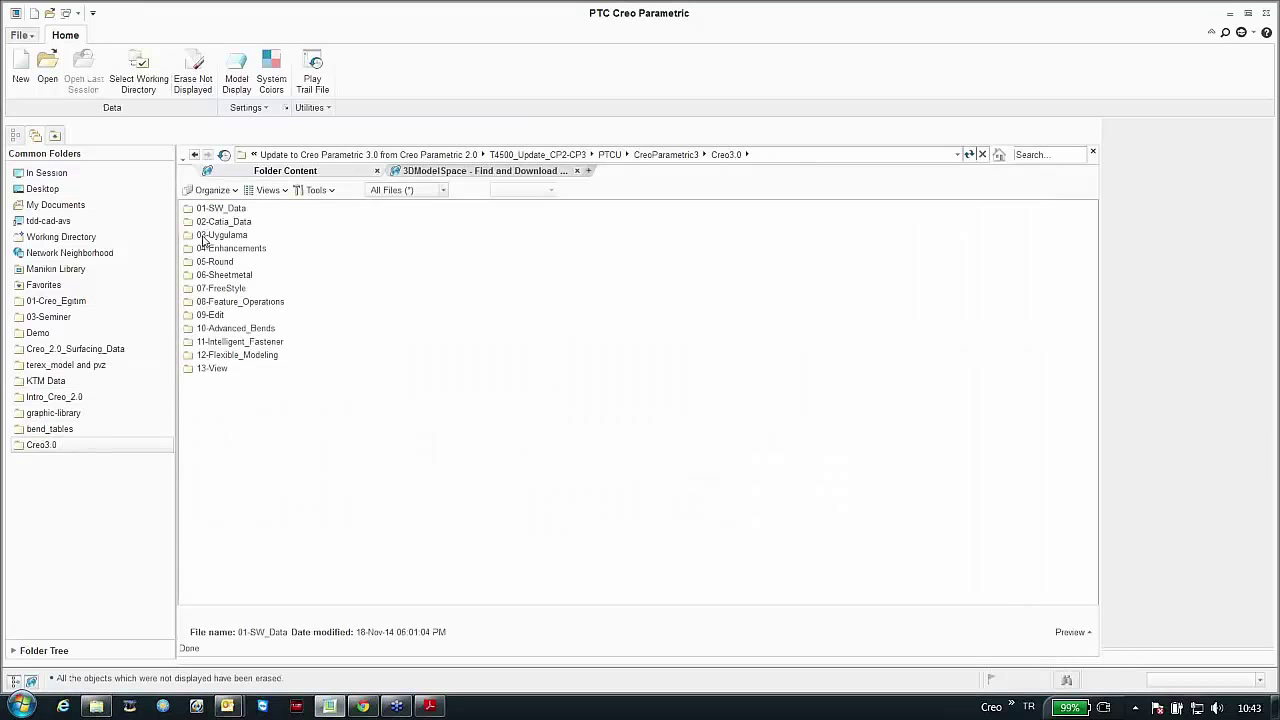
left_click(210, 316)
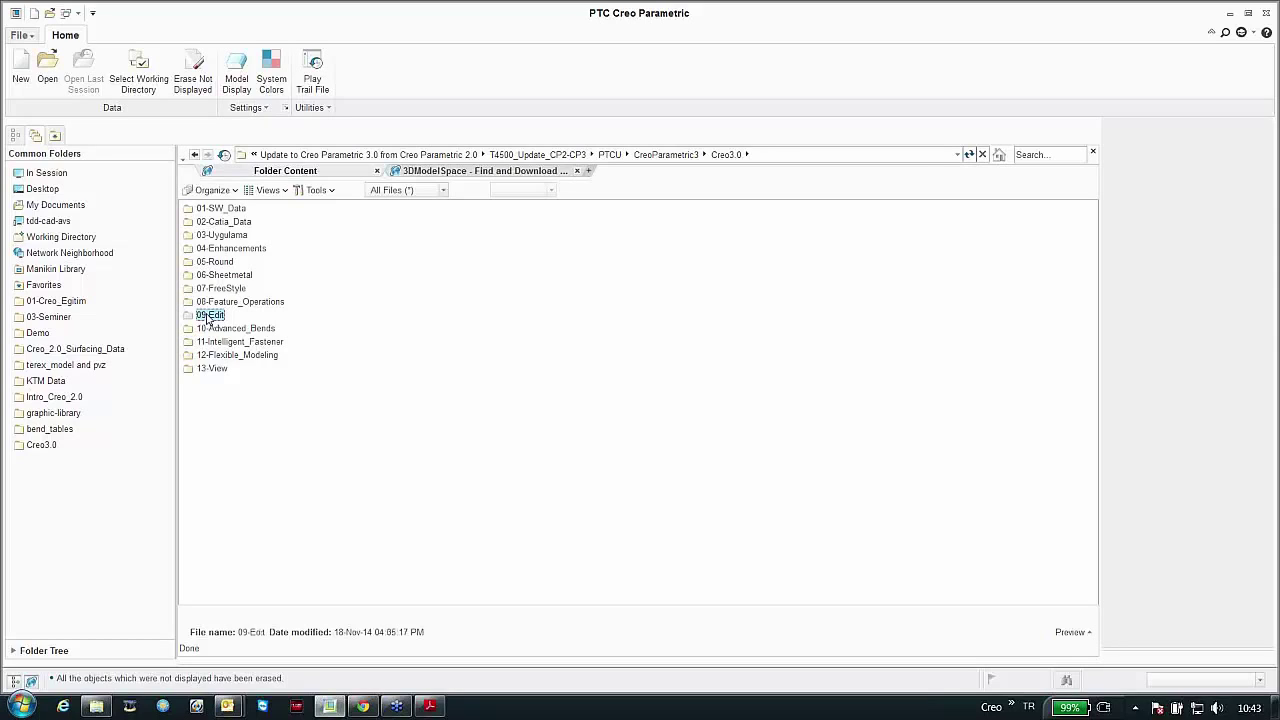
double_click(210, 316)
double_click(212, 209)
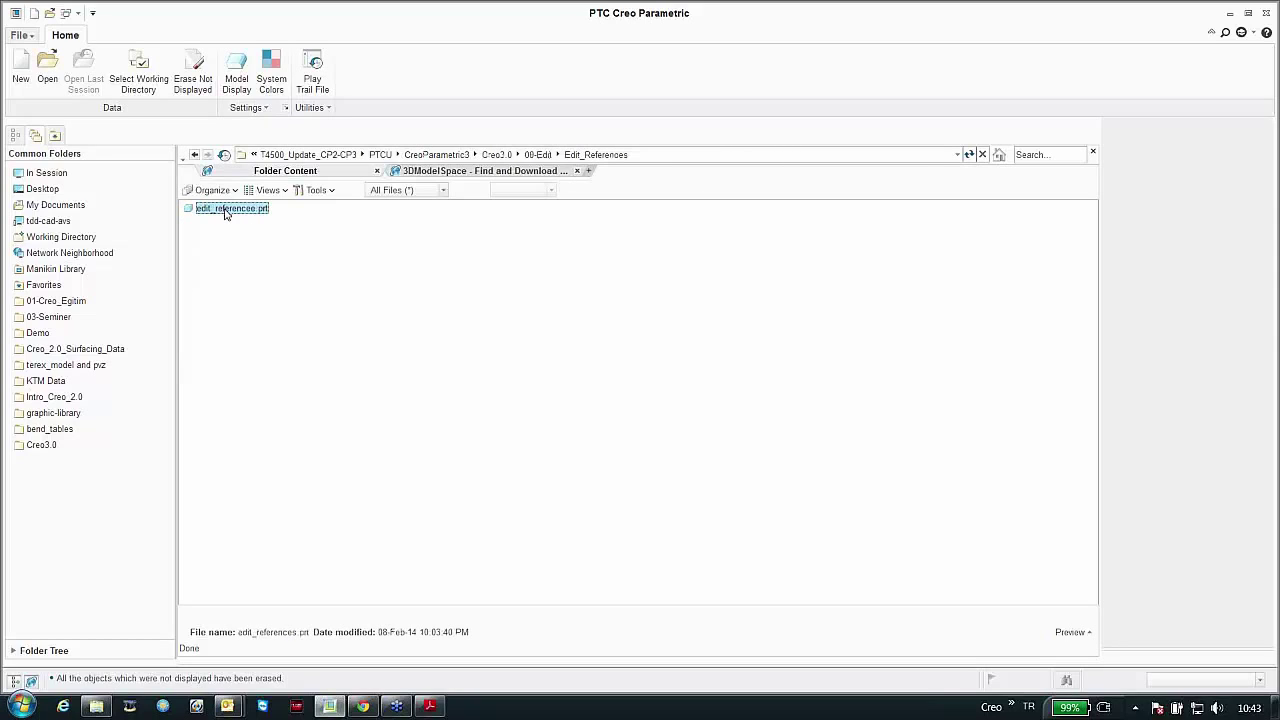
double_click(227, 210)
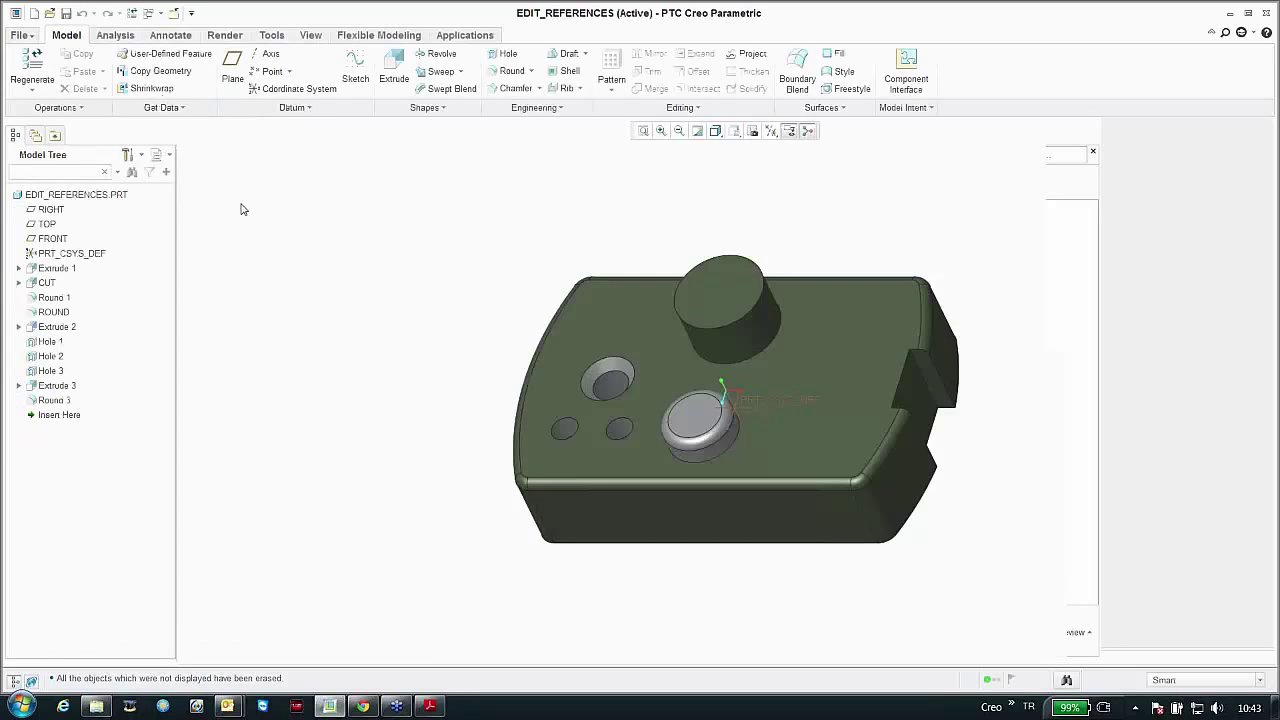
Step: Edit the references of Hole 1, replacing its Extrude 1 placement surface with the top face of the tall Extrude 2 cylinder
left_click(611, 383)
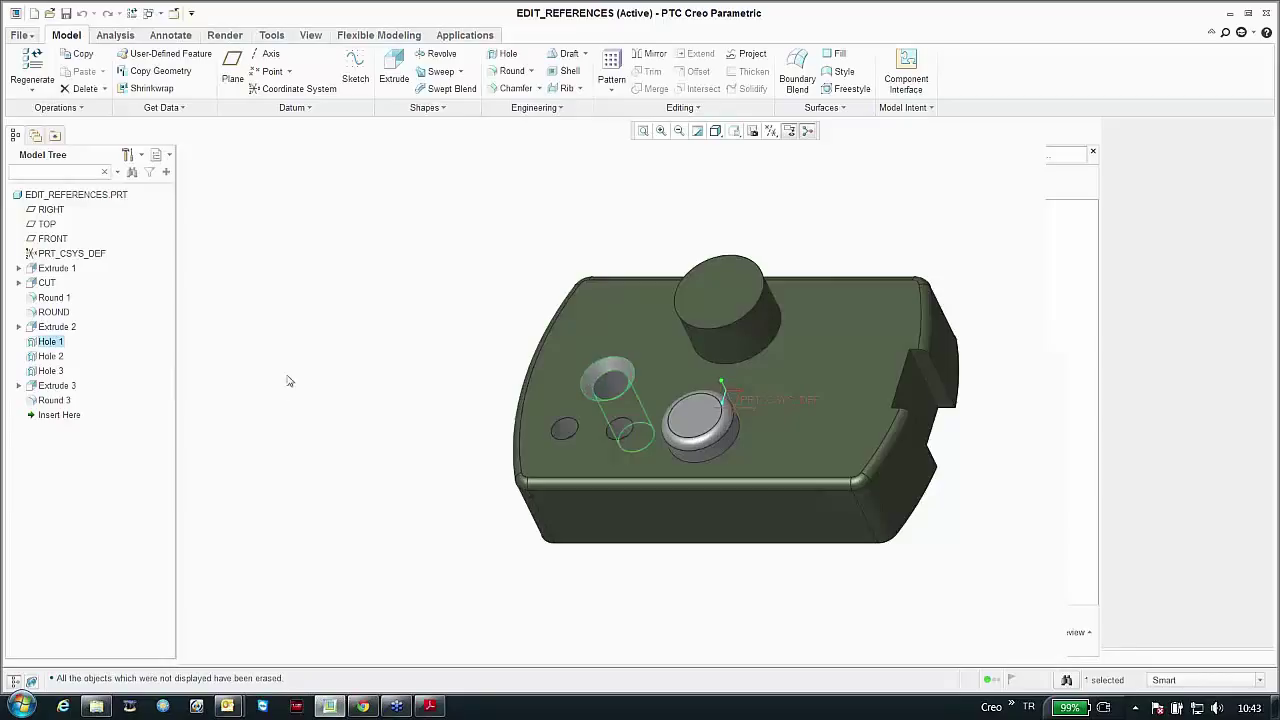
middle_click_drag(287, 381, 309, 360)
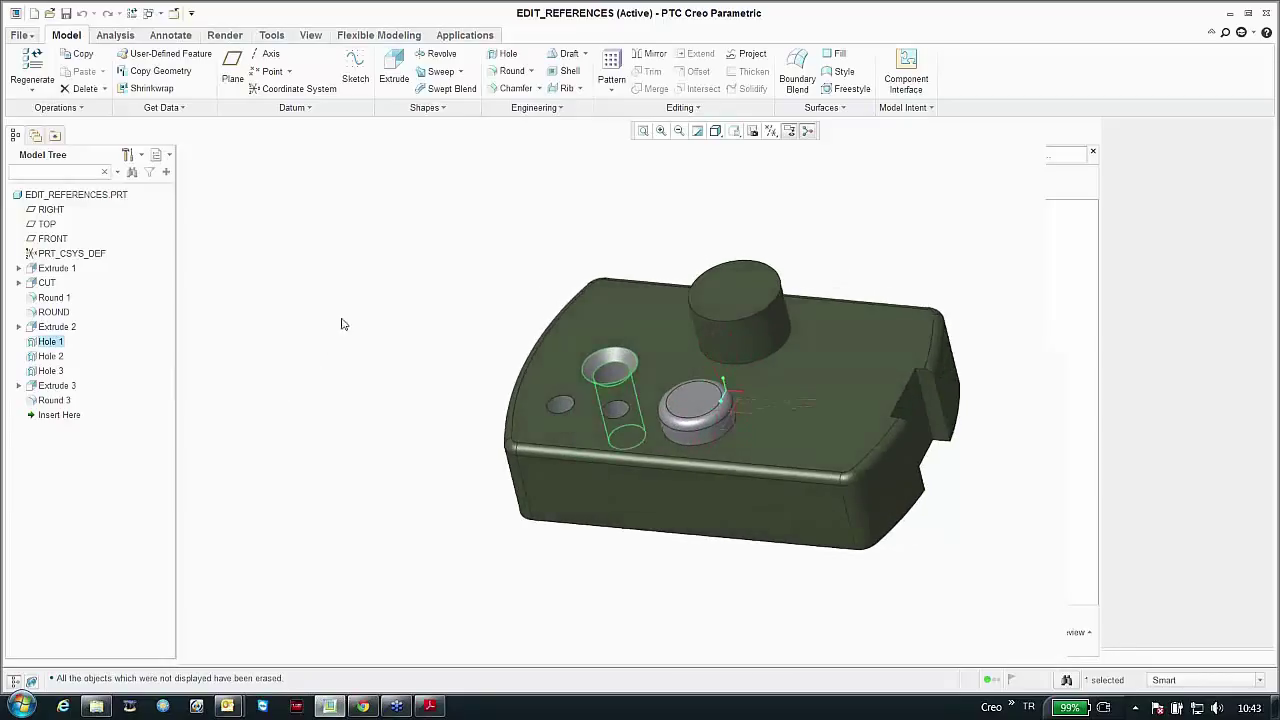
right_click(348, 317)
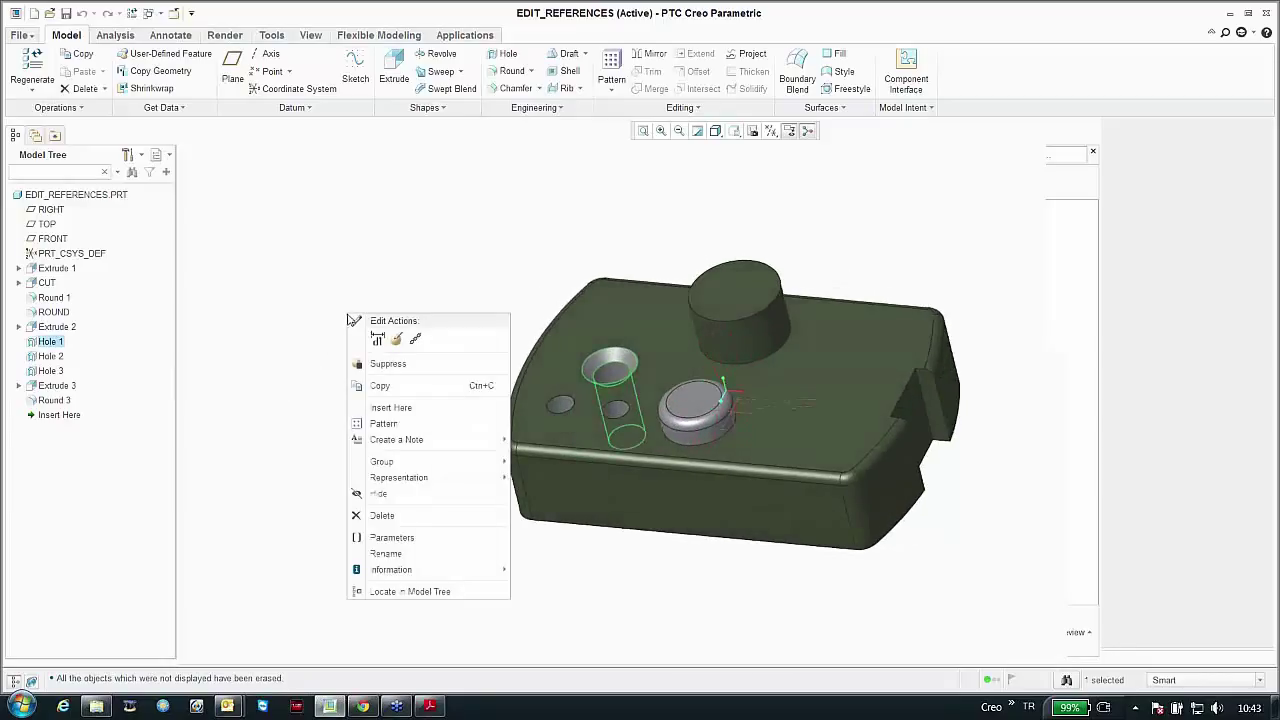
left_click(415, 341)
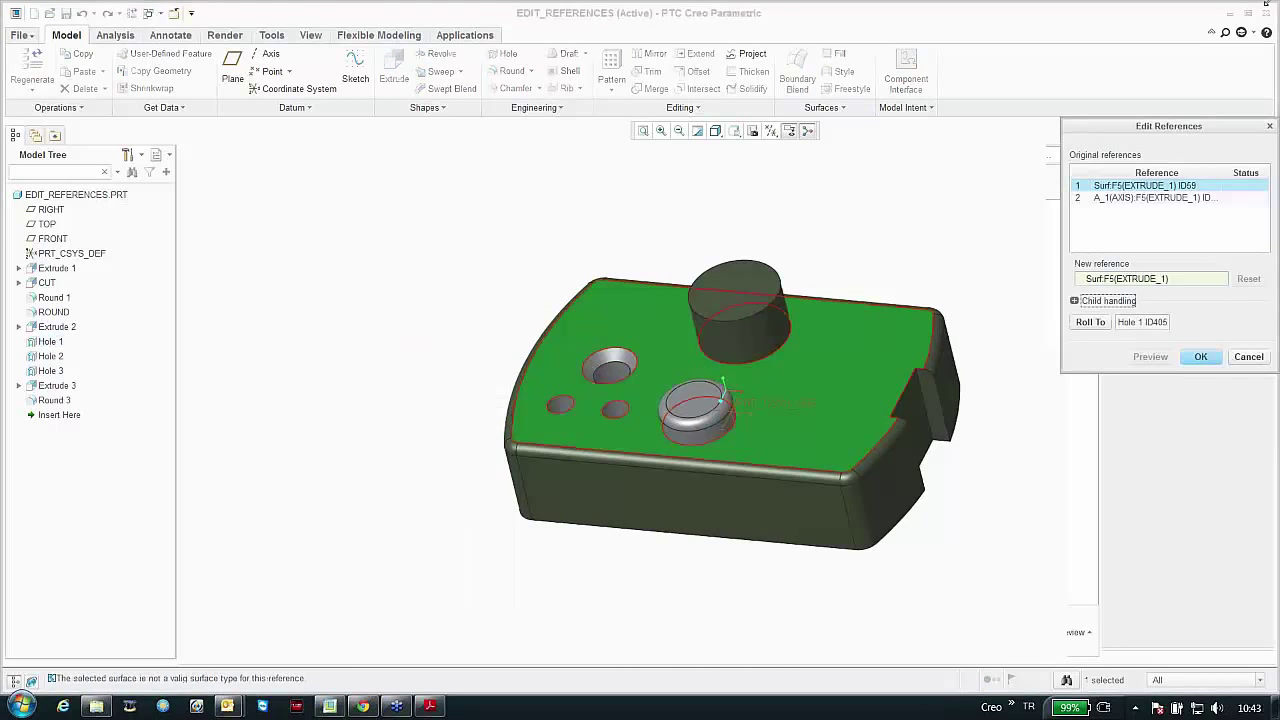
left_click_drag(1071, 132, 875, 42)
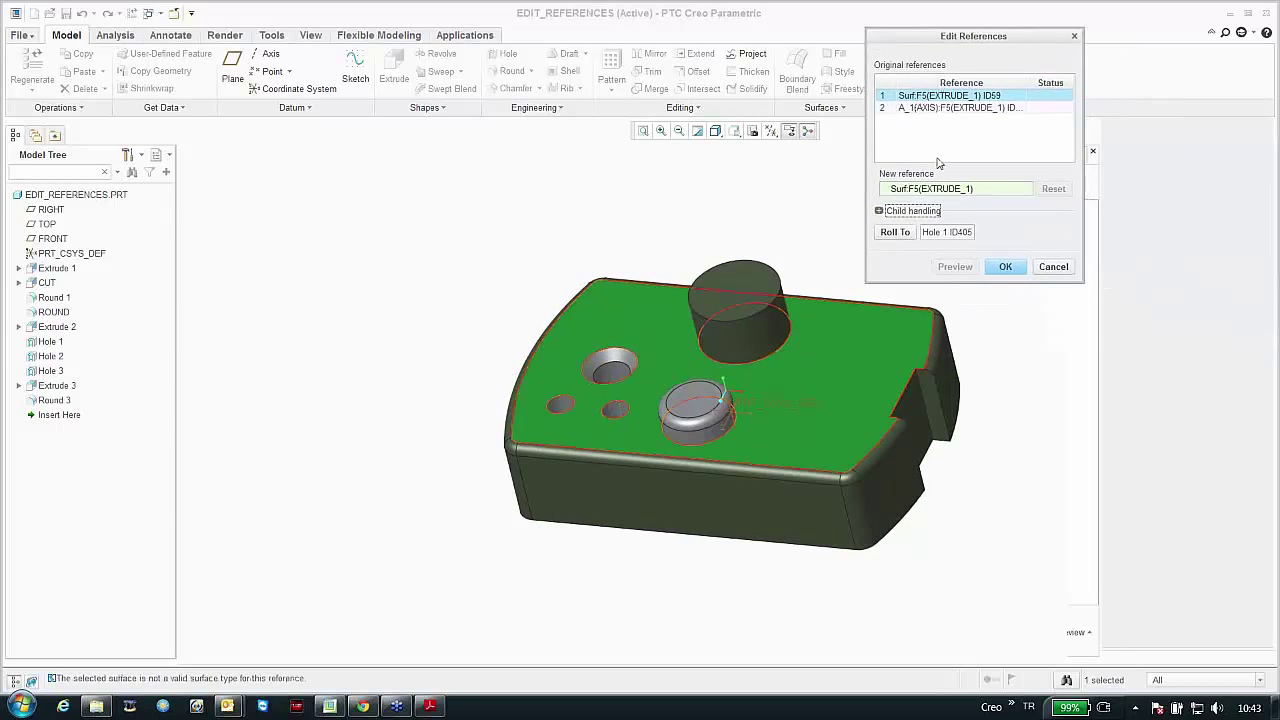
left_click(933, 108)
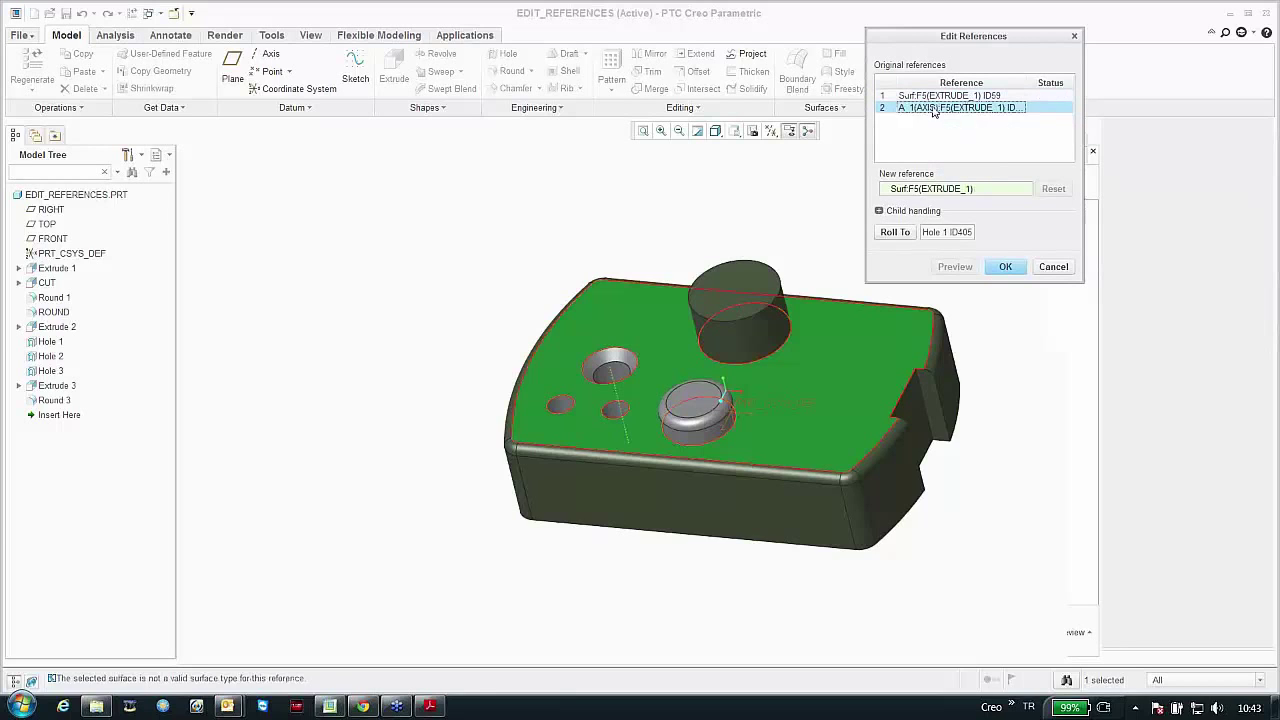
left_click(930, 96)
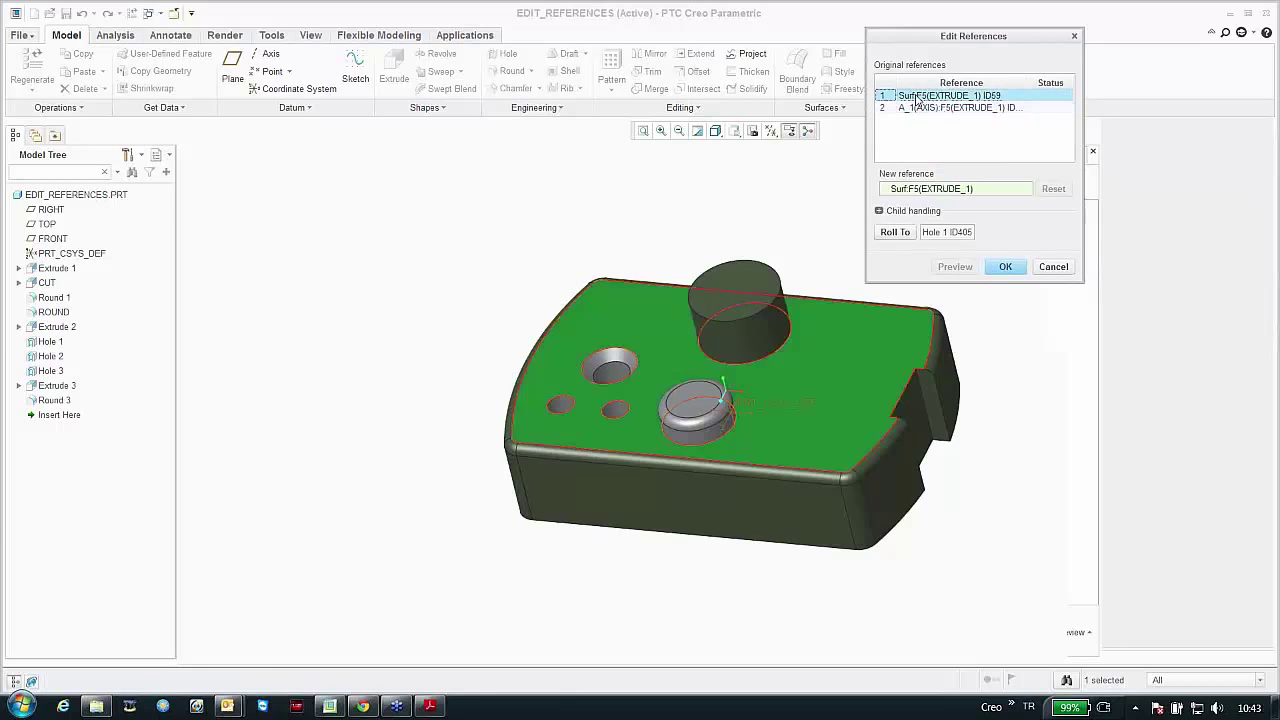
left_click(747, 290)
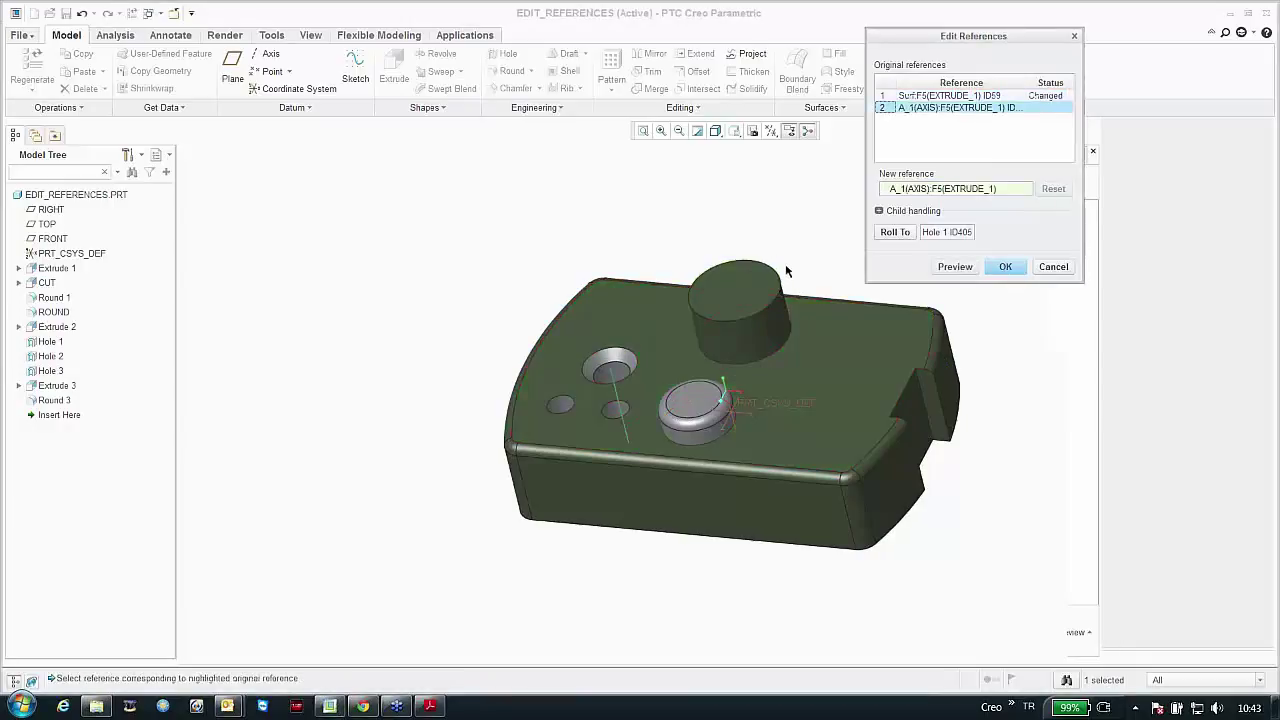
Step: Display axes, replace Hole 1's A_1 axis reference with the CYL axis of Extrude 2, and apply the new references
left_click(771, 132)
left_click(770, 163)
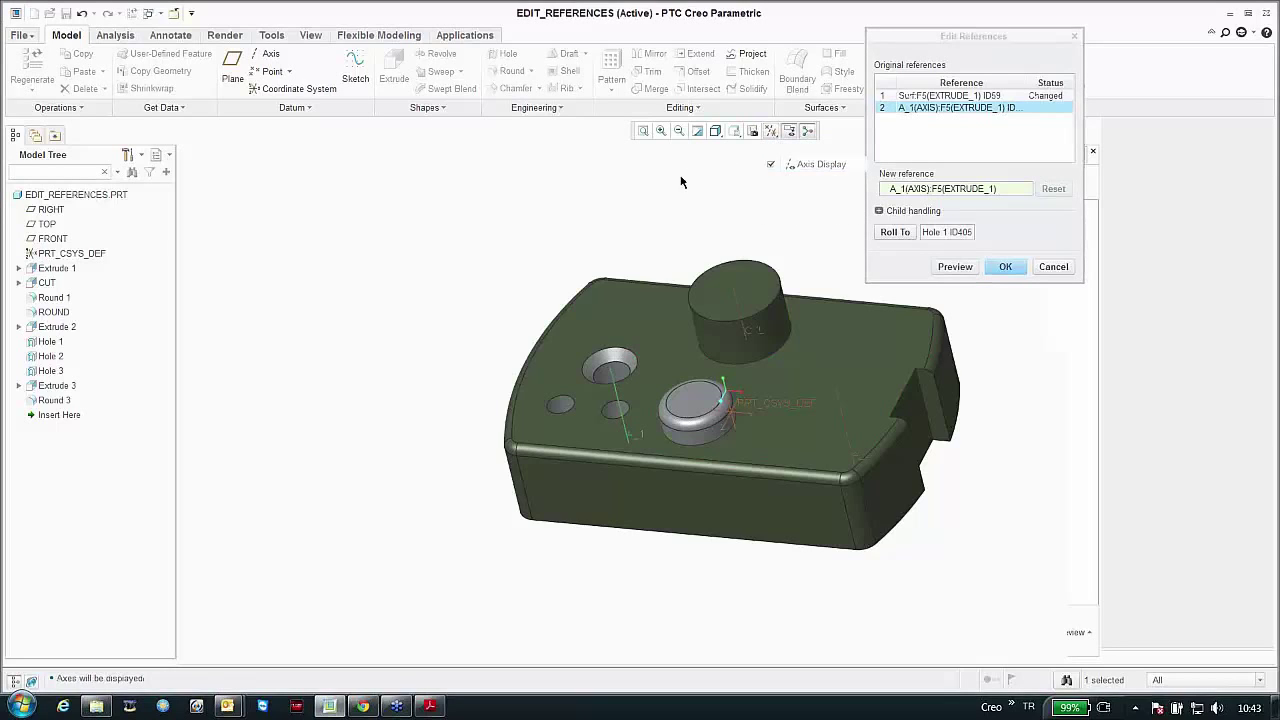
left_click(740, 304)
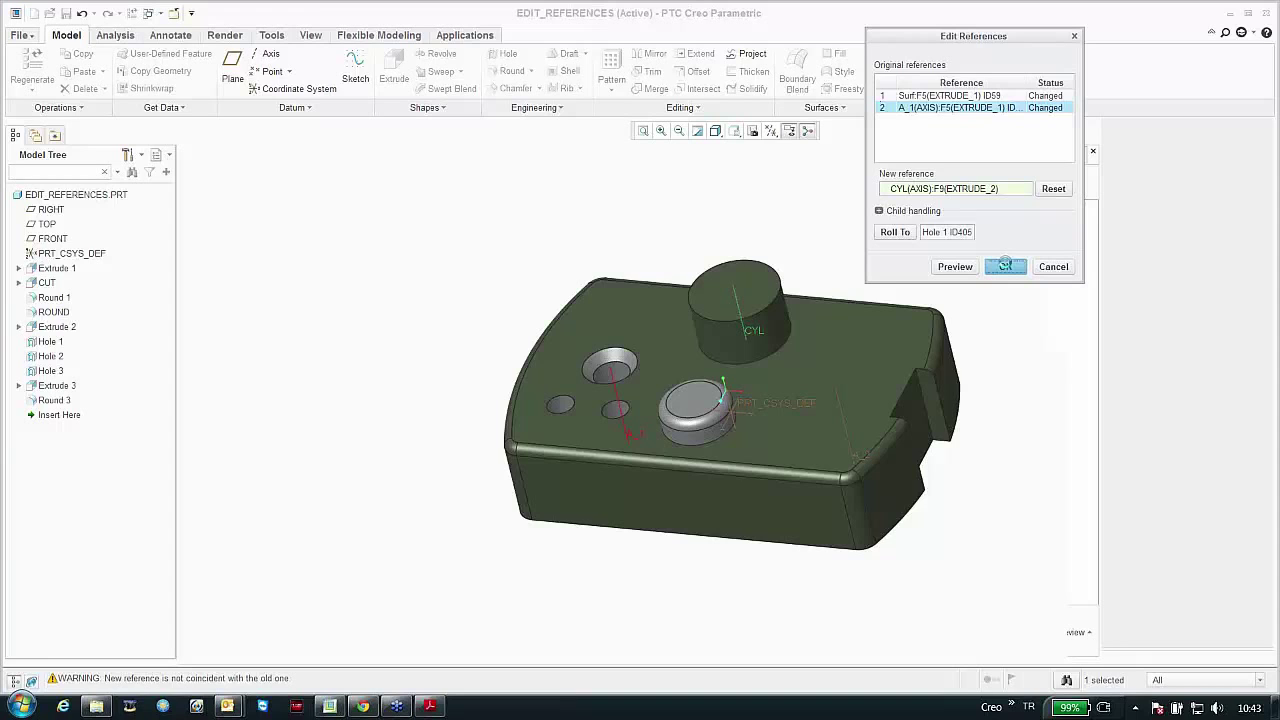
left_click(1005, 266)
Step: Edit the references of Hole 3, replacing its A_1 axis reference with the axis at the opposite end of the block
middle_click_drag(960, 280, 824, 287)
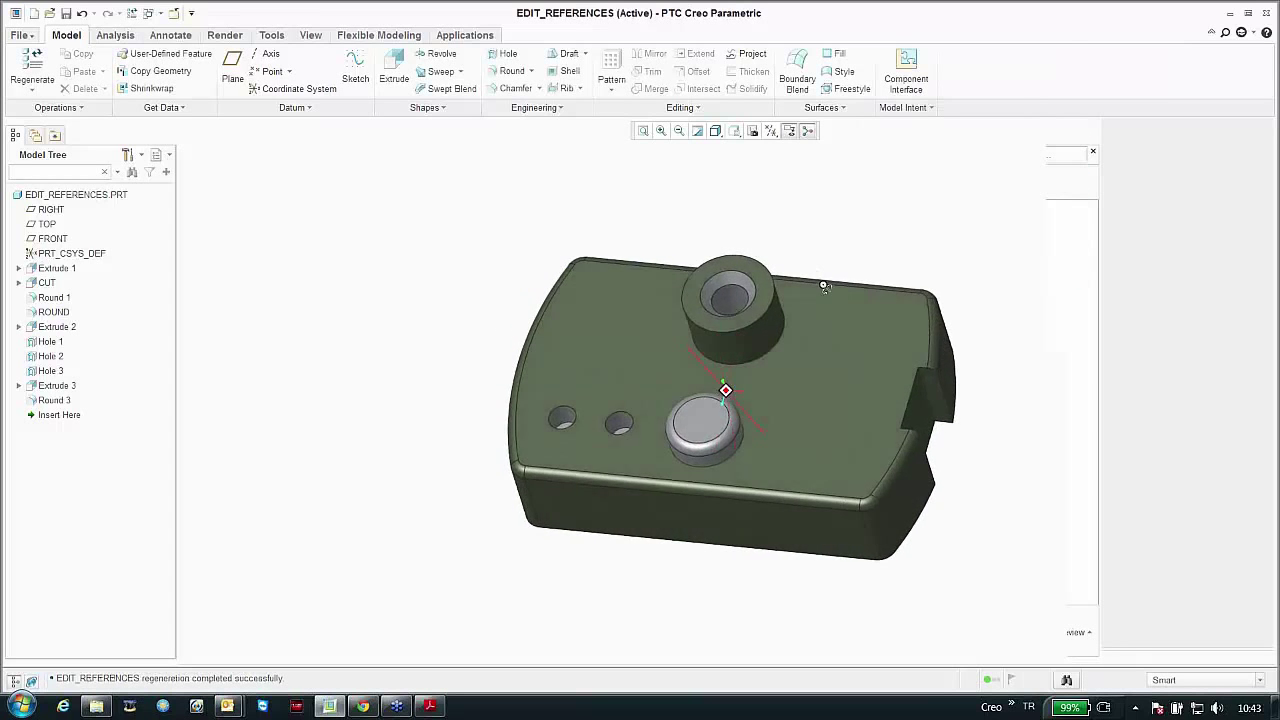
scroll(622, 430, "up", 4)
left_click(612, 412)
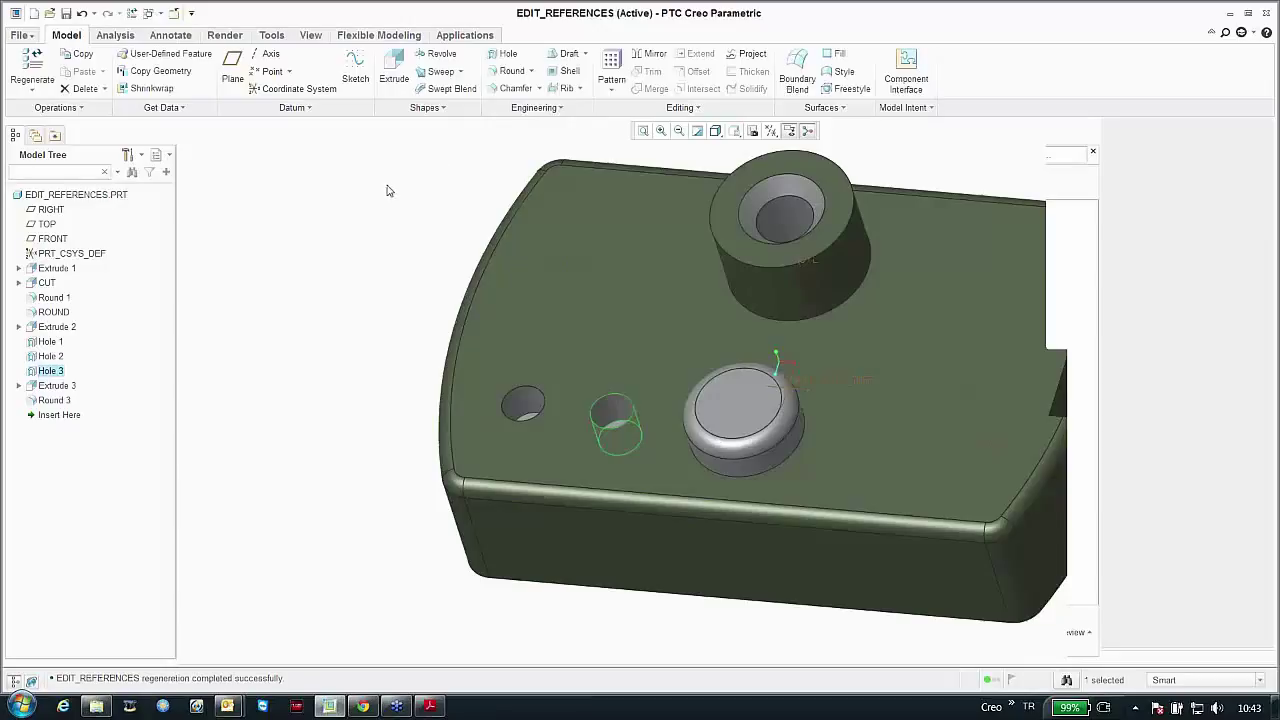
right_click(389, 190)
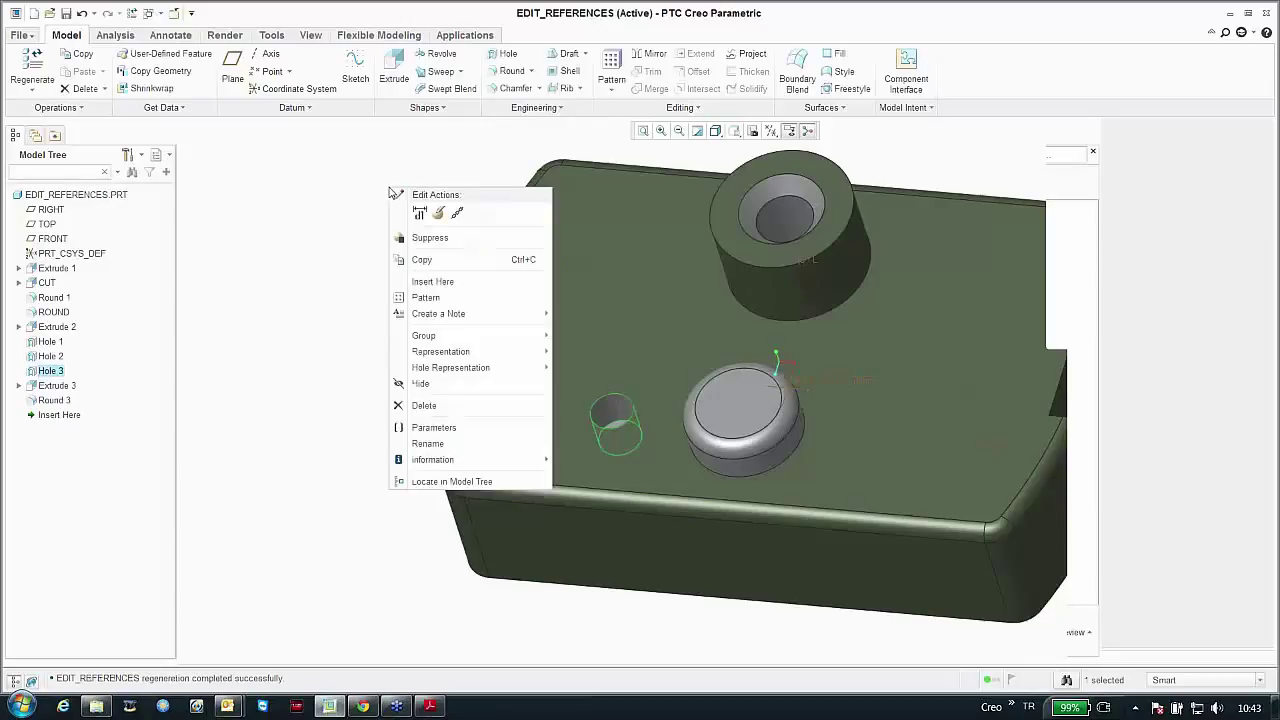
left_click(455, 215)
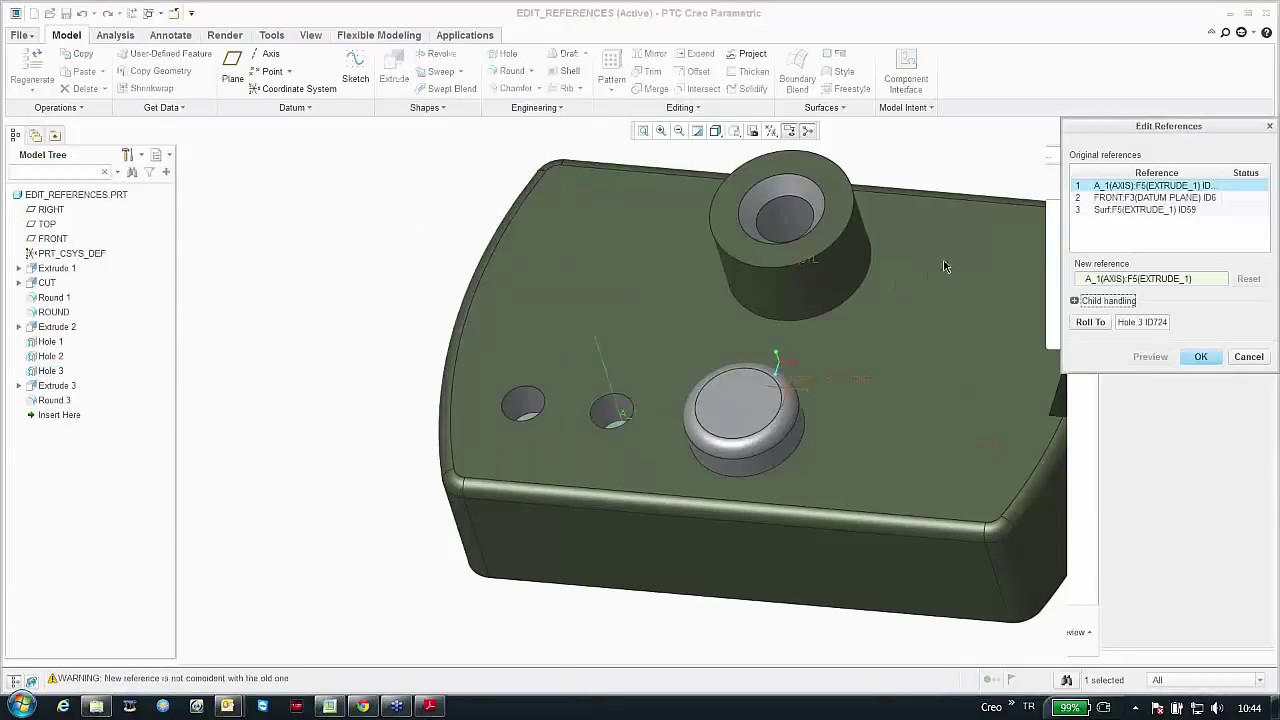
left_click_drag(1078, 131, 260, 152)
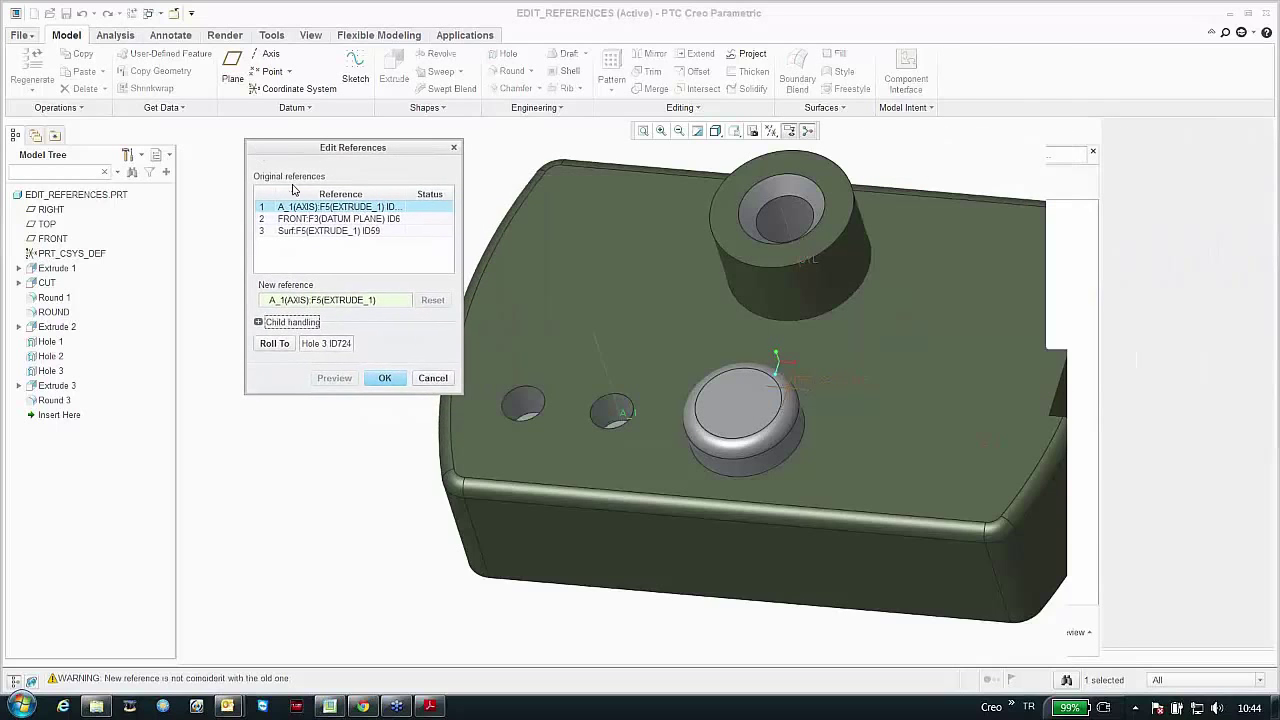
middle_click(966, 396)
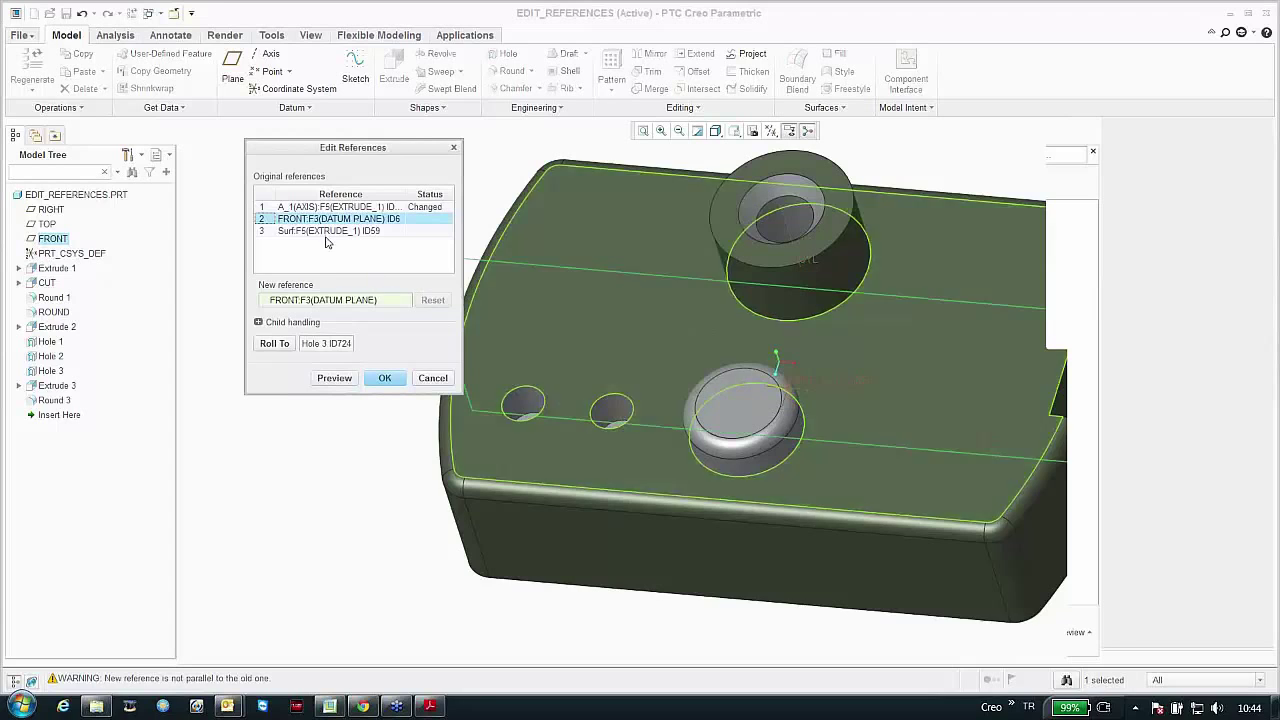
Step: Roll the model back to Hole 3, review its Extrude 1 surface reference, and apply the edited references
left_click(279, 344)
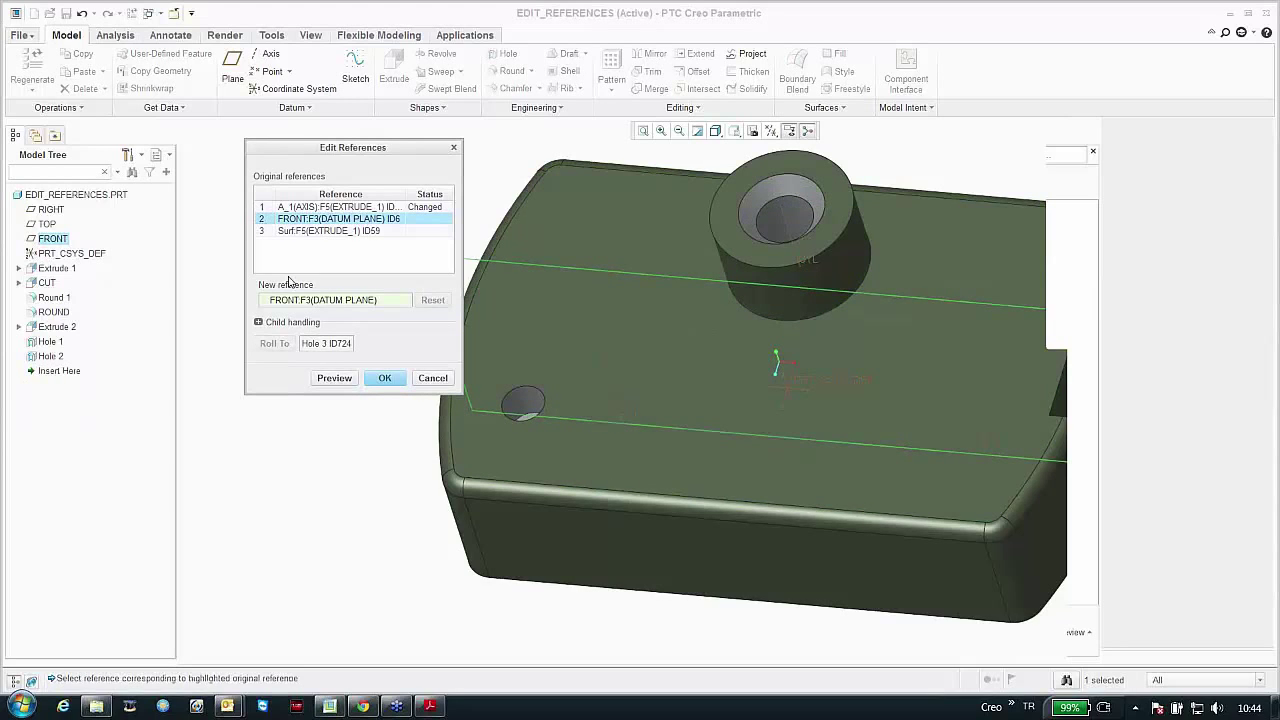
left_click(296, 231)
left_click(379, 378)
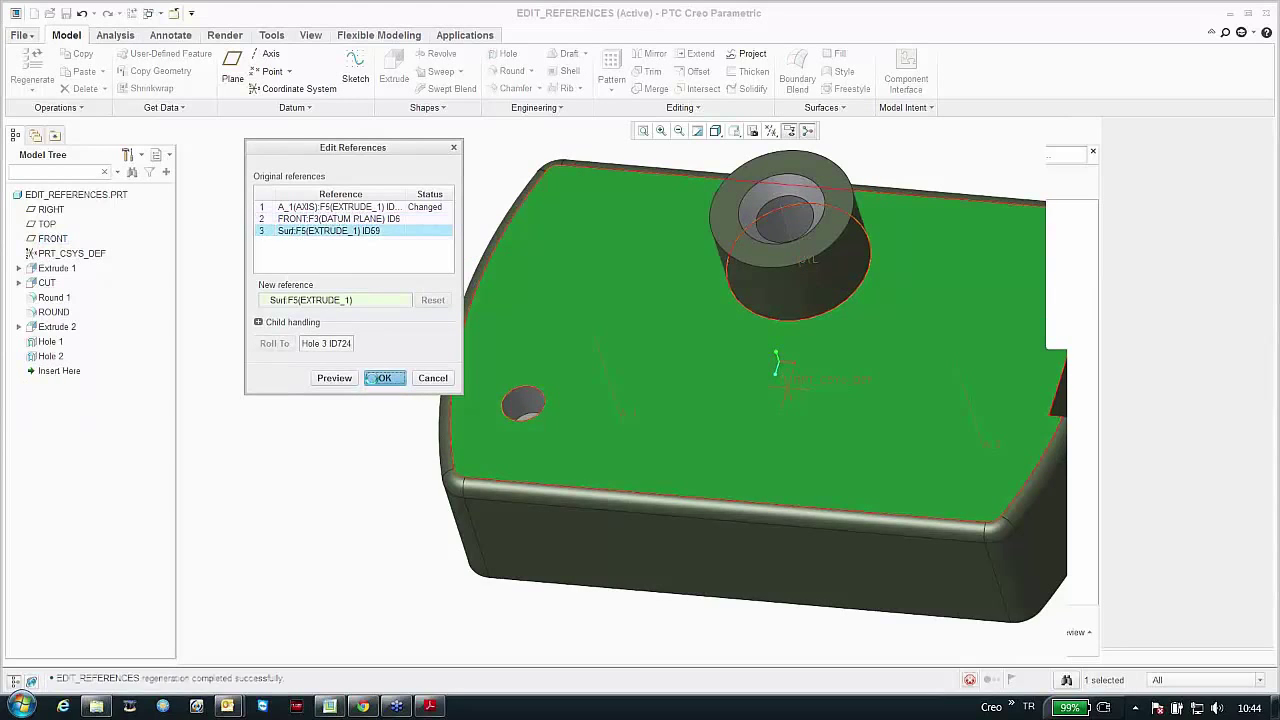
middle_click_drag(374, 369, 361, 336)
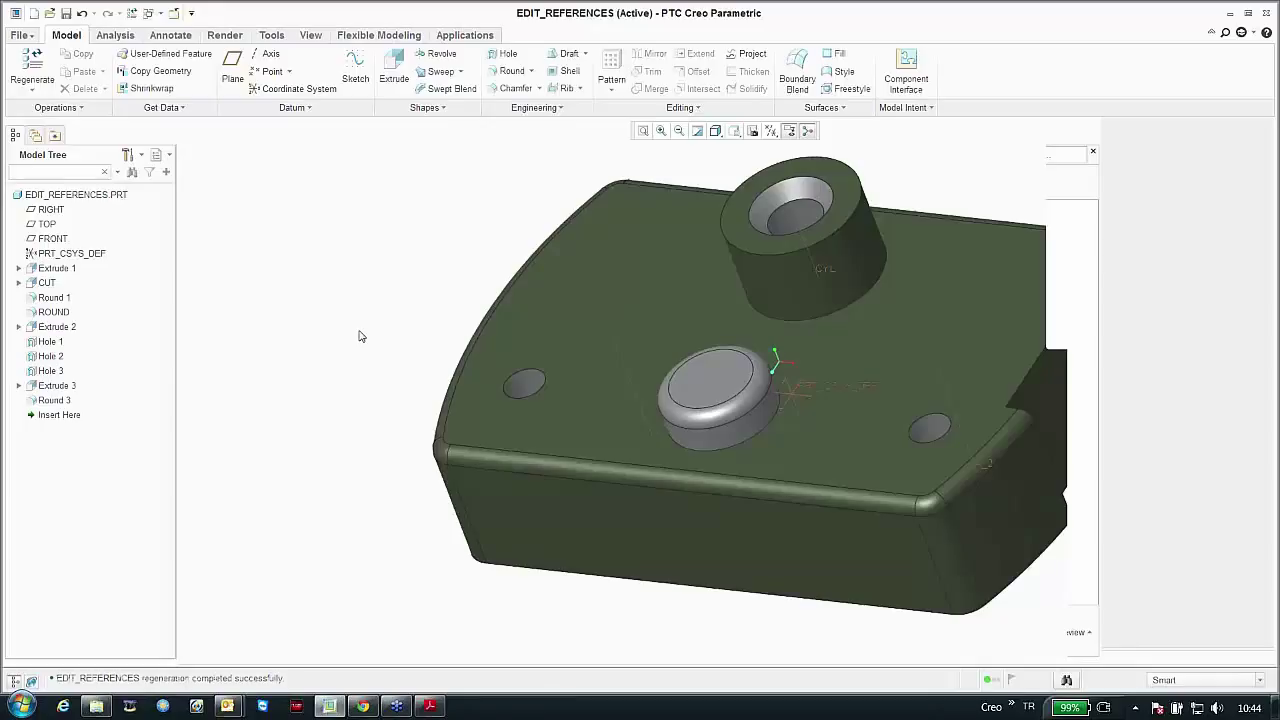
Step: Close the part and open the REPLACE_REFERENCES part from the Replace_References subfolder of 09-Edit in the Creo3.0 folder
left_click(172, 15)
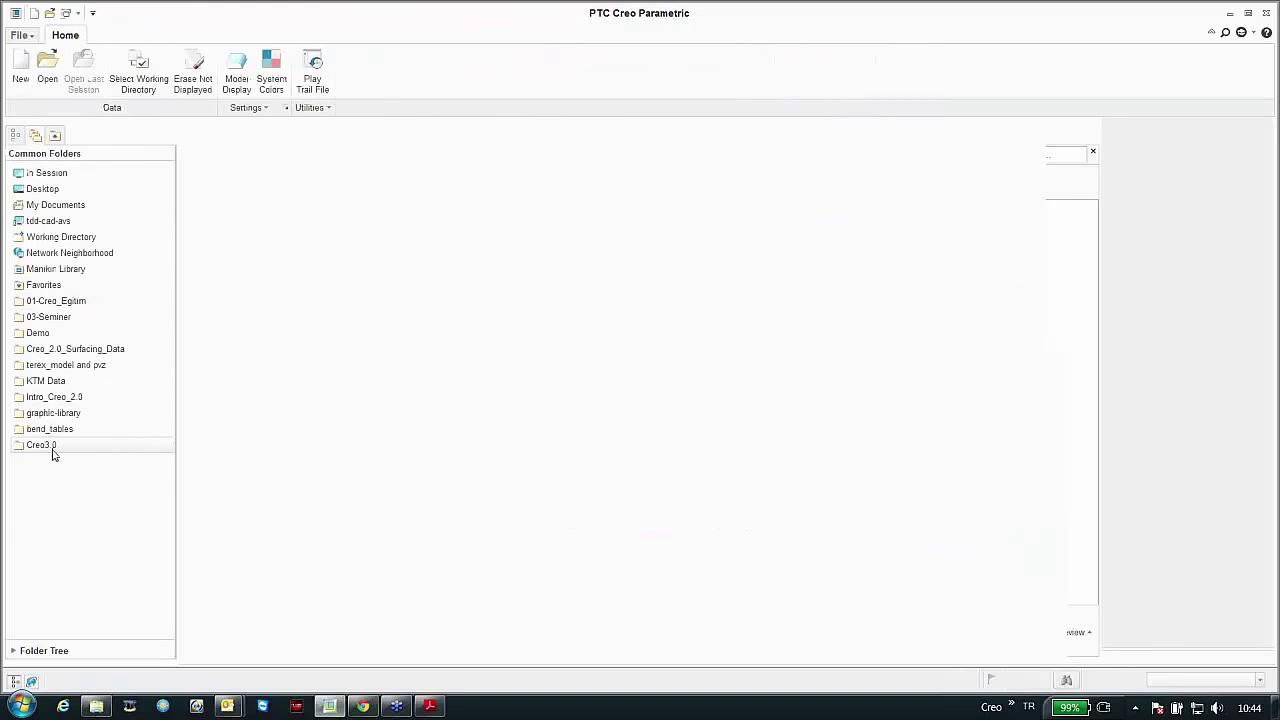
left_click(53, 450)
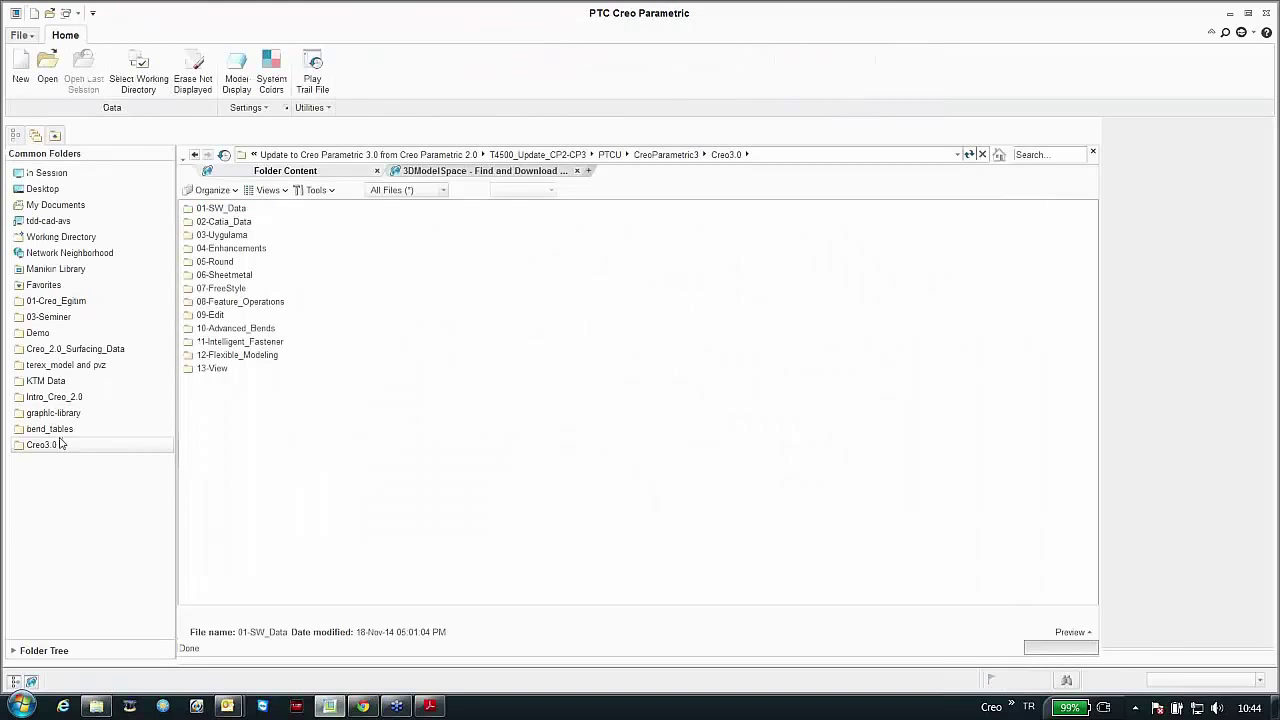
double_click(212, 316)
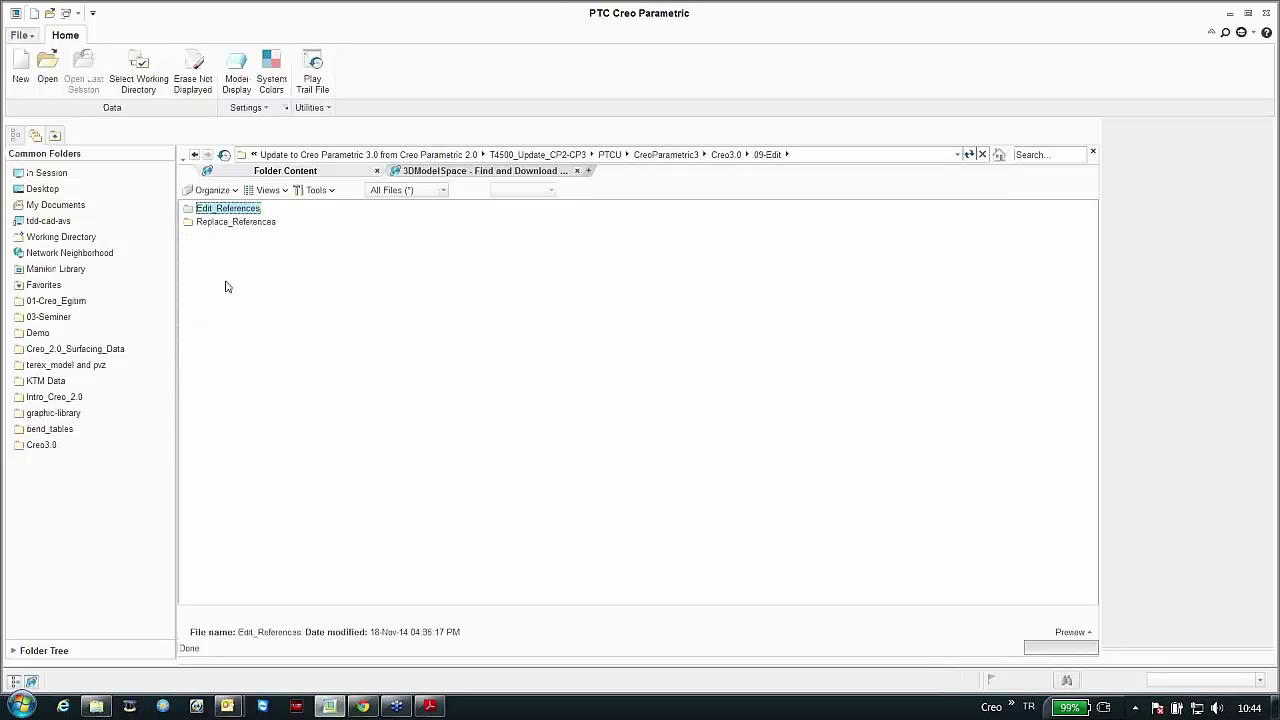
double_click(210, 221)
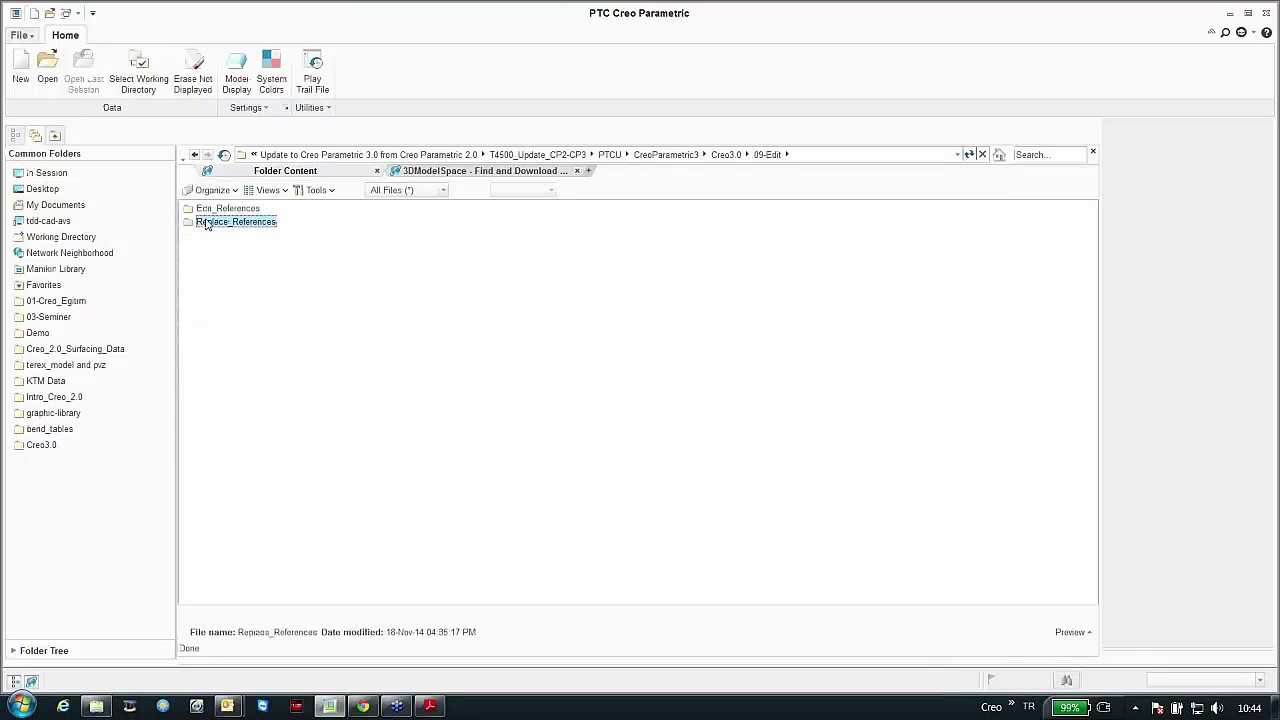
key("Return")
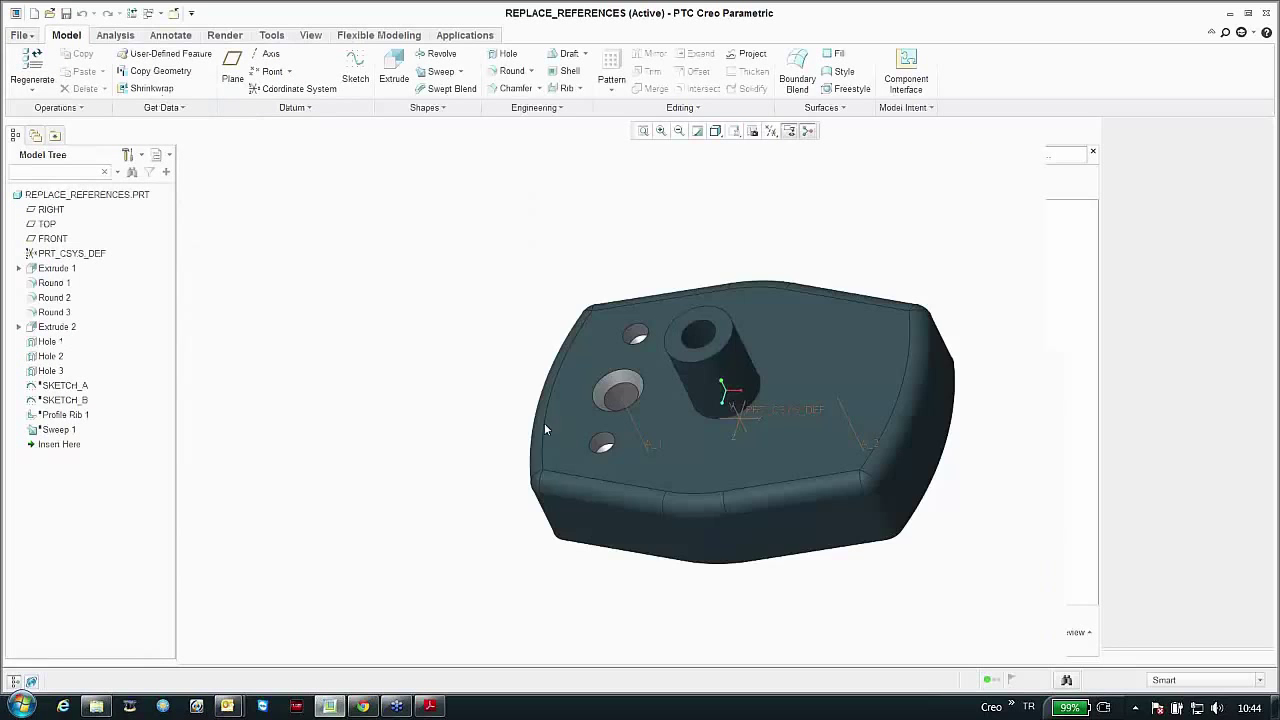
Step: Edit the references of Hole 1, replacing its A_1 axis reference with the A_2 axis of Extrude 1, and preview the result
scroll(604, 397, "up", 5)
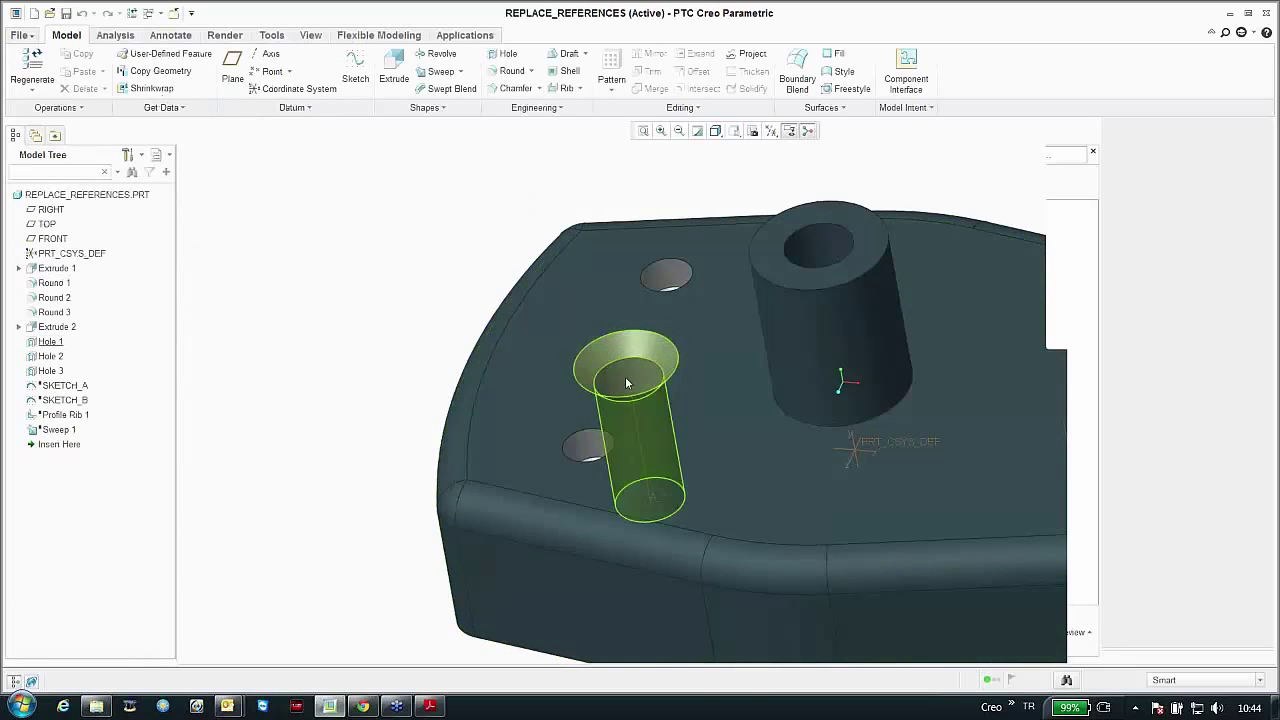
left_click(625, 376)
scroll(298, 405, "down", 5)
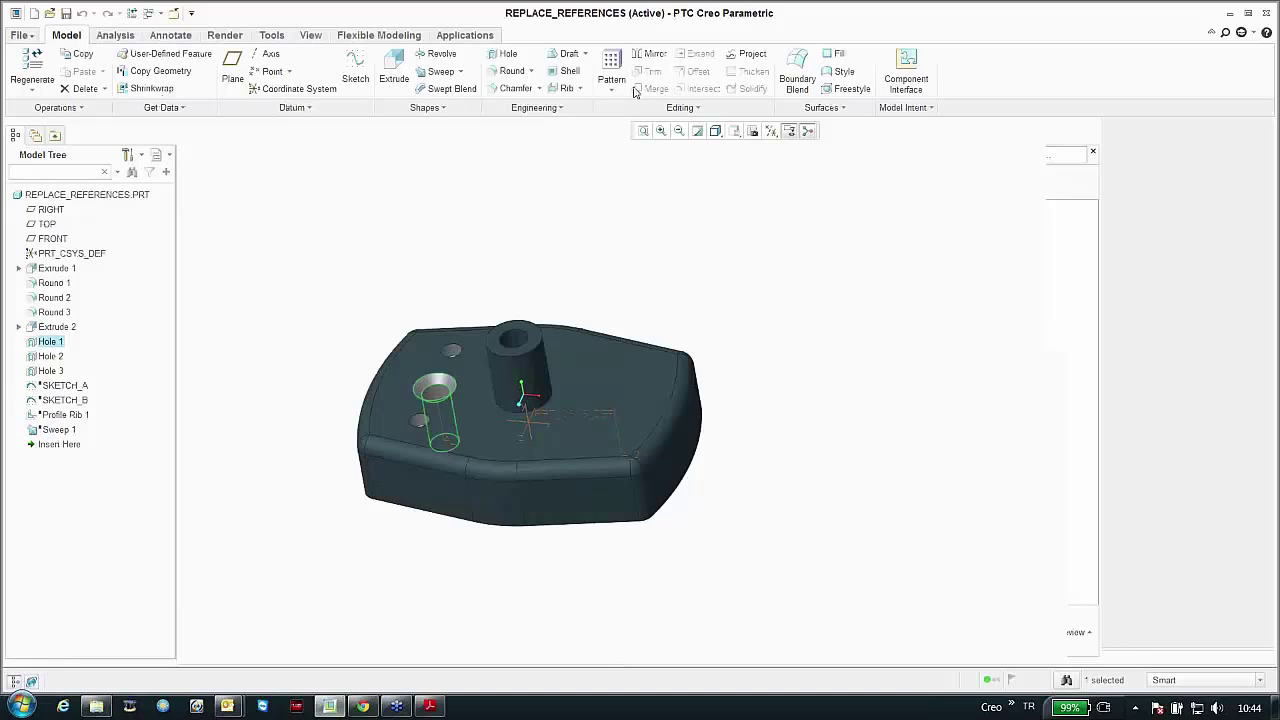
right_click(433, 266)
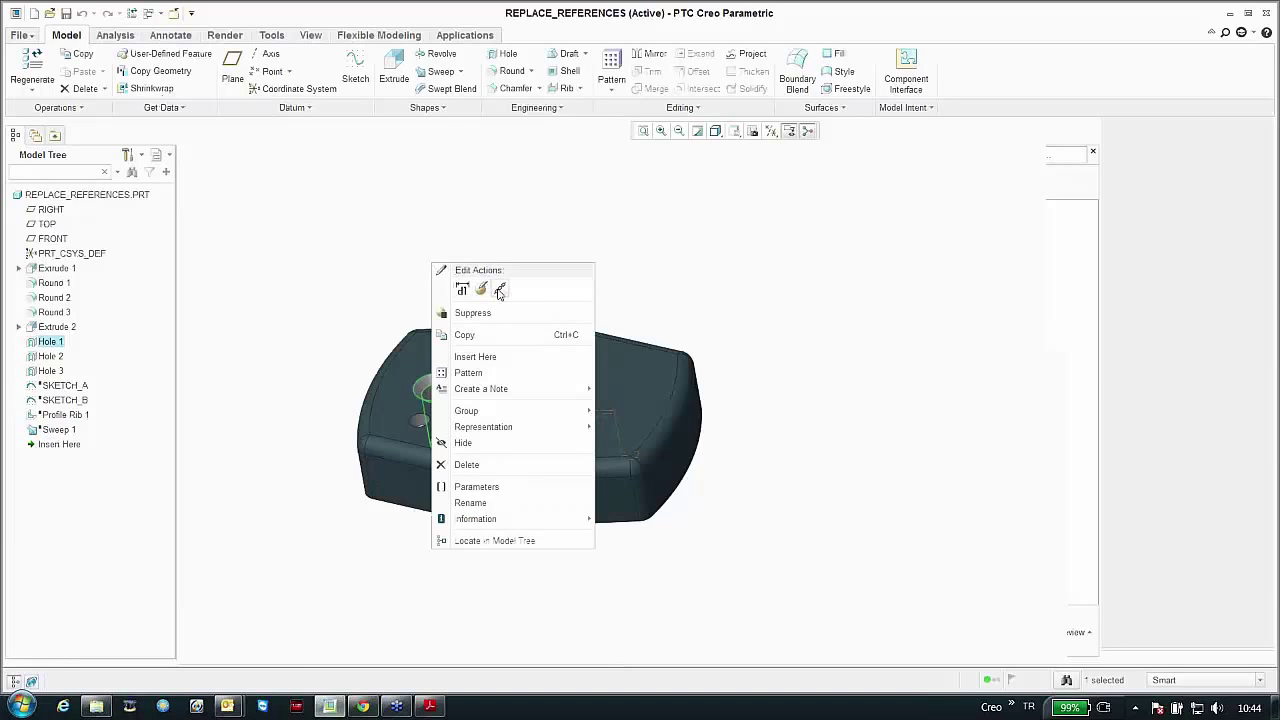
left_click(499, 288)
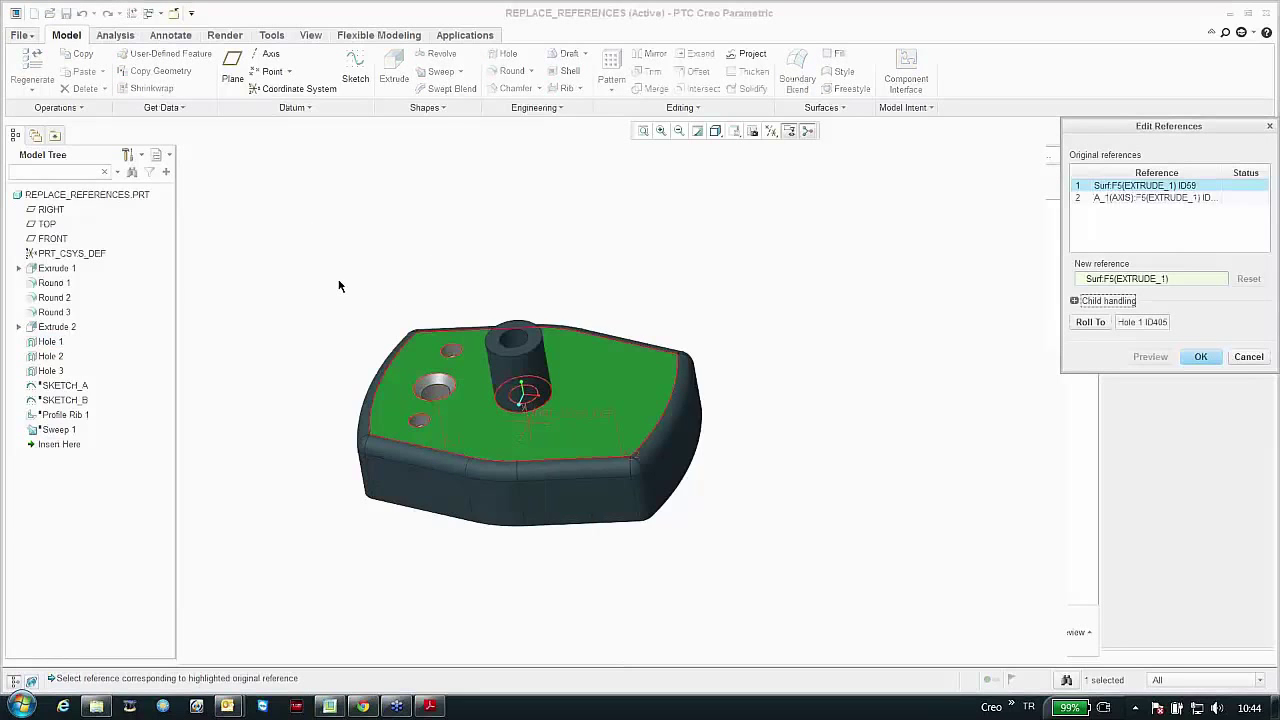
left_click_drag(1074, 127, 790, 140)
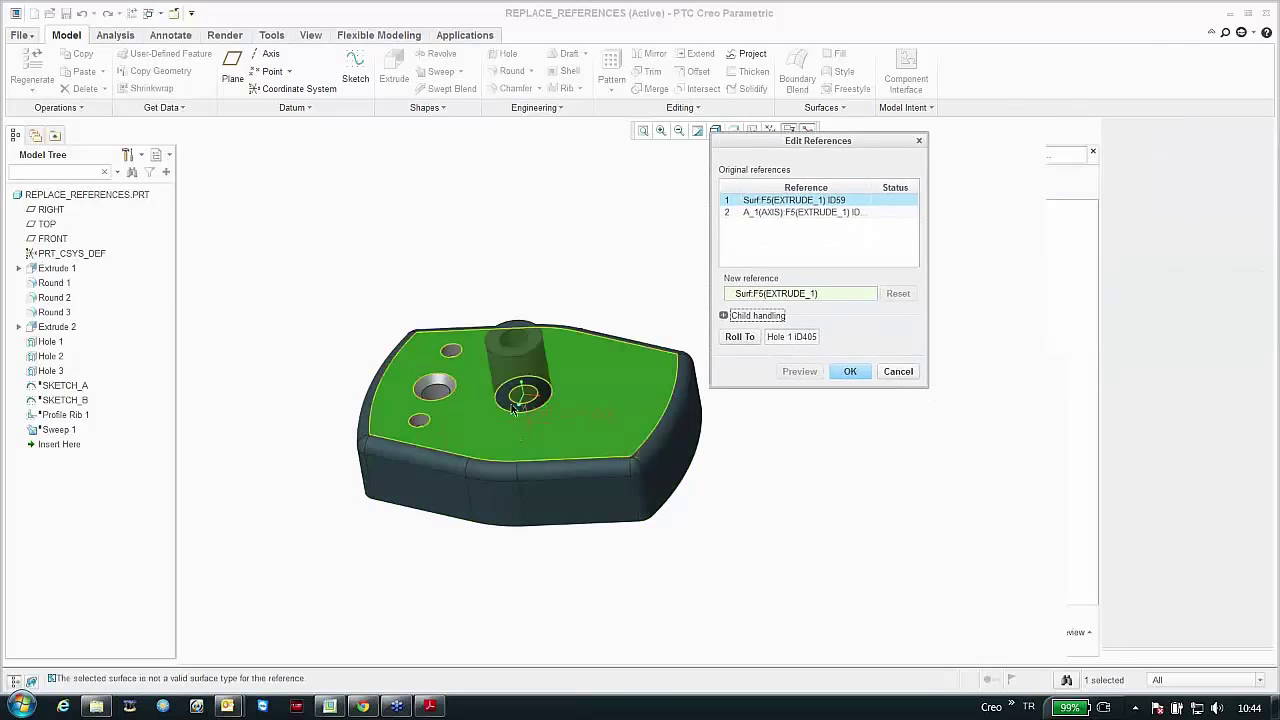
left_click(774, 213)
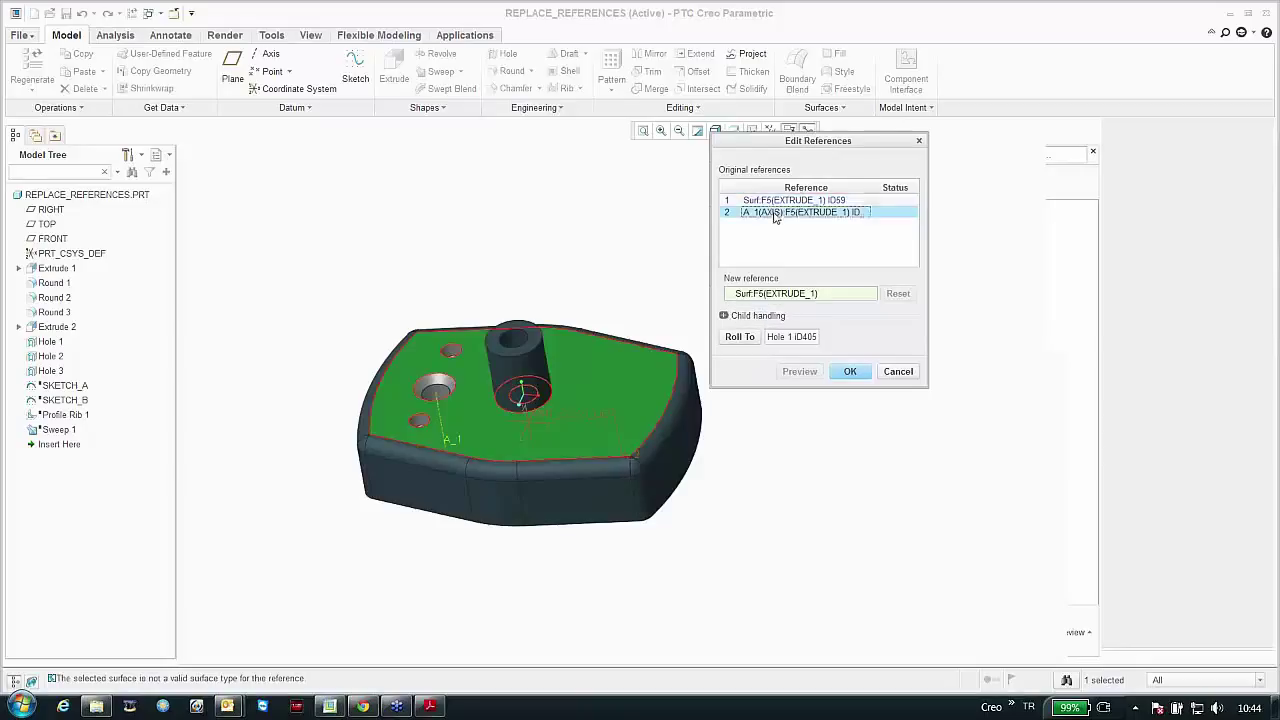
left_click(616, 430)
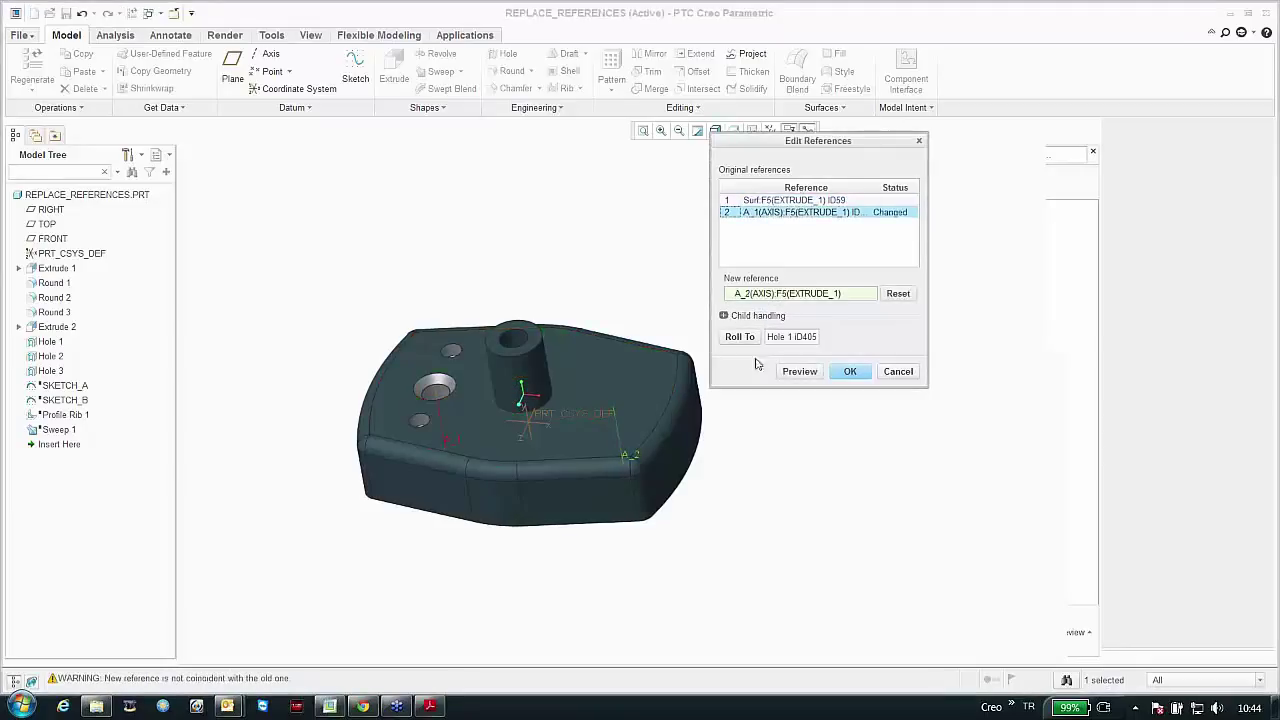
left_click(808, 370)
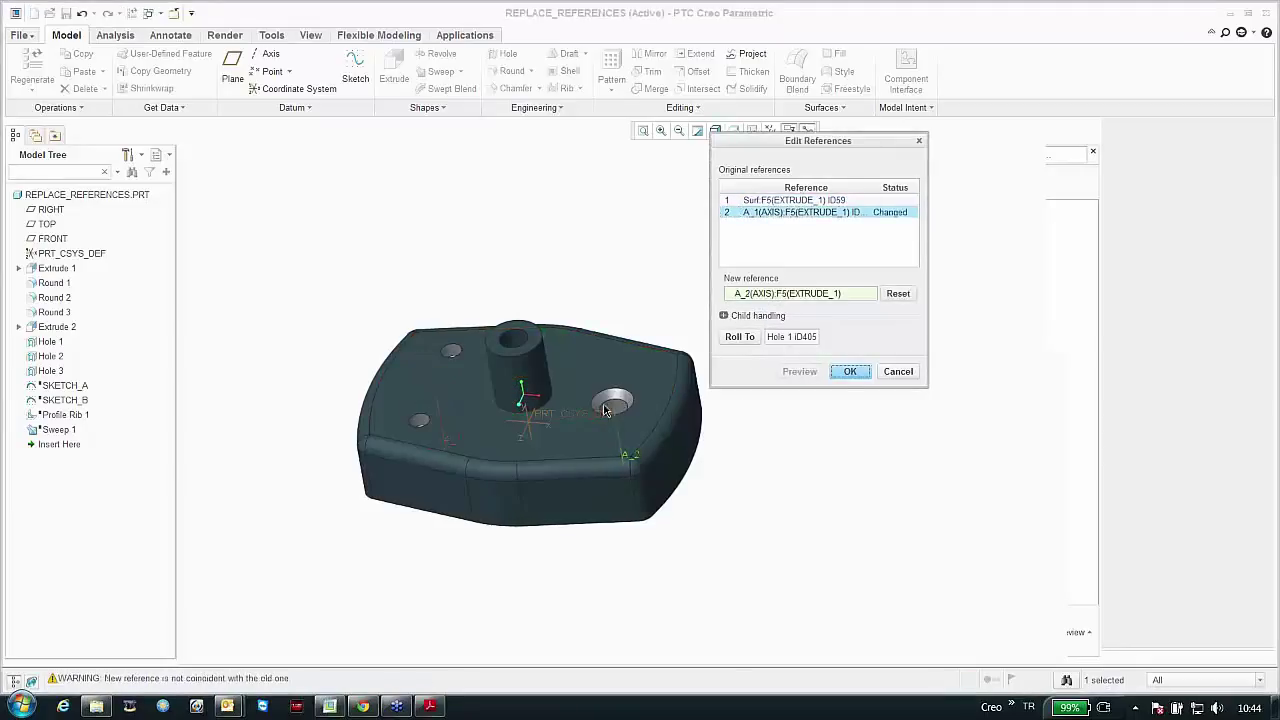
scroll(625, 425, "up", 3)
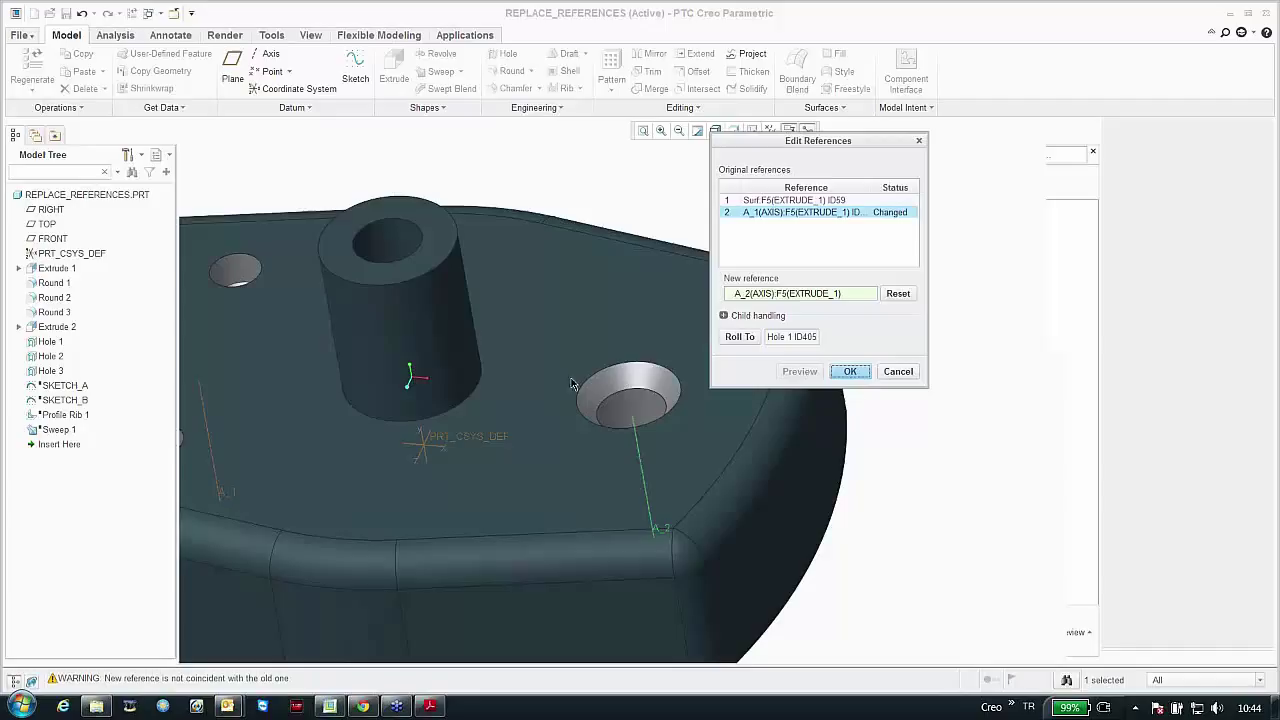
Step: Include the child features Hole 2 and Hole 3 in the reference update, preview it, and apply the change
left_click(724, 316)
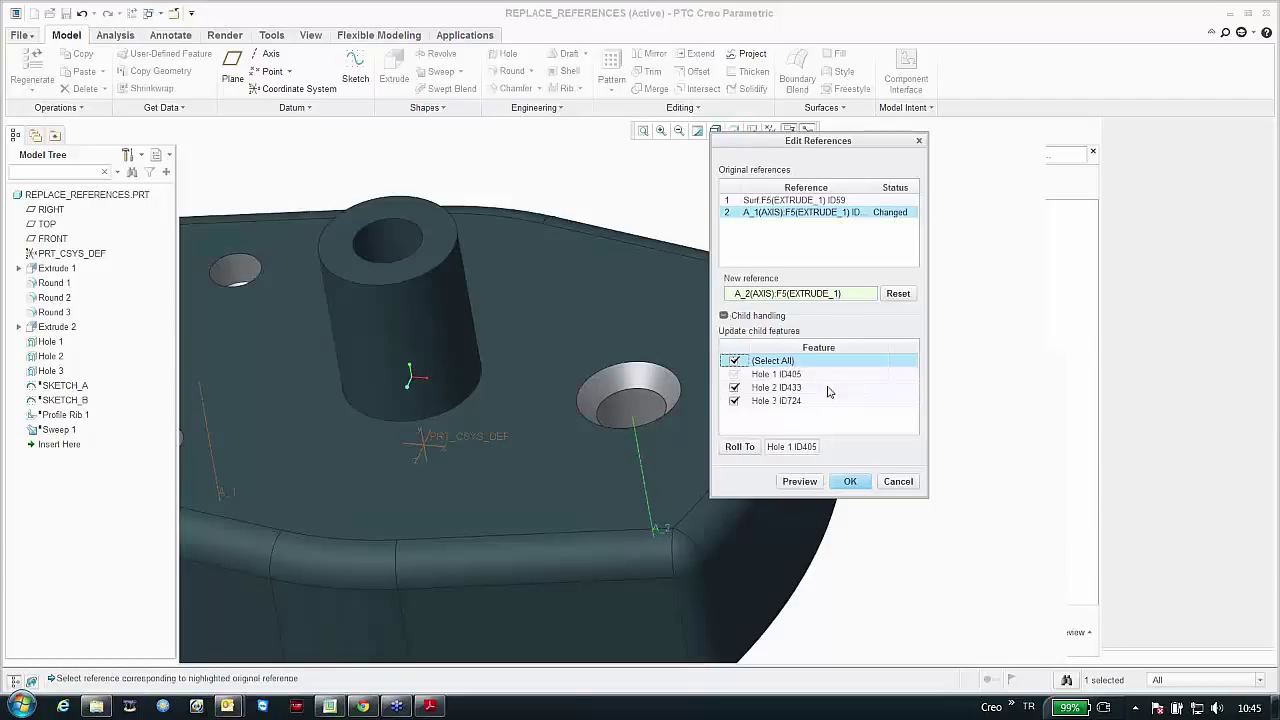
left_click(799, 481)
scroll(550, 457, "down", 4)
scroll(550, 457, "up", 3)
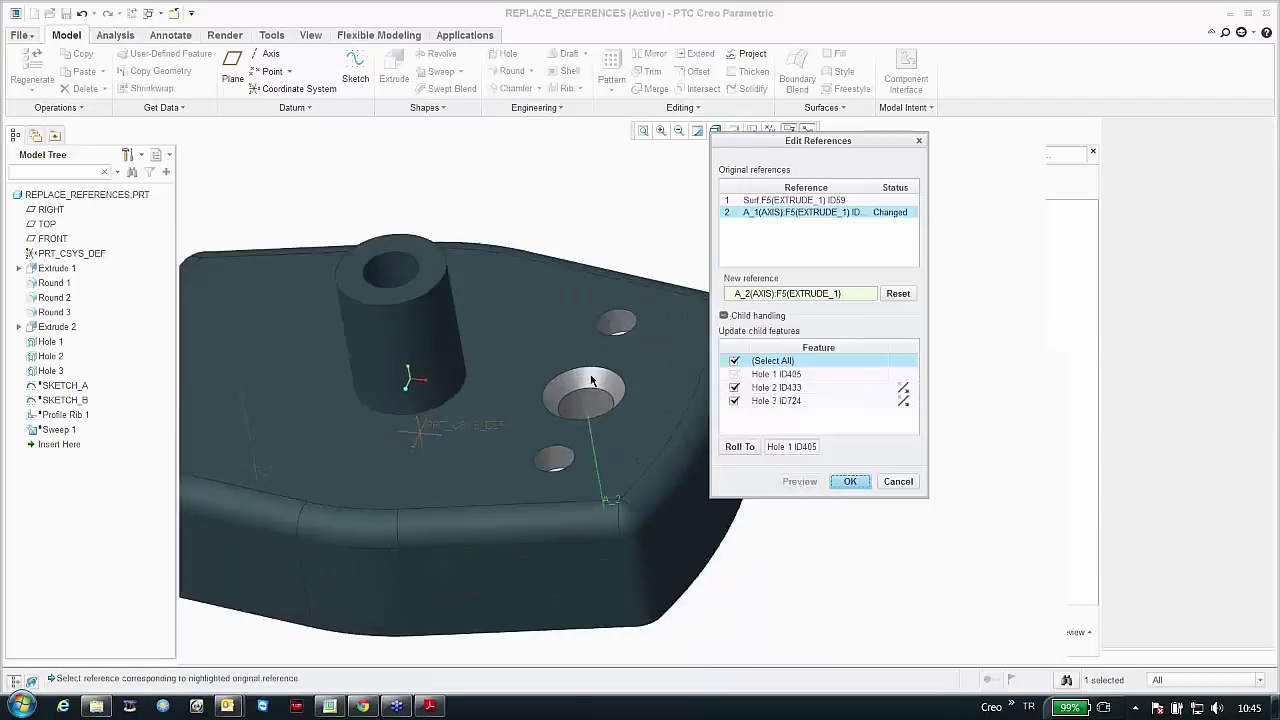
left_click(850, 481)
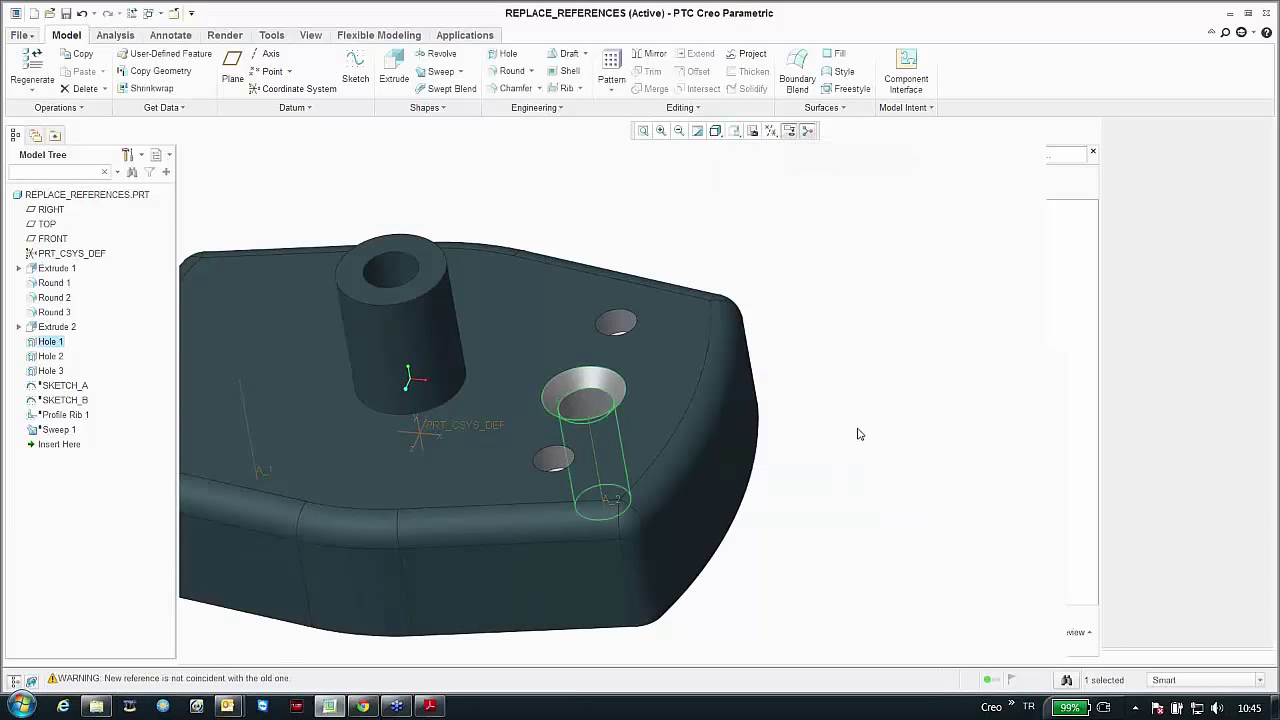
Step: Close the REPLACE_REFERENCES part and erase the models not displayed from the session
scroll(820, 415, "down", 5)
scroll(739, 401, "up", 3)
mouse_move(739, 401)
middle_mouse_down()
mouse_move(757, 414)
mouse_move(734, 406)
mouse_move(750, 404)
middle_mouse_up()
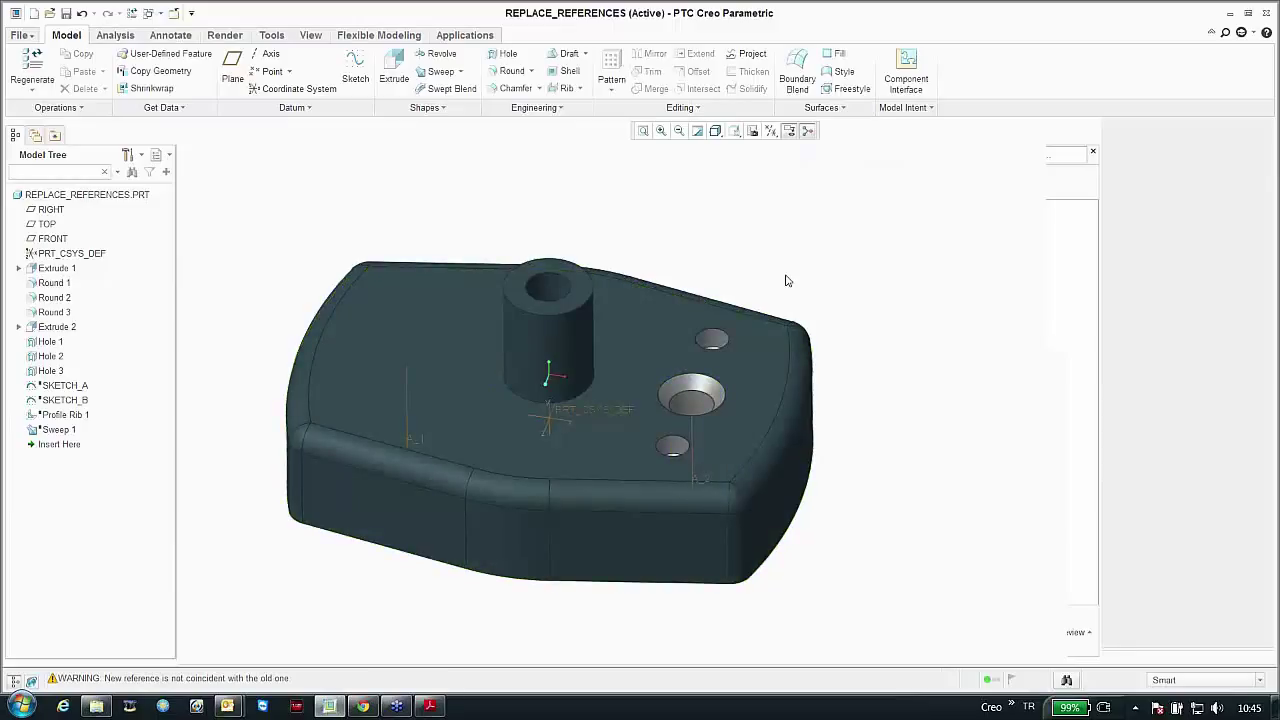
middle_click_drag(786, 281, 510, 380)
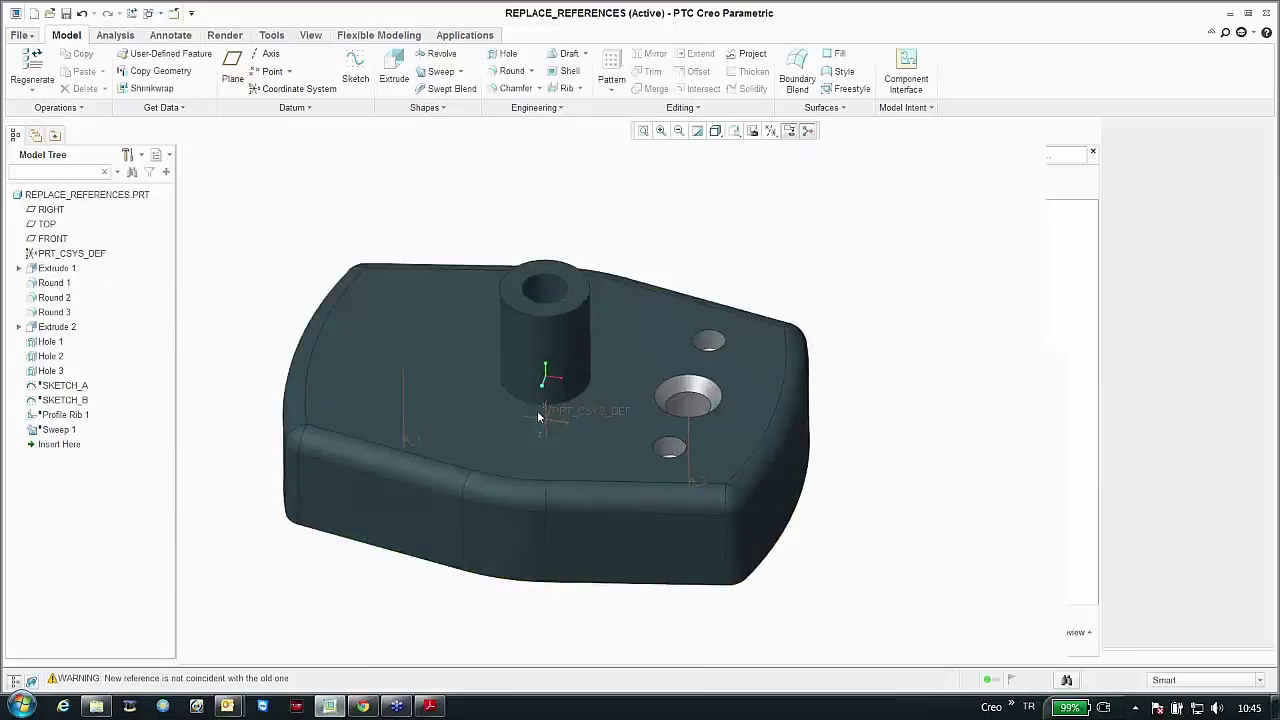
left_click(174, 13)
left_click(193, 70)
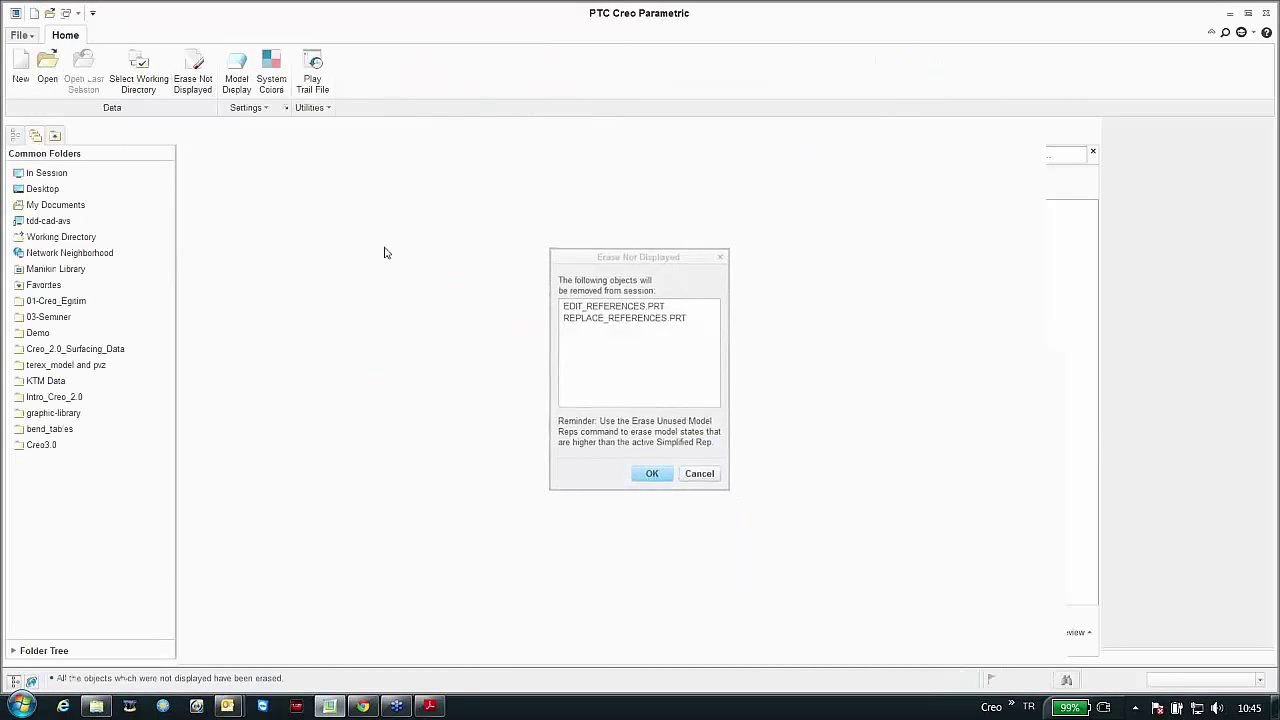
key("Return")
Step: Open the WRENCH part from the Spinal subfolder of 10-Advanced_Bends in the Creo3.0 folder
left_click(50, 428)
left_click(42, 444)
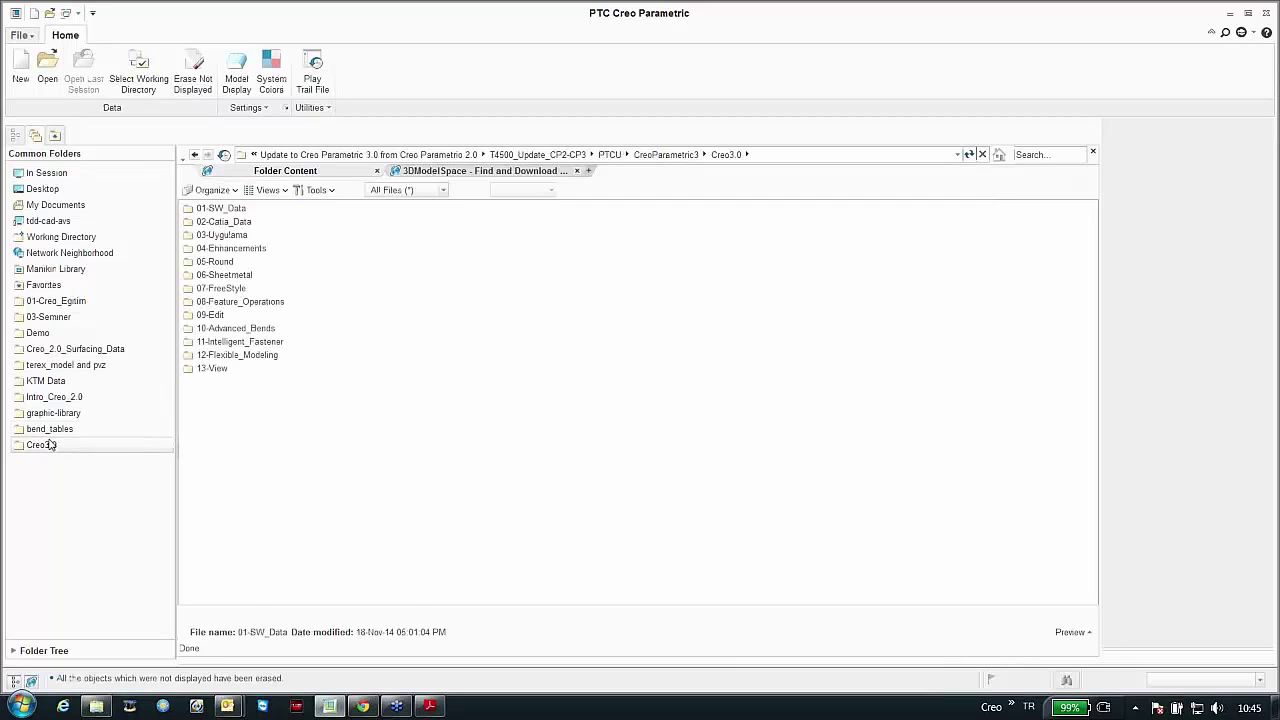
left_click(217, 332)
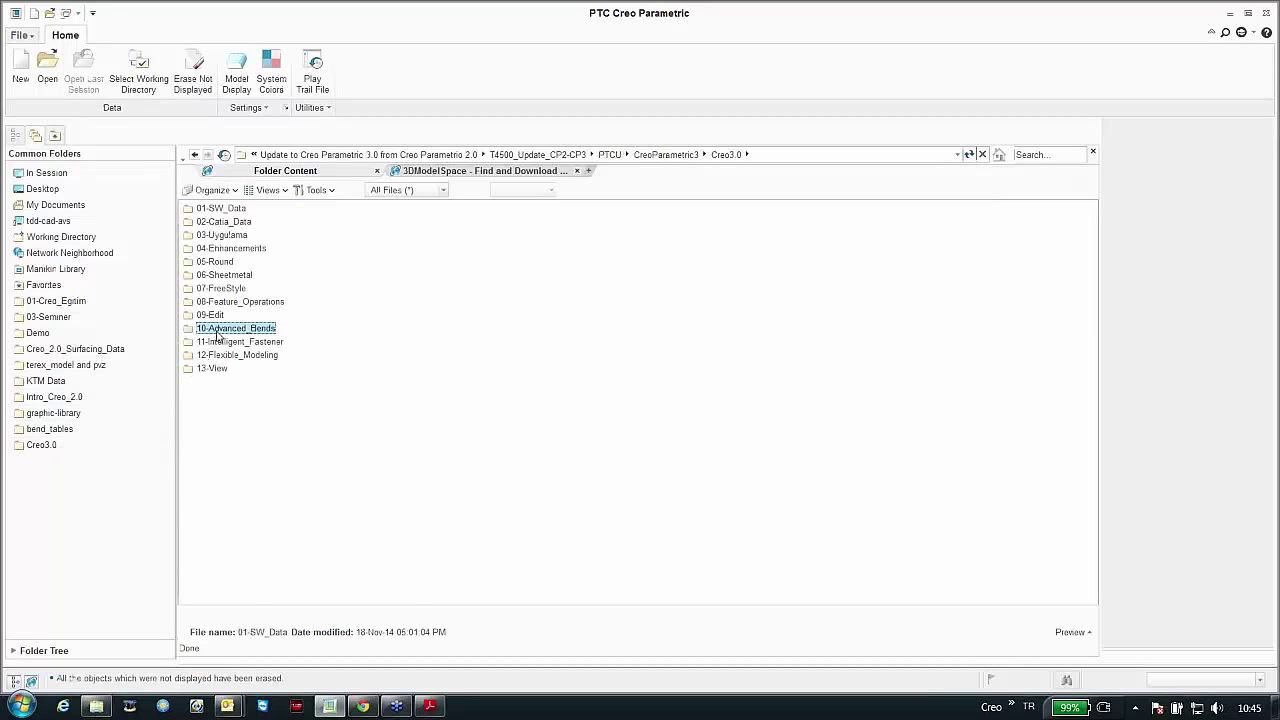
double_click(217, 332)
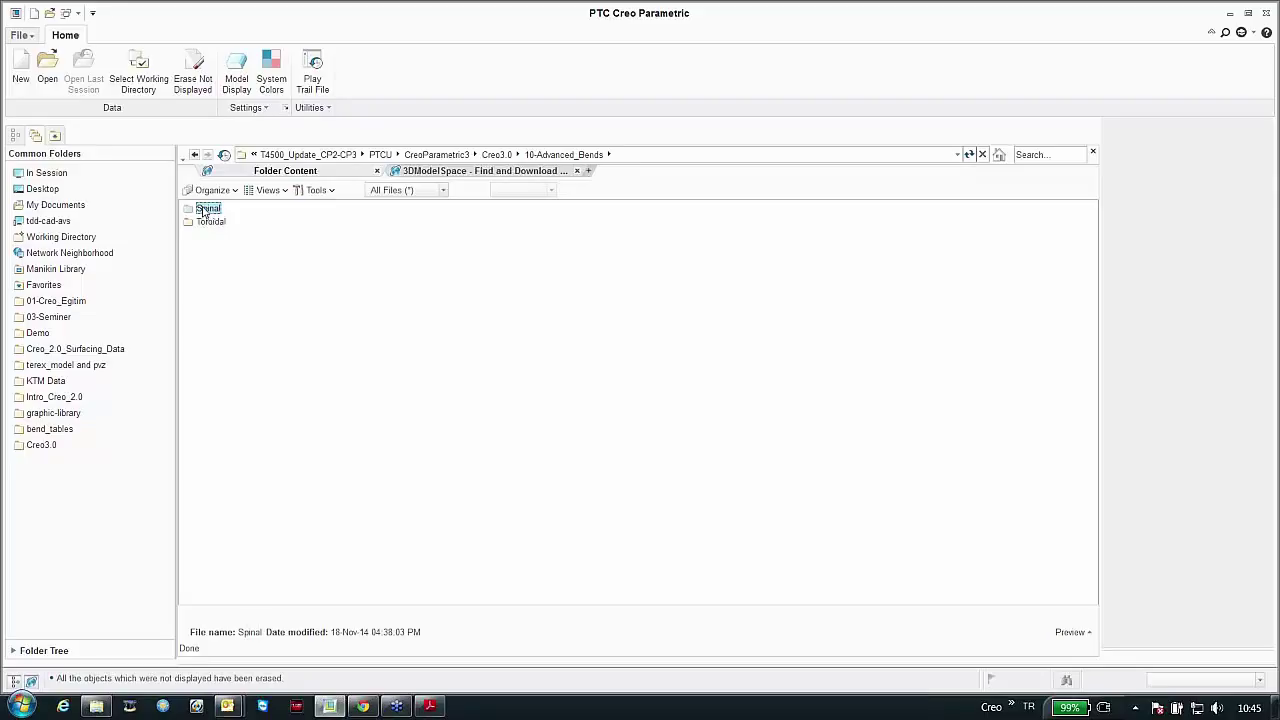
double_click(205, 209)
double_click(207, 212)
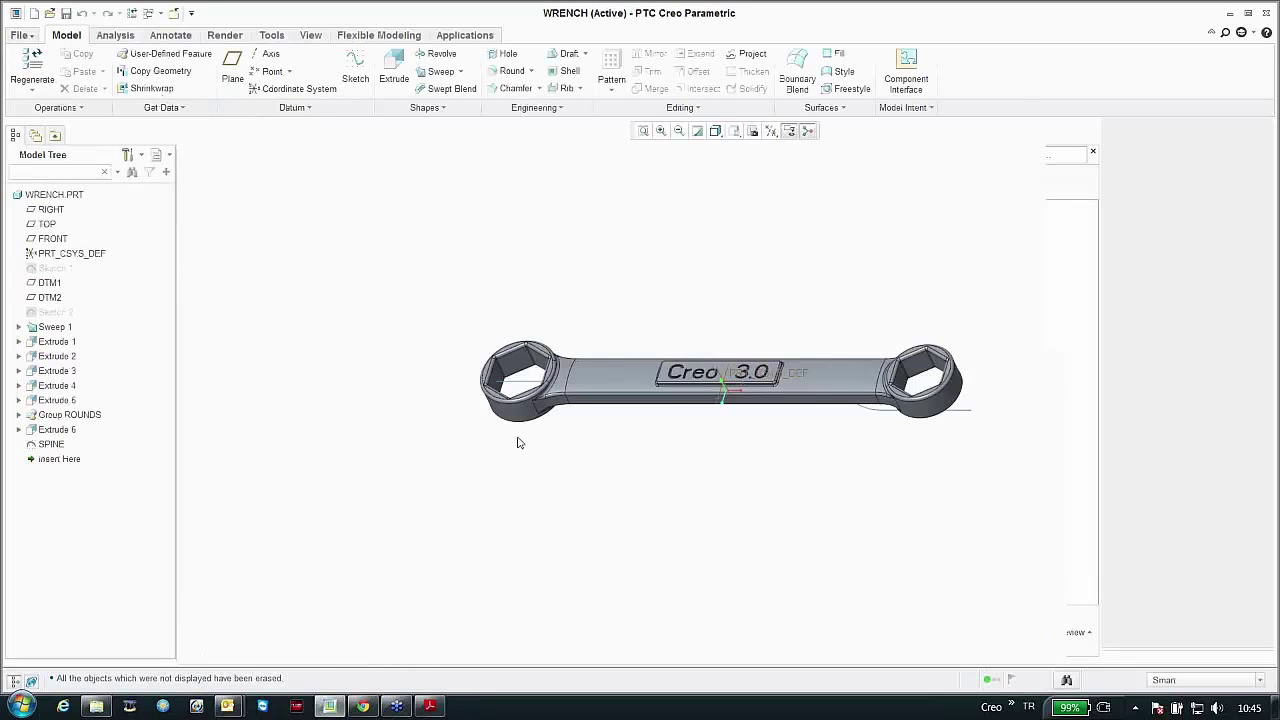
Step: Examine the wrench and the SPINE curve beneath it from the side
scroll(517, 400, "down", 3)
scroll(550, 340, "up", 4)
middle_click_drag(550, 340, 503, 323)
scroll(413, 326, "down", 2)
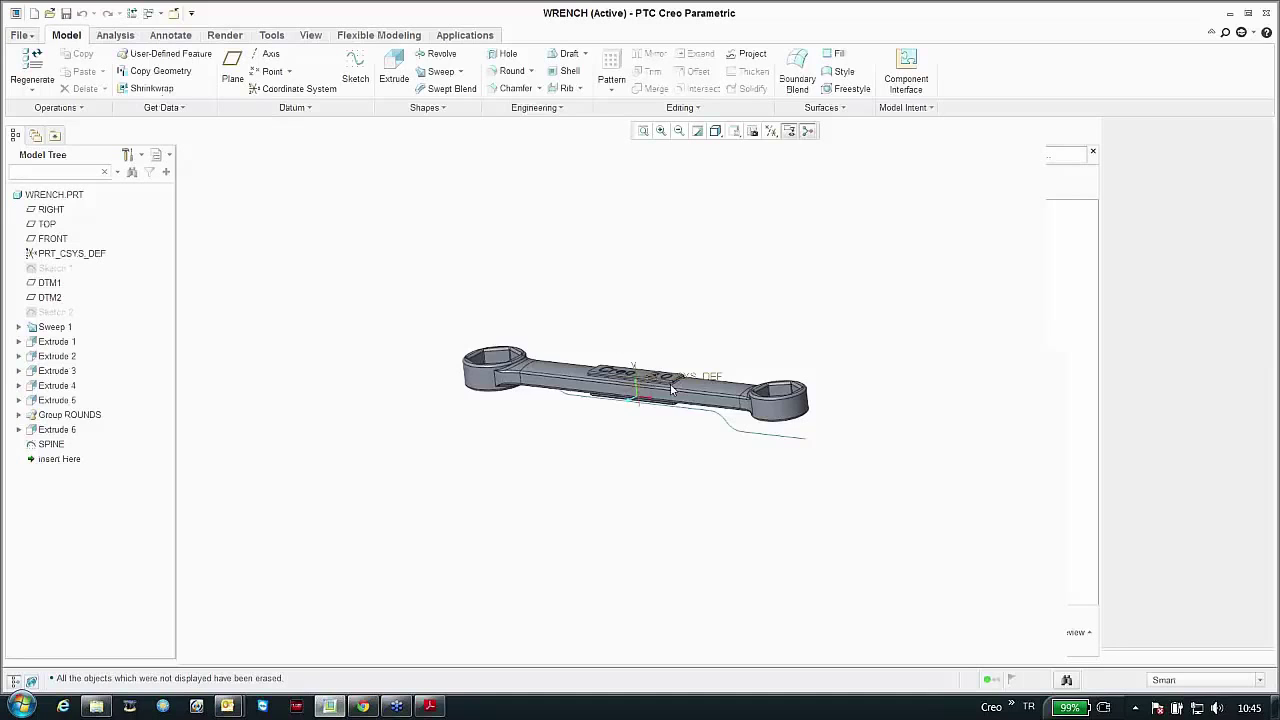
scroll(673, 390, "up", 4)
middle_click_drag(673, 390, 708, 491)
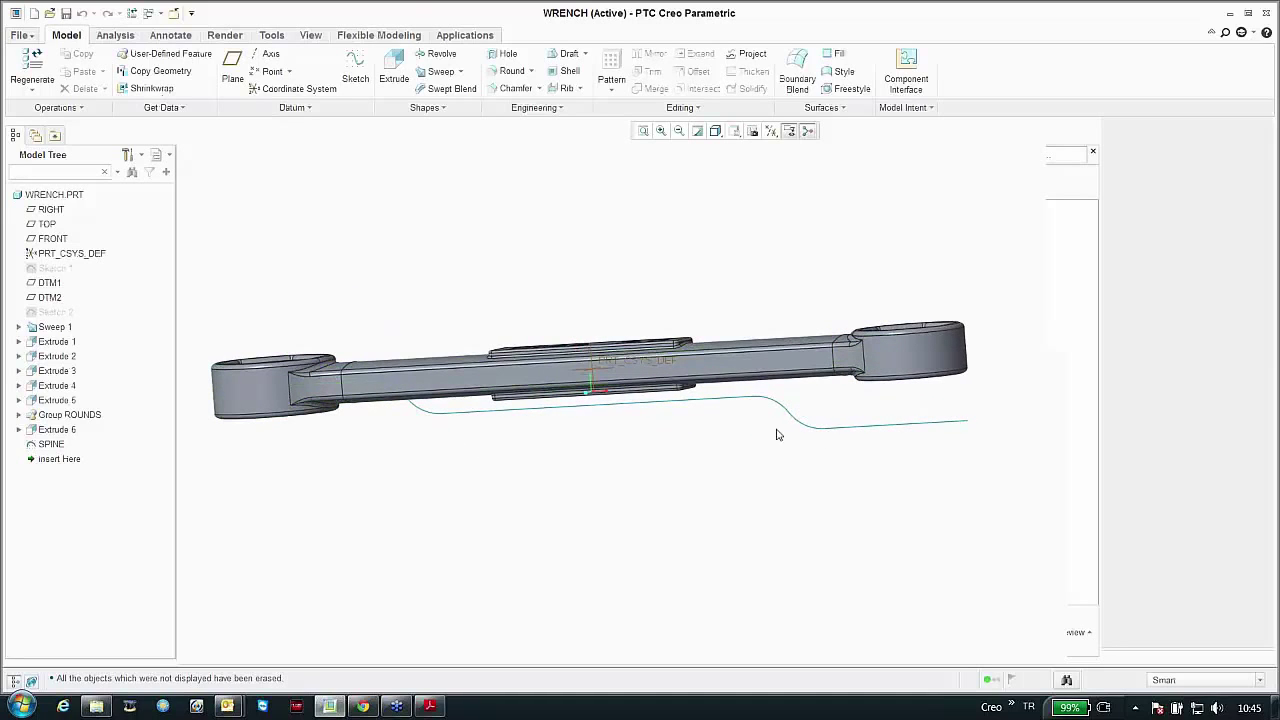
Step: Create a Spinal Bend of the wrench's solid geometry using the SPINE curve beneath it as the spine
key("ctrl+d")
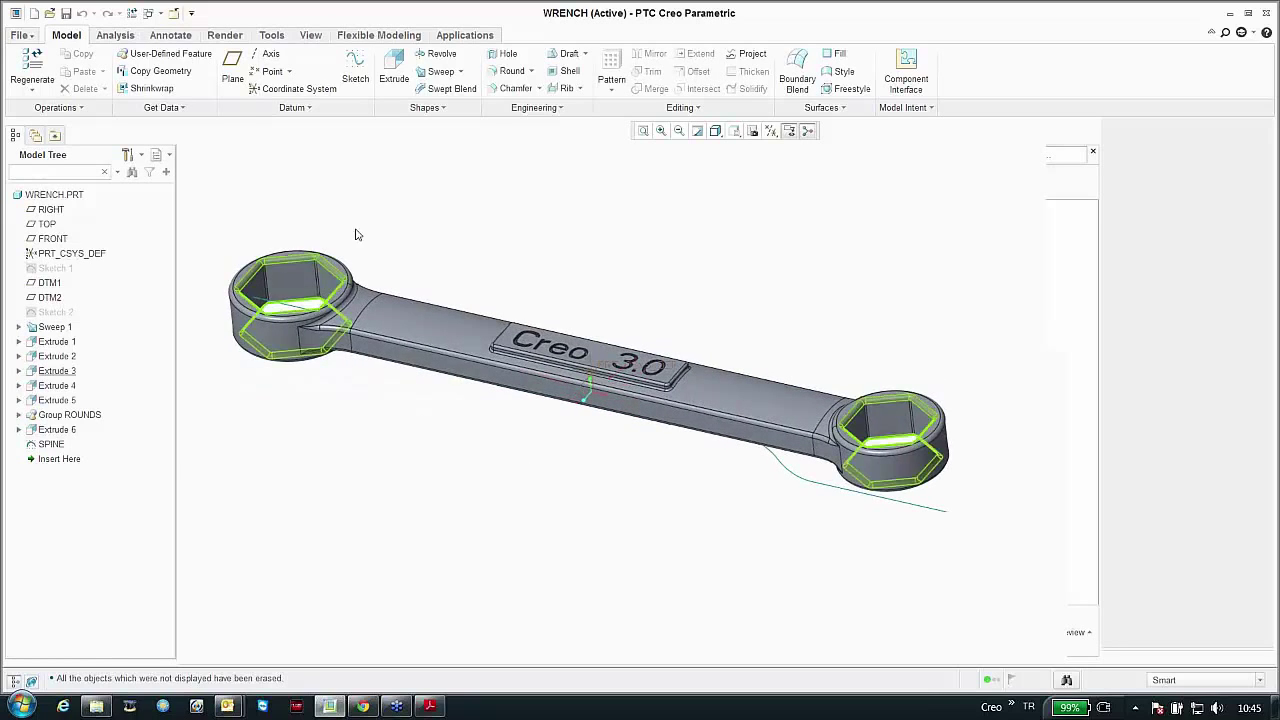
left_click(522, 108)
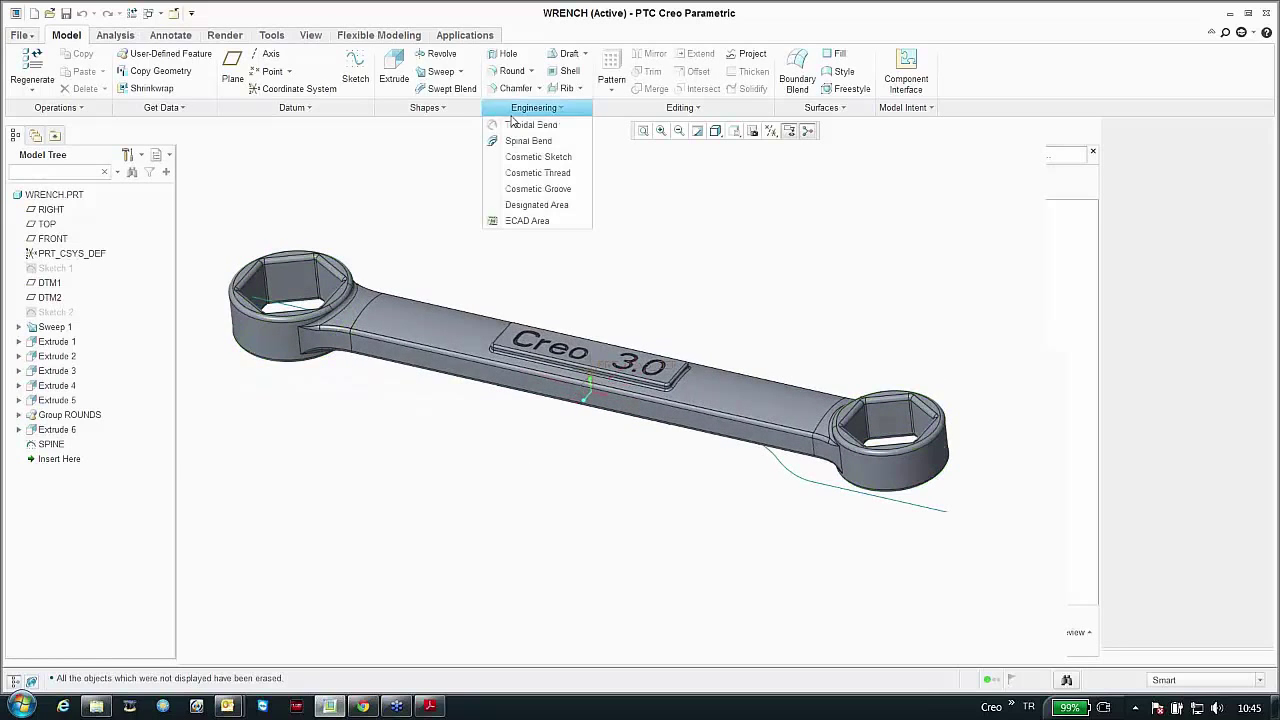
left_click(512, 141)
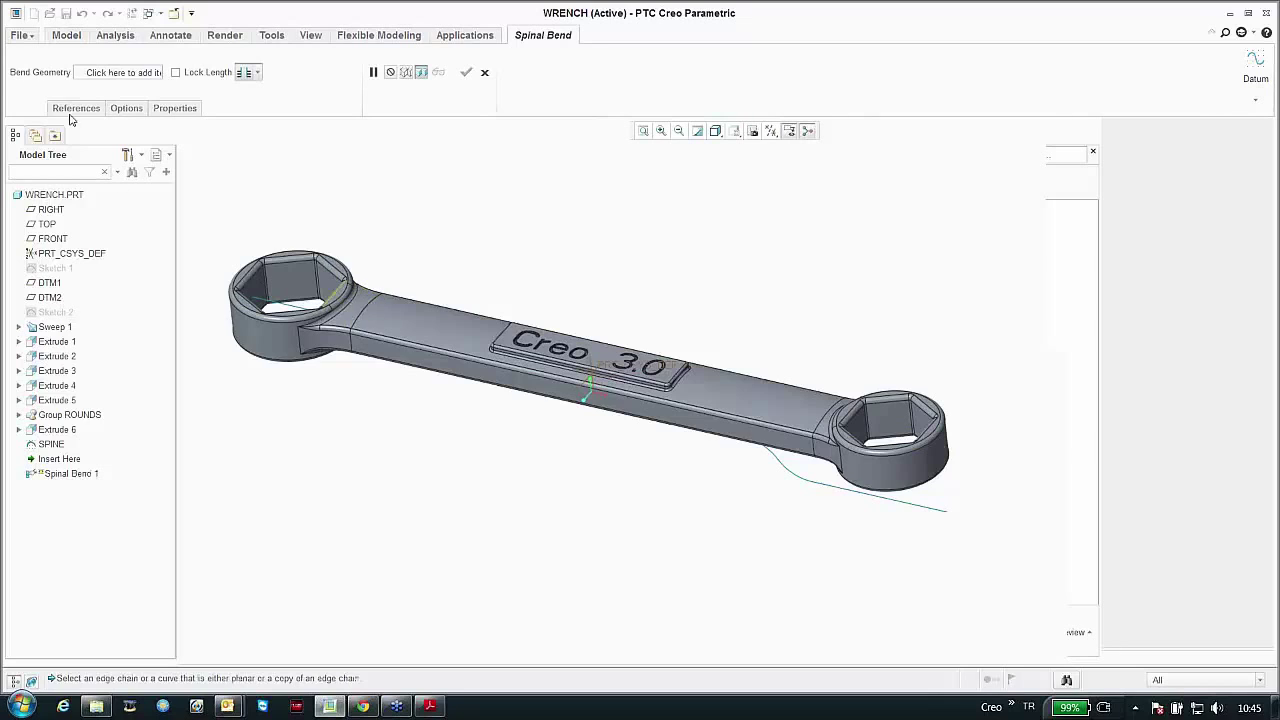
left_click(382, 312)
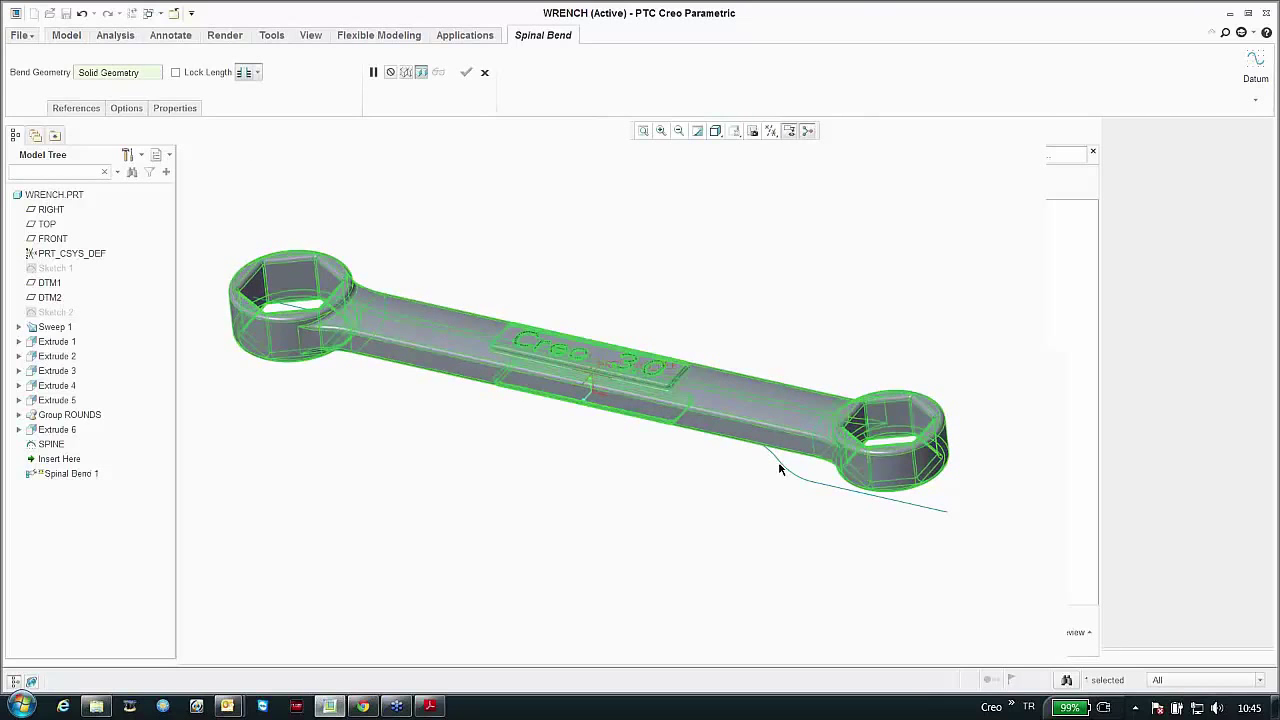
left_click(76, 108)
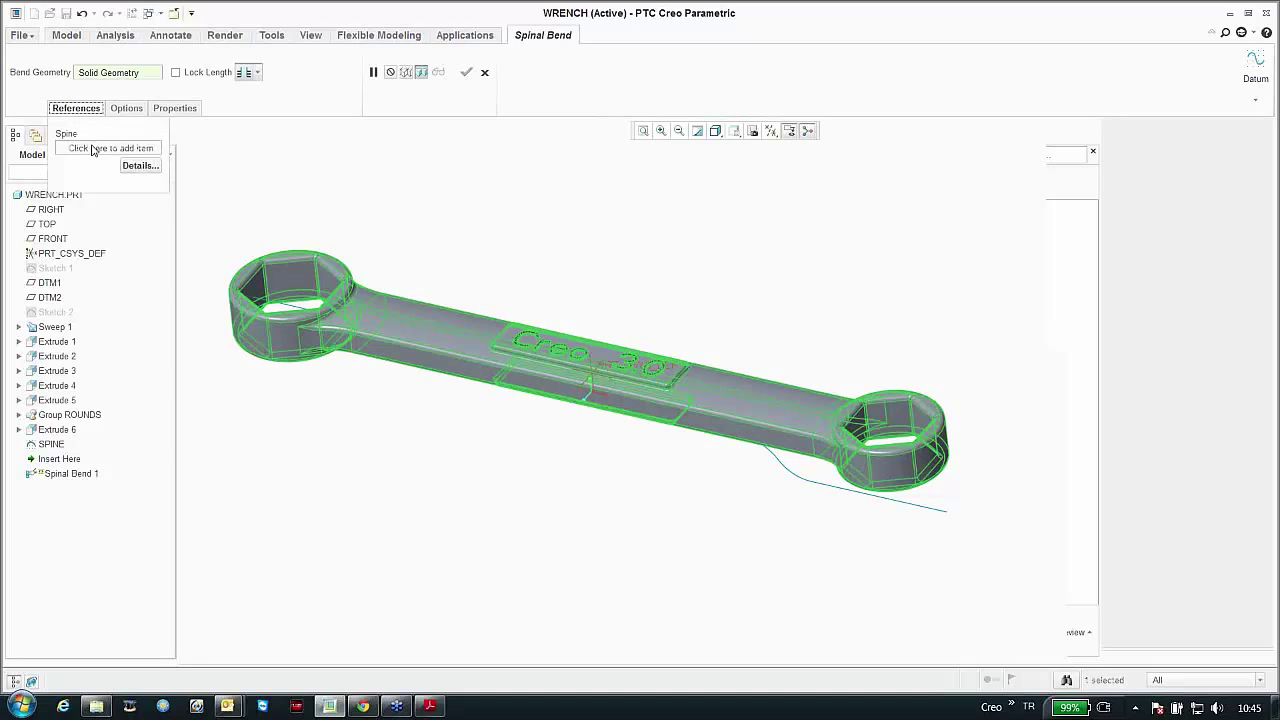
left_click(792, 471)
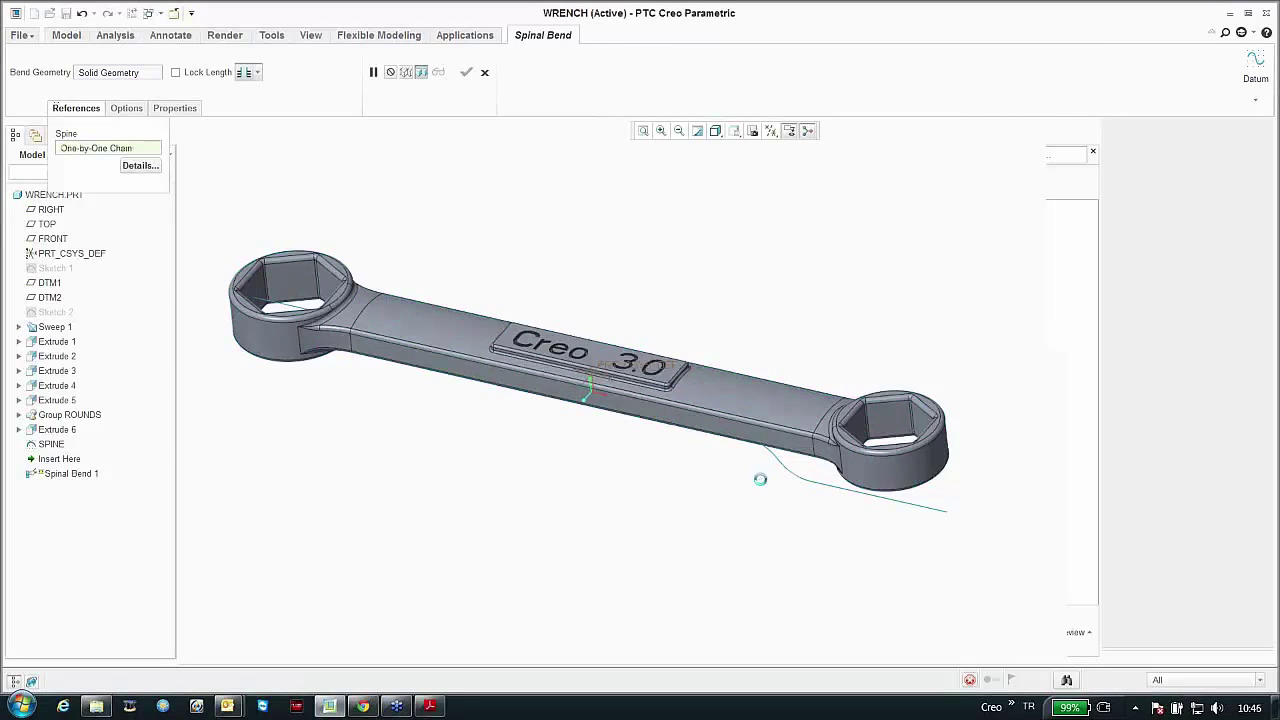
middle_click_drag(633, 451, 672, 463)
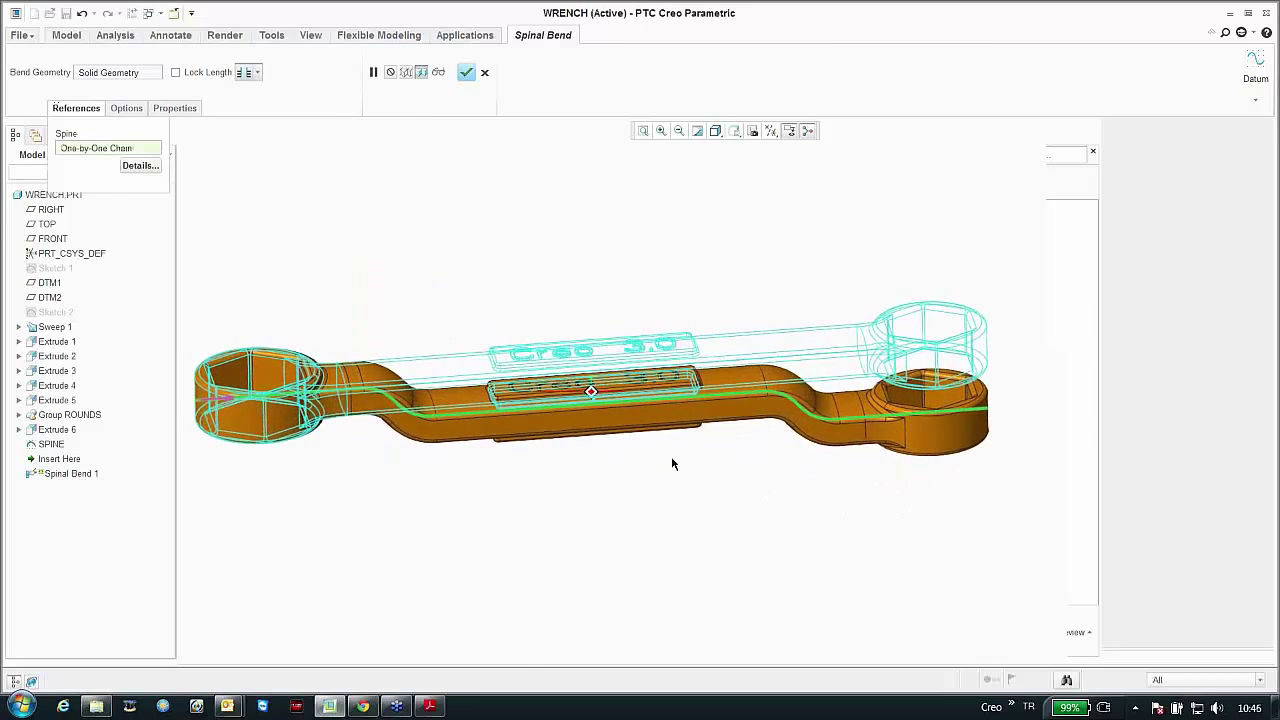
left_click(466, 72)
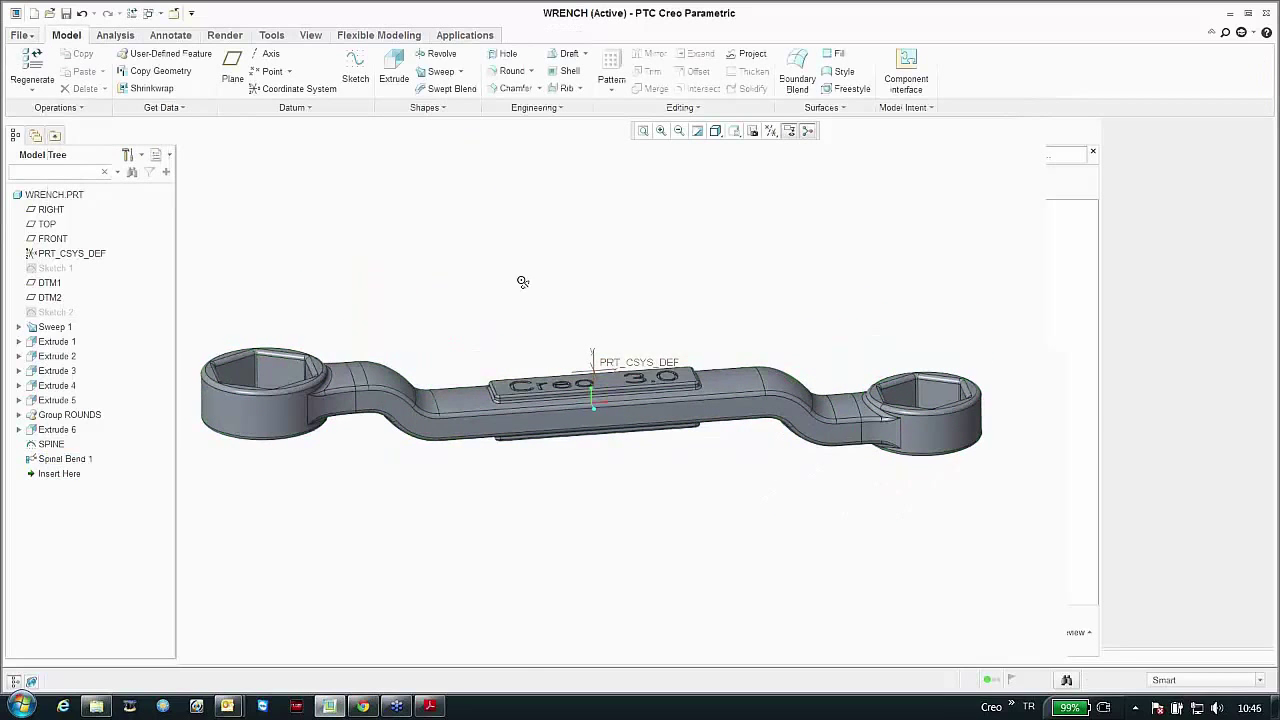
middle_click_drag(522, 282, 480, 304)
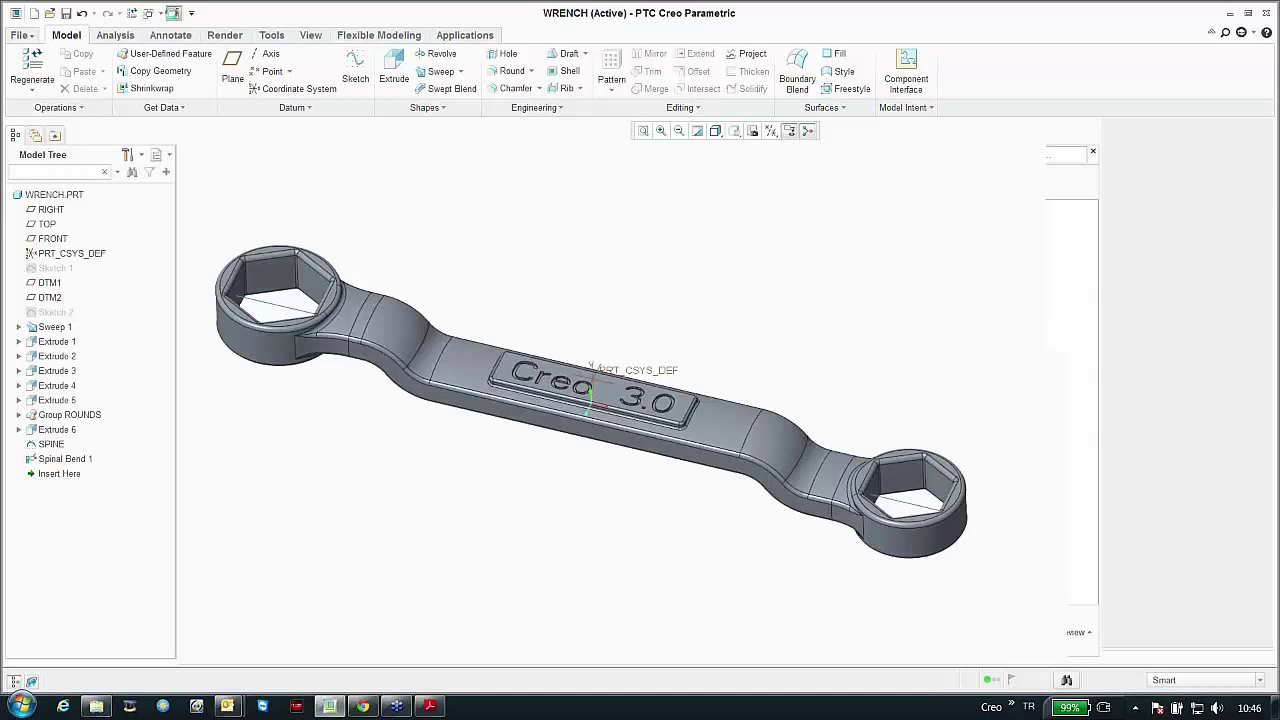
Step: Close the WRENCH part and open tire.prt from the Toroidal subfolder of 10-Advanced_Bends in the Creo3.0 folder
left_click(174, 13)
left_click(44, 446)
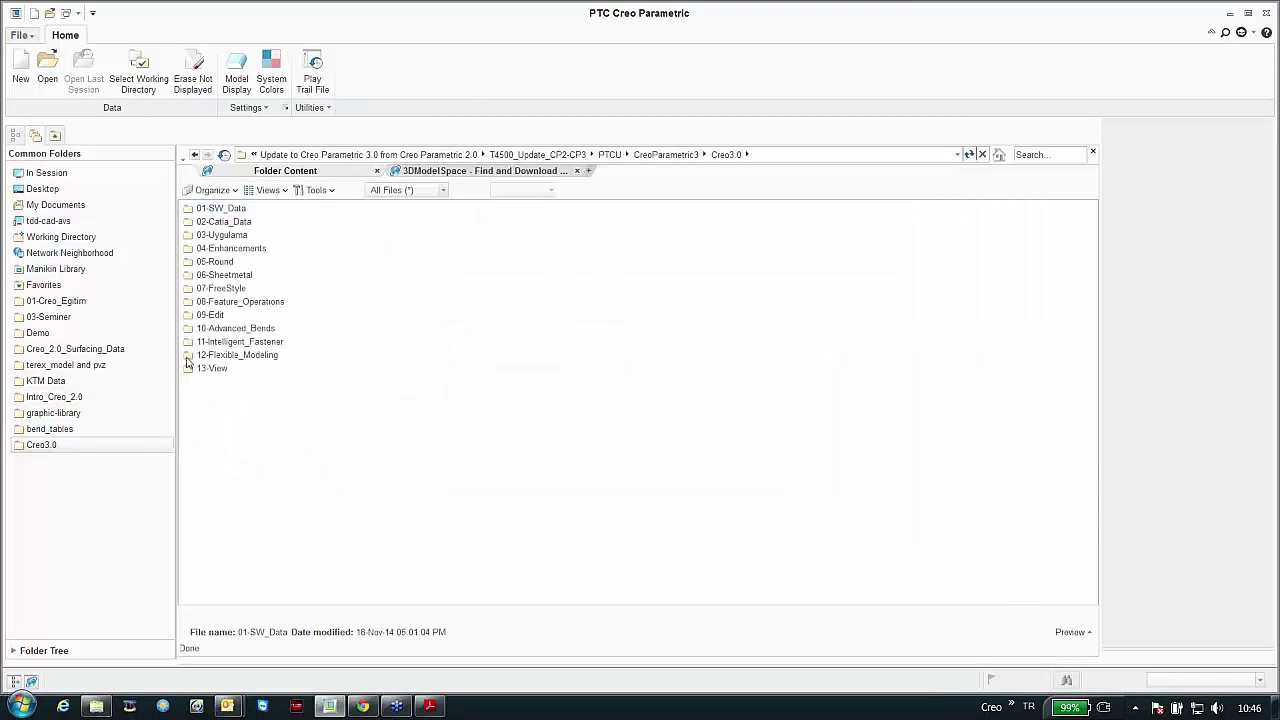
double_click(218, 330)
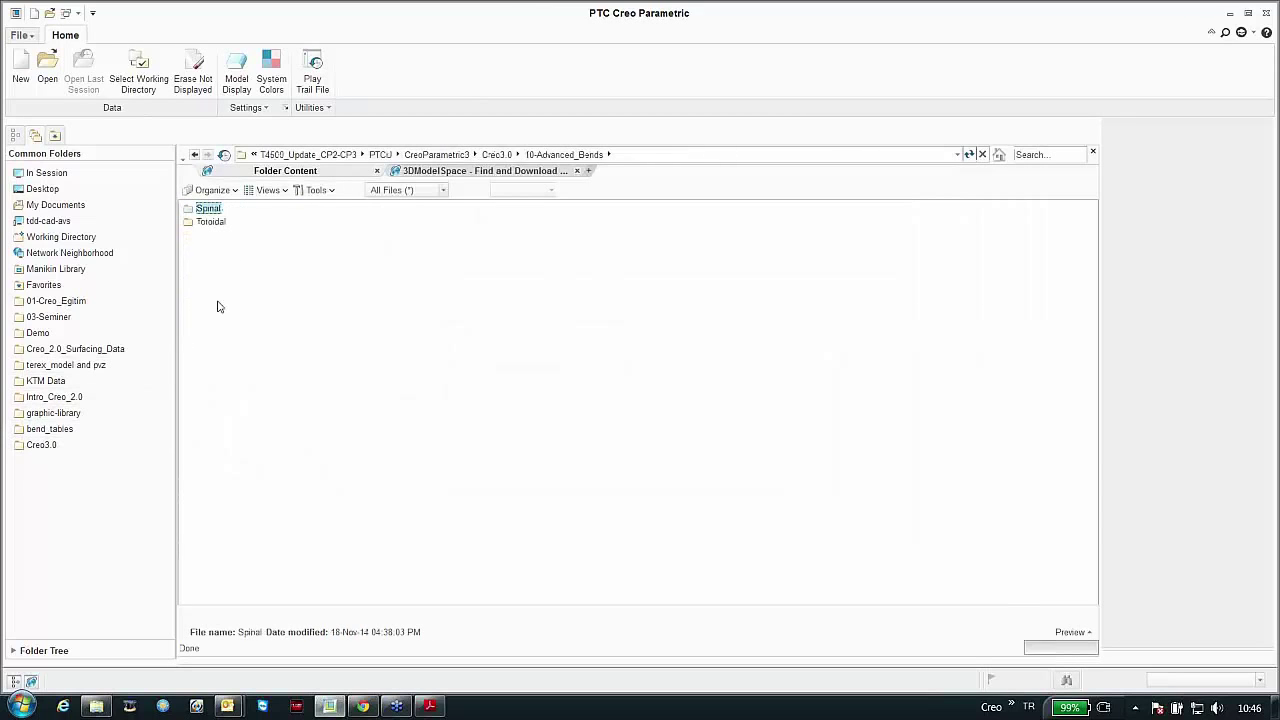
double_click(209, 221)
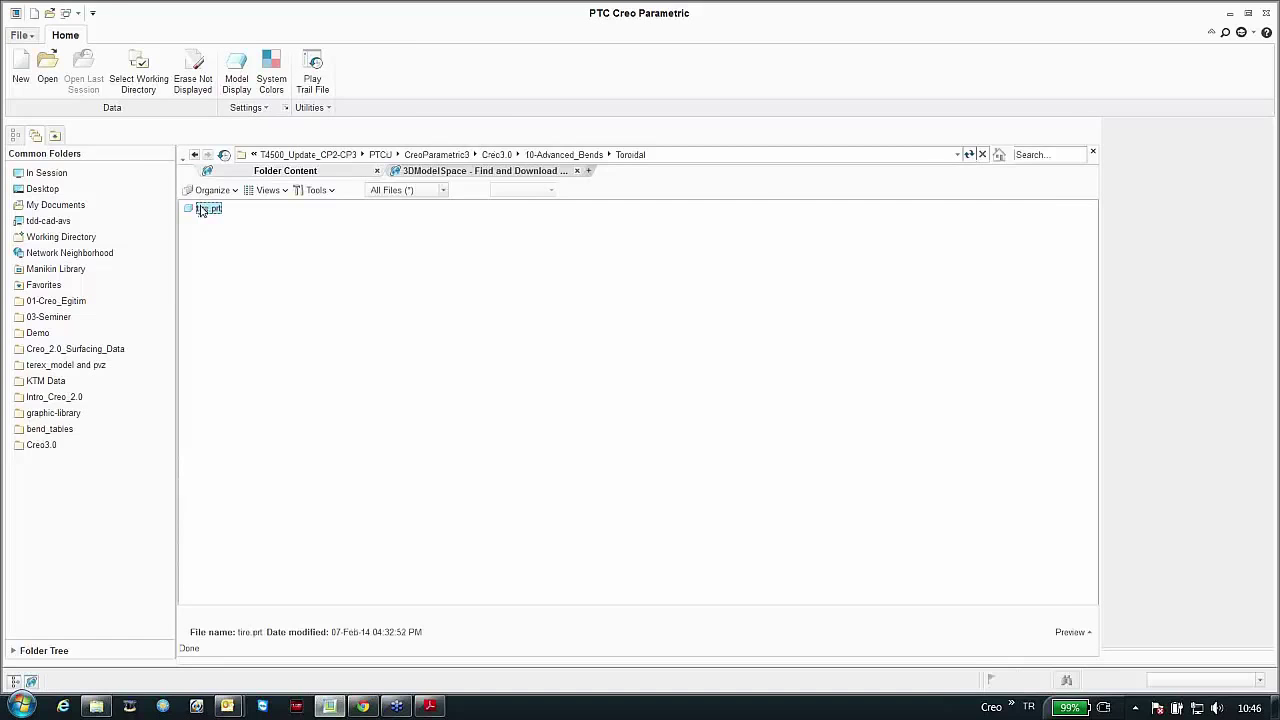
double_click(201, 210)
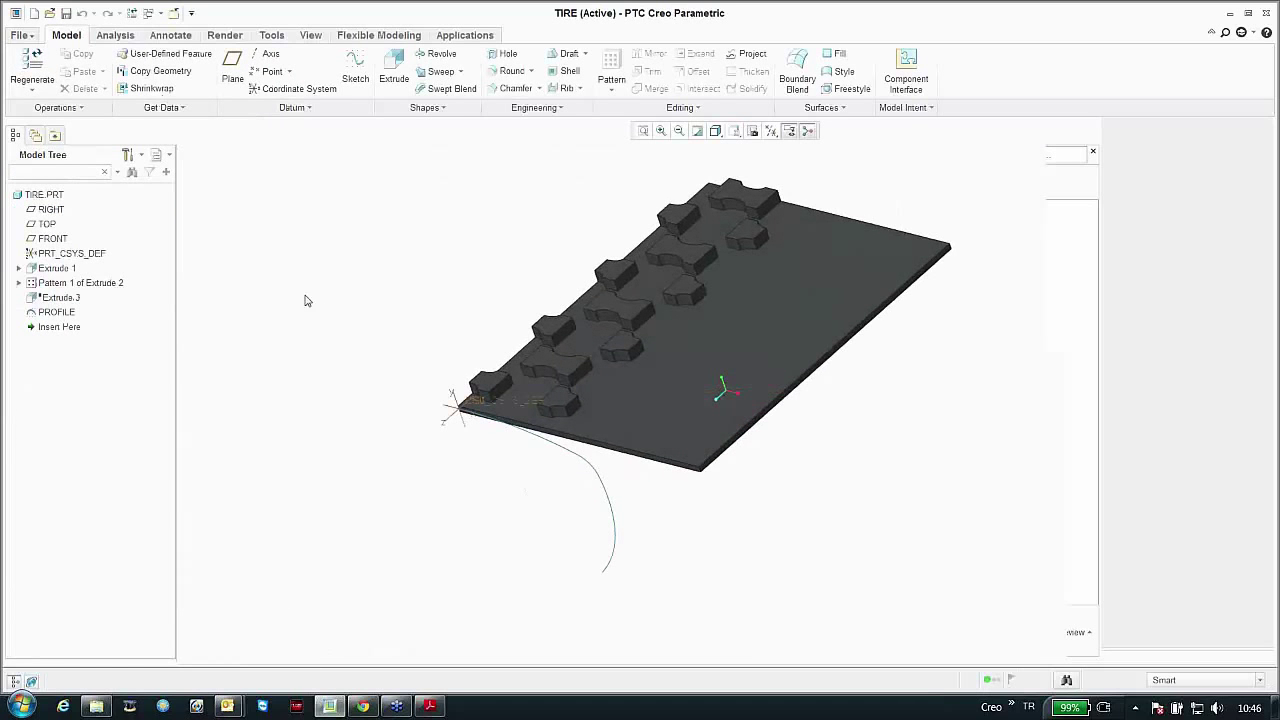
Step: Start a Toroidal Bend on the tire plate with the PROFILE sketch as profile section and the solid geometry included
left_click(546, 108)
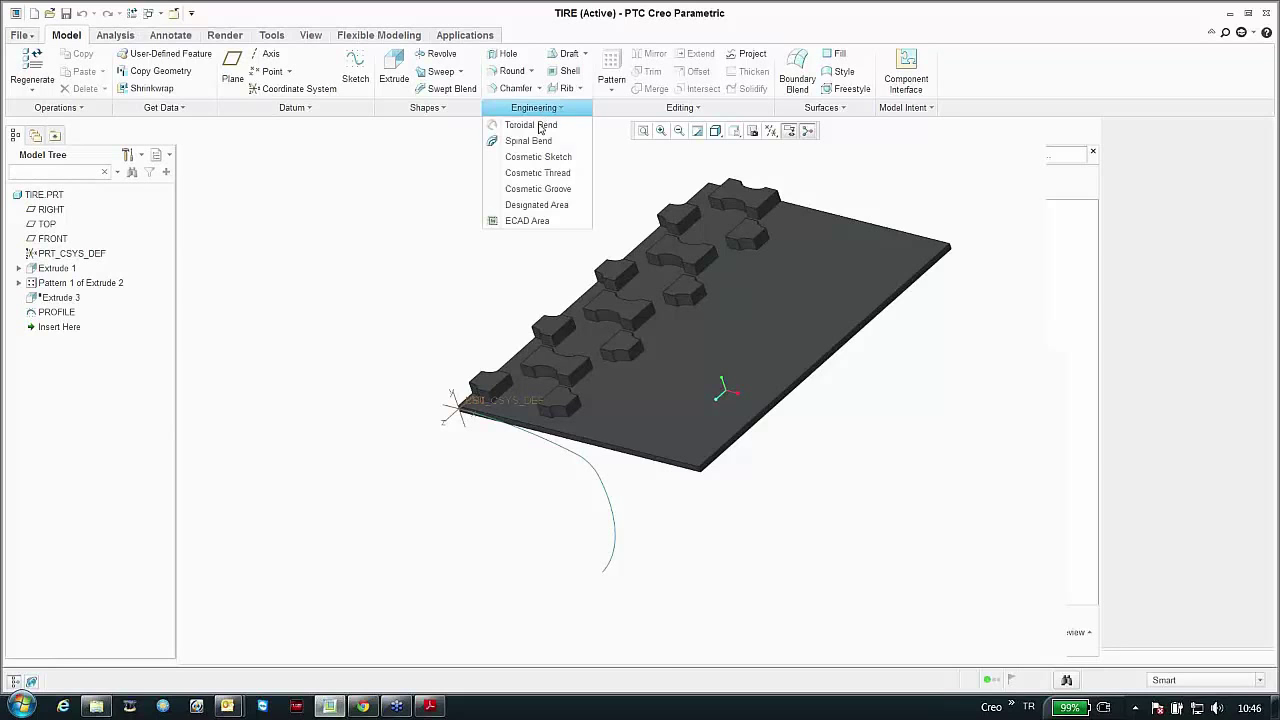
left_click(522, 131)
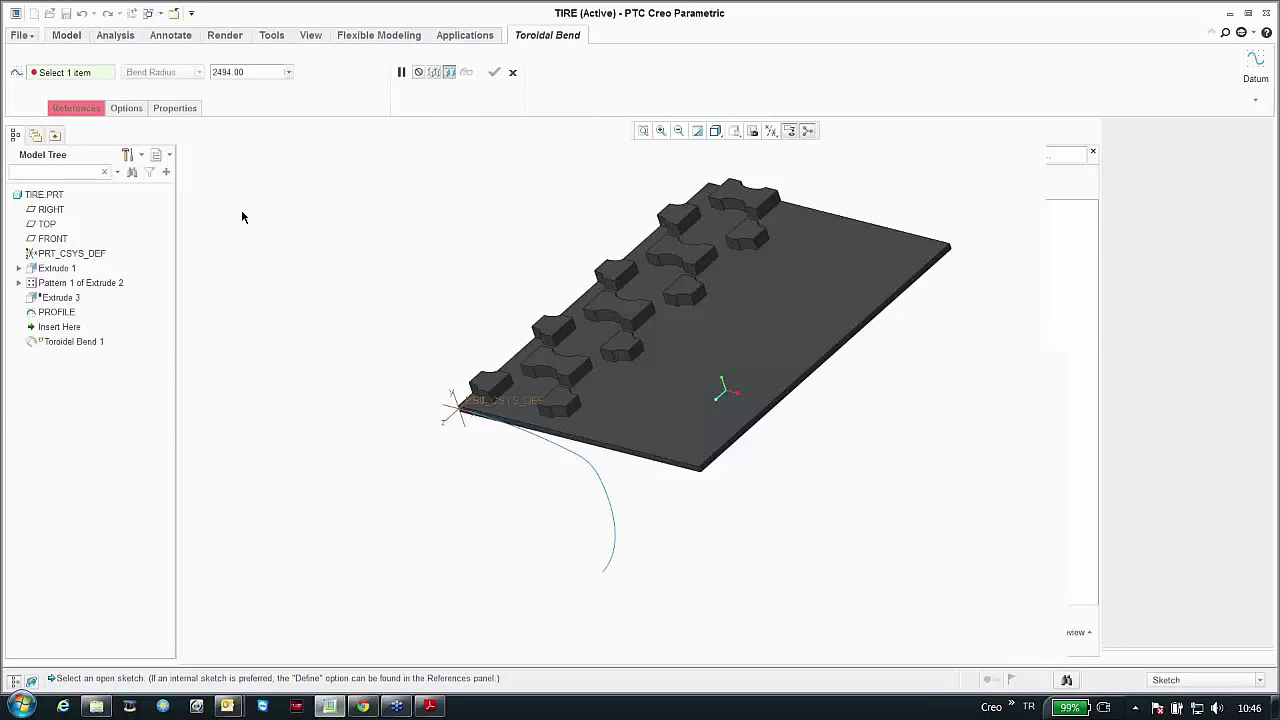
left_click(540, 438)
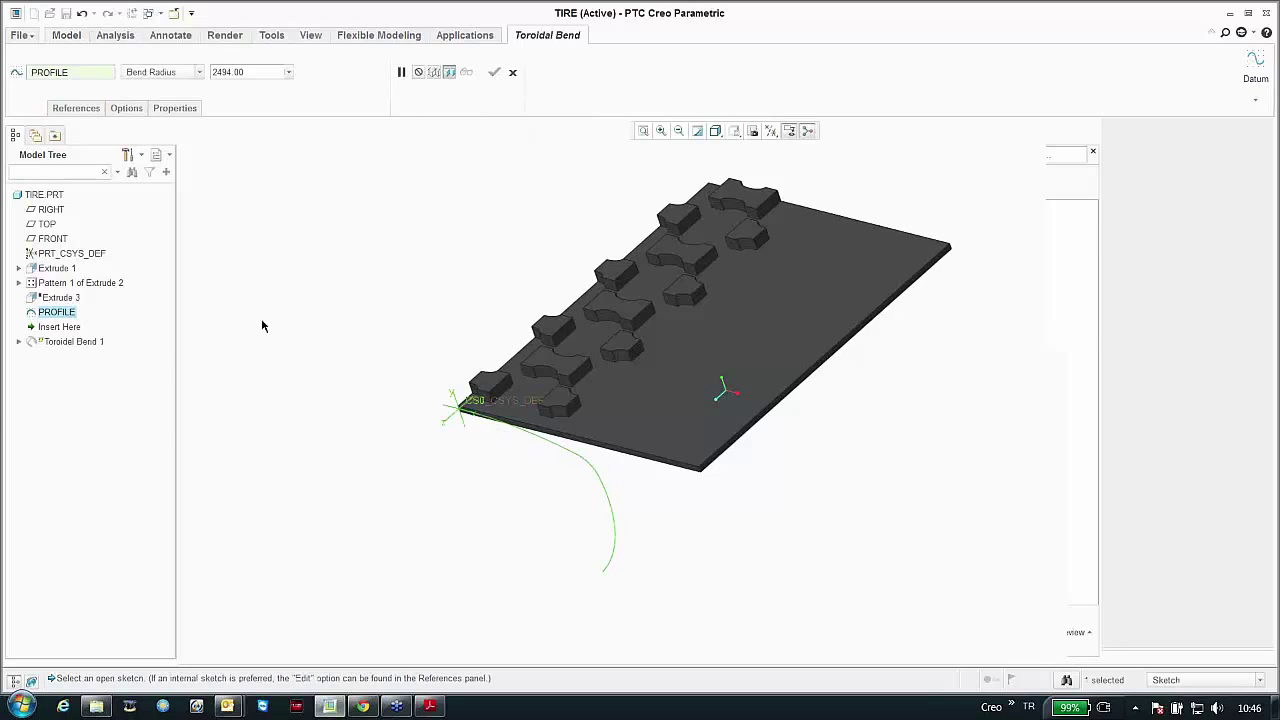
left_click(77, 109)
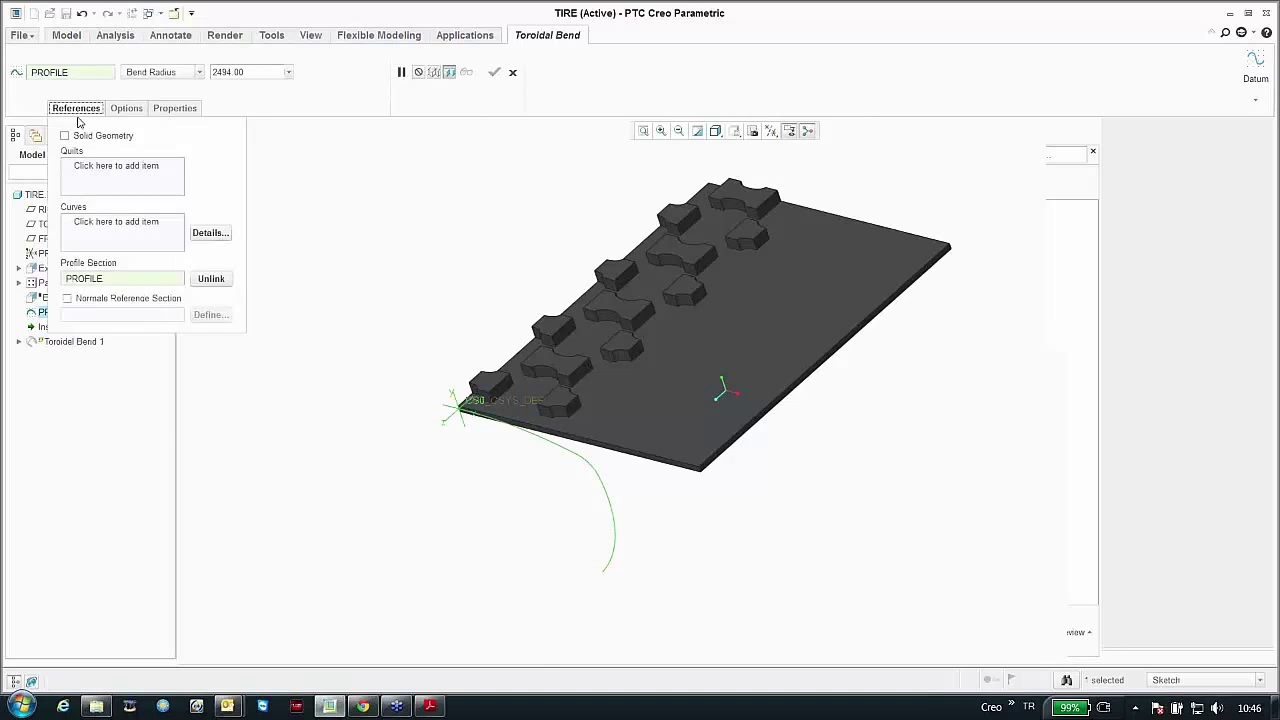
left_click(79, 136)
scroll(468, 224, "up", 6)
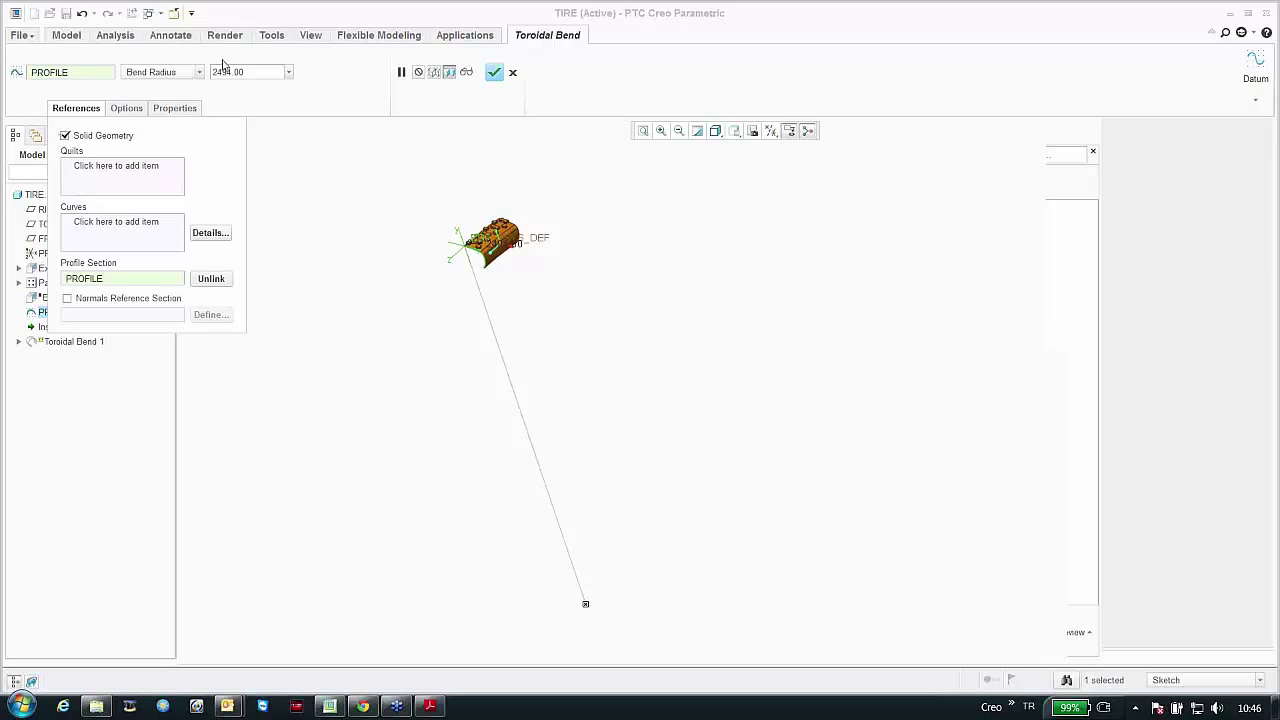
Step: Set the toroidal bend radius to 500 and complete the feature
left_click(262, 71)
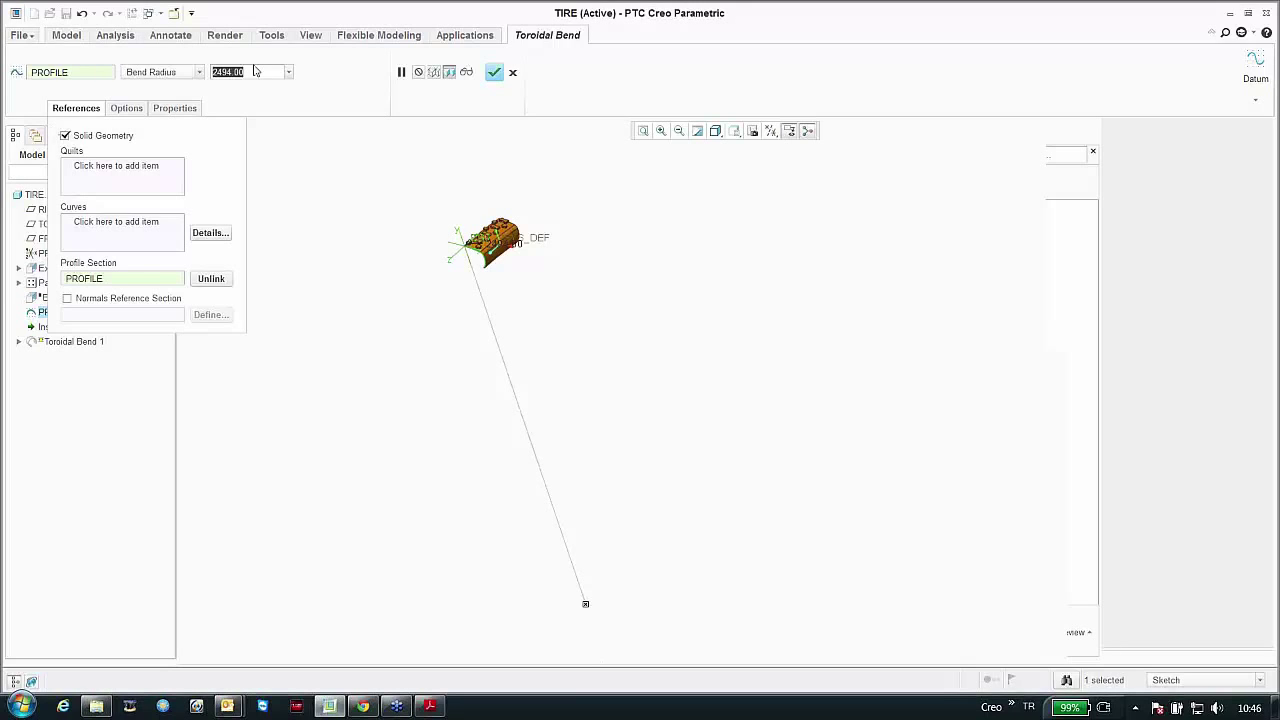
type("50")
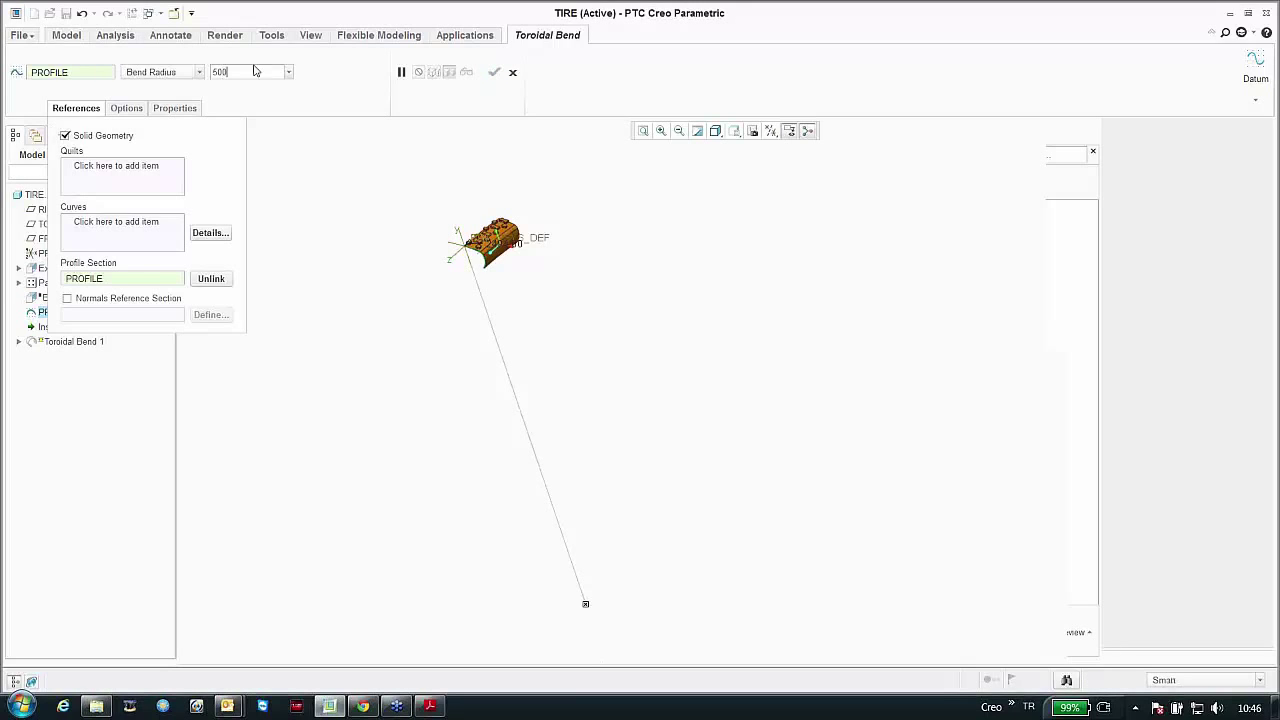
type("0")
key("Return")
scroll(457, 248, "down", 3)
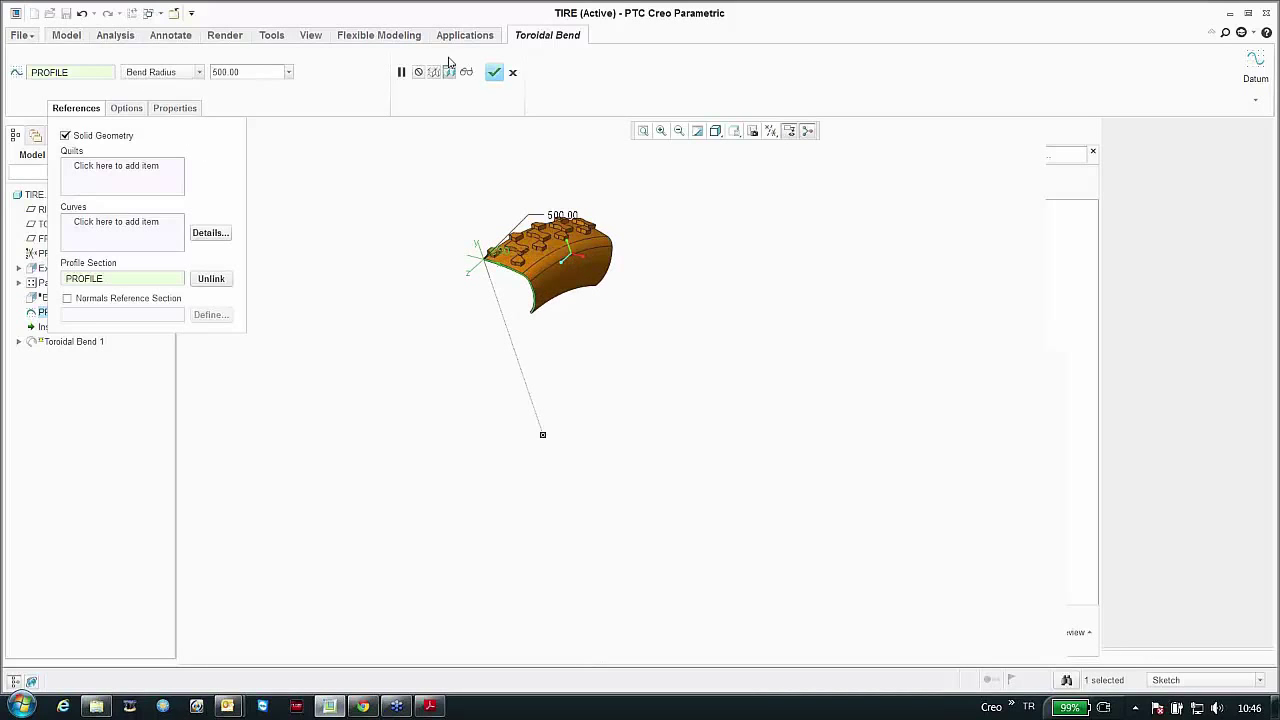
left_click(494, 72)
mouse_move(414, 200)
middle_mouse_down()
mouse_move(491, 294)
mouse_move(451, 211)
mouse_move(483, 234)
middle_mouse_up()
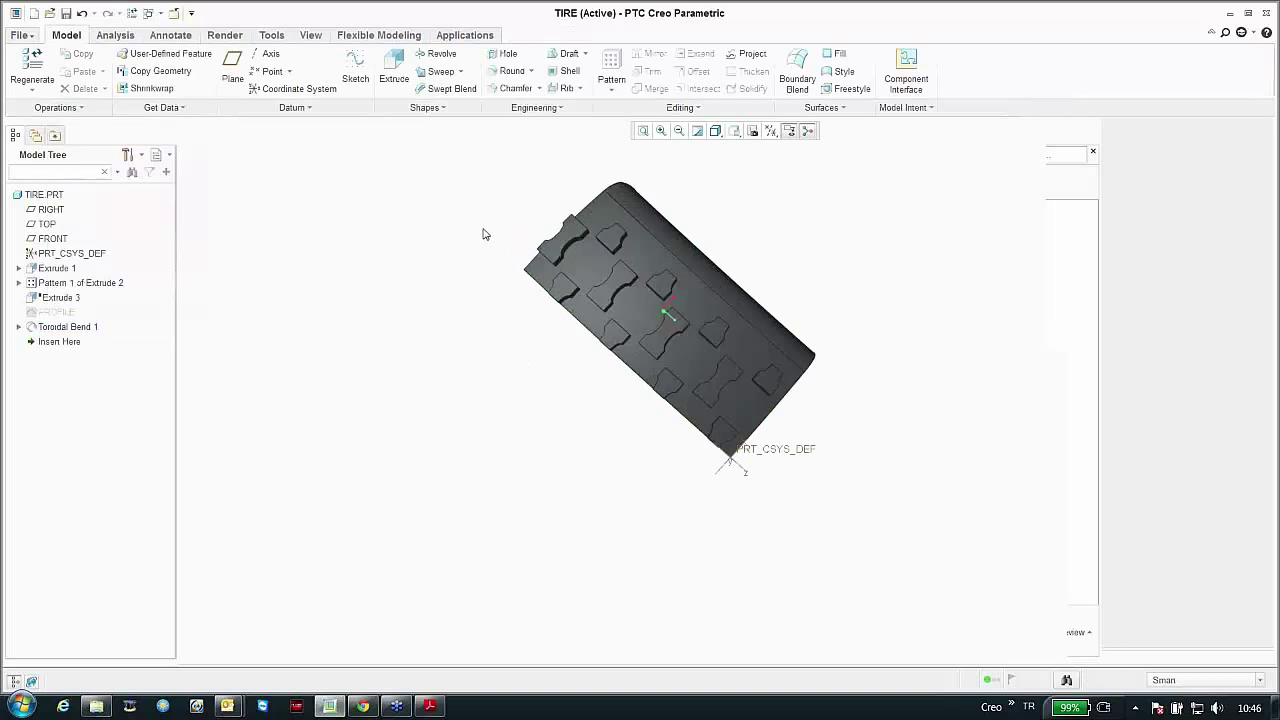
Step: Edit the dimensions of Extrude 1 and stretch its length to about 1352.6, regenerating the tire
left_click(60, 268)
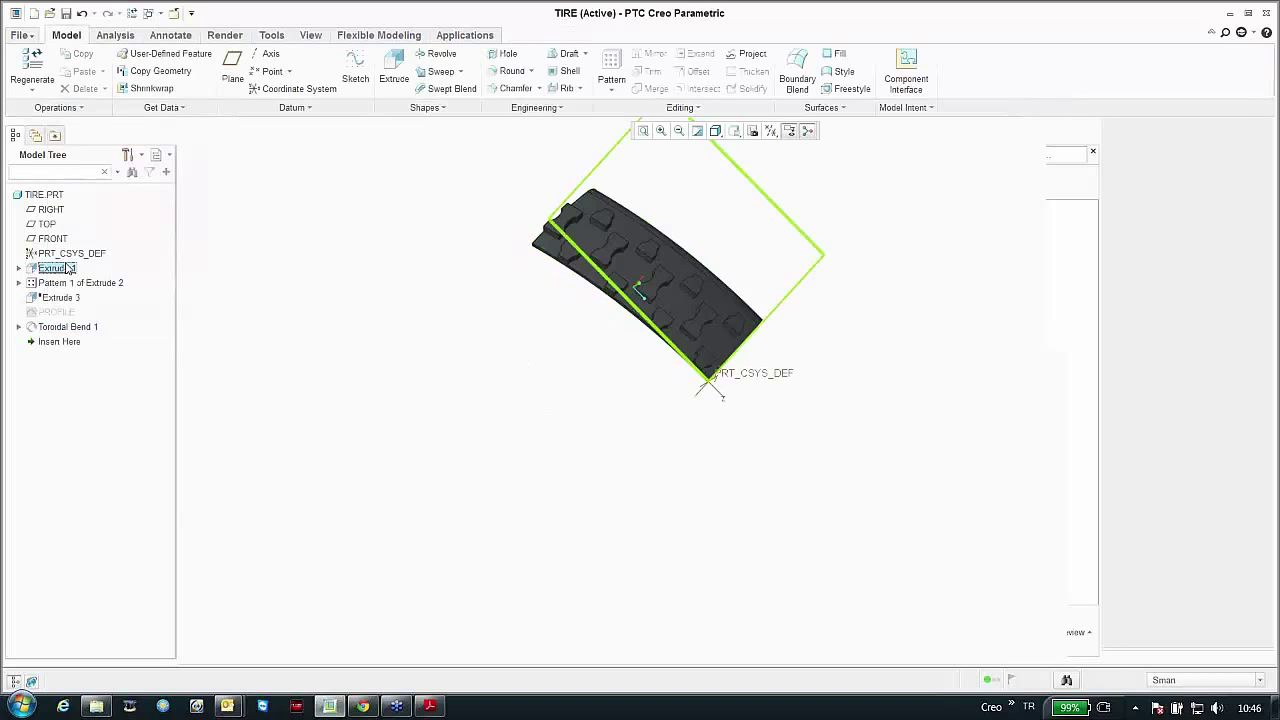
right_click(68, 268)
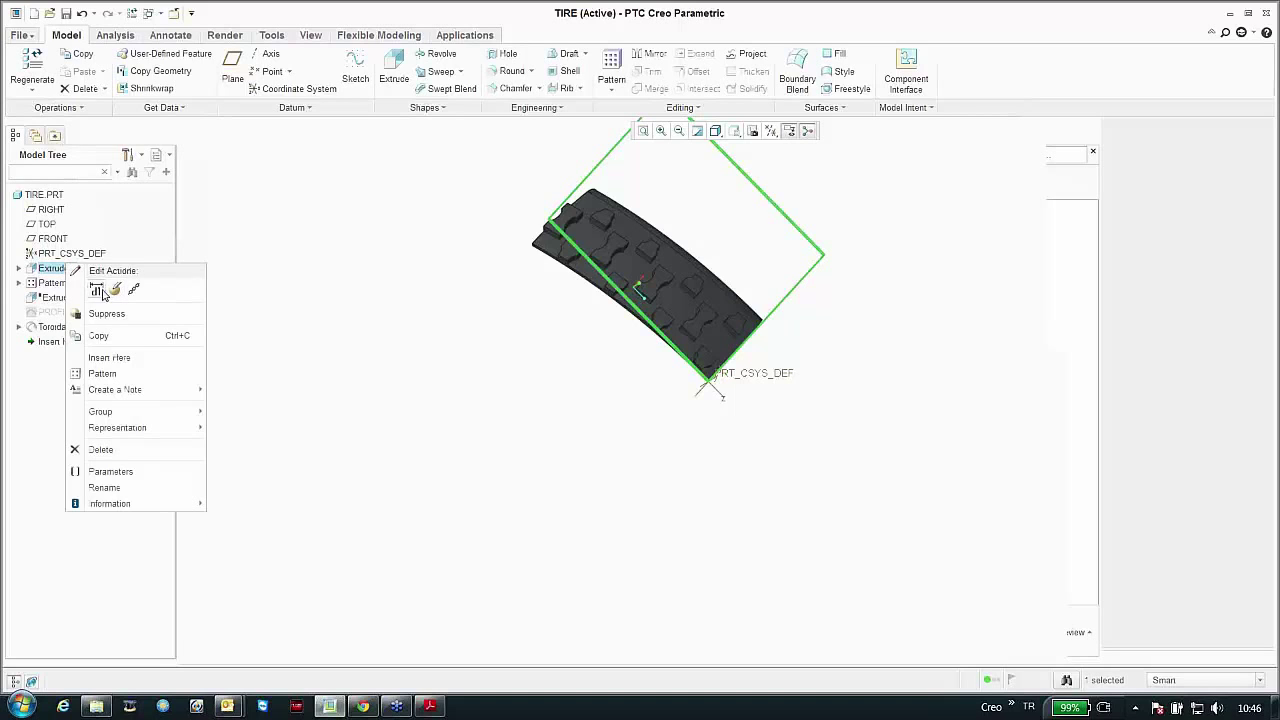
left_click(96, 289)
middle_click_drag(600, 300, 557, 258)
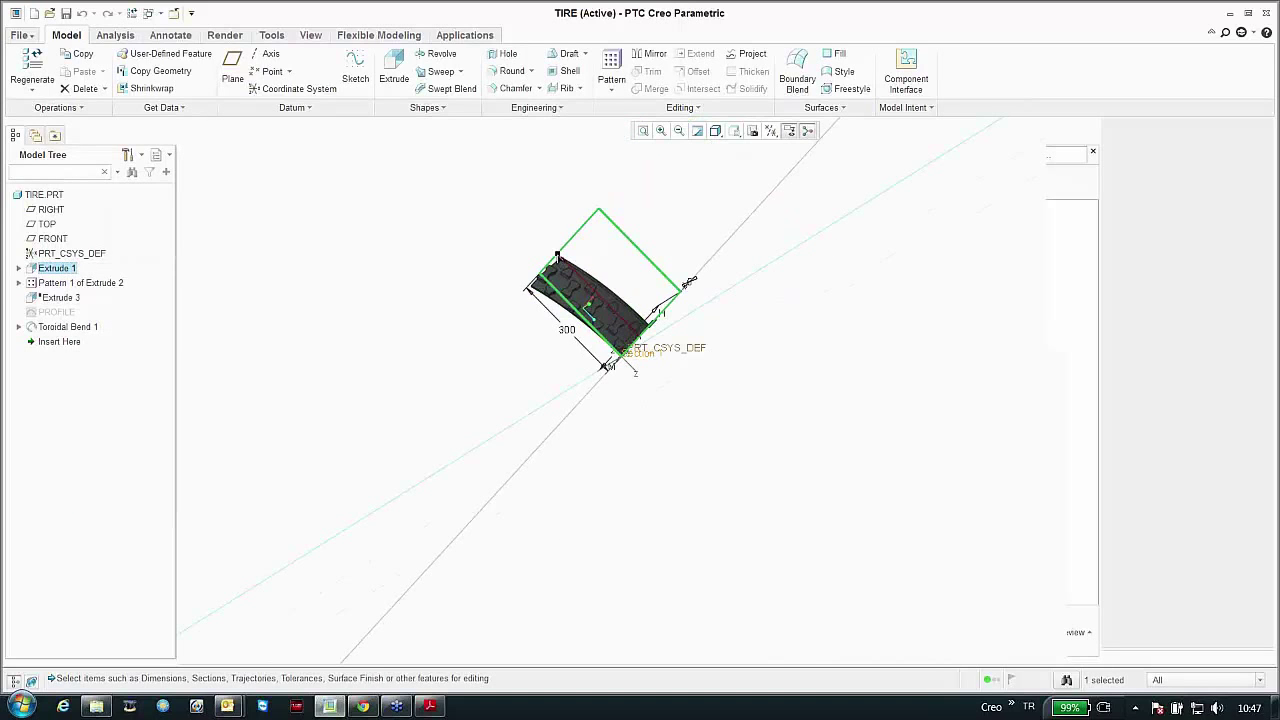
key("ctrl+g")
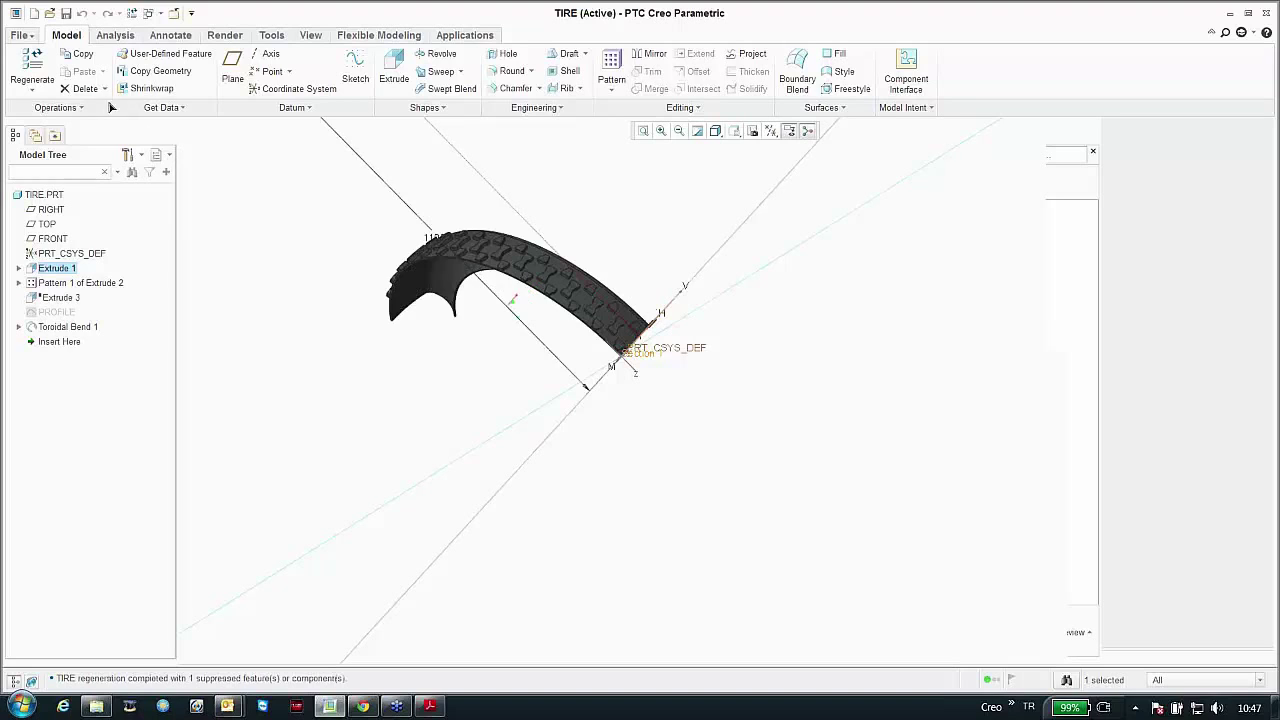
middle_click_drag(500, 350, 566, 427)
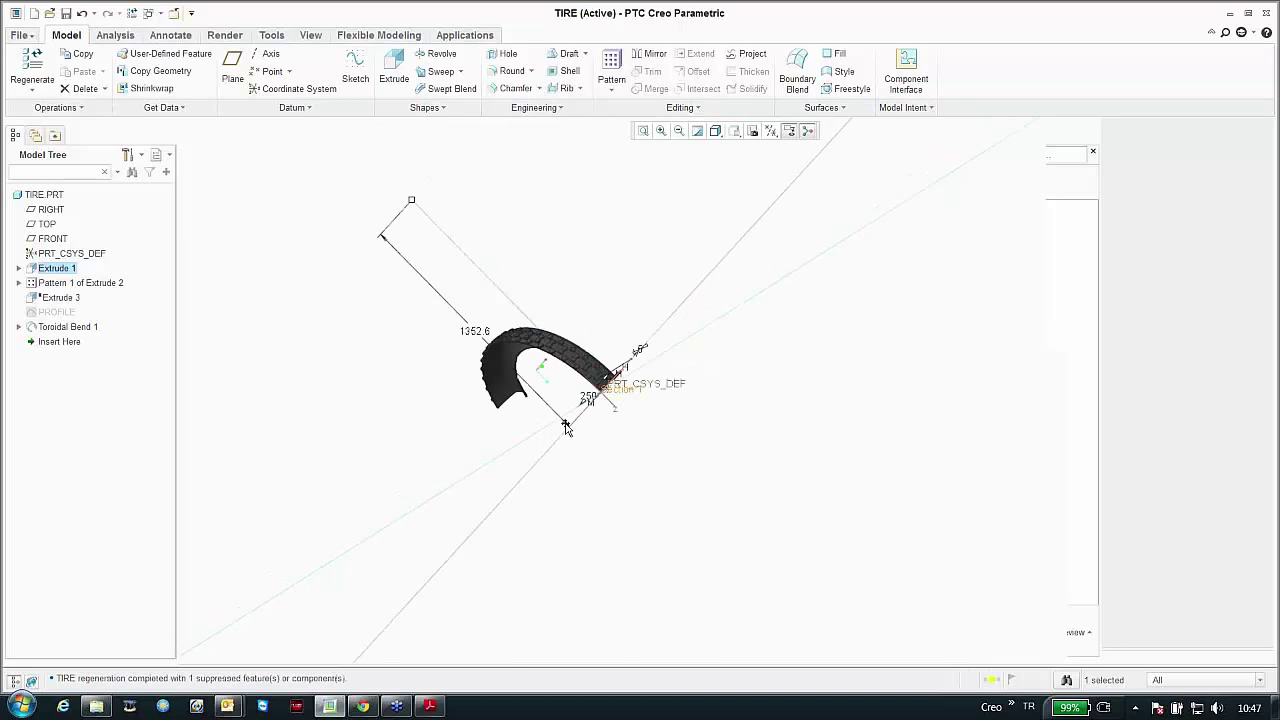
scroll(485, 348, "up", 3)
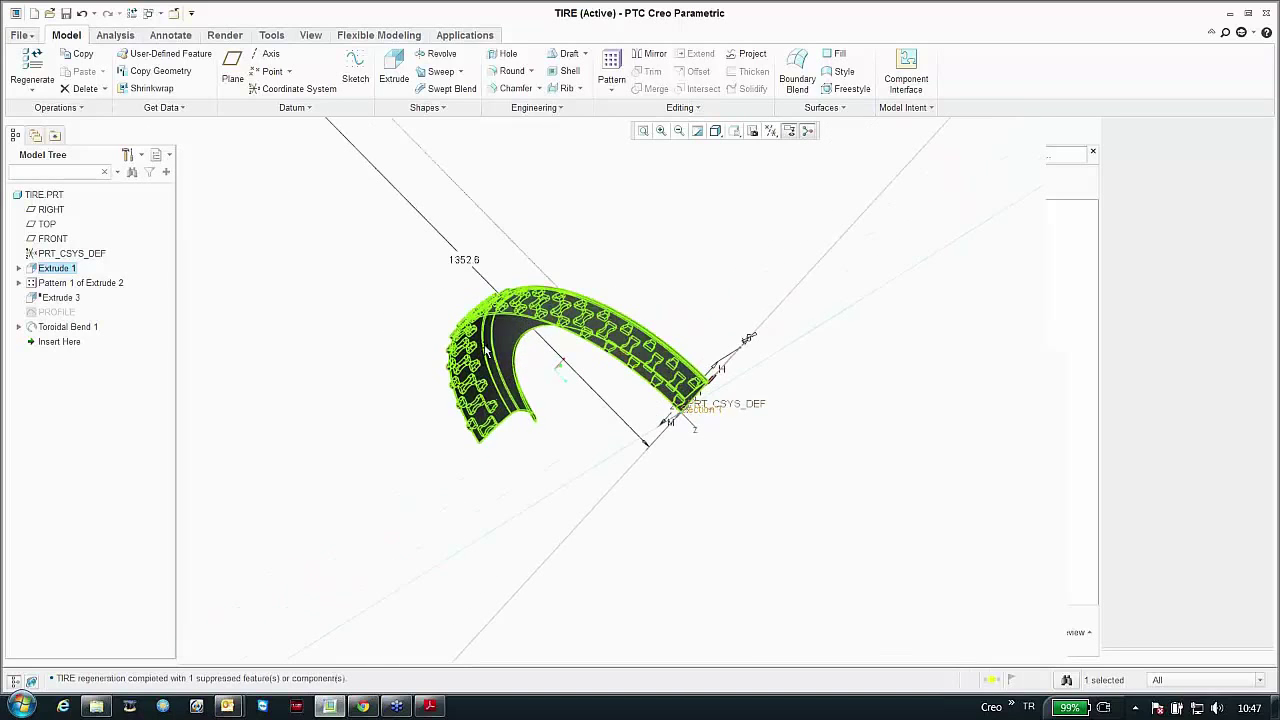
Step: Set the length of Extrude 1 to 1500, leave dimension editing, and restore the default orientation
double_click(468, 259)
type("1500")
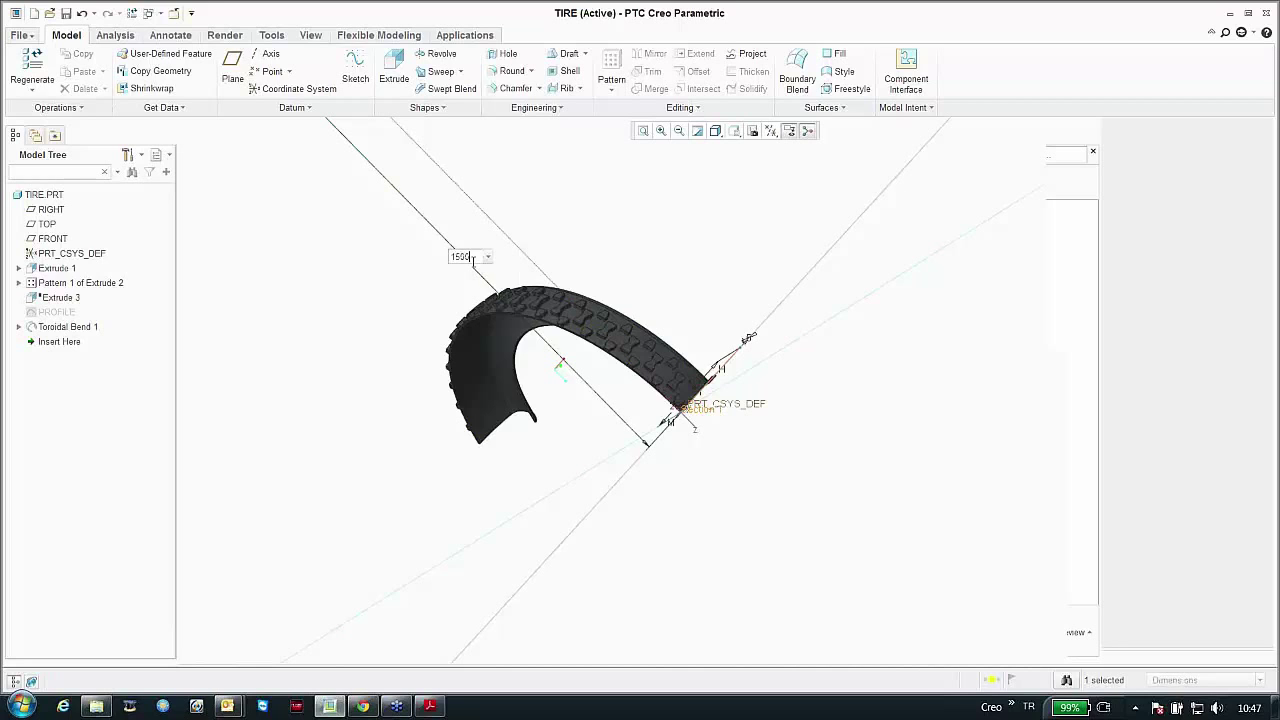
key("Return")
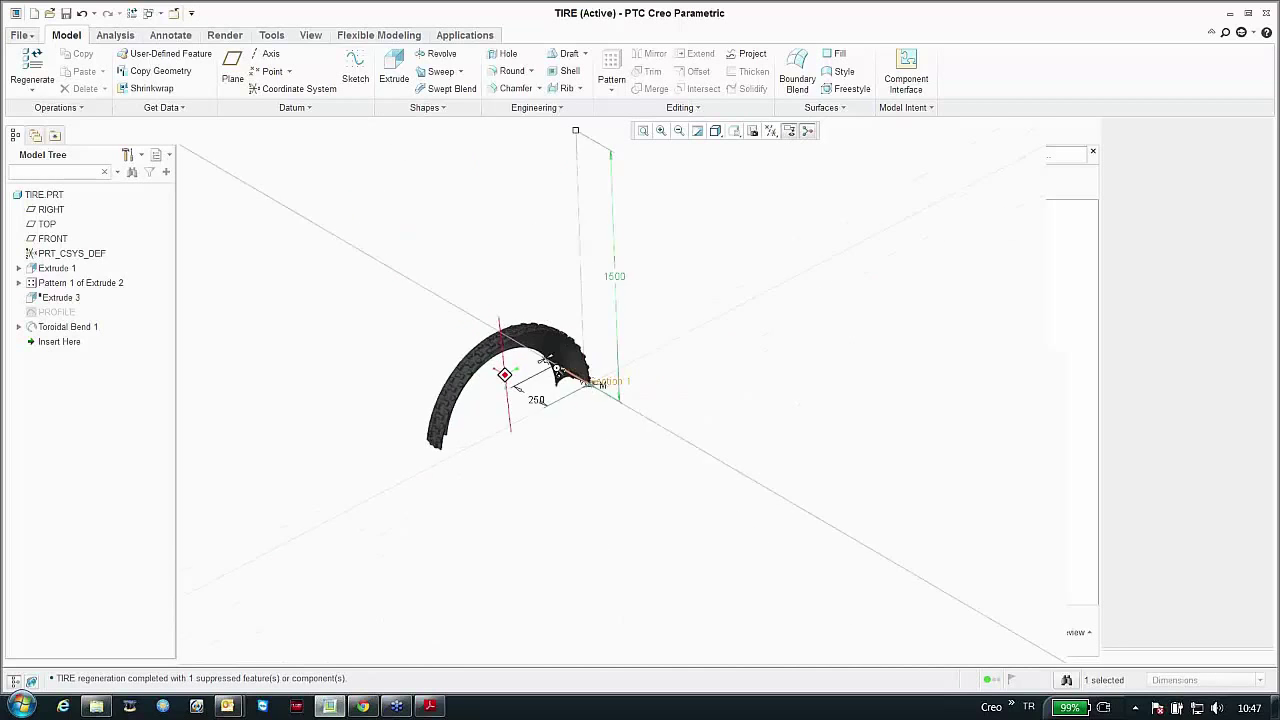
middle_click_drag(557, 368, 397, 366)
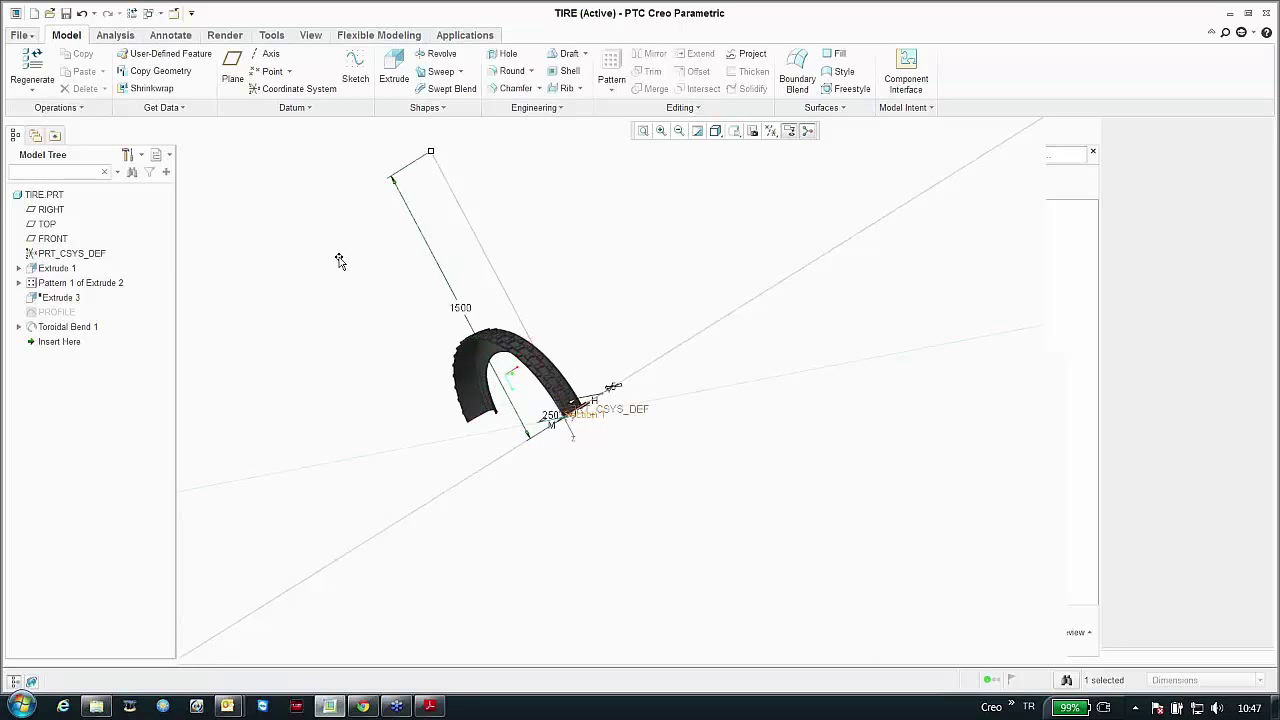
left_click(319, 257)
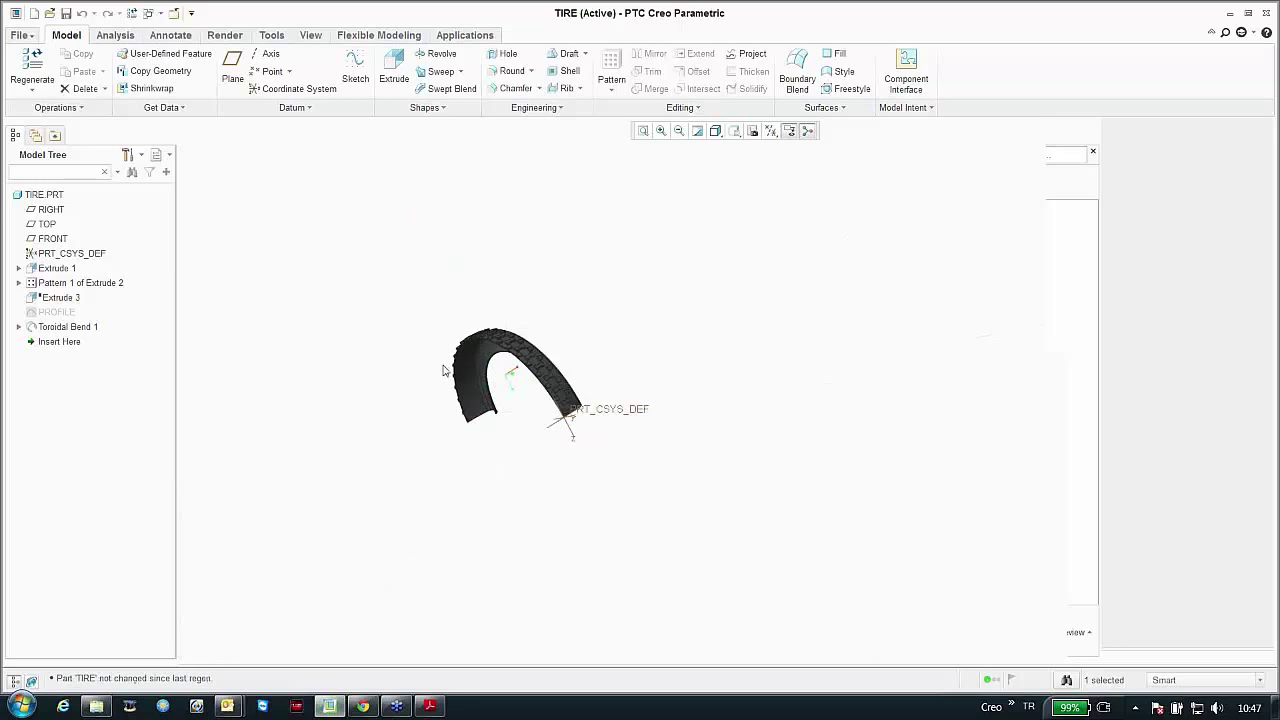
key("ctrl+d")
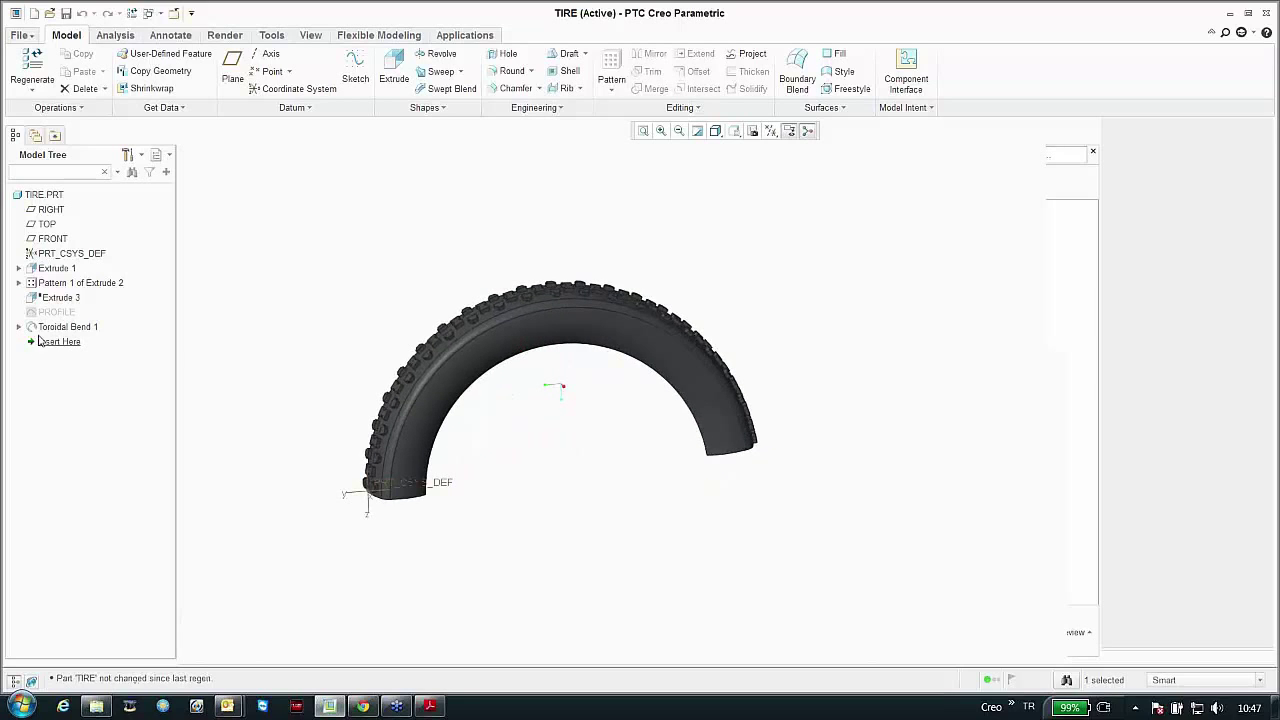
Step: Redefine Toroidal Bend 1 as a 360 degrees Bend and pick one end face of the tire plate as its first length plane
right_click(48, 327)
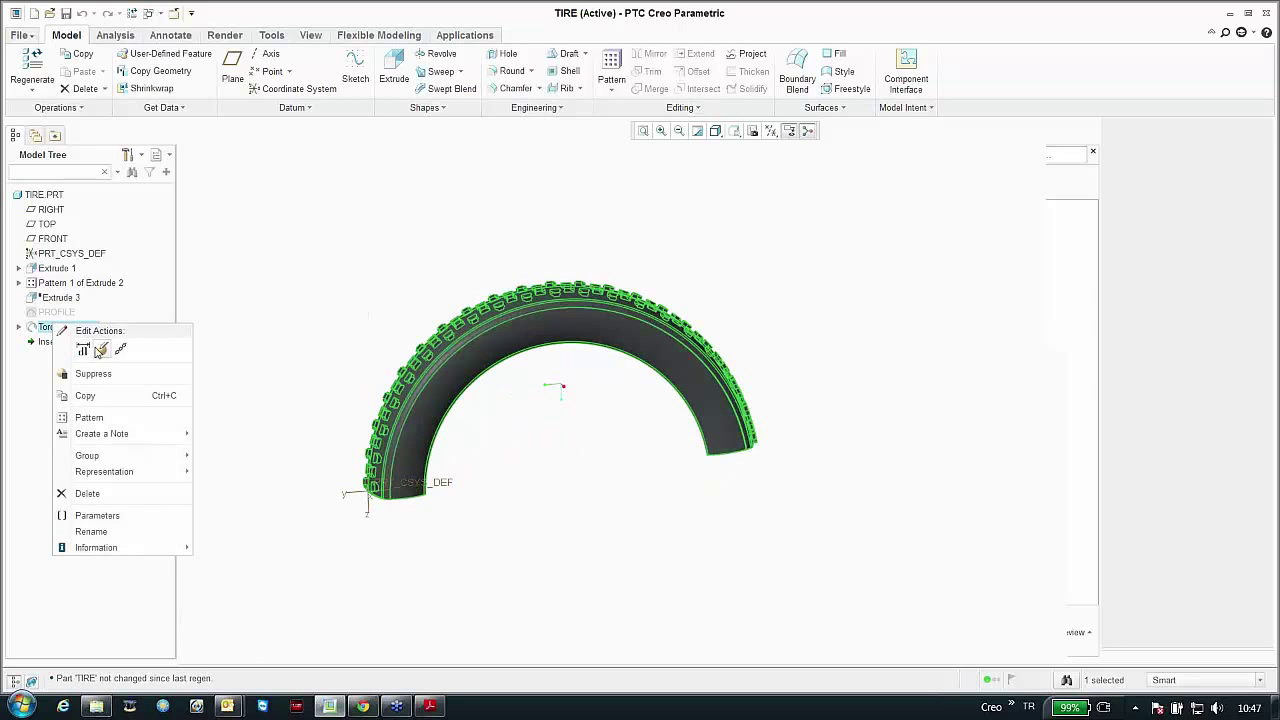
left_click(100, 349)
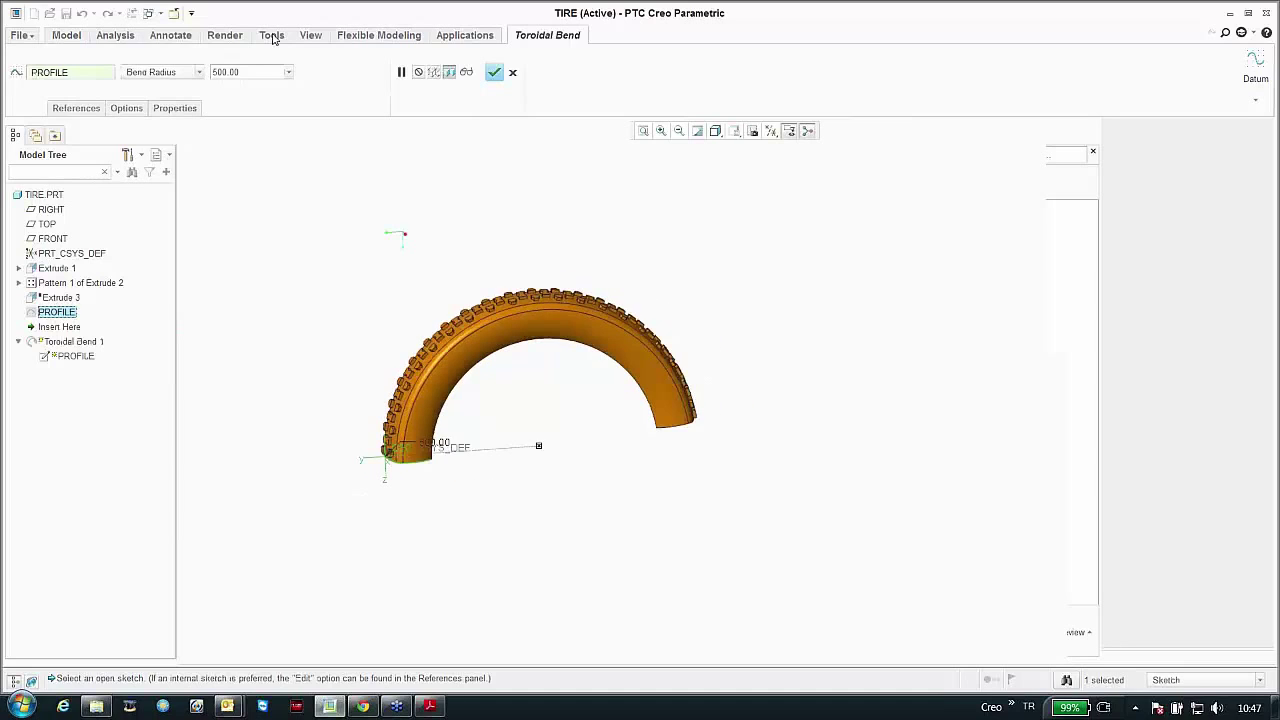
left_click(184, 74)
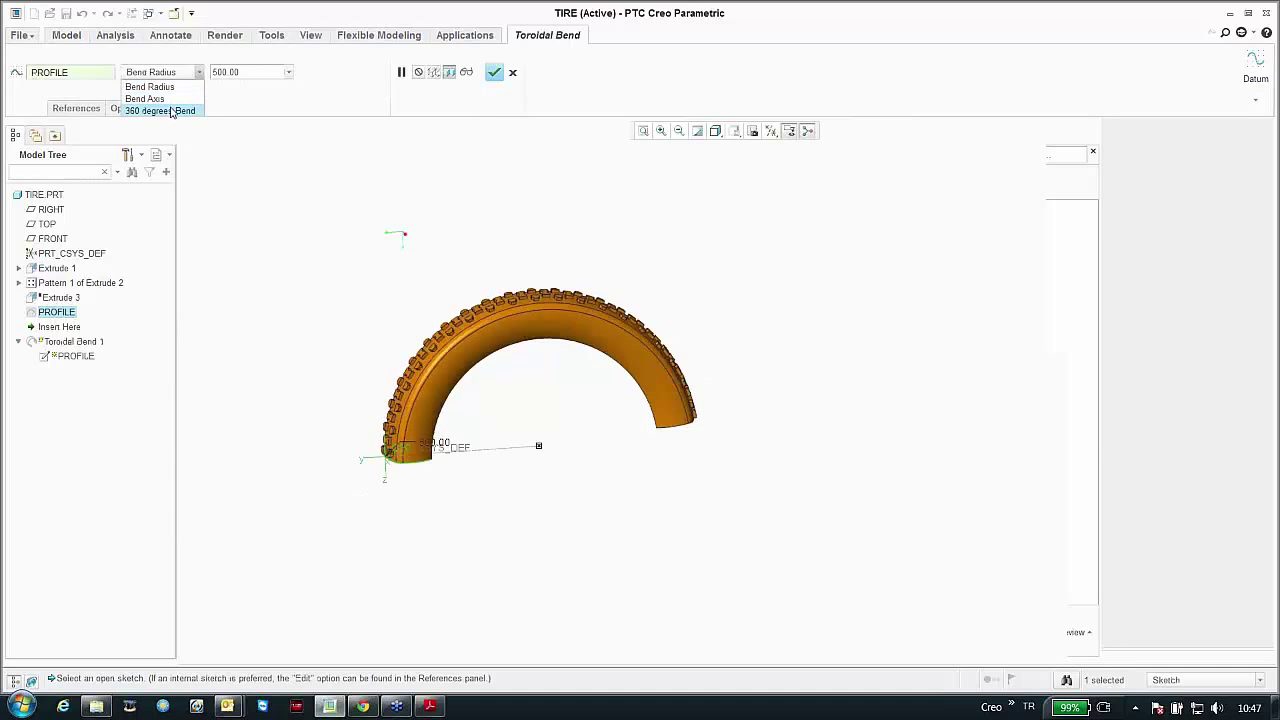
left_click(175, 112)
middle_click_drag(298, 200, 329, 283)
left_click(340, 221)
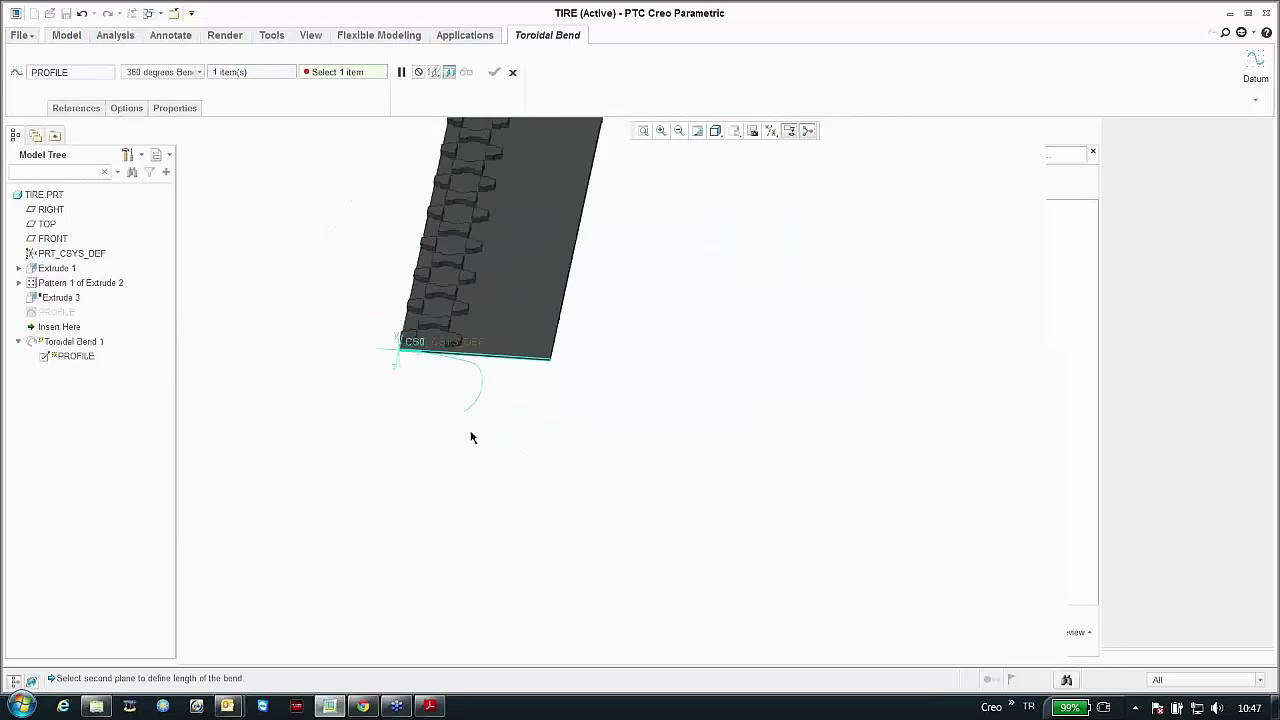
Step: Select the plate's opposite end face as the second length plane and complete the 360-degree toroidal bend
middle_click_drag(389, 260, 443, 383)
scroll(603, 170, "up", 3)
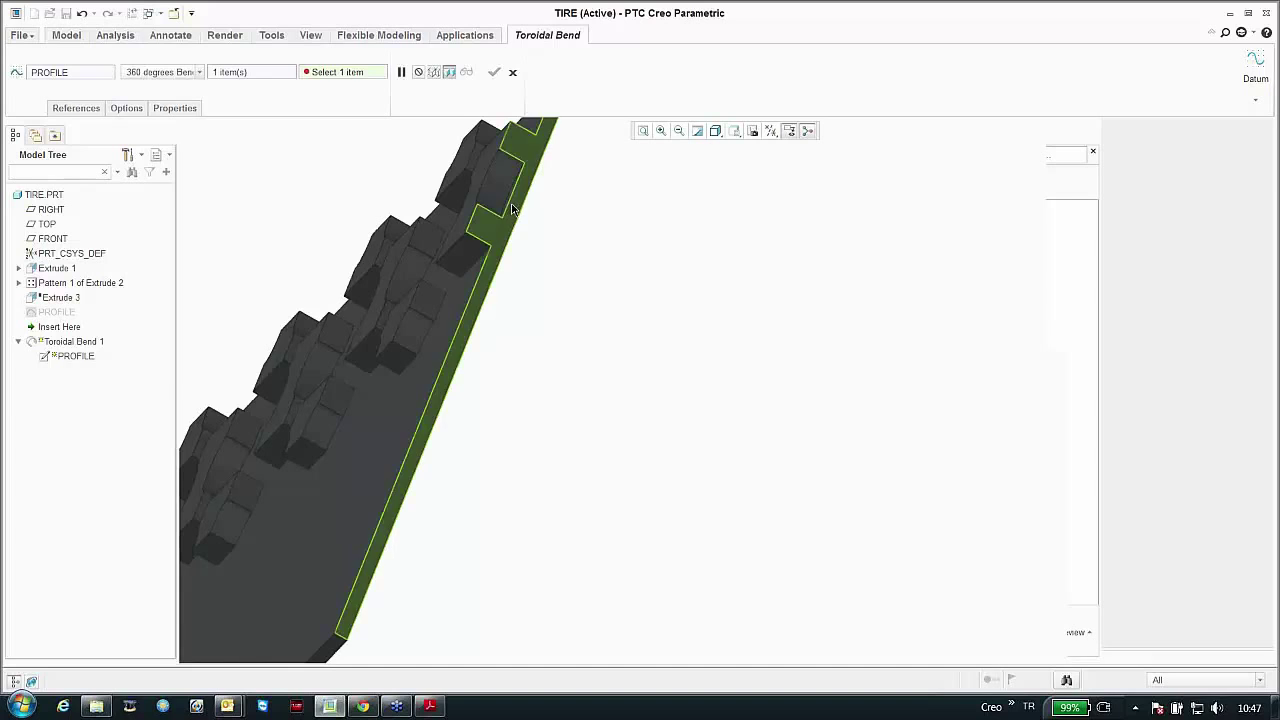
left_click(537, 232)
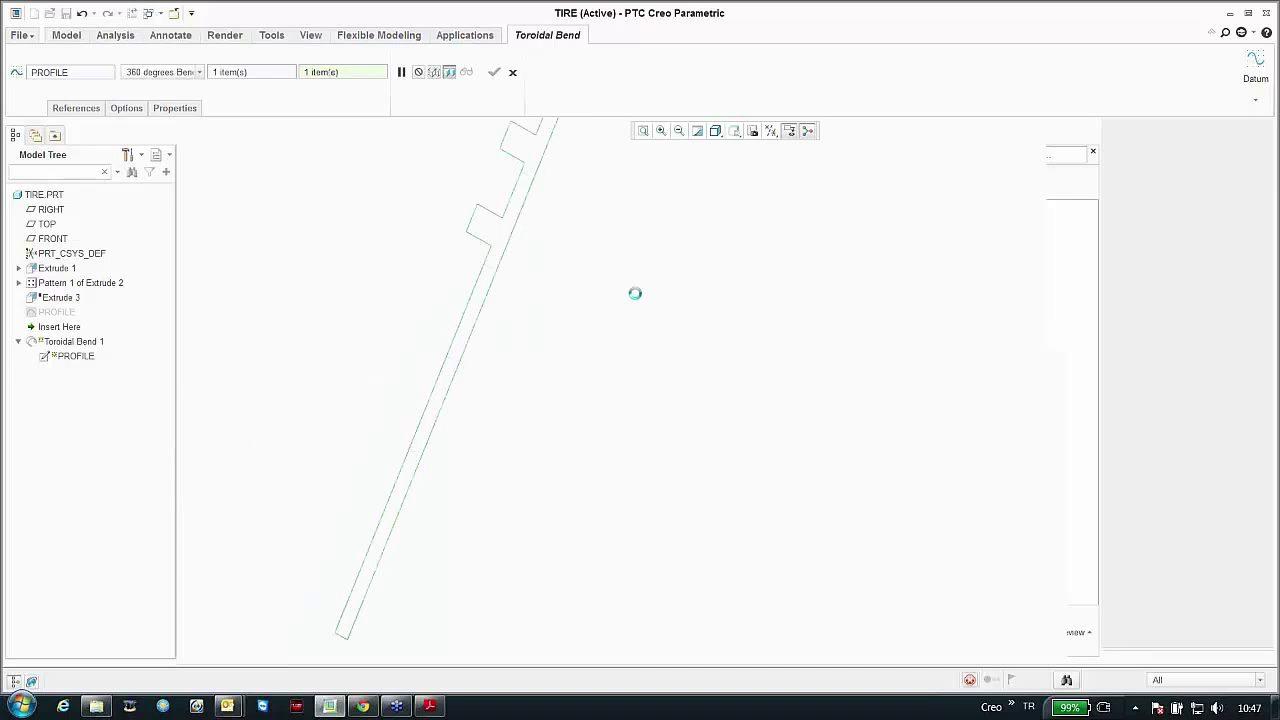
scroll(619, 302, "down", 5)
middle_click_drag(610, 318, 563, 366)
scroll(516, 490, "up", 3)
mouse_move(516, 490)
middle_mouse_down()
mouse_move(411, 491)
mouse_move(470, 489)
middle_mouse_up()
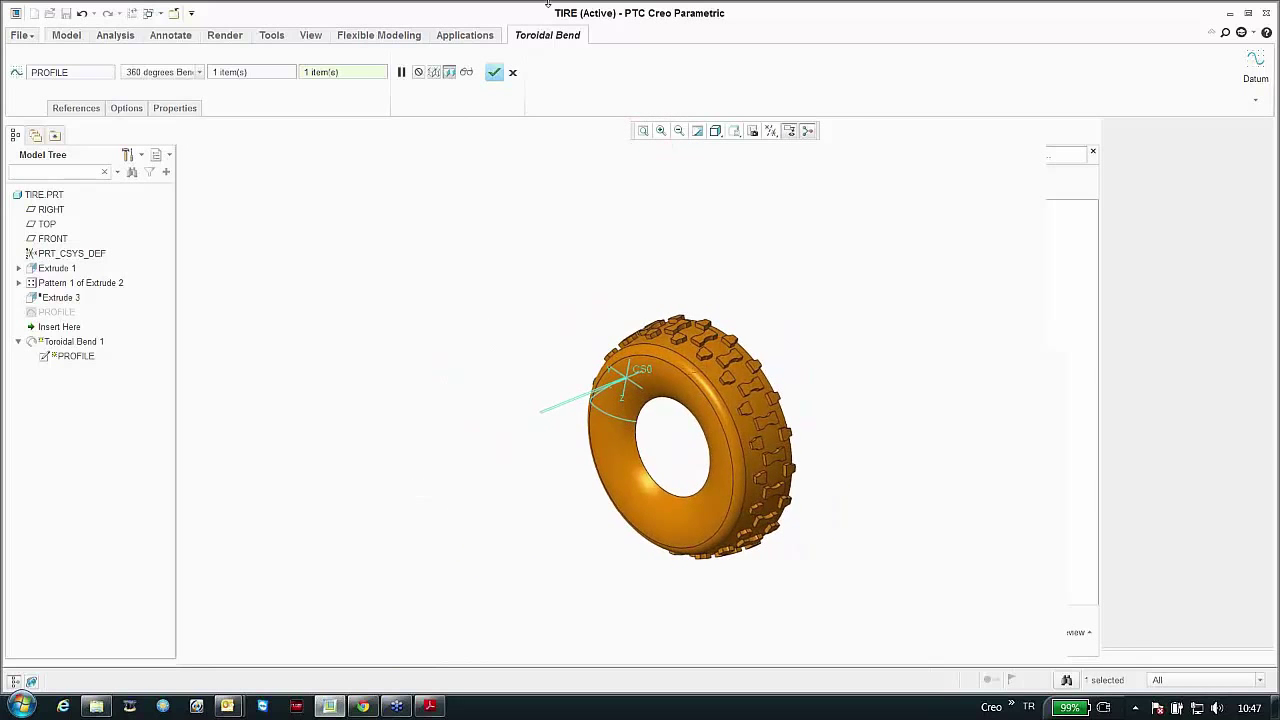
left_click(494, 71)
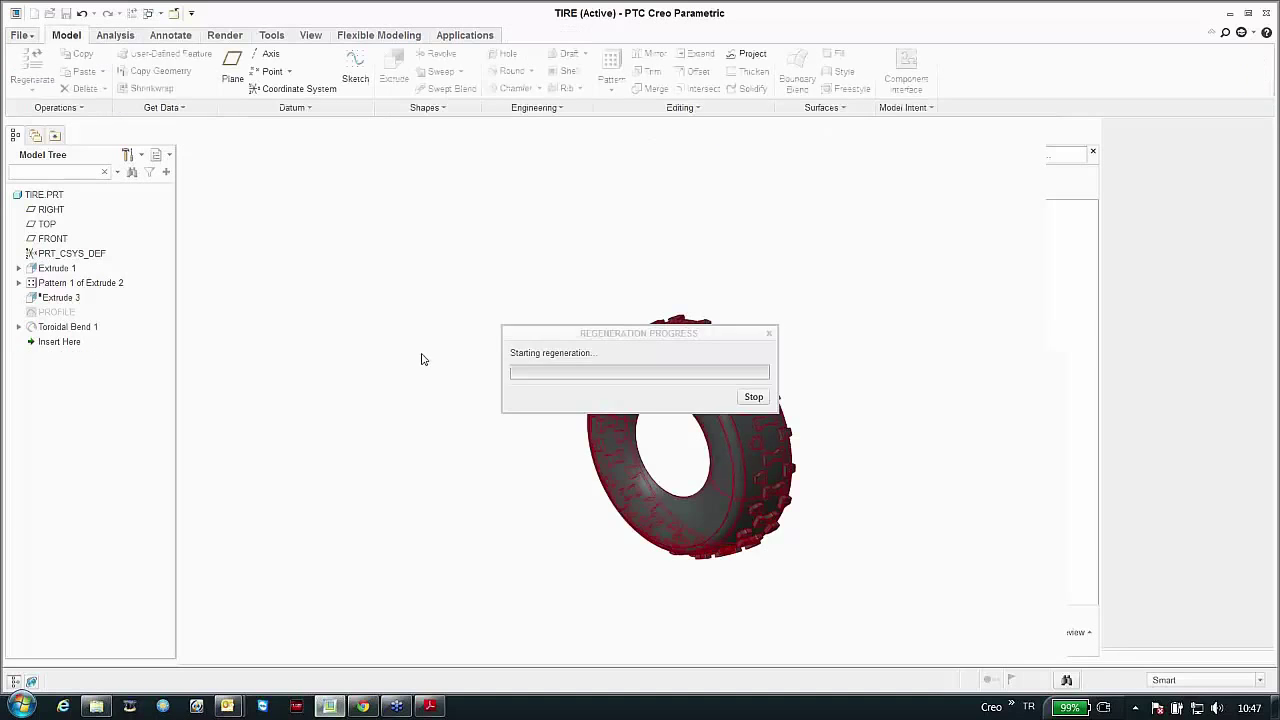
Step: Mirror the whole TIRE part about the RIGHT plane to form the full-width tire
left_click(20, 193)
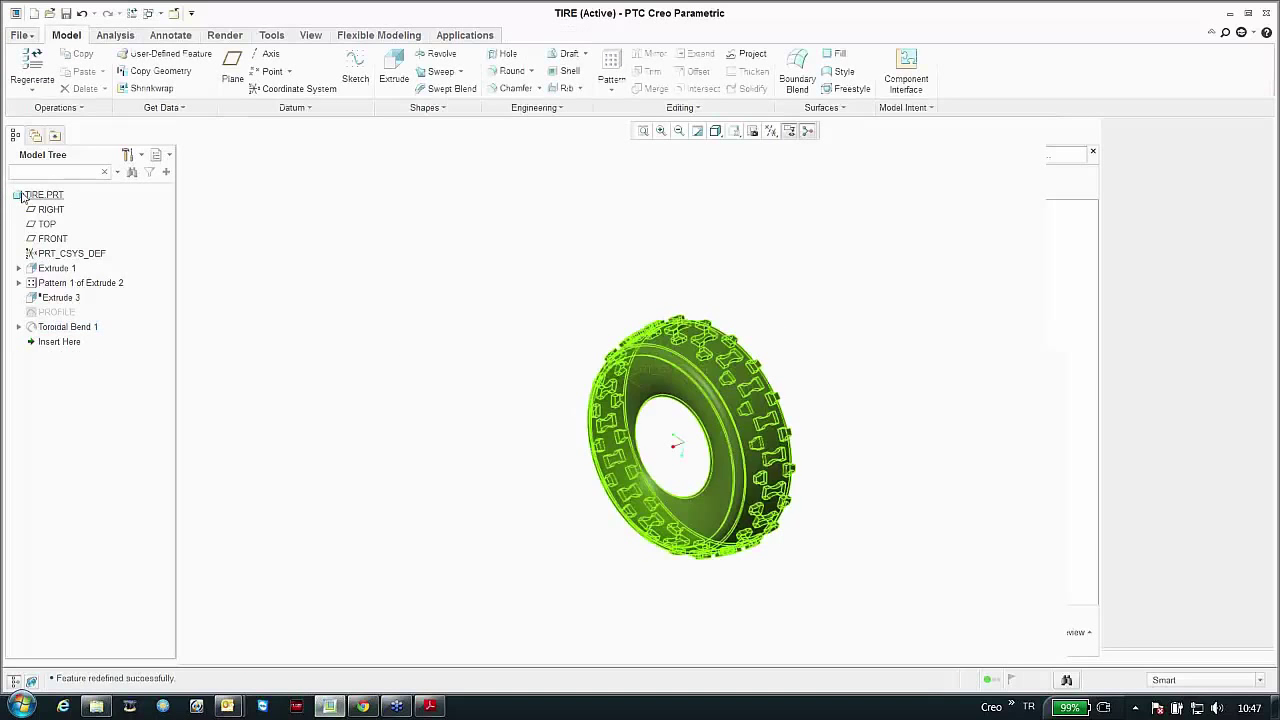
left_click(652, 54)
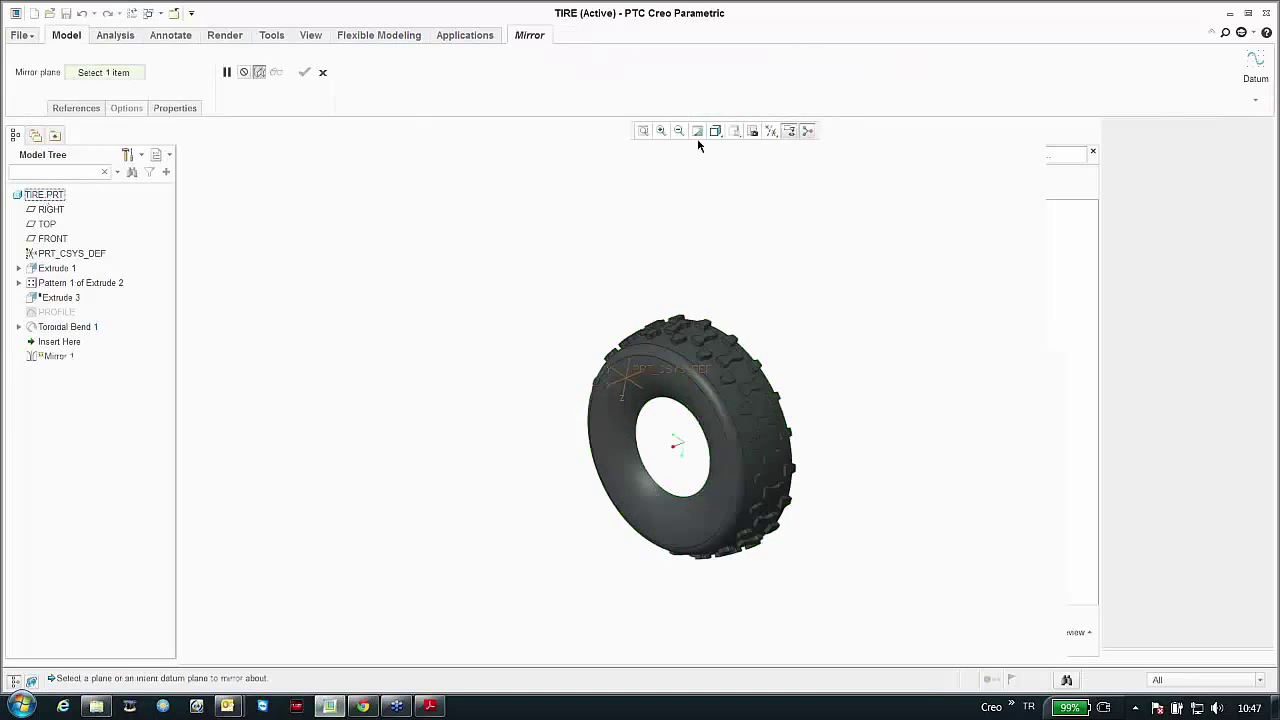
left_click(52, 238)
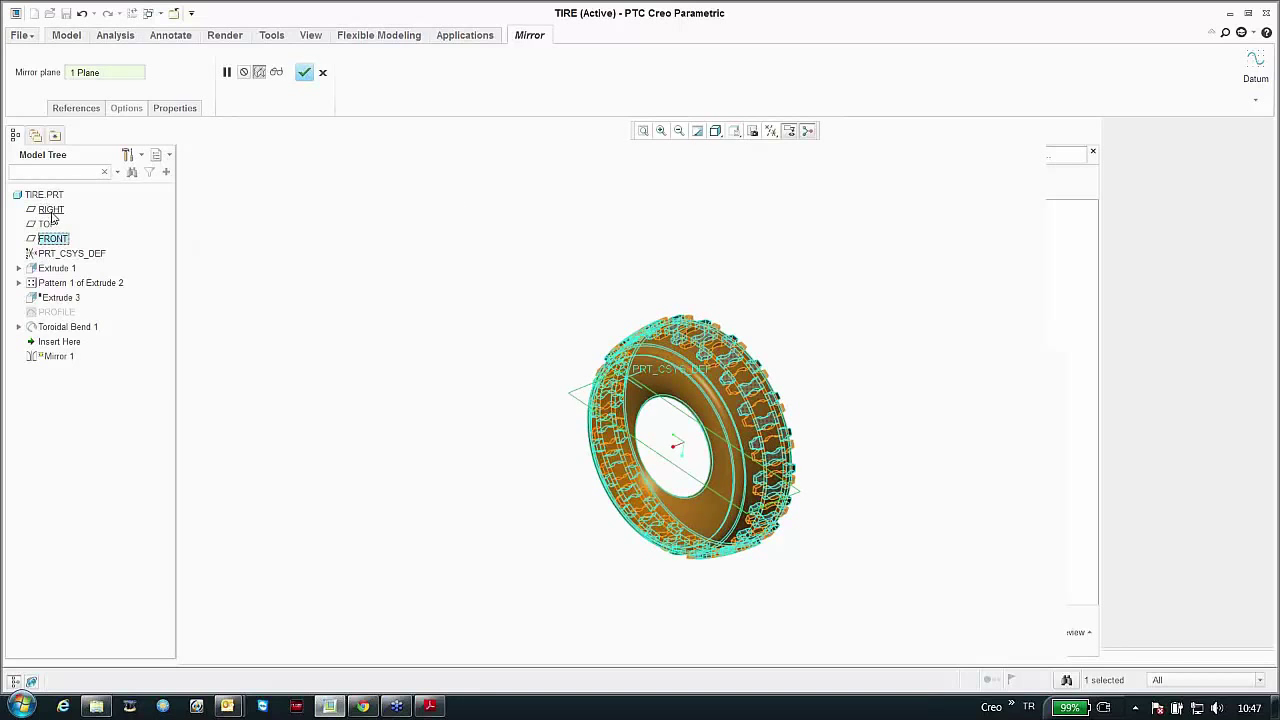
left_click(50, 209)
left_click(304, 74)
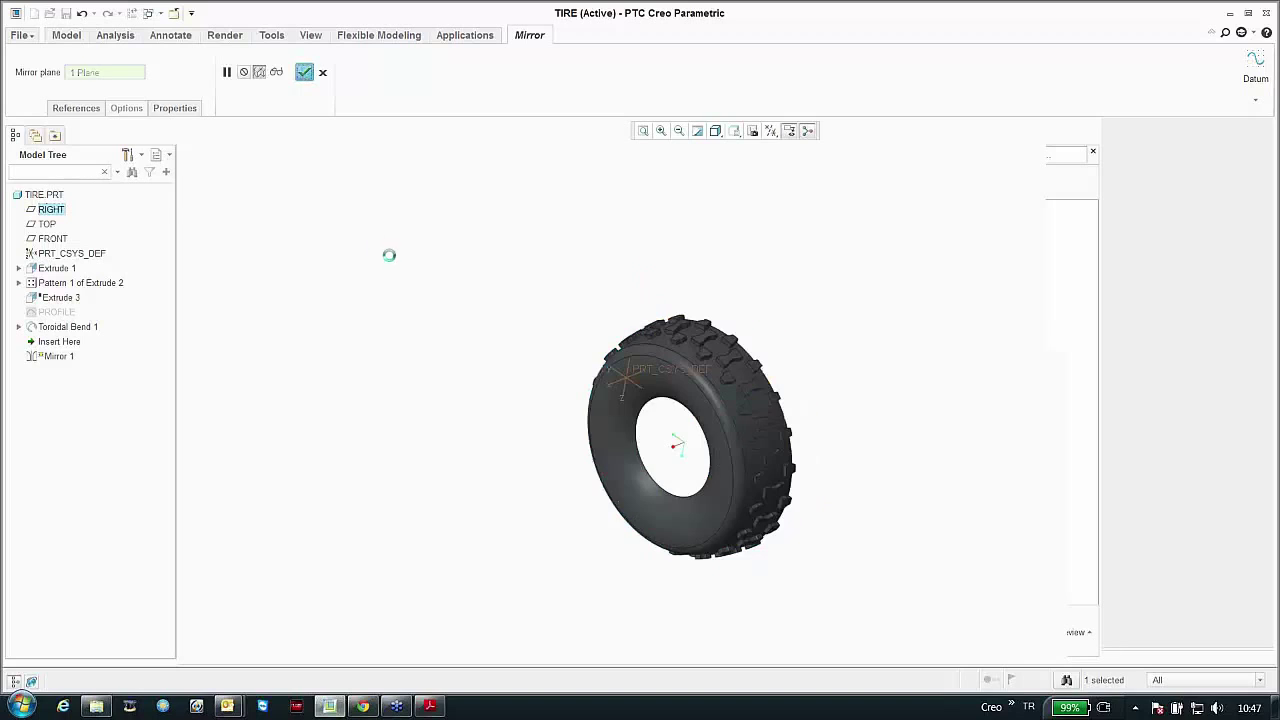
mouse_move(497, 292)
middle_mouse_down()
mouse_move(466, 260)
mouse_move(537, 211)
mouse_move(547, 140)
mouse_move(517, 251)
mouse_move(546, 297)
mouse_move(628, 325)
mouse_move(580, 294)
mouse_move(440, 291)
mouse_move(434, 311)
middle_mouse_up()
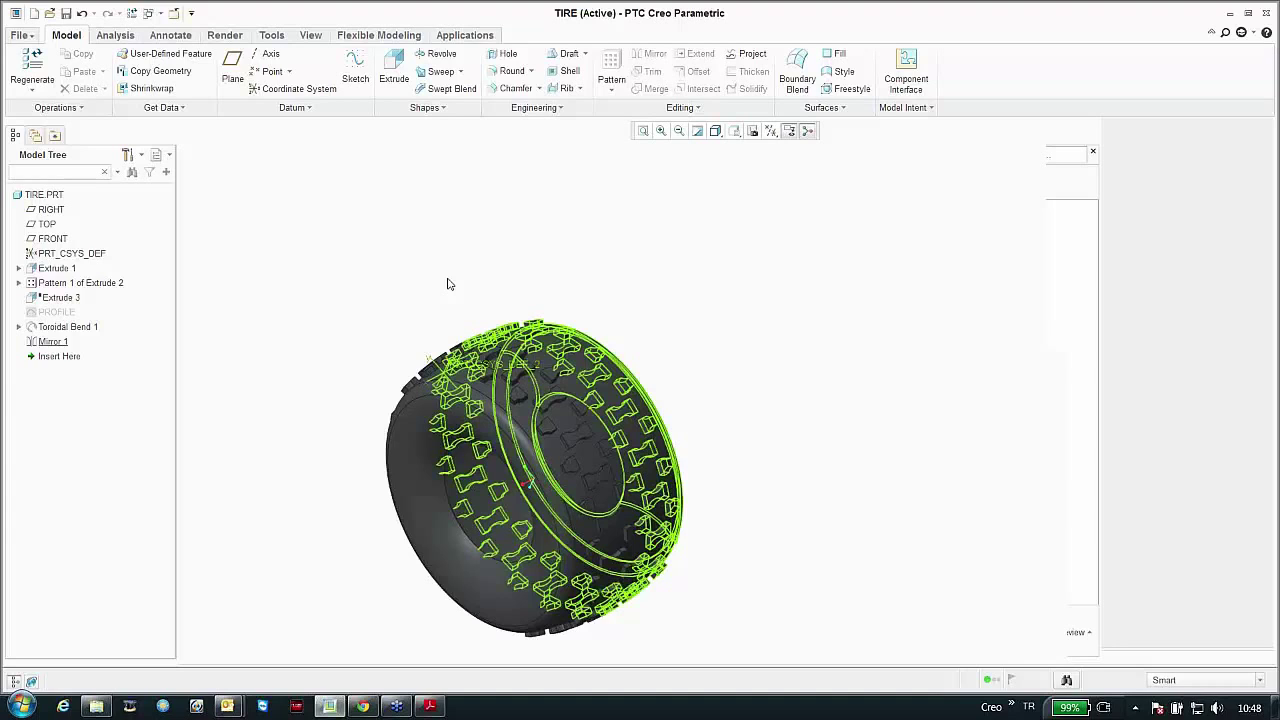
mouse_move(448, 284)
middle_mouse_down()
mouse_move(420, 260)
mouse_move(491, 260)
mouse_move(442, 244)
mouse_move(459, 232)
middle_mouse_up()
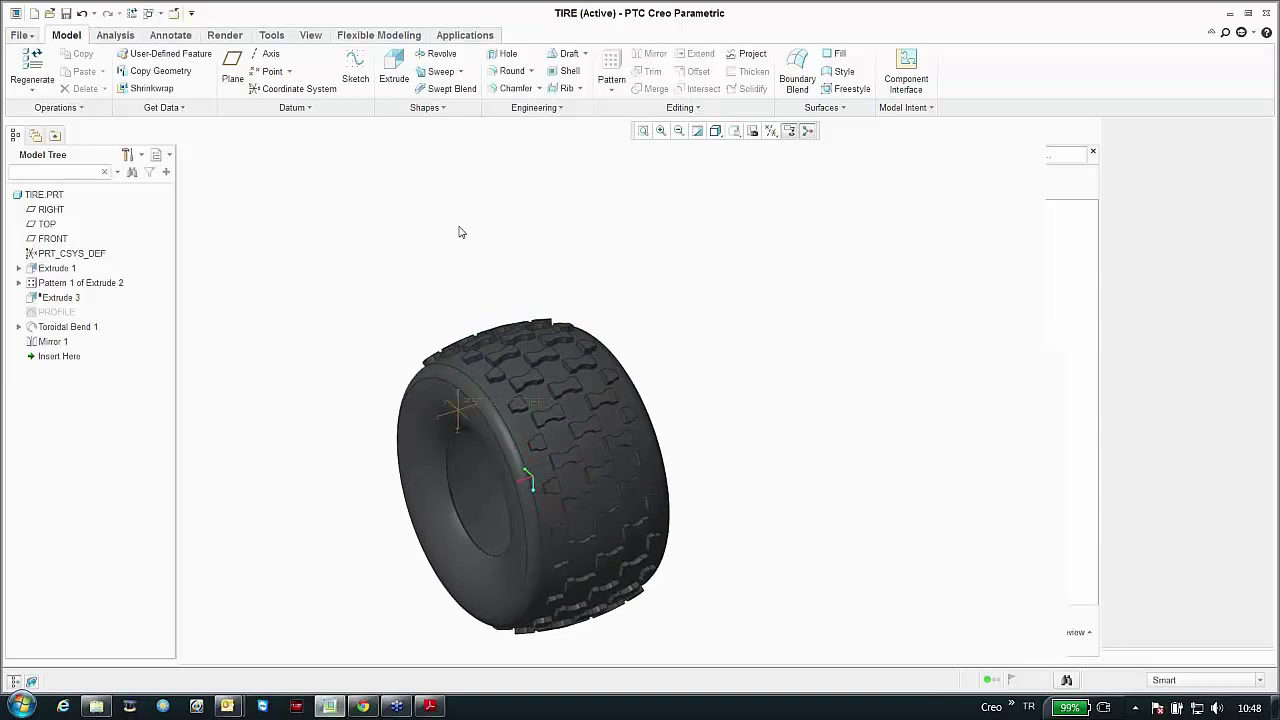
Step: Close the tire model and erase all objects not displayed from the session
left_click(173, 14)
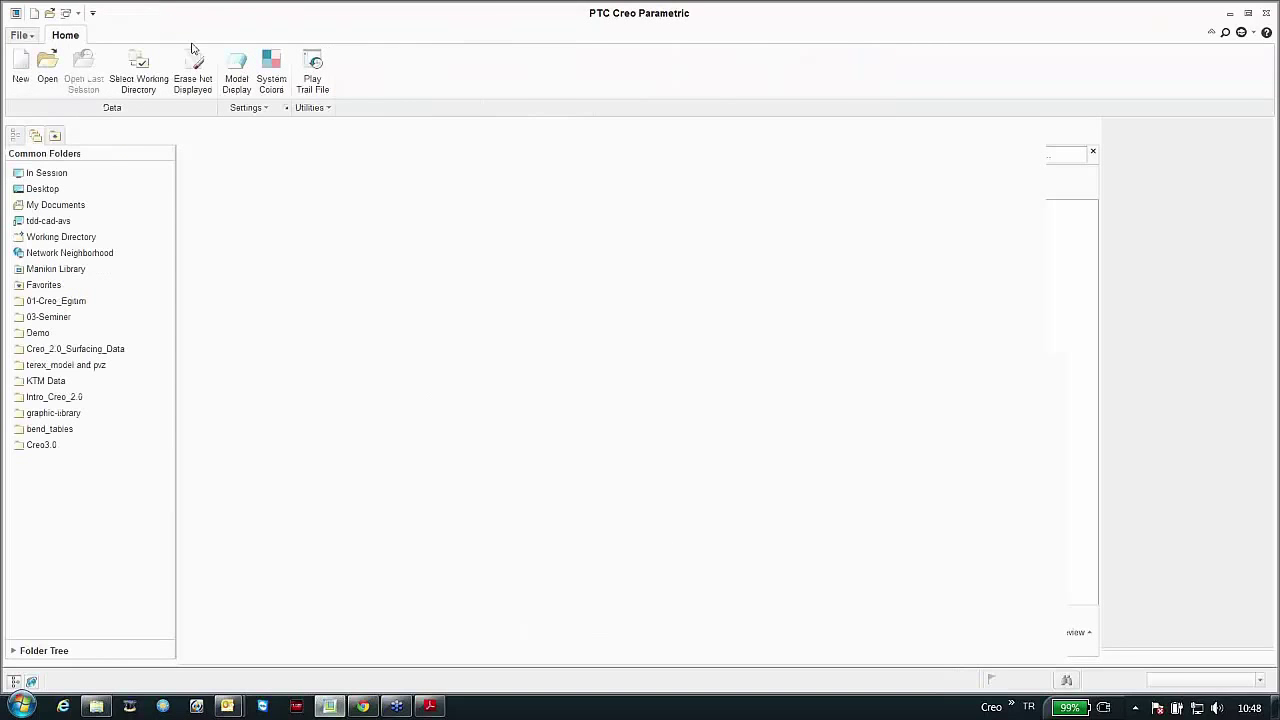
left_click(193, 78)
left_click(648, 475)
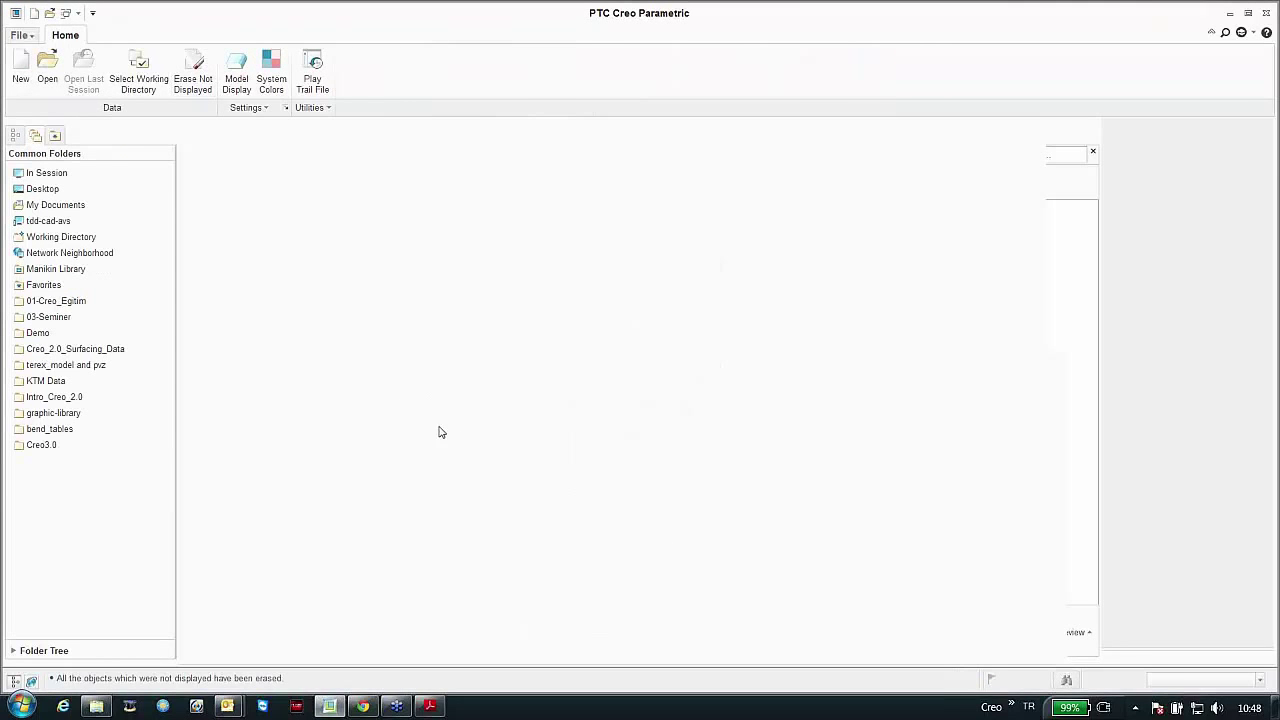
Step: Open the IFX-STD1 assembly from the Asm-Std folder inside Creo3.0's 11-Intelligent_Fastener folder
left_click(40, 449)
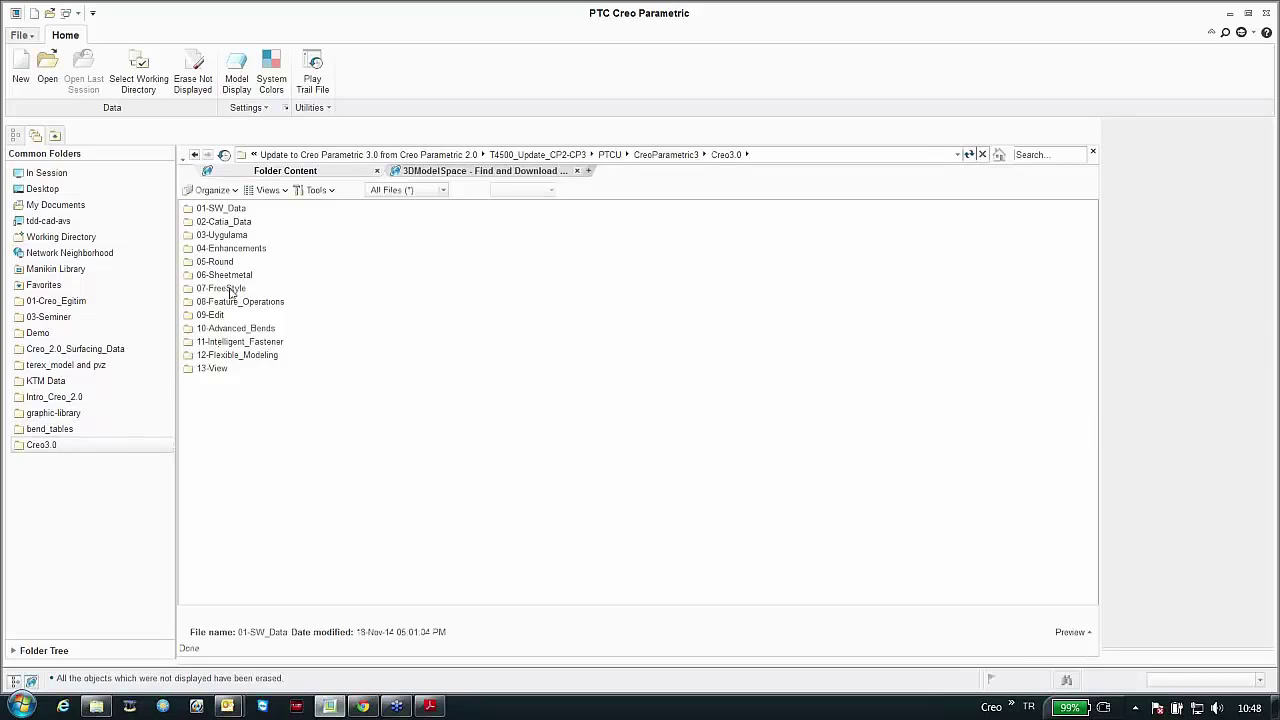
double_click(212, 342)
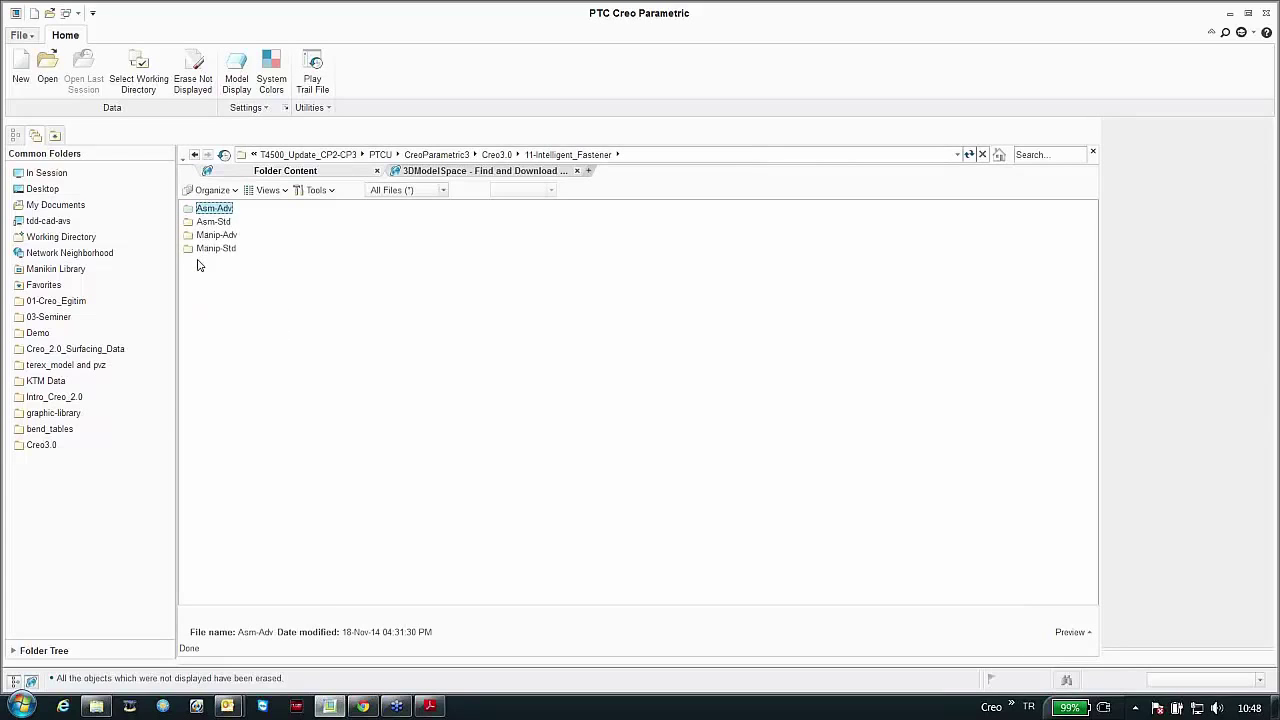
left_click(203, 250)
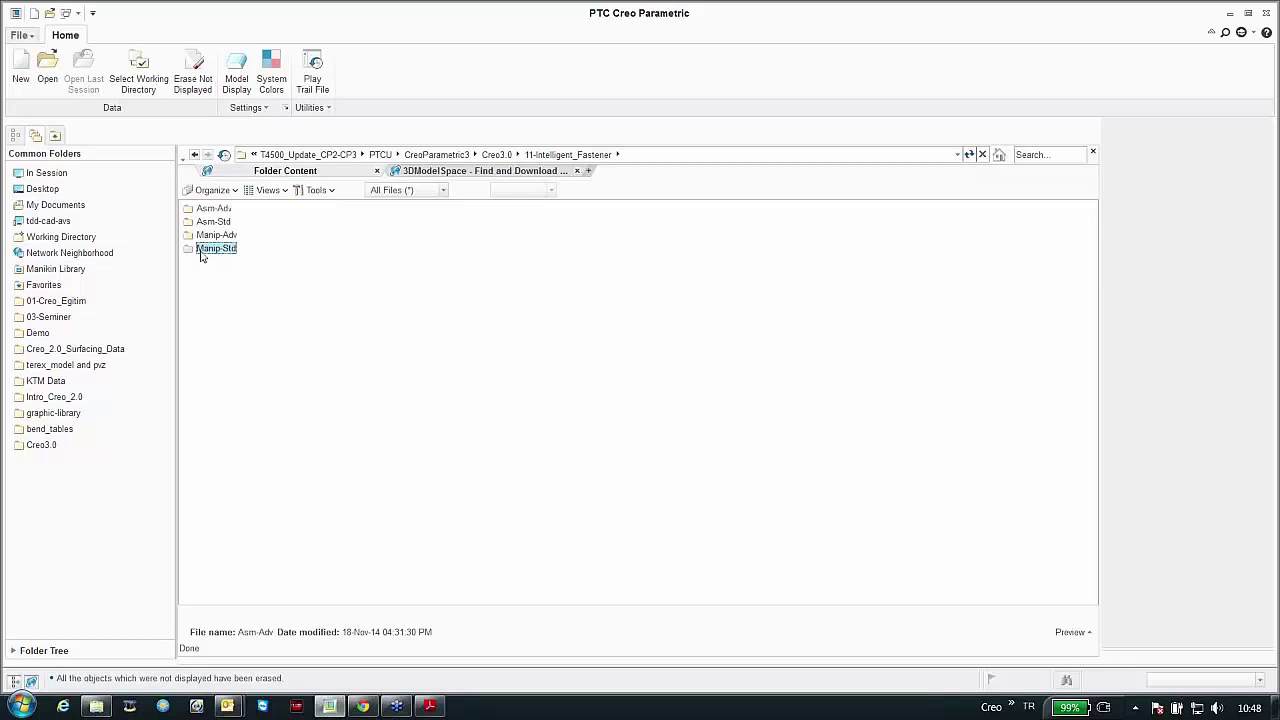
left_click(203, 235)
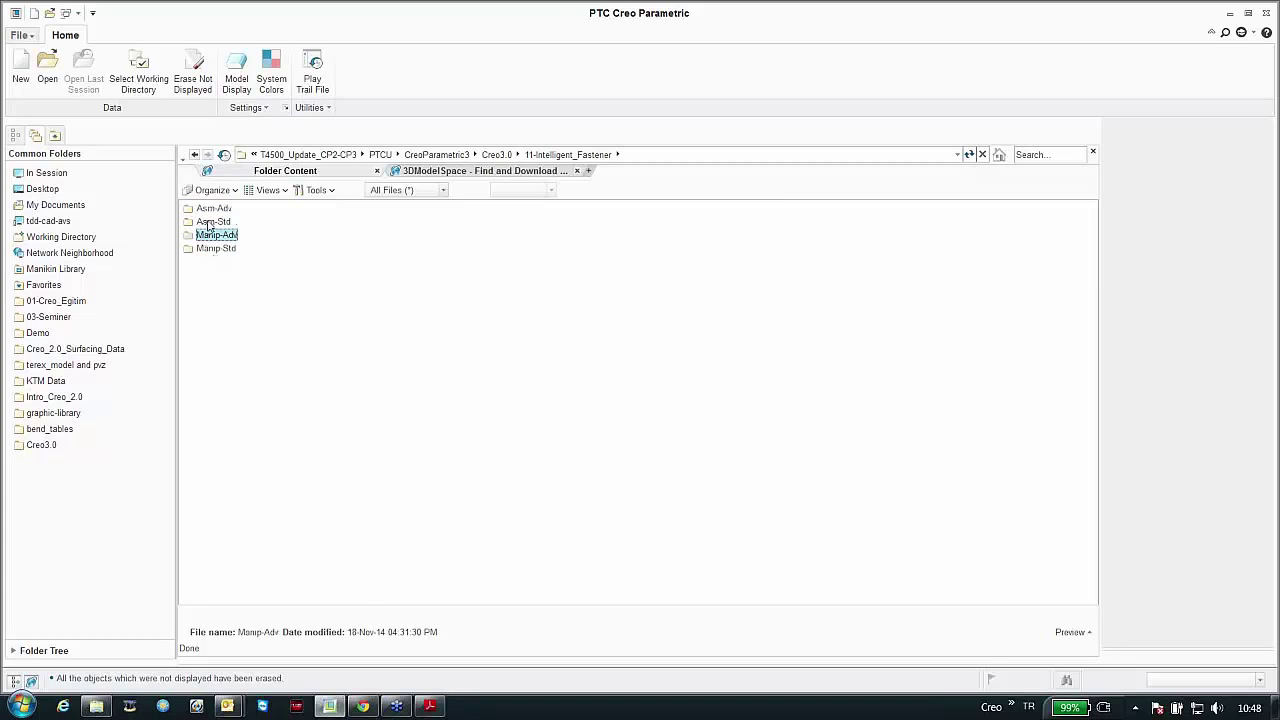
double_click(209, 222)
double_click(203, 248)
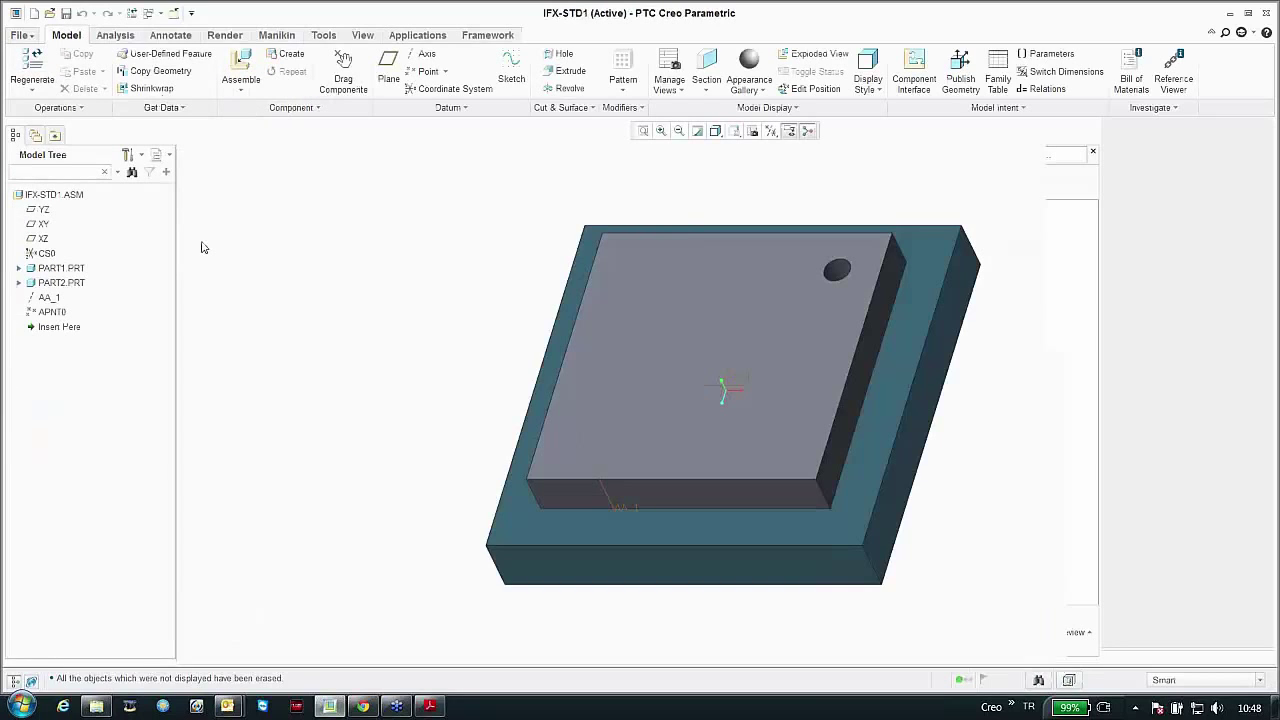
Step: Start an Intelligent Fastener screw, turn on the datum point display, and use point APNT0 as the position reference
mouse_move(560, 300)
middle_mouse_down()
mouse_move(571, 291)
mouse_move(543, 286)
mouse_move(540, 300)
middle_mouse_up()
left_click(328, 38)
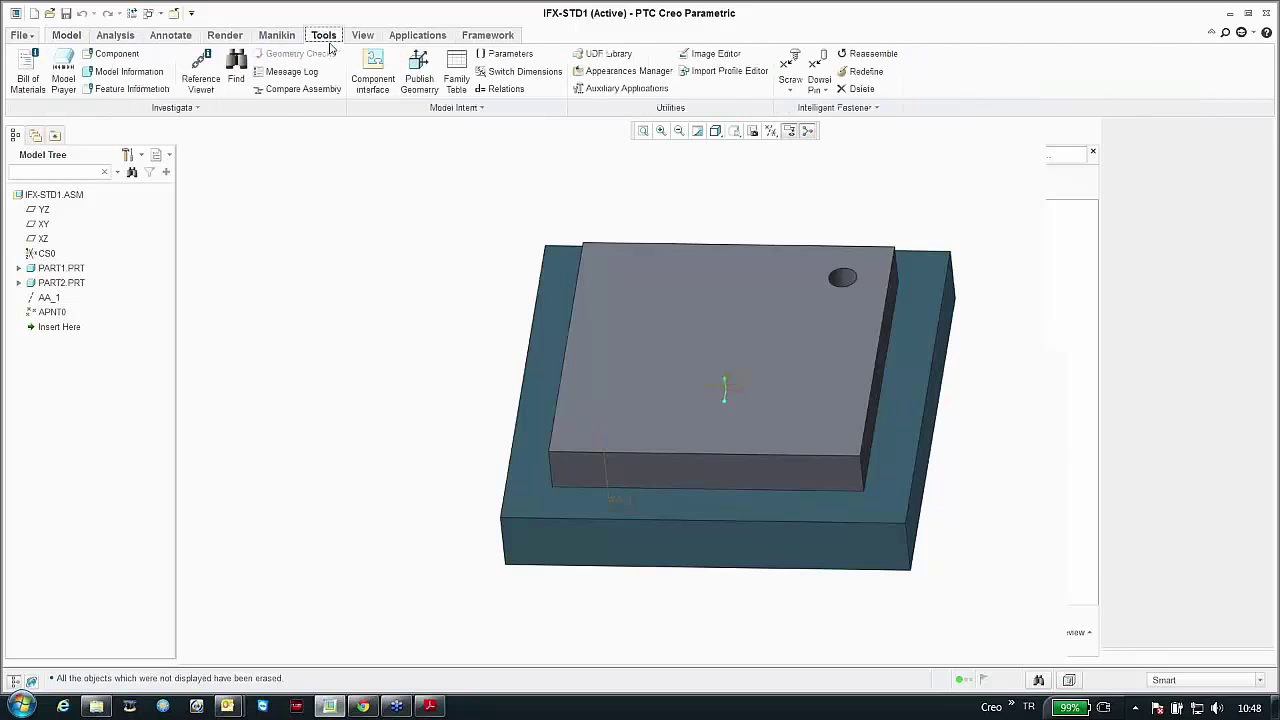
left_click(792, 70)
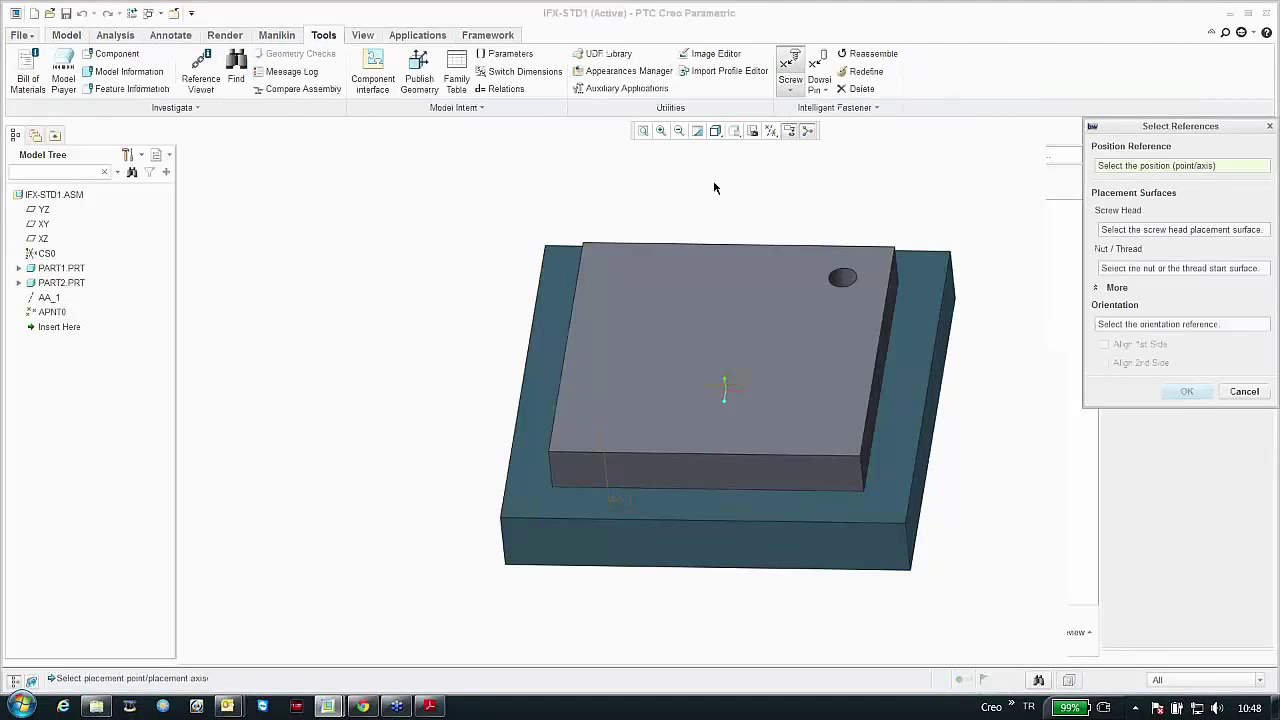
scroll(626, 421, "down", 1)
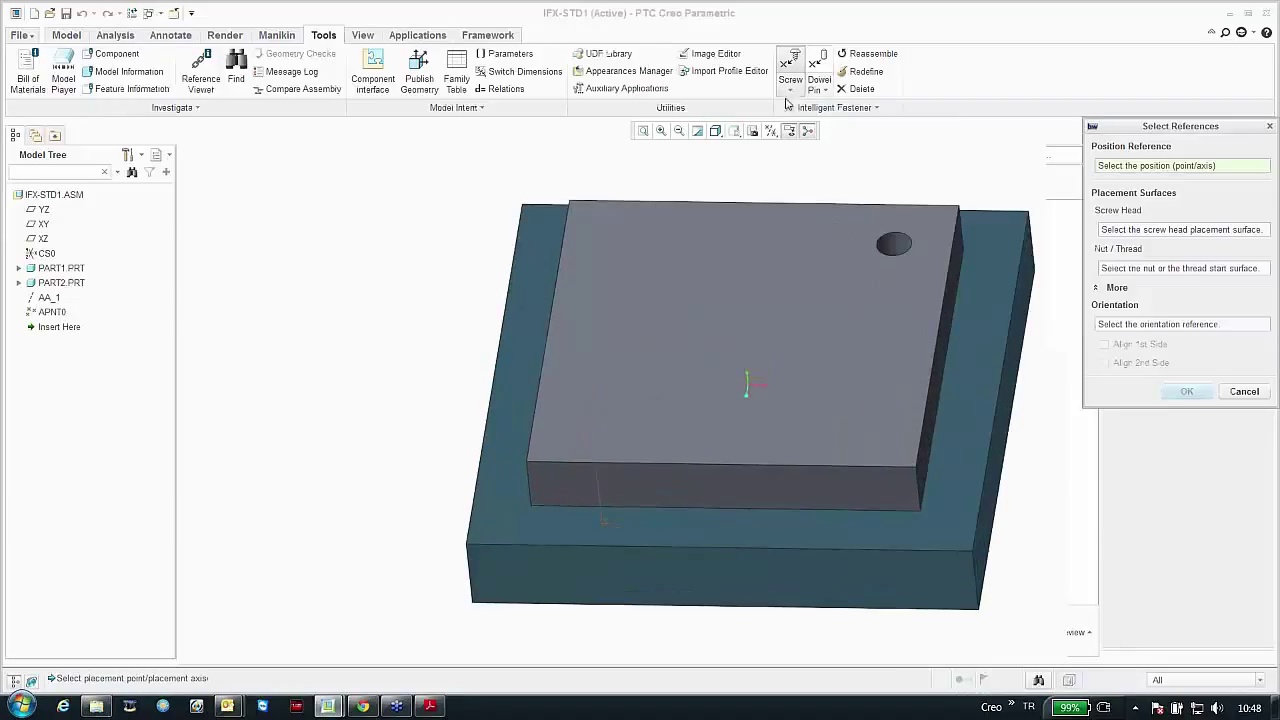
left_click(771, 131)
left_click(771, 181)
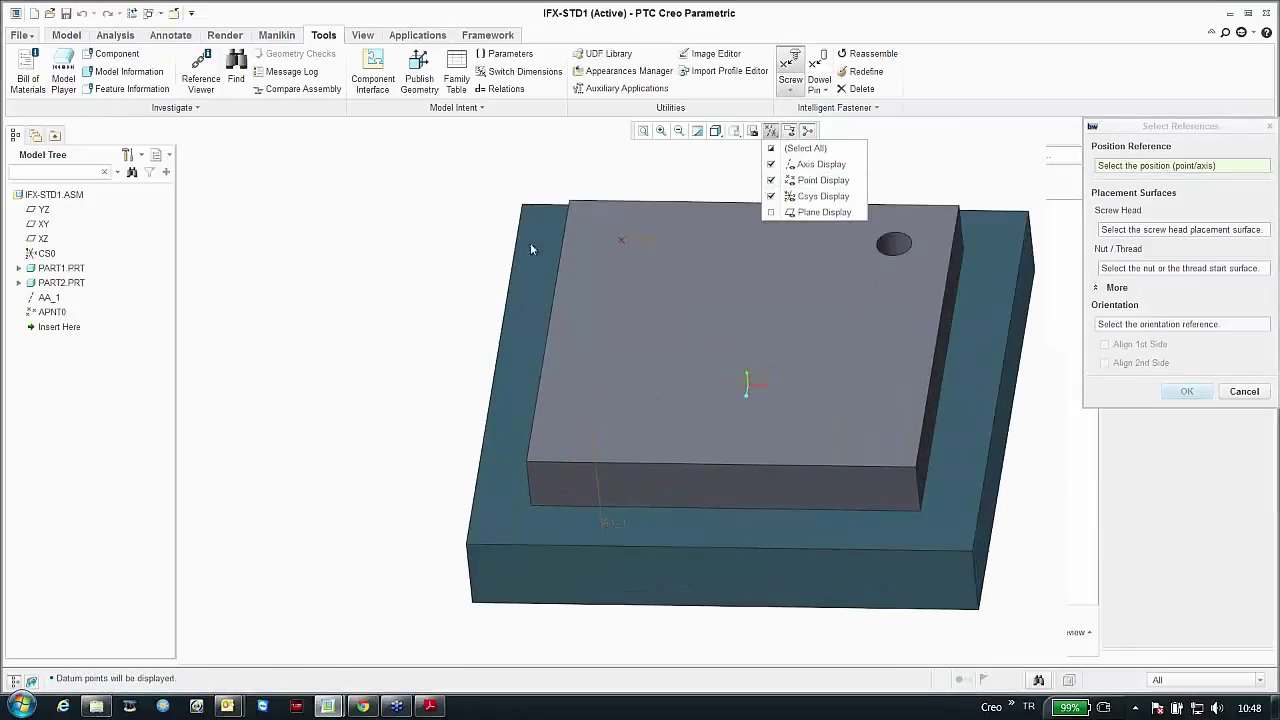
left_click(618, 237)
left_click(622, 239)
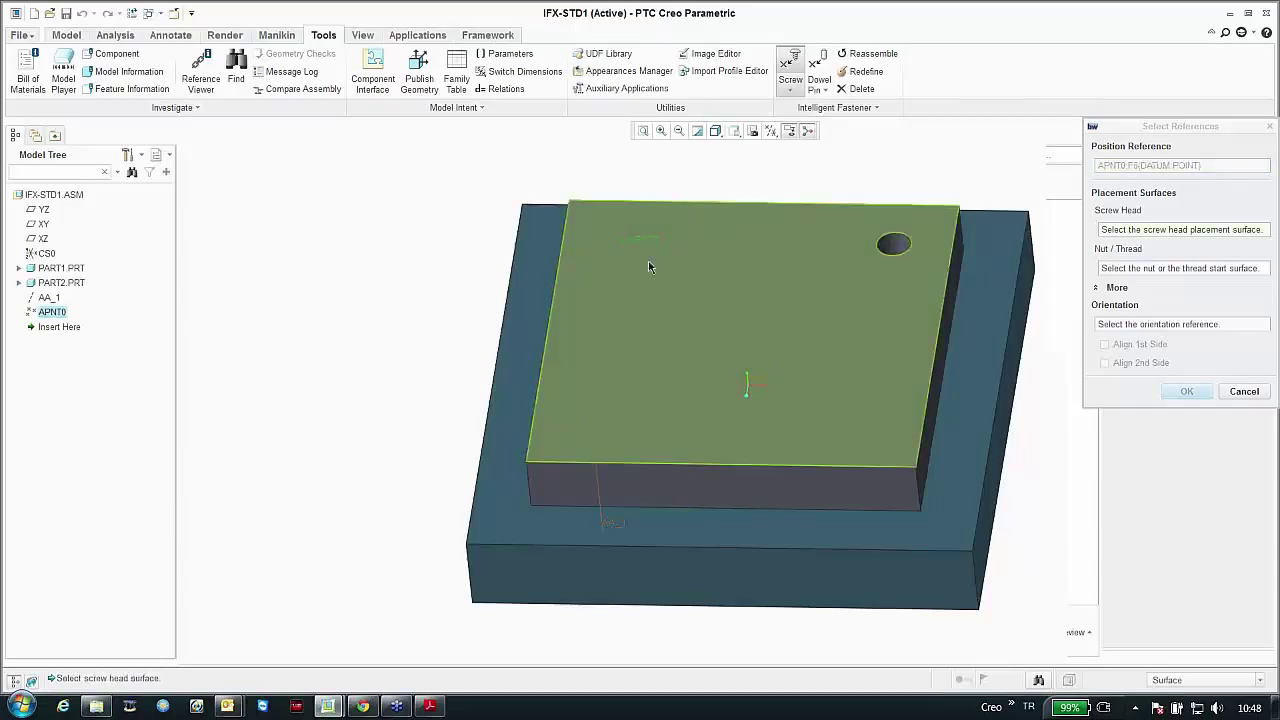
Step: Set PART1's upper face as the screw head surface and PART2's underside as the nut surface, and accept the references
left_click(638, 241)
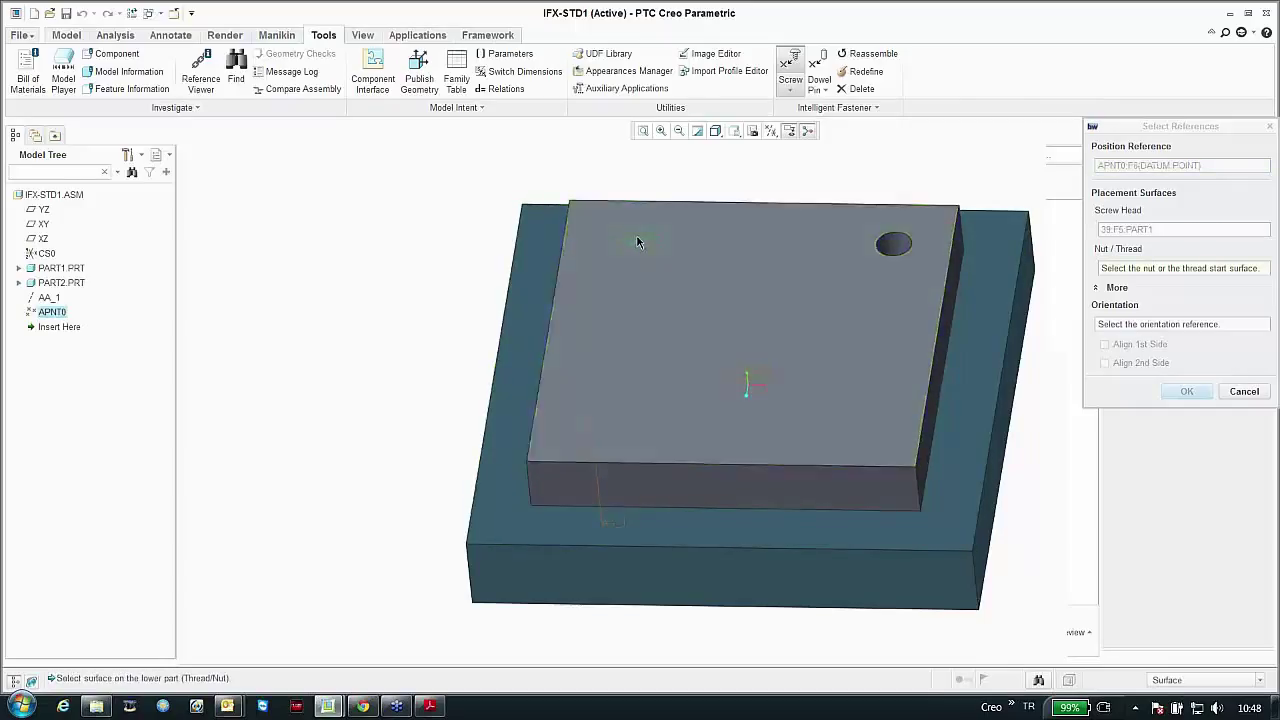
middle_click_drag(560, 262, 520, 200)
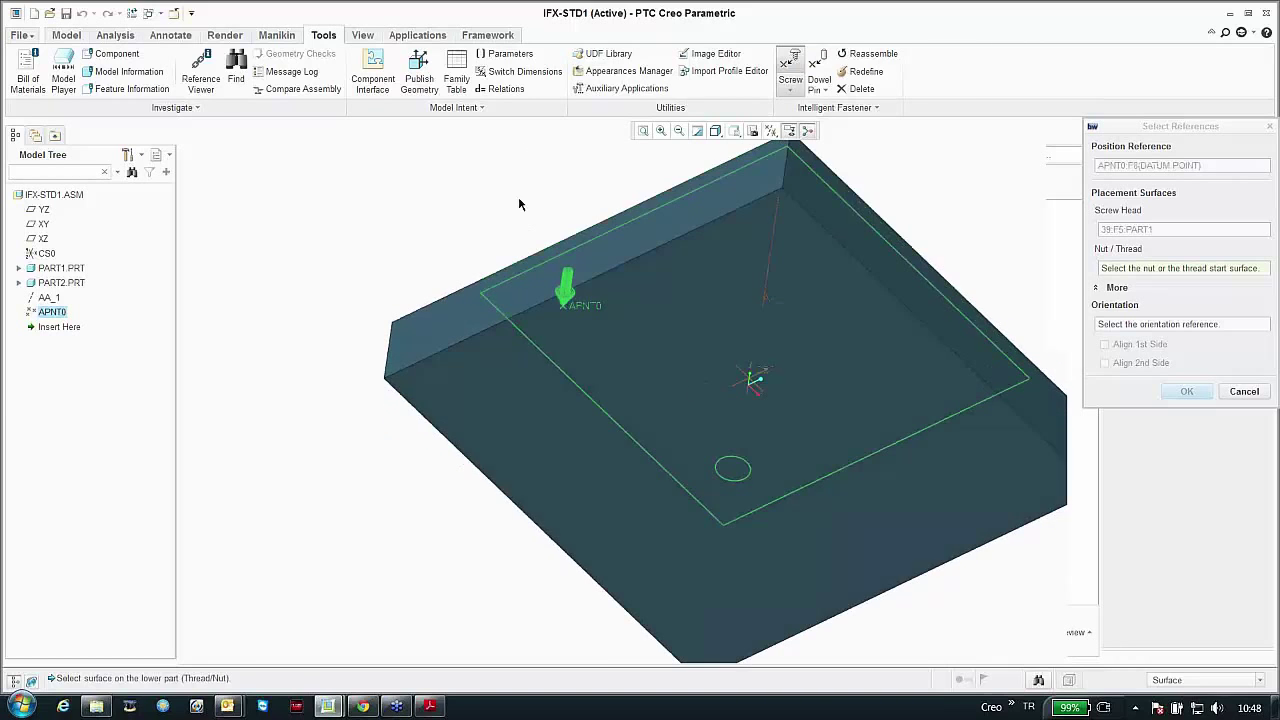
left_click(493, 381)
key("ctrl+d")
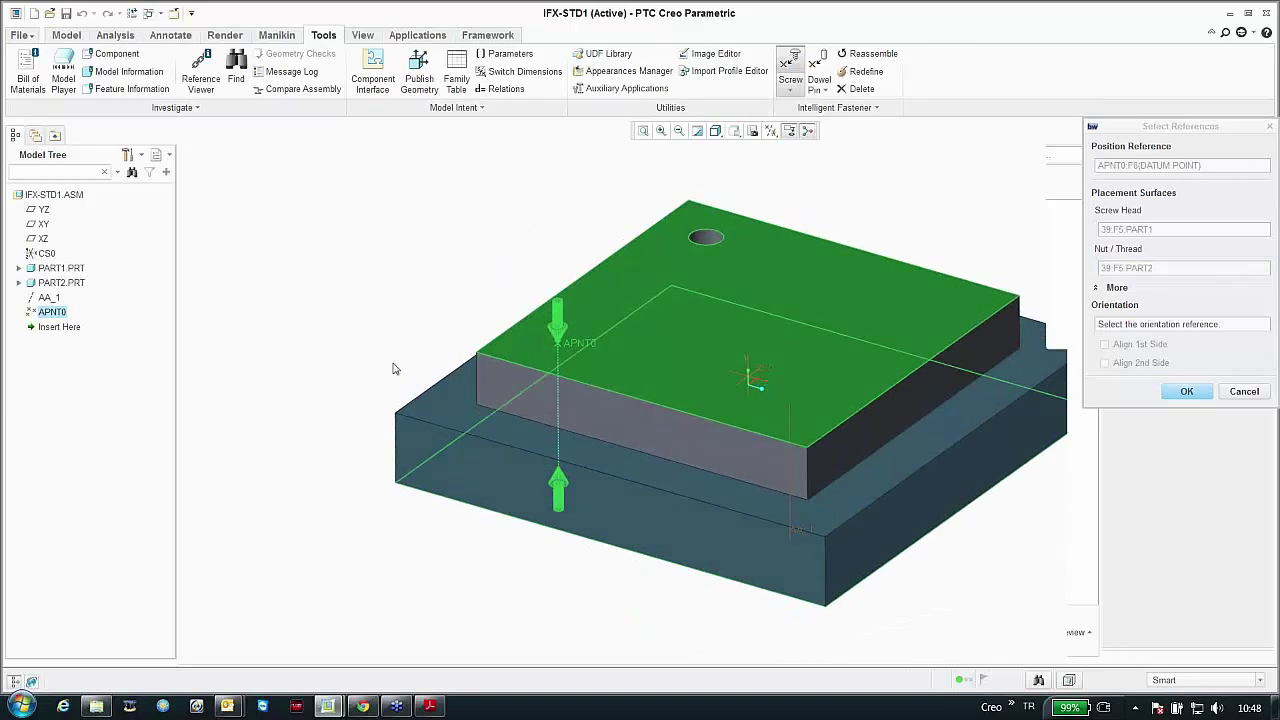
middle_click(640, 203)
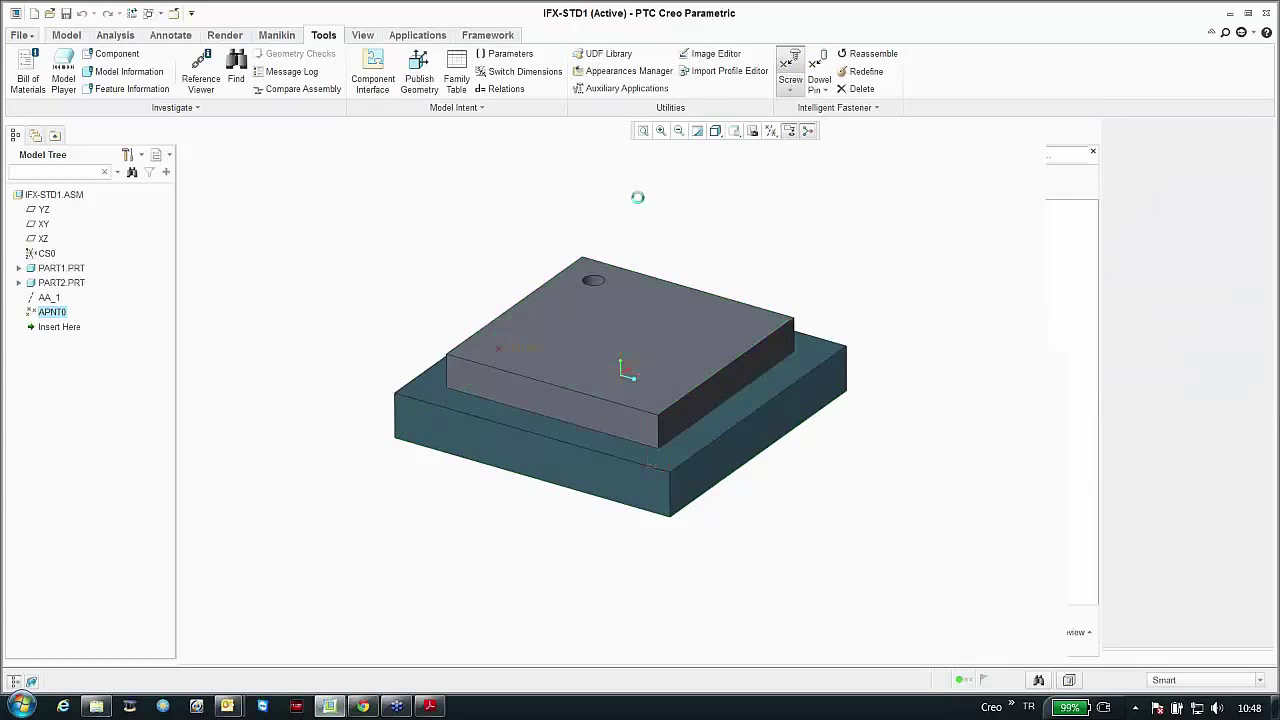
Step: Define the screw with an M10 thread, a DIN EN ISO 7092 washer on each side, and its length automatically fitted to 50 mm
left_click_drag(1048, 125, 813, 107)
left_click(867, 197)
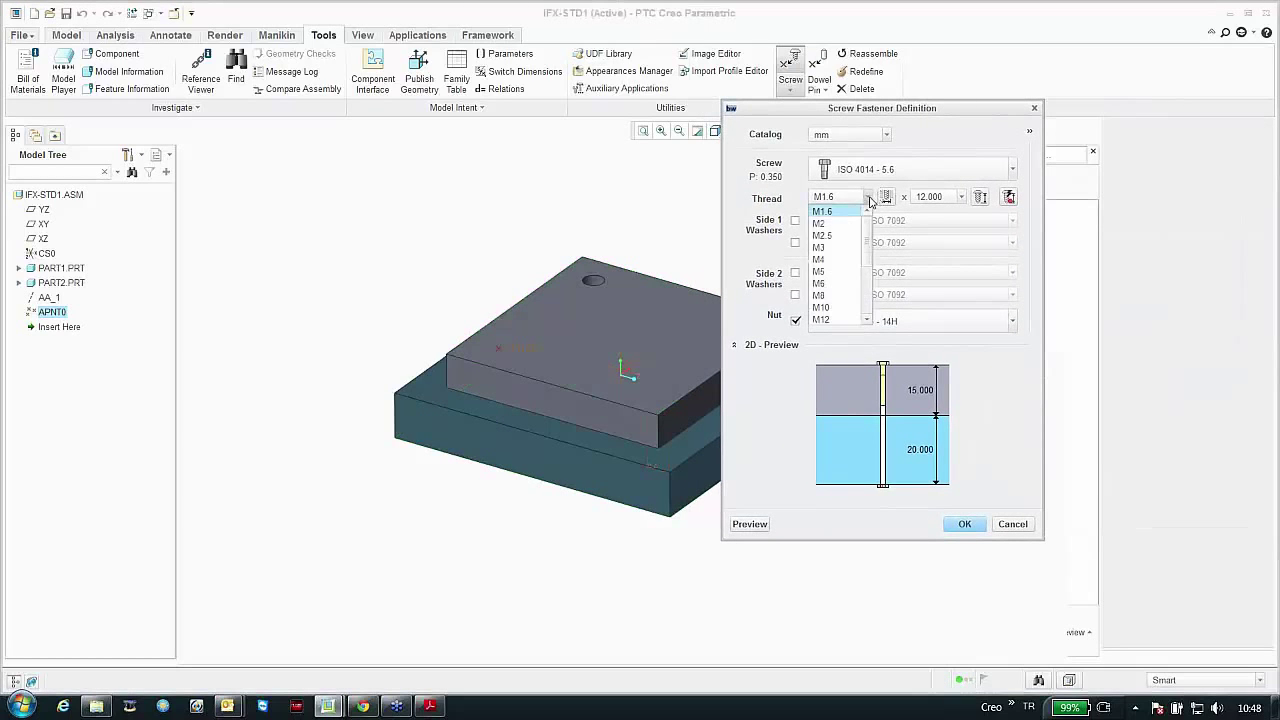
left_click(820, 308)
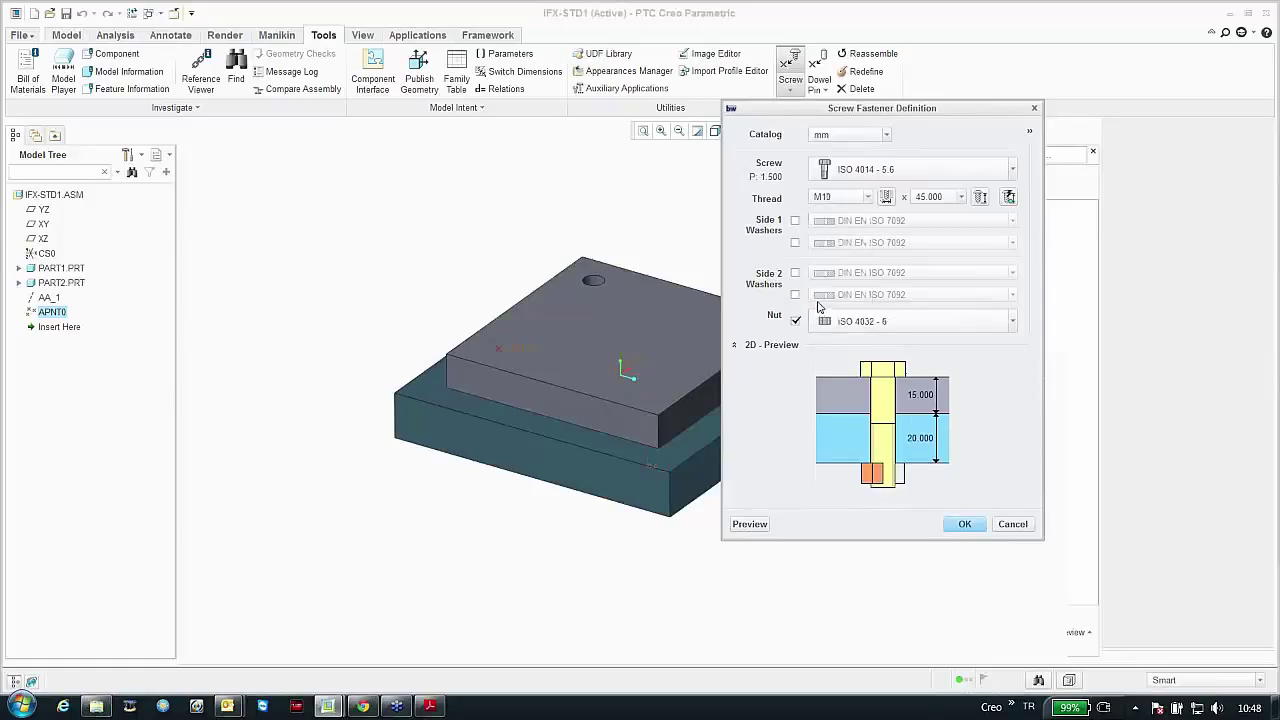
left_click(795, 220)
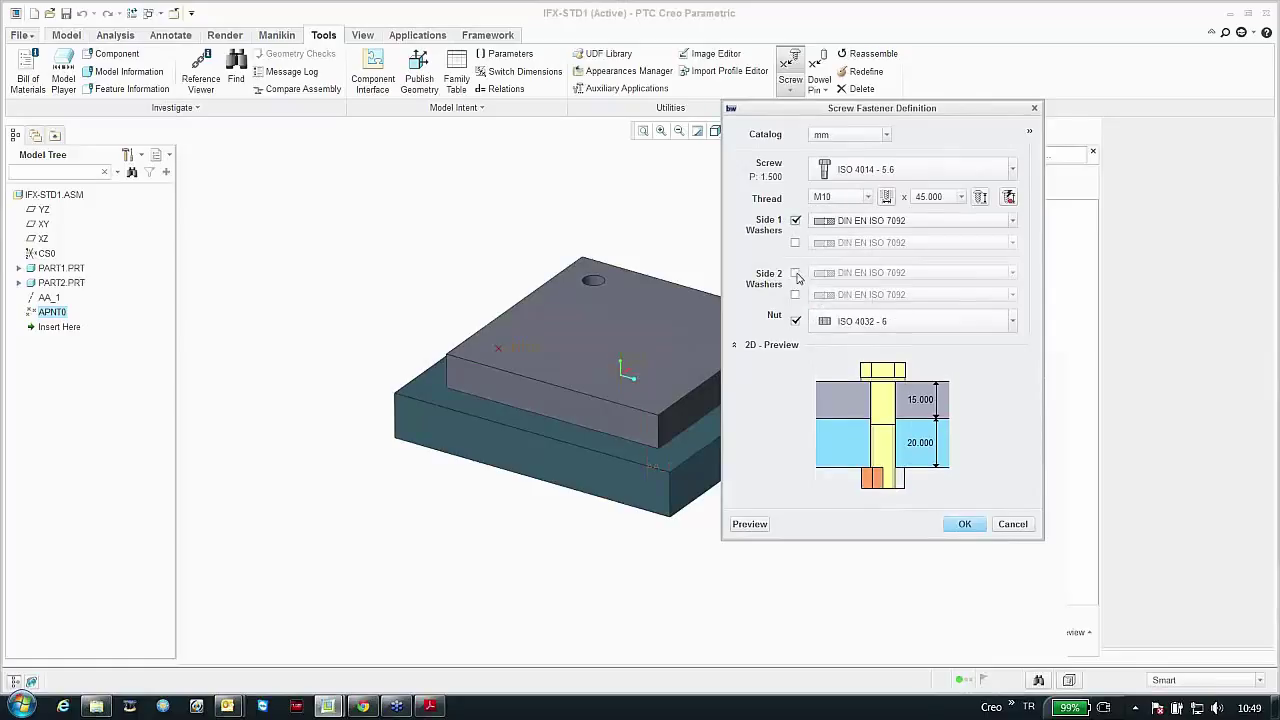
left_click(796, 273)
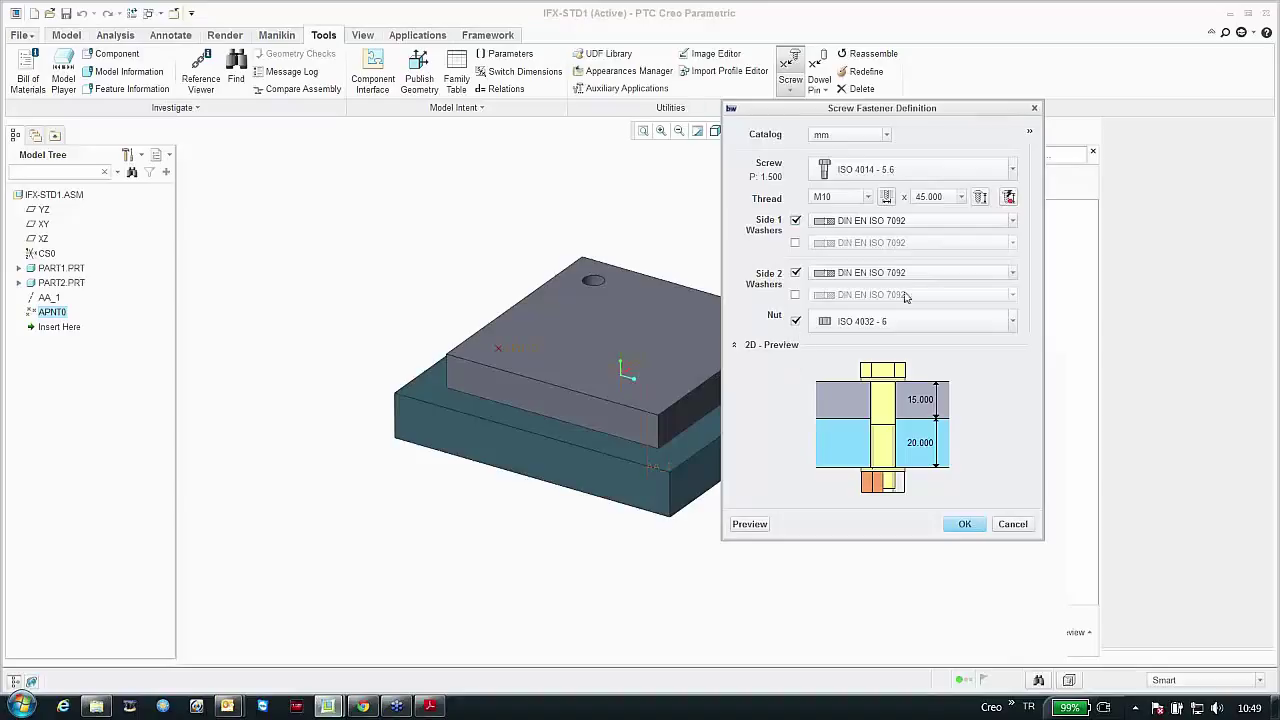
left_click(984, 198)
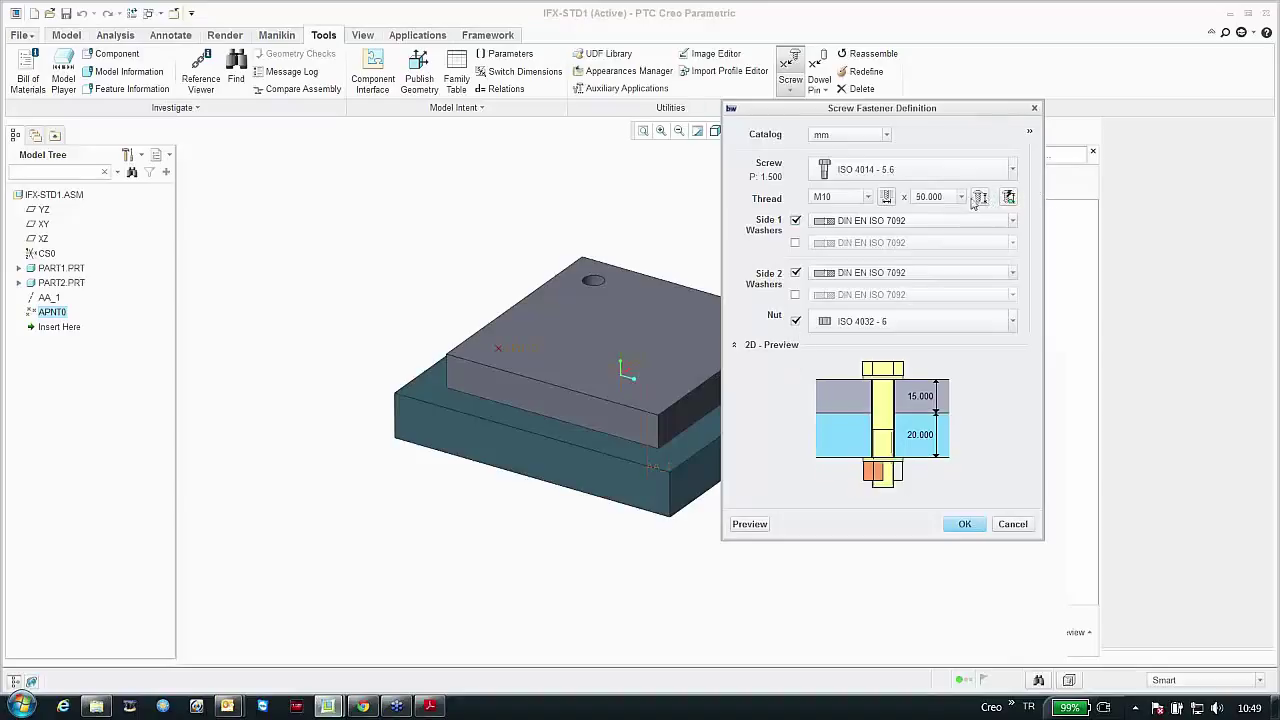
Step: Preview the M10 × 50 screw with its washers and nut, and insert it at point APNT0
left_click(961, 197)
left_click(961, 197)
left_click(750, 524)
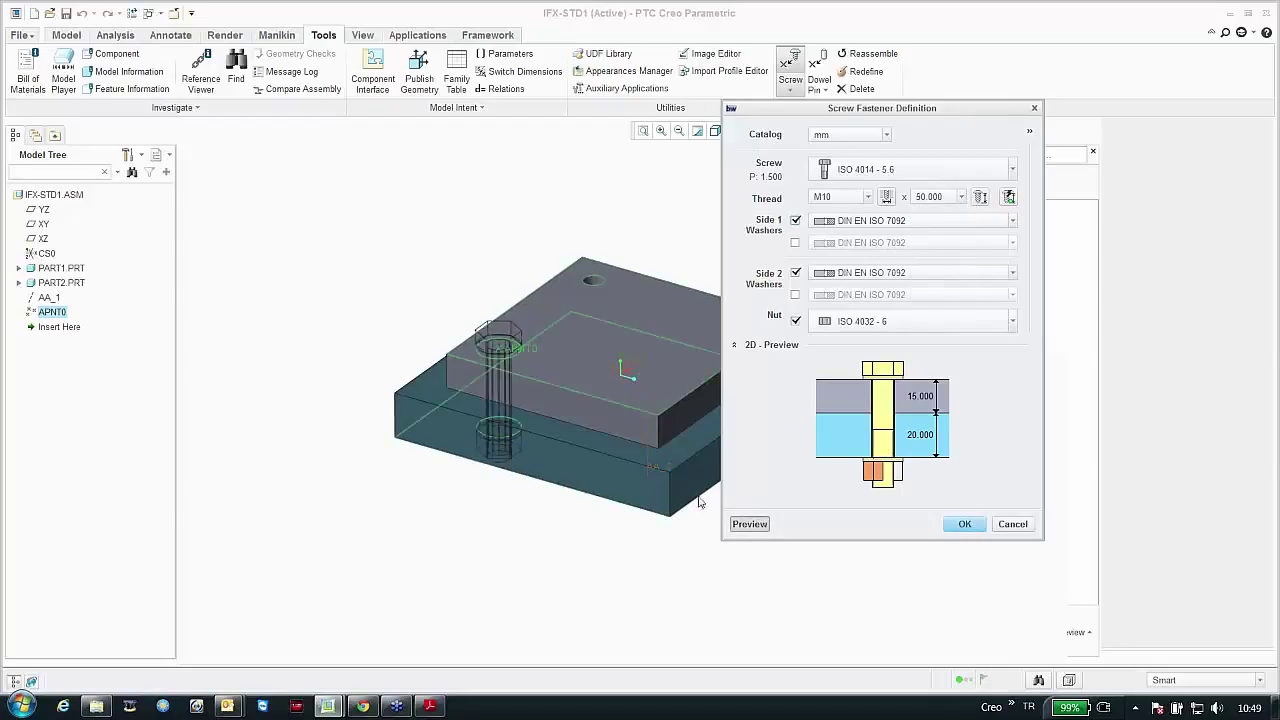
left_click(962, 524)
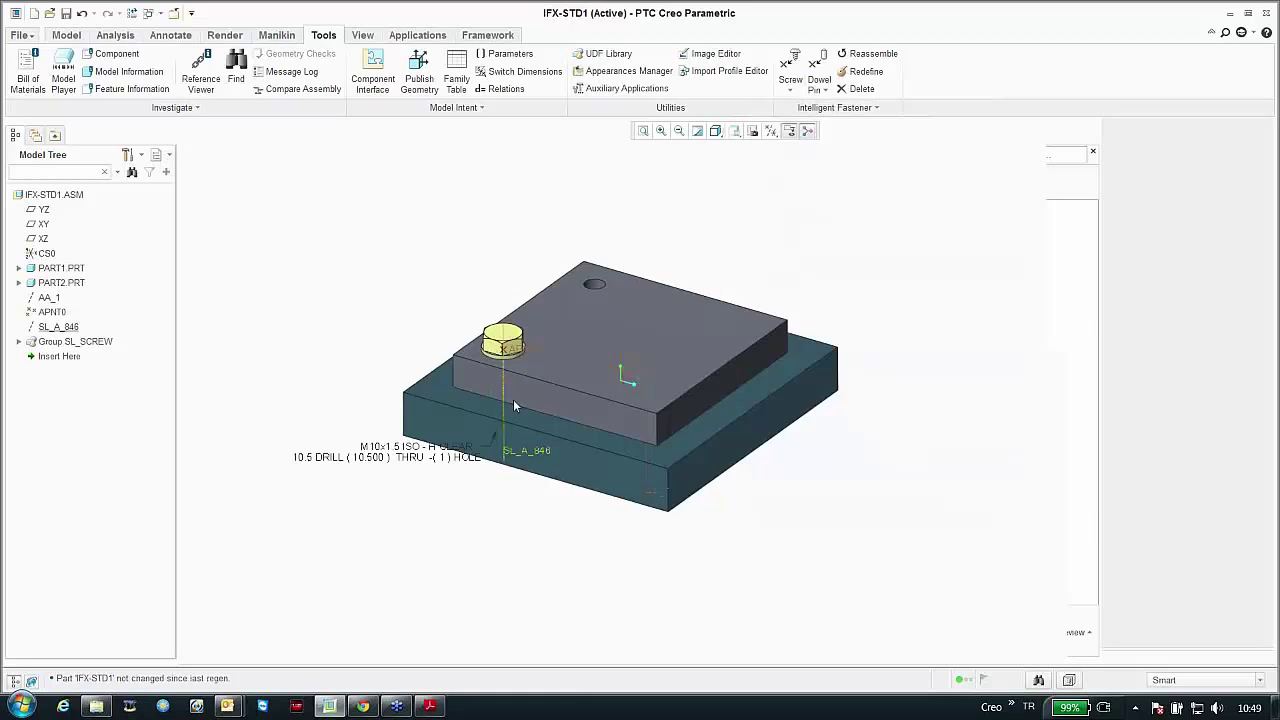
Step: Hide the SL_SCREW group to inspect the clearance hole through both plates, and unhide the group
middle_click_drag(513, 399, 460, 430)
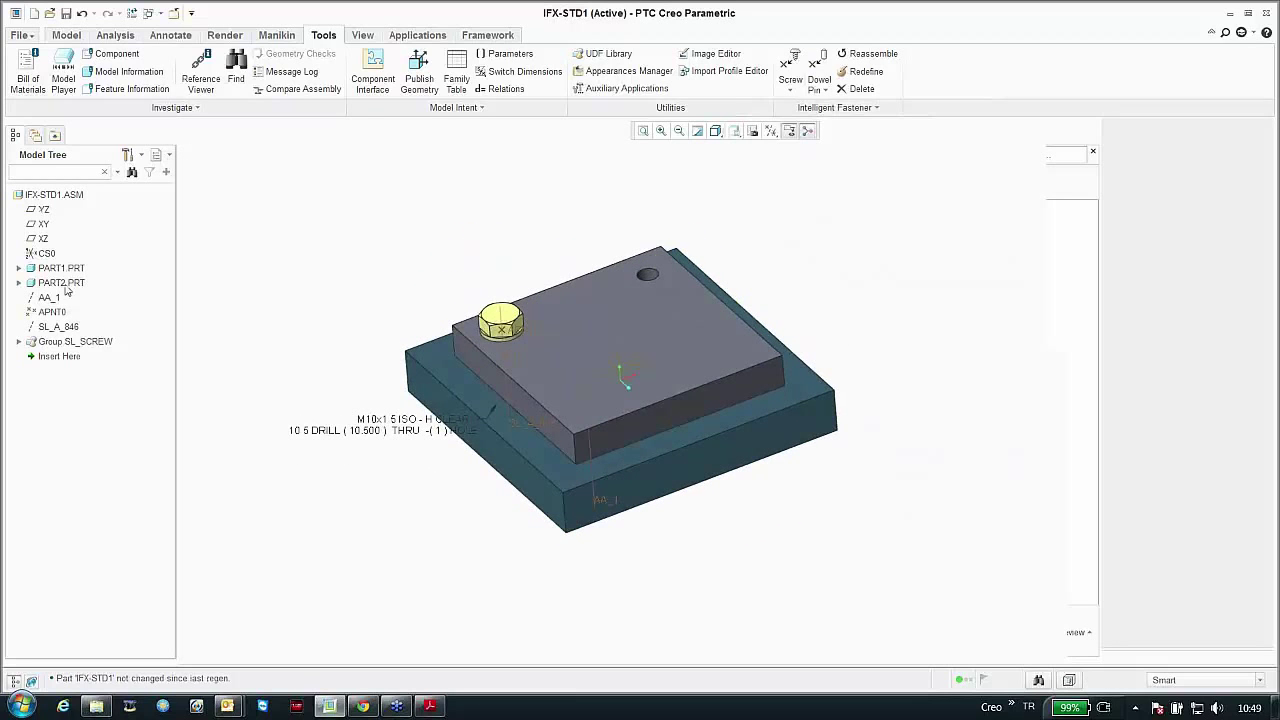
right_click(55, 341)
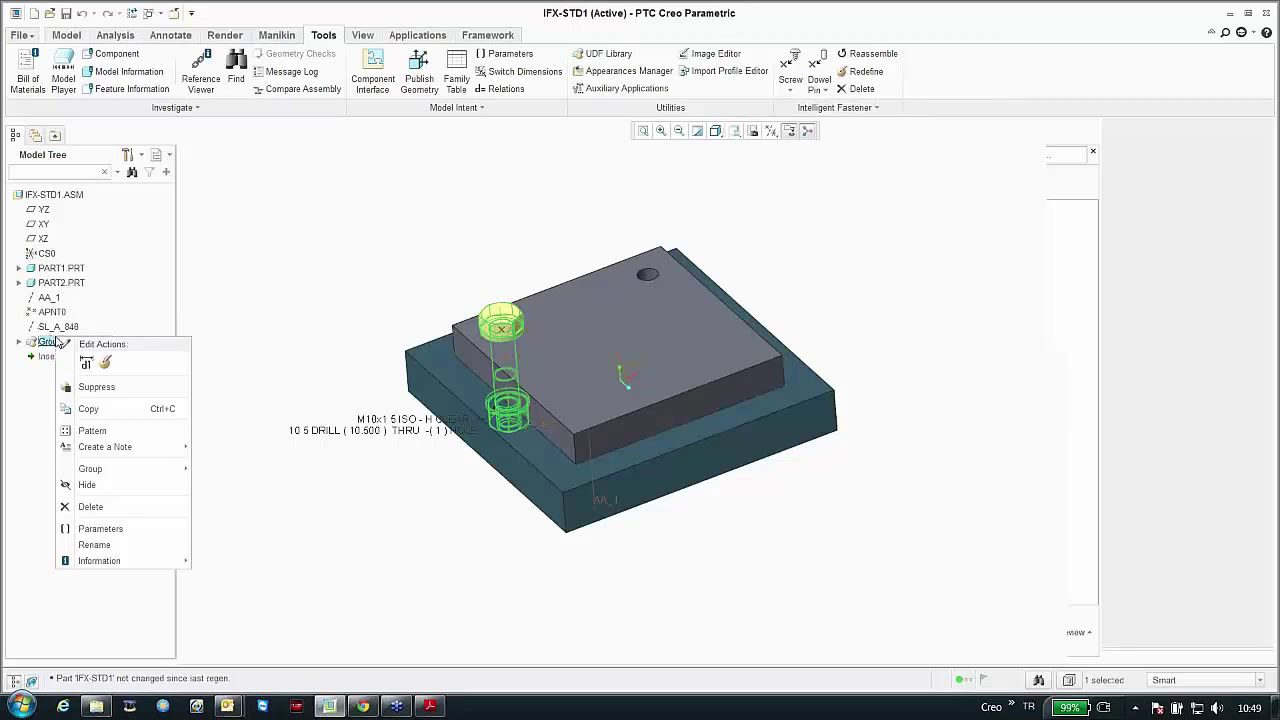
left_click(90, 486)
scroll(437, 343, "up", 4)
mouse_move(437, 343)
middle_mouse_down()
mouse_move(417, 383)
mouse_move(432, 366)
middle_mouse_up()
right_click(72, 342)
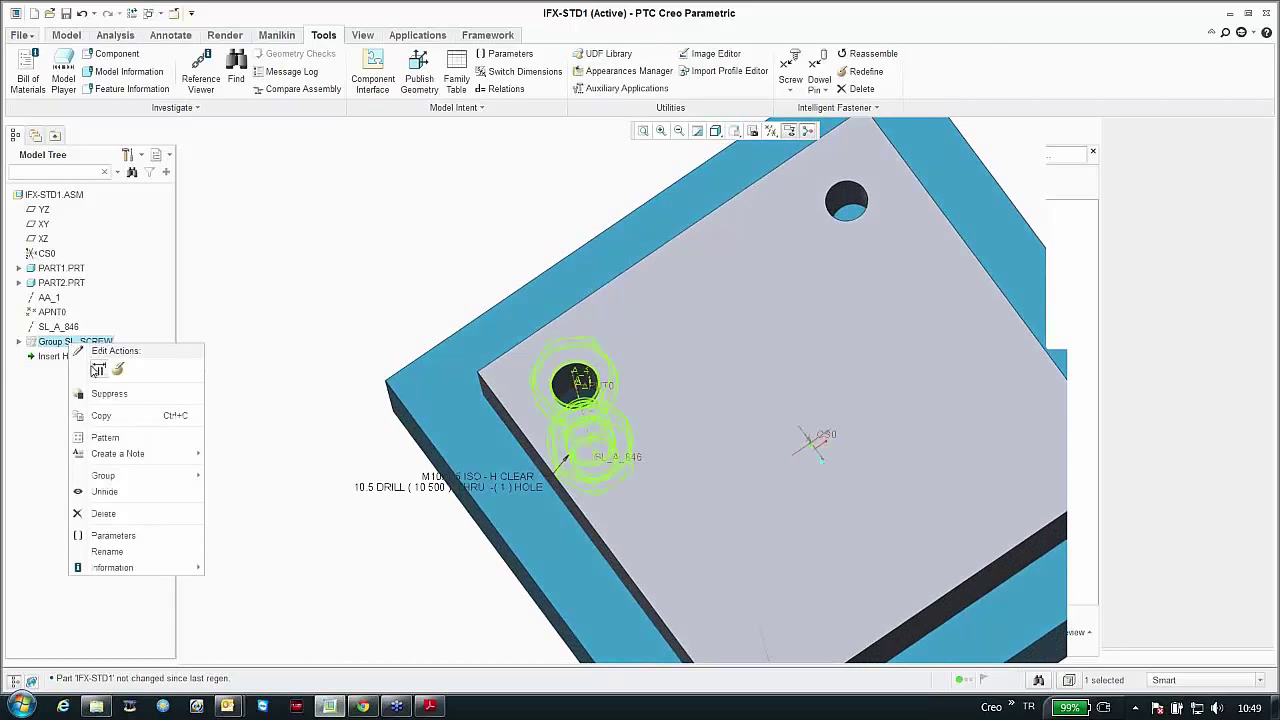
left_click(93, 494)
key("ctrl+d")
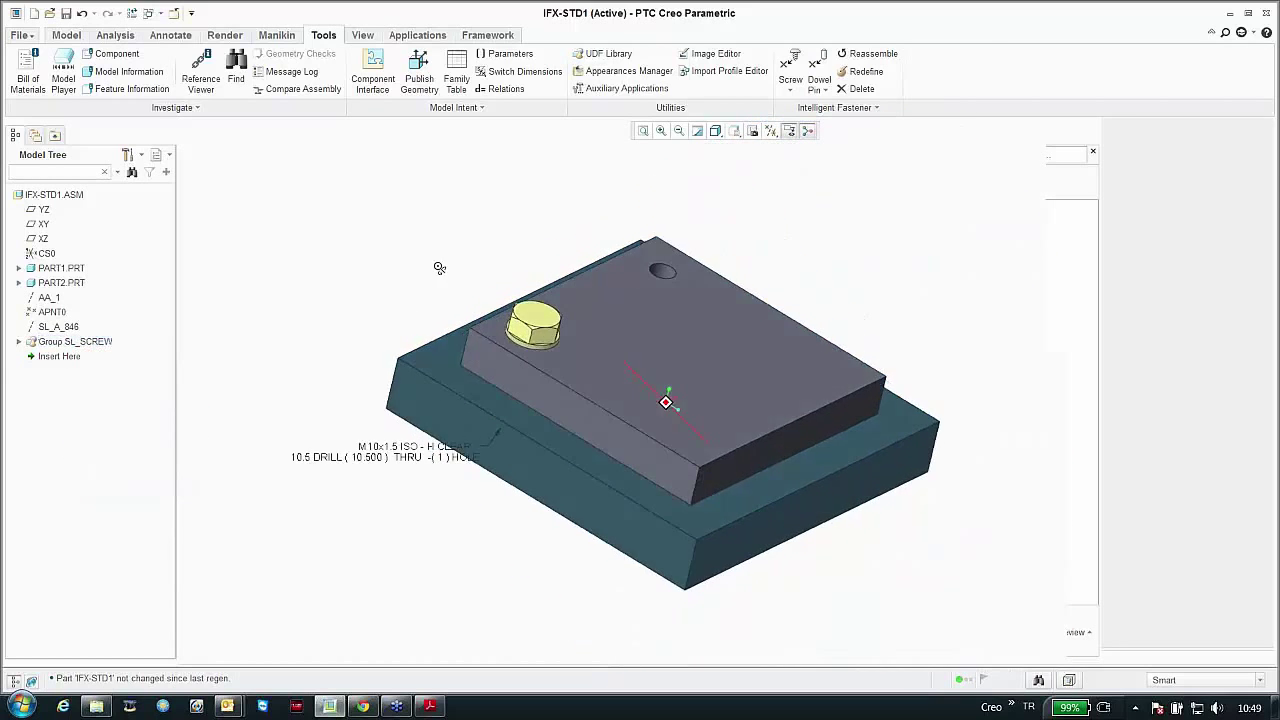
Step: Start a second screw in PART1's existing hole, with PART1's upper face as head surface and PART2's underside as nut surface
middle_click_drag(421, 273, 393, 285)
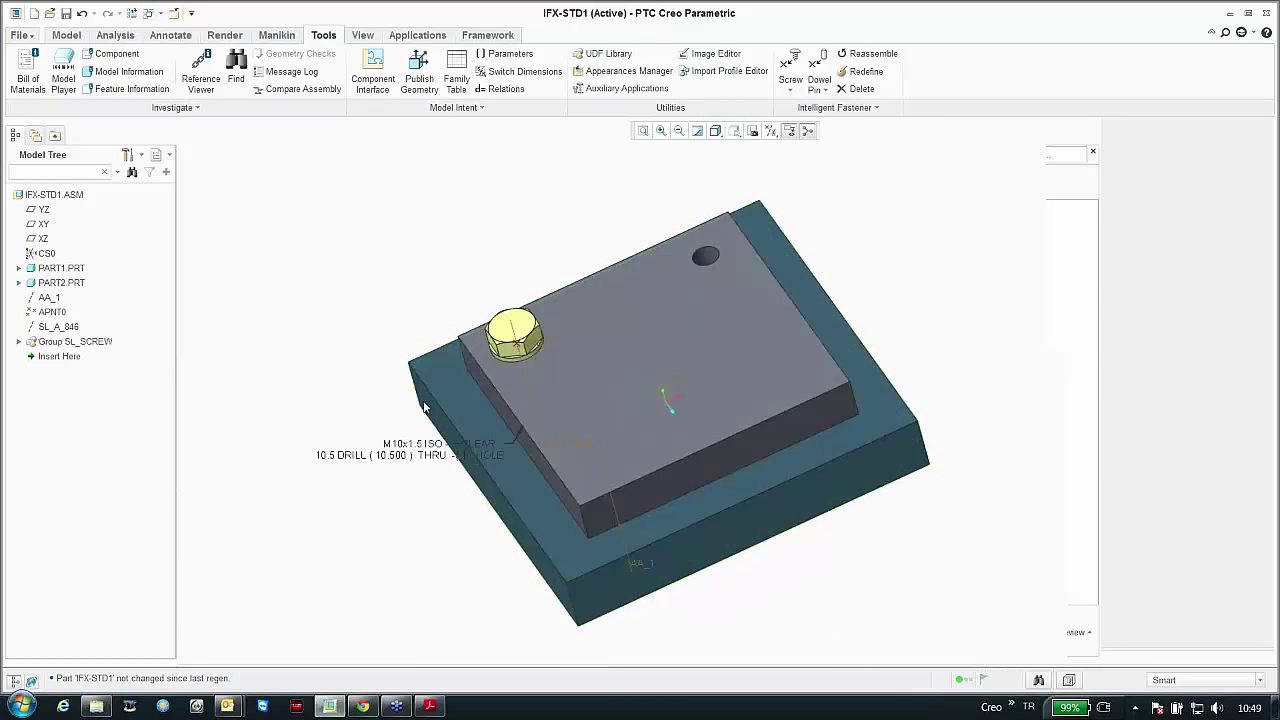
scroll(703, 268, "down", 3)
scroll(703, 268, "up", 3)
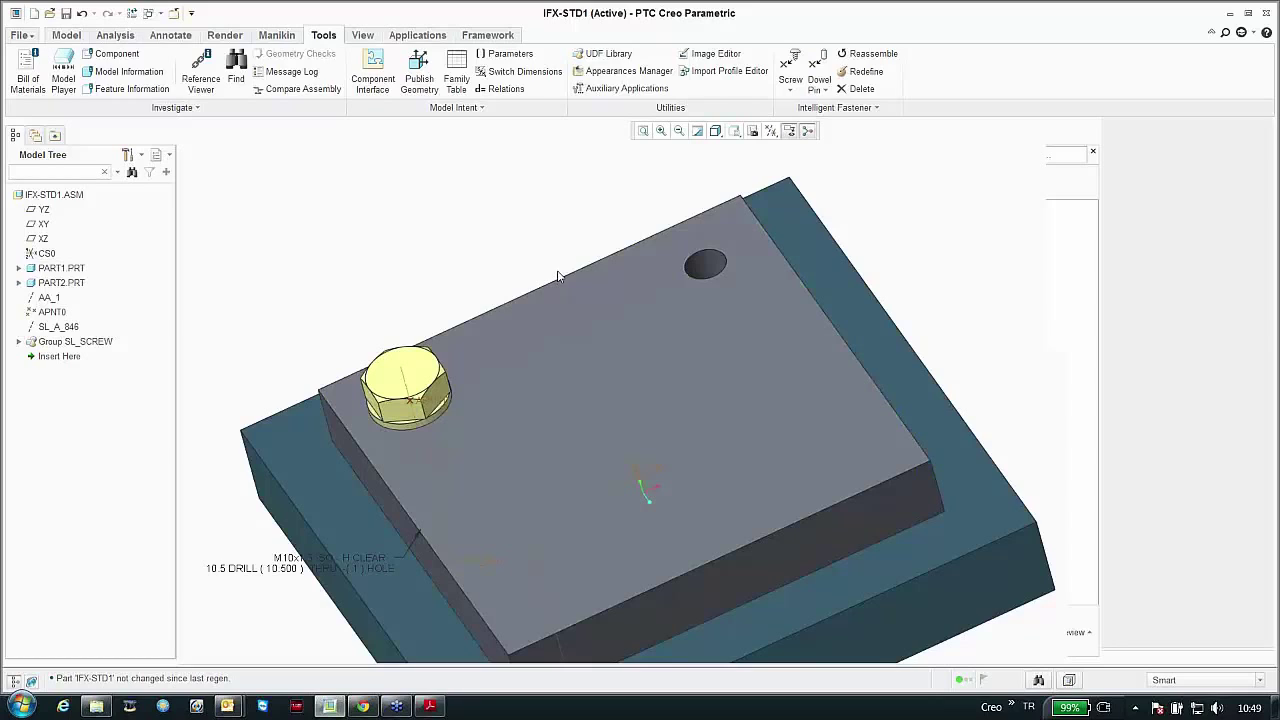
left_click(790, 70)
left_click(704, 266)
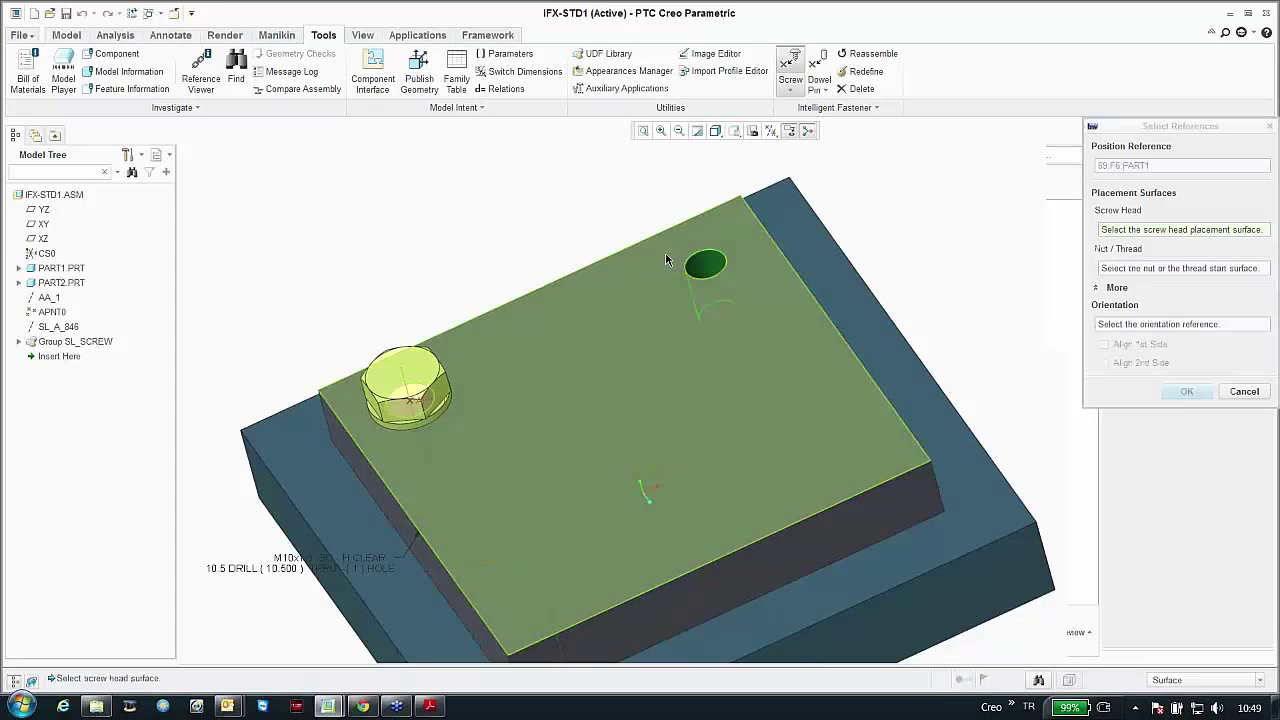
left_click(655, 260)
middle_click_drag(660, 258, 773, 334)
left_click(773, 334)
middle_click_drag(591, 314, 627, 367)
middle_click(688, 193)
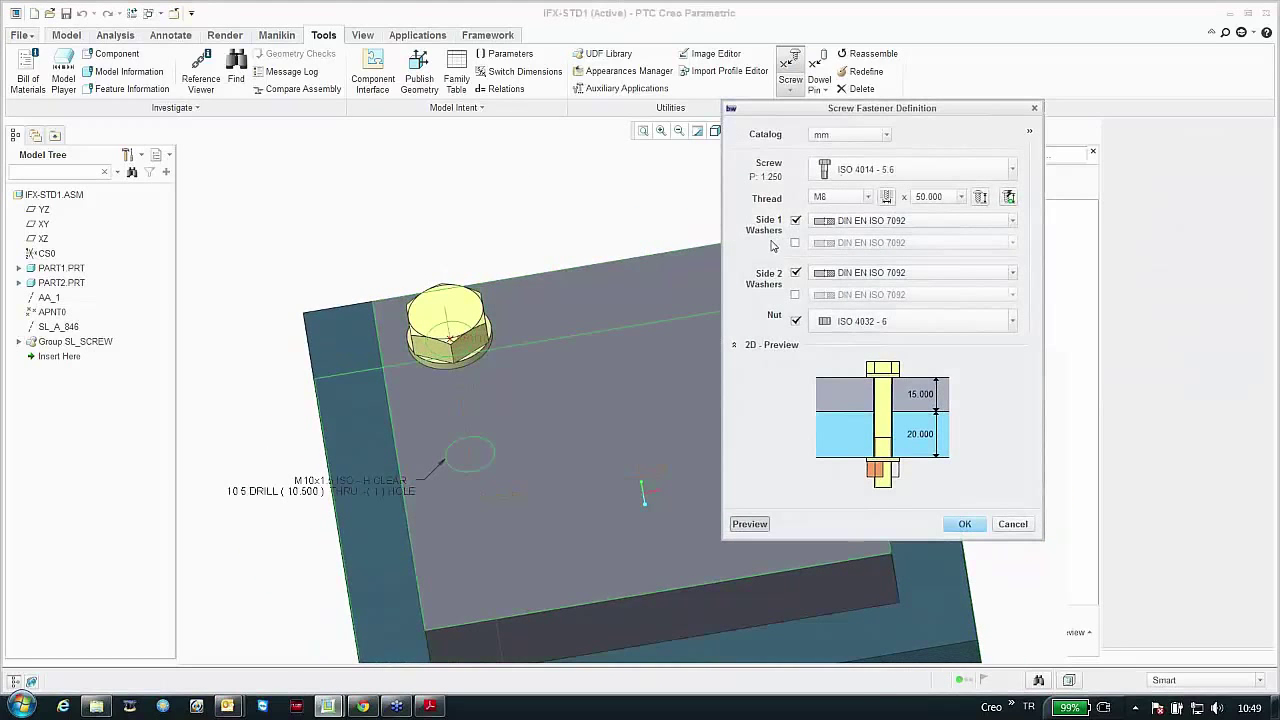
Step: Define the M8 screw without washers on either side but with the ISO 4032 nut, fit its length automatically, and insert it
left_click_drag(799, 110, 309, 79)
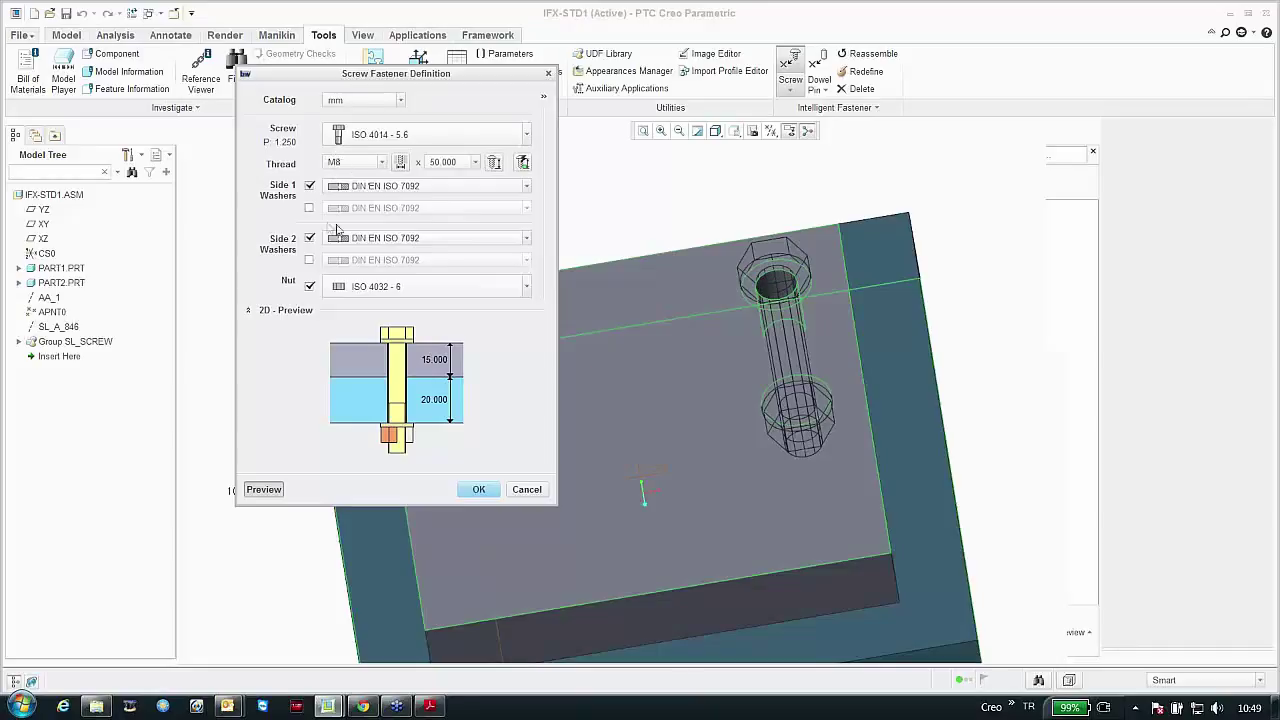
left_click(309, 186)
left_click(309, 238)
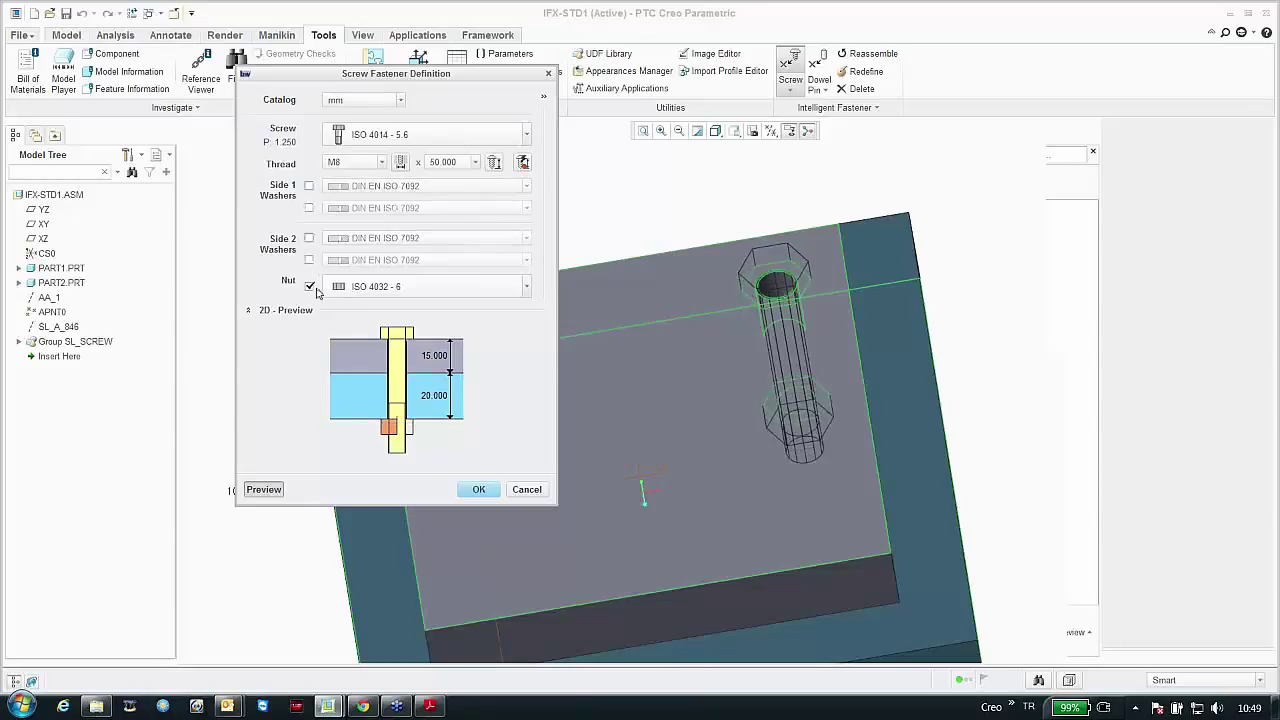
left_click(309, 287)
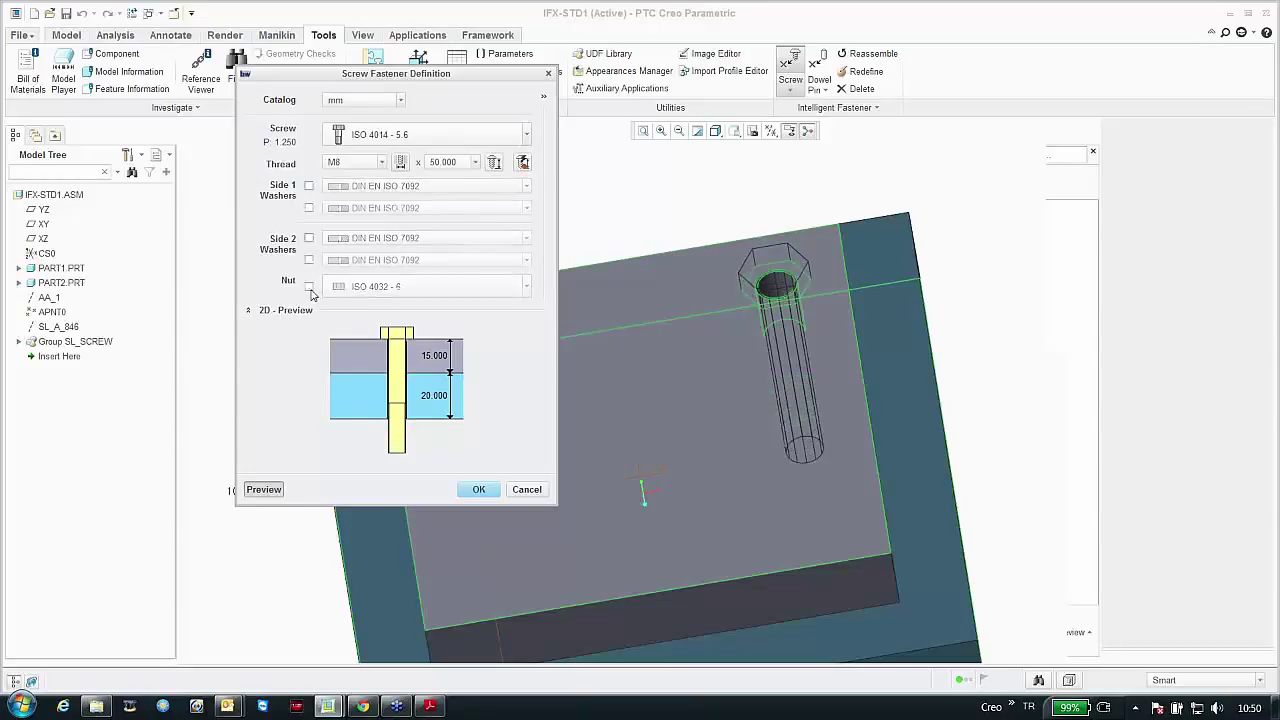
left_click(309, 287)
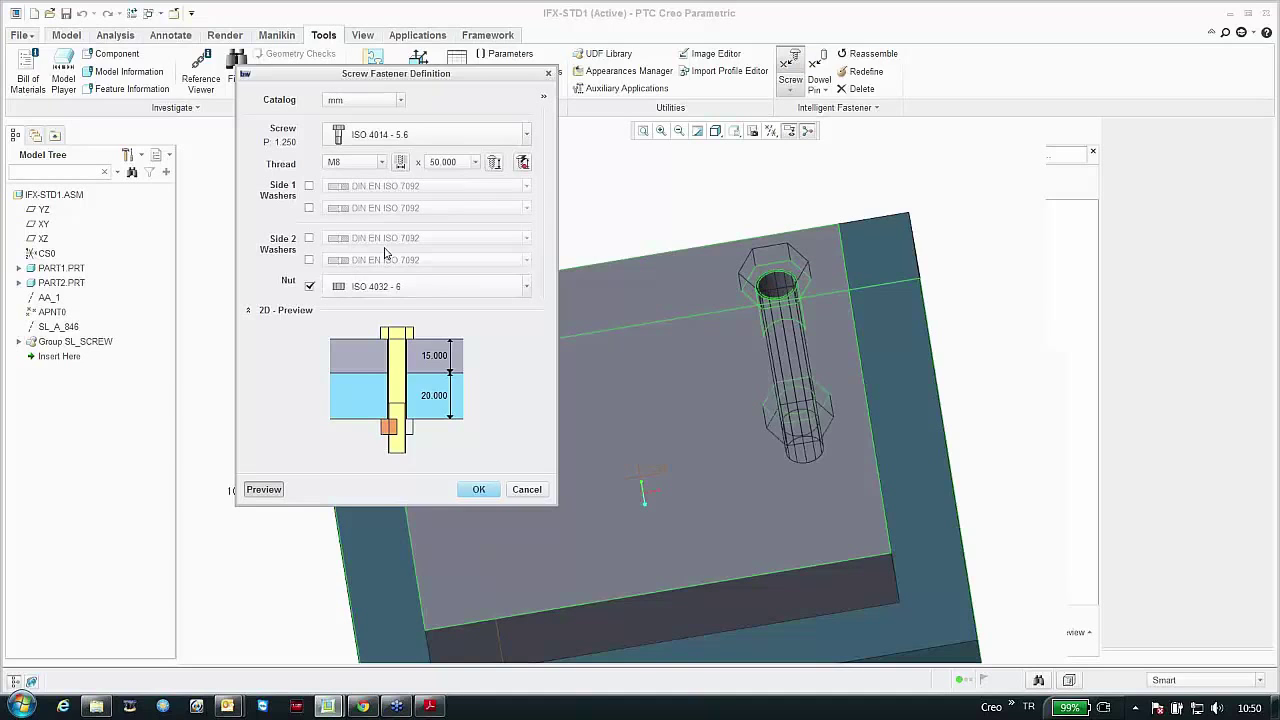
left_click(495, 163)
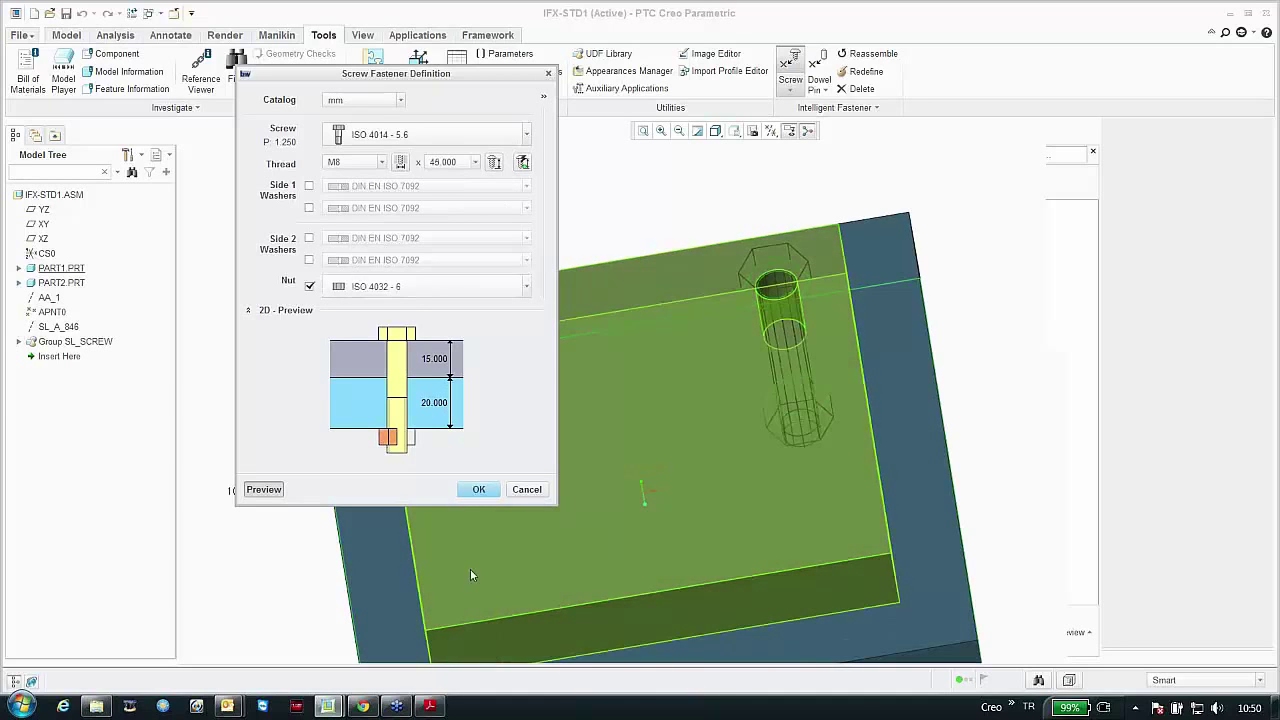
left_click(478, 489)
Step: Hide the SL_SCREW_1 group to examine the M8 clearance hole, and unhide the group
mouse_move(635, 233)
middle_mouse_down()
mouse_move(591, 251)
mouse_move(514, 229)
mouse_move(580, 277)
mouse_move(643, 283)
mouse_move(630, 284)
middle_mouse_up()
left_click(630, 284)
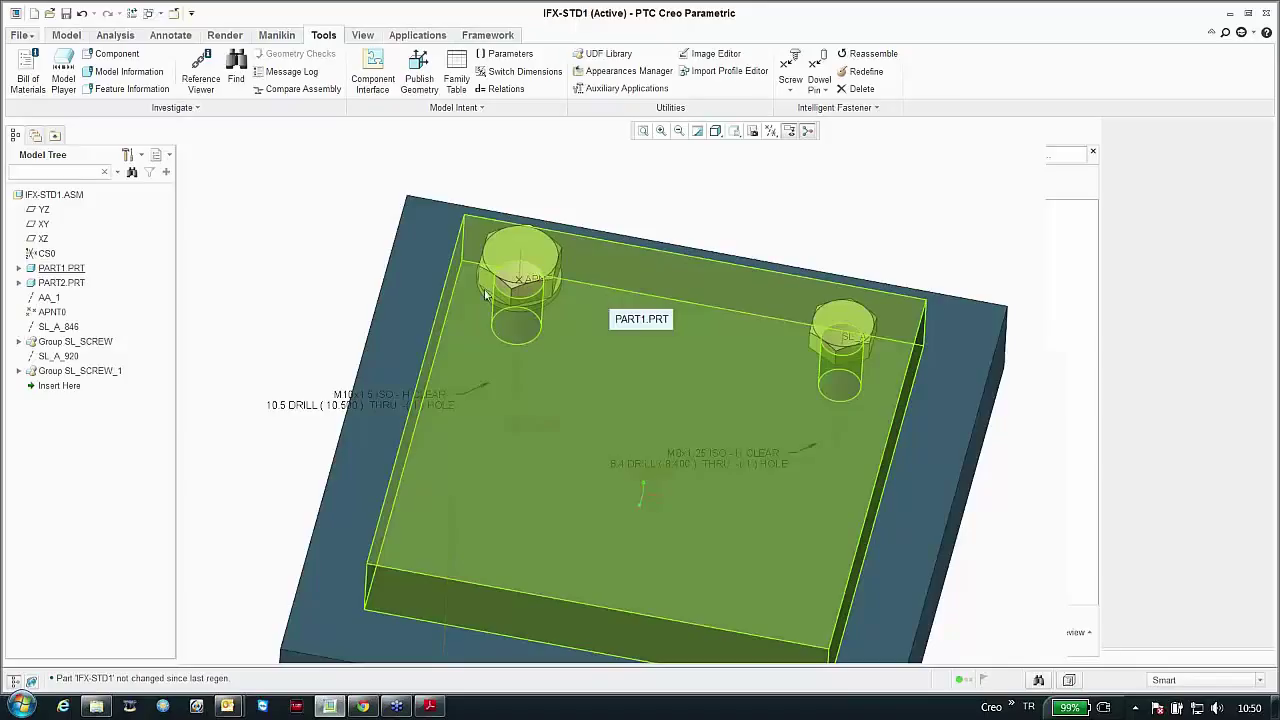
right_click(80, 371)
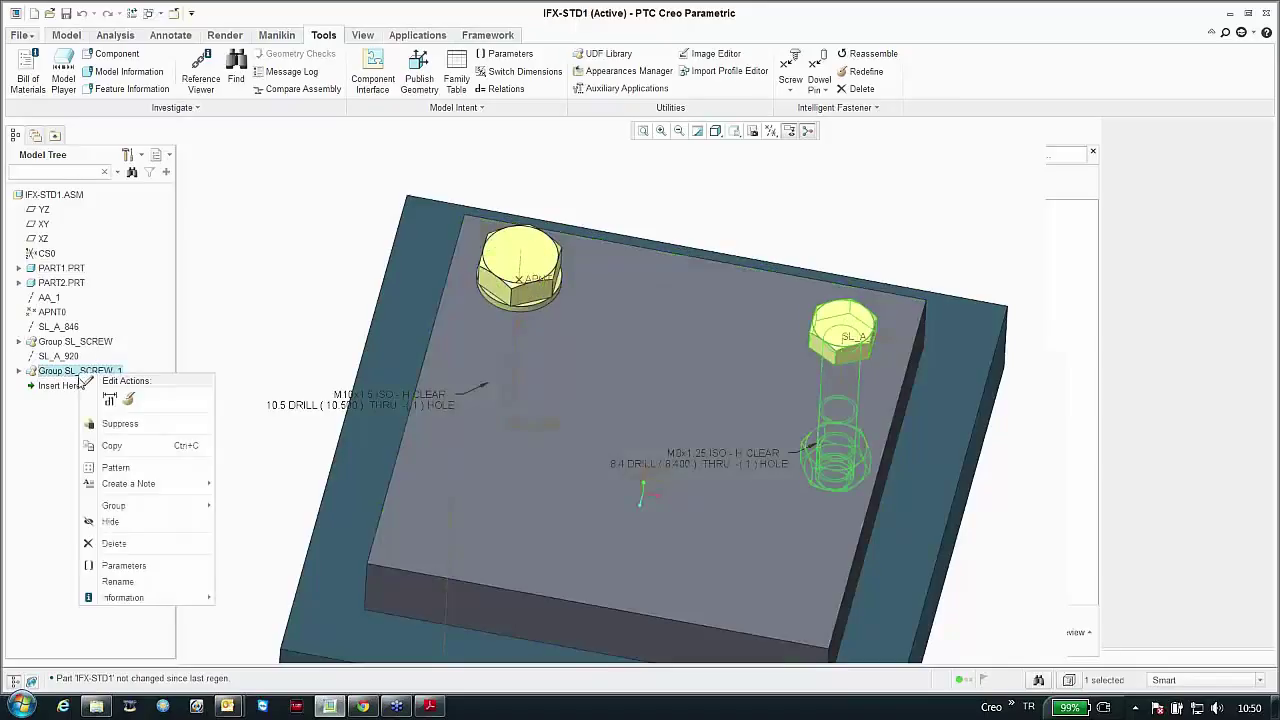
left_click(110, 521)
middle_click_drag(643, 500, 649, 423)
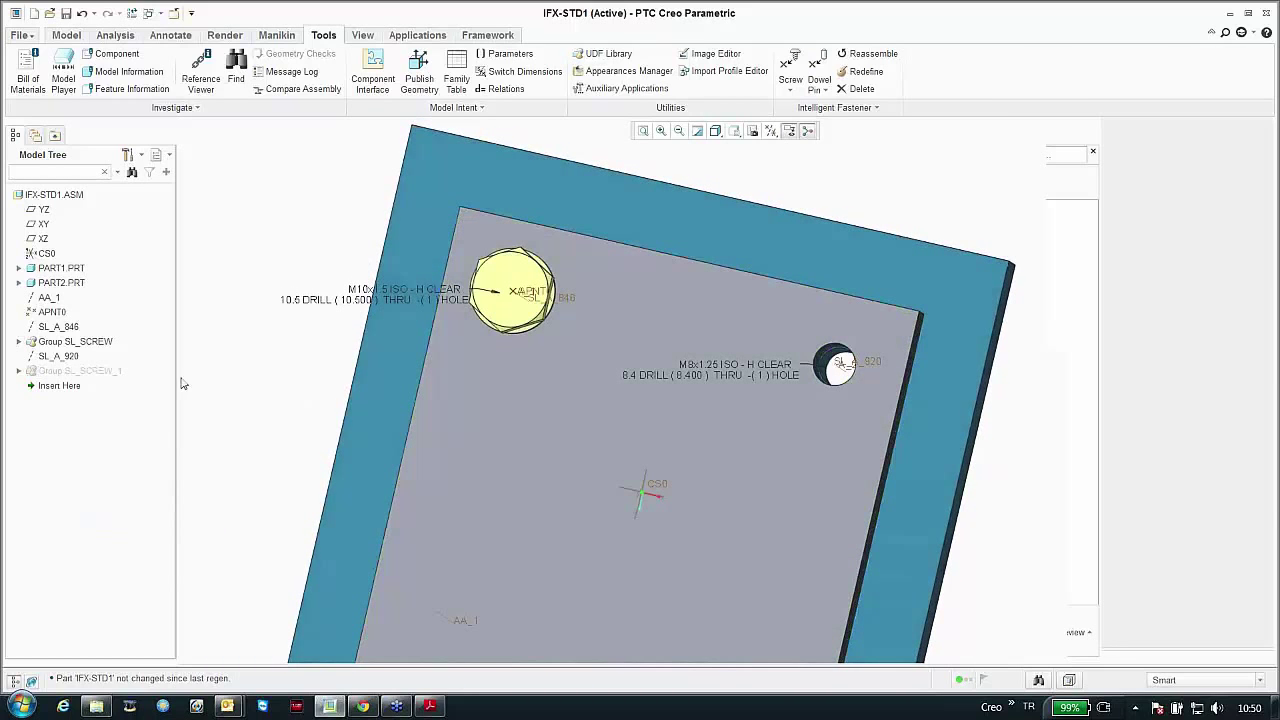
right_click(47, 375)
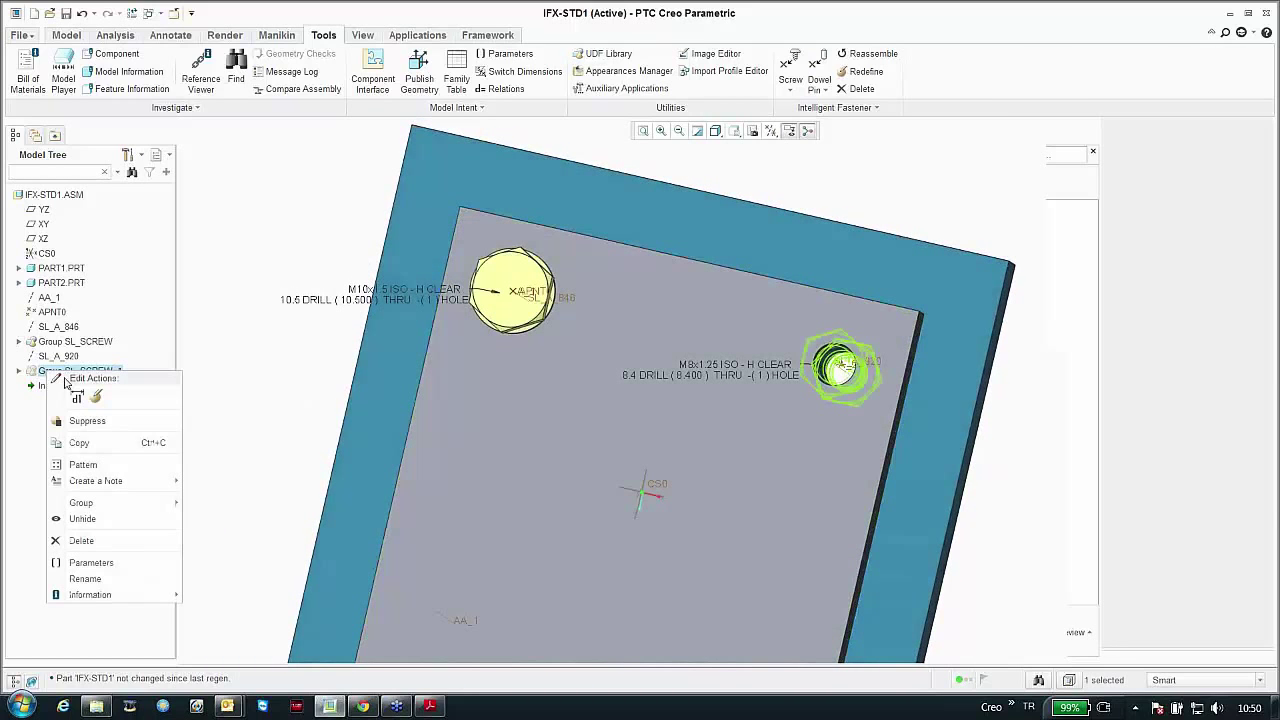
left_click(80, 519)
key("ctrl+d")
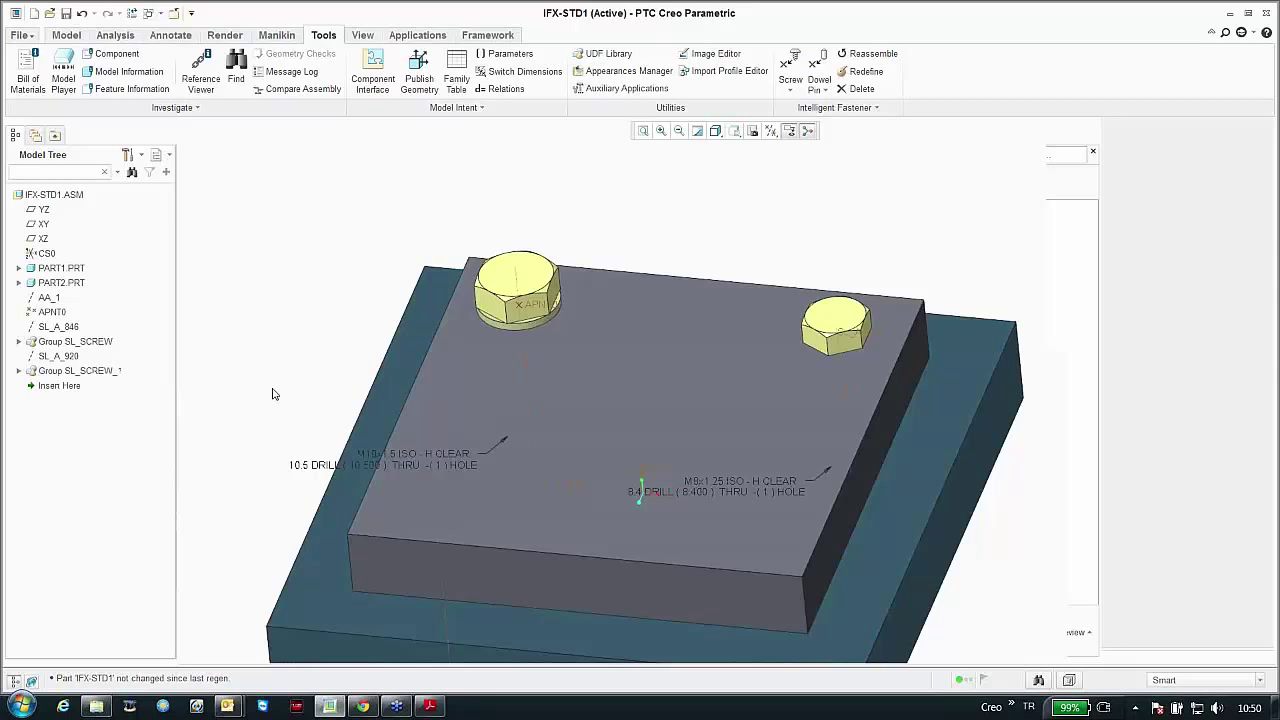
Step: Close the IFX-STD1 assembly and open ifx-adv1.asm from the Asm-Adv folder inside Creo3.0's 11-Intelligent_Fastener folder
left_click(175, 13)
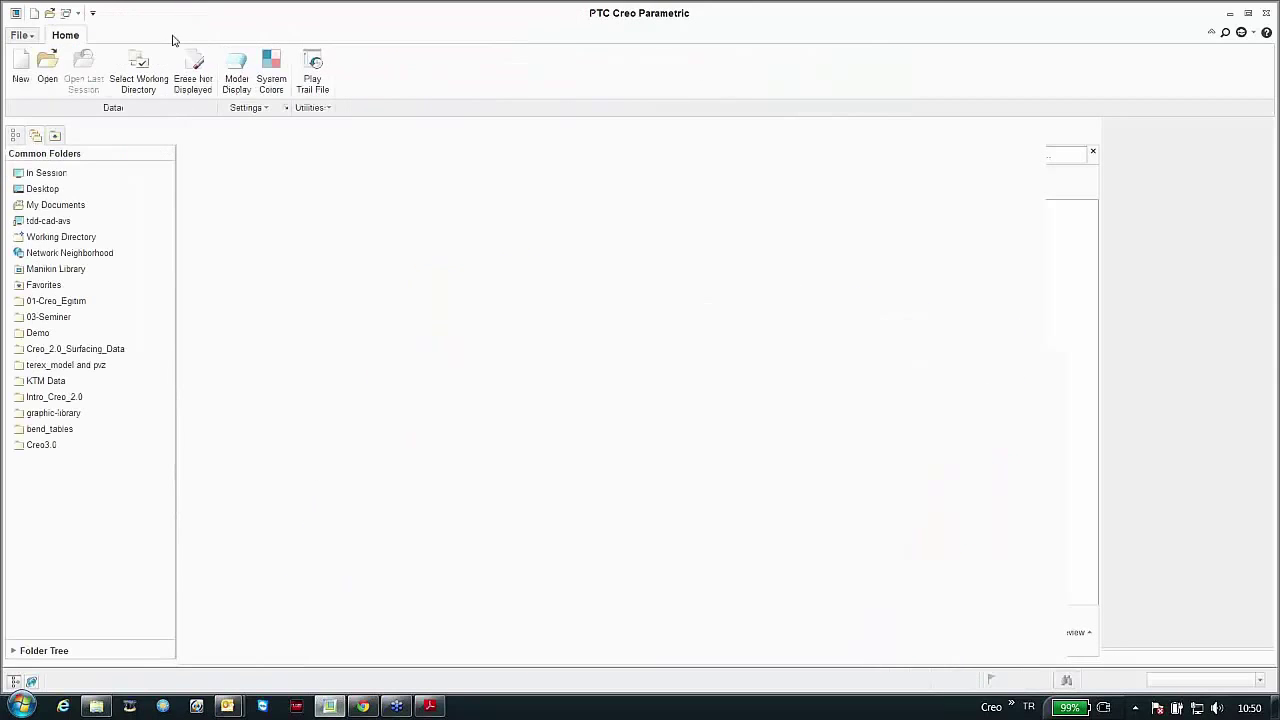
left_click(61, 447)
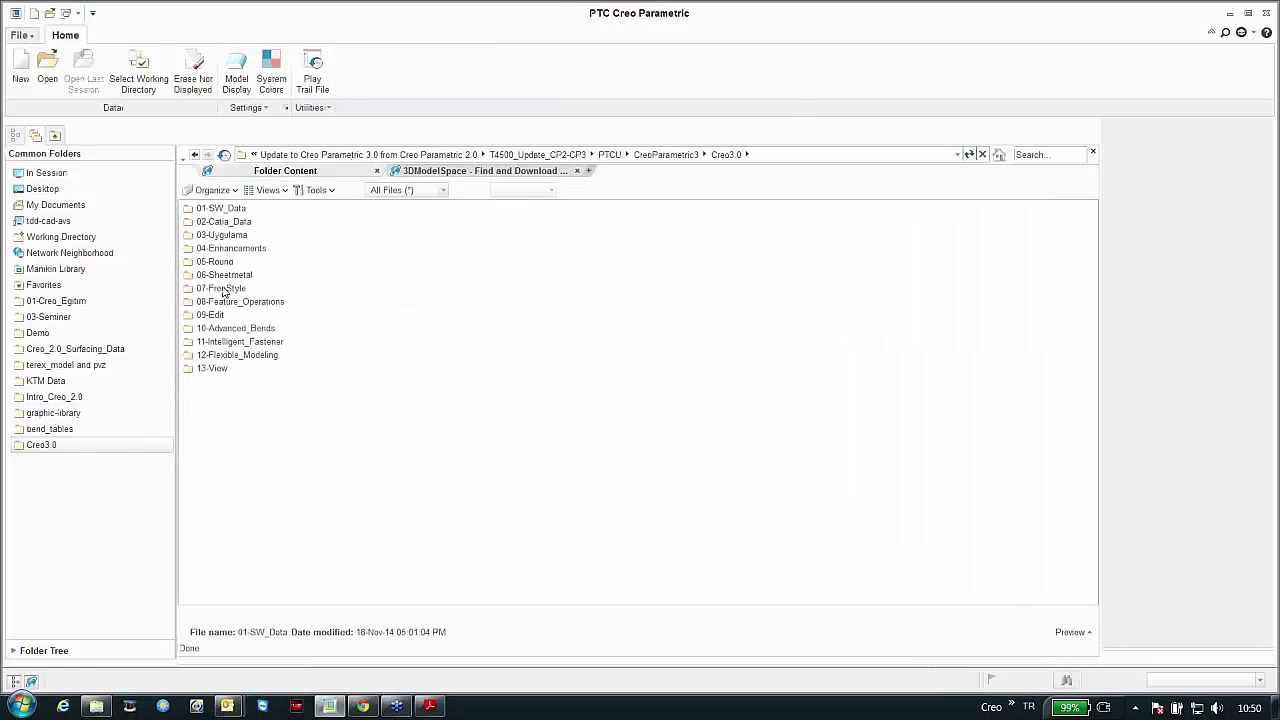
left_click(228, 340)
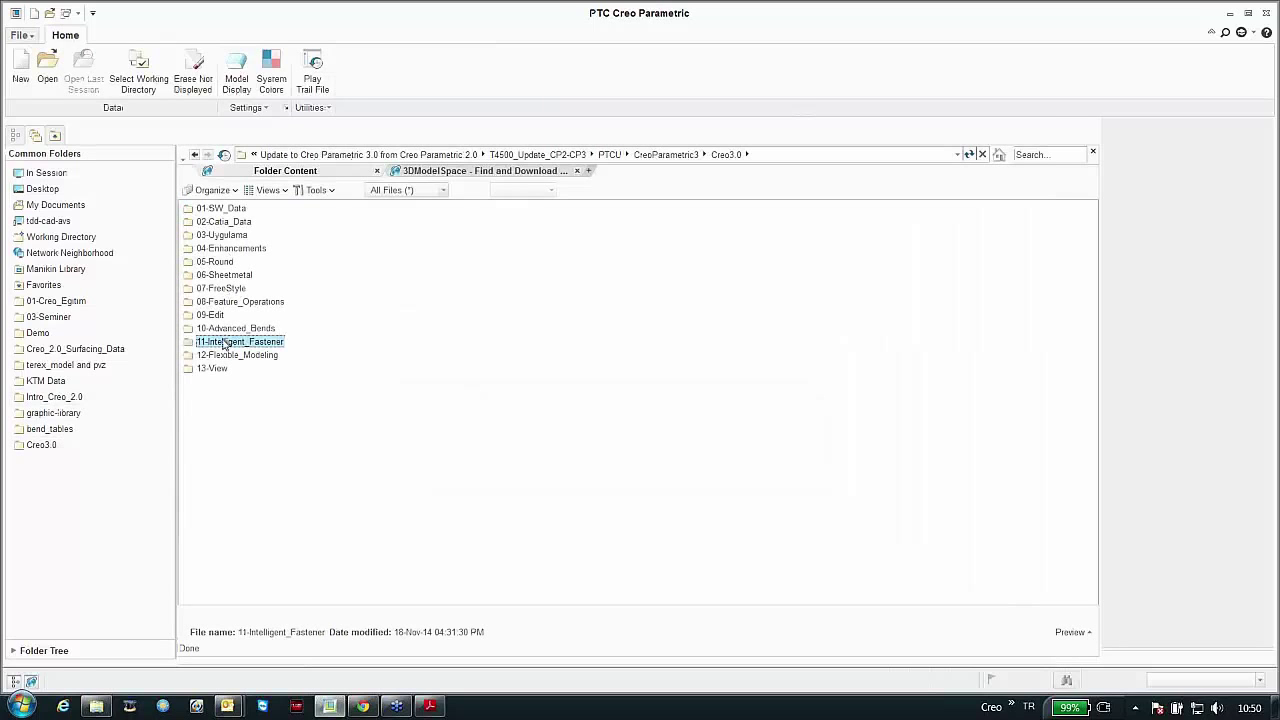
double_click(225, 342)
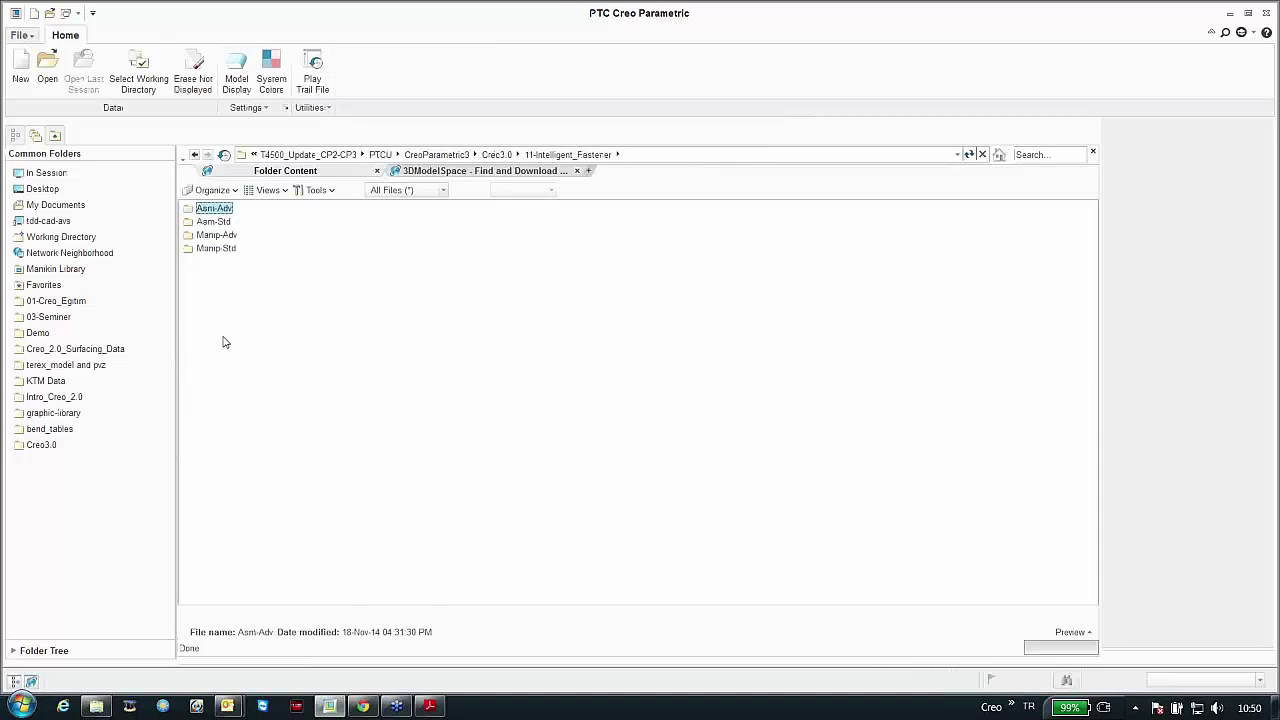
double_click(222, 210)
left_click(205, 276)
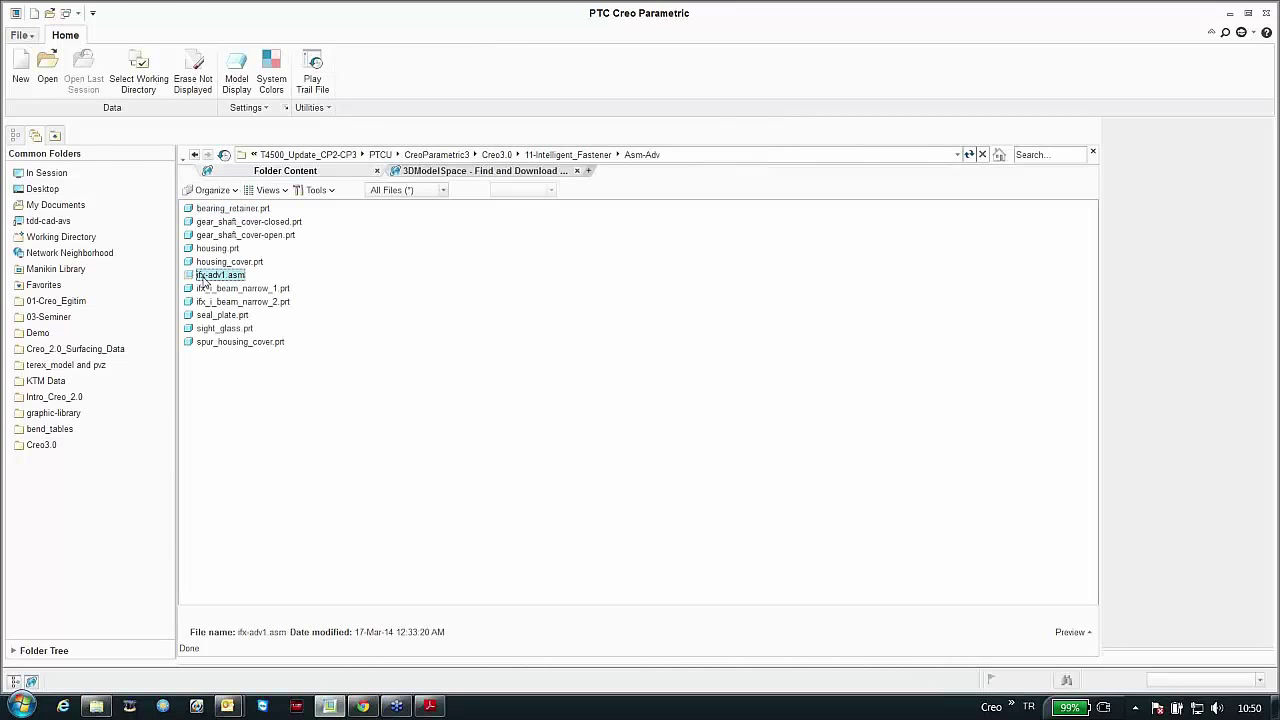
double_click(205, 276)
Step: Start an Intelligent Fastener screw and use a flange hole in GEAR_SHAFT_COVER-CLOSED as the position reference
middle_click_drag(447, 378, 568, 345)
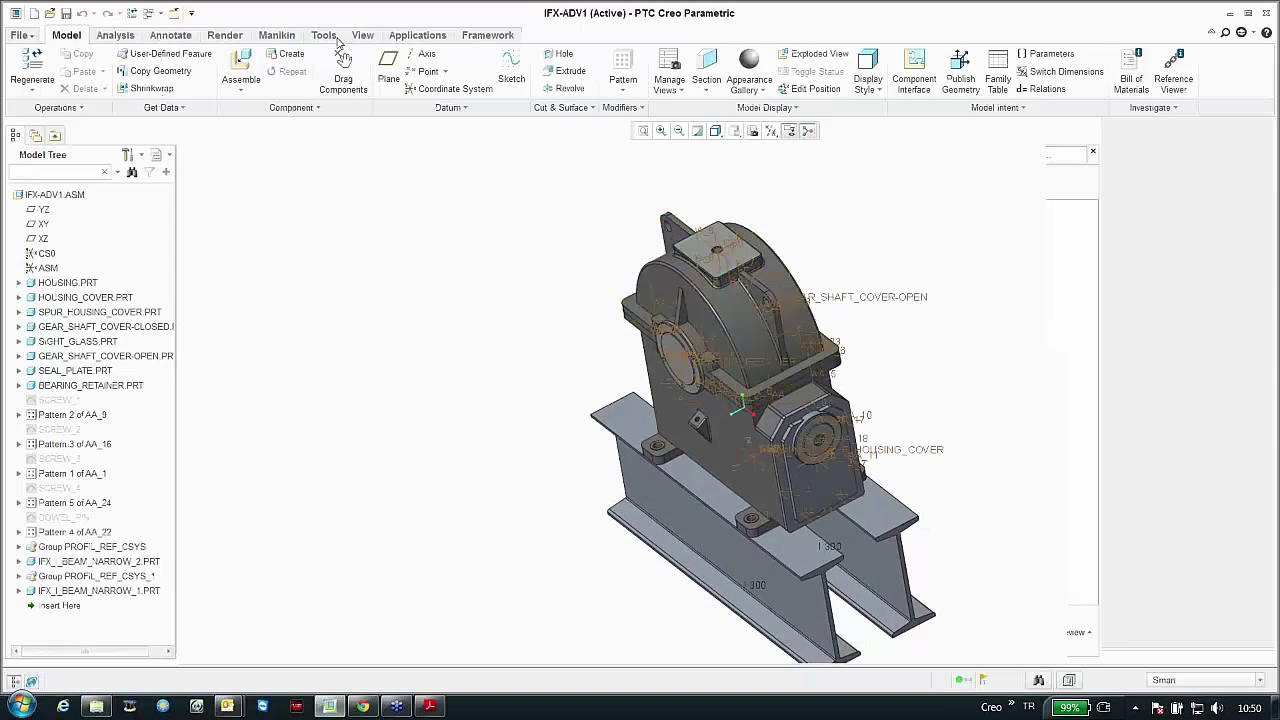
left_click(325, 36)
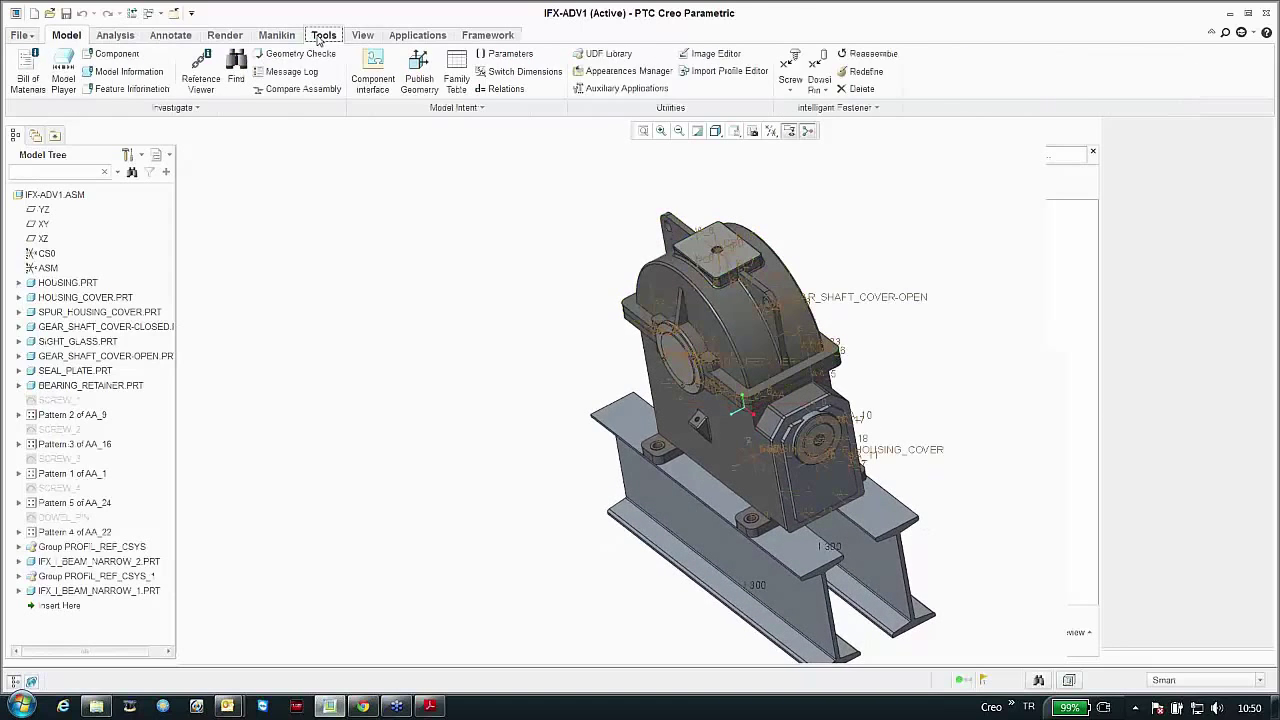
left_click(793, 68)
scroll(684, 350, "up", 5)
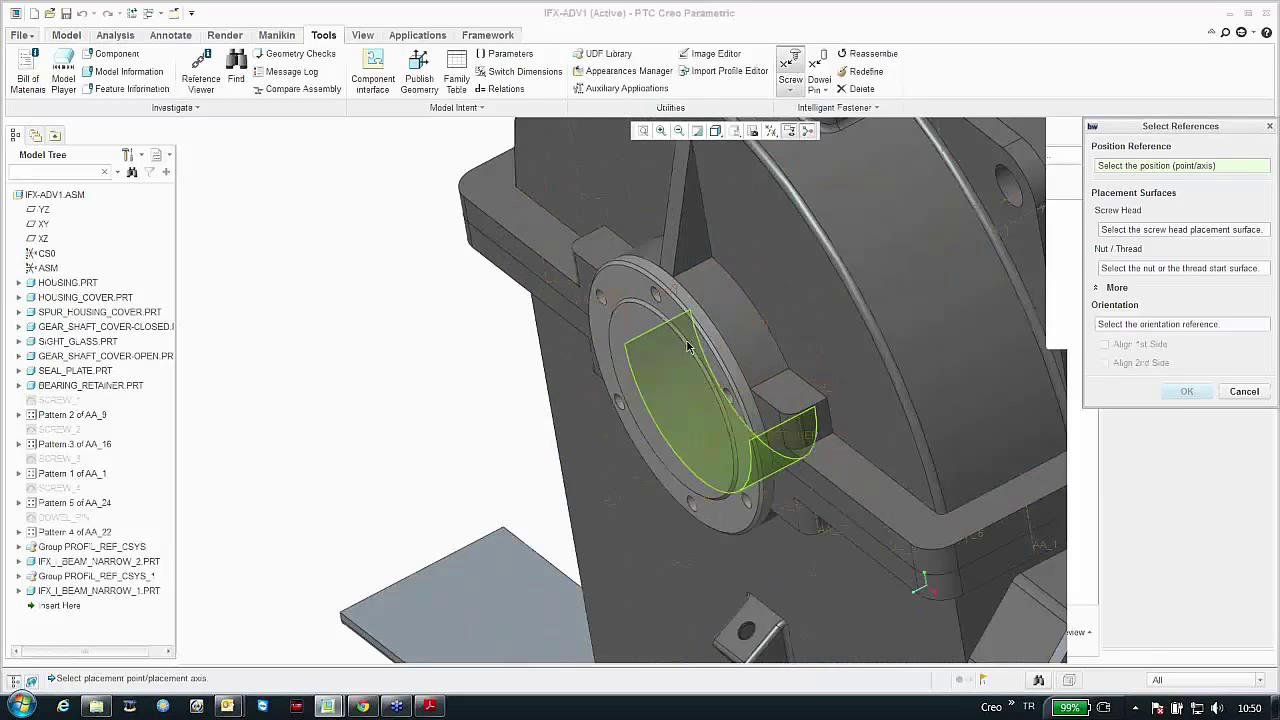
scroll(687, 347, "up", 5)
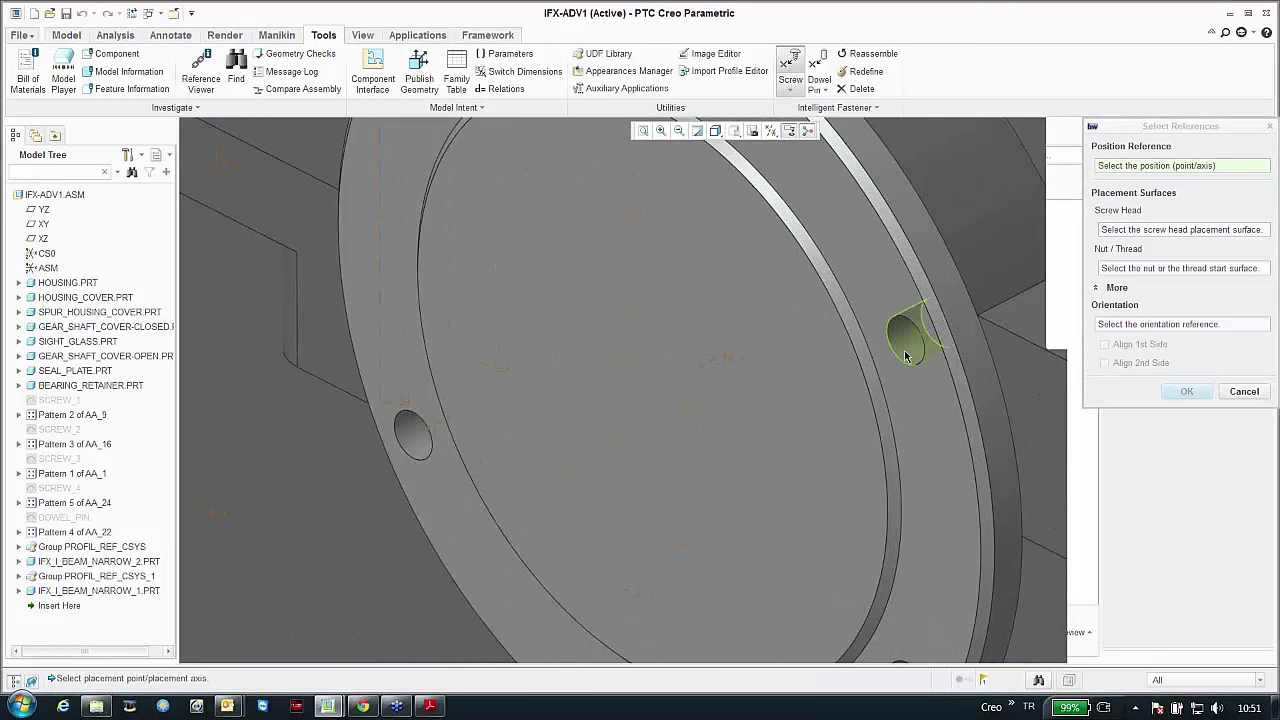
left_click(908, 353)
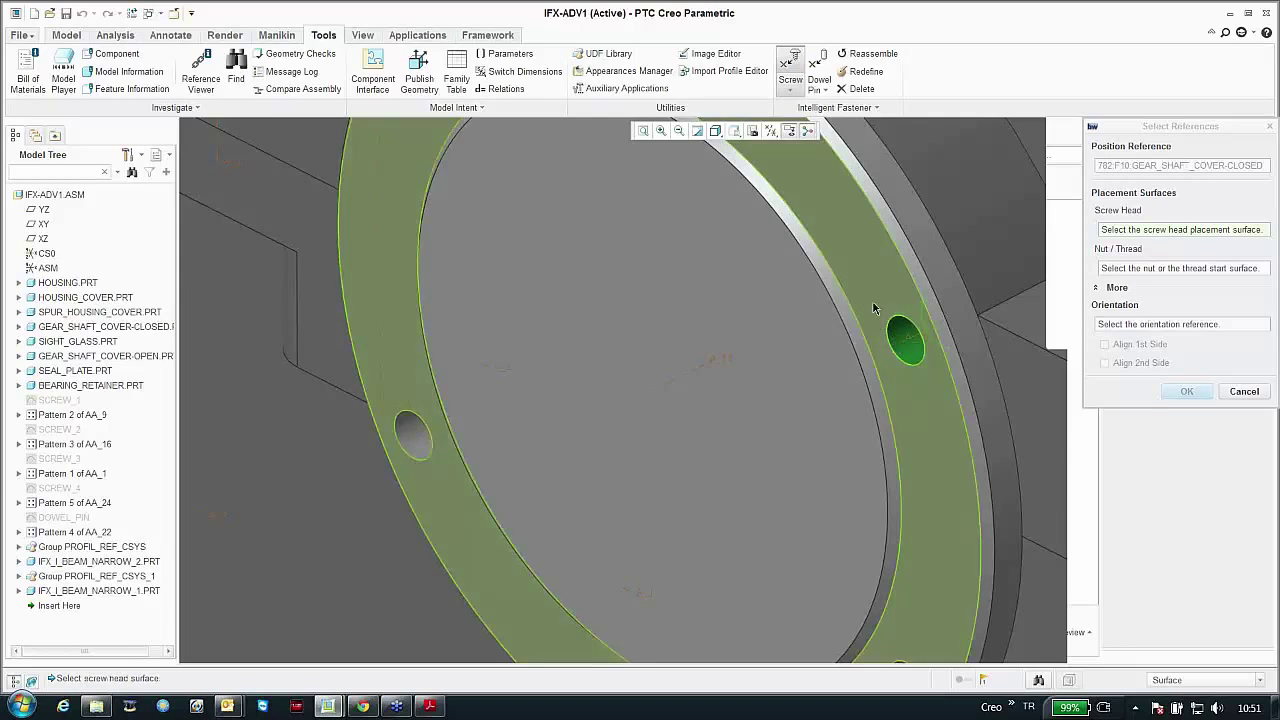
Step: Set the closed gear shaft cover's flange face as the screw head surface and the mating HOUSING_COVER face as the thread start surface
left_click(871, 301)
scroll(918, 336, "down", 8)
left_click(916, 332)
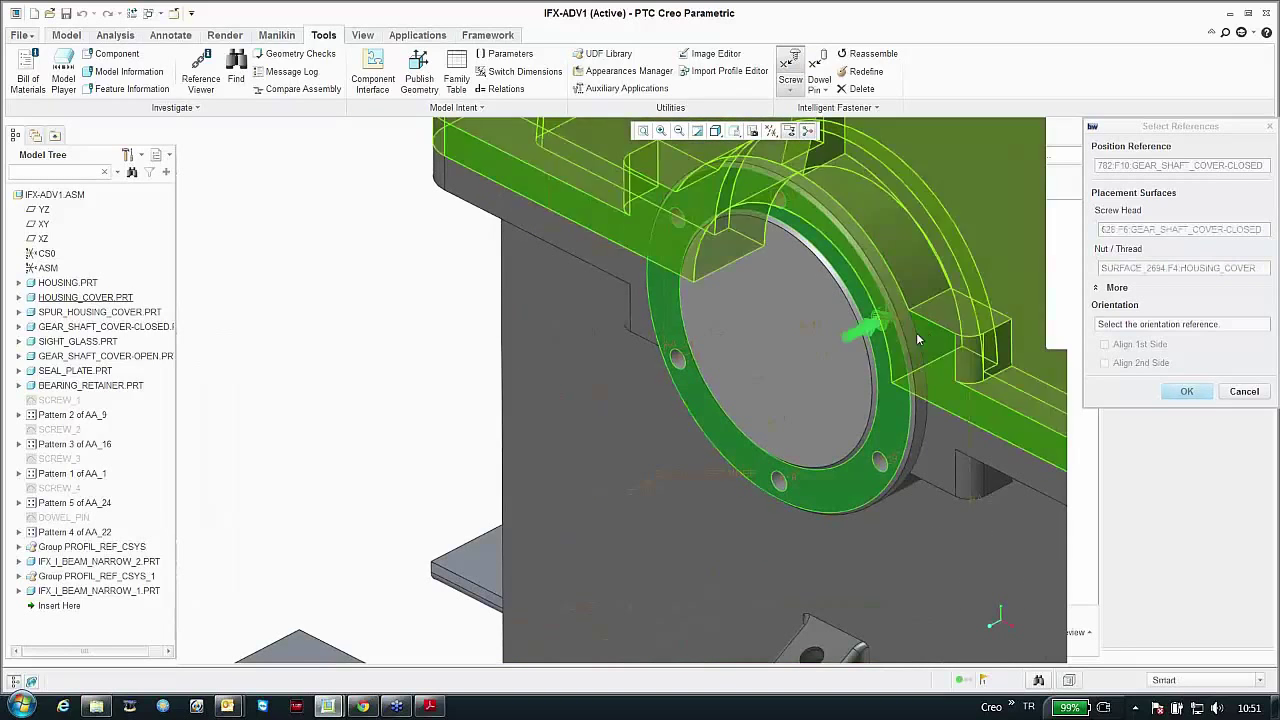
scroll(731, 352, "down", 5)
scroll(793, 345, "up", 8)
scroll(760, 320, "up", 5)
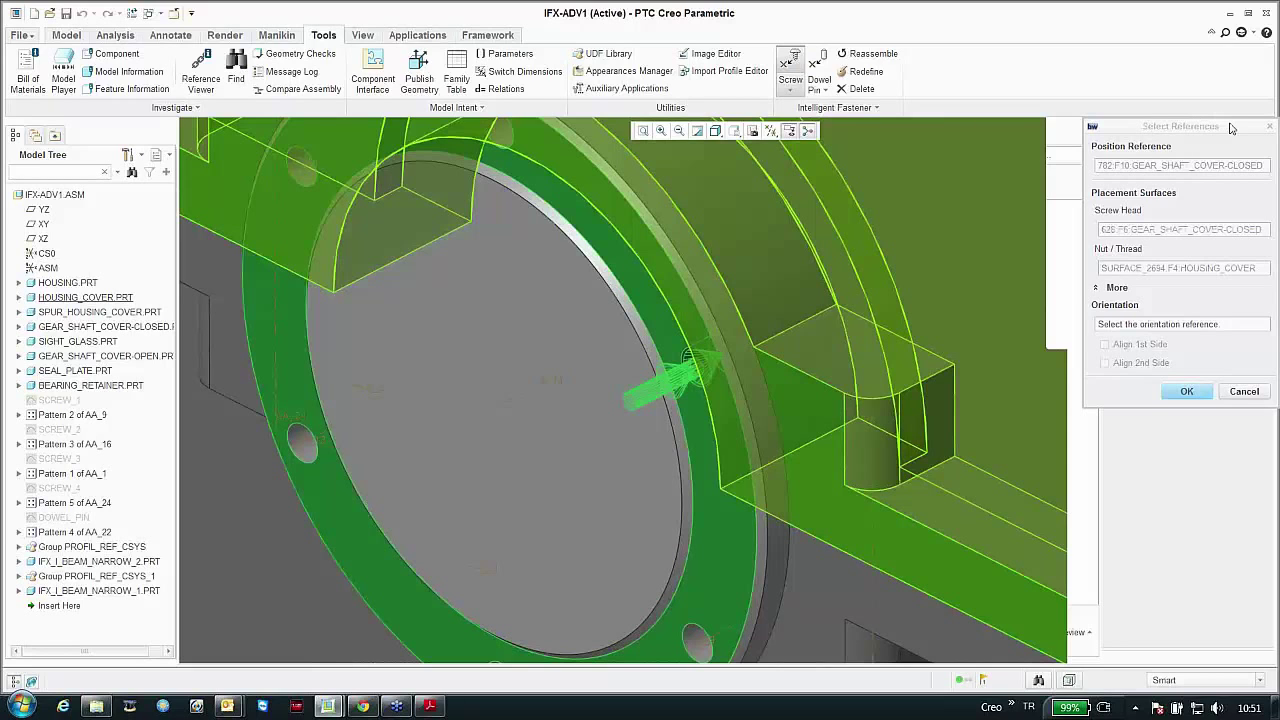
left_click_drag(1176, 127, 904, 115)
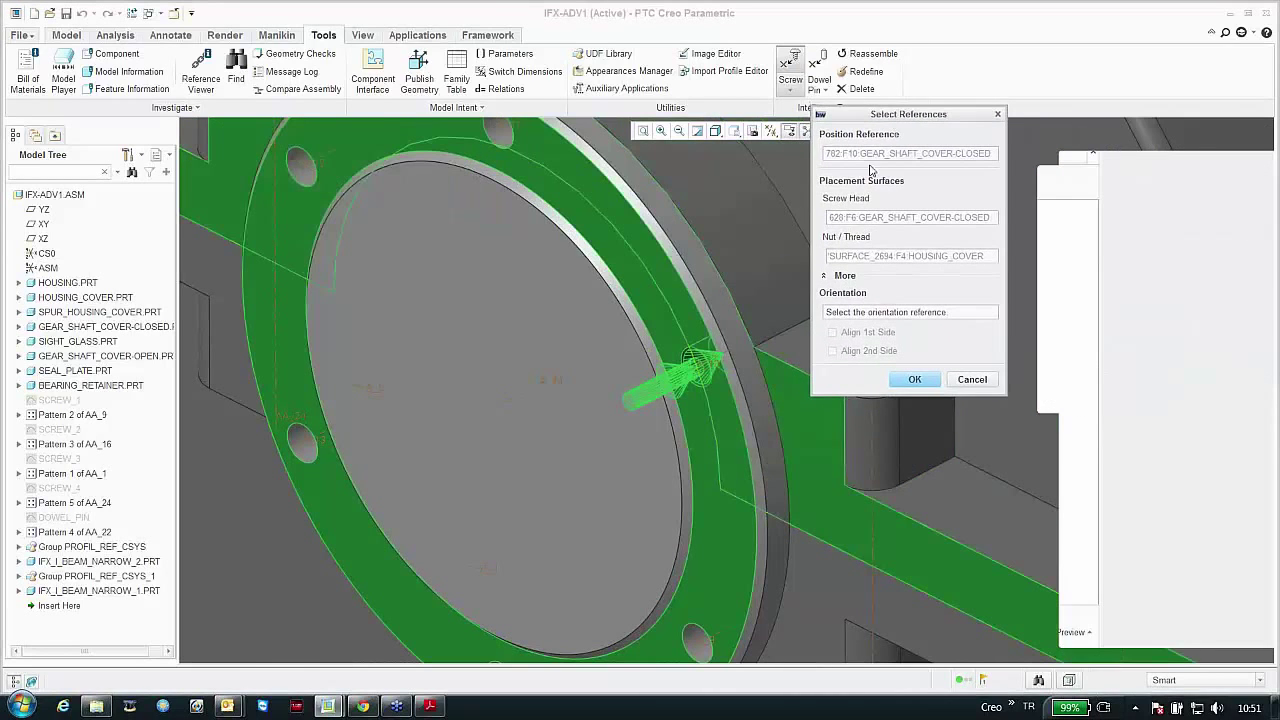
Step: Accept the screw references, keep the ISO 4014 - 5.6 M10 x 45 screw, and pattern the fastener around the closed gear shaft cover's flange holes
left_click(914, 379)
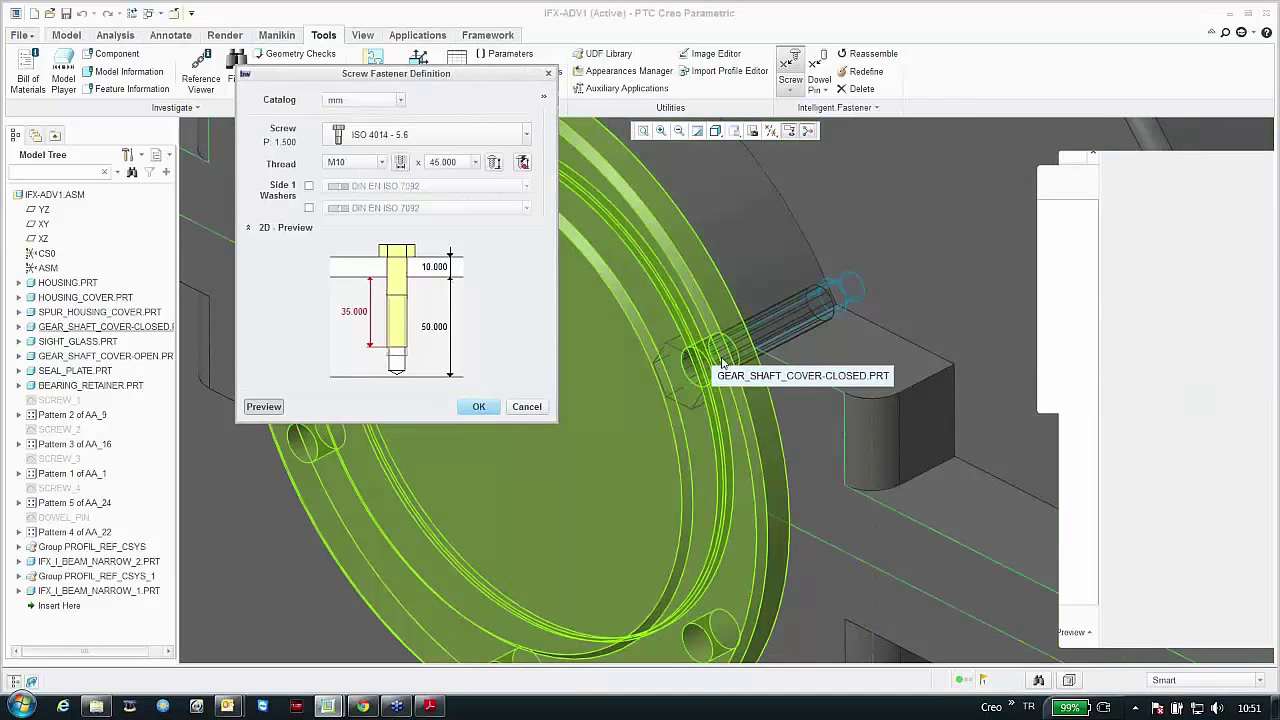
left_click(474, 407)
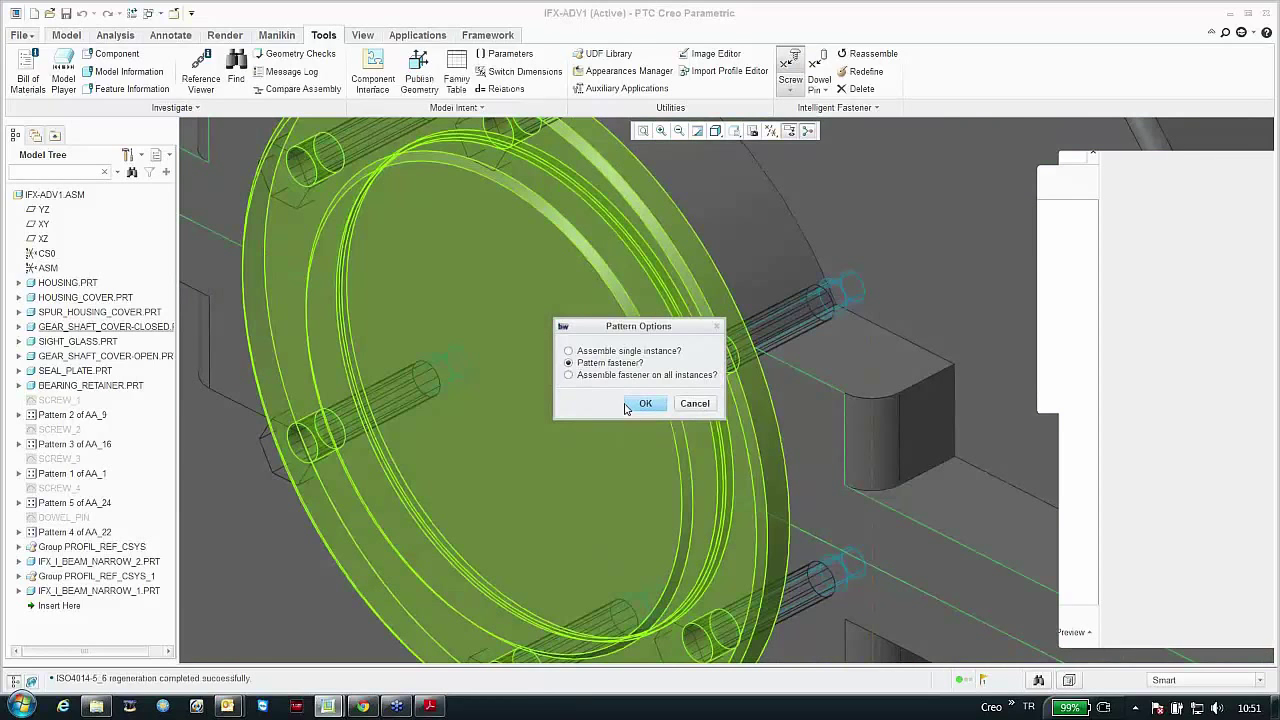
left_click(630, 405)
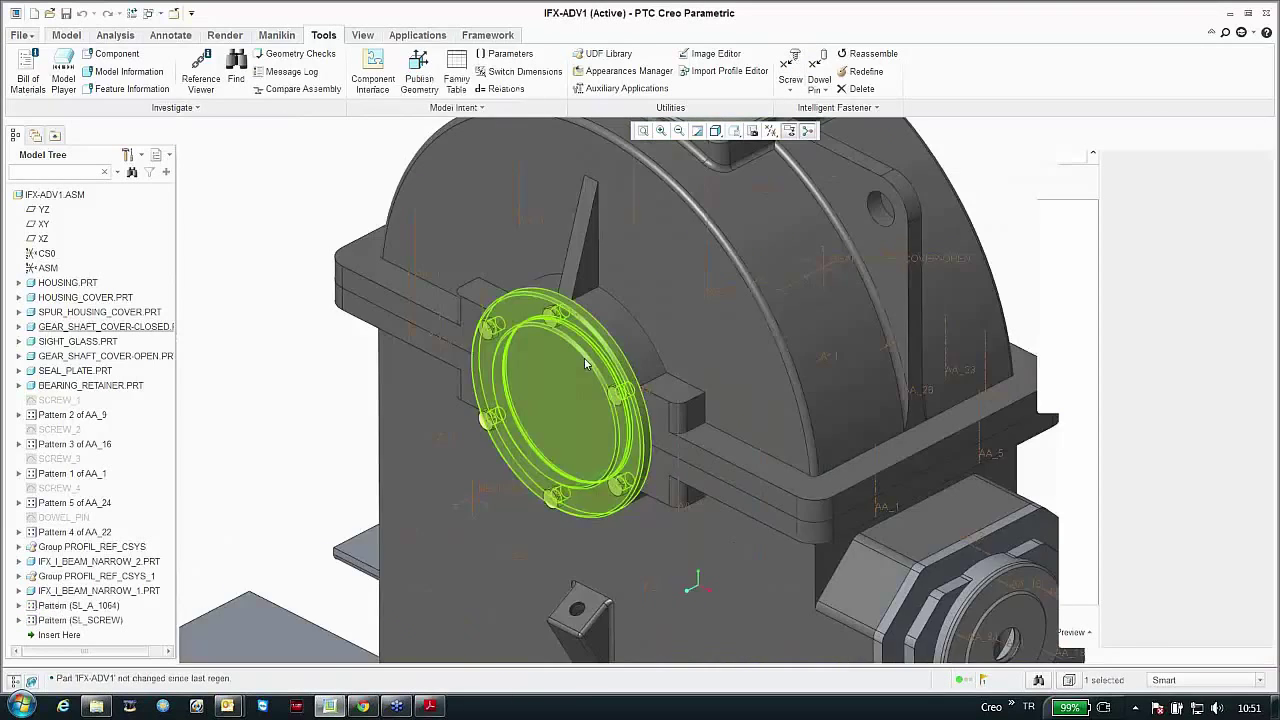
scroll(585, 363, "up", 3)
middle_click_drag(585, 363, 420, 350)
scroll(409, 345, "up", 3)
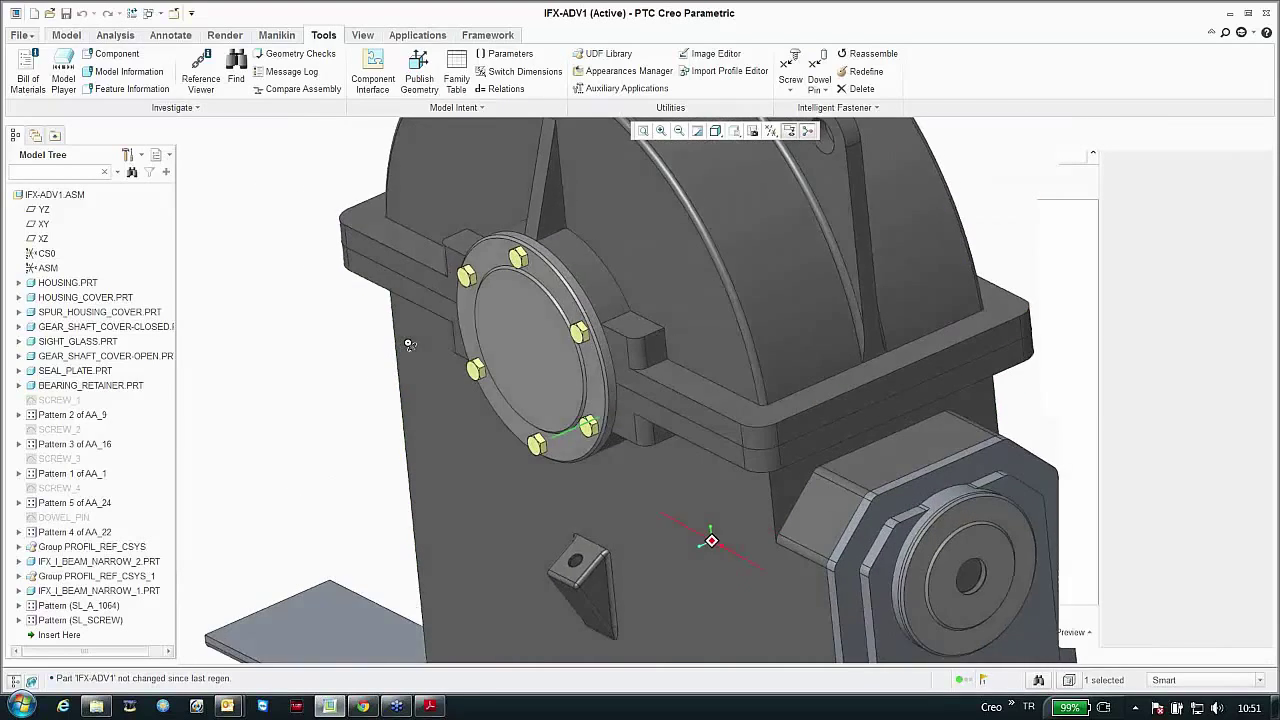
scroll(409, 345, "down", 5)
middle_click_drag(371, 403, 376, 407)
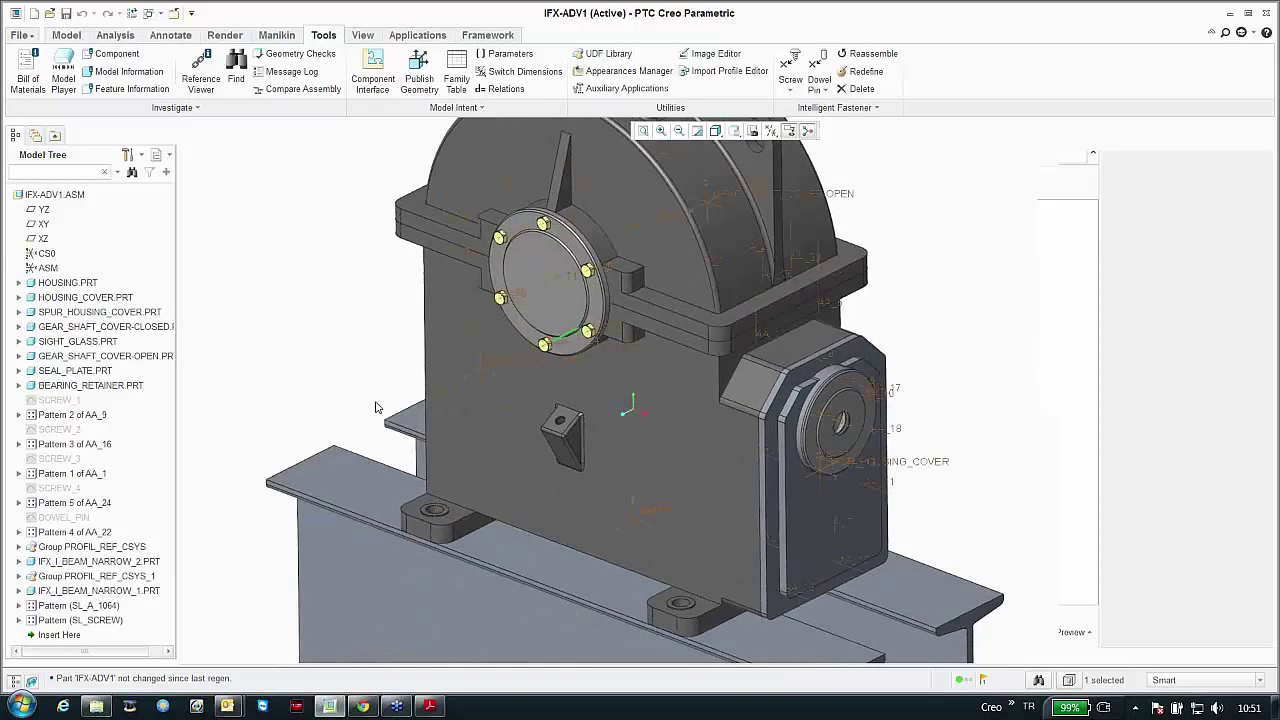
left_click(313, 330)
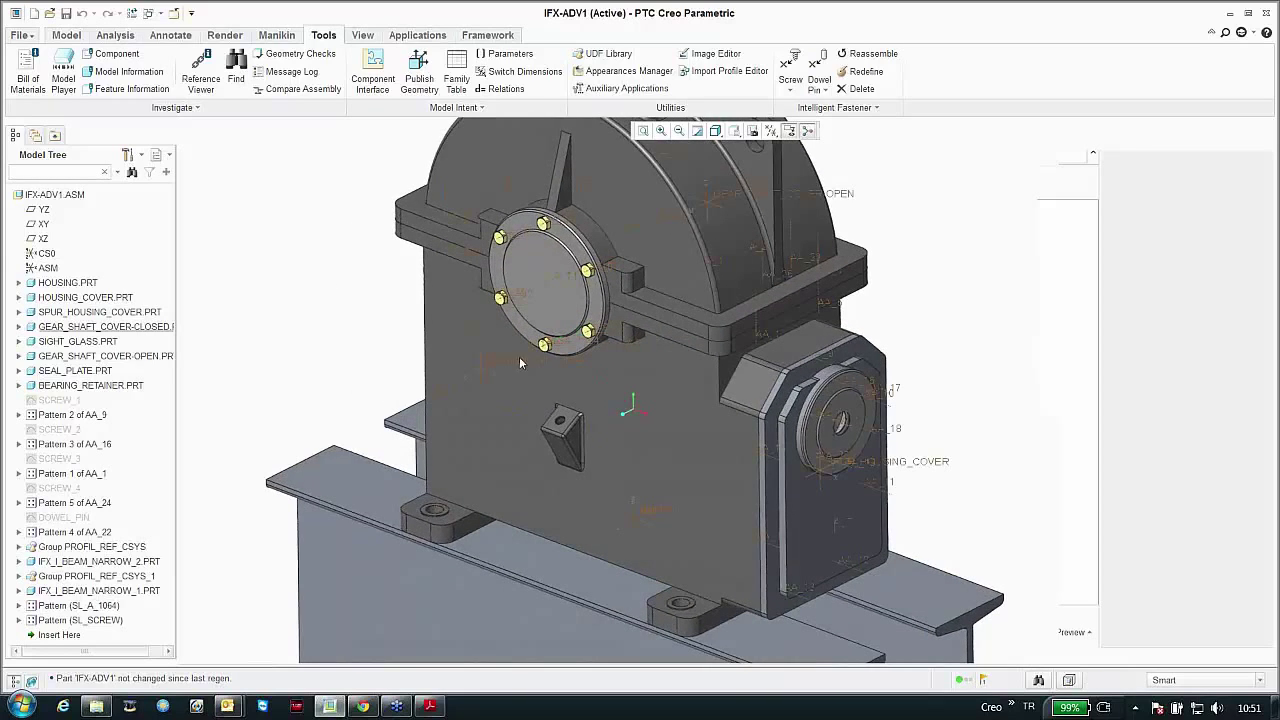
Step: Close the IFX-ADV1 assembly and open ifx-std2.asm from the Manip-Std folder inside Creo3.0's 11-Intelligent_Fastener folder
left_click(156, 16)
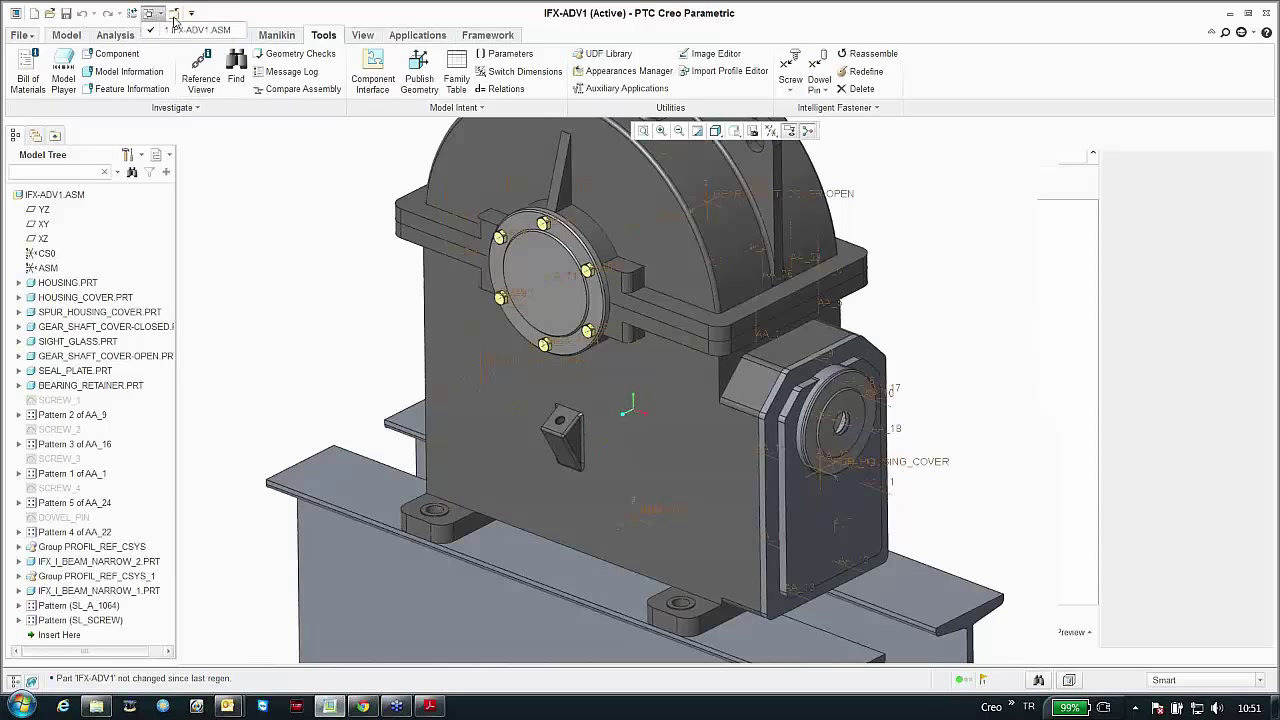
left_click(160, 17)
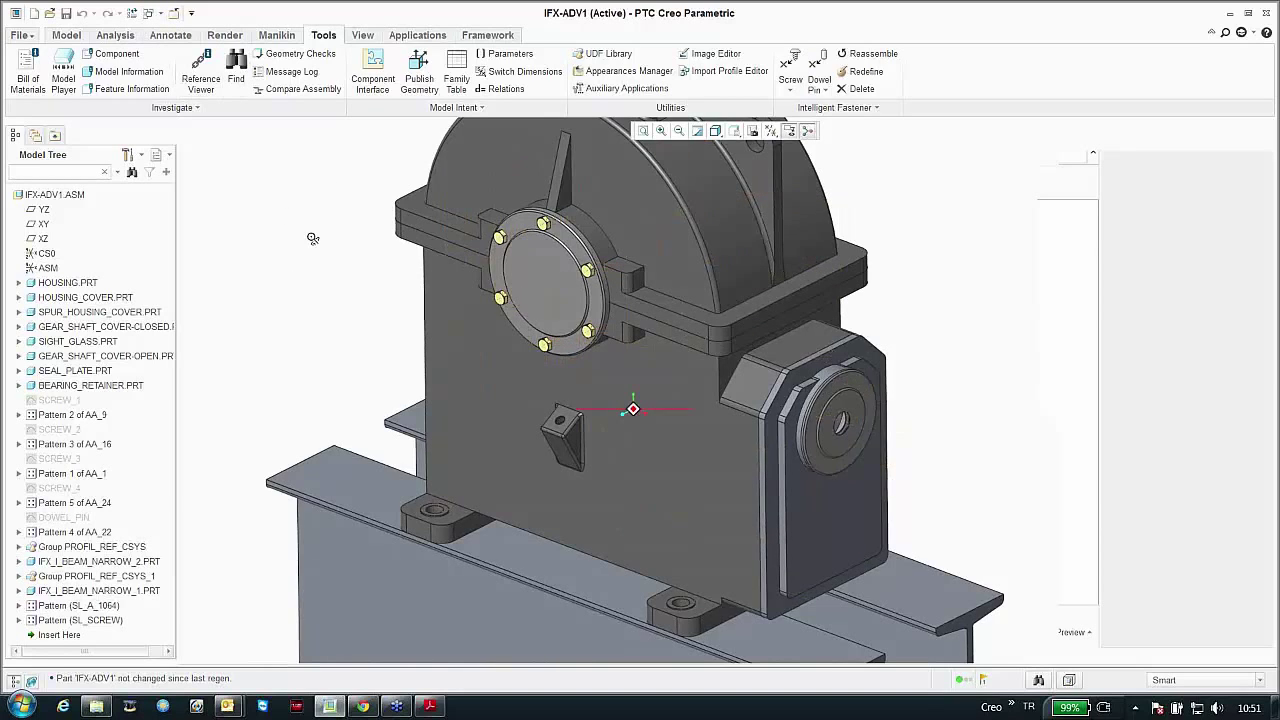
middle_click_drag(305, 240, 230, 120)
left_click(174, 15)
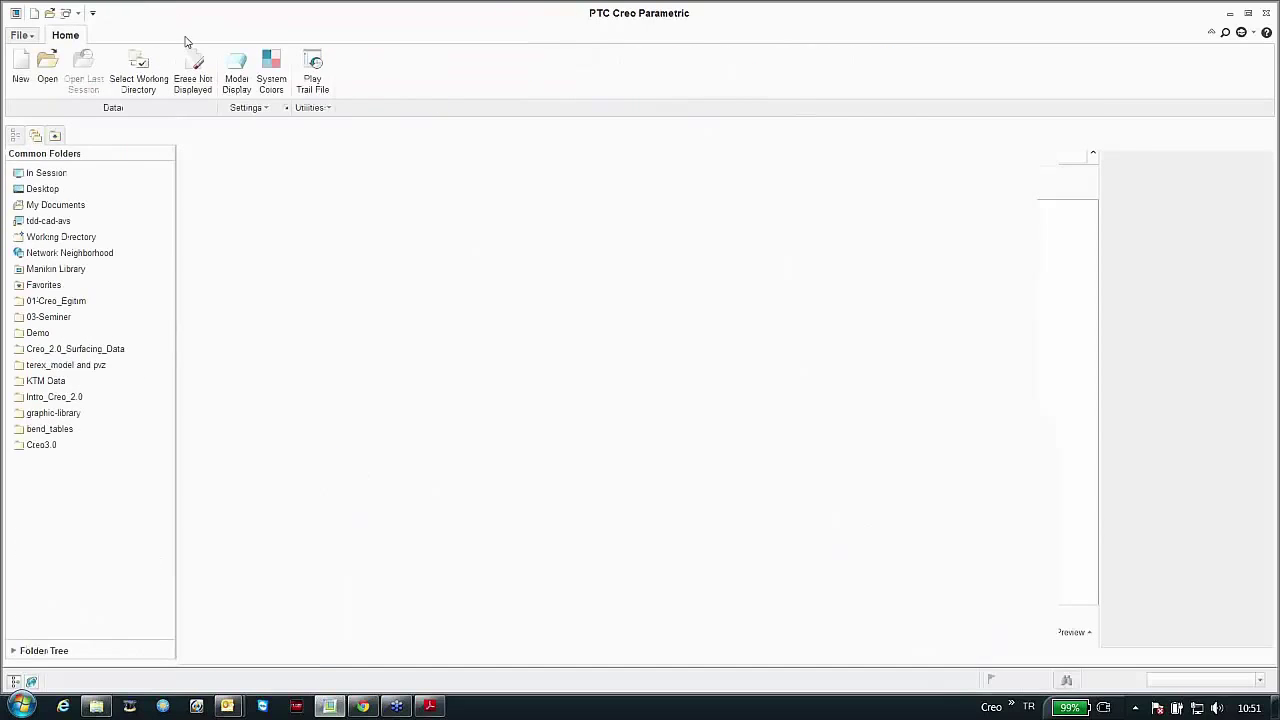
left_click(55, 447)
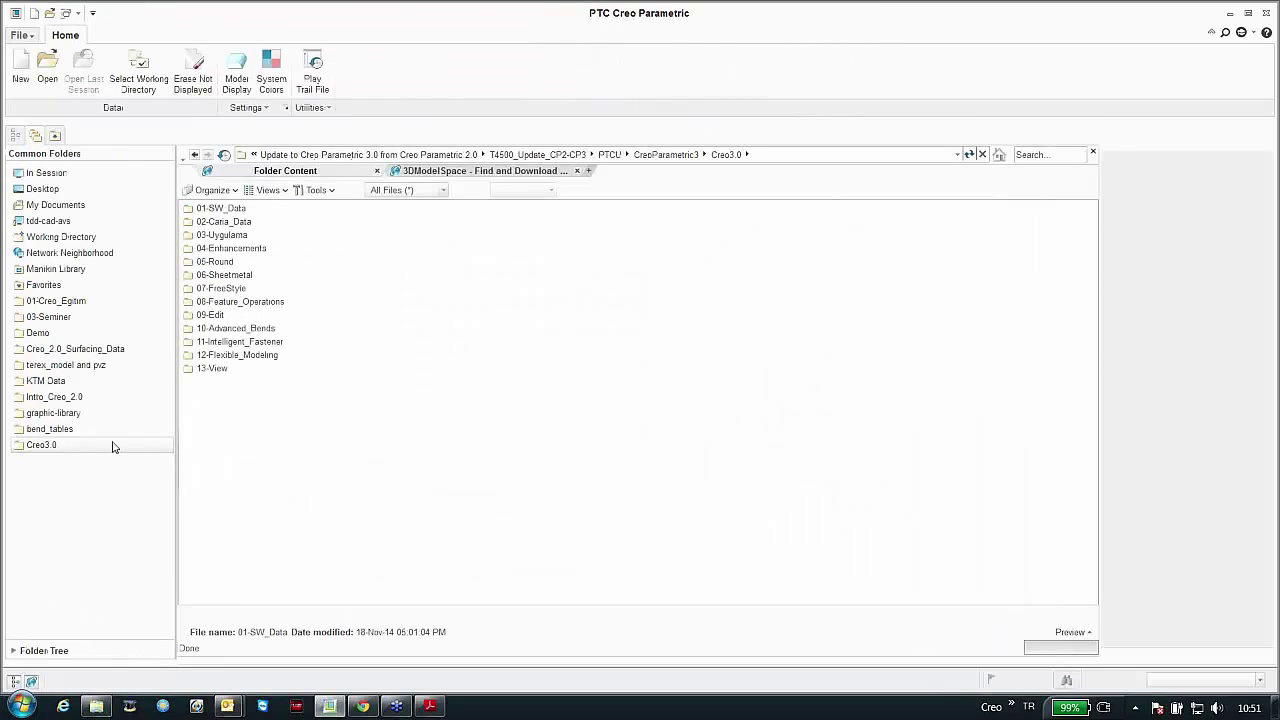
left_click(220, 356)
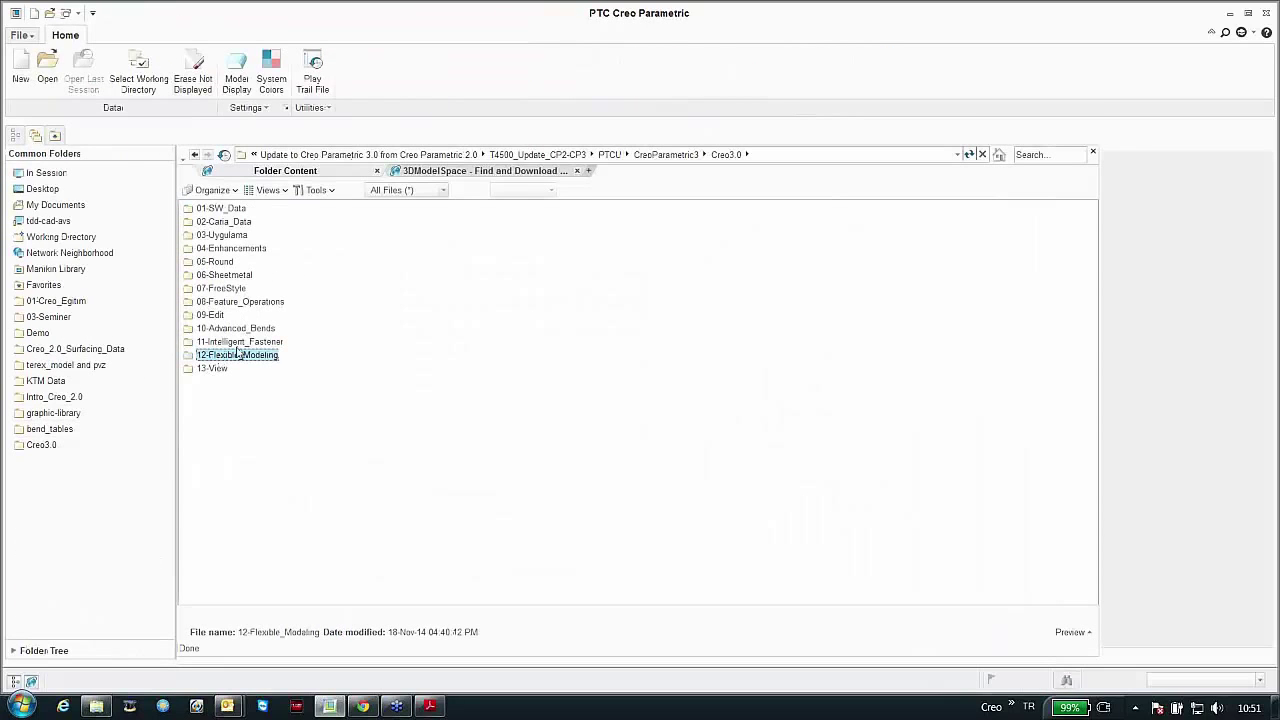
double_click(239, 342)
left_click(200, 250)
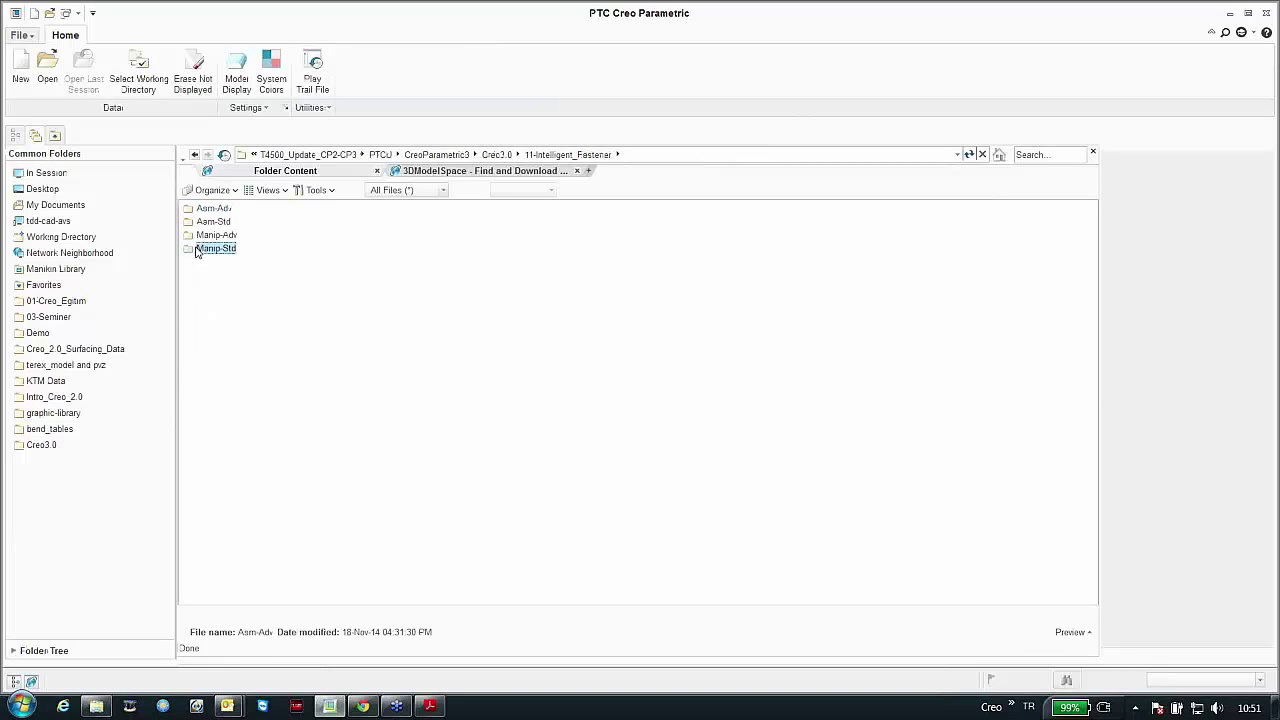
double_click(198, 250)
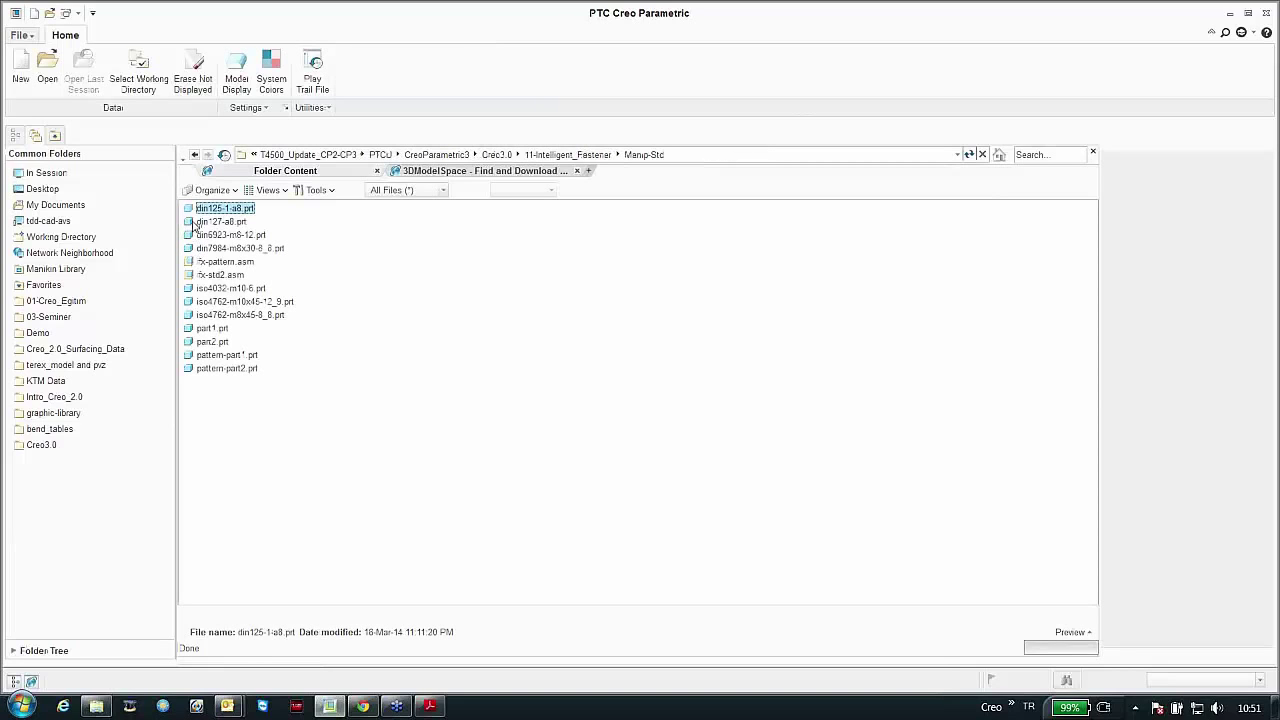
left_click(220, 262)
double_click(220, 275)
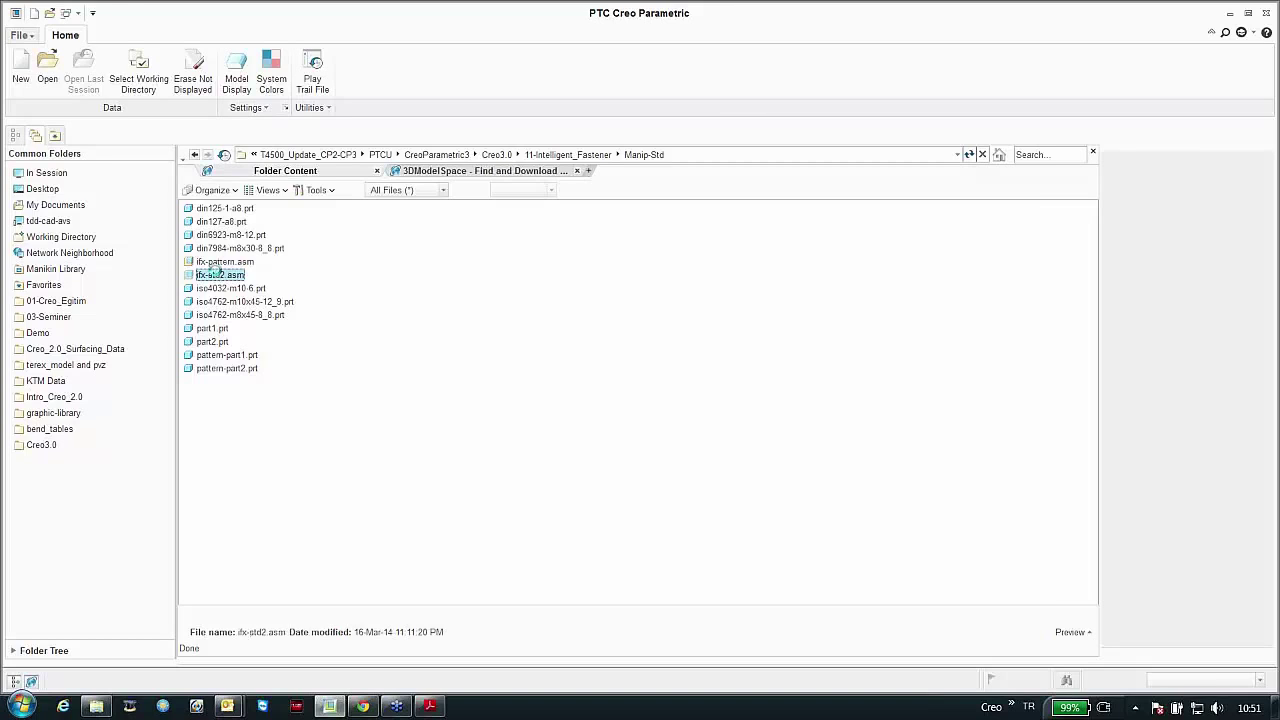
Step: Redefine the Intelligent Fastener M10 screw near the plate's corner, setting its thread to M8
middle_click_drag(515, 394, 523, 277)
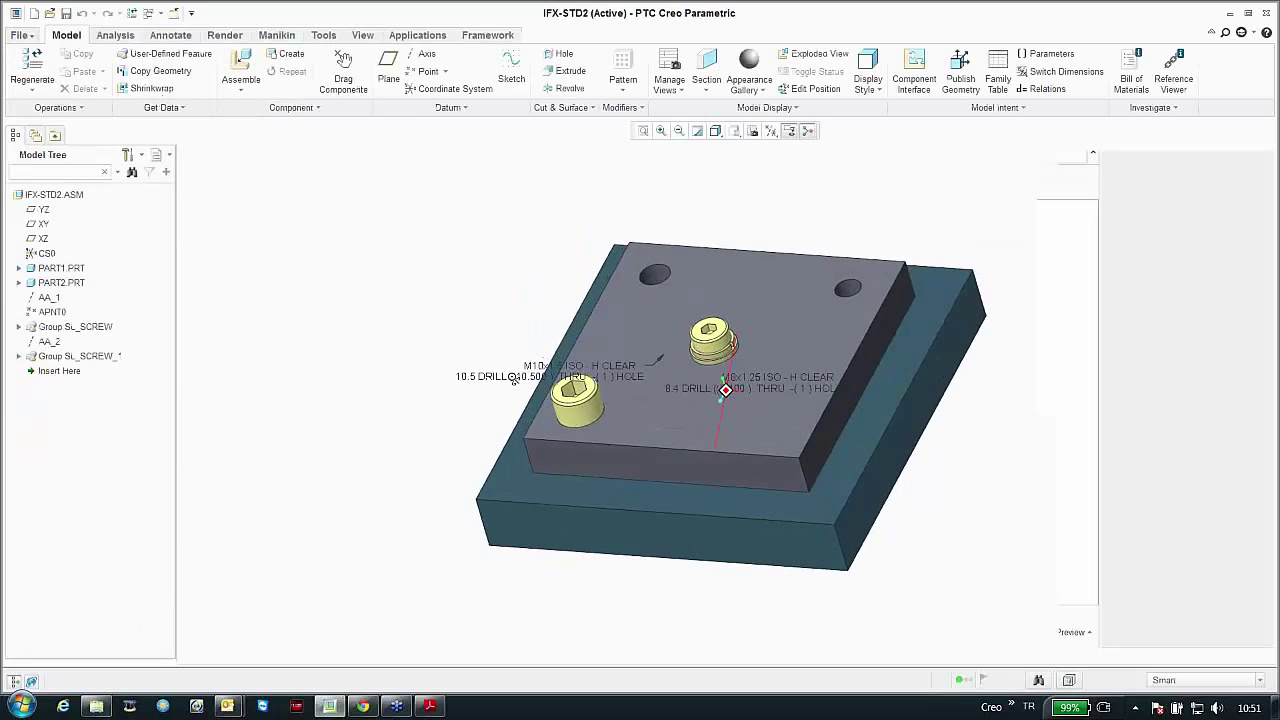
left_click(334, 37)
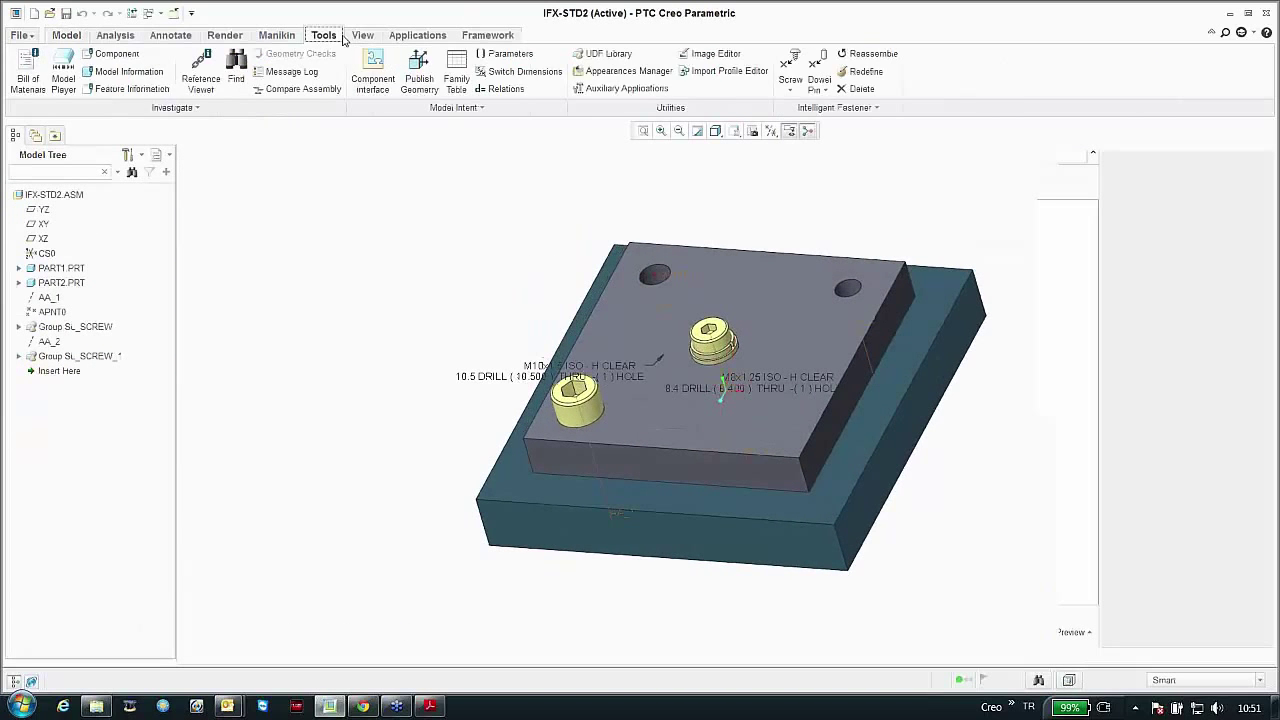
left_click(862, 71)
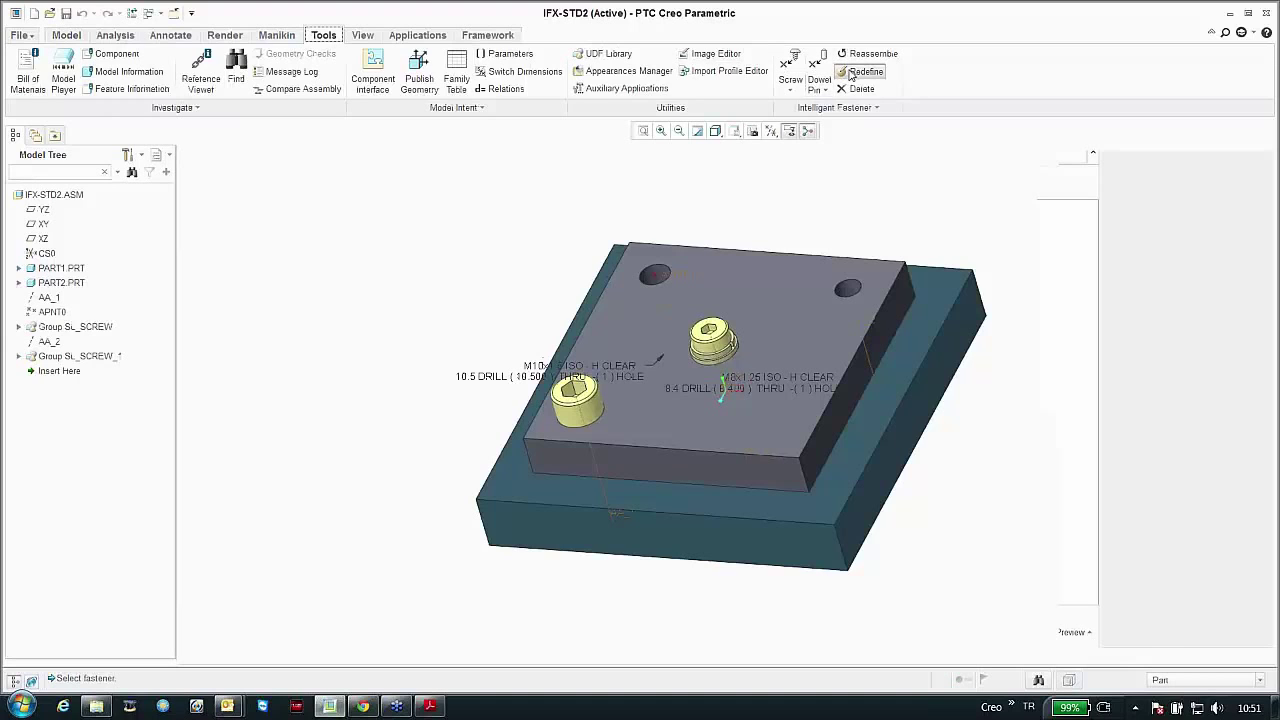
left_click(573, 425)
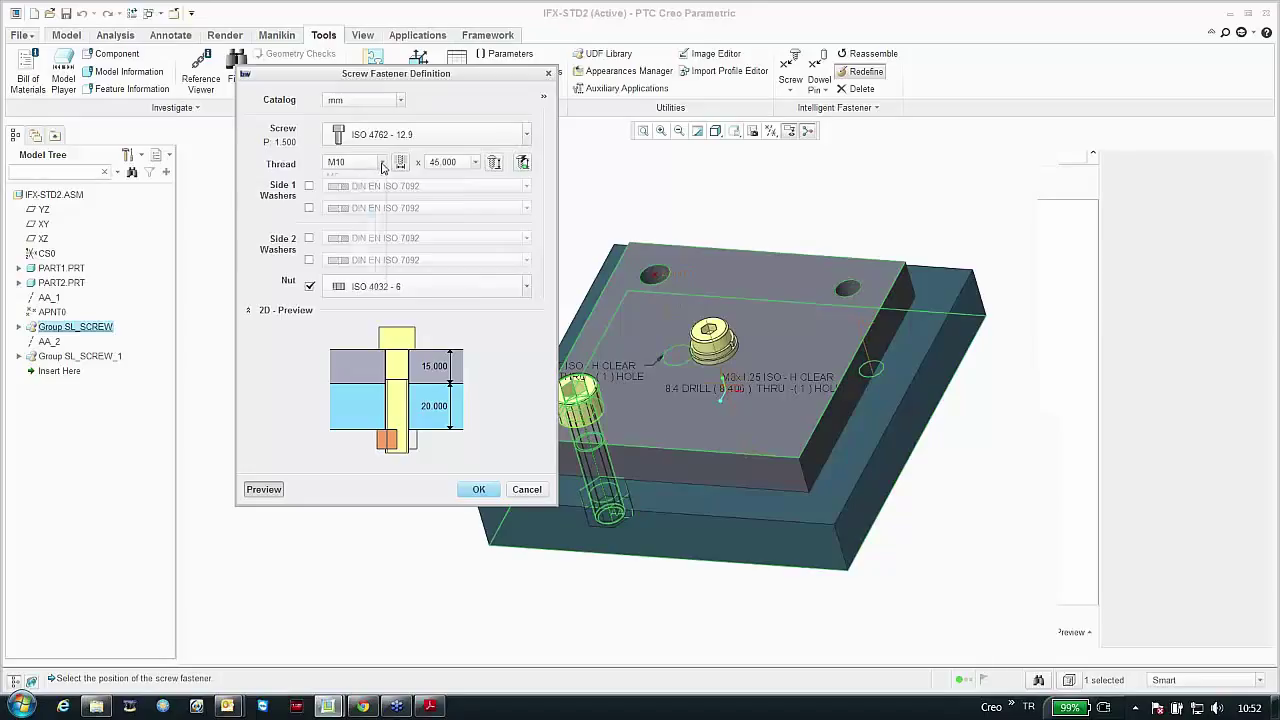
left_click(381, 163)
left_click(345, 199)
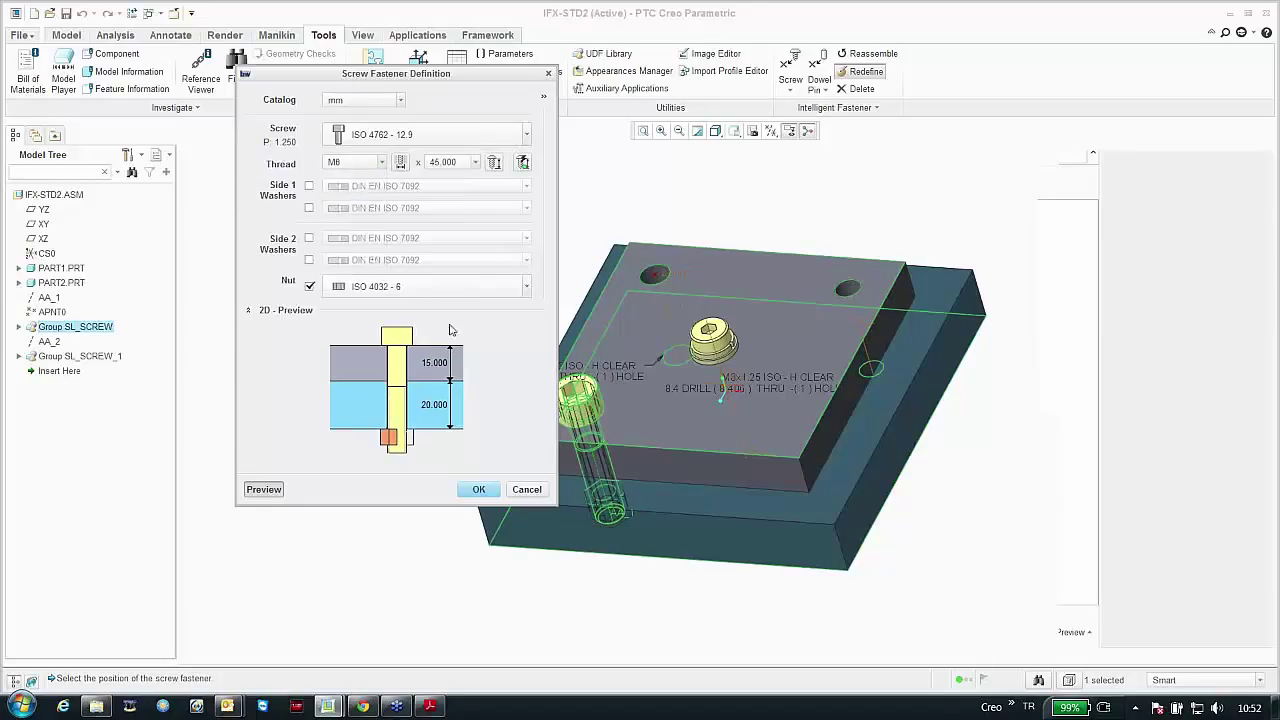
left_click(474, 488)
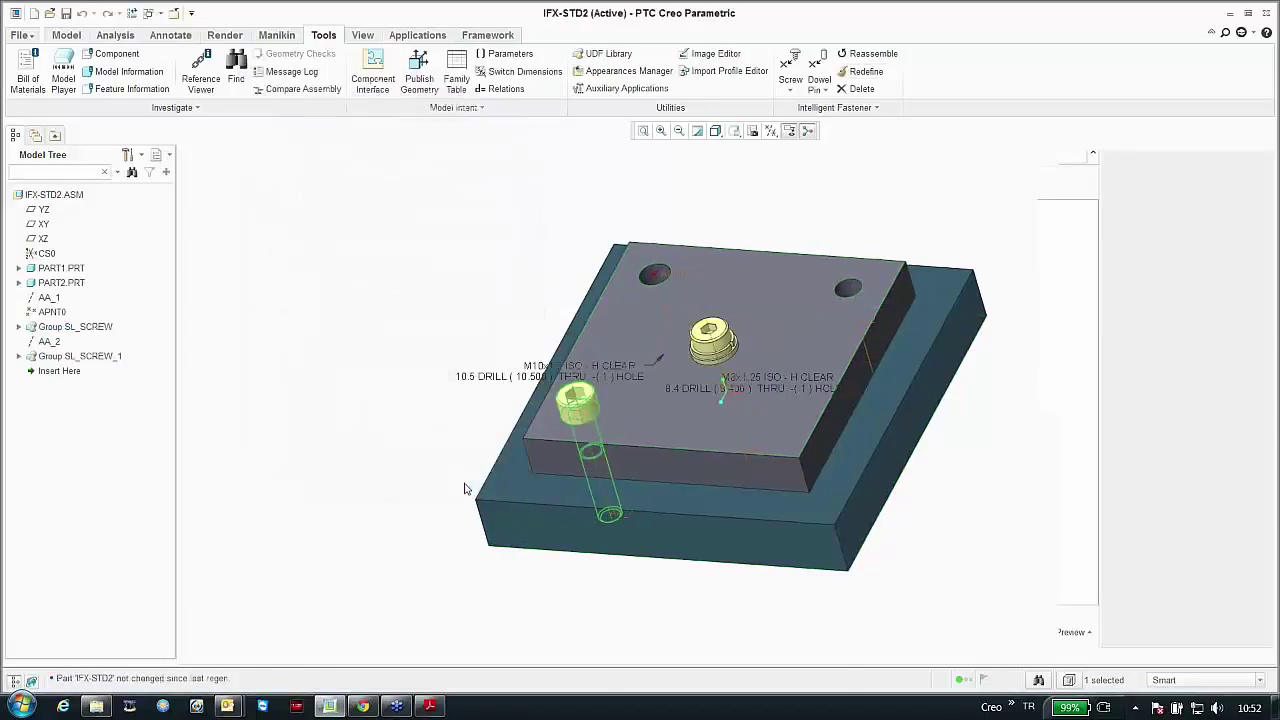
middle_click_drag(411, 402, 477, 398)
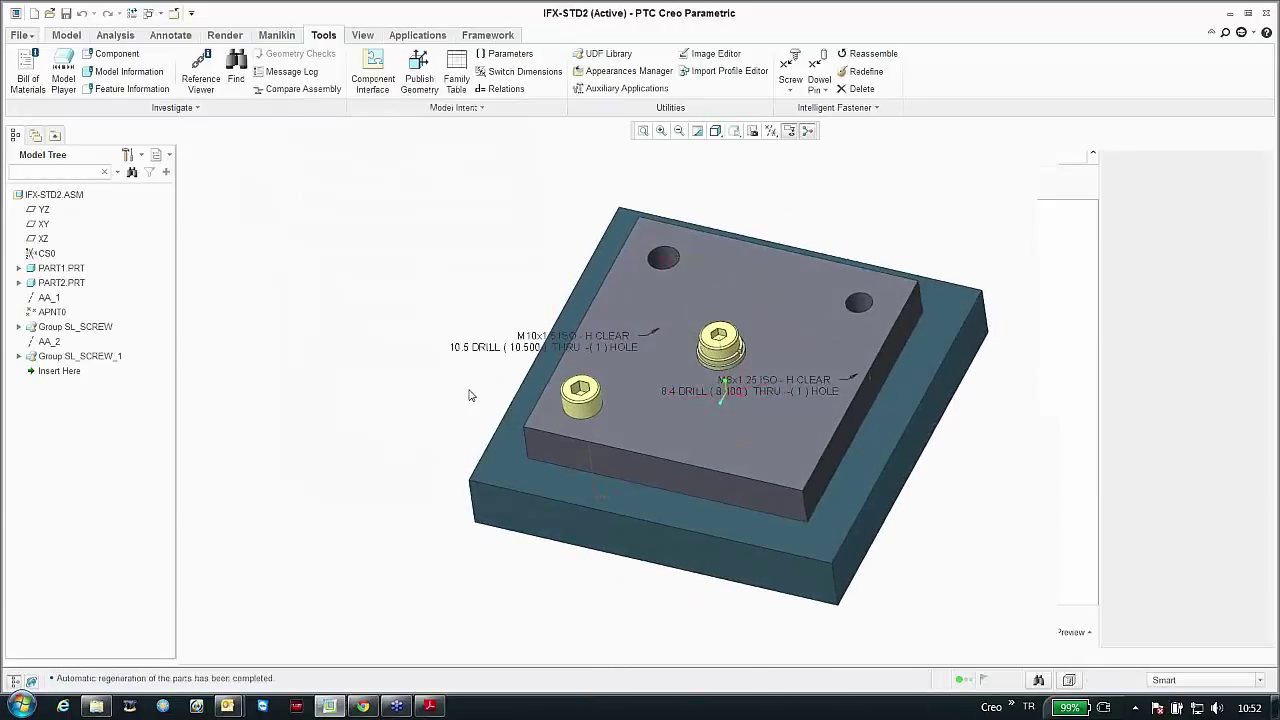
Step: Close the IFX-STD2 assembly and erase all objects not displayed from the session
left_click(174, 13)
left_click(193, 72)
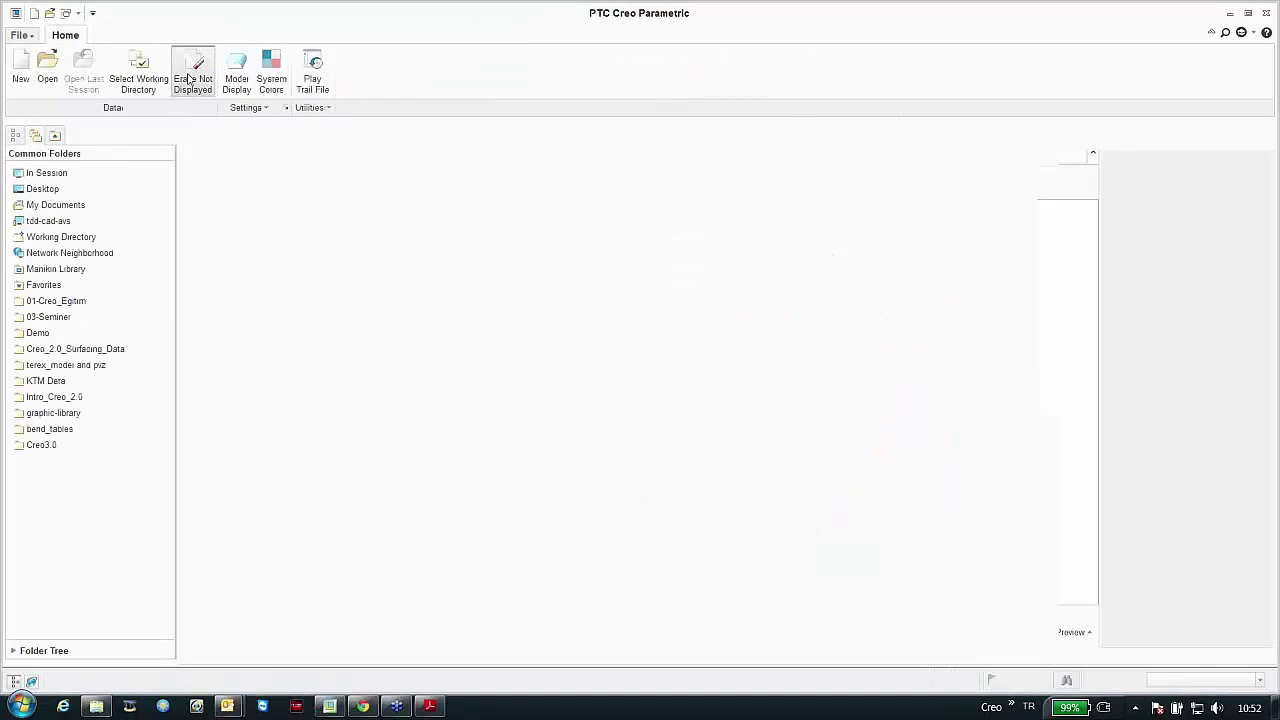
key("Return")
Step: Open round-chamfer_recog.prt from the Round-Chamfer_Recognition folder inside Creo3.0's 12-Flexible_Modeling folder
left_click(92, 444)
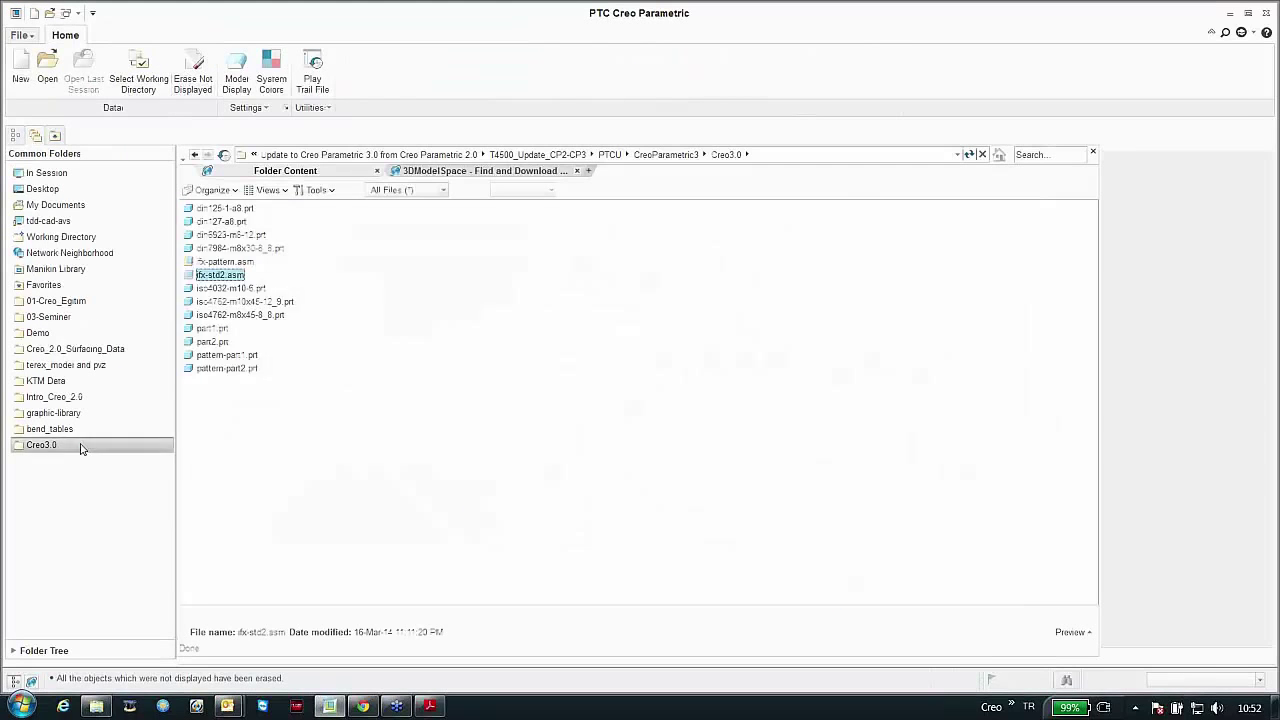
double_click(214, 352)
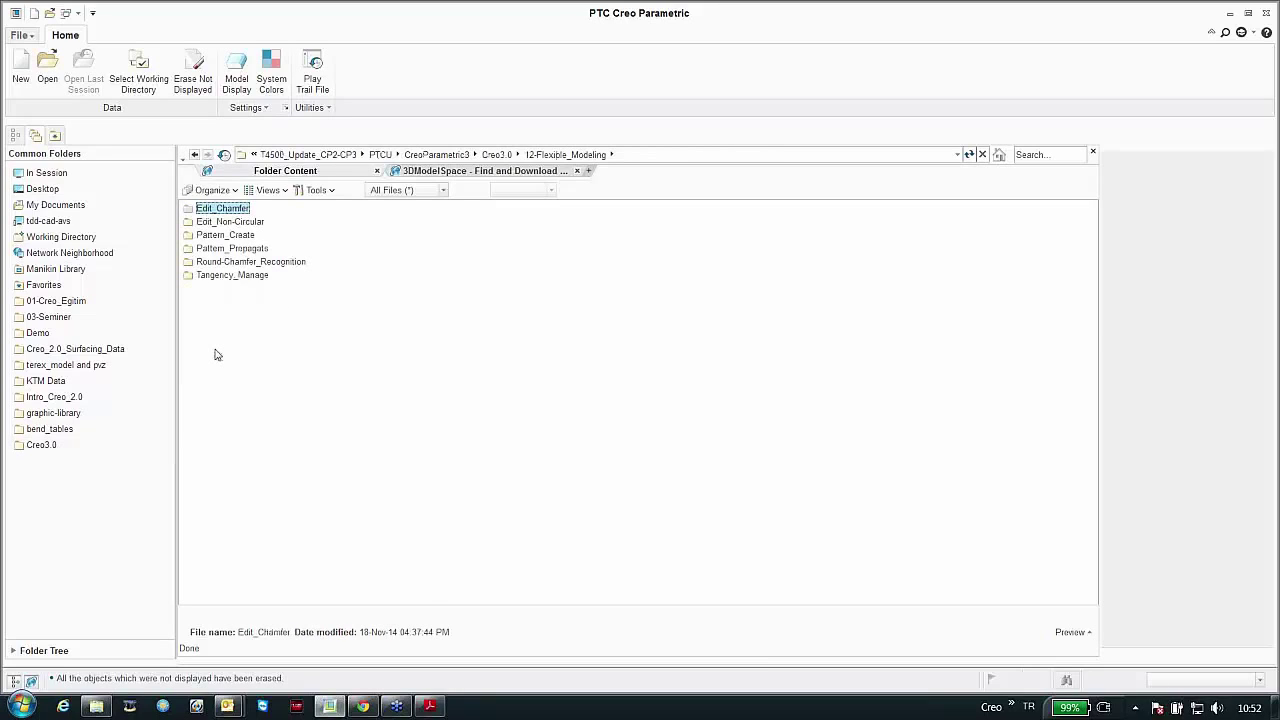
left_click(217, 263)
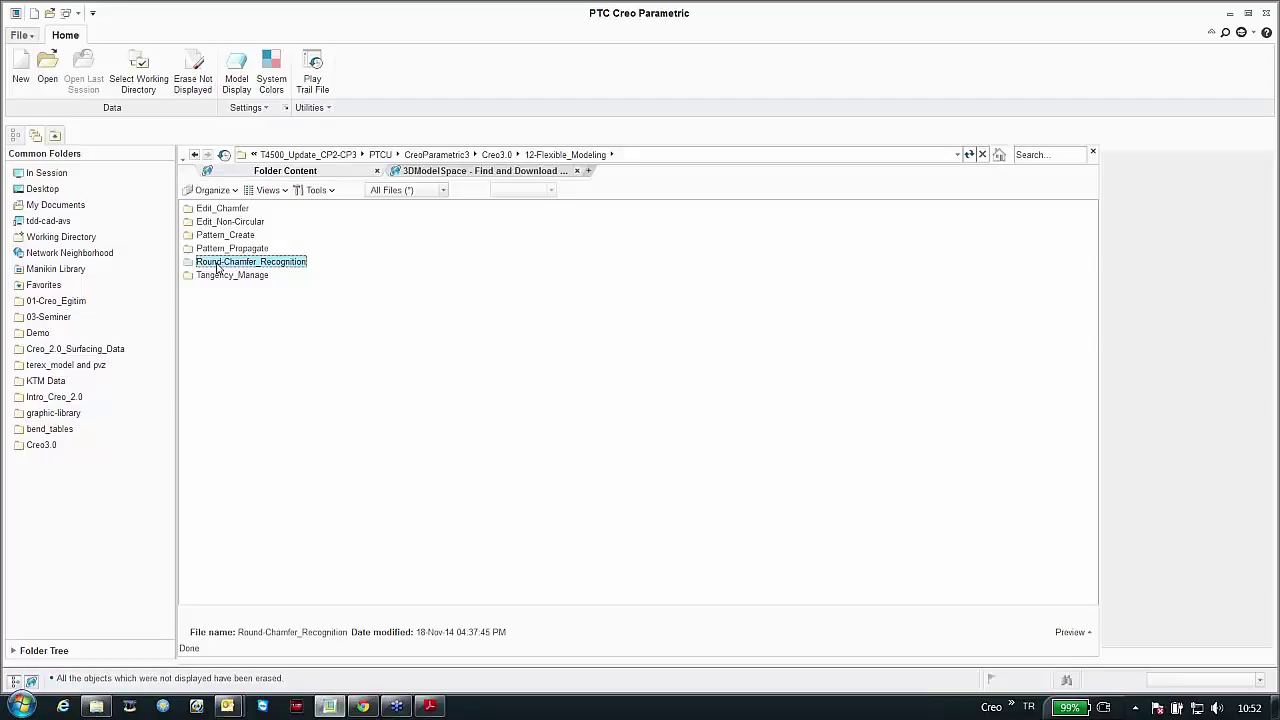
double_click(217, 263)
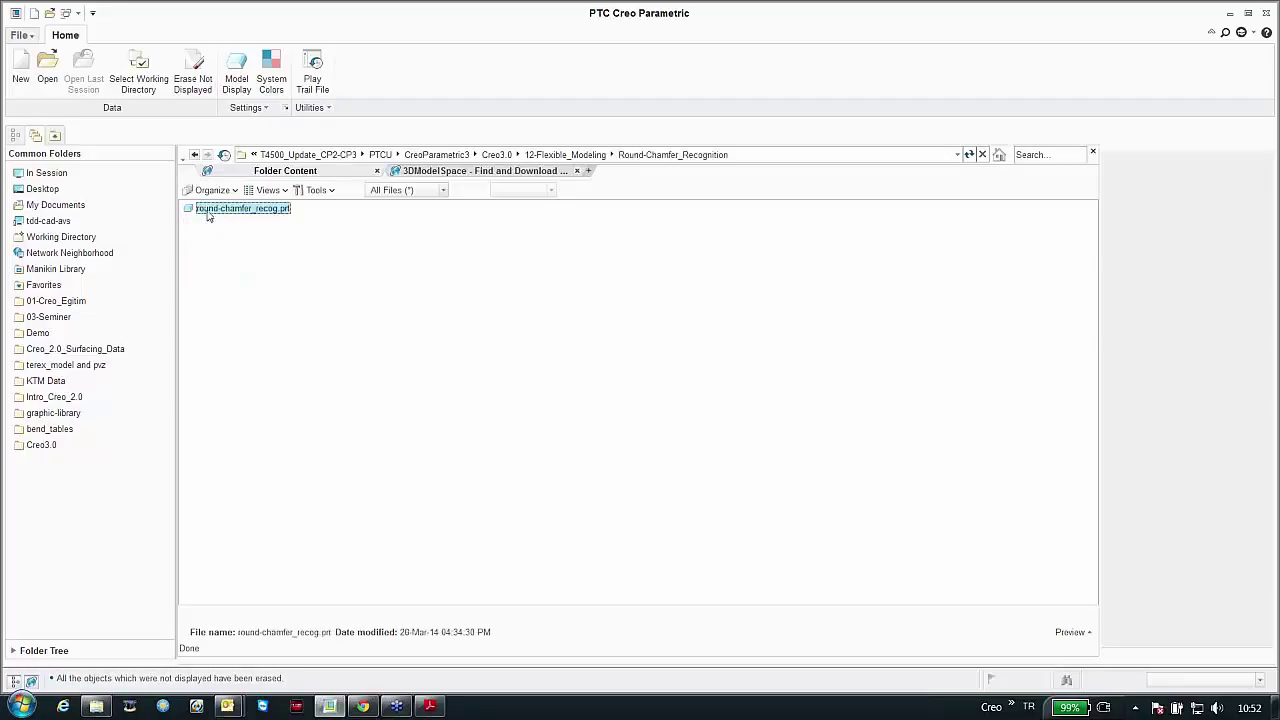
double_click(230, 208)
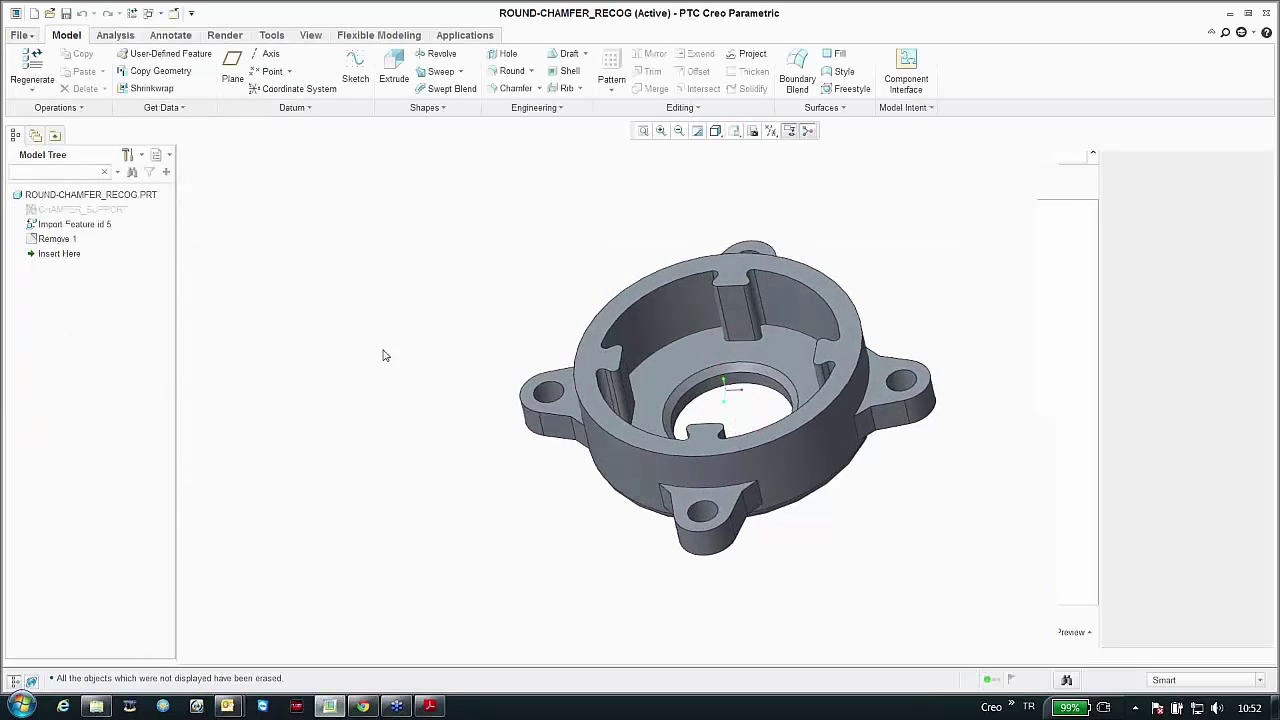
scroll(549, 325, "down", 3)
scroll(549, 325, "up", 4)
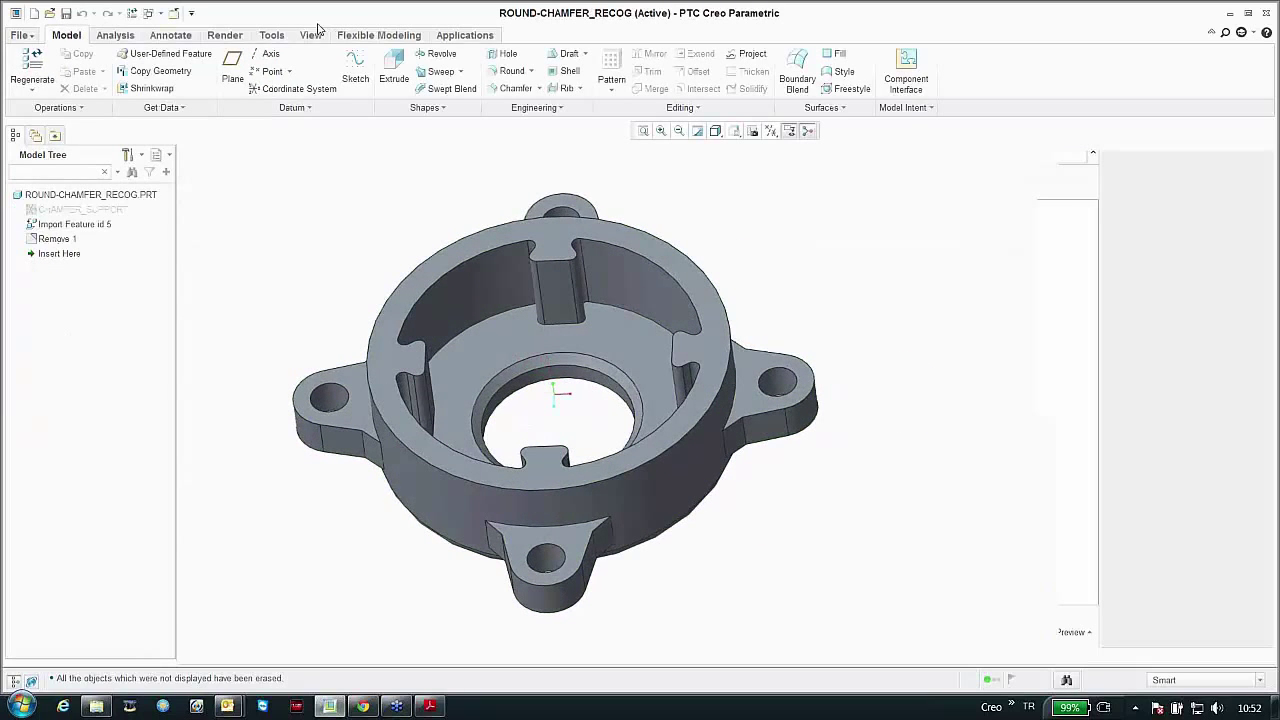
Step: Try a Flexible Modeling offset of the housing's inner floor face around the central hole, and cancel it
left_click(368, 35)
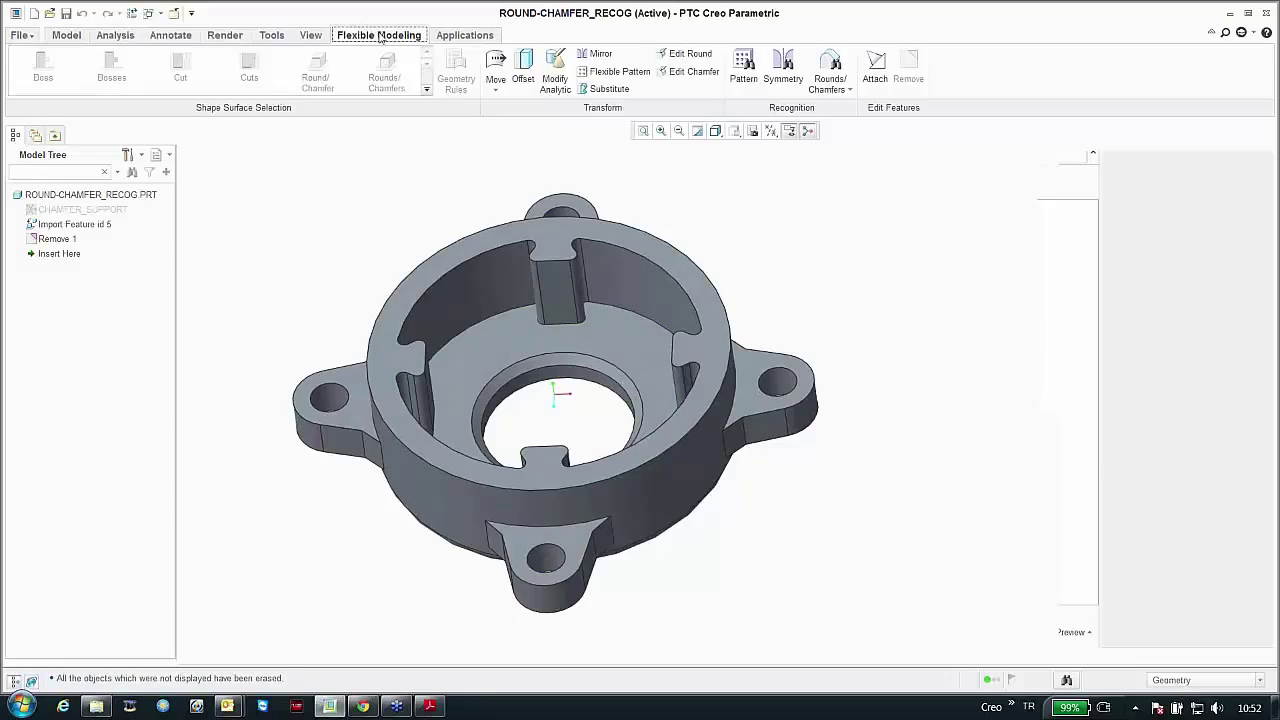
left_click(523, 70)
left_click(604, 327)
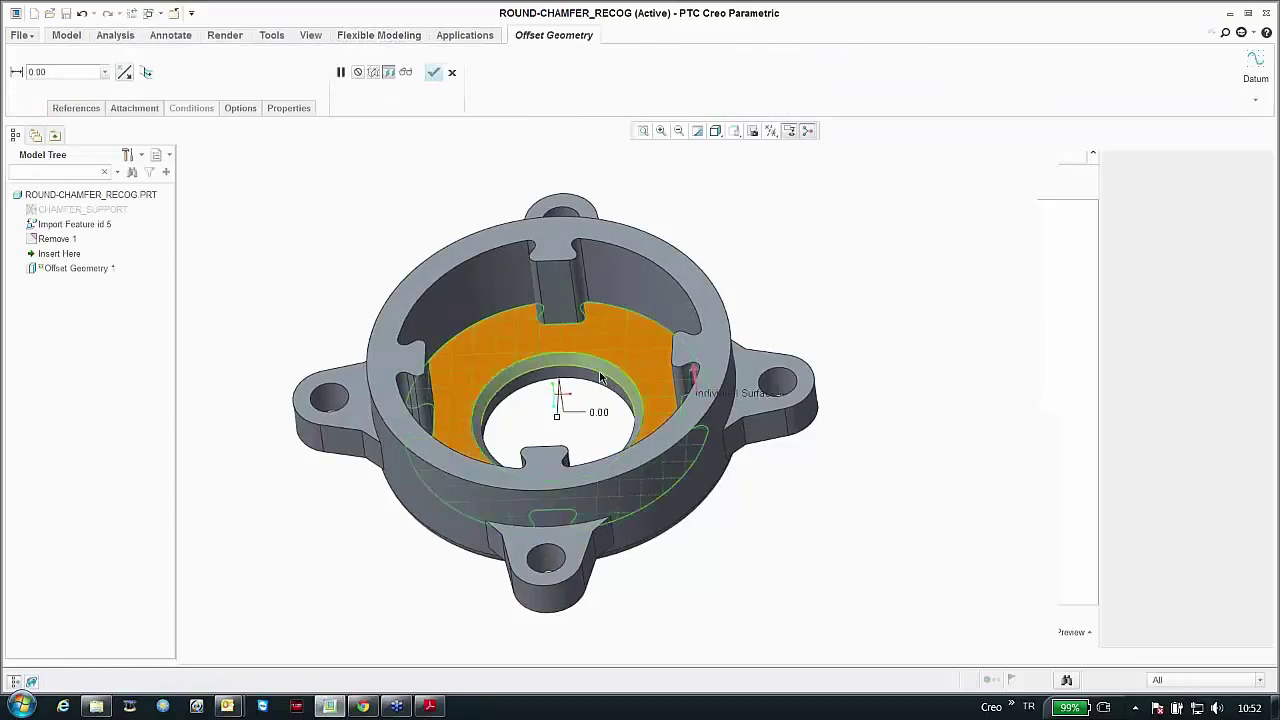
mouse_move(558, 419)
left_mouse_down()
mouse_move(567, 398)
mouse_move(563, 410)
left_mouse_up()
left_click(452, 73)
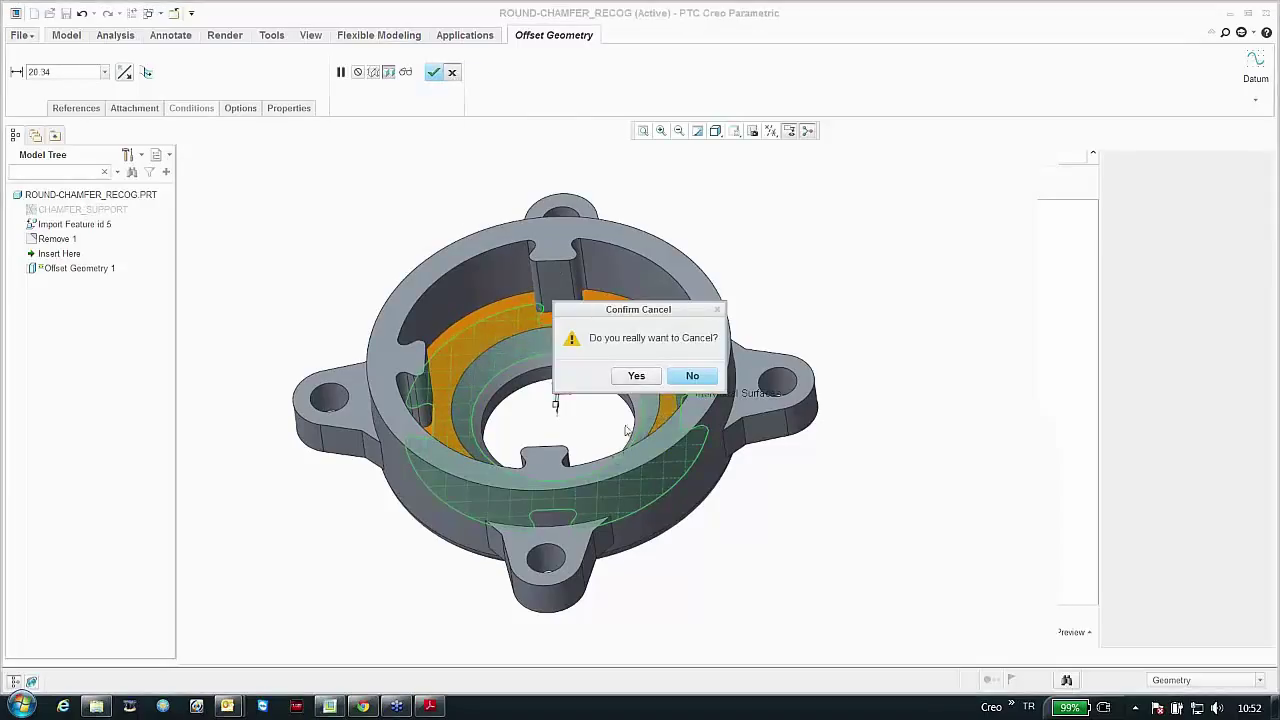
left_click(636, 375)
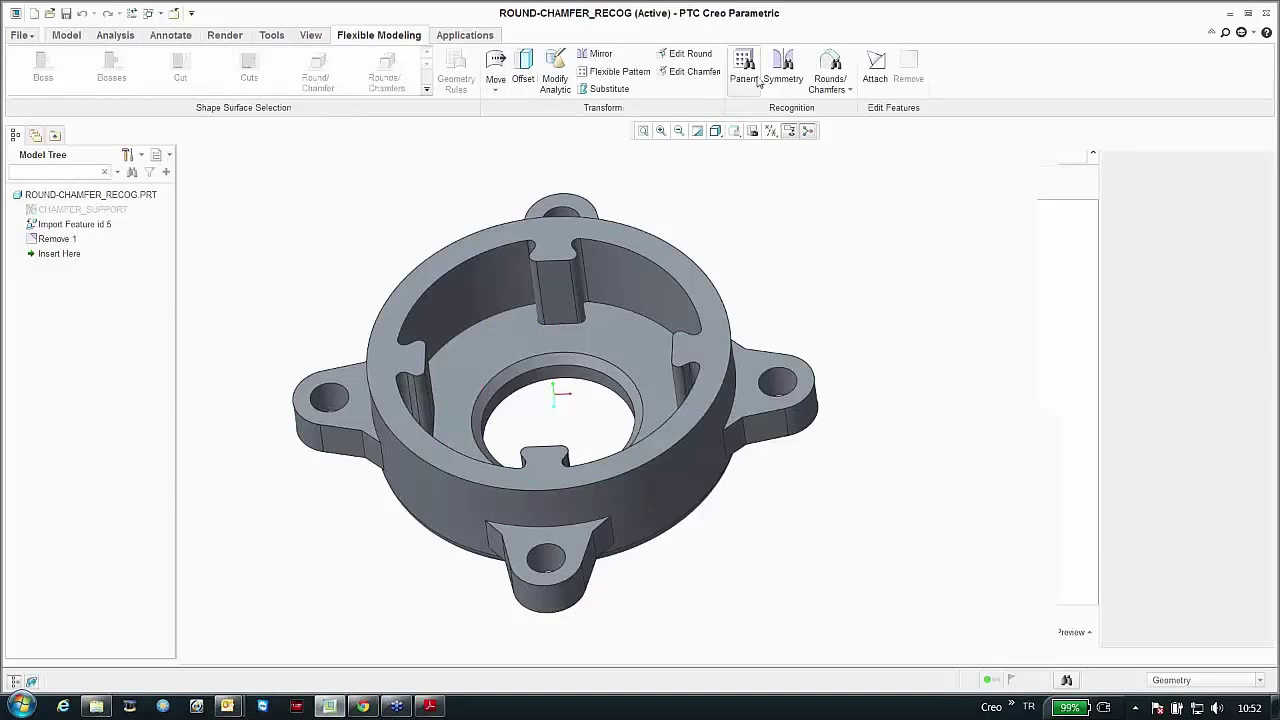
Step: Recognize the conical surface around the inner edge of the central hole as a chamfer
left_click(832, 87)
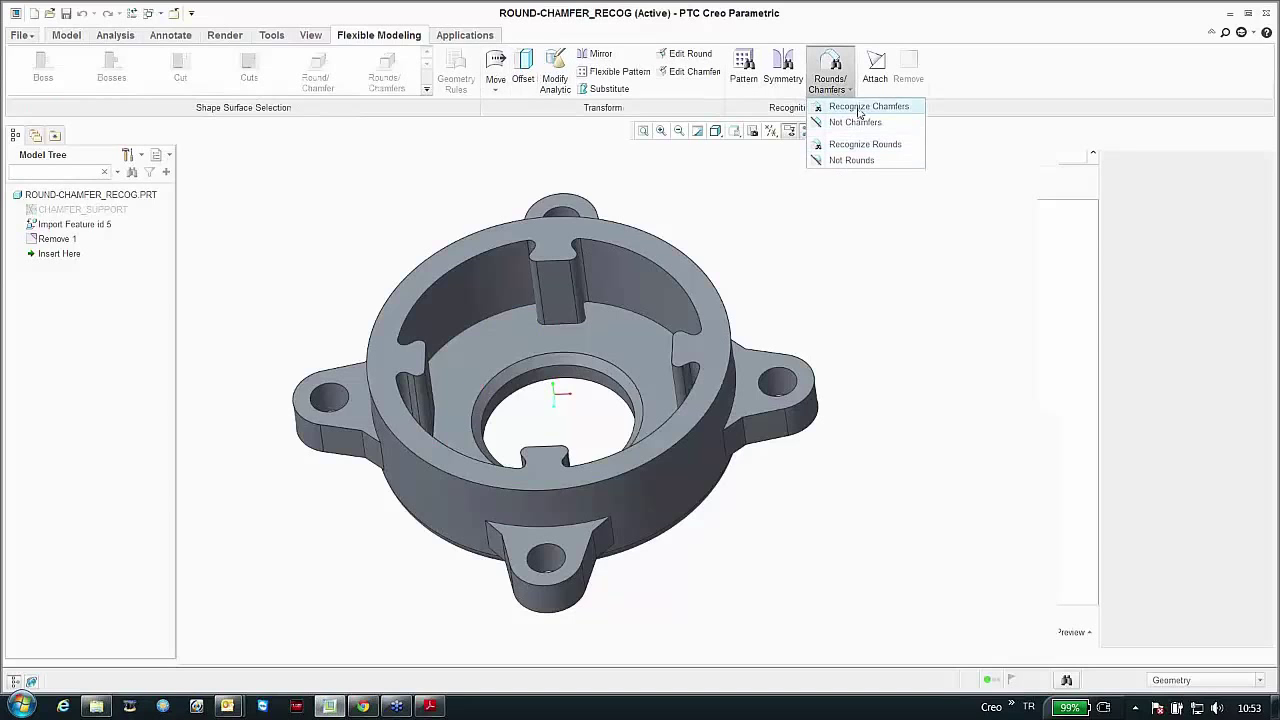
left_click(858, 112)
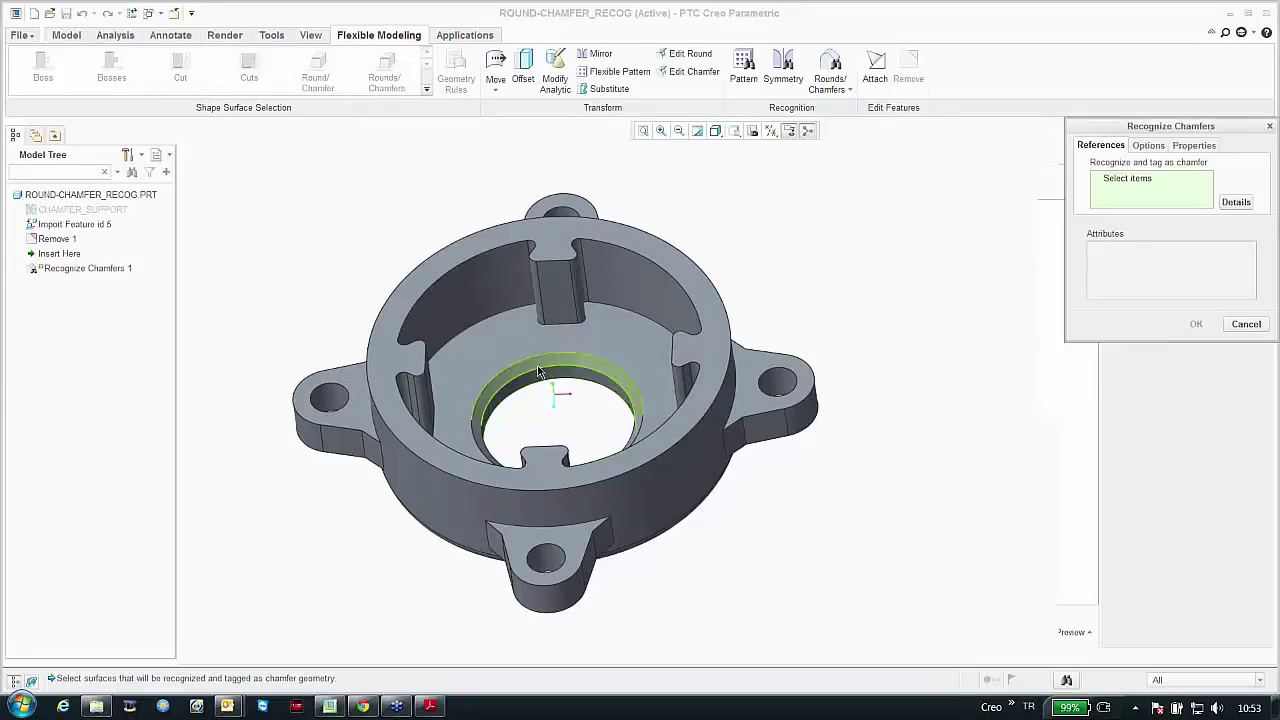
left_click(522, 362)
middle_click(366, 230)
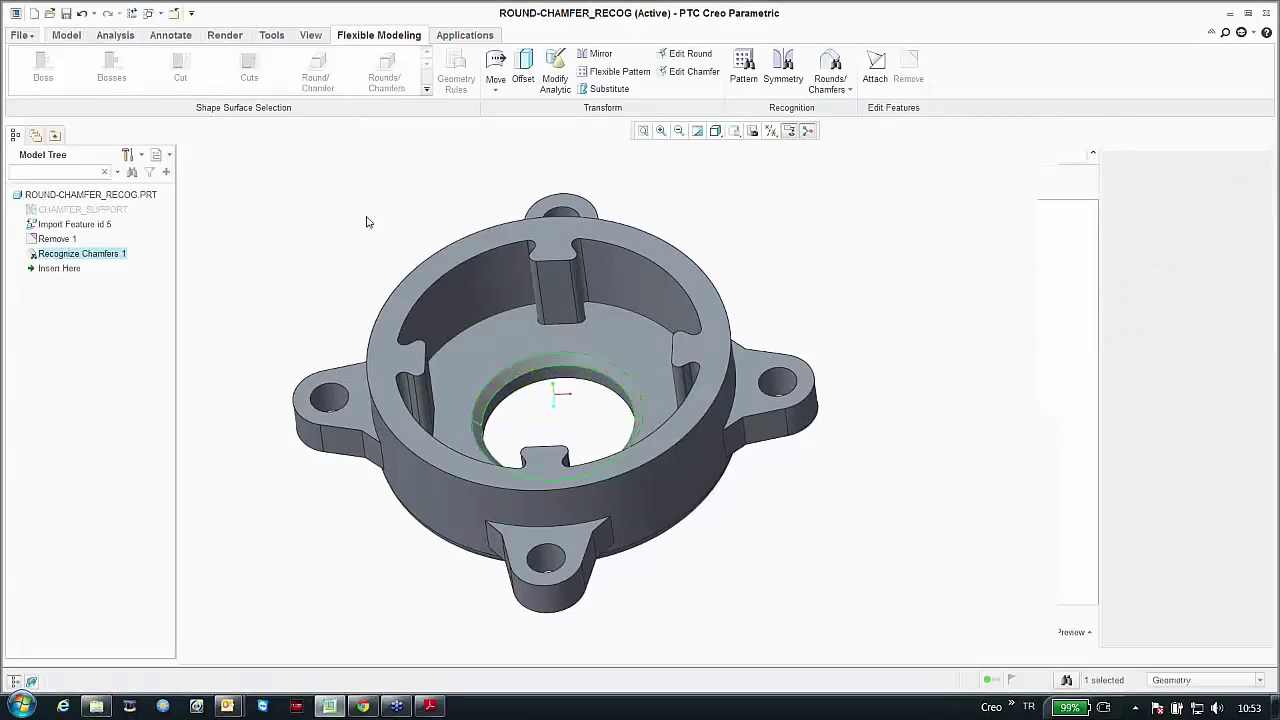
Step: Offset the housing's inner floor face around the central hole by about 23.7 with Flexible Modeling
left_click(523, 66)
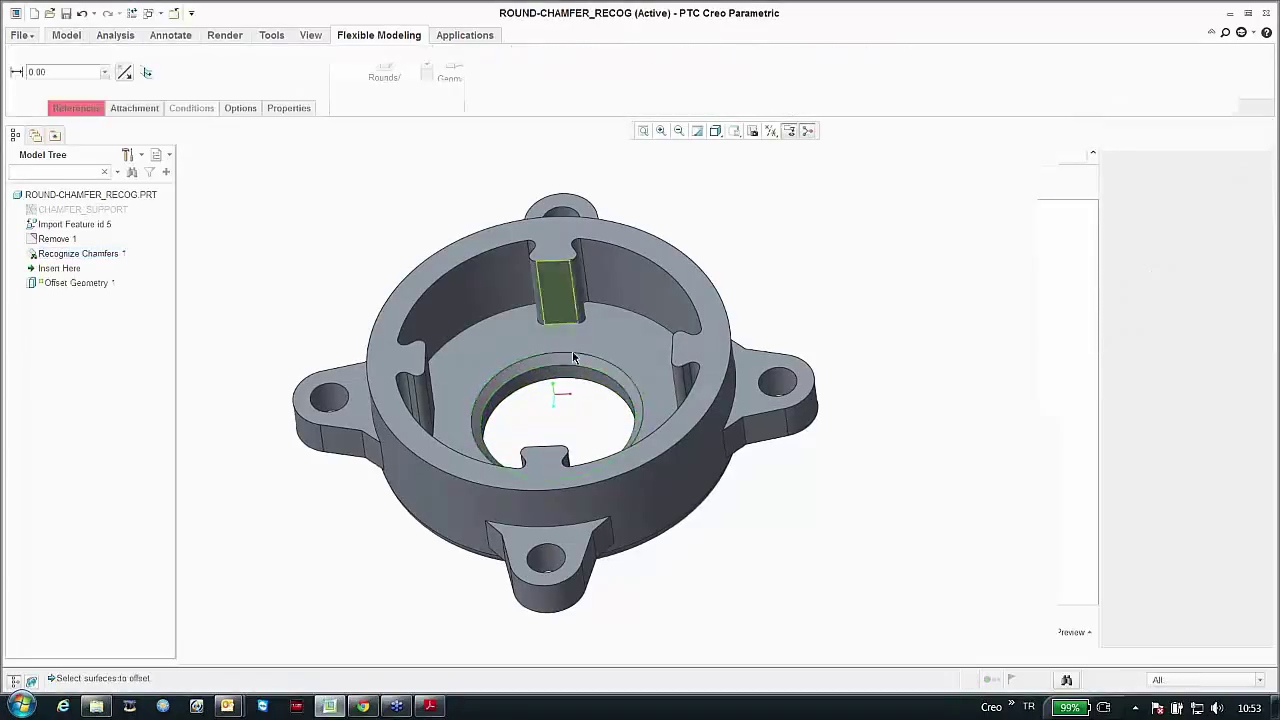
left_click(575, 348)
left_click_drag(560, 405, 555, 400)
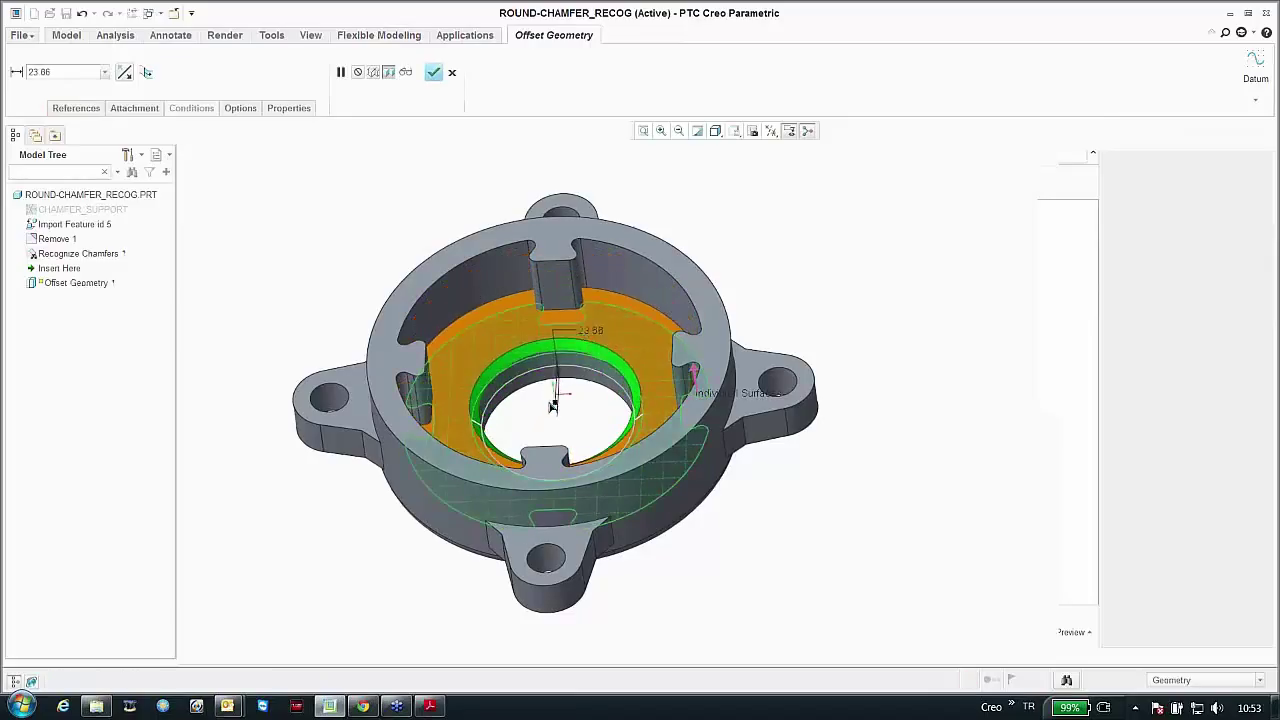
left_click(433, 72)
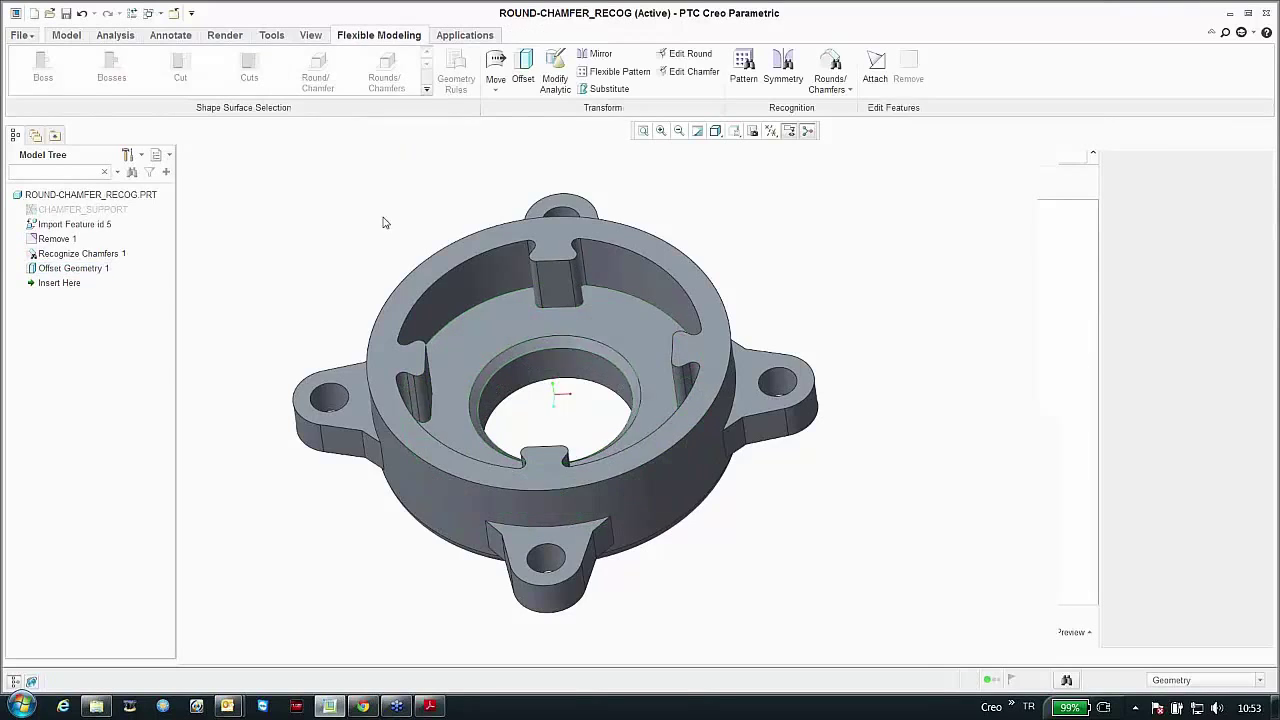
Step: Recognize the rounded surface along the outer edge of the housing's back face as a round
middle_click_drag(381, 222, 475, 298)
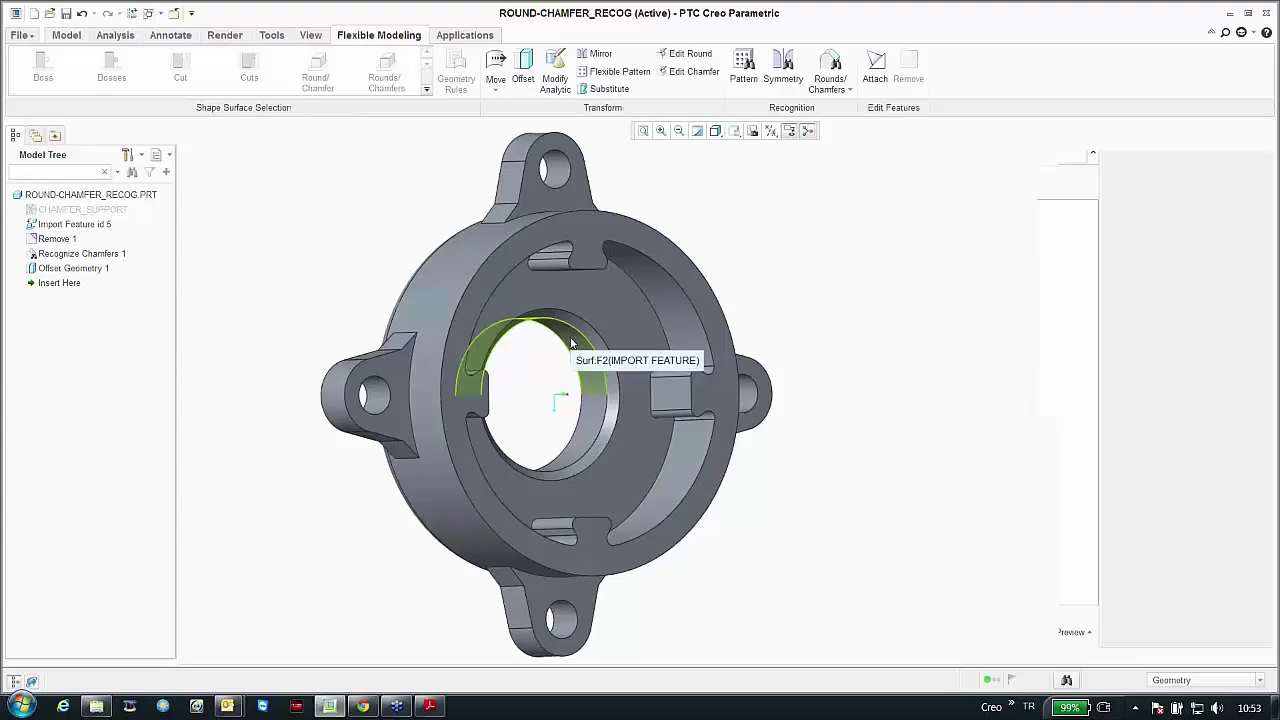
middle_click_drag(572, 343, 650, 328)
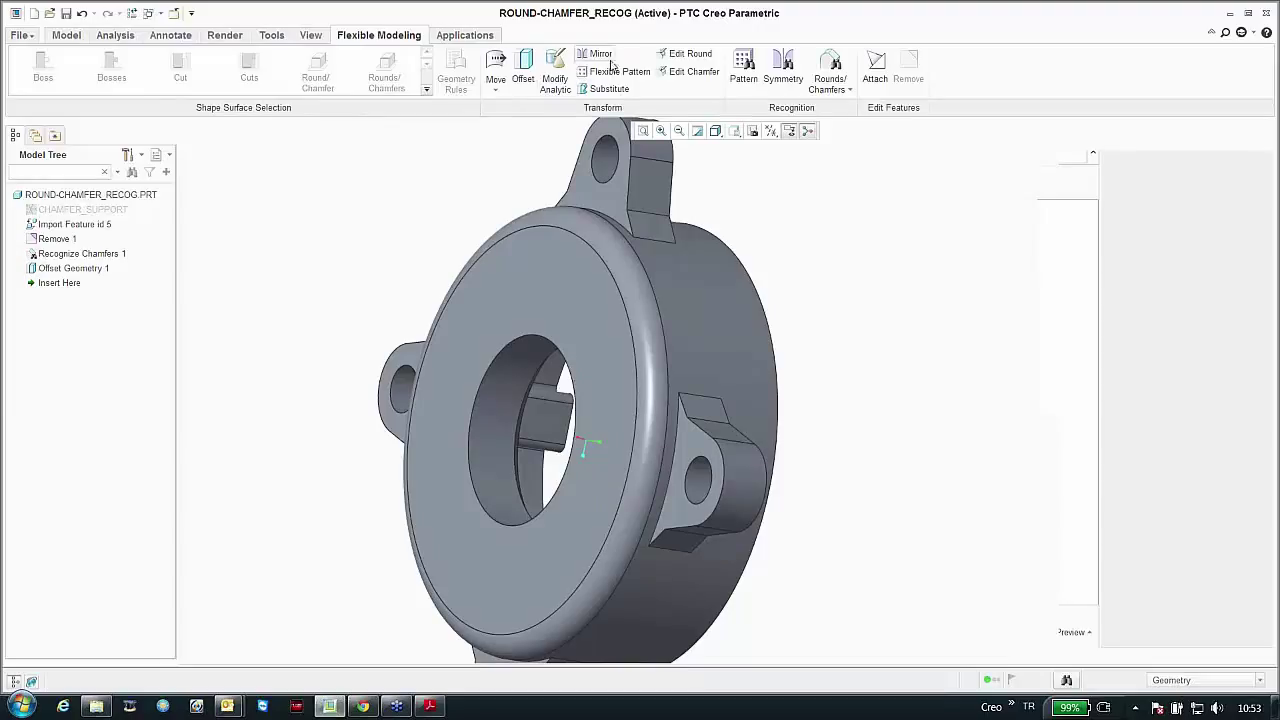
left_click(845, 92)
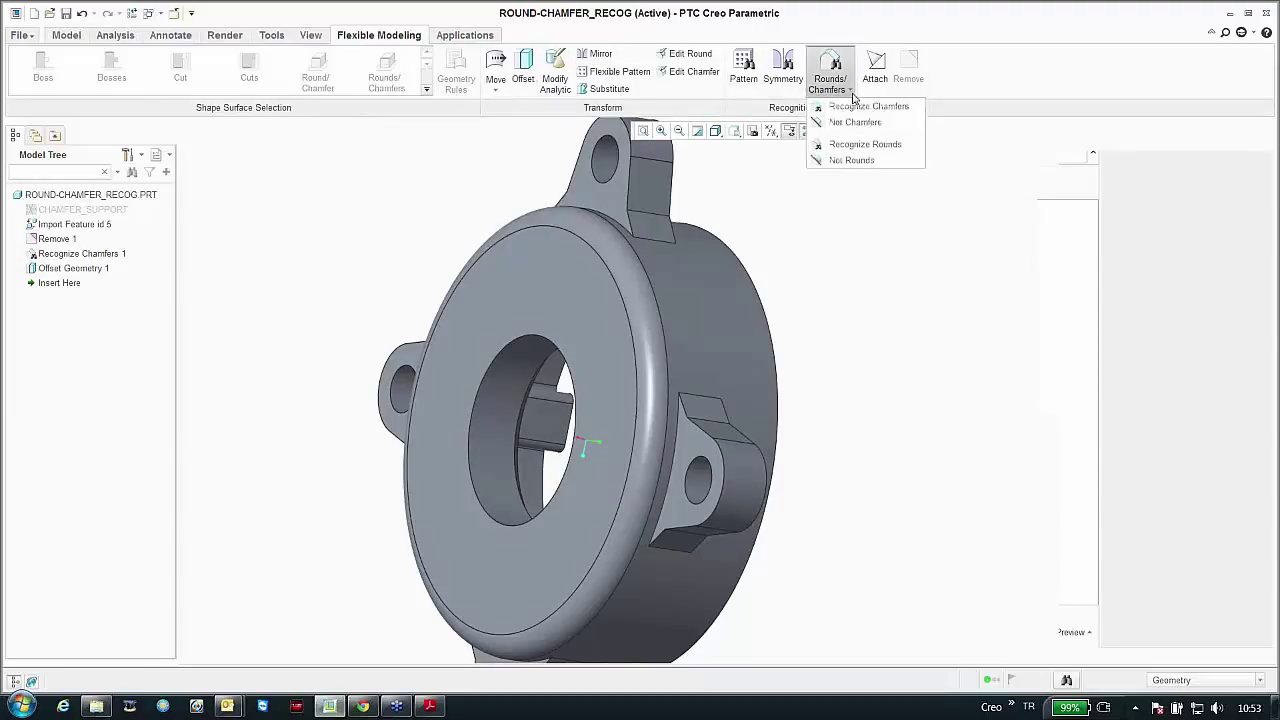
left_click(835, 141)
left_click(593, 232)
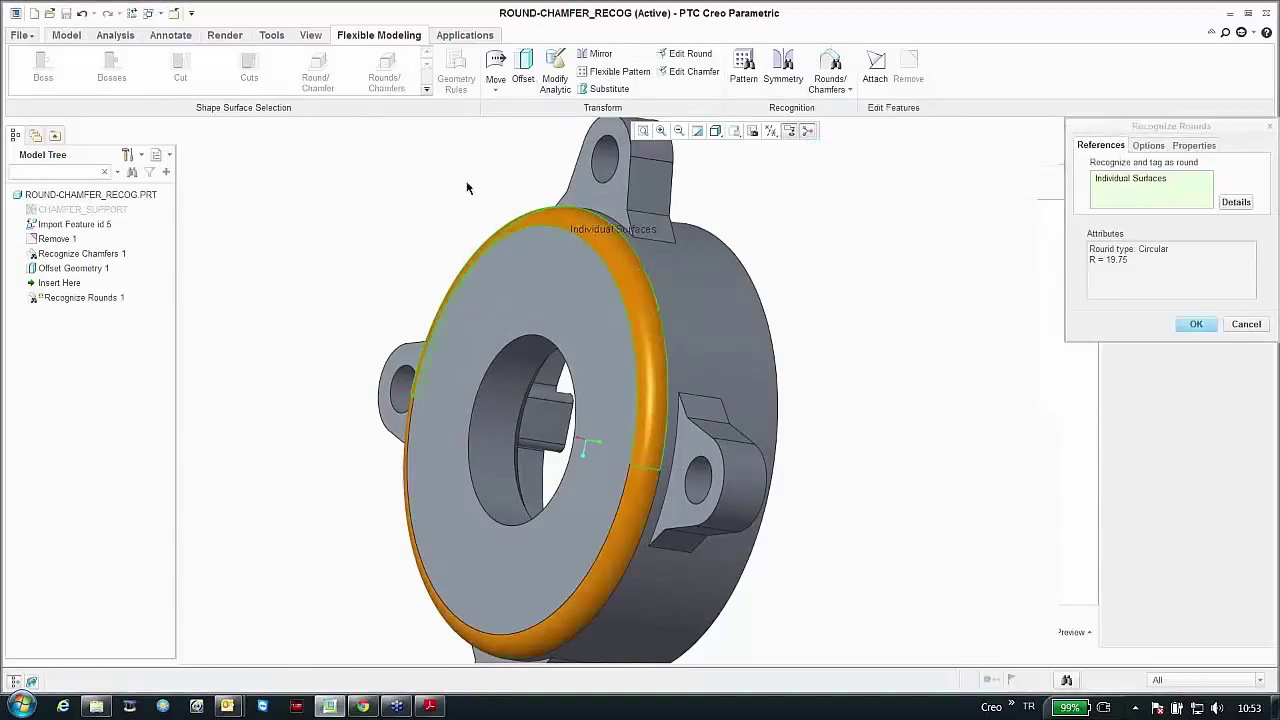
middle_click(801, 182)
Step: Offset the housing's flat back face outward, away from the mounting lugs, with Flexible Modeling
left_click(523, 66)
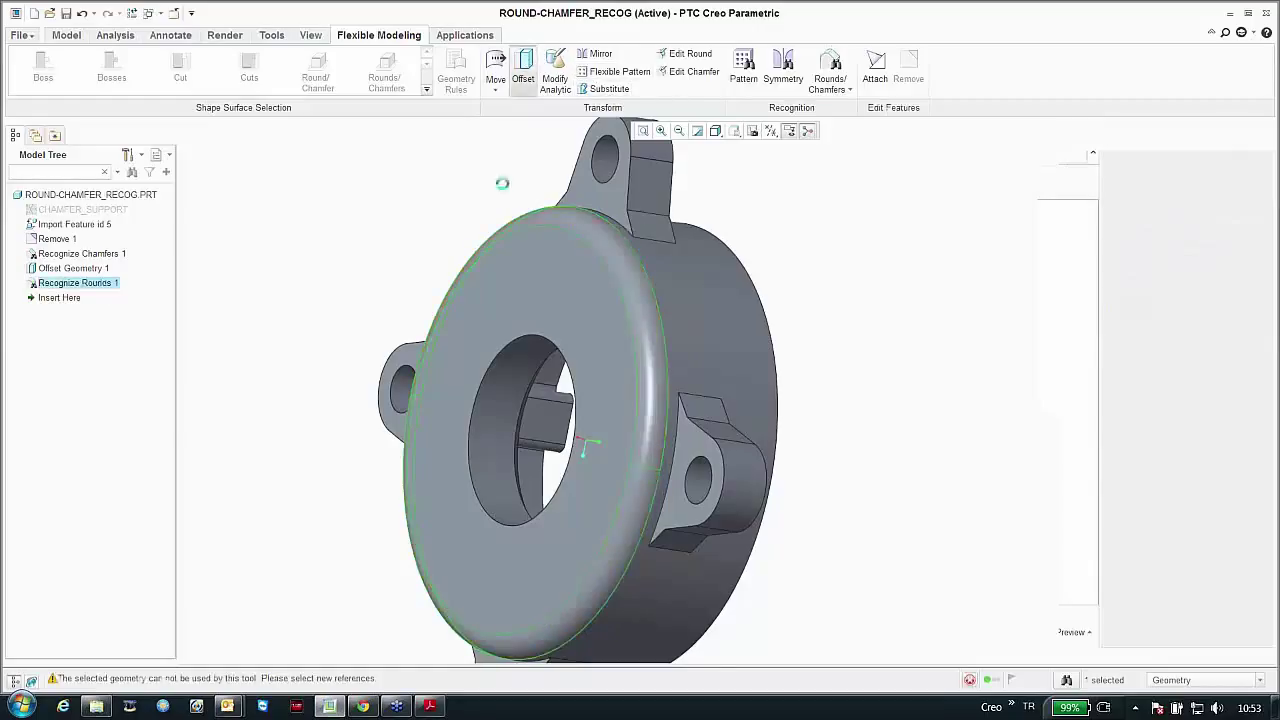
left_click(549, 246)
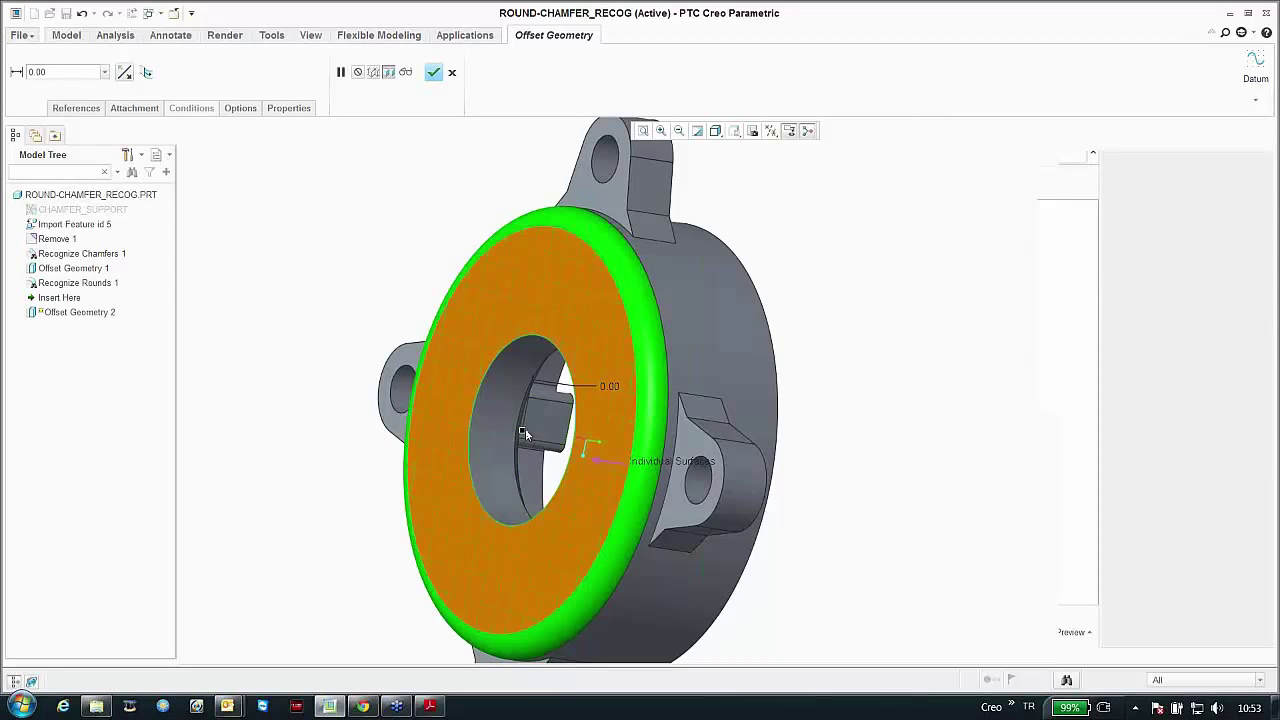
left_click_drag(521, 432, 474, 422)
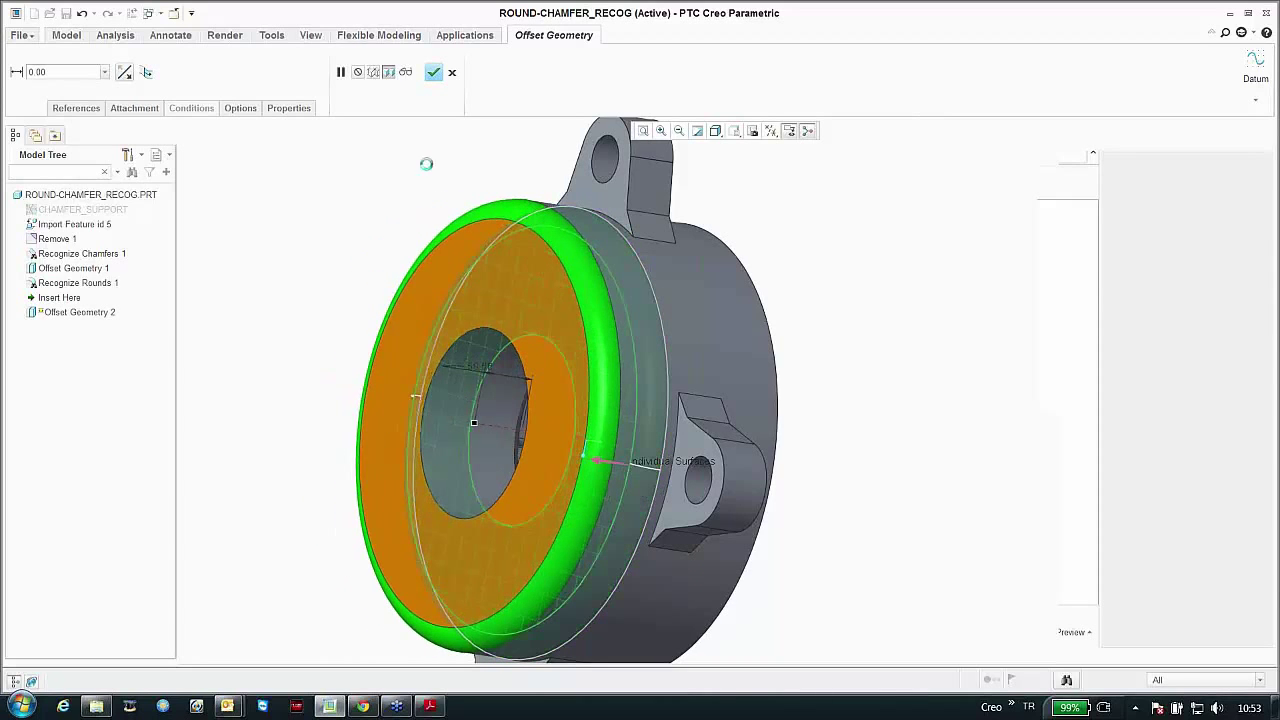
left_click(433, 72)
mouse_move(343, 194)
middle_mouse_down()
mouse_move(251, 217)
mouse_move(196, 186)
middle_mouse_up()
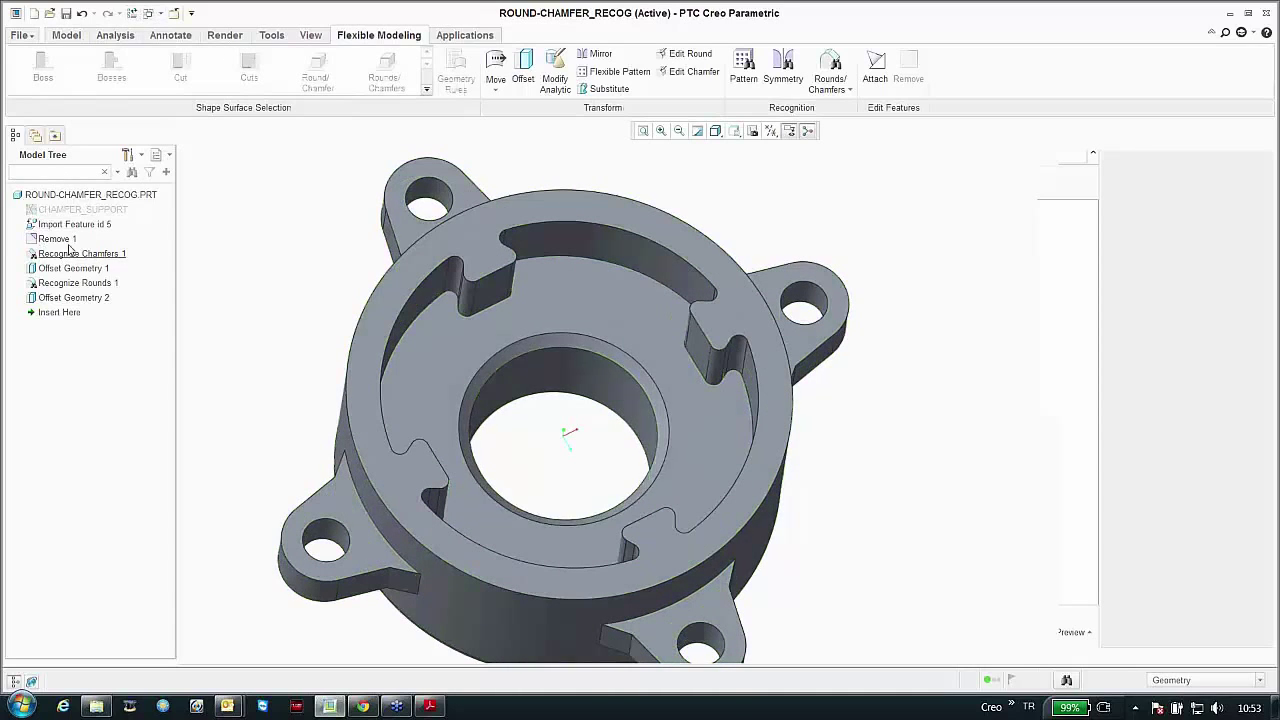
Step: Close the current part and open edit_chamfer.prt from the Edit_Chamfer folder inside Creo3.0's 12-Flexible_Modeling folder
left_click(173, 13)
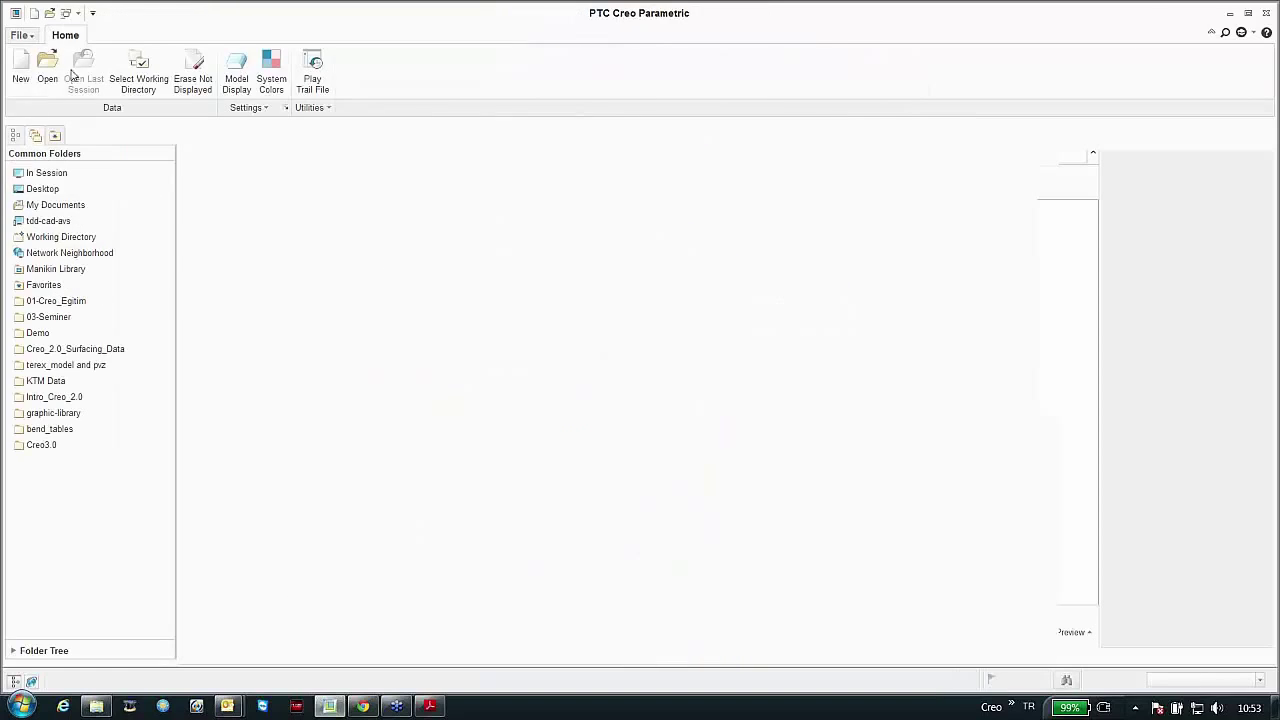
left_click(50, 445)
double_click(237, 355)
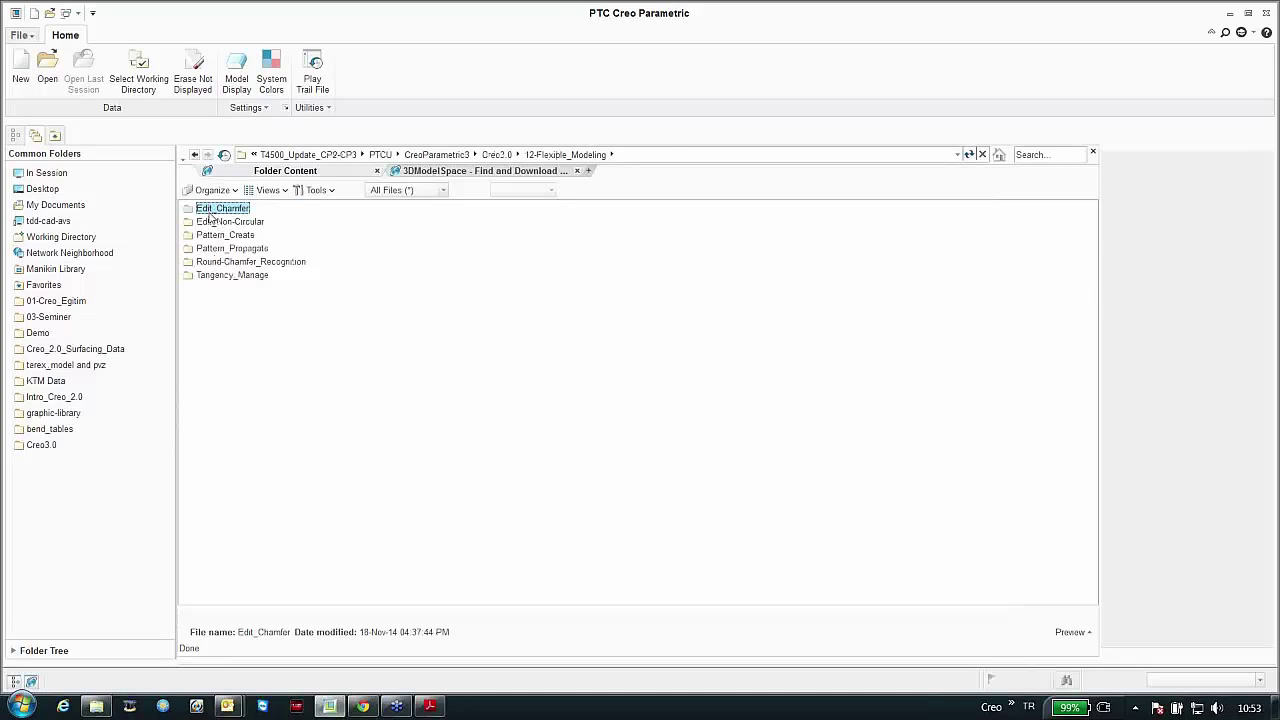
double_click(212, 211)
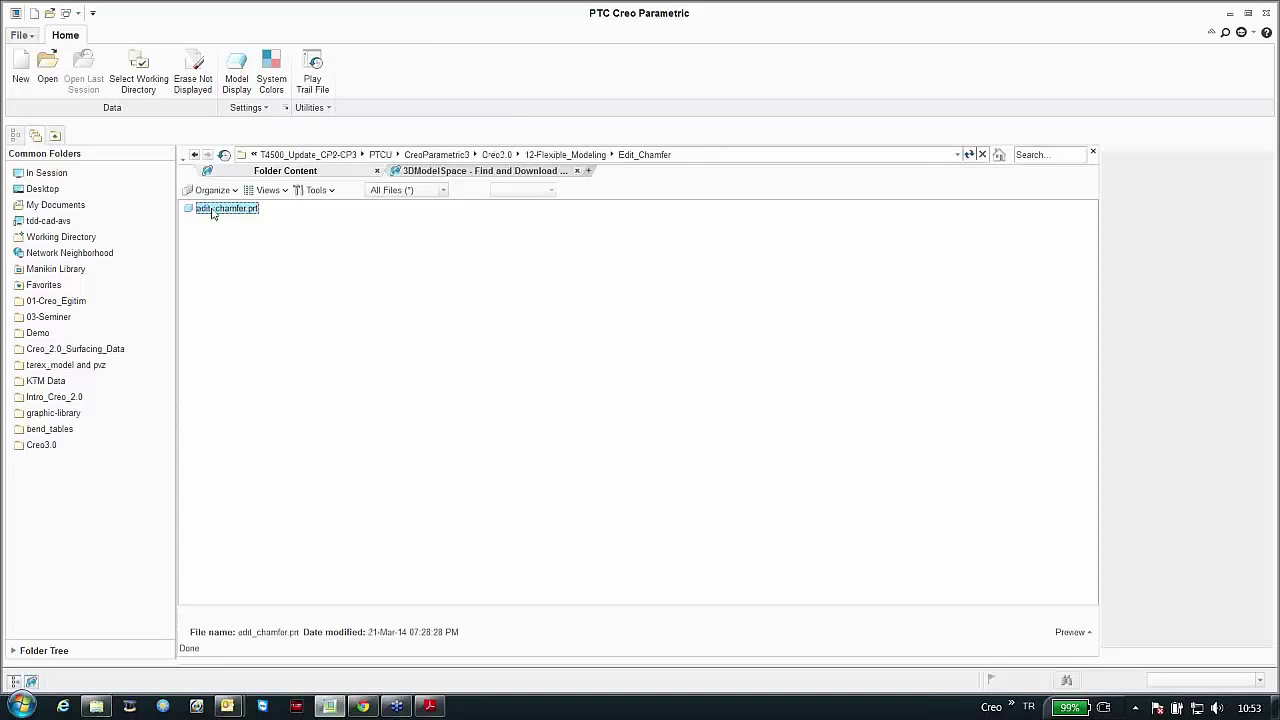
double_click(212, 211)
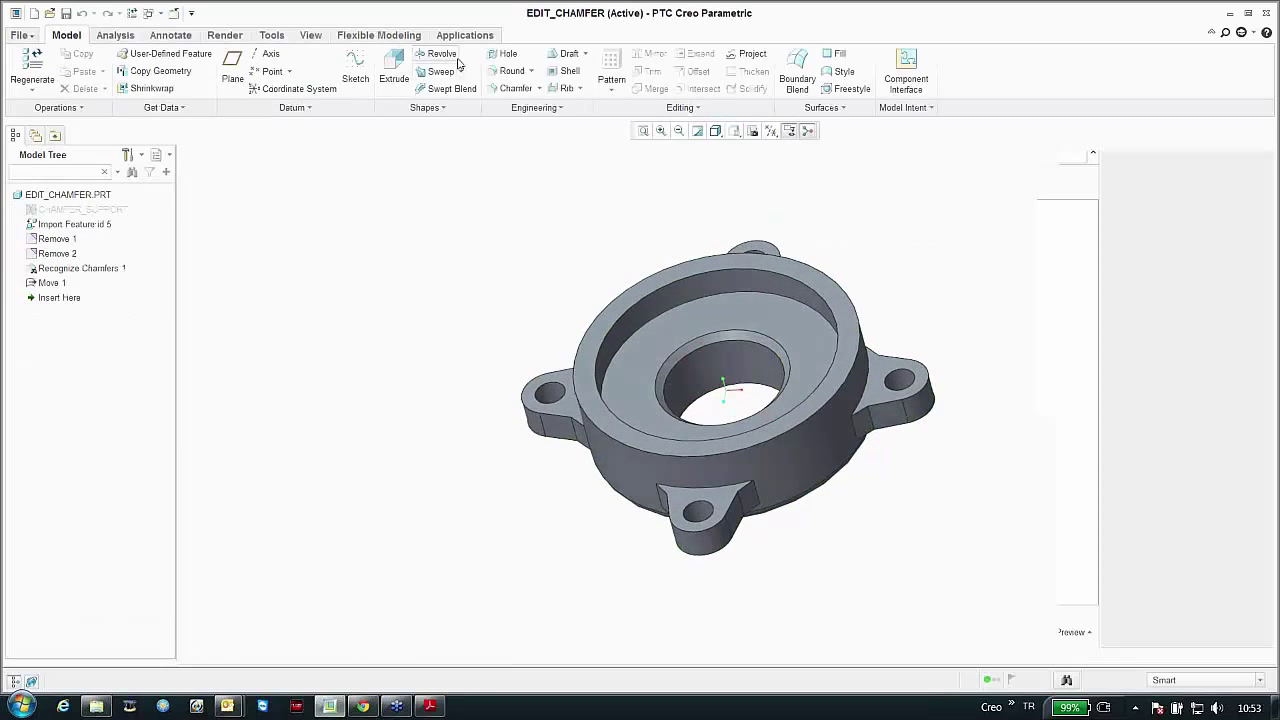
Step: Edit the chamfer around the central hole as an Angle x D chamfer with an angle of about 51 degrees
left_click(378, 35)
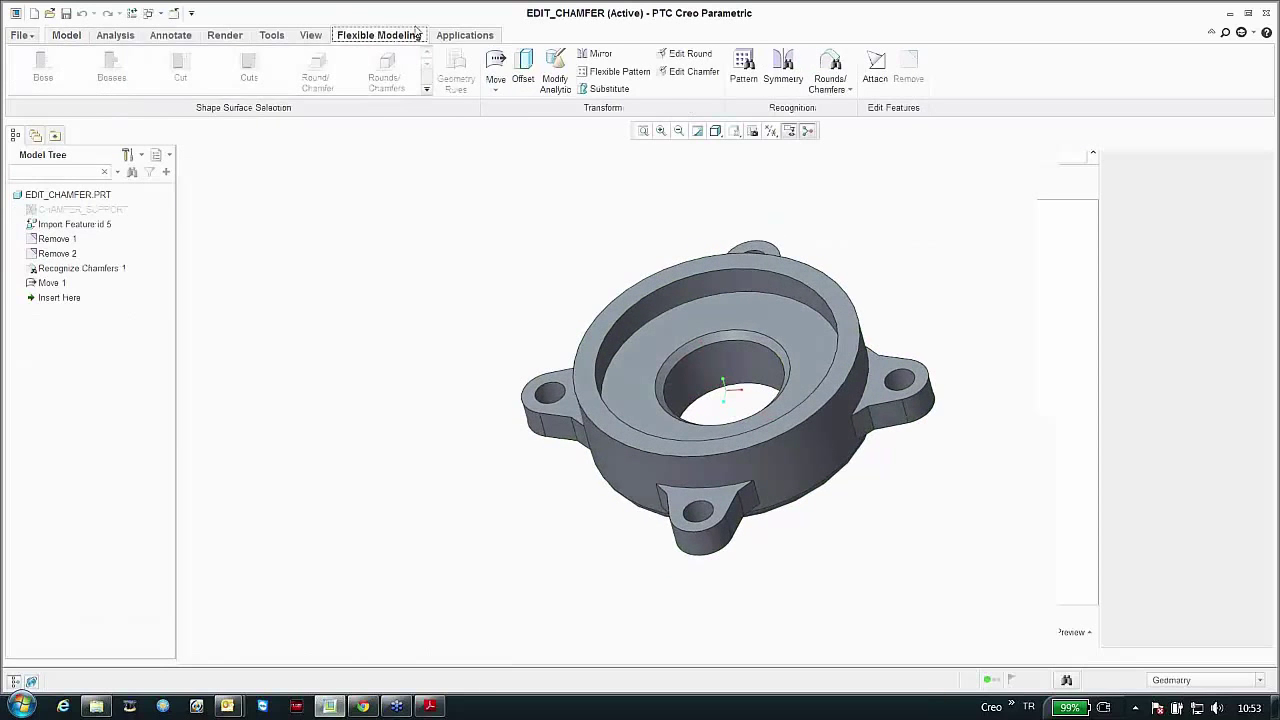
left_click(690, 72)
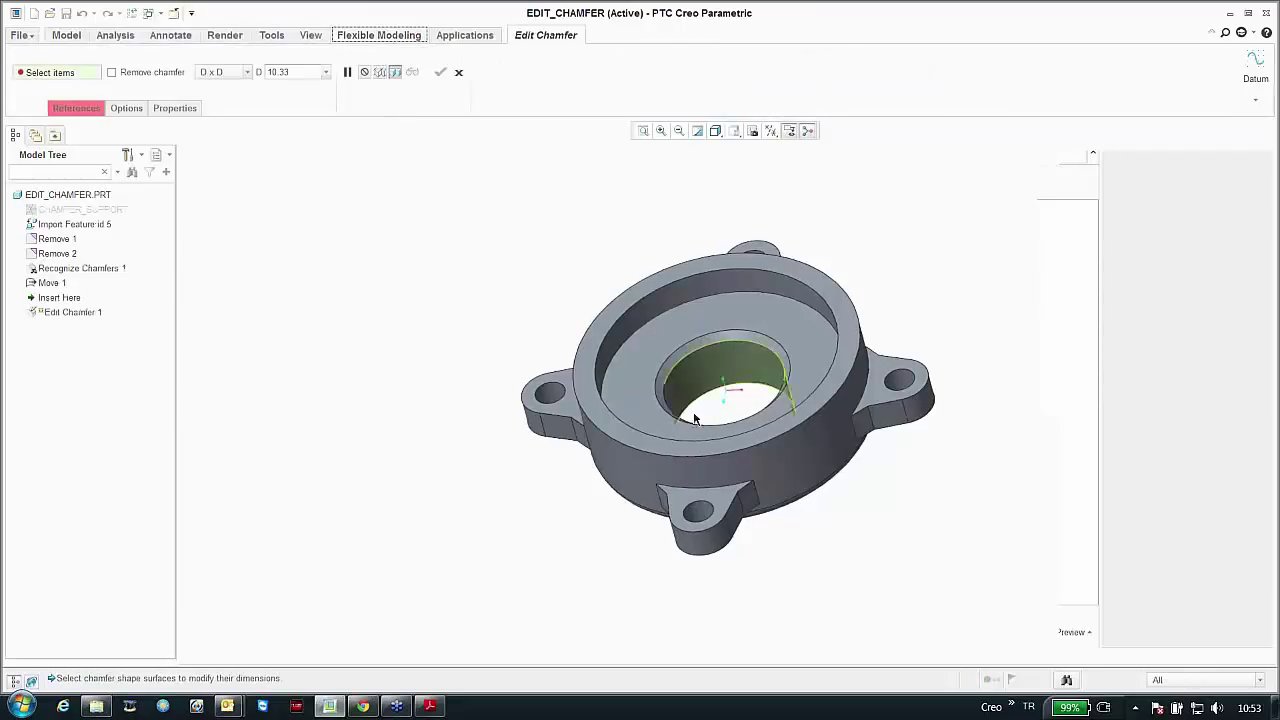
scroll(719, 394, "up", 2)
left_click(768, 372)
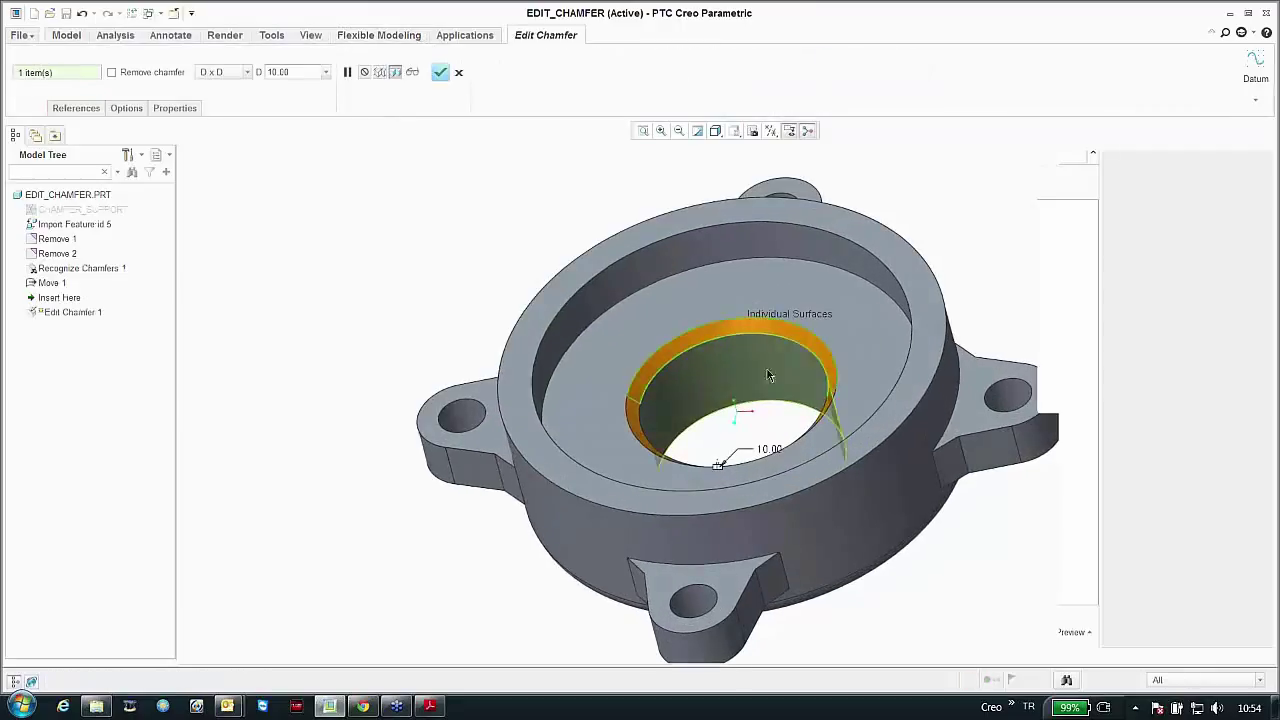
left_click(200, 80)
left_click(220, 106)
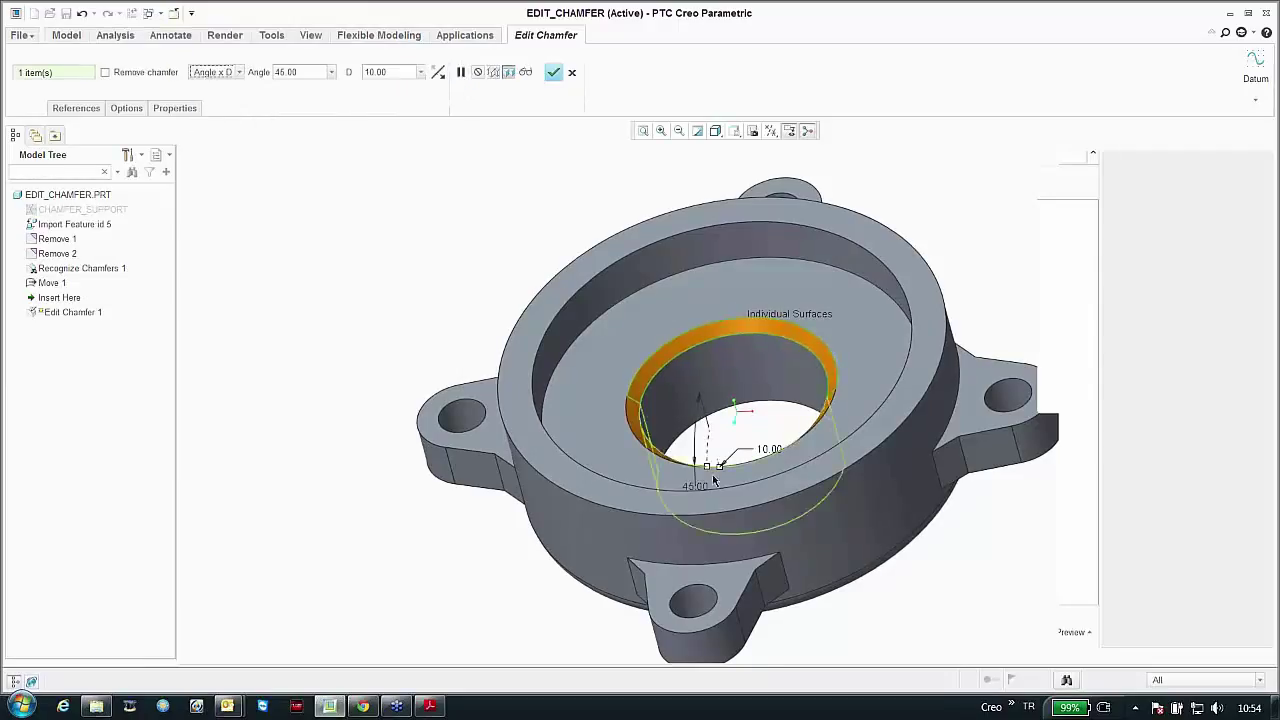
scroll(716, 464, "down", 5)
left_click_drag(726, 445, 667, 473)
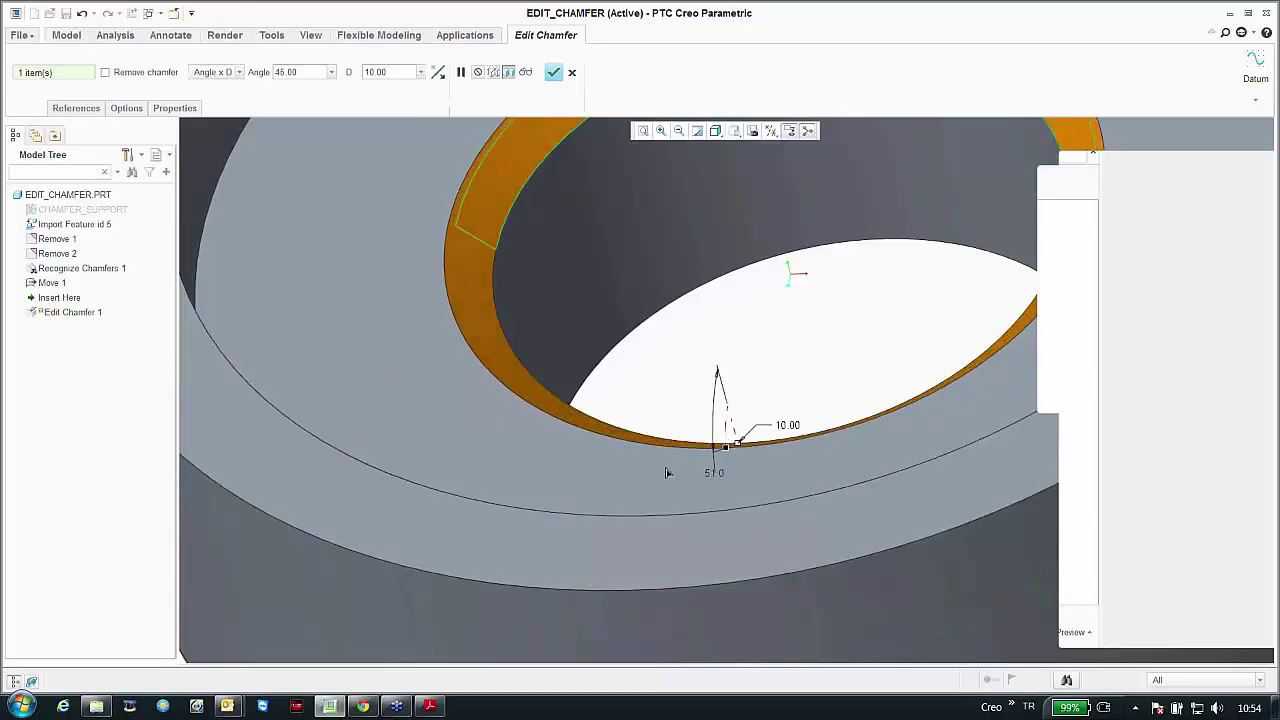
Step: Switch the central hole's chamfer to D1 x D2, set D1 to about 18 and widen D2, and complete the edit
left_click(239, 72)
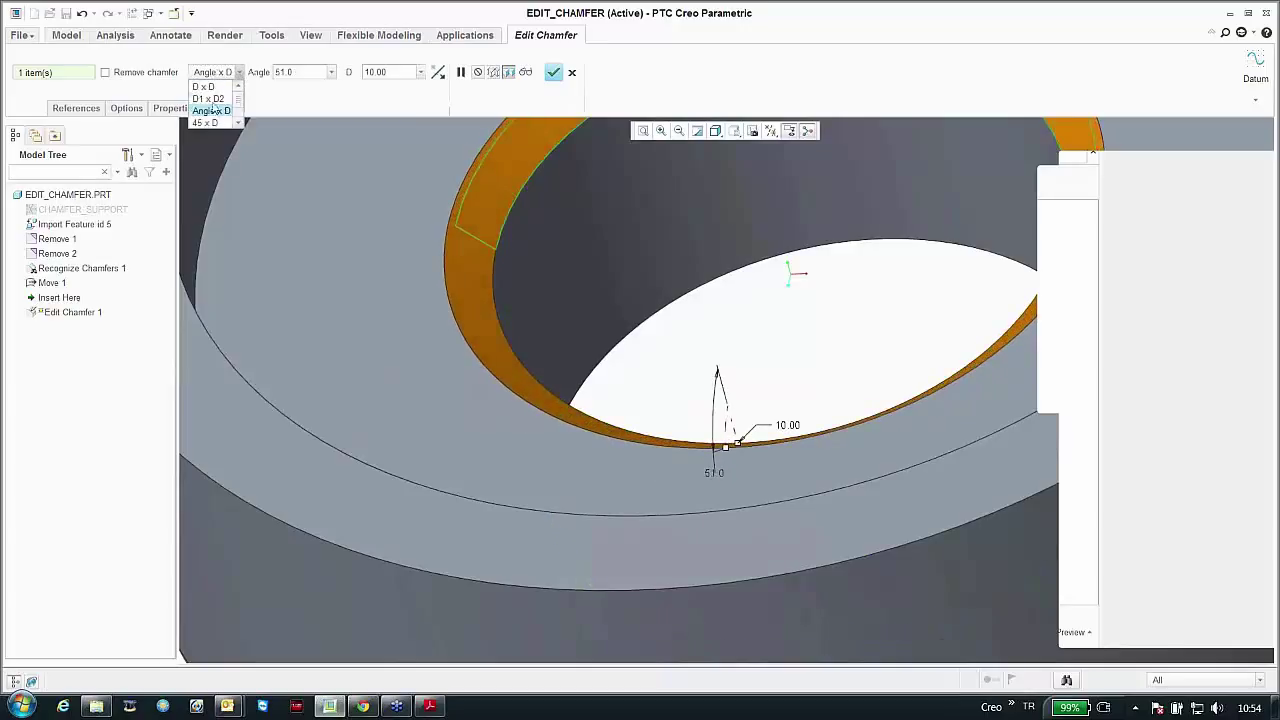
left_click(208, 98)
scroll(735, 432, "down", 5)
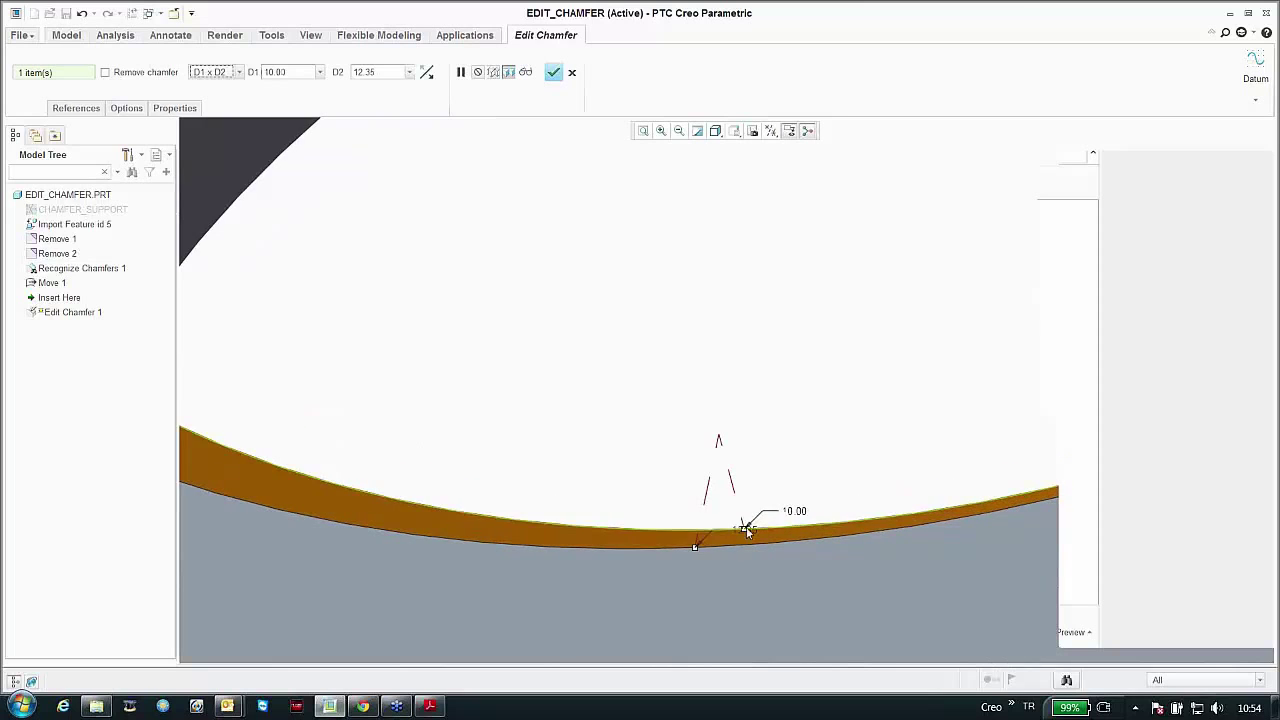
scroll(603, 399, "up", 10)
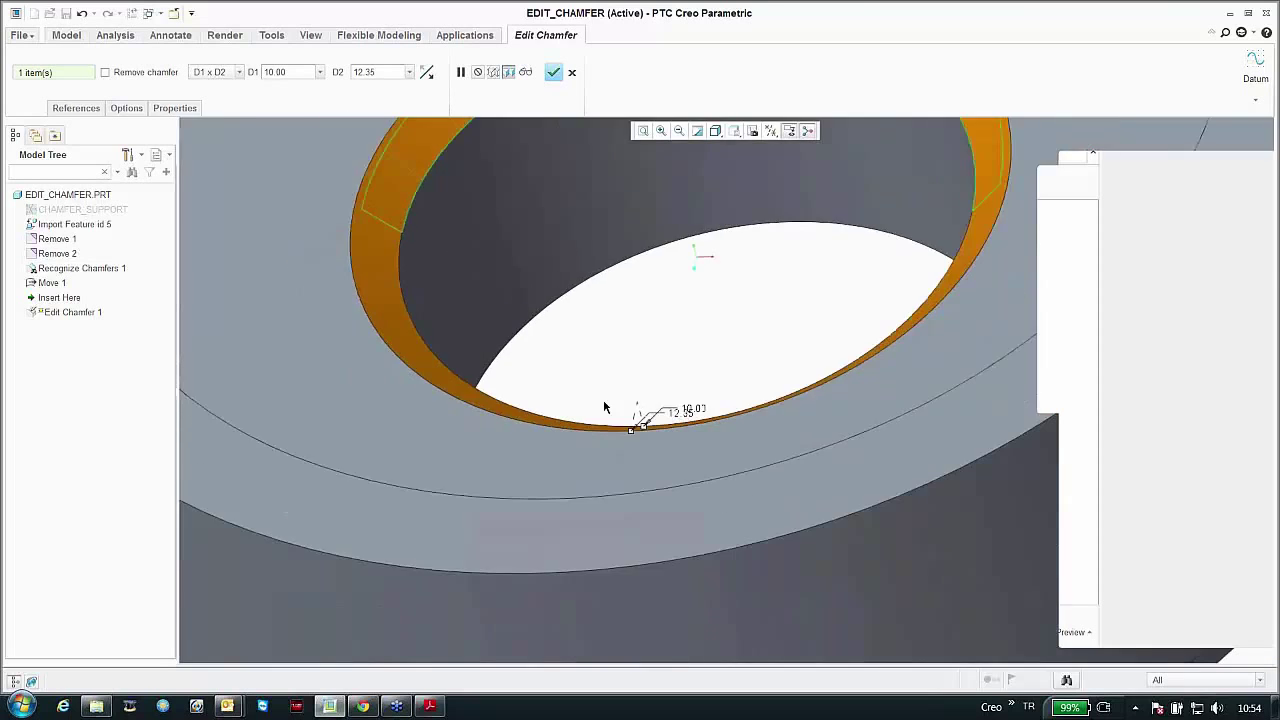
scroll(460, 385, "down", 3)
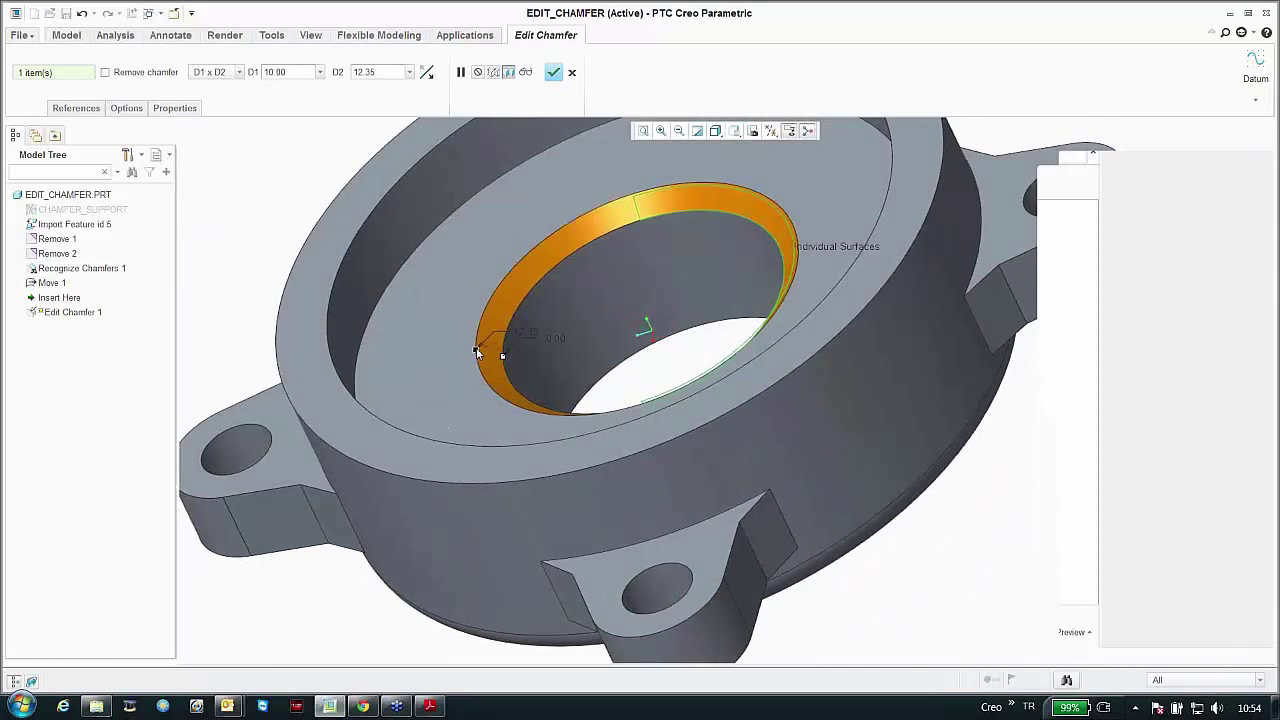
left_click_drag(476, 351, 436, 358)
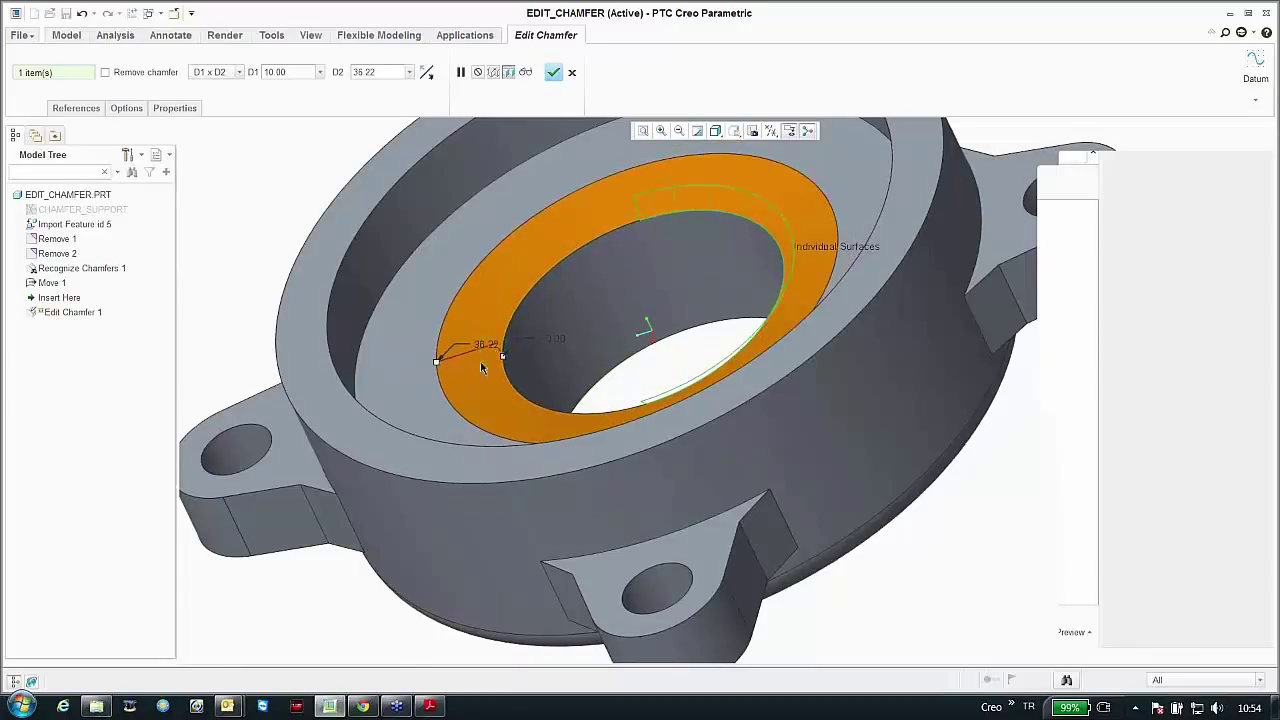
left_click_drag(481, 368, 433, 361)
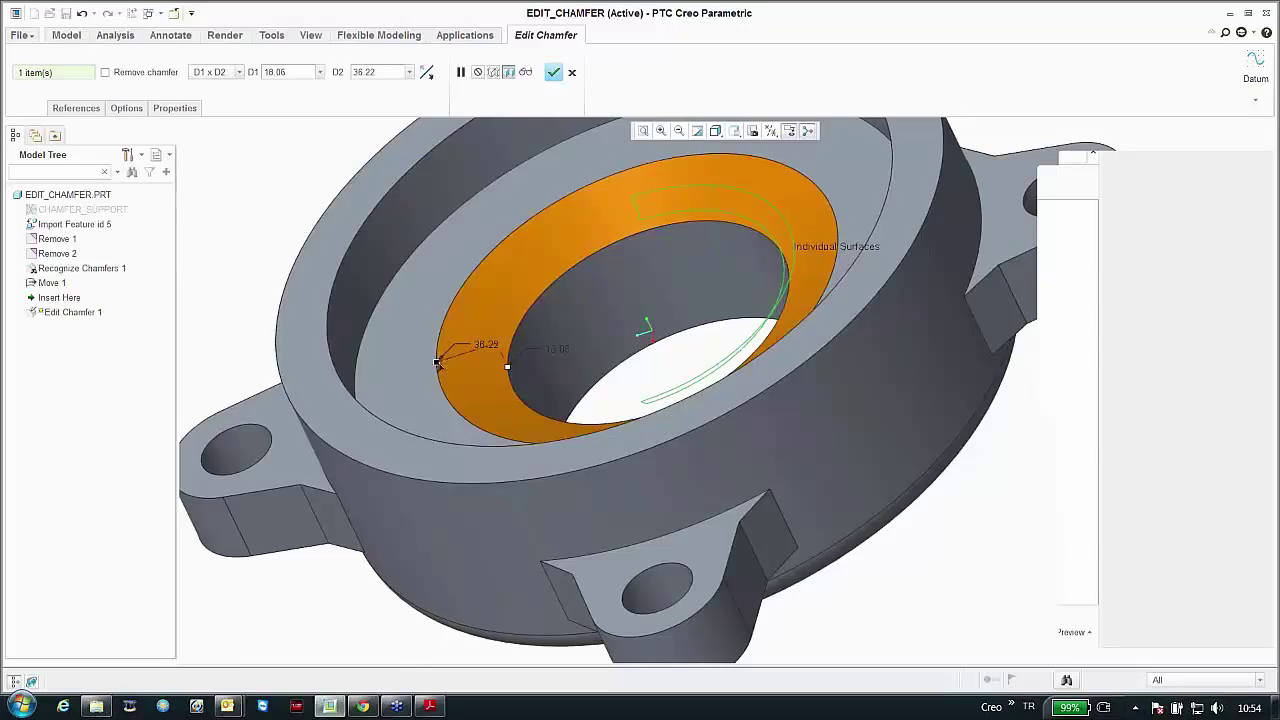
left_click(553, 72)
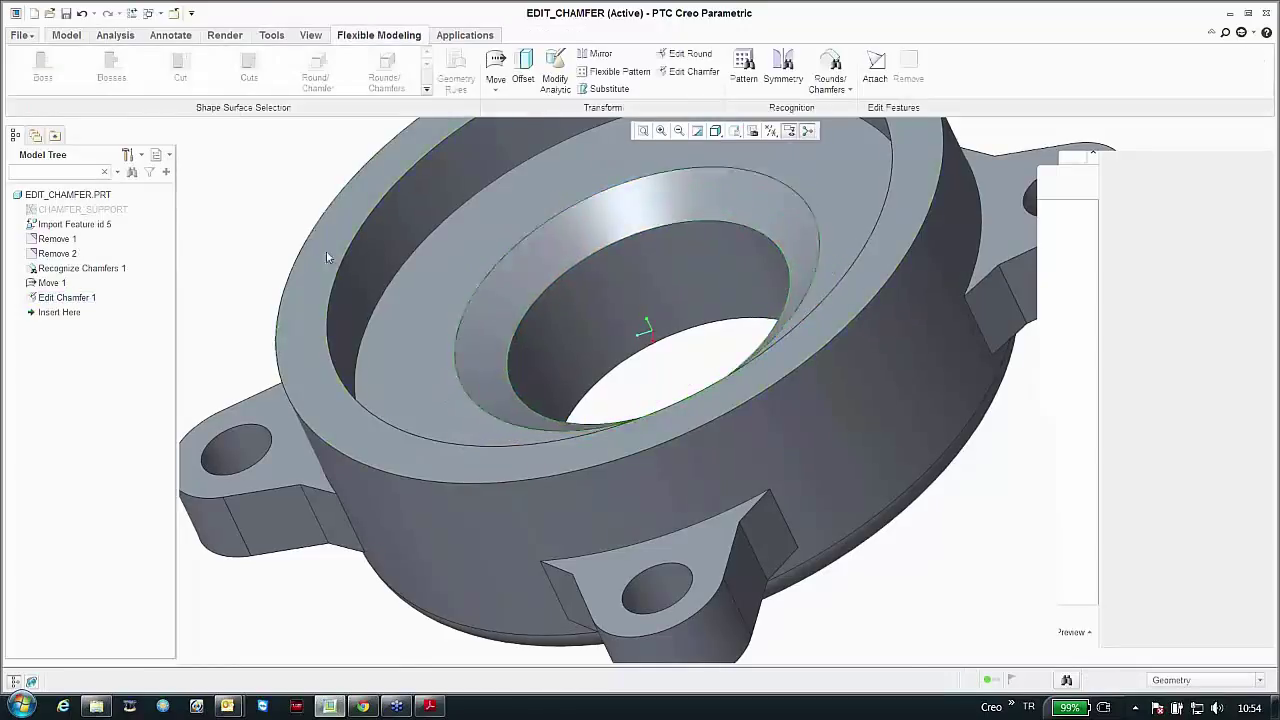
Step: Close the chamfer part and open the NON-CIRCULAR part from Creo3.0's 12-Flexible_Modeling folder
scroll(326, 258, "up", 4)
left_click(149, 15)
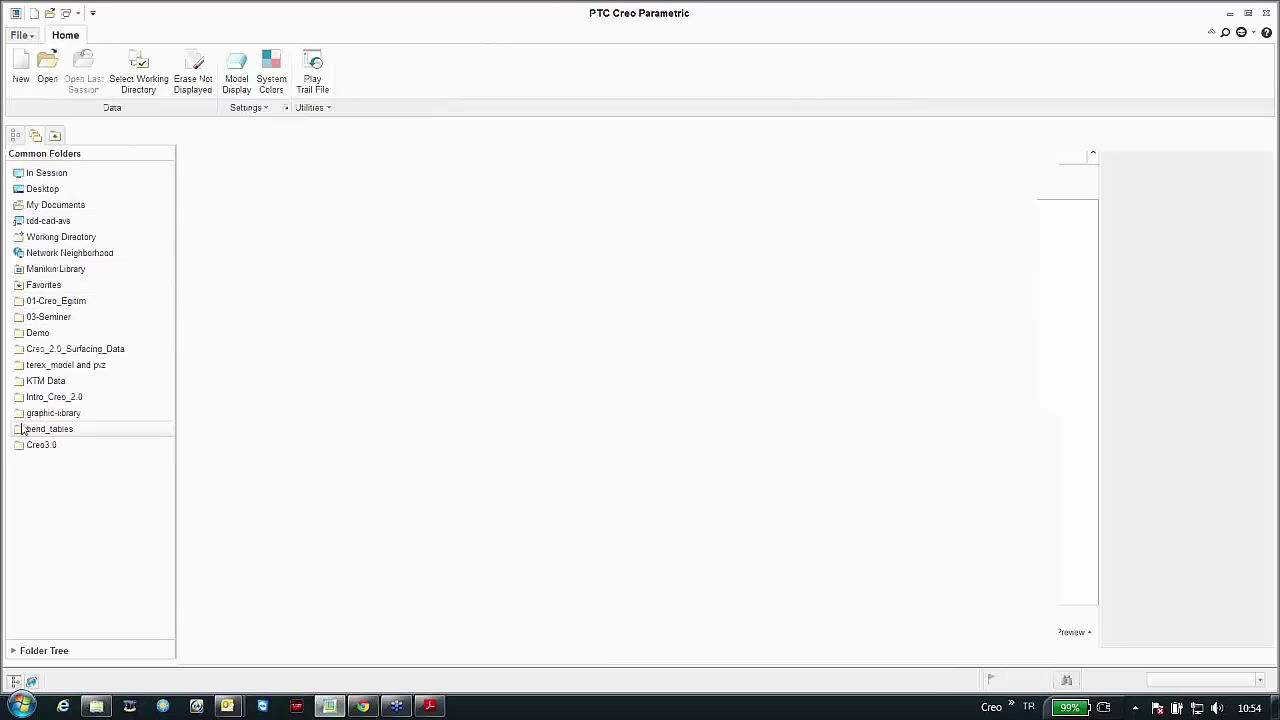
left_click(42, 445)
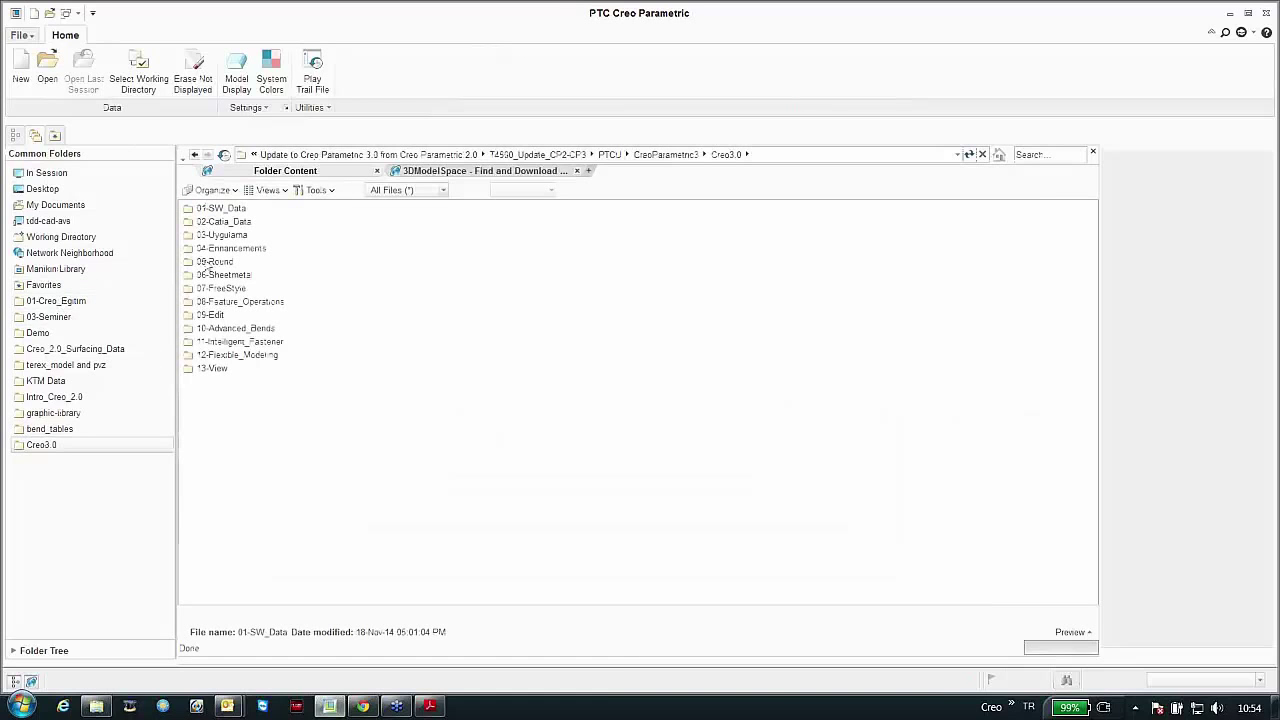
double_click(222, 354)
double_click(212, 222)
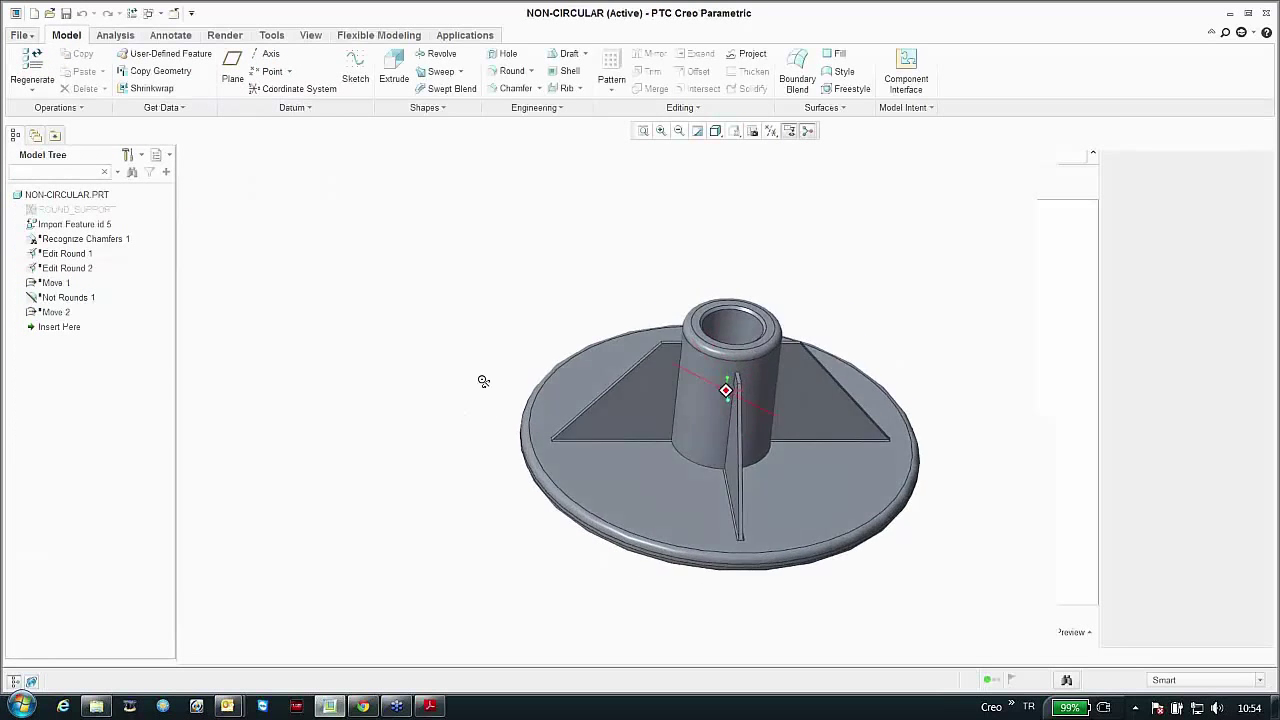
Step: Edit the conic round on the base disc's upper outer edge and switch its type to D1 x D2 Conic
middle_click_drag(483, 380, 434, 437)
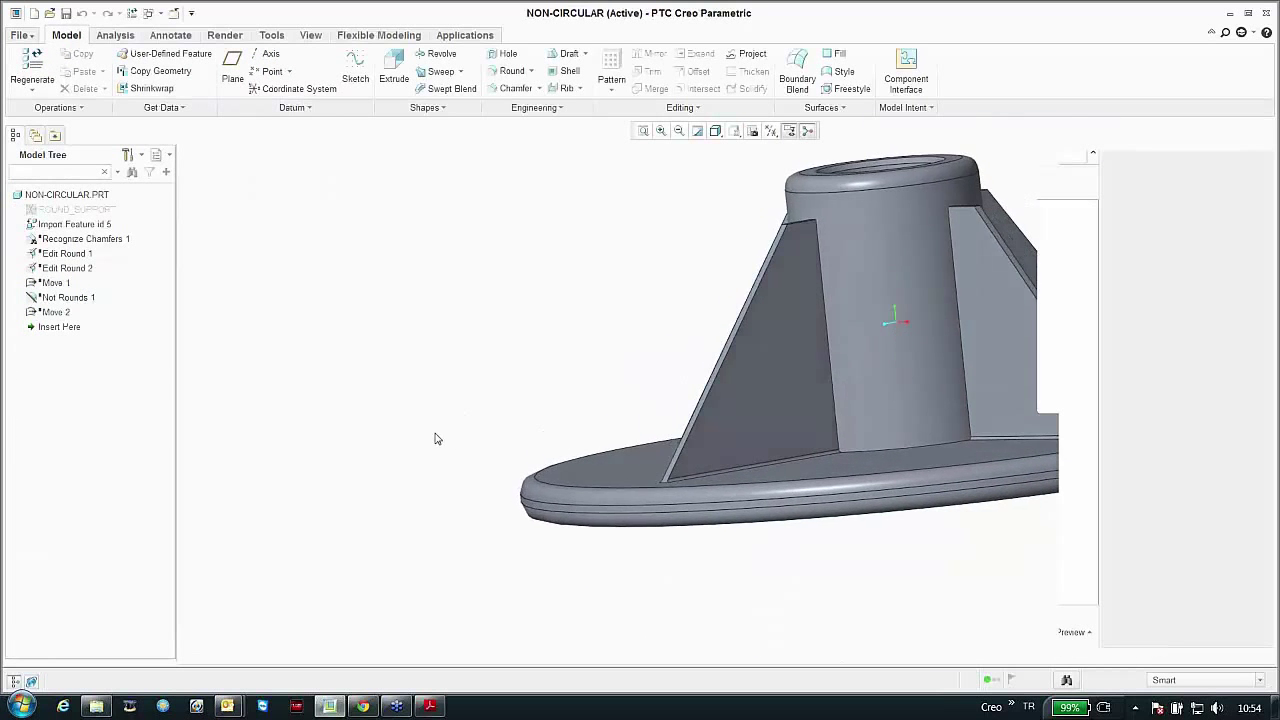
key("ctrl+d")
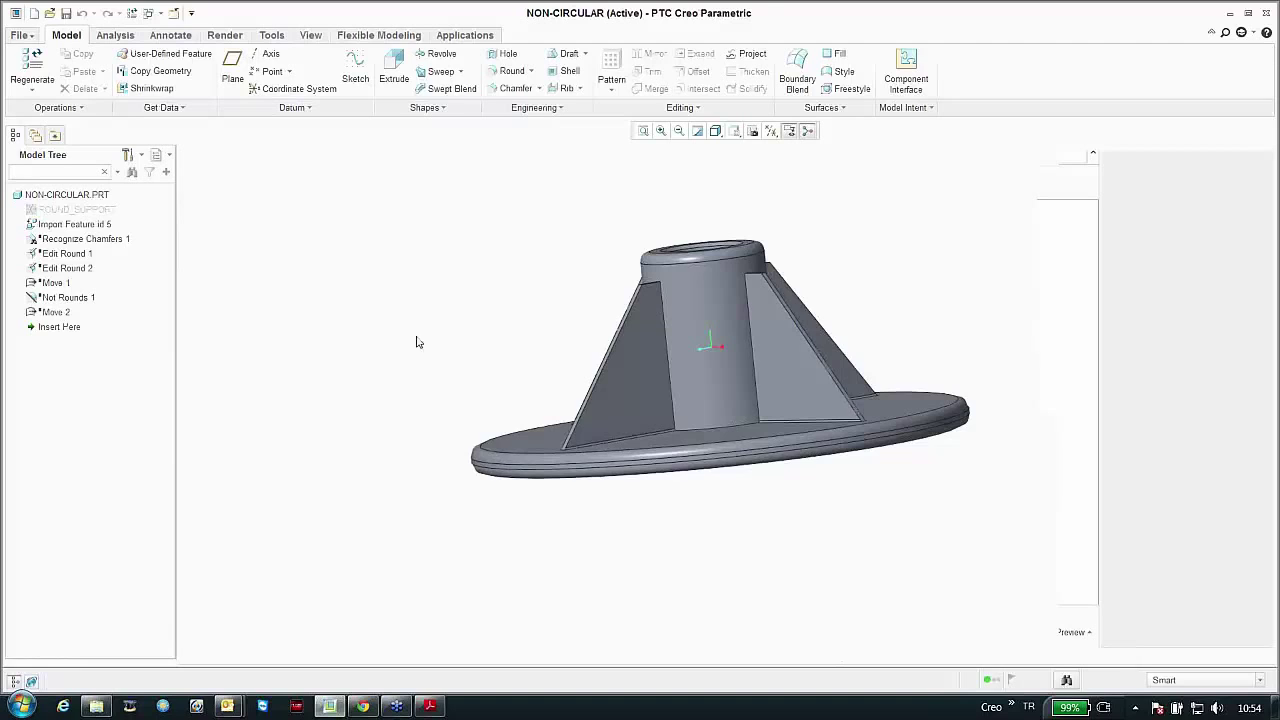
left_click(382, 36)
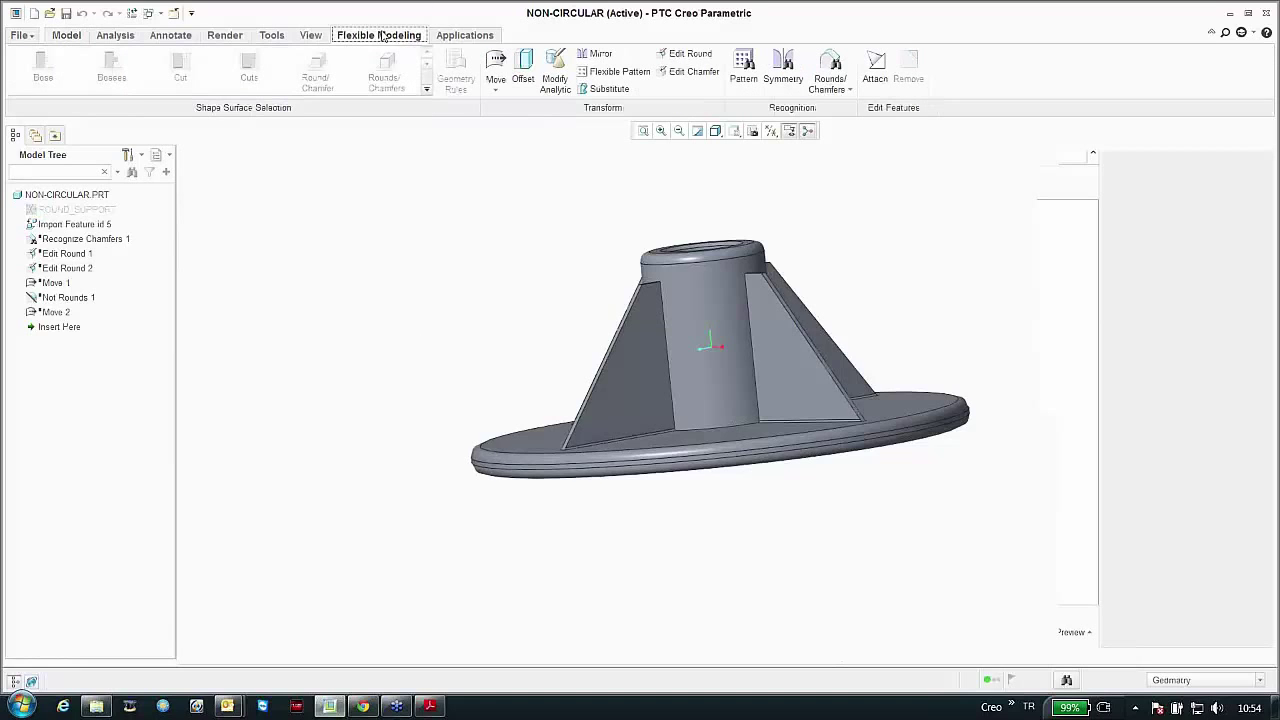
left_click(685, 54)
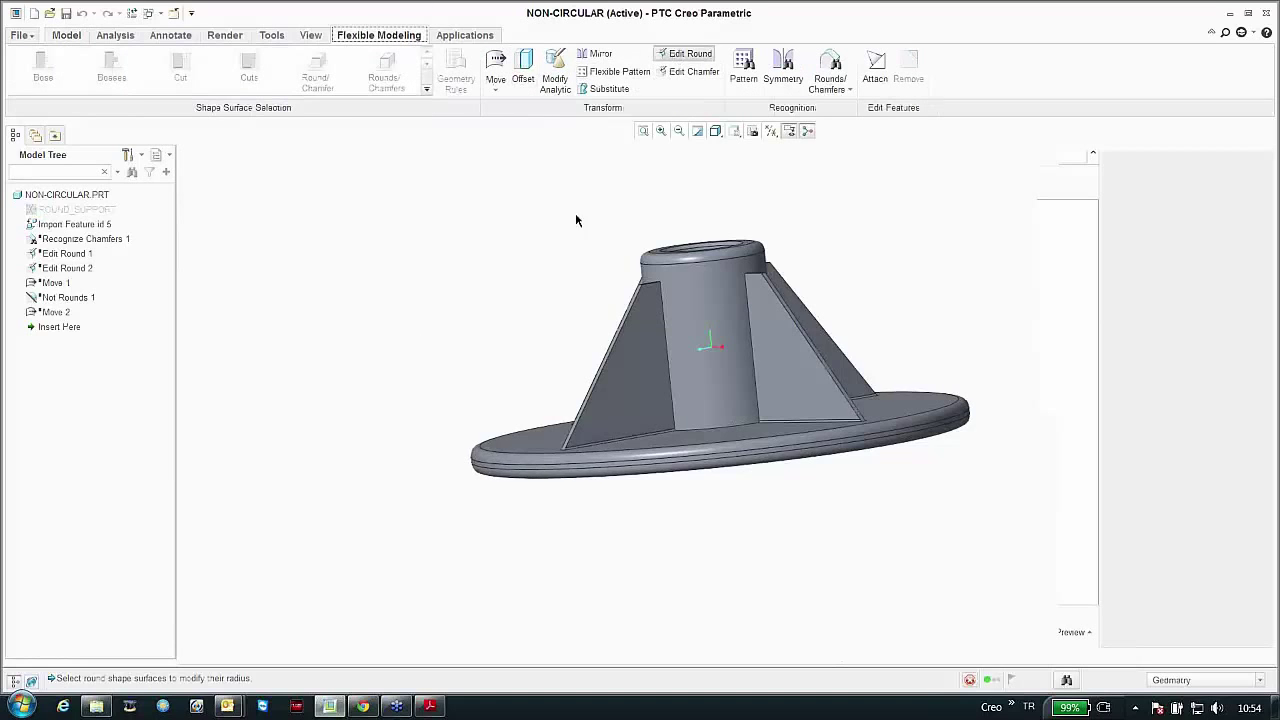
left_click(515, 468)
scroll(505, 462, "up", 4)
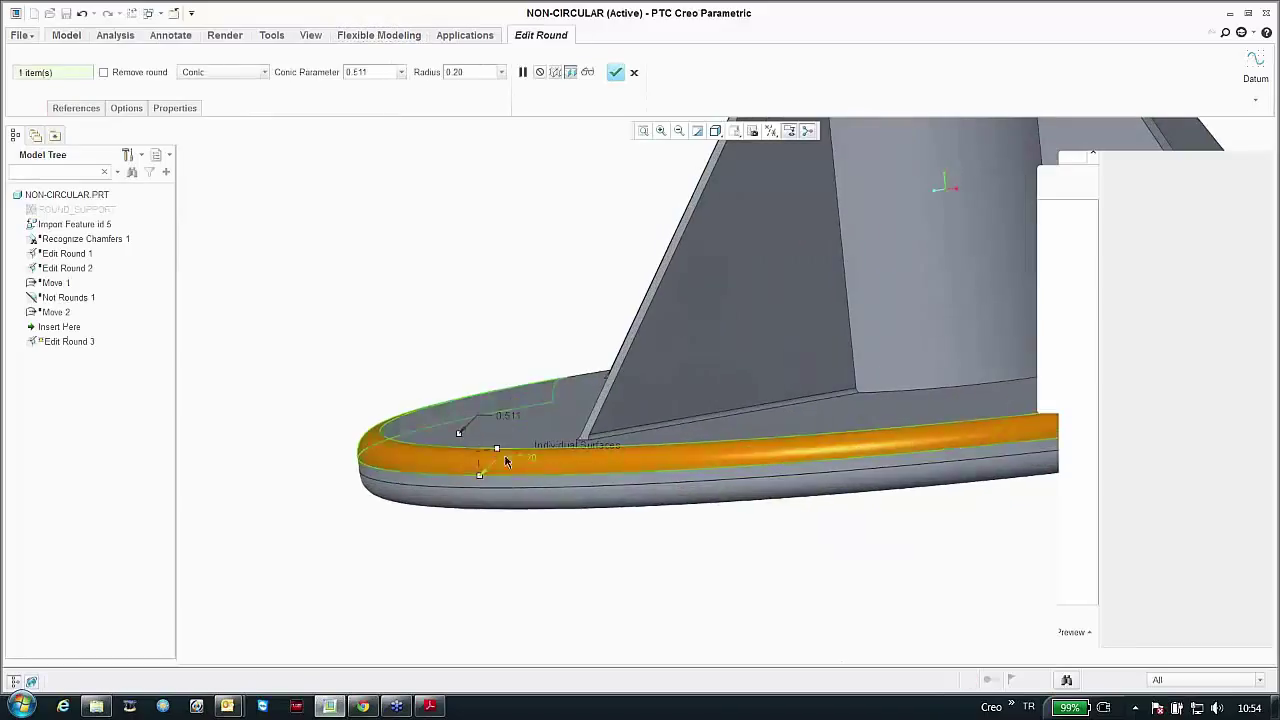
left_click(222, 70)
left_click(218, 123)
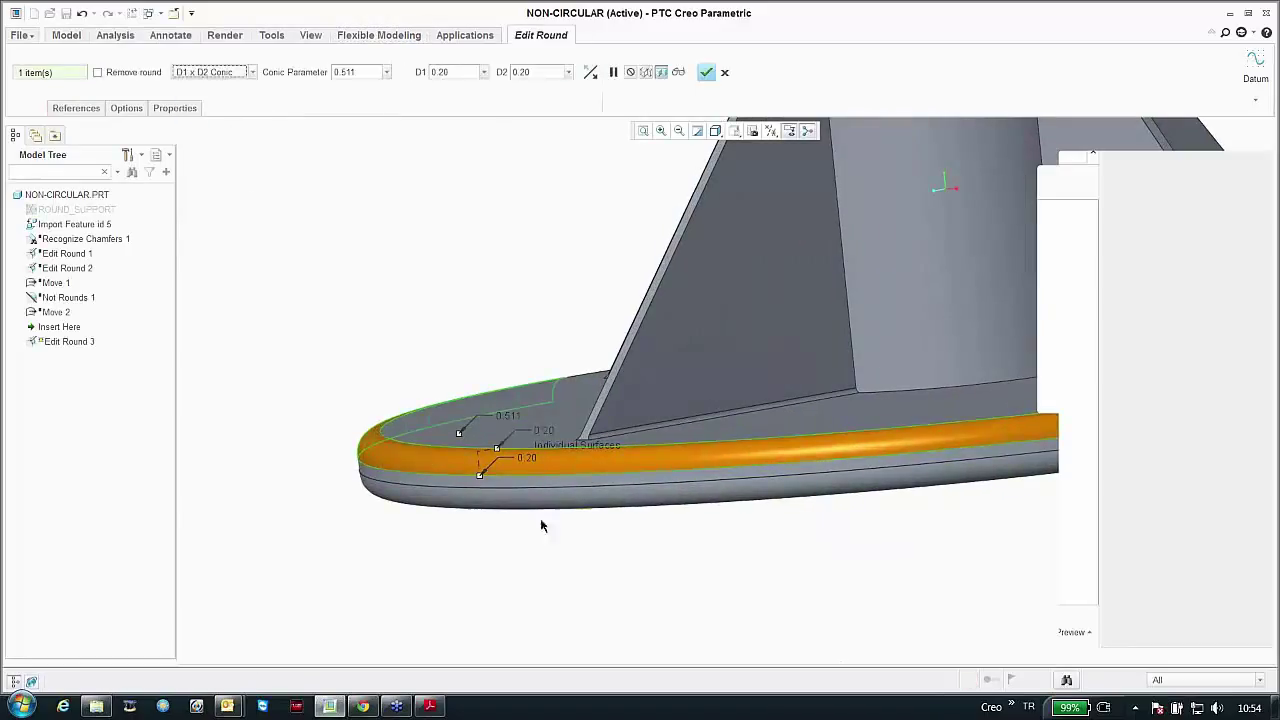
Step: Set the disc edge round's D2 to about 0.59 and D1 to about 0.19, and complete the edit
scroll(490, 446, "up", 5)
left_click_drag(478, 398, 570, 382)
left_click_drag(438, 467, 438, 479)
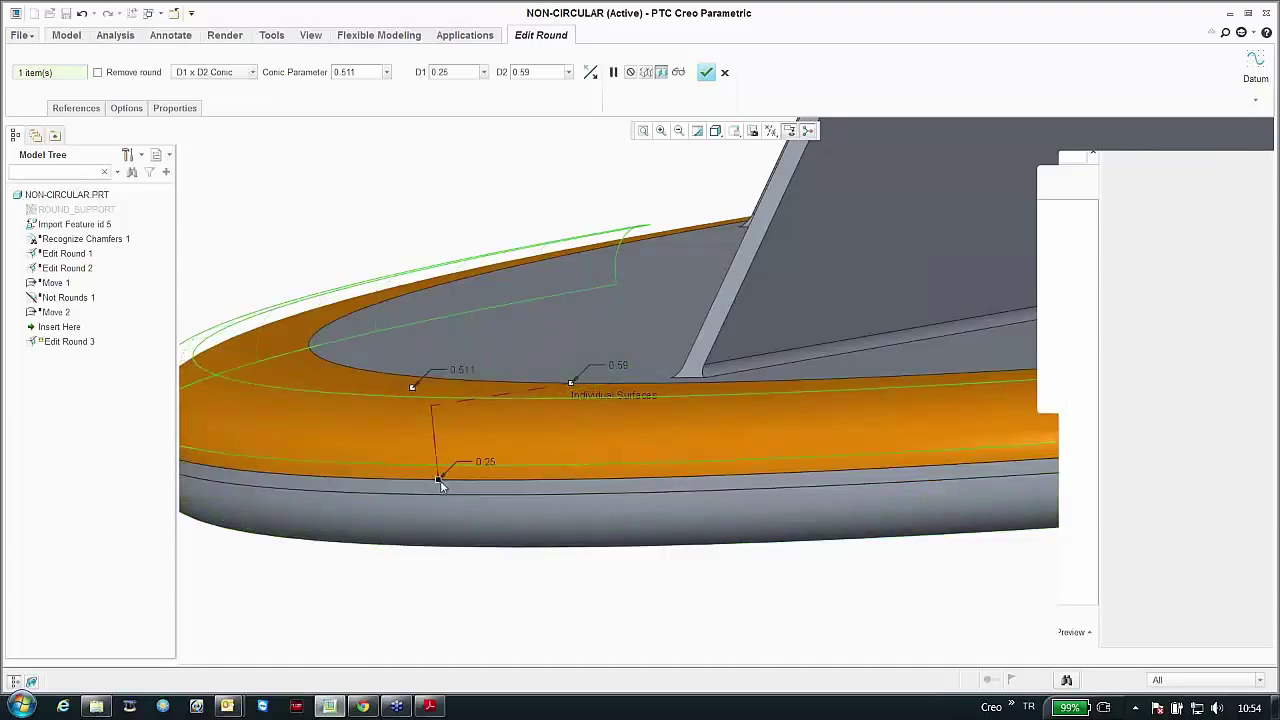
left_click_drag(439, 478, 437, 461)
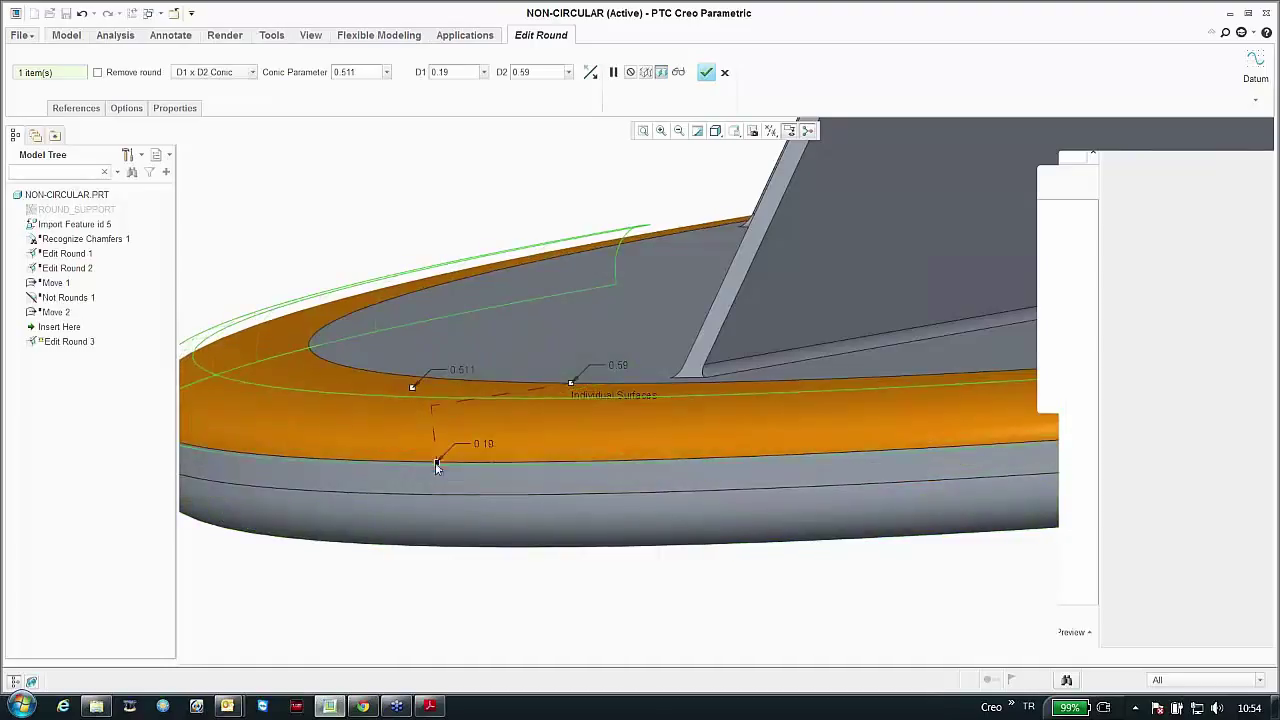
left_click(725, 72)
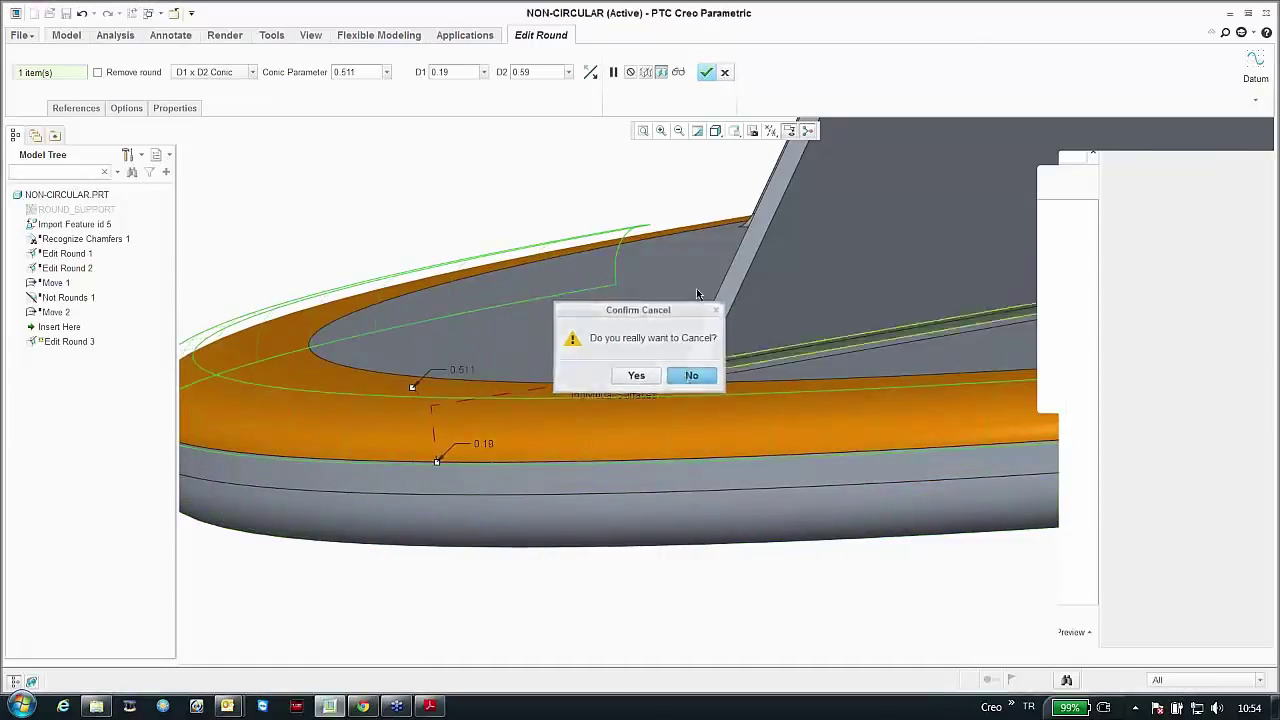
left_click(691, 376)
left_click(706, 72)
middle_click_drag(523, 172, 462, 396)
key("ctrl+d")
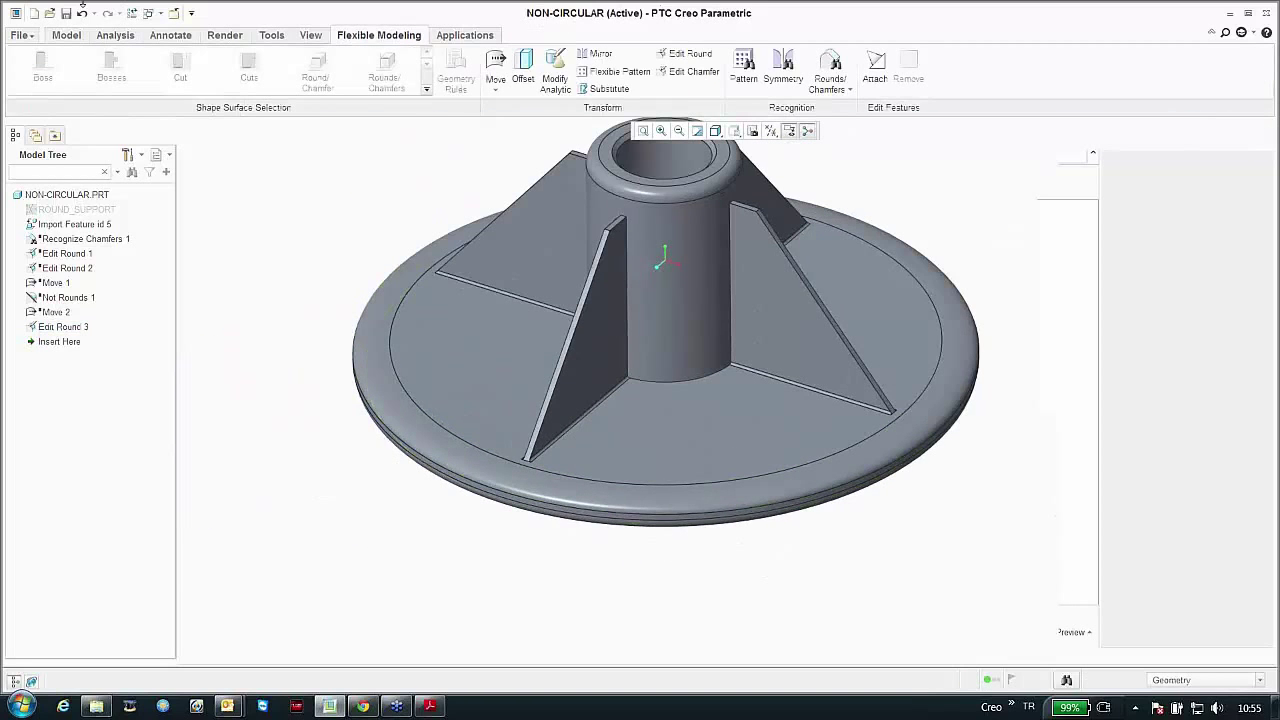
Step: Close the current part and open pattern_propagate.prt from the Pattern_Propagate folder inside Creo3.0's 12-Flexible_Modeling folder
left_click(174, 13)
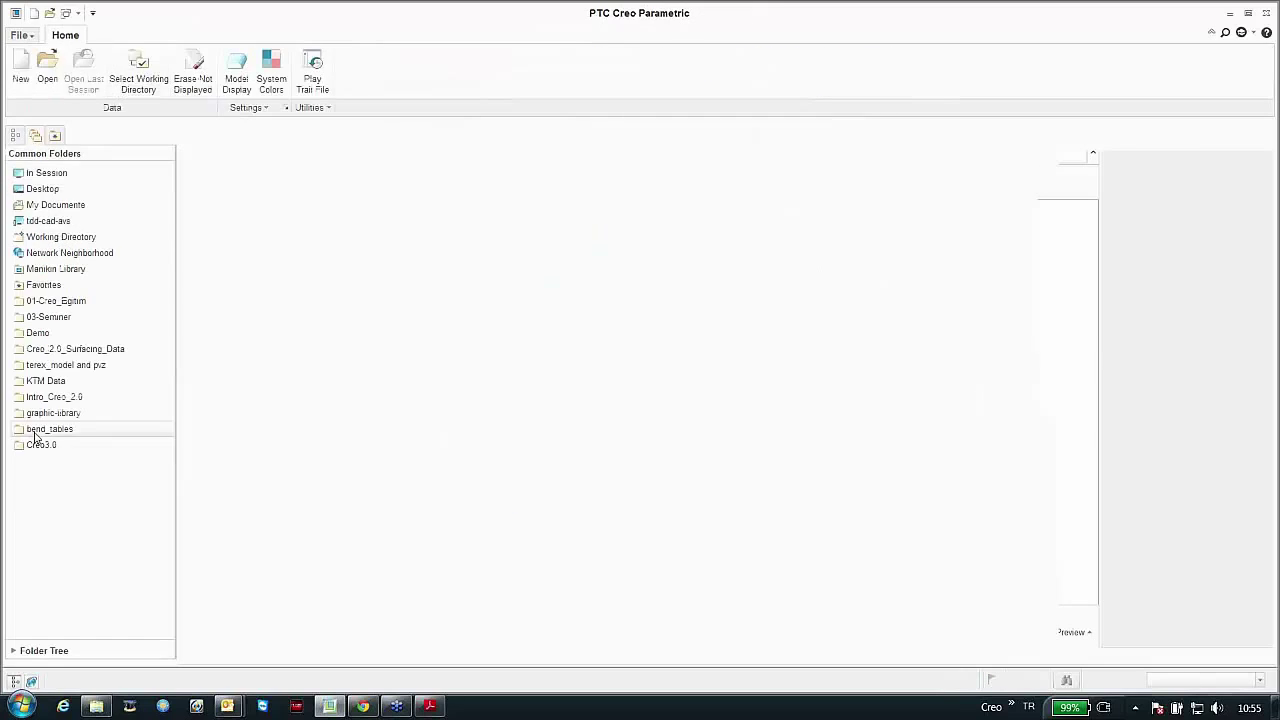
left_click(42, 444)
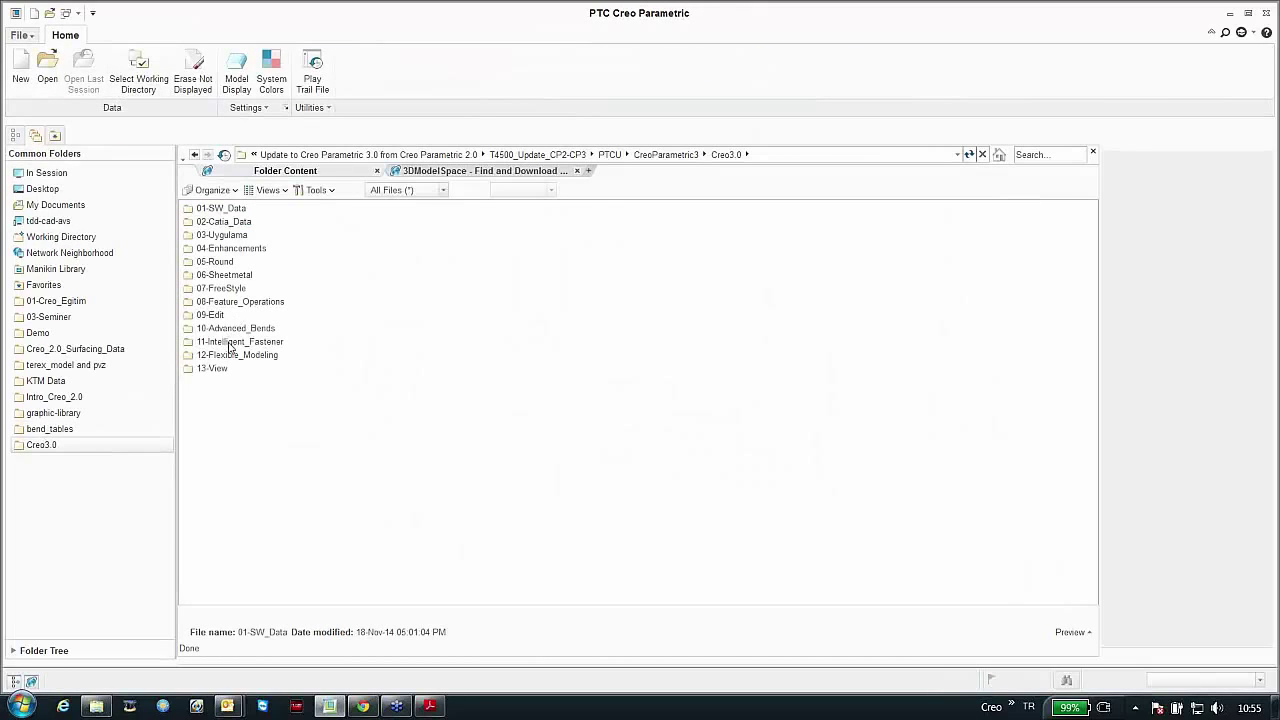
double_click(212, 354)
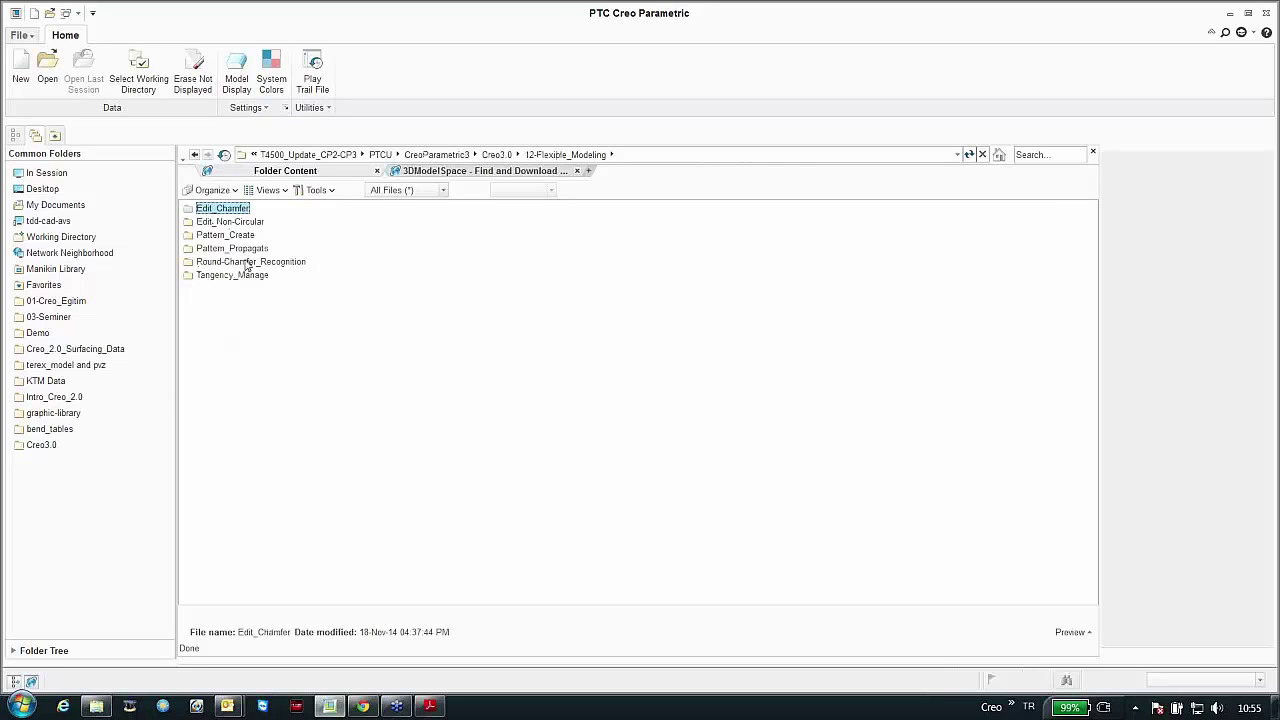
left_click(217, 238)
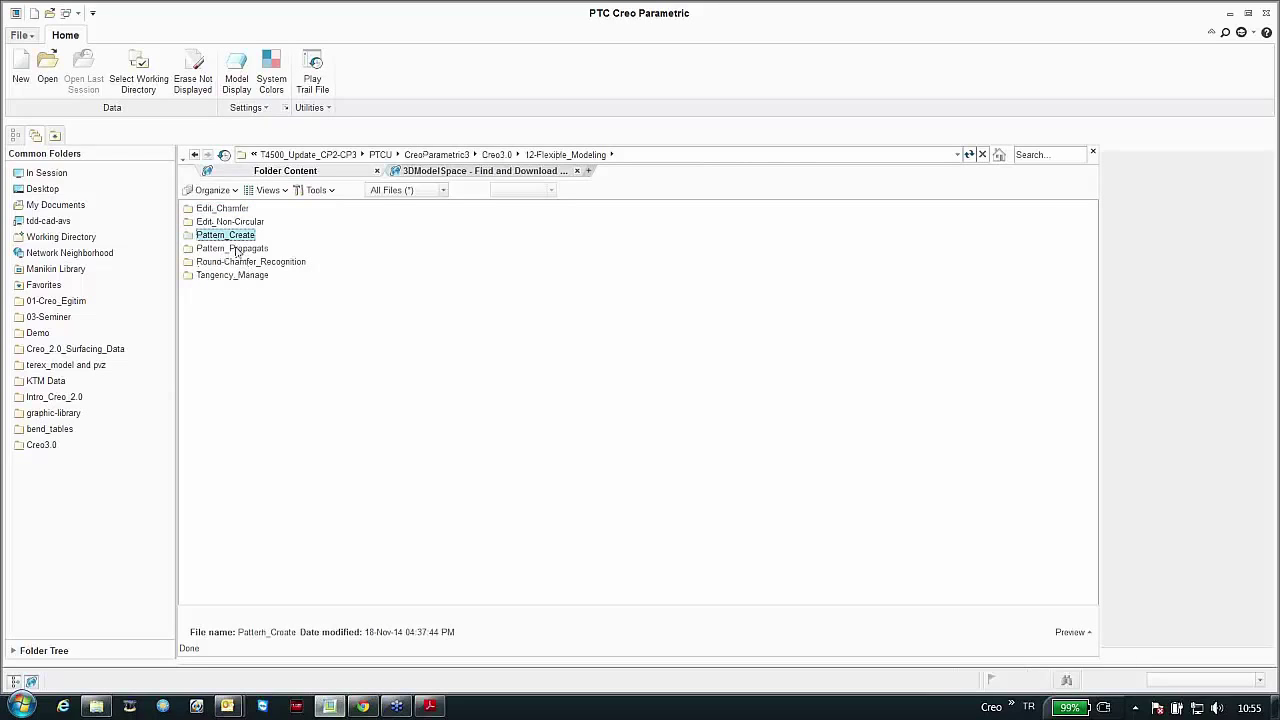
left_click(234, 249)
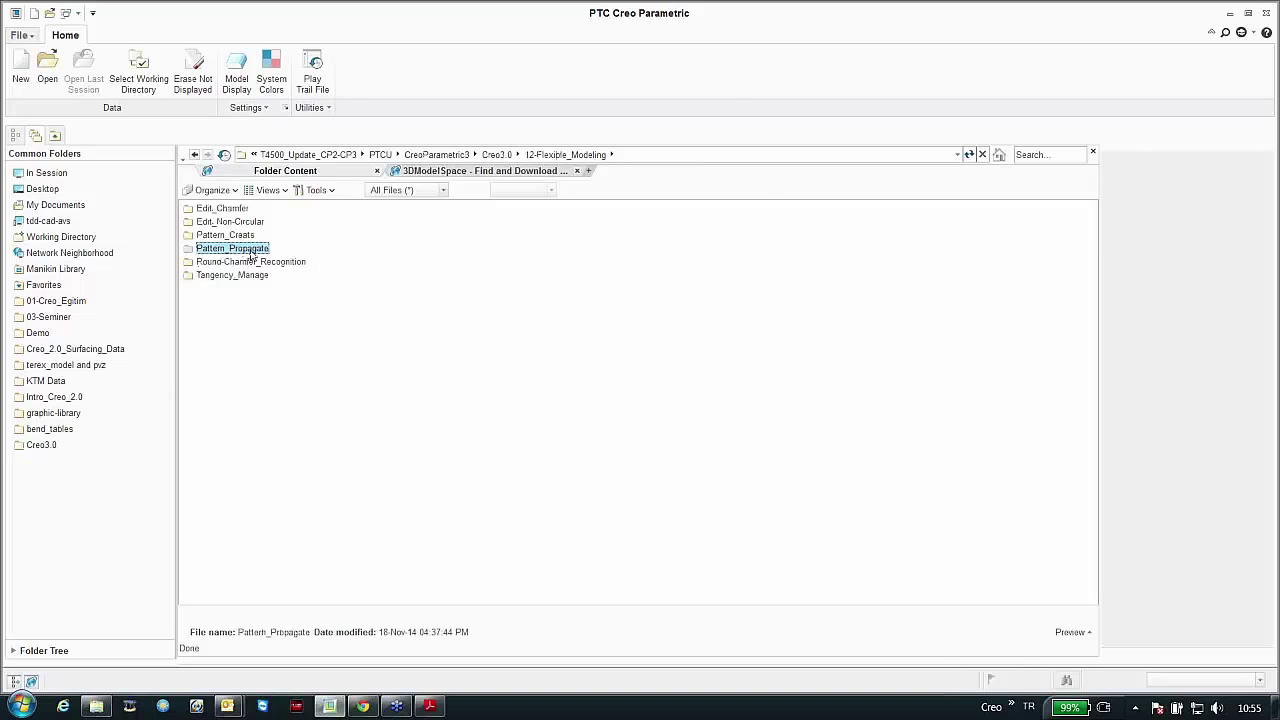
double_click(250, 249)
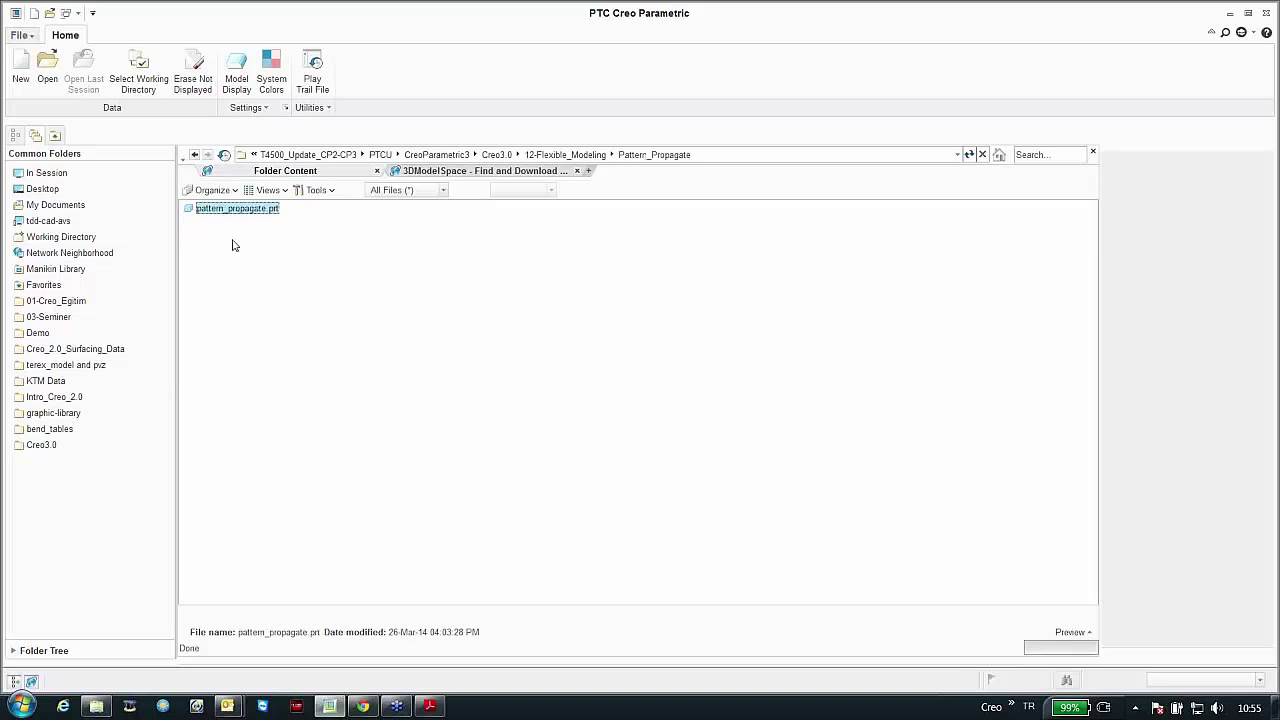
double_click(217, 210)
key("ctrl+d")
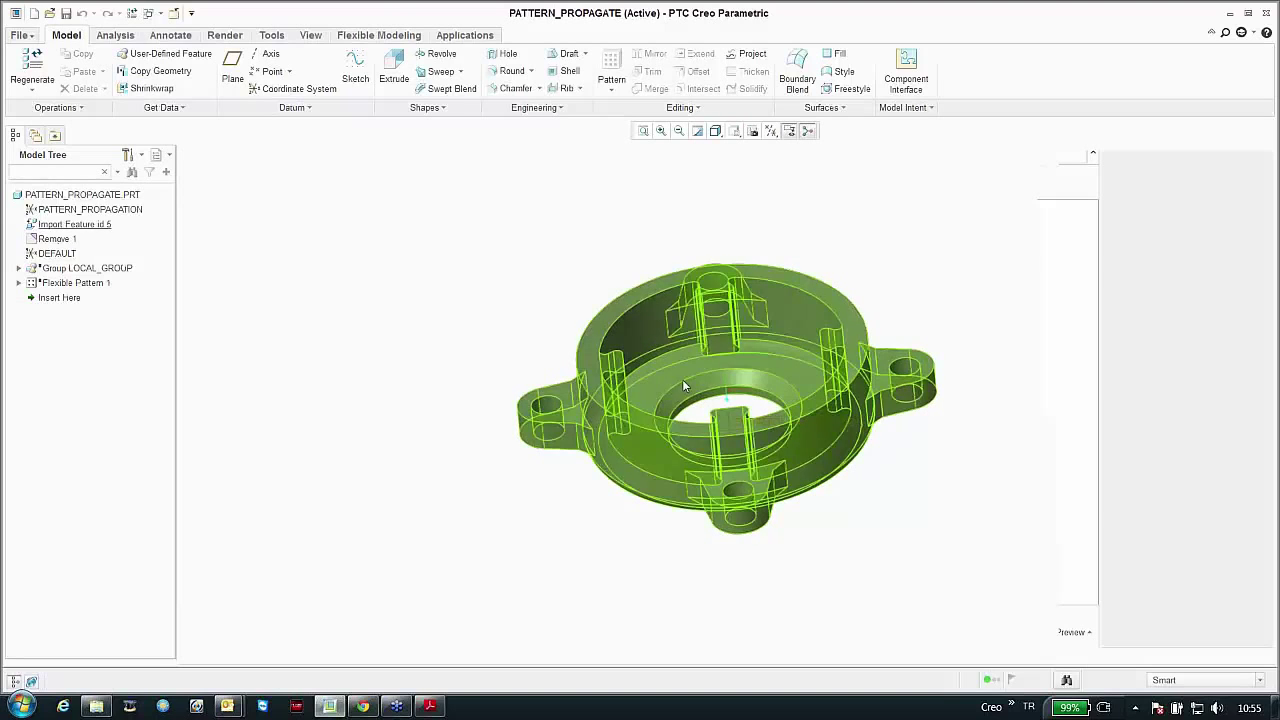
Step: Select the boss surfaces of one mounting lug, recognize the lug pattern around the ring and allow editing of the pattern
left_click(380, 35)
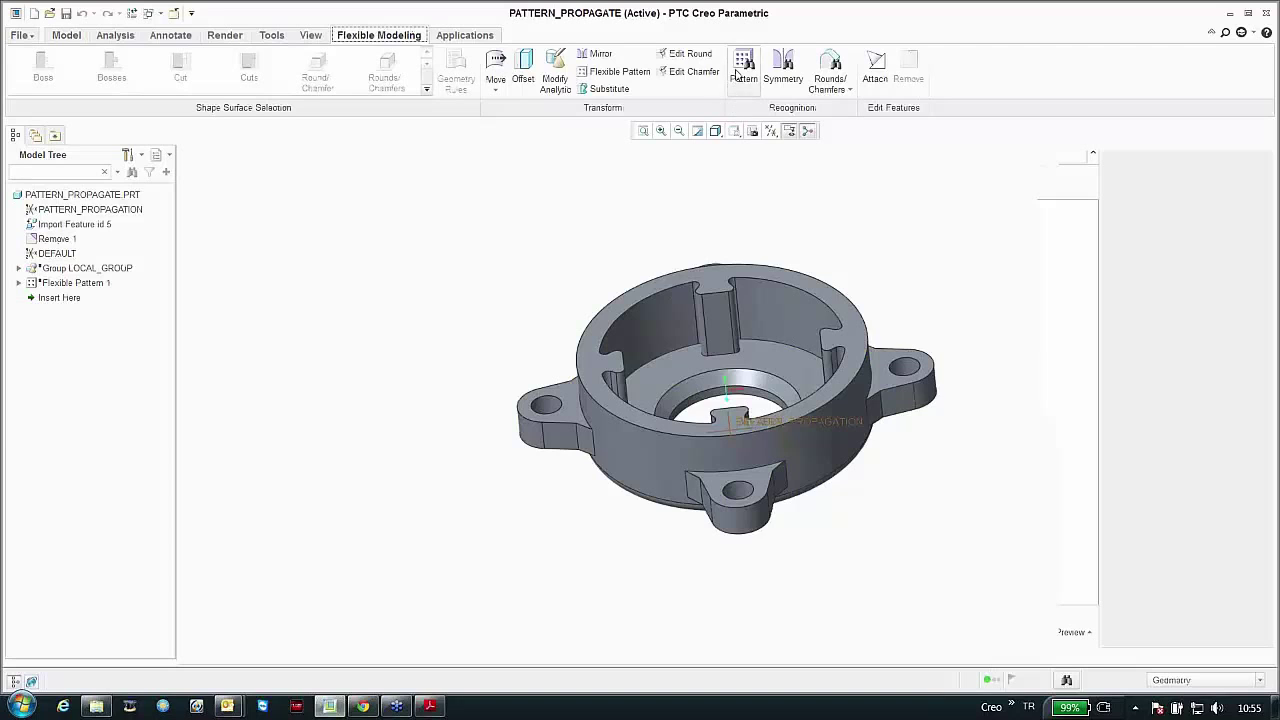
left_click(740, 72)
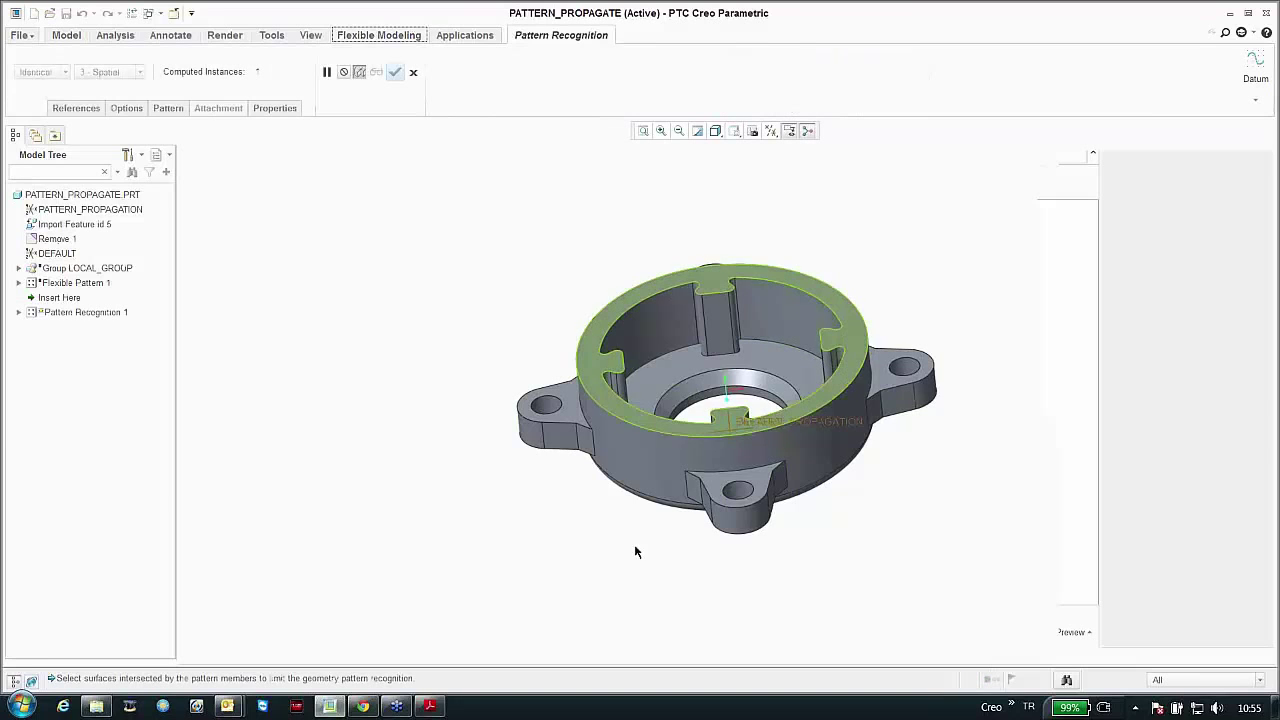
left_click(414, 72)
middle_click_drag(506, 271, 531, 423)
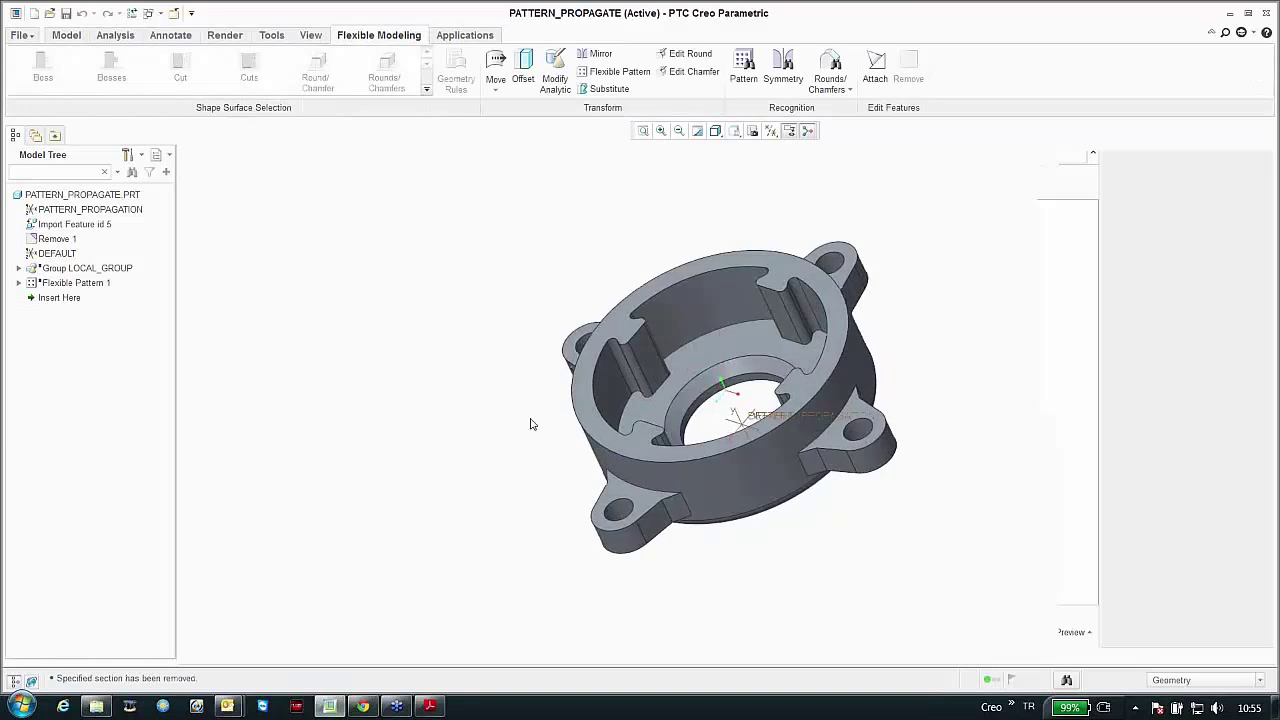
scroll(605, 520, "up", 3)
left_click(702, 535)
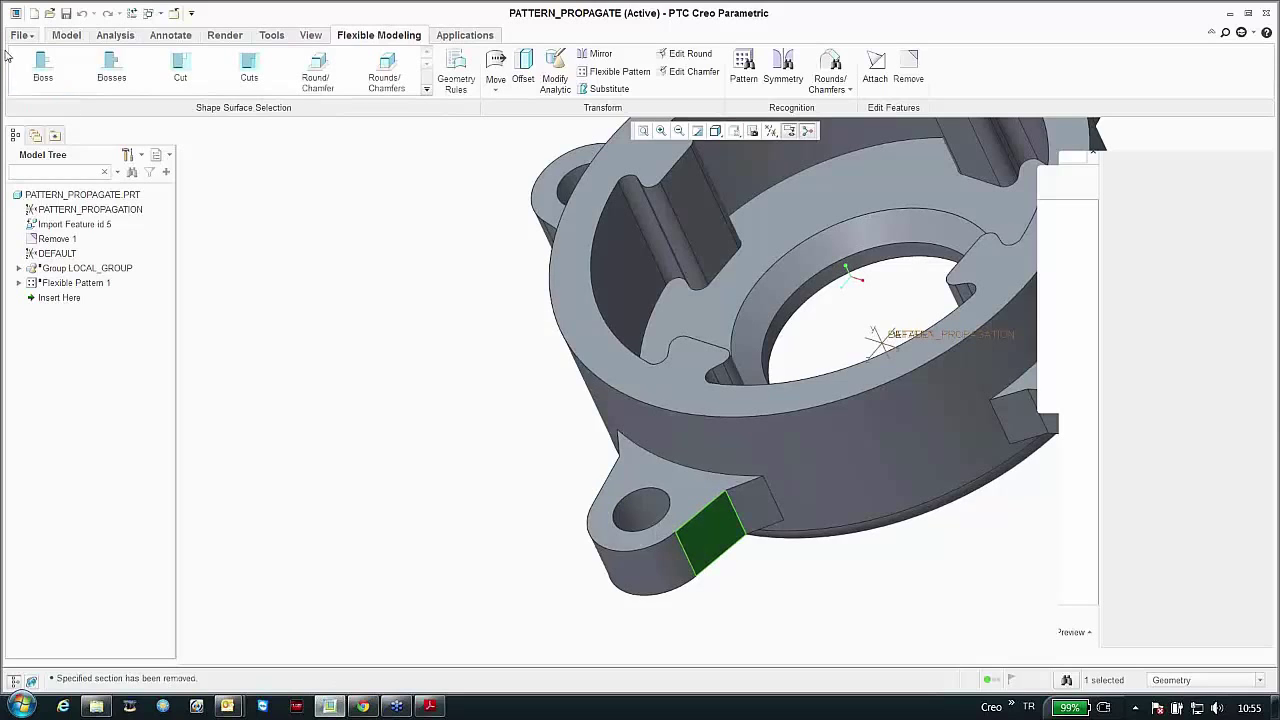
scroll(363, 451, "down", 3)
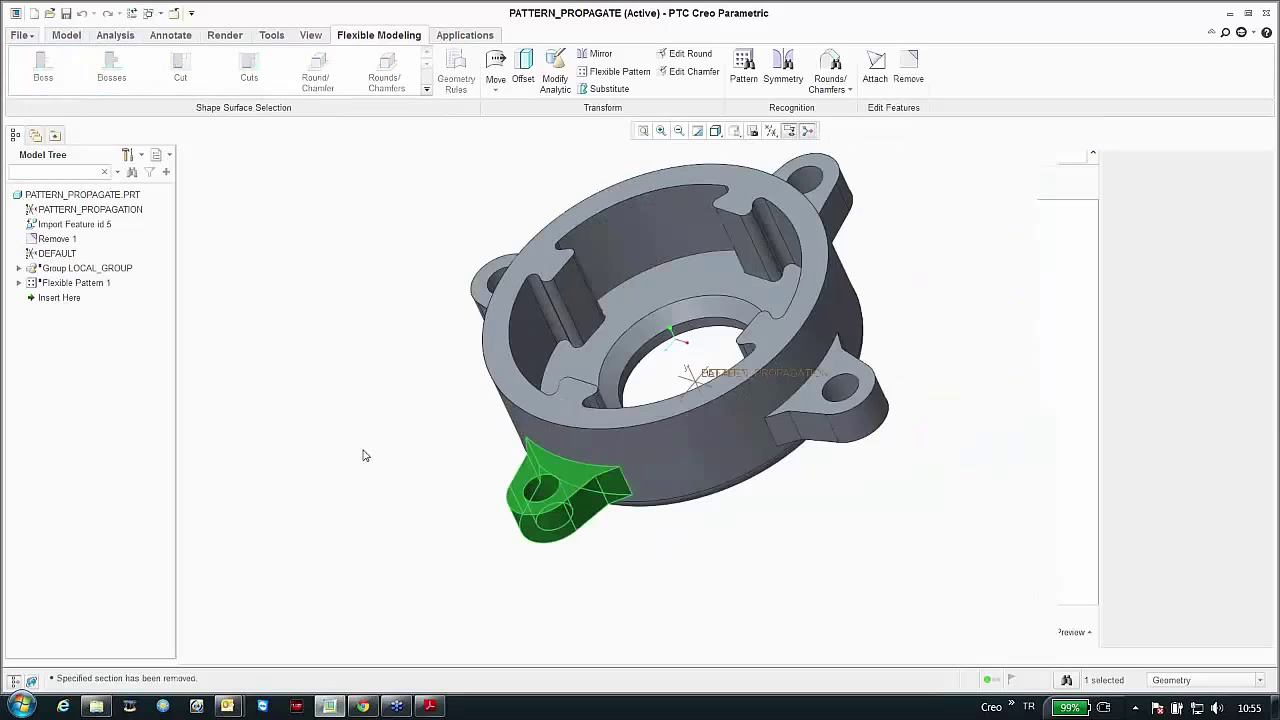
left_click(743, 68)
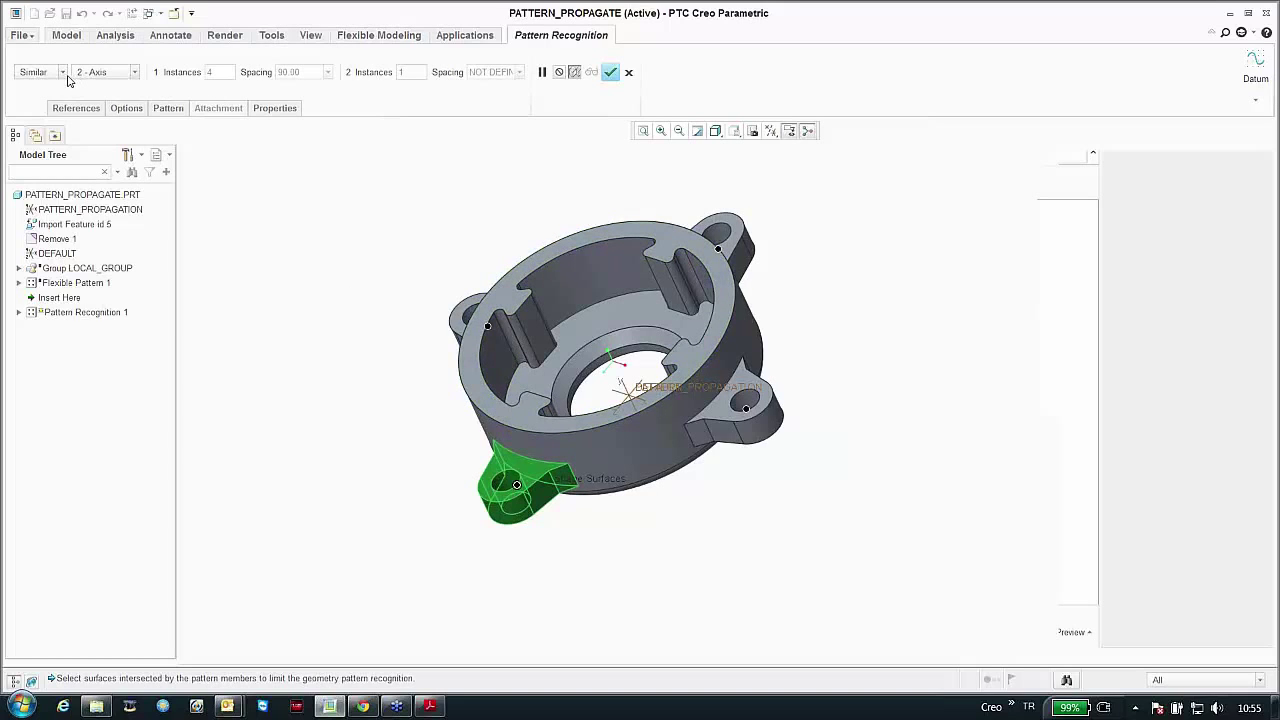
left_click(127, 109)
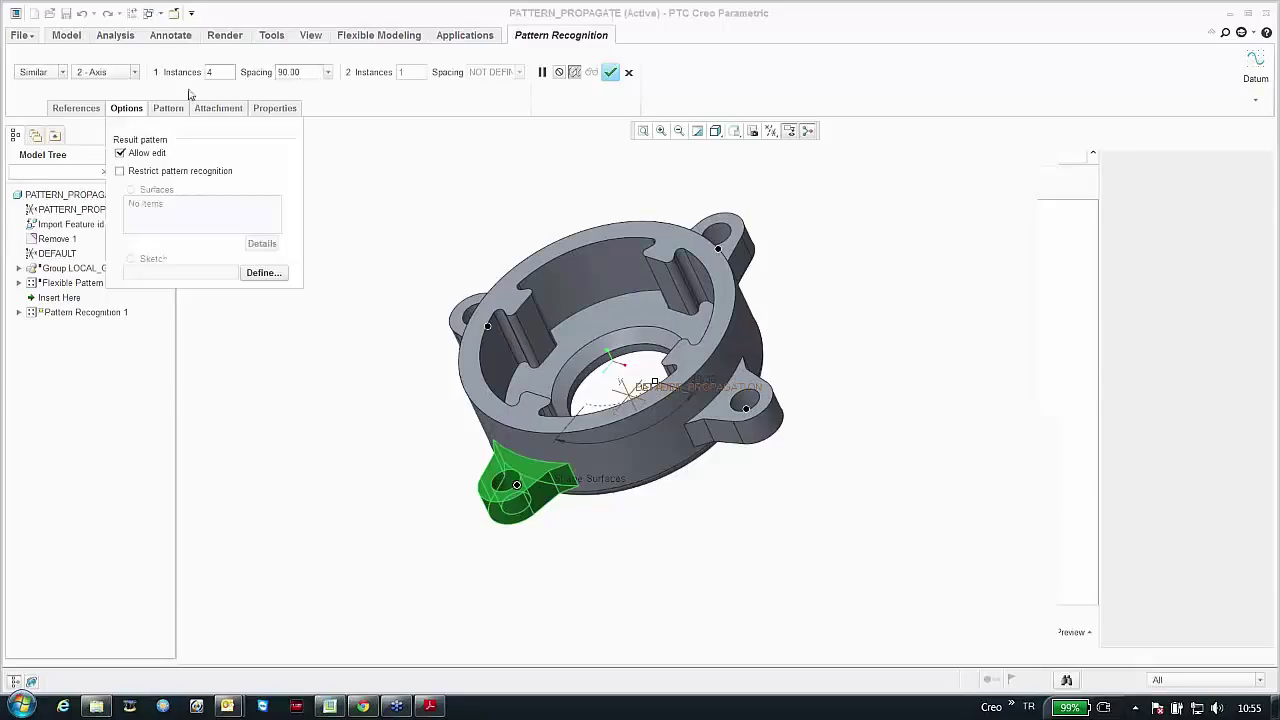
Step: Set the recognized lug pattern to 5 instances with a spacing of 360/5 and complete it
double_click(213, 73)
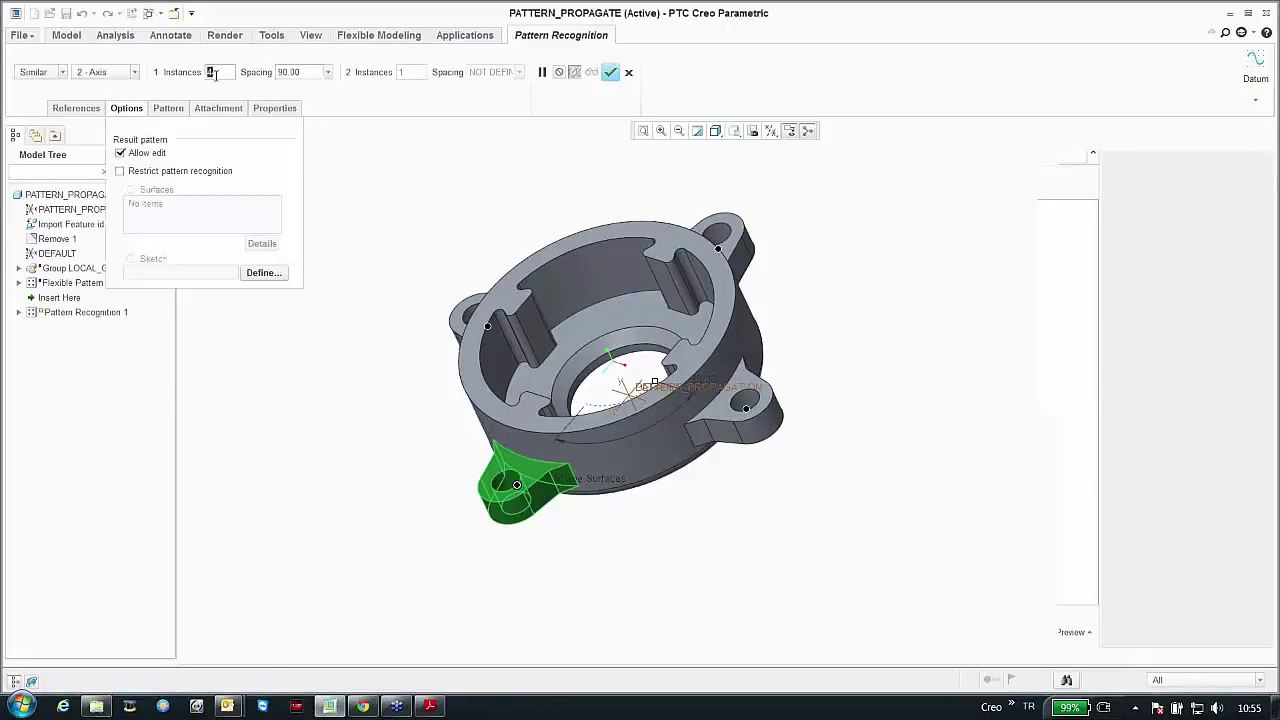
type("5")
double_click(308, 72)
type("3")
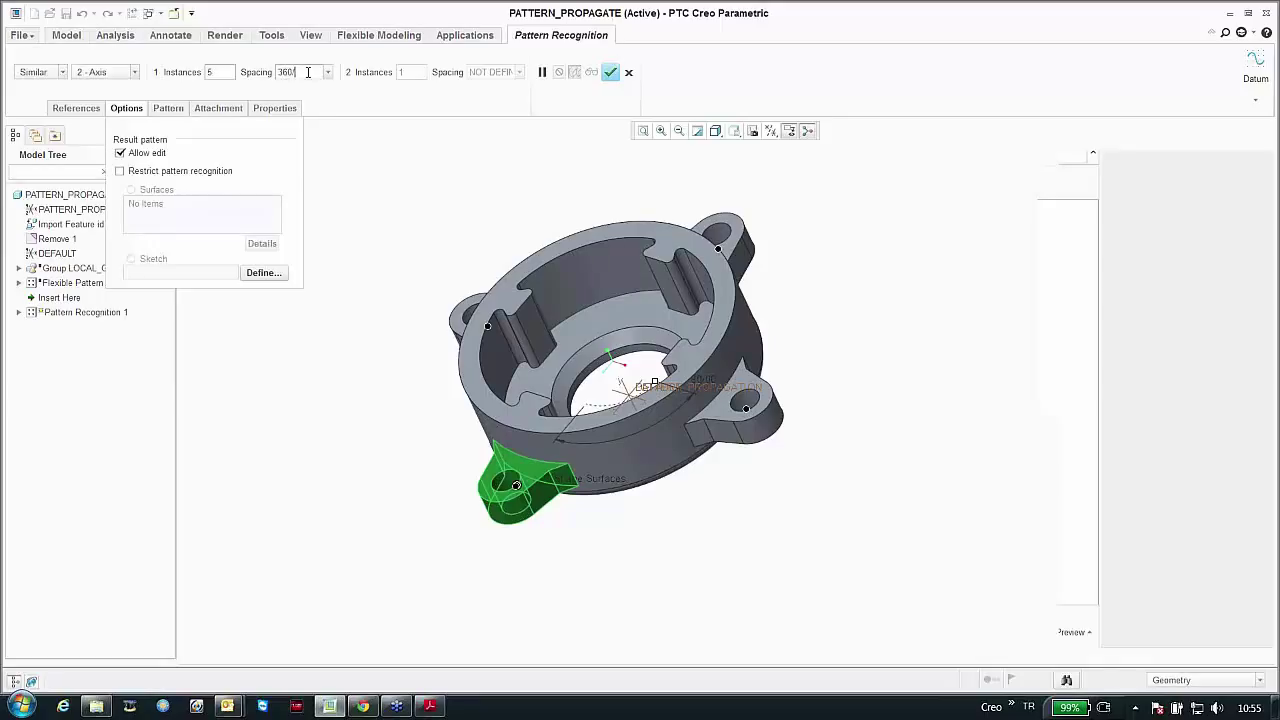
type("60/5")
key("Return")
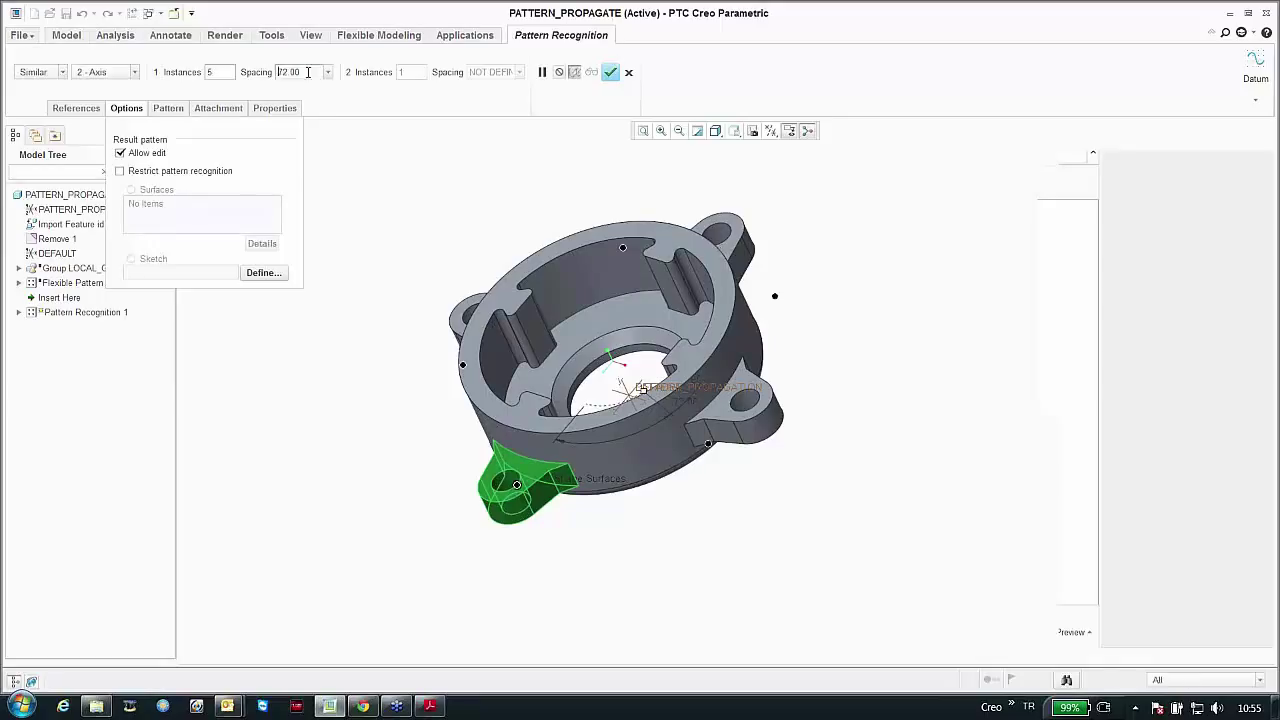
left_click(610, 72)
left_click(242, 311)
middle_click_drag(286, 291, 309, 305)
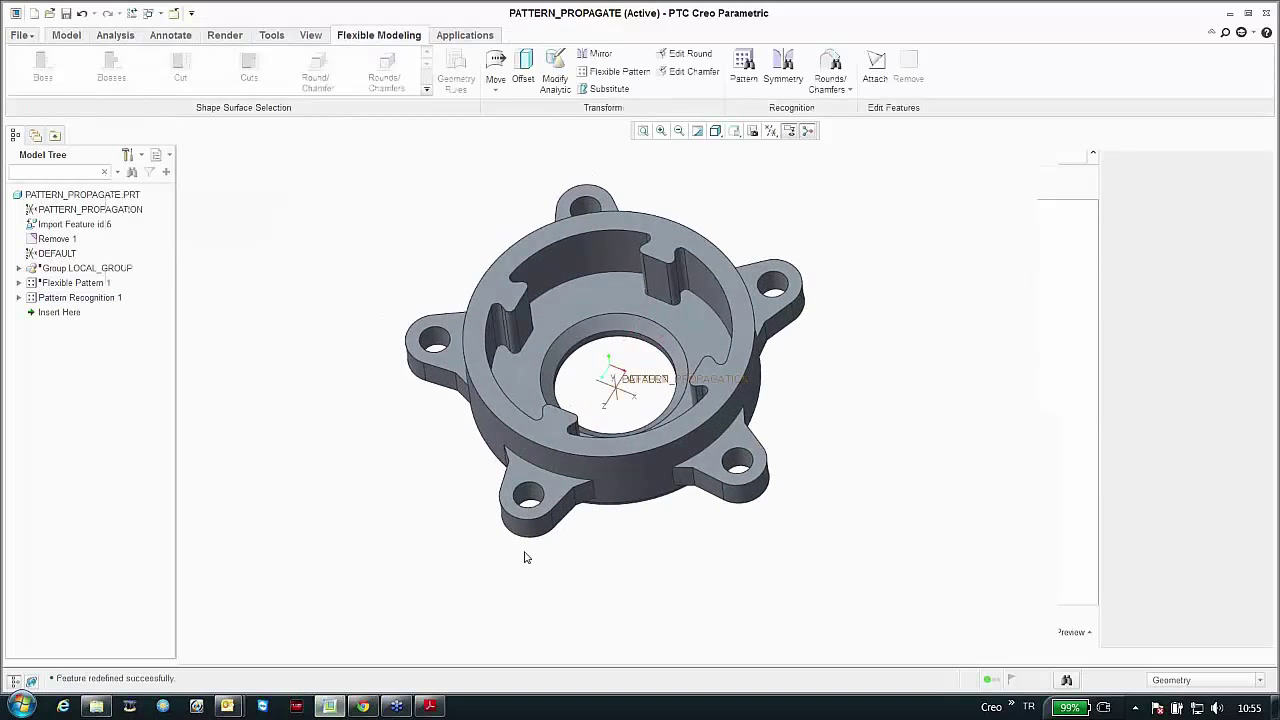
Step: Enlarge one lug hole to a radius of 31.63 with Modify Analytic and propagate the change to the Pattern Recognition 1 feature
scroll(642, 507, "up", 3)
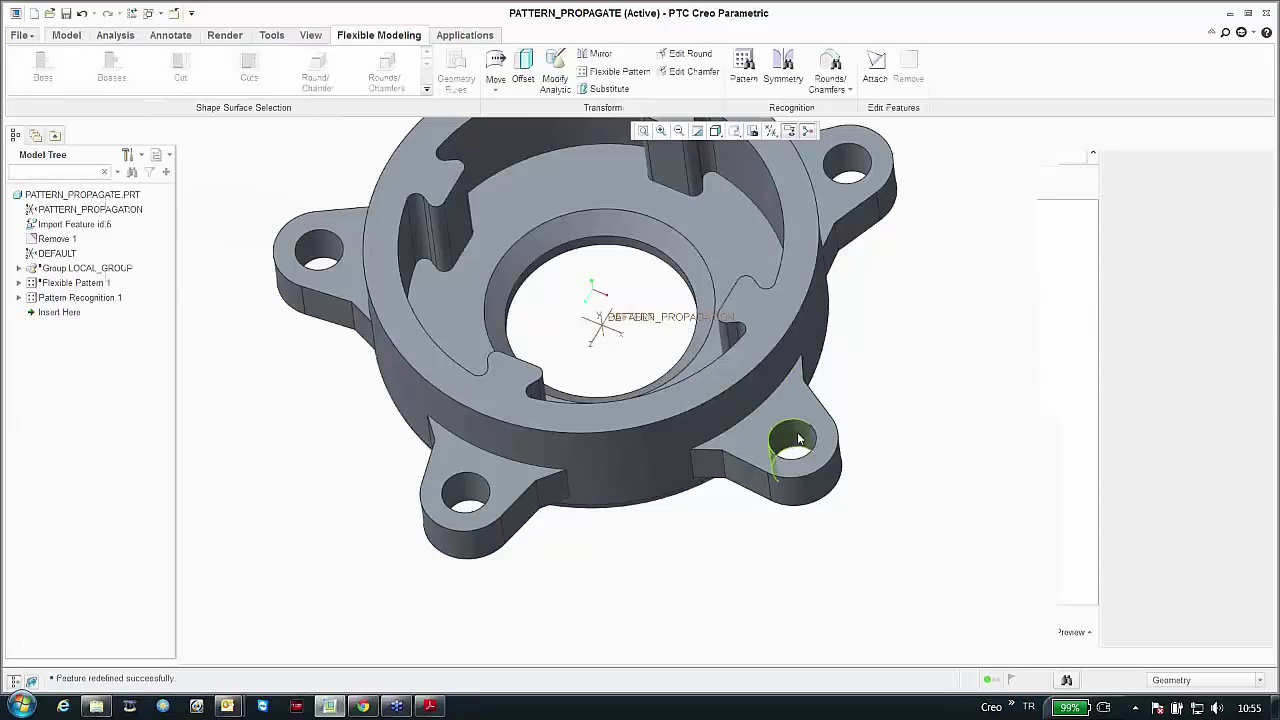
left_click(792, 440)
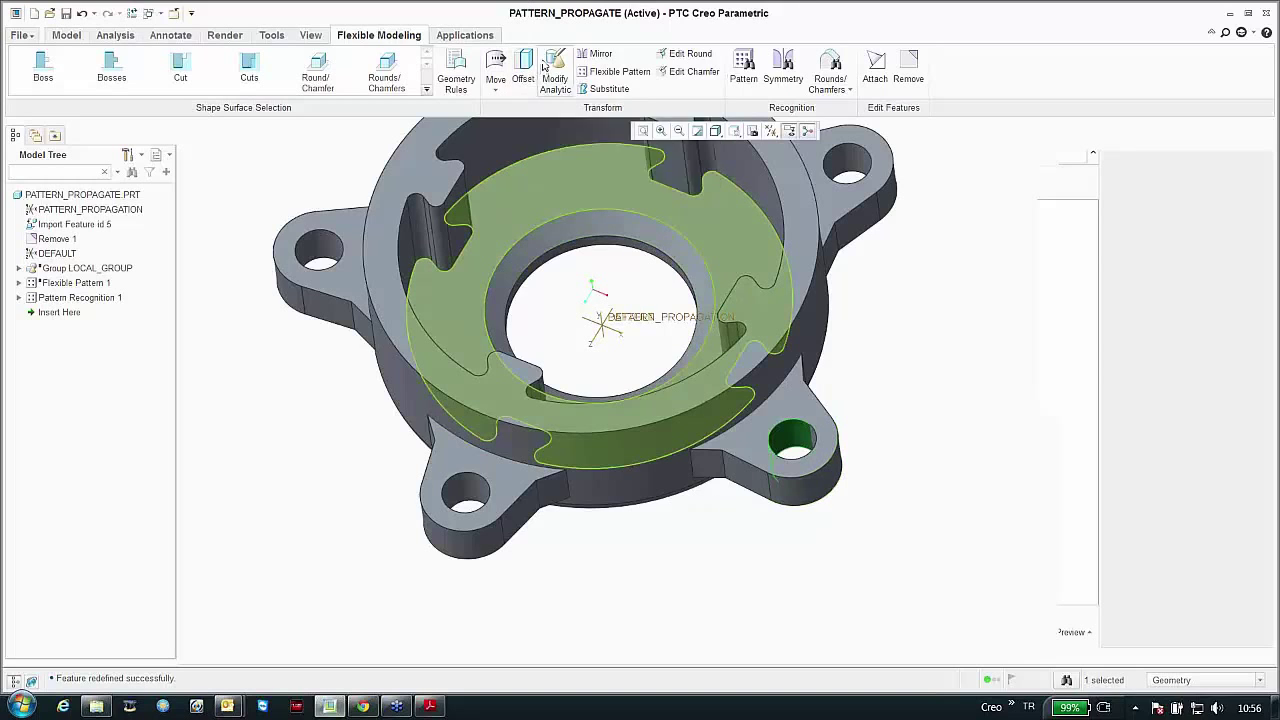
left_click(555, 72)
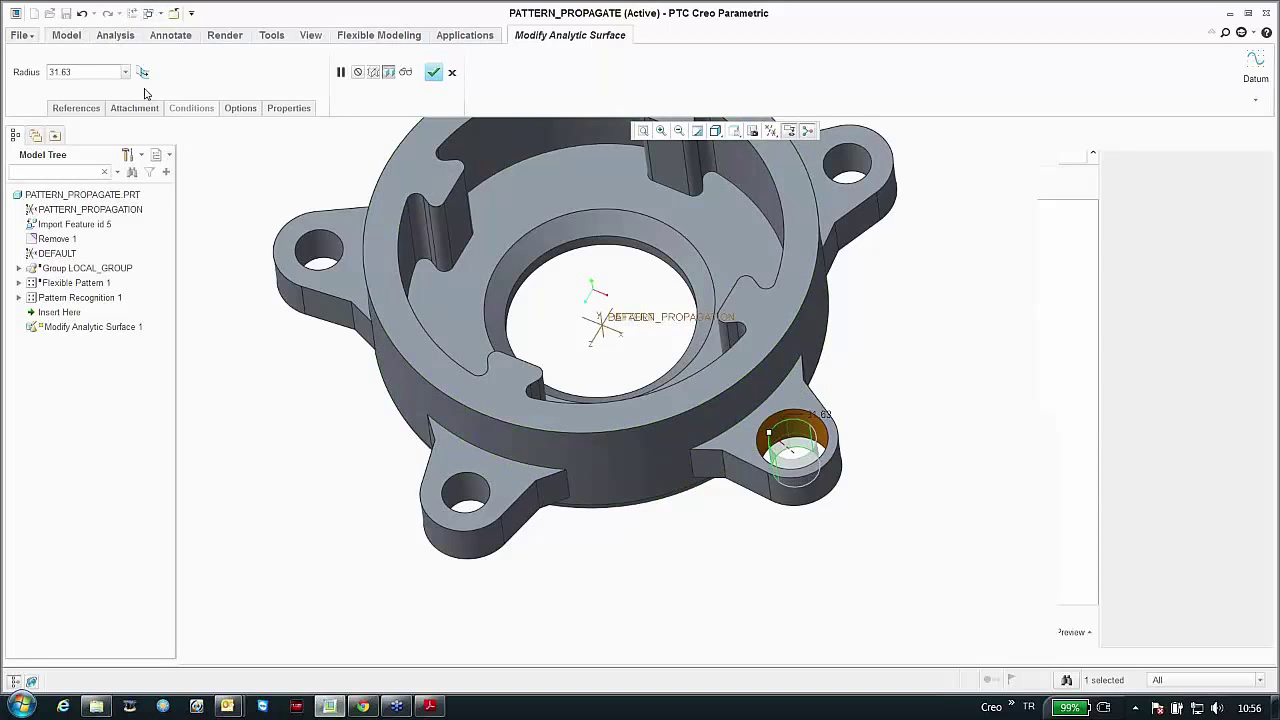
left_click(240, 108)
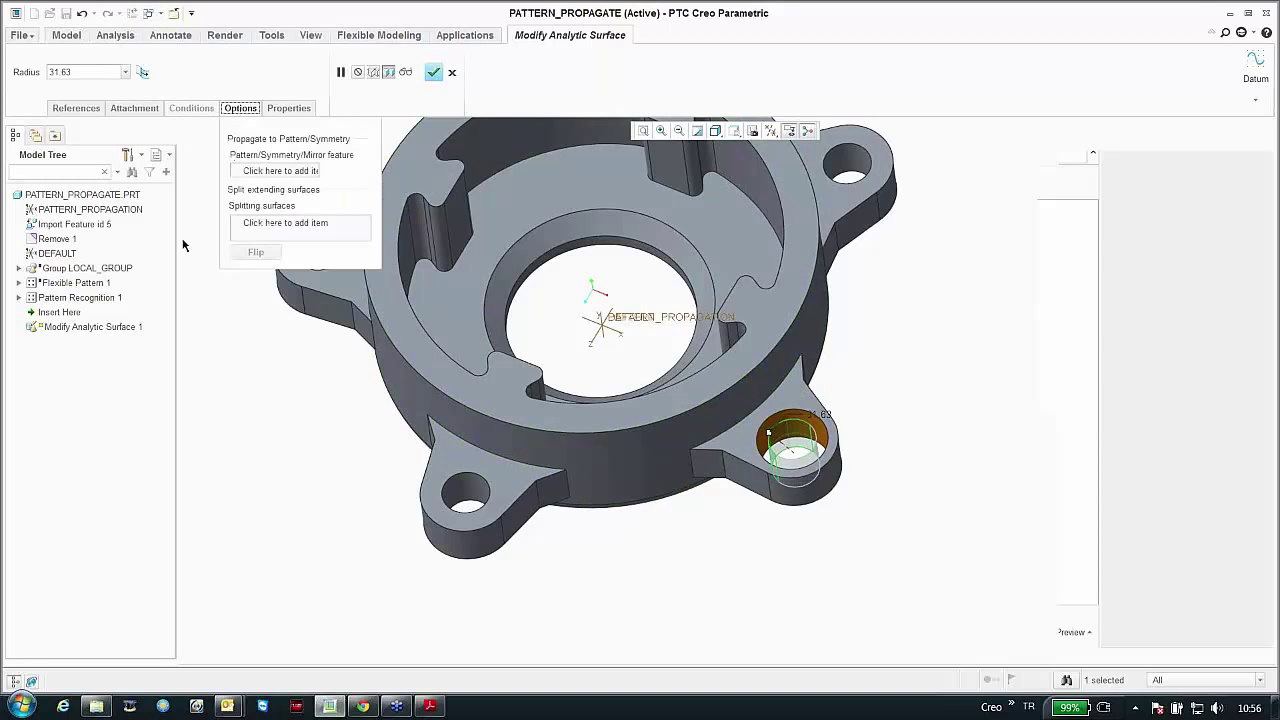
left_click(256, 171)
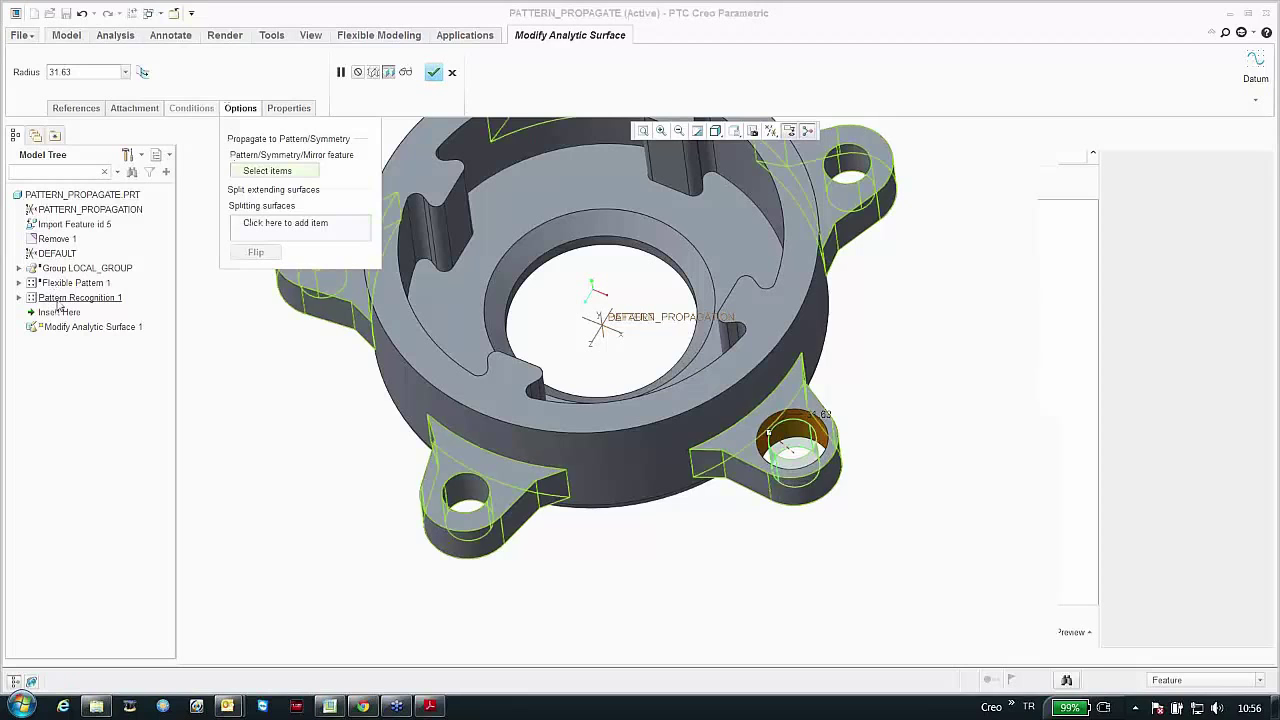
left_click(62, 298)
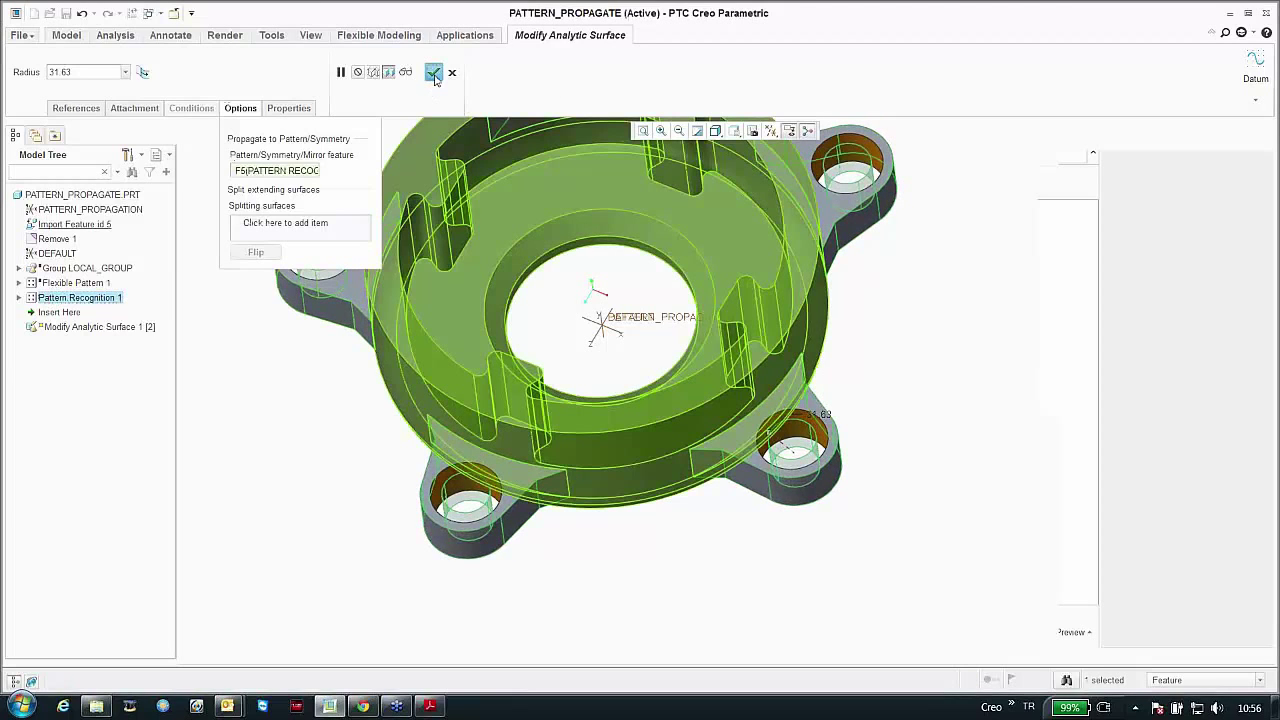
left_click(433, 72)
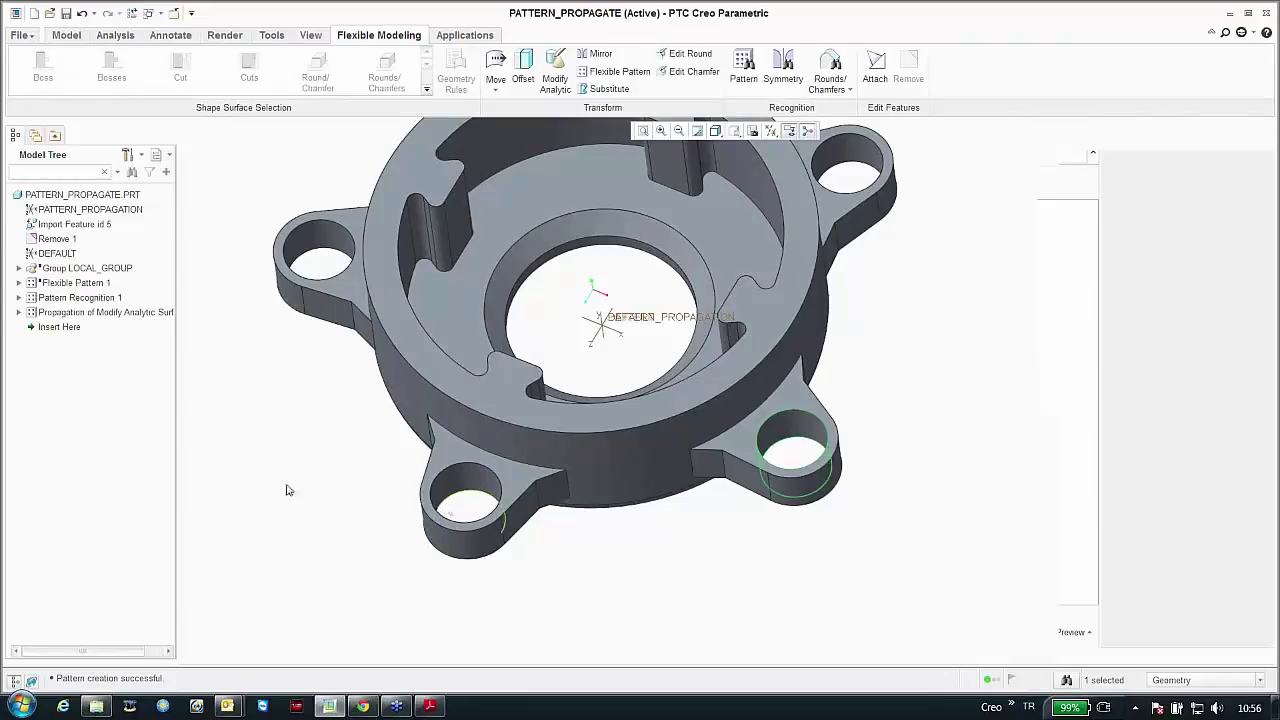
Step: Expand the members of Pattern Recognition 1 and examine which lug its first member represents
left_click(18, 297)
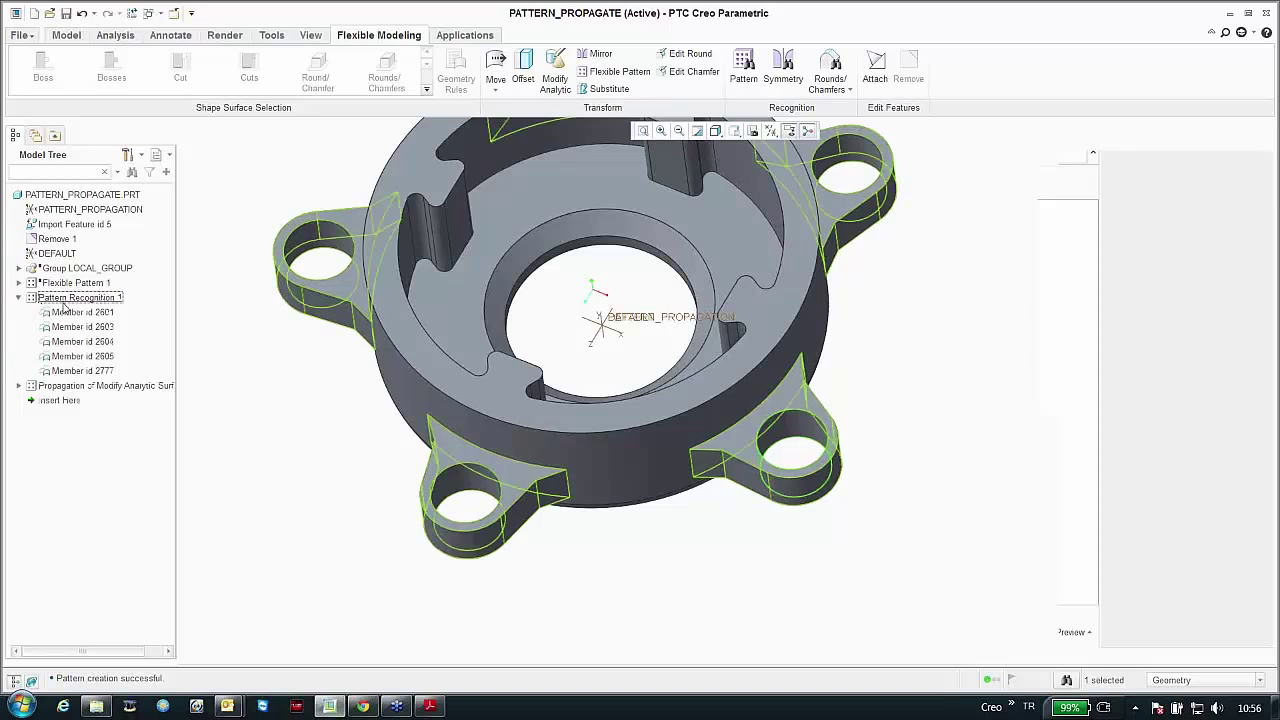
left_click(64, 312)
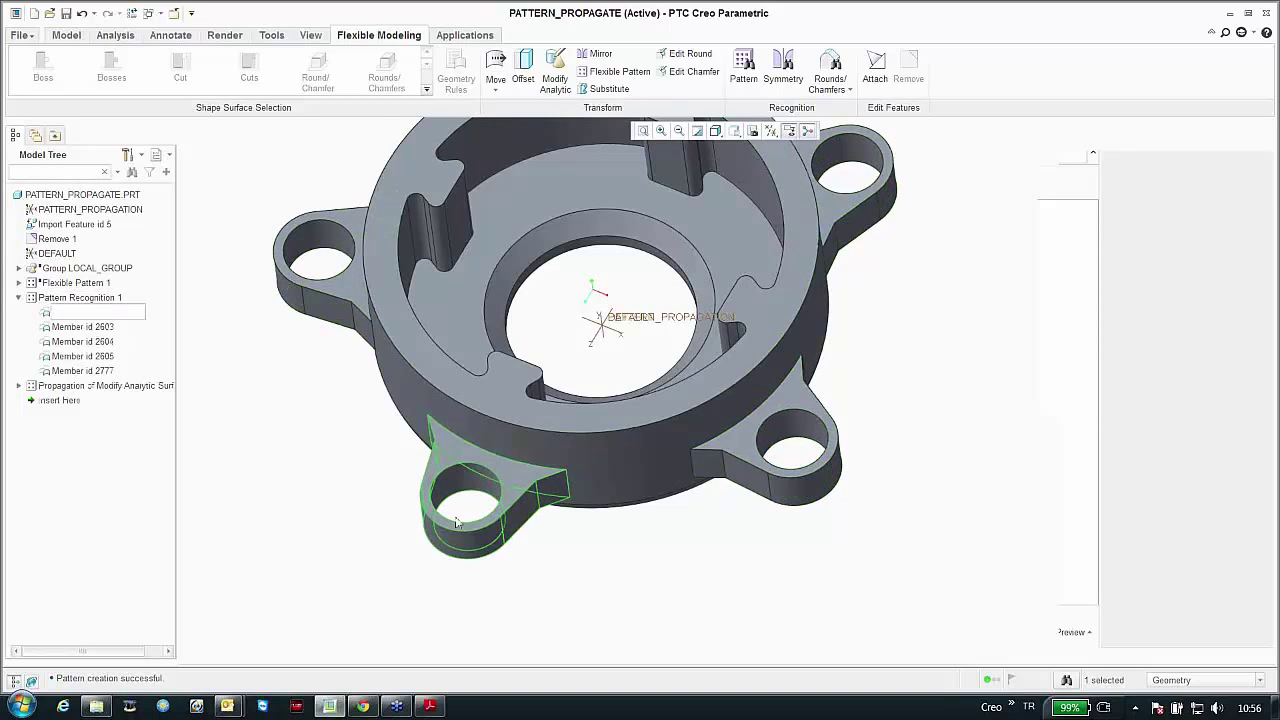
left_click(360, 497)
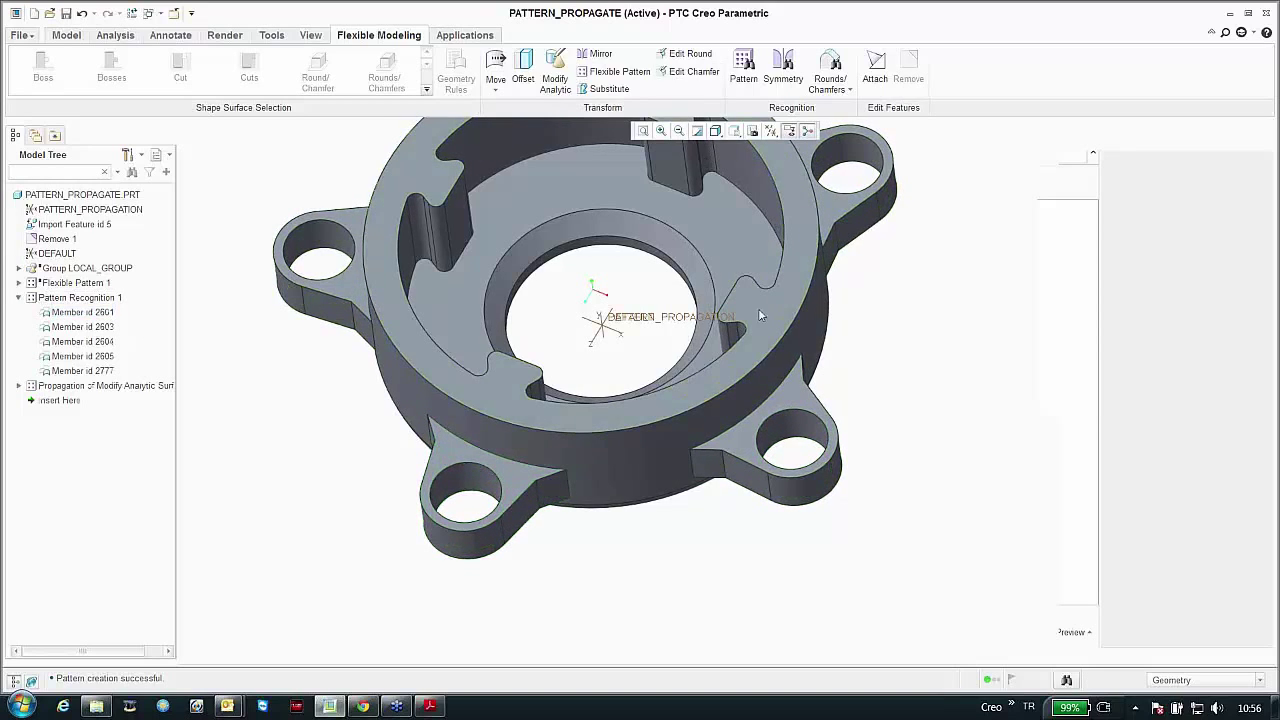